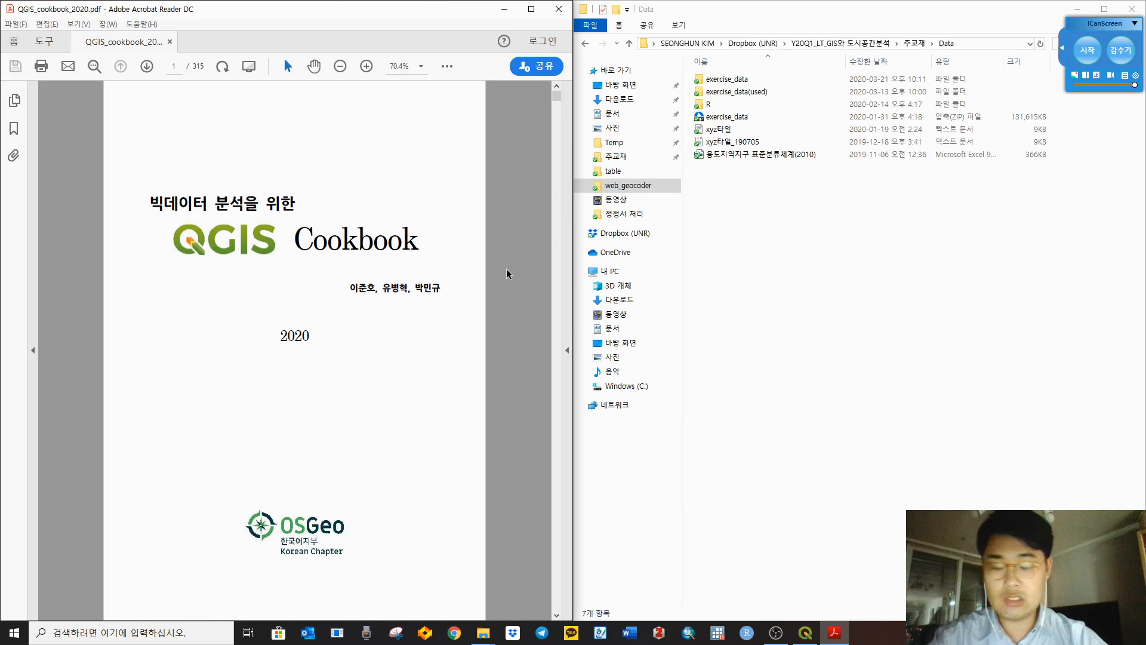
Step: Scroll the QGIS cookbook PDF from the cover down to the page 6 table of contents
{"action": "scroll", "coordinate": [508, 270], "scroll_direction": "down", "scroll_amount": 2}
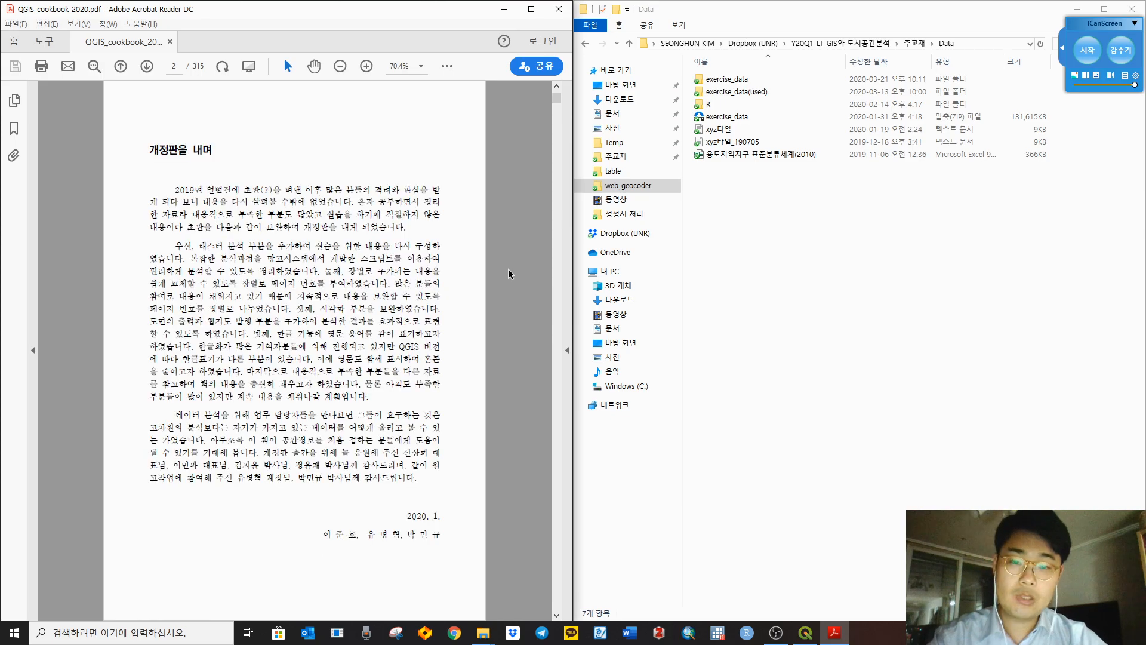
{"action": "scroll", "coordinate": [463, 215], "scroll_direction": "down", "scroll_amount": 1}
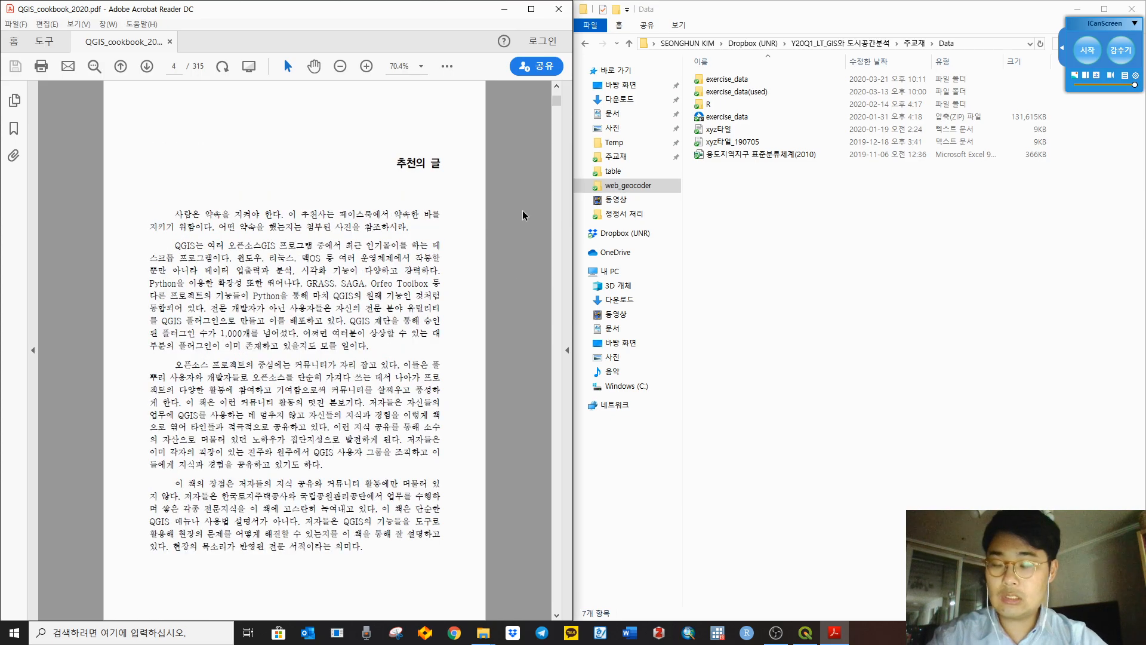
{"action": "scroll", "coordinate": [523, 215], "scroll_direction": "down", "scroll_amount": 1}
{"action": "scroll", "coordinate": [524, 215], "scroll_direction": "down", "scroll_amount": 1}
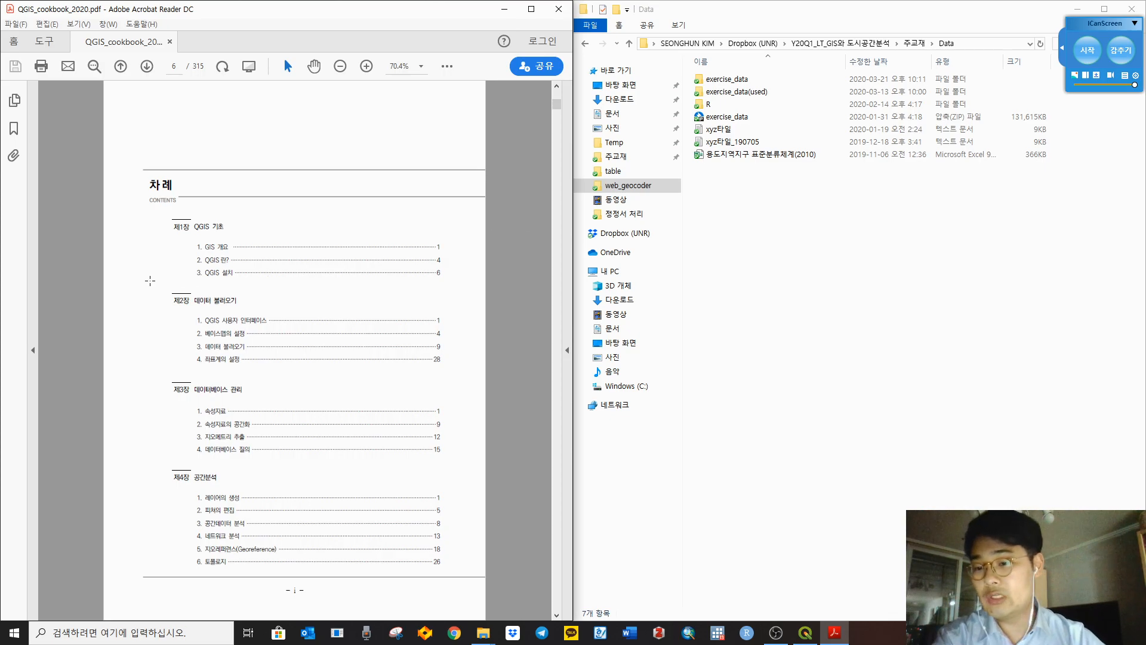
Step: Highlight the Chapter 2 entries on the contents page, then deselect them
{"action": "left_click_drag", "start_coordinate": [173, 300], "coordinate": [445, 362]}
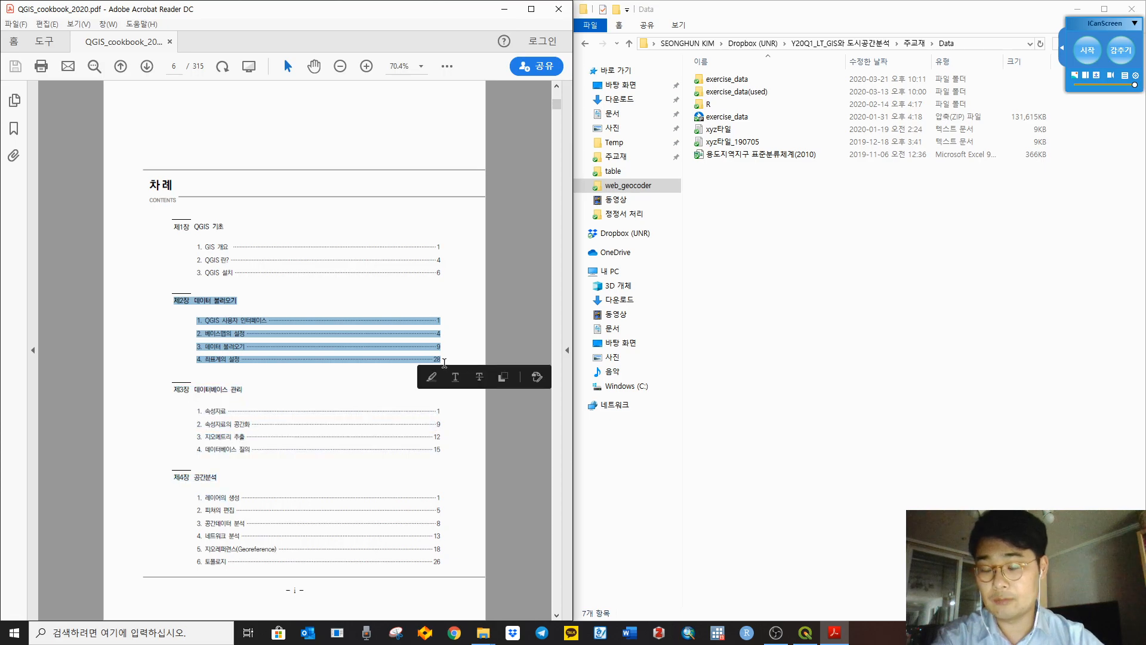
{"action": "left_click", "coordinate": [511, 317]}
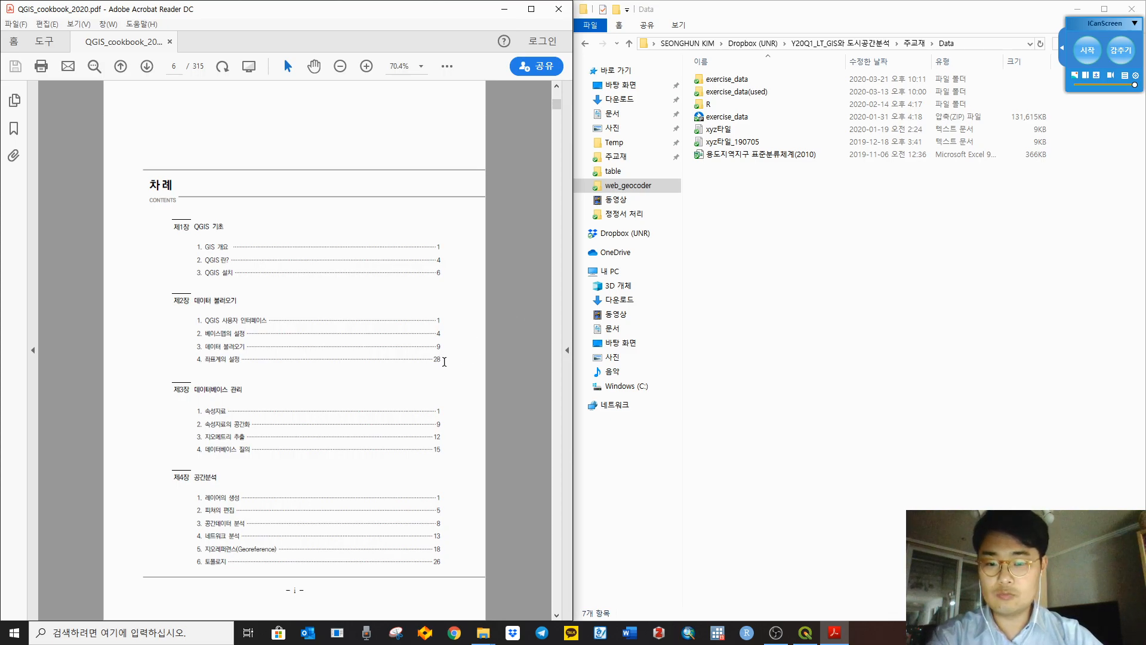
{"action": "left_click_drag", "start_coordinate": [444, 363], "coordinate": [127, 289]}
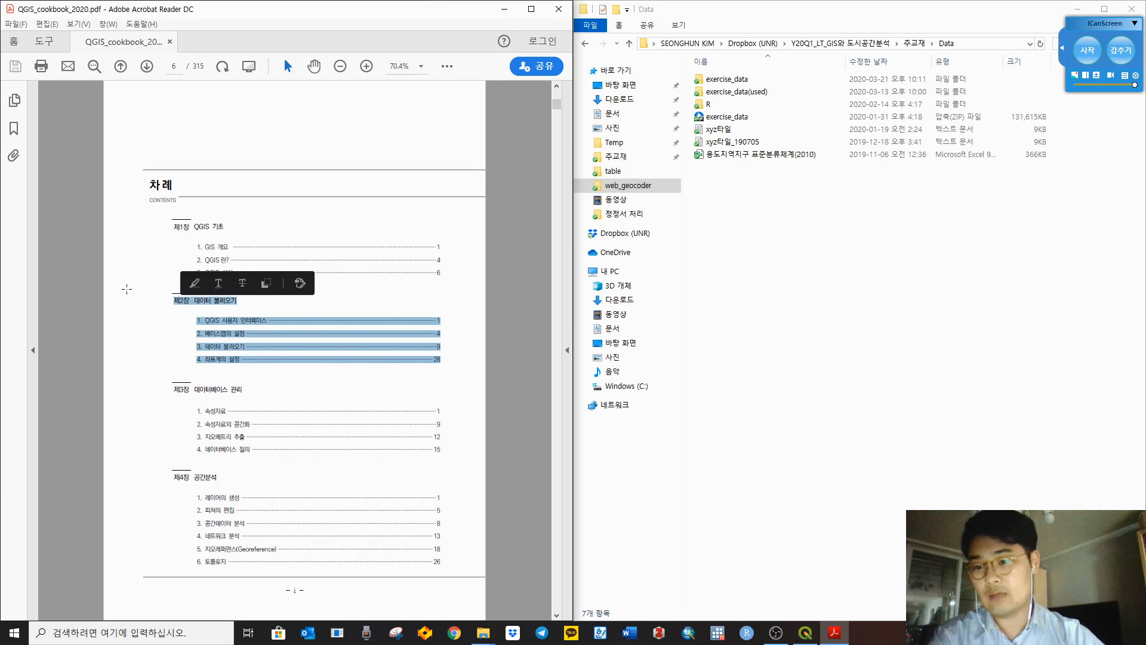
{"action": "left_click", "coordinate": [91, 275]}
Step: Scroll down to page 10, the opening of Chapter I. QGIS 기초 on GIS overview
{"action": "scroll", "coordinate": [254, 240], "scroll_direction": "down", "scroll_amount": 2}
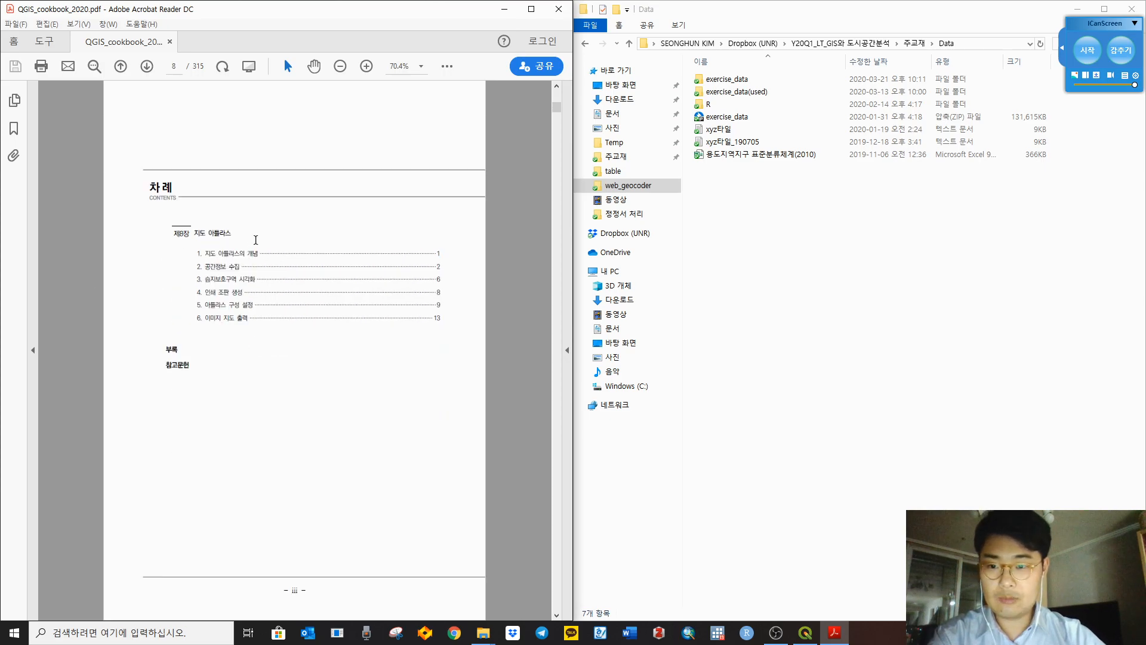
{"action": "scroll", "coordinate": [257, 242], "scroll_direction": "down", "scroll_amount": 1}
{"action": "scroll", "coordinate": [256, 242], "scroll_direction": "down", "scroll_amount": 1}
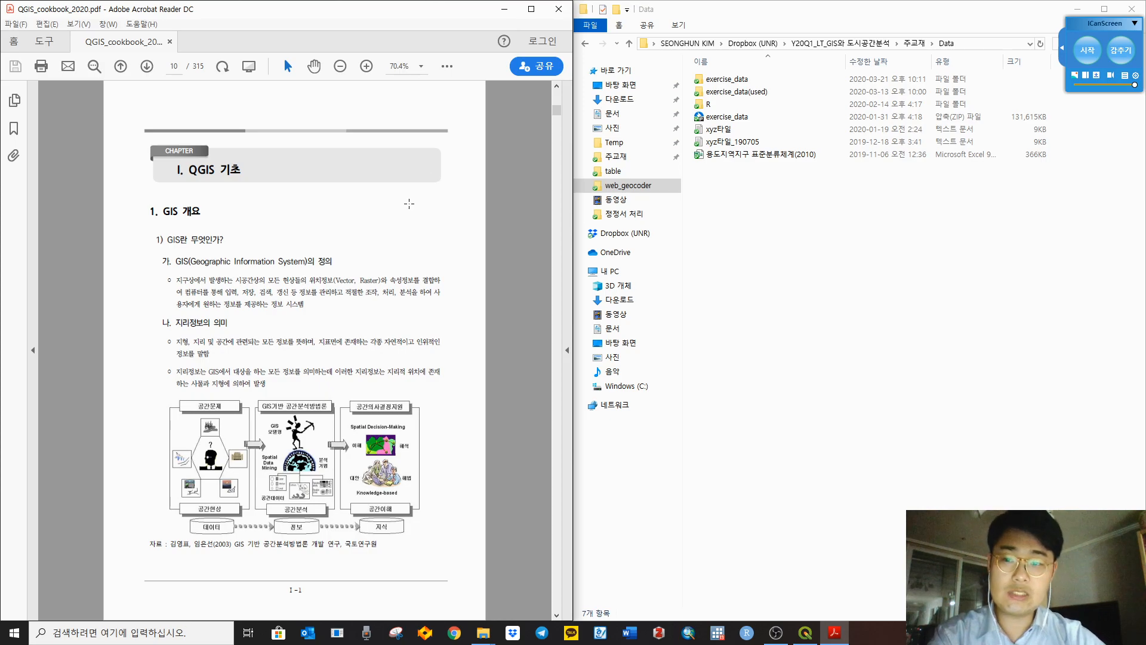
Step: Page the cookbook to page 17 on plugin update-check settings, then switch to QGIS
{"action": "scroll", "coordinate": [409, 204], "scroll_direction": "down", "scroll_amount": 3}
{"action": "scroll", "coordinate": [413, 196], "scroll_direction": "down", "scroll_amount": 3}
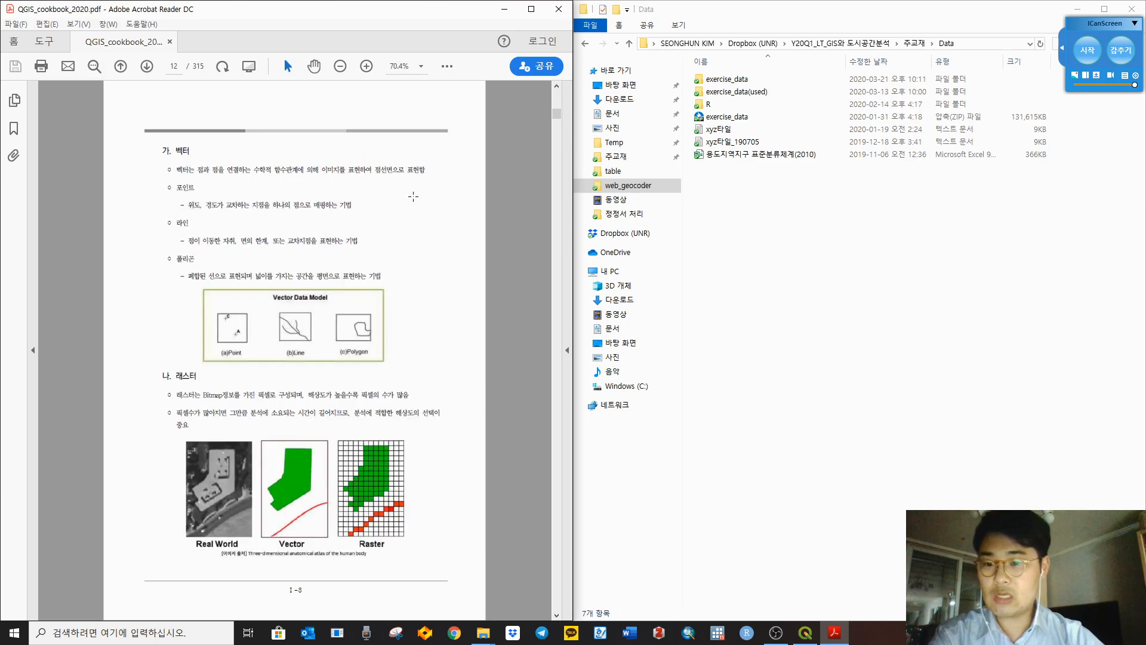
{"action": "scroll", "coordinate": [414, 196], "scroll_direction": "down", "scroll_amount": 15}
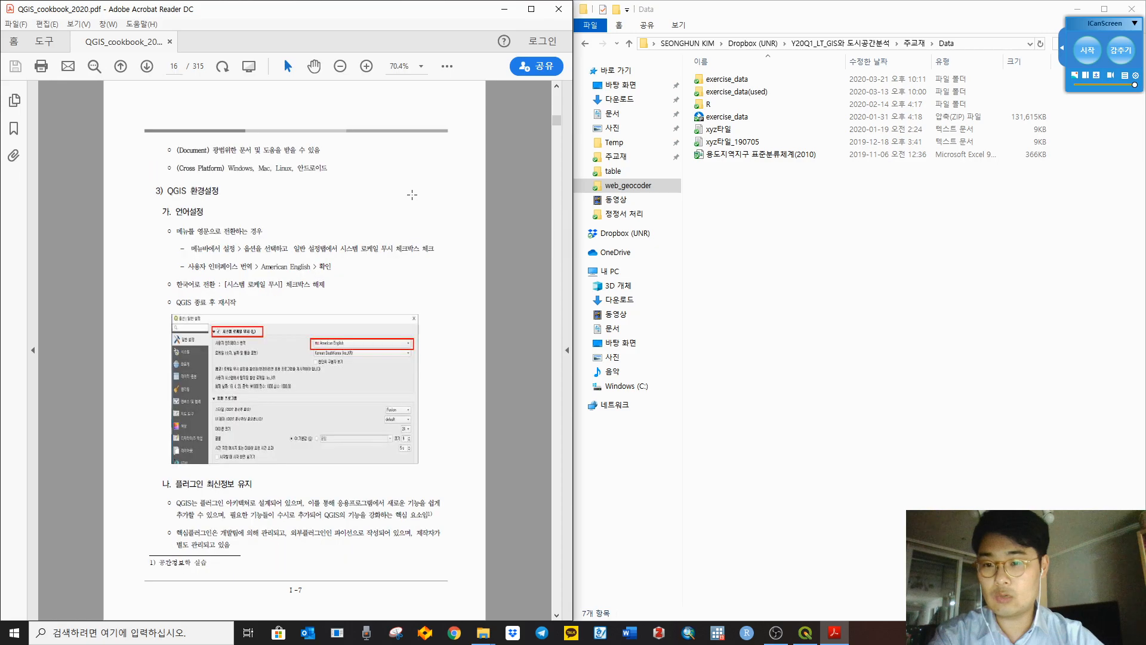
{"action": "scroll", "coordinate": [412, 194], "scroll_direction": "down", "scroll_amount": 3}
{"action": "scroll", "coordinate": [406, 193], "scroll_direction": "up", "scroll_amount": 6}
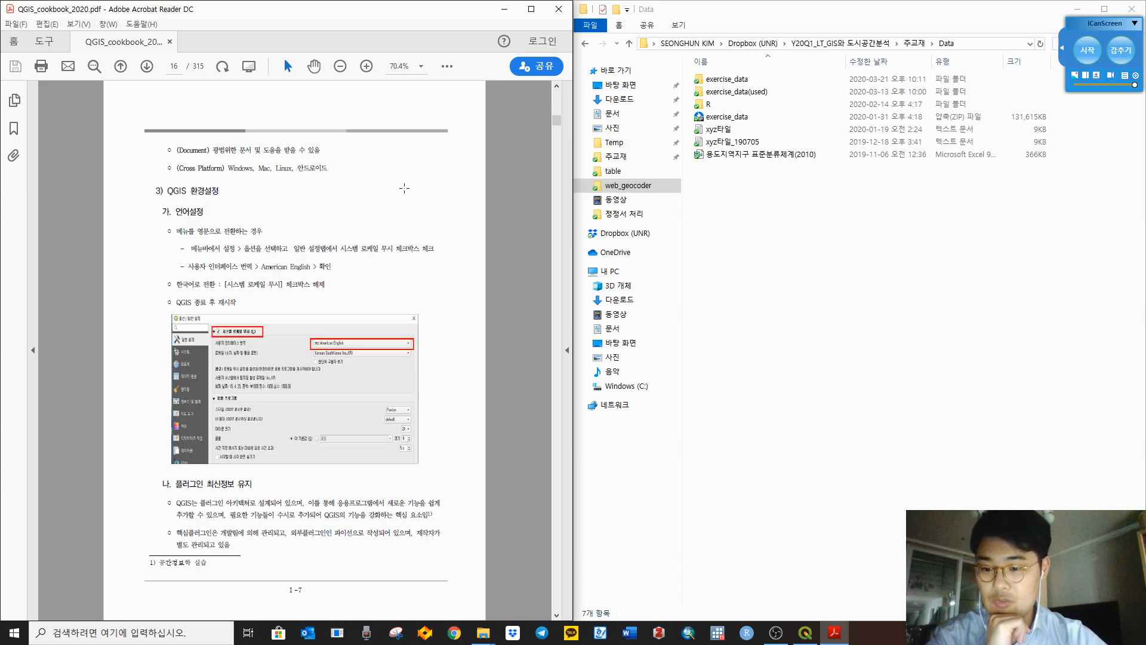
{"action": "scroll", "coordinate": [404, 188], "scroll_direction": "down", "scroll_amount": 1}
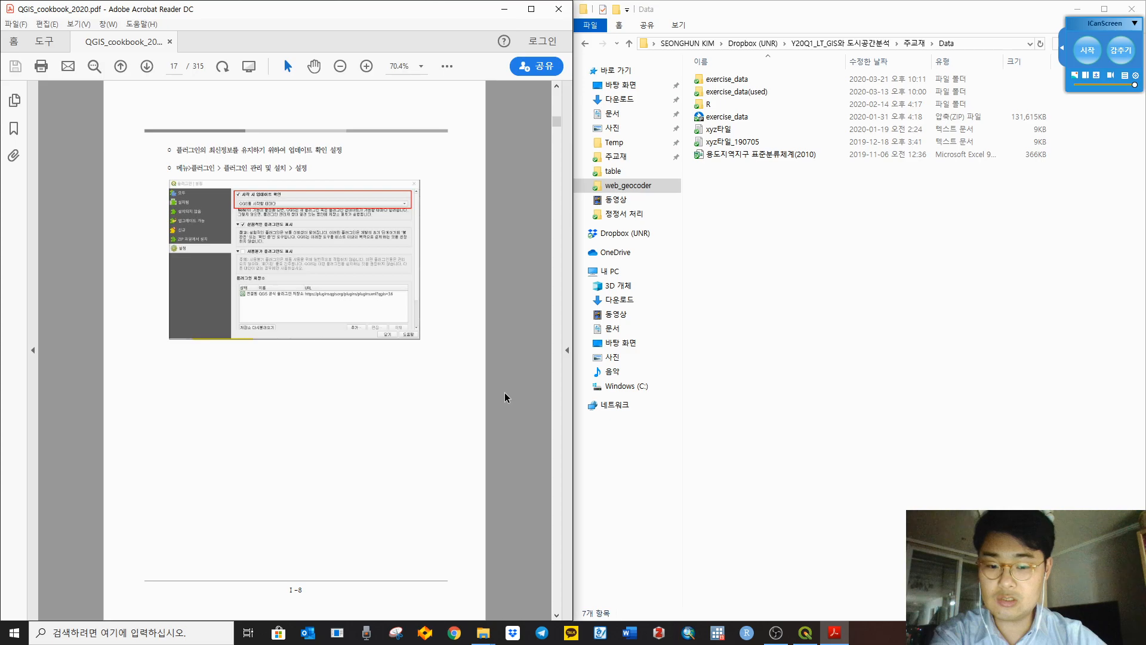
{"action": "left_click", "coordinate": [806, 632]}
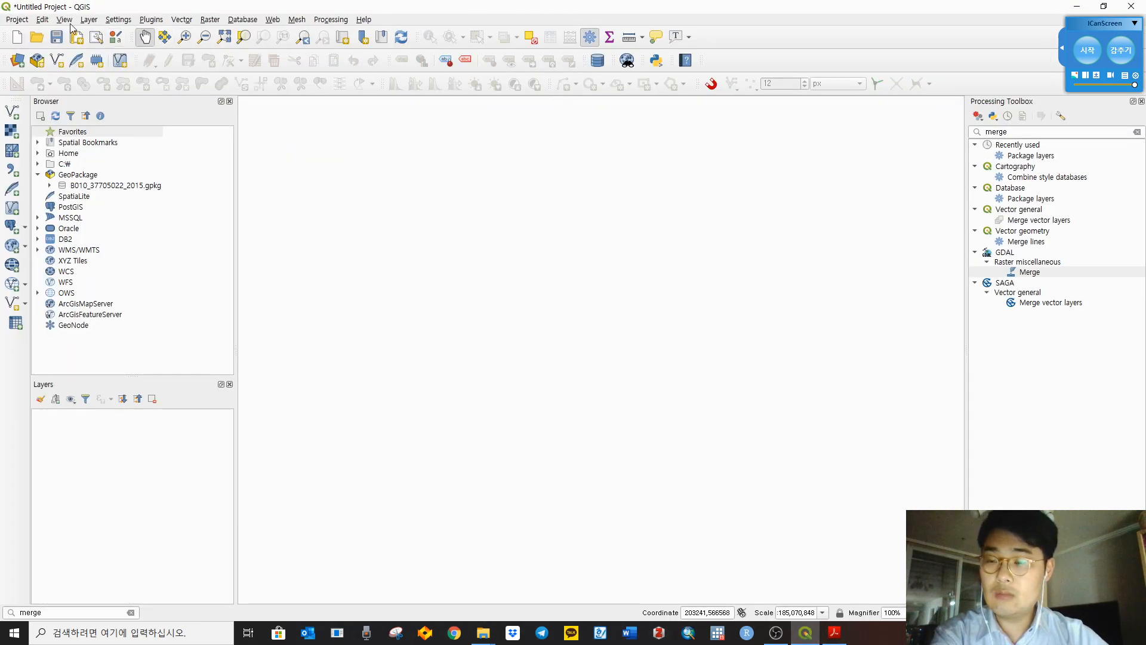
Step: Open the Plugins manager and show only the Installed plugins list
{"action": "left_click", "coordinate": [153, 21]}
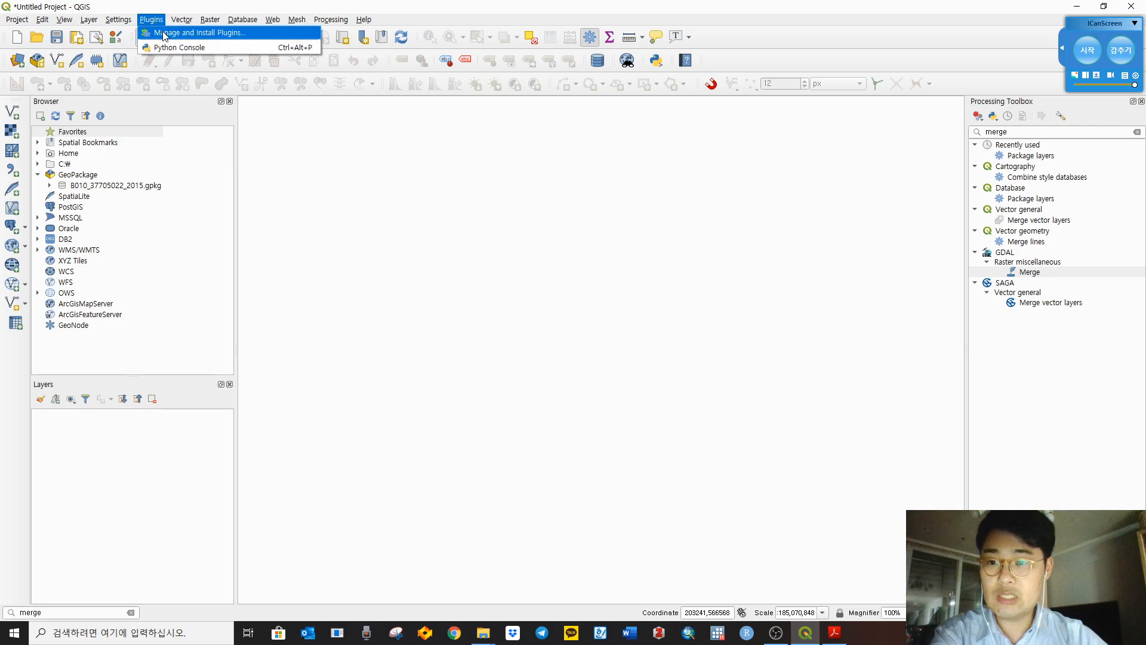
{"action": "left_click", "coordinate": [164, 33]}
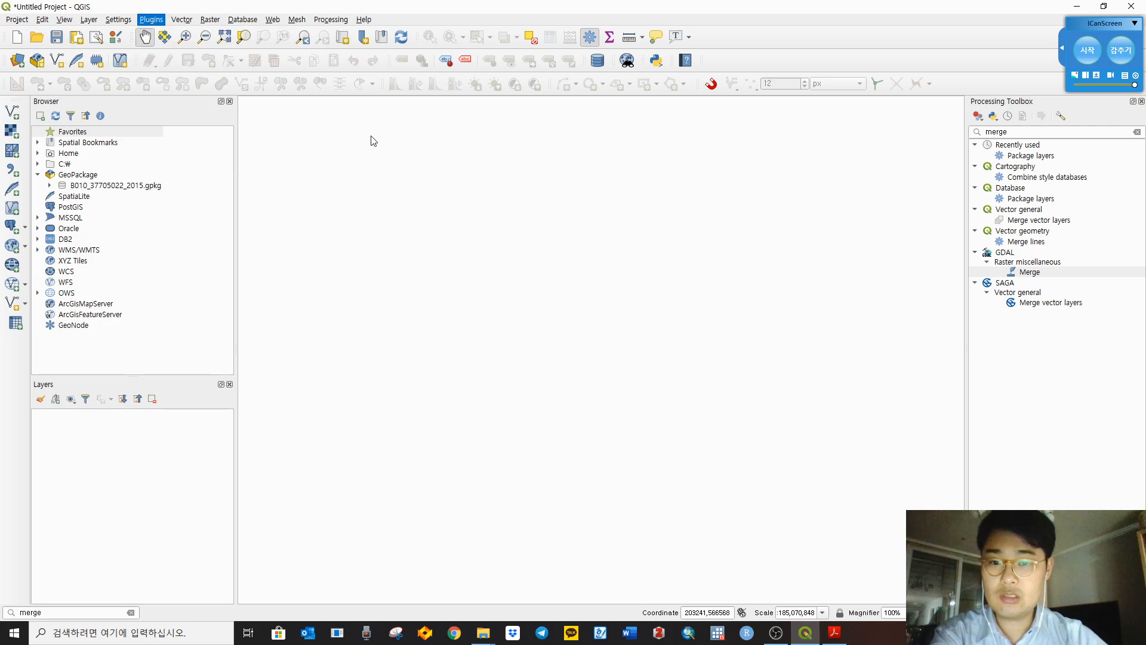
{"action": "left_click_drag", "start_coordinate": [472, 158], "coordinate": [480, 139]}
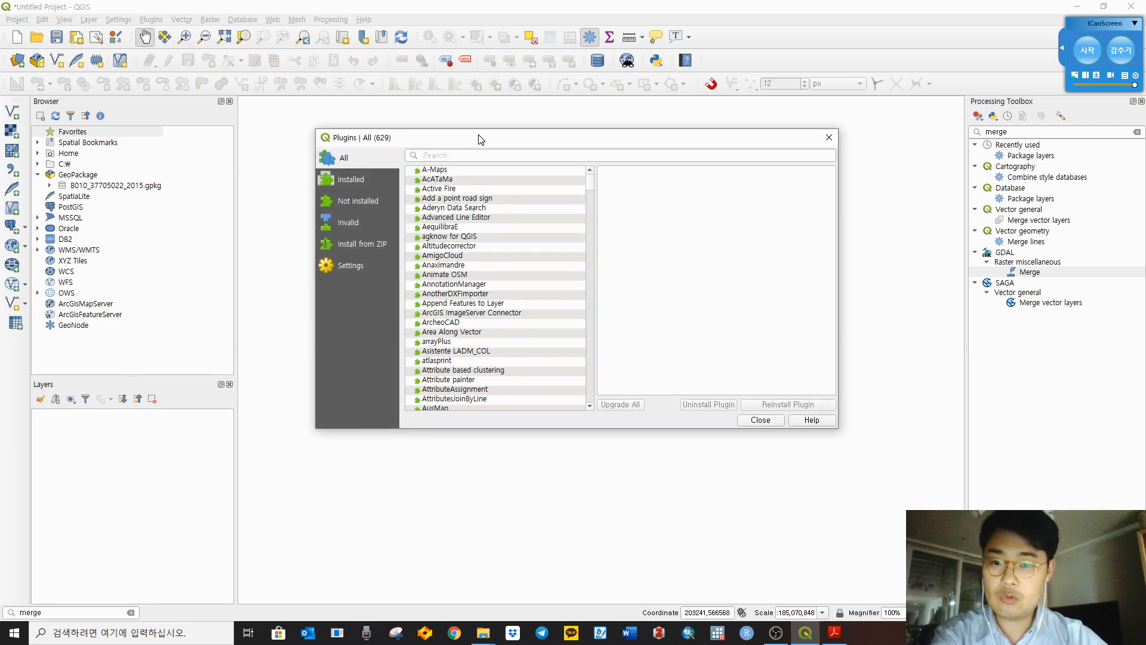
{"action": "left_click", "coordinate": [351, 185]}
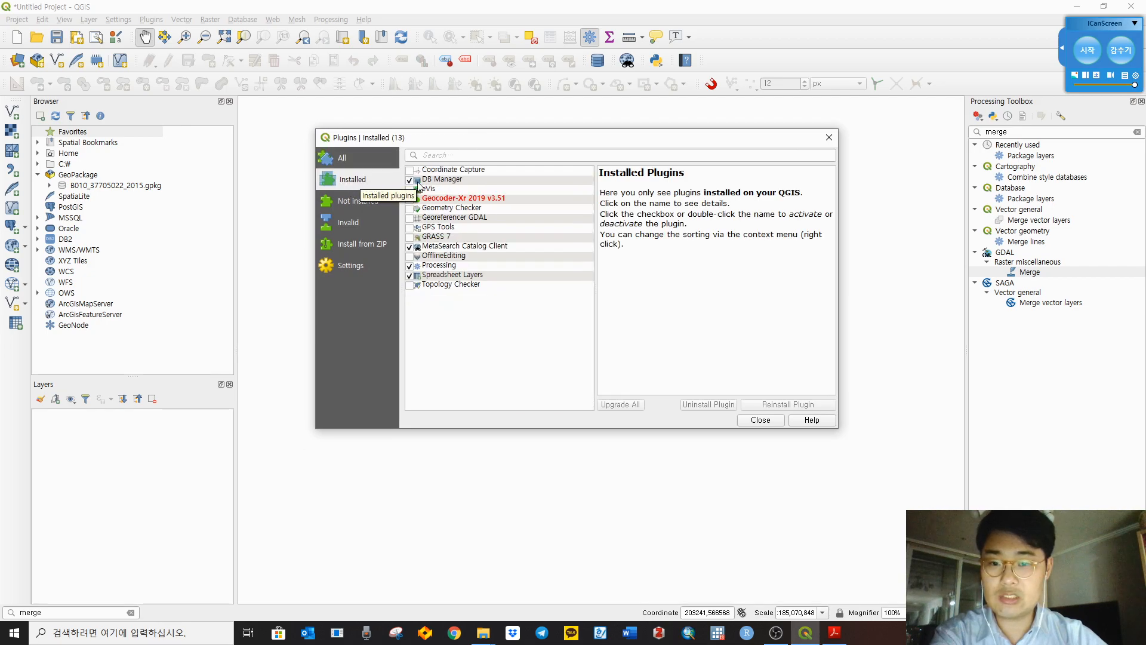
Step: Review details of installed plugins, from DB Manager through Processing and Topology Checker
{"action": "left_click", "coordinate": [445, 180]}
{"action": "left_click", "coordinate": [448, 189]}
{"action": "left_click", "coordinate": [449, 199]}
{"action": "left_click", "coordinate": [452, 208]}
{"action": "left_click", "coordinate": [452, 218]}
{"action": "left_click", "coordinate": [449, 237]}
{"action": "left_click", "coordinate": [445, 266]}
{"action": "left_click", "coordinate": [449, 285]}
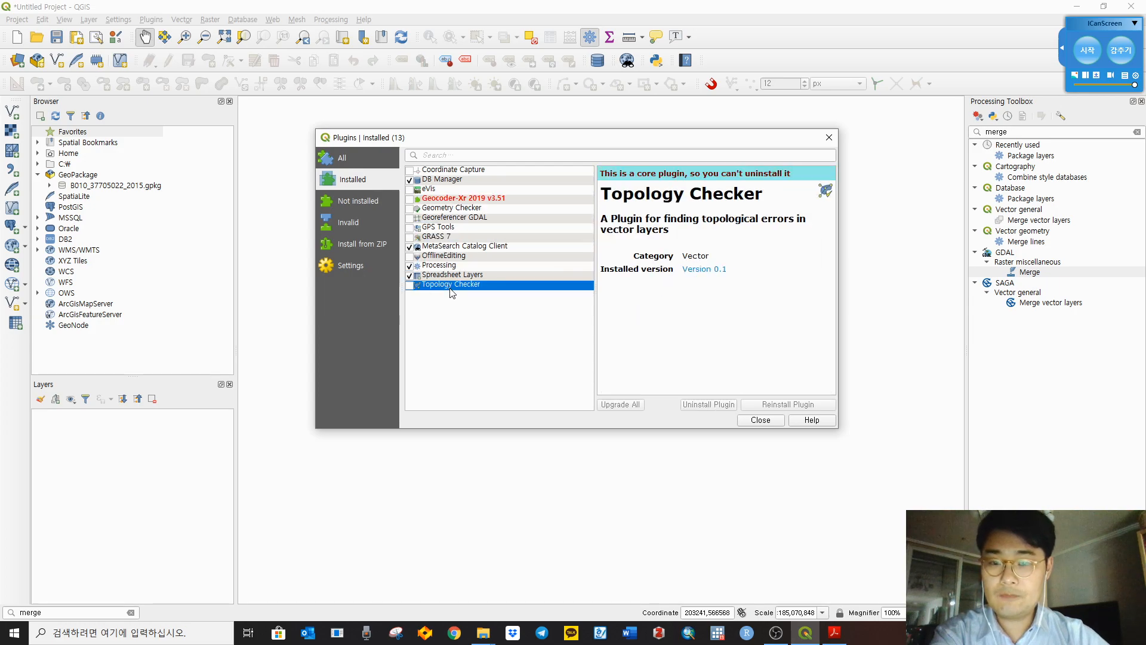
Step: Browse the Not installed and Install from ZIP pages, then close the manager and minimize QGIS
{"action": "left_click", "coordinate": [375, 200]}
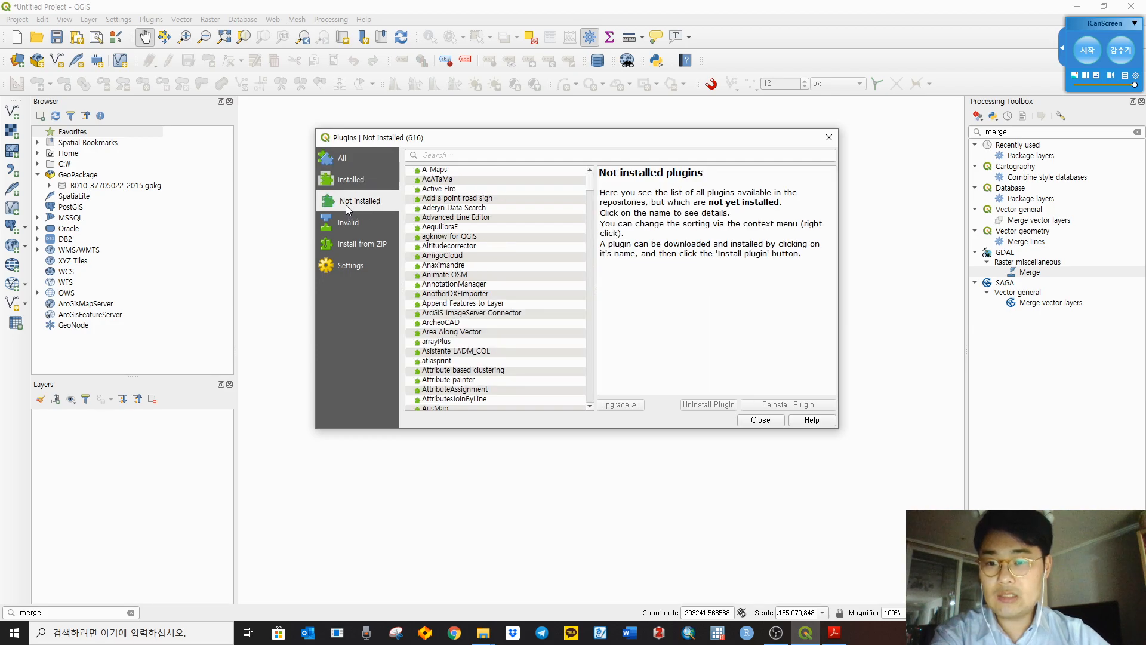
{"action": "left_click", "coordinate": [360, 245]}
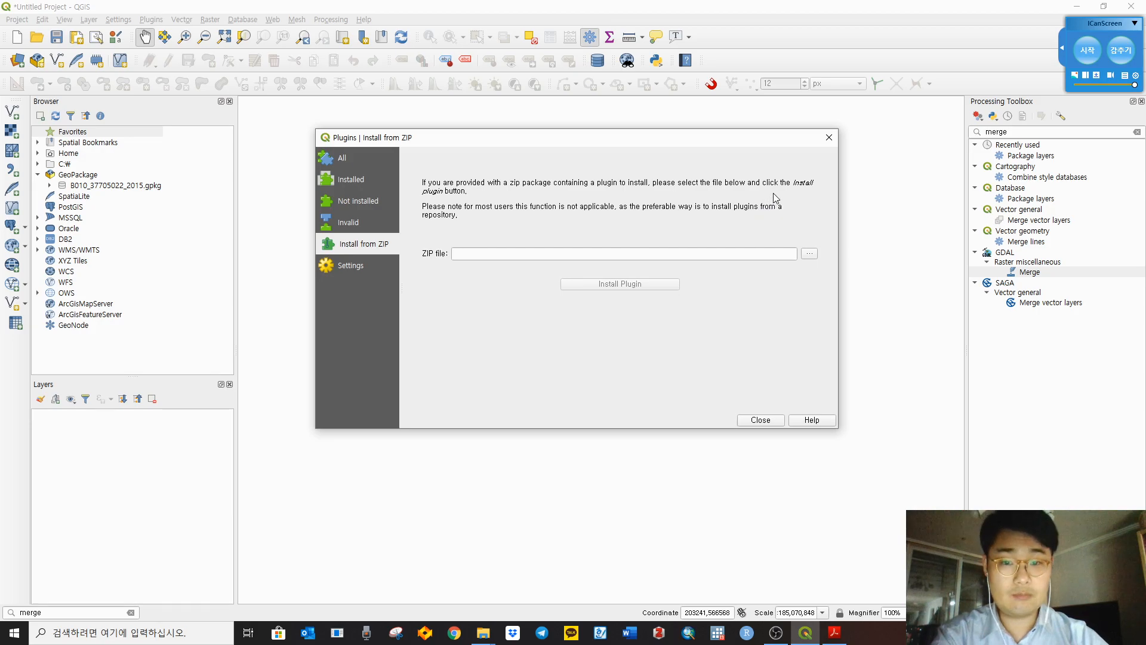
{"action": "left_click", "coordinate": [829, 138]}
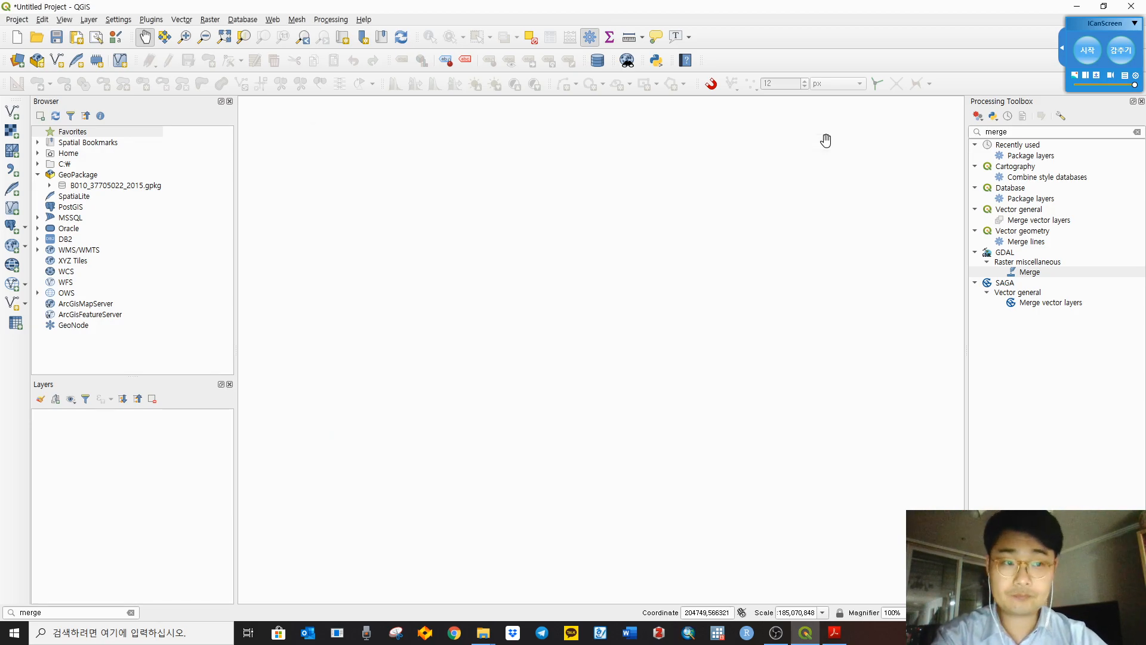
{"action": "left_click", "coordinate": [1084, 5]}
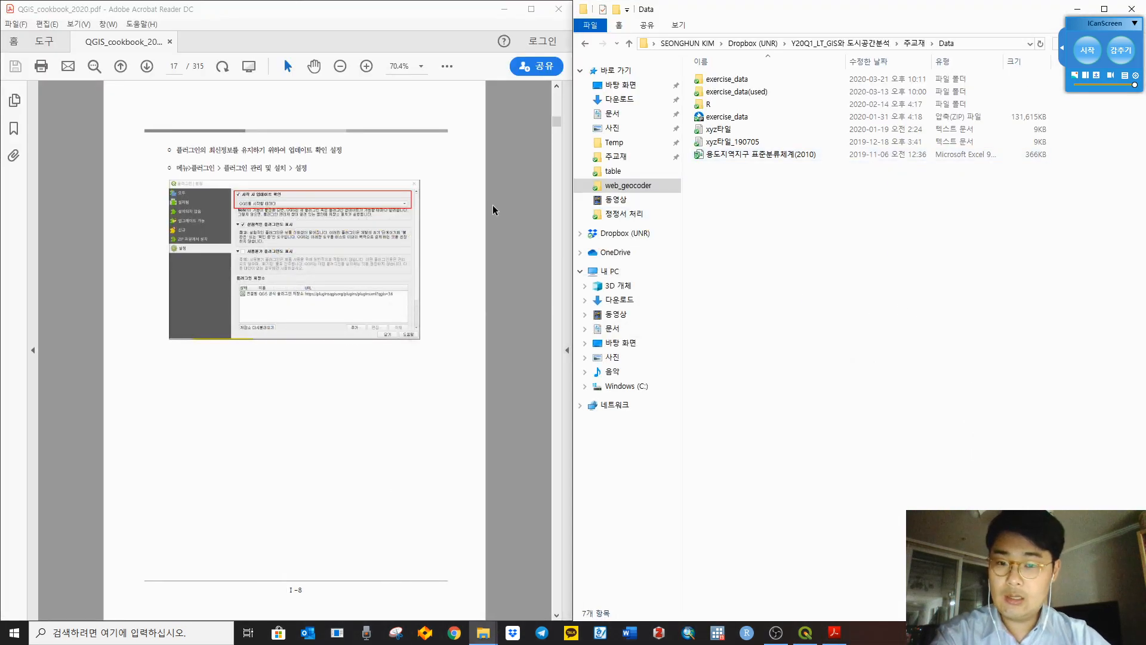
Step: Read the cookbook on to page 19, Chapter II's user-interface section, then return to QGIS
{"action": "left_click", "coordinate": [516, 187]}
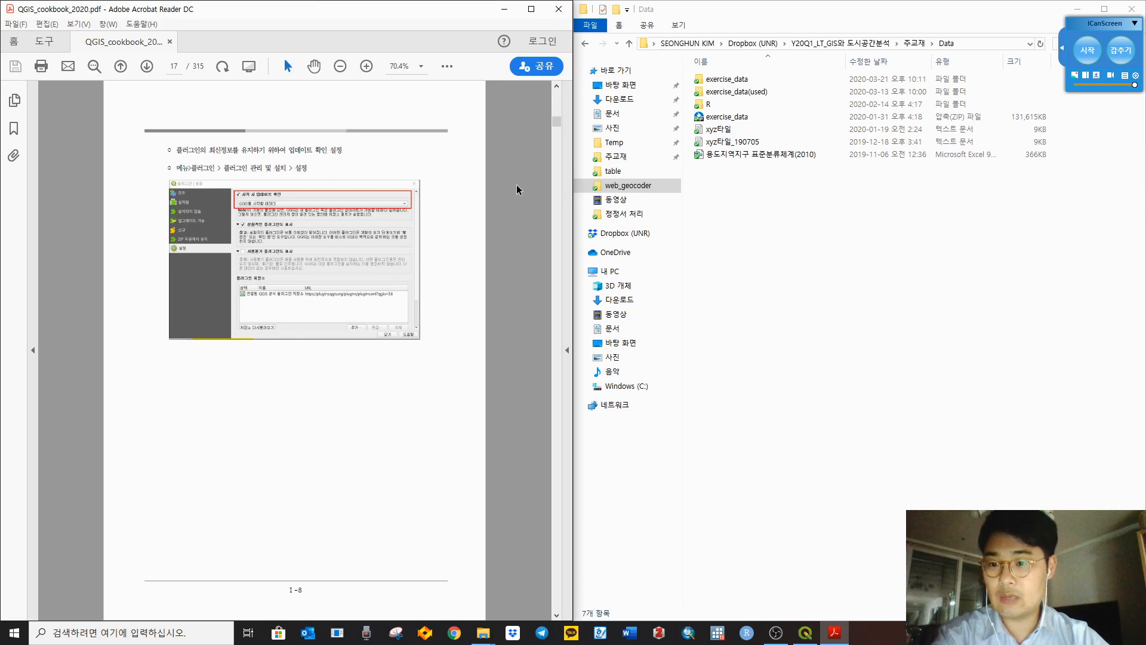
{"action": "scroll", "coordinate": [518, 185], "scroll_direction": "down", "scroll_amount": 2}
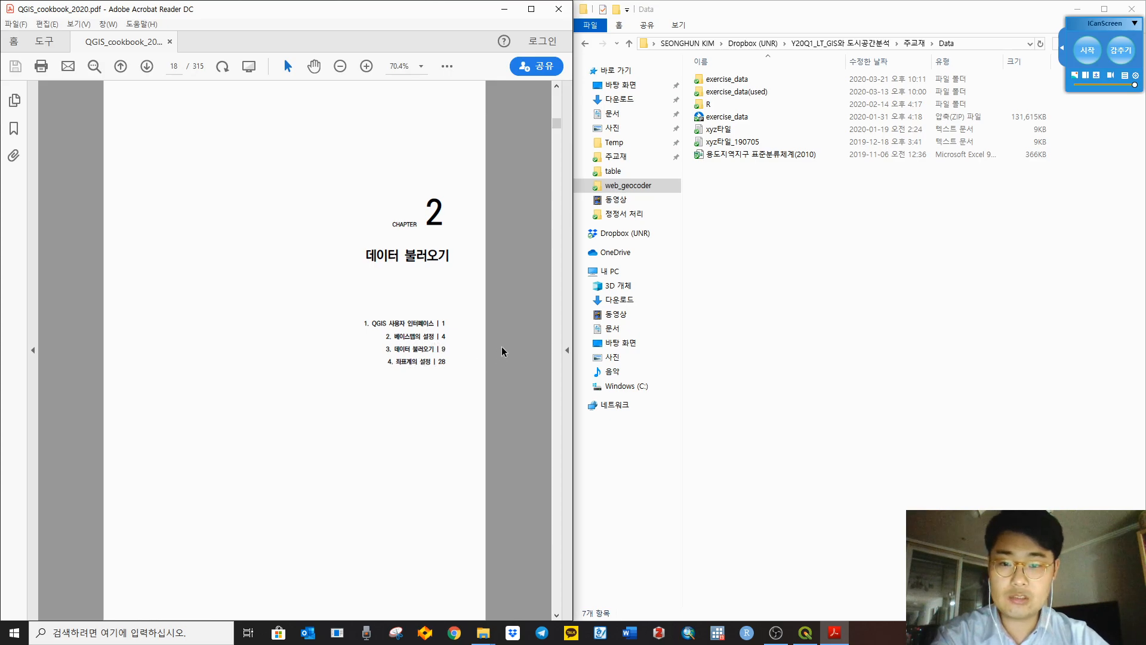
{"action": "scroll", "coordinate": [534, 323], "scroll_direction": "down", "scroll_amount": 1}
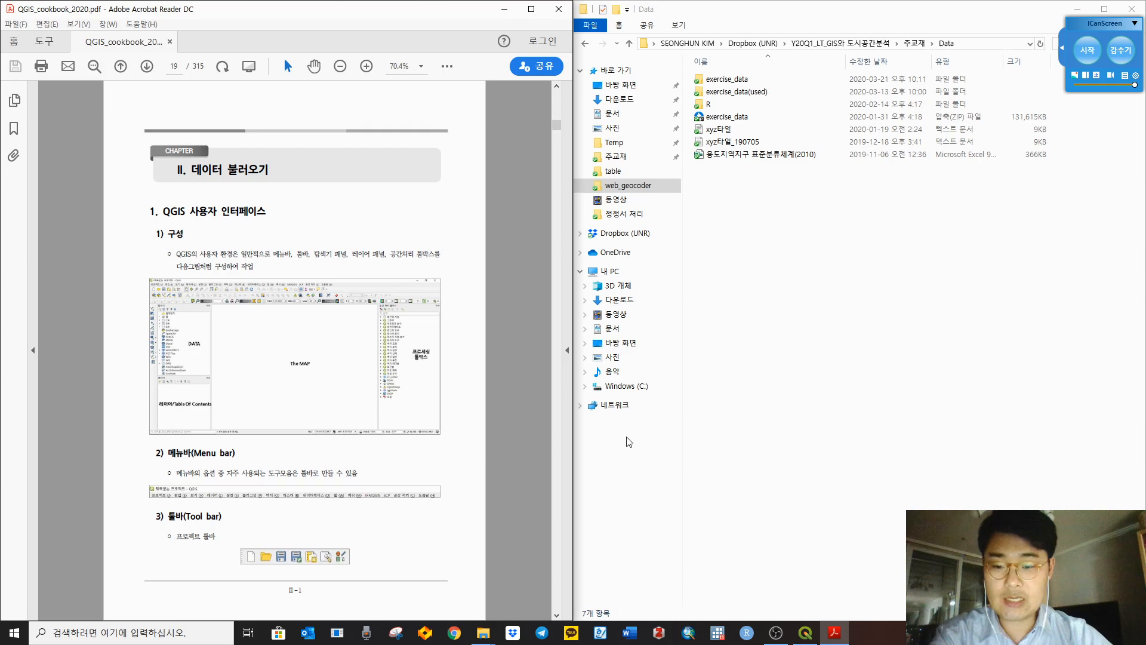
{"action": "left_click", "coordinate": [806, 633]}
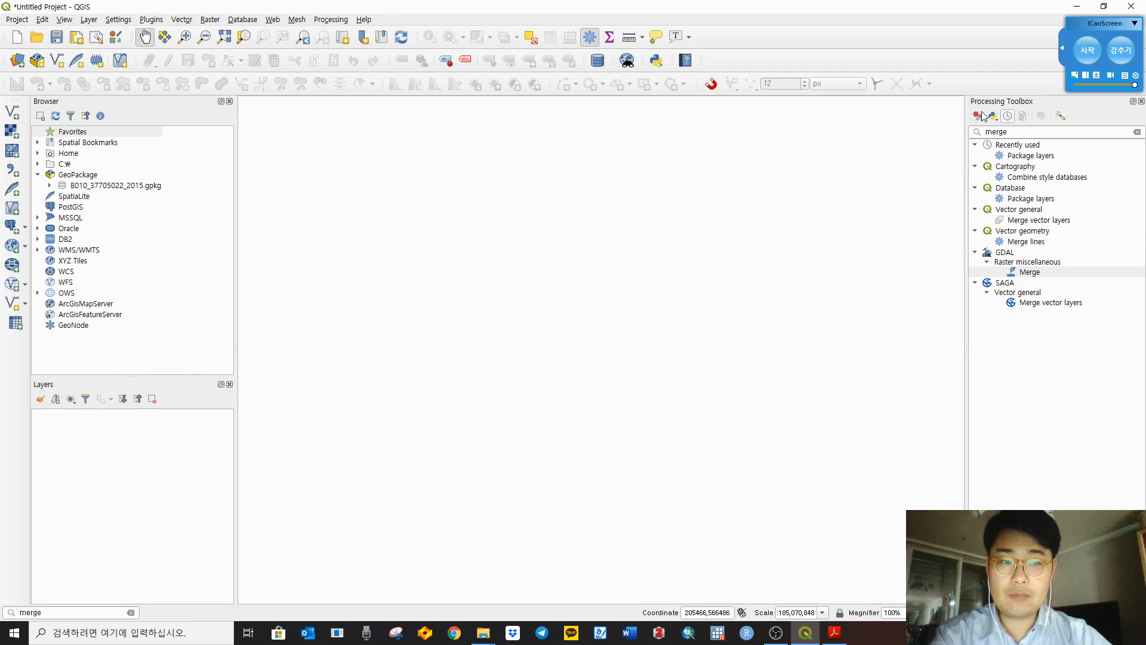
Step: Close the Processing Toolbox panel and undock, then redock, the data source toolbar on the left
{"action": "left_click", "coordinate": [1141, 102]}
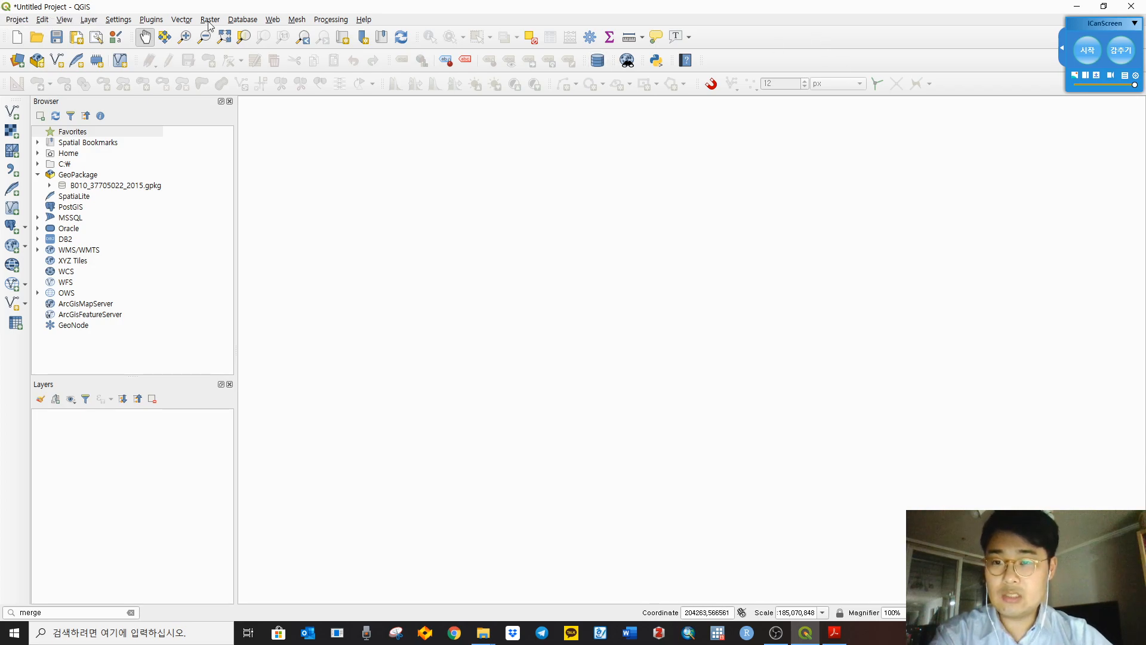
{"action": "right_click", "coordinate": [572, 23]}
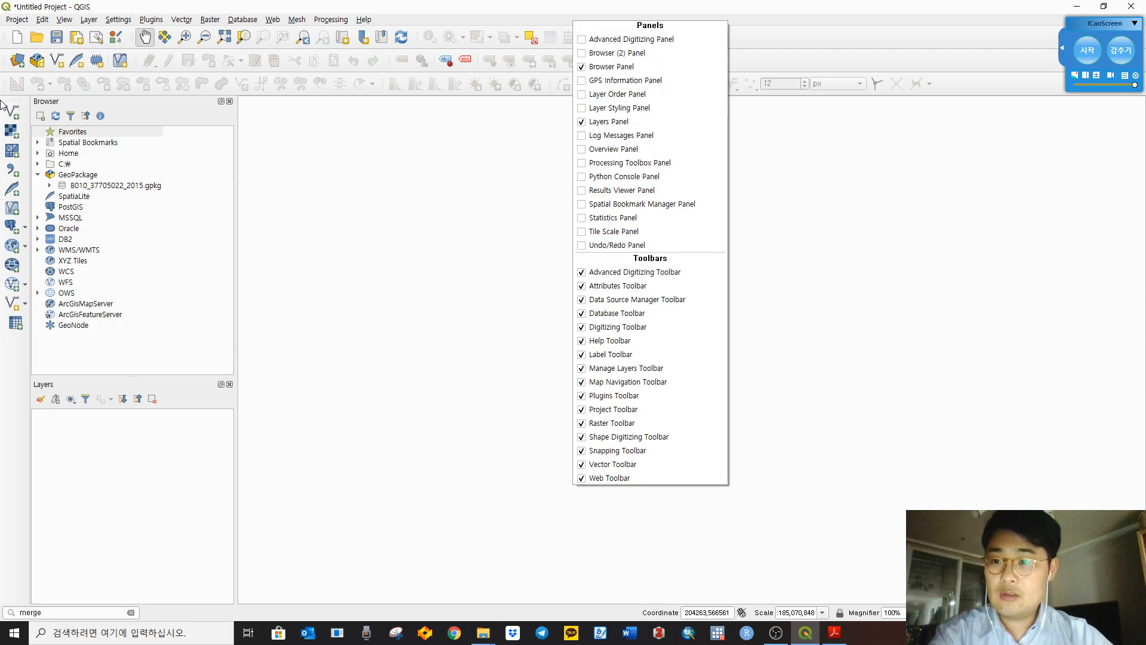
{"action": "left_click", "coordinate": [9, 96]}
{"action": "left_click_drag", "start_coordinate": [11, 99], "coordinate": [357, 154]}
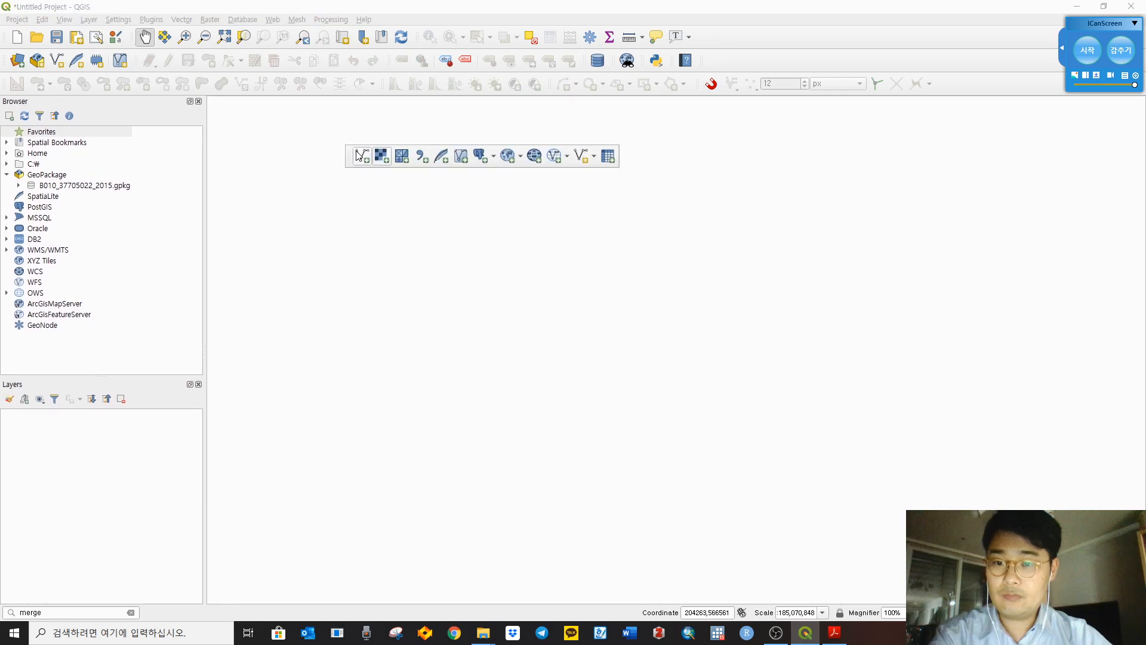
{"action": "left_click_drag", "start_coordinate": [311, 211], "coordinate": [4, 112]}
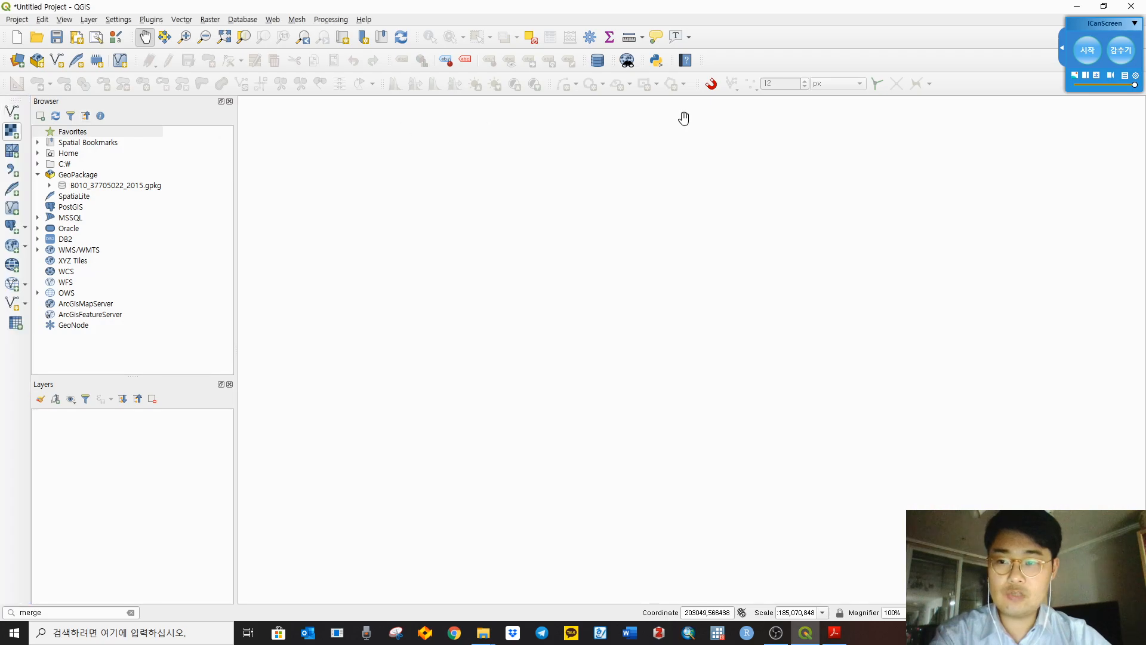
Step: Turn the Processing Toolbox panel back on from the panels and toolbars list
{"action": "right_click", "coordinate": [786, 22]}
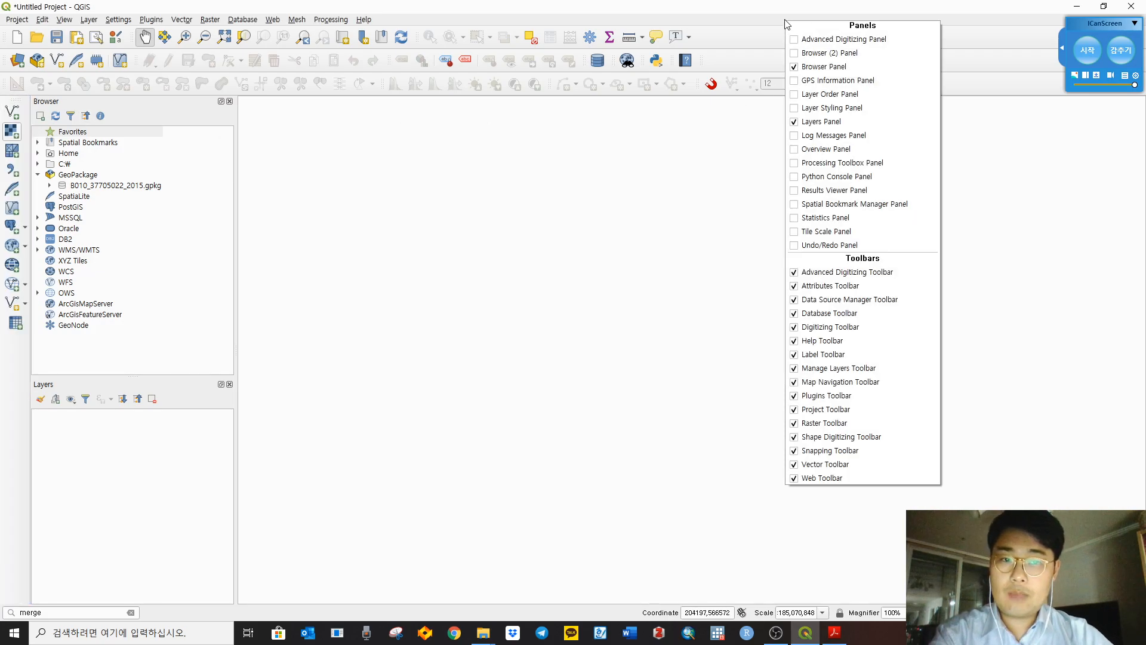
{"action": "left_click", "coordinate": [104, 103]}
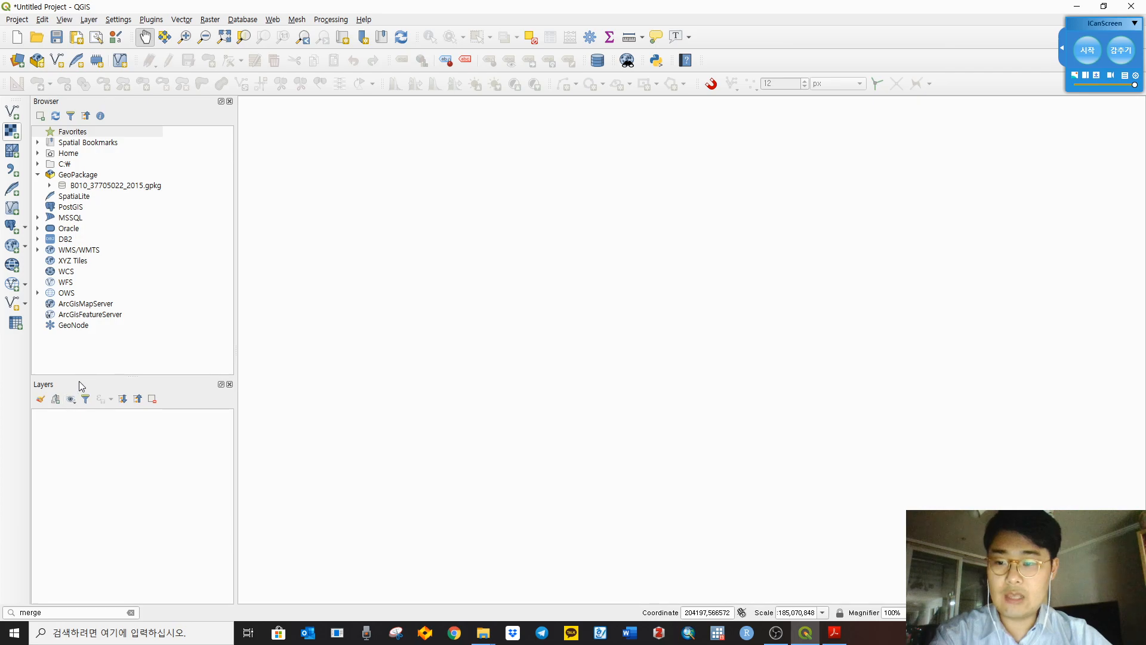
{"action": "right_click", "coordinate": [741, 17]}
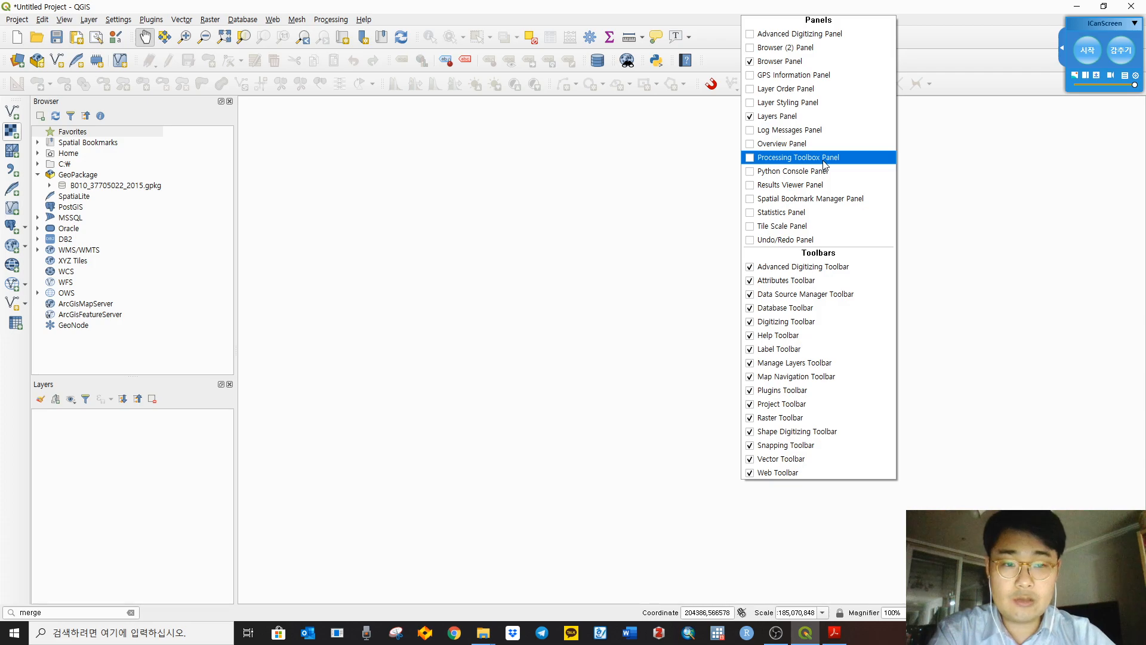
{"action": "left_click", "coordinate": [750, 159]}
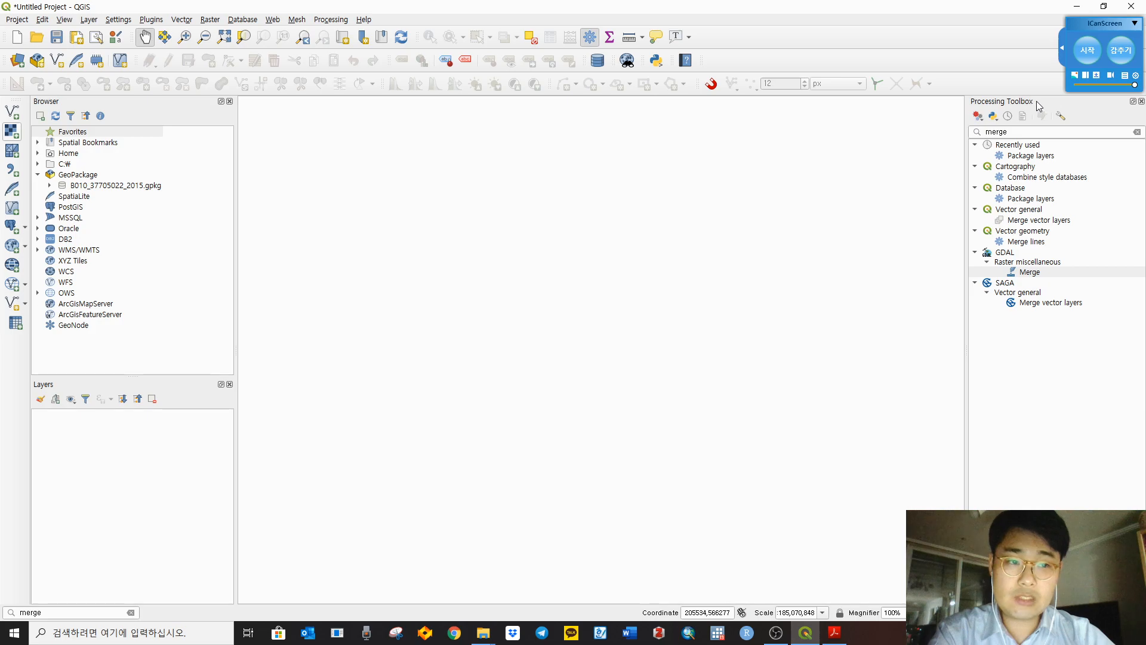
Step: Dock the Processing Toolbox at the bottom and back on the right, then delete its 'merge' search
{"action": "left_click_drag", "start_coordinate": [1038, 101], "coordinate": [471, 448]}
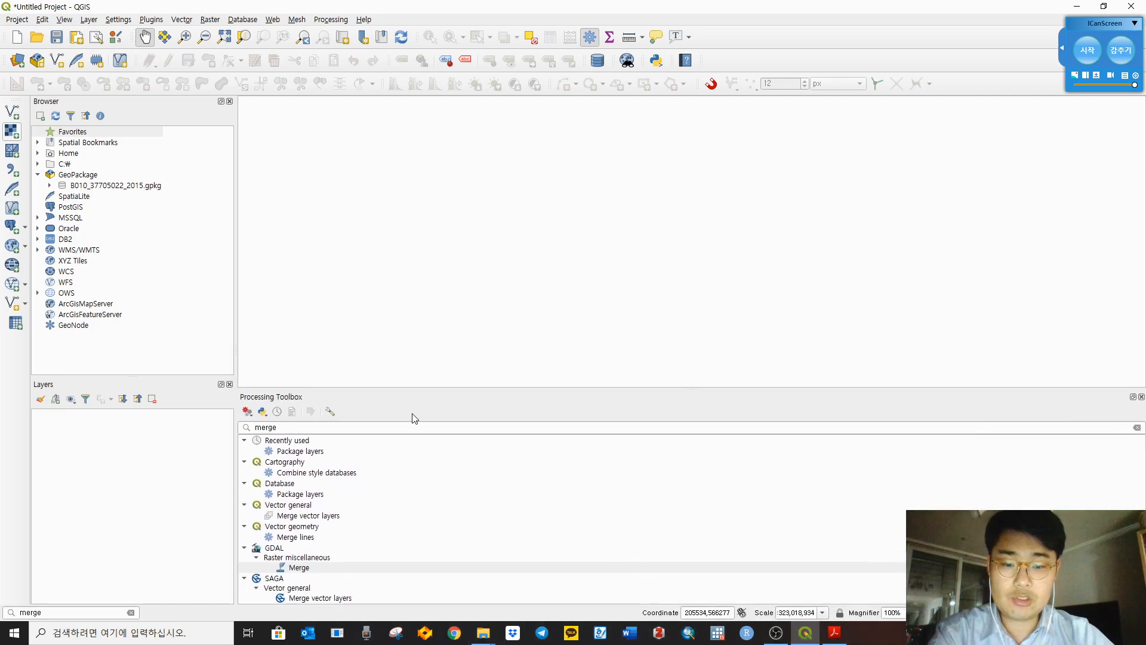
{"action": "left_click_drag", "start_coordinate": [273, 397], "coordinate": [1120, 250]}
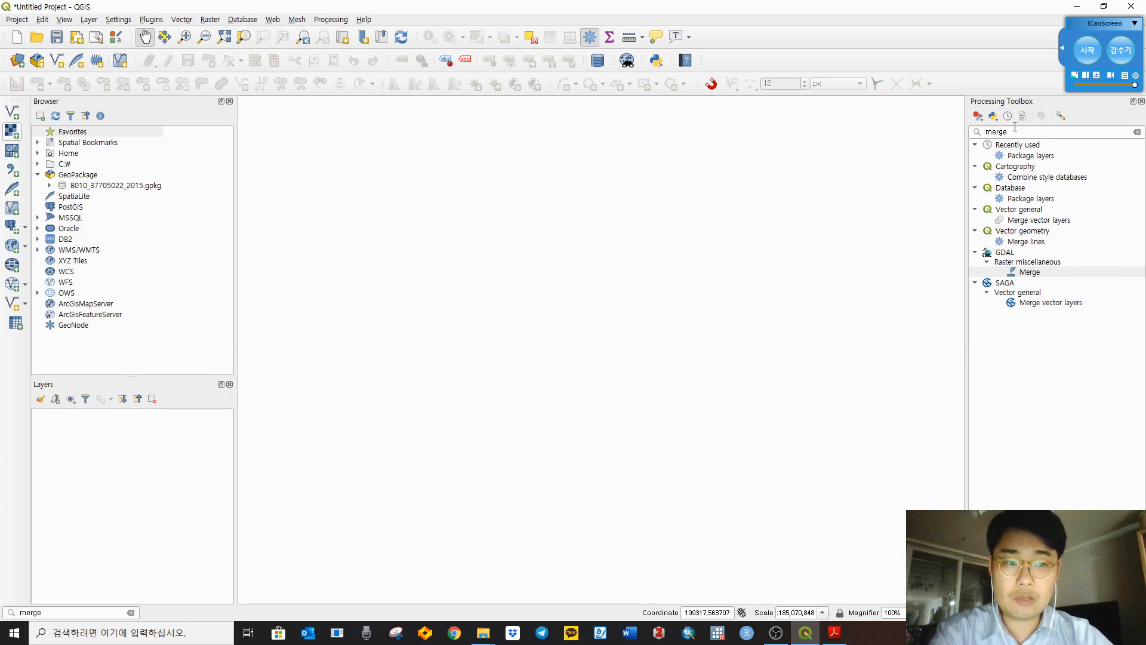
{"action": "left_click_drag", "start_coordinate": [1015, 131], "coordinate": [895, 131]}
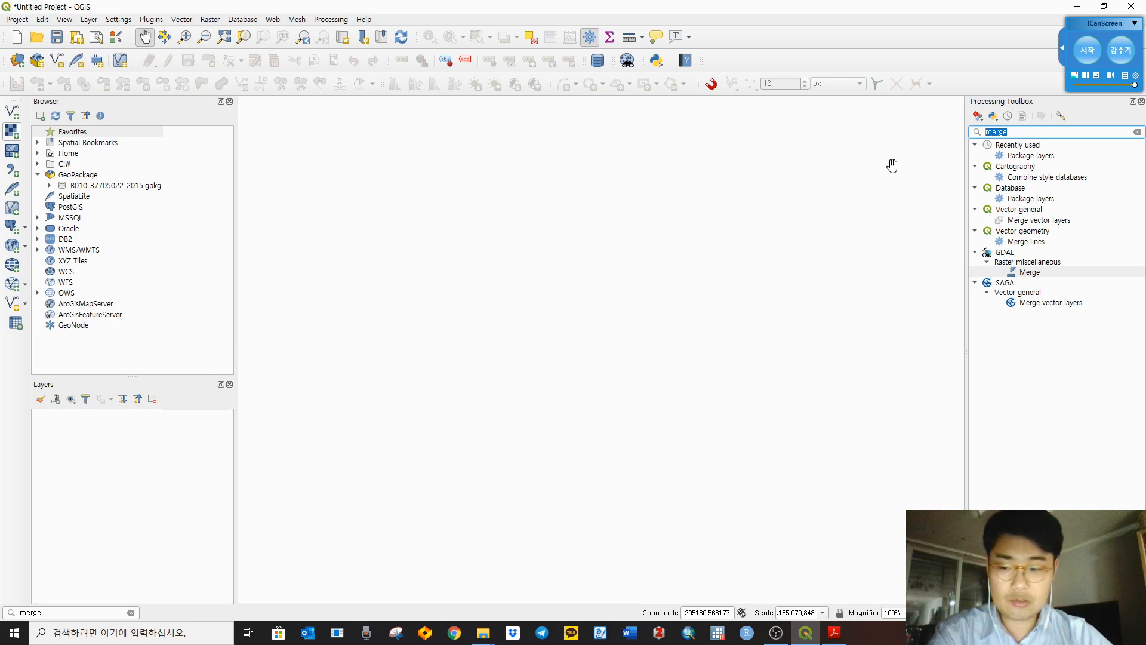
{"action": "key", "text": "BackSpace"}
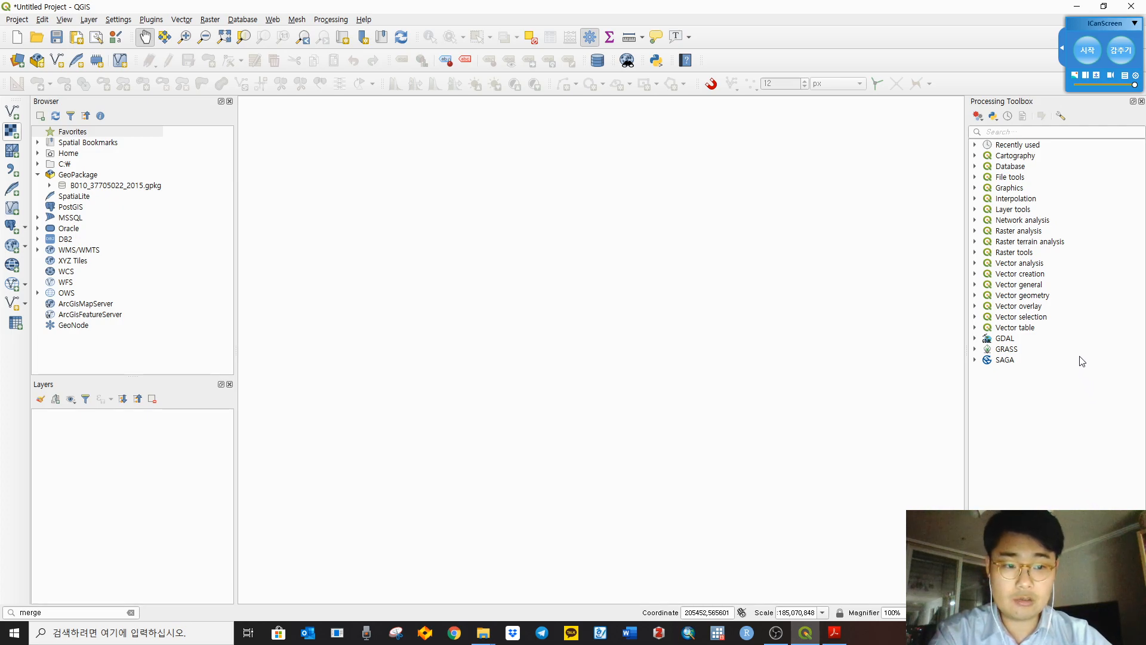
Step: Expand the Graphics group, open the Polar plot algorithm dialog, and close it without running
{"action": "left_click", "coordinate": [1002, 177]}
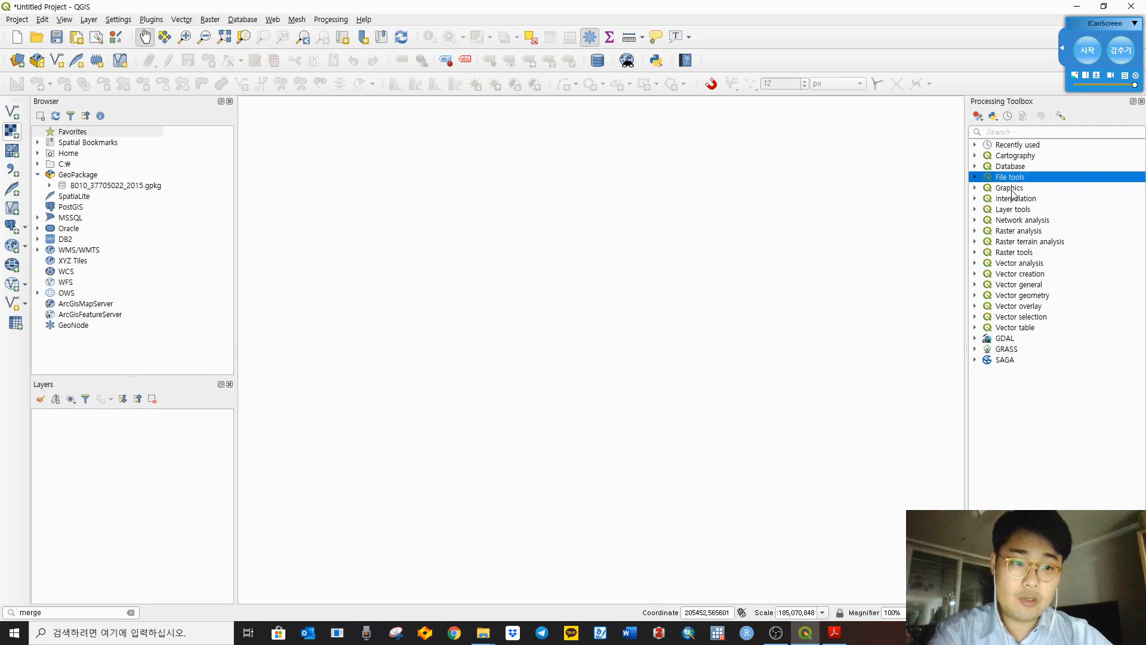
{"action": "left_click", "coordinate": [1013, 189]}
{"action": "left_click", "coordinate": [975, 187]}
{"action": "left_click", "coordinate": [1033, 231]}
{"action": "double_click", "coordinate": [1035, 232]}
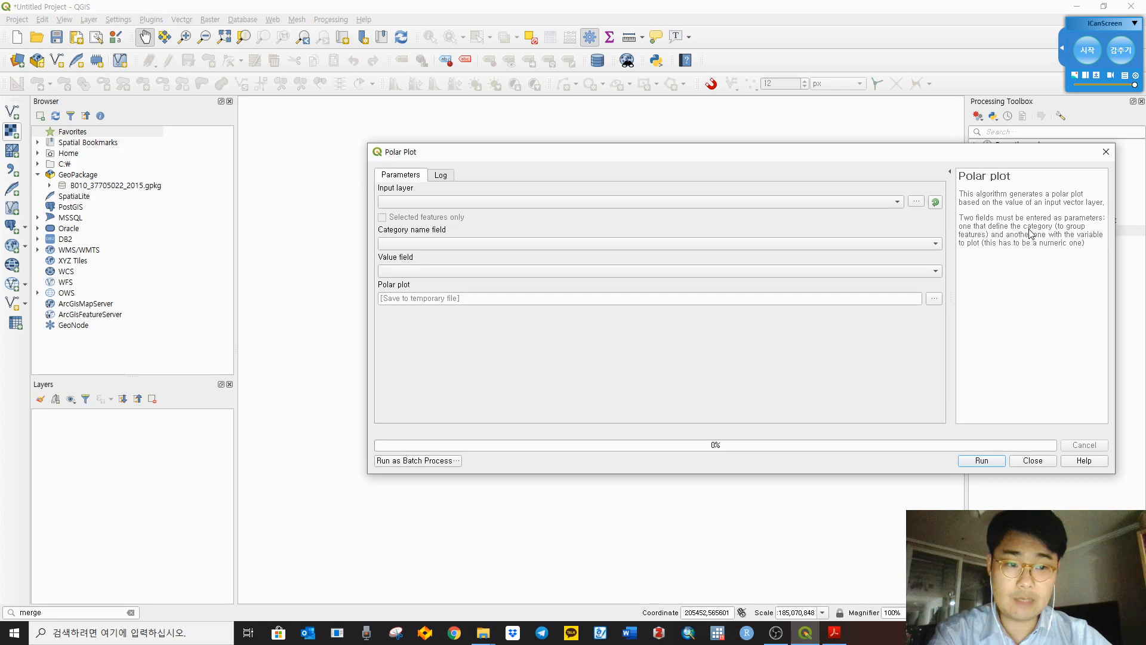
{"action": "left_click", "coordinate": [1104, 156]}
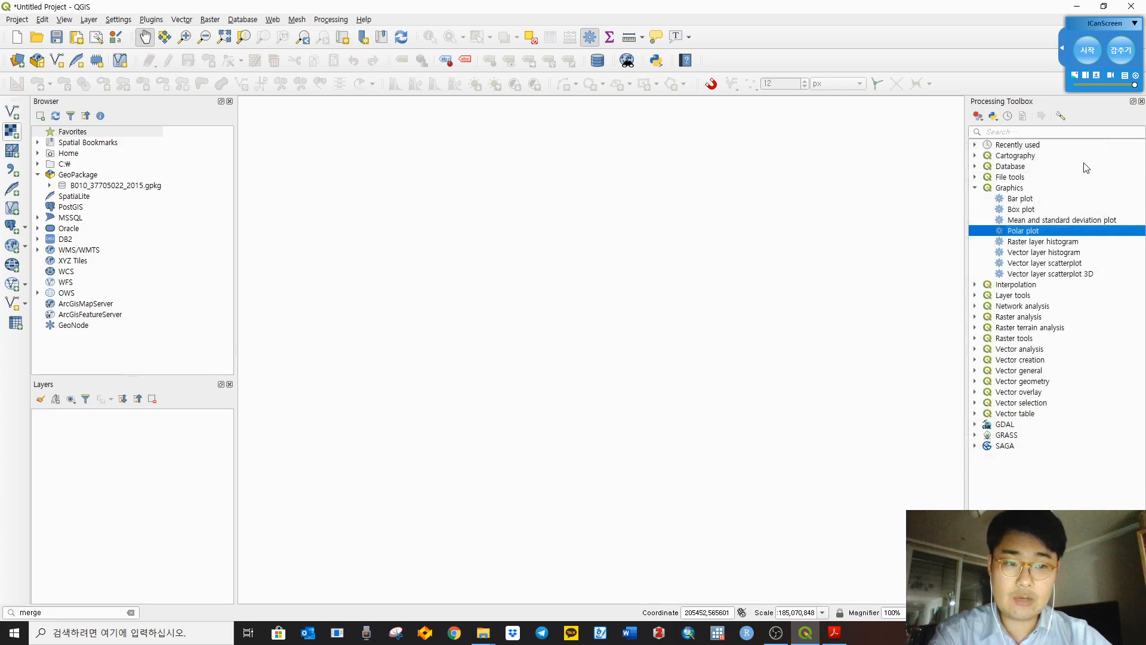
{"action": "left_click", "coordinate": [976, 187]}
{"action": "left_click", "coordinate": [1037, 133]}
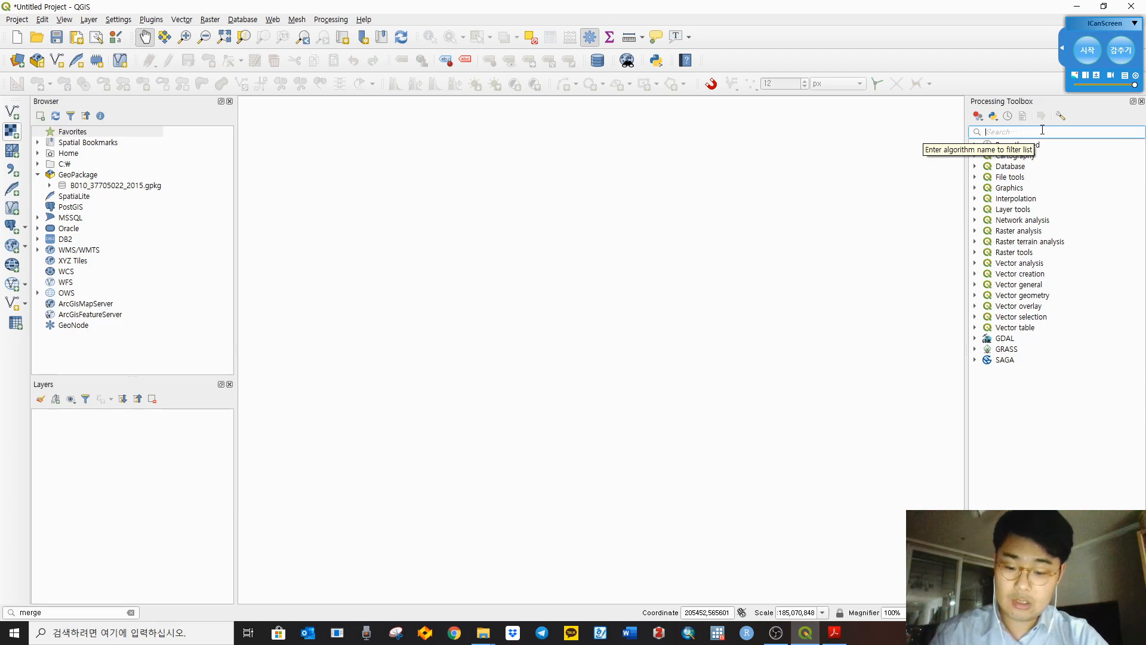
{"action": "type", "text": "merge"}
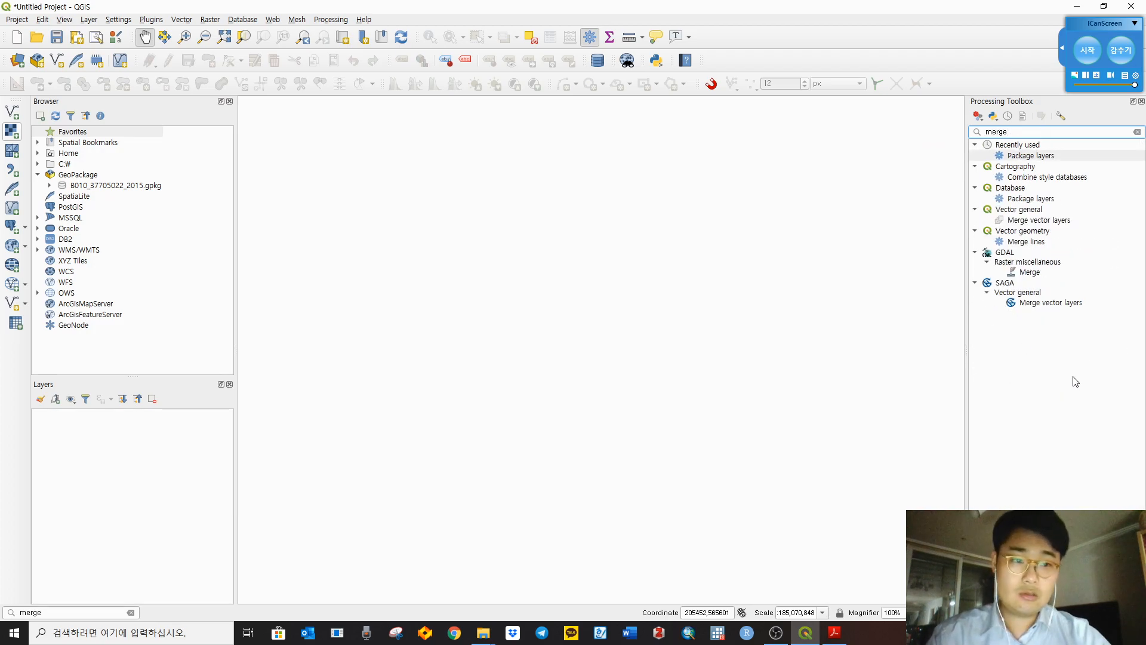
{"action": "key", "text": "Down"}
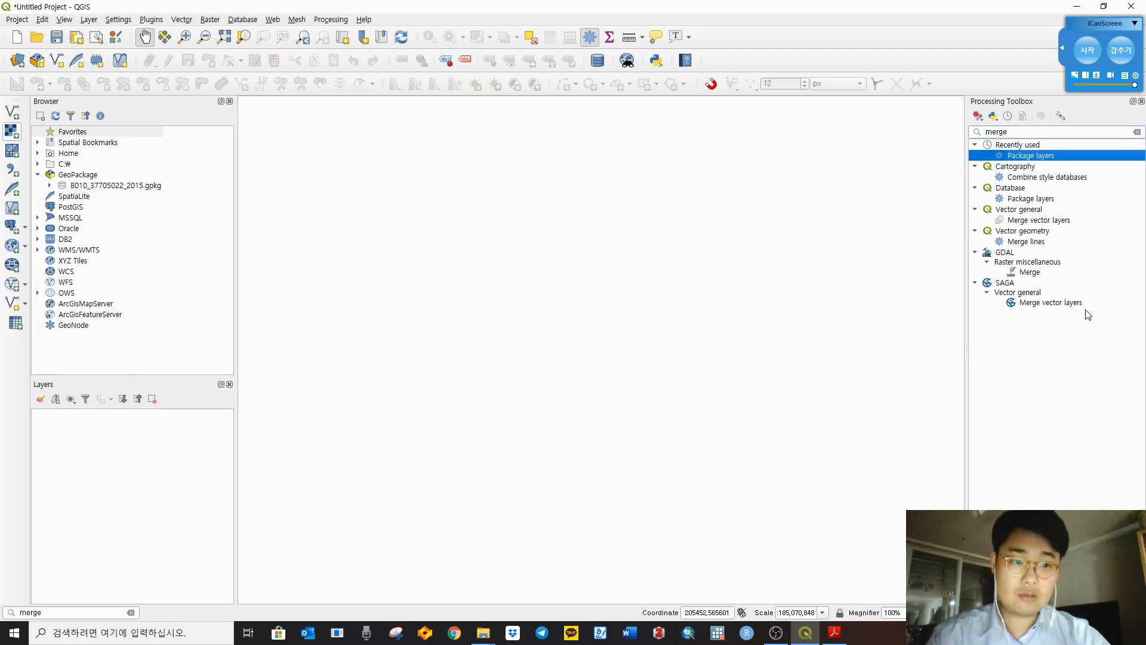
{"action": "left_click", "coordinate": [1041, 199]}
{"action": "left_click", "coordinate": [1044, 242]}
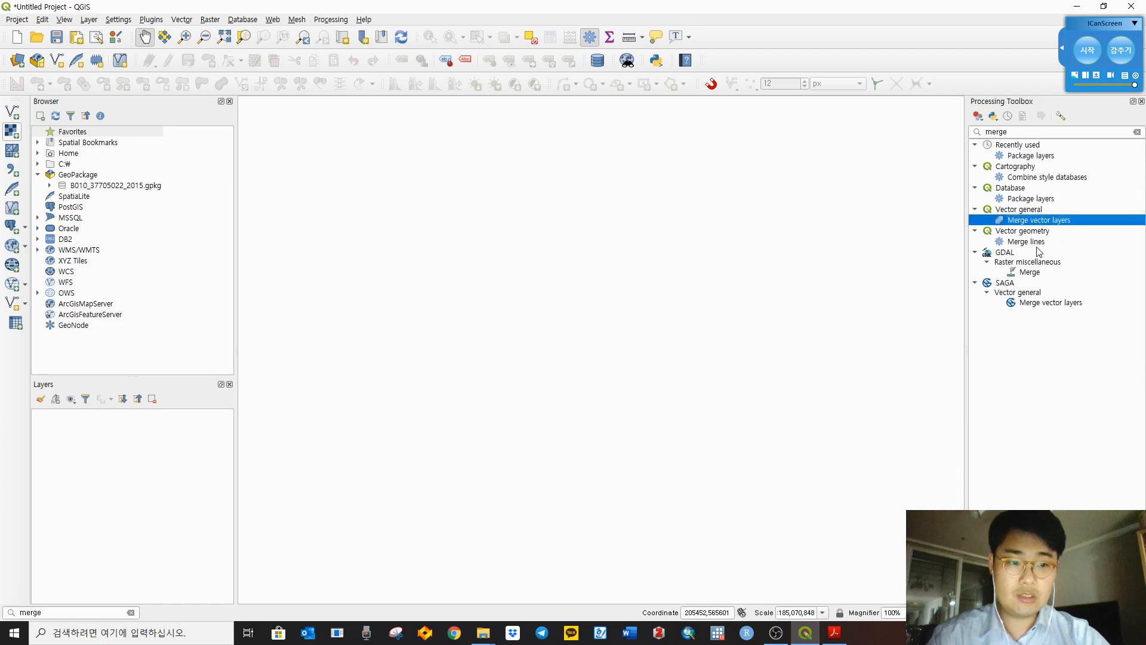
{"action": "left_click", "coordinate": [1030, 273]}
{"action": "double_click", "coordinate": [1029, 273]}
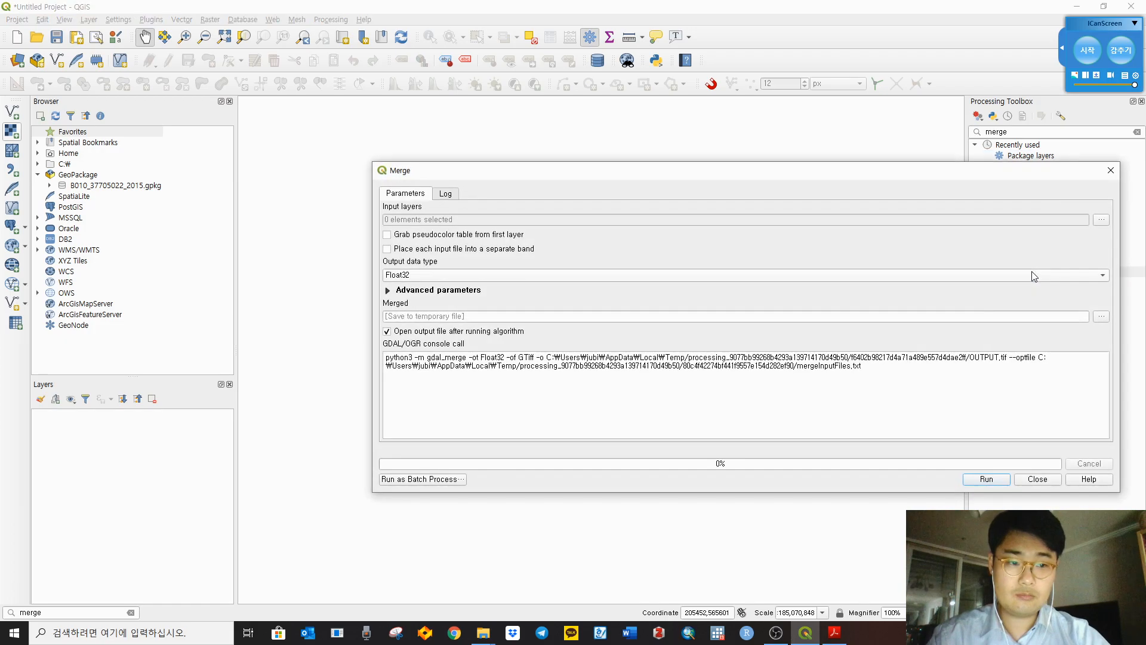
{"action": "left_click", "coordinate": [1104, 174]}
{"action": "left_click_drag", "start_coordinate": [1060, 132], "coordinate": [786, 108]}
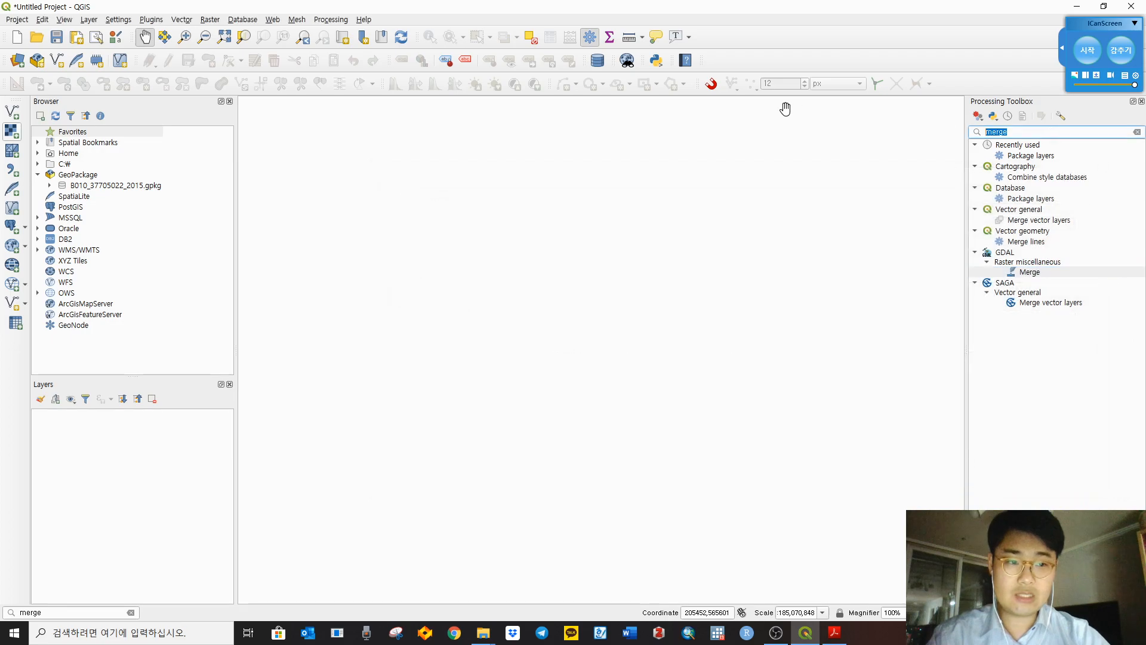
{"action": "key", "text": "BackSpace"}
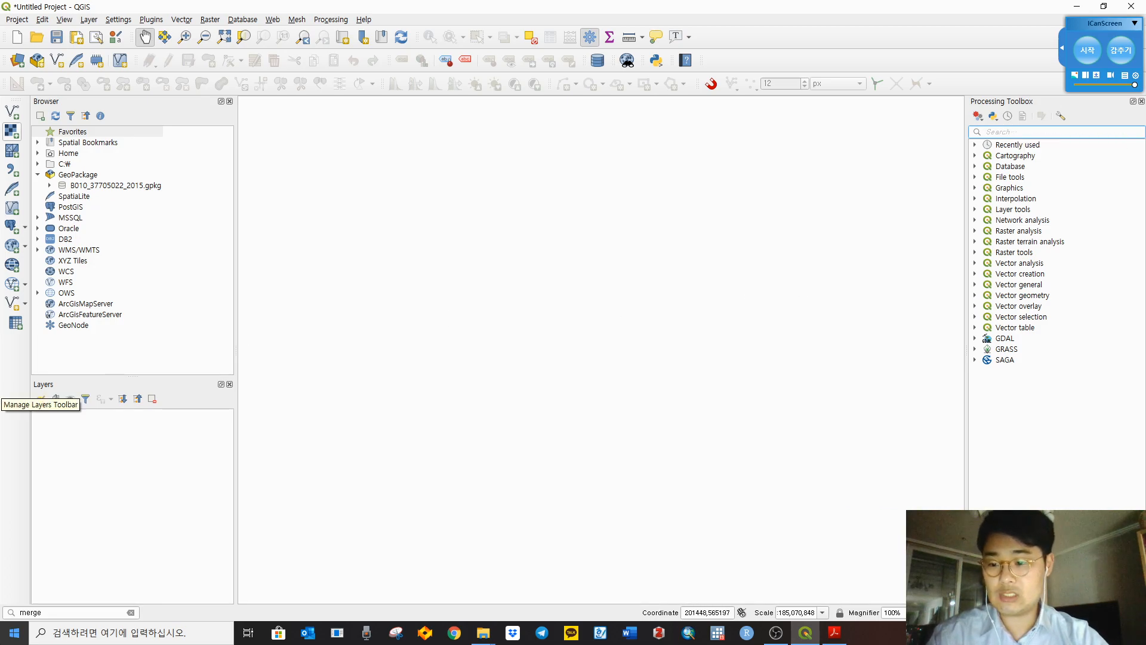
Step: Clear the old merge query from the quick-locator field and dismiss its suggestions
{"action": "left_click", "coordinate": [52, 613]}
{"action": "key", "text": "BackSpace"}
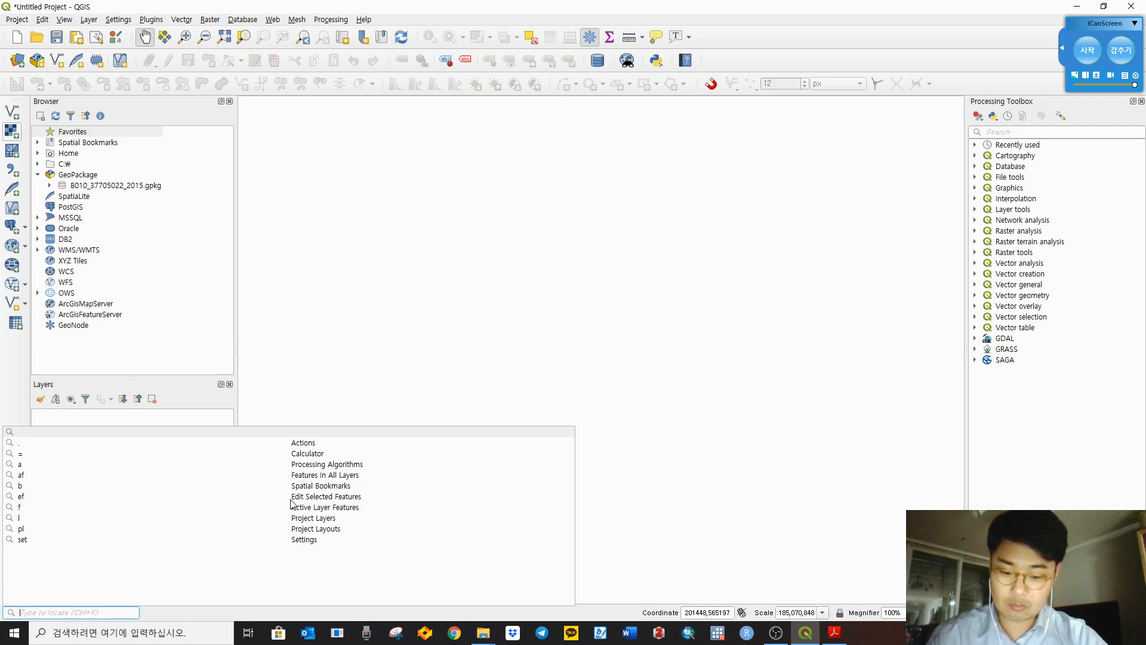
{"action": "left_click", "coordinate": [362, 288]}
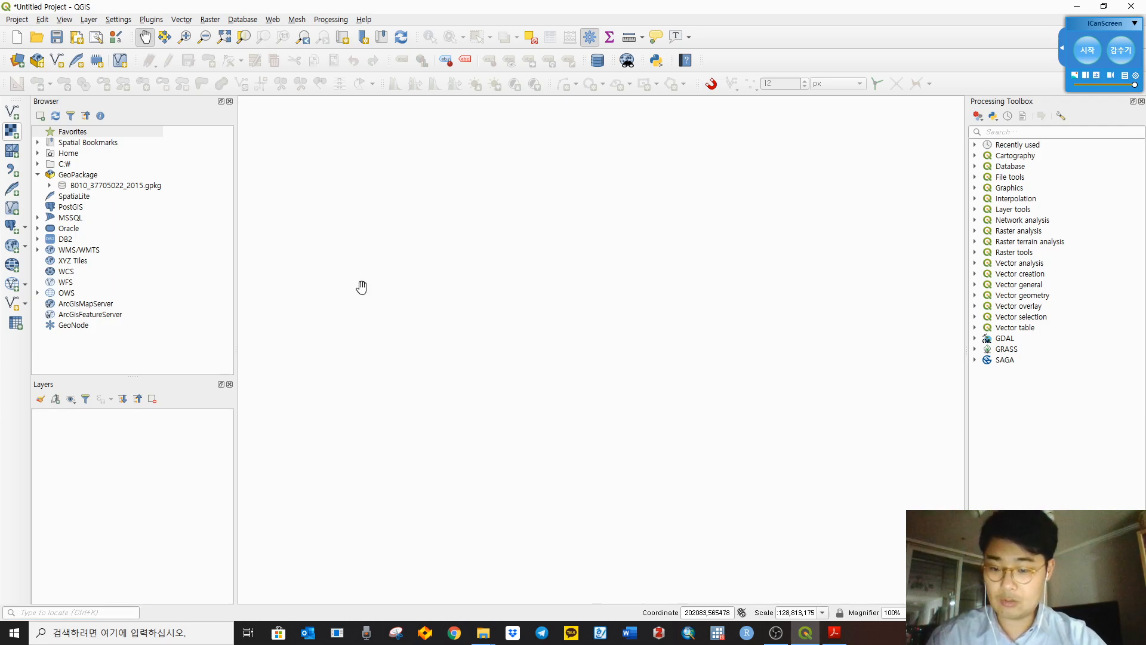
Step: Search 'merge' in the locator via Ctrl+K, check the Merge result, then erase and close the query
{"action": "key", "text": "ctrl+k"}
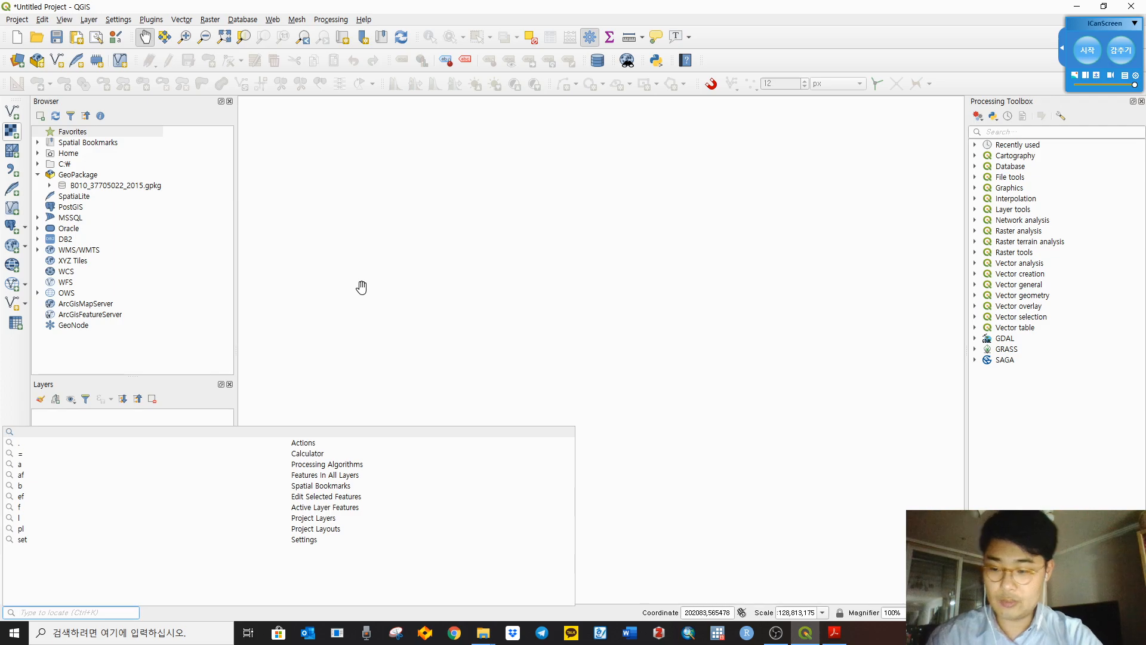
{"action": "type", "text": "merge"}
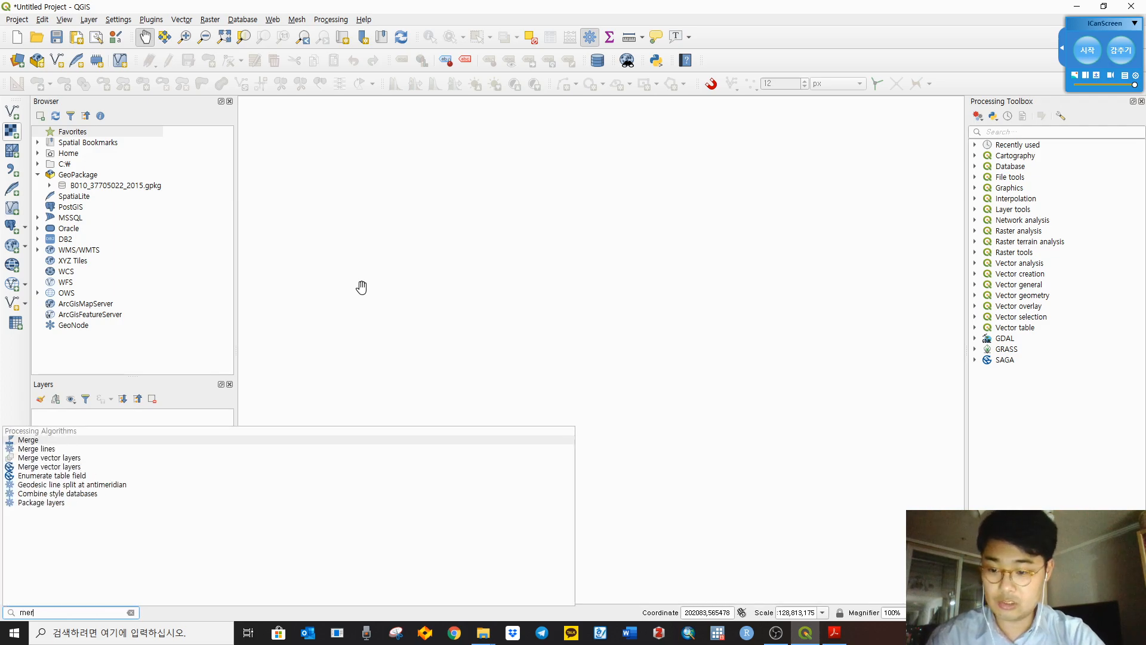
{"action": "left_click", "coordinate": [39, 441]}
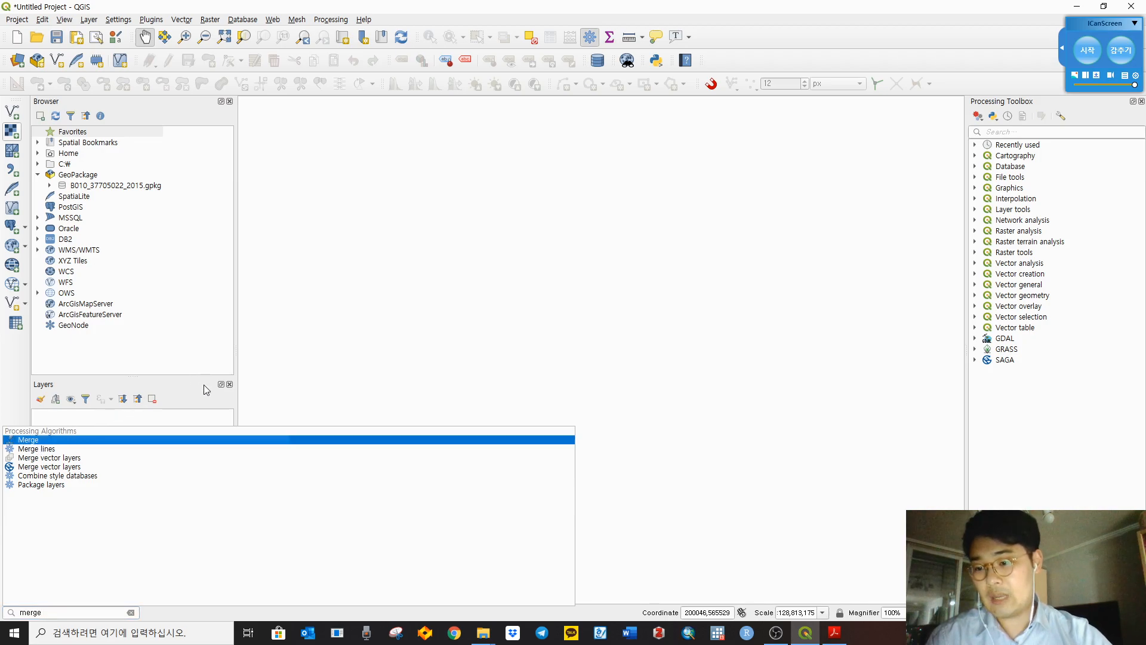
{"action": "left_click", "coordinate": [81, 609]}
{"action": "key", "text": "BackSpace"}
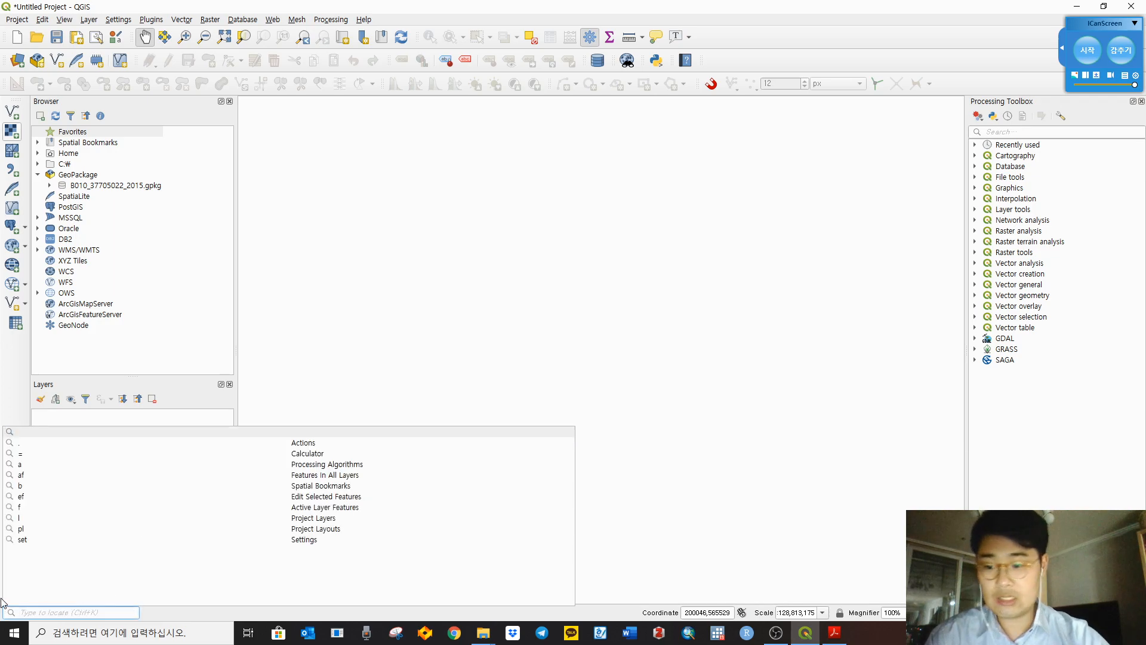
{"action": "left_click", "coordinate": [207, 340]}
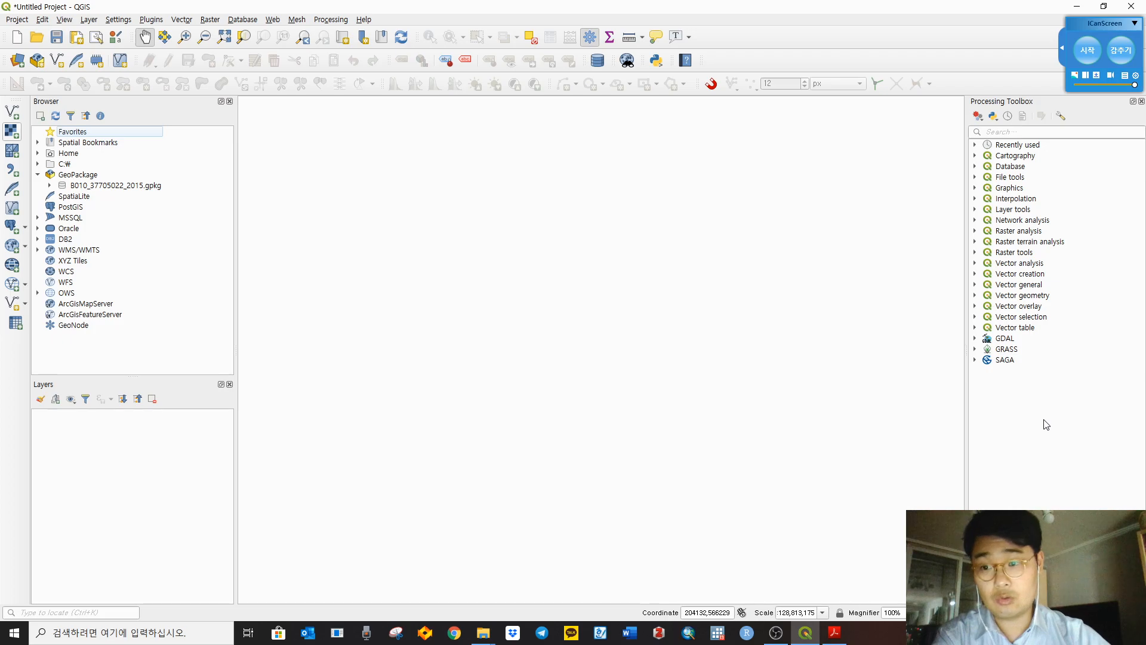
Step: Minimize QGIS, read the cookbook to page 23 on XYZ Tiles connections, then return to QGIS
{"action": "left_click", "coordinate": [1078, 6]}
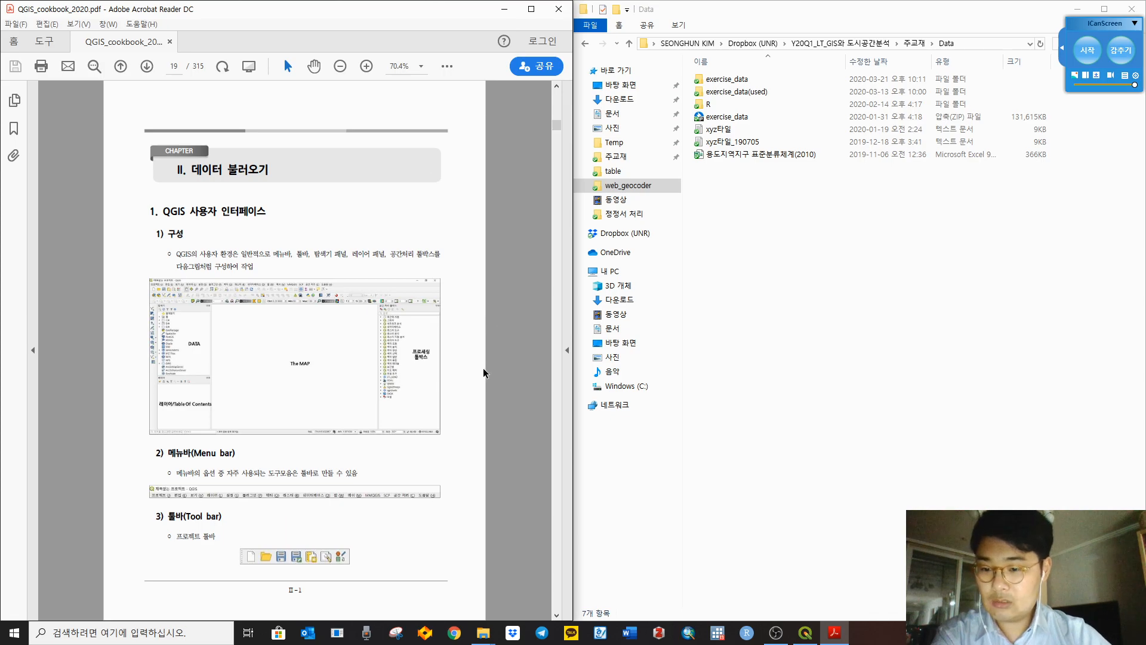
{"action": "scroll", "coordinate": [490, 371], "scroll_direction": "down", "scroll_amount": 1}
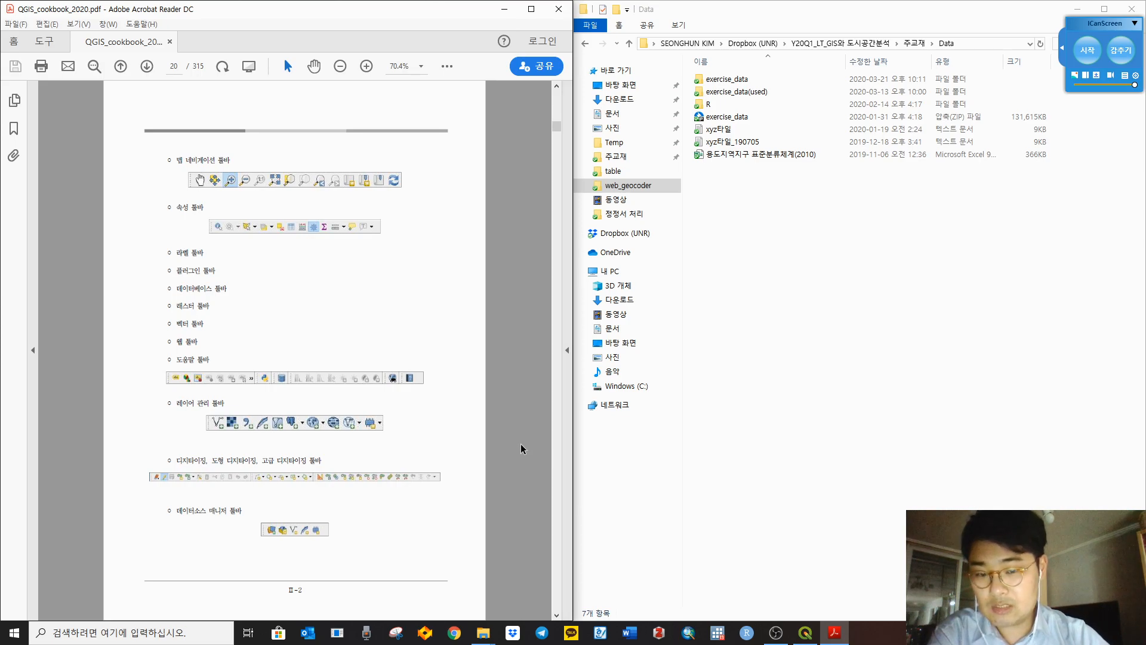
{"action": "scroll", "coordinate": [511, 400], "scroll_direction": "down", "scroll_amount": 1}
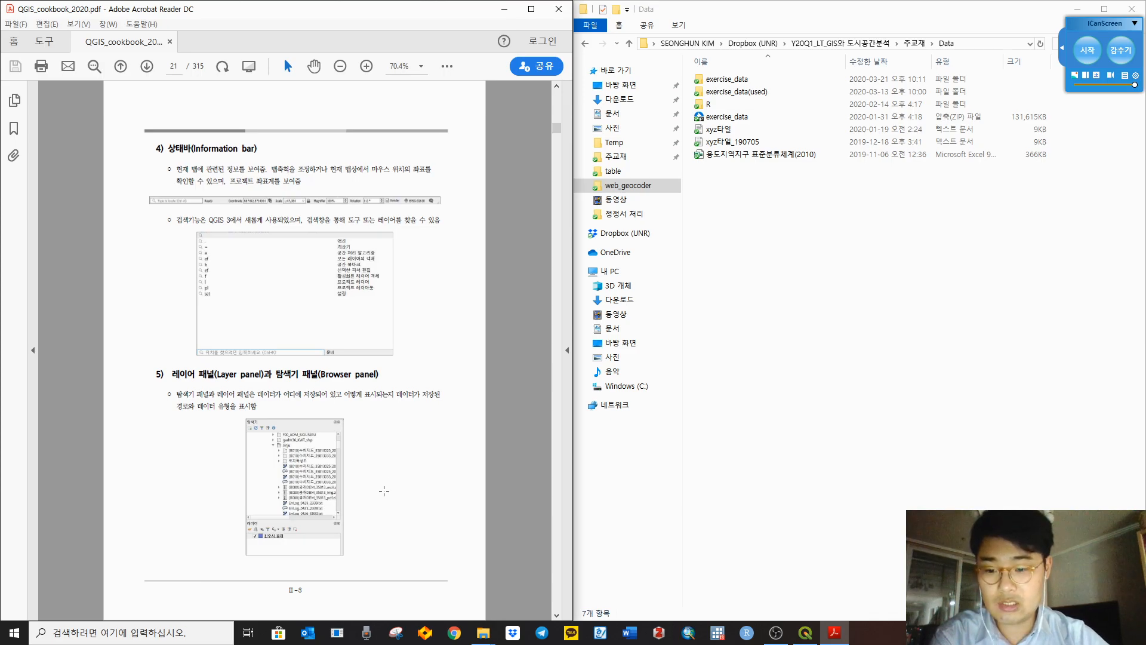
{"action": "scroll", "coordinate": [496, 421], "scroll_direction": "down", "scroll_amount": 2}
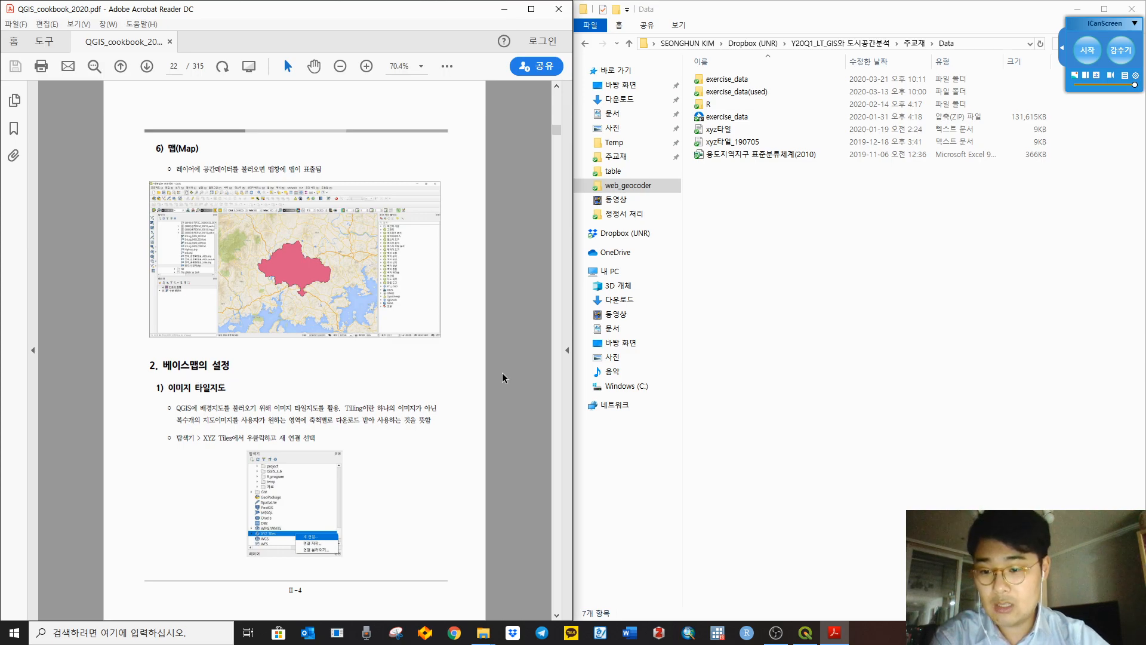
{"action": "scroll", "coordinate": [504, 372], "scroll_direction": "down", "scroll_amount": 1}
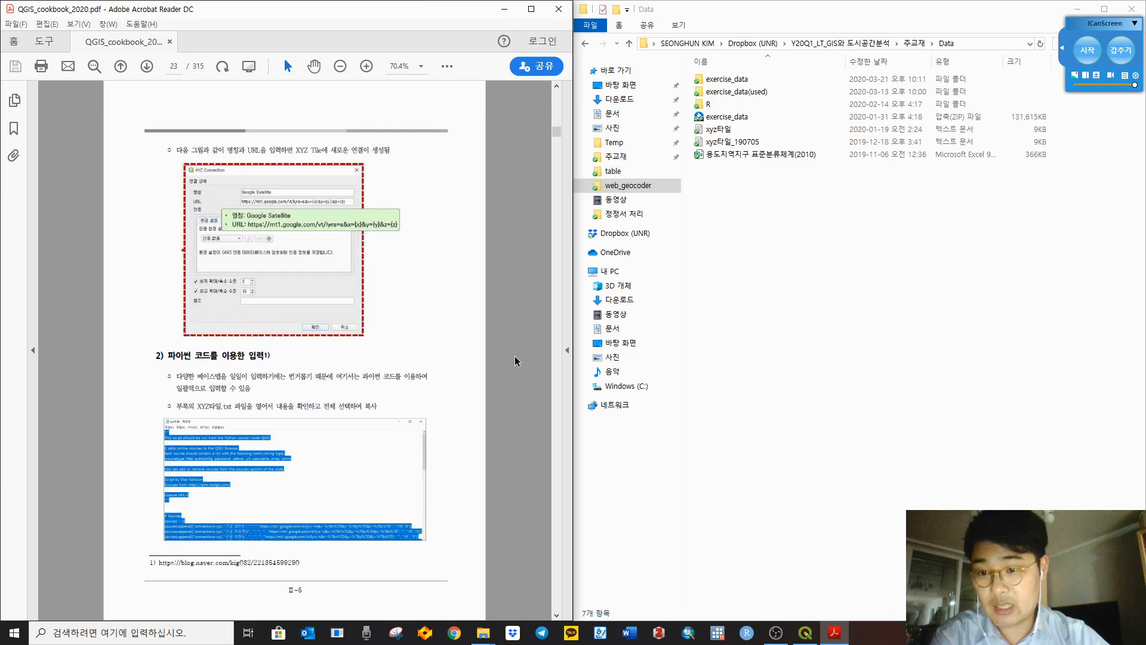
{"action": "scroll", "coordinate": [516, 356], "scroll_direction": "up", "scroll_amount": 1}
{"action": "scroll", "coordinate": [523, 350], "scroll_direction": "down", "scroll_amount": 1}
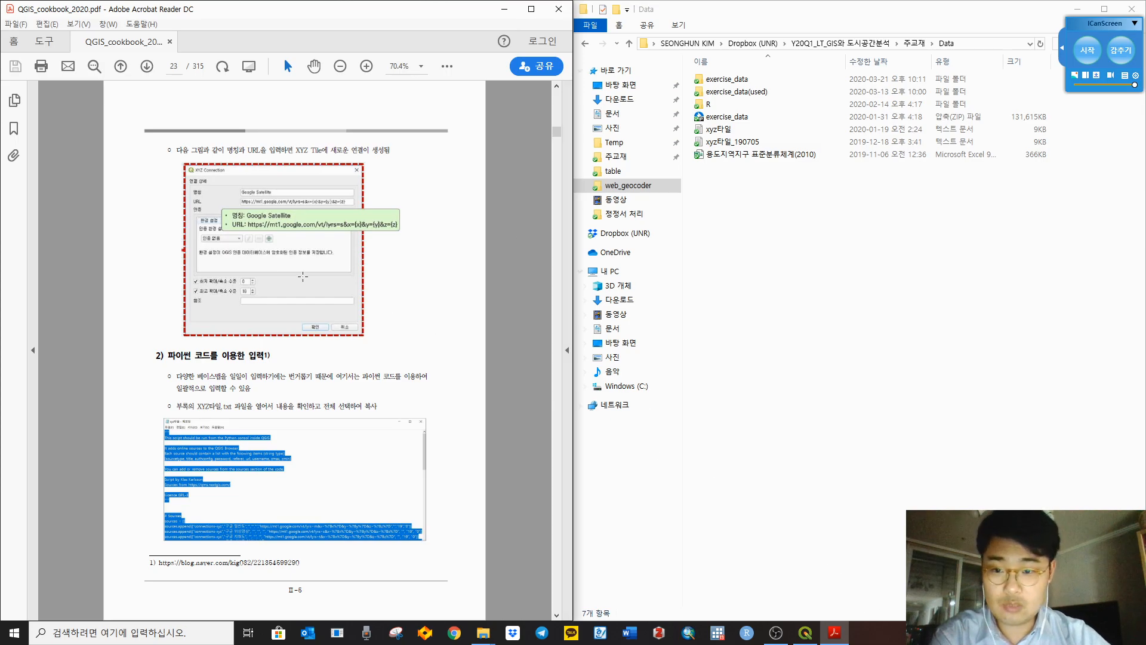
{"action": "left_click", "coordinate": [806, 632]}
Step: Restore the QGIS window and start a New Connection under XYZ Tiles in the Browser
{"action": "double_click", "coordinate": [629, 12]}
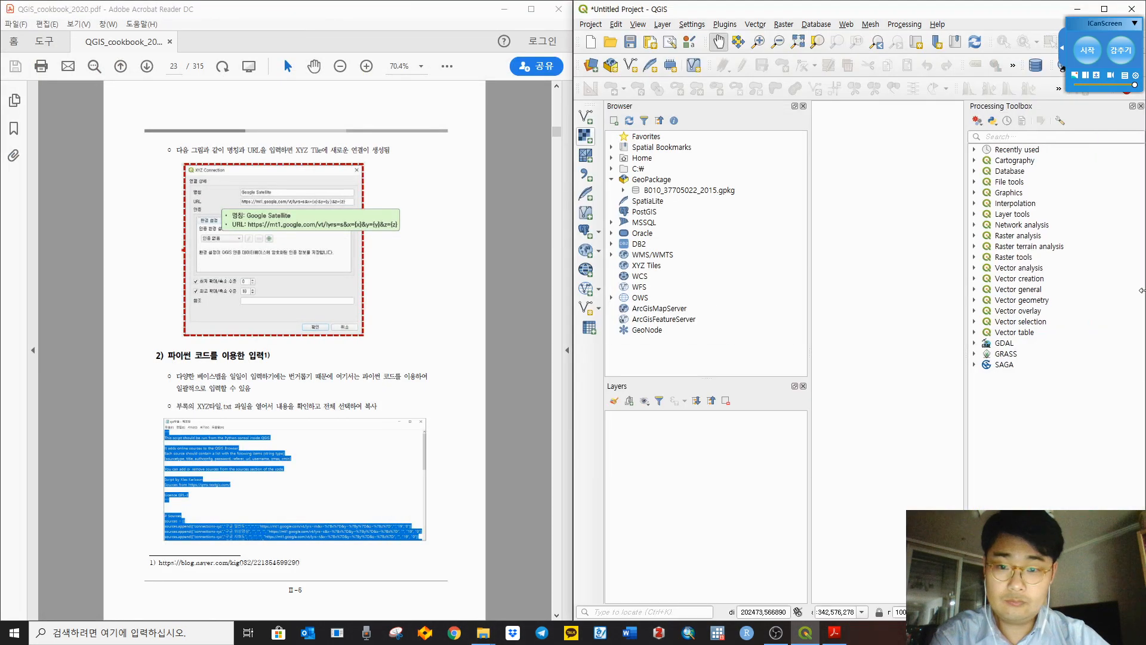
{"action": "scroll", "coordinate": [377, 268], "scroll_direction": "up", "scroll_amount": 1}
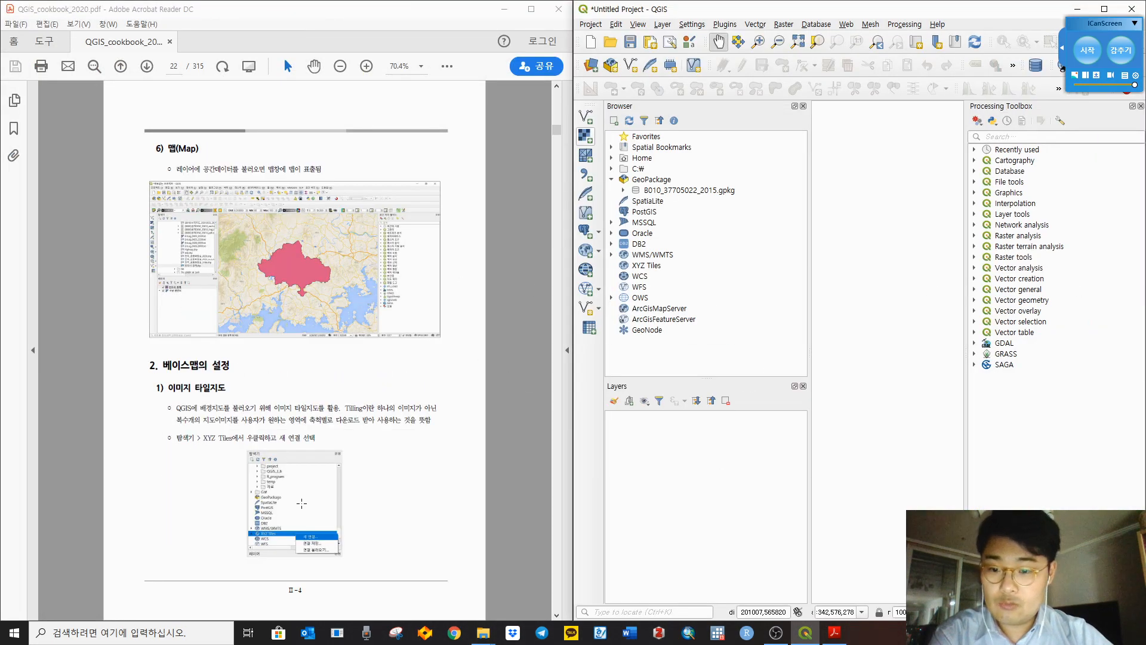
{"action": "left_click", "coordinate": [650, 267]}
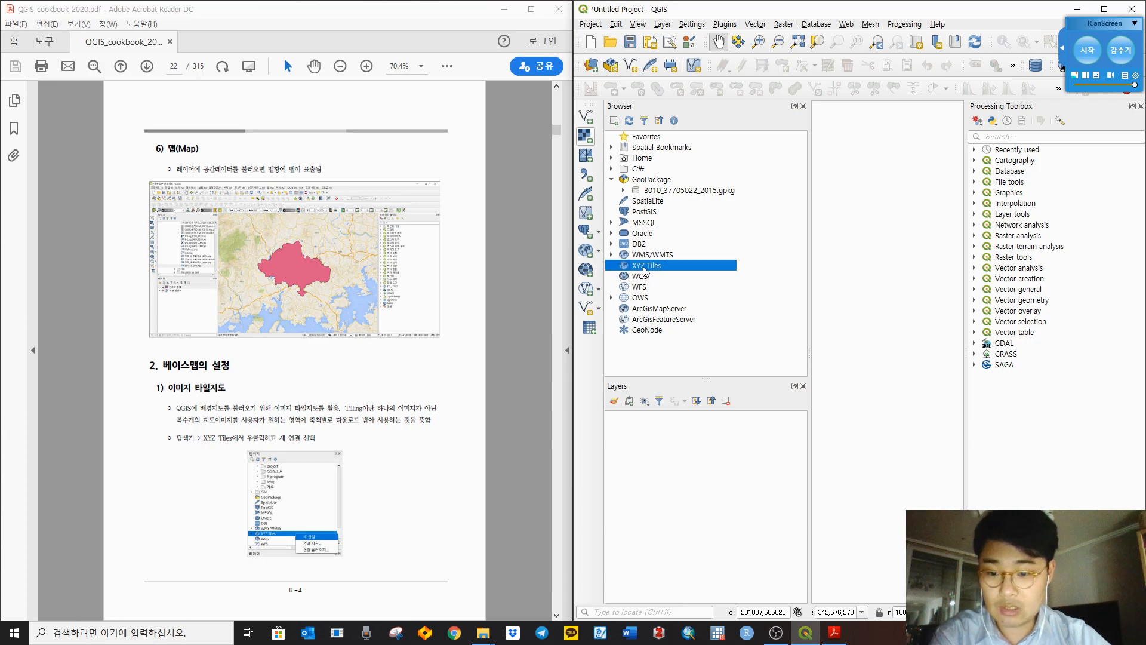
{"action": "right_click", "coordinate": [645, 271]}
{"action": "left_click", "coordinate": [673, 279]}
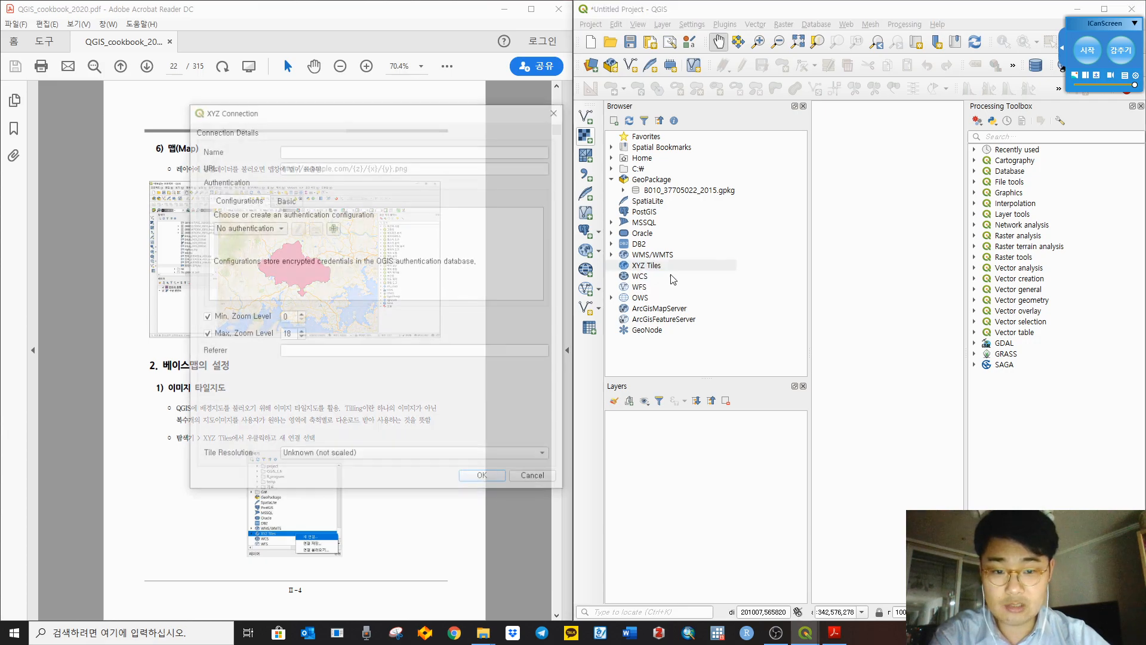
Step: Move the connection form aside and scroll the cookbook PDF to its next page
{"action": "left_click_drag", "start_coordinate": [431, 120], "coordinate": [1012, 155]}
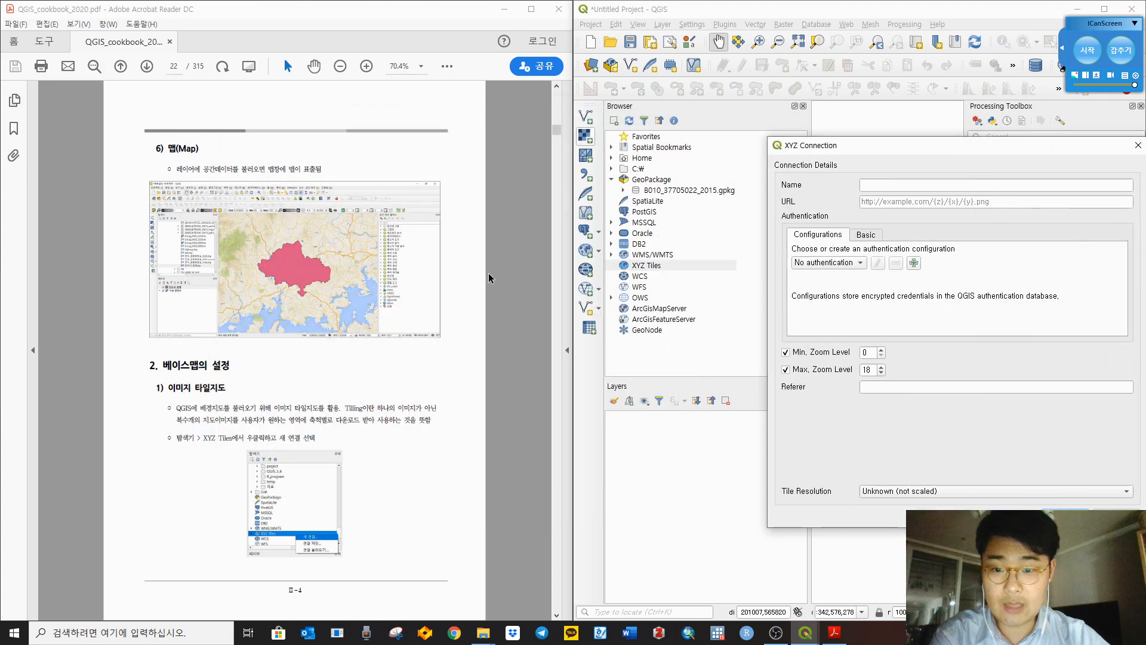
{"action": "left_click", "coordinate": [519, 320]}
{"action": "scroll", "coordinate": [518, 316], "scroll_direction": "down", "scroll_amount": 3}
{"action": "left_click", "coordinate": [934, 186]}
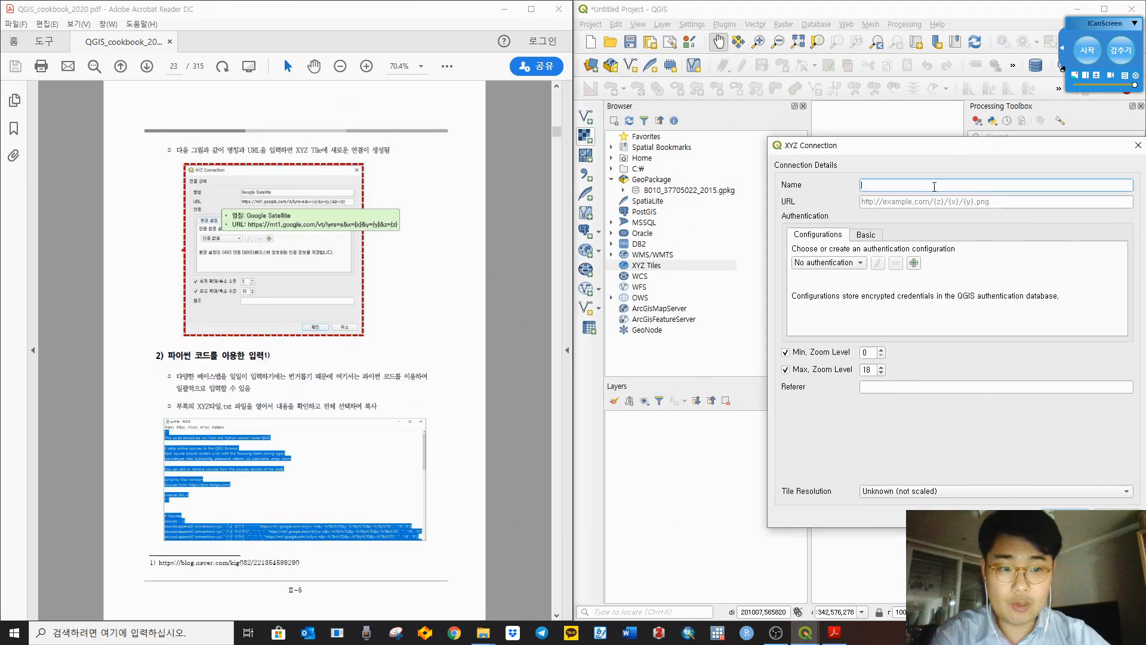
{"action": "type", "text": "Googl"}
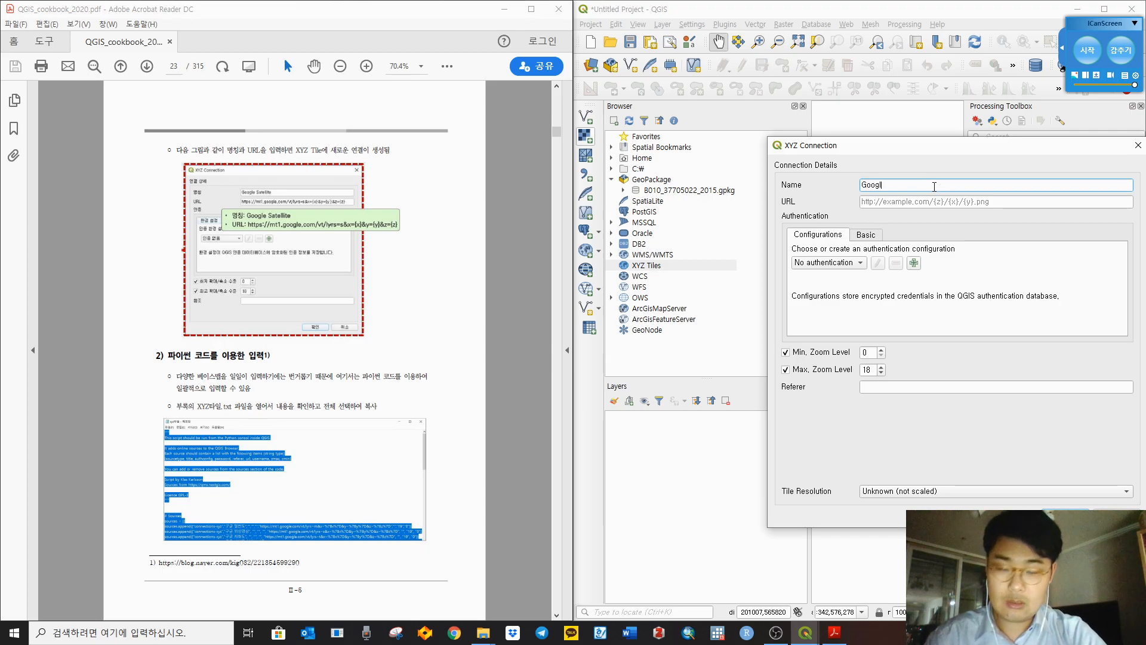
{"action": "type", "text": "e S"}
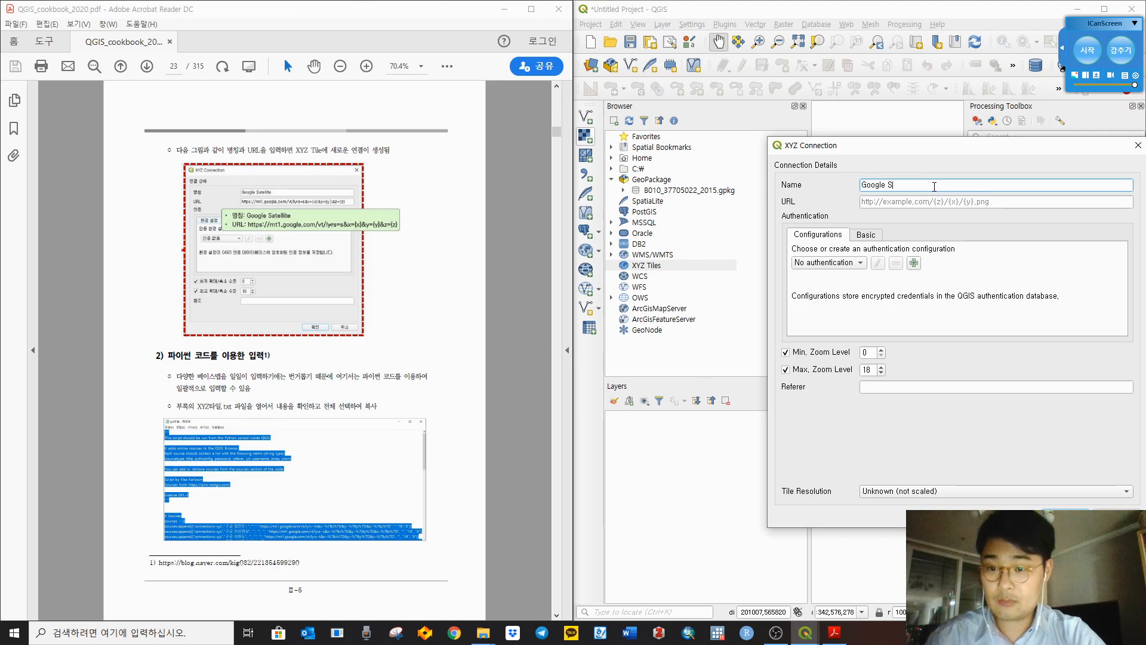
{"action": "type", "text": "atellit"}
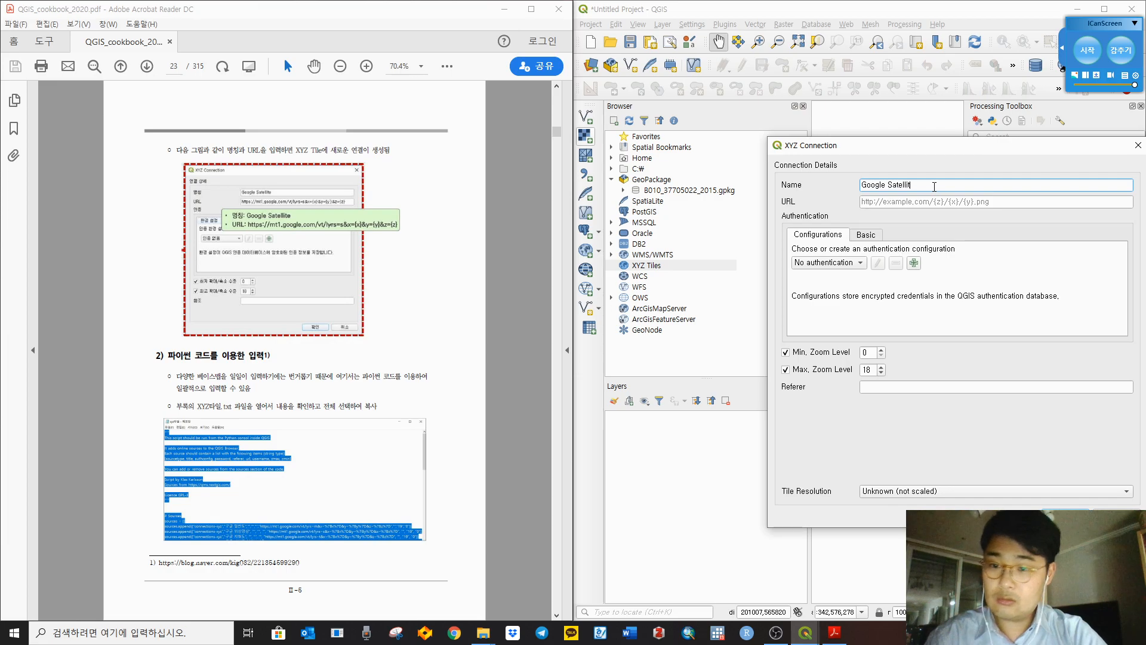
{"action": "type", "text": "e"}
{"action": "key", "text": "Tab"}
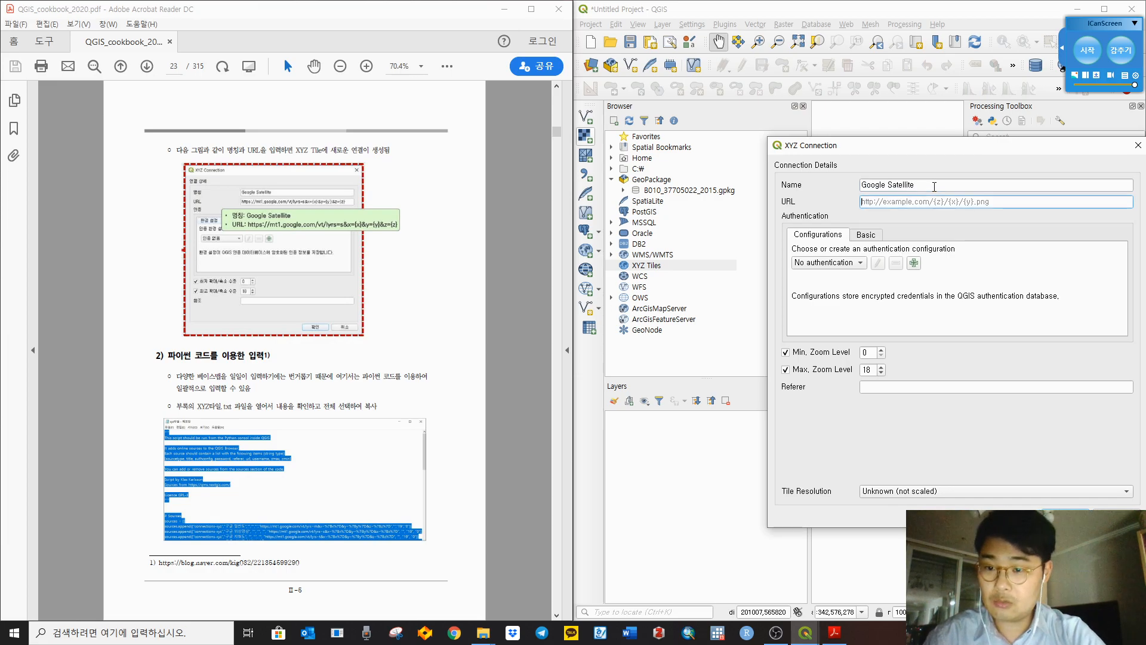
{"action": "type", "text": "https://"}
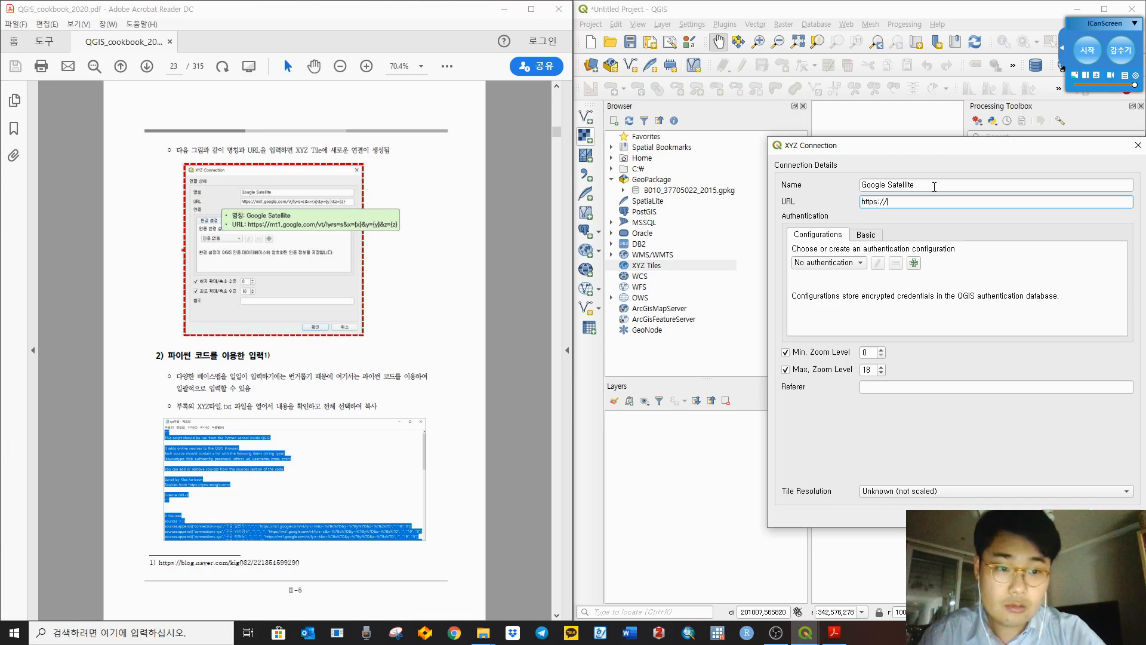
{"action": "type", "text": "mt1"}
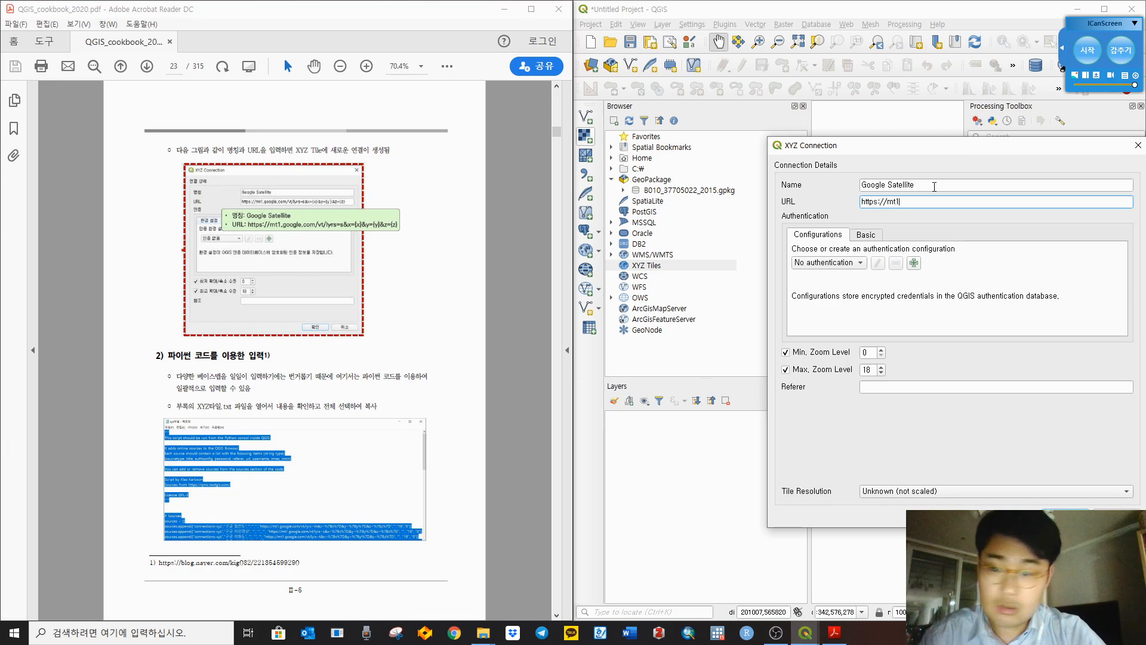
{"action": "type", "text": ".google."}
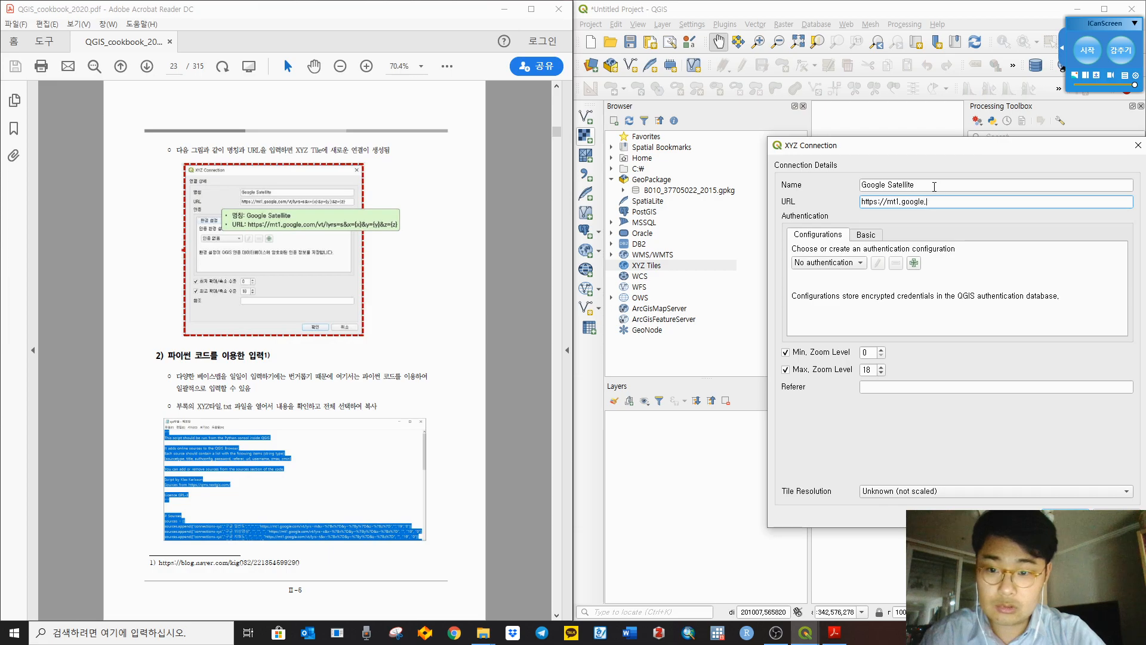
{"action": "type", "text": "com/b"}
{"action": "key", "text": "BackSpace"}
{"action": "key", "text": "BackSpace"}
{"action": "type", "text": "v"}
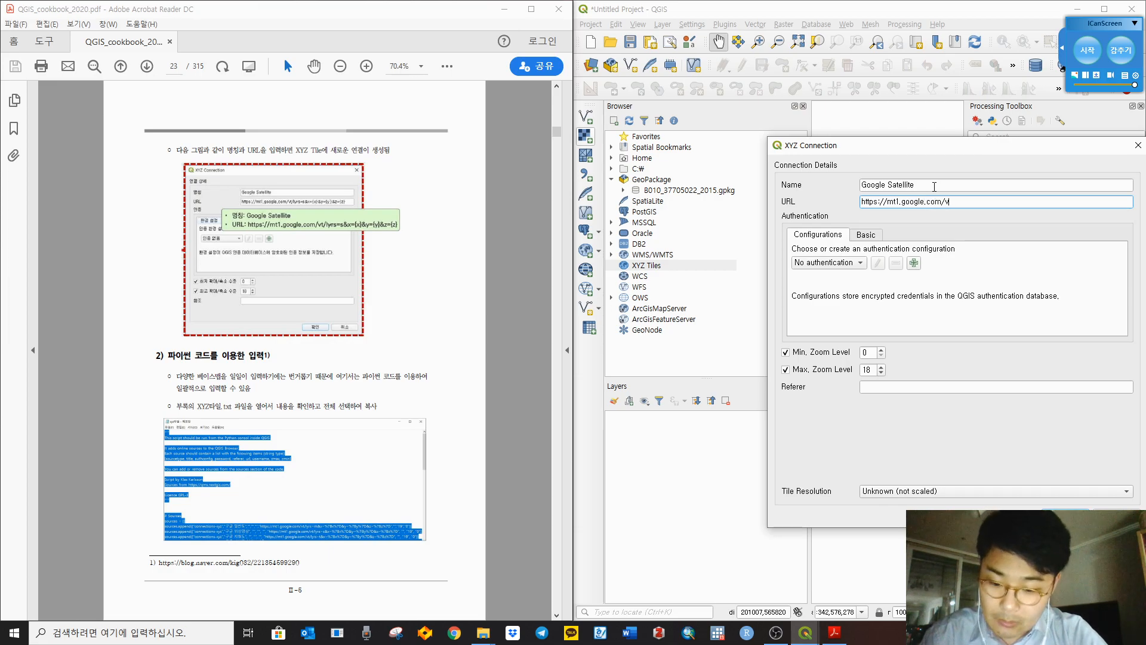
{"action": "type", "text": "t/lyrs"}
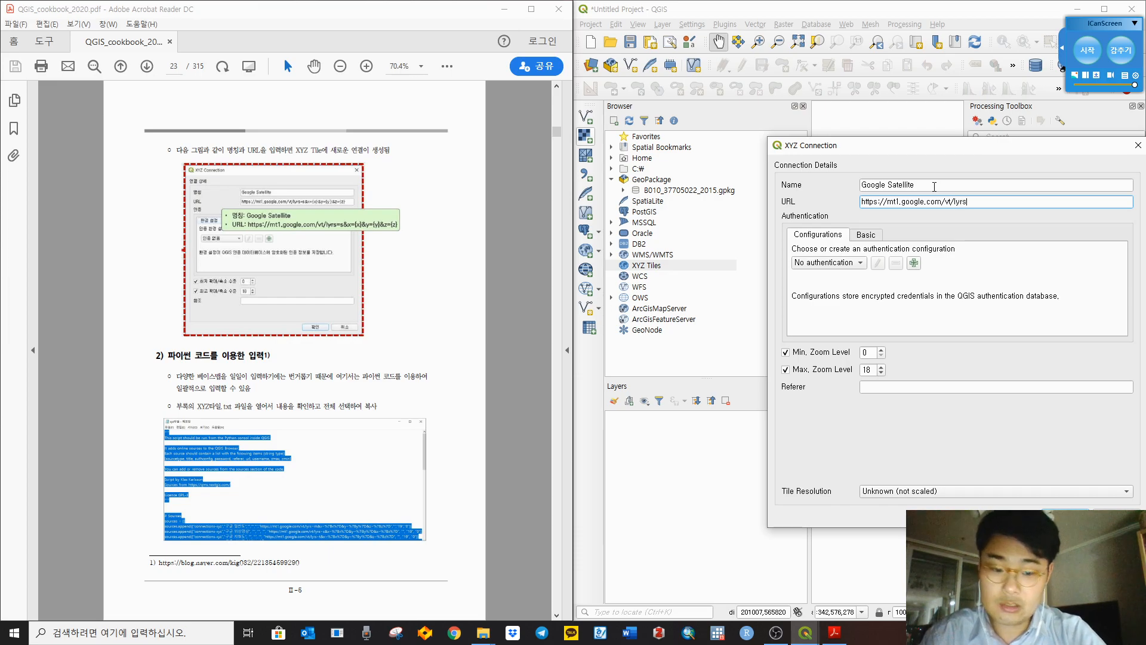
{"action": "type", "text": "=s"}
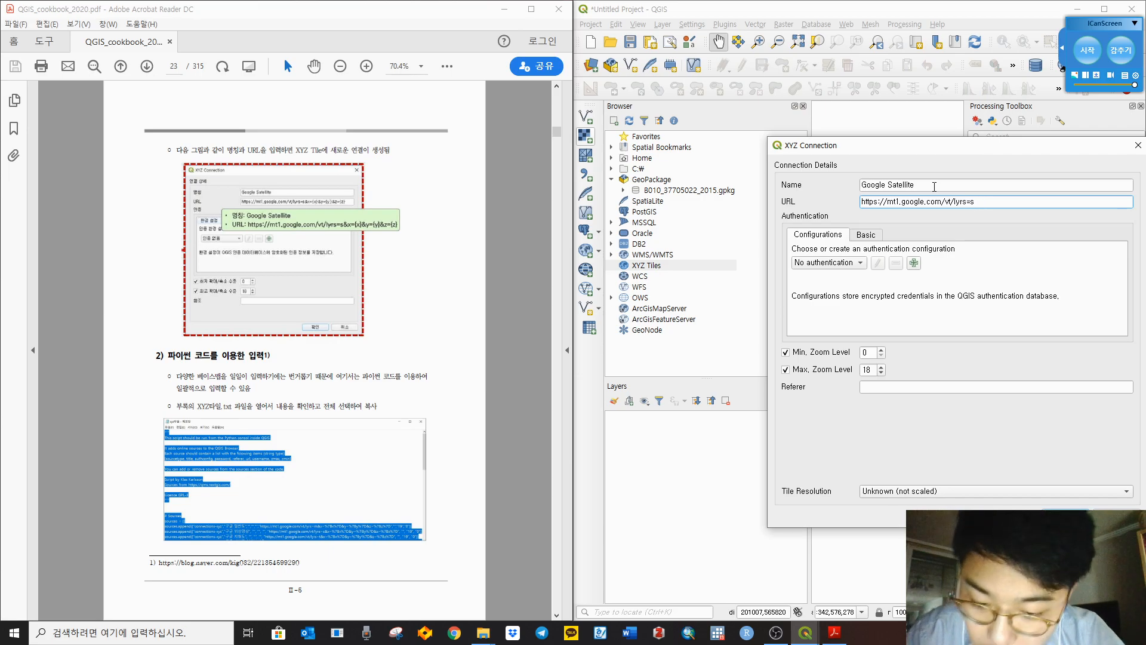
Step: Complete the URL with &x={x}&y={y}&z={z} and save the connection
{"action": "type", "text": "&x"}
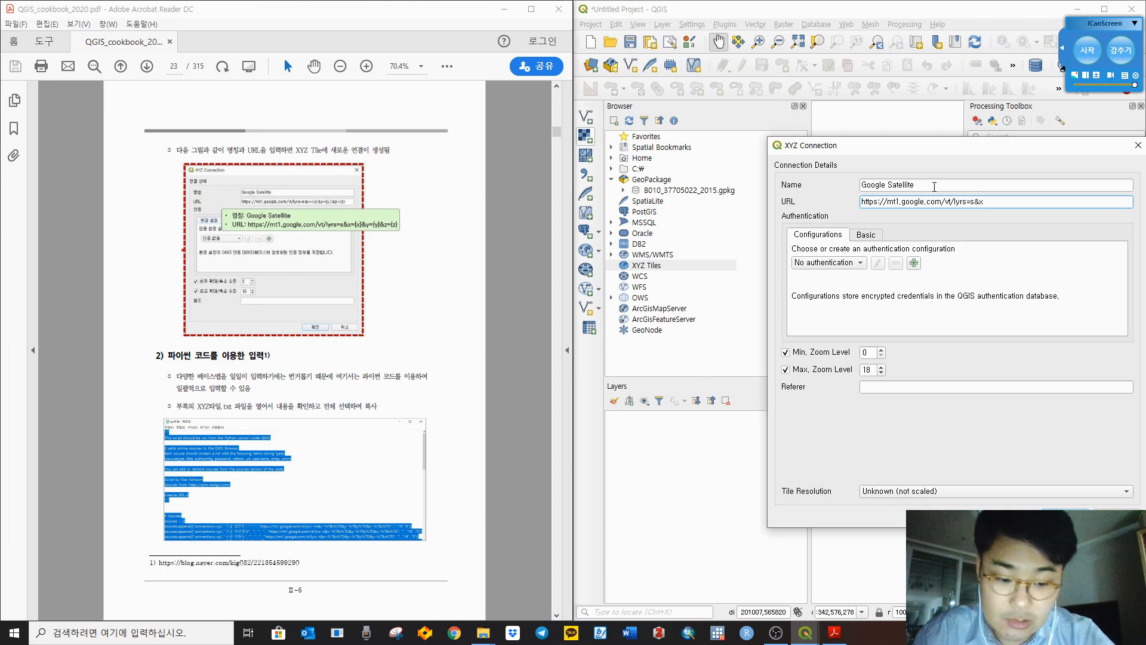
{"action": "type", "text": "={x}"}
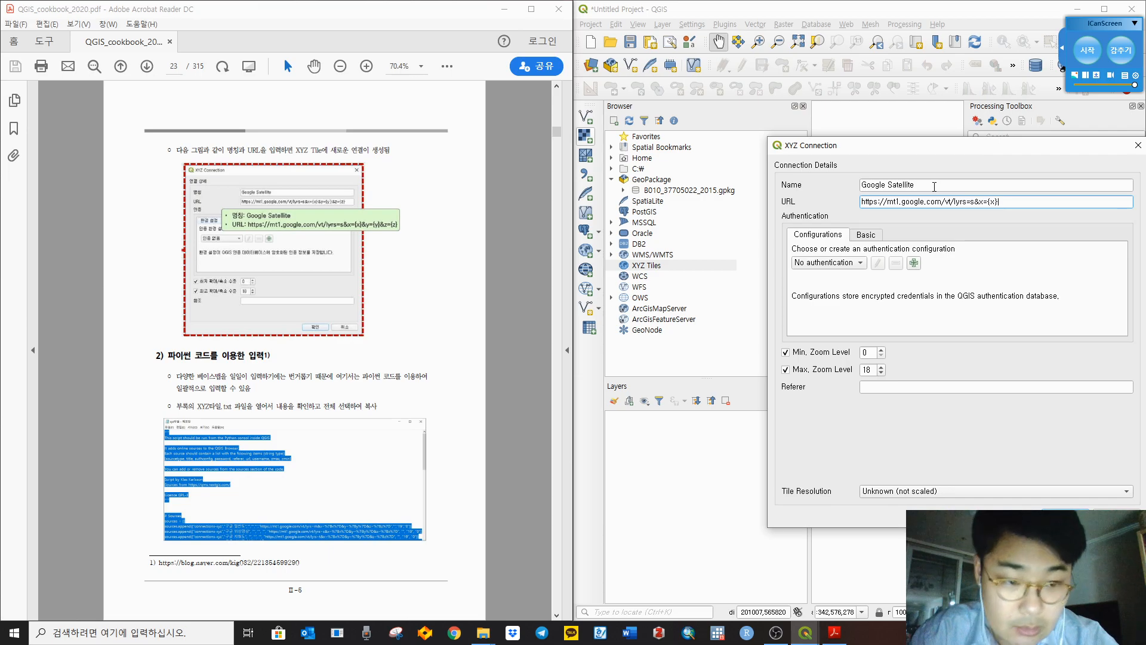
{"action": "key", "text": "shift+Left"}
{"action": "key", "text": "shift+Left"}
{"action": "key", "text": "shift+Left"}
{"action": "key", "text": "shift+Left"}
{"action": "key", "text": "shift+Left"}
{"action": "key", "text": "shift+Left"}
{"action": "key", "text": "shift+Left"}
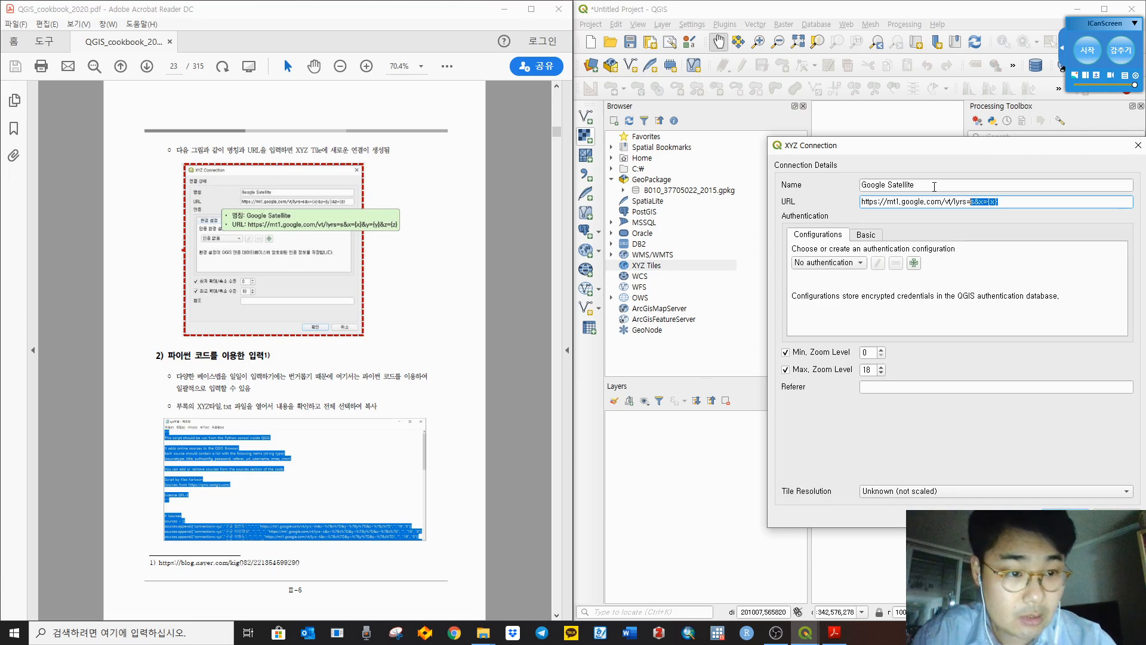
{"action": "key", "text": "shift+Right"}
{"action": "key", "text": "ctrl+c"}
{"action": "key", "text": "Right"}
{"action": "key", "text": "ctrl+v"}
{"action": "key", "text": "ctrl+v"}
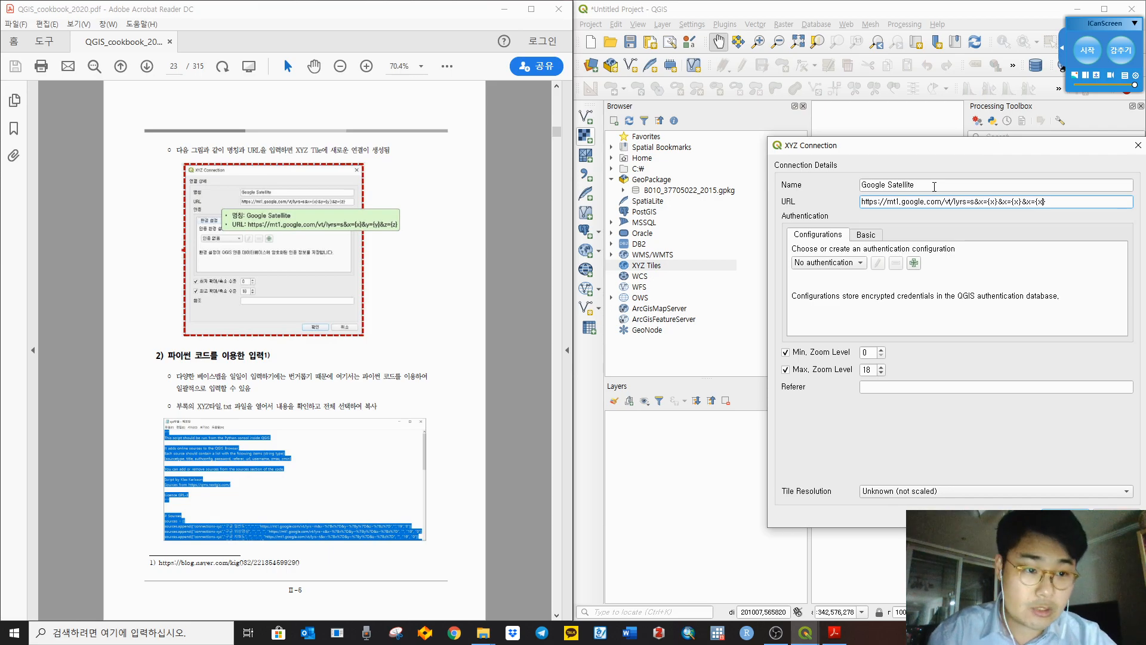
{"action": "key", "text": "BackSpace"}
{"action": "type", "text": "y"}
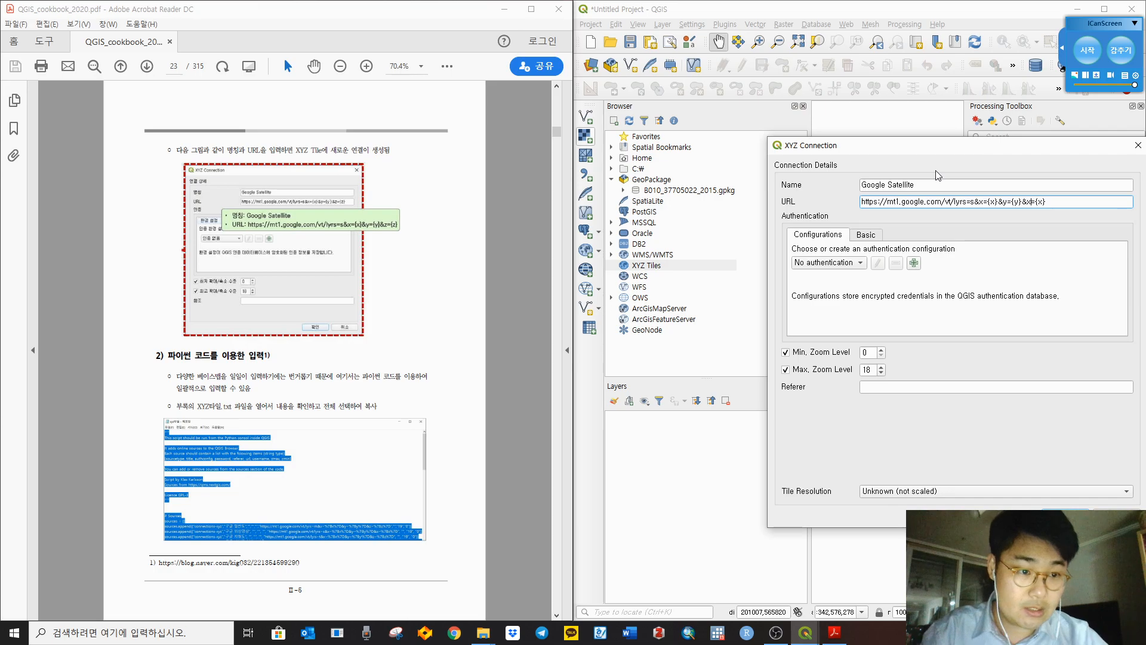
{"action": "key", "text": "BackSpace"}
{"action": "type", "text": "z"}
{"action": "key", "text": "BackSpace"}
{"action": "type", "text": "z"}
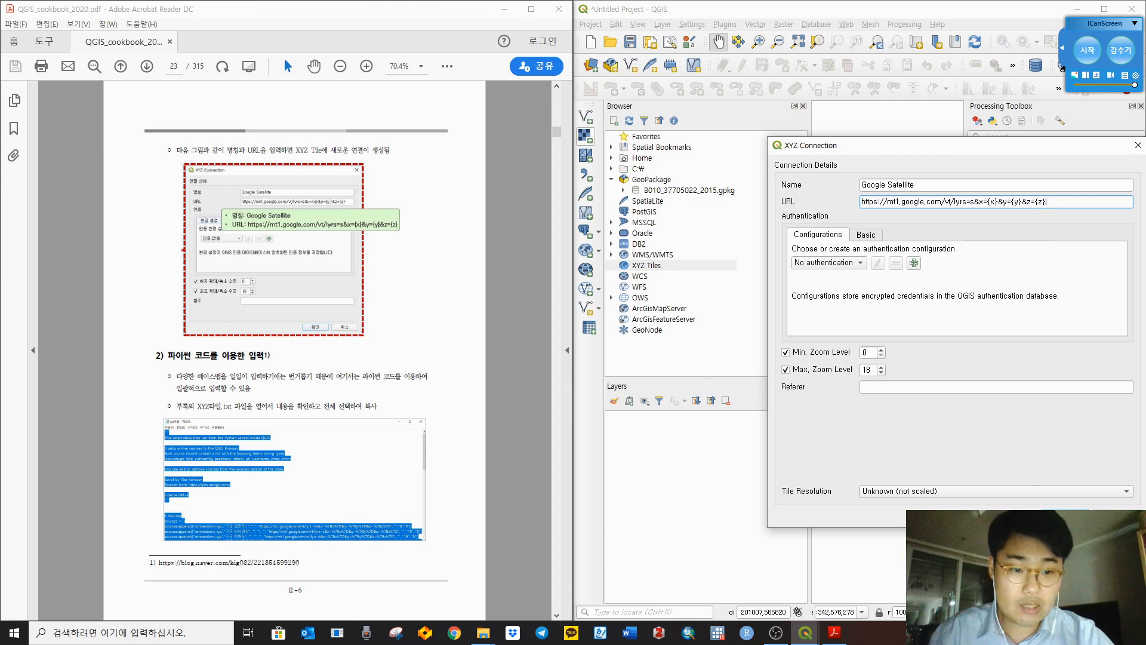
{"action": "key", "text": "Return"}
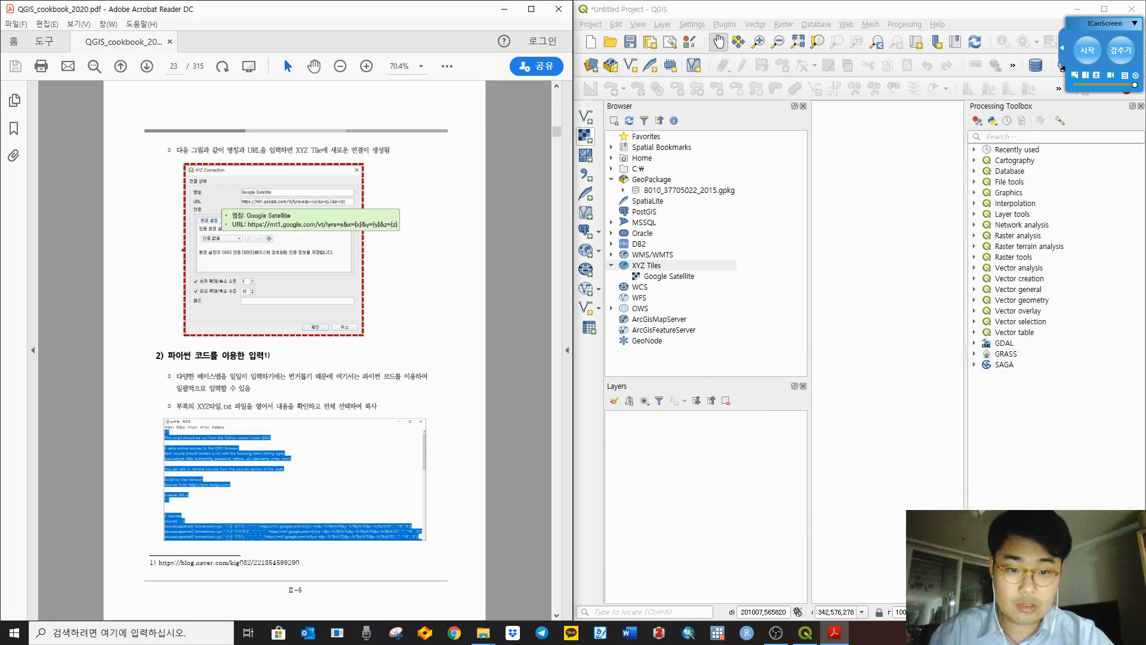
Step: Add the Google Satellite connection to the project as a layer
{"action": "left_click", "coordinate": [677, 281]}
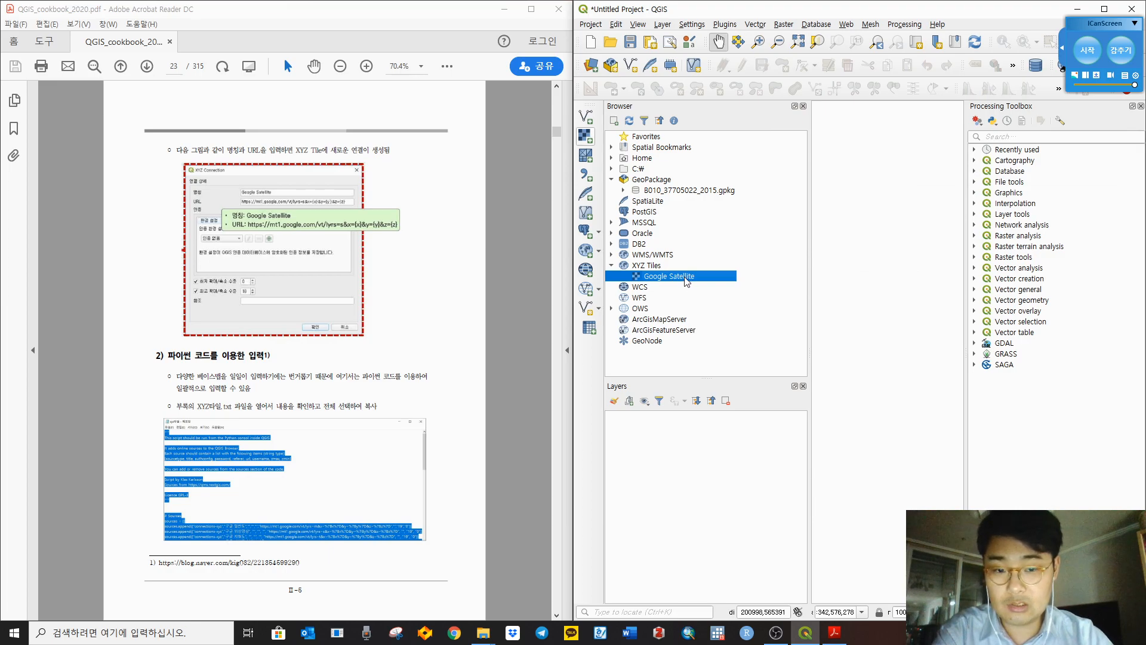
{"action": "right_click", "coordinate": [686, 281]}
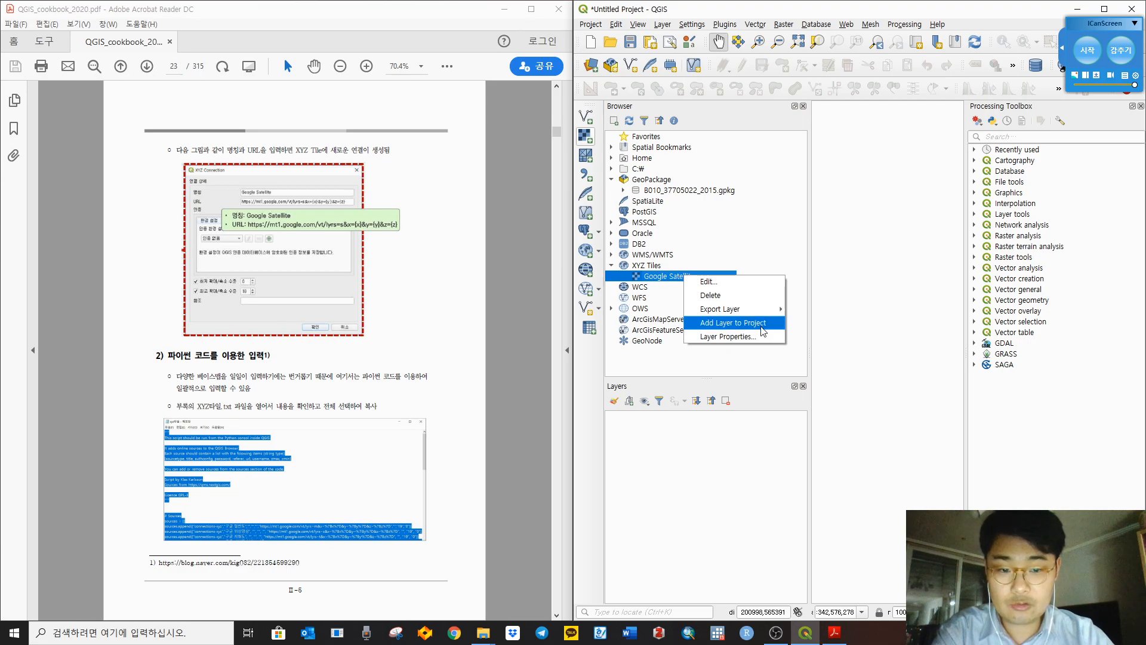
{"action": "left_click", "coordinate": [732, 323]}
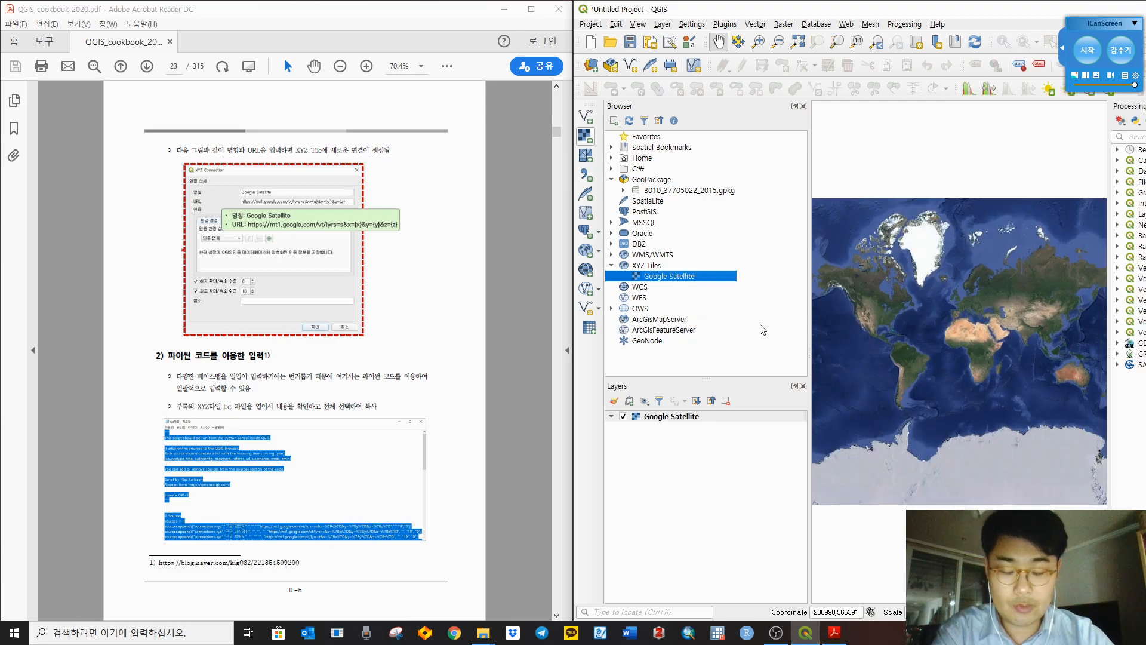
Step: Remove the Google Satellite layer, then re-add it by dragging it onto the map canvas
{"action": "right_click", "coordinate": [675, 417]}
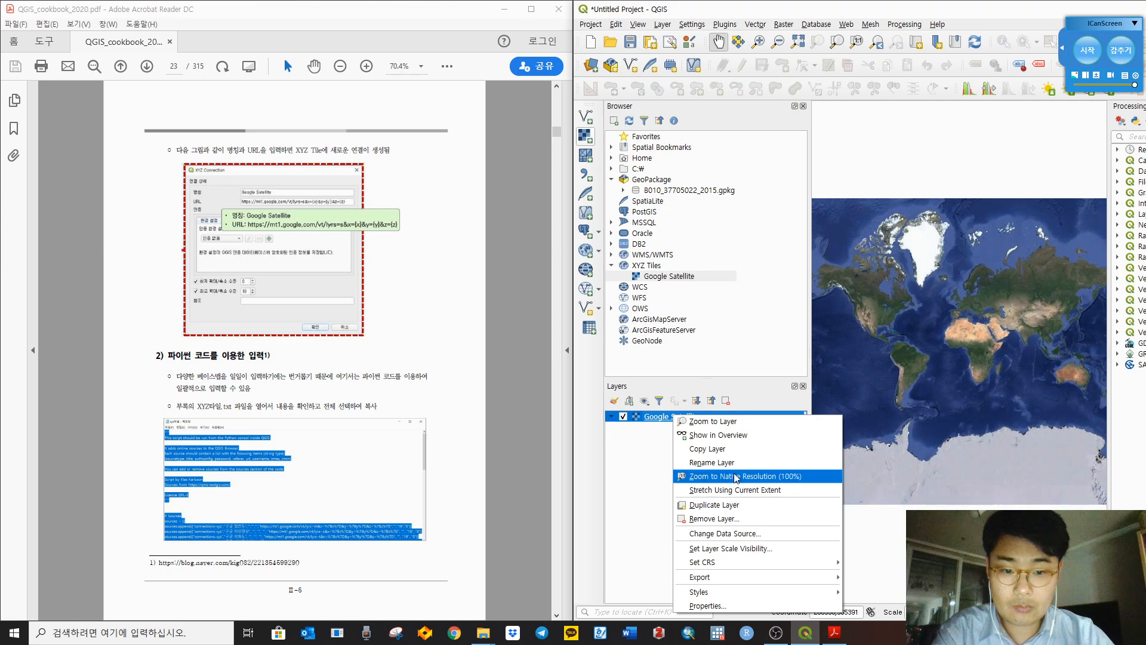
{"action": "left_click", "coordinate": [717, 518]}
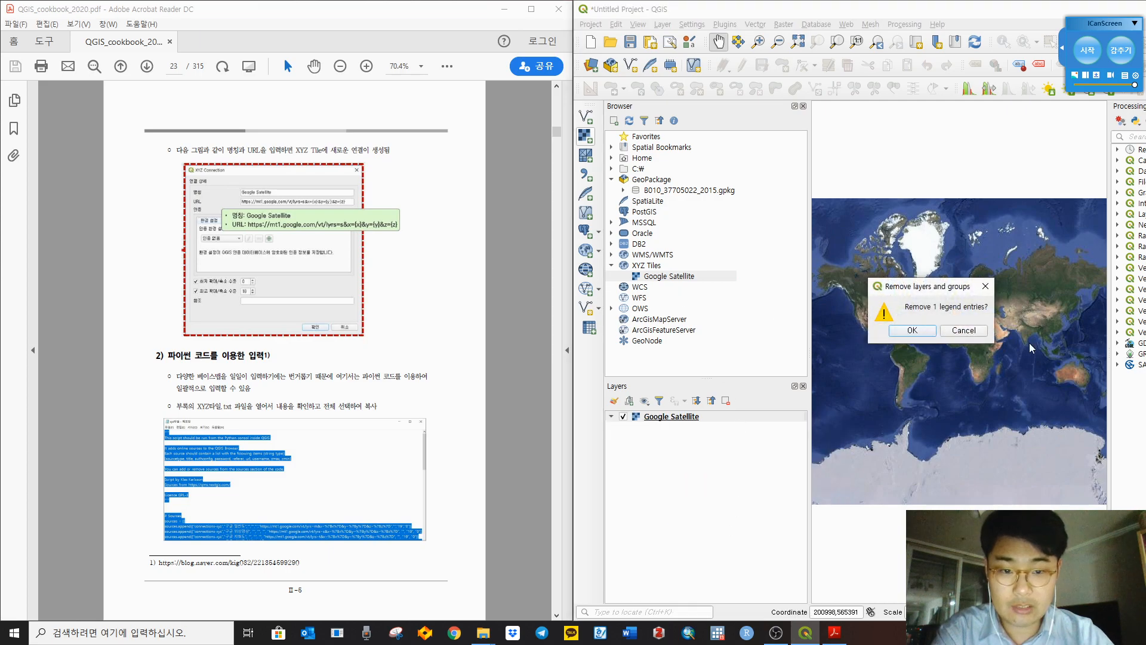
{"action": "left_click", "coordinate": [912, 330]}
{"action": "left_click", "coordinate": [657, 276]}
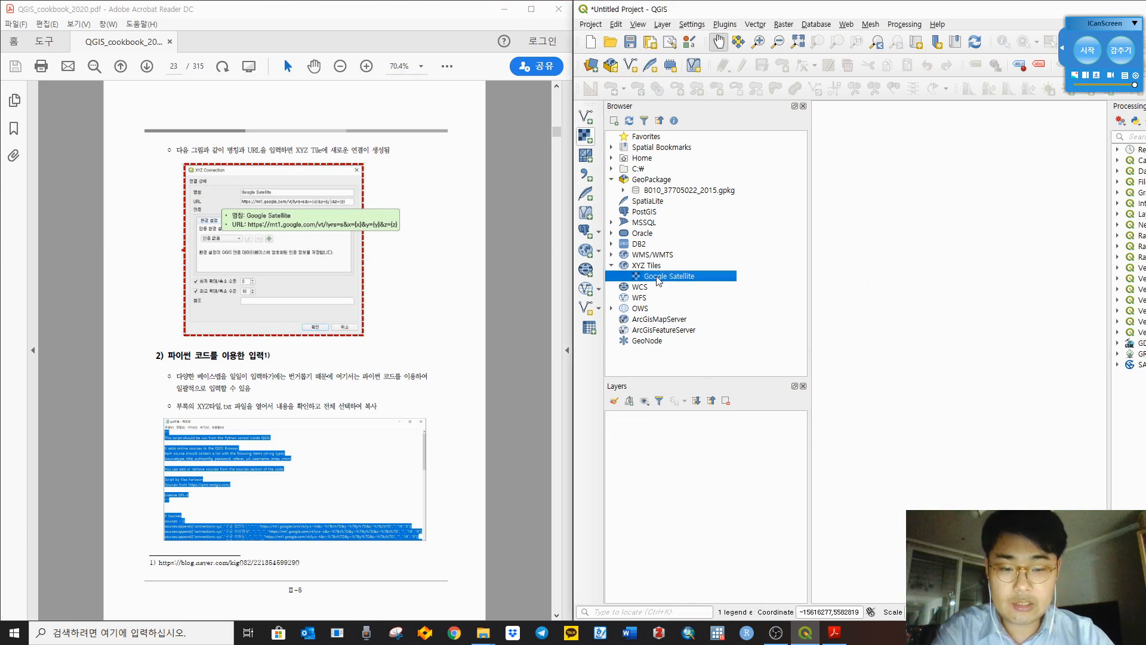
{"action": "left_click_drag", "start_coordinate": [659, 281], "coordinate": [982, 287]}
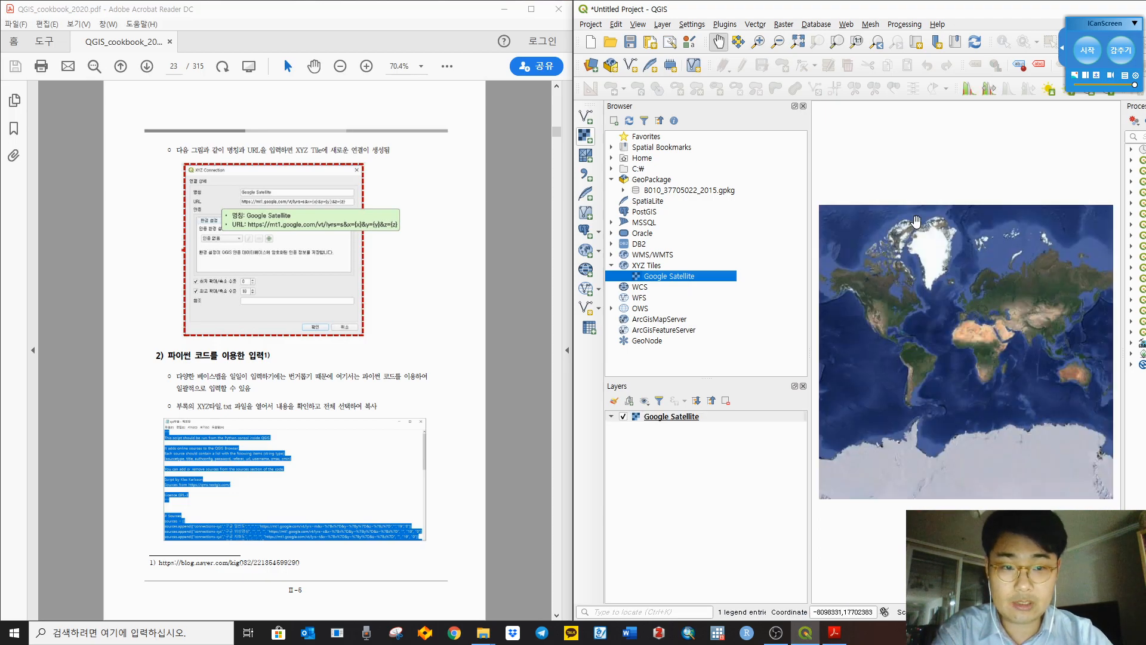
Step: Zoom into southern Korea and pan south until Jeju Island is centred on the map
{"action": "left_click", "coordinate": [759, 43]}
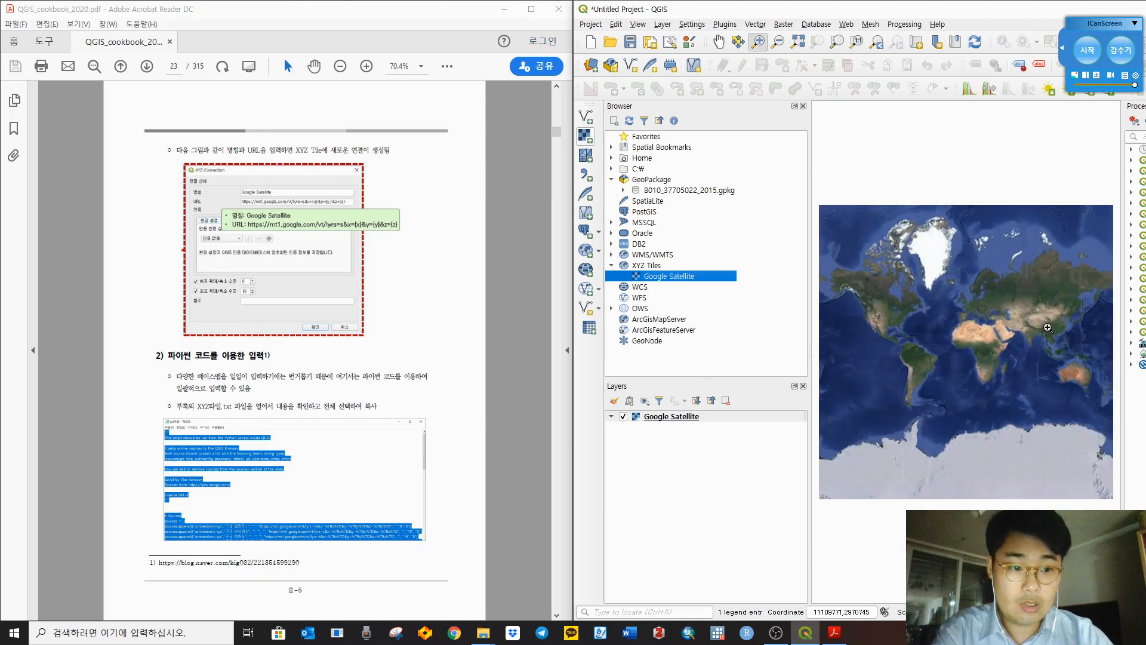
{"action": "left_click_drag", "start_coordinate": [1054, 296], "coordinate": [1089, 344]}
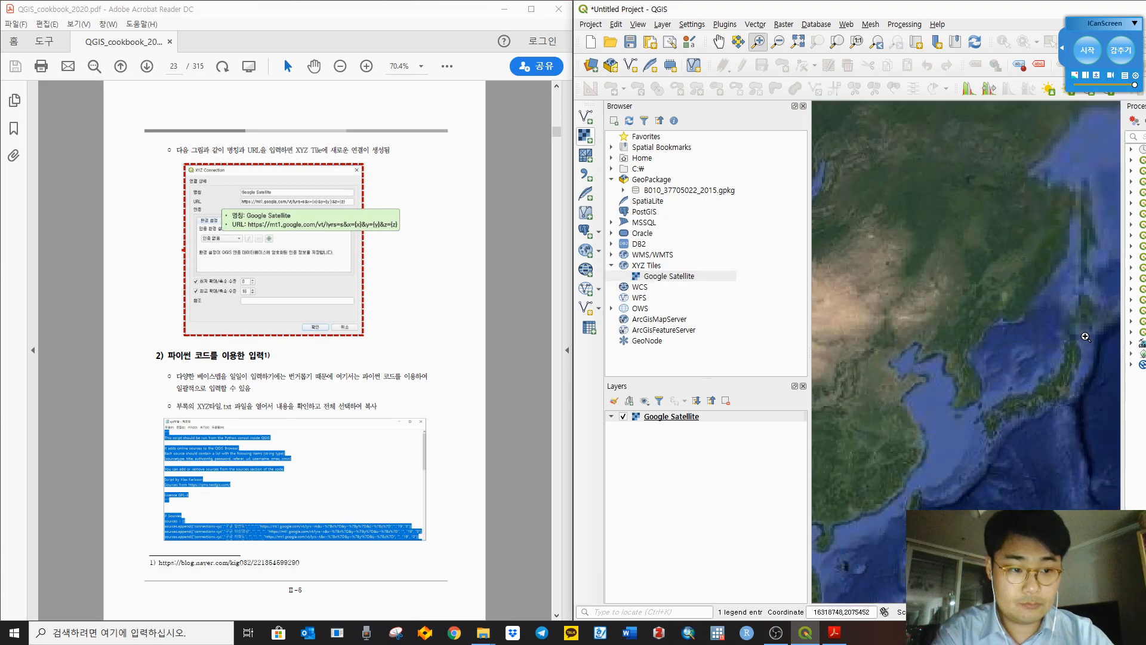
{"action": "left_click_drag", "start_coordinate": [911, 346], "coordinate": [1009, 423]}
{"action": "left_click_drag", "start_coordinate": [923, 315], "coordinate": [994, 371]}
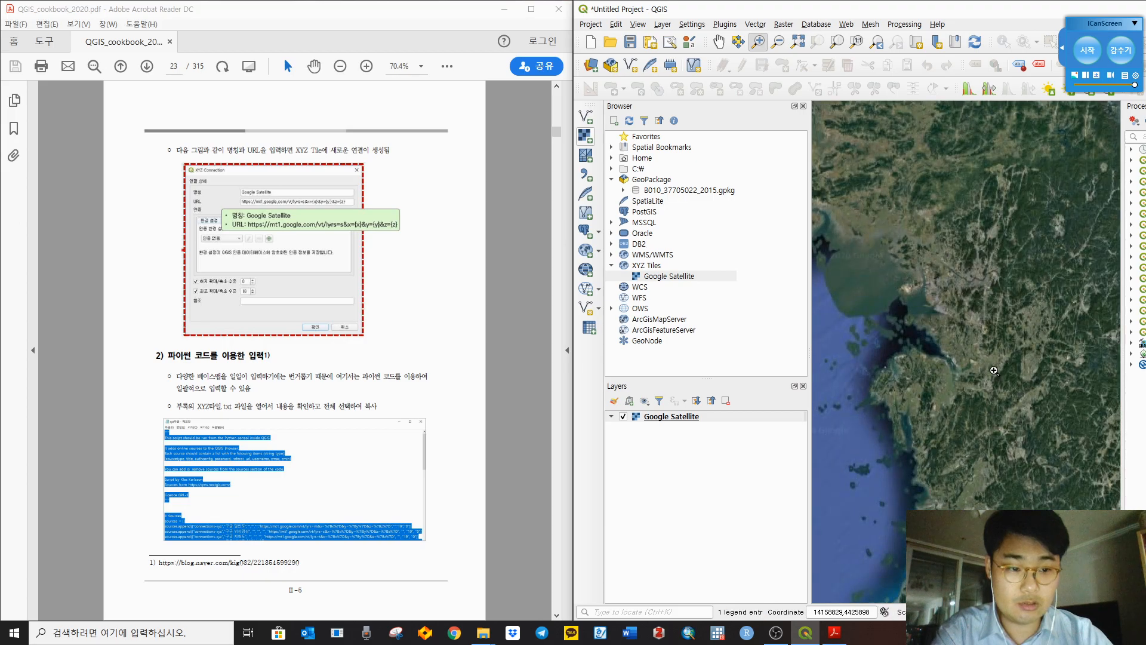
{"action": "left_click_drag", "start_coordinate": [908, 328], "coordinate": [1010, 406]}
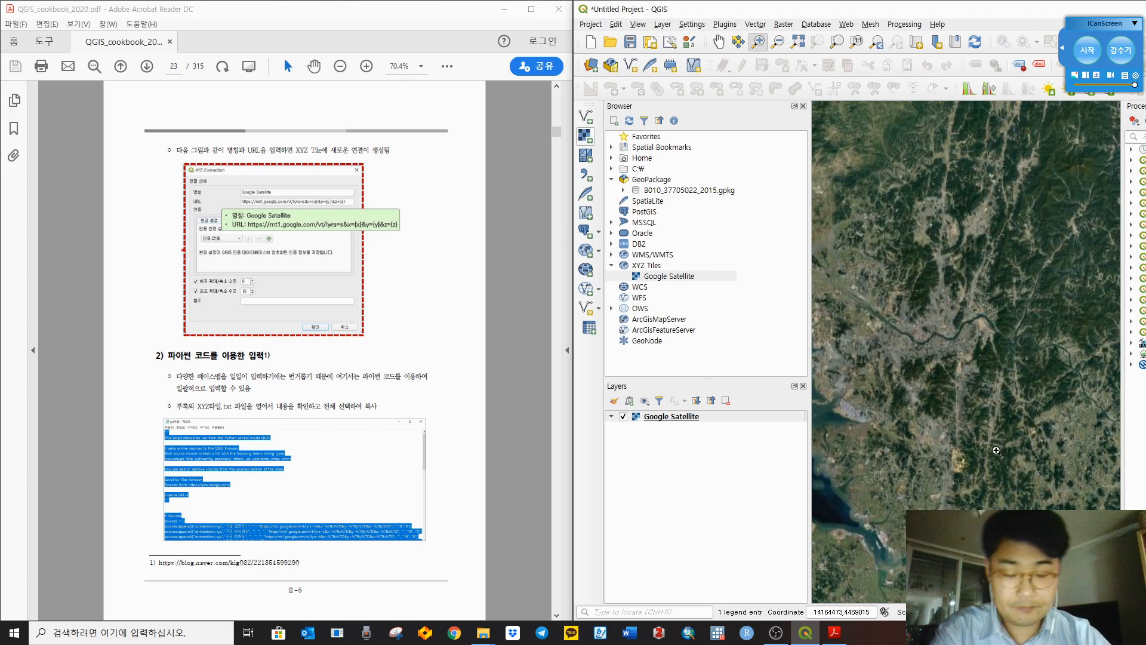
{"action": "left_click_drag", "start_coordinate": [985, 451], "coordinate": [946, 96]}
{"action": "left_click_drag", "start_coordinate": [958, 388], "coordinate": [962, 103]}
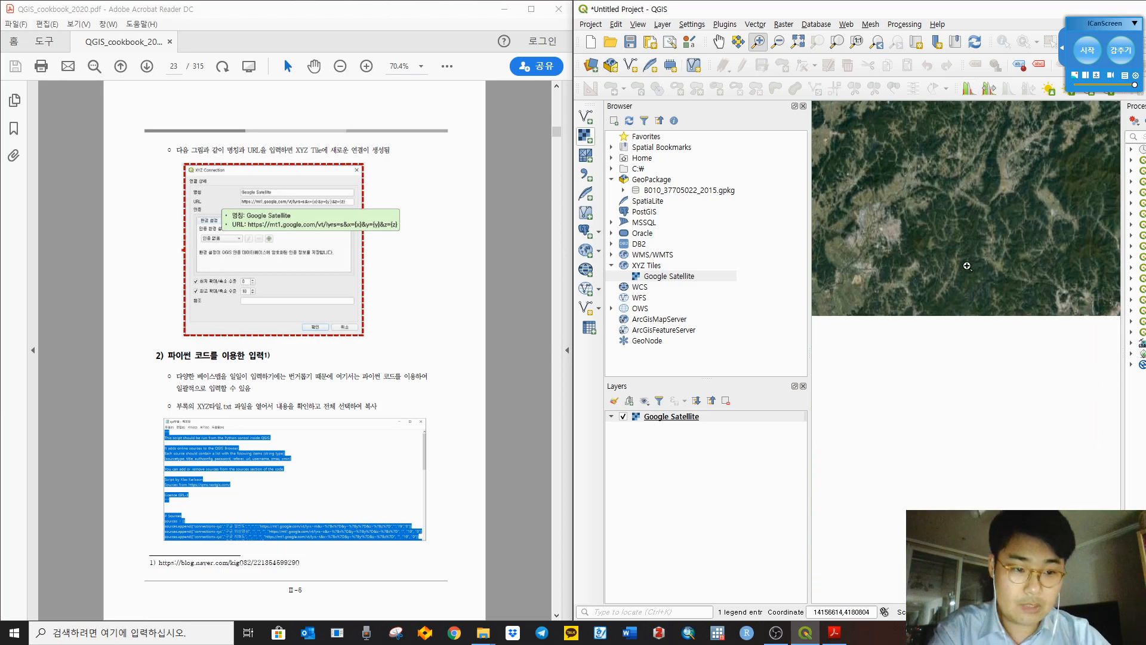
{"action": "left_click_drag", "start_coordinate": [968, 369], "coordinate": [1073, 130]}
{"action": "left_click_drag", "start_coordinate": [997, 323], "coordinate": [1091, 167]}
{"action": "left_click_drag", "start_coordinate": [991, 347], "coordinate": [991, 246]}
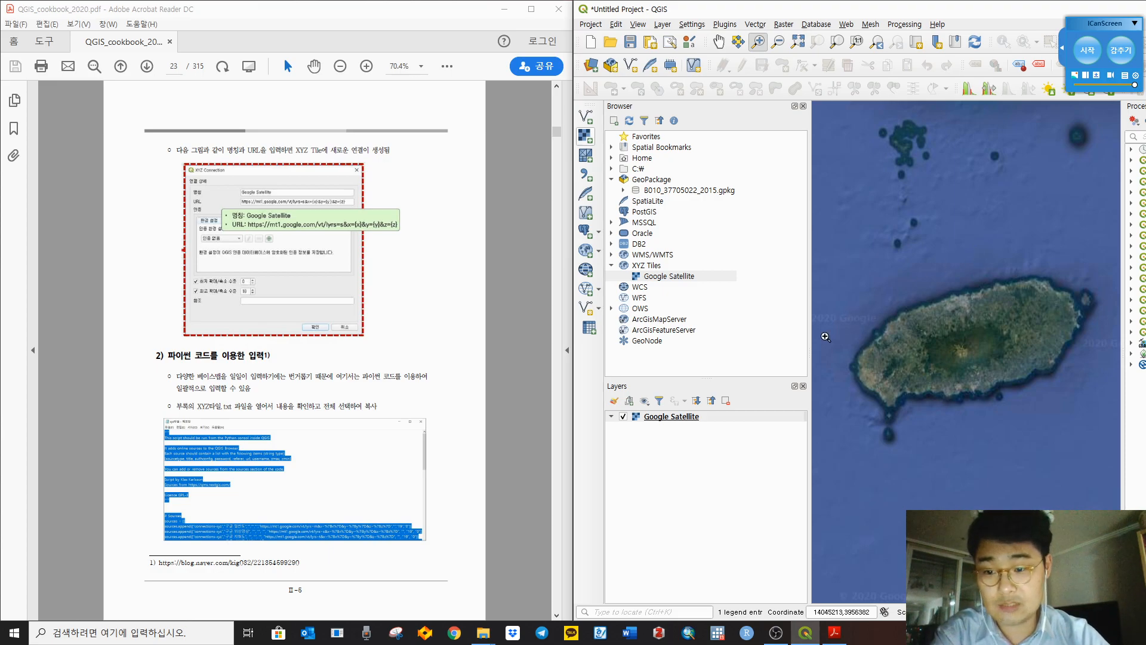
Step: Check the cookbook PDF, then collapse the GeoPackage entry in the Browser
{"action": "left_click", "coordinate": [506, 342]}
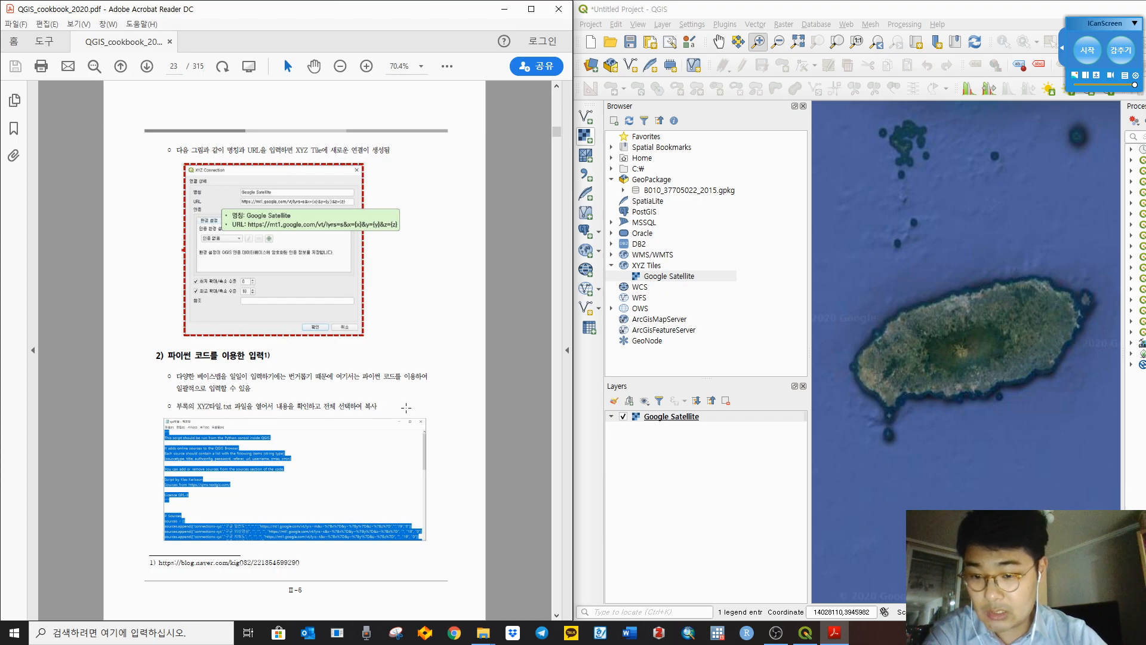
{"action": "scroll", "coordinate": [407, 408], "scroll_direction": "down", "scroll_amount": 2}
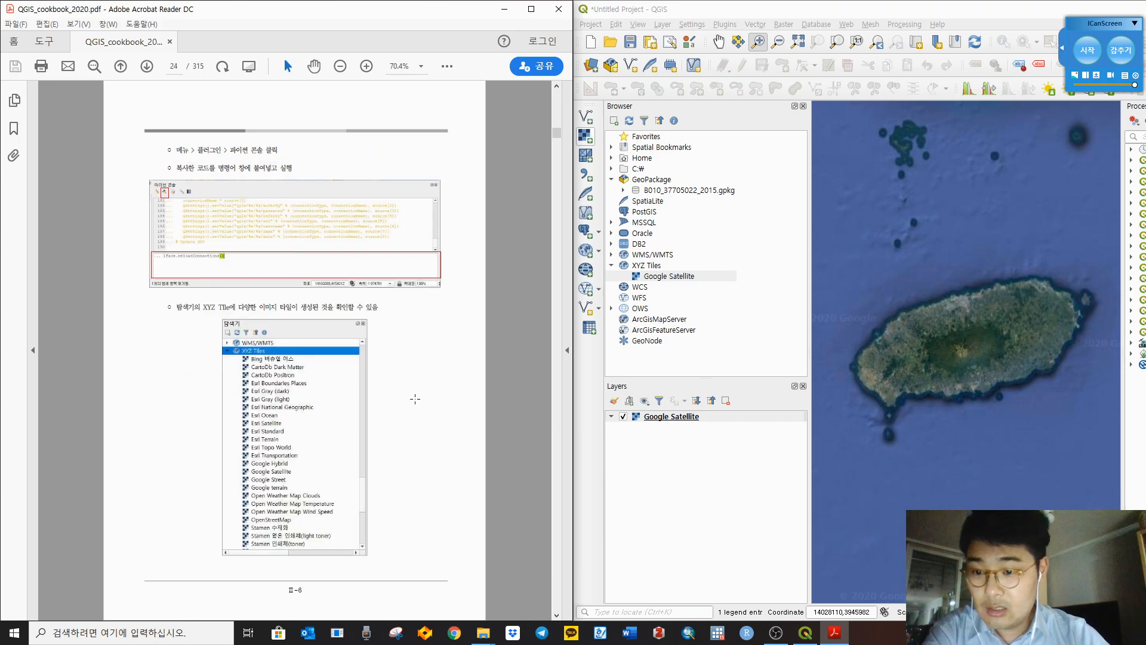
{"action": "scroll", "coordinate": [414, 399], "scroll_direction": "up", "scroll_amount": 2}
{"action": "left_click", "coordinate": [753, 340]}
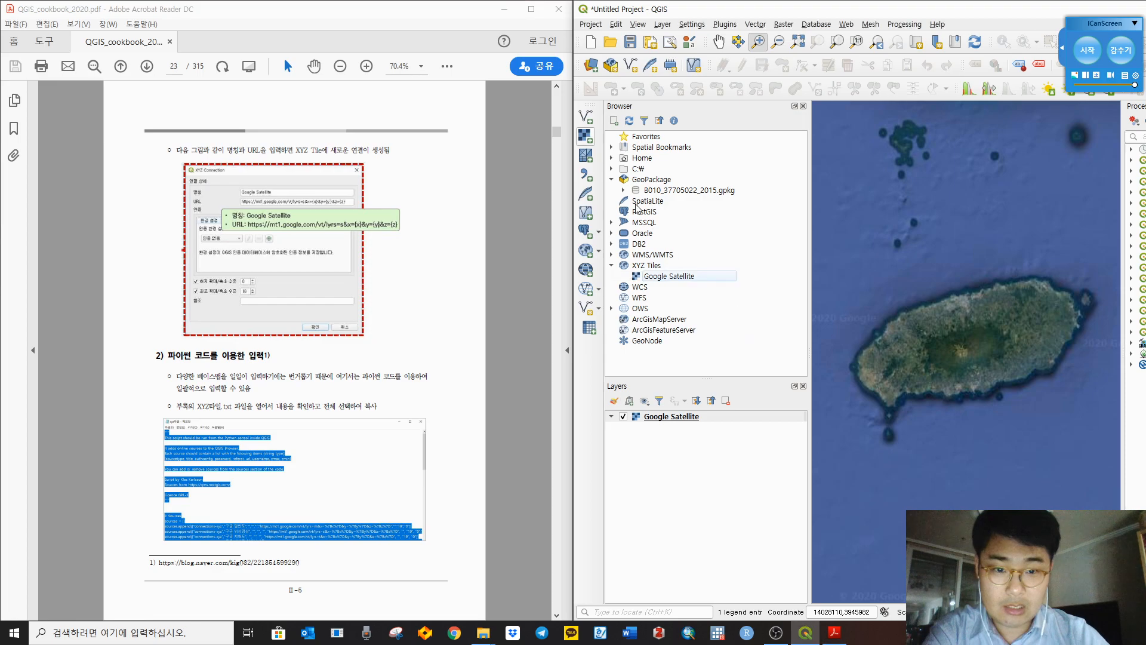
{"action": "left_click", "coordinate": [611, 179]}
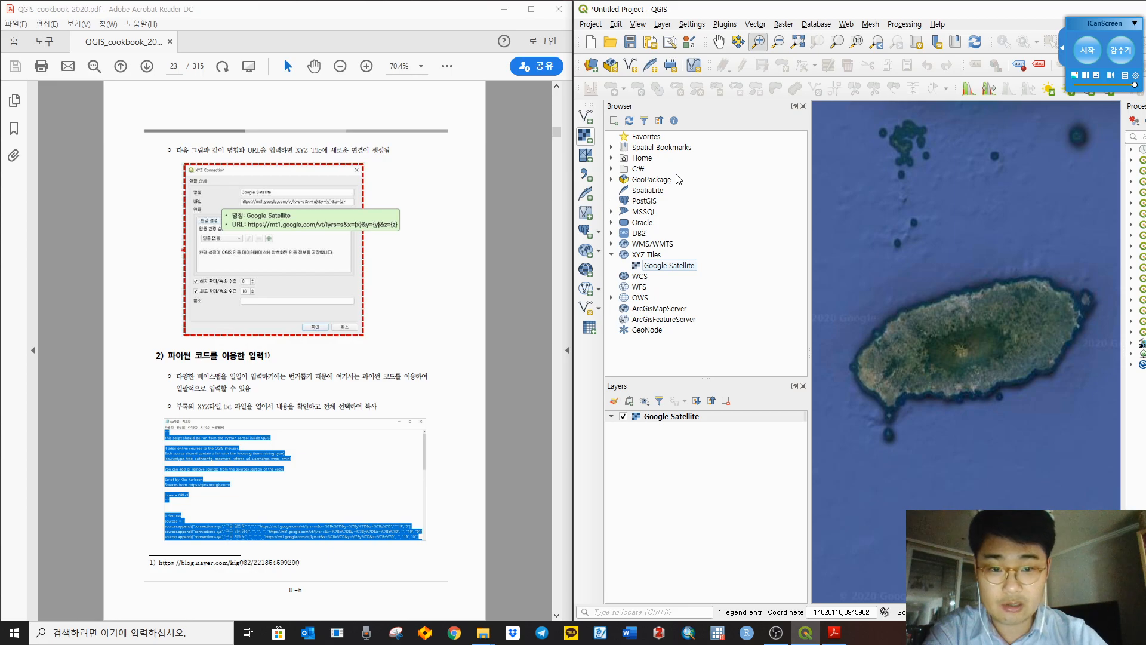
{"action": "left_click", "coordinate": [645, 140]}
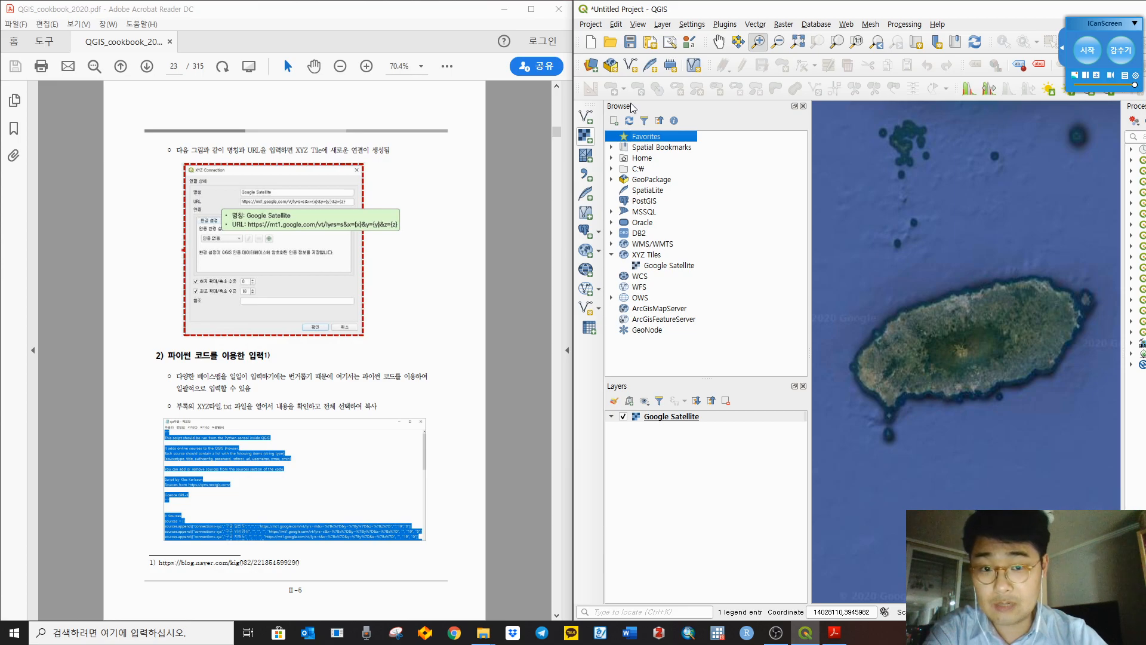
Step: Start adding a Favorites directory and browse into the Y20Q1_LT_GIS와 도시공간분석 course folder
{"action": "right_click", "coordinate": [654, 139]}
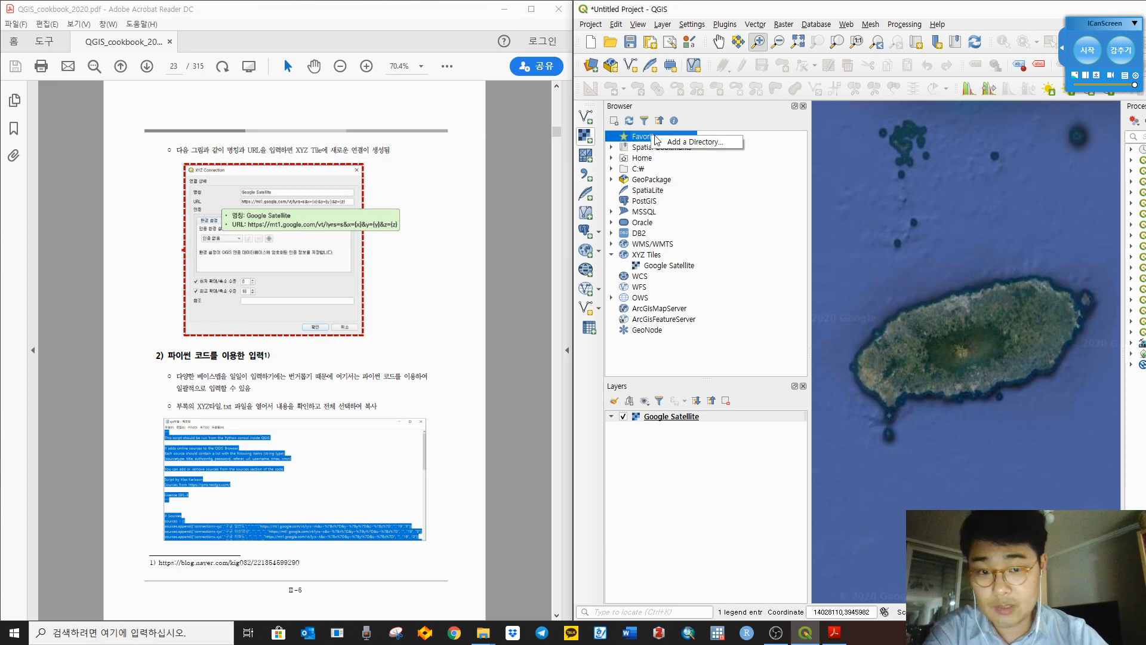
{"action": "left_click", "coordinate": [693, 143]}
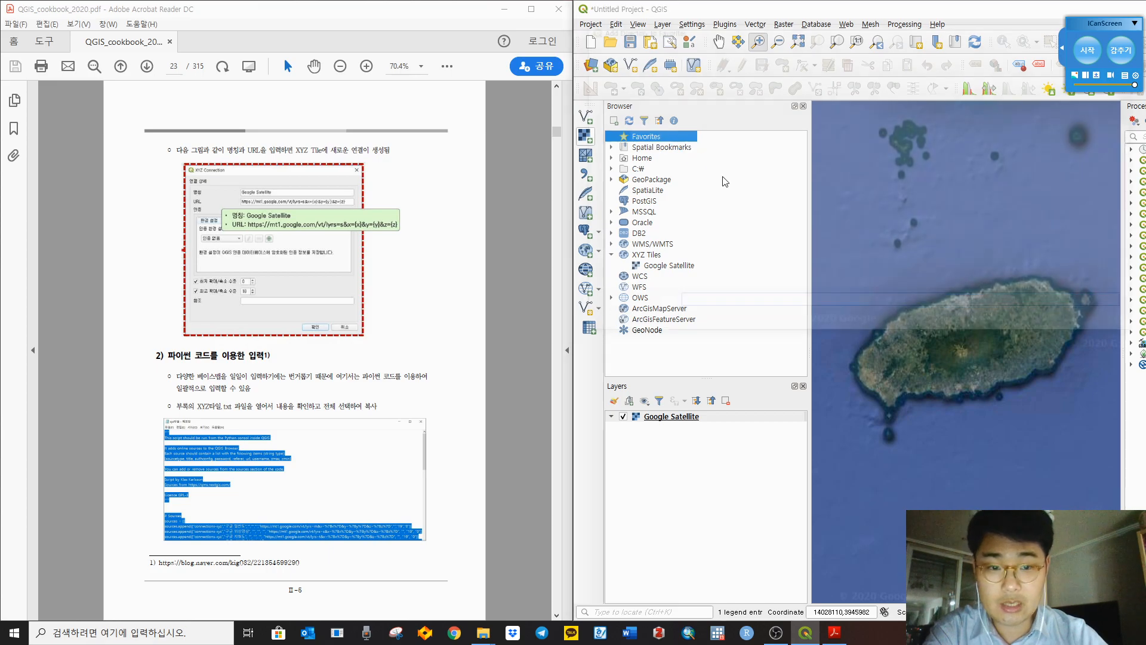
{"action": "scroll", "coordinate": [636, 143], "scroll_direction": "up", "scroll_amount": 3}
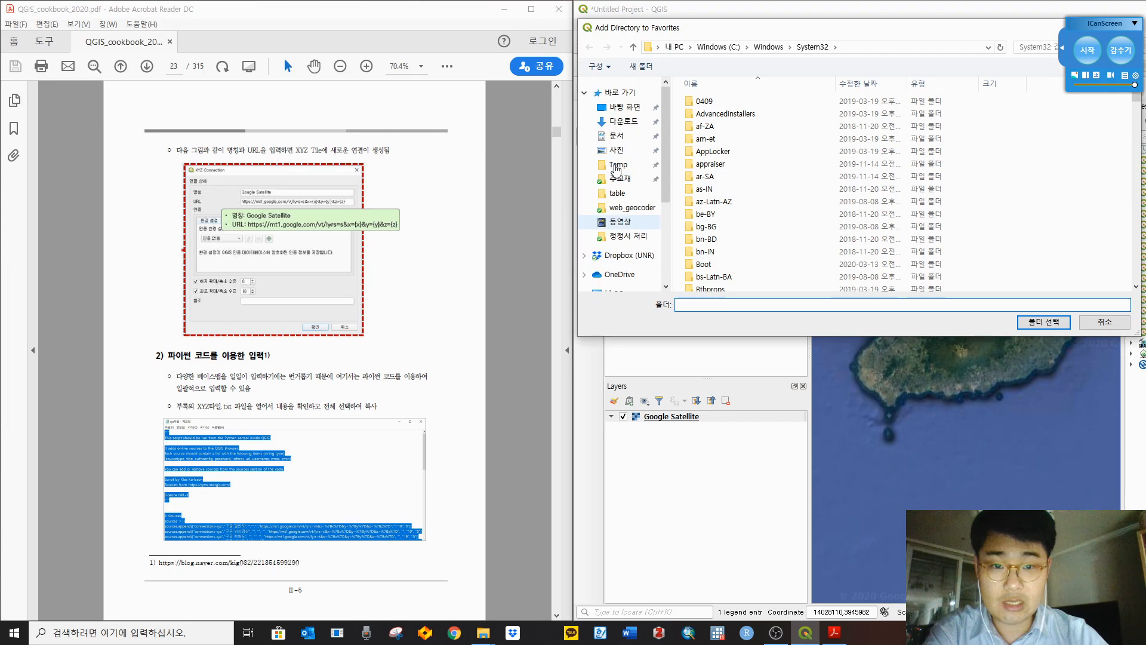
{"action": "left_click", "coordinate": [632, 208]}
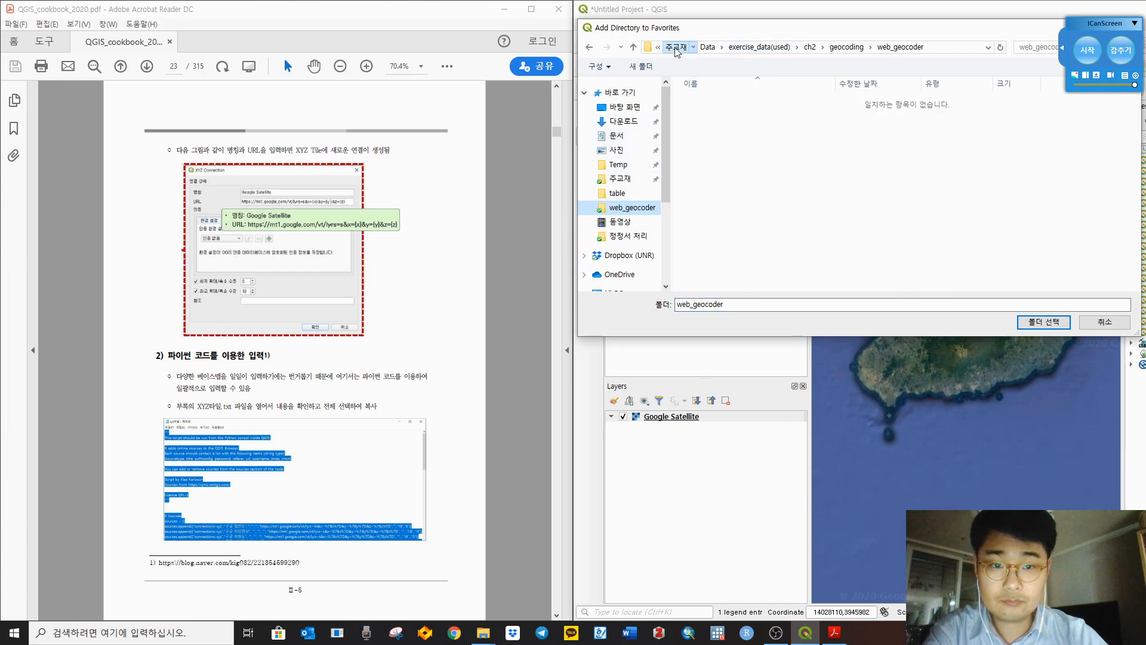
{"action": "left_click", "coordinate": [676, 47]}
{"action": "left_click", "coordinate": [747, 48]}
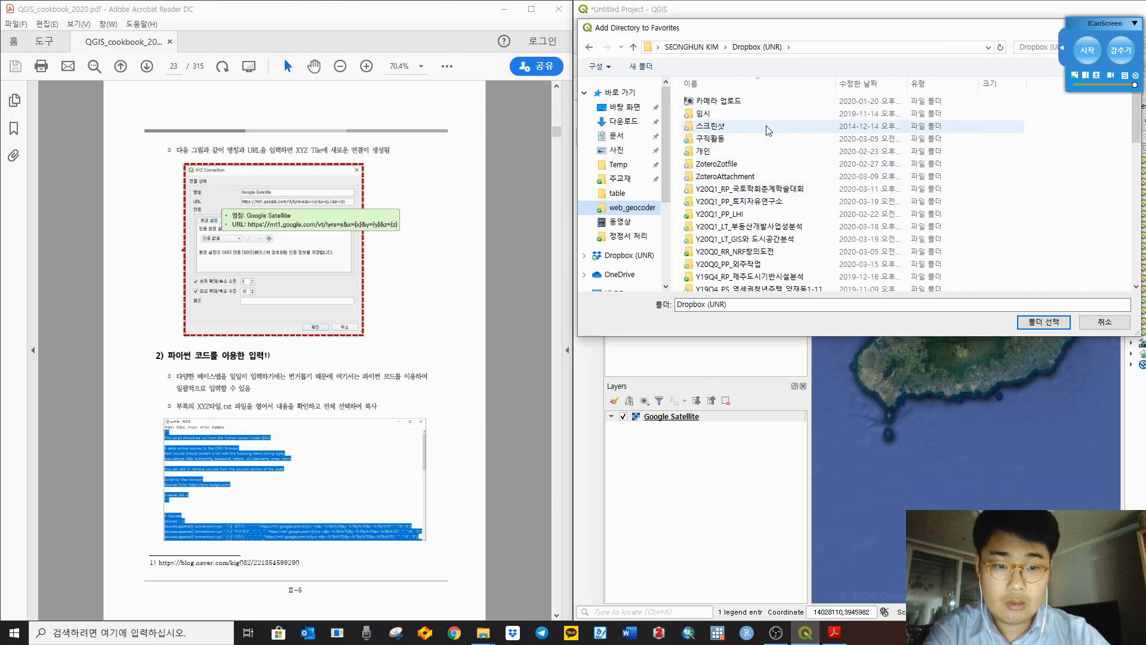
{"action": "left_click", "coordinate": [784, 203]}
{"action": "left_click", "coordinate": [786, 228]}
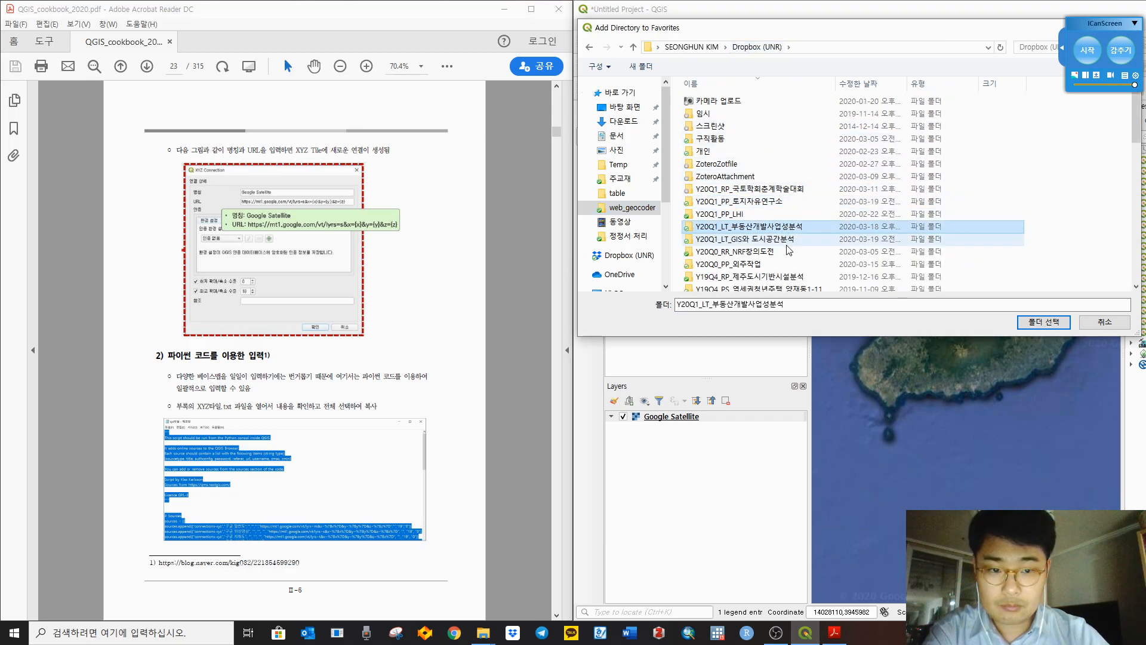
{"action": "left_click", "coordinate": [788, 241]}
{"action": "double_click", "coordinate": [791, 245]}
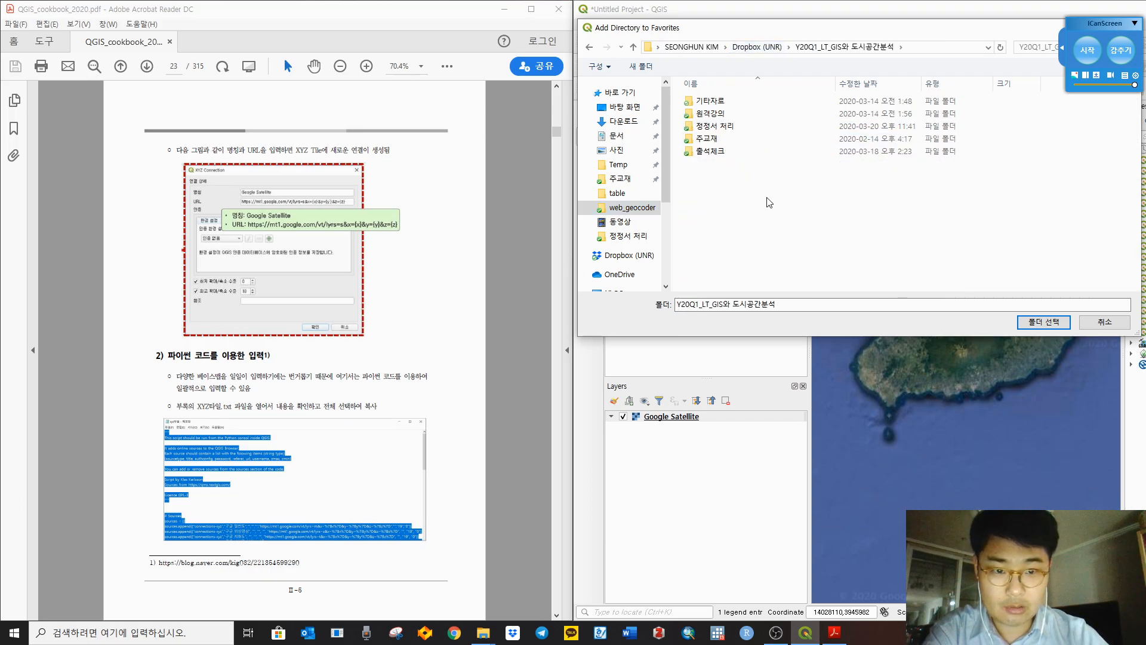
Step: Navigate through 주교재 to Data and confirm exercise_data as the new favorite
{"action": "left_click", "coordinate": [728, 142]}
{"action": "double_click", "coordinate": [729, 143]}
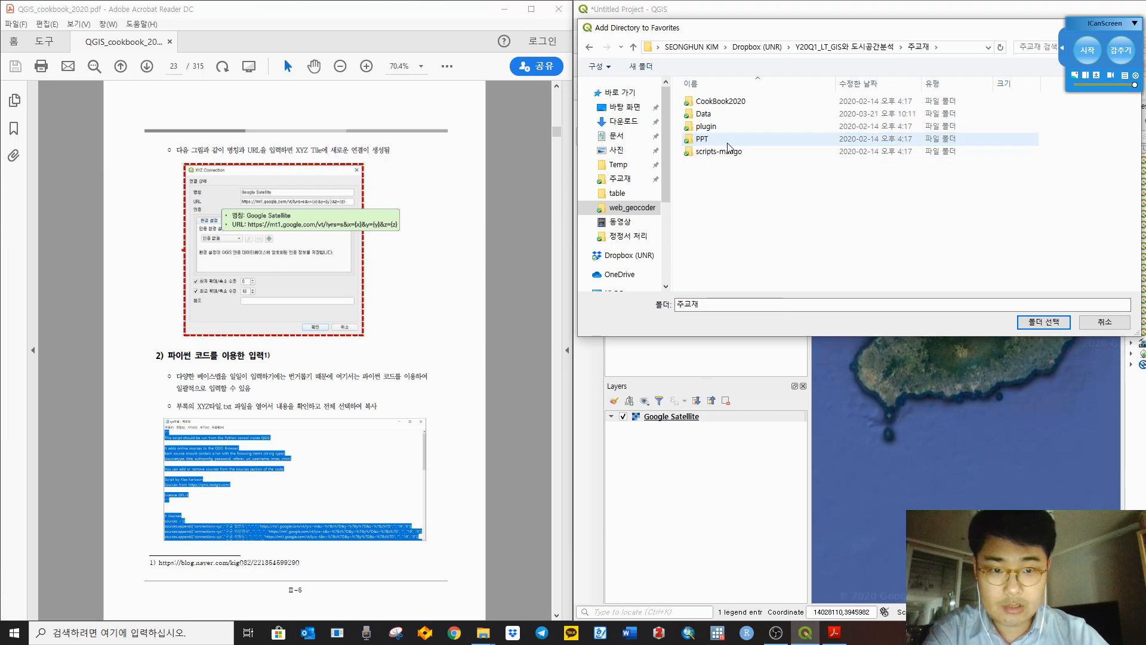
{"action": "double_click", "coordinate": [732, 103]}
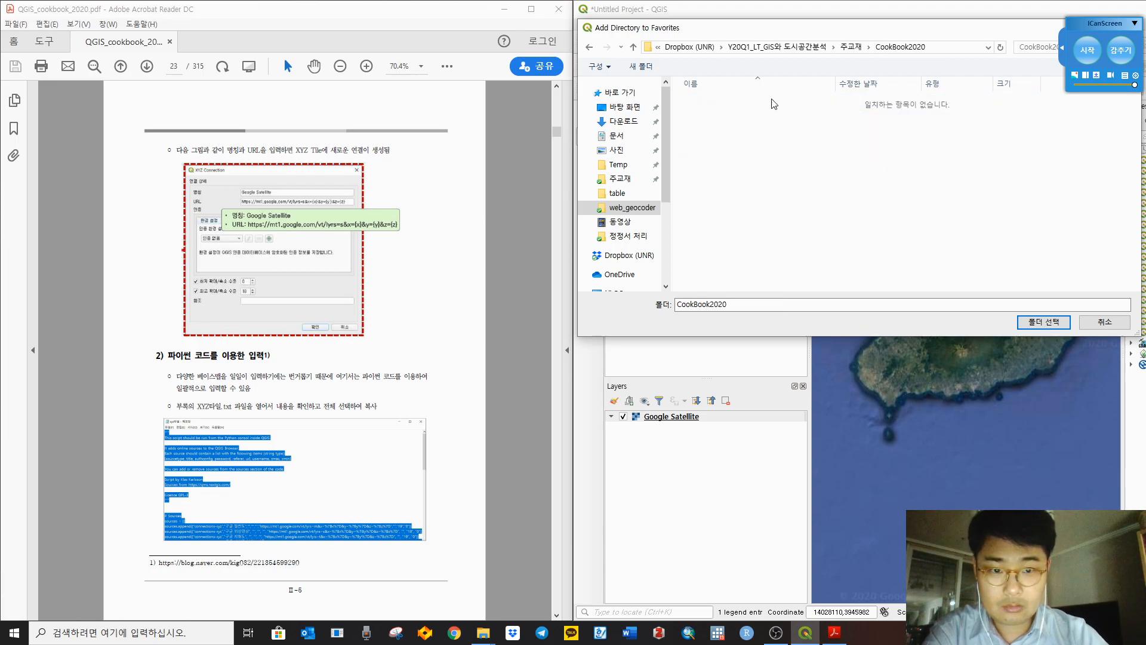
{"action": "left_click", "coordinate": [851, 47]}
{"action": "double_click", "coordinate": [726, 114]}
{"action": "double_click", "coordinate": [728, 103]}
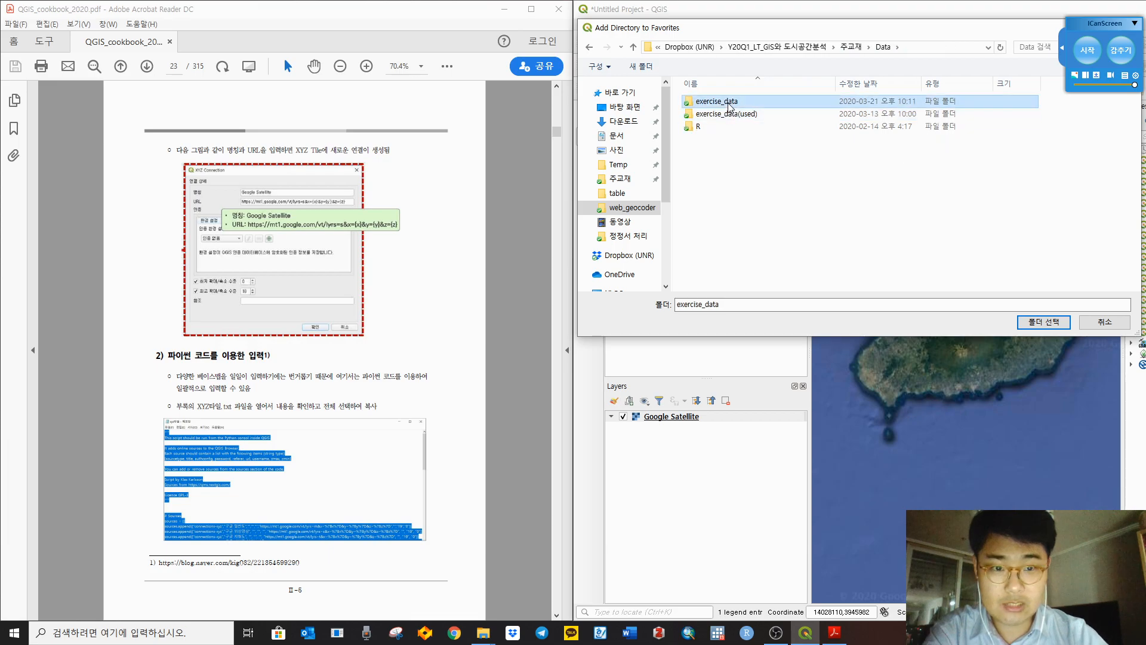
{"action": "left_click", "coordinate": [883, 46]}
{"action": "left_click", "coordinate": [1043, 322]}
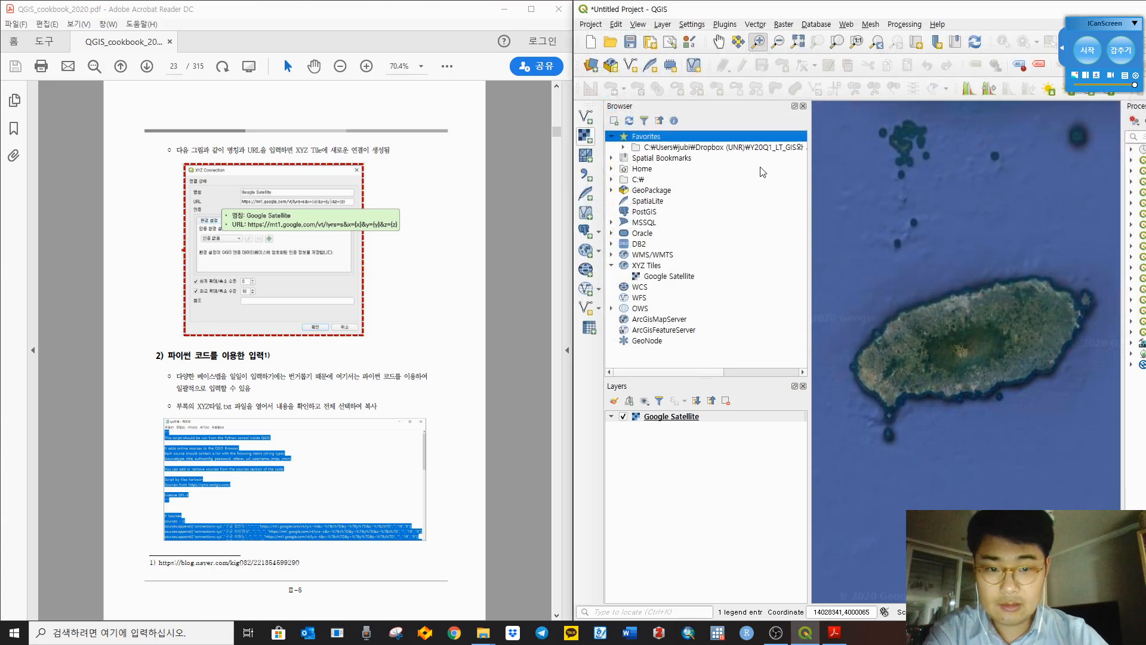
{"action": "left_click", "coordinate": [686, 149]}
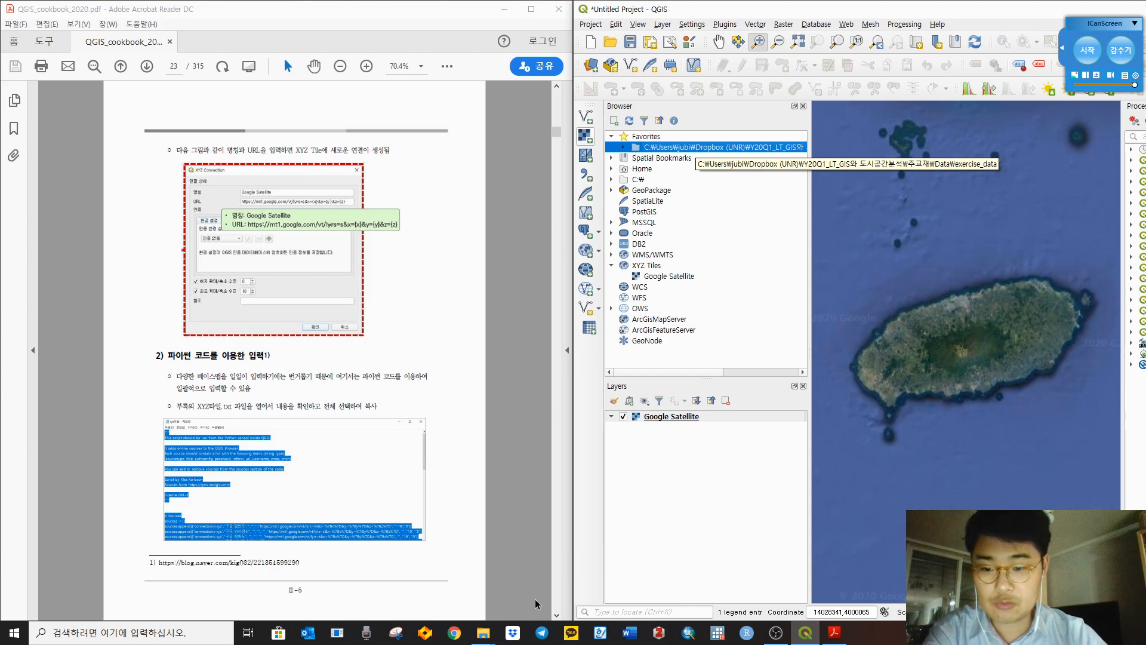
Step: Open the exercise_data\ch2 folder and open the xyz타일_원본 script in Notepad
{"action": "mouse_move", "coordinate": [485, 636]}
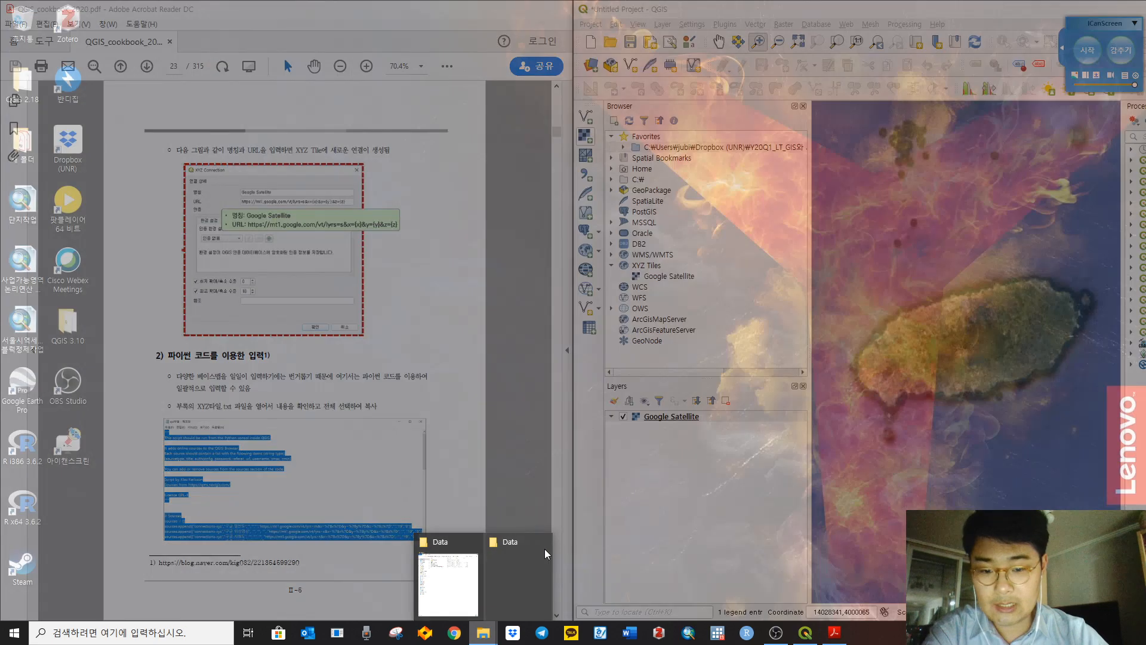
{"action": "left_click", "coordinate": [545, 549]}
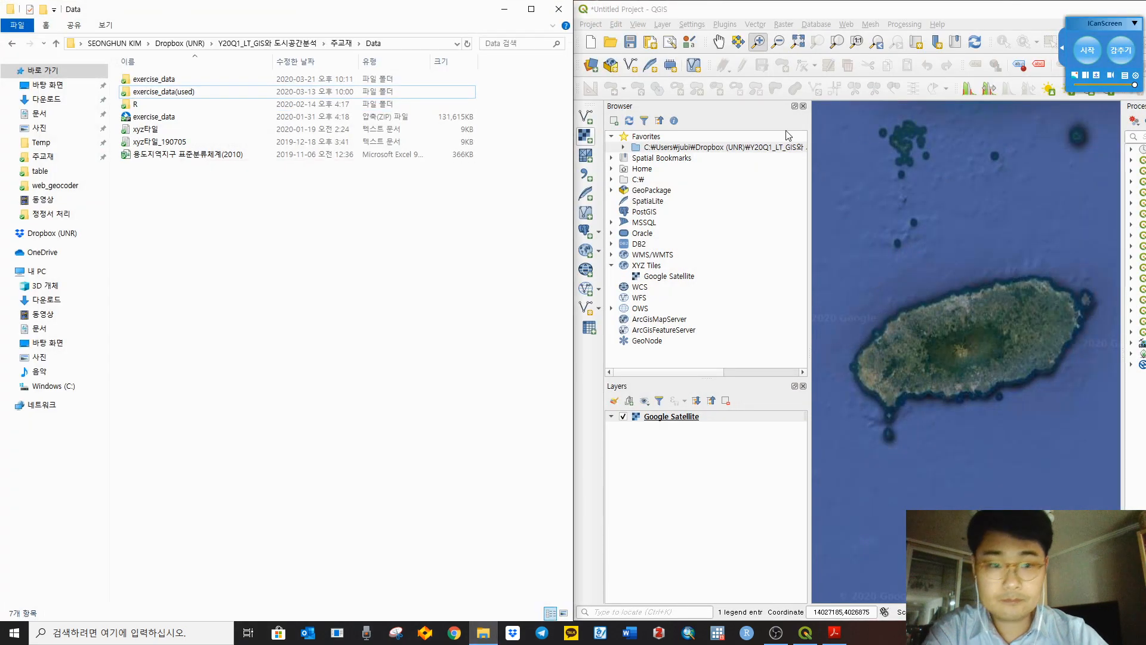
{"action": "double_click", "coordinate": [179, 80]}
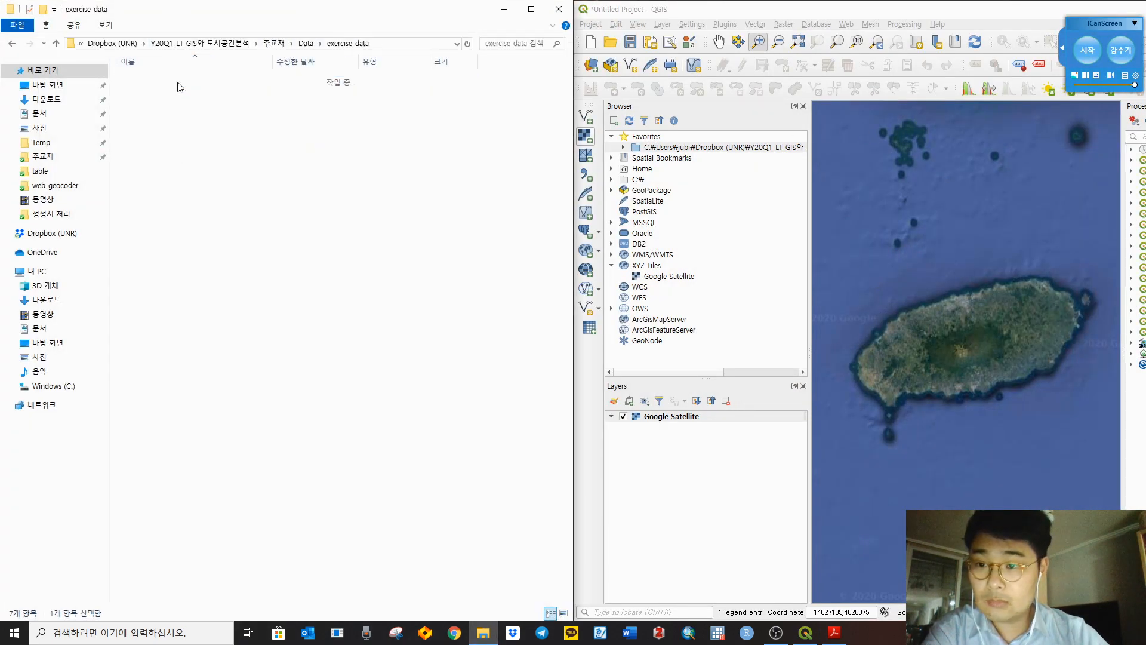
{"action": "left_click", "coordinate": [167, 80]}
{"action": "double_click", "coordinate": [166, 80]}
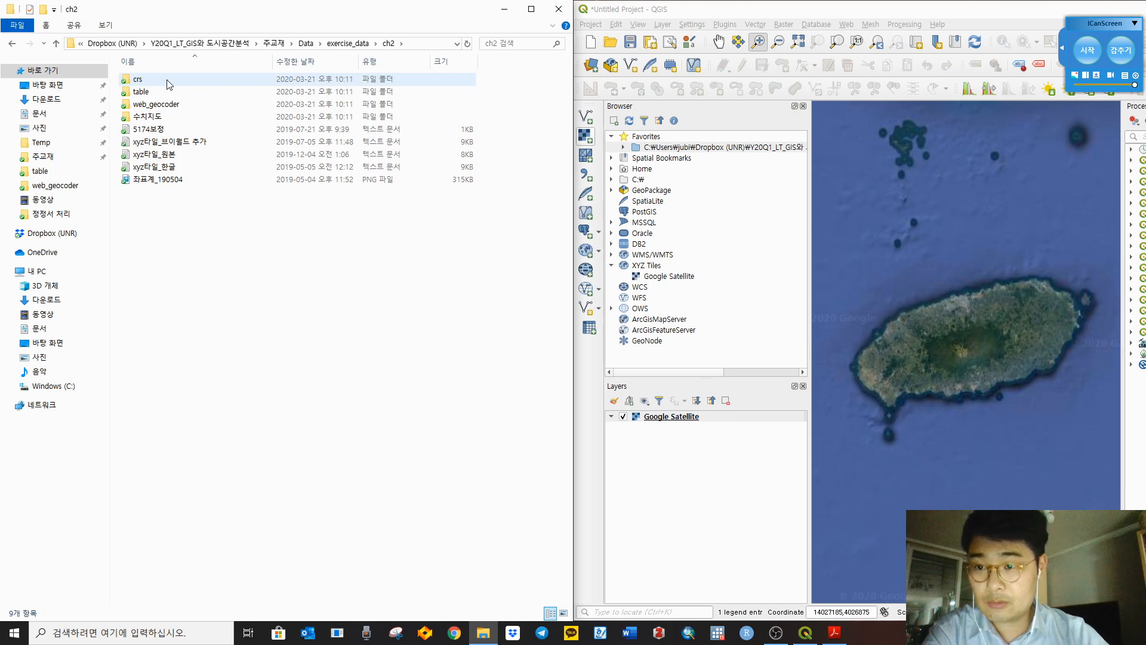
{"action": "left_click_drag", "start_coordinate": [236, 3], "coordinate": [777, 176]}
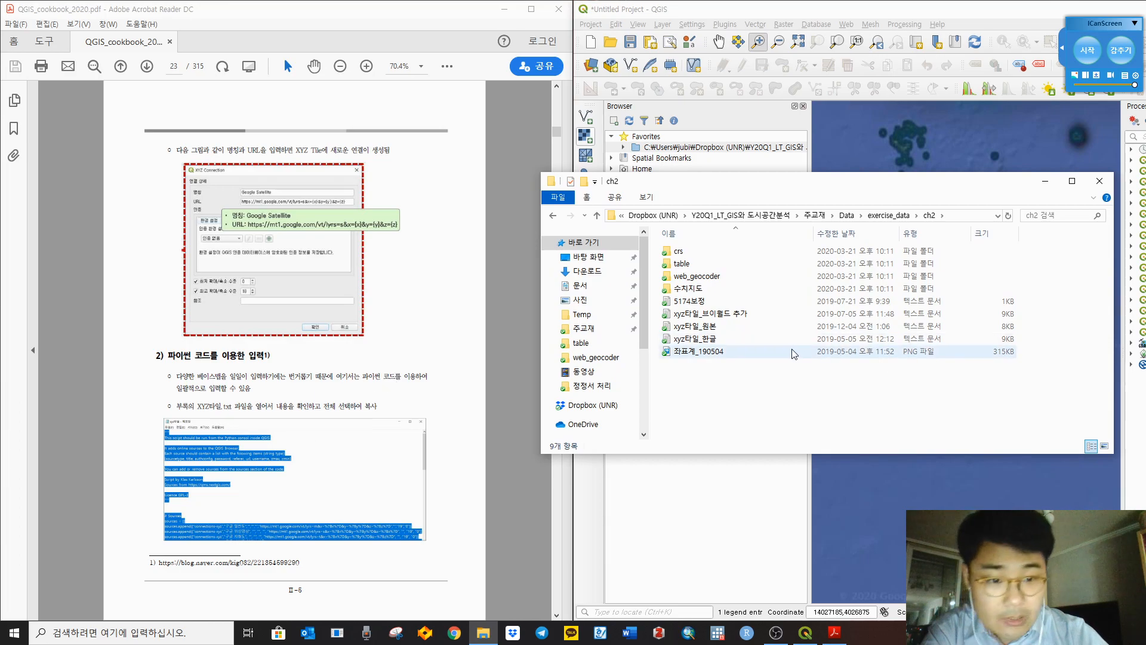
{"action": "left_click", "coordinate": [744, 328]}
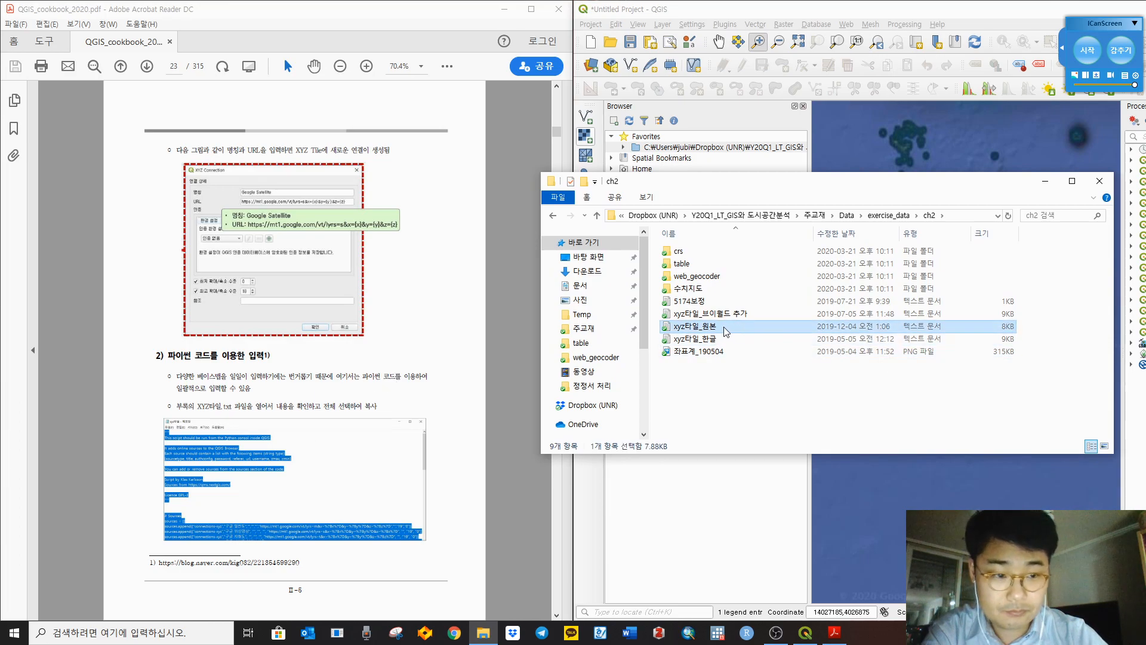
{"action": "double_click", "coordinate": [724, 328]}
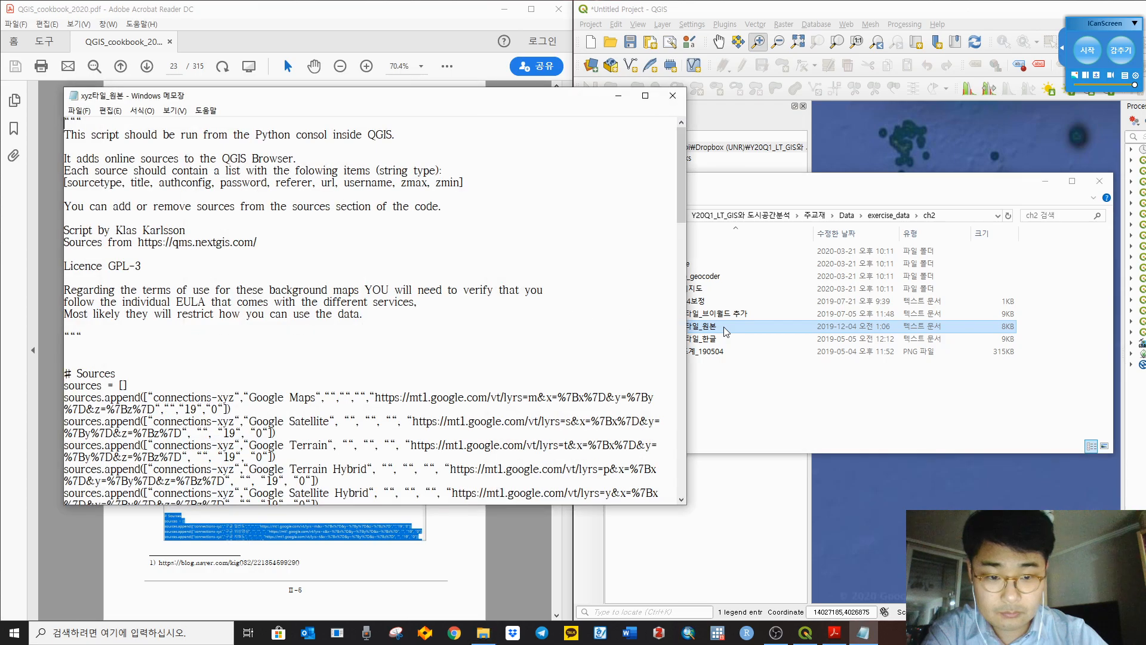
Step: Reopen the xyz타일_원본 script and copy its entire contents
{"action": "left_click", "coordinate": [673, 96]}
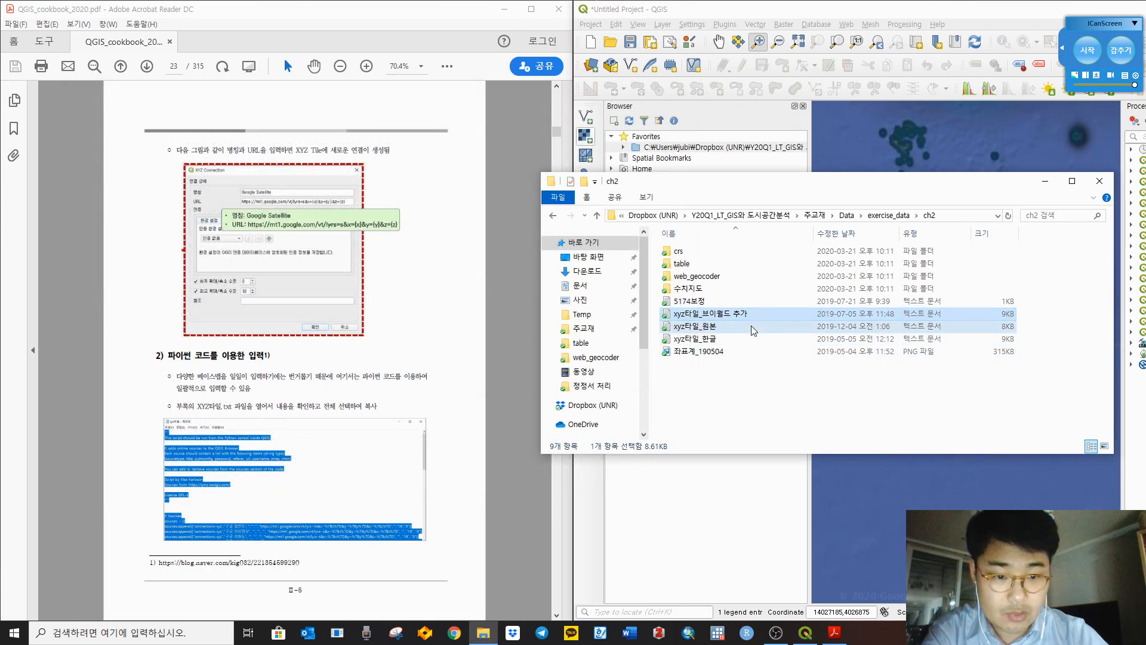
{"action": "double_click", "coordinate": [719, 325]}
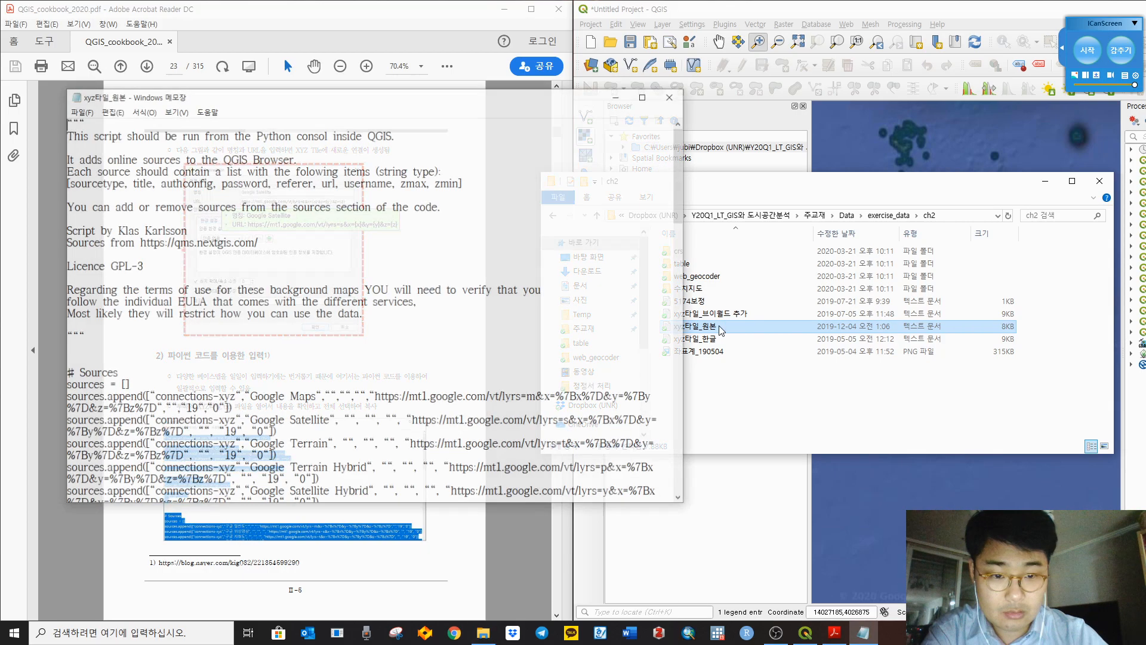
{"action": "left_click_drag", "start_coordinate": [203, 96], "coordinate": [658, 146]}
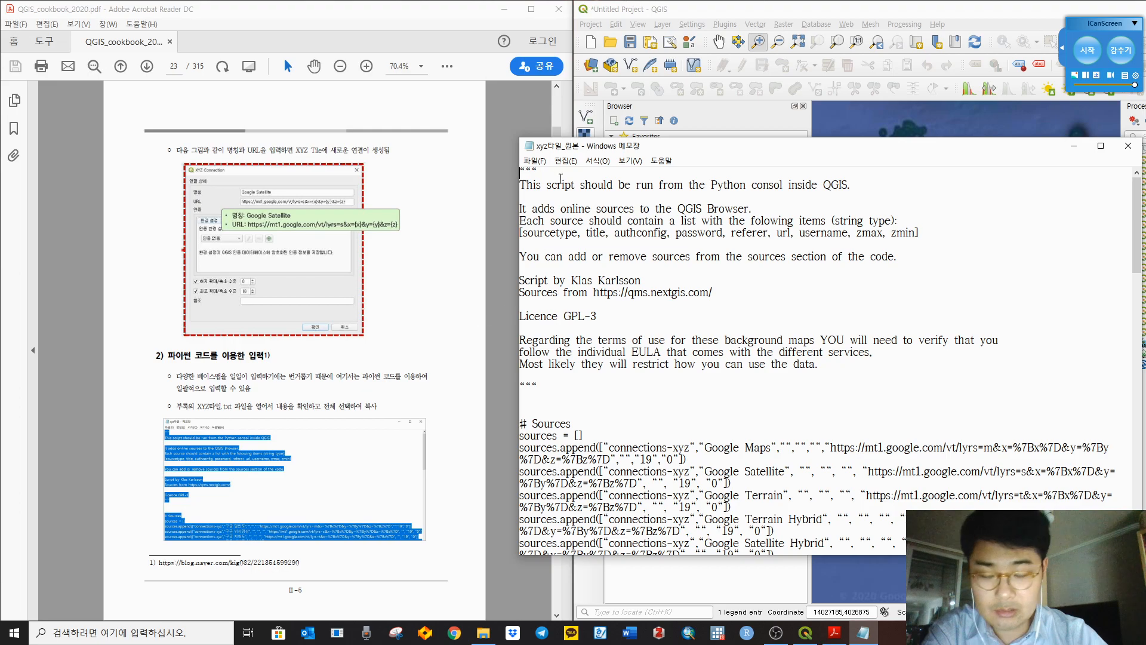
{"action": "left_click_drag", "start_coordinate": [521, 171], "coordinate": [676, 240]}
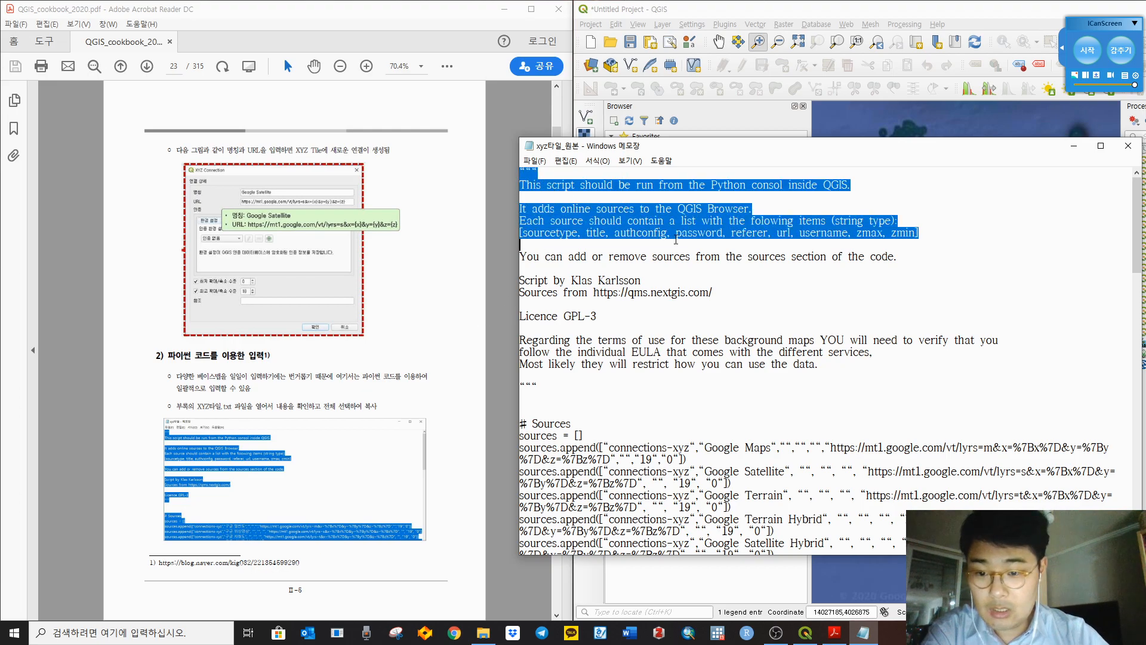
{"action": "left_click", "coordinate": [676, 339]}
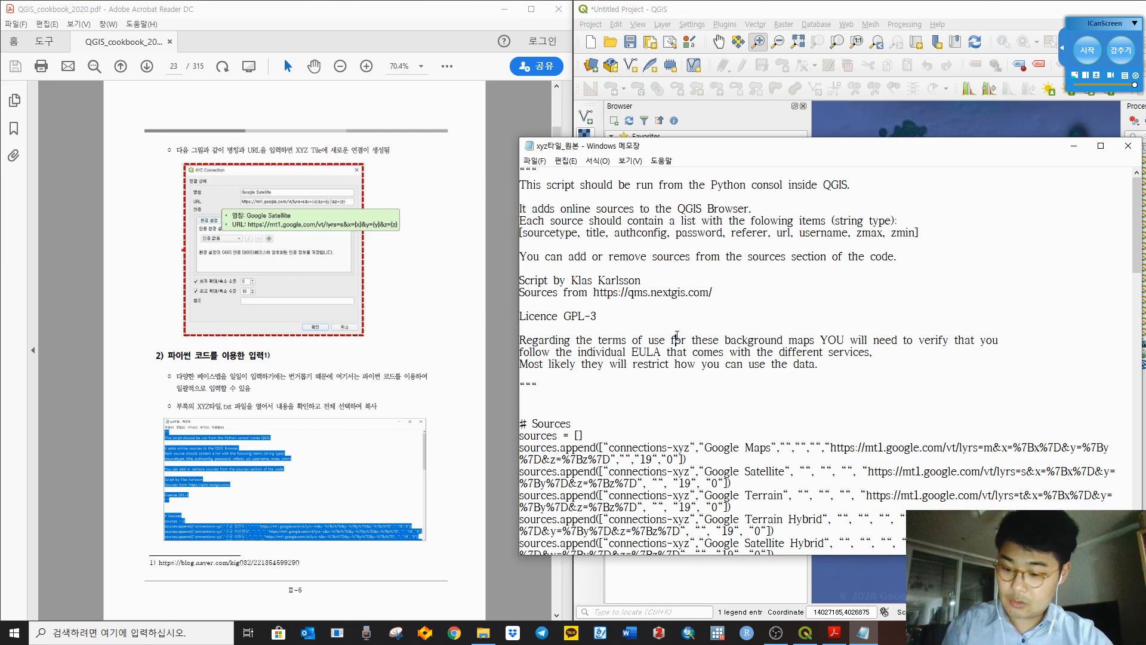
{"action": "key", "text": "ctrl+a"}
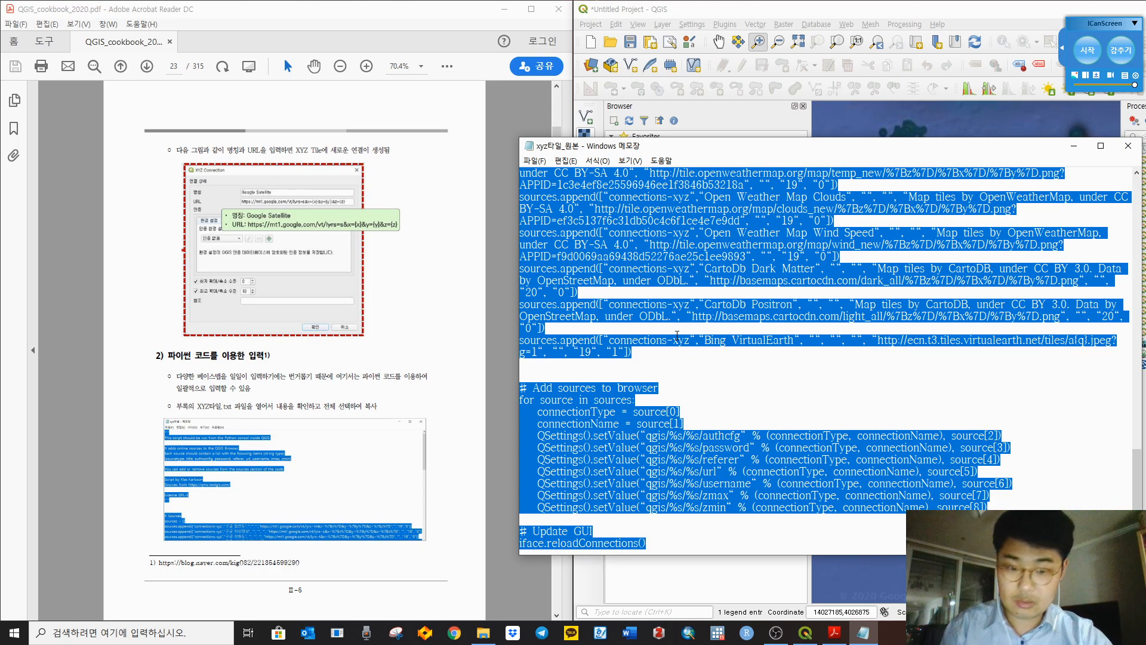
Step: Bring QGIS forward and scroll the cookbook PDF to page 24
{"action": "left_click", "coordinate": [838, 4]}
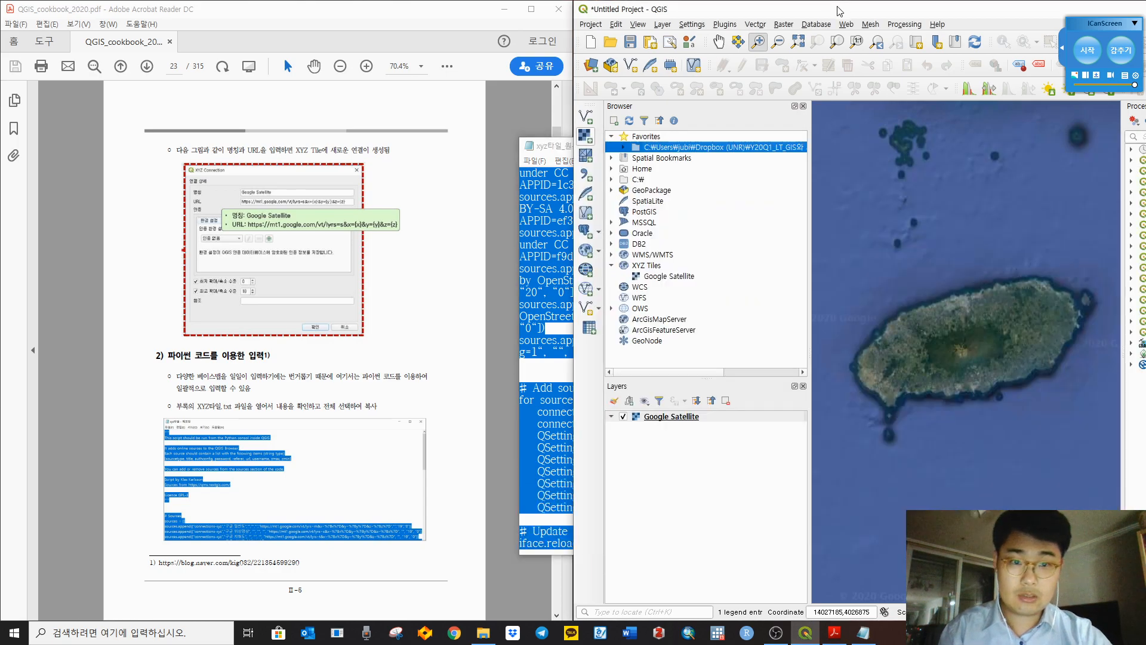
{"action": "left_click", "coordinate": [498, 346]}
{"action": "scroll", "coordinate": [501, 346], "scroll_direction": "down", "scroll_amount": 3}
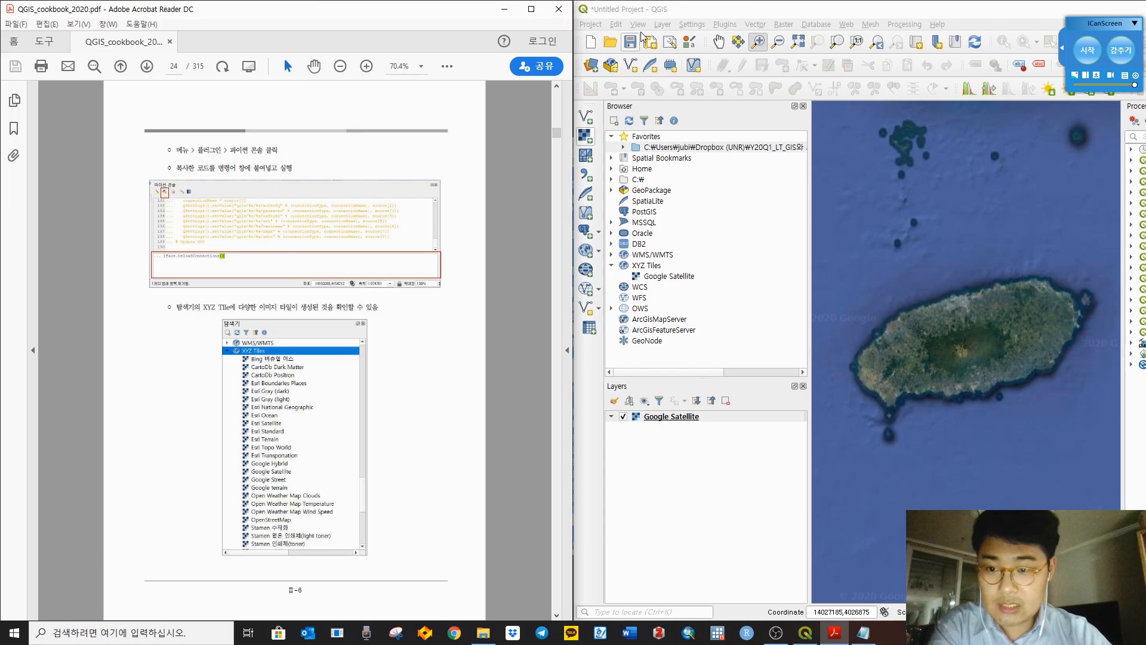
Step: Paste the tile-source script into the Python Console and run it through iface.reloadConnections()
{"action": "left_click", "coordinate": [719, 6]}
{"action": "left_click", "coordinate": [725, 23]}
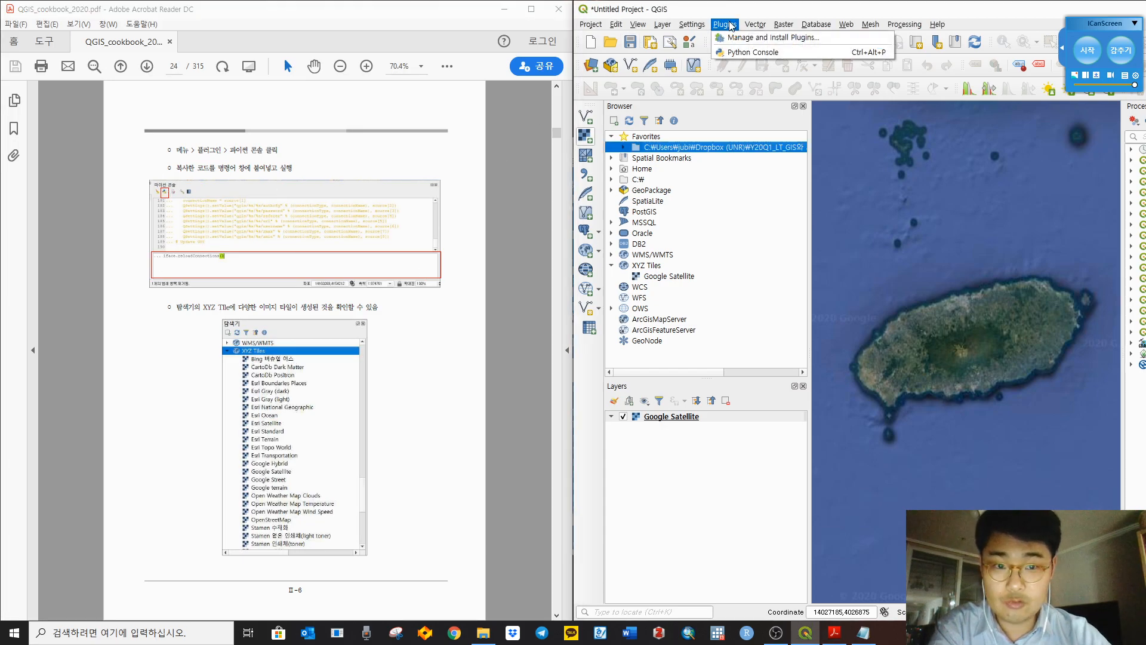
{"action": "left_click", "coordinate": [740, 54]}
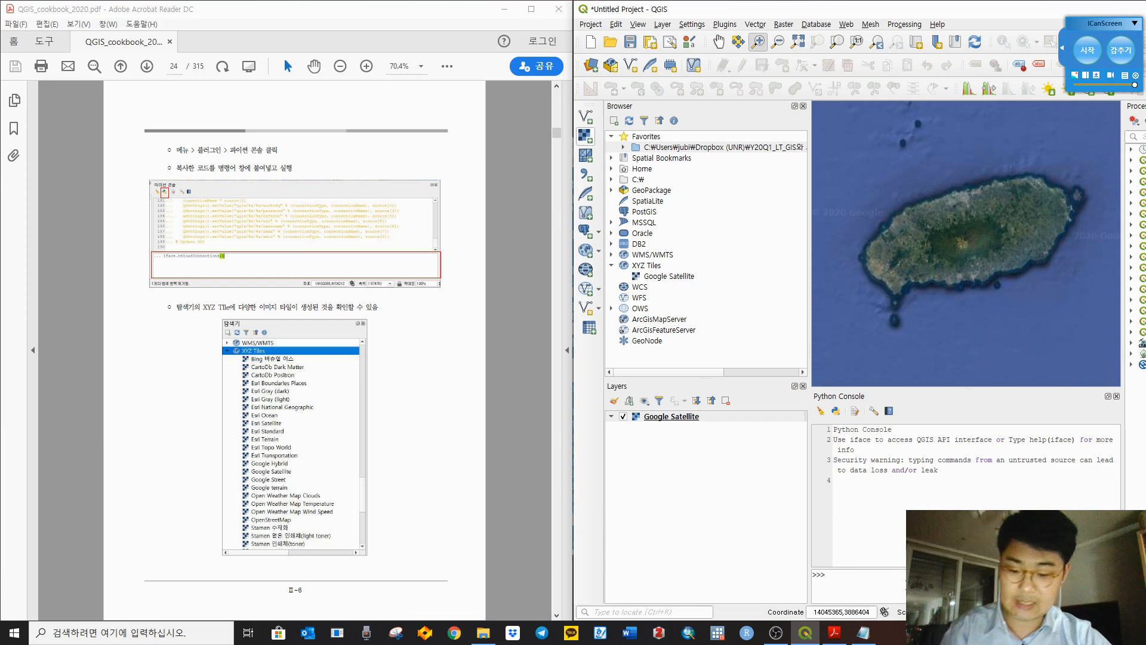
{"action": "key", "text": "ctrl+v"}
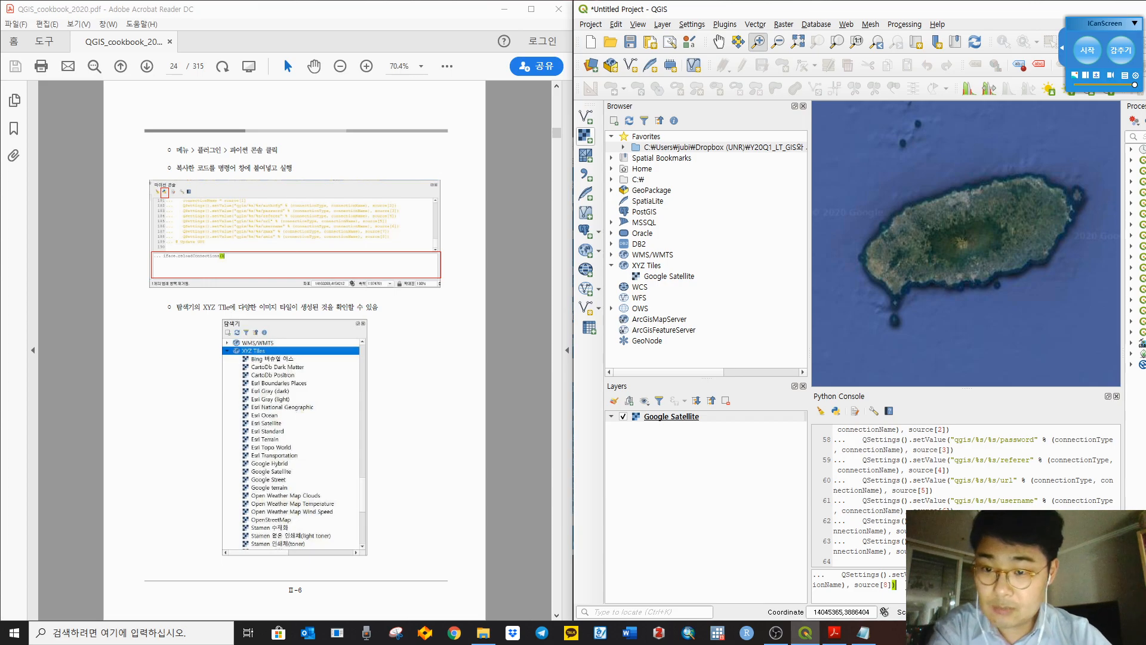
{"action": "key", "text": "Return"}
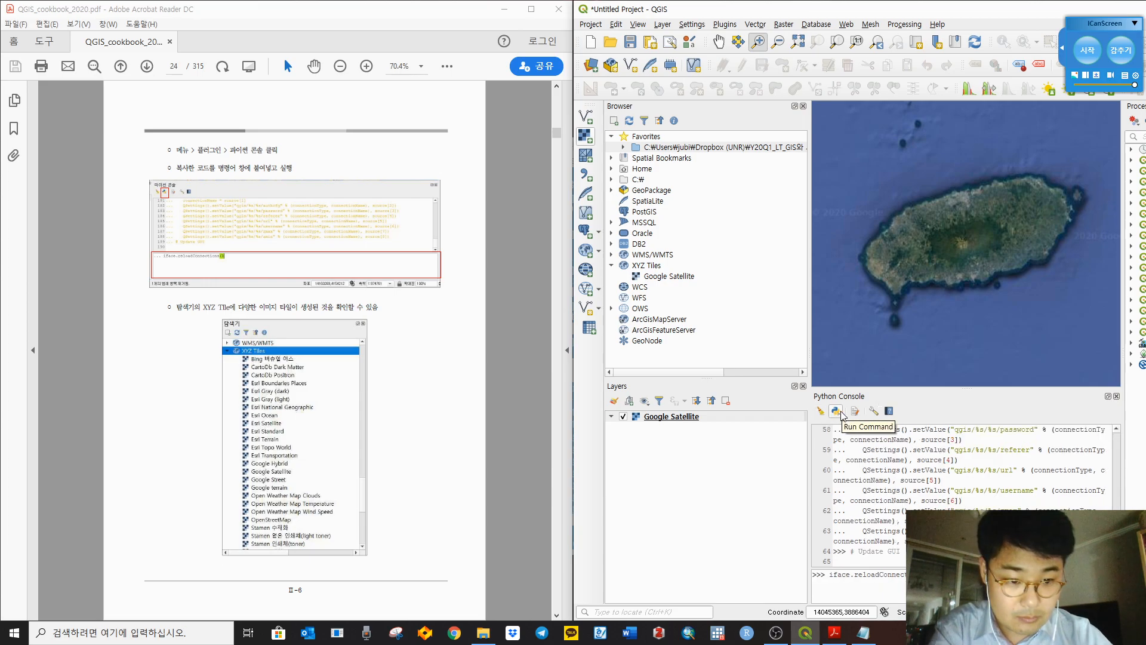
{"action": "left_click", "coordinate": [838, 413]}
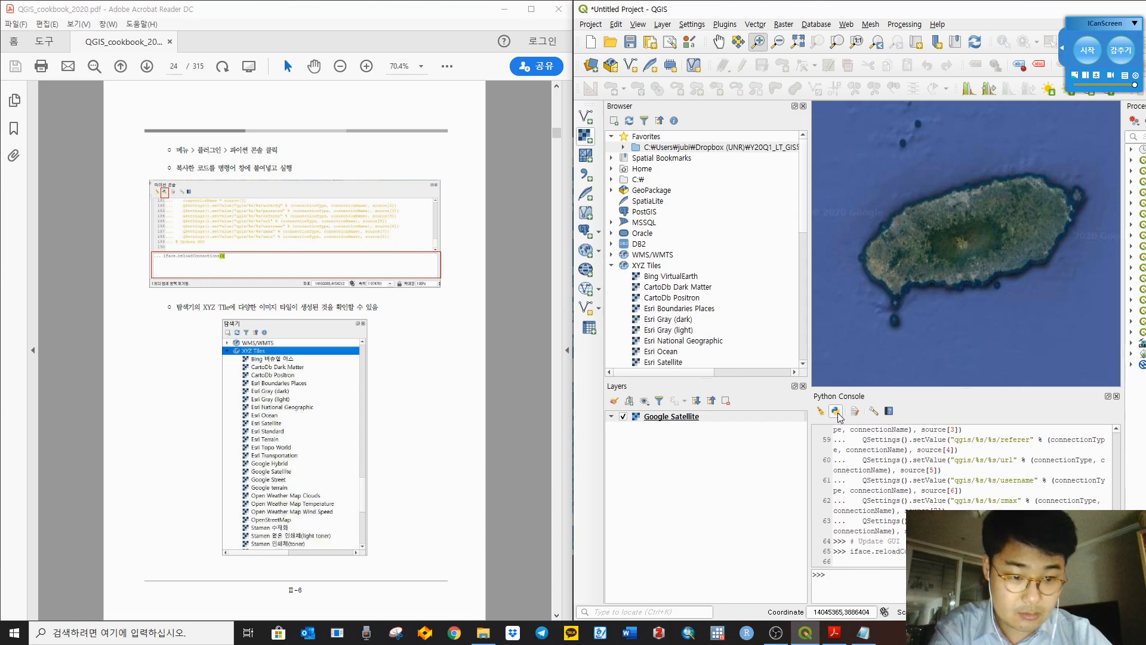
Step: Close the Python Console and scroll through the new XYZ Tiles entries
{"action": "left_click", "coordinate": [1117, 395]}
{"action": "left_click", "coordinate": [657, 265]}
{"action": "scroll", "coordinate": [690, 272], "scroll_direction": "down", "scroll_amount": 3}
{"action": "scroll", "coordinate": [691, 272], "scroll_direction": "down", "scroll_amount": 8}
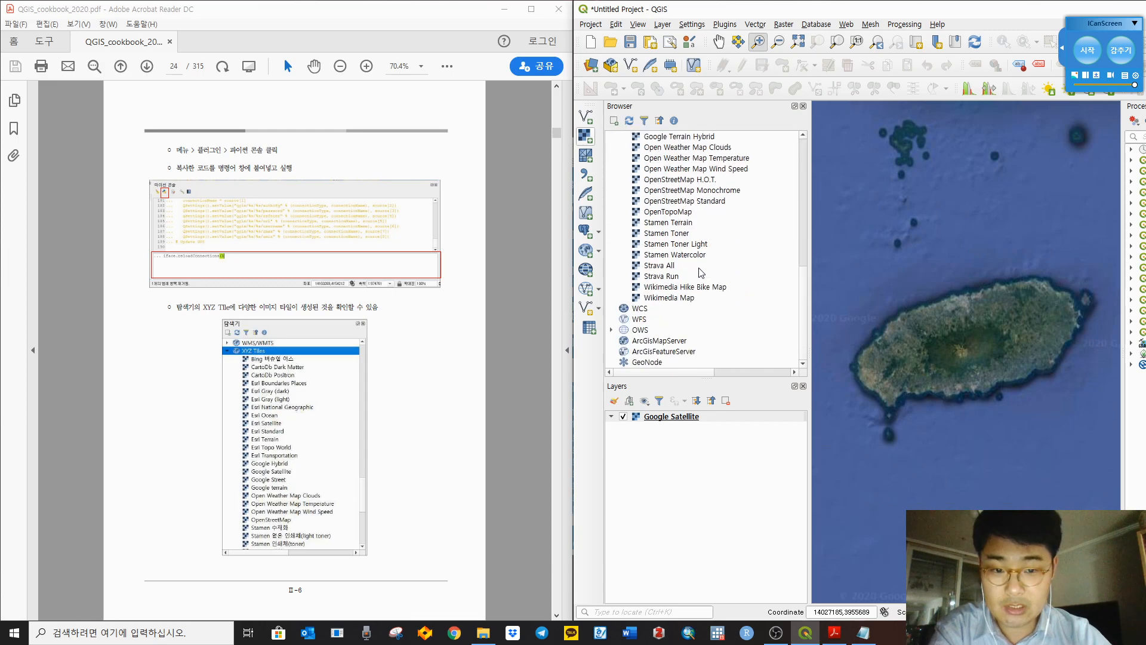
{"action": "scroll", "coordinate": [702, 273], "scroll_direction": "up", "scroll_amount": 7}
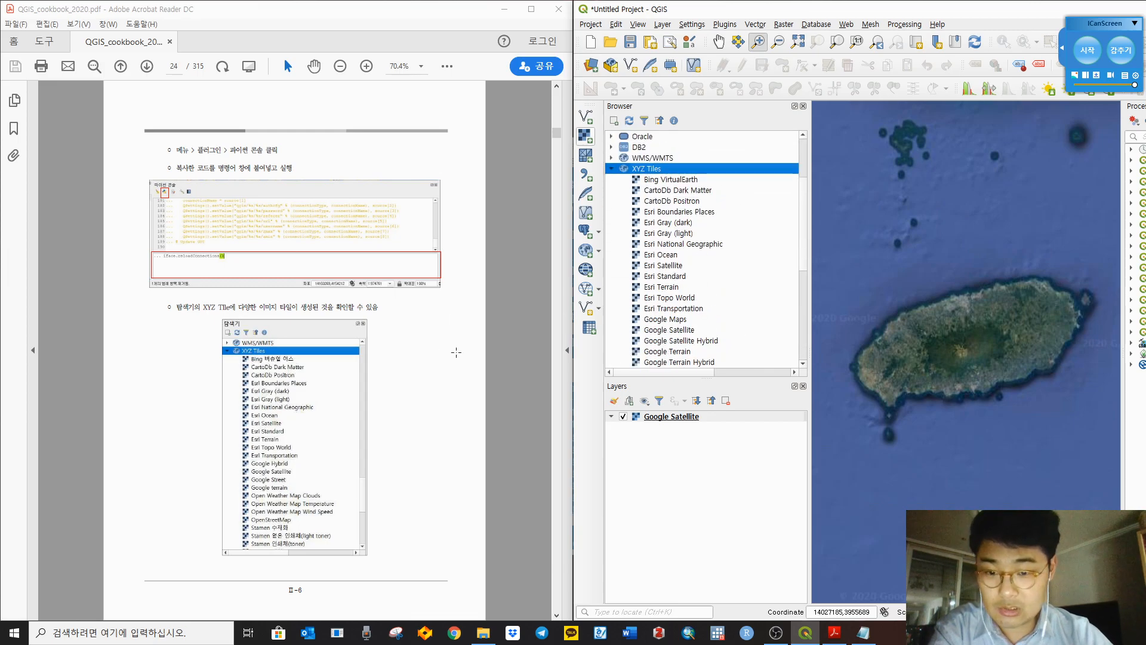
Step: Scroll the cookbook PDF through its tile previews to pages 25–26
{"action": "left_click", "coordinate": [524, 339]}
{"action": "scroll", "coordinate": [524, 339], "scroll_direction": "down", "scroll_amount": 2}
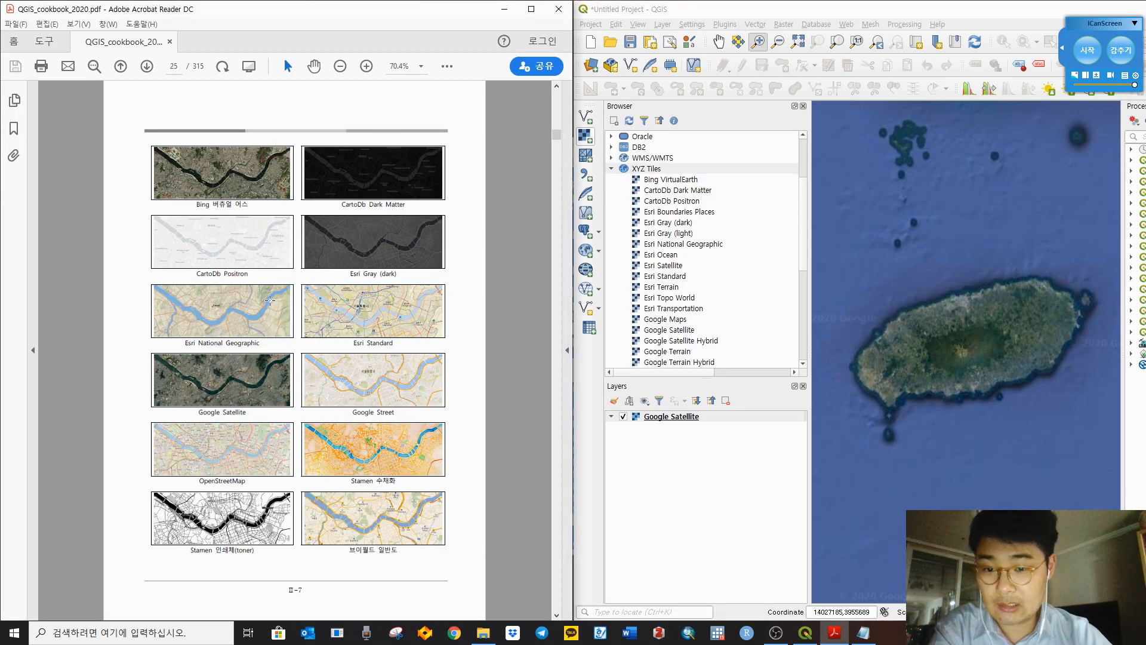
{"action": "scroll", "coordinate": [525, 317], "scroll_direction": "down", "scroll_amount": 1}
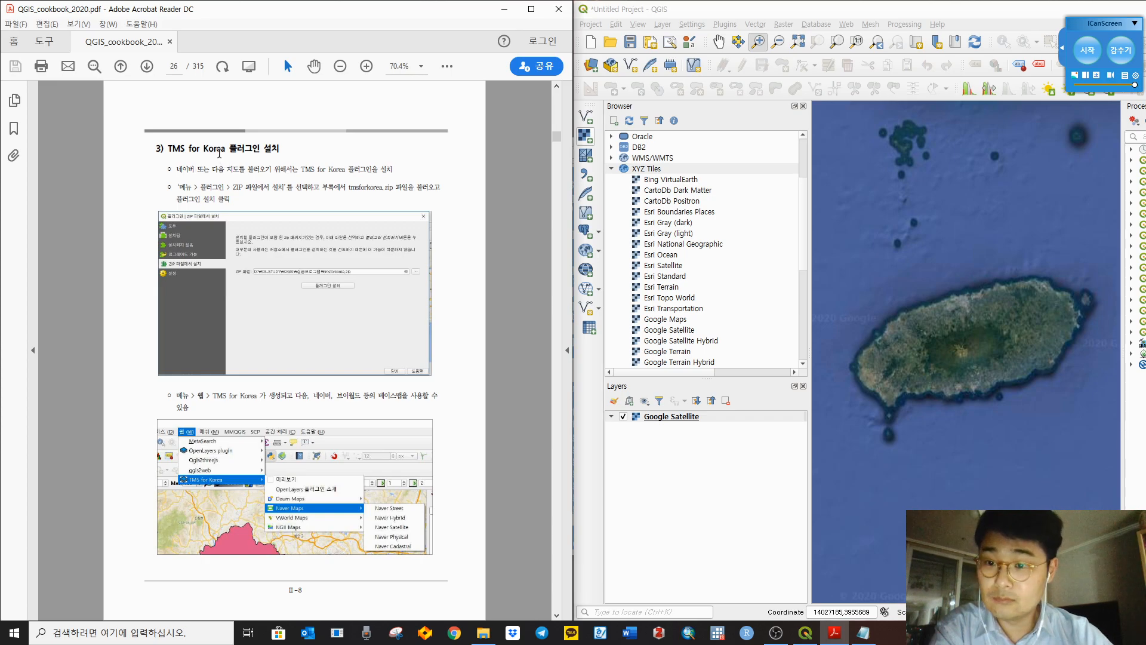
{"action": "left_click", "coordinate": [756, 25]}
{"action": "left_click", "coordinate": [529, 145]}
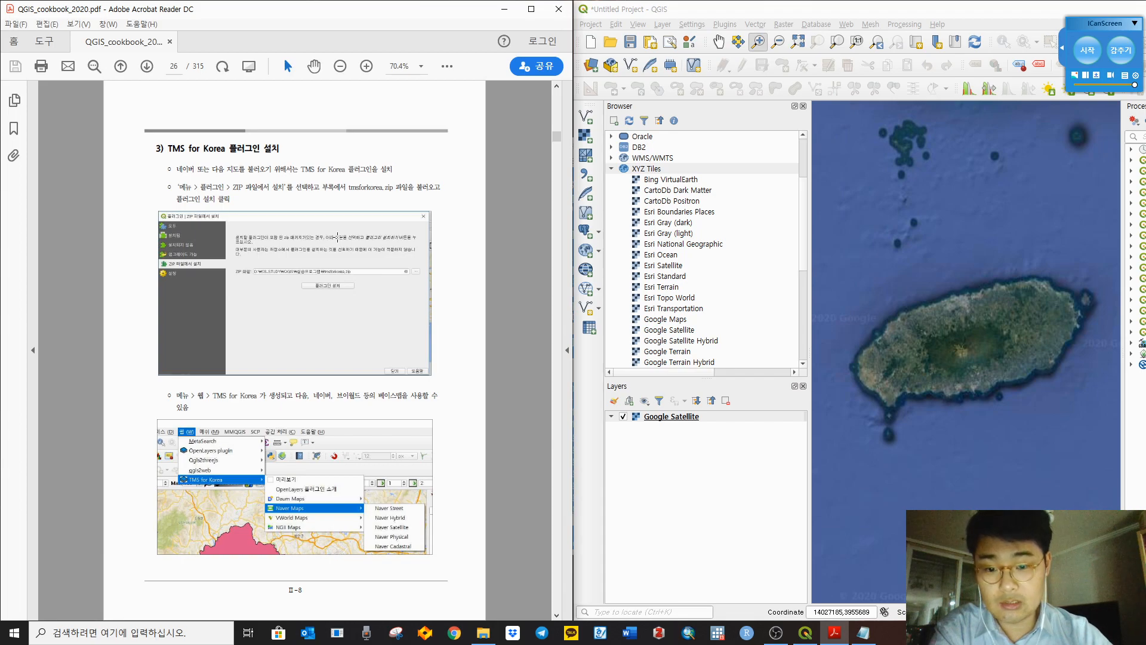
{"action": "scroll", "coordinate": [685, 191], "scroll_direction": "up", "scroll_amount": 3}
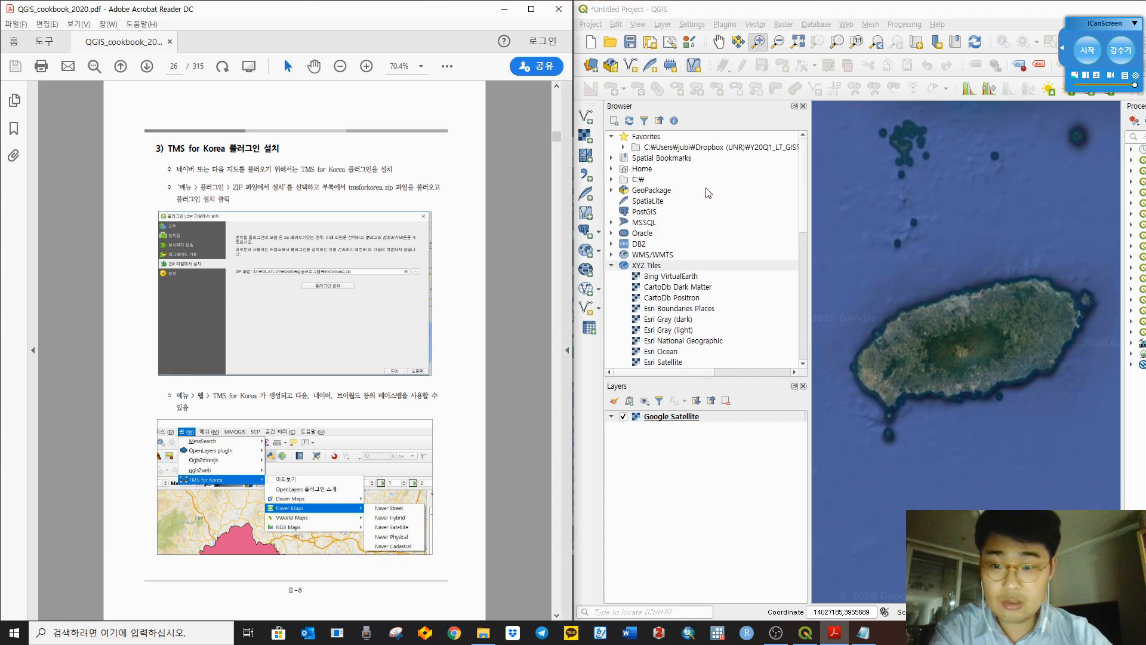
Step: In the plugin manager's Install from ZIP, select plugin\tmsforkorea.zip
{"action": "left_click", "coordinate": [724, 25]}
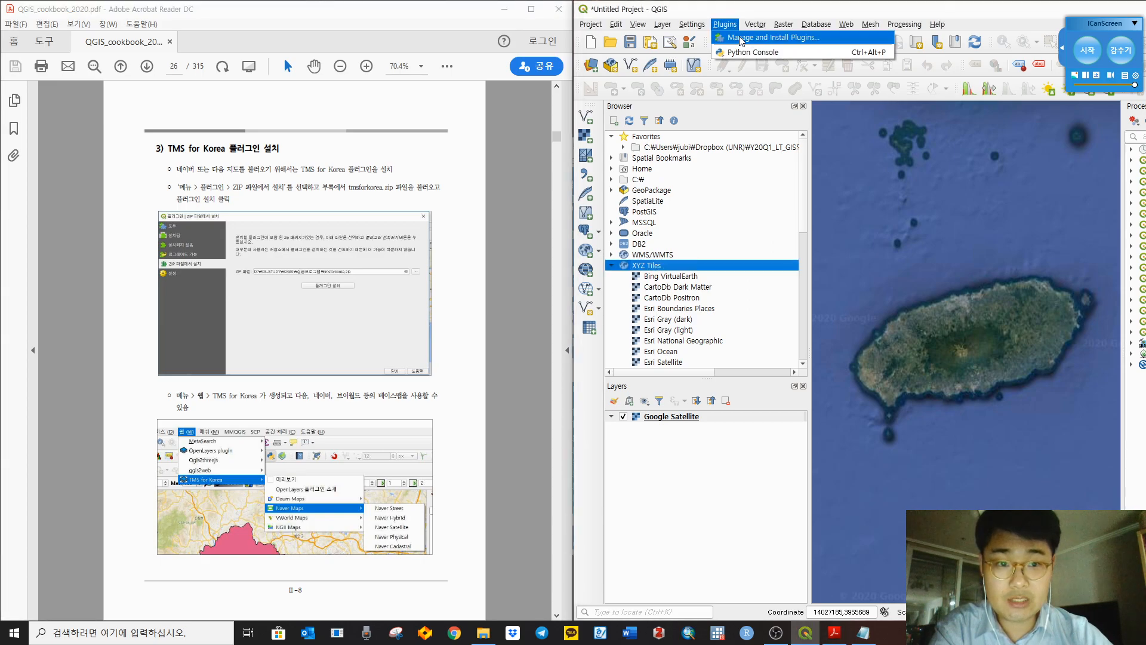
{"action": "left_click", "coordinate": [741, 39]}
{"action": "left_click_drag", "start_coordinate": [715, 164], "coordinate": [990, 141]}
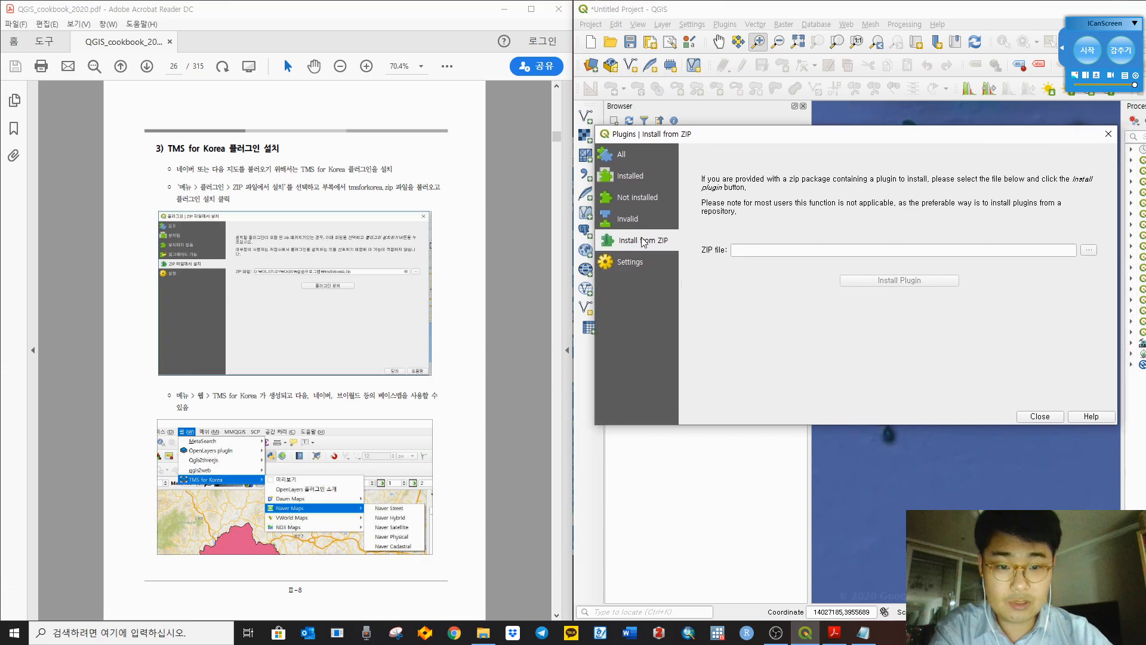
{"action": "left_click", "coordinate": [1073, 250]}
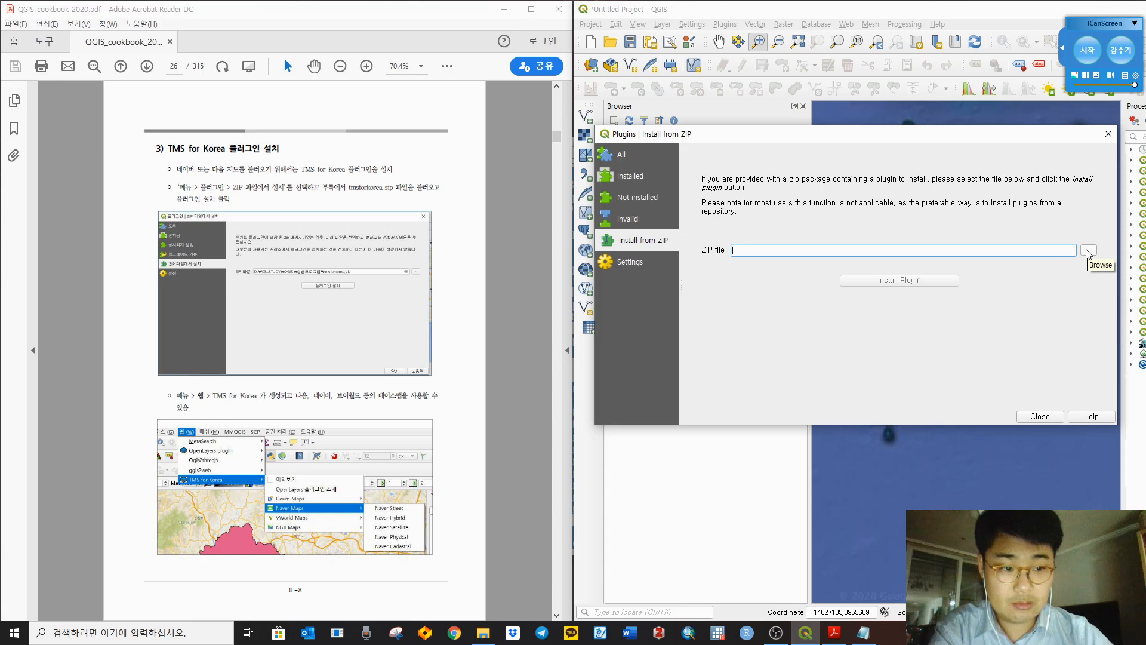
{"action": "left_click", "coordinate": [1088, 251]}
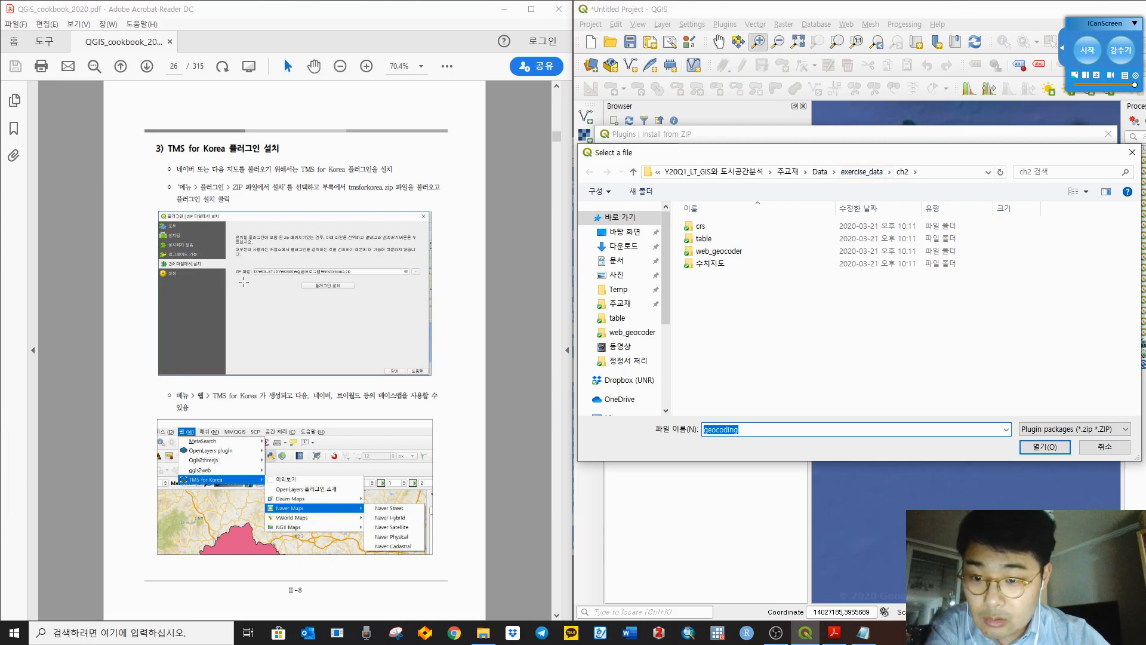
{"action": "left_click", "coordinate": [872, 174]}
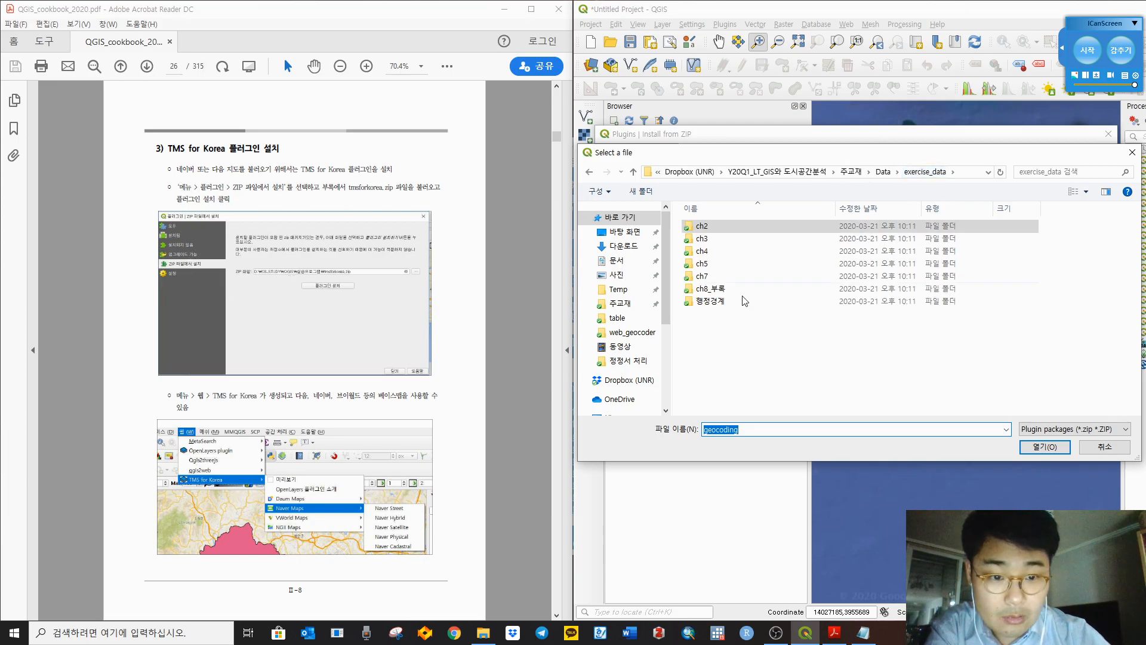
{"action": "left_click", "coordinate": [883, 171]}
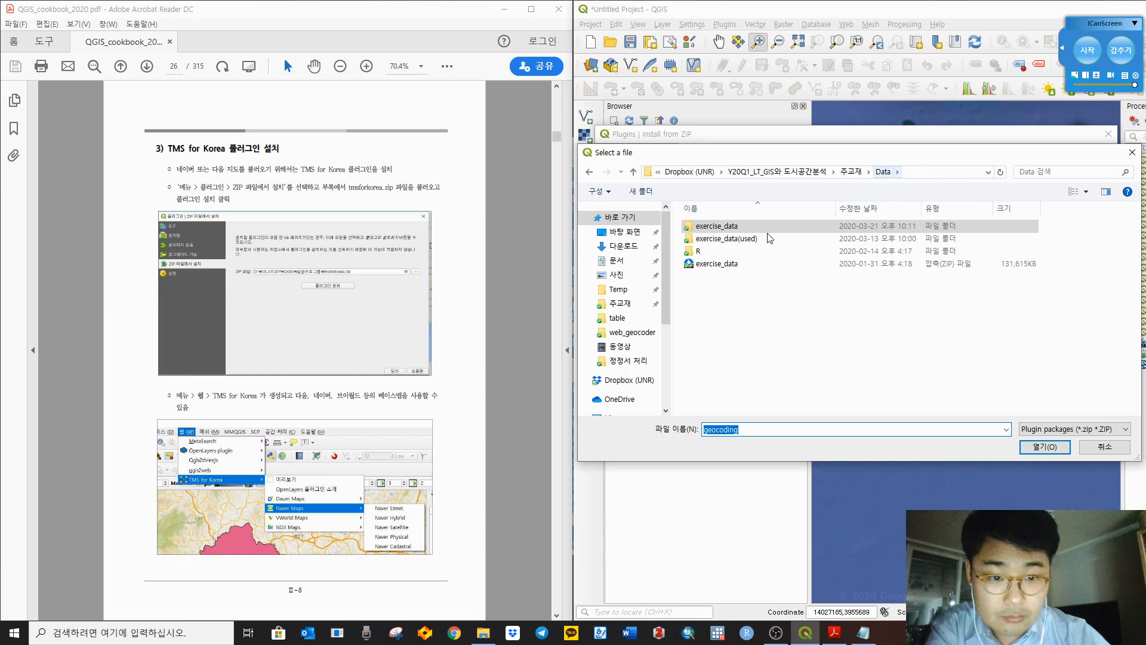
{"action": "left_click", "coordinate": [851, 171]}
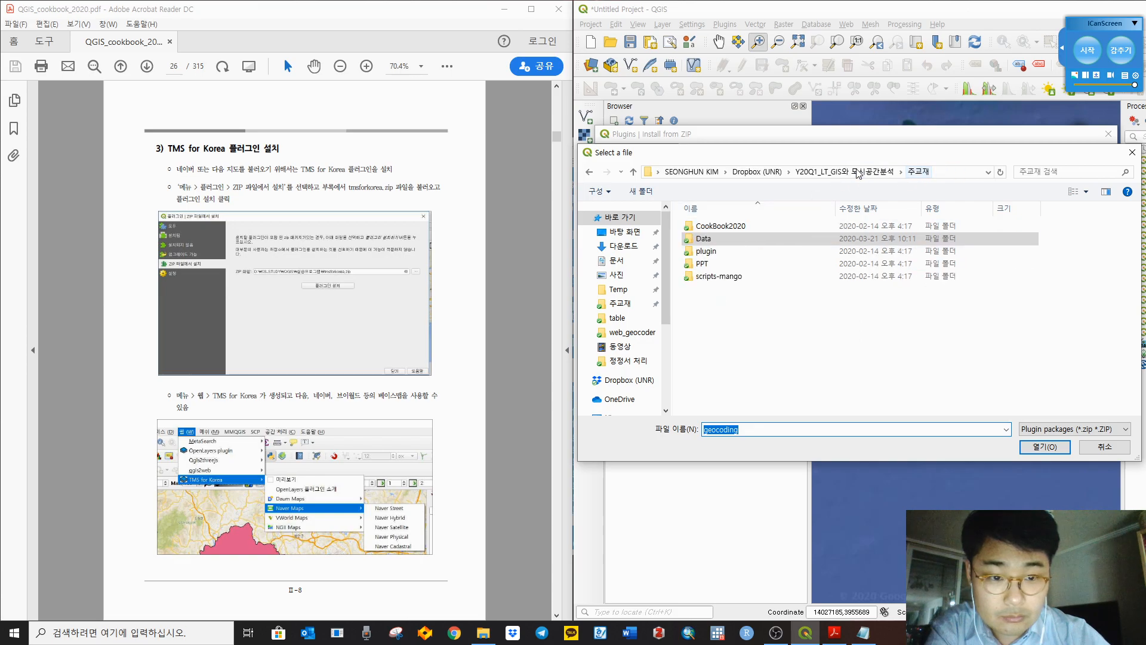
{"action": "double_click", "coordinate": [747, 254]}
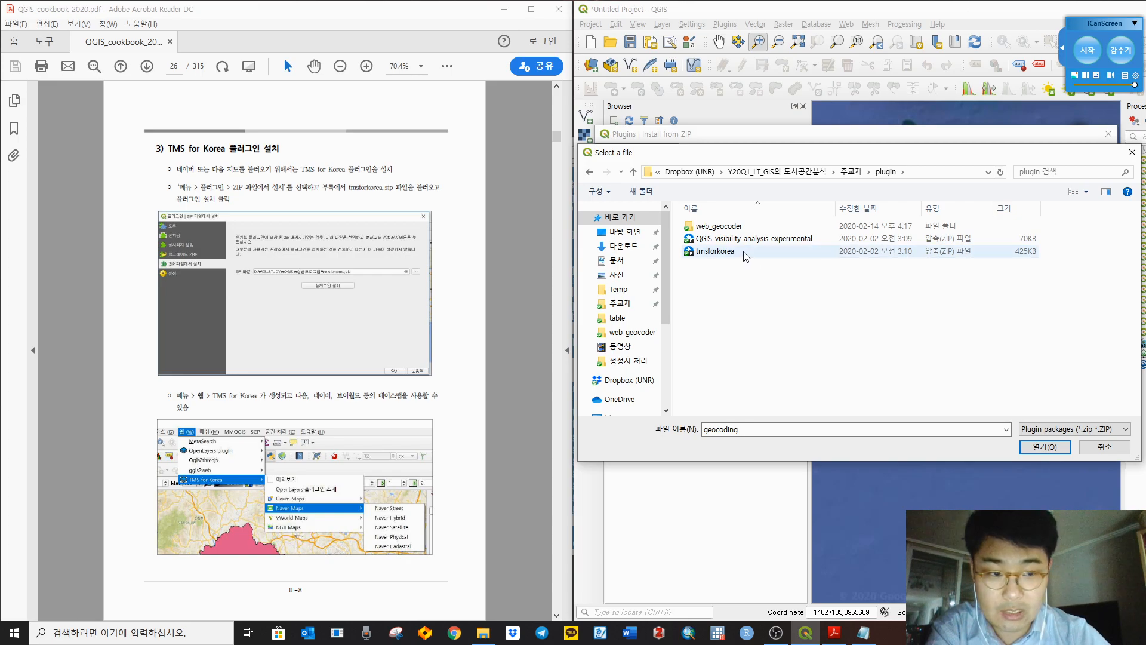
{"action": "left_click", "coordinate": [746, 255]}
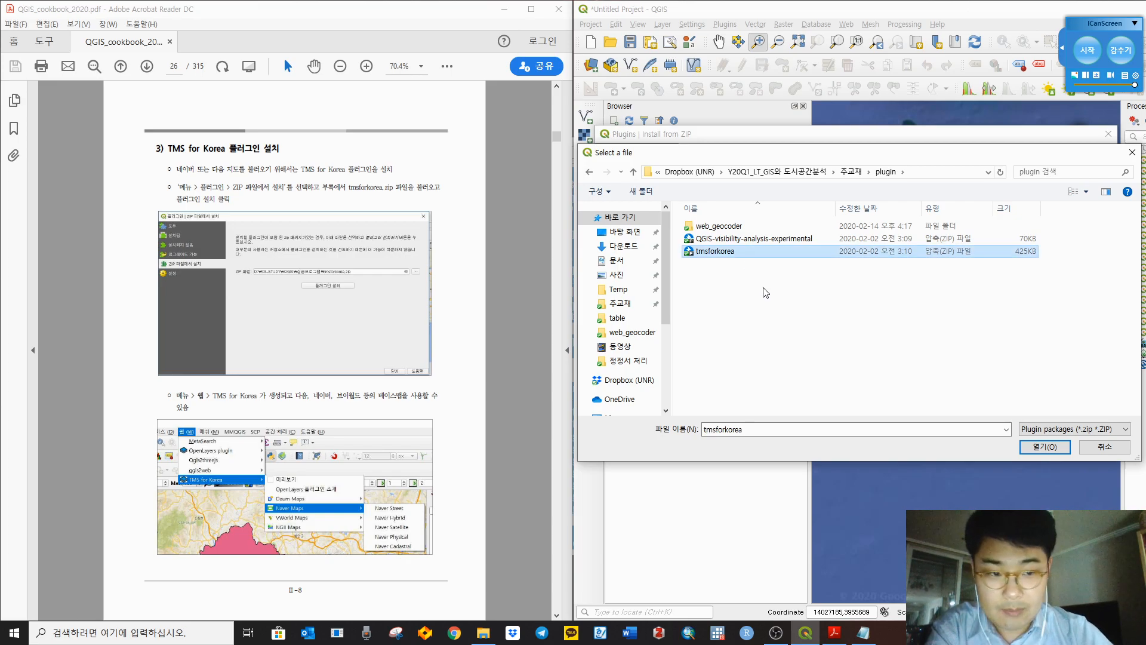
{"action": "left_click", "coordinate": [1042, 447]}
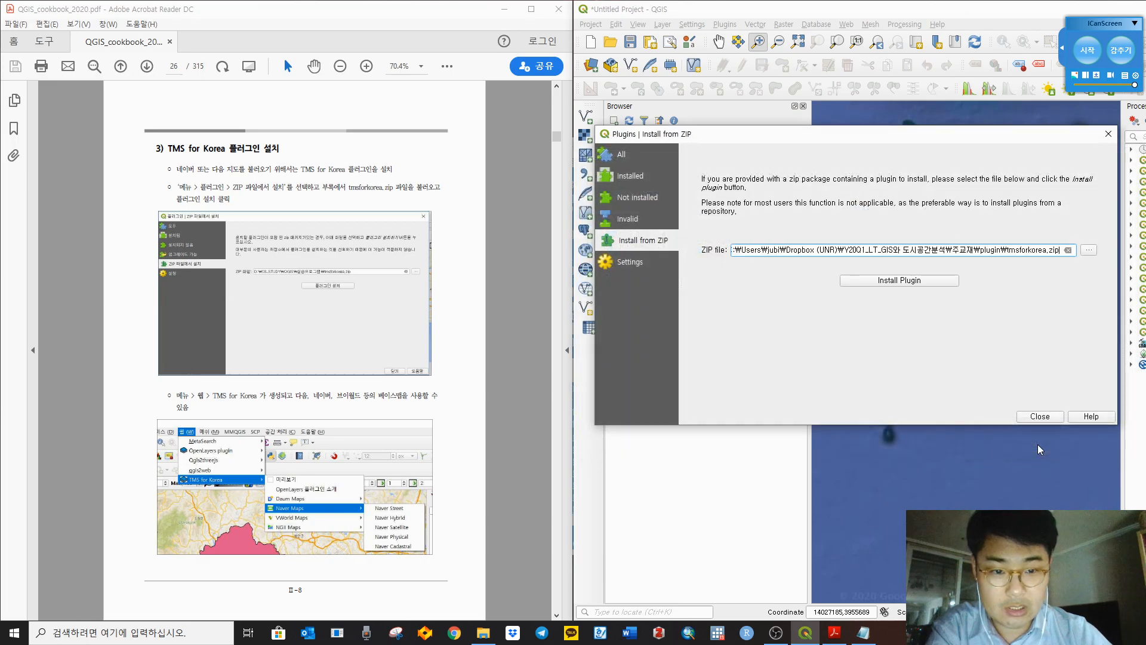
Step: Install the plugin and accept the security warning
{"action": "left_click", "coordinate": [903, 281]}
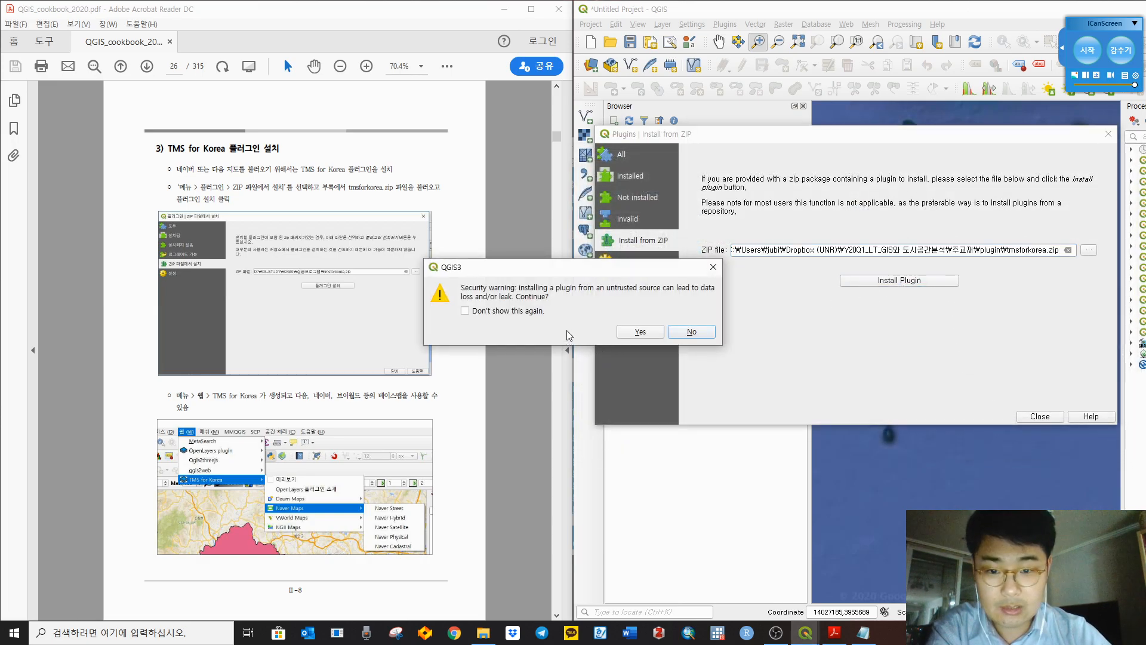
{"action": "left_click_drag", "start_coordinate": [563, 267], "coordinate": [734, 267]}
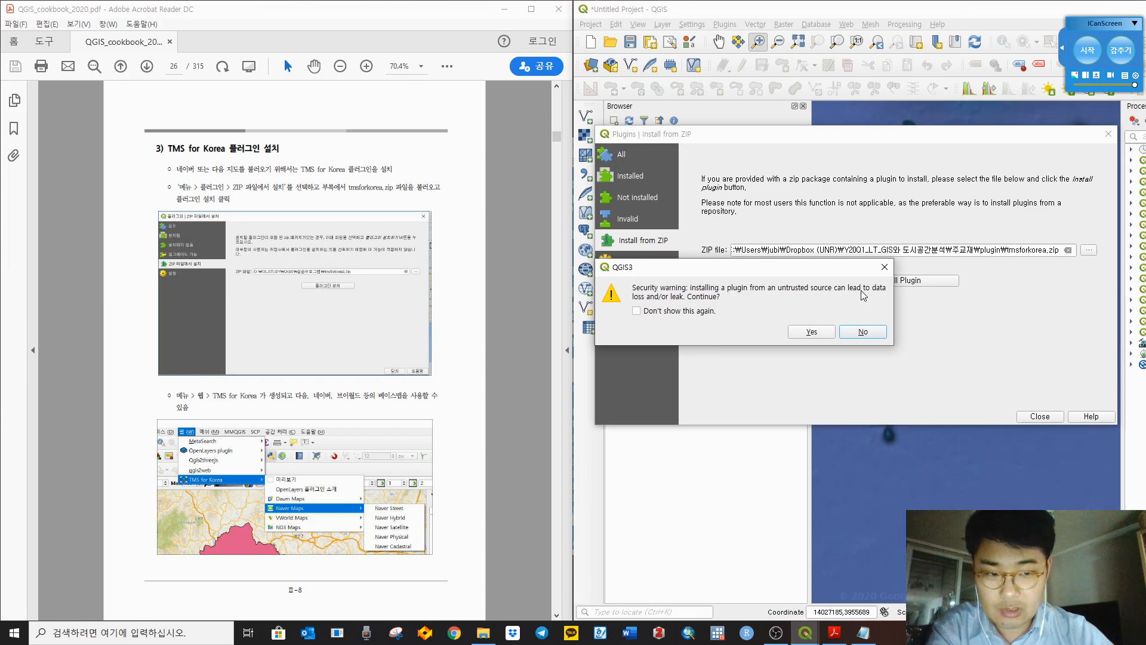
{"action": "left_click", "coordinate": [815, 332]}
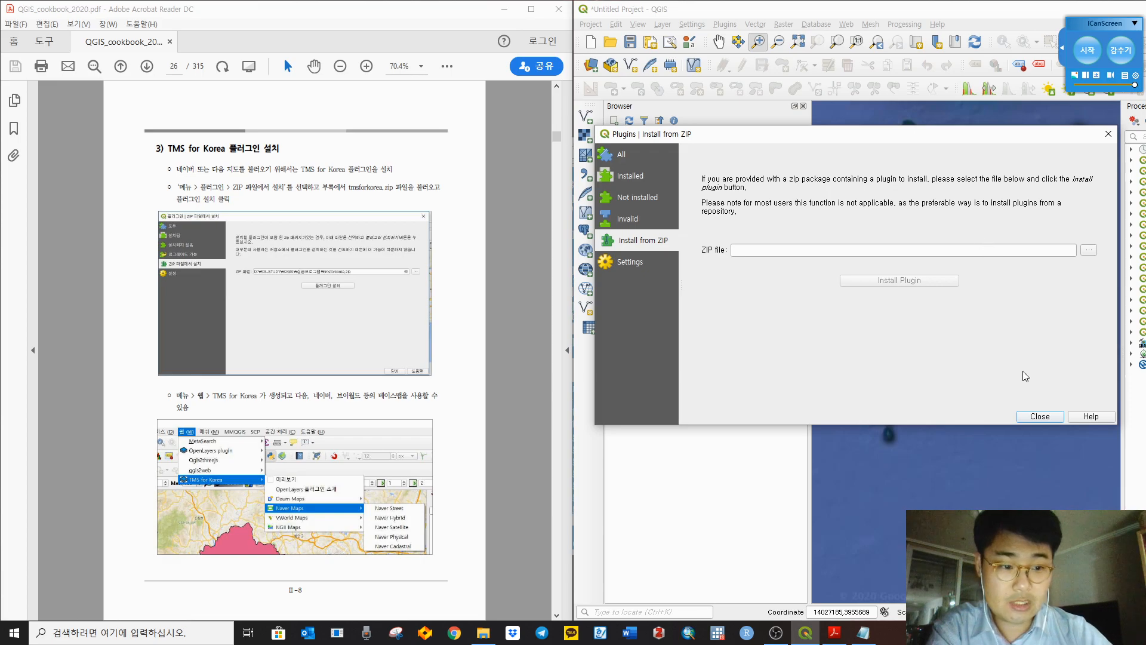
Step: Add Naver Street via Web > TMS for Korea > Naver Maps, then toggle Google Satellite off and on
{"action": "left_click", "coordinate": [1037, 416]}
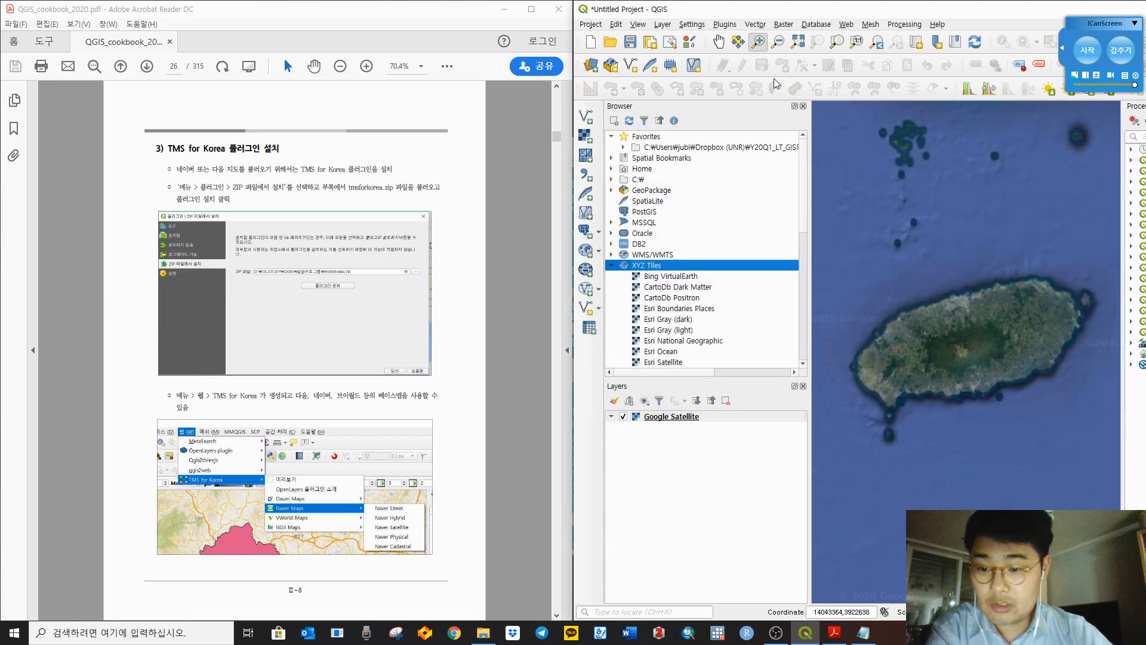
{"action": "left_click", "coordinate": [847, 24]}
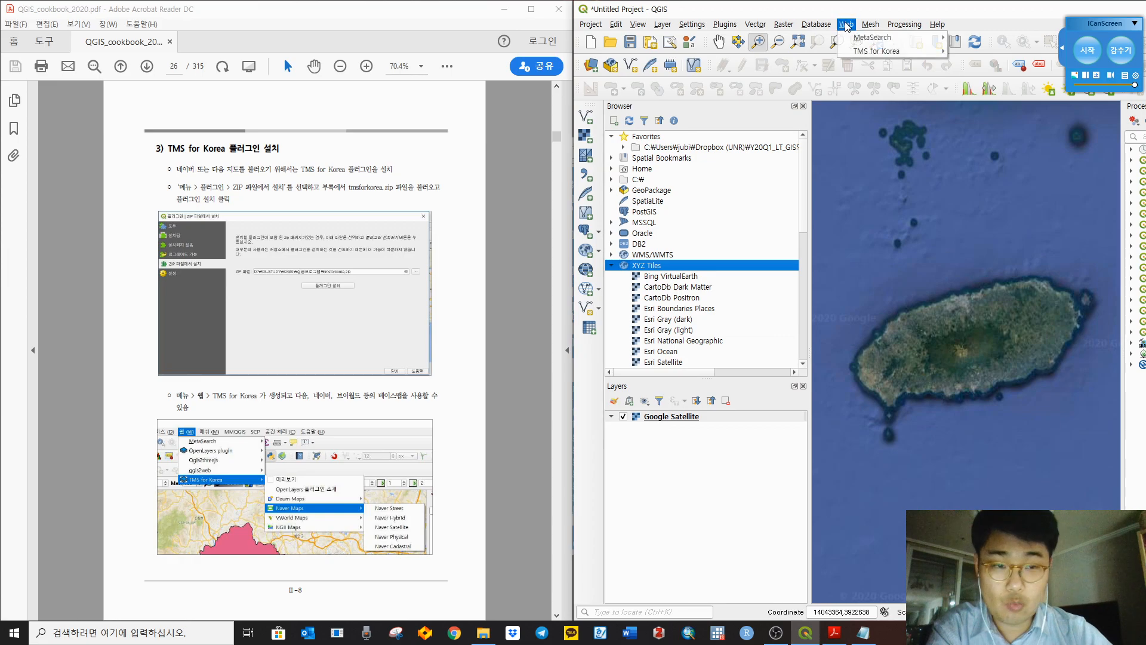
{"action": "mouse_move", "coordinate": [867, 54]}
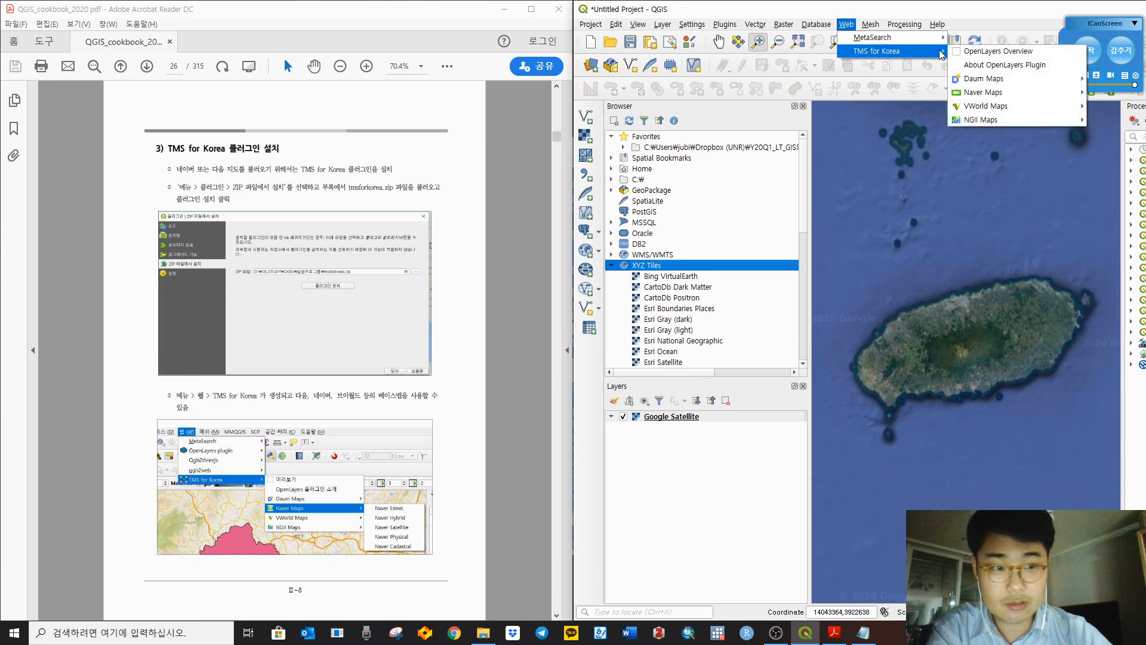
{"action": "mouse_move", "coordinate": [987, 96]}
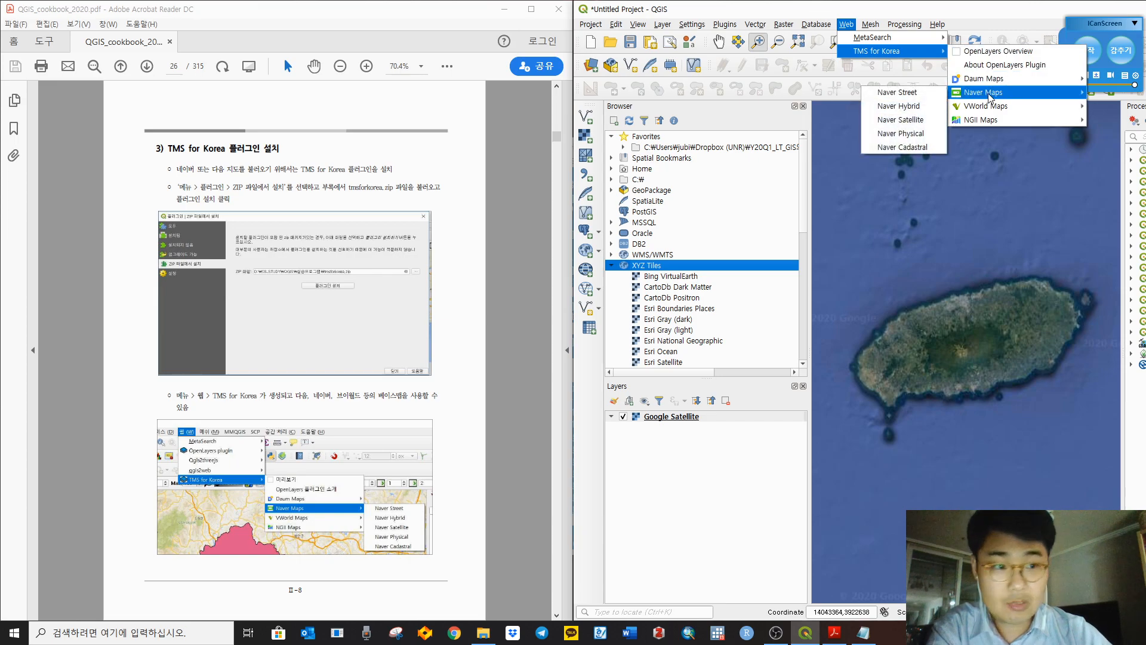
{"action": "left_click", "coordinate": [926, 91]}
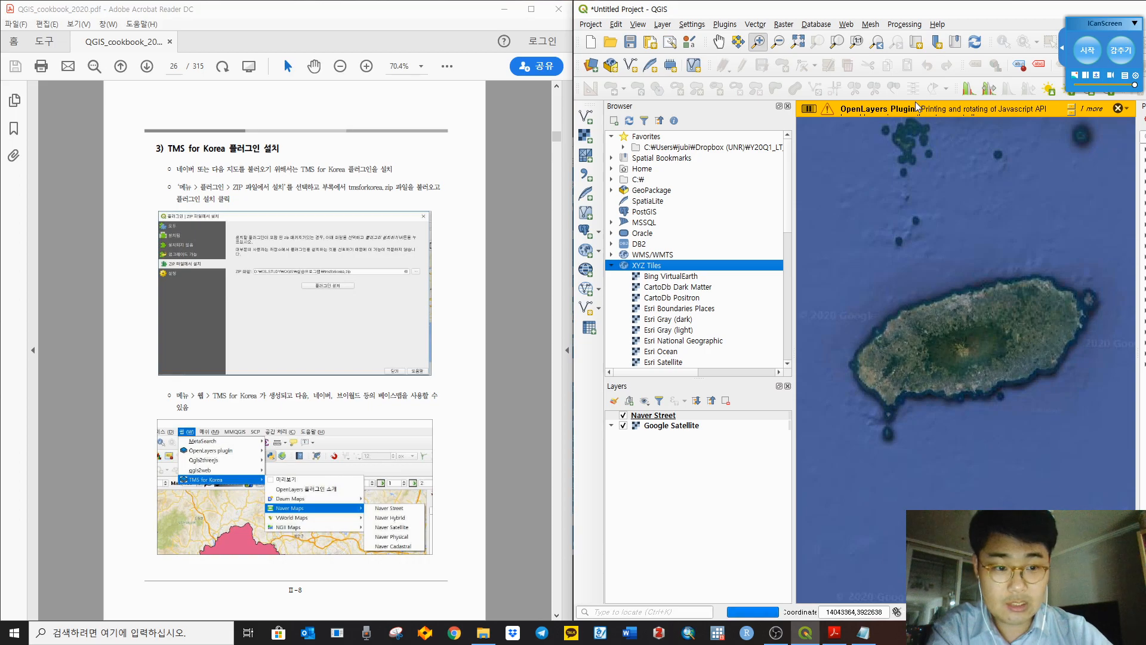
{"action": "left_click", "coordinate": [624, 427]}
{"action": "left_click", "coordinate": [623, 427]}
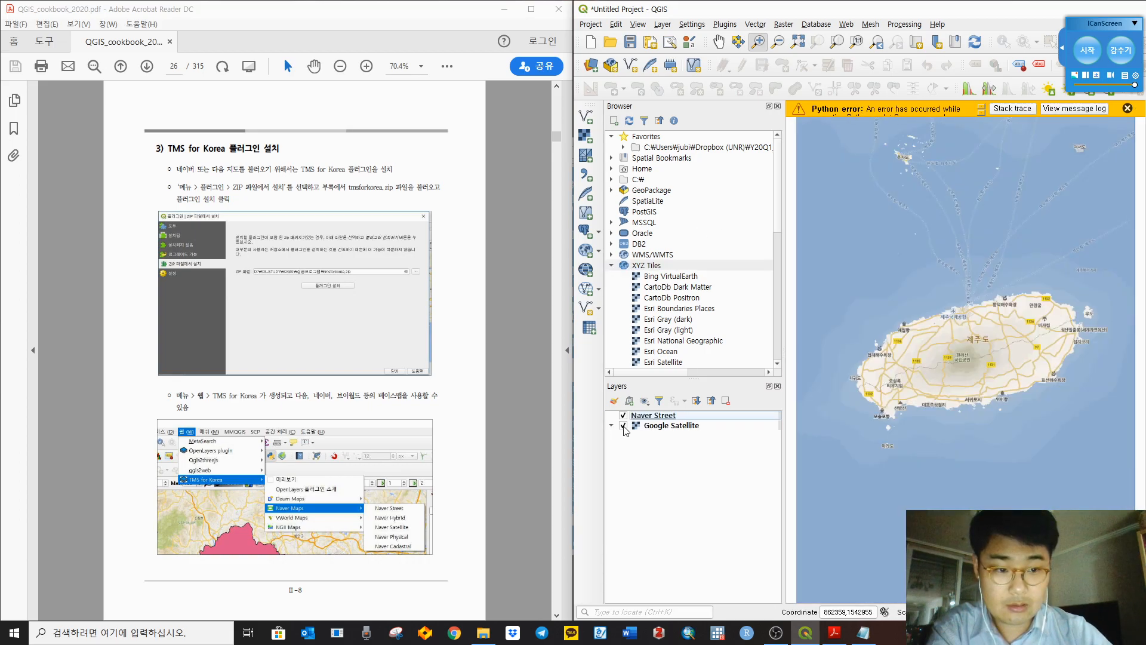
Step: Hide Google Satellite, view Jeju city streets close up on Naver, then hide Naver Street
{"action": "left_click", "coordinate": [623, 426]}
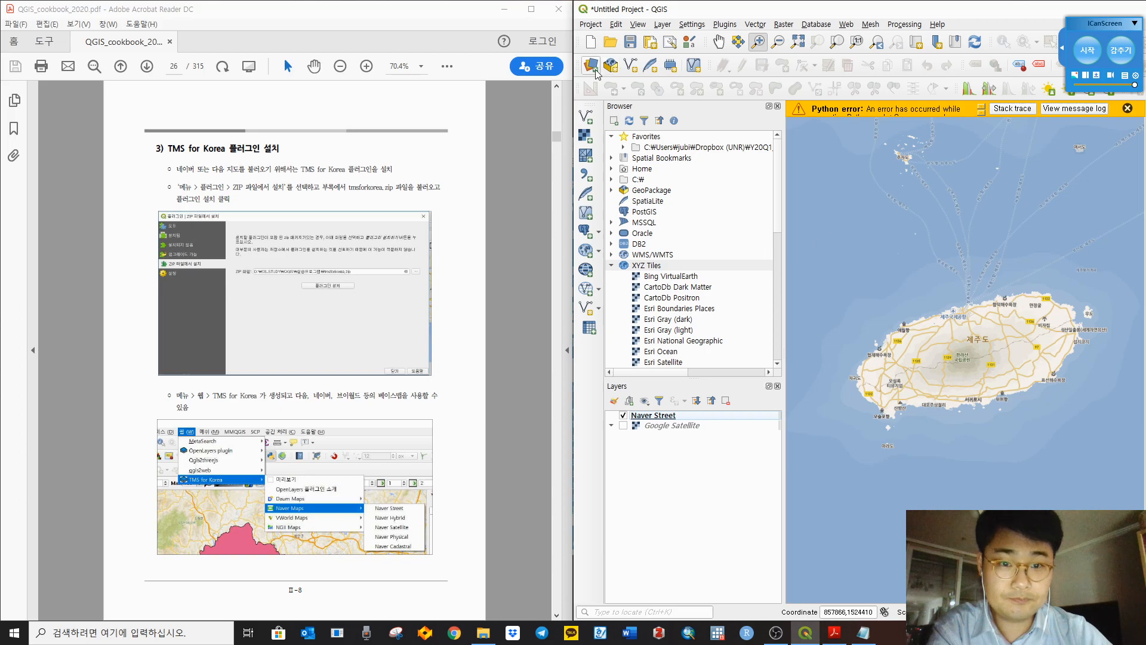
{"action": "scroll", "coordinate": [968, 335], "scroll_direction": "up", "scroll_amount": 3}
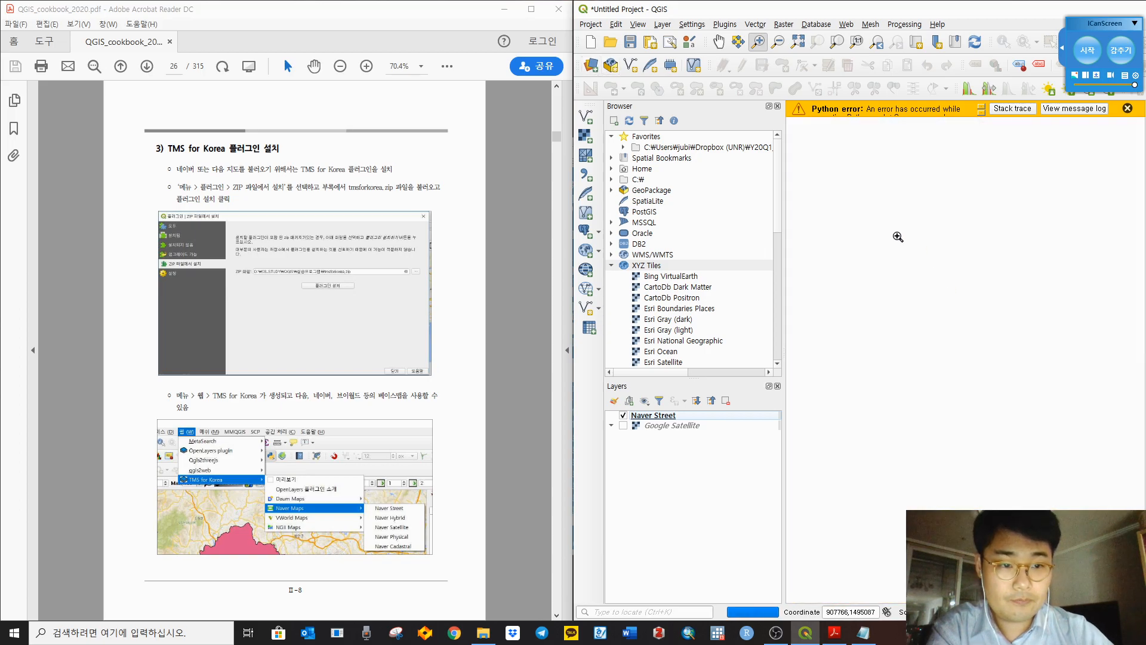
{"action": "left_click_drag", "start_coordinate": [871, 236], "coordinate": [948, 354]}
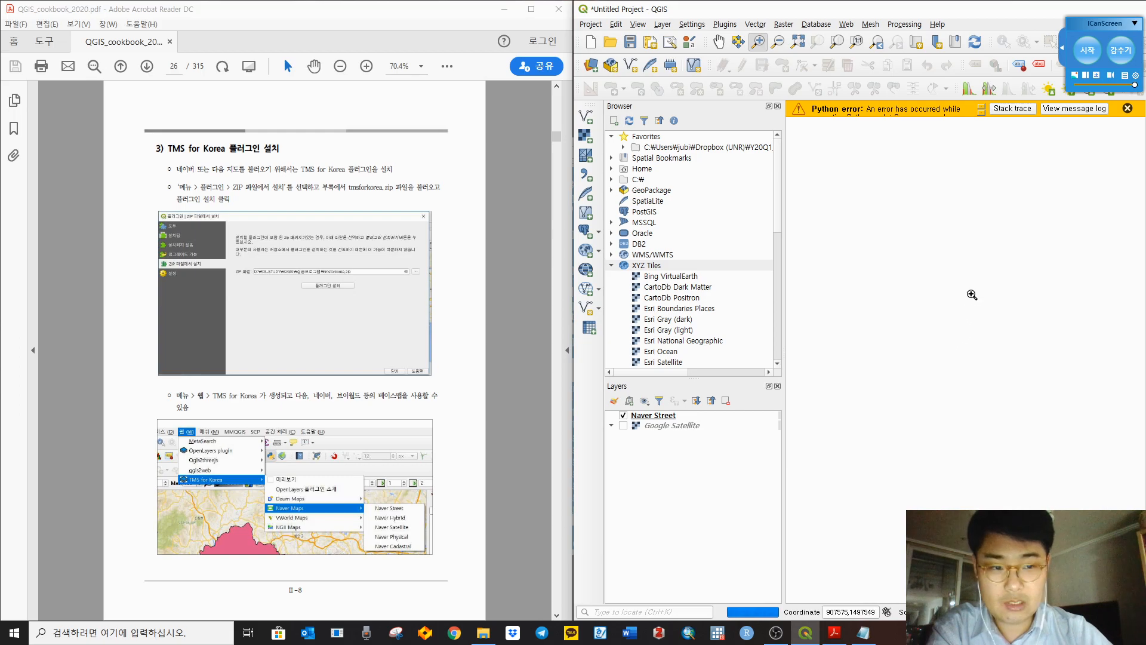
{"action": "scroll", "coordinate": [1050, 168], "scroll_direction": "up", "scroll_amount": 2}
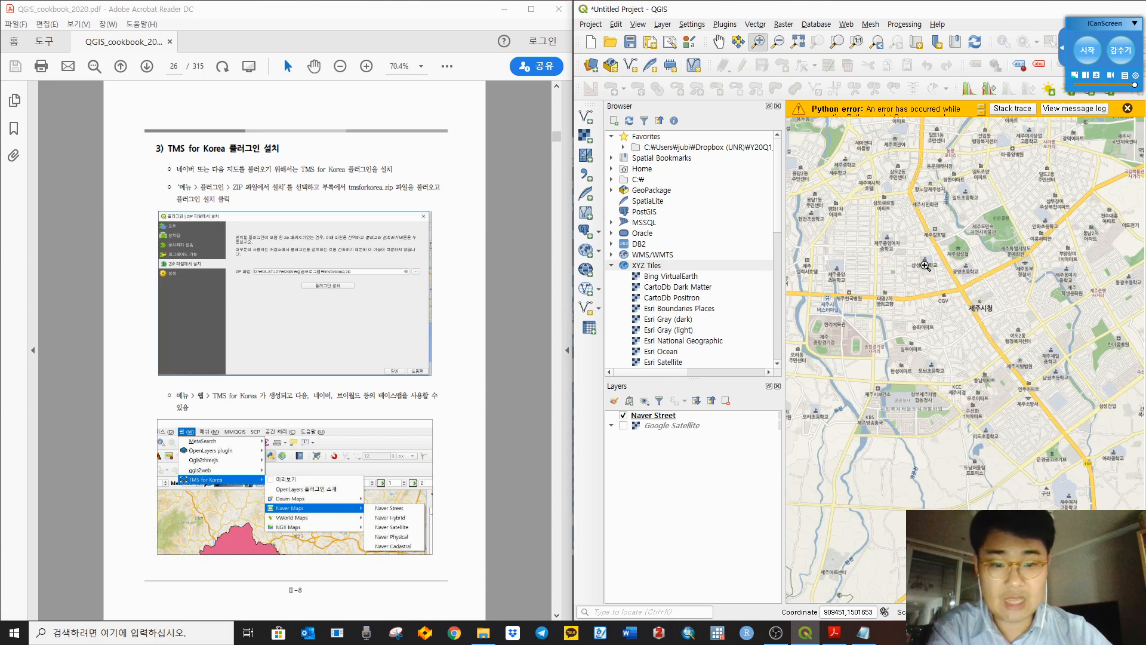
{"action": "scroll", "coordinate": [948, 301], "scroll_direction": "down", "scroll_amount": 3}
{"action": "left_click", "coordinate": [624, 416]}
Step: Turn Google Satellite back on and scroll the cookbook PDF from page 26 to page 29
{"action": "left_click", "coordinate": [623, 425]}
{"action": "left_click", "coordinate": [510, 436]}
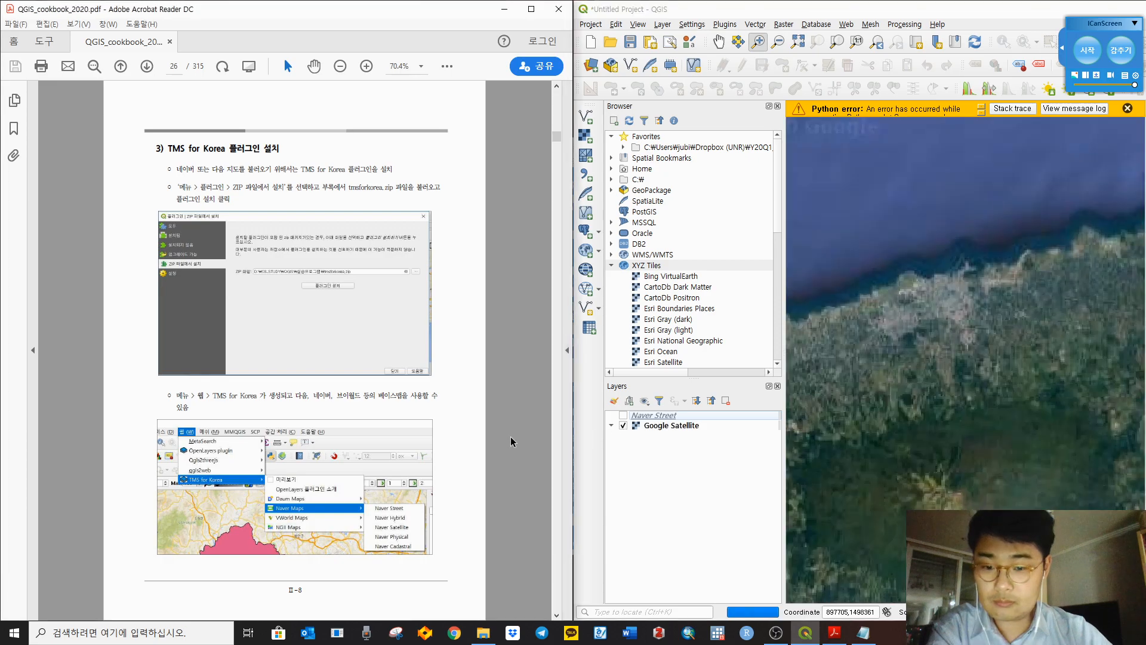
{"action": "scroll", "coordinate": [510, 436], "scroll_direction": "down", "scroll_amount": 1}
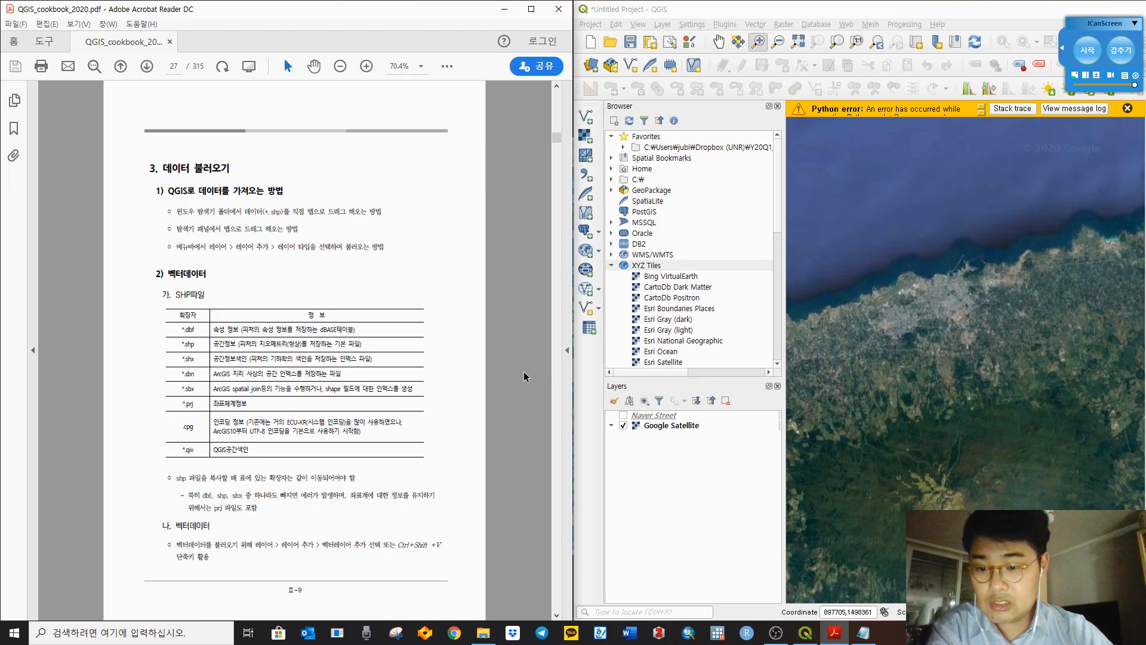
{"action": "scroll", "coordinate": [521, 364], "scroll_direction": "down", "scroll_amount": 1}
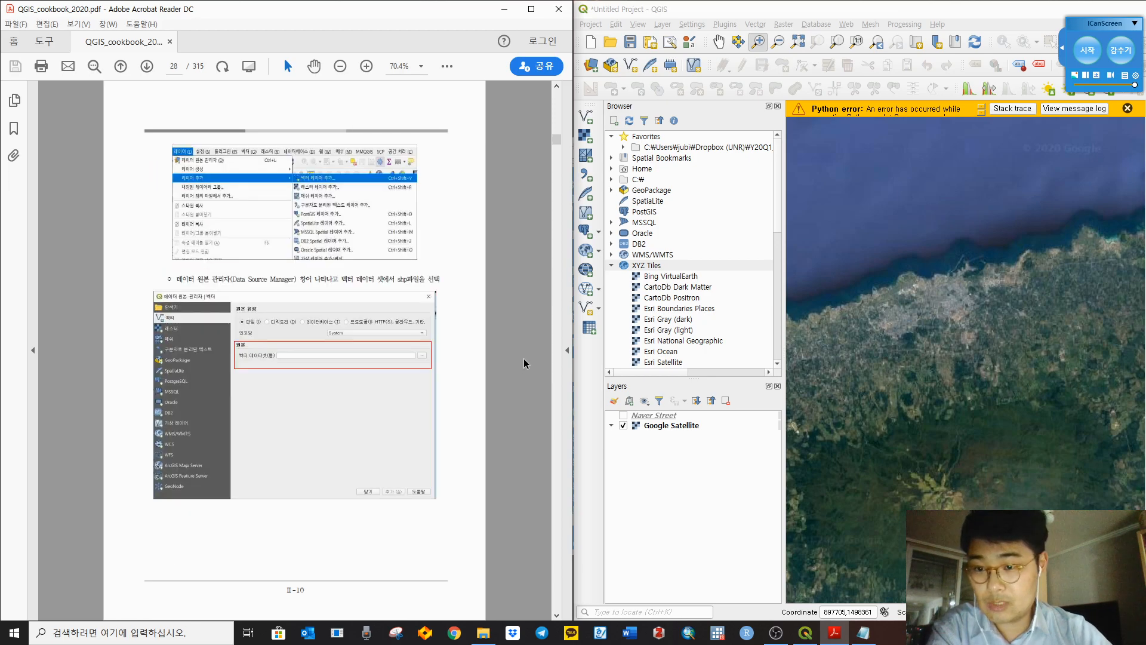
{"action": "scroll", "coordinate": [524, 363], "scroll_direction": "down", "scroll_amount": 1}
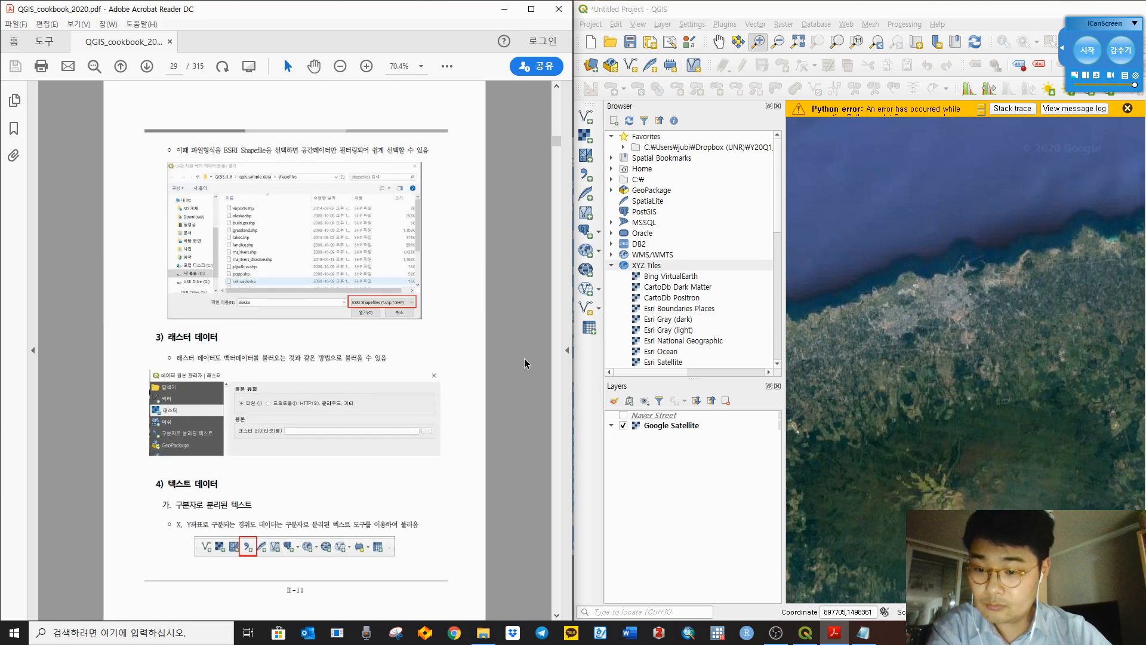
{"action": "scroll", "coordinate": [524, 357], "scroll_direction": "up", "scroll_amount": 1}
{"action": "scroll", "coordinate": [525, 356], "scroll_direction": "down", "scroll_amount": 1}
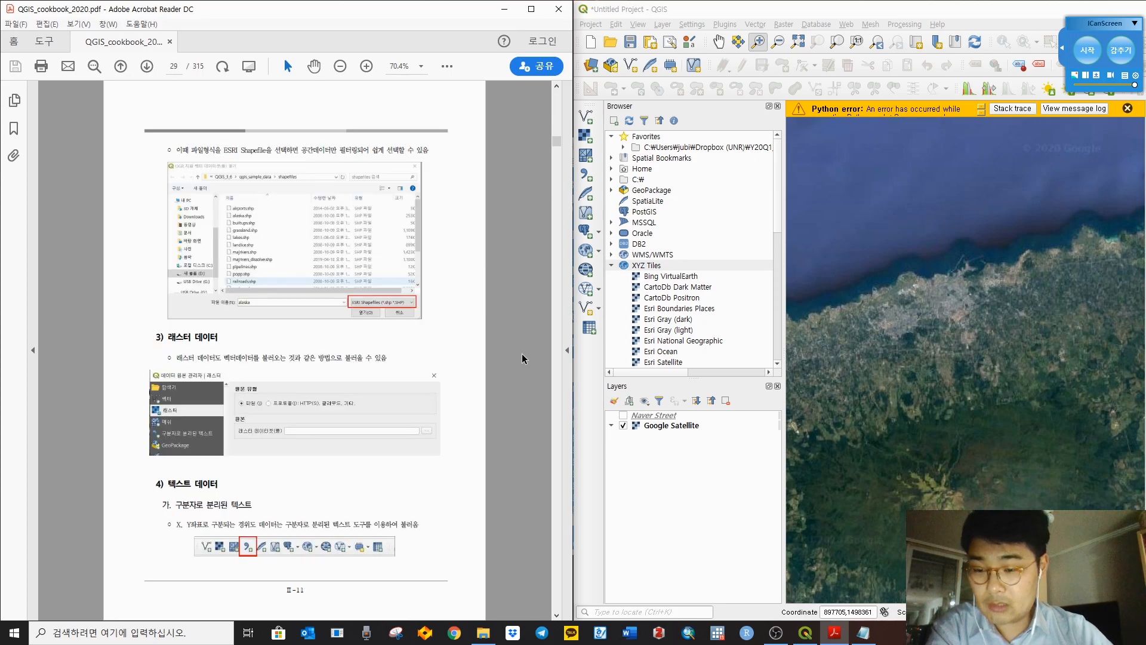
{"action": "scroll", "coordinate": [522, 357], "scroll_direction": "down", "scroll_amount": 1}
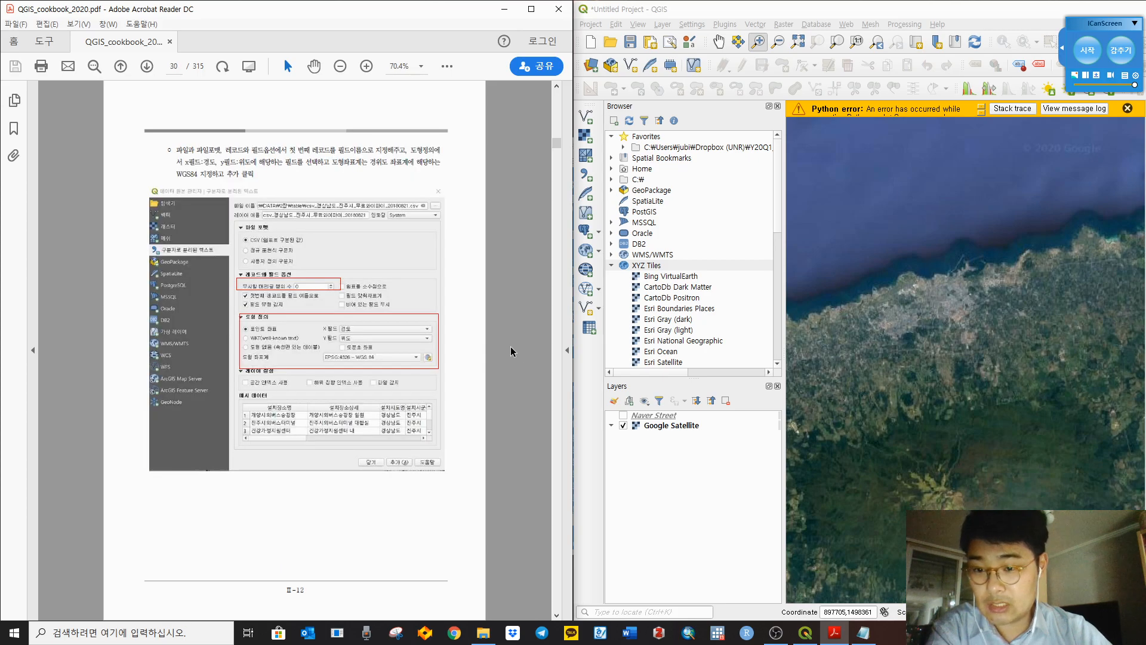
{"action": "scroll", "coordinate": [510, 343], "scroll_direction": "up", "scroll_amount": 2}
{"action": "scroll", "coordinate": [510, 339], "scroll_direction": "down", "scroll_amount": 2}
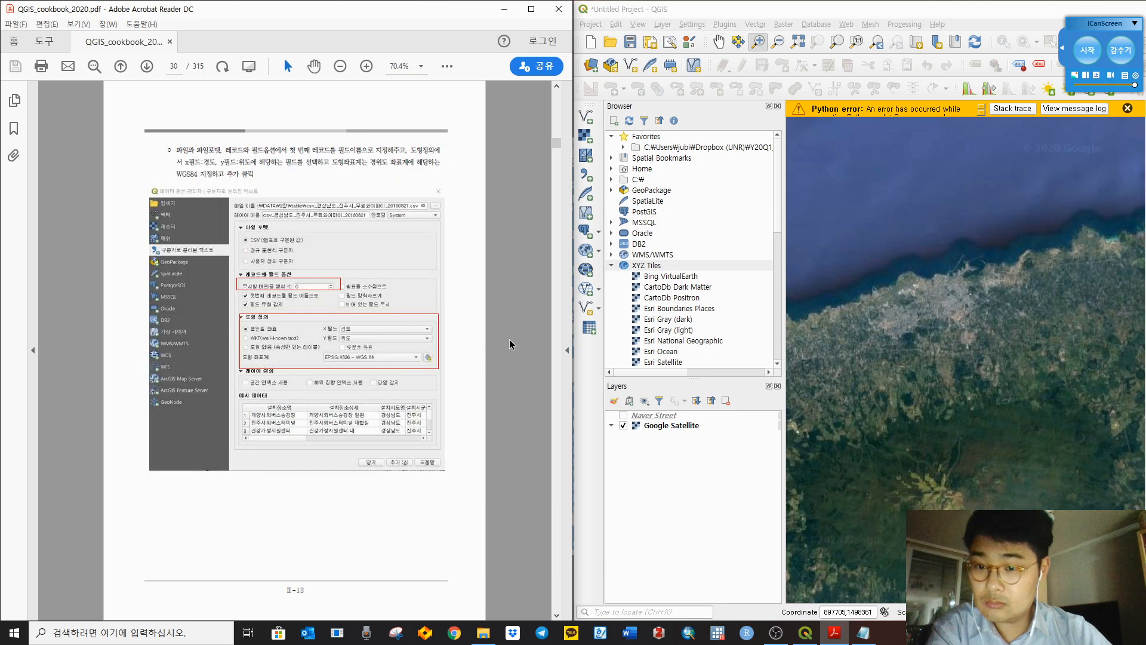
{"action": "scroll", "coordinate": [510, 339], "scroll_direction": "up", "scroll_amount": 1}
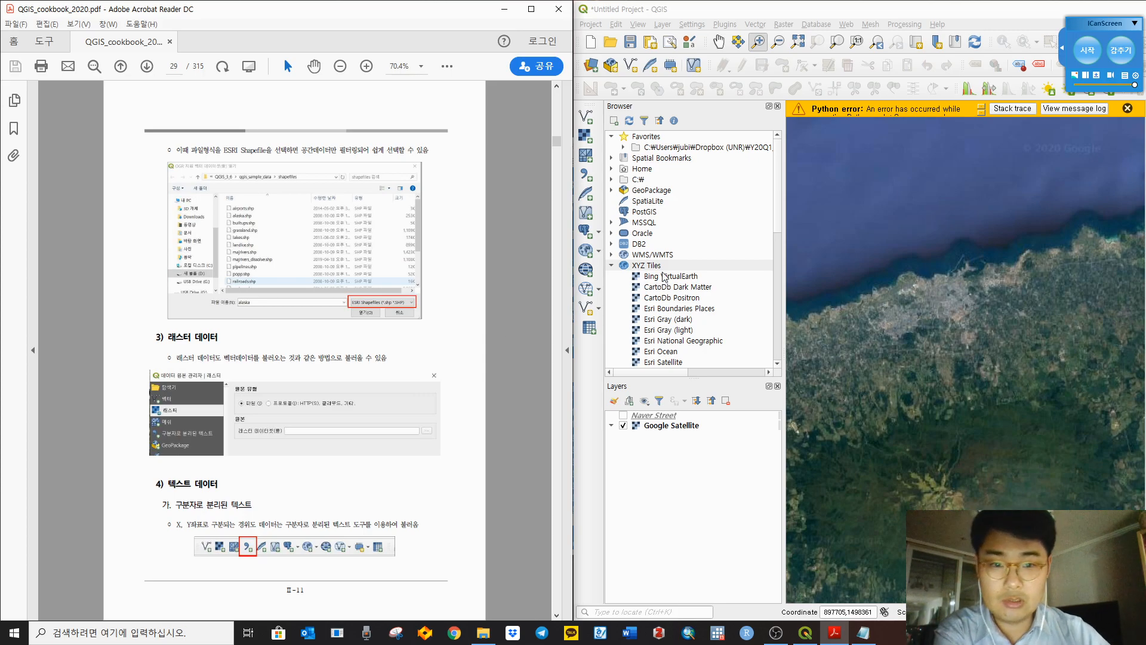
Step: Remove the Naver Street layer from the Layers panel and confirm
{"action": "right_click", "coordinate": [680, 415]}
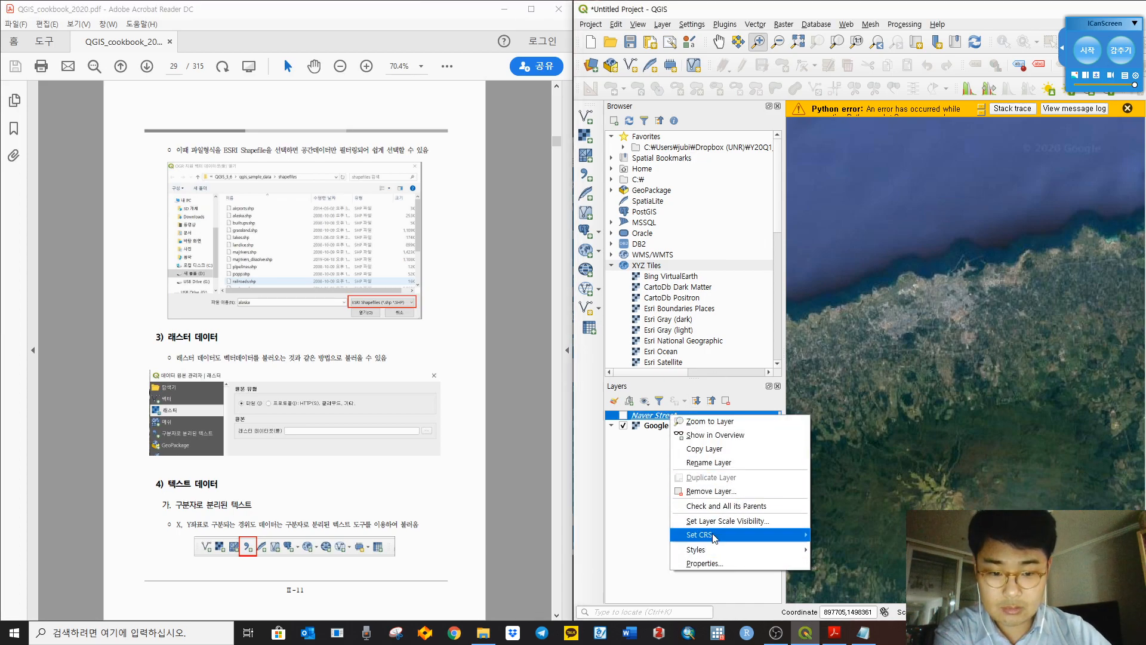
{"action": "left_click", "coordinate": [712, 492]}
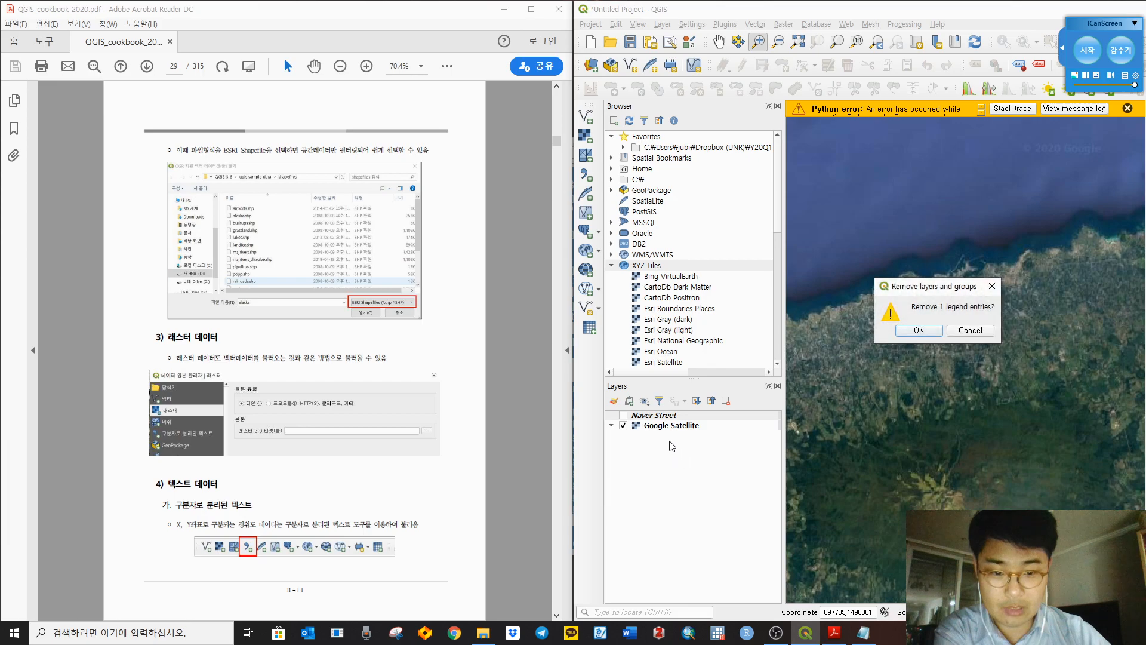
{"action": "left_click", "coordinate": [920, 332]}
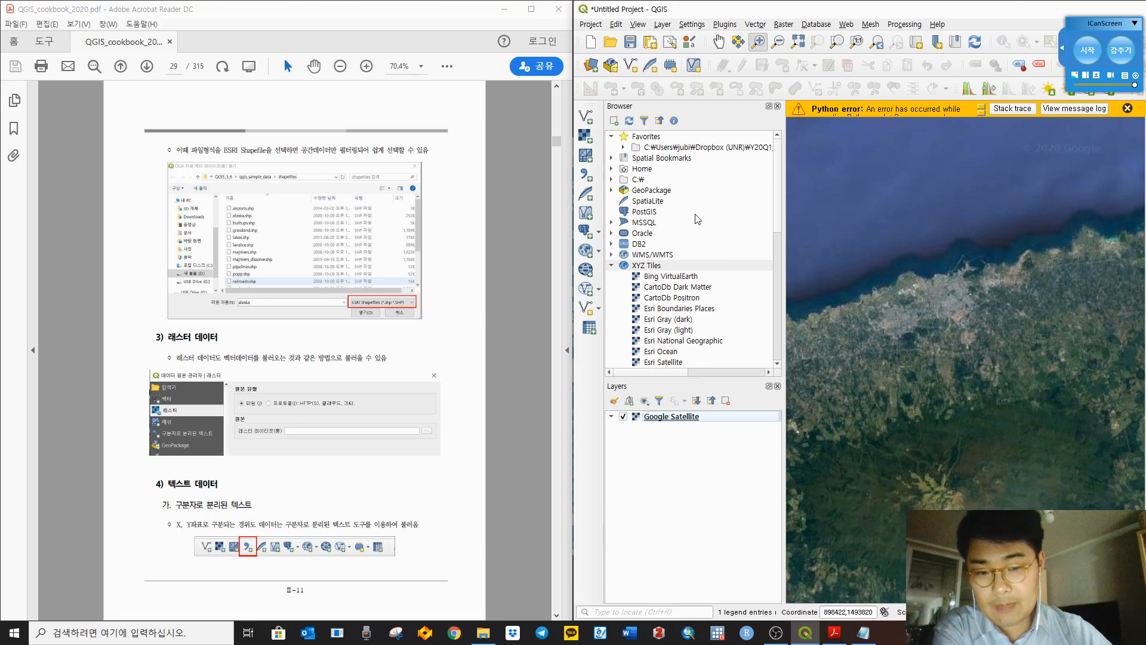
Step: Collapse XYZ Tiles and expand then collapse the Dropbox favourite in the Browser panel
{"action": "left_click", "coordinate": [613, 267]}
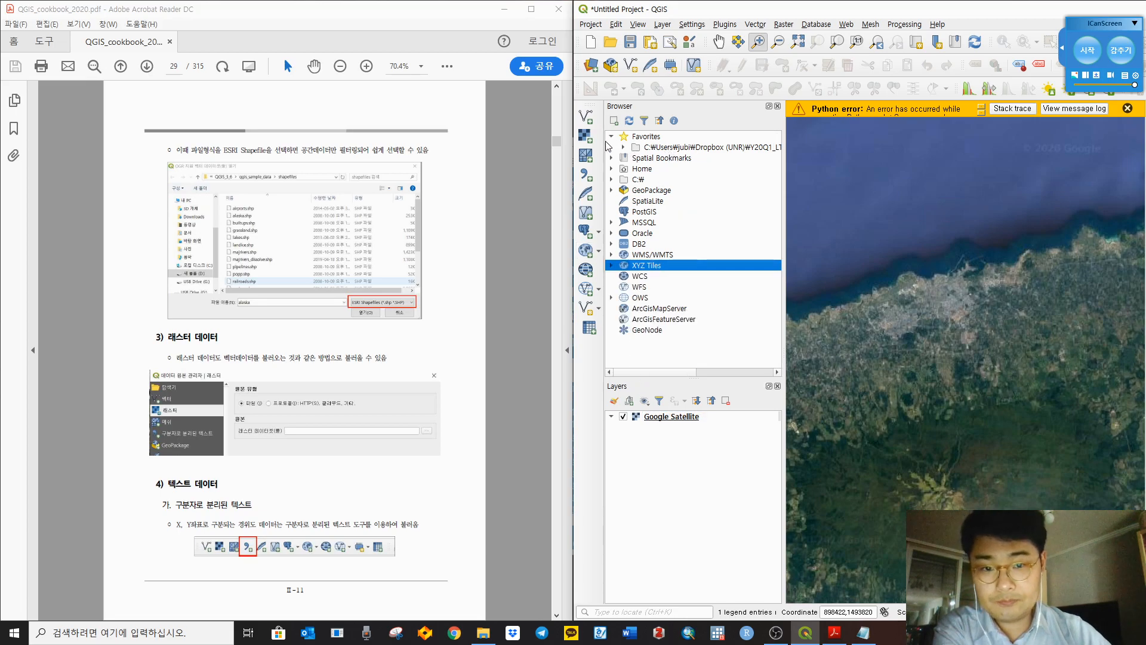
{"action": "left_click", "coordinate": [624, 148]}
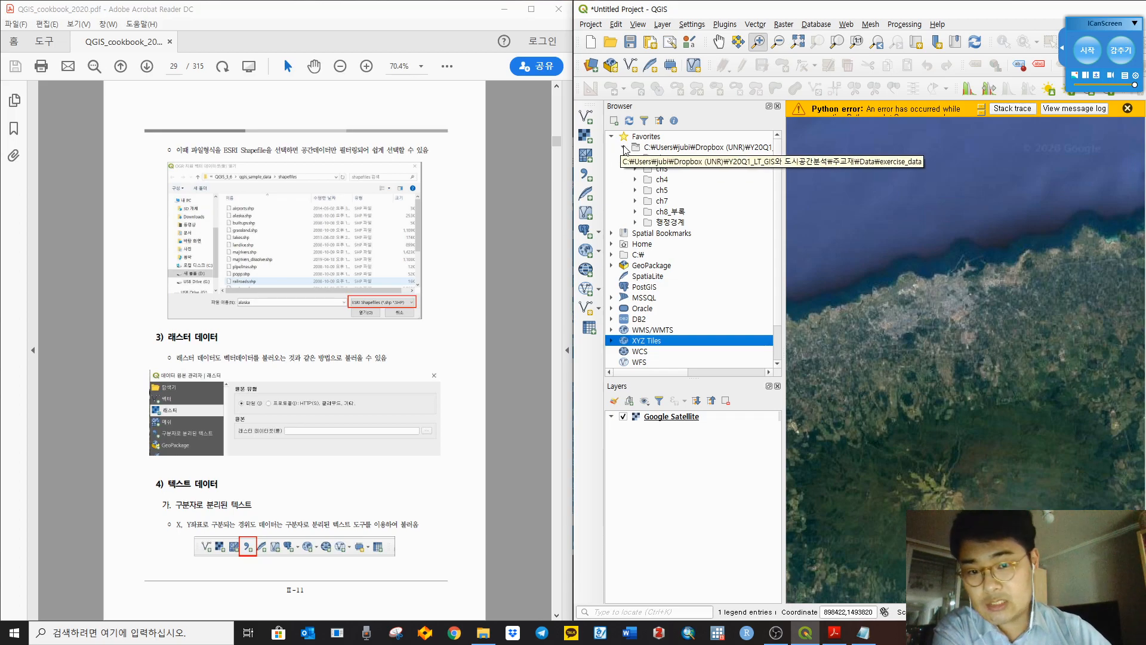
{"action": "left_click", "coordinate": [624, 147]}
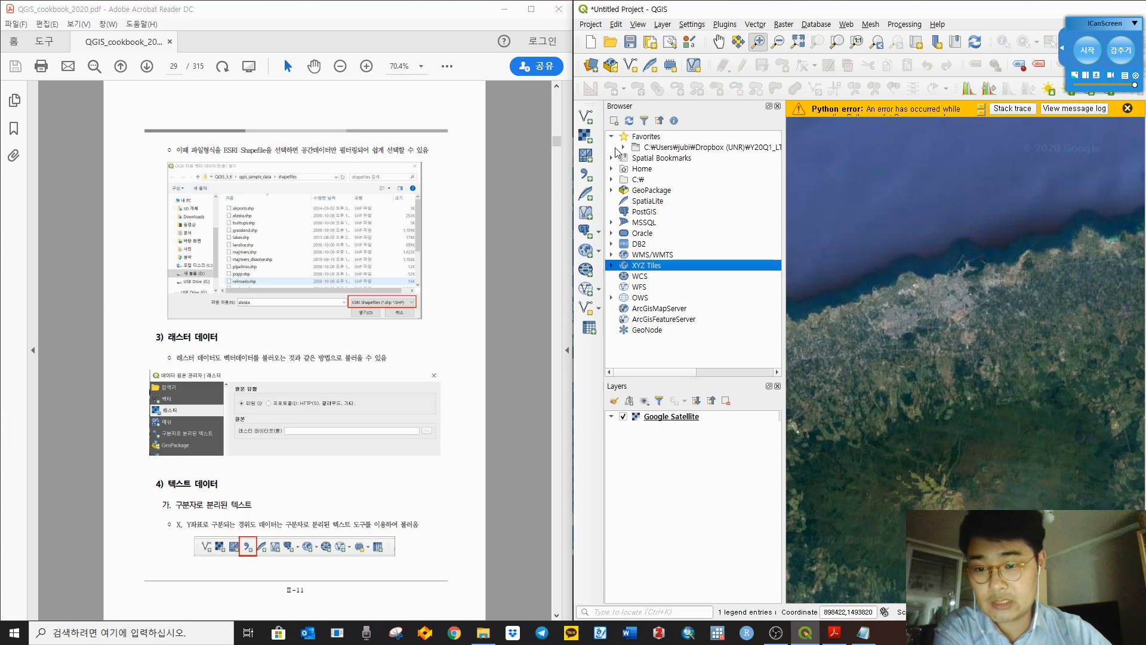
{"action": "mouse_move", "coordinate": [585, 108]}
{"action": "left_mouse_down"}
{"action": "mouse_move", "coordinate": [815, 168]}
{"action": "mouse_move", "coordinate": [767, 211]}
{"action": "mouse_move", "coordinate": [802, 184]}
{"action": "mouse_move", "coordinate": [848, 218]}
{"action": "mouse_move", "coordinate": [582, 125]}
{"action": "left_mouse_up"}
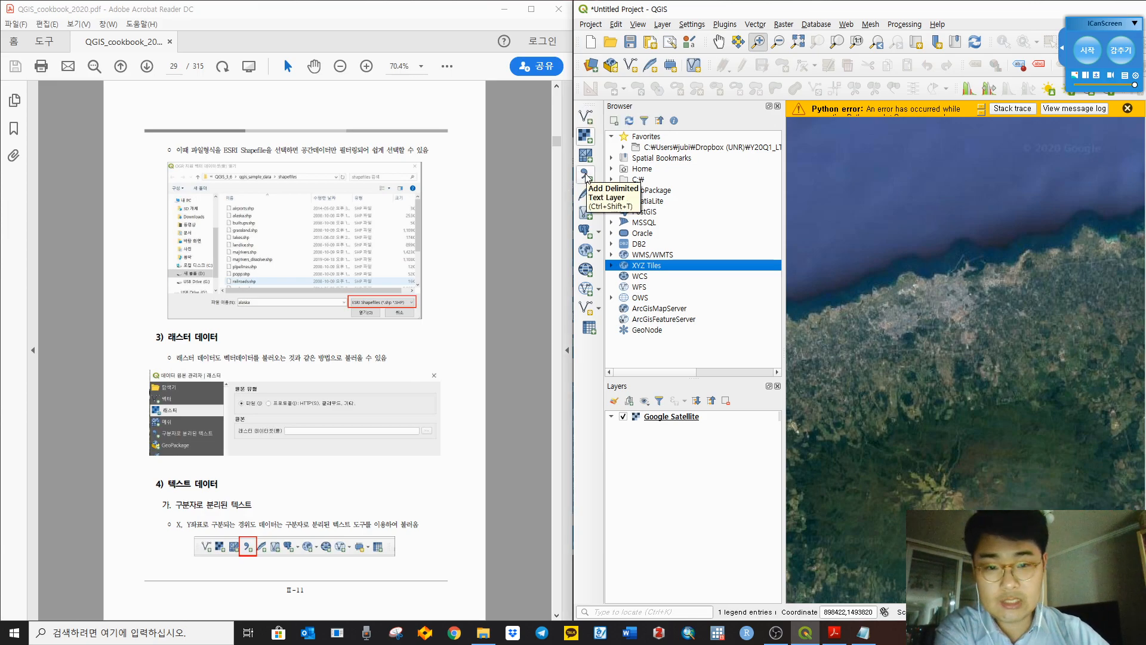
Step: Open the Delimited Text data source window and resize it beside the PDF
{"action": "left_click", "coordinate": [588, 177]}
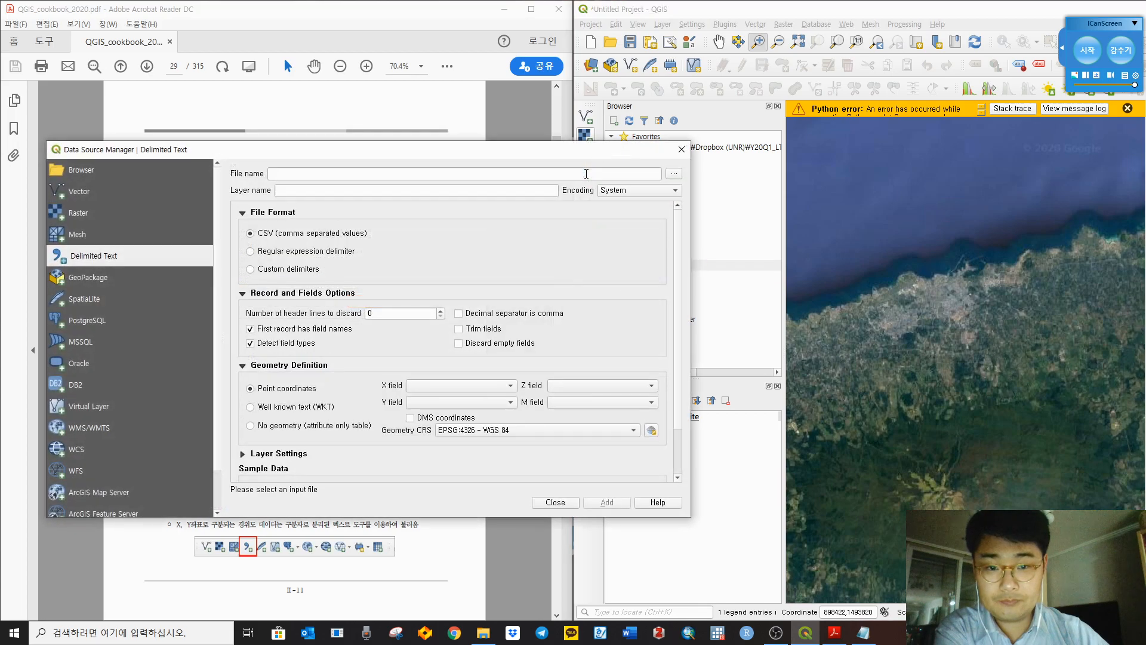
{"action": "left_click_drag", "start_coordinate": [511, 157], "coordinate": [940, 136]}
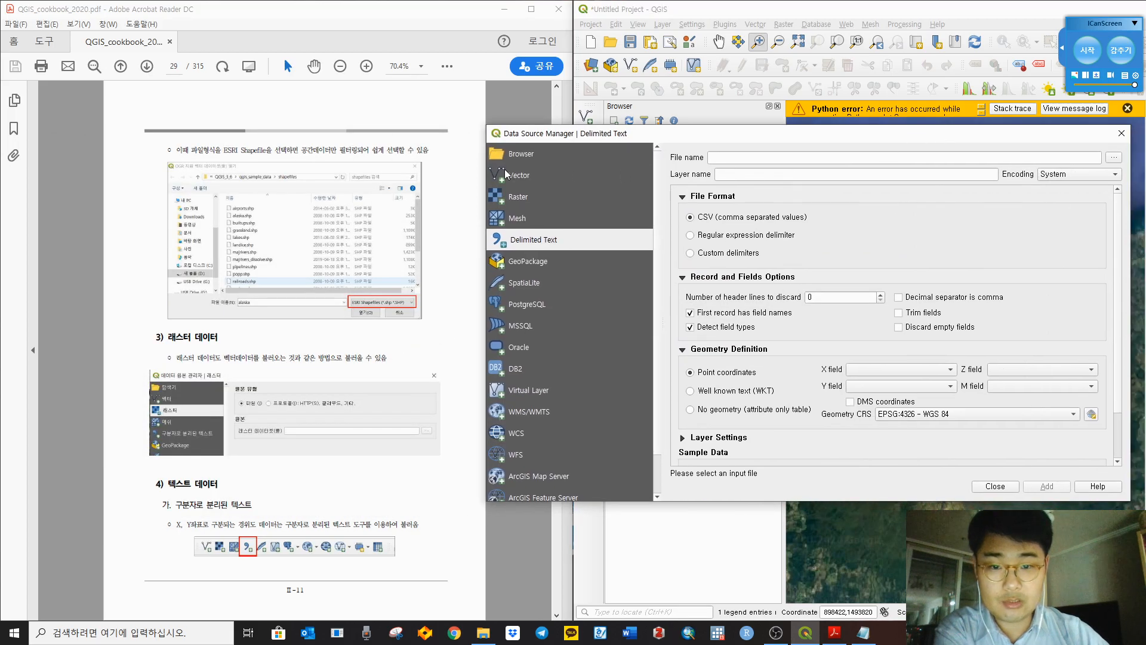
{"action": "left_click_drag", "start_coordinate": [485, 167], "coordinate": [588, 164]}
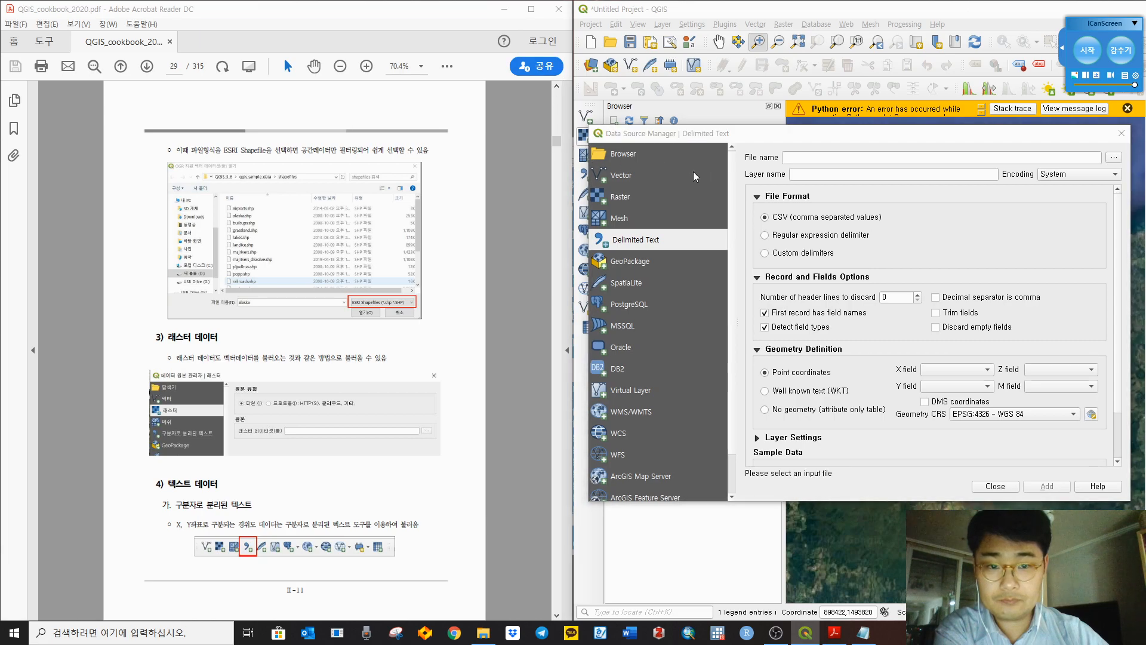
{"action": "scroll", "coordinate": [317, 516], "scroll_direction": "down", "scroll_amount": 2}
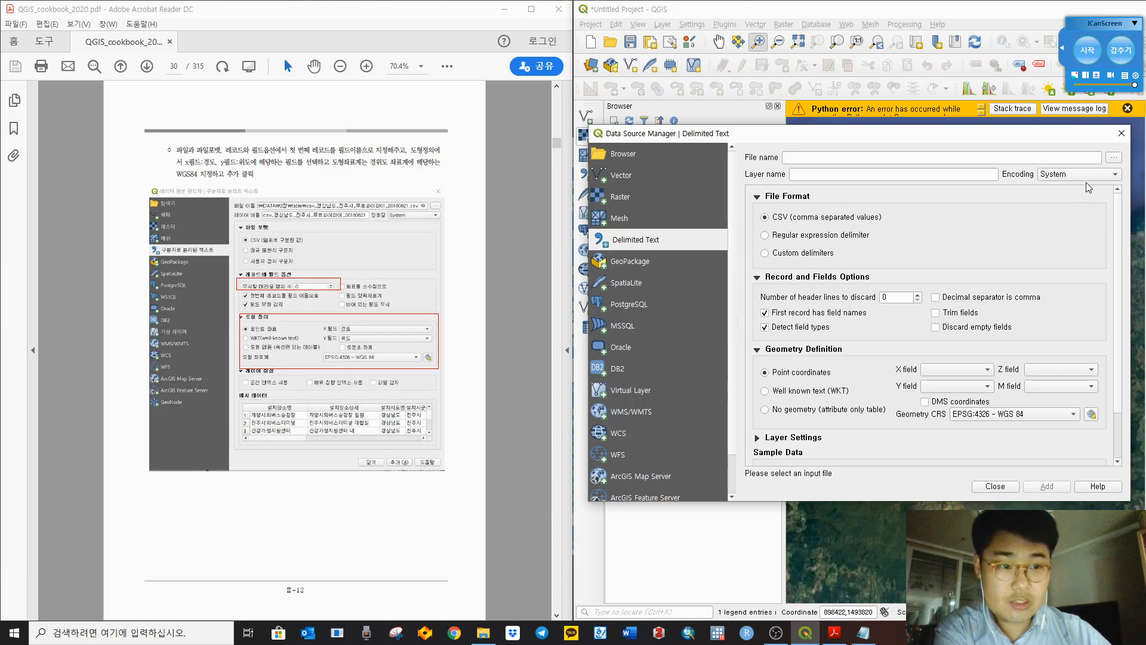
Step: Browse Data > exercise_data > ch2 > table and choose csv_경상남도_진주시_무료와이파이_20180821.csv
{"action": "left_click", "coordinate": [1114, 158]}
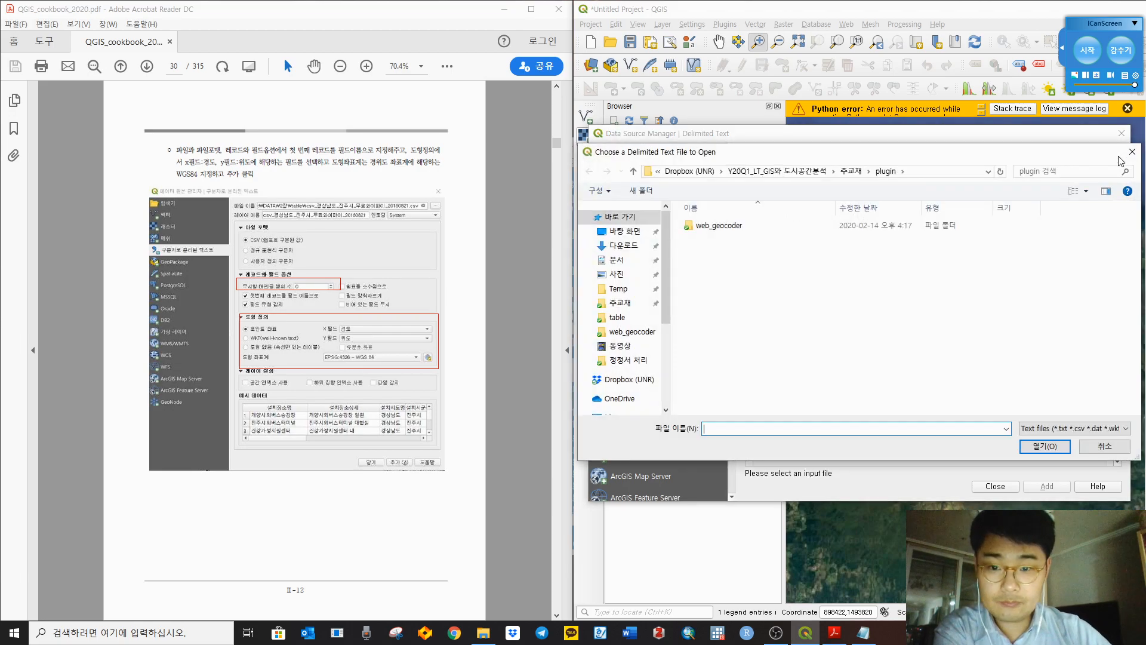
{"action": "left_click", "coordinate": [853, 172]}
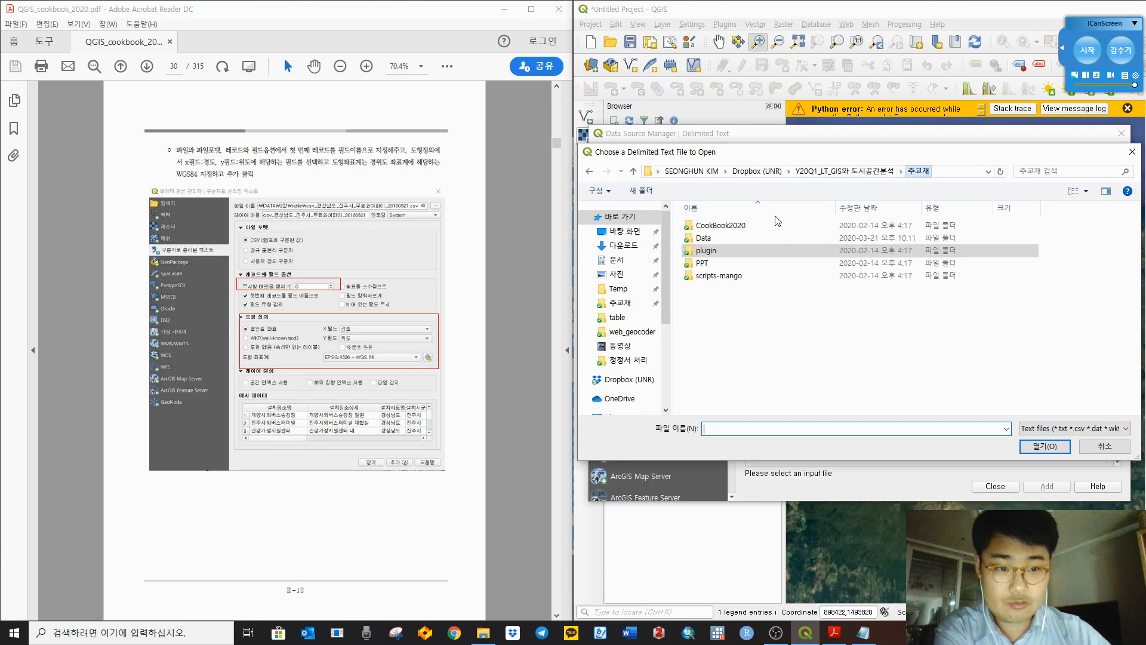
{"action": "double_click", "coordinate": [721, 238]}
{"action": "double_click", "coordinate": [727, 227]}
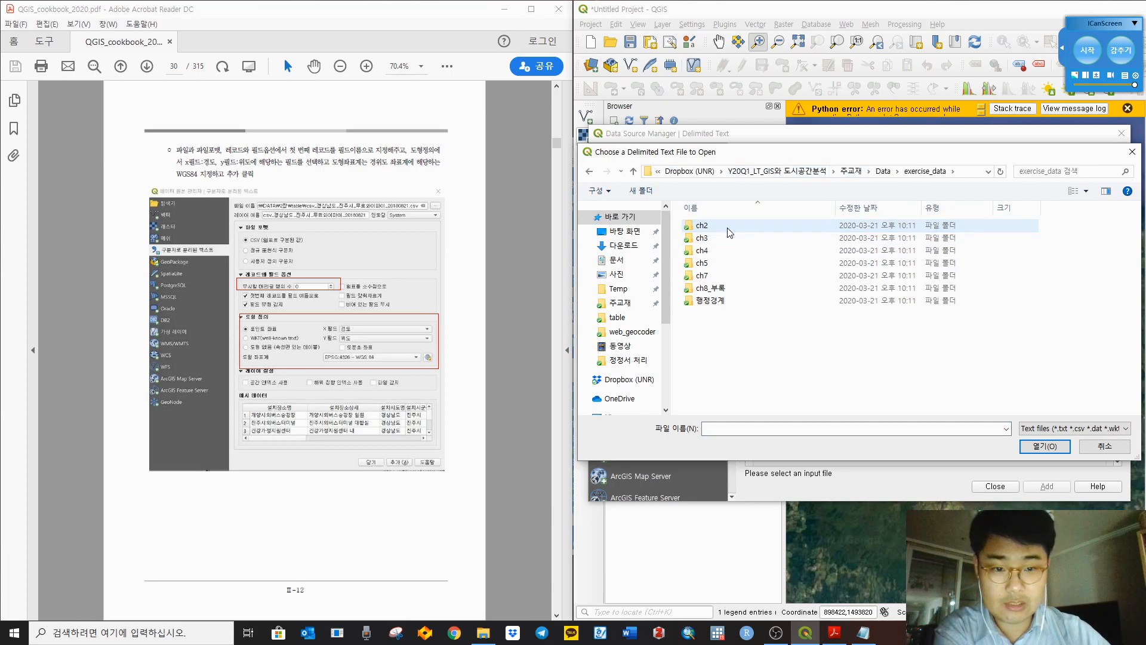
{"action": "double_click", "coordinate": [728, 231]}
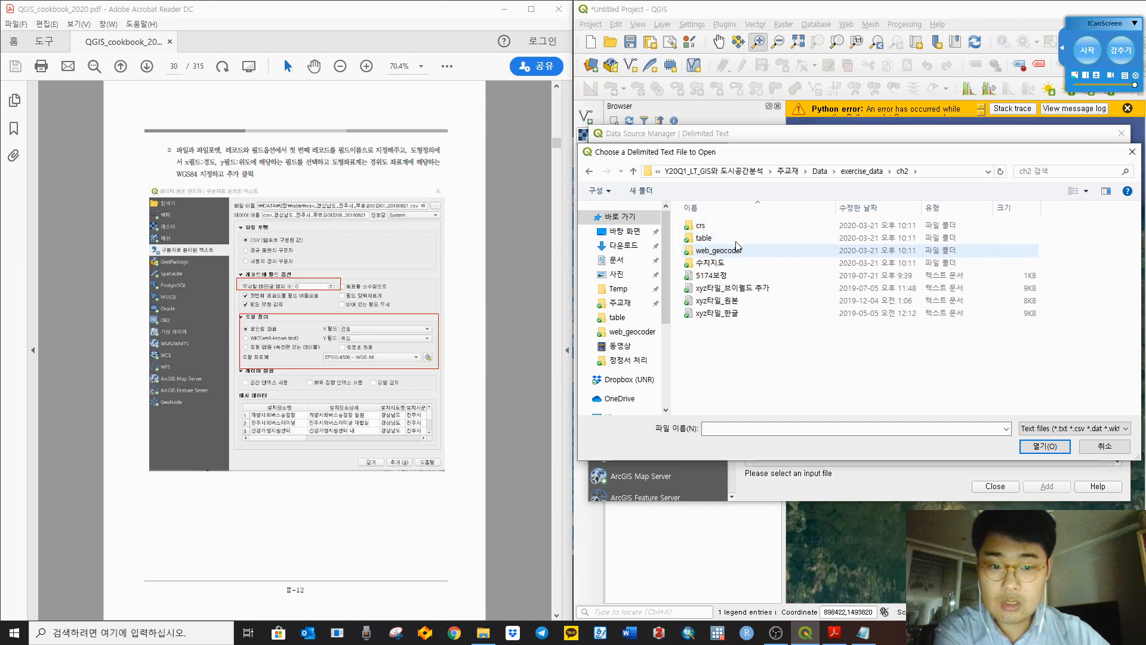
{"action": "double_click", "coordinate": [739, 238]}
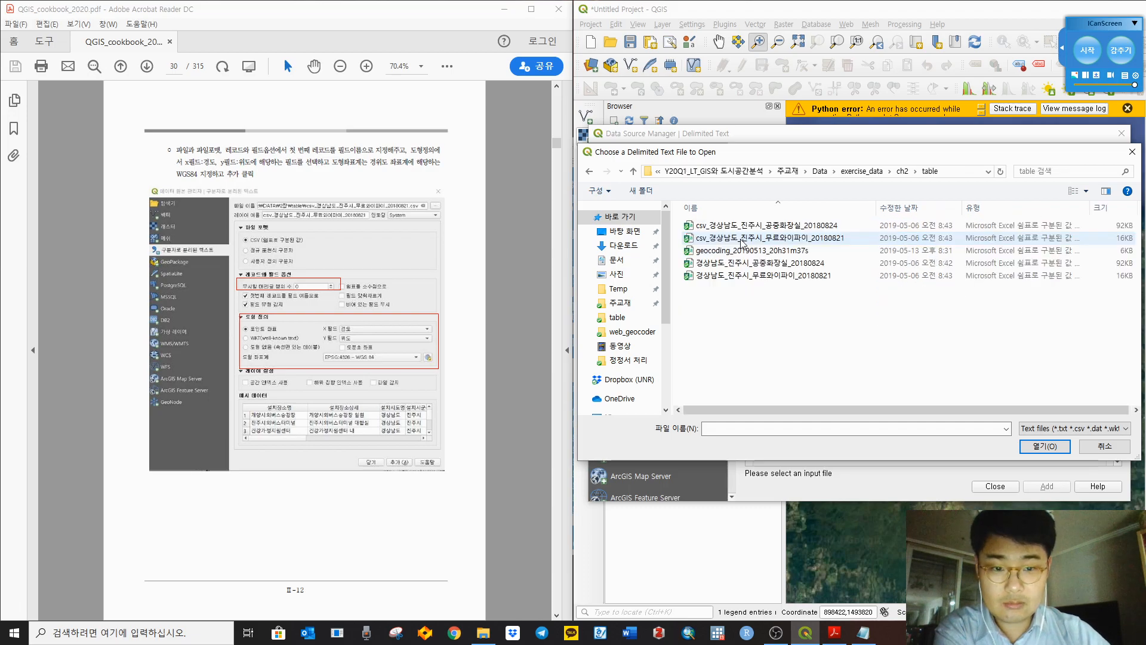
{"action": "left_click", "coordinate": [842, 237]}
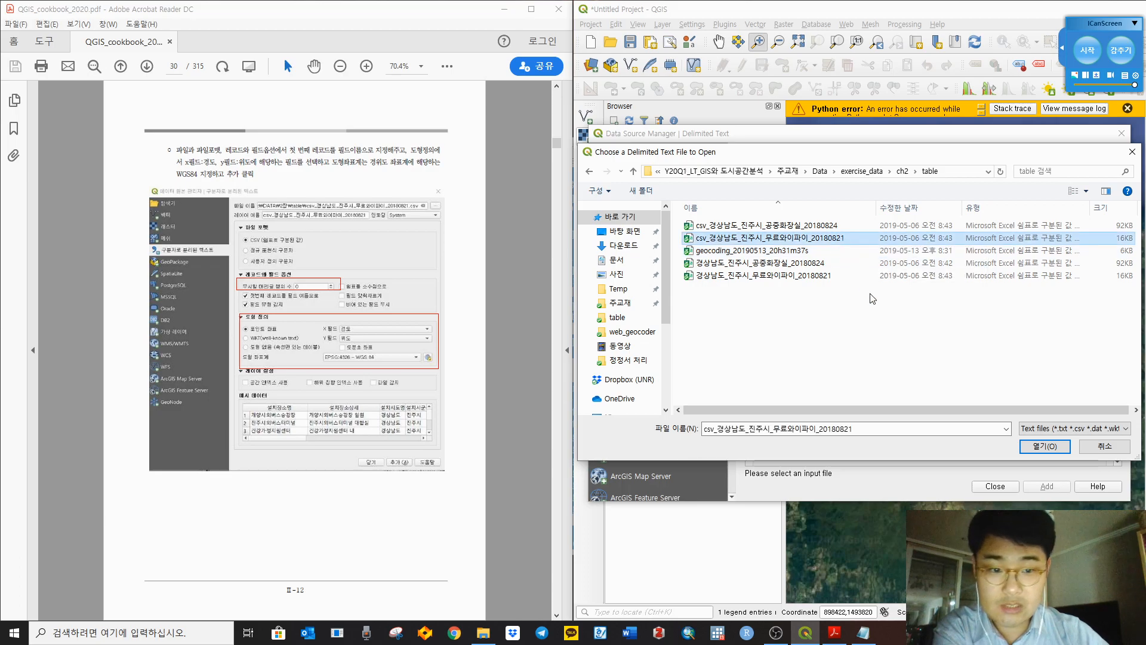
{"action": "left_click", "coordinate": [1036, 447]}
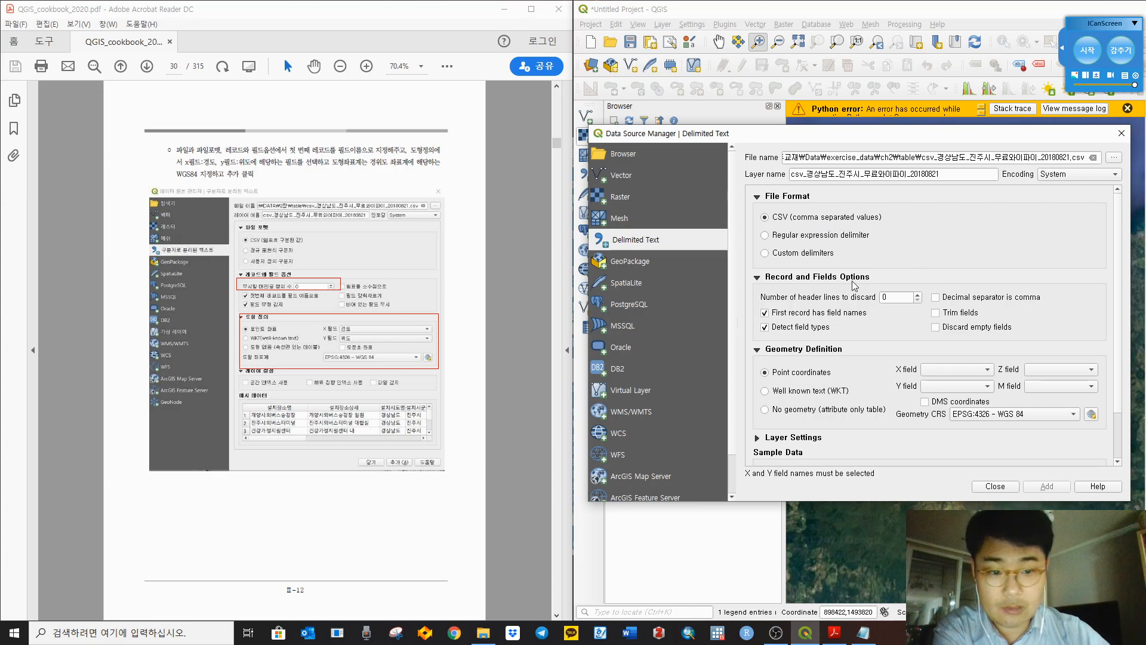
Step: Adjust the header lines to discard and set X field to 경도, Y field to 위도
{"action": "left_click", "coordinate": [902, 298]}
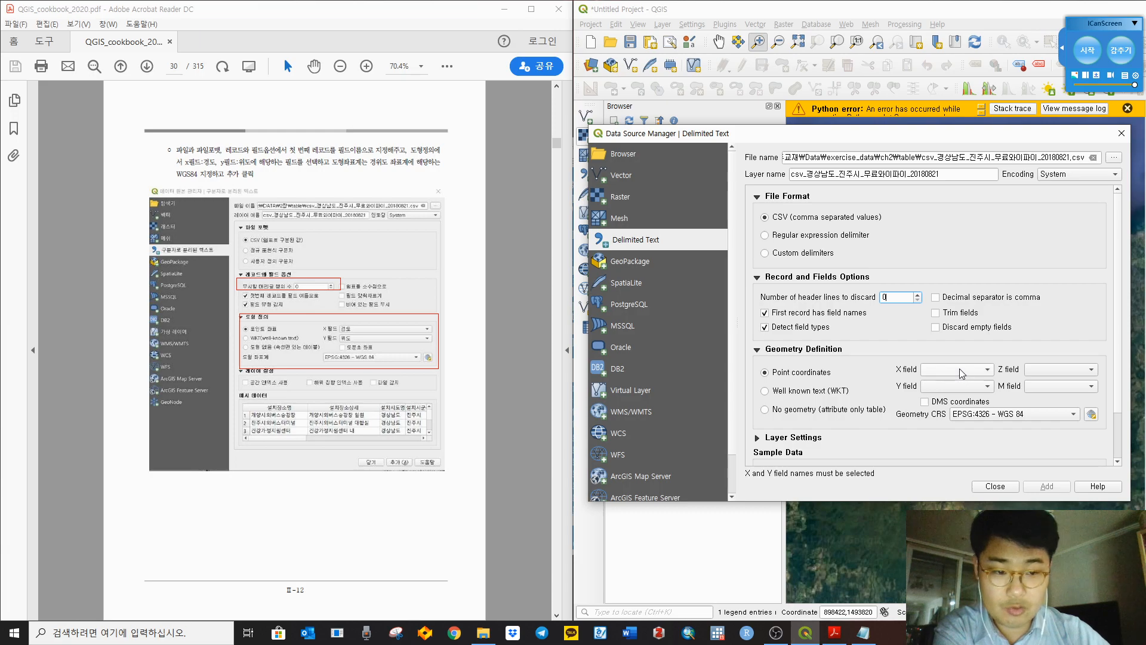
{"action": "left_click", "coordinate": [959, 369]}
{"action": "left_click", "coordinate": [950, 525]}
{"action": "left_click", "coordinate": [946, 387]}
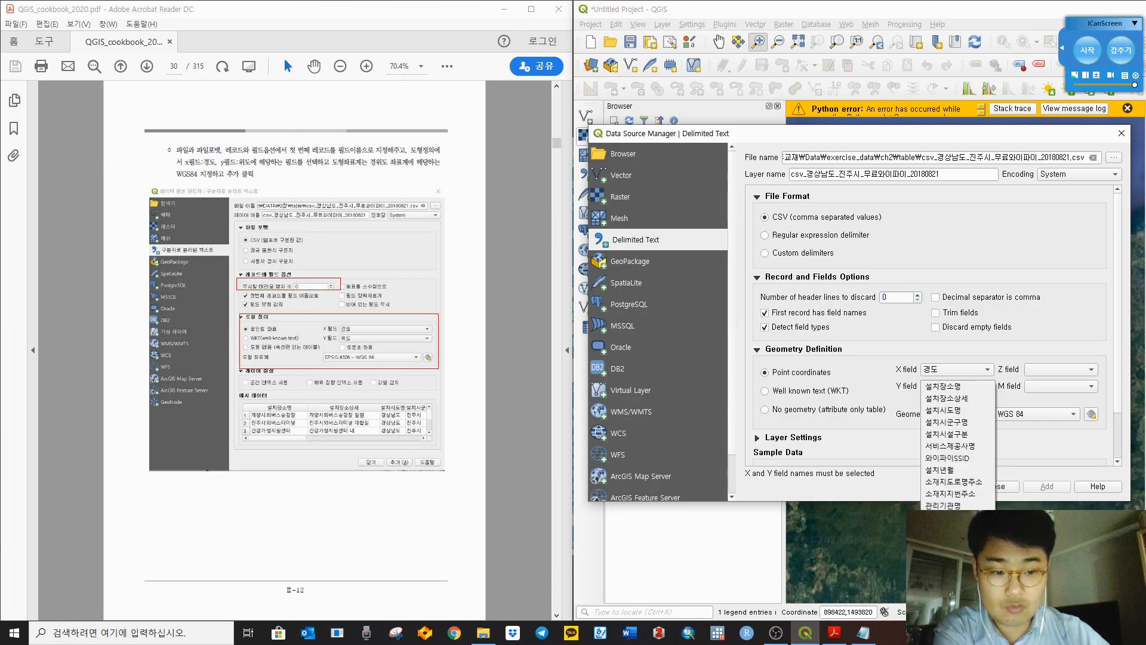
{"action": "left_click", "coordinate": [948, 530]}
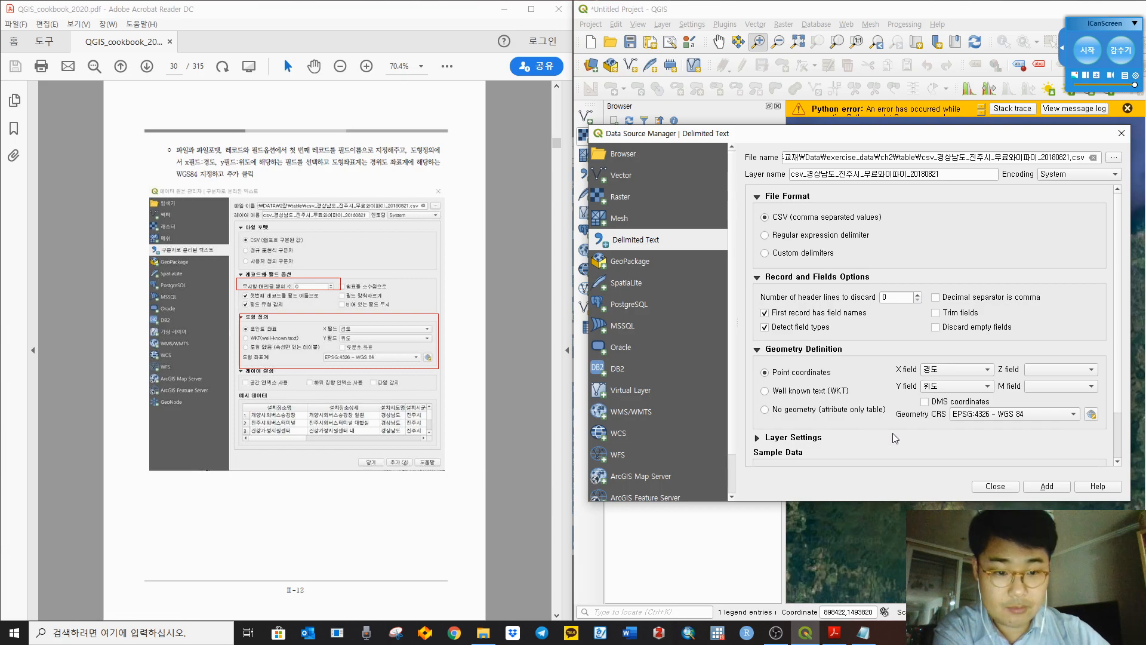
Step: Expand the layer settings and look over the sample data
{"action": "left_click", "coordinate": [758, 439]}
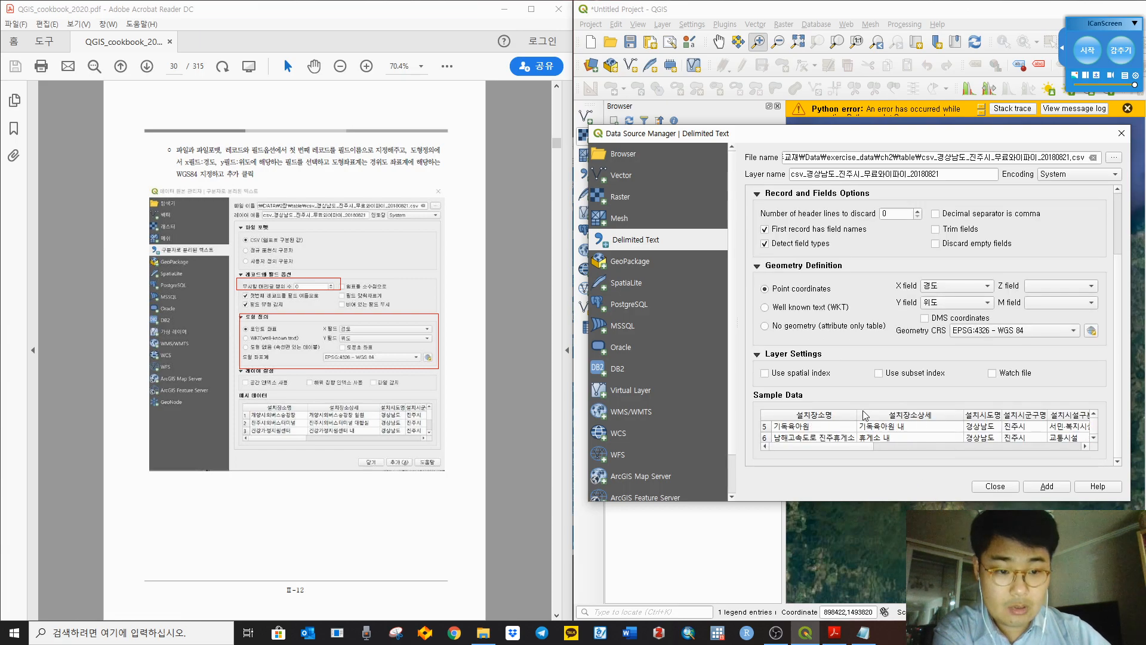
{"action": "scroll", "coordinate": [1047, 434], "scroll_direction": "down", "scroll_amount": 1}
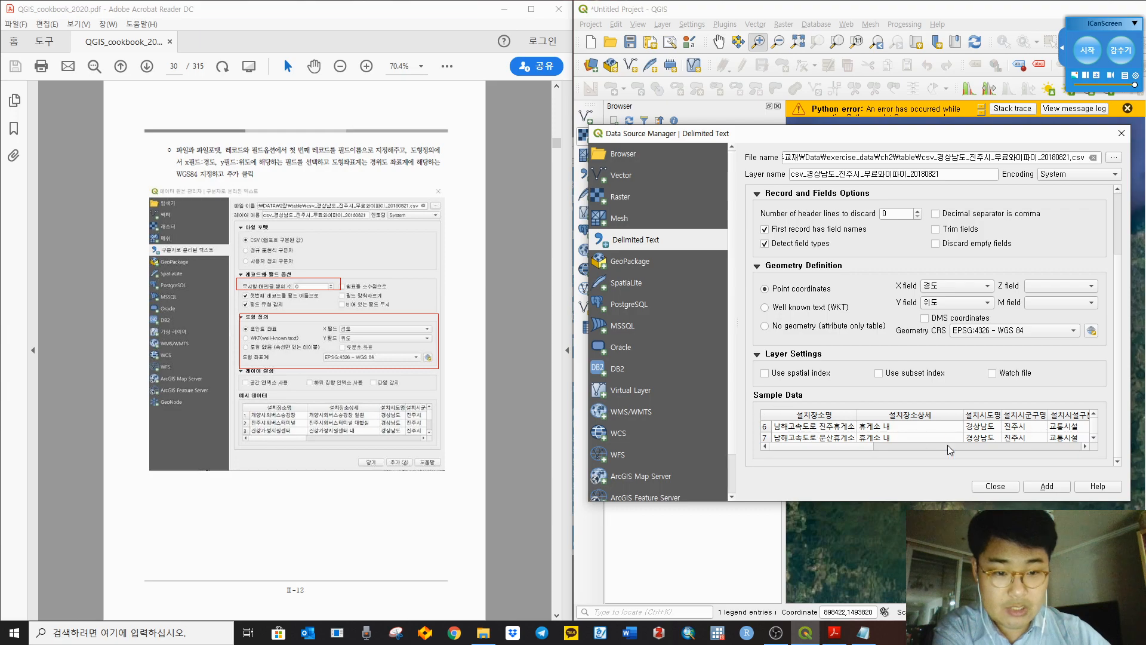
{"action": "scroll", "coordinate": [1006, 436], "scroll_direction": "up", "scroll_amount": 6}
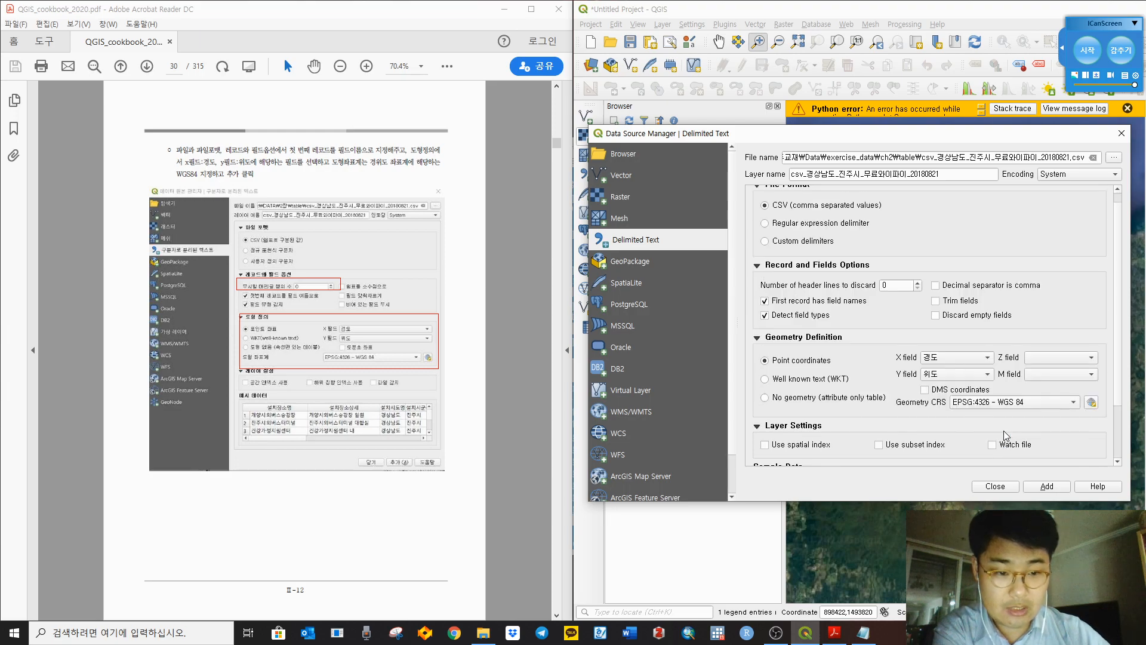
{"action": "scroll", "coordinate": [1019, 439], "scroll_direction": "down", "scroll_amount": 2}
{"action": "scroll", "coordinate": [965, 433], "scroll_direction": "up", "scroll_amount": 2}
{"action": "scroll", "coordinate": [953, 390], "scroll_direction": "down", "scroll_amount": 2}
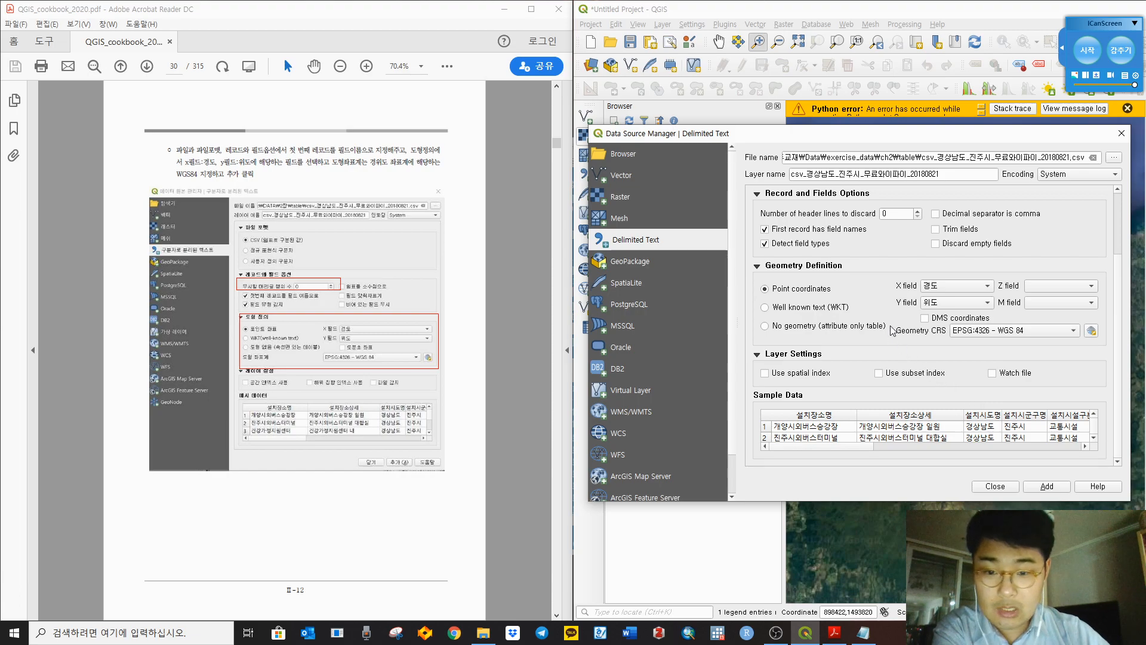
Step: Keep geometry CRS EPSG:4326 - WGS 84 and add the Wi-Fi CSV as a layer
{"action": "left_click", "coordinate": [979, 341]}
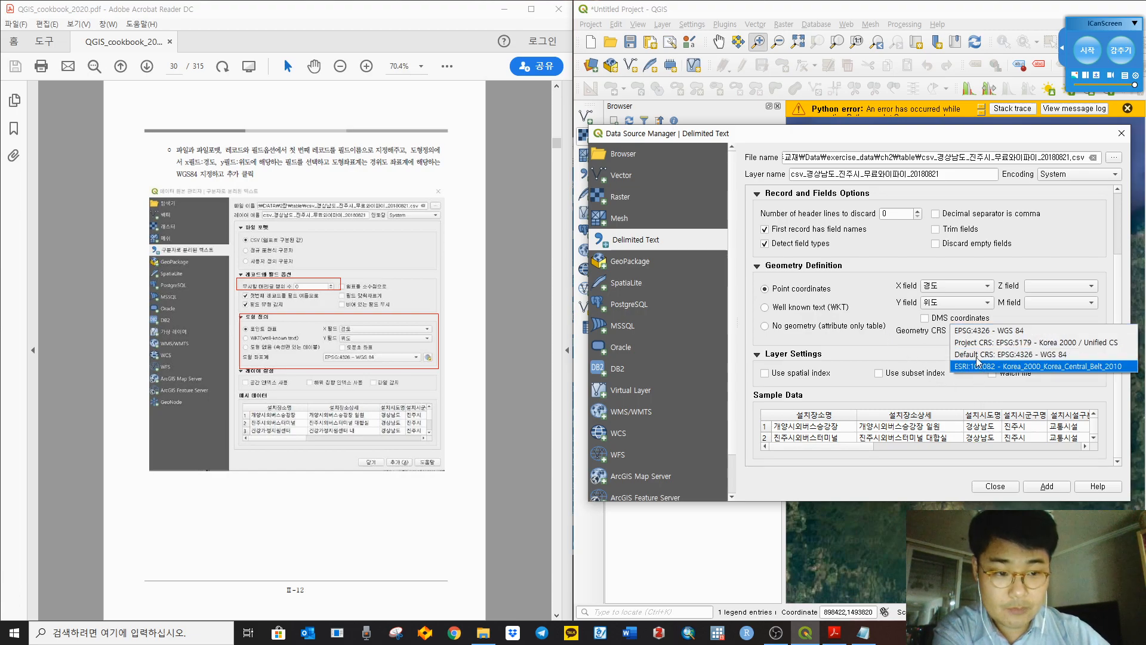
{"action": "left_click", "coordinate": [975, 332]}
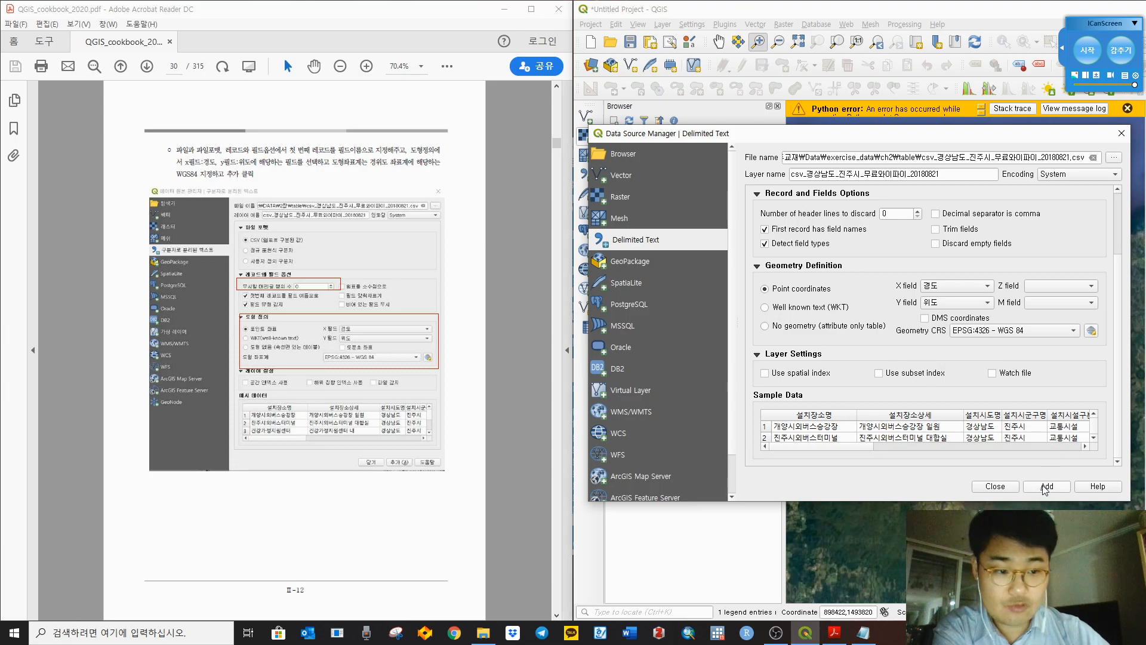
{"action": "left_click", "coordinate": [1046, 486]}
{"action": "left_click_drag", "start_coordinate": [962, 134], "coordinate": [860, 508]}
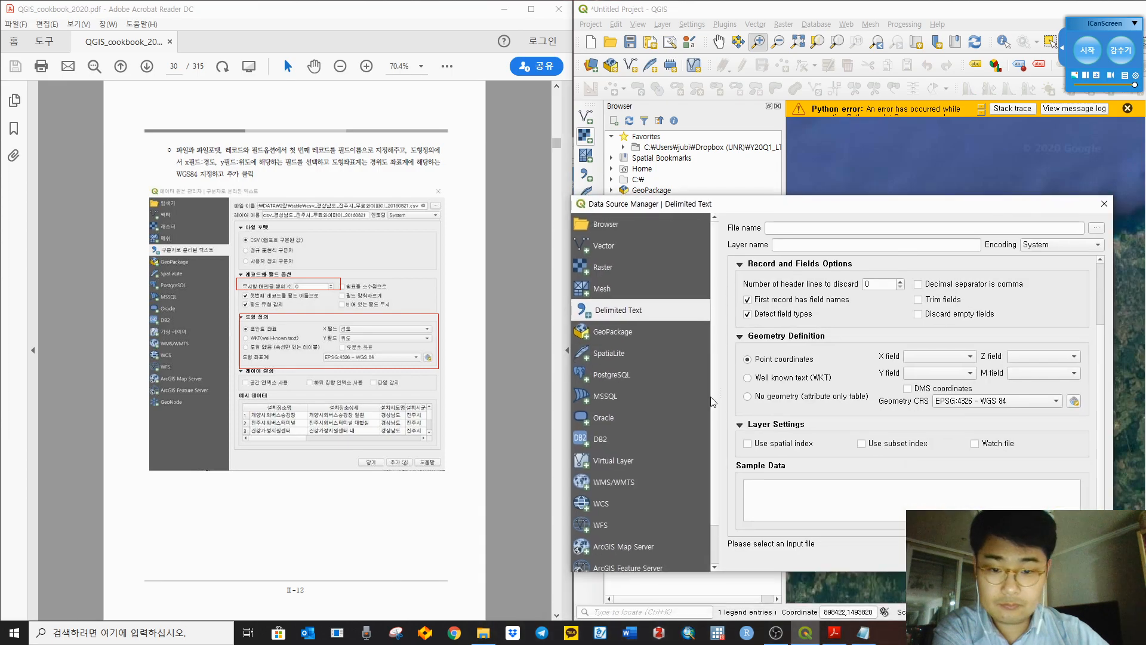
Step: Close the Data Source Manager and scroll the cookbook PDF onward
{"action": "left_click", "coordinate": [978, 560]}
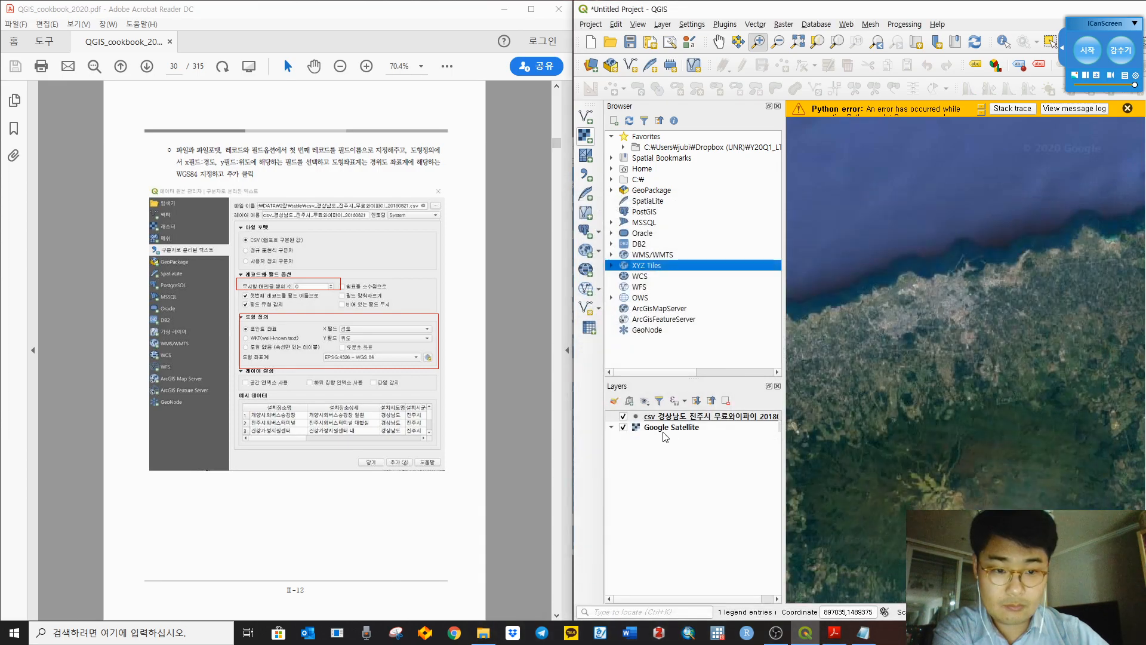
{"action": "left_click", "coordinate": [482, 446]}
{"action": "scroll", "coordinate": [481, 446], "scroll_direction": "down", "scroll_amount": 1}
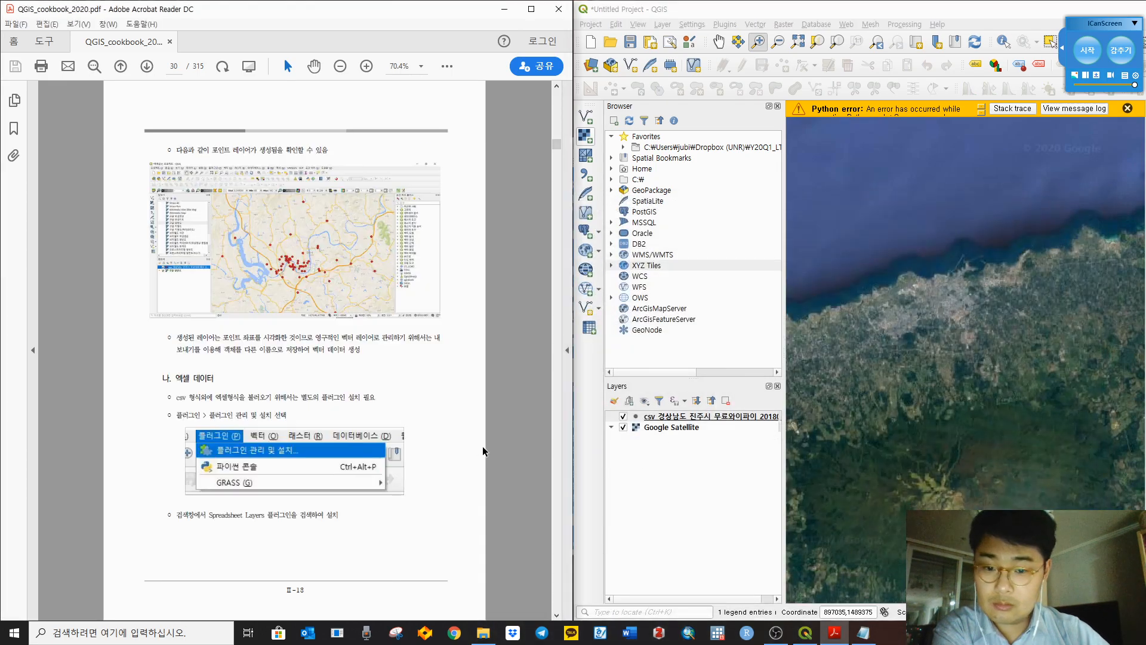
Step: Zoom the map to the Wi-Fi CSV layer and centre its points
{"action": "left_click", "coordinate": [673, 419]}
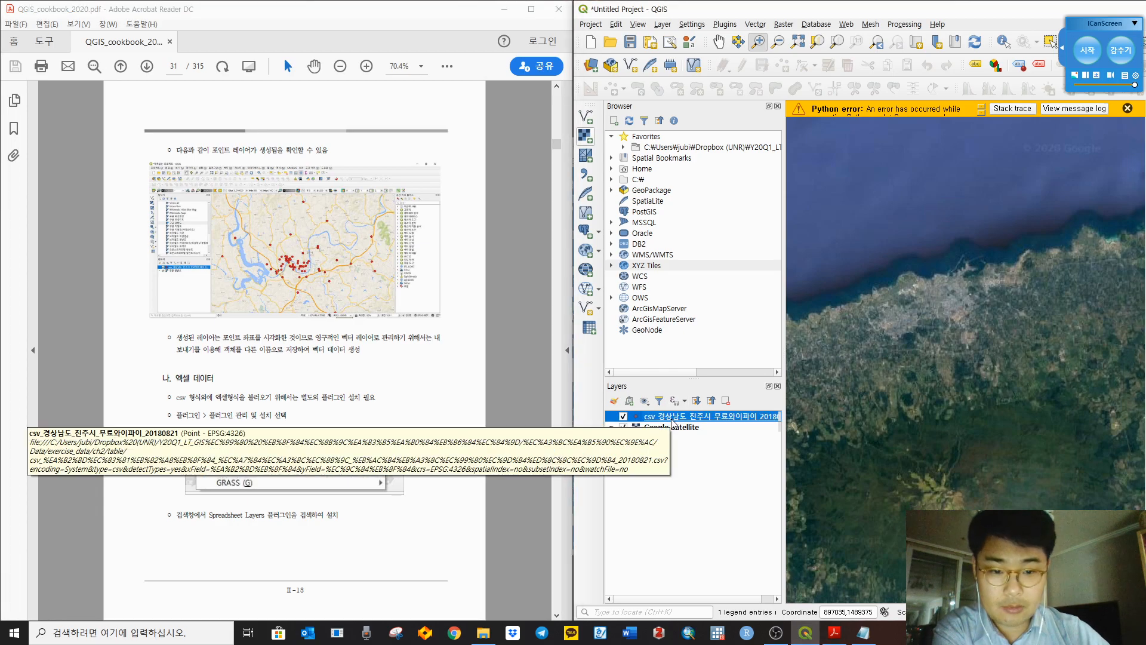
{"action": "right_click", "coordinate": [674, 420]}
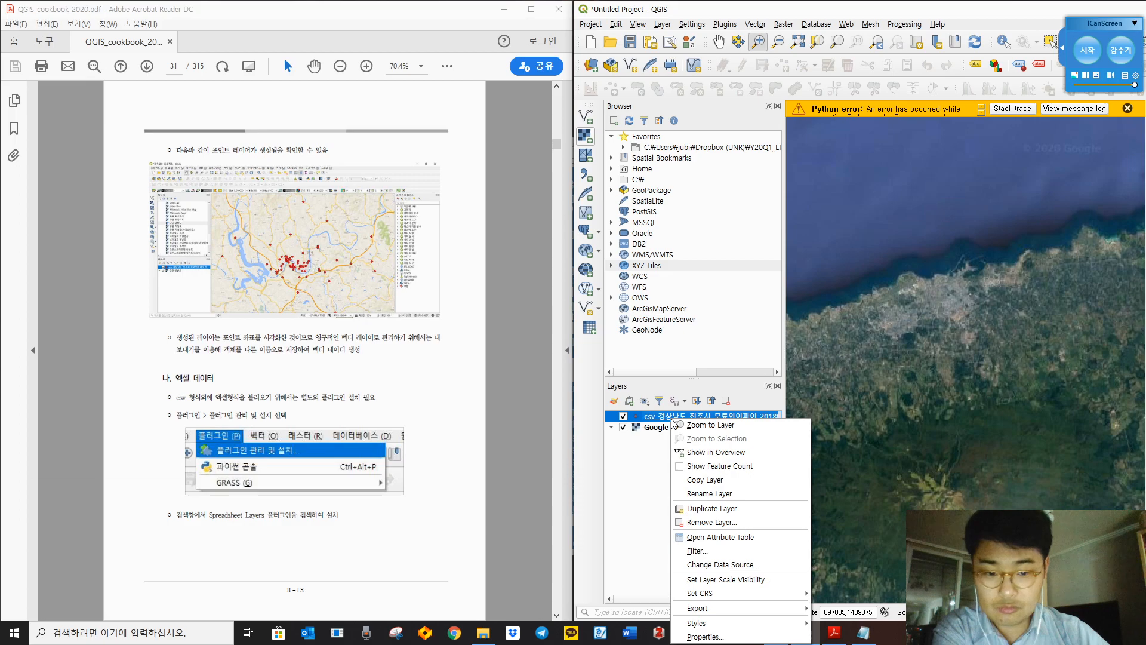
{"action": "left_click", "coordinate": [687, 425]}
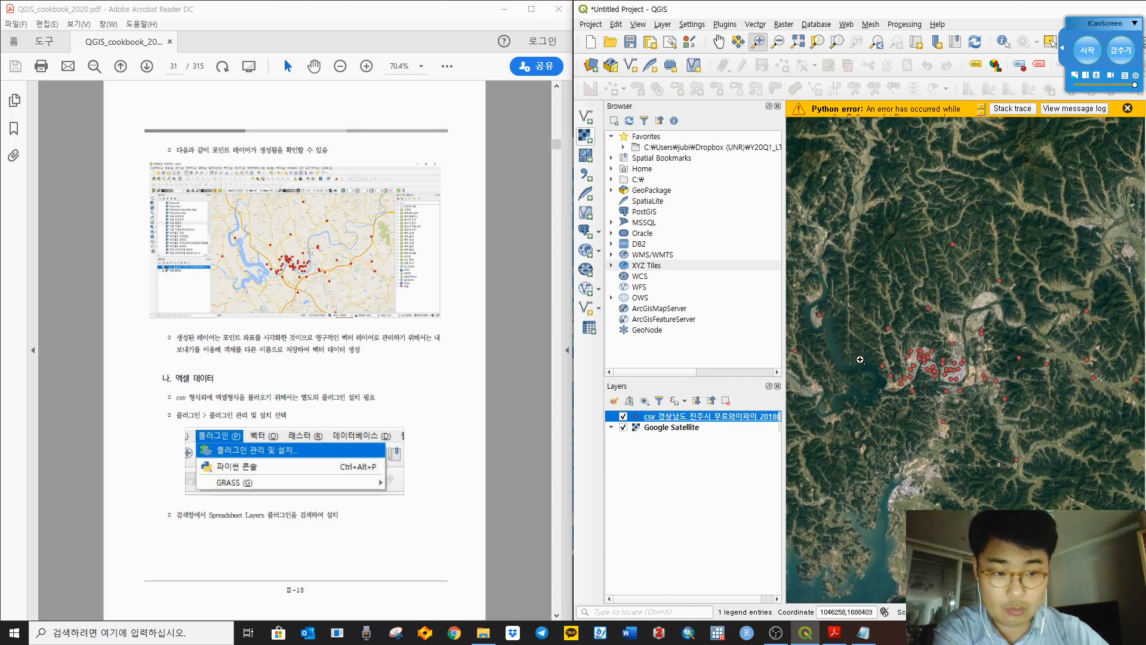
{"action": "left_click_drag", "start_coordinate": [966, 419], "coordinate": [972, 396]}
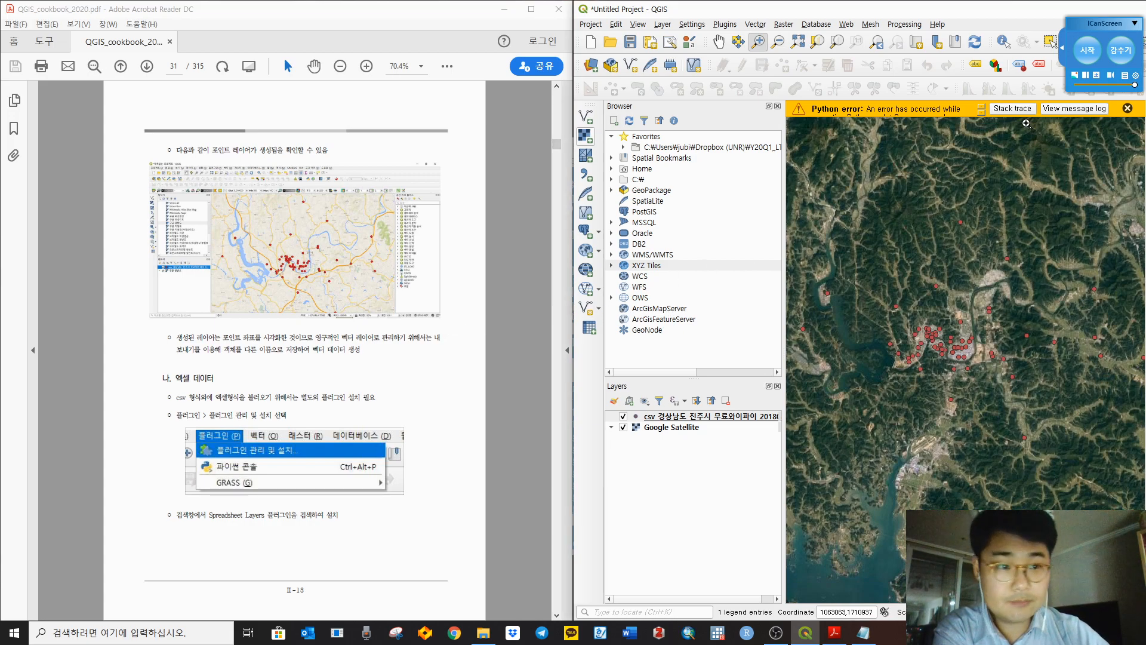
Step: Dismiss the Python error bar and scroll the cookbook to page 32
{"action": "left_click", "coordinate": [1128, 108]}
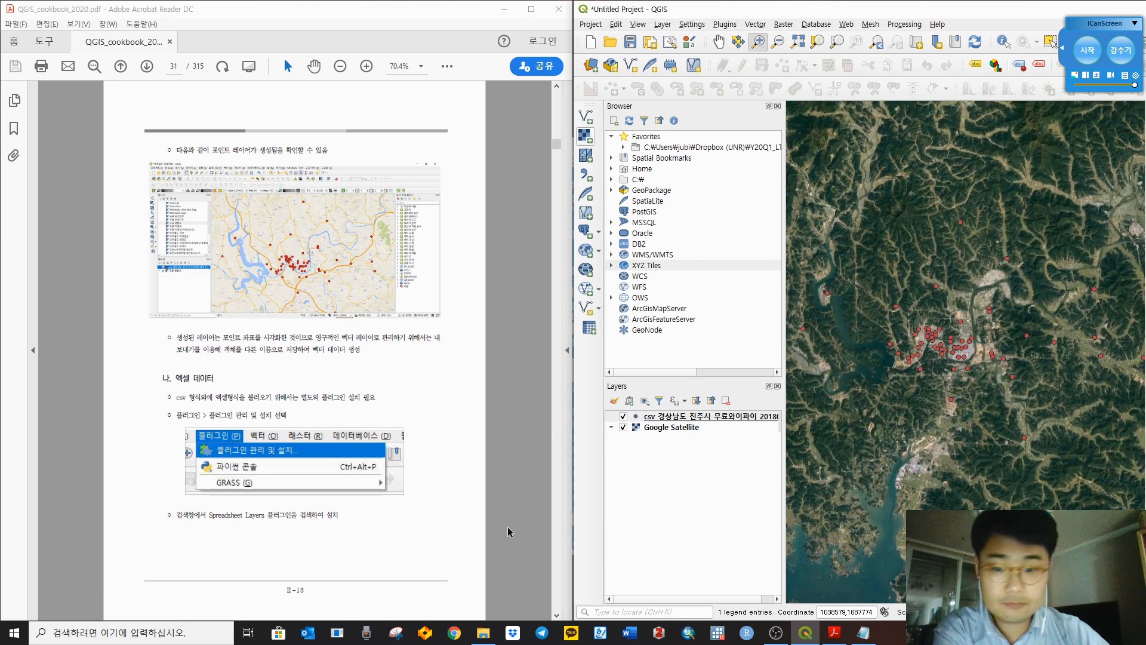
{"action": "left_click", "coordinate": [528, 422]}
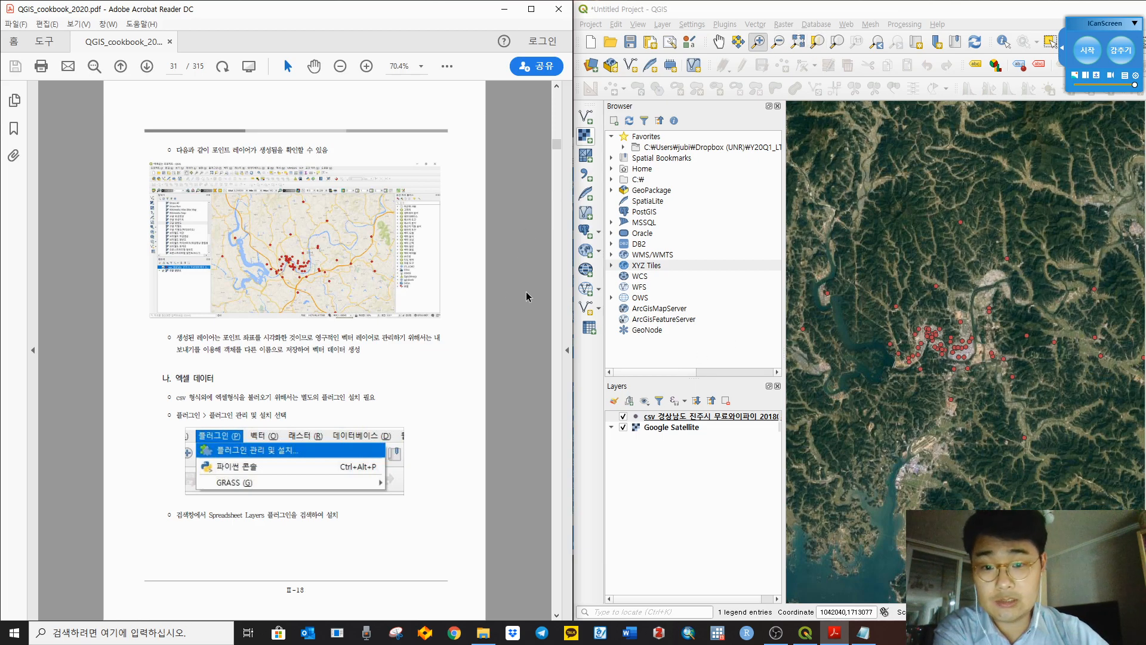
{"action": "scroll", "coordinate": [528, 296], "scroll_direction": "down", "scroll_amount": 1}
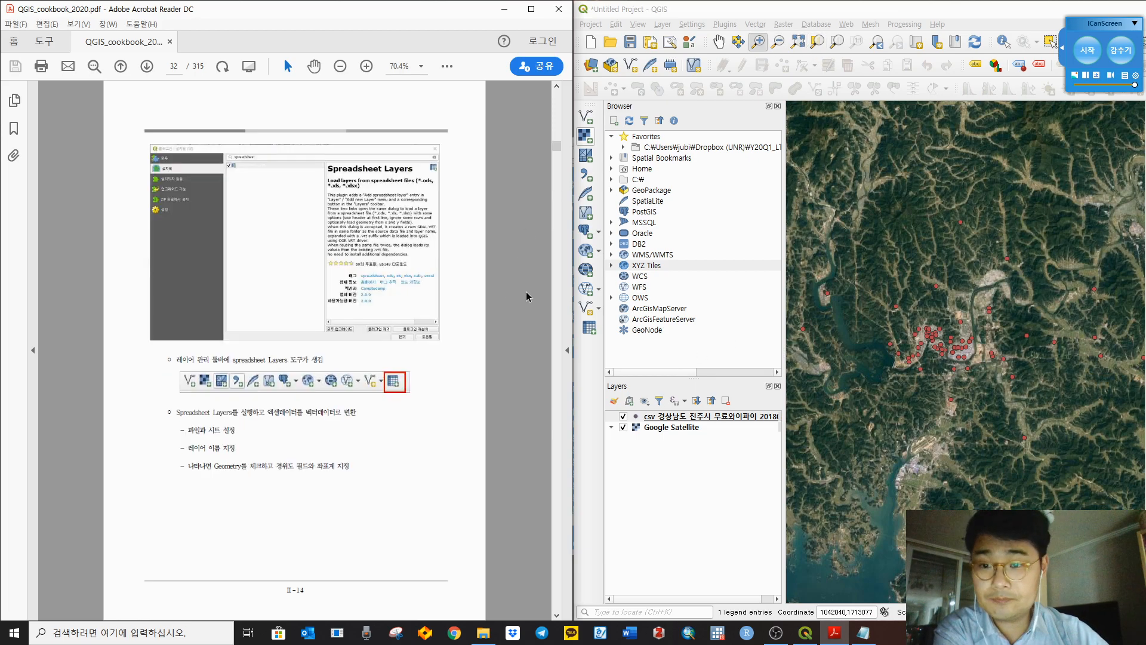
{"action": "left_click", "coordinate": [724, 24]}
Step: Uninstall Spreadsheet Layers from the plugin manager's Installed list and confirm with Yes
{"action": "left_click", "coordinate": [737, 38]}
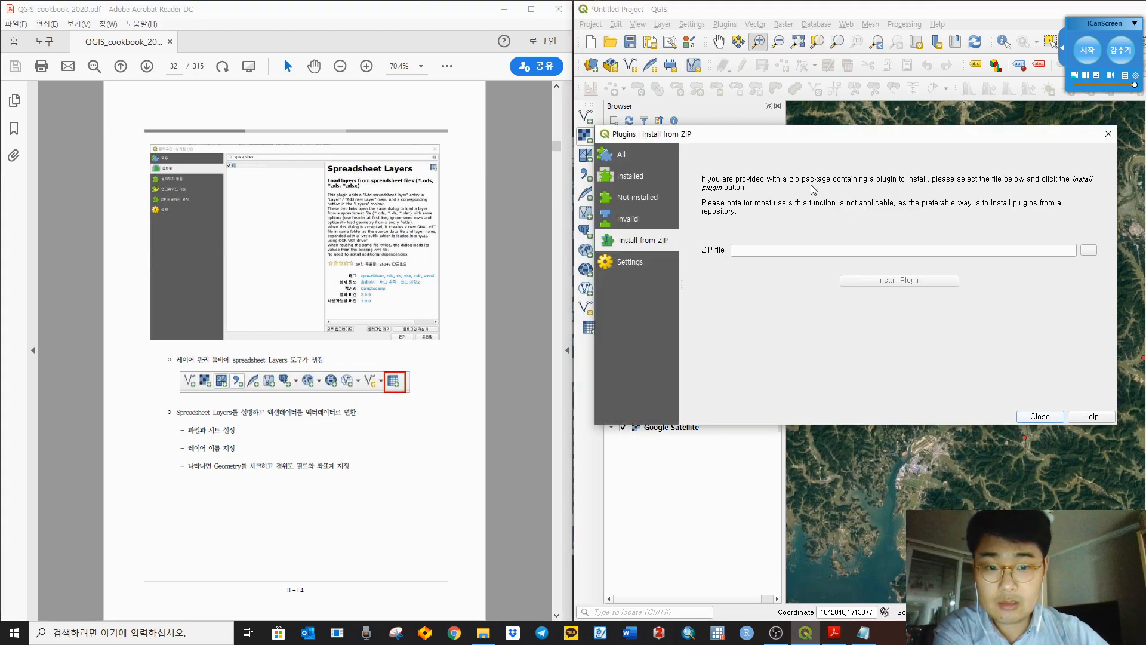
{"action": "left_click", "coordinate": [633, 176]}
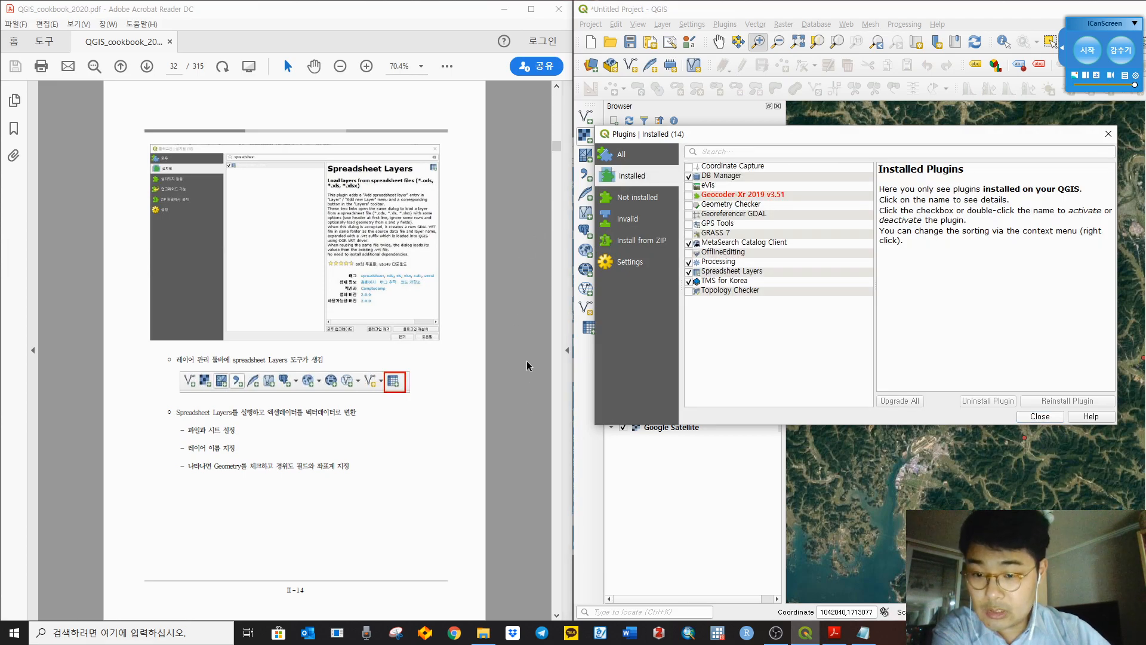
{"action": "scroll", "coordinate": [507, 322], "scroll_direction": "up", "scroll_amount": 2}
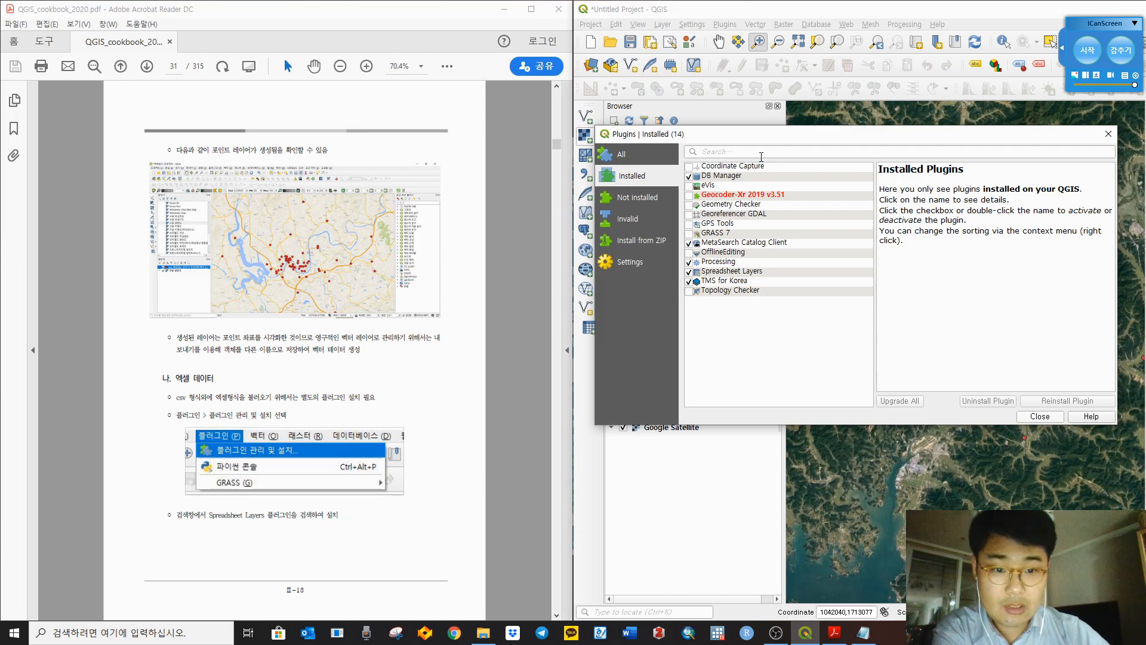
{"action": "left_click", "coordinate": [747, 272]}
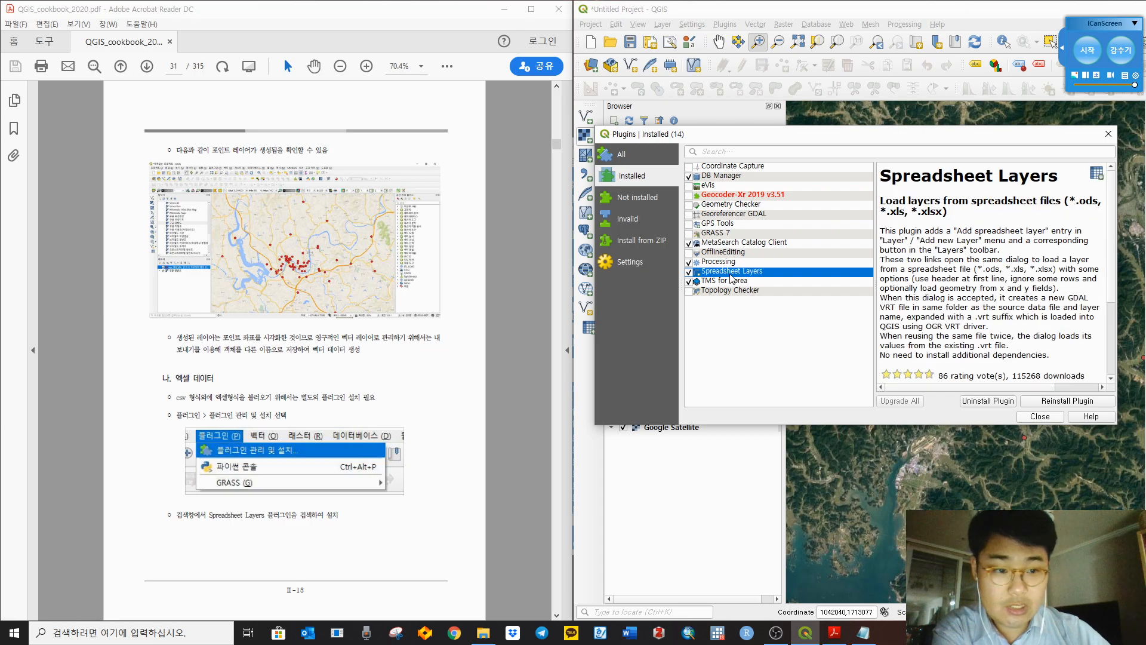
{"action": "left_click", "coordinate": [979, 402]}
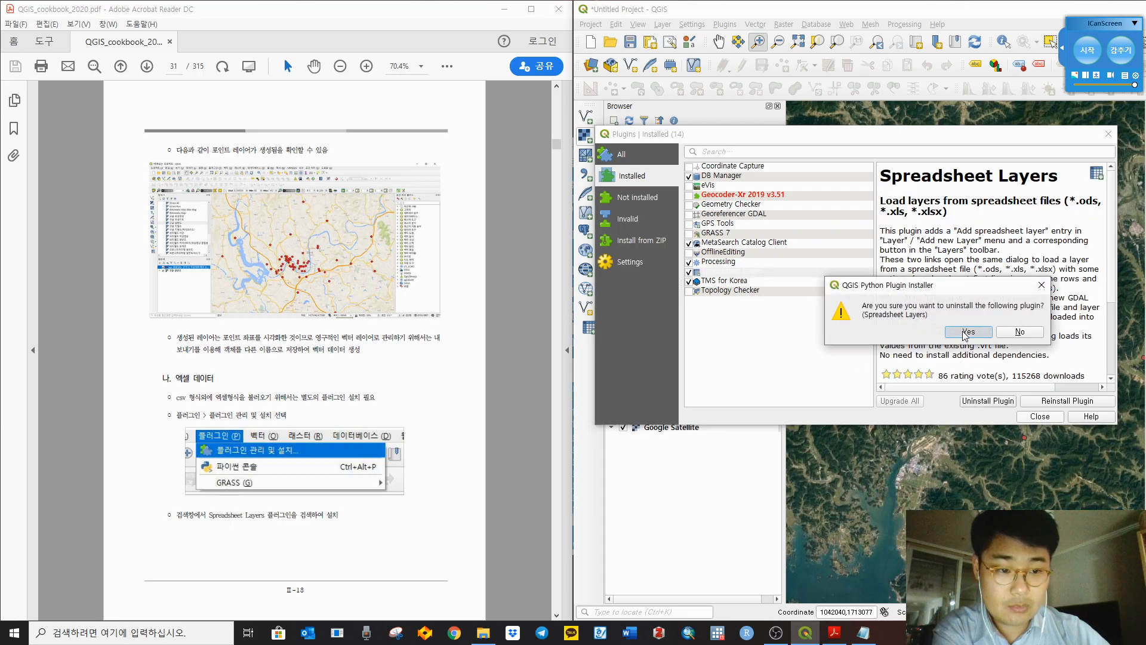
{"action": "left_click", "coordinate": [968, 332]}
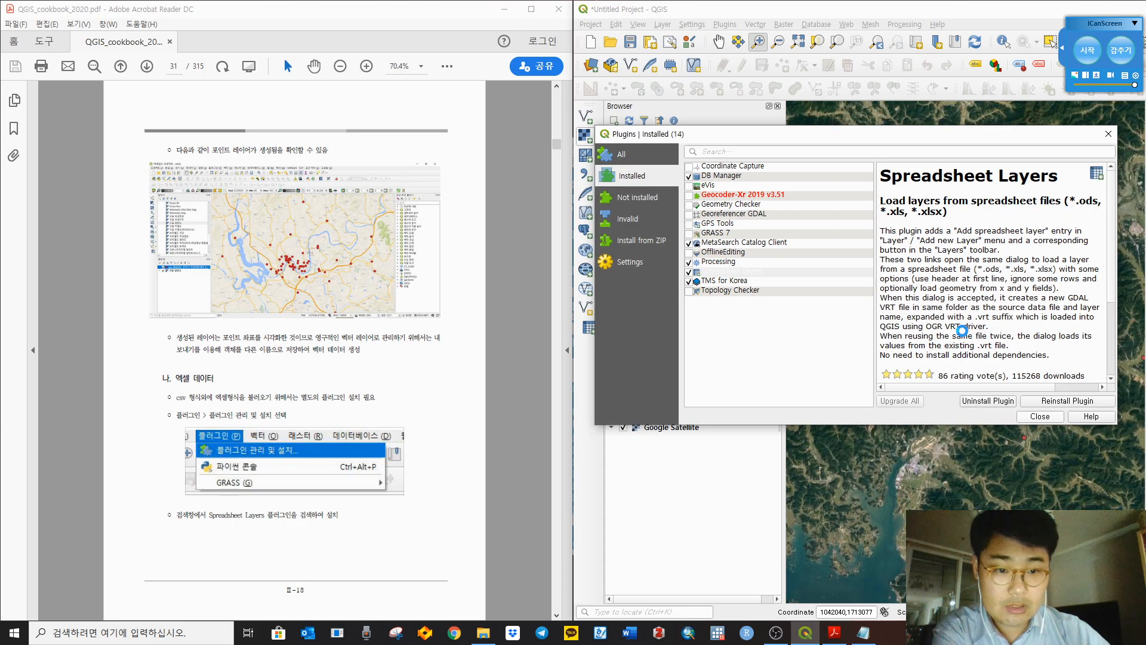
Step: Search the Not installed plugins for 'Spreadsheet' and review the Spreadsheet Layers details
{"action": "left_click", "coordinate": [634, 199]}
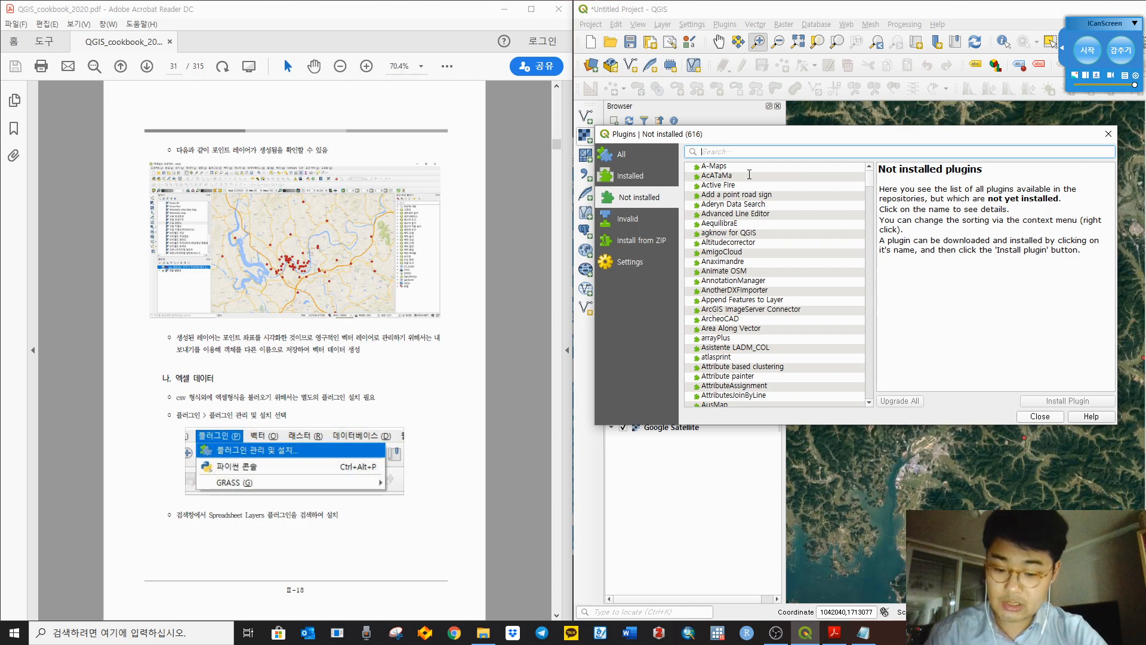
{"action": "type", "text": "Sp"}
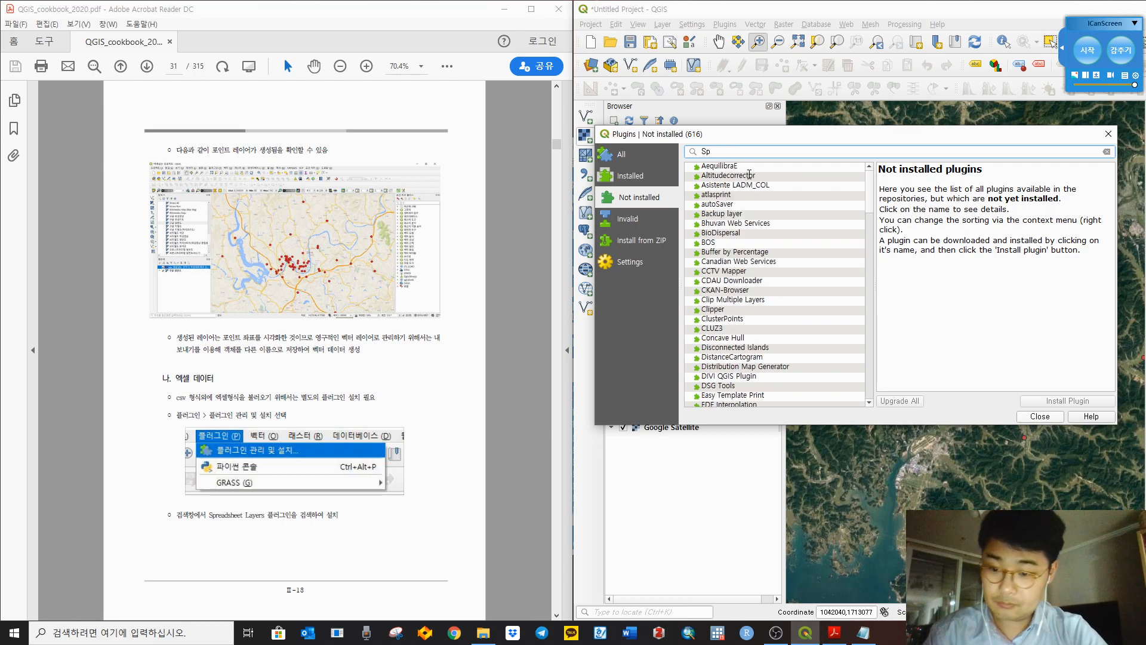
{"action": "type", "text": "readshe"}
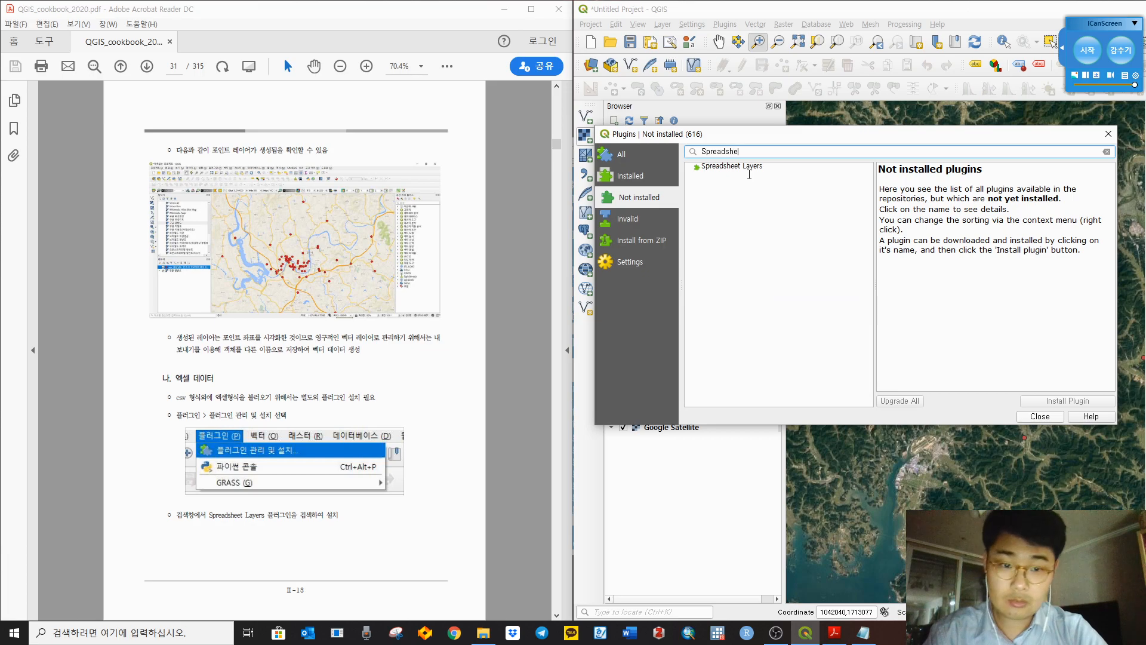
{"action": "type", "text": "et"}
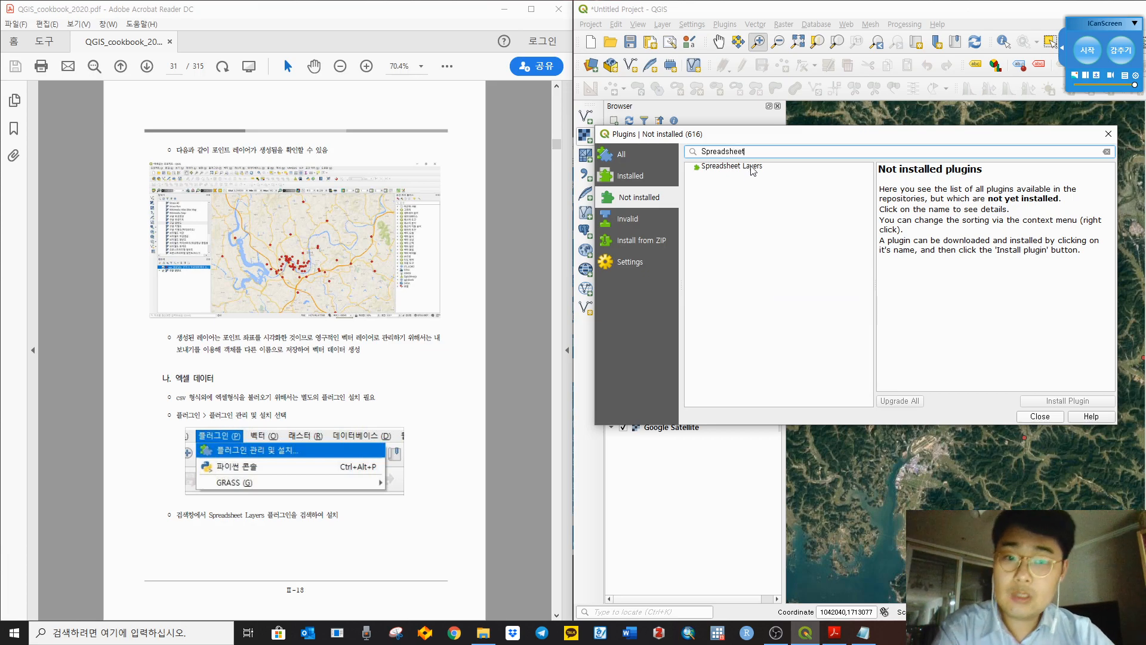
{"action": "left_click", "coordinate": [753, 167]}
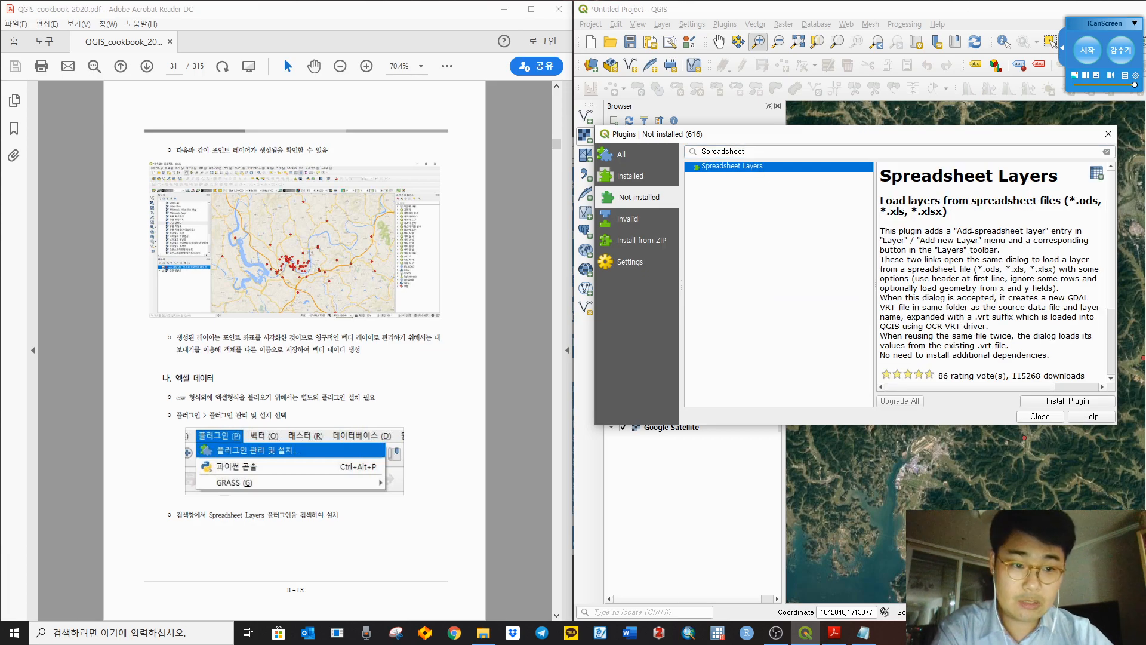
{"action": "scroll", "coordinate": [1047, 311], "scroll_direction": "down", "scroll_amount": 2}
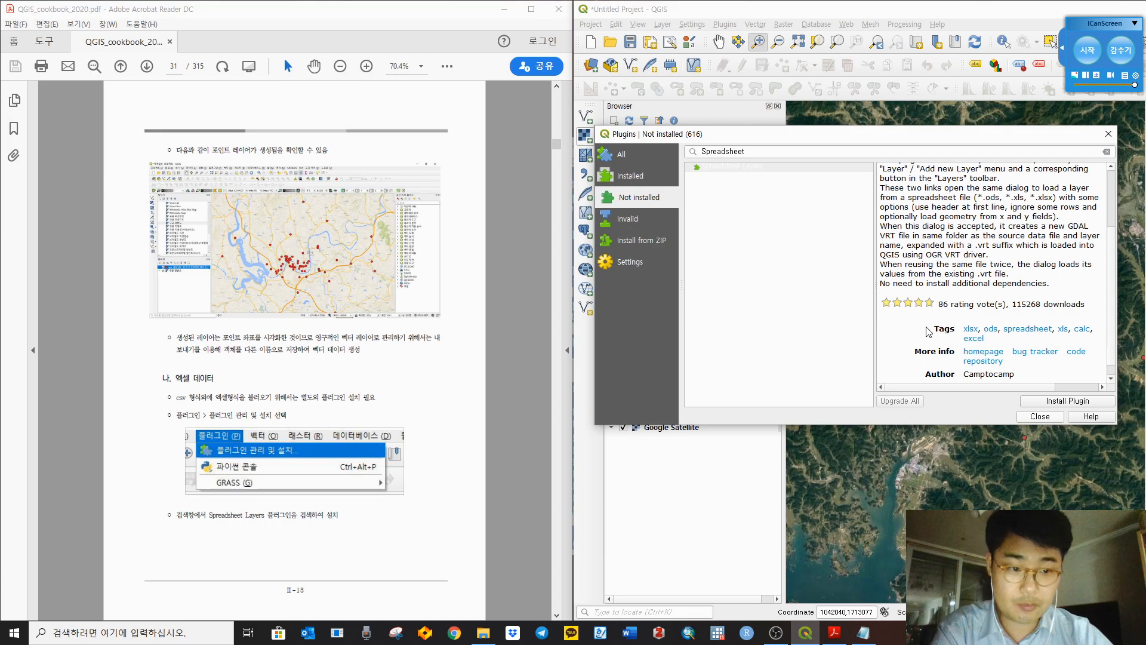
{"action": "scroll", "coordinate": [928, 332], "scroll_direction": "down", "scroll_amount": 1}
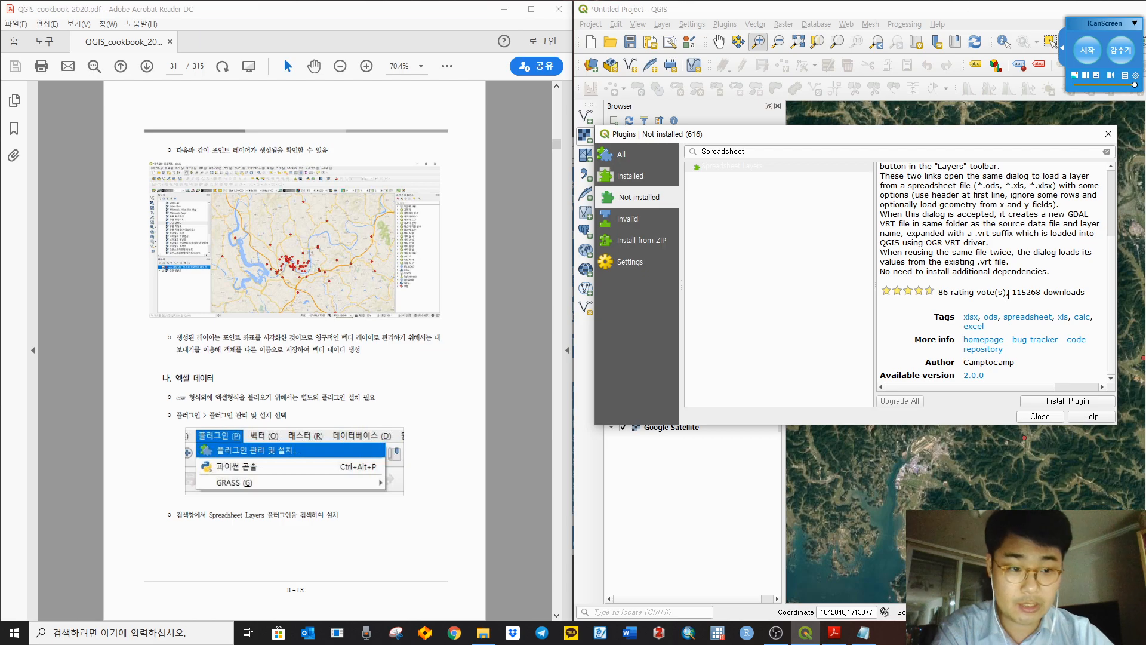
{"action": "scroll", "coordinate": [1008, 295], "scroll_direction": "up", "scroll_amount": 3}
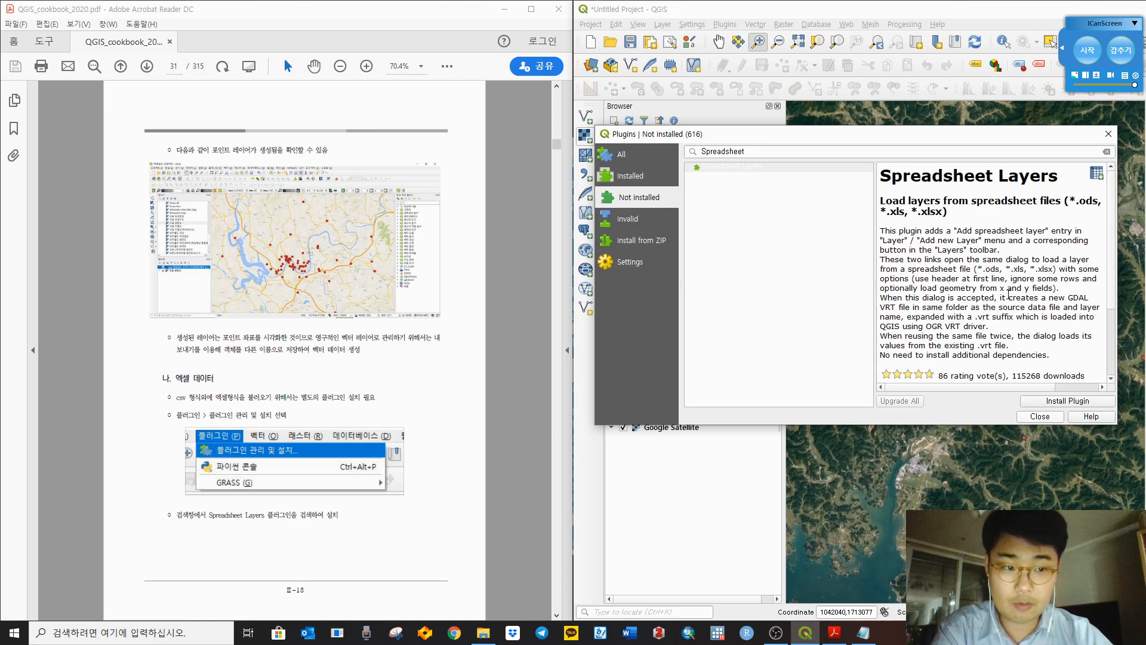
{"action": "scroll", "coordinate": [1009, 295], "scroll_direction": "down", "scroll_amount": 3}
Step: Install Spreadsheet Layers and close the plugin manager
{"action": "left_click_drag", "start_coordinate": [1094, 294], "coordinate": [1013, 292]}
{"action": "left_click", "coordinate": [895, 327]}
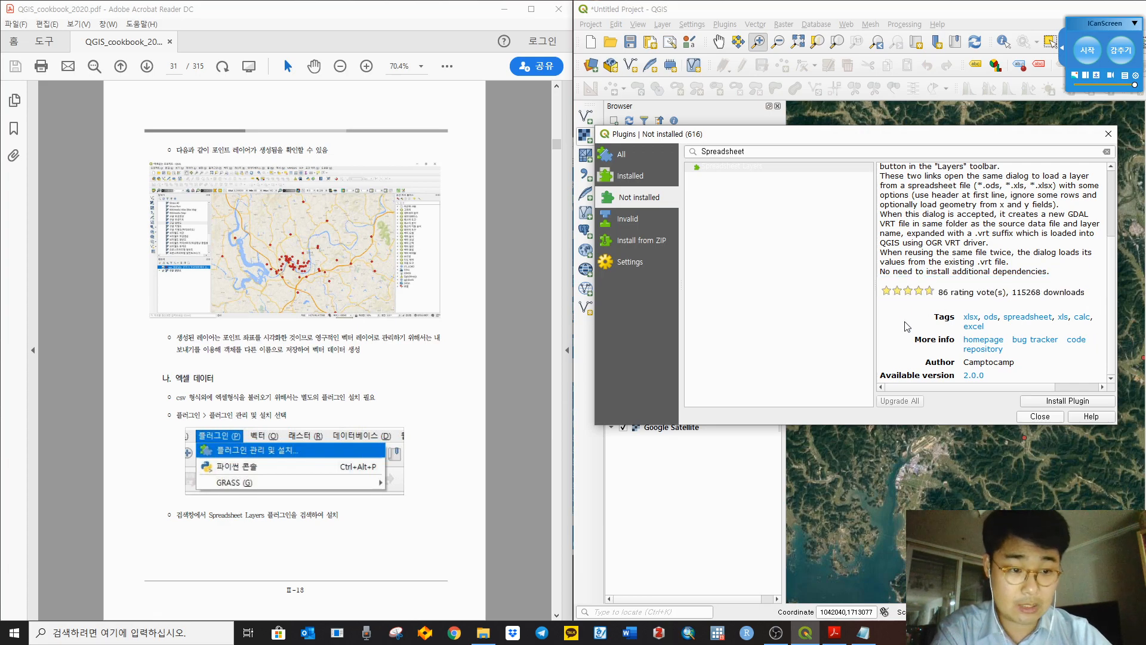
{"action": "left_click", "coordinate": [1061, 401]}
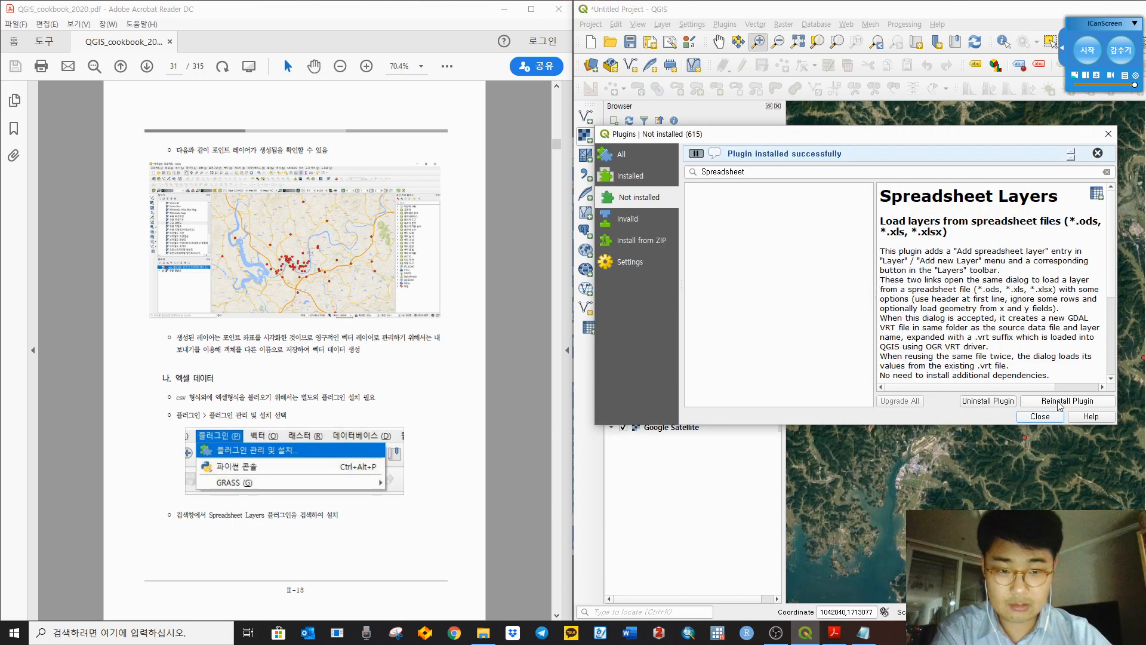
{"action": "left_click", "coordinate": [1109, 134]}
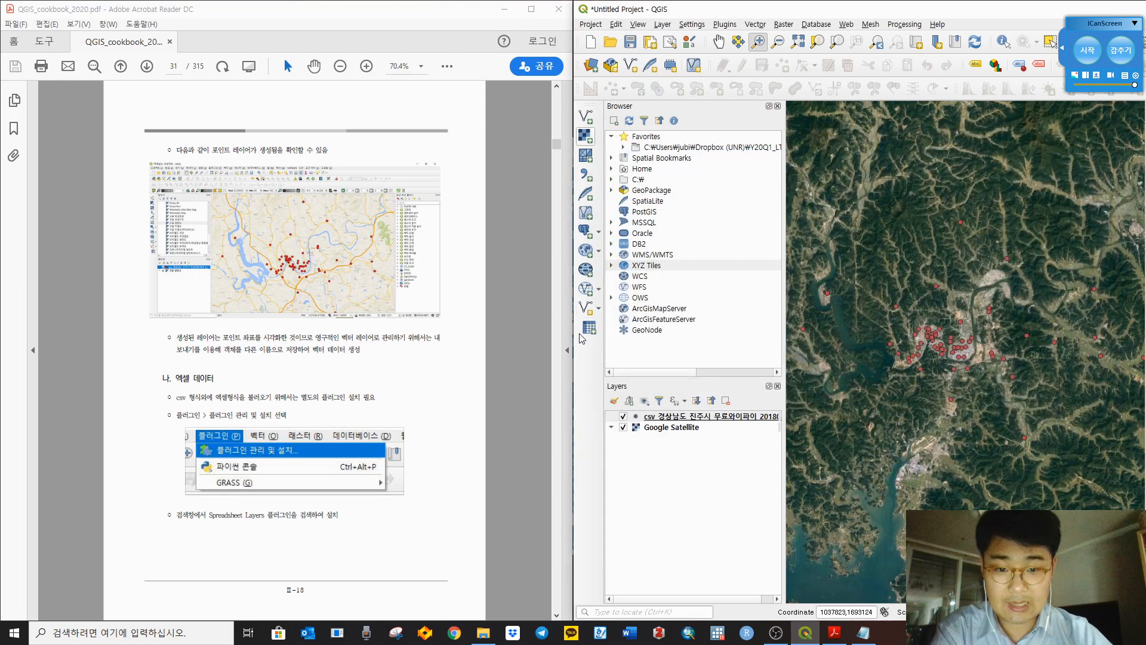
Step: Circle the new spreadsheet toolbar button with an on-screen pen annotation, then erase it
{"action": "left_click", "coordinate": [1099, 60]}
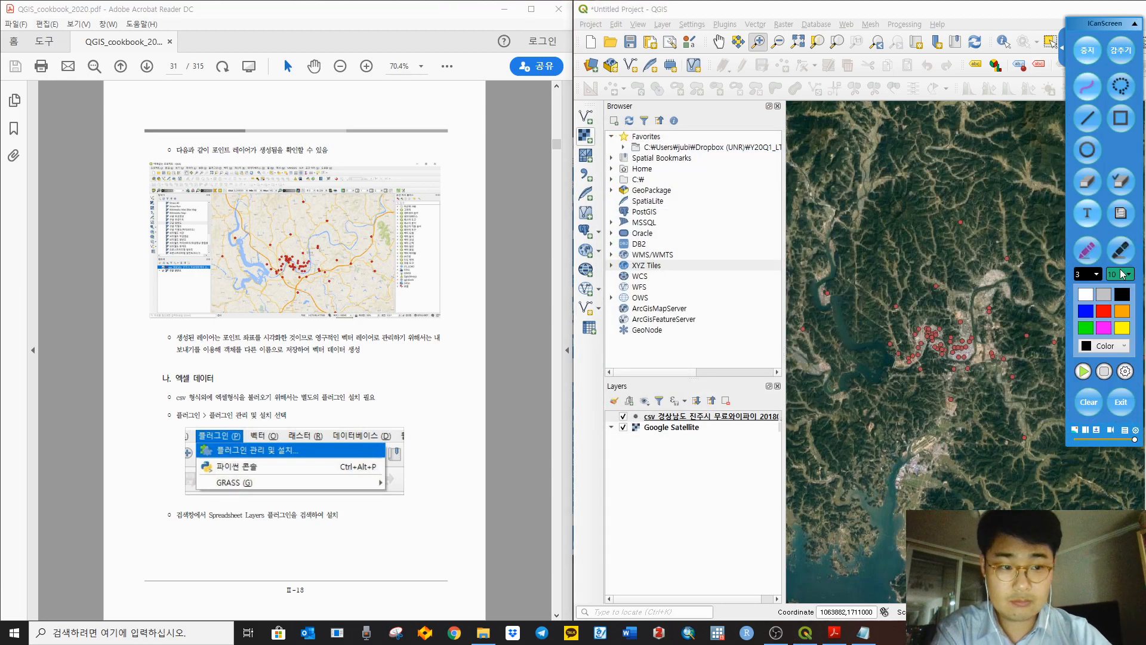
{"action": "left_click", "coordinate": [1123, 255]}
{"action": "mouse_move", "coordinate": [602, 318]}
{"action": "left_mouse_down"}
{"action": "mouse_move", "coordinate": [584, 315]}
{"action": "mouse_move", "coordinate": [599, 334]}
{"action": "mouse_move", "coordinate": [587, 318]}
{"action": "left_mouse_up"}
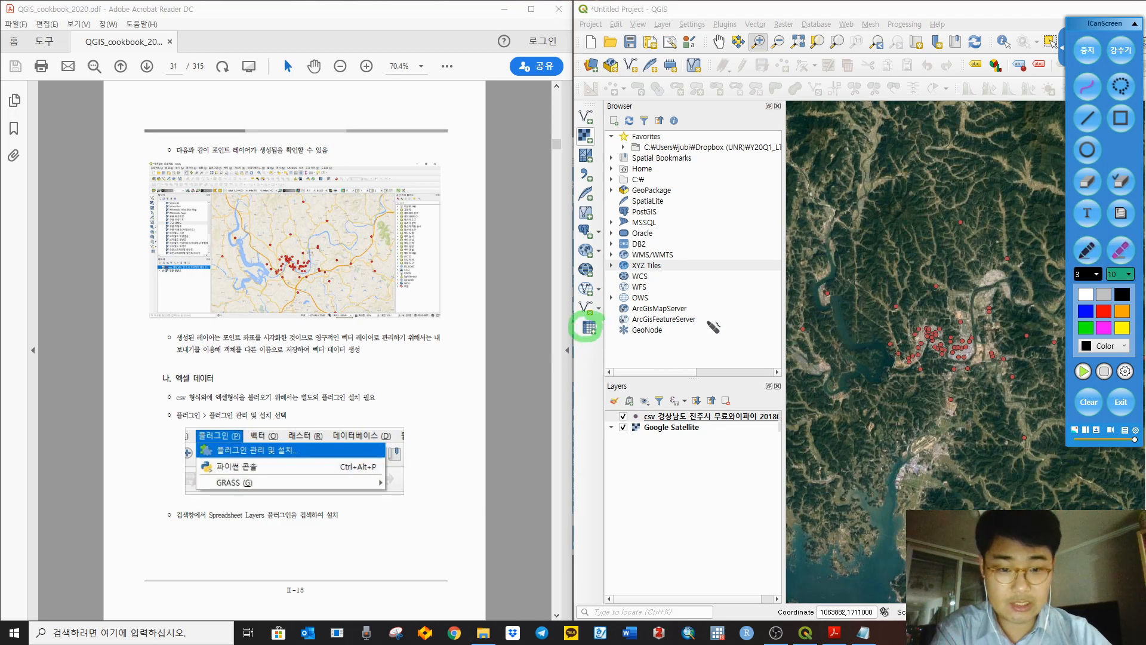
{"action": "left_click", "coordinate": [1089, 402]}
{"action": "left_click", "coordinate": [1089, 52]}
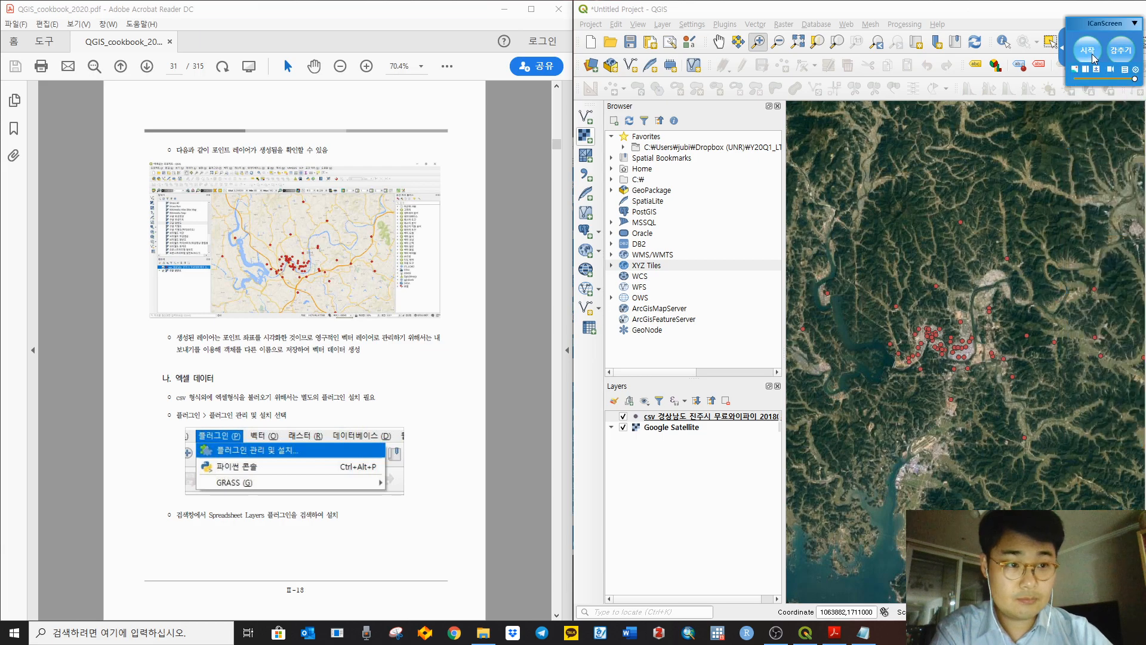
Step: Scroll the cookbook to page 32 and open Create a Layer from a Spreadsheet File
{"action": "left_click", "coordinate": [506, 346]}
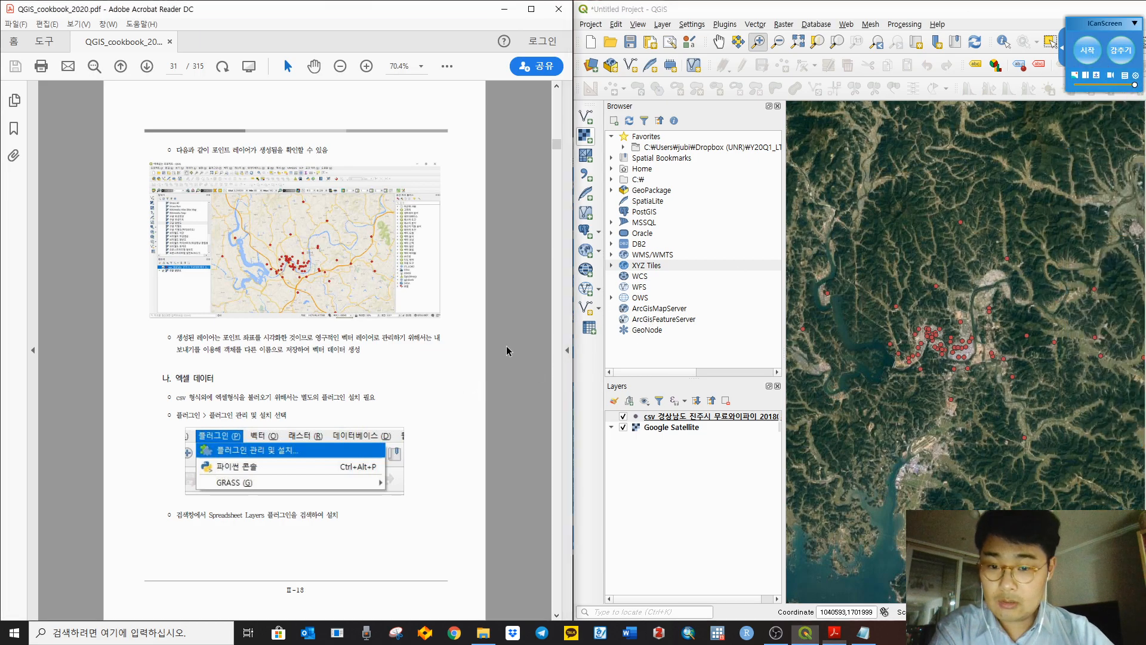
{"action": "scroll", "coordinate": [509, 350], "scroll_direction": "down", "scroll_amount": 3}
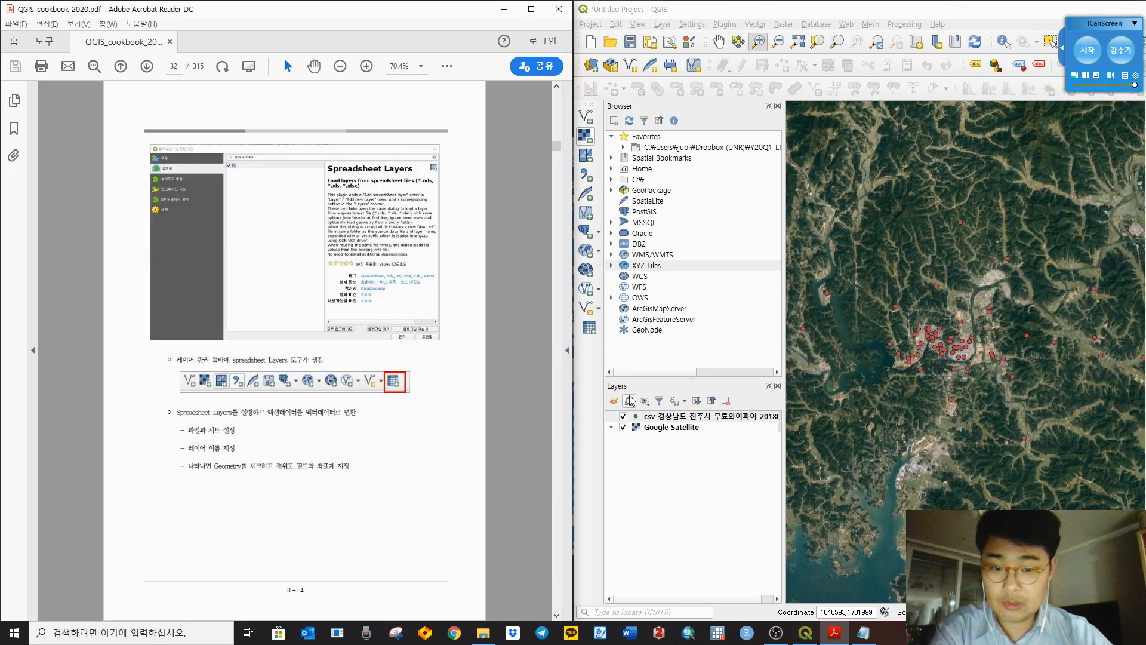
{"action": "left_click", "coordinate": [589, 328]}
Step: Load 경상남도_진주시_무료와이파이_20180821.xlsx from ch2/table into the spreadsheet layer dialog
{"action": "left_click", "coordinate": [524, 363]}
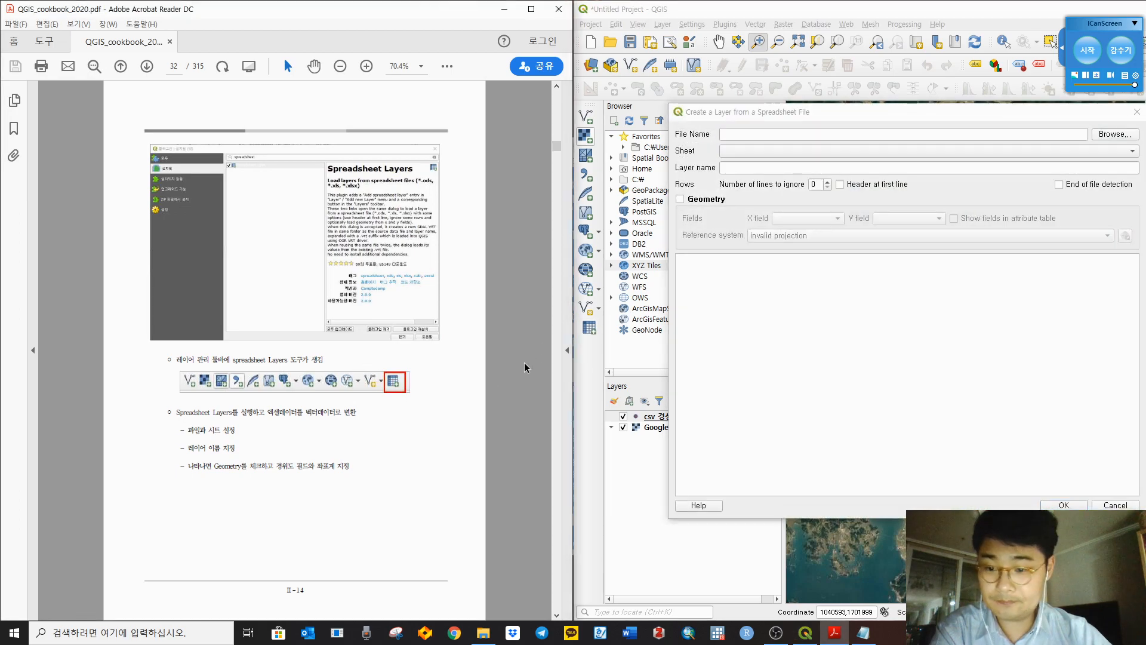
{"action": "scroll", "coordinate": [524, 363], "scroll_direction": "down", "scroll_amount": 3}
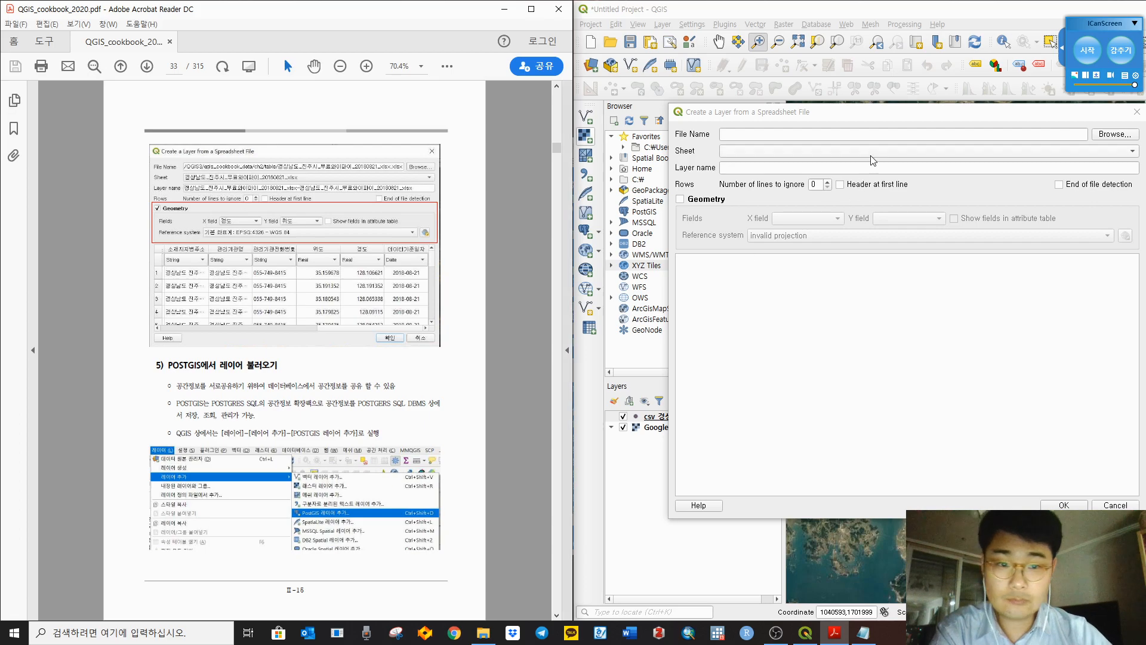
{"action": "left_click", "coordinate": [1115, 135]}
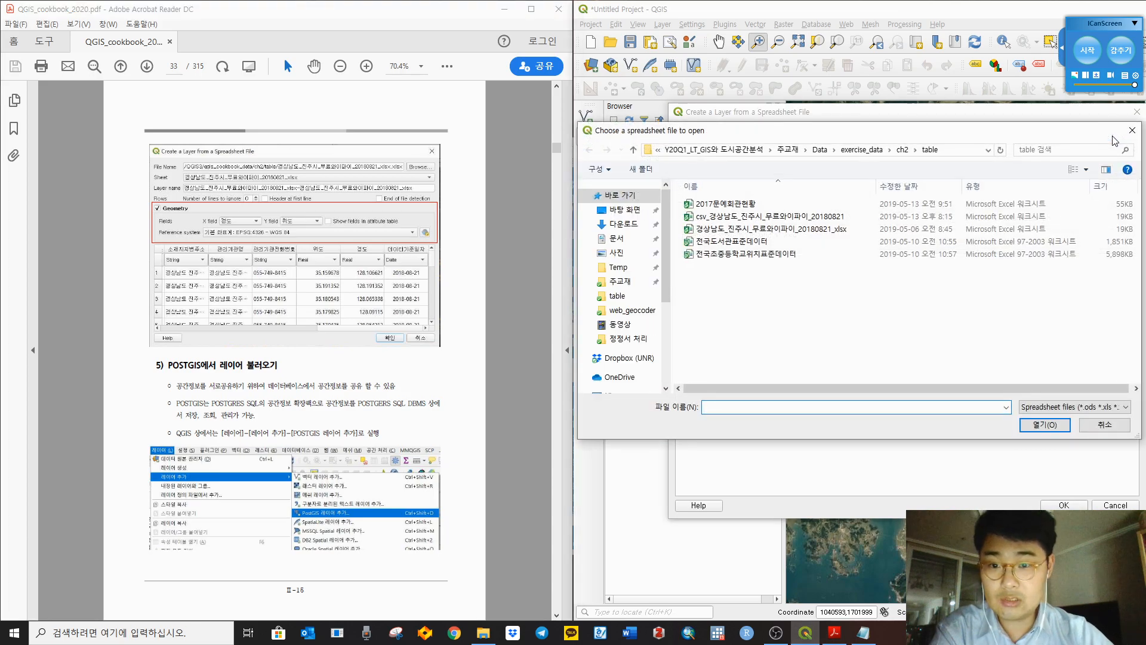
{"action": "left_click", "coordinate": [760, 232]}
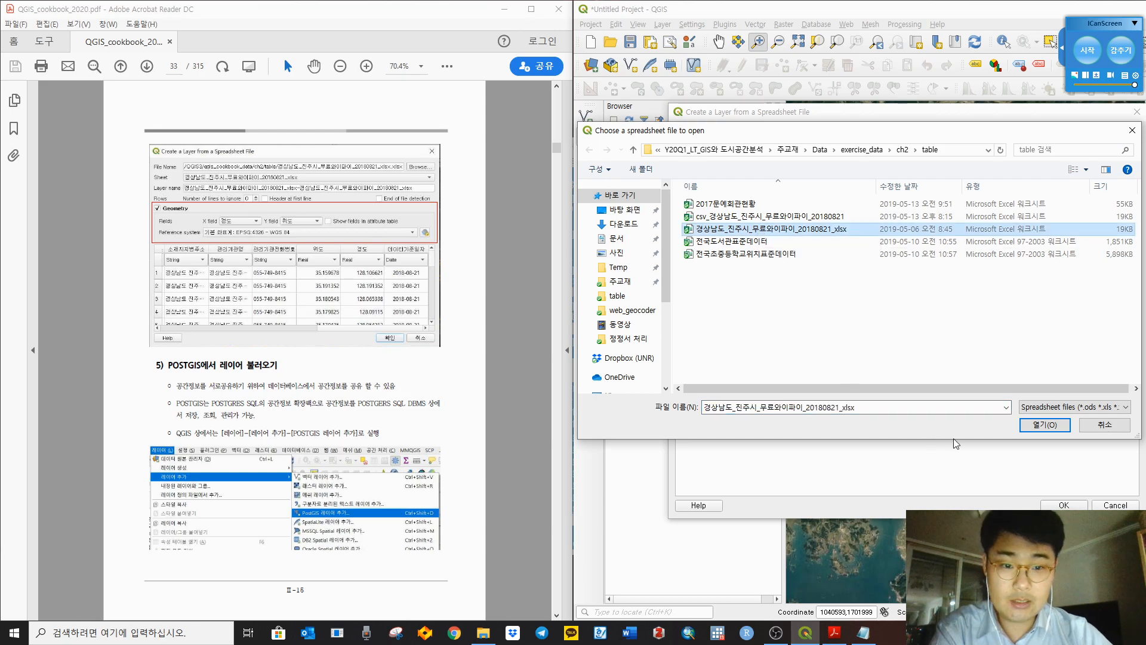
{"action": "left_click", "coordinate": [1046, 425]}
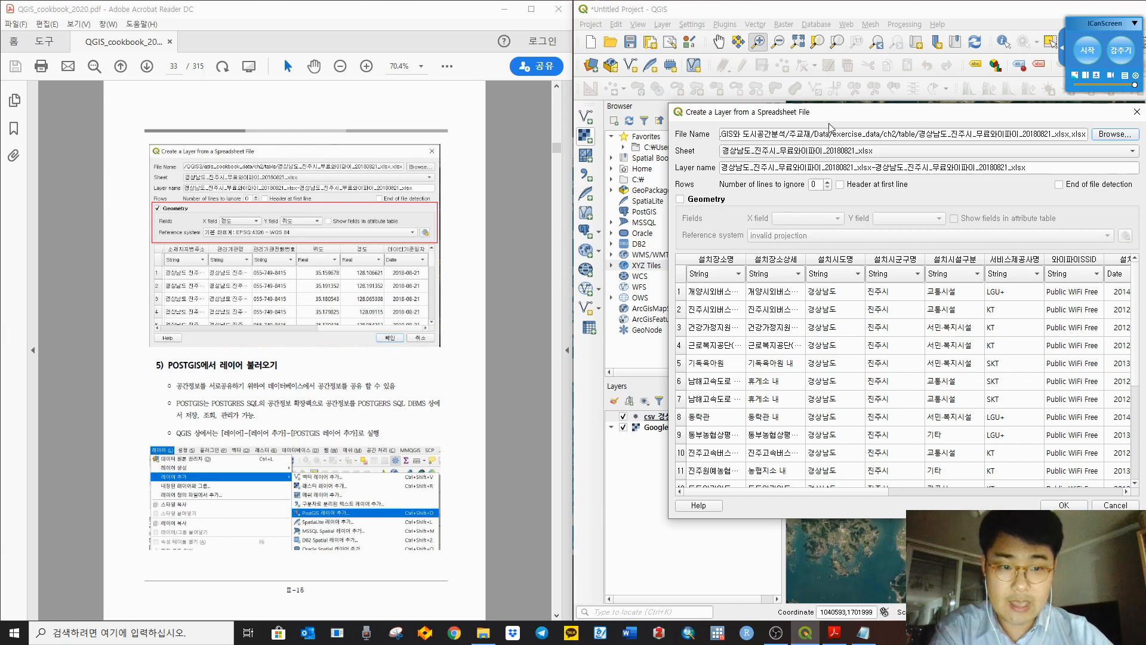
Step: Enable Geometry with X field 경도, Y field 위도, and Default CRS EPSG:4326 - WGS 84
{"action": "left_click_drag", "start_coordinate": [832, 119], "coordinate": [812, 132]}
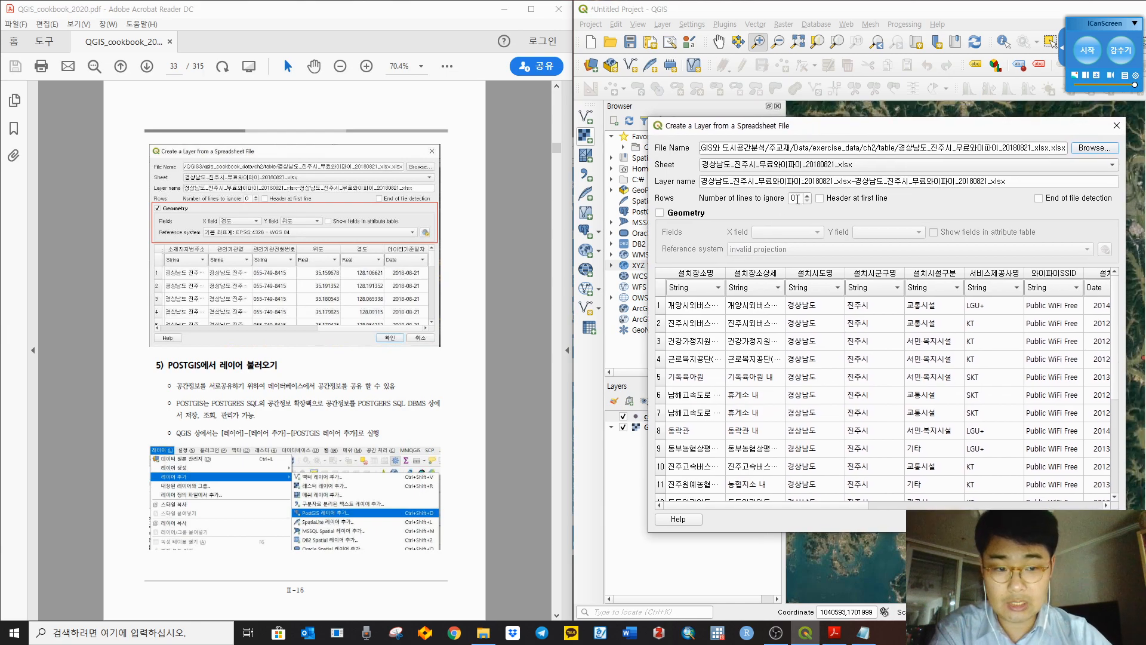
{"action": "left_click", "coordinate": [660, 213]}
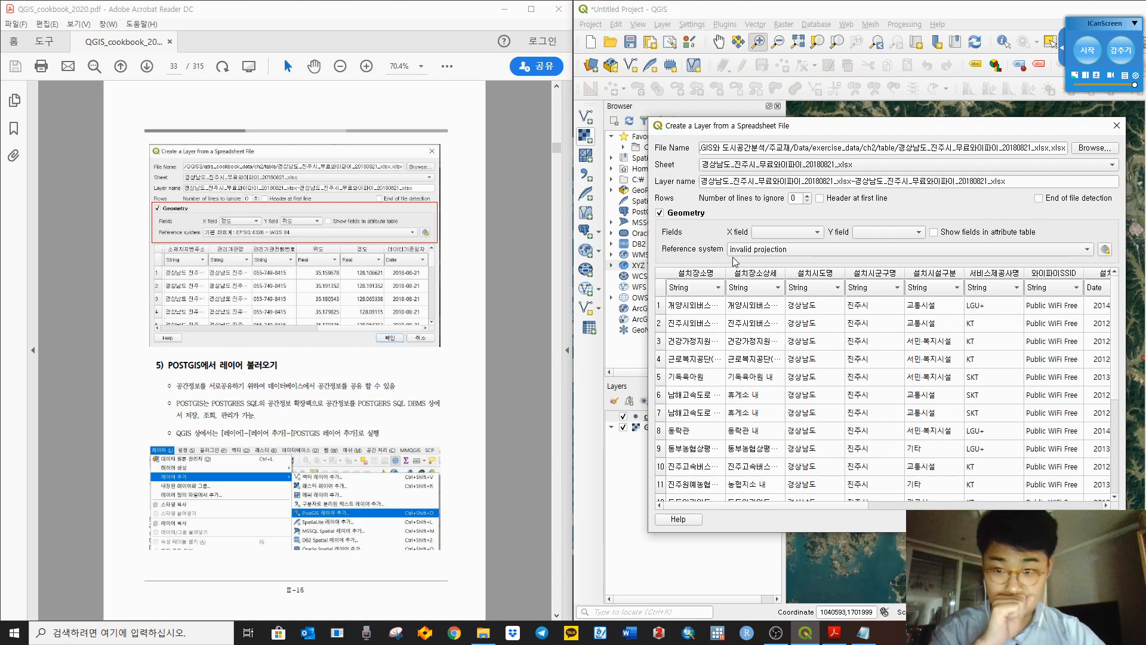
{"action": "left_click", "coordinate": [798, 231]}
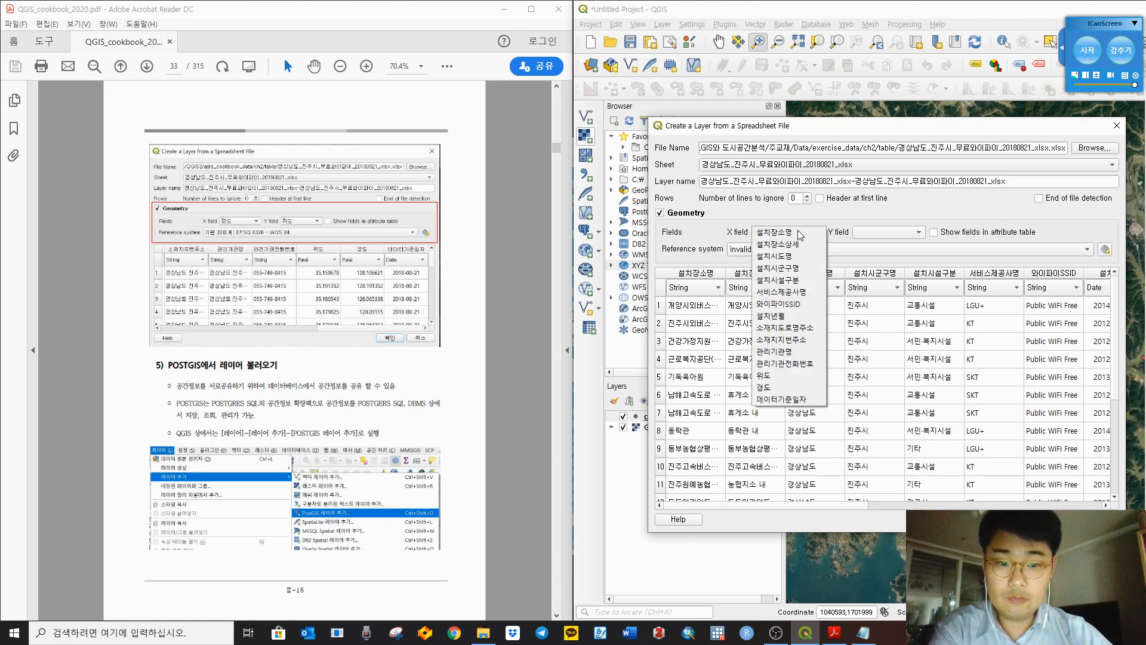
{"action": "left_click", "coordinate": [786, 388]}
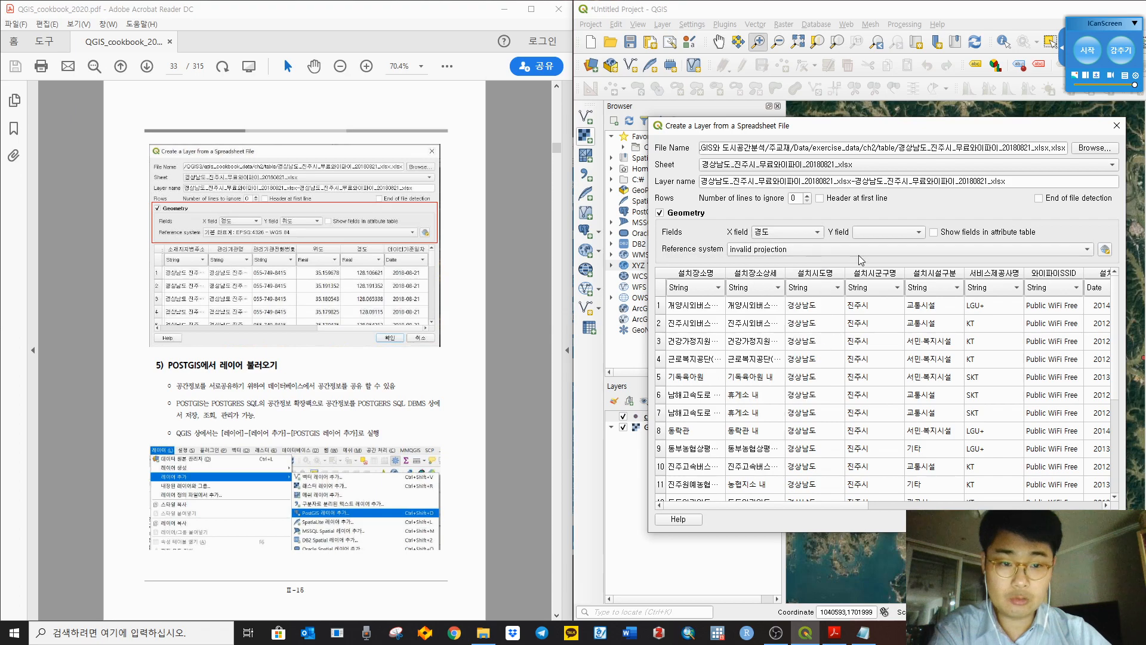
{"action": "left_click", "coordinate": [862, 238]}
{"action": "left_click", "coordinate": [874, 374]}
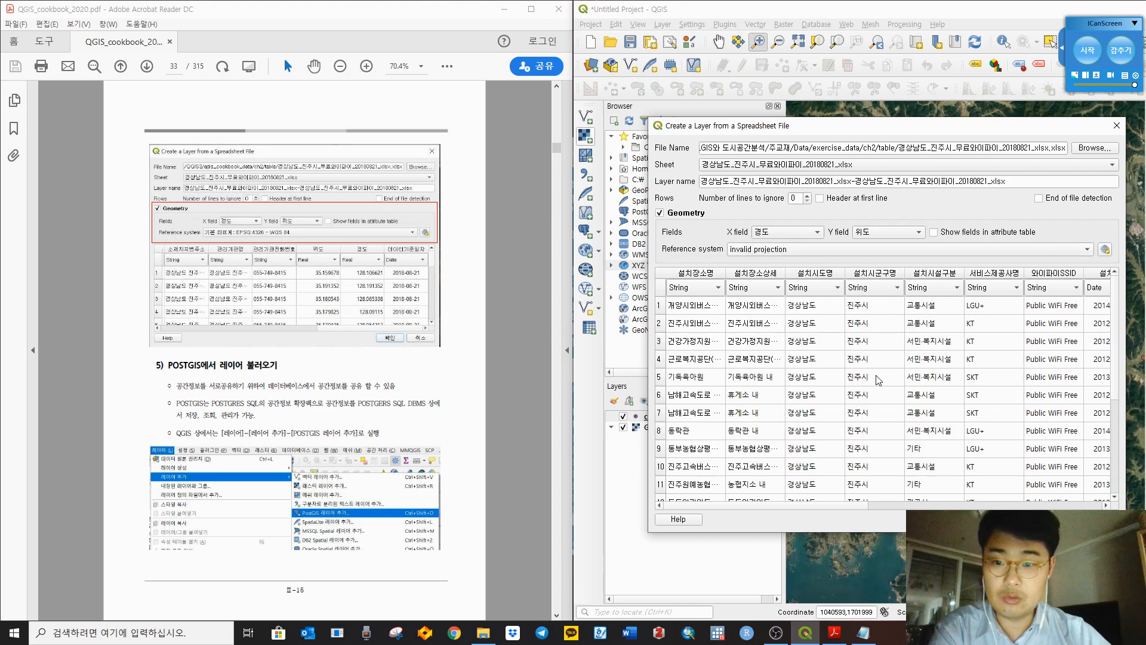
{"action": "left_click", "coordinate": [839, 253]}
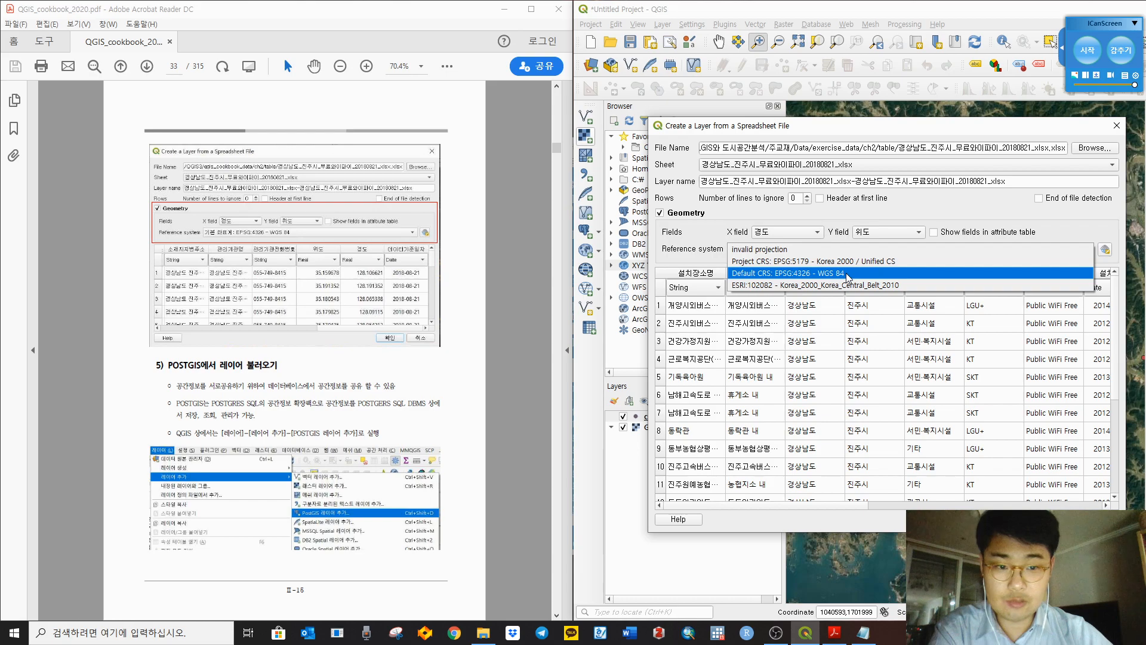
{"action": "left_click", "coordinate": [847, 274]}
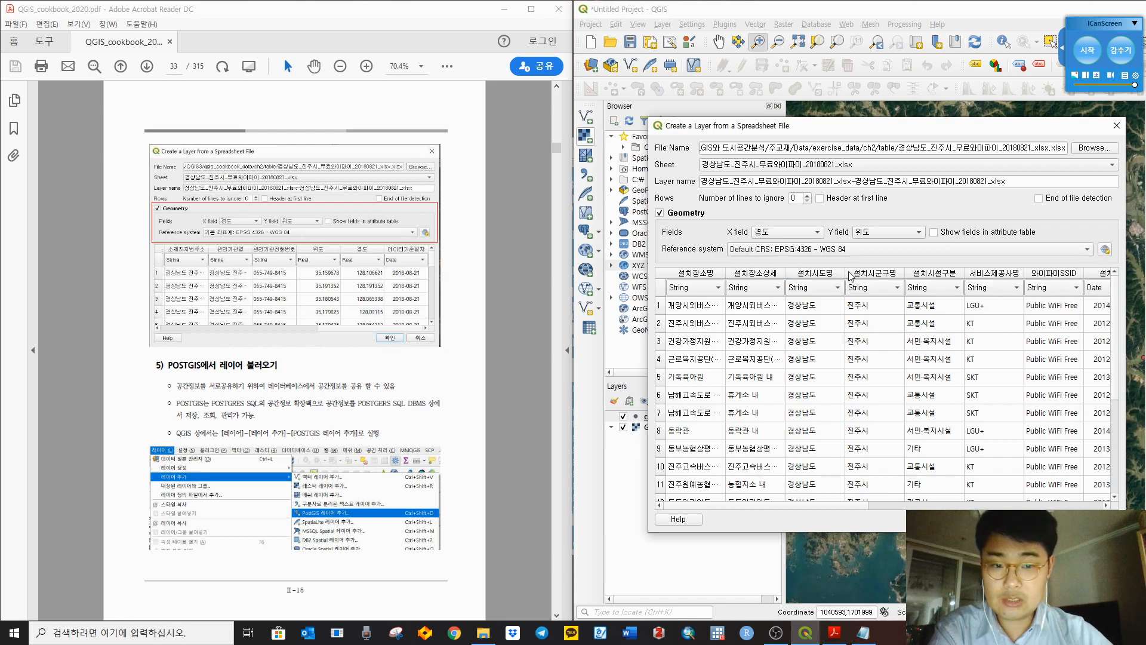
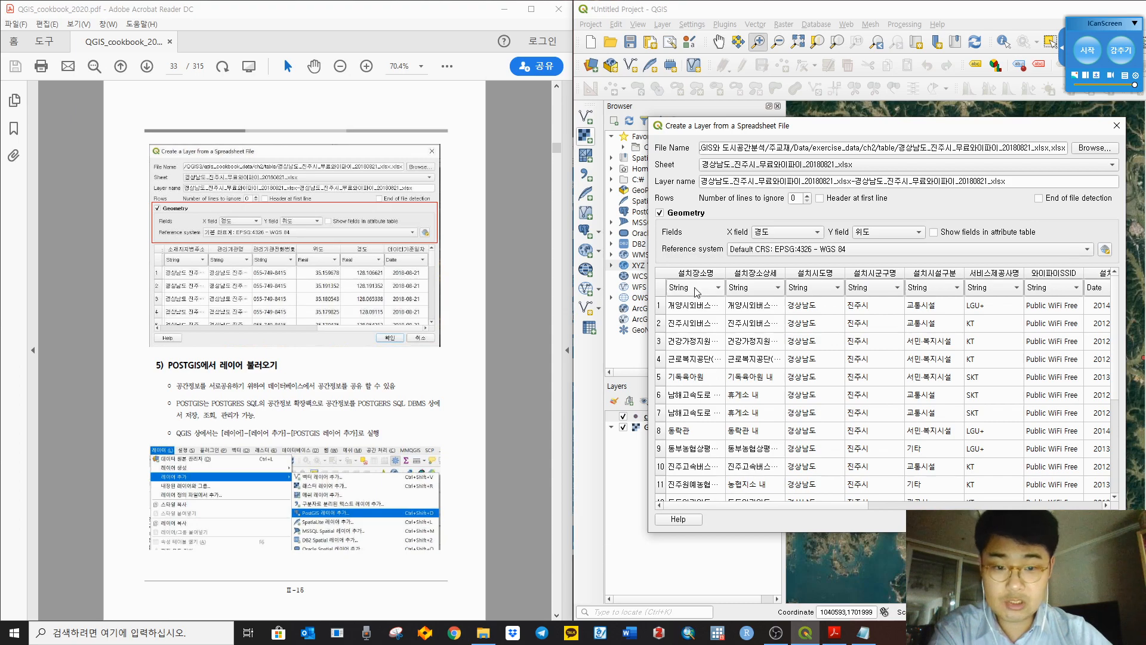
Step: Keep the 위도 column's field type as Real in the Wi-Fi spreadsheet import
{"action": "left_click_drag", "start_coordinate": [851, 505], "coordinate": [1045, 506]}
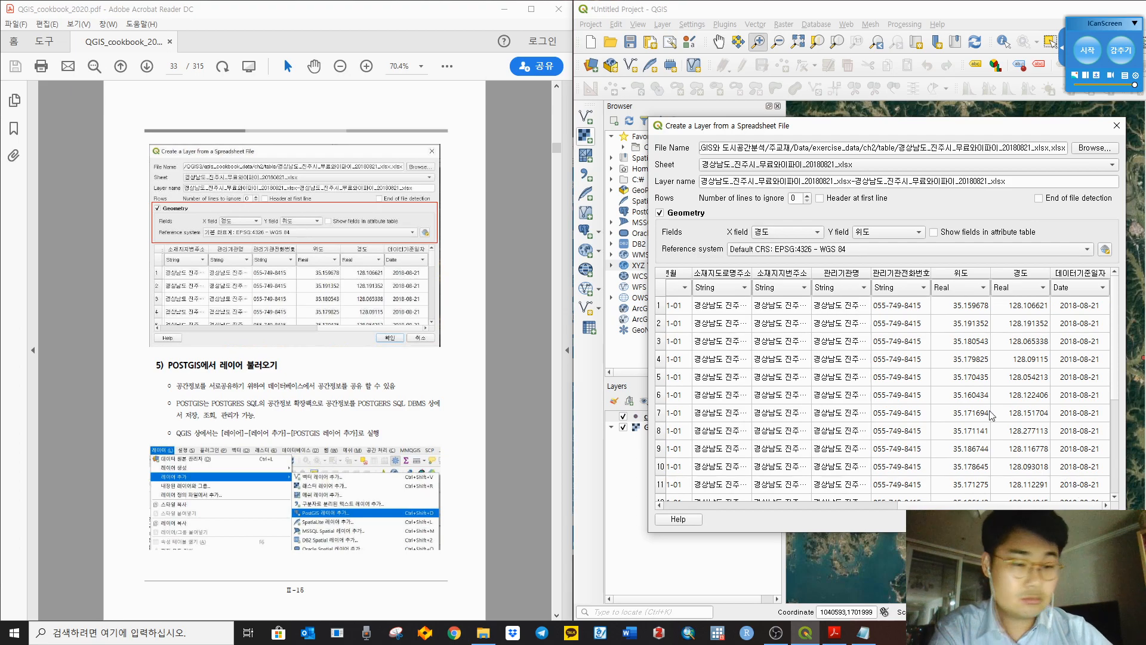
{"action": "left_click", "coordinate": [982, 292]}
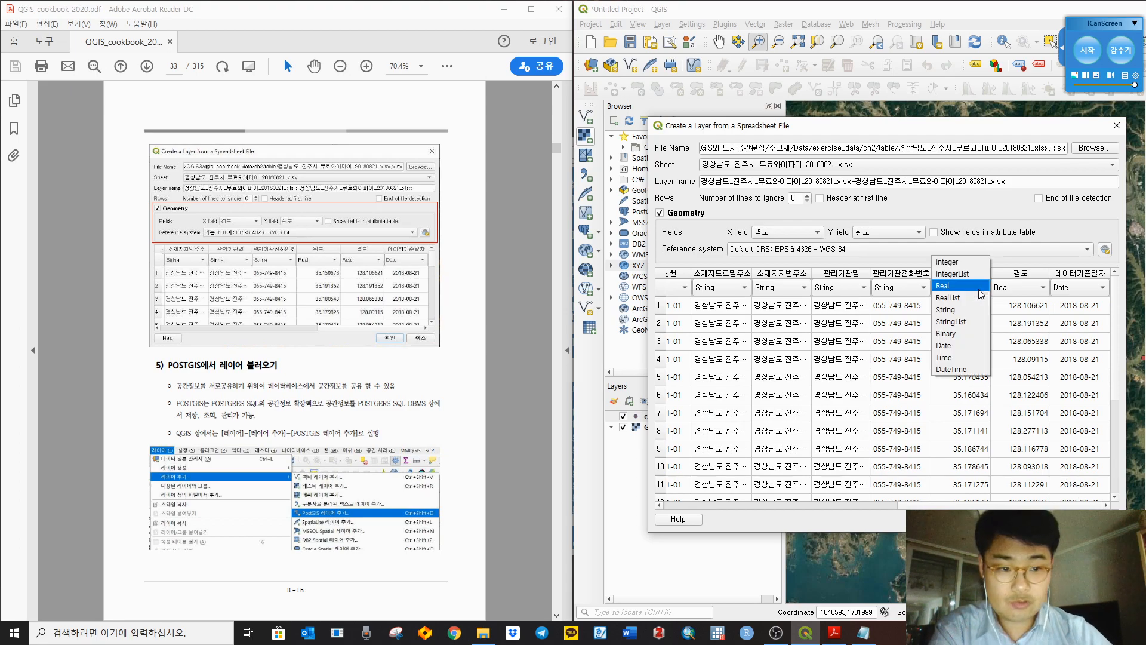
{"action": "left_click", "coordinate": [1017, 231]}
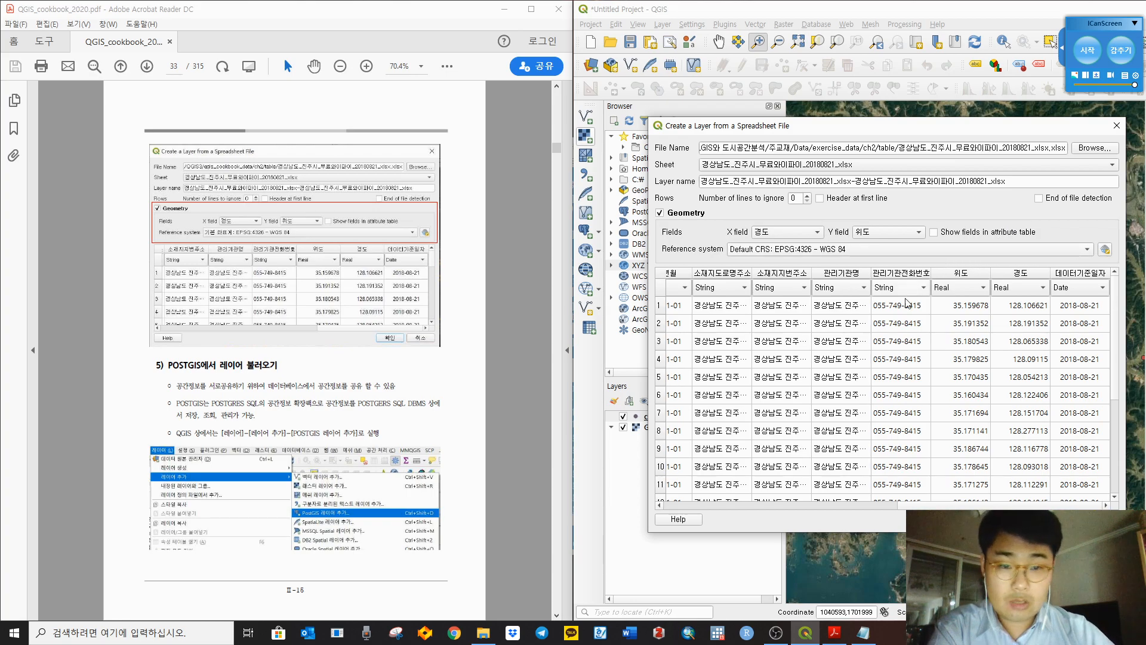
{"action": "left_click", "coordinate": [1045, 519]}
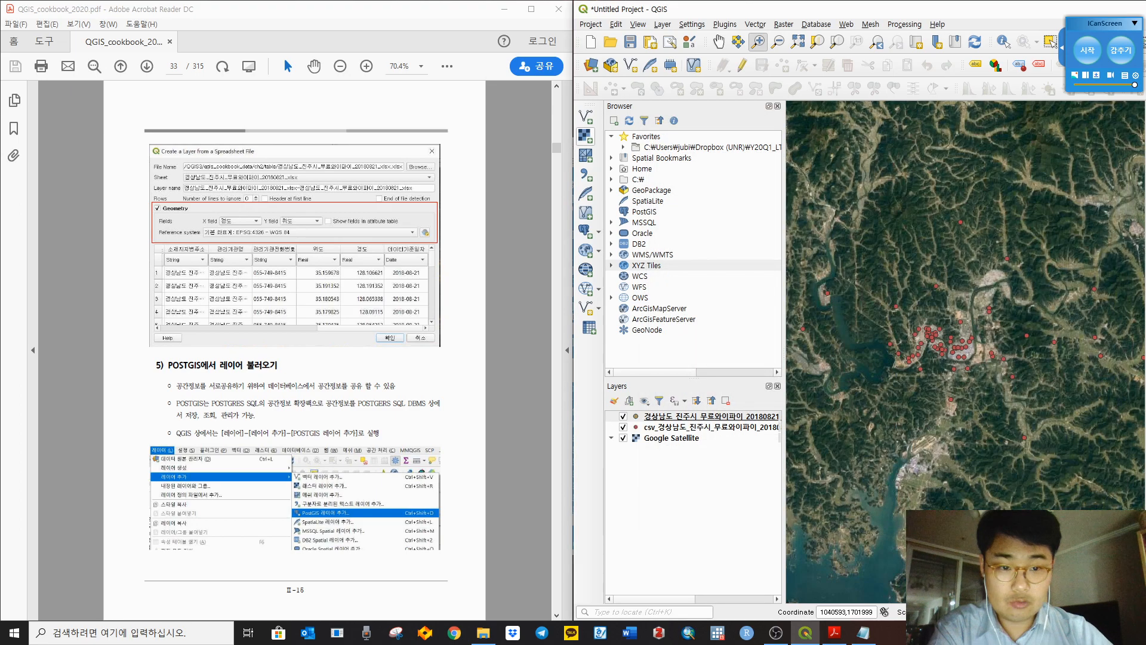
{"action": "left_click", "coordinate": [623, 427]}
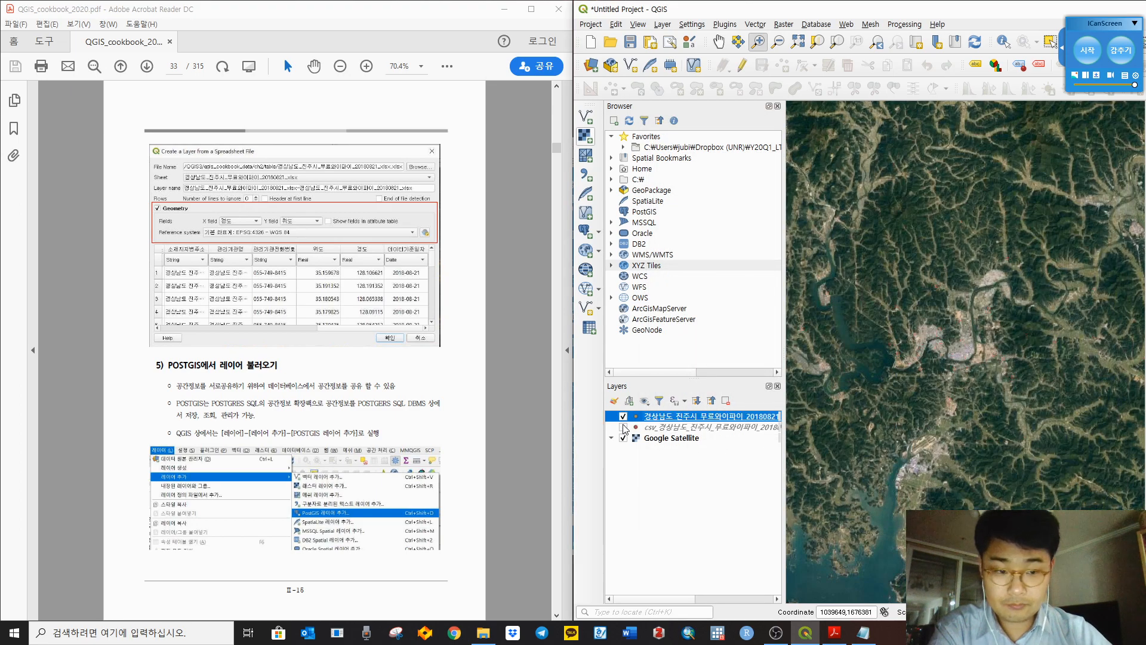
{"action": "left_click", "coordinate": [517, 357]}
{"action": "scroll", "coordinate": [513, 352], "scroll_direction": "down", "scroll_amount": 1}
{"action": "scroll", "coordinate": [513, 352], "scroll_direction": "up", "scroll_amount": 1}
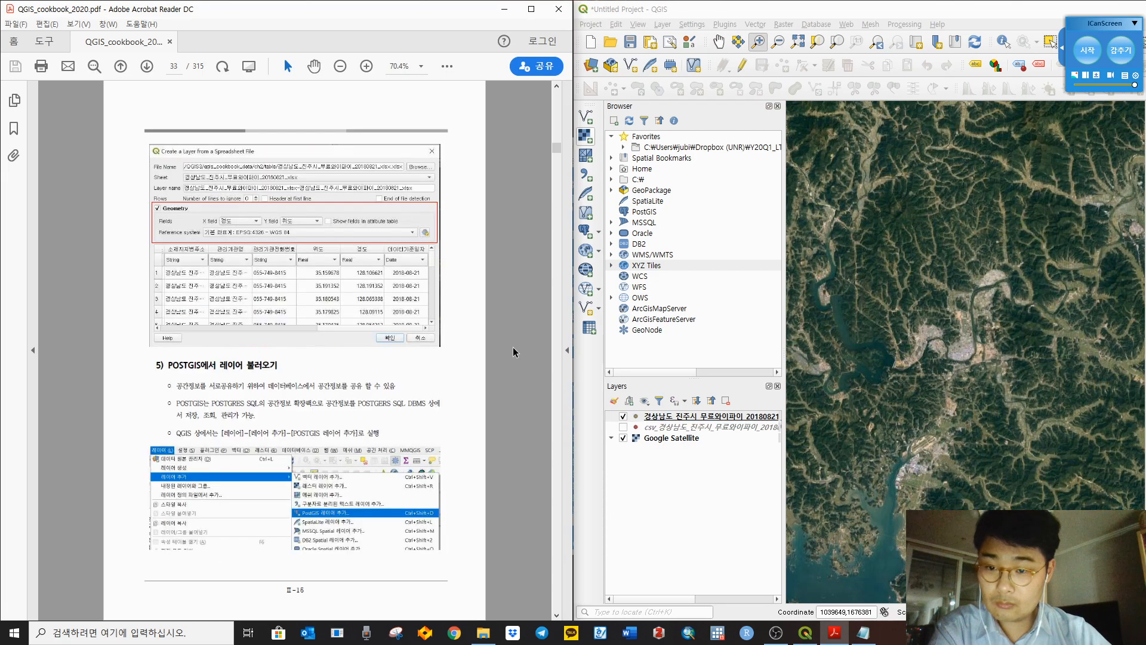
{"action": "right_click", "coordinate": [668, 422]}
{"action": "left_click", "coordinate": [718, 191]}
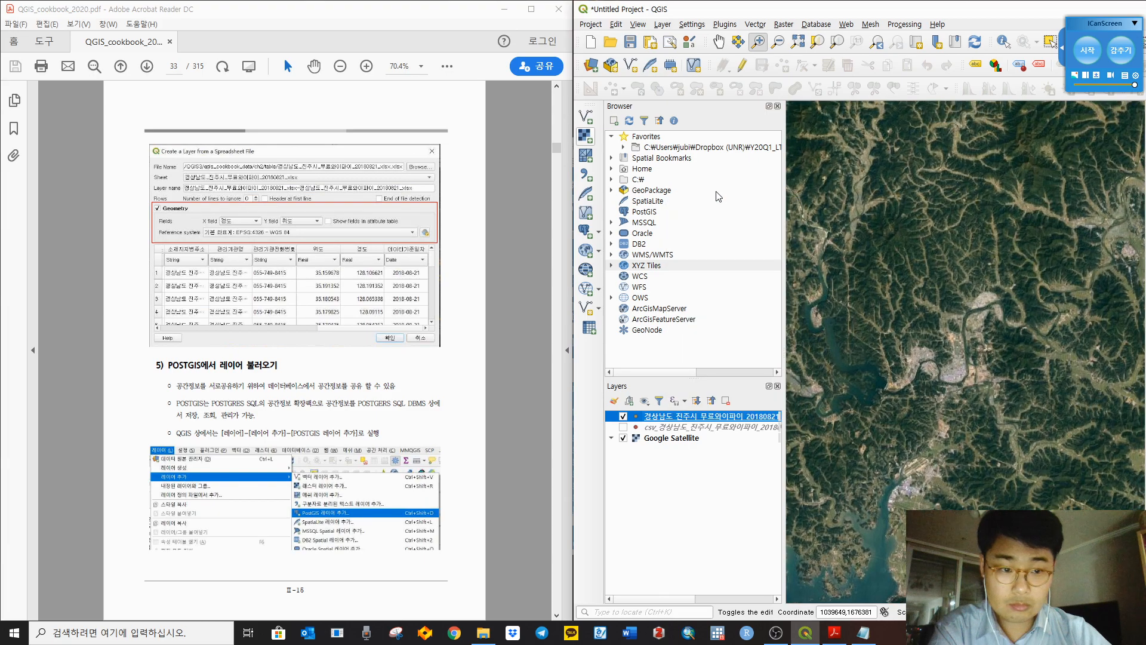
{"action": "left_click", "coordinate": [691, 455]}
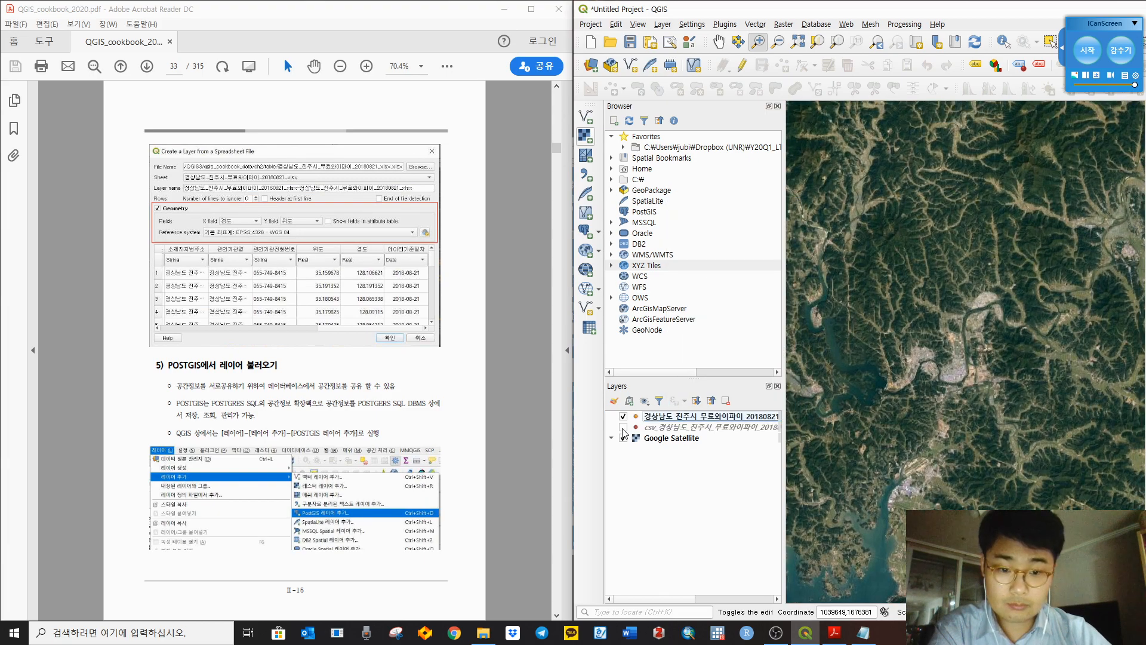
{"action": "left_click", "coordinate": [676, 417]}
{"action": "right_click", "coordinate": [683, 416]}
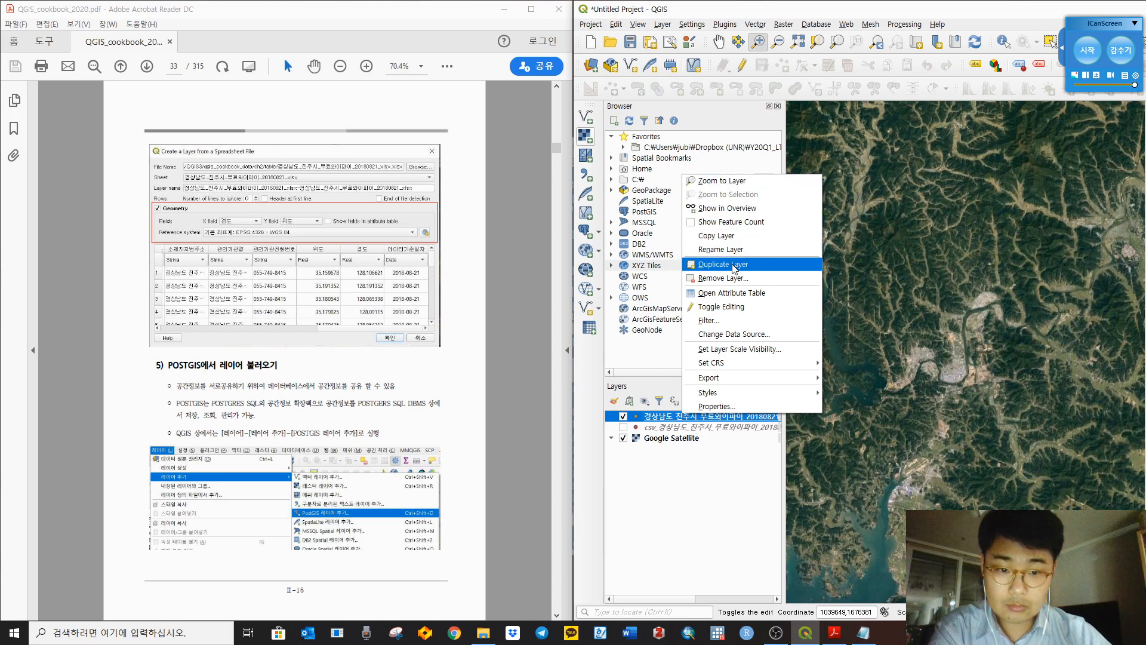
{"action": "left_click", "coordinate": [735, 294]}
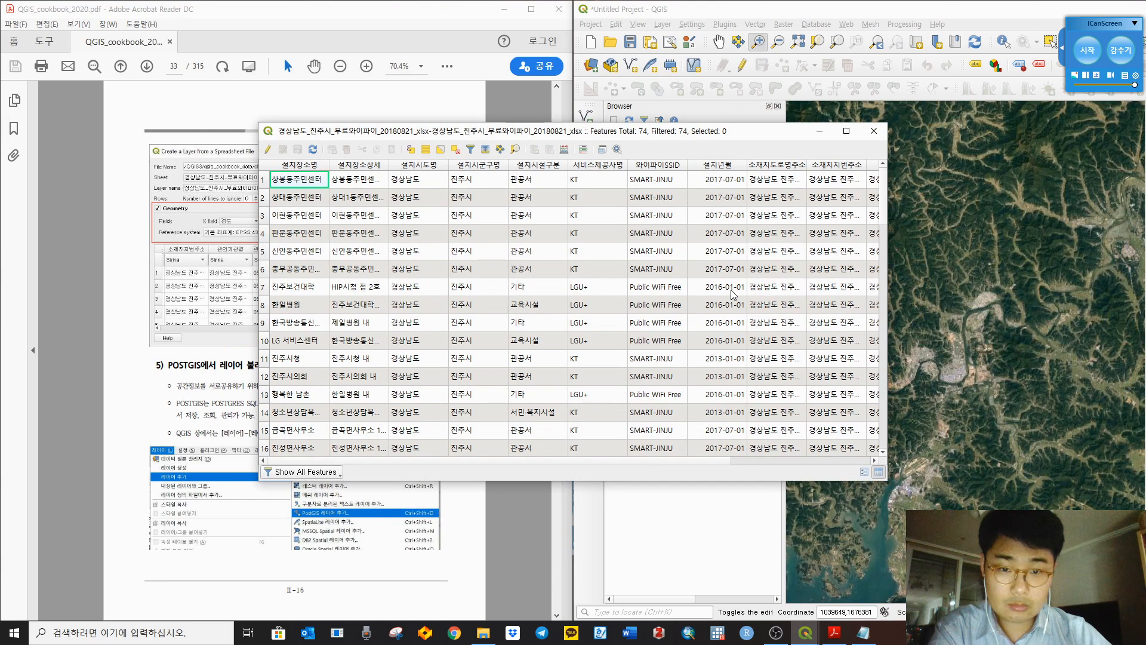
{"action": "scroll", "coordinate": [733, 293], "scroll_direction": "down", "scroll_amount": 13}
{"action": "left_click", "coordinate": [674, 358]}
{"action": "left_click", "coordinate": [822, 460]}
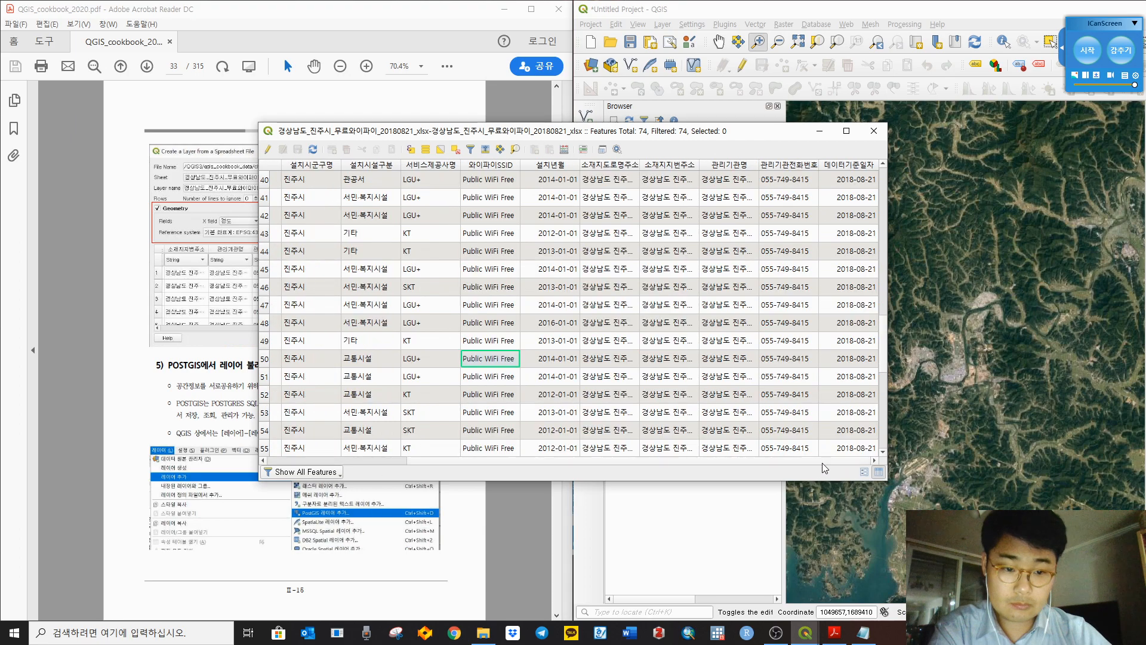
{"action": "left_click", "coordinate": [774, 221]}
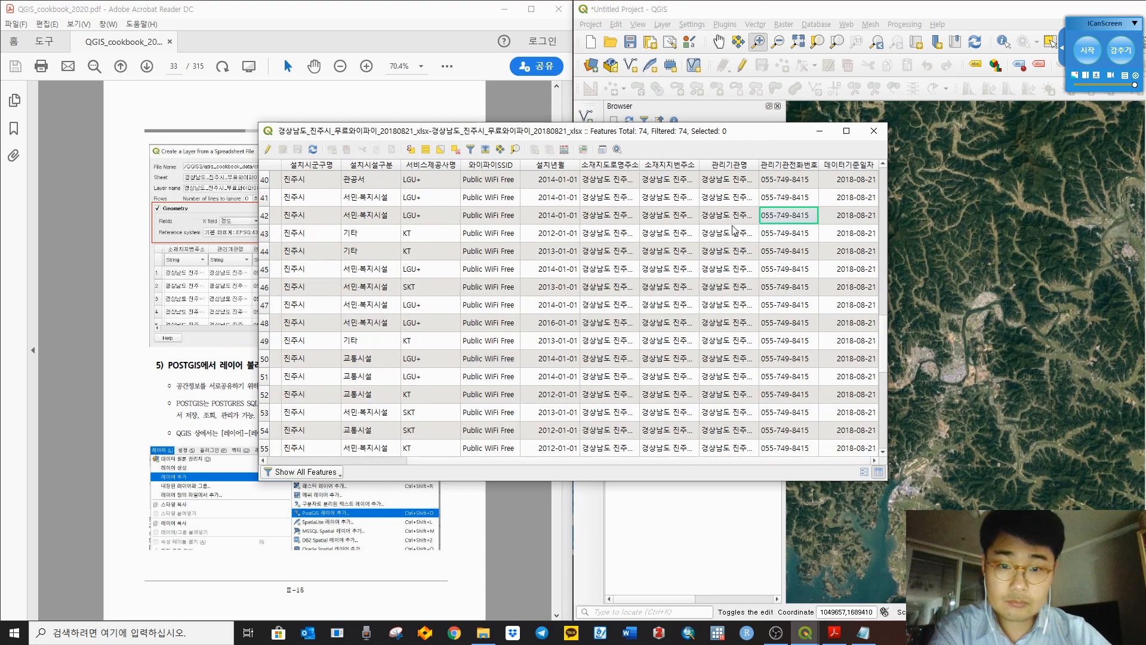
{"action": "left_click", "coordinate": [445, 216]}
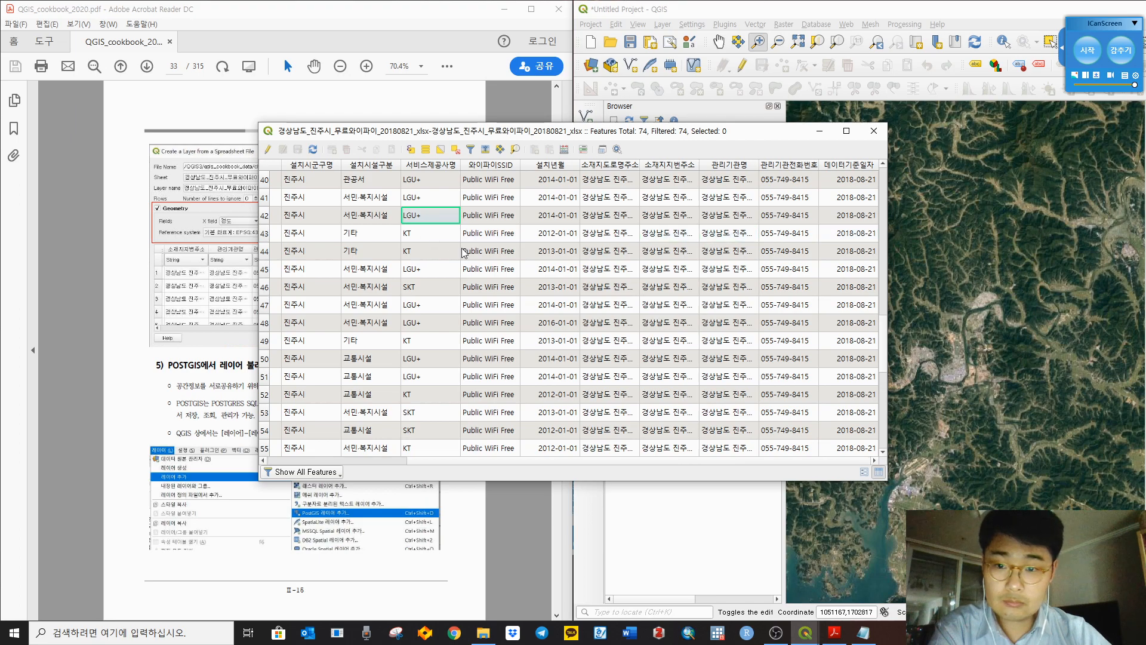
{"action": "left_click_drag", "start_coordinate": [783, 467], "coordinate": [646, 462]}
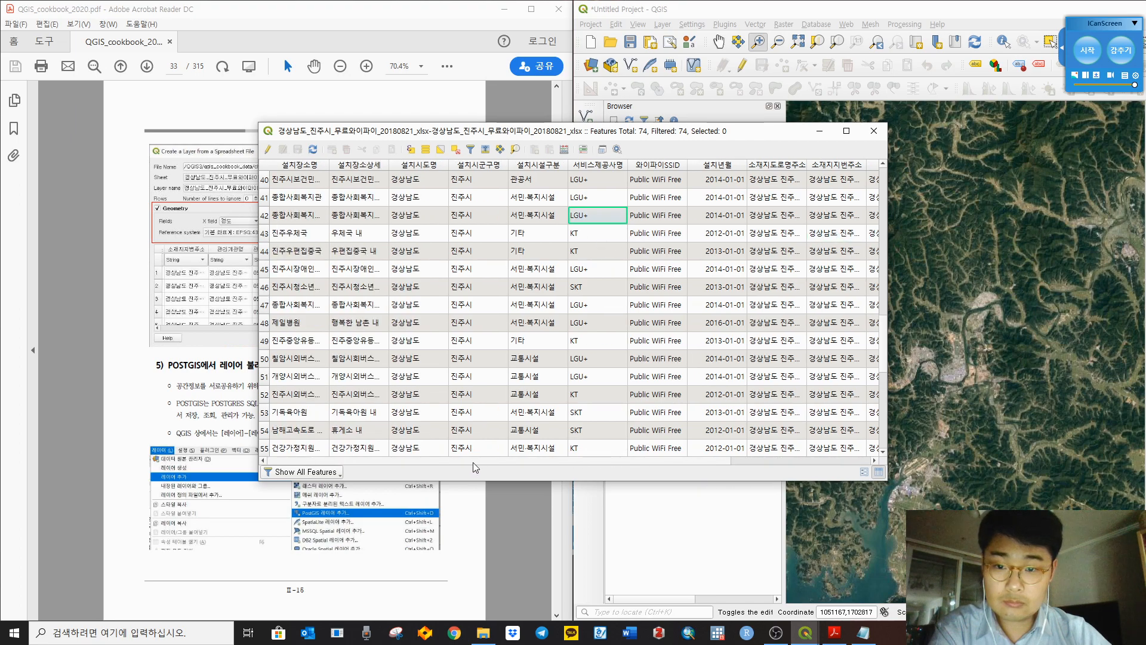
{"action": "left_click_drag", "start_coordinate": [477, 462], "coordinate": [904, 459]}
{"action": "left_click", "coordinate": [875, 131]}
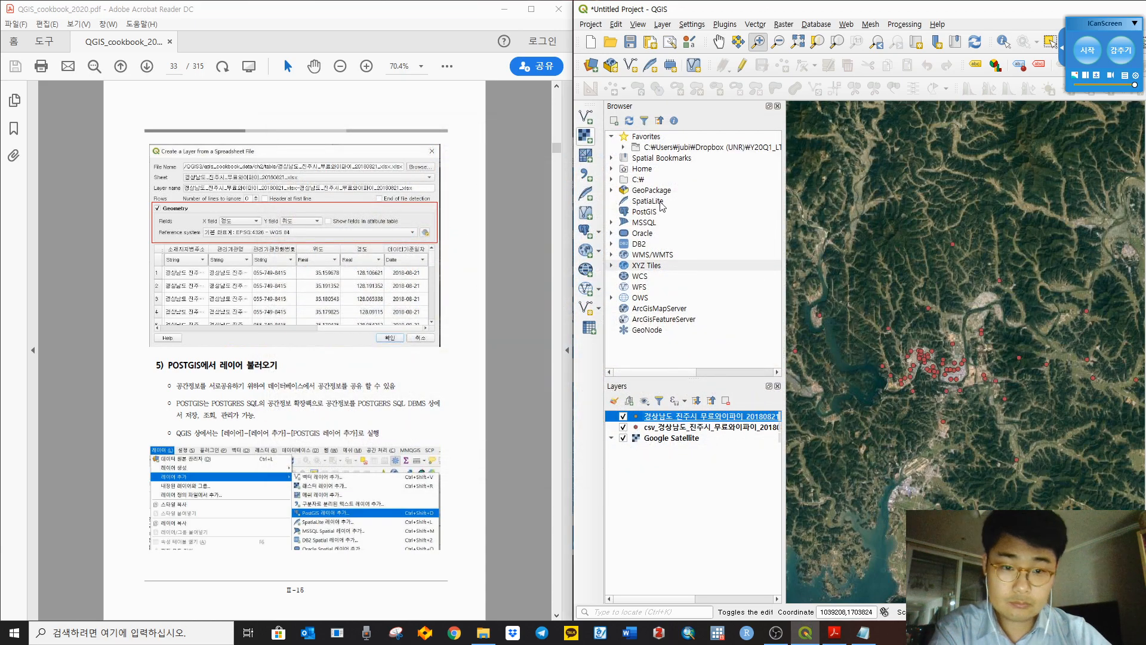
Step: Hide the csv layer and remove the Jinju Wi-Fi spreadsheet layer from the project
{"action": "left_click", "coordinate": [623, 427]}
{"action": "right_click", "coordinate": [668, 418]}
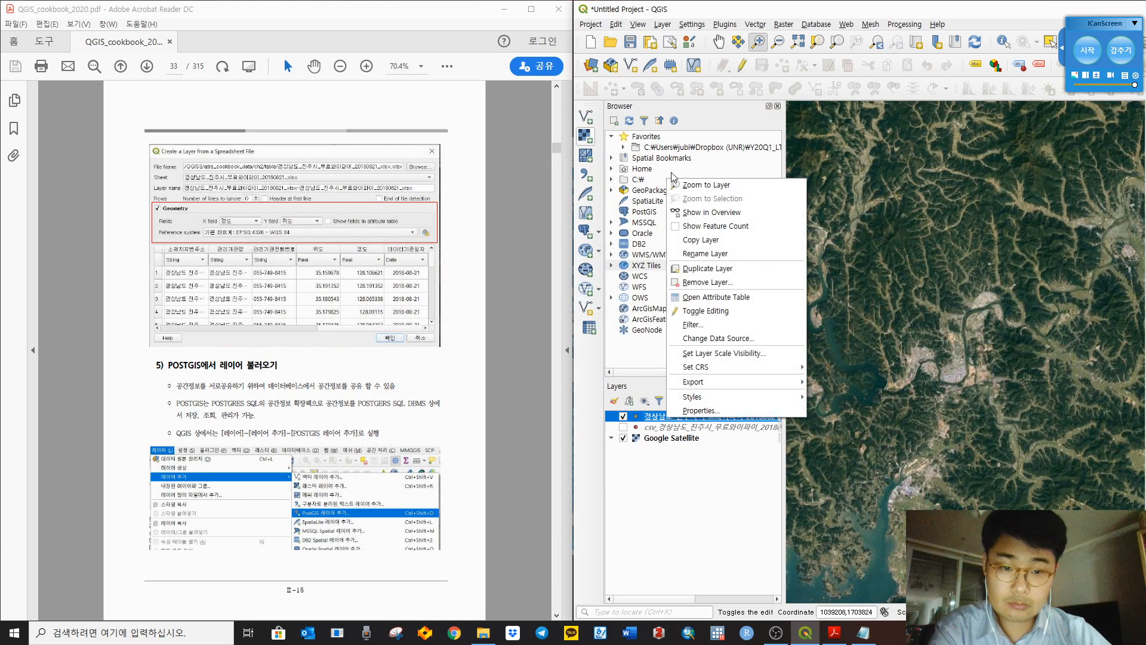
{"action": "left_click", "coordinate": [709, 281]}
{"action": "left_click", "coordinate": [918, 331]}
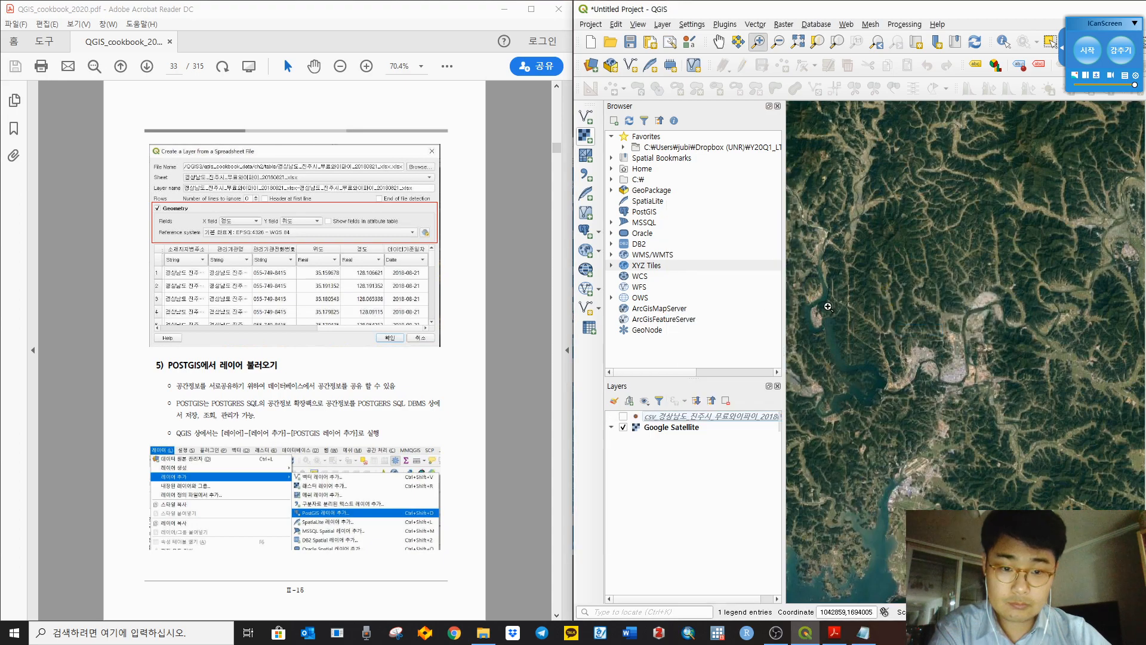
Step: Reload 경상남도_진주시_무료와이파이_20180821.xlsx into the spreadsheet dialog, keeping EPSG:4326 - WGS 84
{"action": "double_click", "coordinate": [695, 147]}
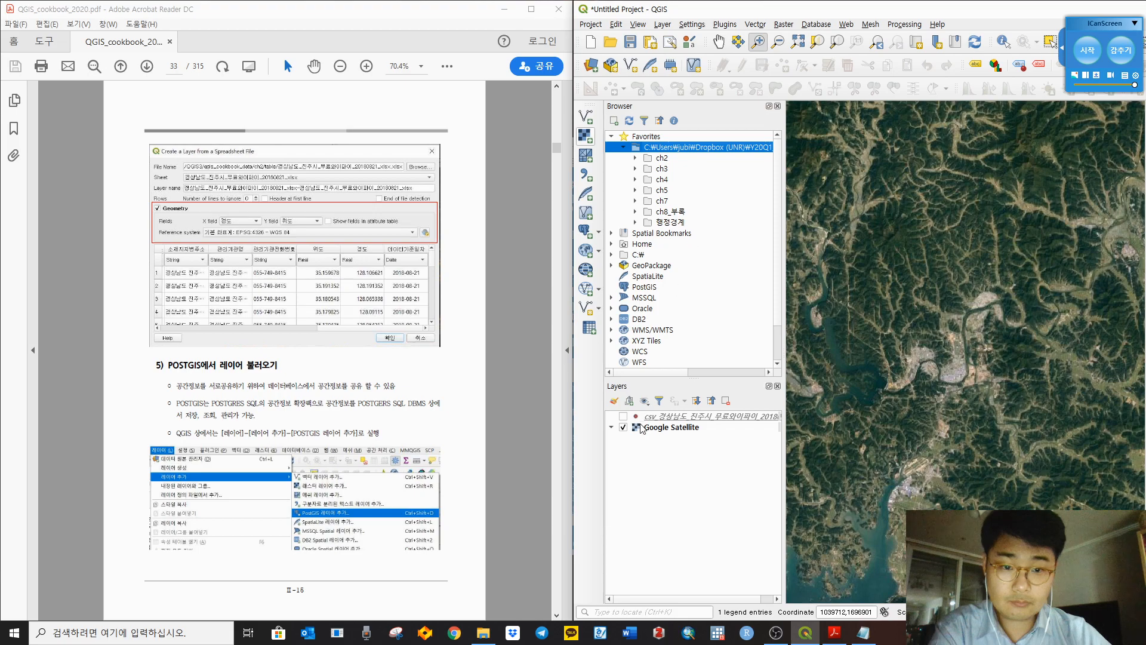
{"action": "left_click", "coordinate": [595, 324]}
{"action": "left_click", "coordinate": [1100, 135]}
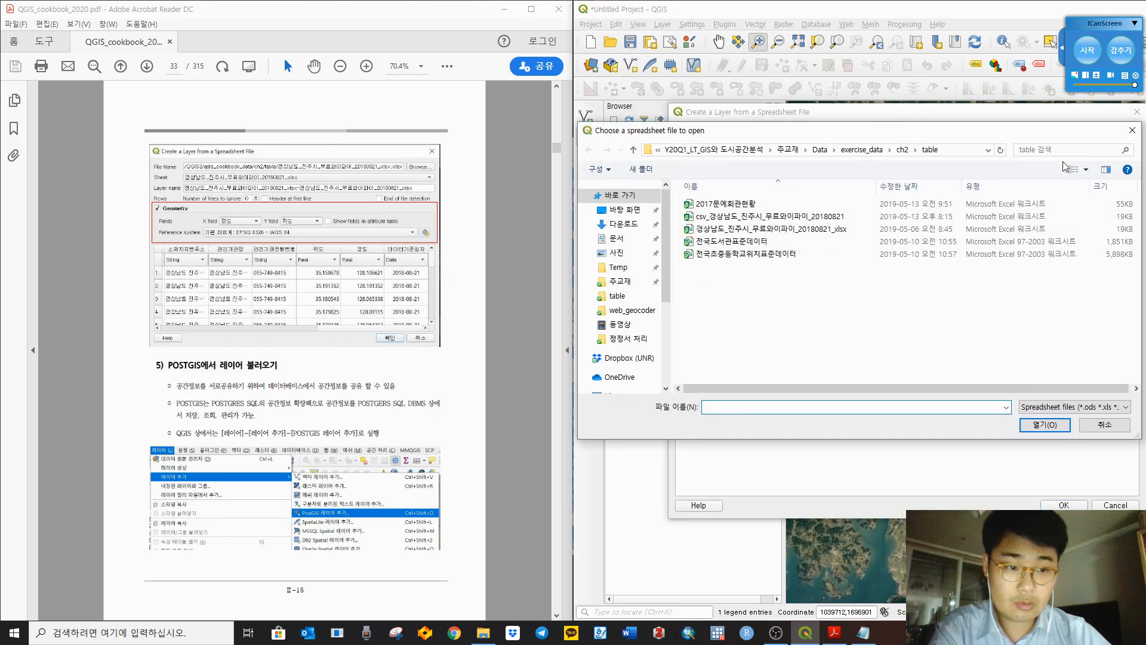
{"action": "left_click", "coordinate": [769, 230]}
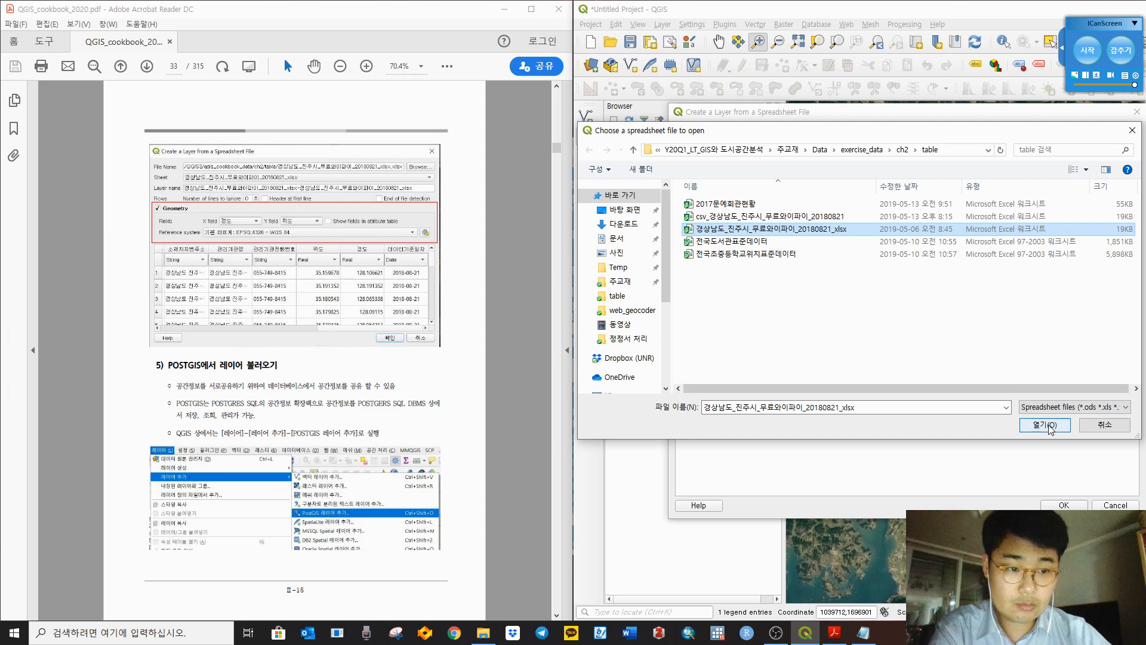
{"action": "double_click", "coordinate": [829, 229]}
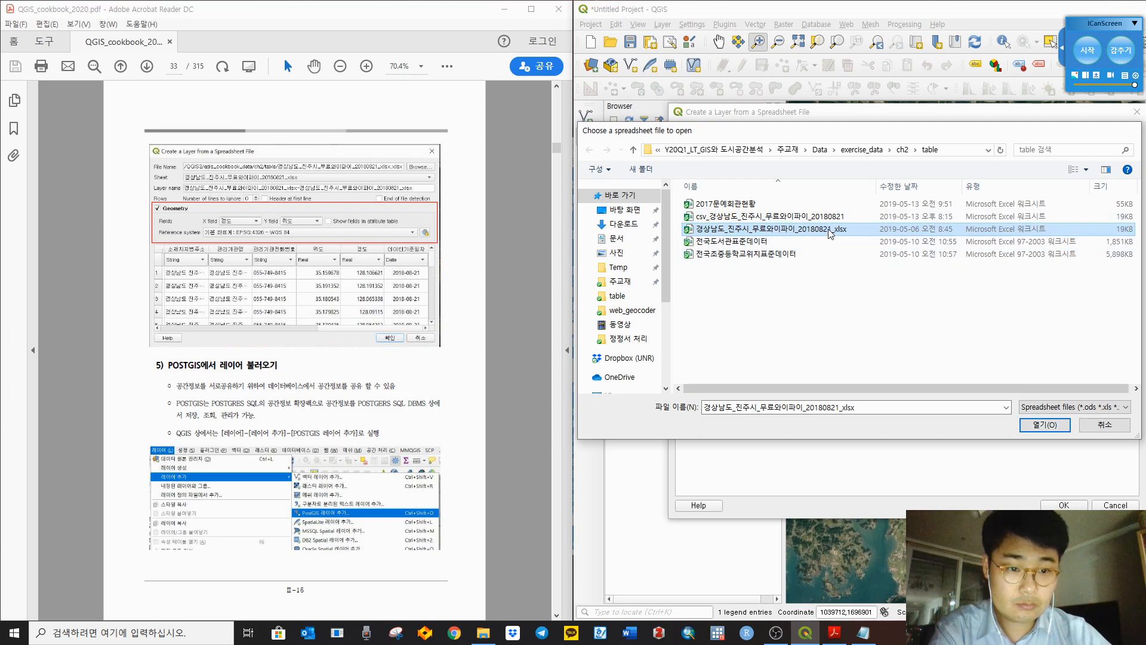
{"action": "left_click", "coordinate": [810, 234]}
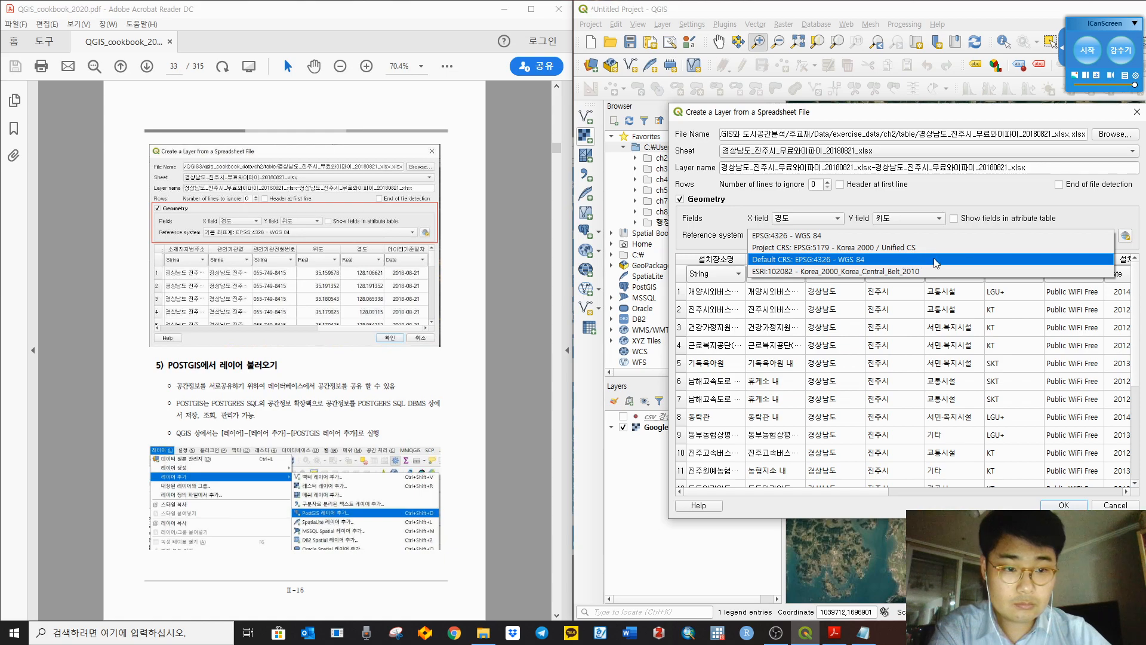
{"action": "left_click", "coordinate": [914, 501]}
{"action": "left_click_drag", "start_coordinate": [874, 492], "coordinate": [1122, 498]}
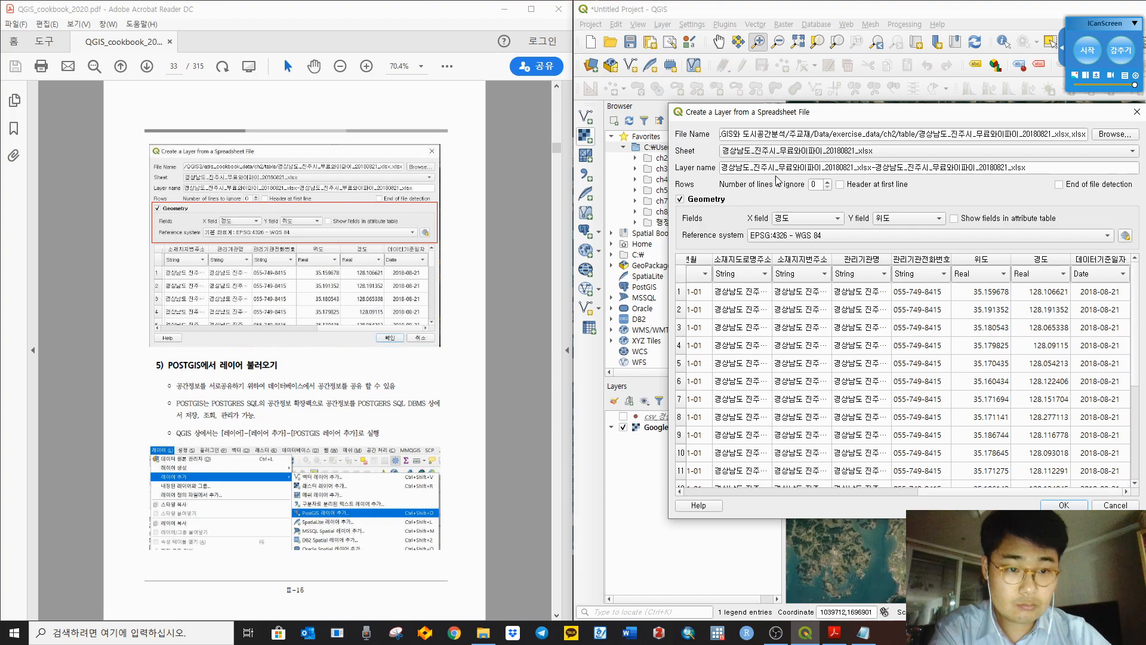
Step: Browse the Korea 2000 CRS entries without changing anything, then close the dialog unadded
{"action": "left_click", "coordinate": [1126, 235]}
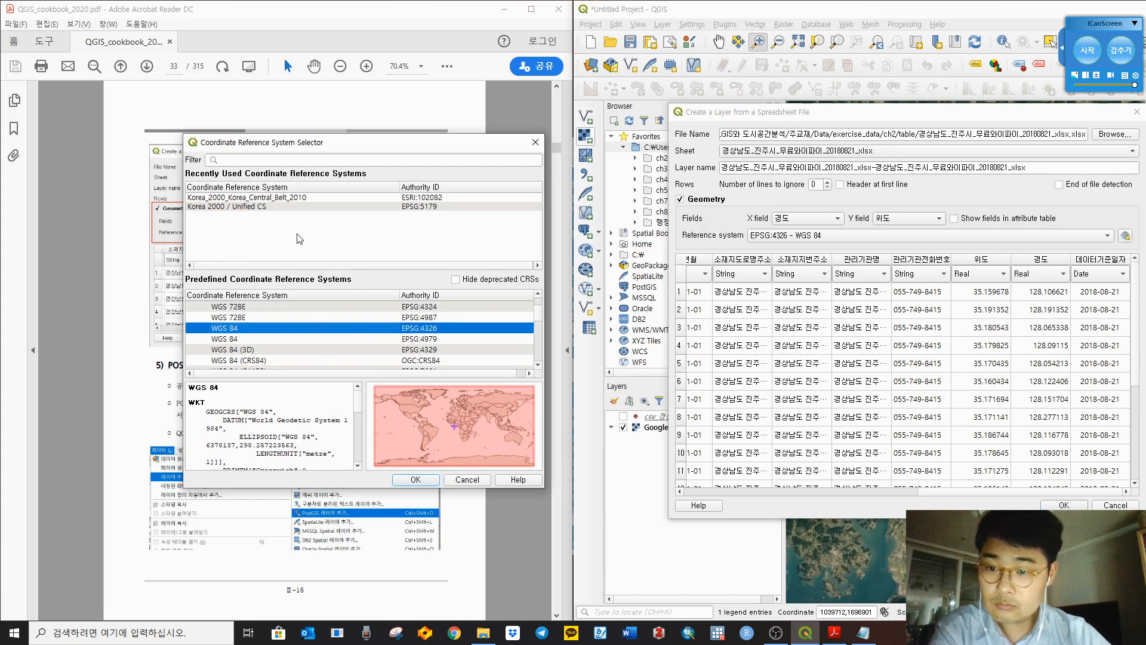
{"action": "left_click", "coordinate": [307, 198]}
{"action": "left_click", "coordinate": [307, 207]}
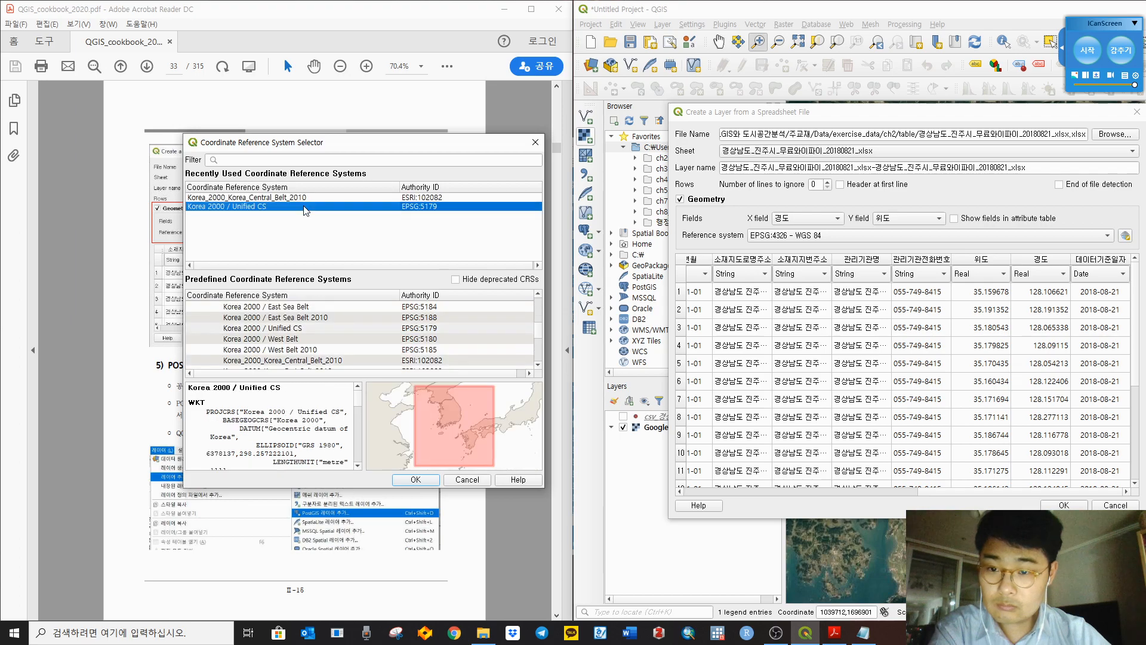
{"action": "left_click", "coordinate": [467, 479]}
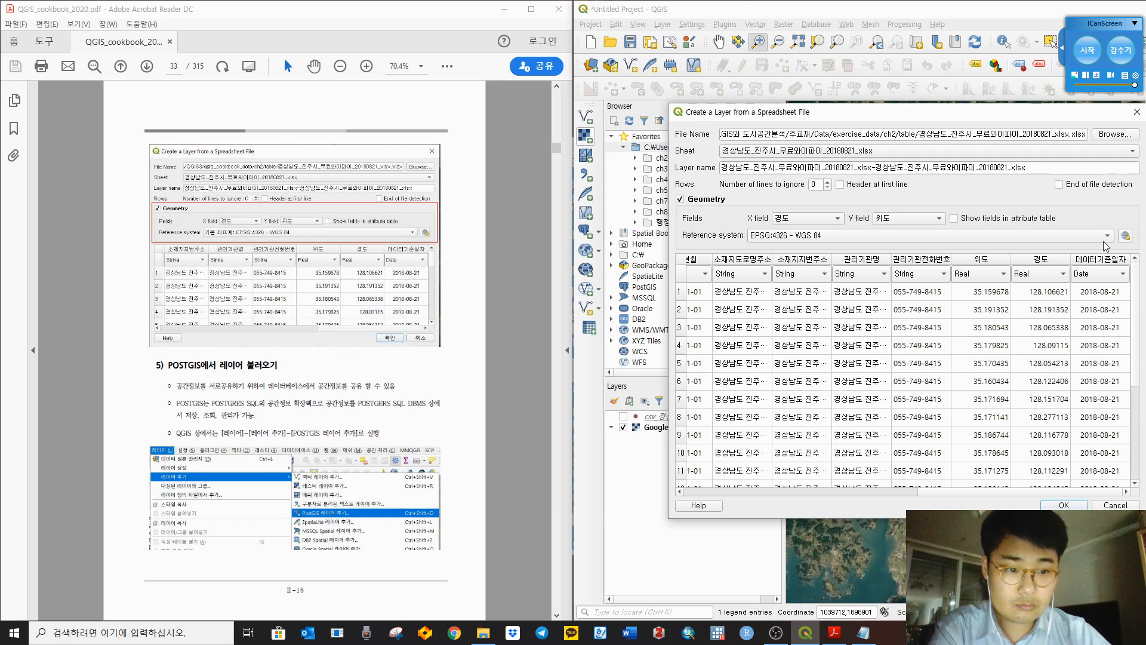
{"action": "scroll", "coordinate": [887, 315], "scroll_direction": "down", "scroll_amount": 3}
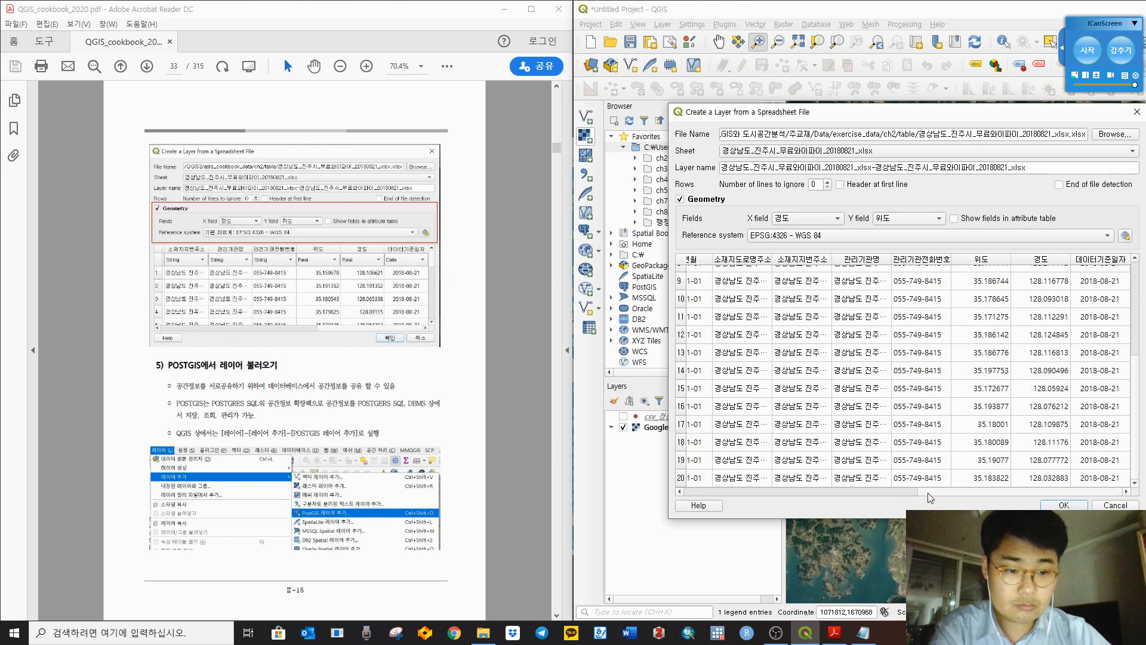
{"action": "left_click", "coordinate": [906, 494]}
{"action": "left_click", "coordinate": [1081, 491]}
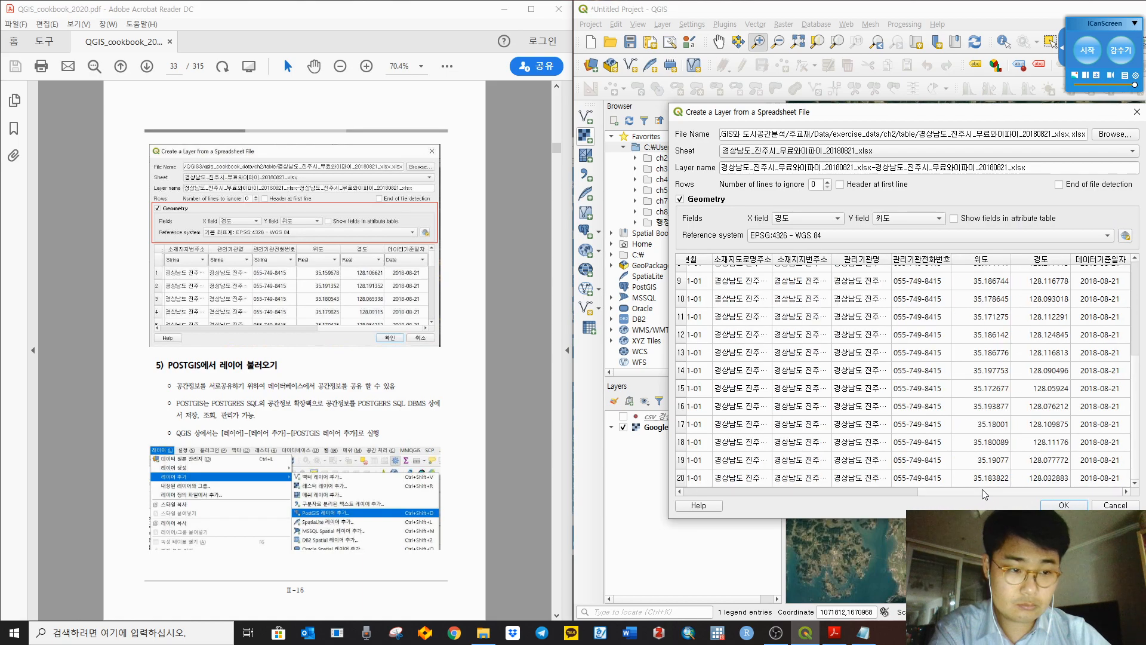
{"action": "left_click_drag", "start_coordinate": [983, 491], "coordinate": [709, 502]}
{"action": "left_click", "coordinate": [1137, 112]}
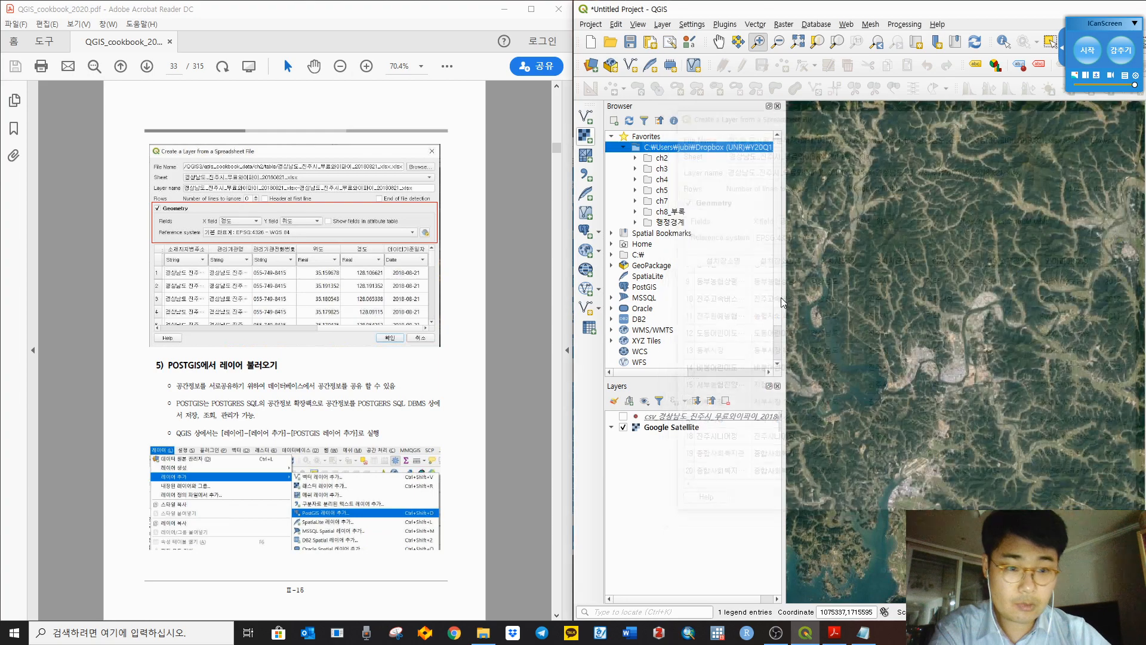
Step: Check the cookbook, review the database layer types, then open Layer > Add Layer
{"action": "left_click", "coordinate": [82, 364]}
{"action": "scroll", "coordinate": [86, 357], "scroll_direction": "up", "scroll_amount": 1}
{"action": "scroll", "coordinate": [86, 353], "scroll_direction": "down", "scroll_amount": 1}
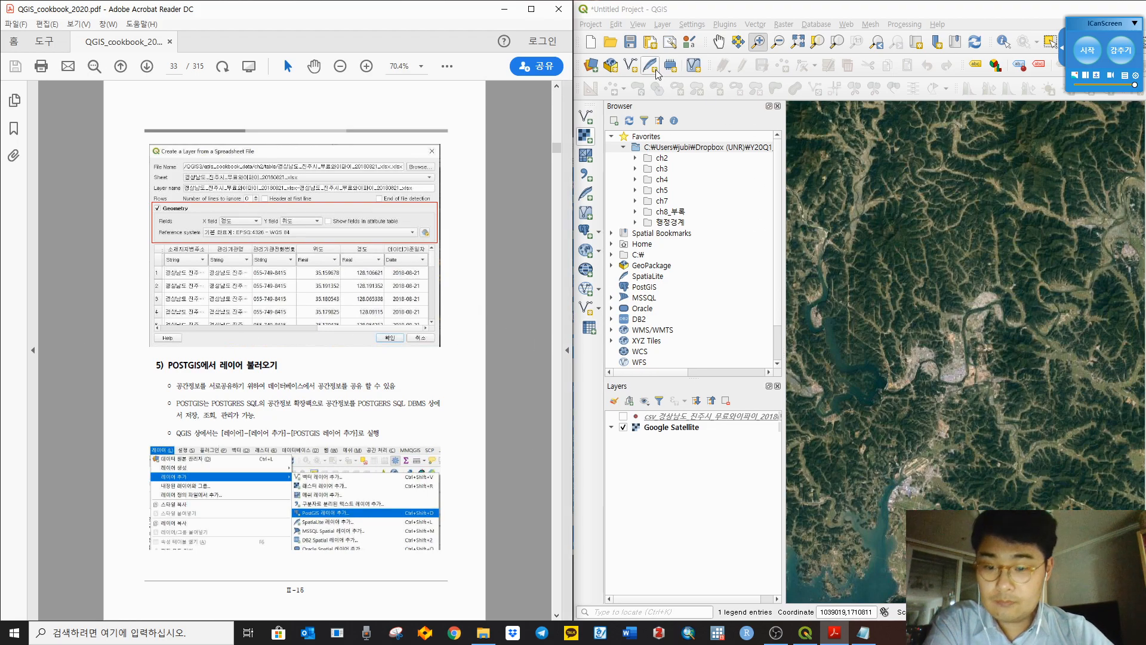
{"action": "left_click", "coordinate": [599, 233]}
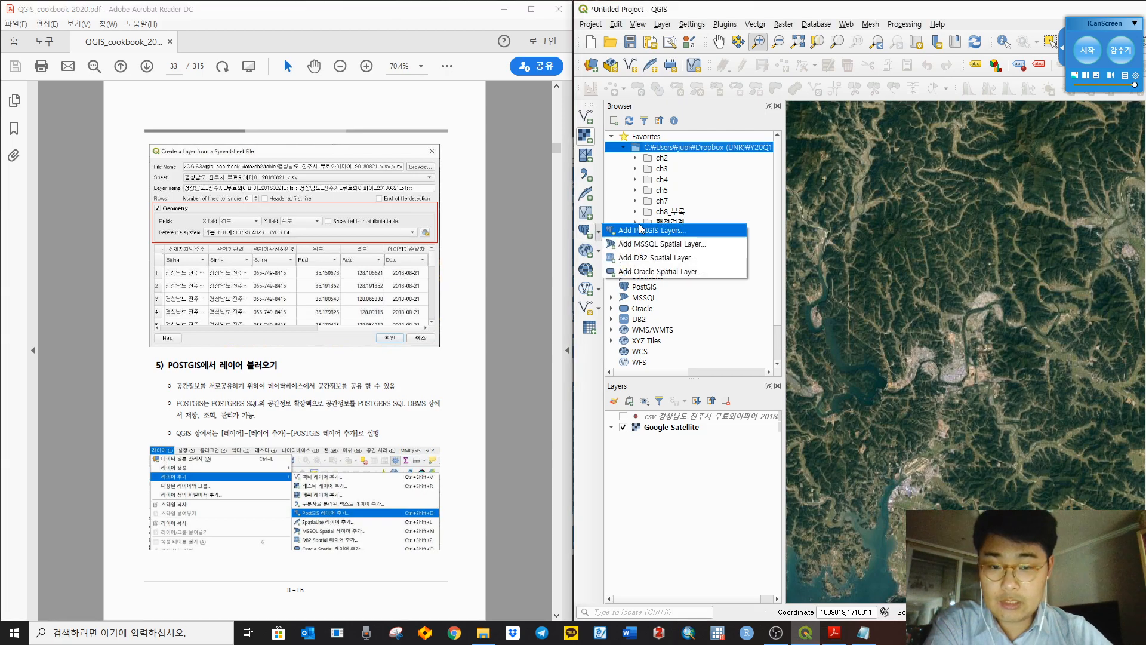
{"action": "left_click", "coordinate": [593, 382]}
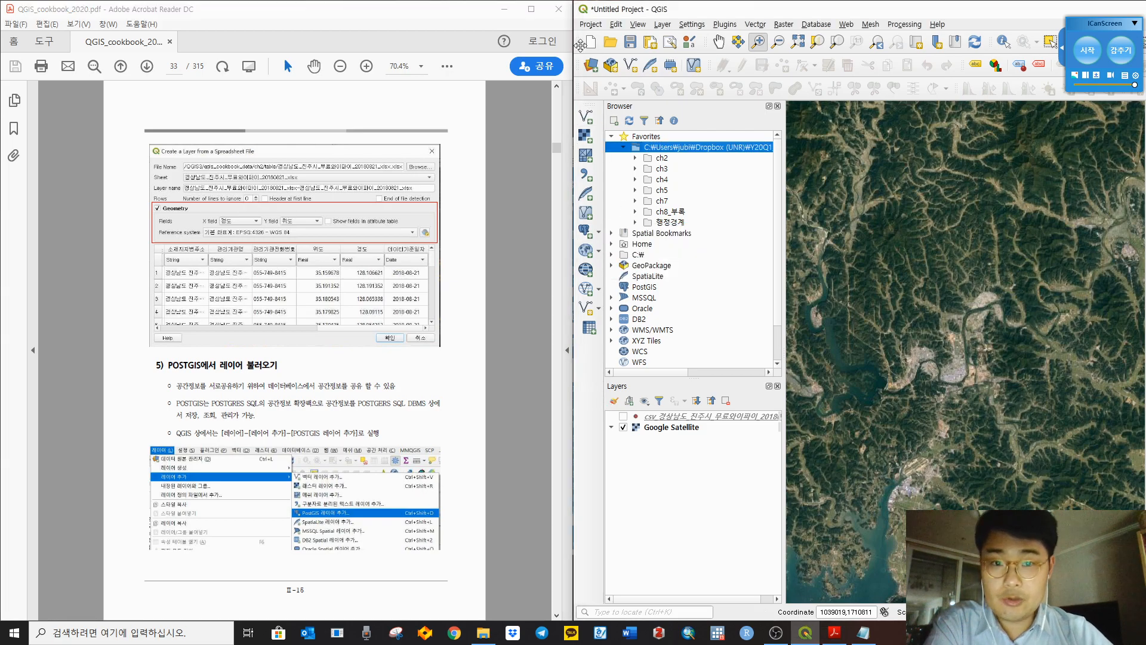
{"action": "left_click", "coordinate": [662, 25]}
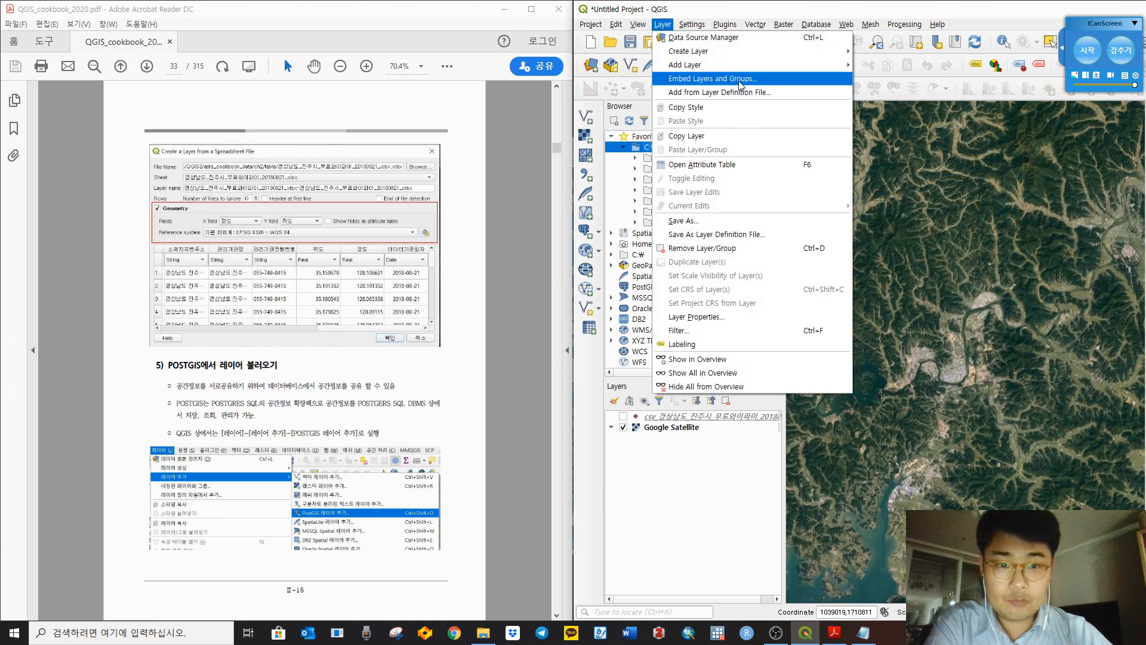
{"action": "mouse_move", "coordinate": [744, 67]}
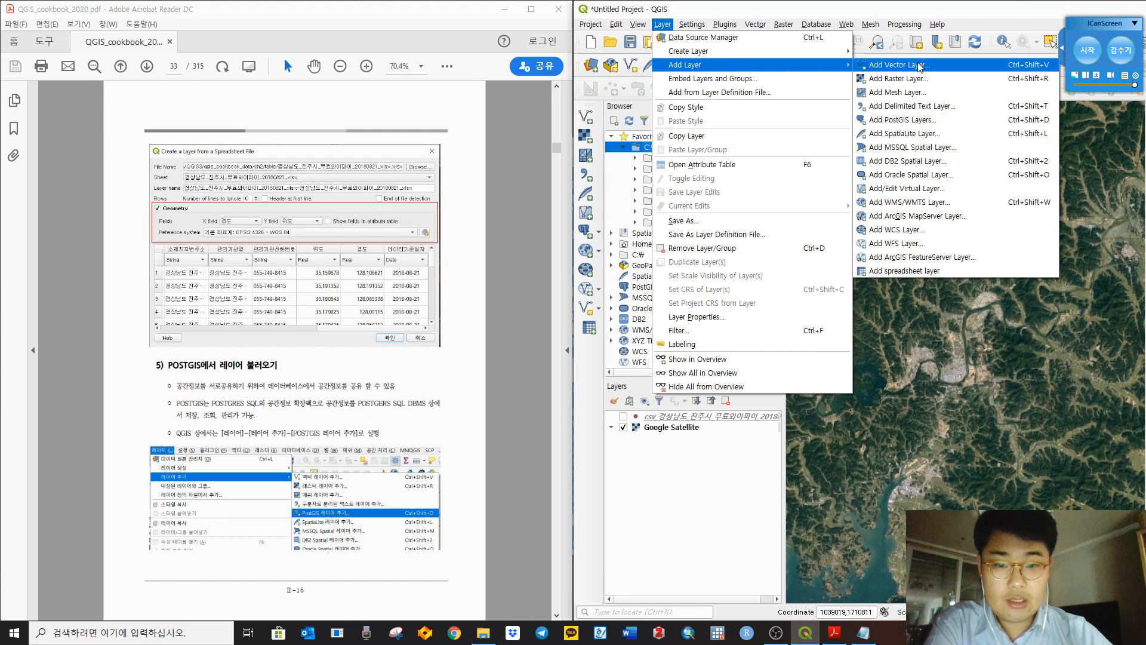
Step: Open the PostgreSQL data source manager and bring up a blank New PostGIS Connection dialog
{"action": "left_click", "coordinate": [925, 121]}
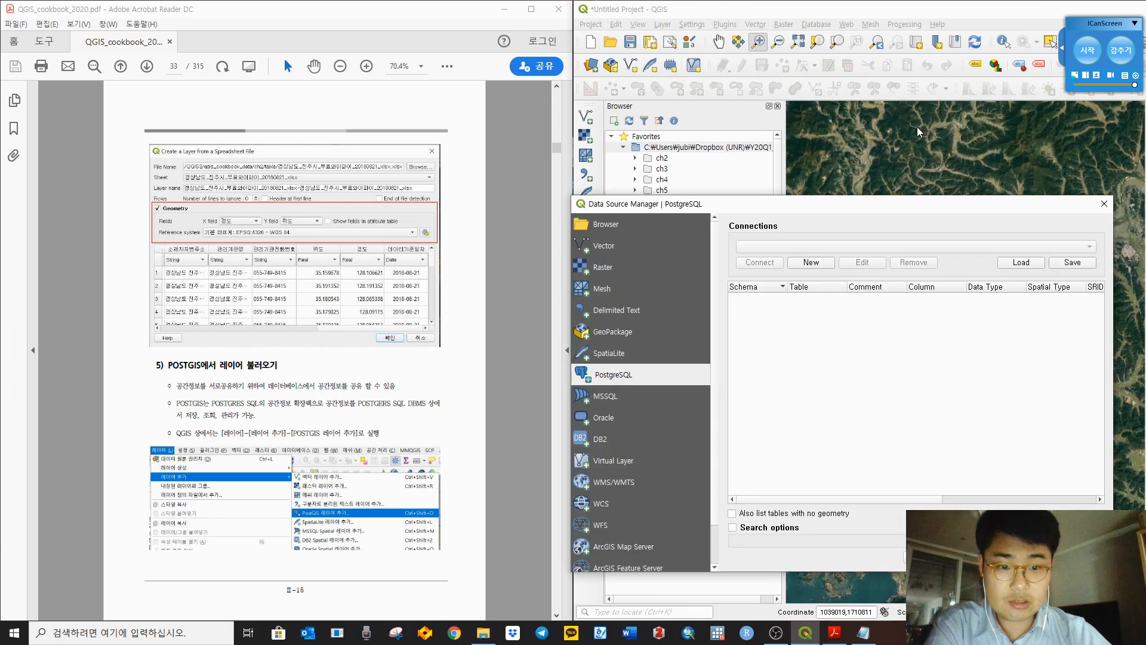
{"action": "left_click", "coordinate": [504, 505]}
{"action": "scroll", "coordinate": [504, 505], "scroll_direction": "down", "scroll_amount": 2}
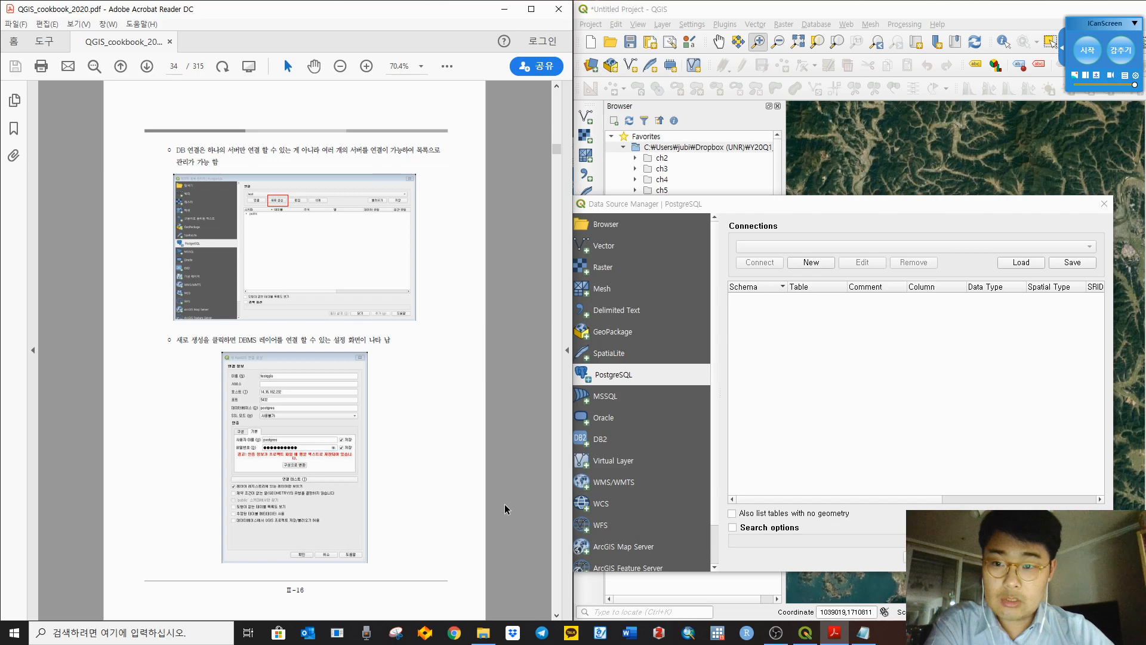
{"action": "left_click", "coordinate": [916, 389]}
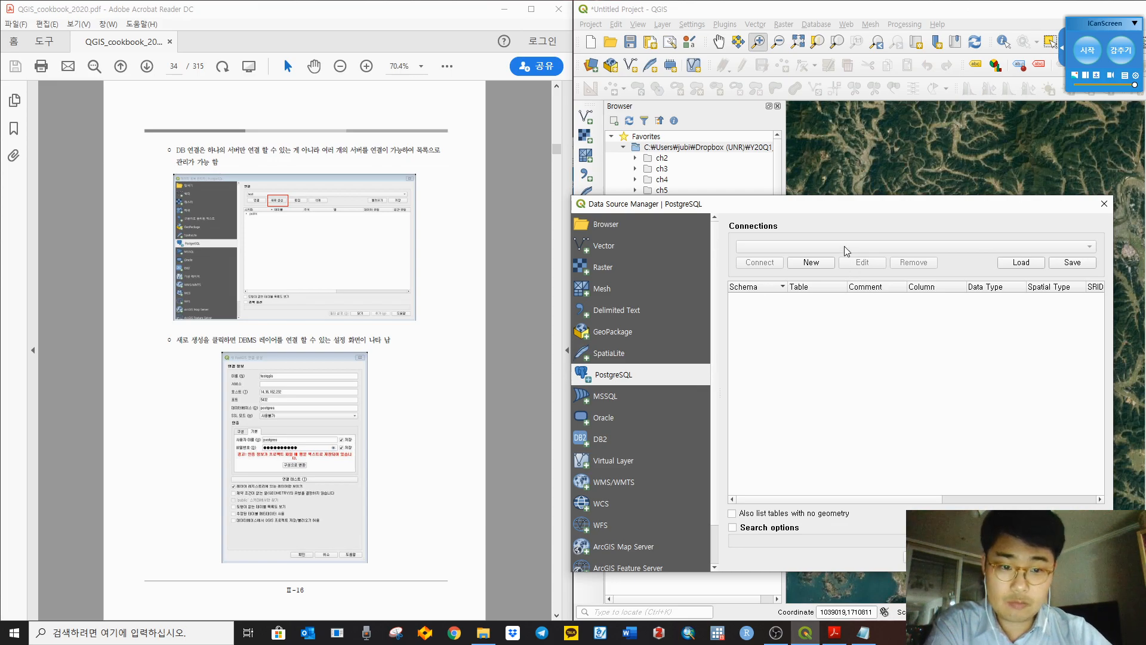
{"action": "left_click", "coordinate": [802, 268]}
{"action": "left_click_drag", "start_coordinate": [363, 145], "coordinate": [836, 117]}
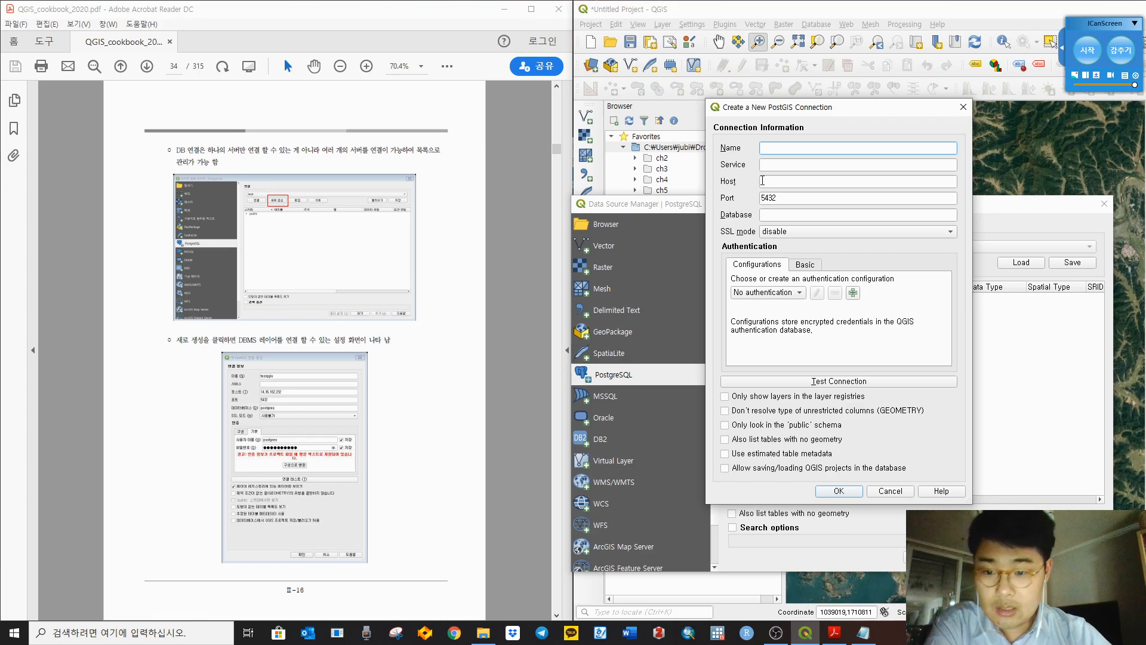
Step: Enter the connection name testqgis and fit the cookbook PDF to page width
{"action": "left_click", "coordinate": [536, 356]}
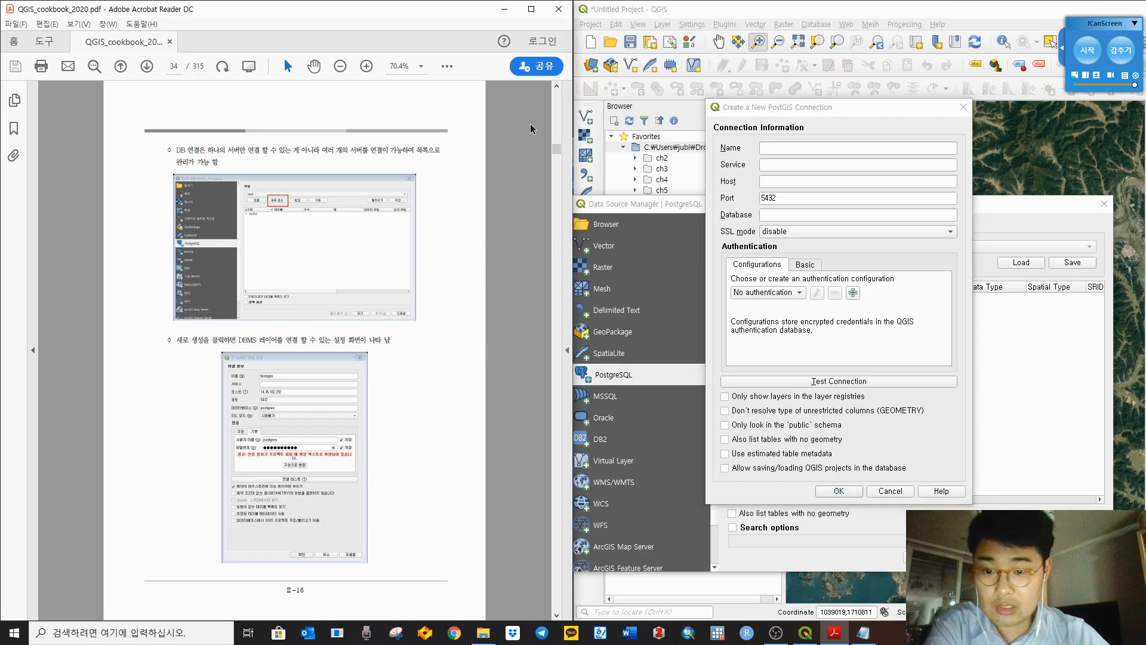
{"action": "left_click", "coordinate": [770, 147]}
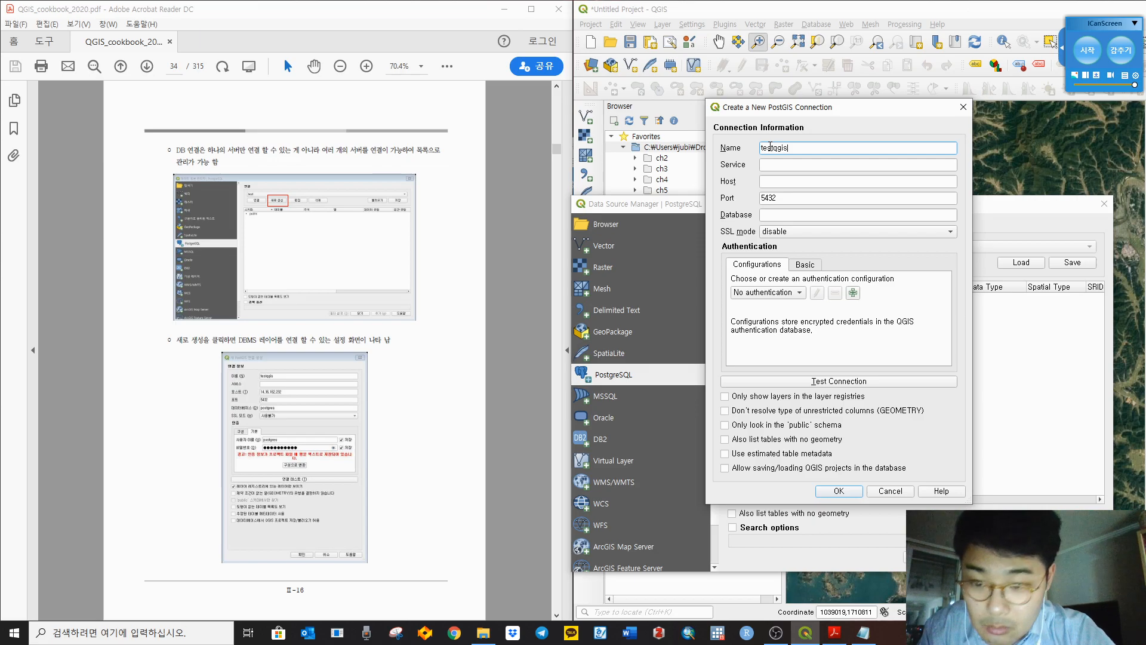
{"action": "key", "text": "Tab"}
{"action": "key", "text": "Tab"}
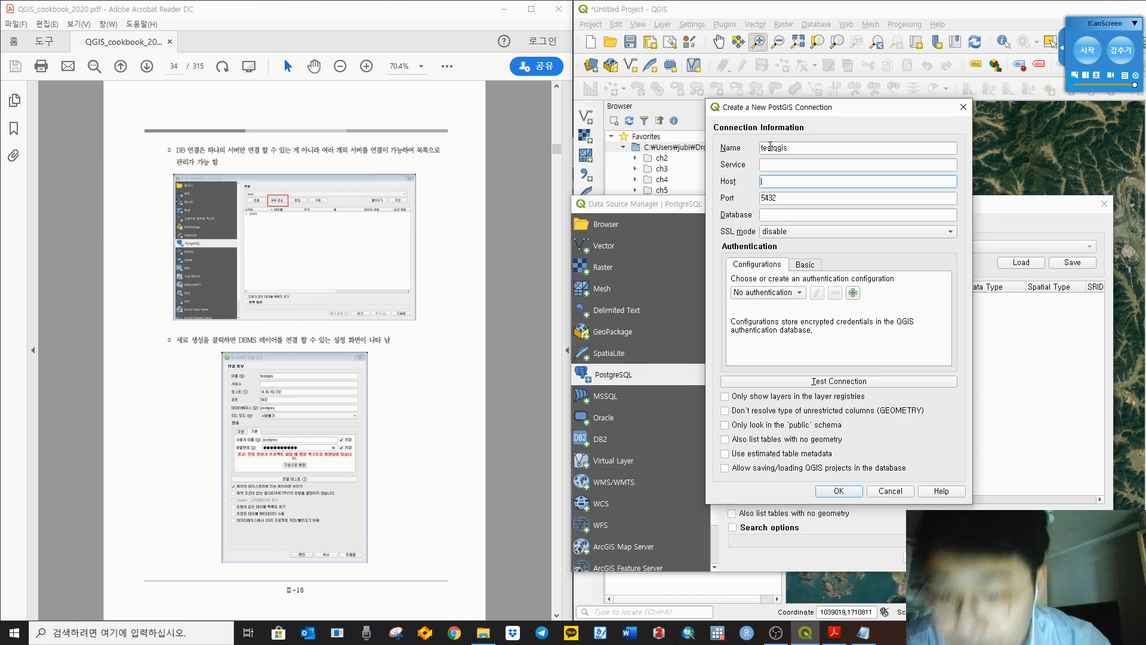
{"action": "left_click", "coordinate": [421, 66]}
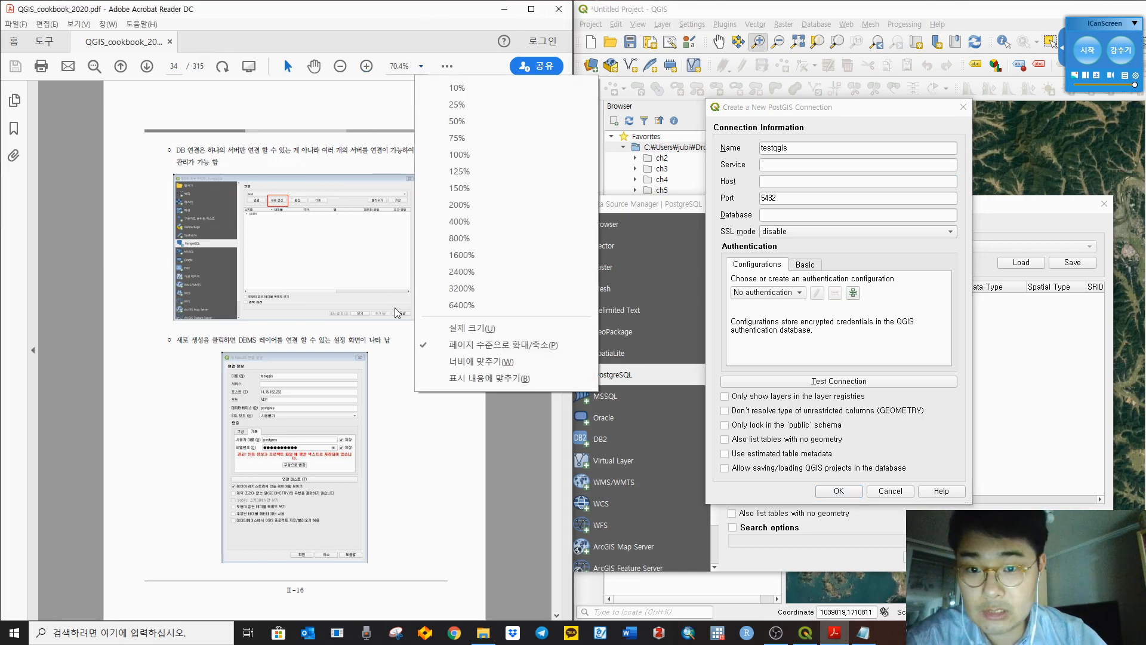
{"action": "left_click", "coordinate": [481, 362]}
{"action": "scroll", "coordinate": [481, 335], "scroll_direction": "down", "scroll_amount": 5}
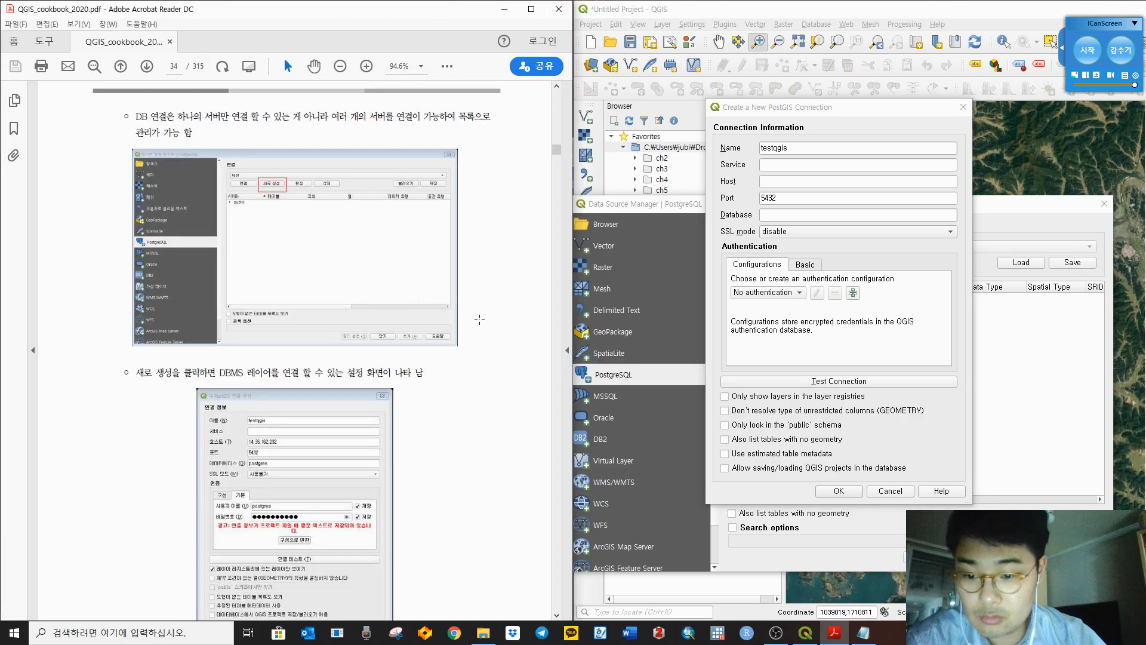
{"action": "scroll", "coordinate": [489, 269], "scroll_direction": "up", "scroll_amount": 7}
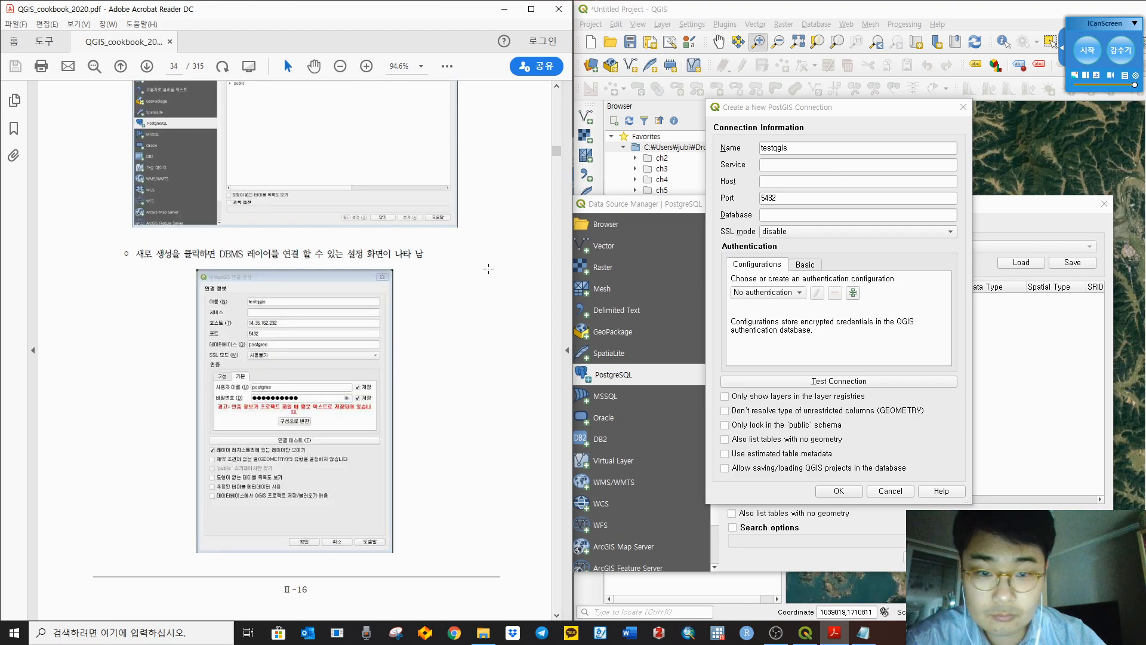
Step: Fill in the host address, database postgres, and a stored Basic user name
{"action": "left_click", "coordinate": [786, 181]}
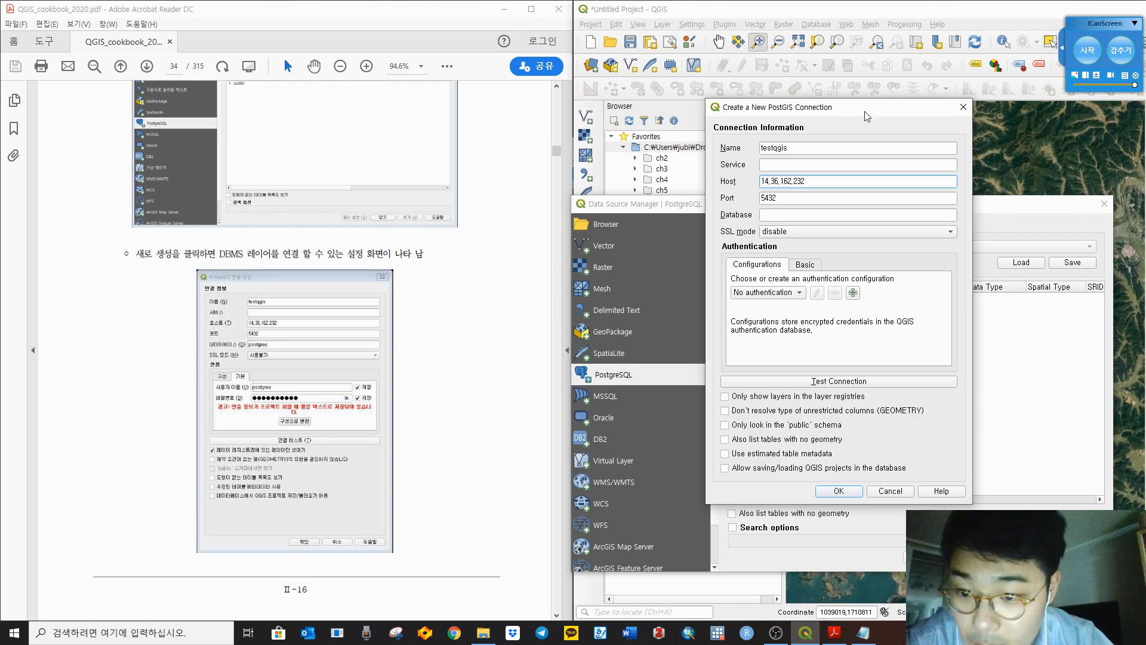
{"action": "left_click", "coordinate": [775, 216]}
{"action": "type", "text": "postgres"}
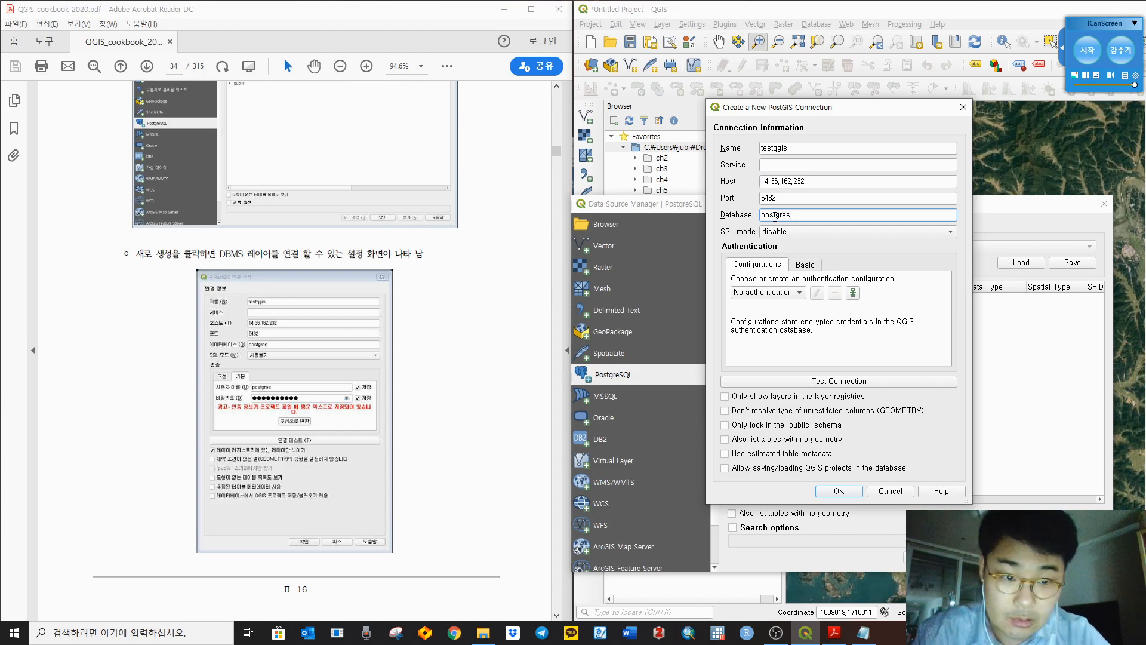
{"action": "left_click", "coordinate": [806, 266]}
{"action": "left_click", "coordinate": [807, 283]}
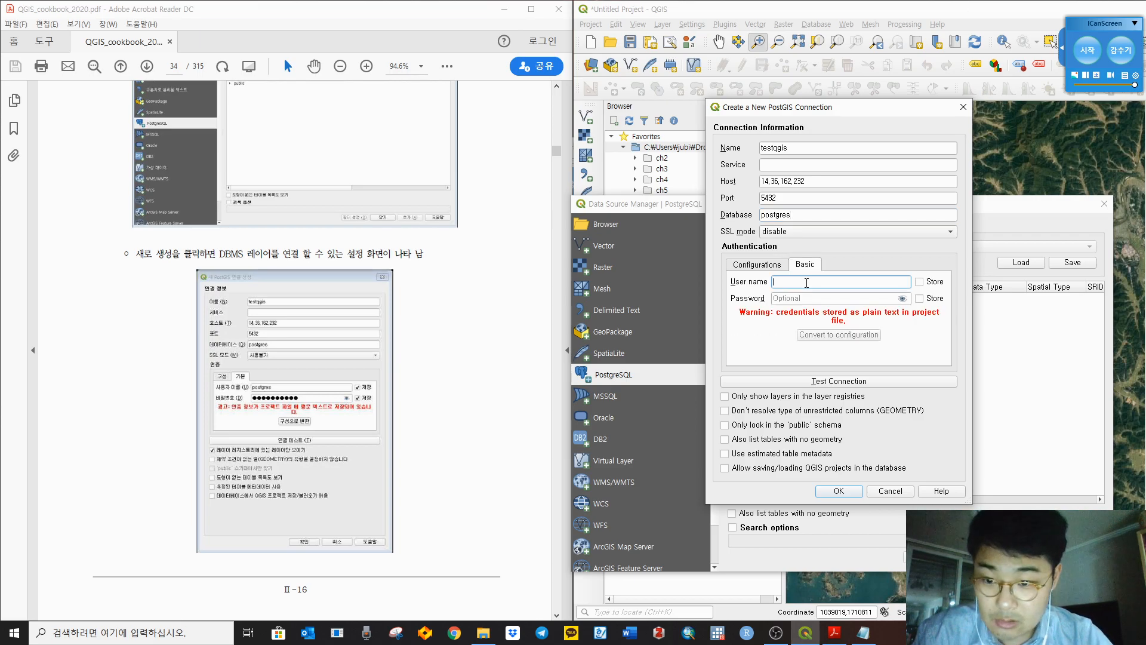
{"action": "type", "text": "gp"}
{"action": "key", "text": "BackSpace"}
{"action": "key", "text": "BackSpace"}
{"action": "type", "text": "postgres"}
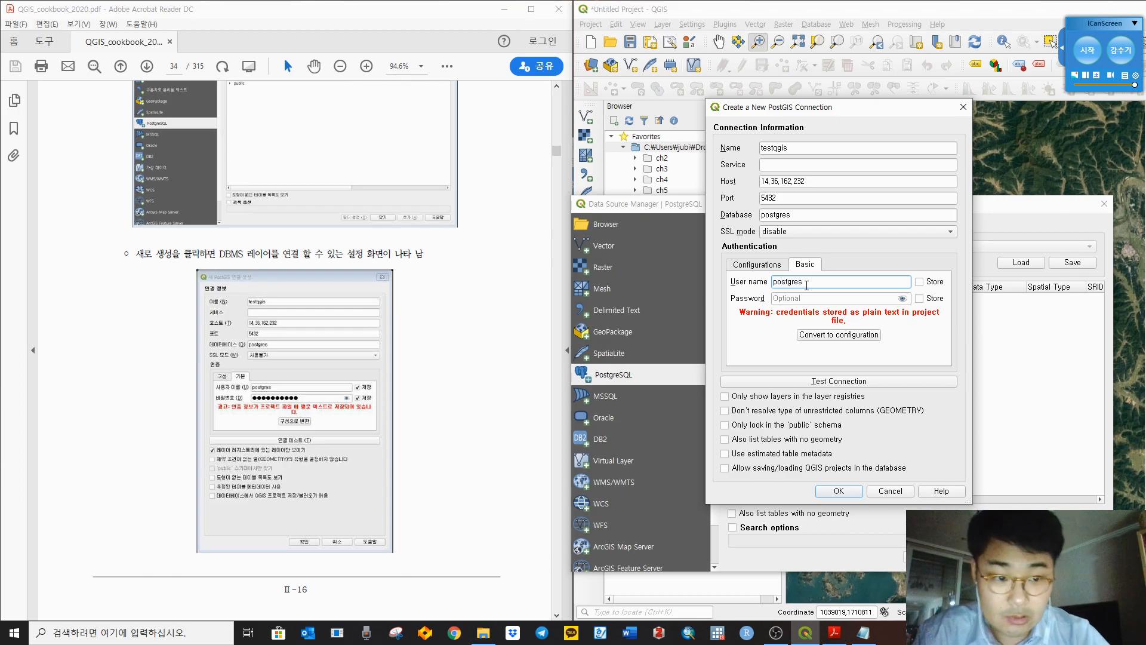
{"action": "left_click", "coordinate": [919, 282]}
{"action": "left_click", "coordinate": [872, 297]}
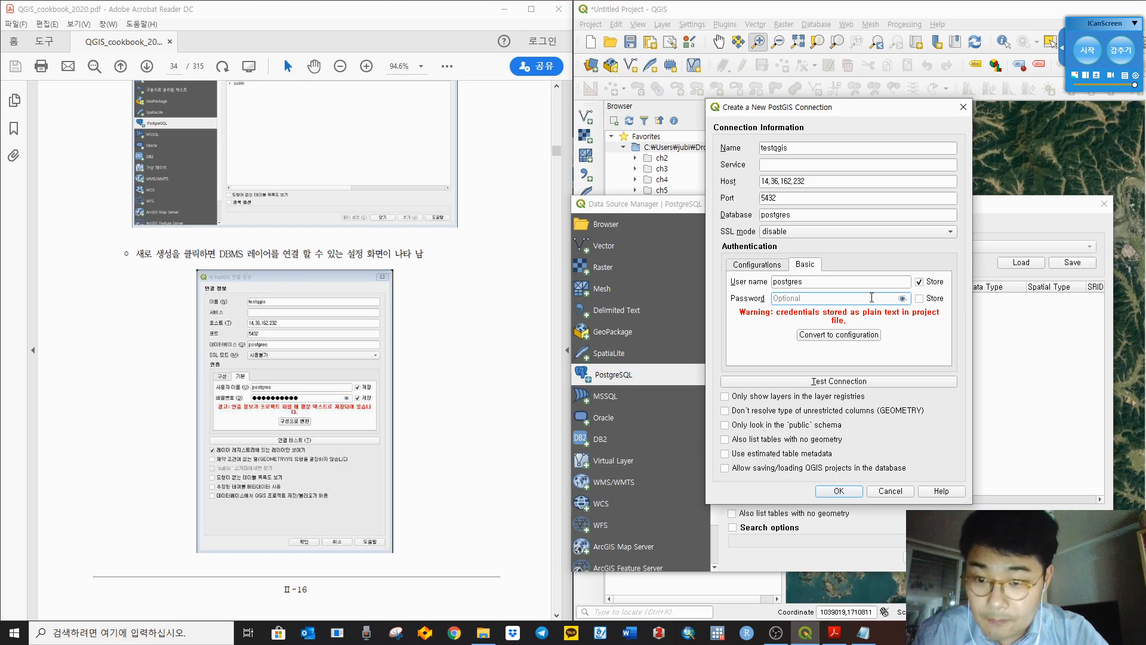
Step: Tick Only show layers in the layer registries and test the connection
{"action": "left_click", "coordinate": [797, 396]}
{"action": "left_click", "coordinate": [537, 393]}
{"action": "scroll", "coordinate": [536, 397], "scroll_direction": "down", "scroll_amount": 1}
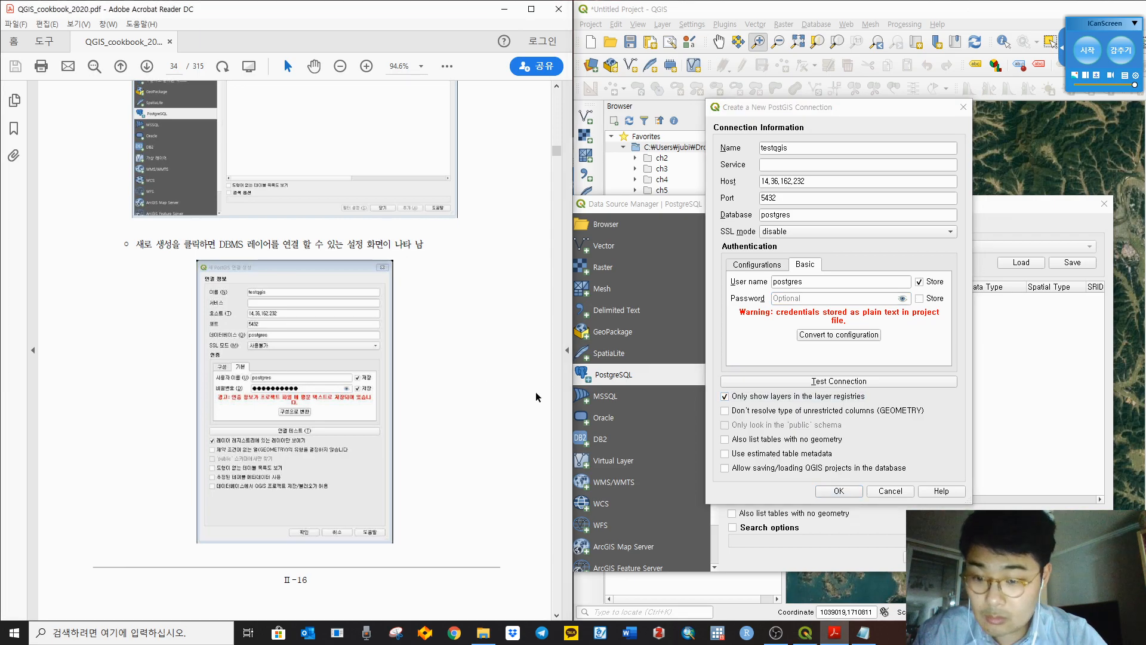
{"action": "scroll", "coordinate": [536, 392], "scroll_direction": "down", "scroll_amount": 5}
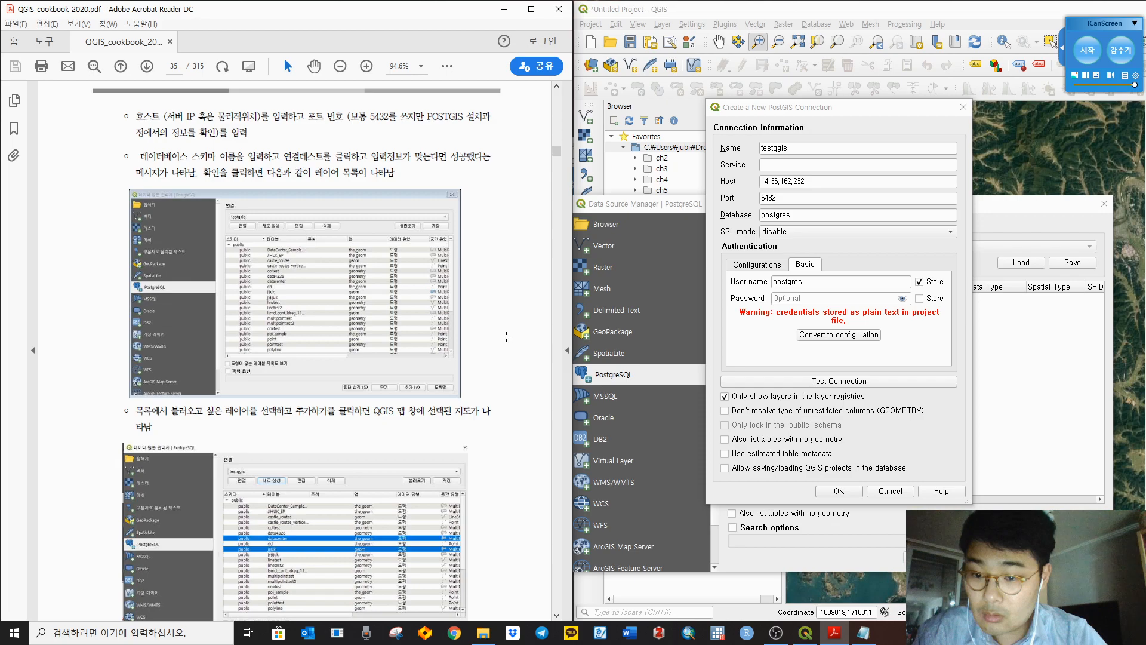
{"action": "left_click", "coordinate": [845, 491]}
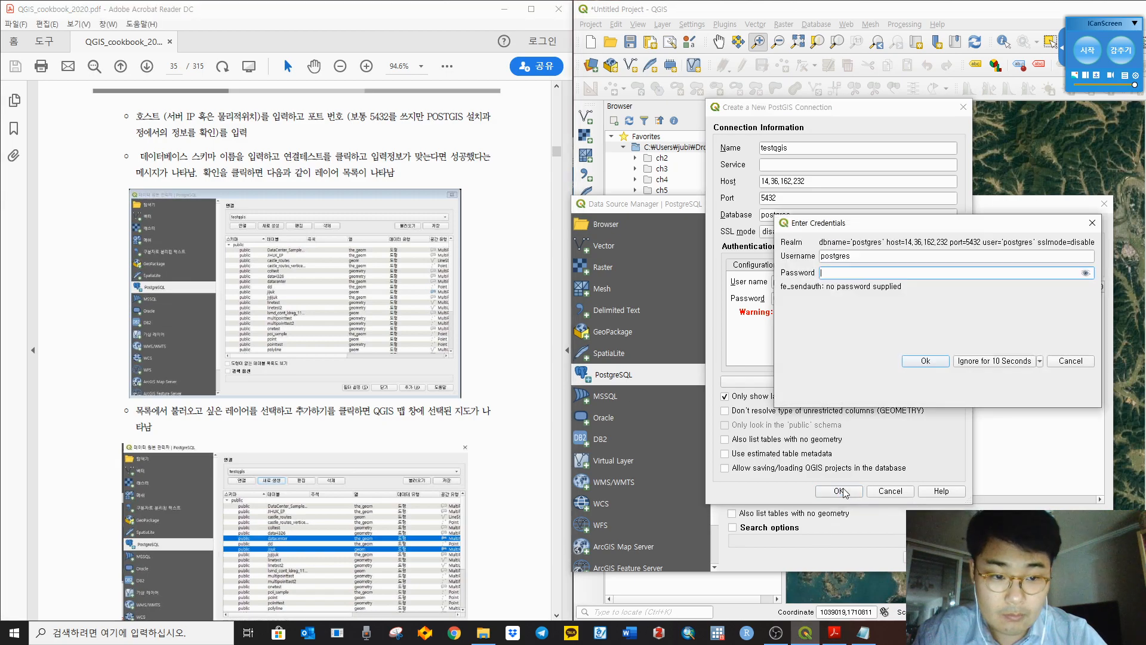
Step: Open the ch2 table folder in File Explorer, then put the window away
{"action": "left_click", "coordinate": [507, 327]}
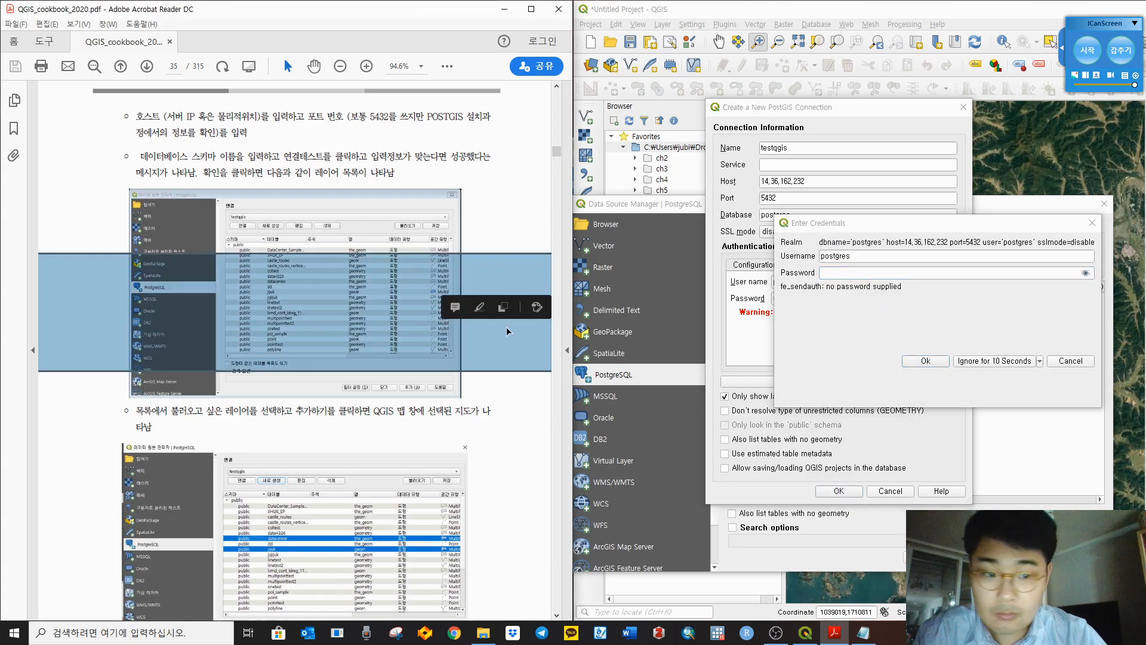
{"action": "scroll", "coordinate": [506, 327], "scroll_direction": "up", "scroll_amount": 5}
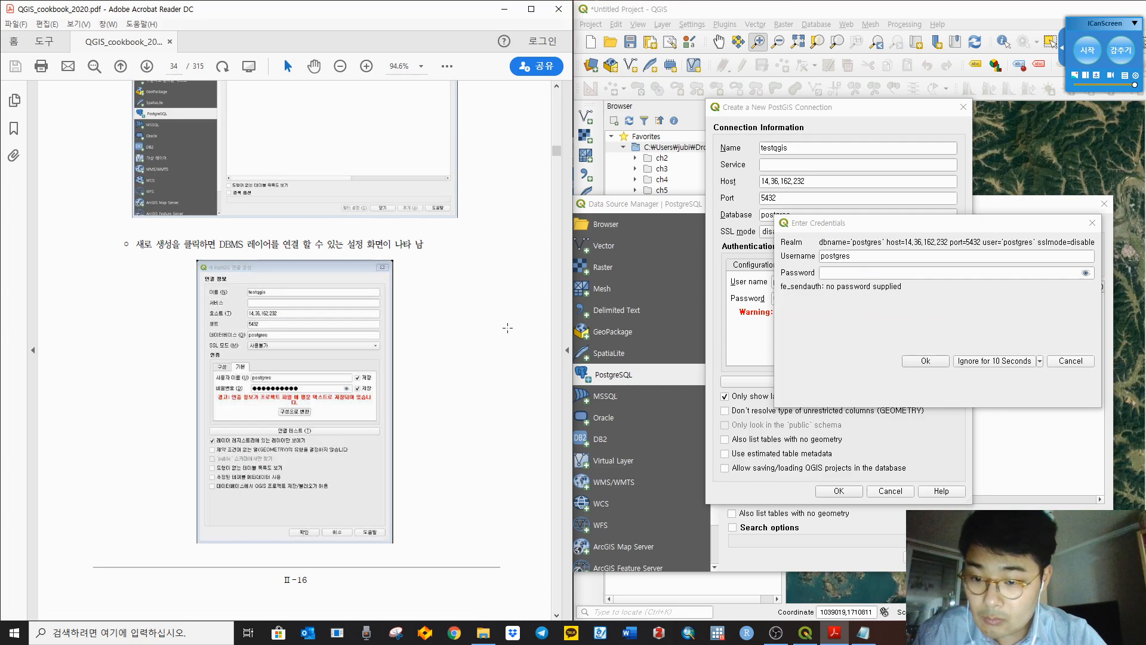
{"action": "scroll", "coordinate": [507, 328], "scroll_direction": "up", "scroll_amount": 5}
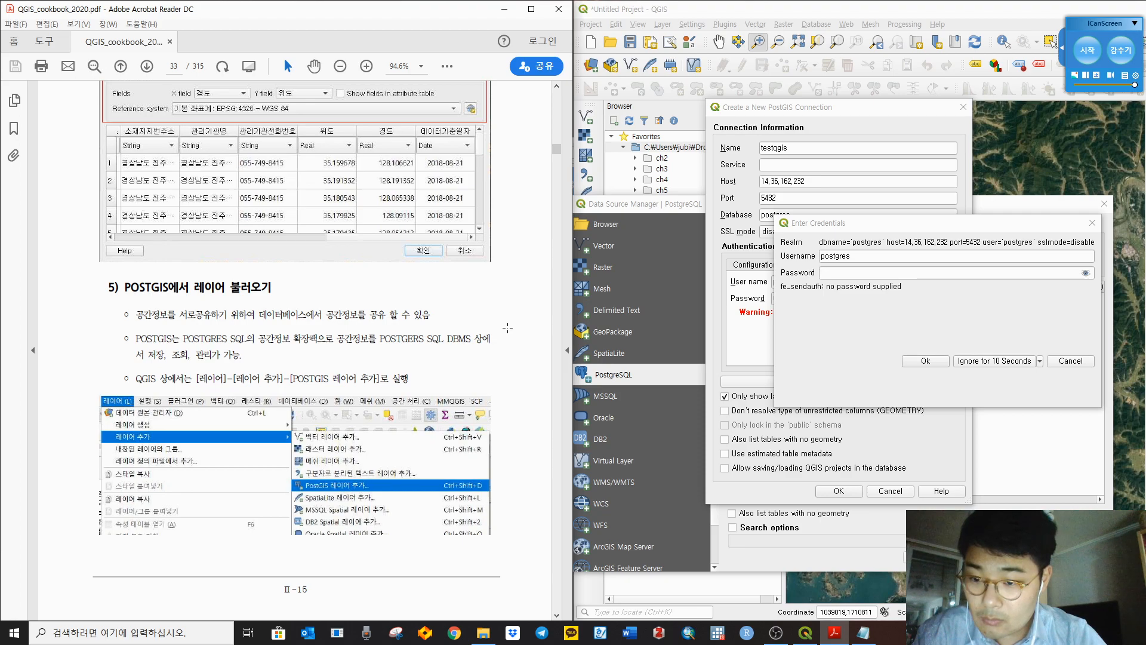
{"action": "scroll", "coordinate": [507, 327], "scroll_direction": "down", "scroll_amount": 10}
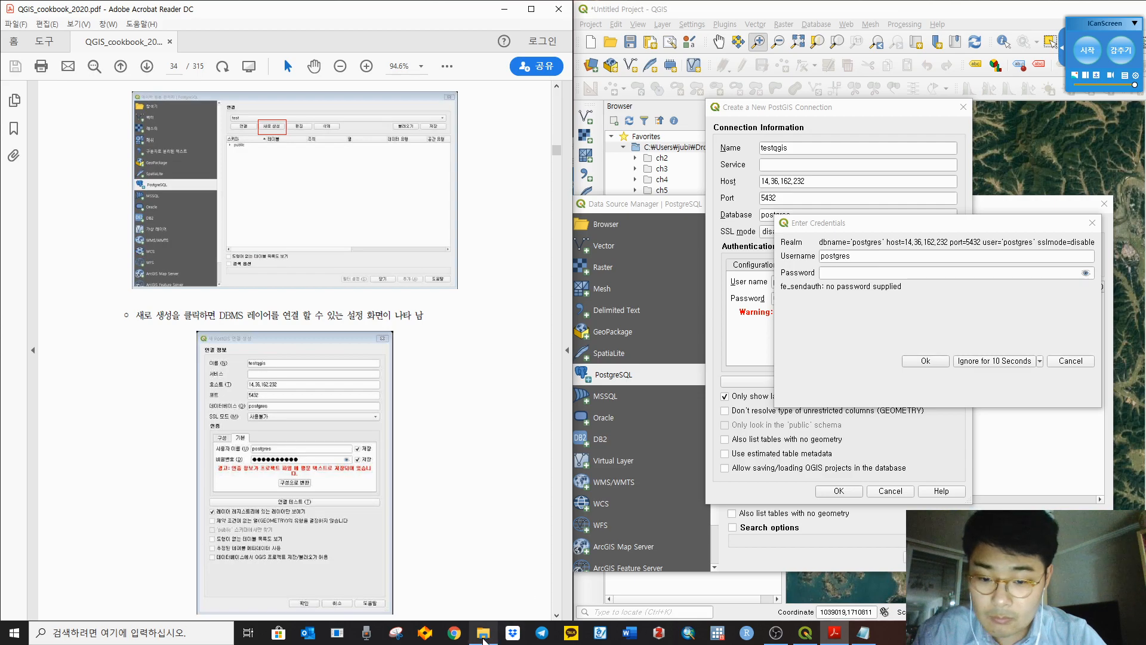
{"action": "left_click", "coordinate": [483, 634]}
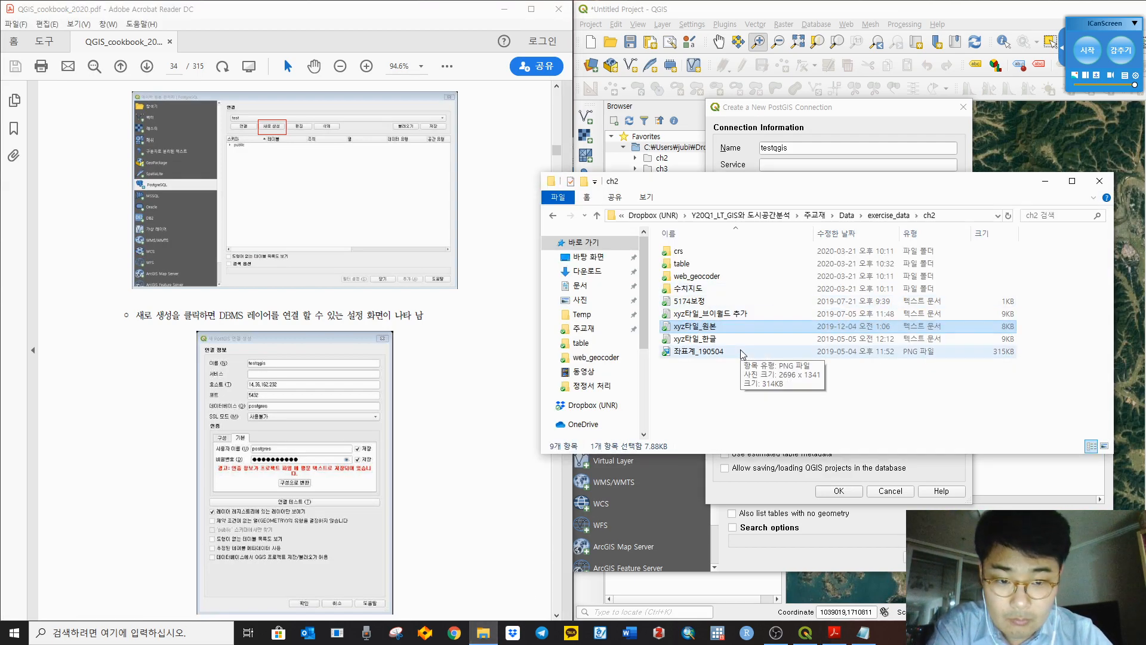
{"action": "left_click", "coordinate": [736, 397]}
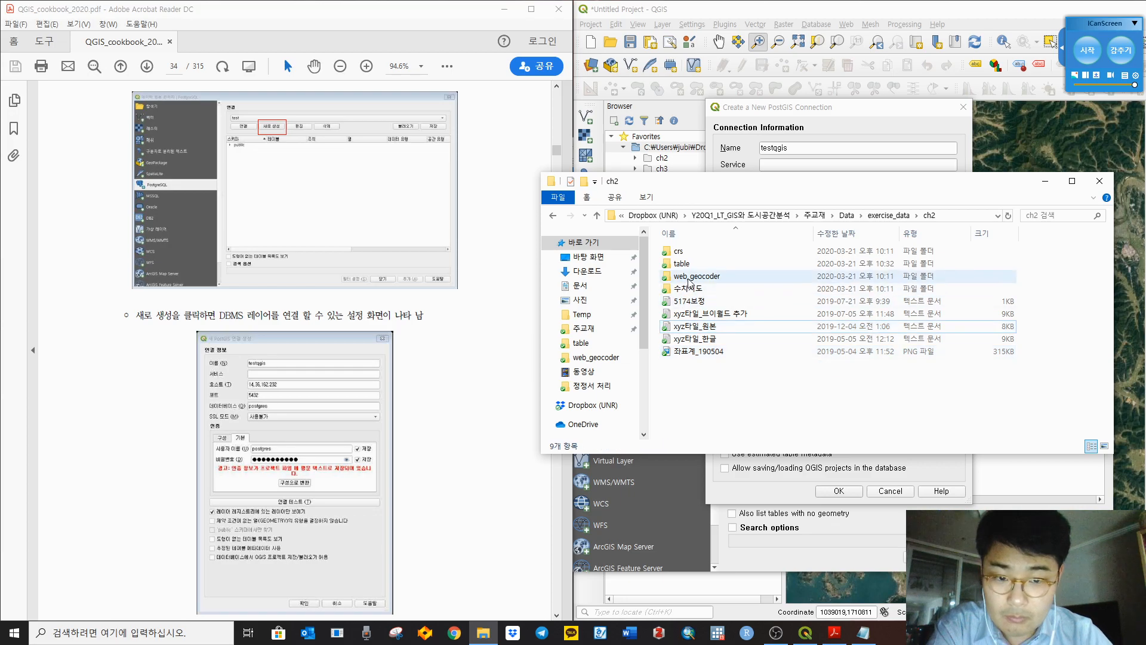
{"action": "double_click", "coordinate": [698, 262]}
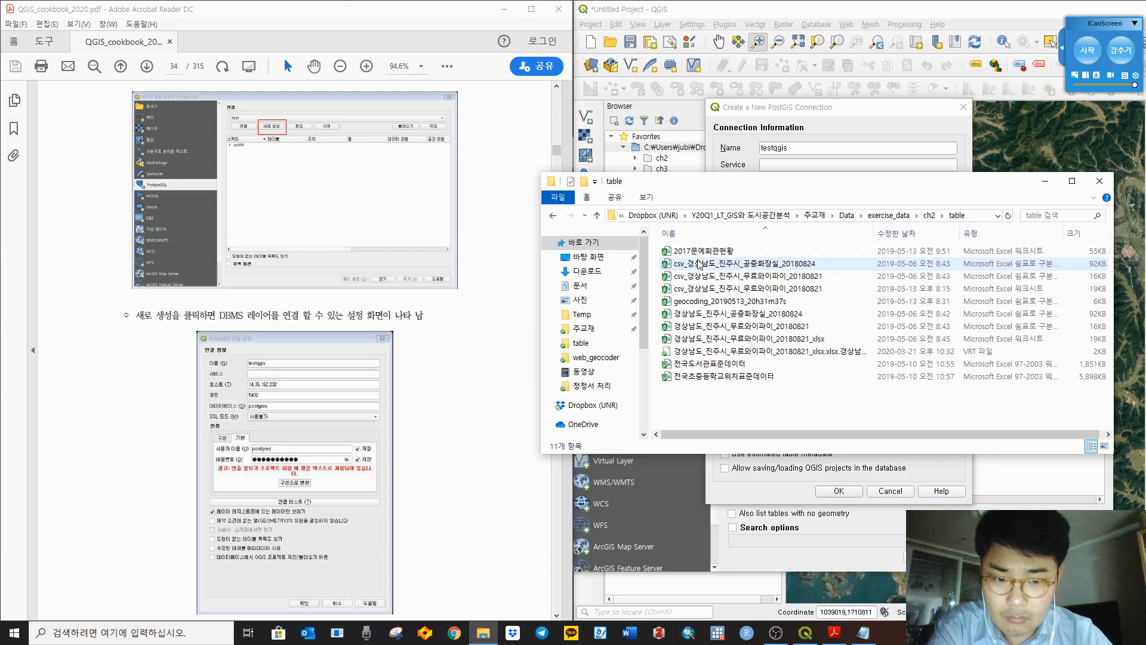
{"action": "left_click", "coordinate": [1042, 181]}
Step: Scroll back and forth through the cookbook PDF's connection instructions
{"action": "left_click", "coordinate": [488, 404]}
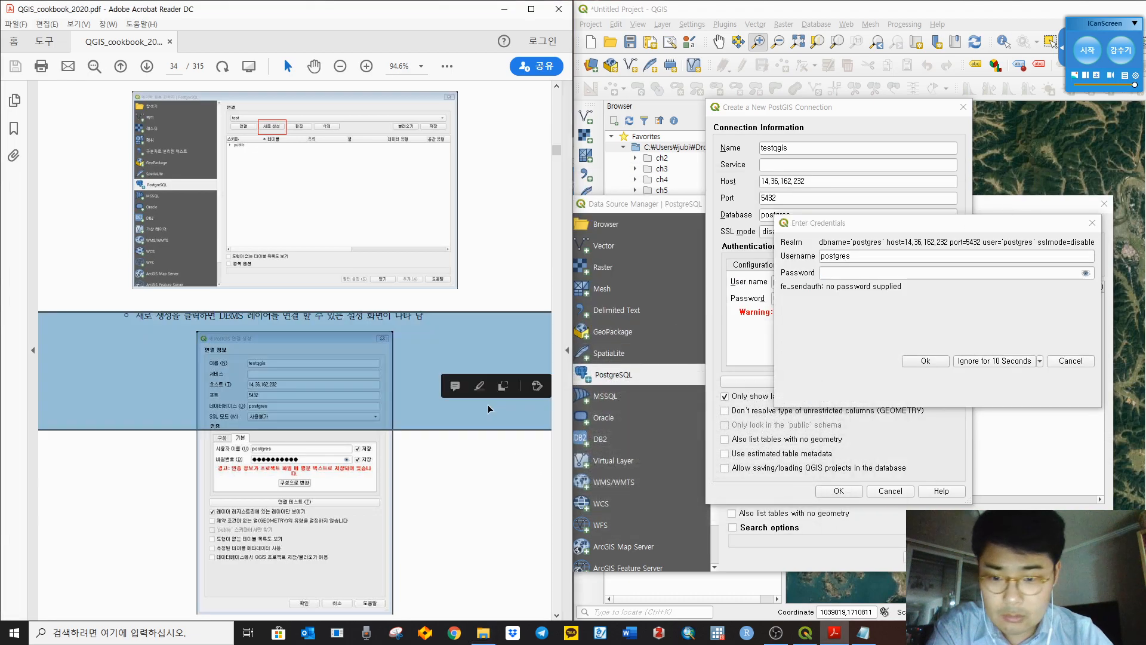
{"action": "left_click", "coordinate": [513, 353]}
{"action": "scroll", "coordinate": [515, 350], "scroll_direction": "down", "scroll_amount": 2}
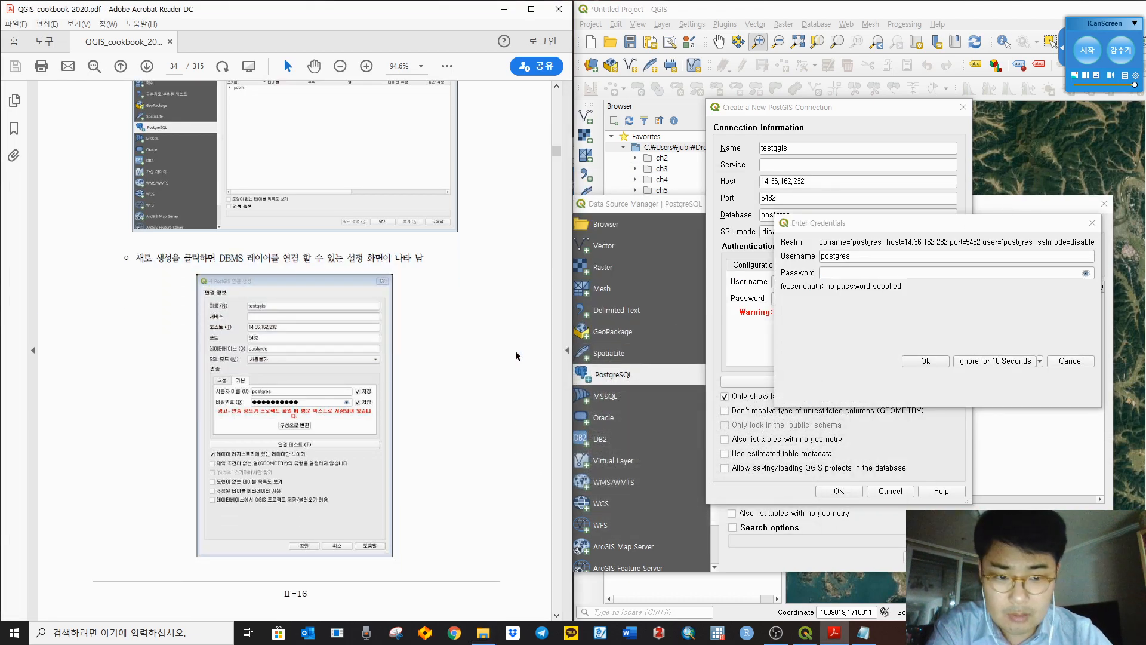
{"action": "scroll", "coordinate": [515, 344], "scroll_direction": "up", "scroll_amount": 2}
{"action": "scroll", "coordinate": [514, 335], "scroll_direction": "down", "scroll_amount": 1}
{"action": "scroll", "coordinate": [513, 329], "scroll_direction": "down", "scroll_amount": 10}
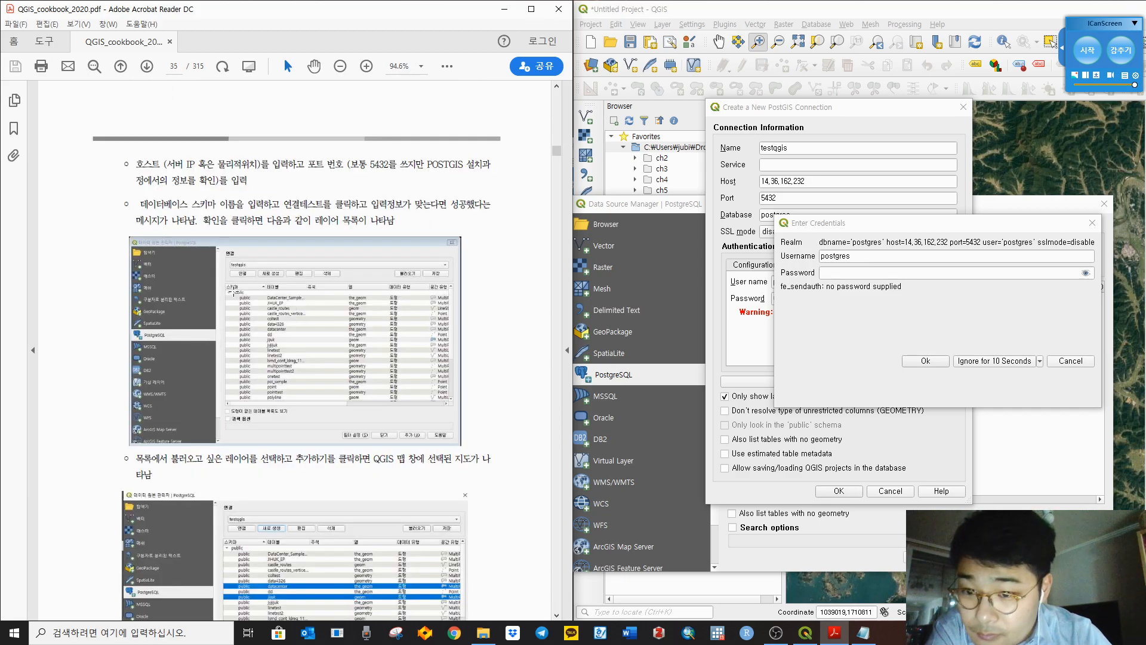
{"action": "scroll", "coordinate": [412, 445], "scroll_direction": "down", "scroll_amount": 2}
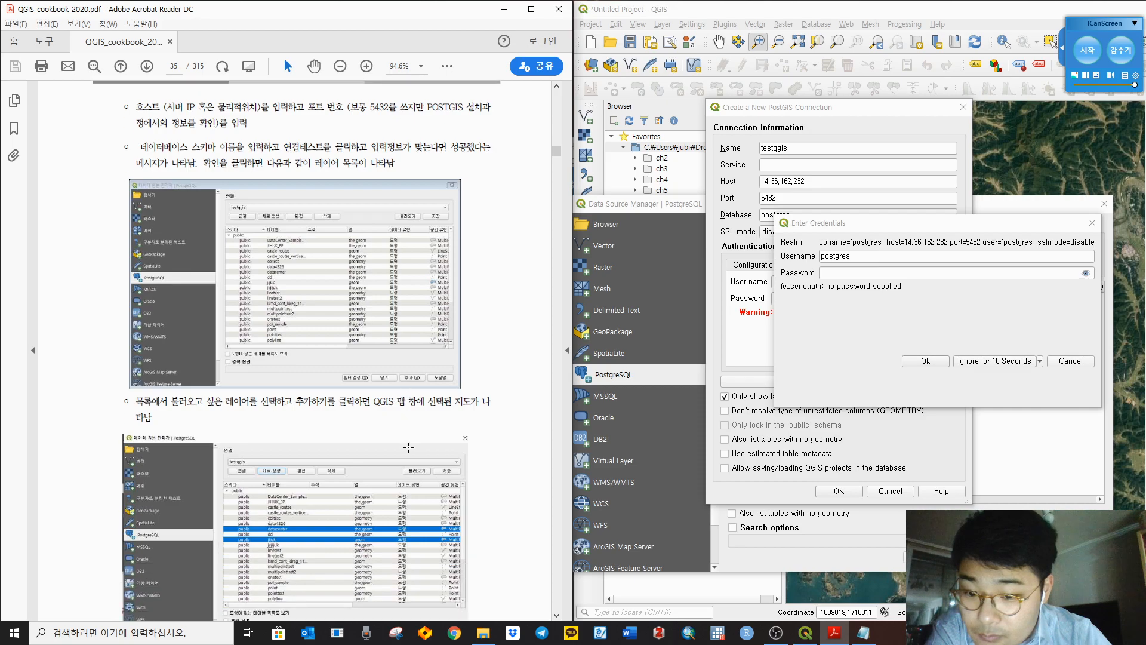
{"action": "scroll", "coordinate": [412, 445], "scroll_direction": "down", "scroll_amount": 10}
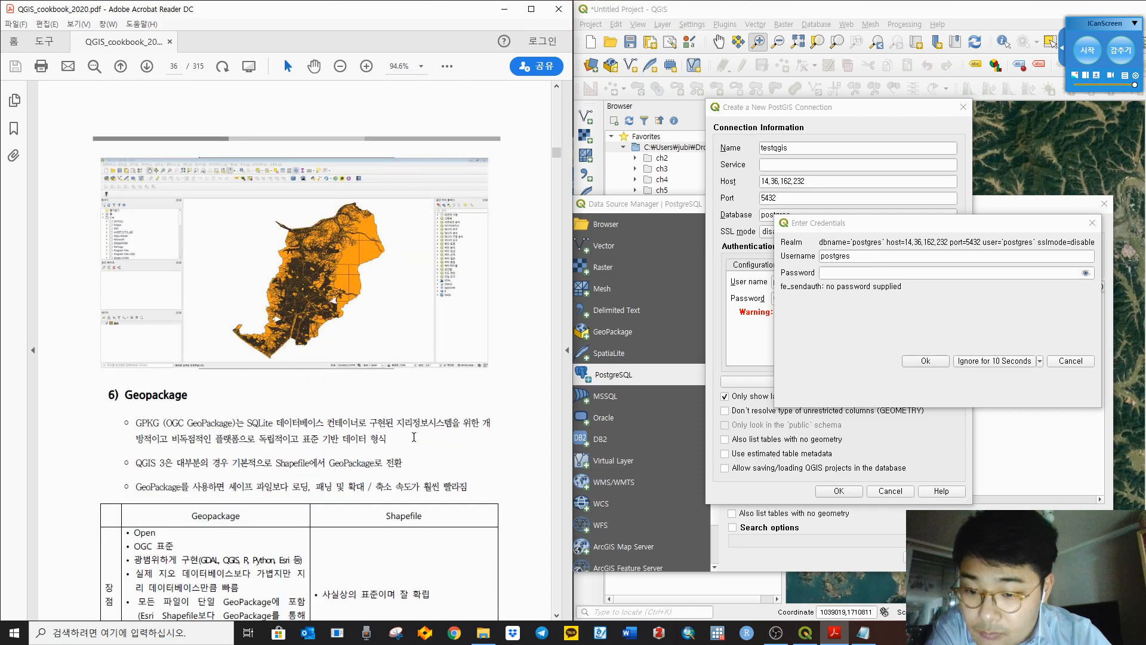
{"action": "scroll", "coordinate": [415, 437], "scroll_direction": "up", "scroll_amount": 8}
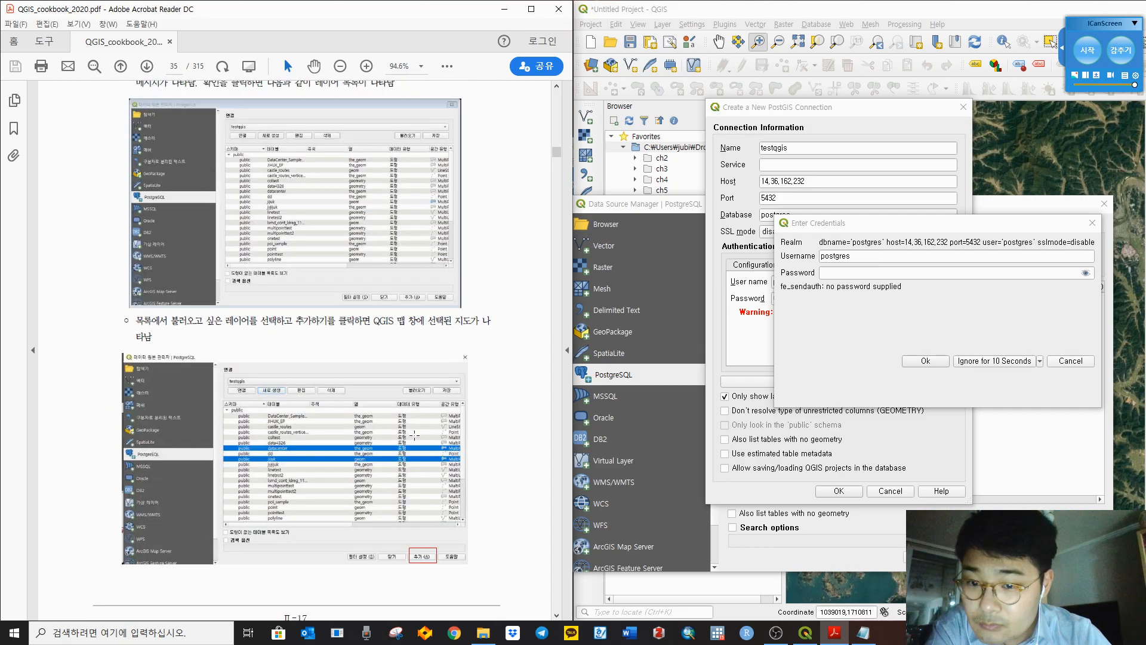
{"action": "scroll", "coordinate": [416, 433], "scroll_direction": "up", "scroll_amount": 5}
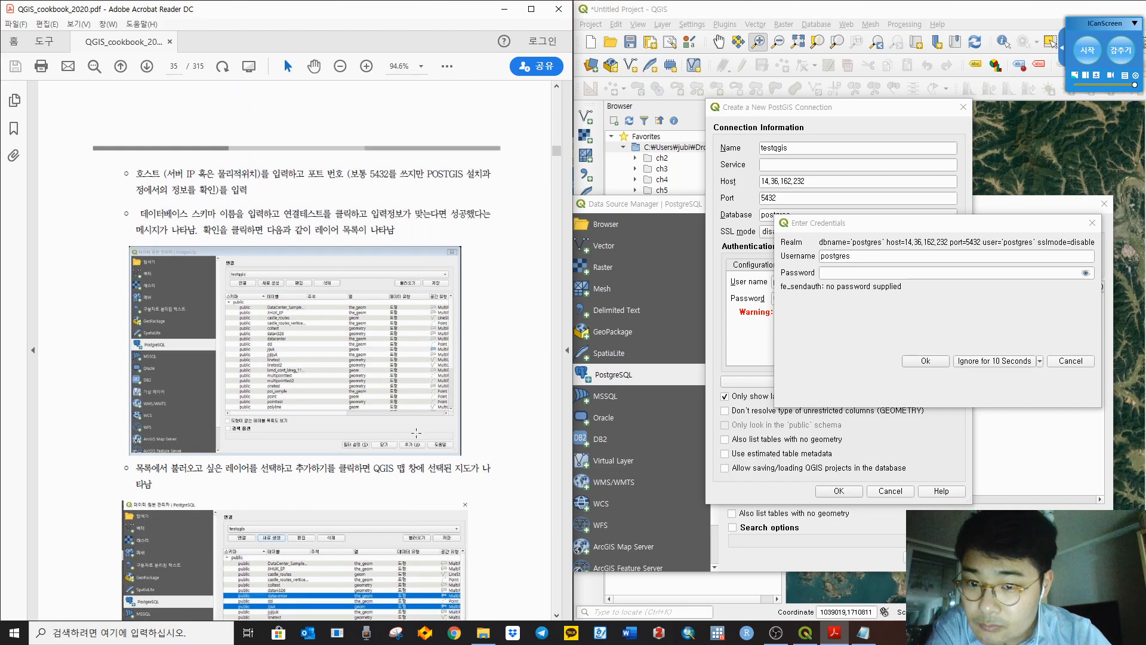
{"action": "scroll", "coordinate": [416, 432], "scroll_direction": "up", "scroll_amount": 15}
{"action": "scroll", "coordinate": [416, 432], "scroll_direction": "down", "scroll_amount": 1}
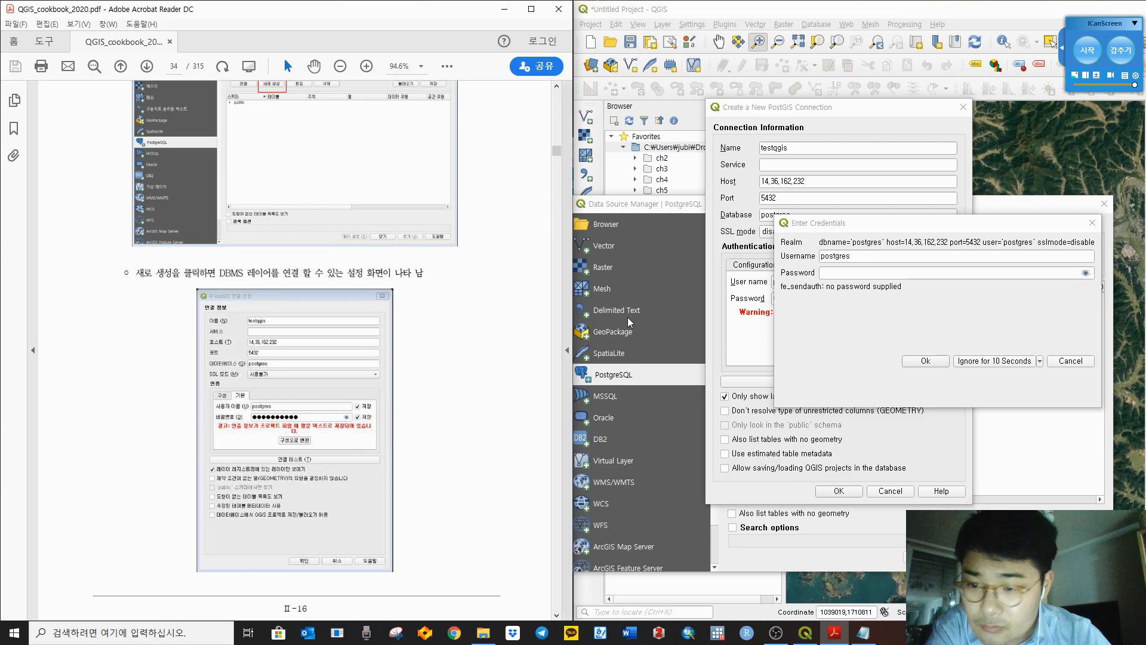
{"action": "scroll", "coordinate": [498, 301], "scroll_direction": "up", "scroll_amount": 2}
{"action": "scroll", "coordinate": [498, 301], "scroll_direction": "down", "scroll_amount": 1}
Step: Enter the postgres account password, retry the login, then bring File Explorer back
{"action": "left_click", "coordinate": [861, 274]}
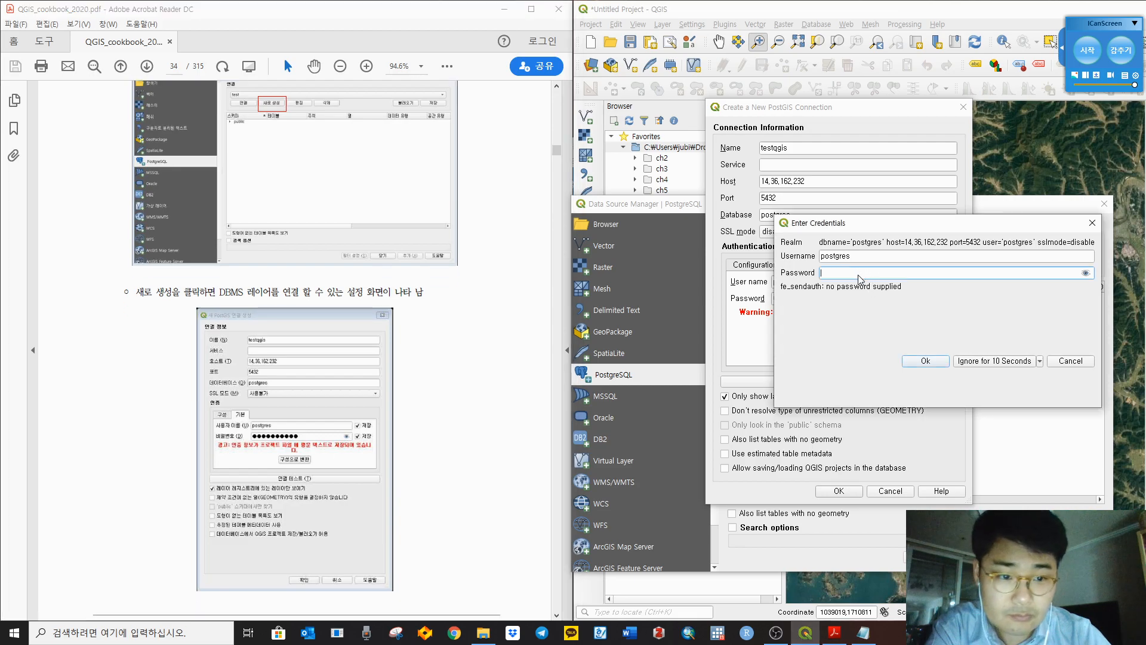
{"action": "type", "text": "1234"}
{"action": "key", "text": "BackSpace"}
{"action": "key", "text": "BackSpace"}
{"action": "key", "text": "BackSpace"}
{"action": "key", "text": "BackSpace"}
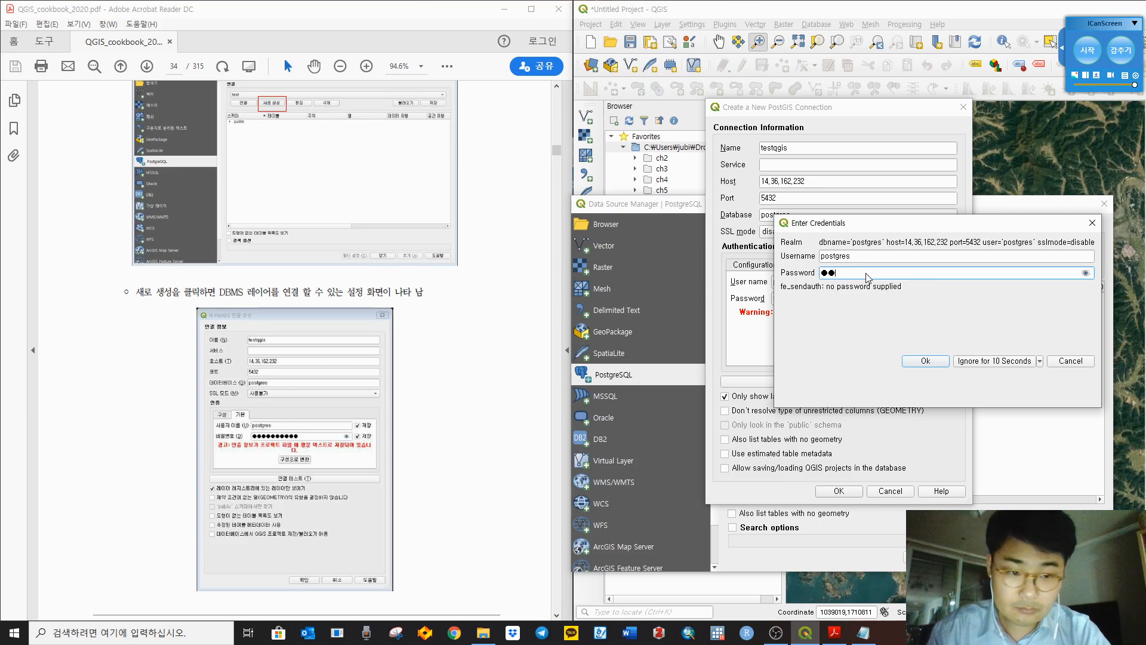
{"action": "type", "text": "12345678"}
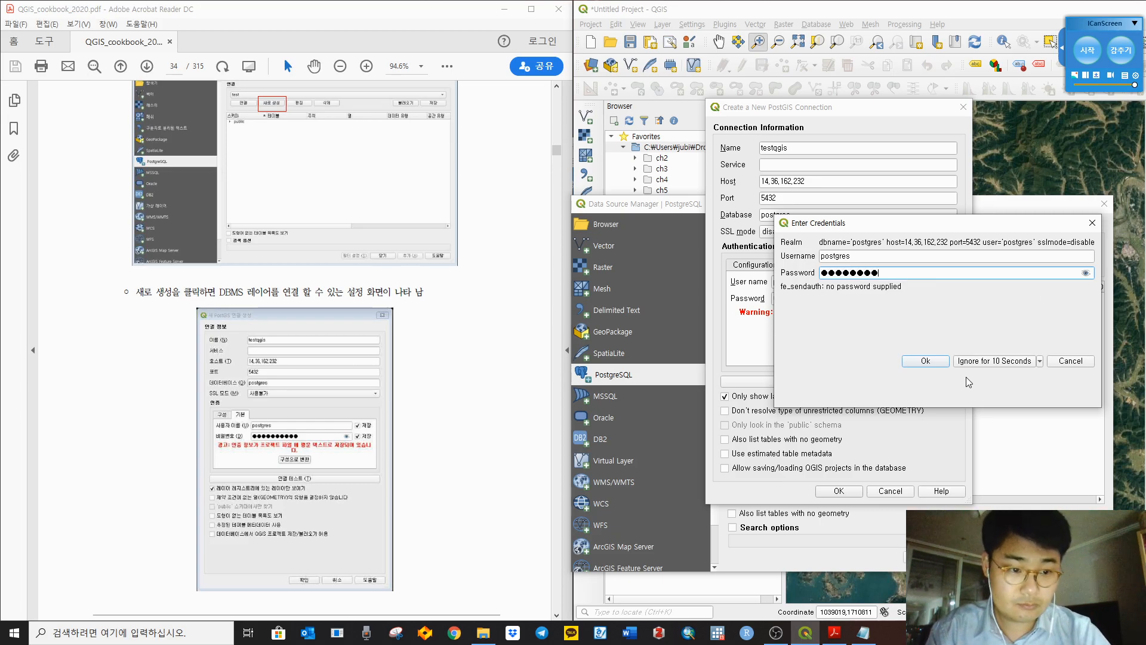
{"action": "left_click", "coordinate": [925, 361]}
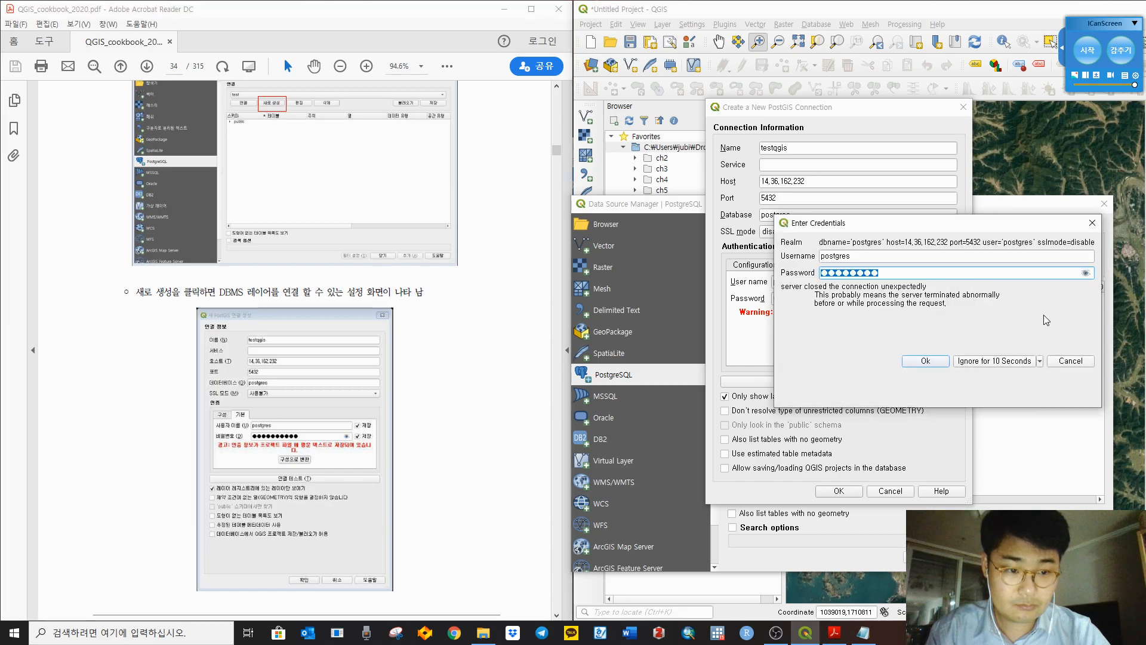
{"action": "left_click", "coordinate": [526, 403]}
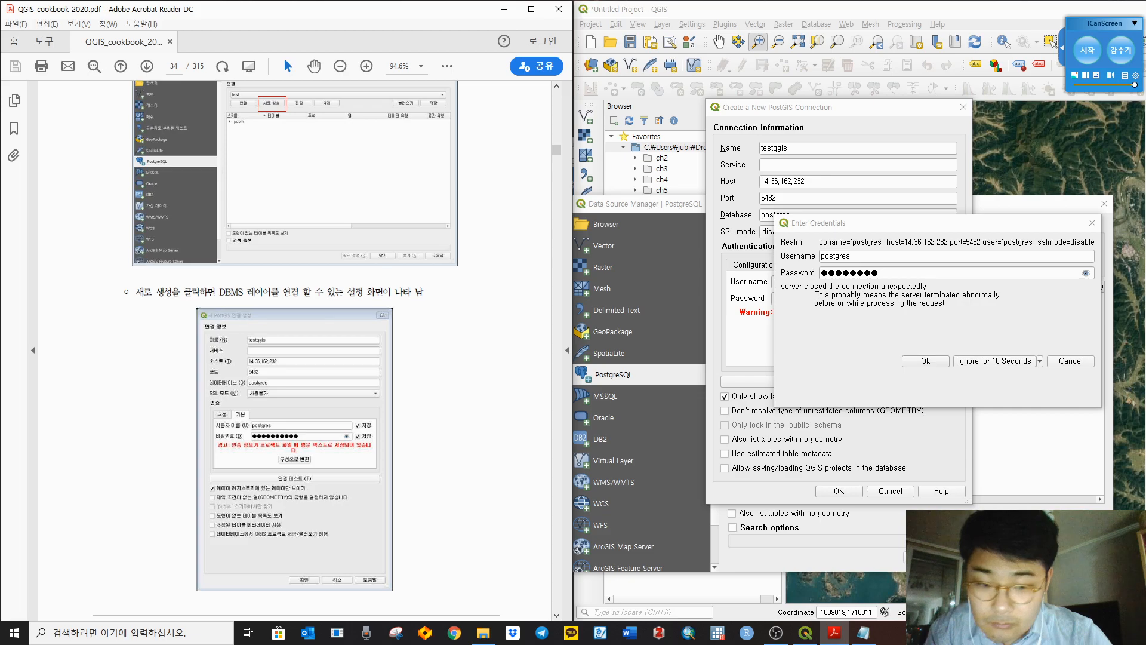
{"action": "left_click", "coordinate": [484, 632]}
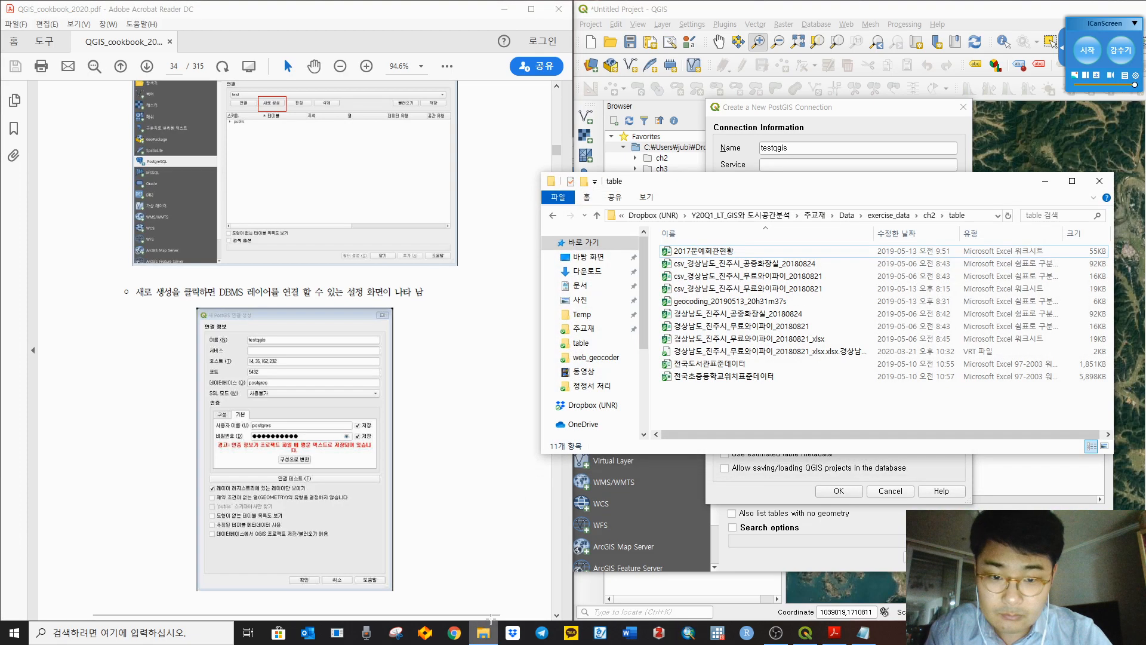
Step: Browse ch2's crs, web_geocoder and 수치지도 folders, view the 5174보정 note, then hide Explorer
{"action": "left_click", "coordinate": [929, 215]}
{"action": "double_click", "coordinate": [707, 249]}
{"action": "key", "text": "BackSpace"}
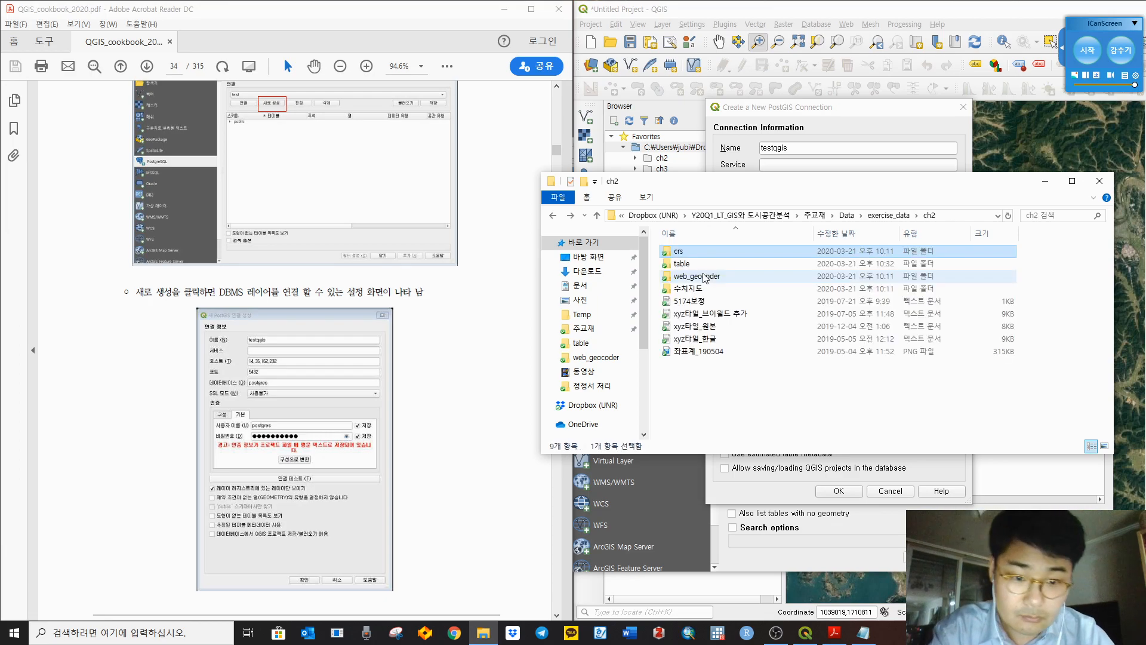
{"action": "double_click", "coordinate": [707, 278]}
{"action": "key", "text": "BackSpace"}
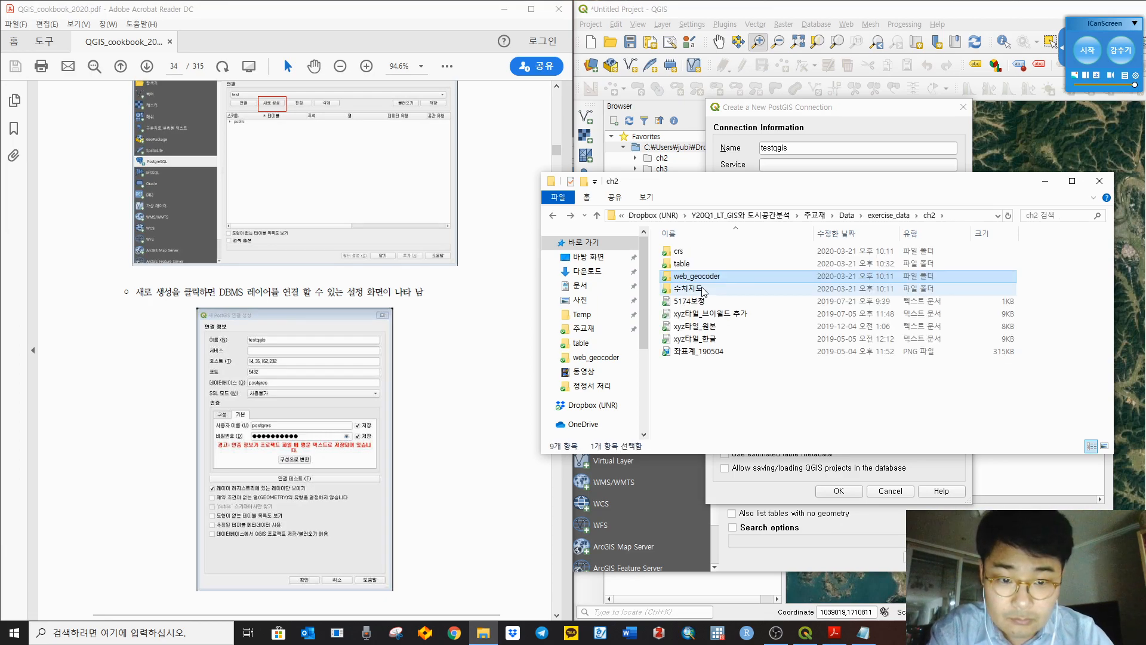
{"action": "double_click", "coordinate": [709, 279]}
{"action": "key", "text": "BackSpace"}
{"action": "double_click", "coordinate": [708, 291]}
{"action": "key", "text": "BackSpace"}
{"action": "double_click", "coordinate": [710, 301]}
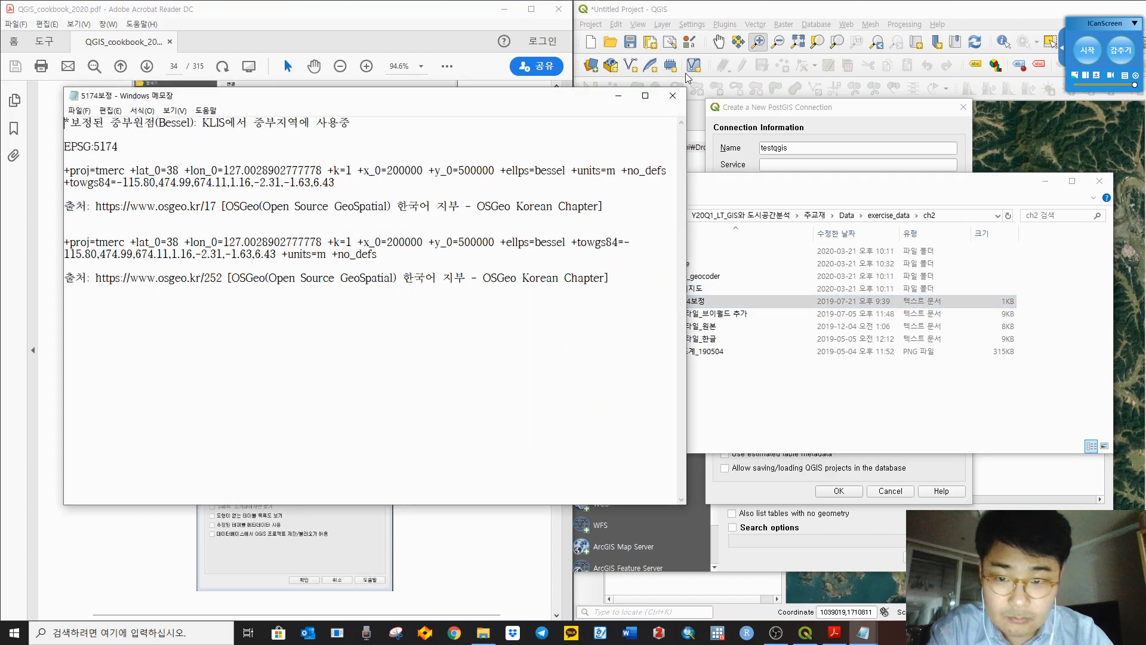
{"action": "left_click", "coordinate": [673, 95]}
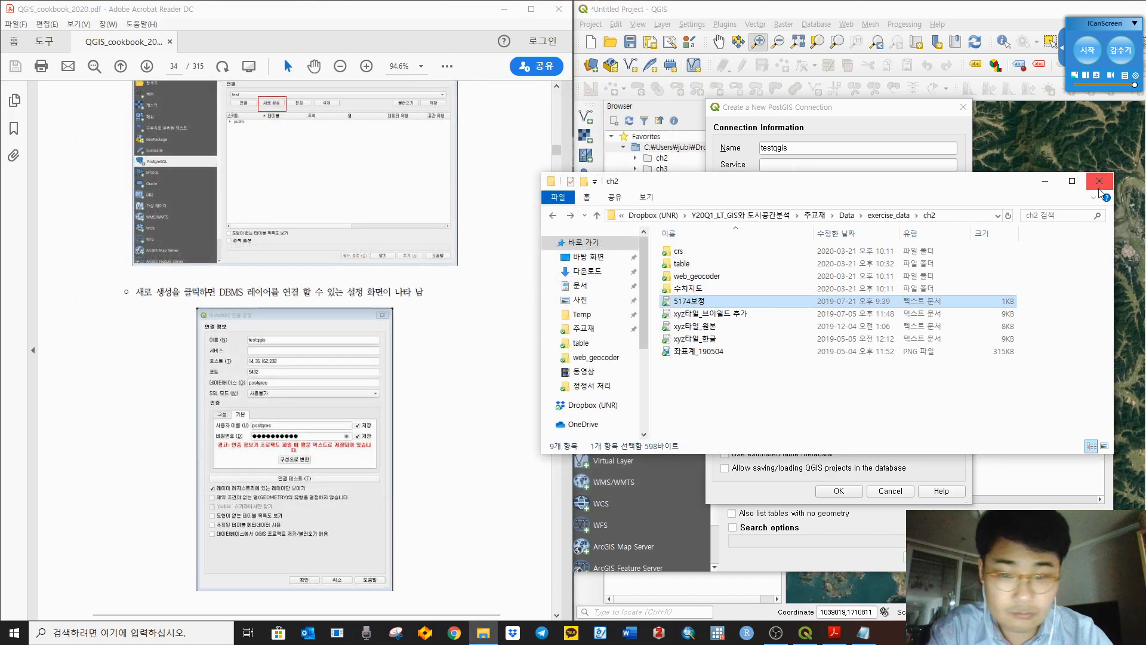
{"action": "left_click", "coordinate": [1045, 182]}
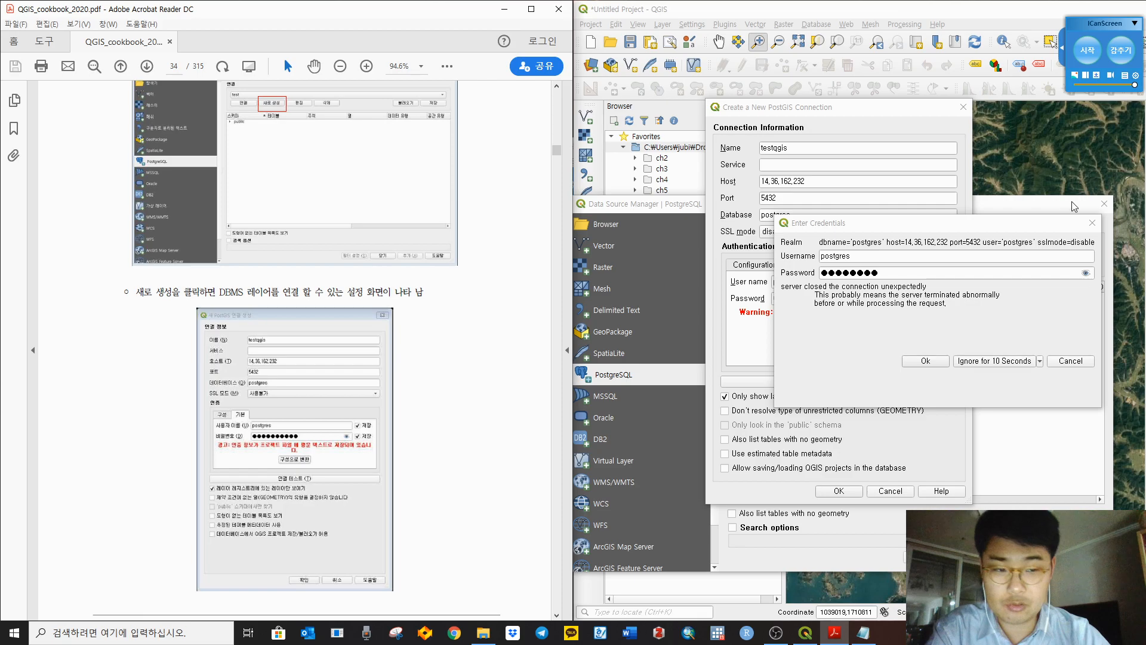
Step: Cancel the PostGIS connection, close the Data Source Manager, and fit one cookbook page per view
{"action": "left_click", "coordinate": [1081, 364]}
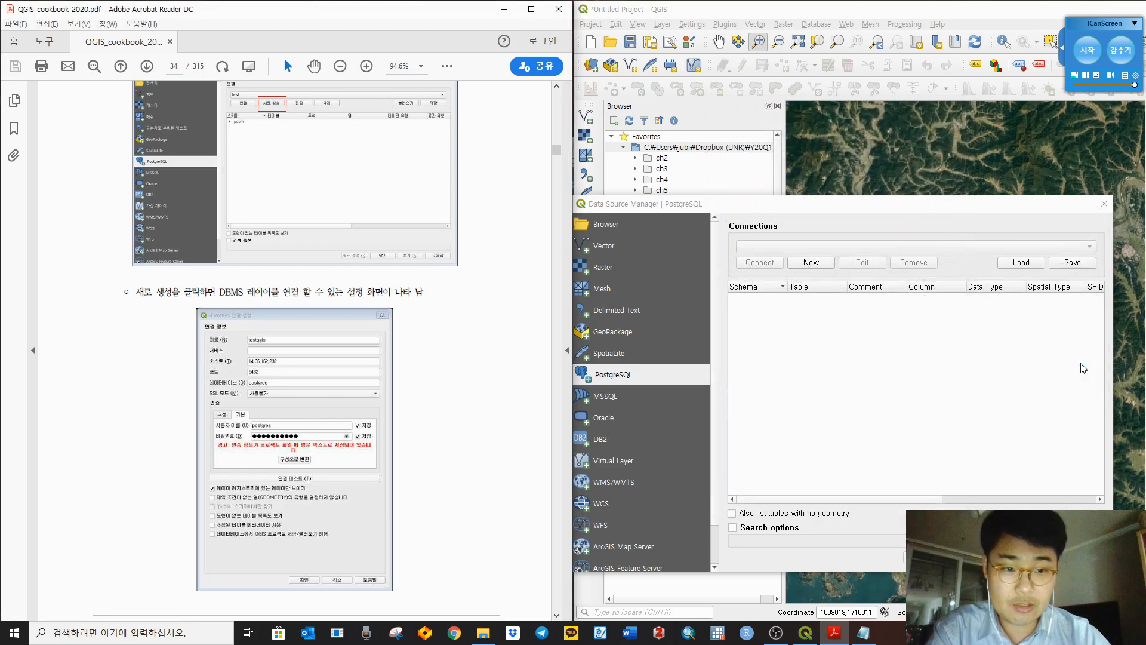
{"action": "left_click", "coordinate": [1104, 204]}
{"action": "left_click", "coordinate": [530, 313]}
{"action": "scroll", "coordinate": [530, 313], "scroll_direction": "down", "scroll_amount": 10}
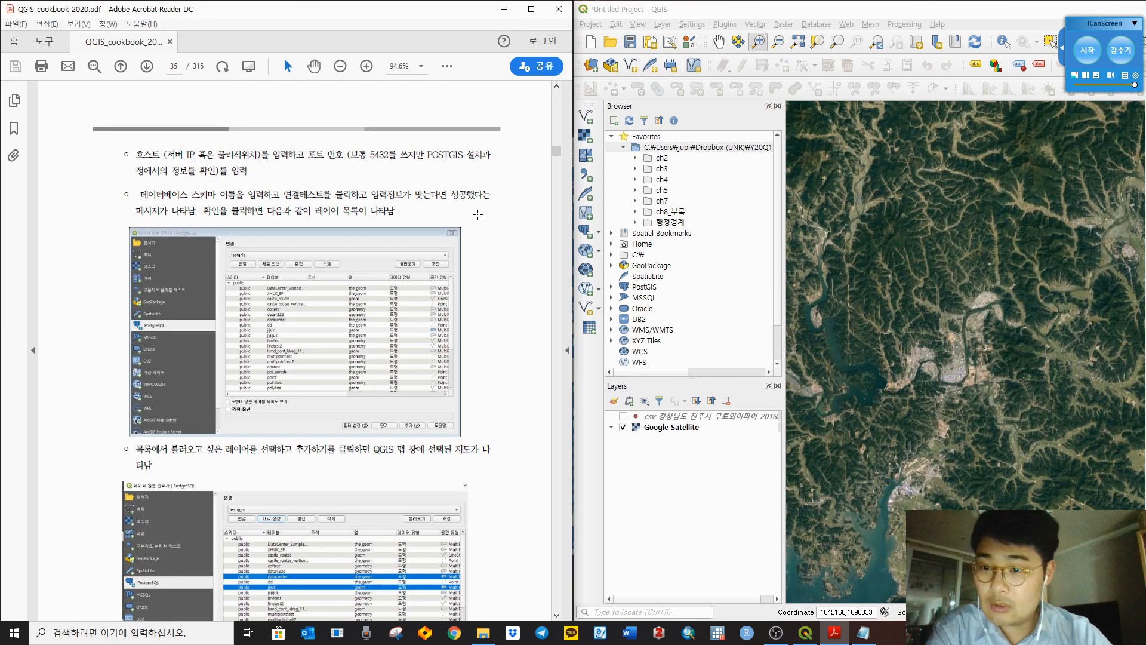
{"action": "left_click", "coordinate": [443, 67]}
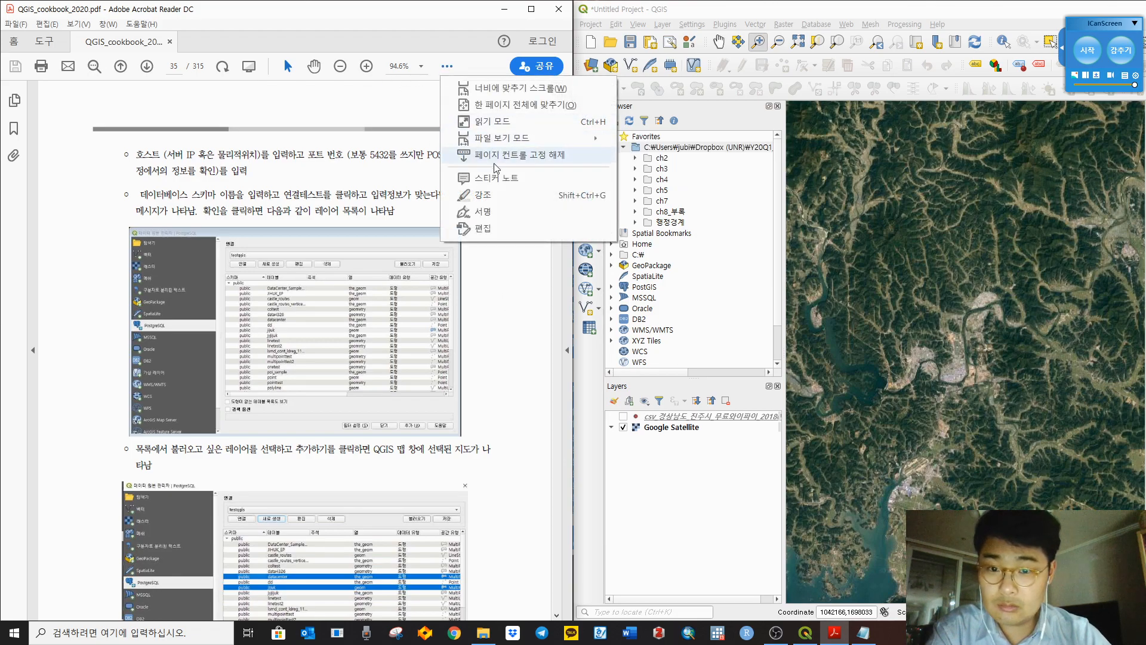
{"action": "mouse_move", "coordinate": [513, 143]}
{"action": "left_click", "coordinate": [698, 160]}
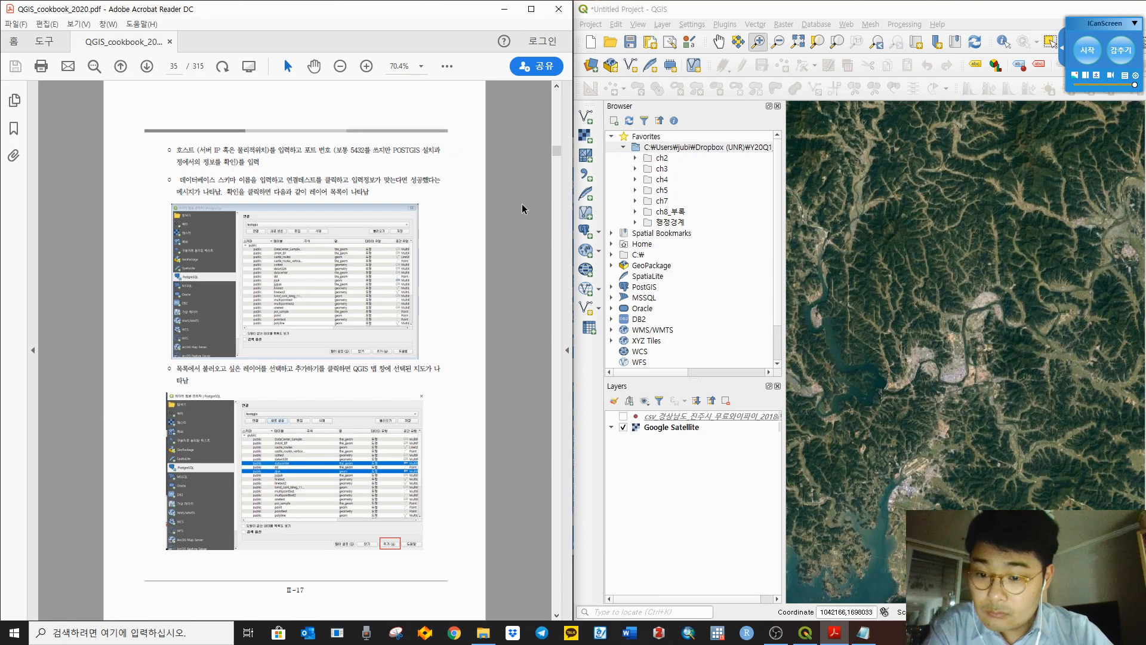
{"action": "scroll", "coordinate": [522, 203], "scroll_direction": "down", "scroll_amount": 1}
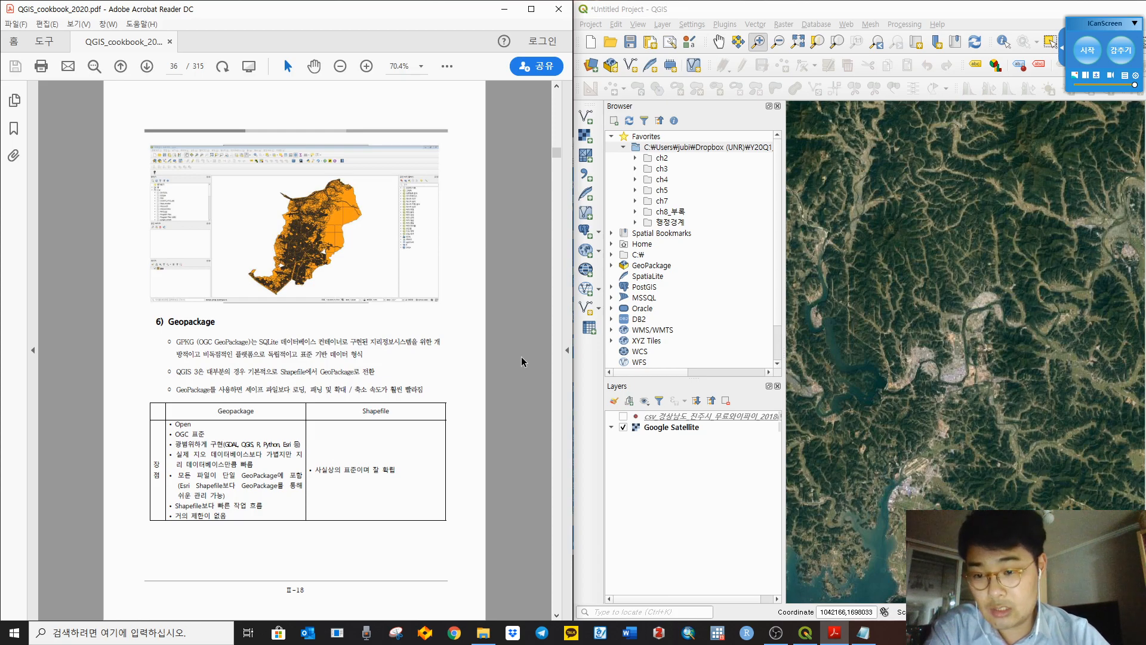
{"action": "scroll", "coordinate": [522, 353], "scroll_direction": "down", "scroll_amount": 1}
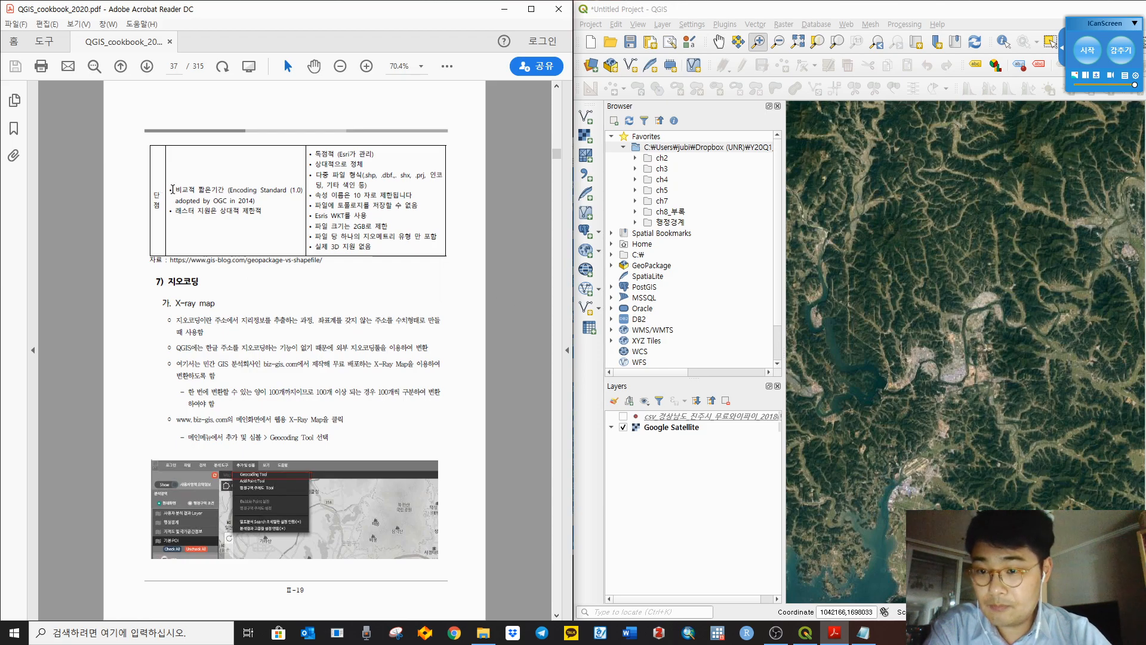
{"action": "left_click_drag", "start_coordinate": [174, 191], "coordinate": [249, 230]}
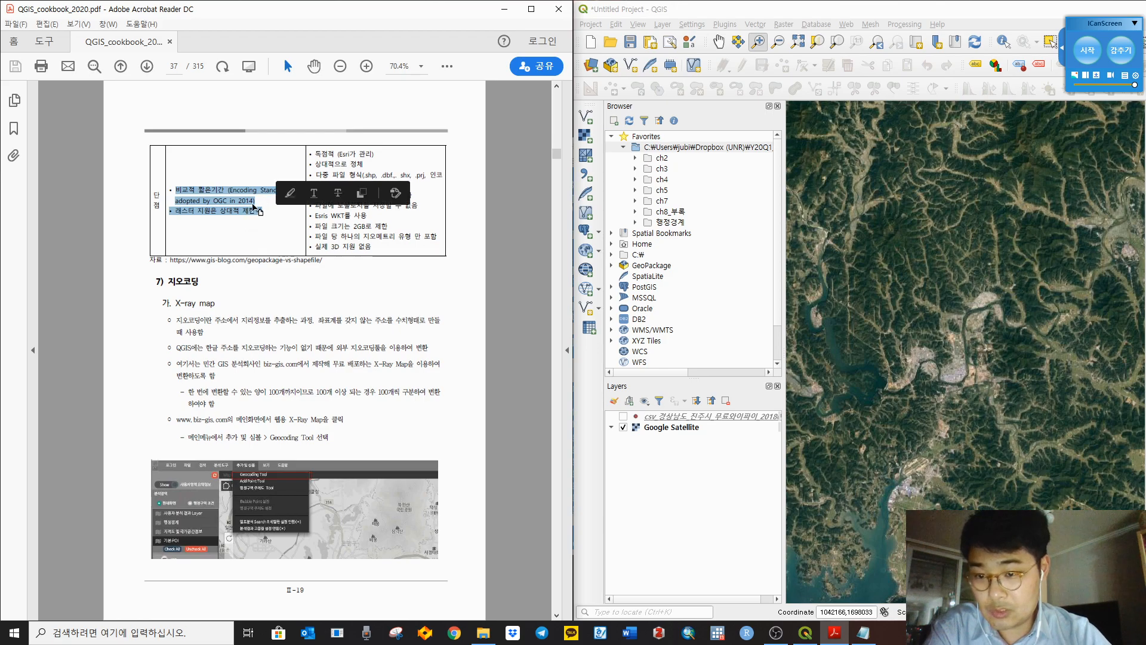
{"action": "left_click", "coordinate": [253, 203]}
{"action": "left_click_drag", "start_coordinate": [256, 202], "coordinate": [170, 190]}
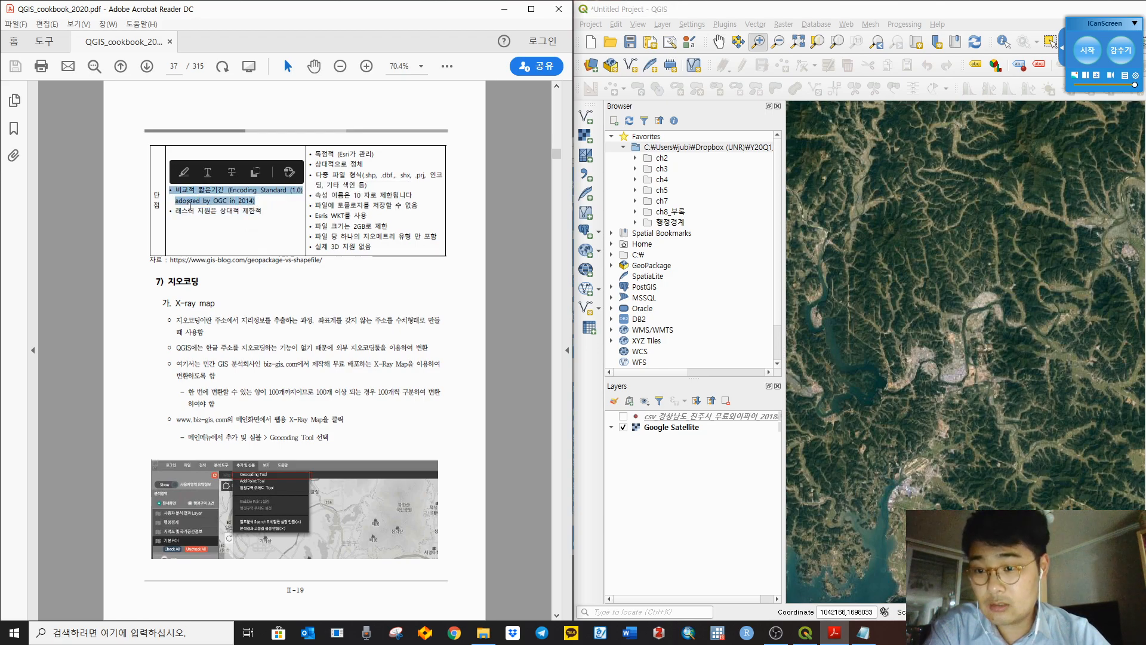
{"action": "left_click_drag", "start_coordinate": [266, 216], "coordinate": [171, 219]}
{"action": "left_click", "coordinate": [188, 224]}
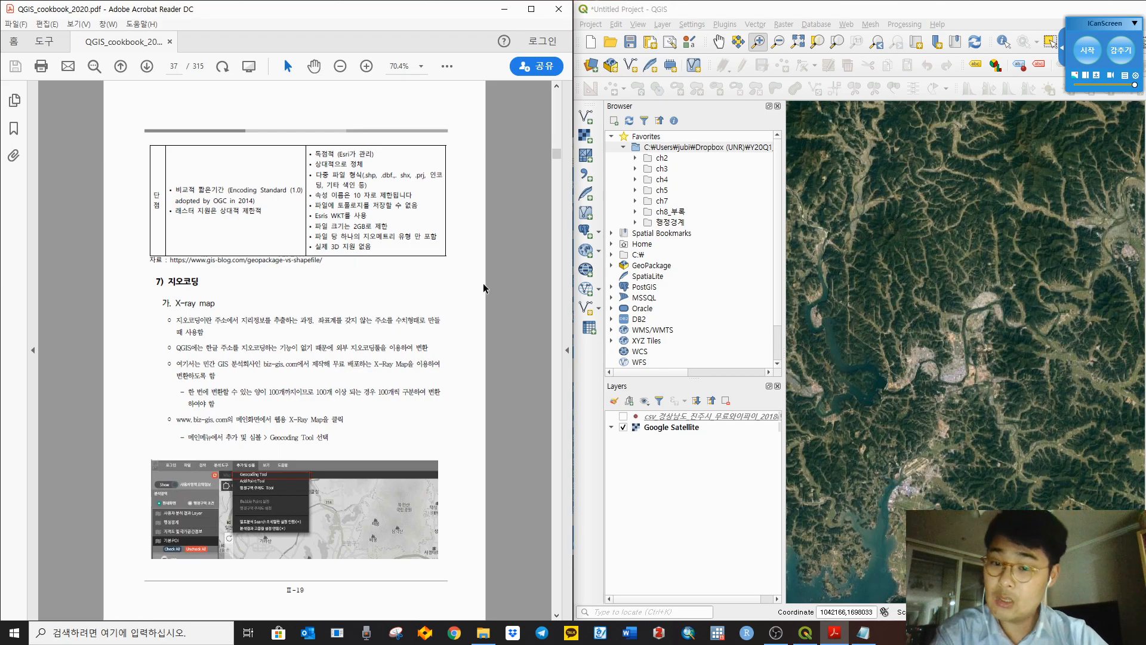
{"action": "scroll", "coordinate": [512, 276], "scroll_direction": "up", "scroll_amount": 2}
{"action": "scroll", "coordinate": [523, 268], "scroll_direction": "down", "scroll_amount": 2}
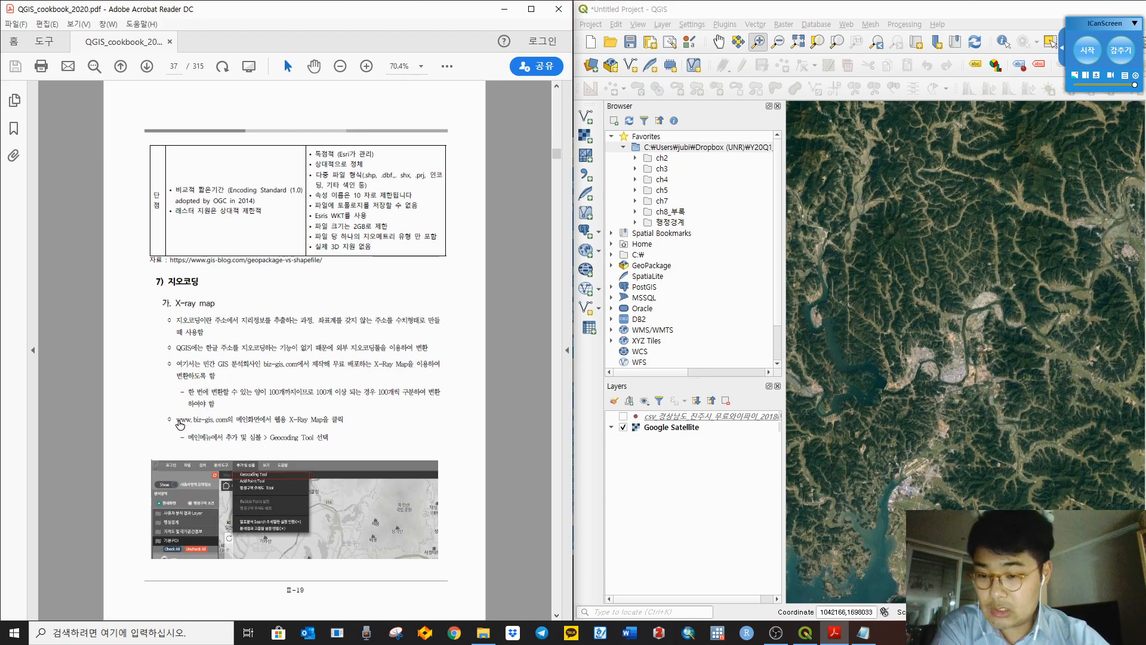
{"action": "left_click", "coordinate": [217, 414]}
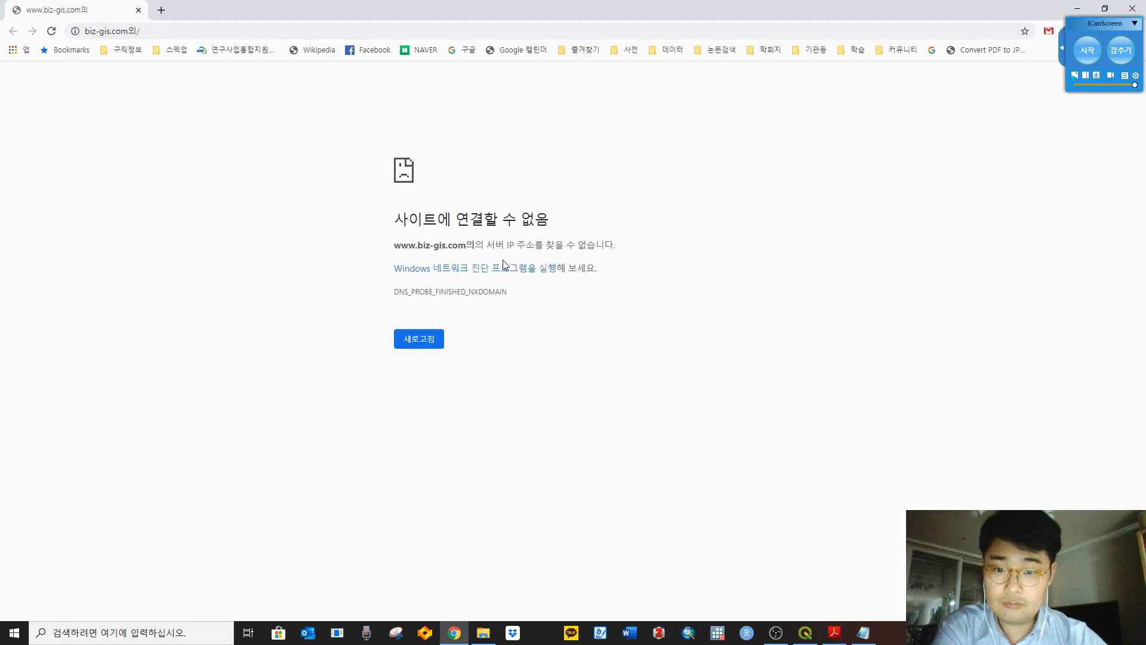
{"action": "left_click", "coordinate": [132, 34]}
{"action": "left_click", "coordinate": [132, 34]}
{"action": "key", "text": "Delete"}
{"action": "key", "text": "Delete"}
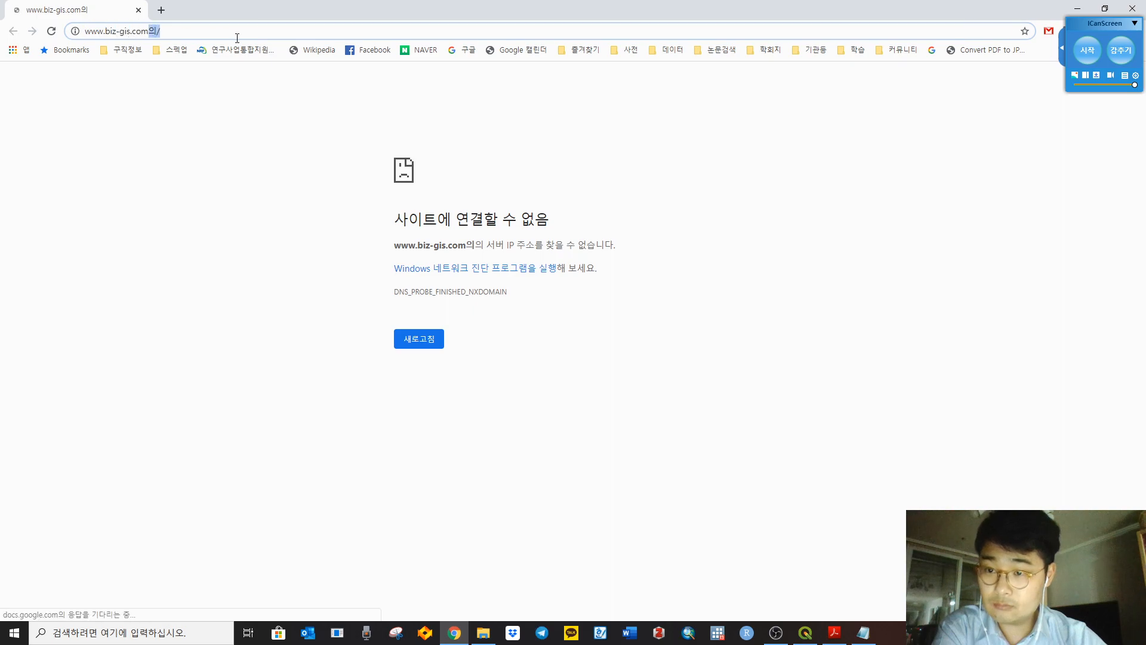
{"action": "key", "text": "Return"}
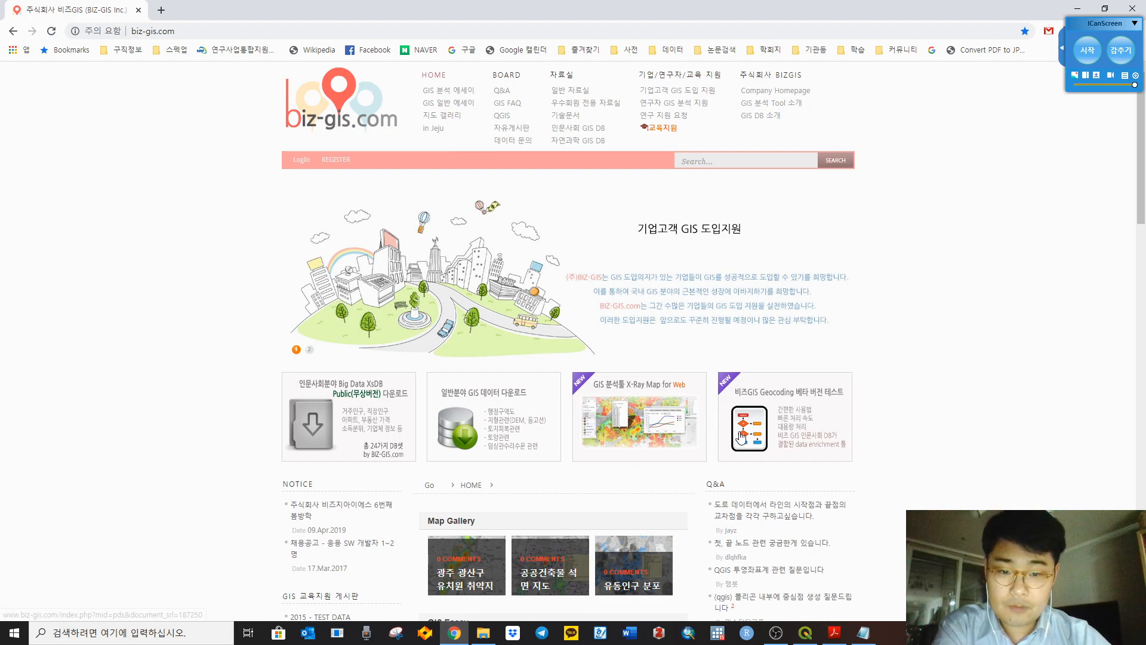
Step: Open the X-Ray Map web app and allow Flash so the Seoul map loads
{"action": "left_click", "coordinate": [639, 412]}
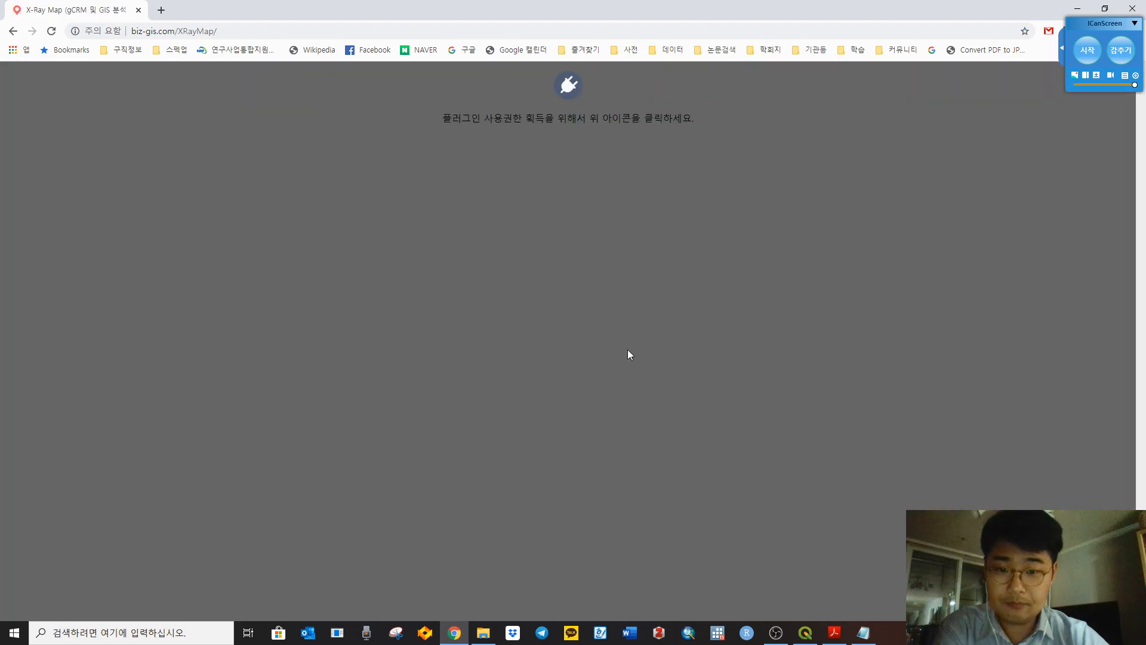
{"action": "left_click", "coordinate": [554, 84]}
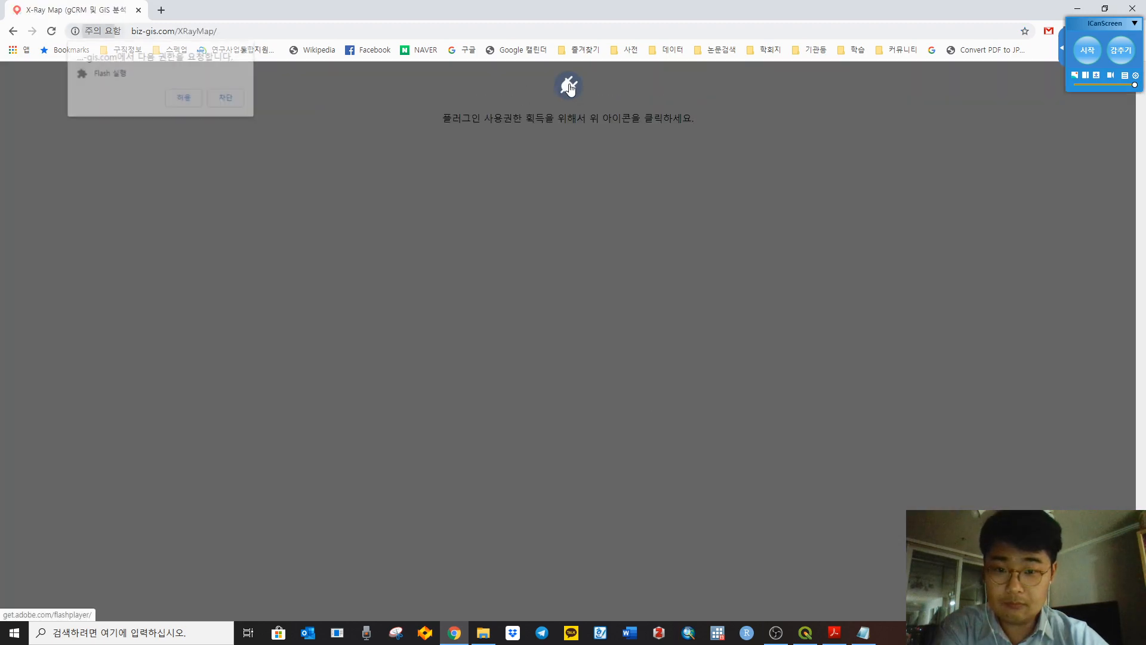
{"action": "left_click", "coordinate": [186, 102]}
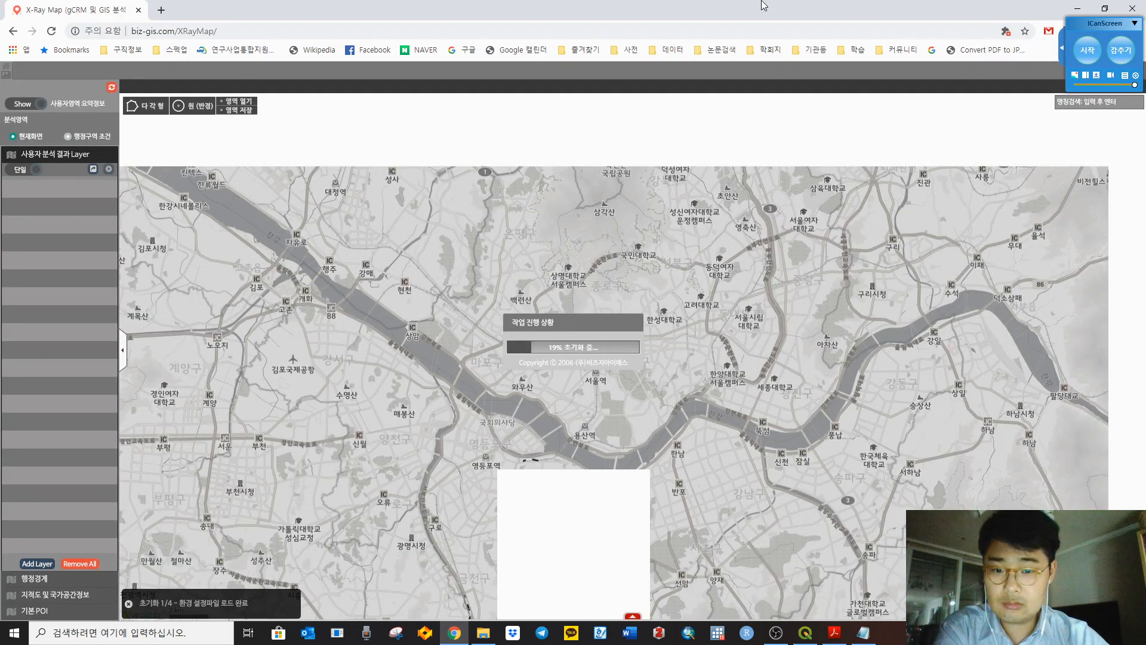
{"action": "left_click", "coordinate": [834, 632]}
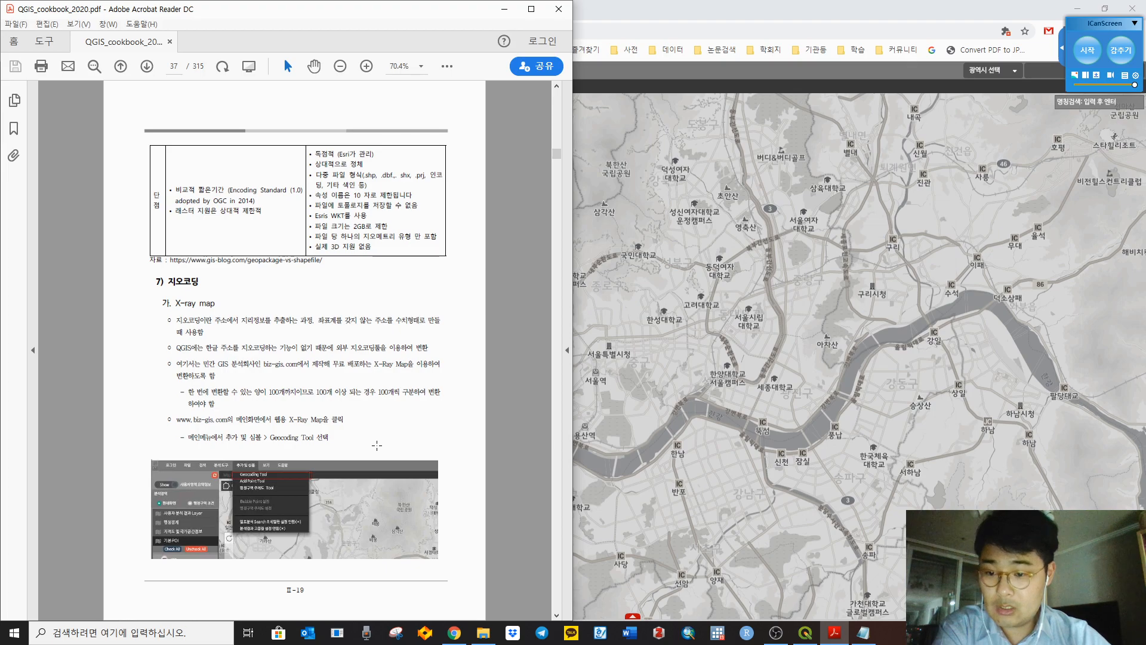
{"action": "left_click", "coordinate": [652, 71]}
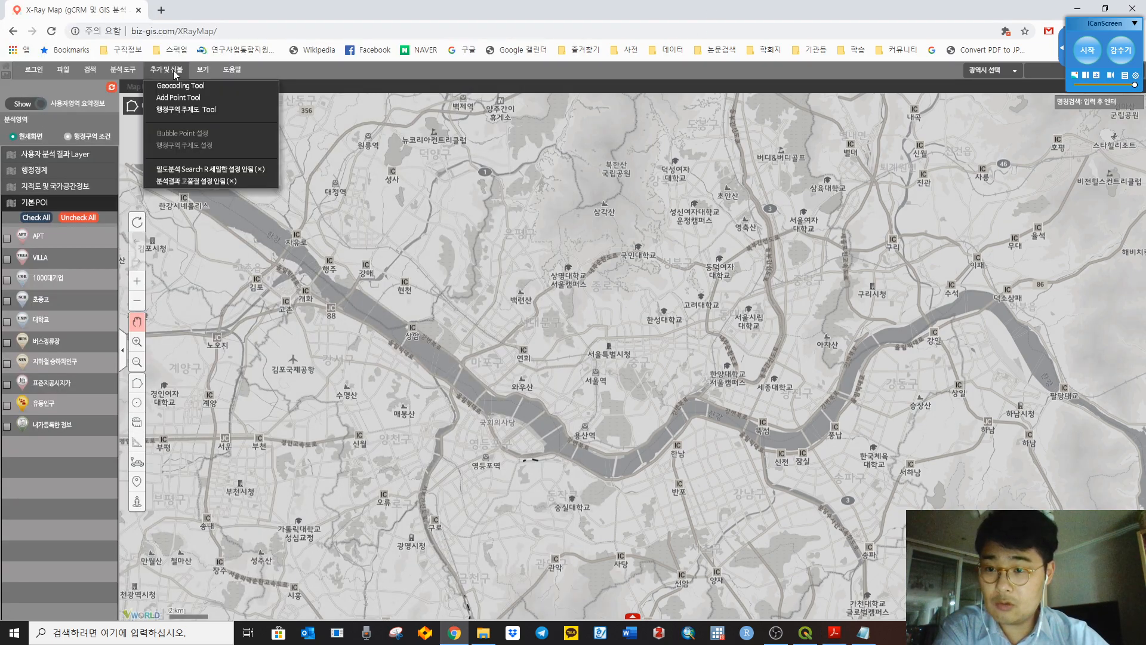
Step: Open X-Ray Map's Geocoding Tool, dismiss the 100-address notice, and glance at the cookbook
{"action": "left_click", "coordinate": [187, 85]}
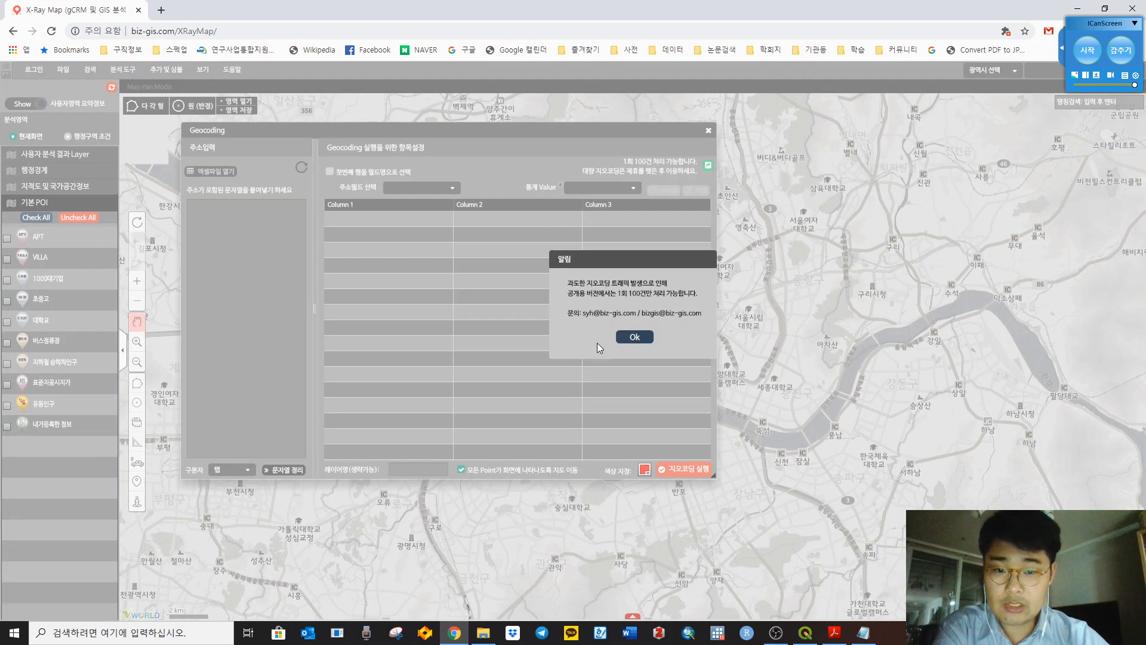
{"action": "left_click", "coordinate": [635, 337]}
{"action": "mouse_move", "coordinate": [843, 640]}
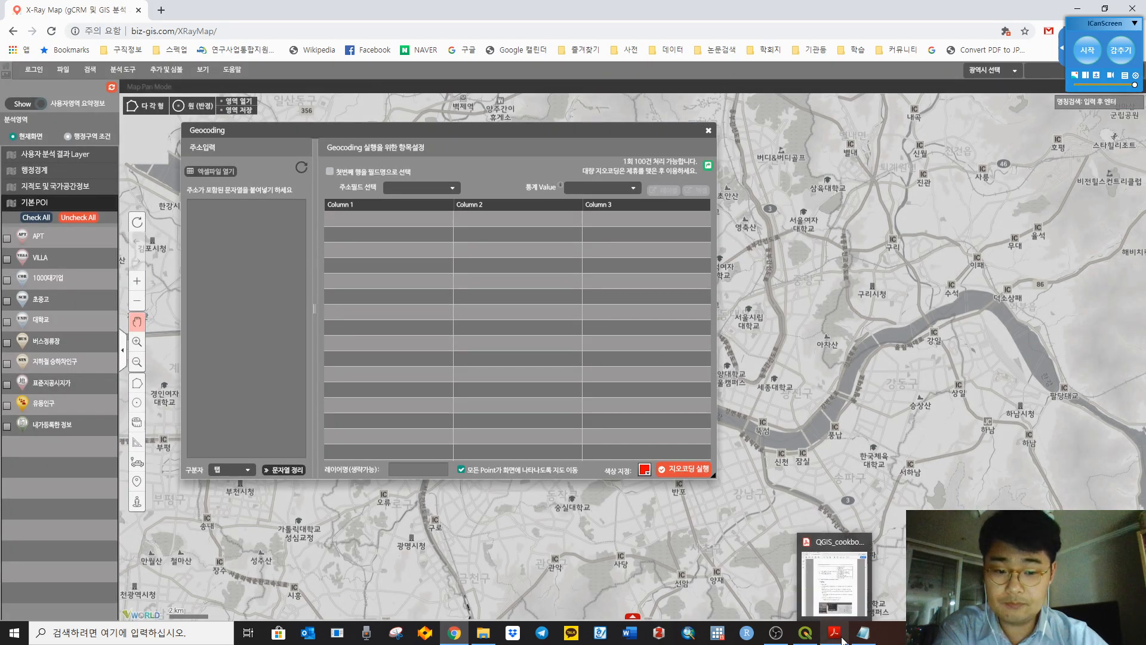
{"action": "left_click", "coordinate": [836, 582]}
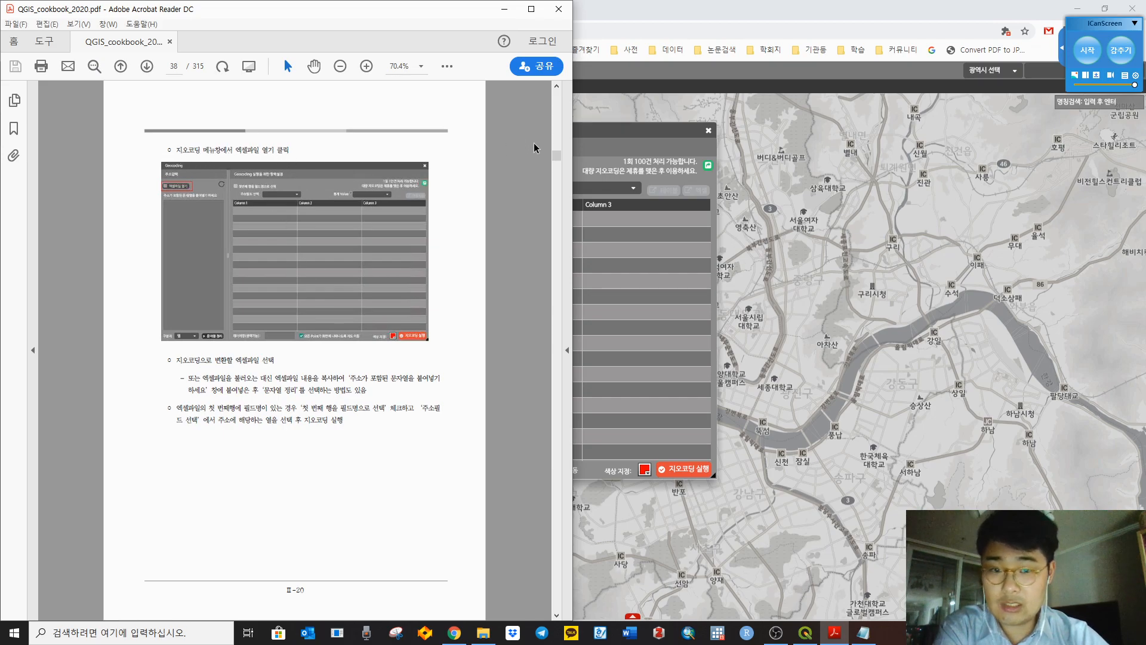
{"action": "left_click", "coordinate": [621, 141]}
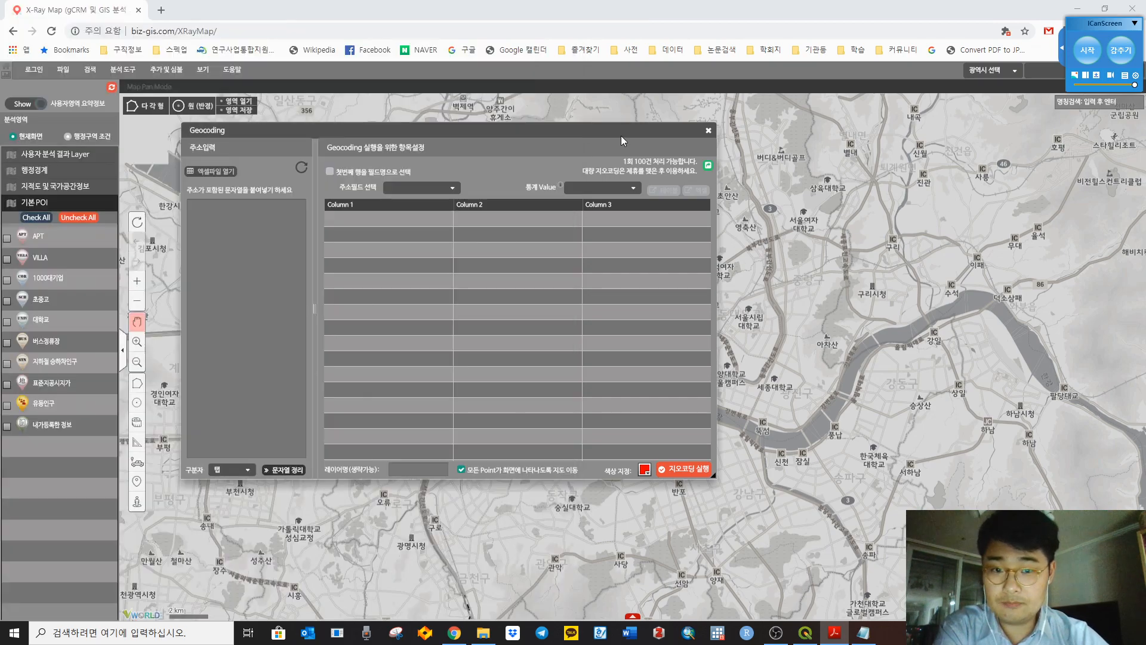
Step: Browse the geocoding folders for an address Excel file, ending in the ch2 table folder
{"action": "left_click", "coordinate": [207, 172]}
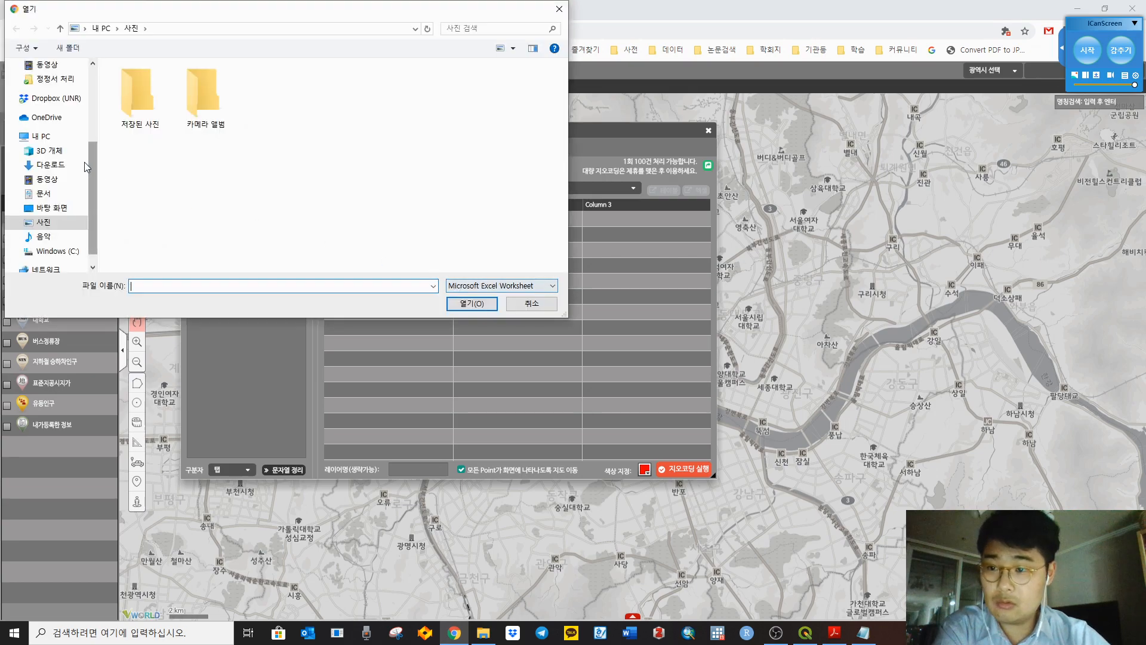
{"action": "left_click", "coordinate": [60, 189]}
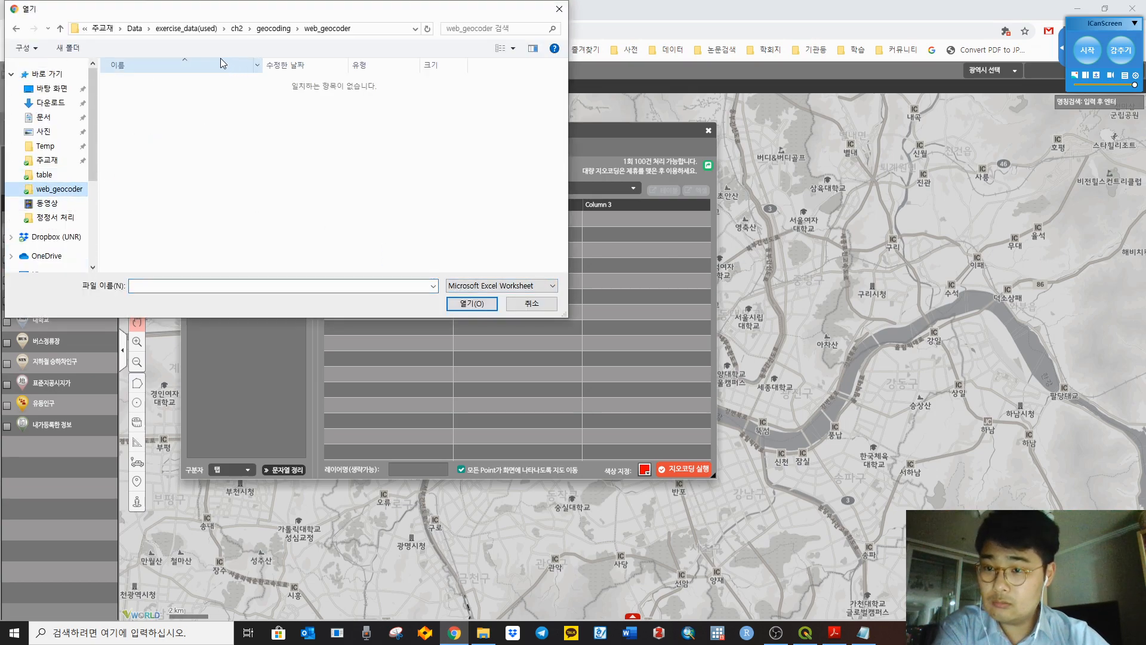
{"action": "left_click", "coordinate": [273, 28]}
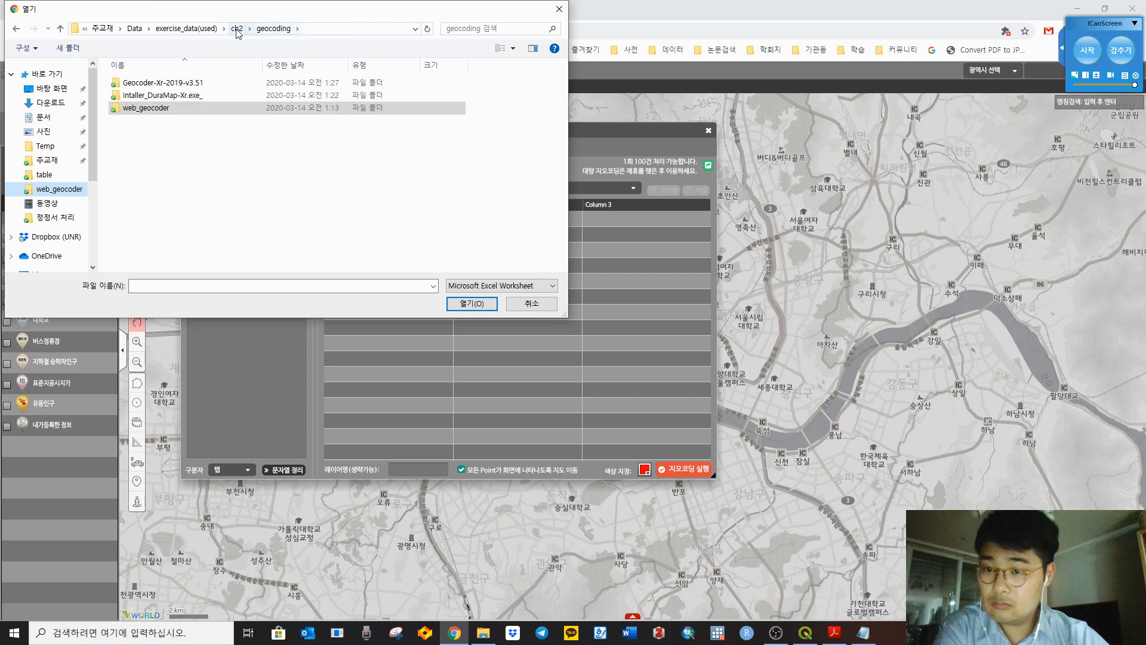
{"action": "left_click", "coordinate": [237, 28]}
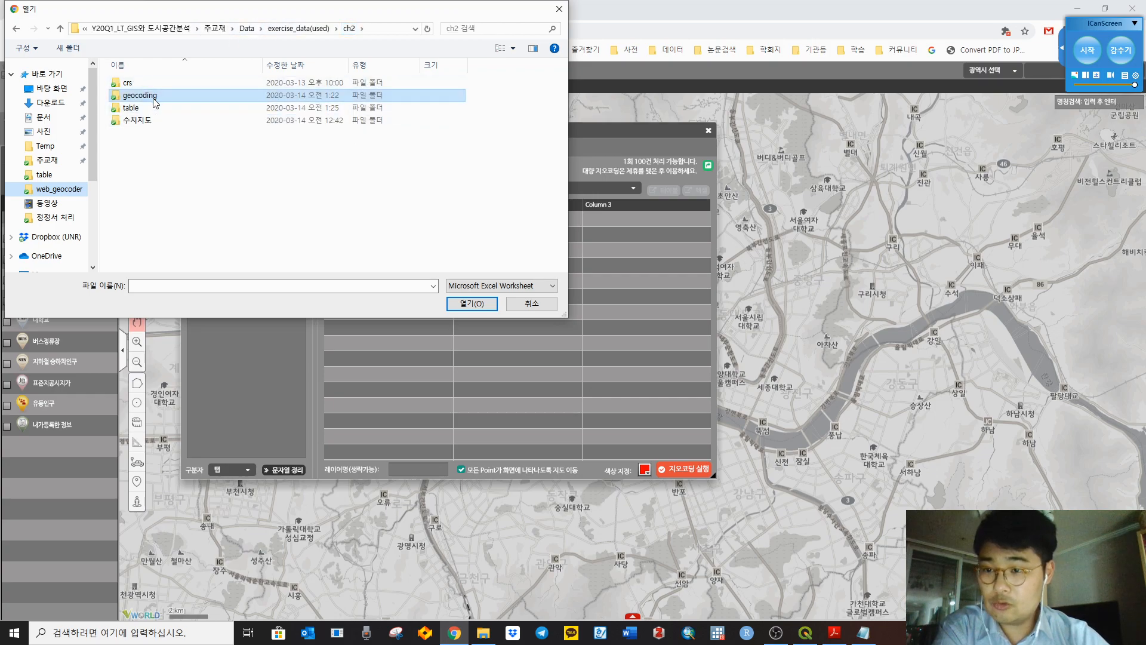
{"action": "double_click", "coordinate": [143, 95]}
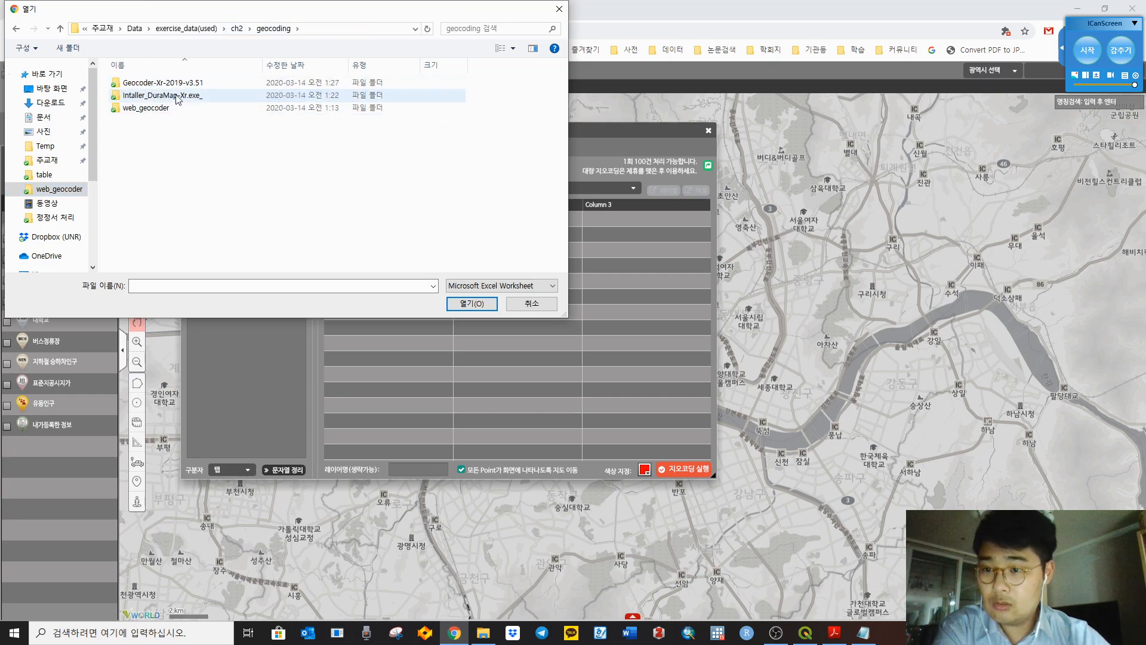
{"action": "left_click", "coordinate": [195, 109]}
{"action": "double_click", "coordinate": [195, 110]}
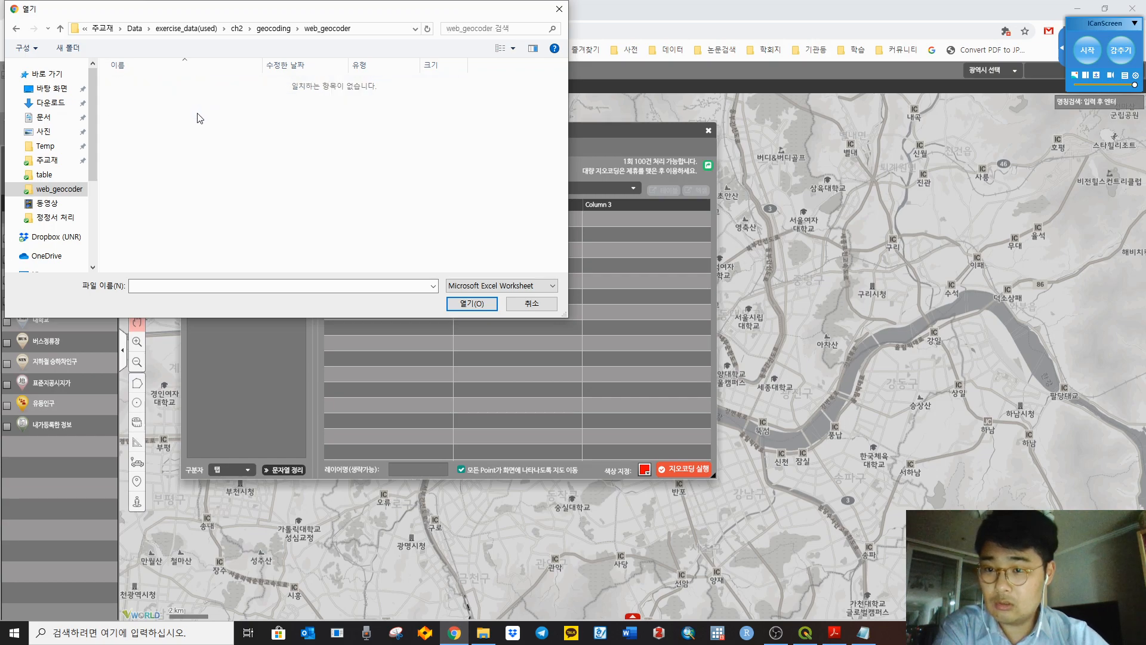
{"action": "left_click", "coordinate": [273, 29]}
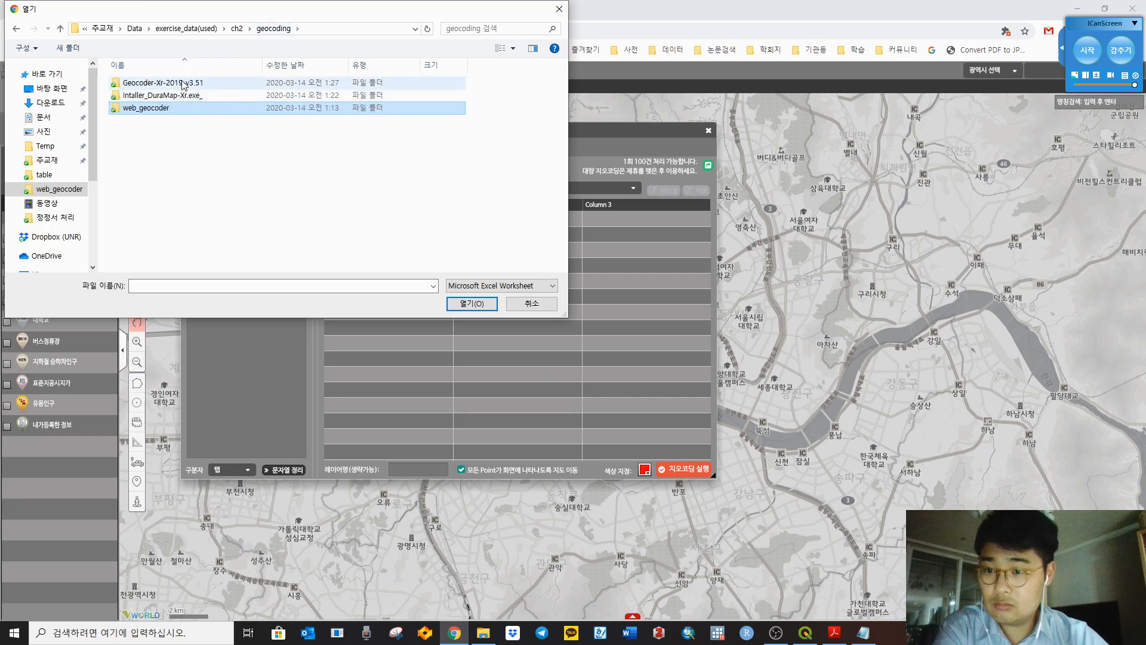
{"action": "double_click", "coordinate": [184, 85]}
{"action": "left_click", "coordinate": [273, 28]}
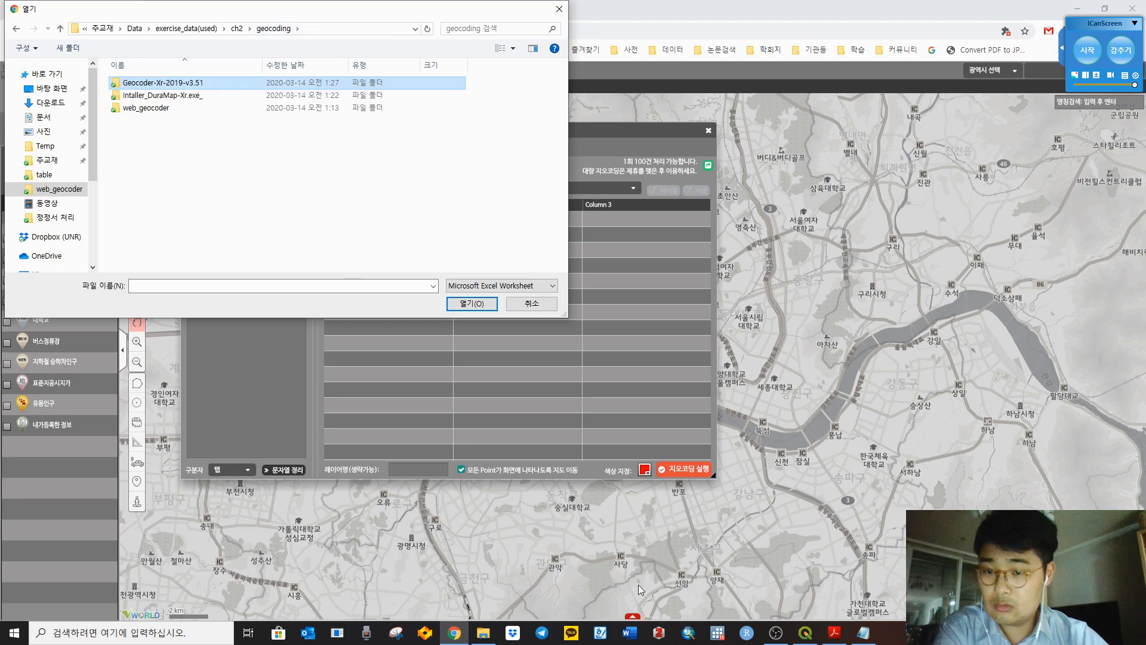
{"action": "left_click", "coordinate": [237, 28]}
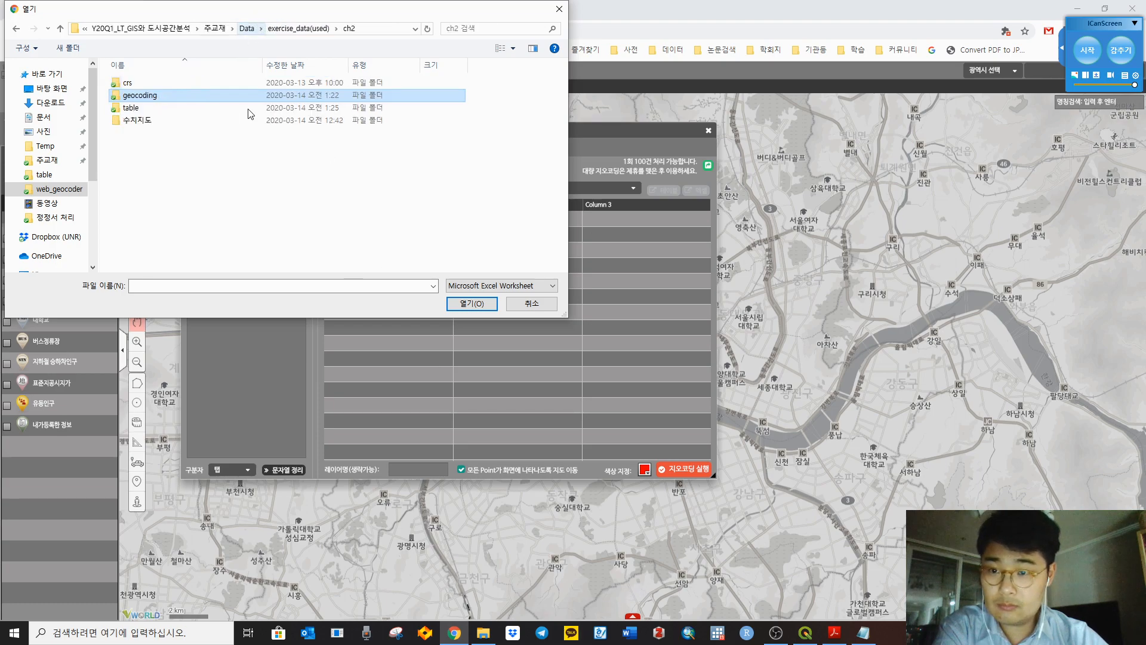
{"action": "double_click", "coordinate": [215, 107]}
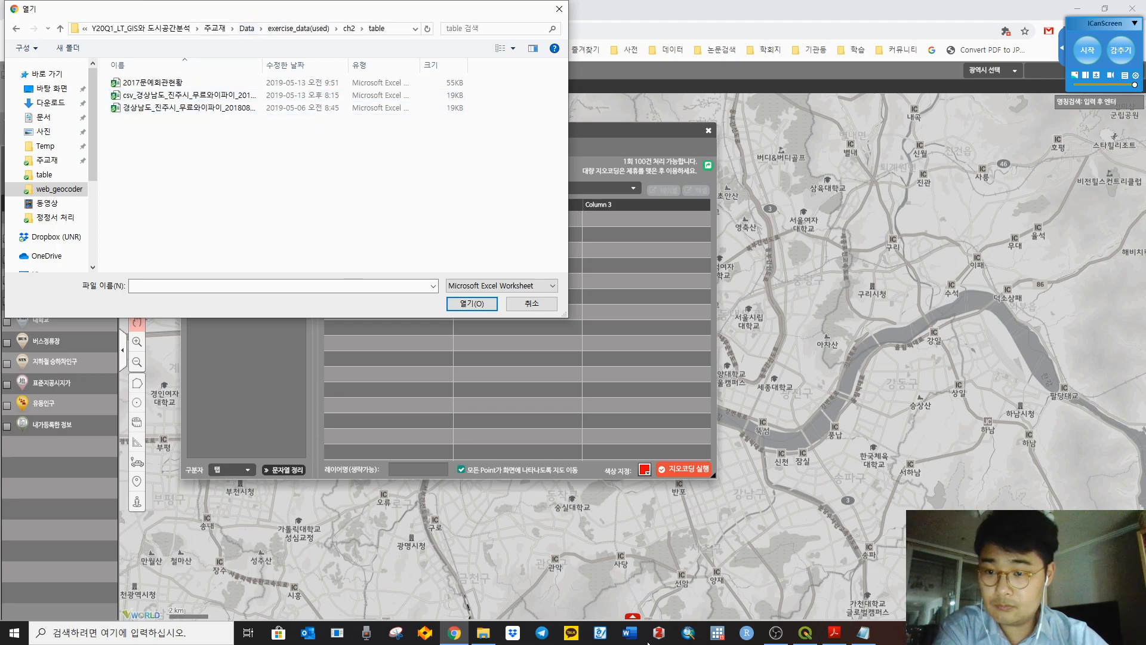
Step: Check the cookbook, then select 2017문예회관현황 from ch2\table and load it into the geocoder
{"action": "left_click", "coordinate": [834, 633]}
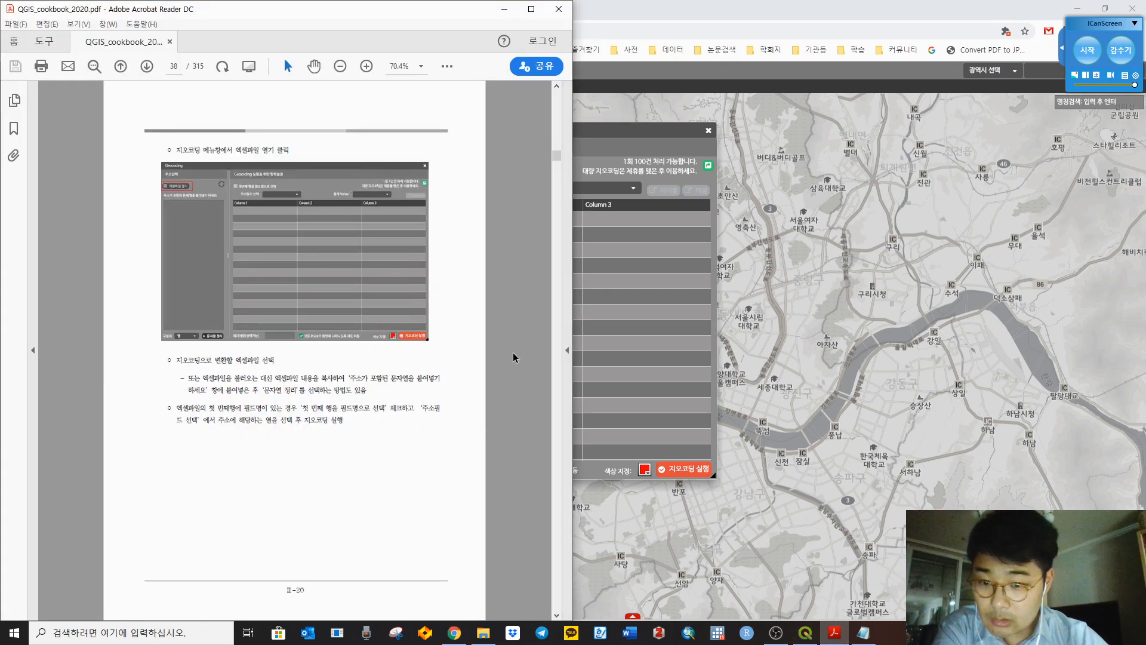
{"action": "scroll", "coordinate": [514, 357], "scroll_direction": "down", "scroll_amount": 1}
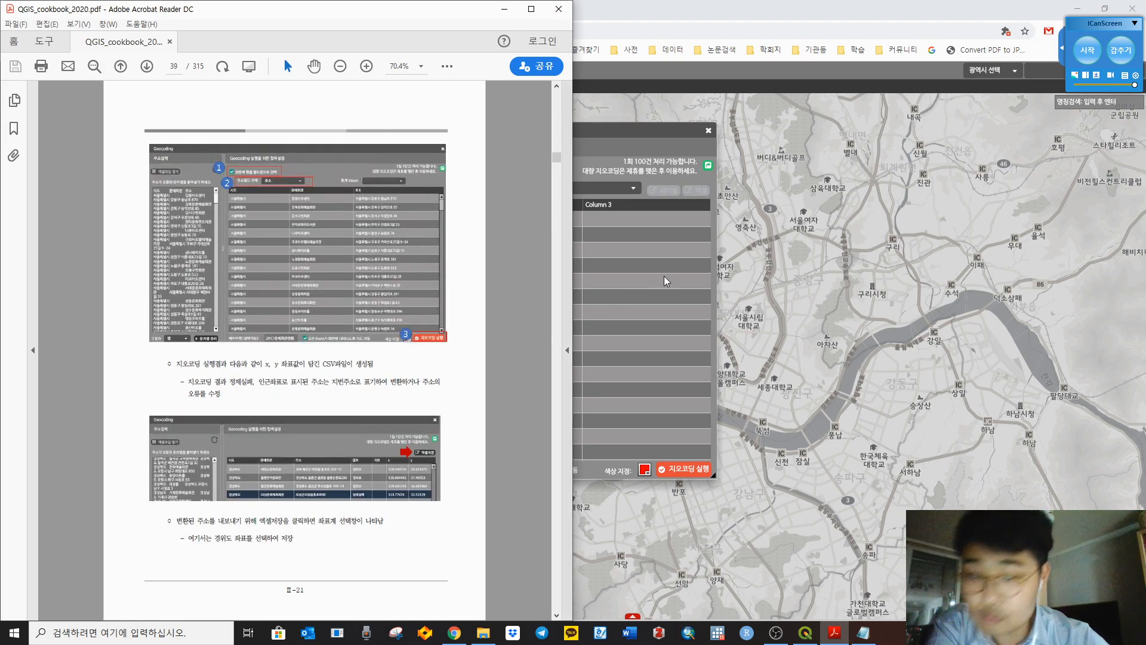
{"action": "left_click", "coordinate": [648, 275]}
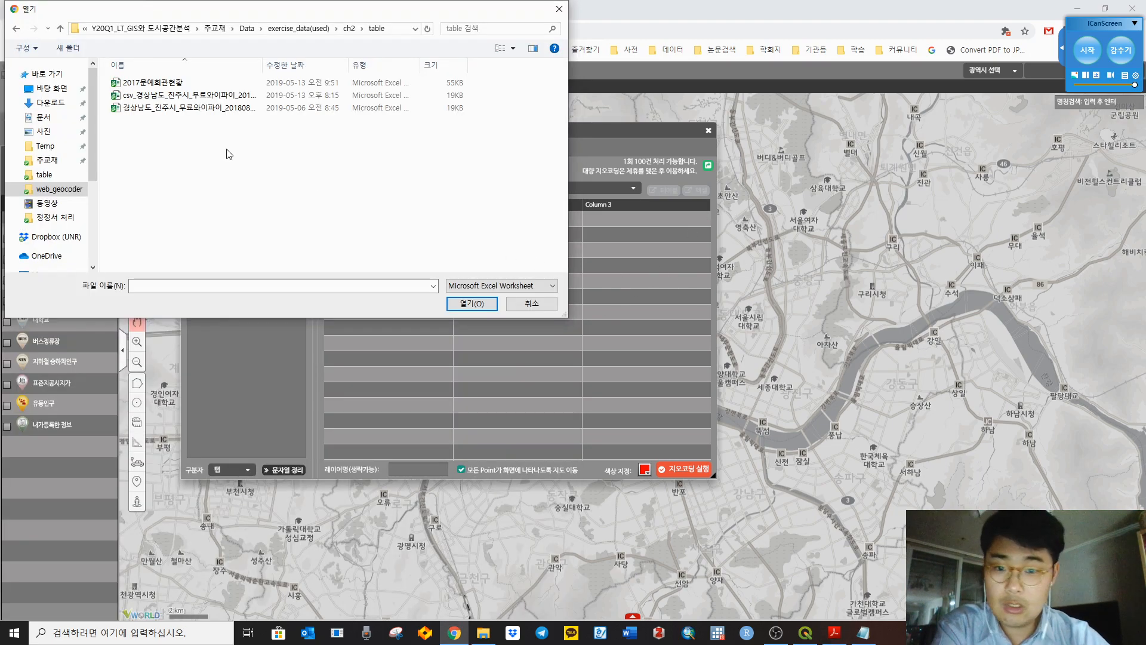
{"action": "left_click", "coordinate": [349, 28]}
{"action": "double_click", "coordinate": [132, 109]}
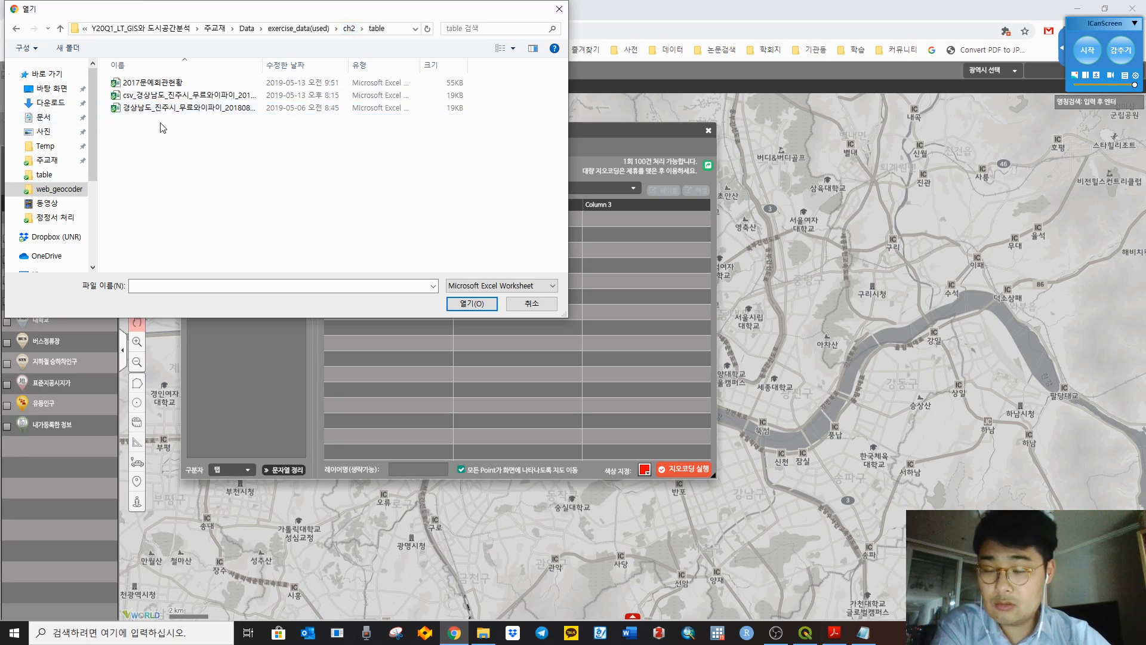
{"action": "left_click", "coordinate": [166, 84]}
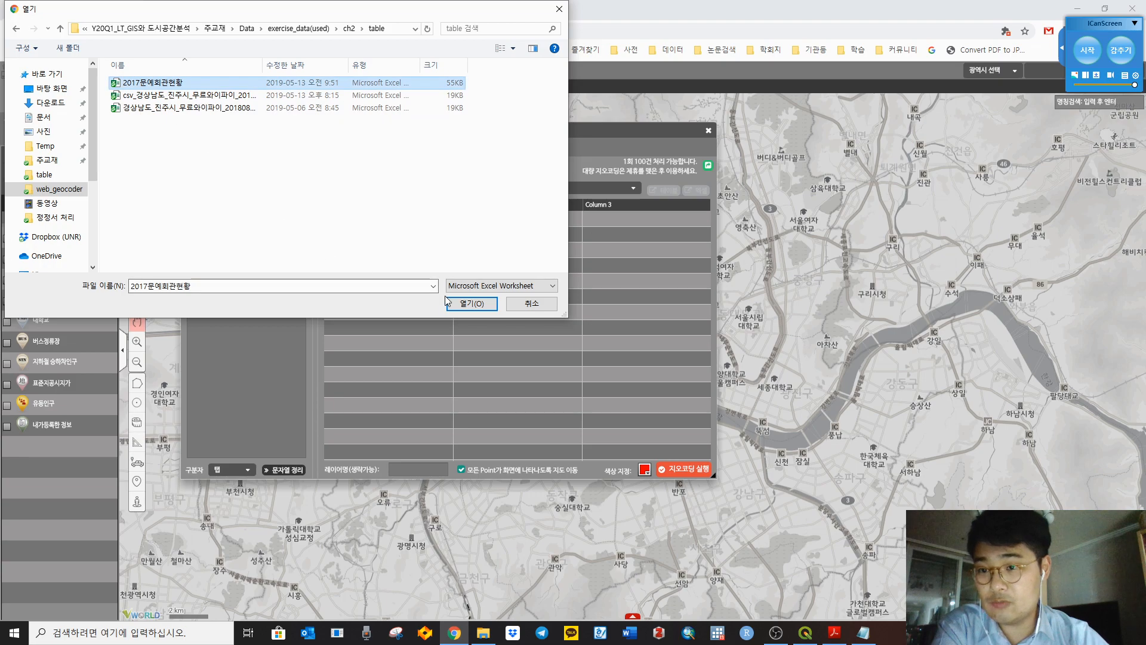
{"action": "left_click", "coordinate": [461, 304]}
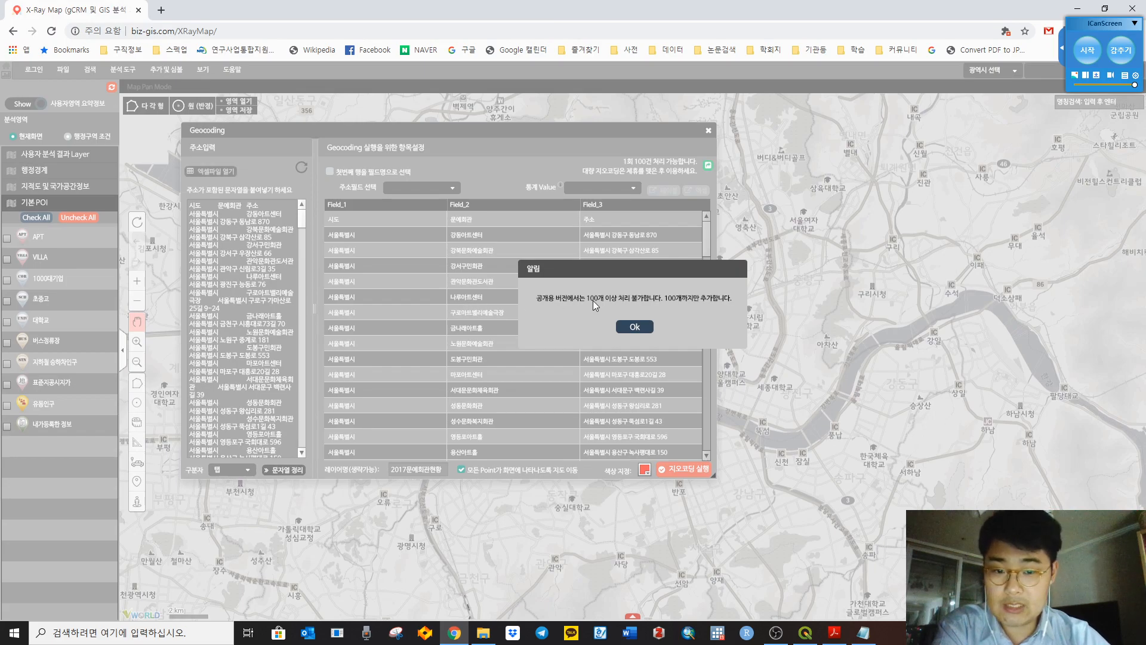
Step: Use the first row as field names, pick 주소 as the address field, and run geocoding
{"action": "left_click", "coordinate": [625, 324]}
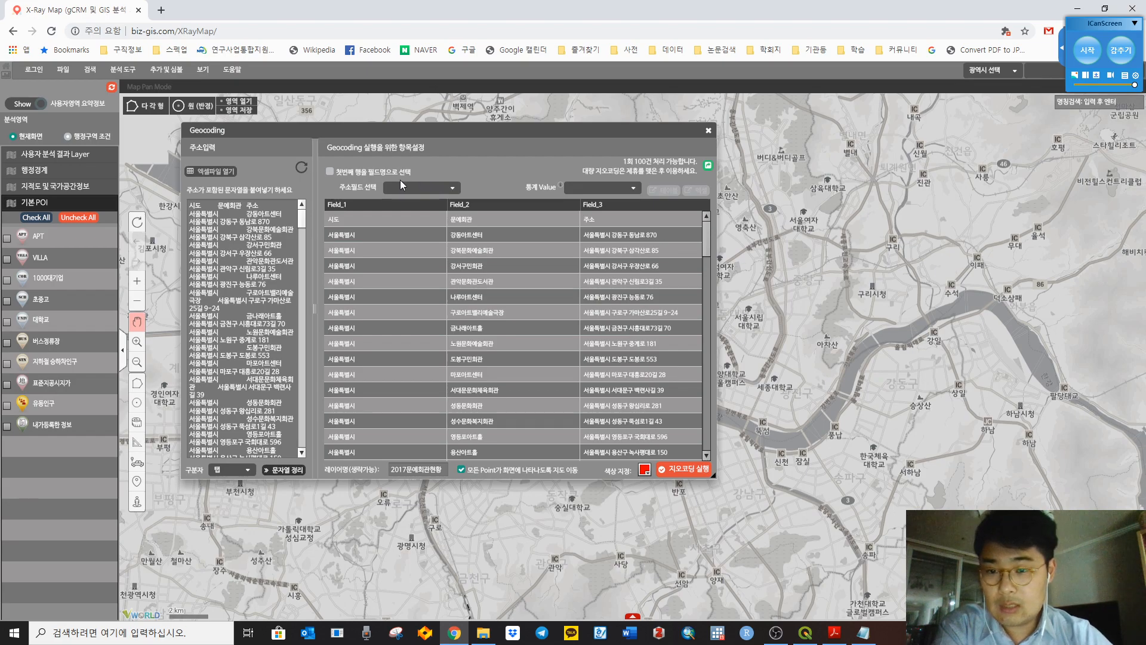
{"action": "left_click", "coordinate": [338, 171]}
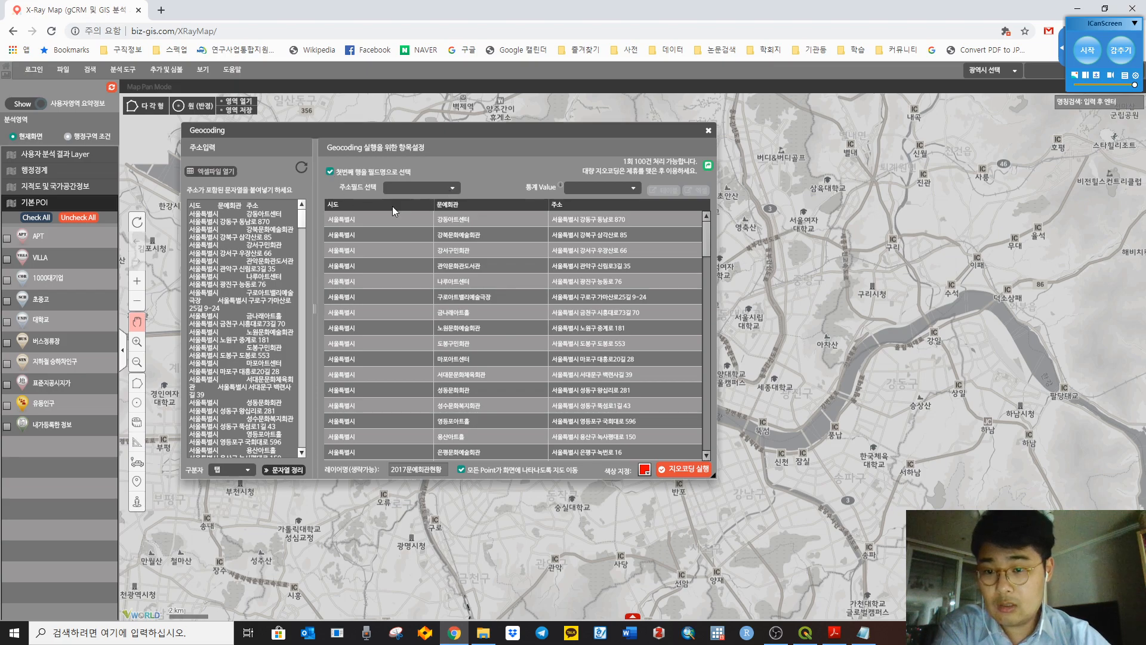
{"action": "left_click", "coordinate": [452, 191]}
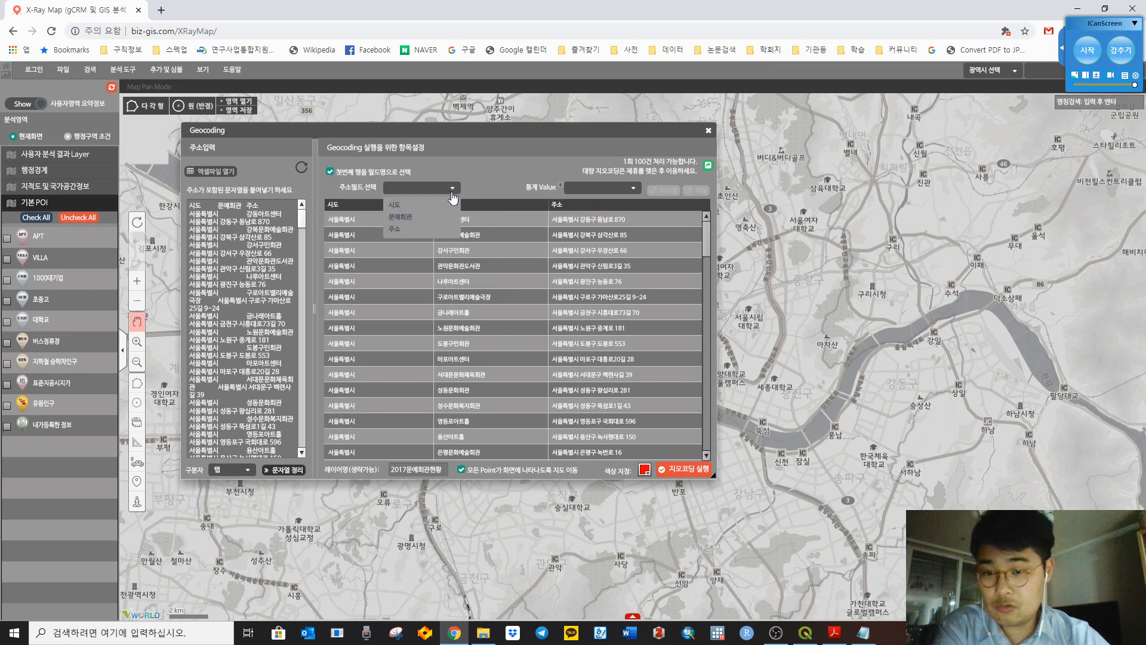
{"action": "left_click", "coordinate": [408, 232]}
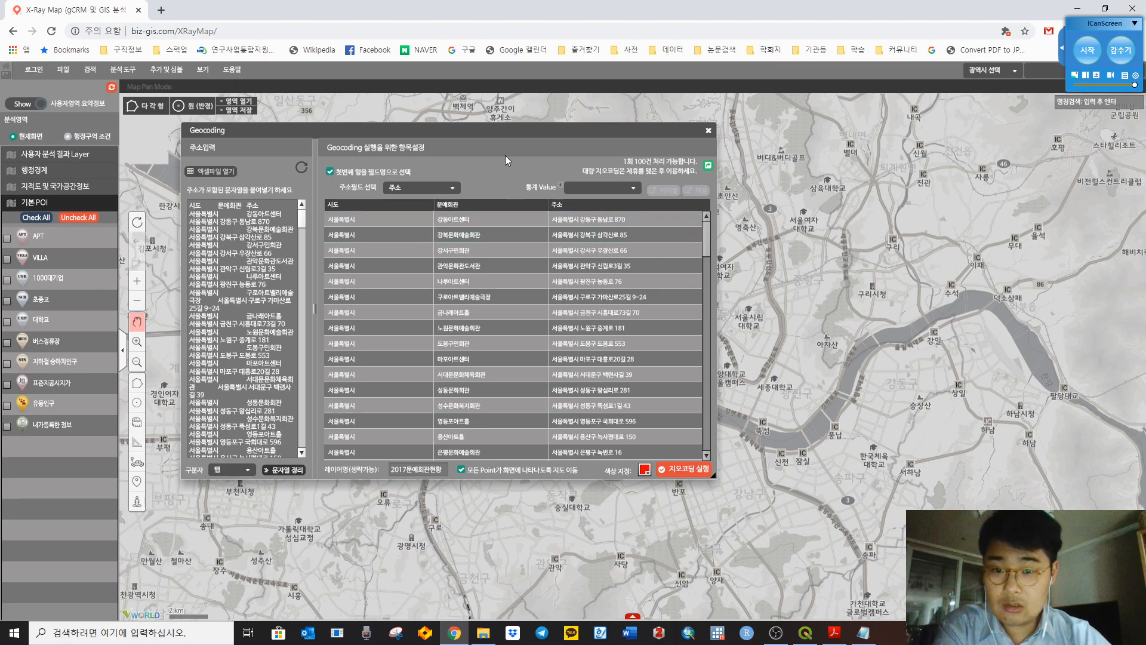
{"action": "left_click", "coordinate": [697, 469]}
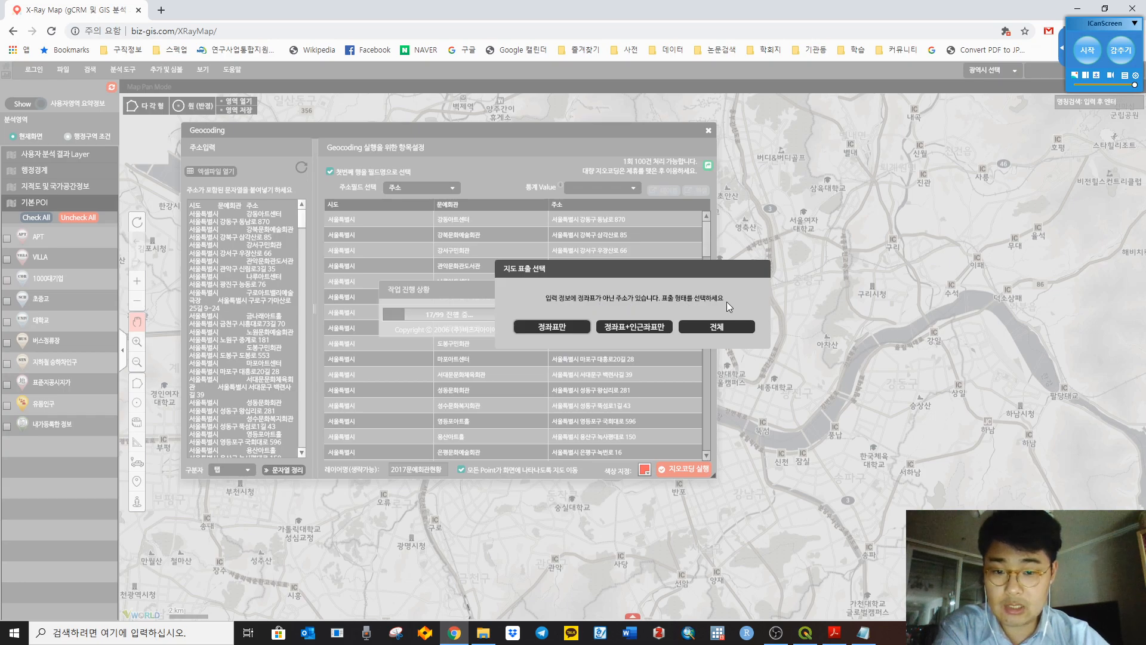
Step: Plot only exactly matched addresses (정좌표만) and move the Geocoding window aside to see the map
{"action": "left_click", "coordinate": [572, 328]}
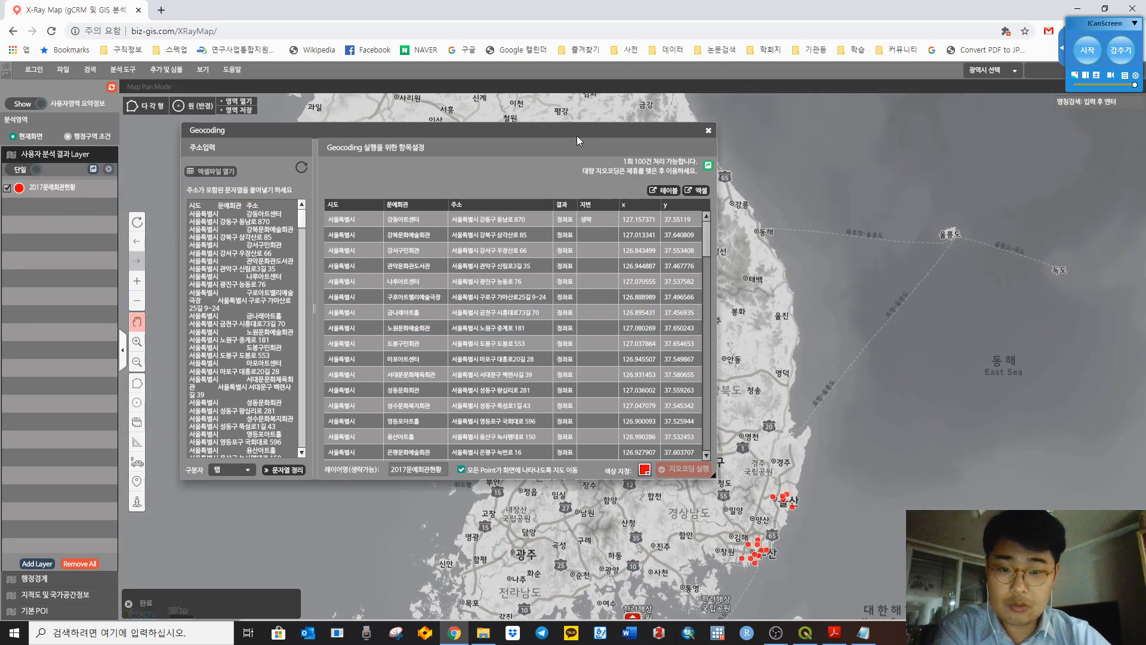
{"action": "mouse_move", "coordinate": [594, 131]}
{"action": "left_mouse_down"}
{"action": "mouse_move", "coordinate": [553, 173]}
{"action": "mouse_move", "coordinate": [187, 378]}
{"action": "mouse_move", "coordinate": [264, 363]}
{"action": "mouse_move", "coordinate": [618, 131]}
{"action": "left_mouse_up"}
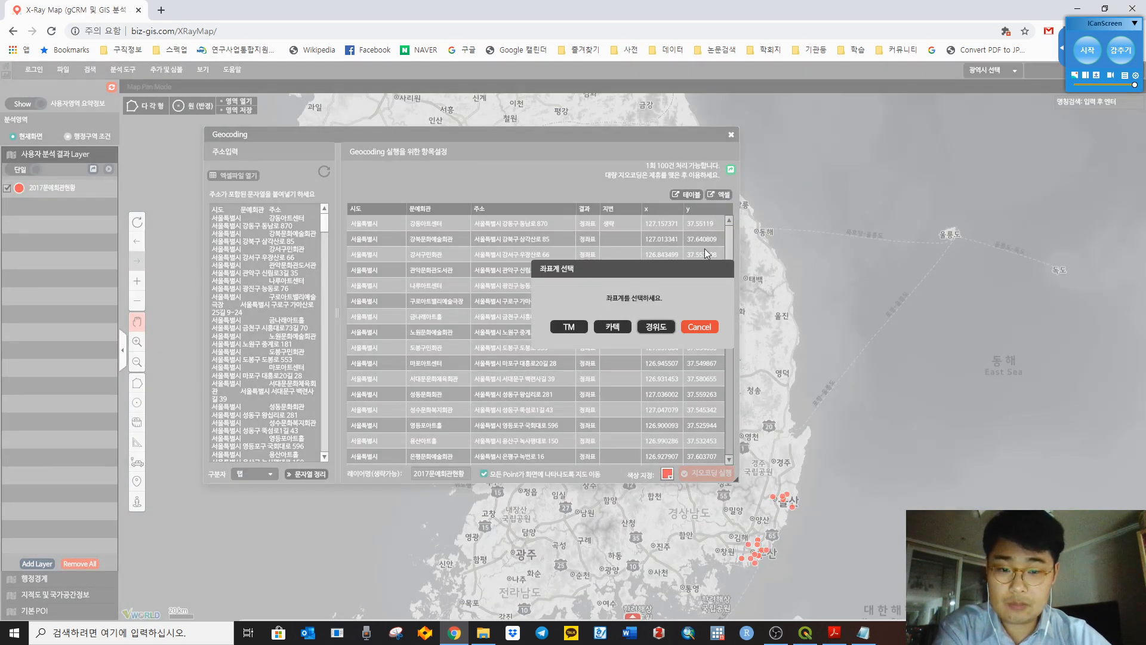
Step: Export the coordinates as 경위도 and cut the downloaded geocoding CSV from Downloads
{"action": "left_click", "coordinate": [664, 328]}
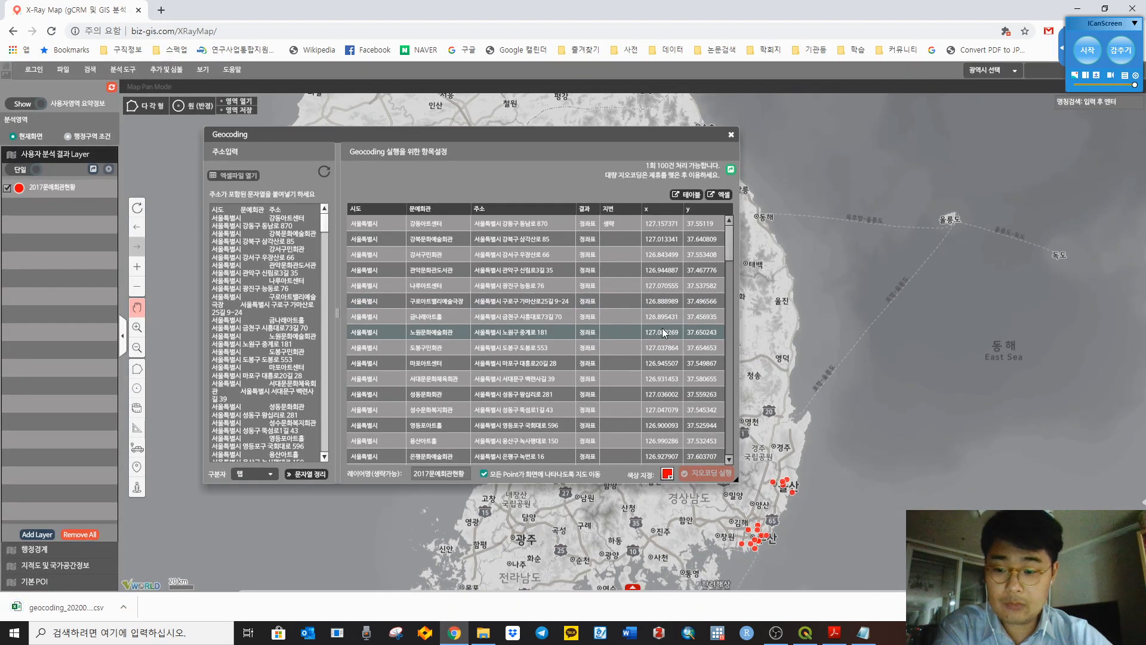
{"action": "left_click", "coordinate": [137, 606]}
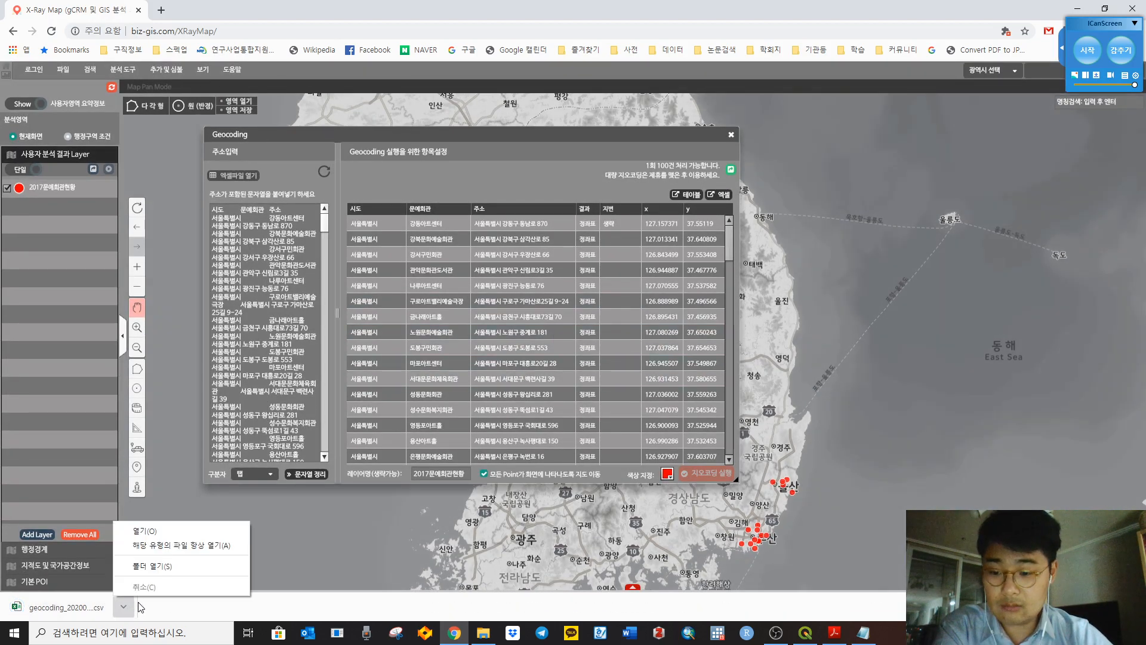
{"action": "left_click", "coordinate": [160, 568]}
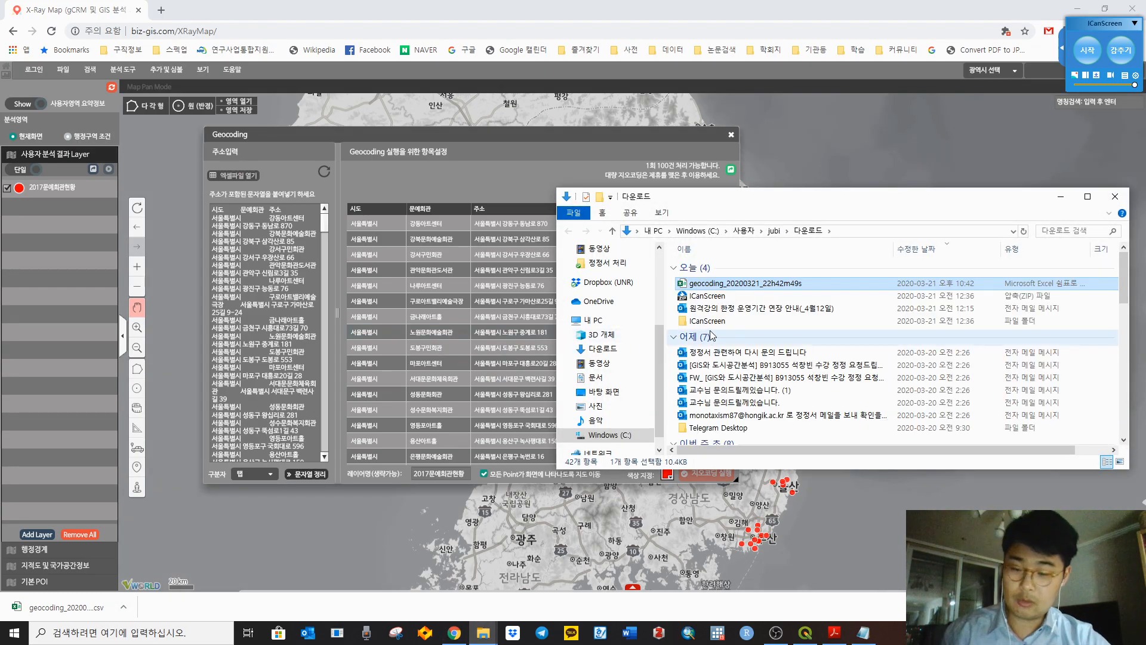
{"action": "right_click", "coordinate": [746, 283]}
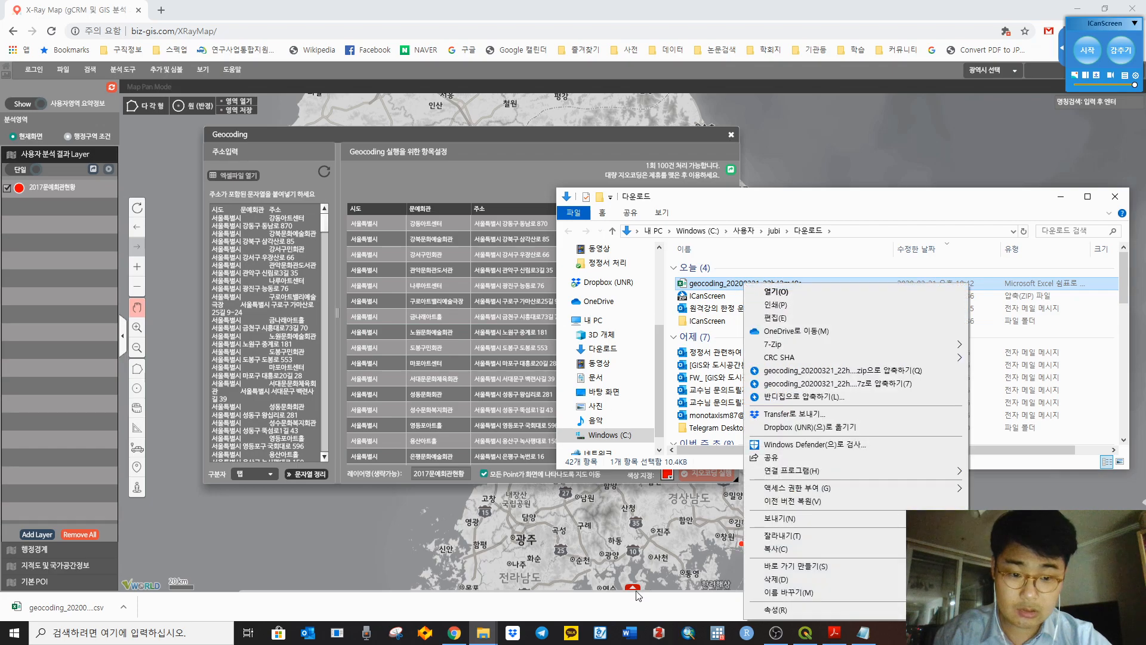
{"action": "left_click", "coordinate": [794, 535]}
Step: Paste the geocoding CSV into 주교재\Data\exercise_data\ch2\table
{"action": "scroll", "coordinate": [610, 329], "scroll_direction": "up", "scroll_amount": 4}
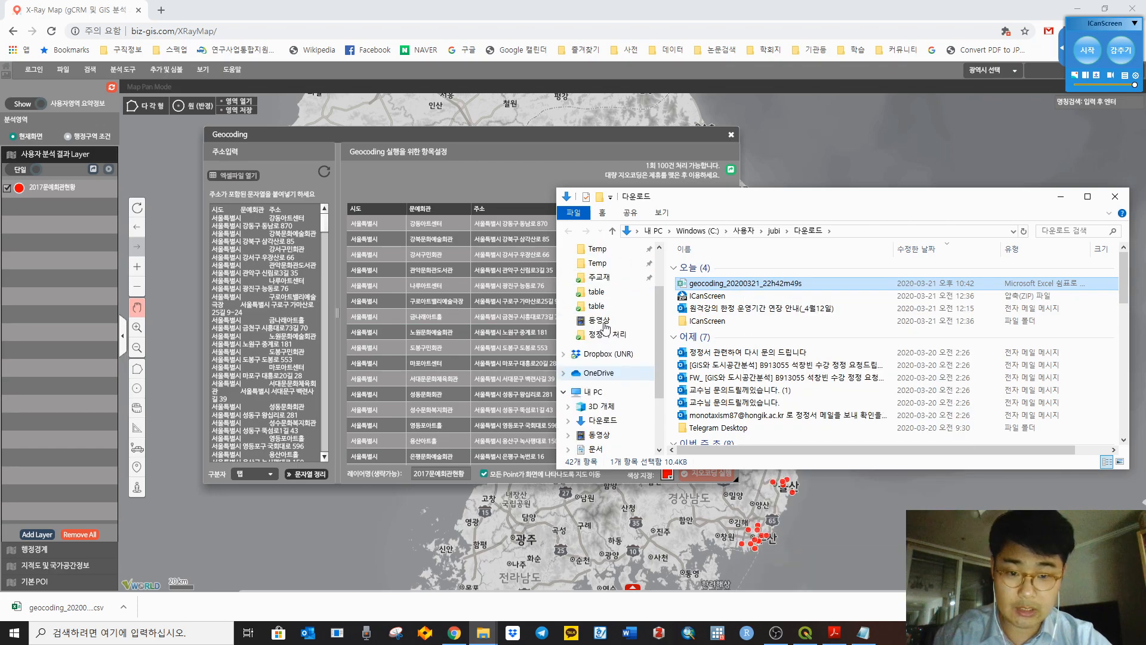
{"action": "left_click", "coordinate": [603, 344]}
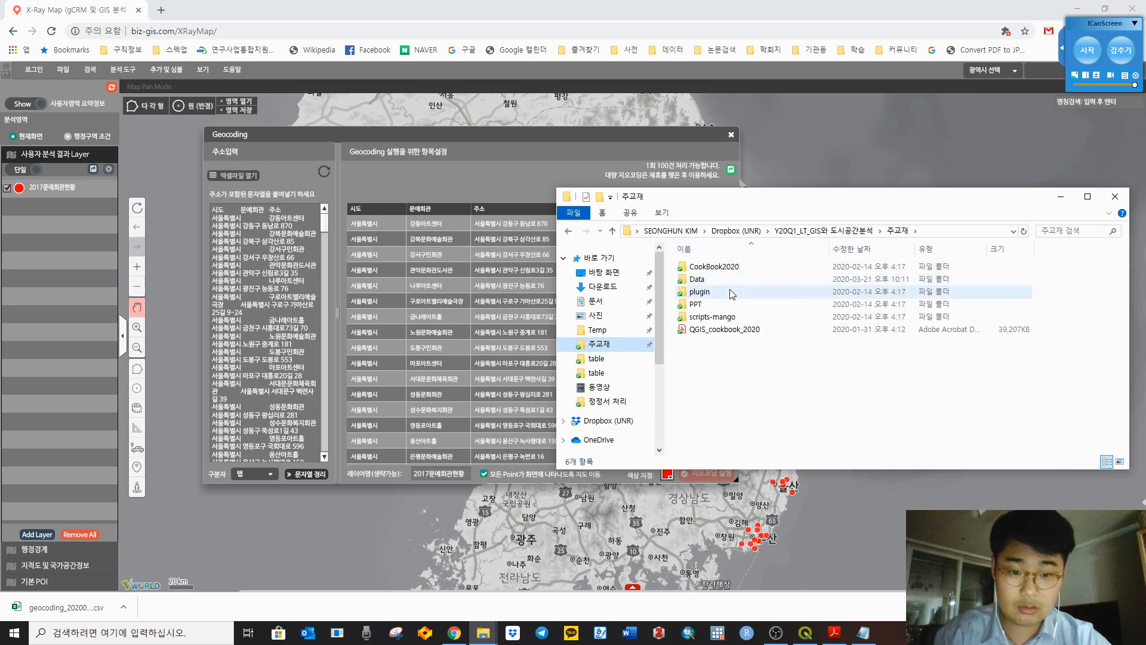
{"action": "double_click", "coordinate": [698, 279]}
{"action": "double_click", "coordinate": [717, 267]}
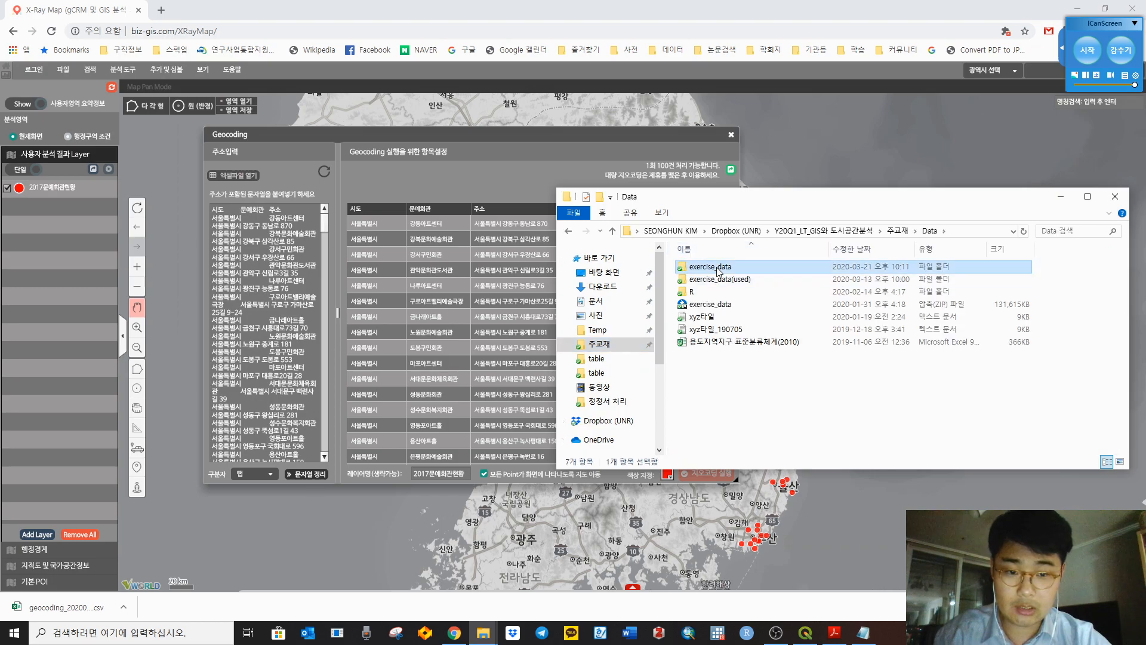
{"action": "double_click", "coordinate": [717, 267]}
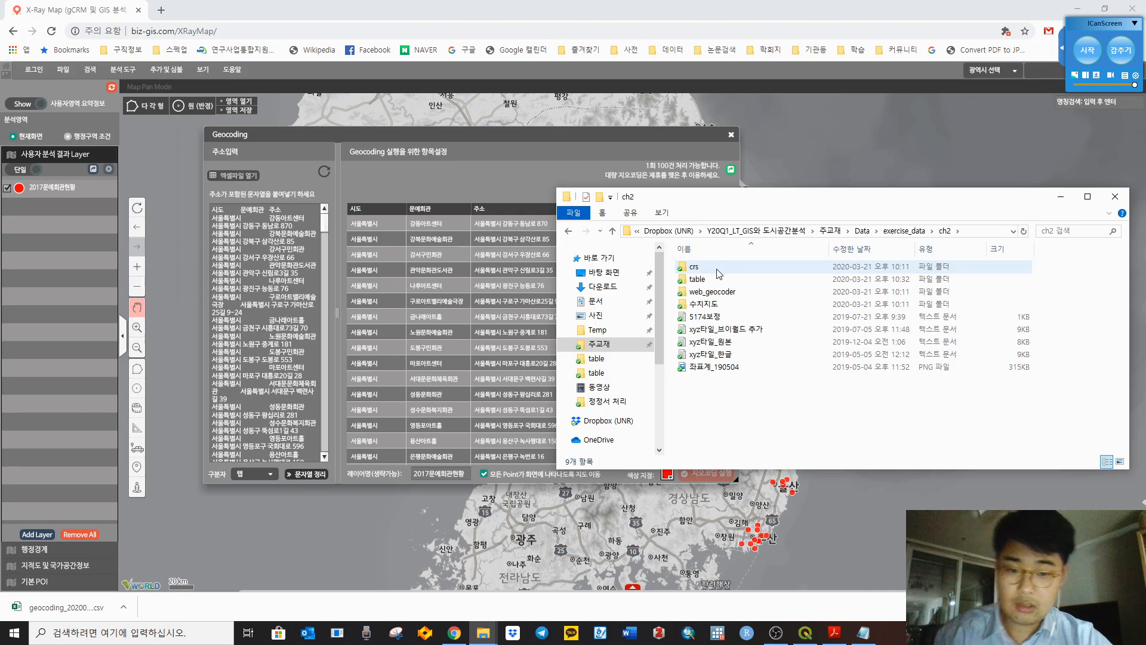
{"action": "double_click", "coordinate": [716, 281]}
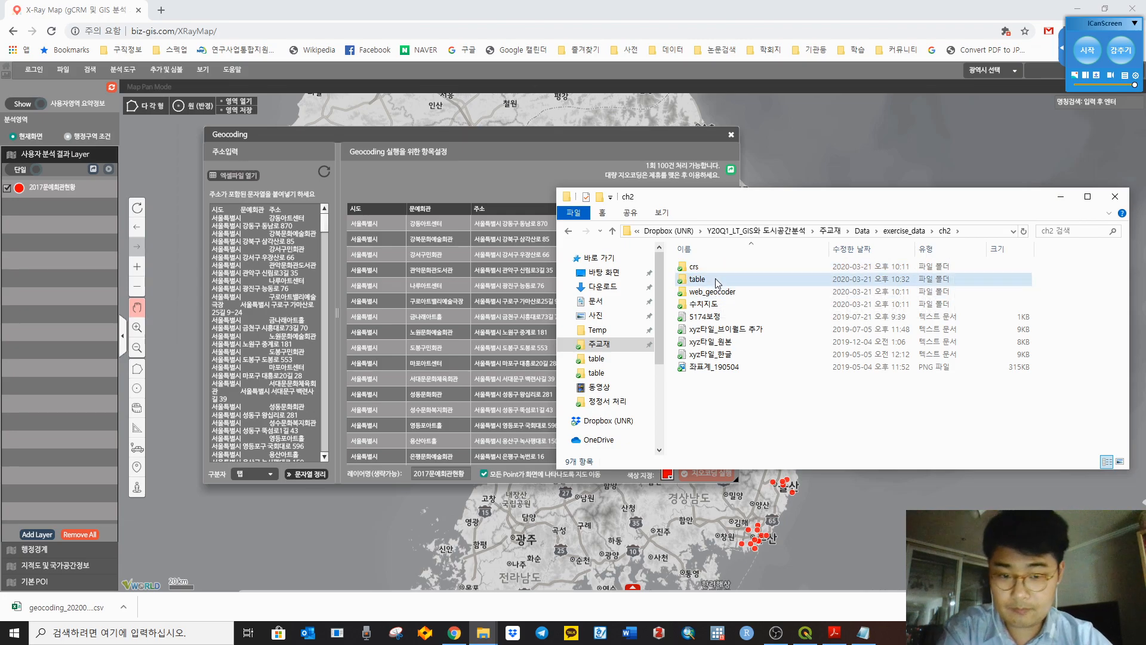
{"action": "right_click", "coordinate": [779, 428]}
{"action": "mouse_move", "coordinate": [832, 179]}
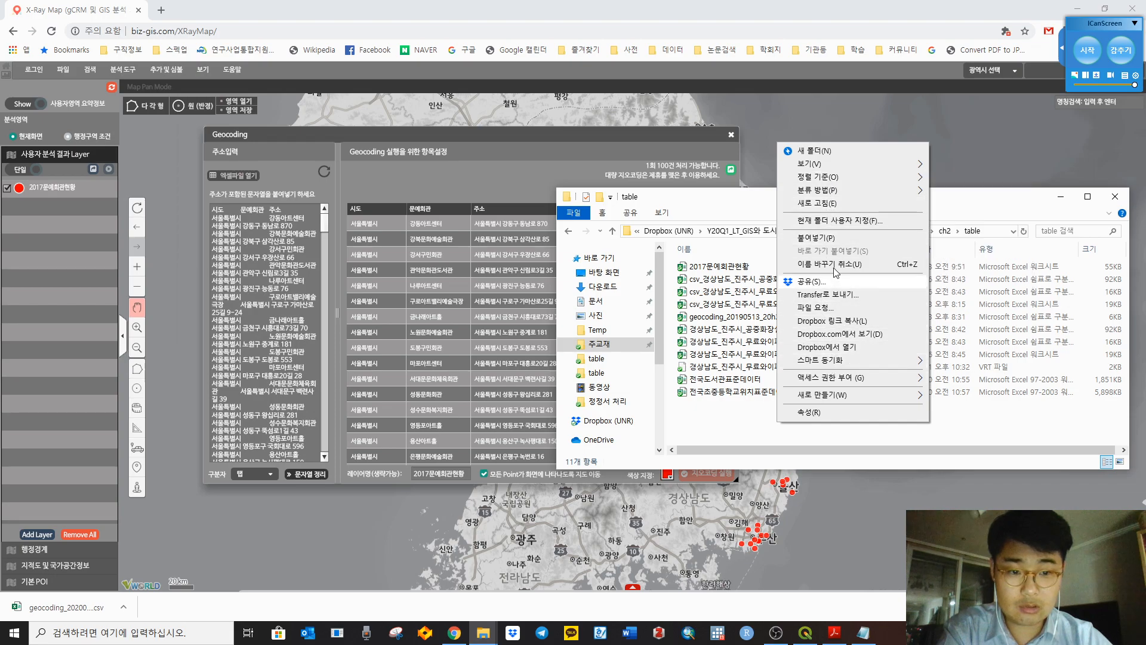
{"action": "left_click", "coordinate": [840, 239]}
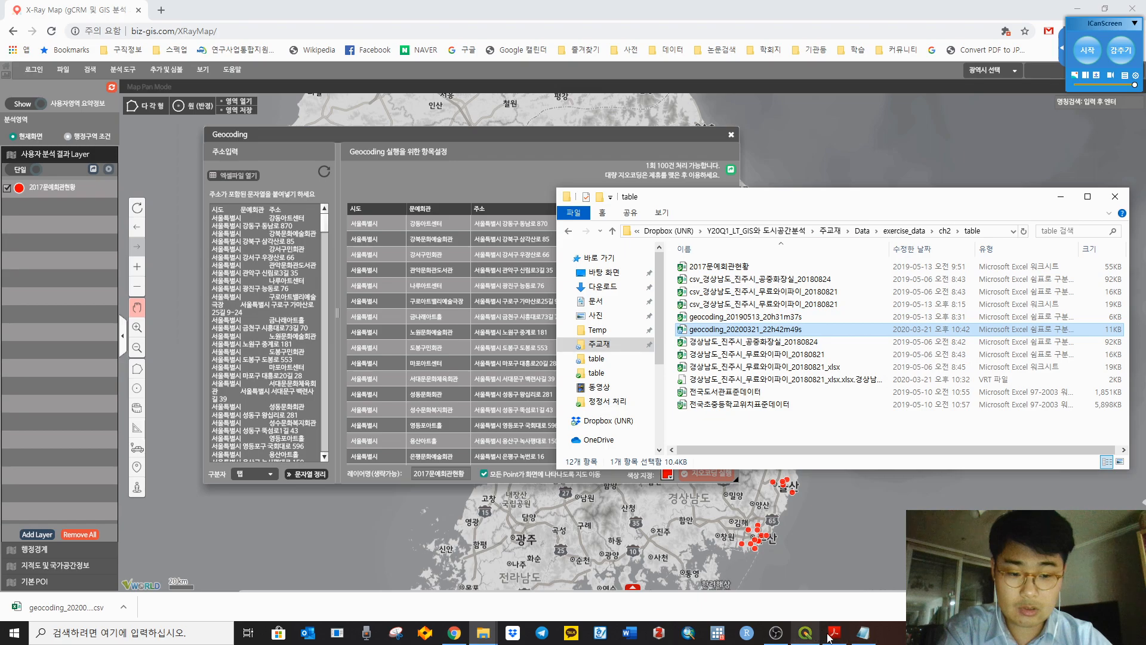
{"action": "left_click", "coordinate": [806, 635]}
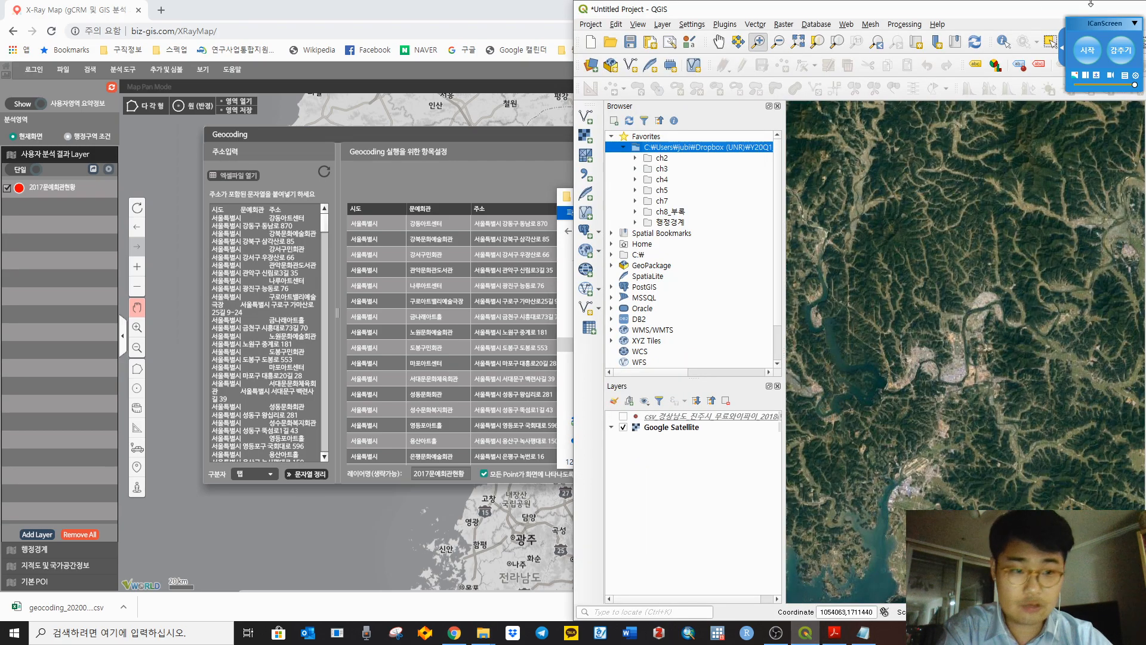
Step: Expand ch2 > table in the Browser and add the geocoding_20200321_22h42m49s CSV as a layer
{"action": "double_click", "coordinate": [664, 159]}
{"action": "double_click", "coordinate": [676, 180]}
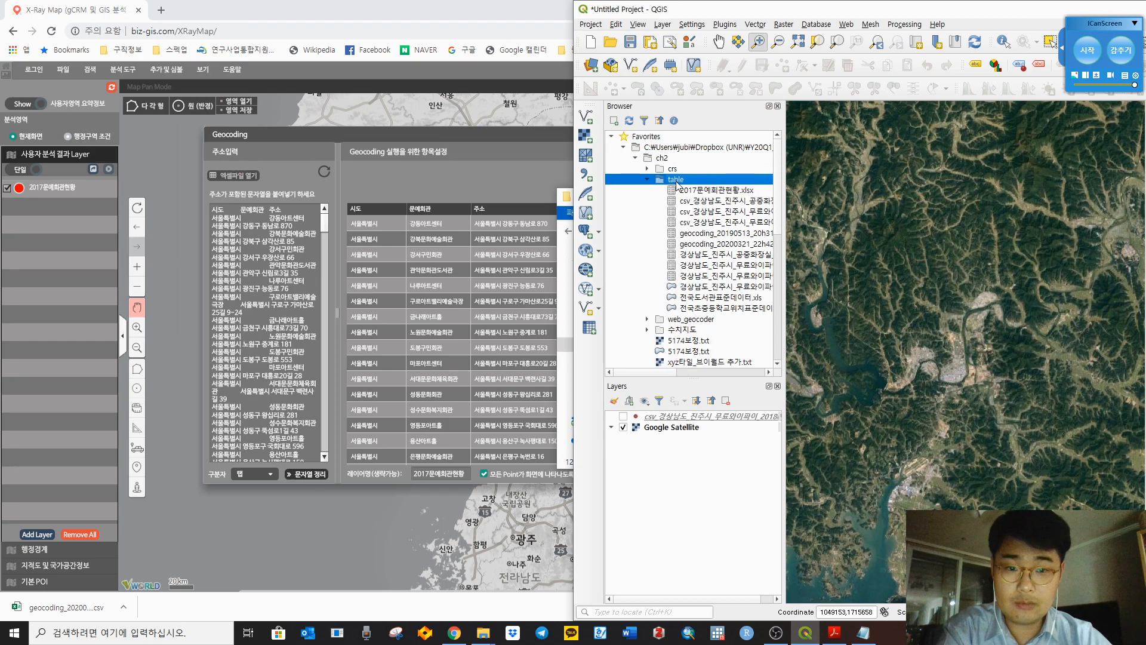
{"action": "left_click", "coordinate": [740, 247]}
{"action": "right_click", "coordinate": [740, 248]}
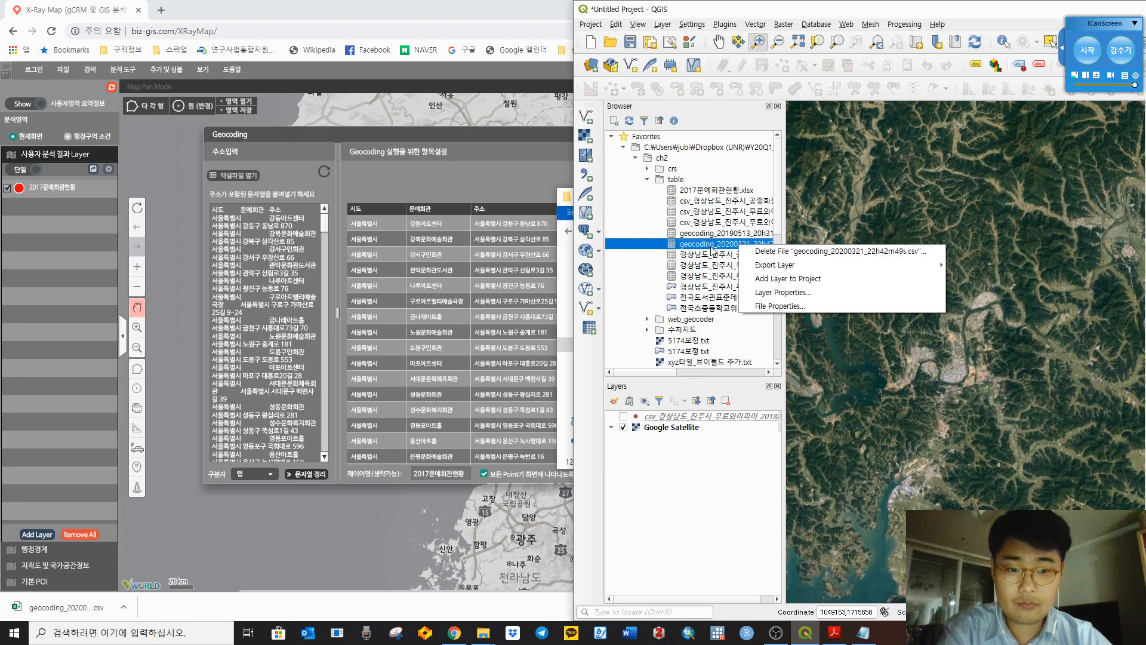
{"action": "left_click", "coordinate": [780, 287]}
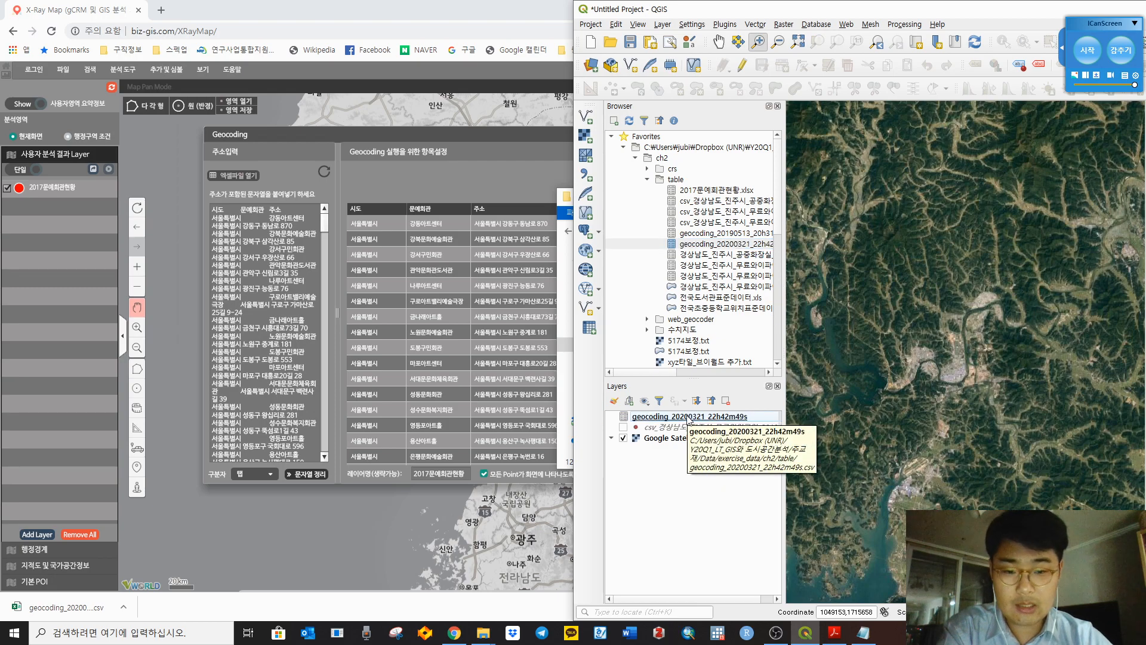
Step: Remove the geocoding_20200321_22h42m49s layer from the project again
{"action": "left_click", "coordinate": [649, 420]}
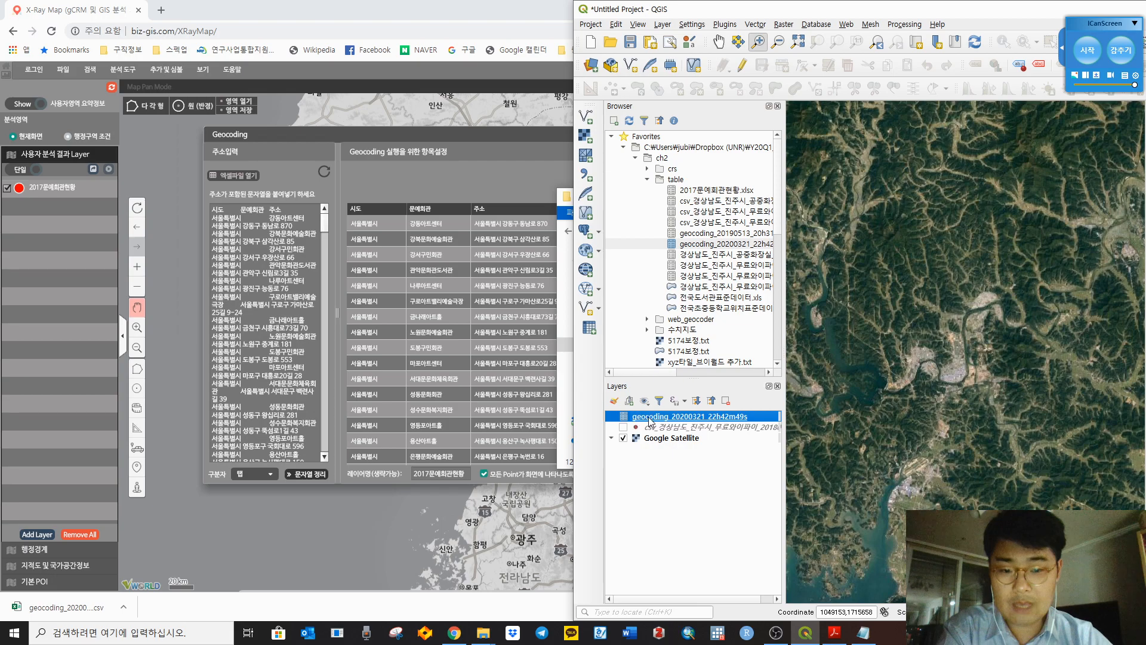
{"action": "right_click", "coordinate": [650, 419]}
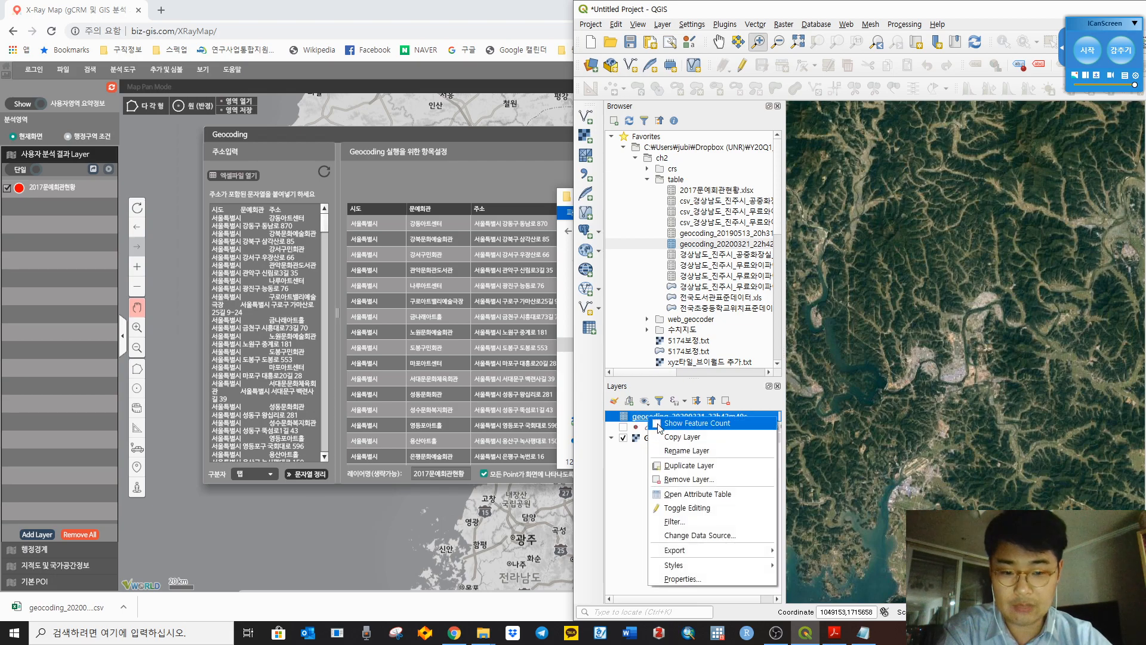
{"action": "left_click", "coordinate": [682, 480]}
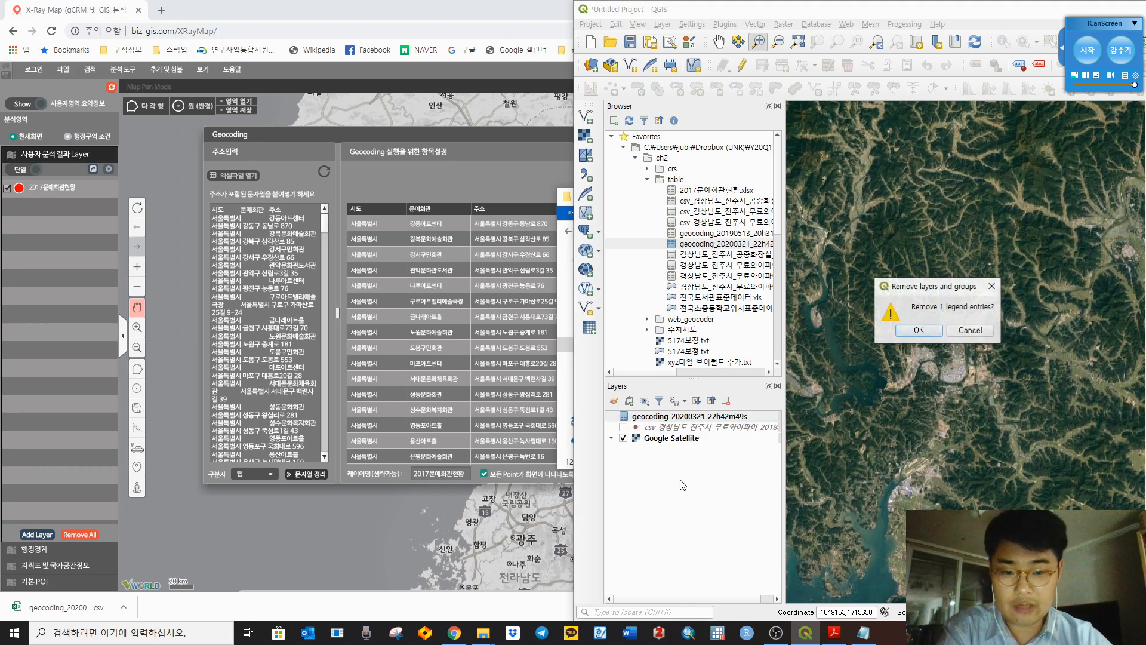
{"action": "left_click", "coordinate": [932, 333]}
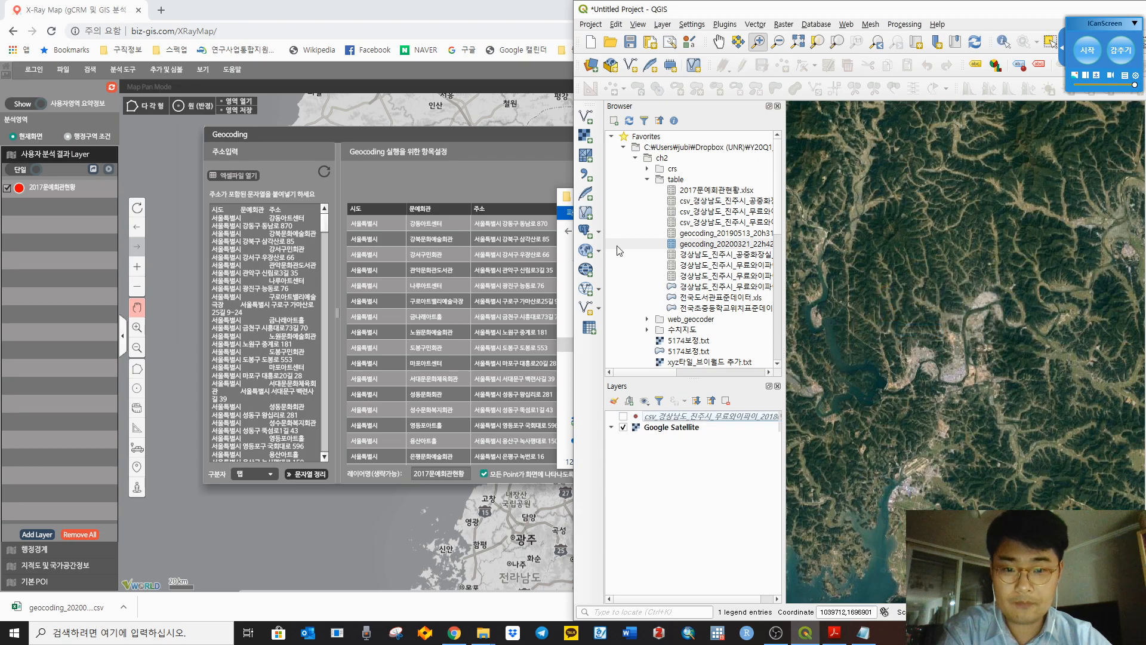
Step: Choose the geocoding_20200321_22h42m49s CSV in the Delimited Text data source dialog
{"action": "left_click", "coordinate": [587, 175]}
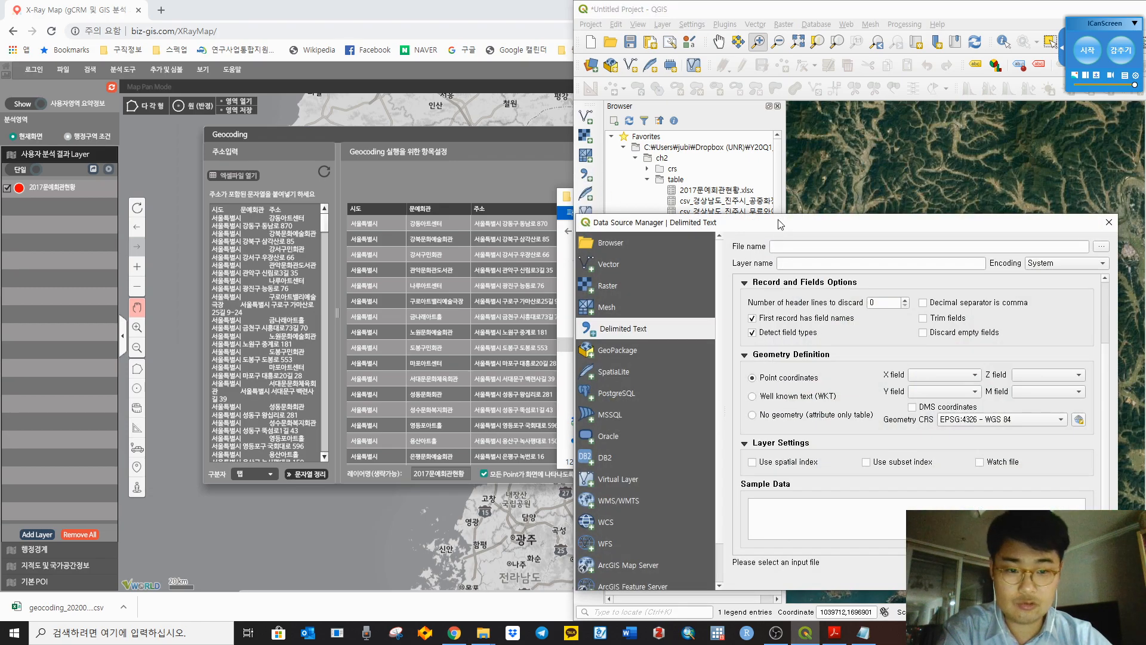
{"action": "left_click_drag", "start_coordinate": [780, 222], "coordinate": [727, 117]}
{"action": "left_click", "coordinate": [1048, 141]}
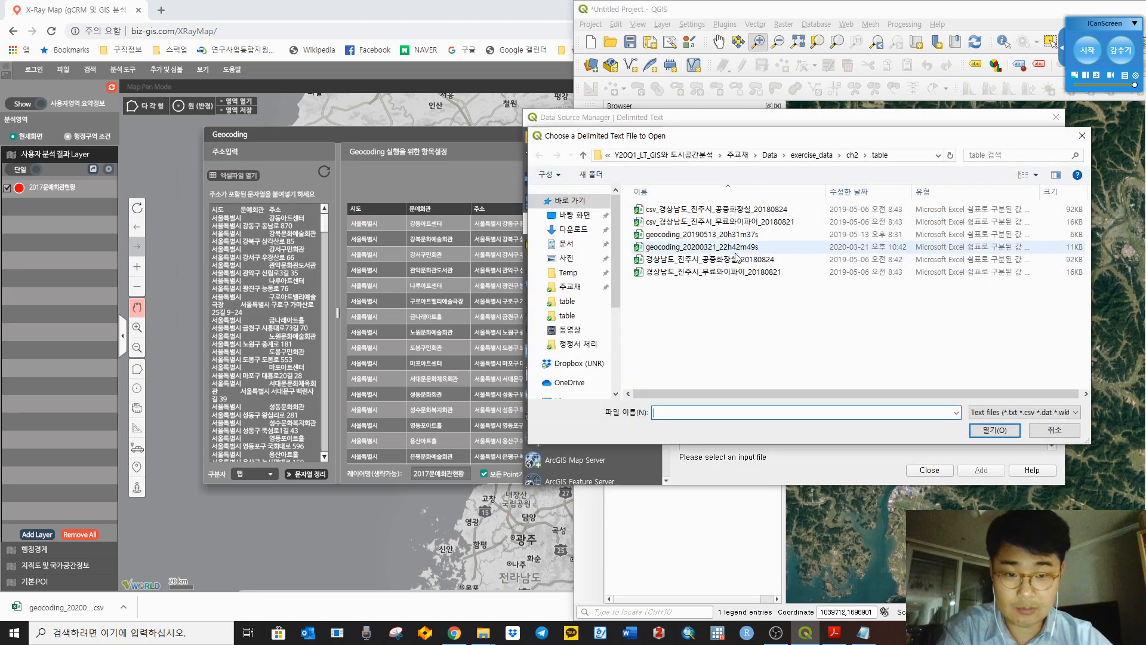
{"action": "left_click", "coordinate": [700, 252]}
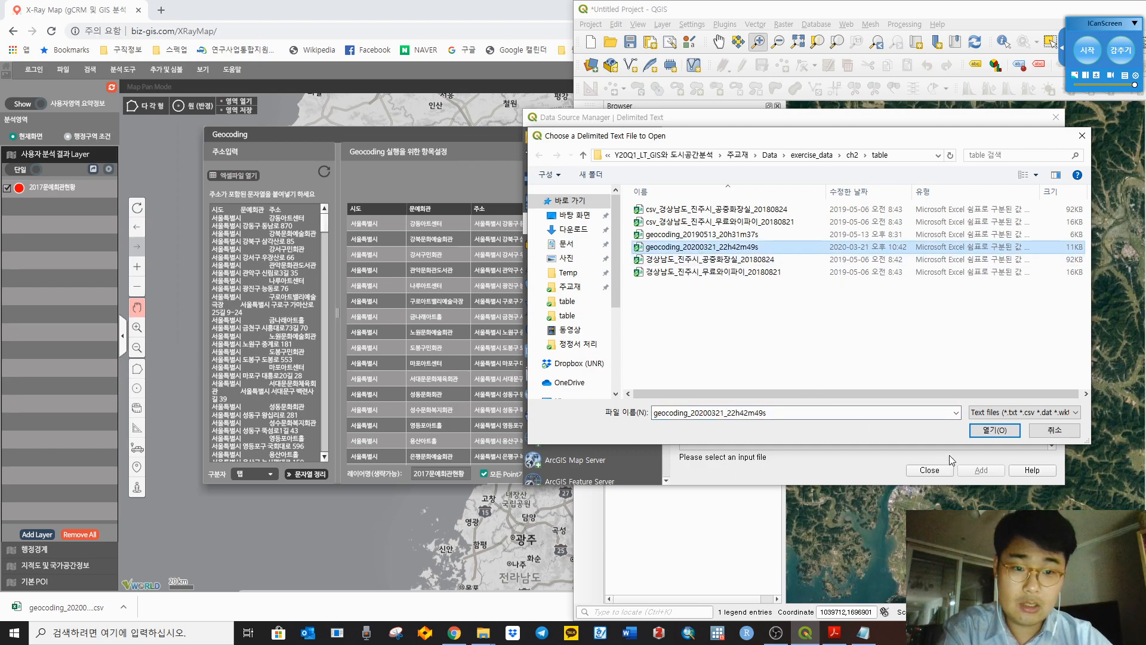
{"action": "left_click", "coordinate": [1008, 428]}
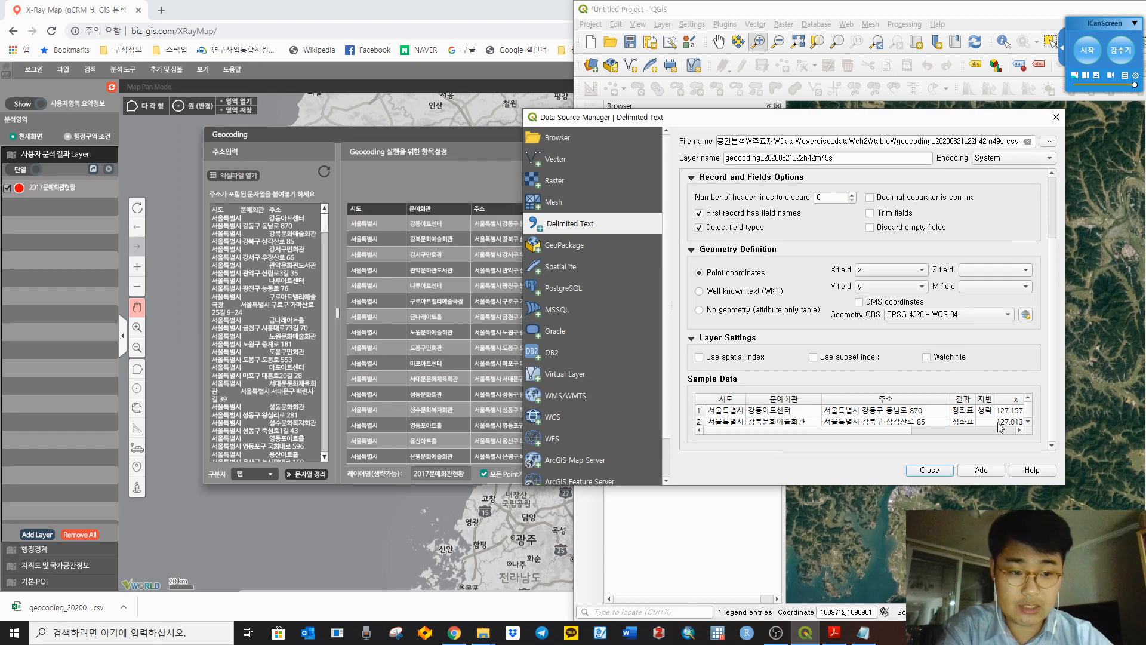
Step: Add it as a point layer with X field x and Y field y, then zoom to its points
{"action": "left_click_drag", "start_coordinate": [910, 430], "coordinate": [1009, 431]}
{"action": "left_click", "coordinate": [881, 401]}
{"action": "left_click", "coordinate": [926, 400]}
{"action": "left_click_drag", "start_coordinate": [927, 400], "coordinate": [876, 399]}
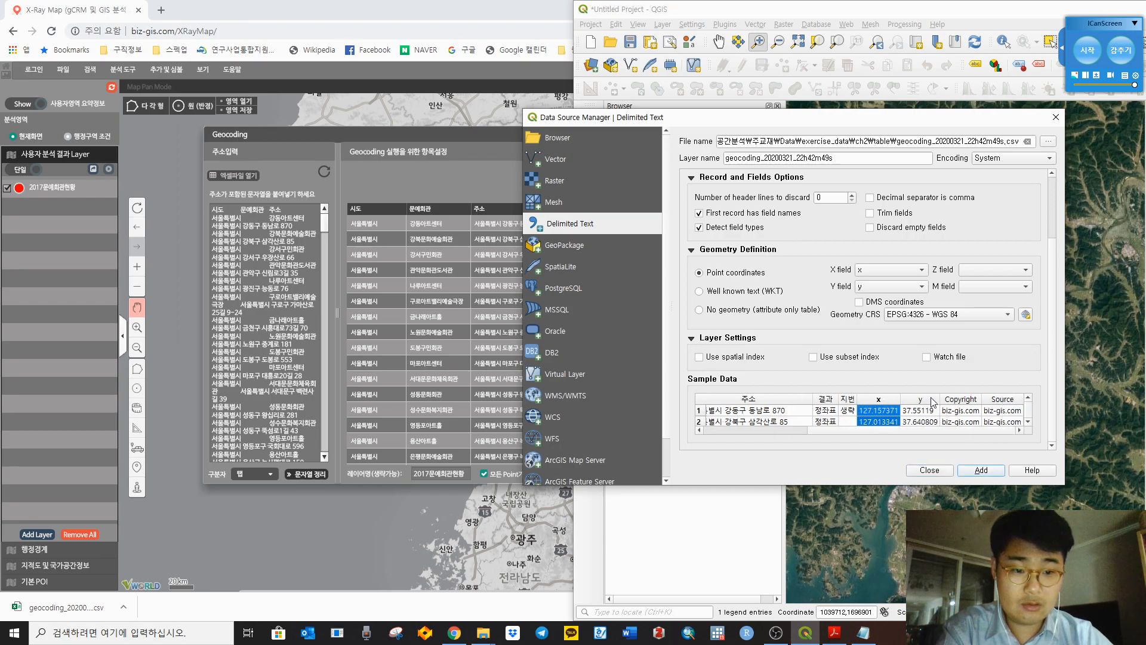
{"action": "left_click", "coordinate": [932, 398]}
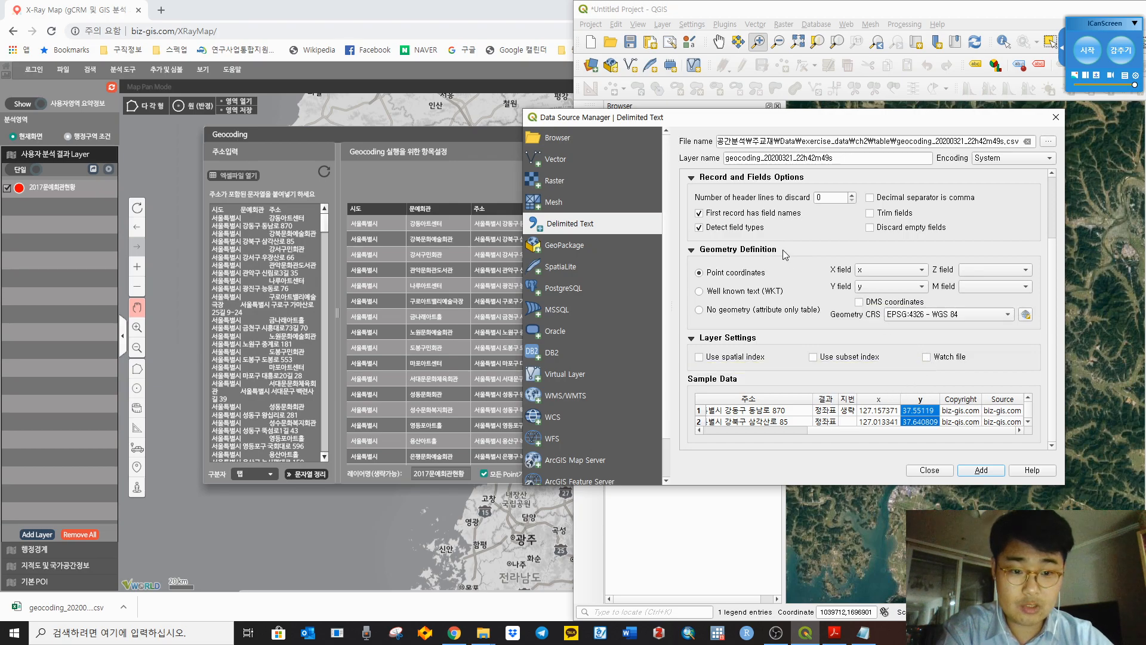
{"action": "left_click", "coordinate": [982, 471]}
{"action": "left_click", "coordinate": [929, 471]}
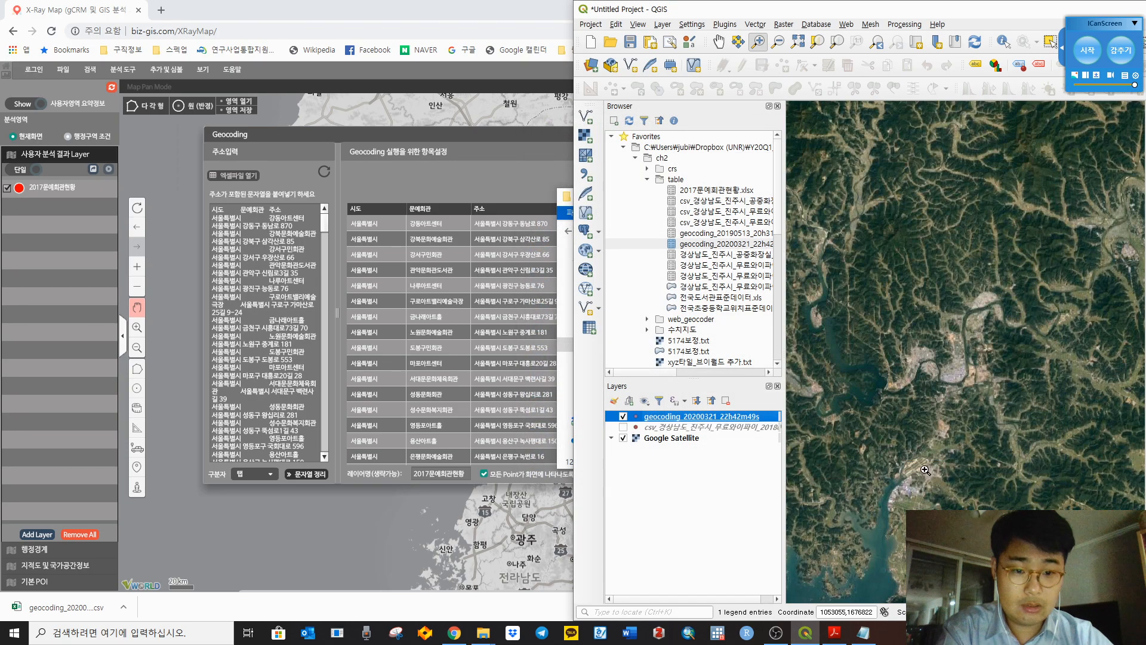
{"action": "right_click", "coordinate": [691, 423]}
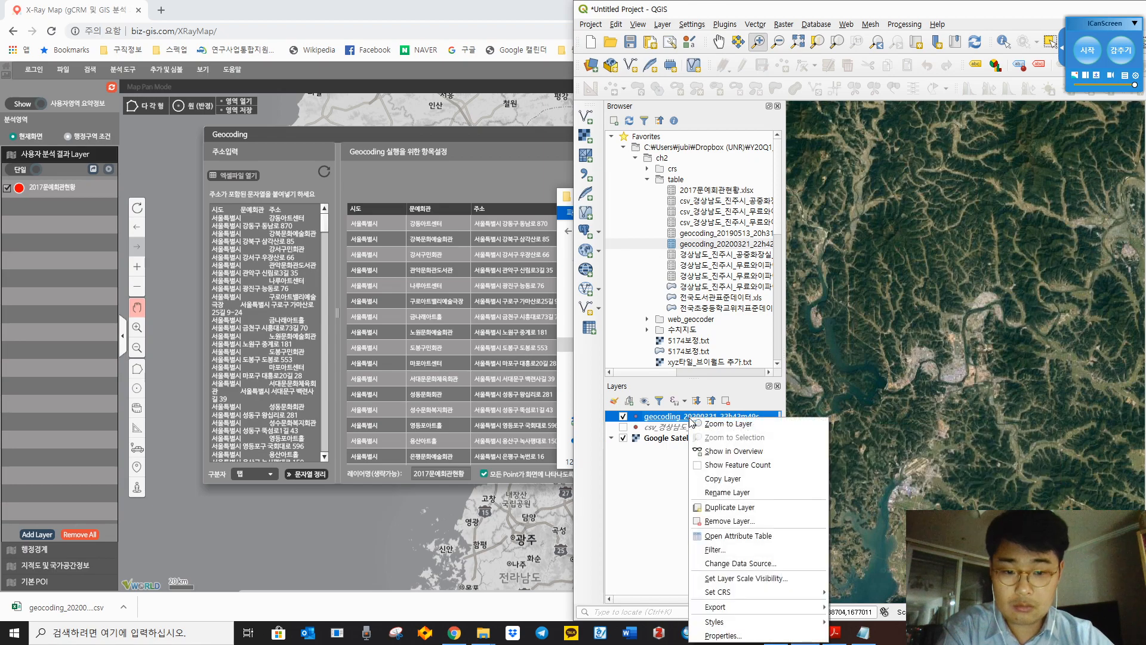
{"action": "left_click", "coordinate": [729, 424]}
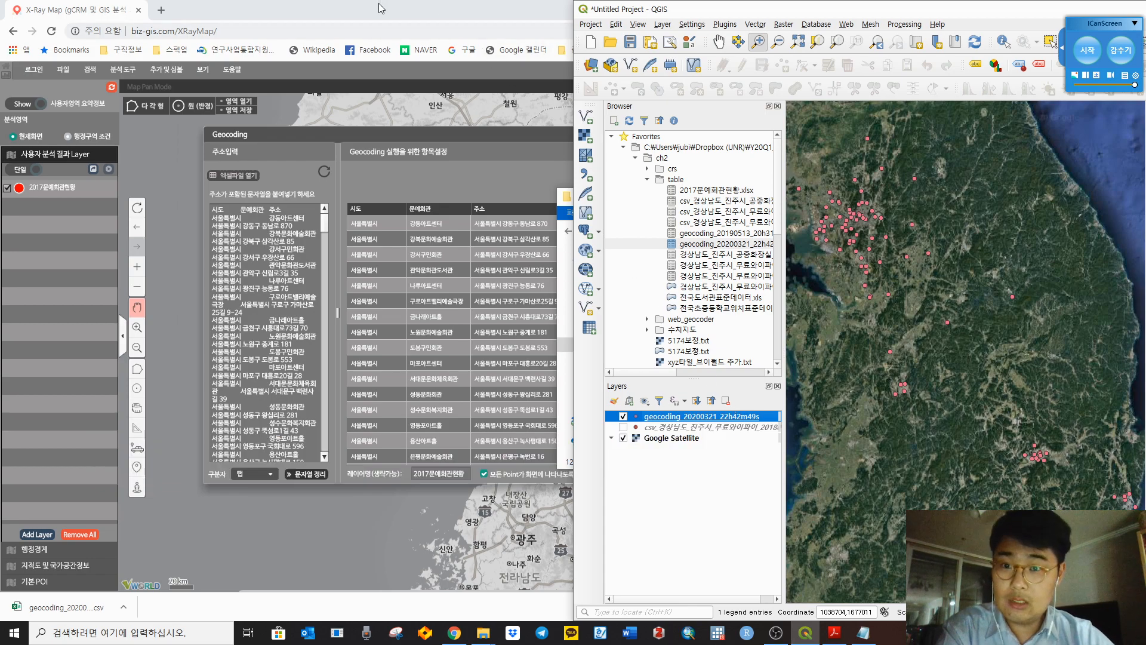
Step: Close X-Ray Map's Geocoding results and limit alert, open a blank tab, and return to QGIS
{"action": "left_click", "coordinate": [467, 139]}
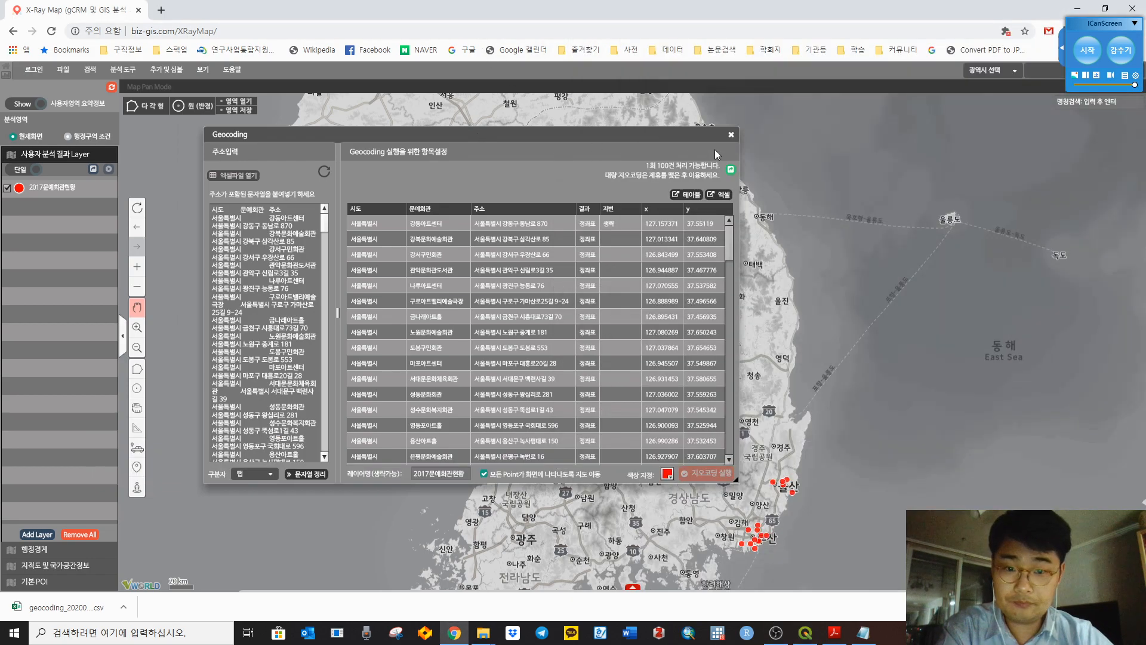
{"action": "left_click", "coordinate": [729, 139]}
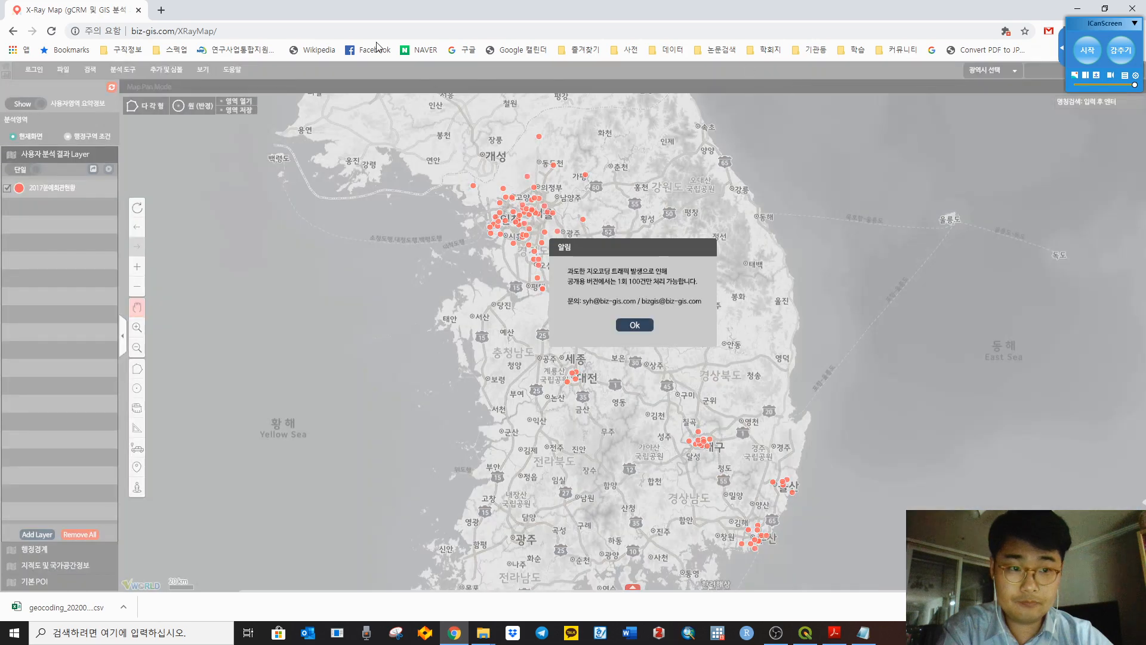
{"action": "left_click", "coordinate": [633, 328]}
{"action": "key", "text": "ctrl+t"}
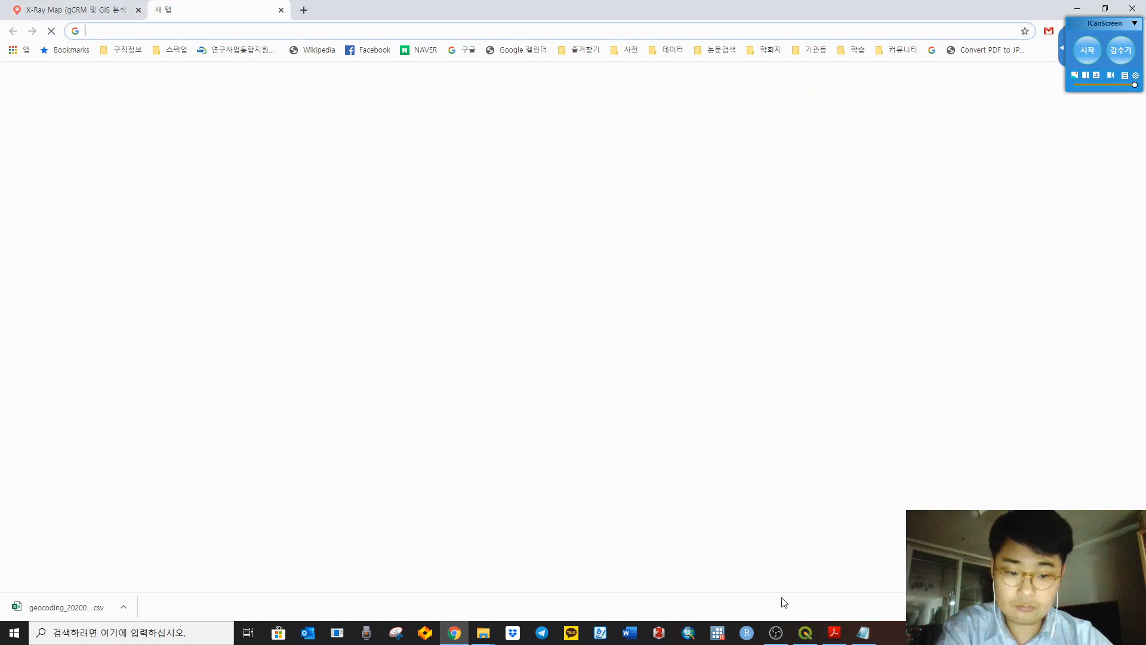
{"action": "left_click", "coordinate": [807, 636]}
Step: Read the cookbook's page 40 Geocoder-xr section and follow its footnote link to GIS Developer
{"action": "left_click", "coordinate": [835, 632]}
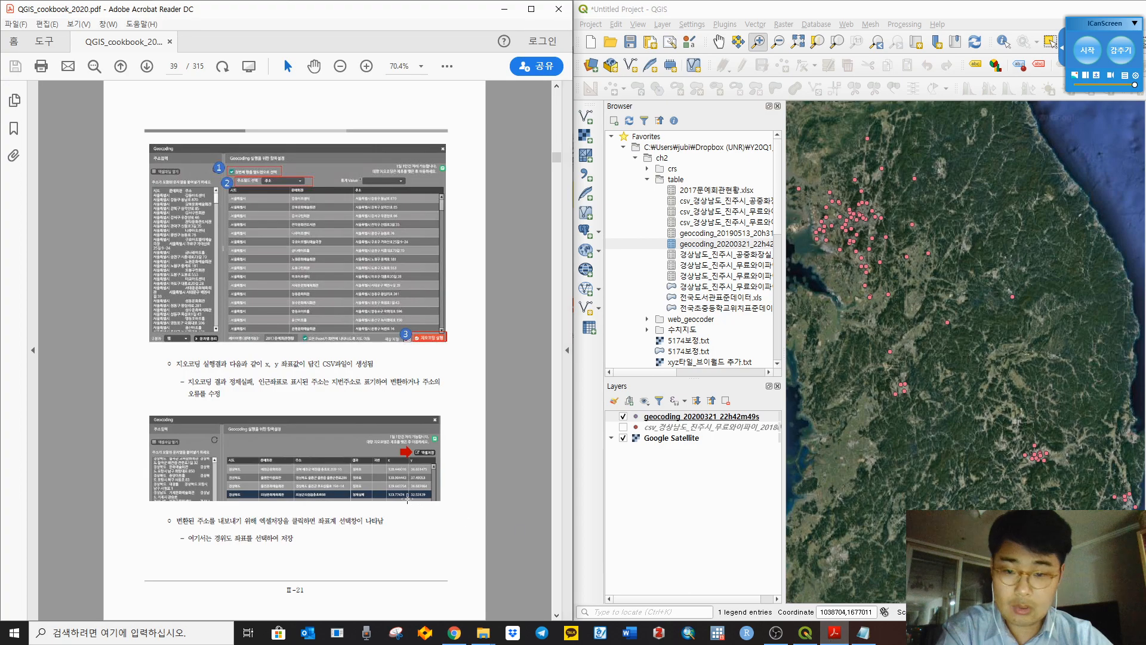
{"action": "scroll", "coordinate": [497, 464], "scroll_direction": "down", "scroll_amount": 2}
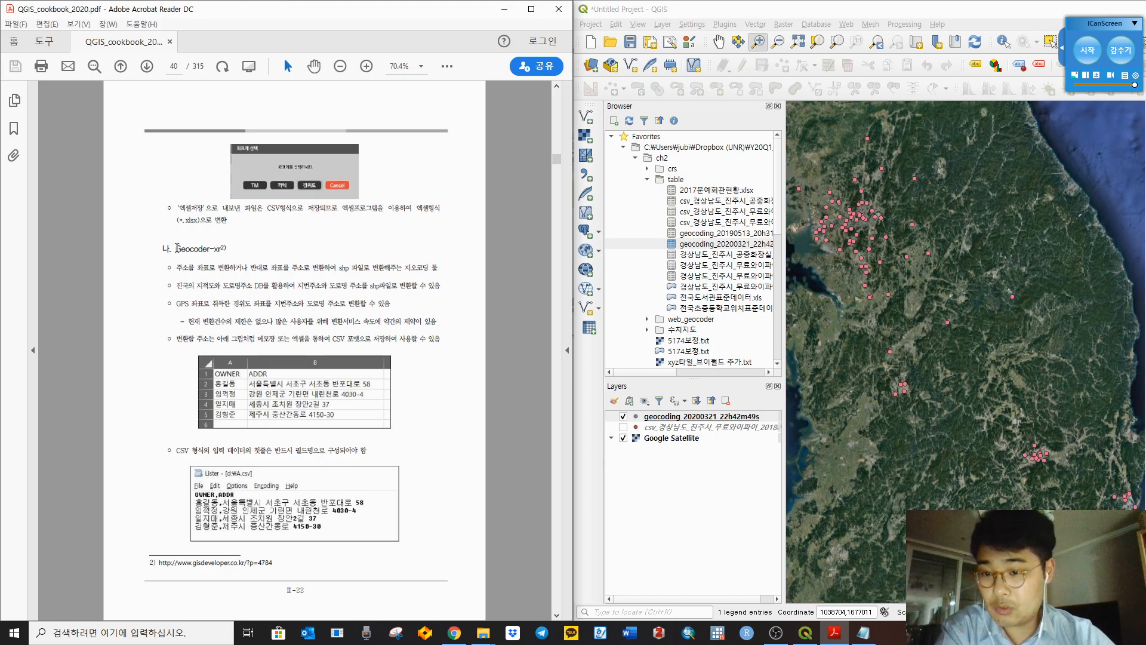
{"action": "left_click_drag", "start_coordinate": [180, 248], "coordinate": [228, 249]}
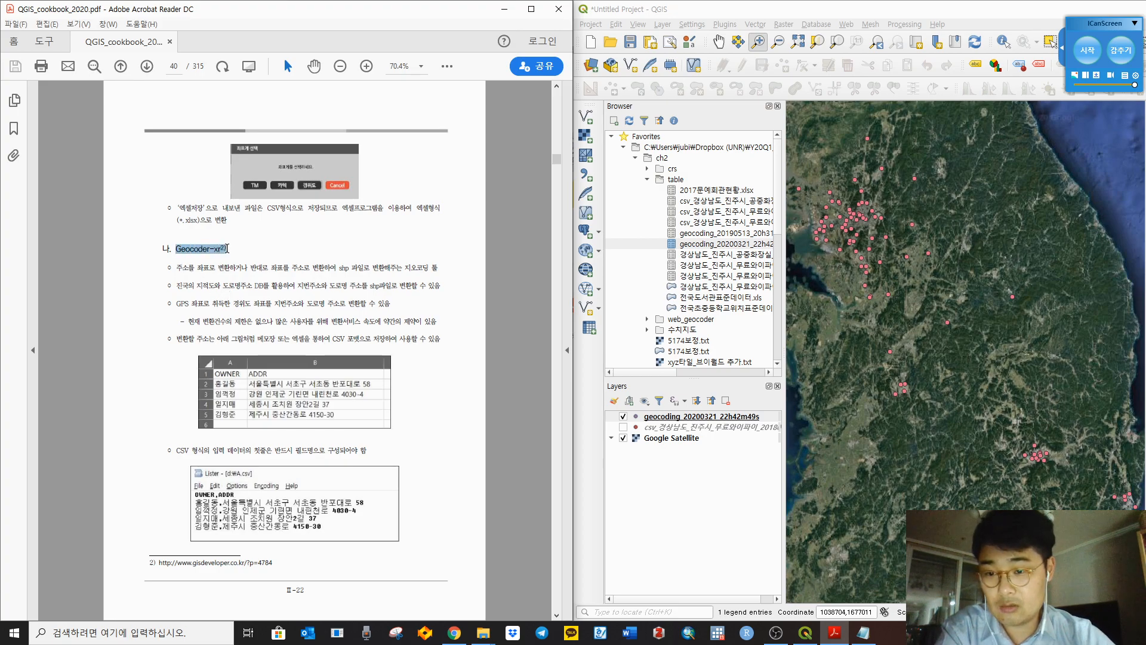
{"action": "left_click", "coordinate": [212, 279]}
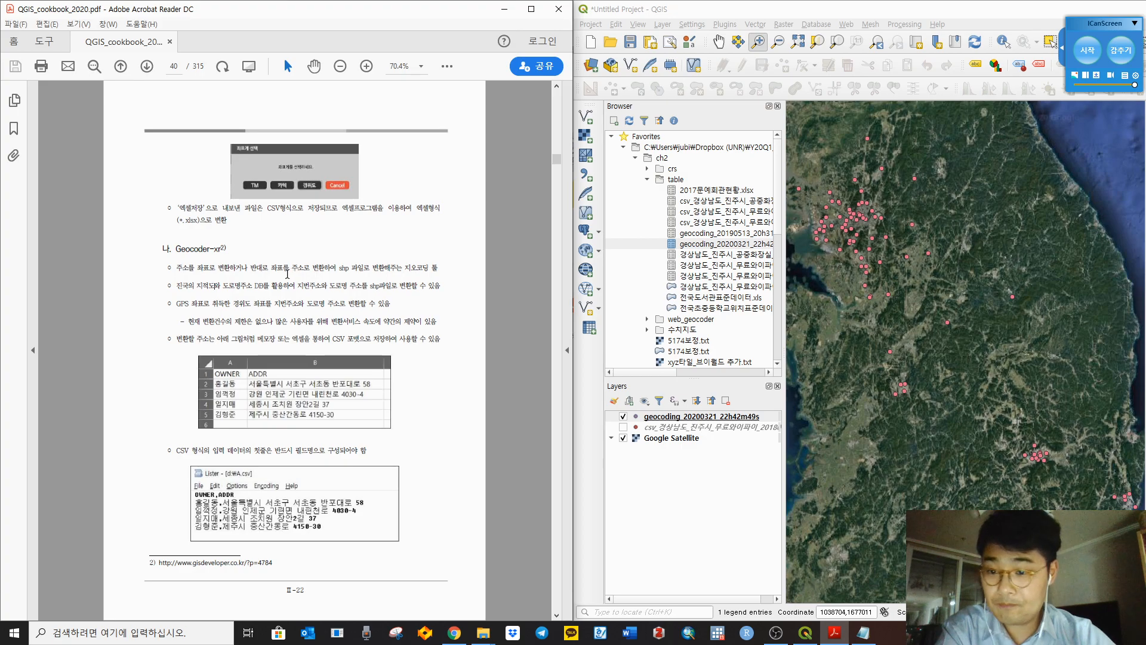
{"action": "left_click_drag", "start_coordinate": [171, 286], "coordinate": [456, 302]}
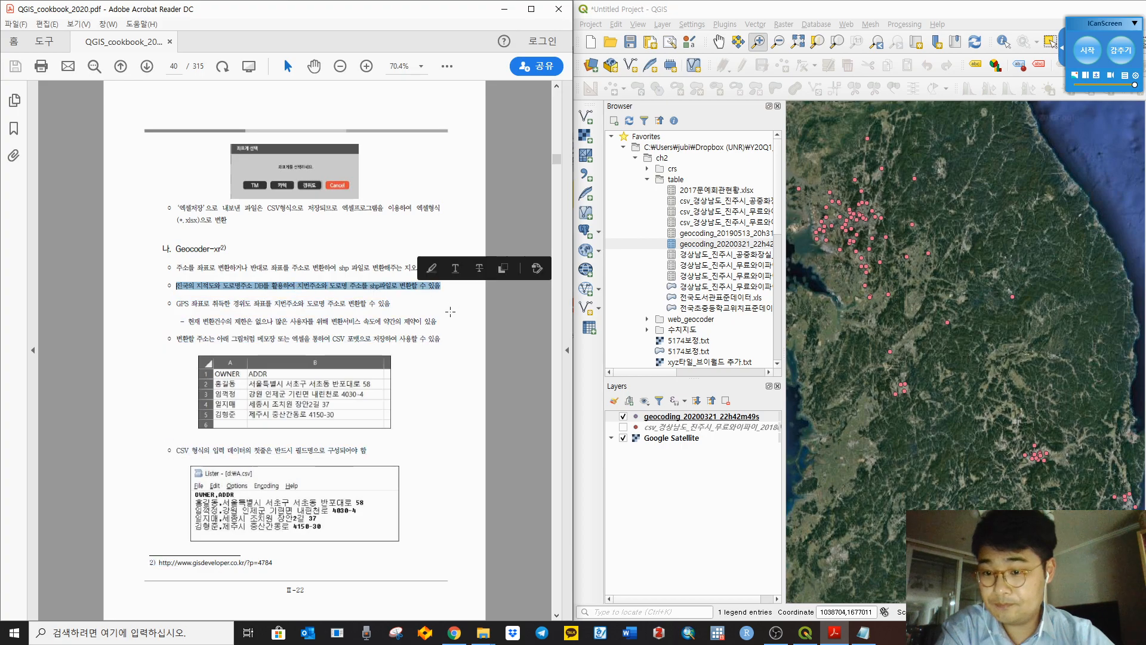
{"action": "left_click", "coordinate": [419, 399]}
{"action": "left_click", "coordinate": [356, 376]}
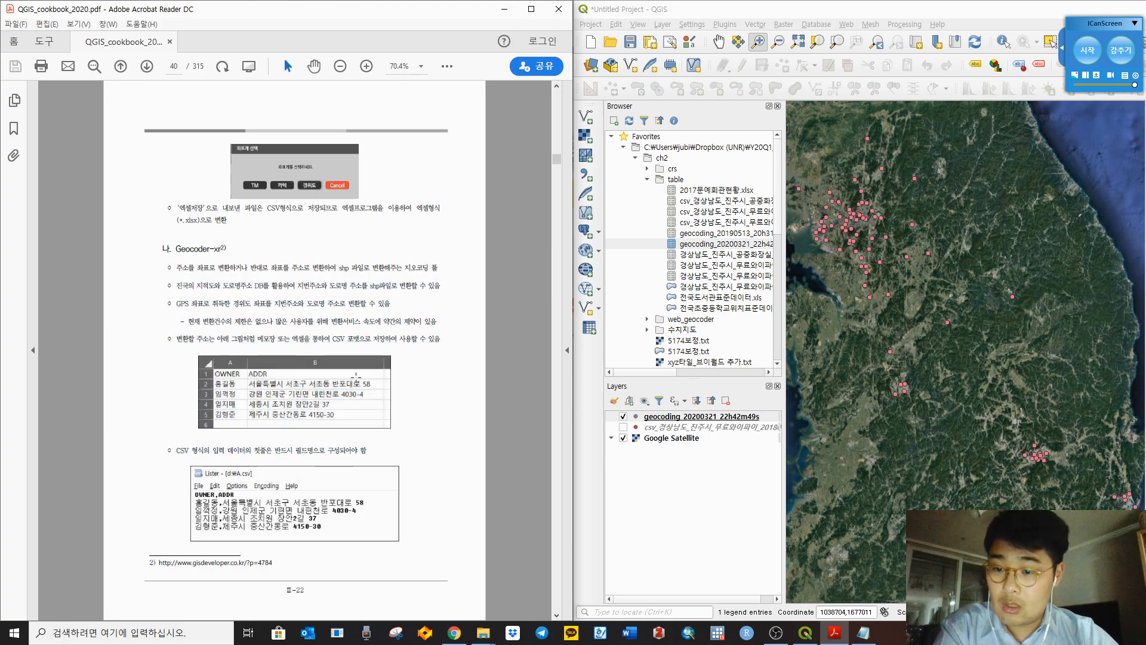
{"action": "scroll", "coordinate": [357, 375], "scroll_direction": "down", "scroll_amount": 3}
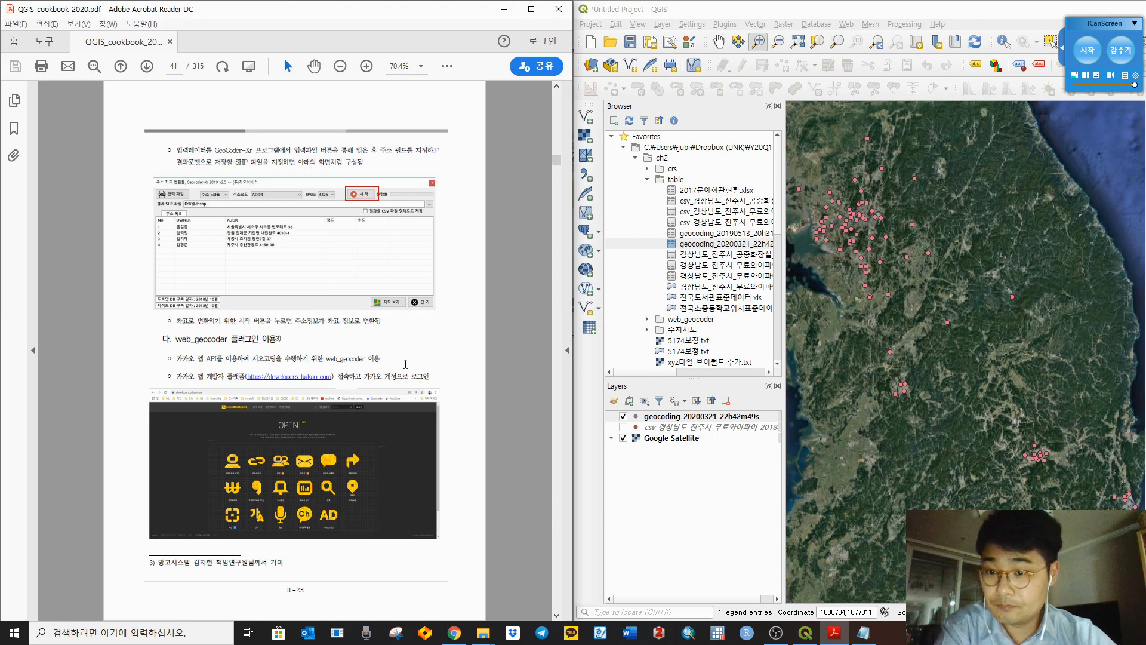
{"action": "scroll", "coordinate": [405, 364], "scroll_direction": "up", "scroll_amount": 3}
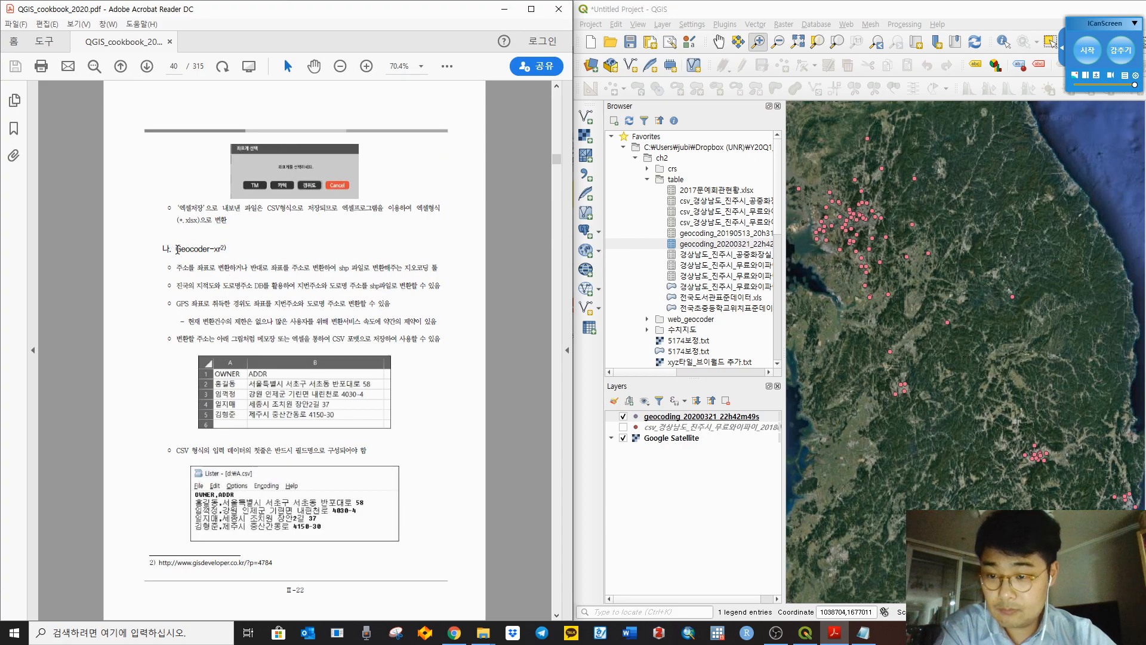
{"action": "left_click_drag", "start_coordinate": [177, 249], "coordinate": [221, 249]}
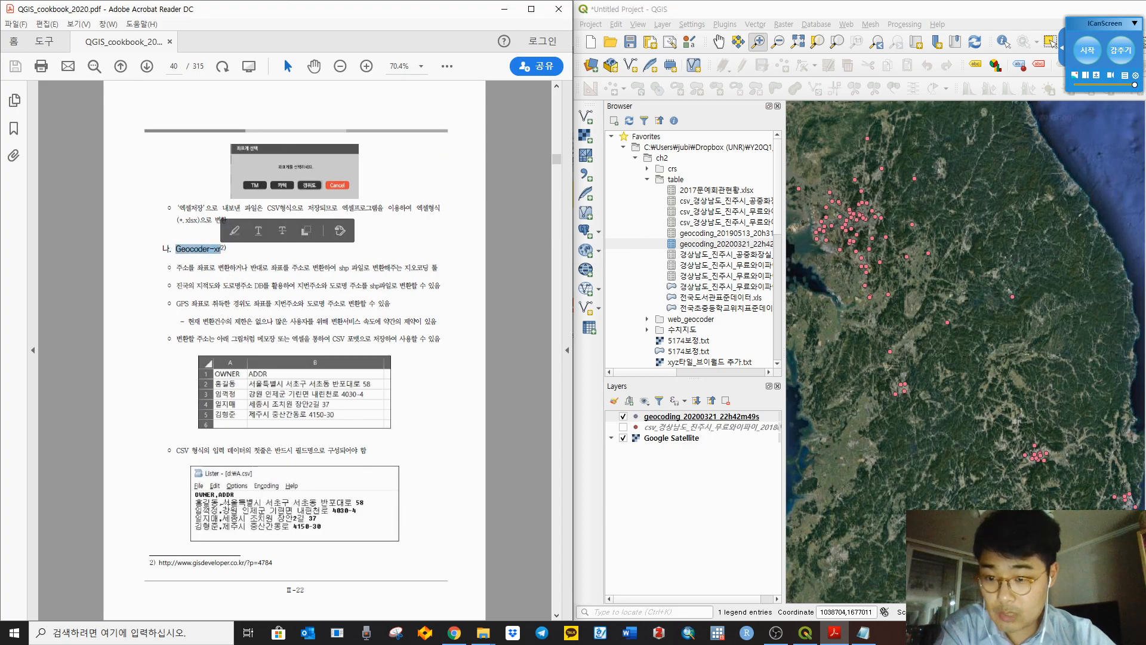
{"action": "left_click", "coordinate": [189, 563]}
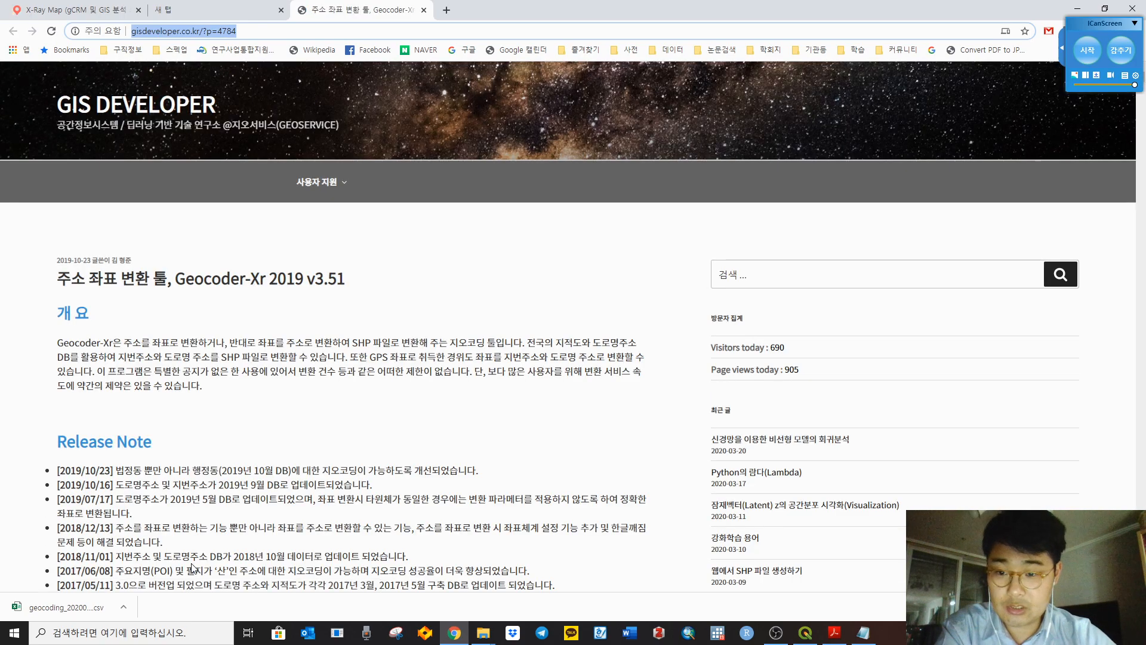
Step: Scroll the Geocoder-Xr article to Download and download the Intaller_DuraMap-Xr.exe_ zip
{"action": "left_click", "coordinate": [100, 348]}
{"action": "scroll", "coordinate": [471, 366], "scroll_direction": "down", "scroll_amount": 12}
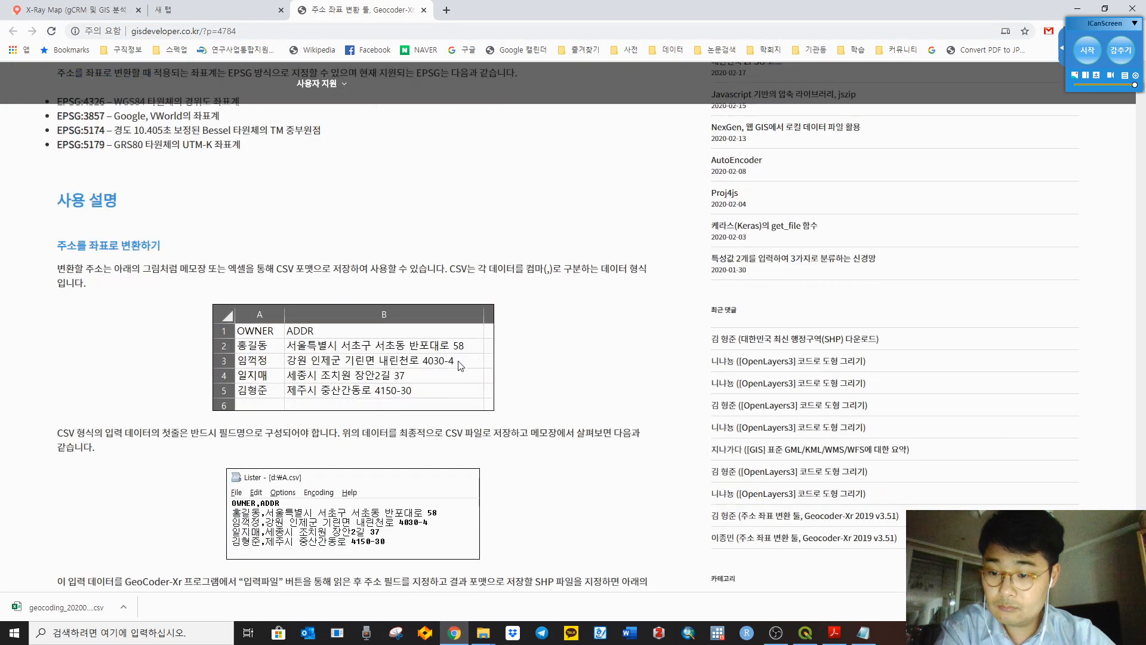
{"action": "scroll", "coordinate": [463, 363], "scroll_direction": "down", "scroll_amount": 5}
{"action": "scroll", "coordinate": [468, 359], "scroll_direction": "down", "scroll_amount": 10}
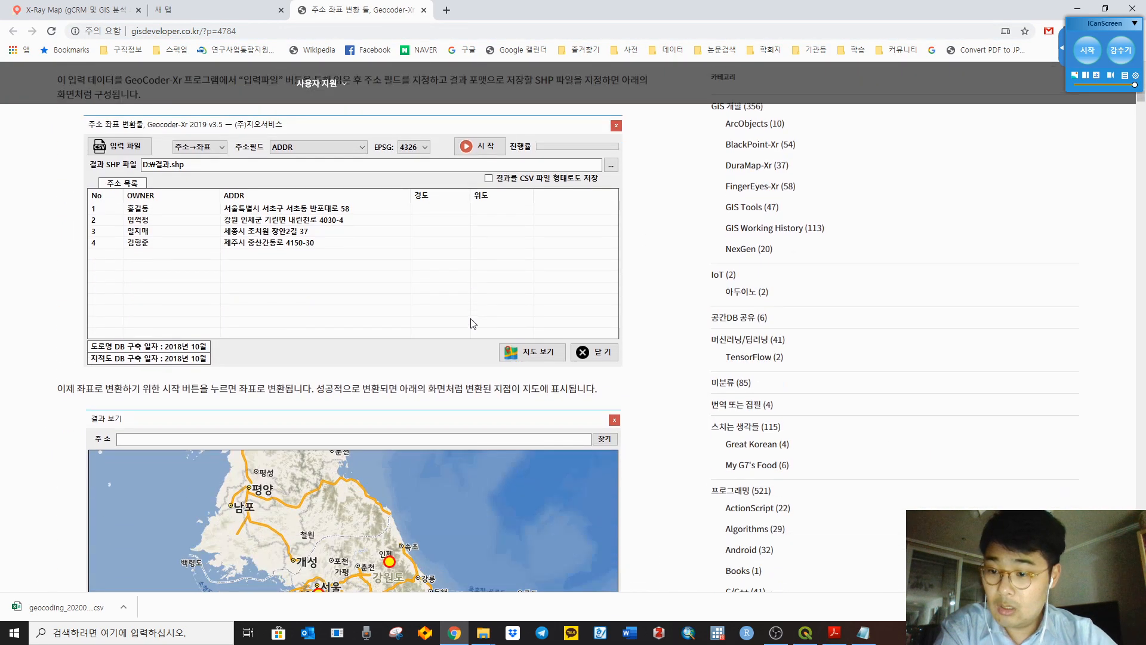
{"action": "scroll", "coordinate": [472, 321], "scroll_direction": "down", "scroll_amount": 6}
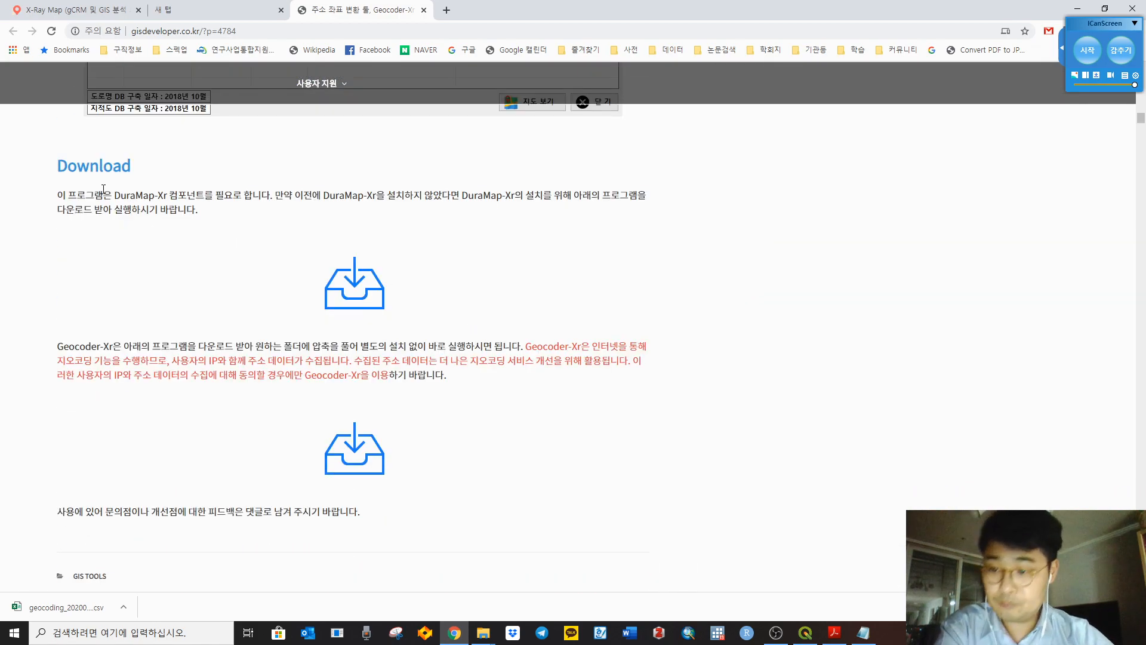
{"action": "left_click_drag", "start_coordinate": [58, 172], "coordinate": [428, 486]}
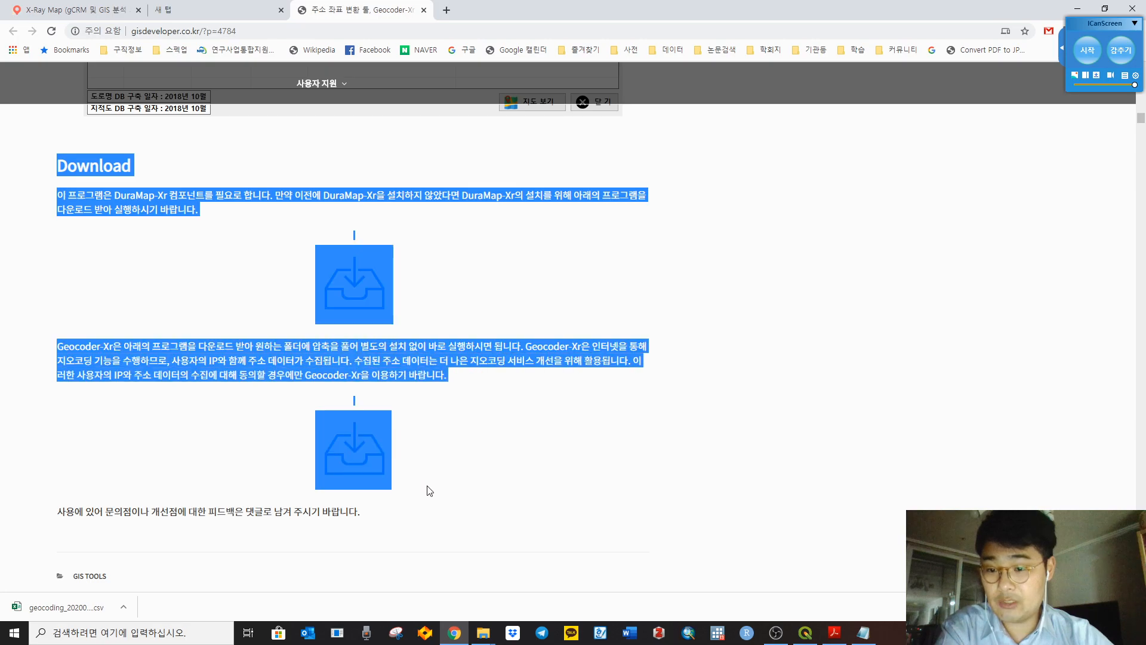
{"action": "left_click", "coordinate": [151, 285]}
{"action": "left_click_drag", "start_coordinate": [111, 194], "coordinate": [270, 194]}
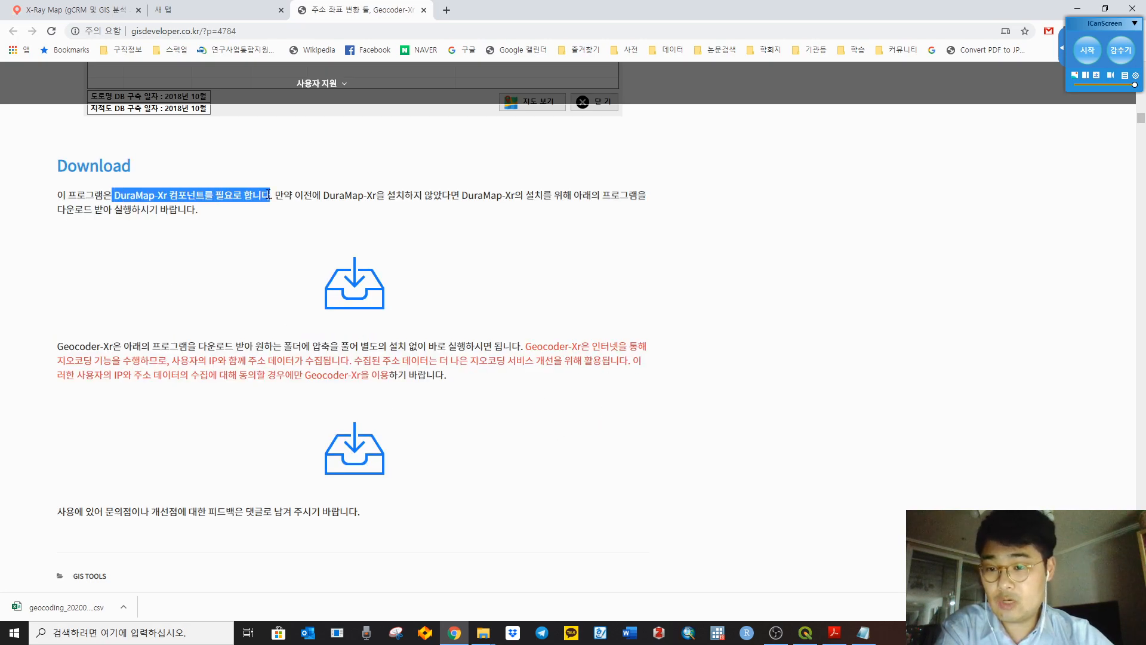
{"action": "left_click", "coordinate": [366, 296]}
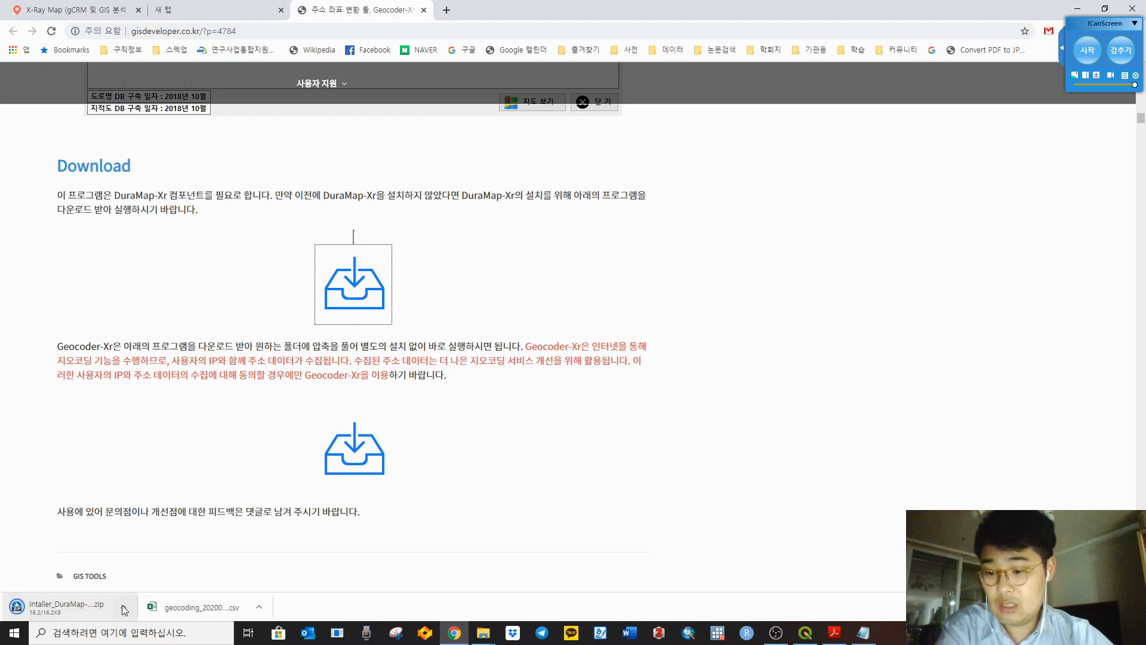
{"action": "left_click", "coordinate": [128, 610]}
Step: Extract the DuraMap-Xr installer zip and open the Intaller_DuraMap-Xr.exe_ folder in Downloads
{"action": "left_click", "coordinate": [156, 563]}
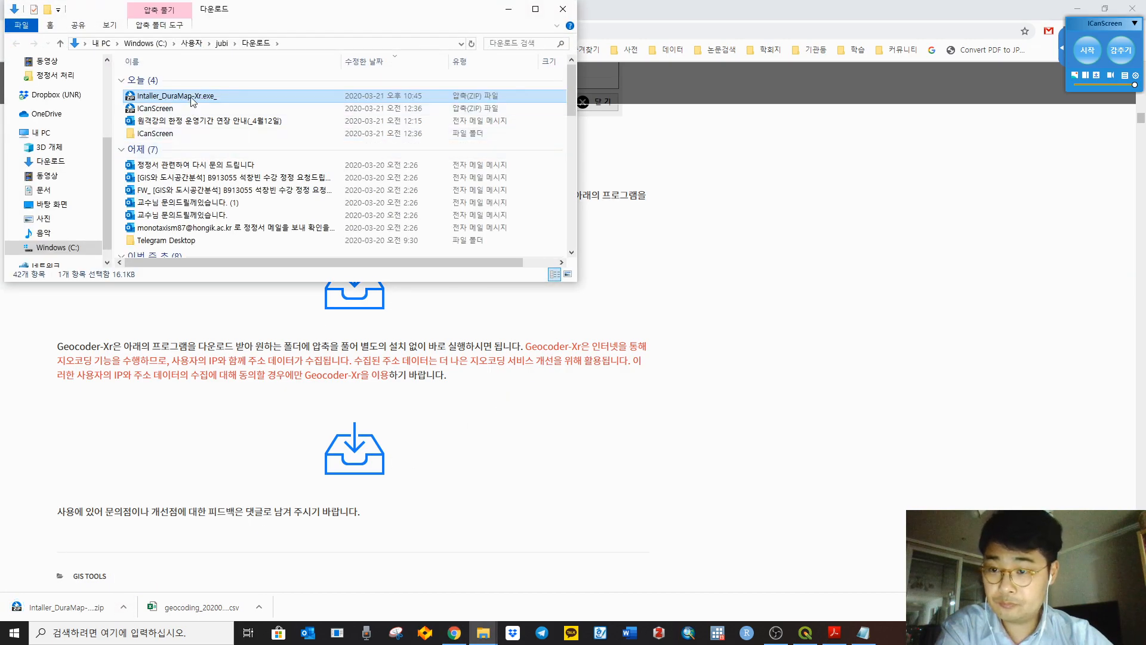
{"action": "right_click", "coordinate": [191, 101]}
{"action": "left_click", "coordinate": [288, 162]}
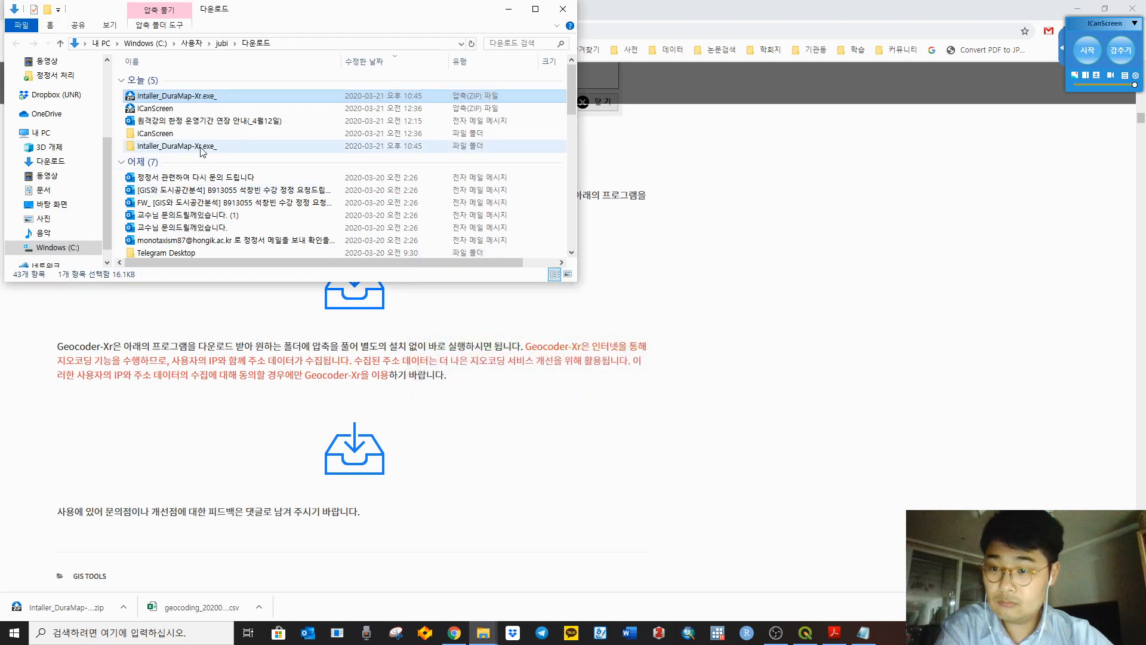
{"action": "scroll", "coordinate": [204, 152], "scroll_direction": "down", "scroll_amount": 1}
{"action": "double_click", "coordinate": [198, 117]}
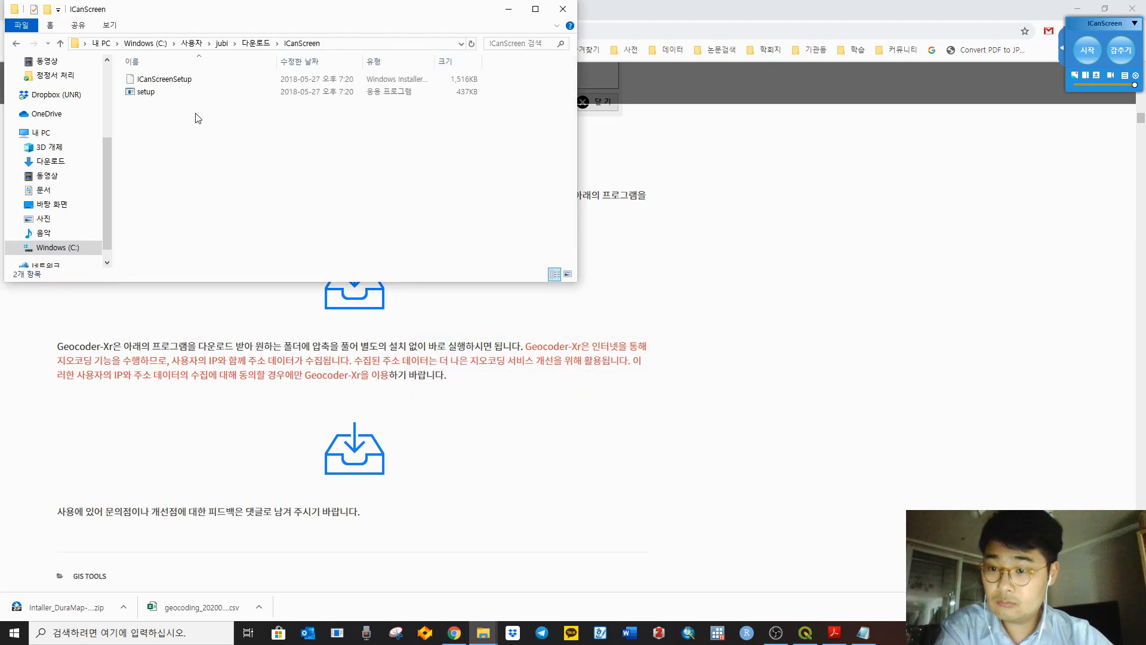
{"action": "left_click", "coordinate": [256, 43]}
{"action": "double_click", "coordinate": [204, 142]}
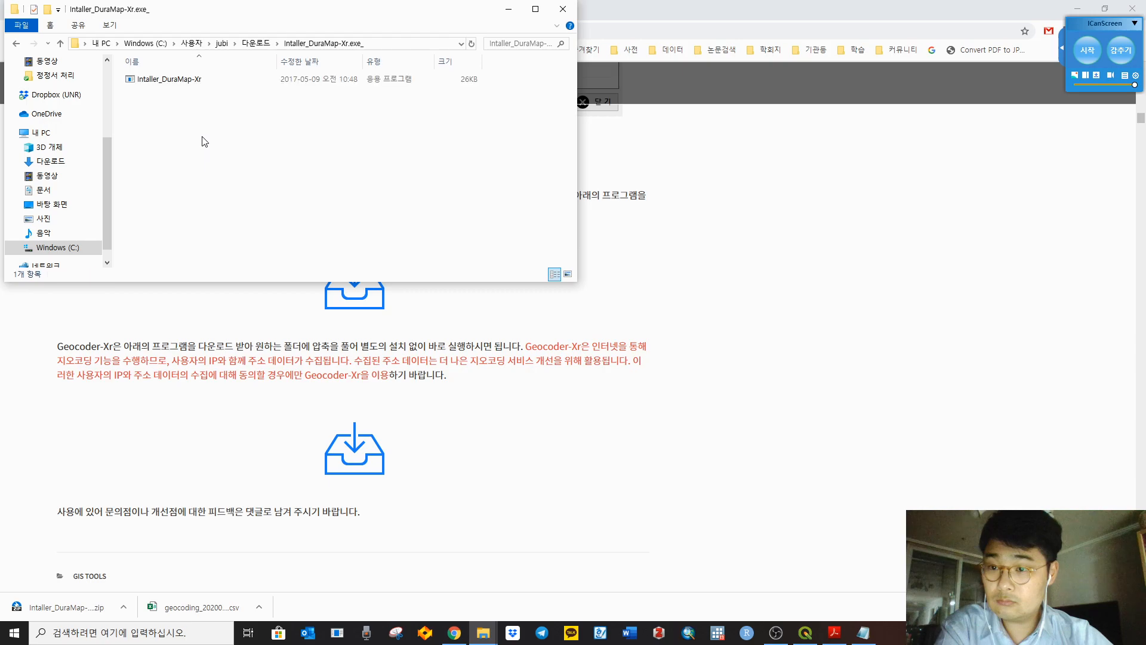
Step: Run the DuraMap-Xr installer's Update, confirm the registration and version 3.9.8.4 notices, and return to Chrome
{"action": "double_click", "coordinate": [160, 79]}
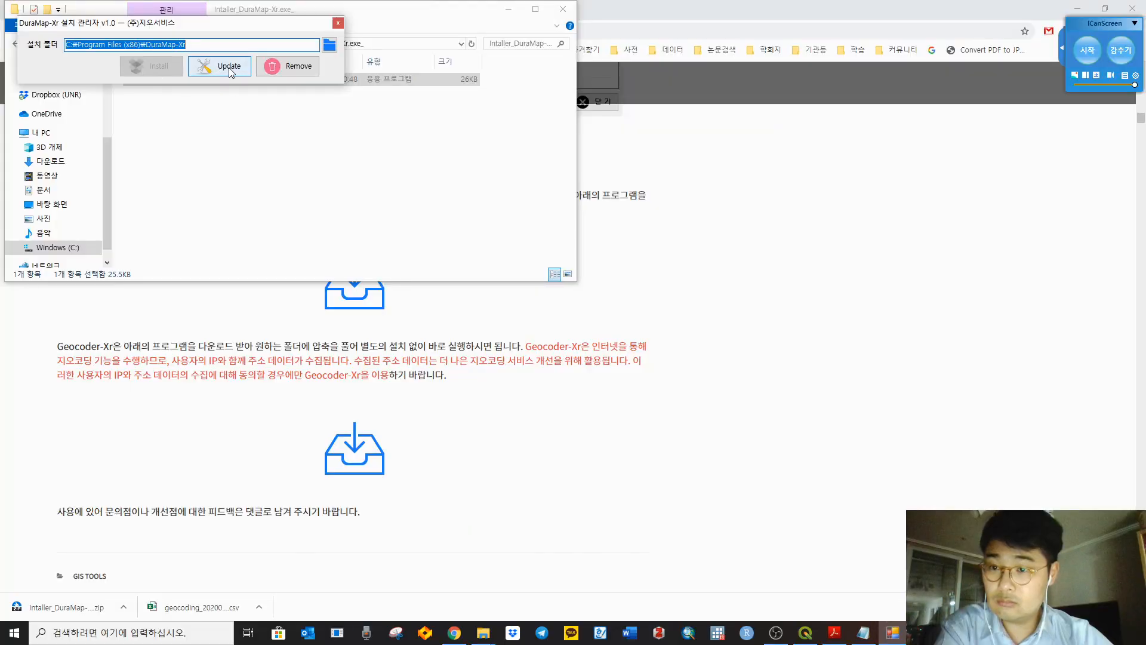
{"action": "left_click", "coordinate": [230, 67]}
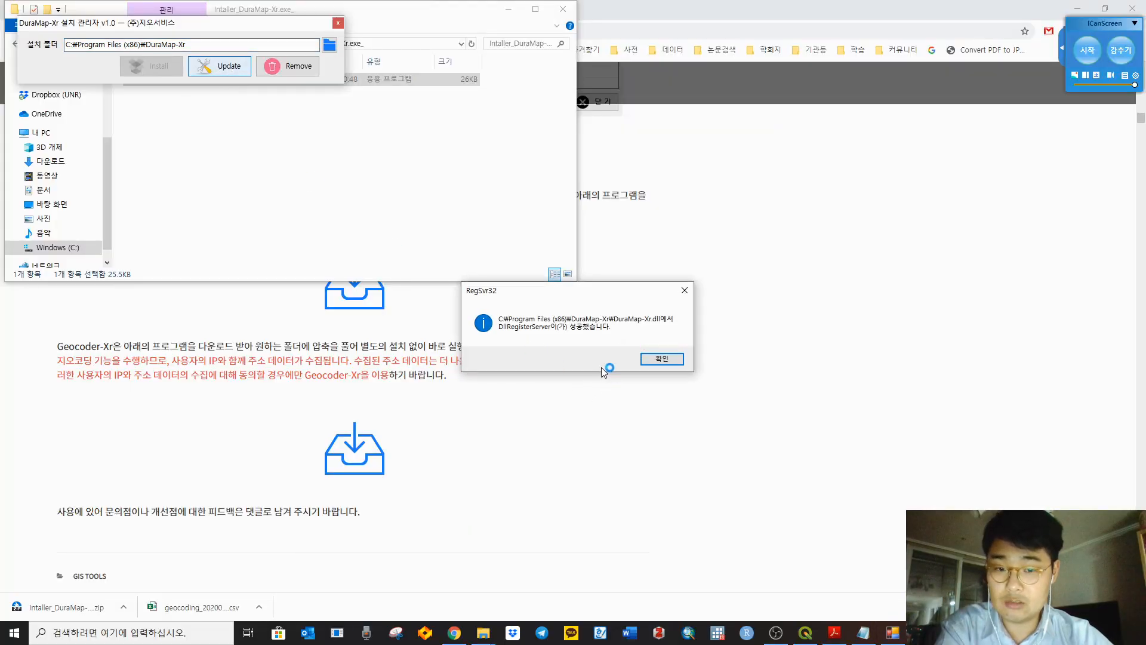
{"action": "left_click", "coordinate": [664, 359]}
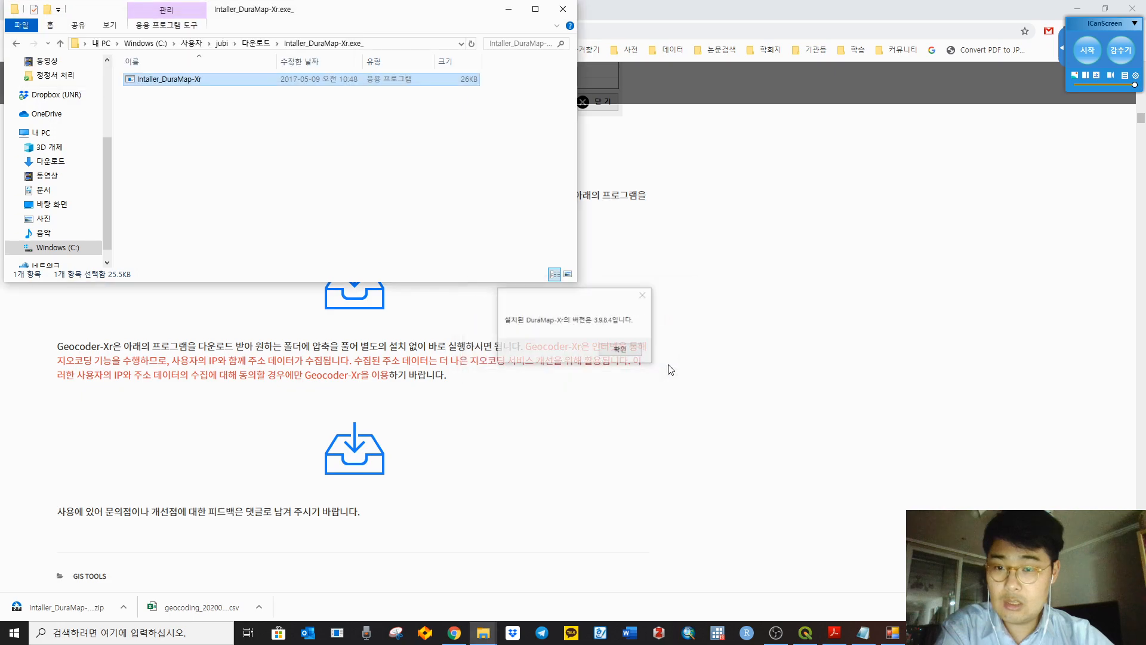
{"action": "left_click", "coordinate": [608, 349]}
{"action": "left_click", "coordinate": [333, 155]}
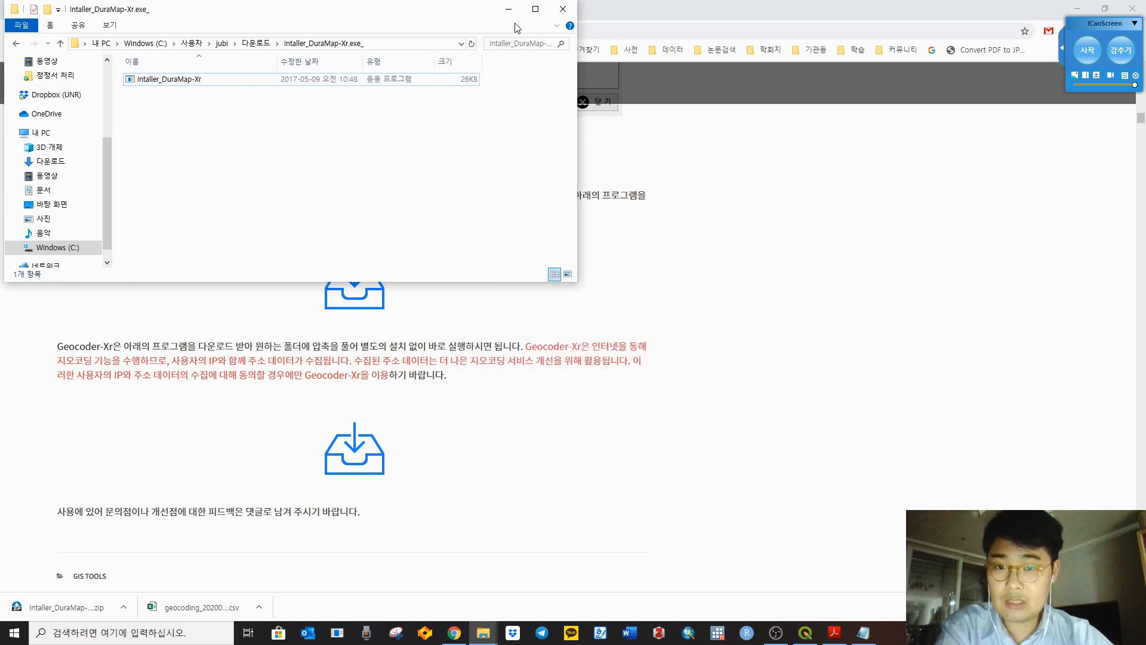
{"action": "left_click", "coordinate": [765, 345]}
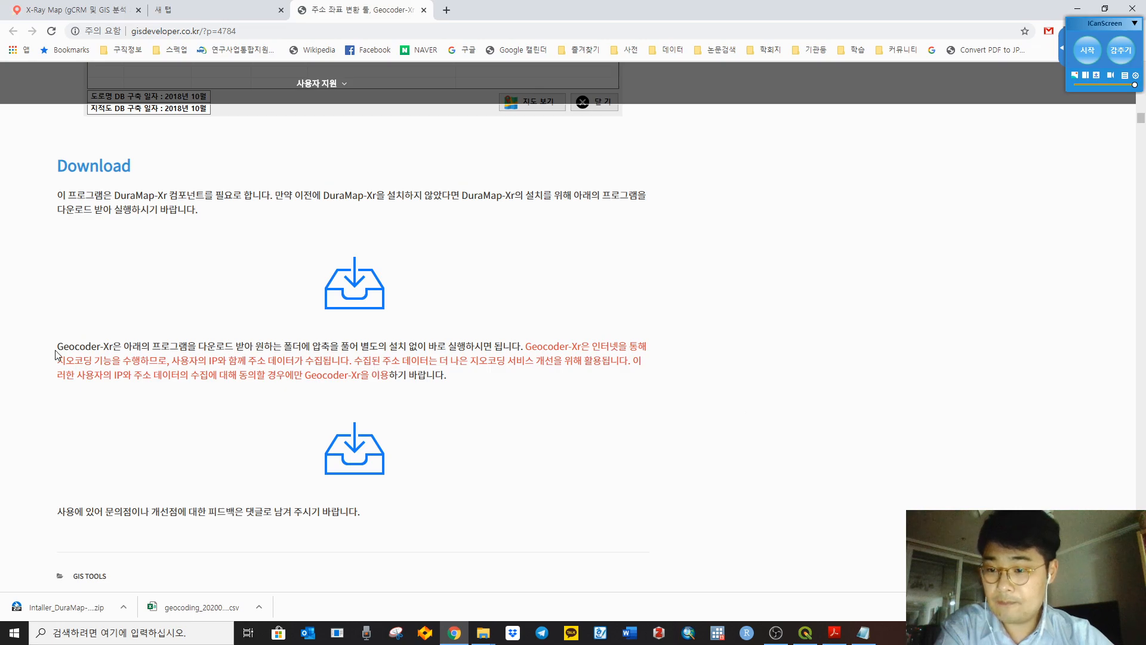
Step: Download the Geocoder-Xr program zip from GIS Developer and open the downloaded file's options
{"action": "left_click_drag", "start_coordinate": [58, 347], "coordinate": [114, 348]}
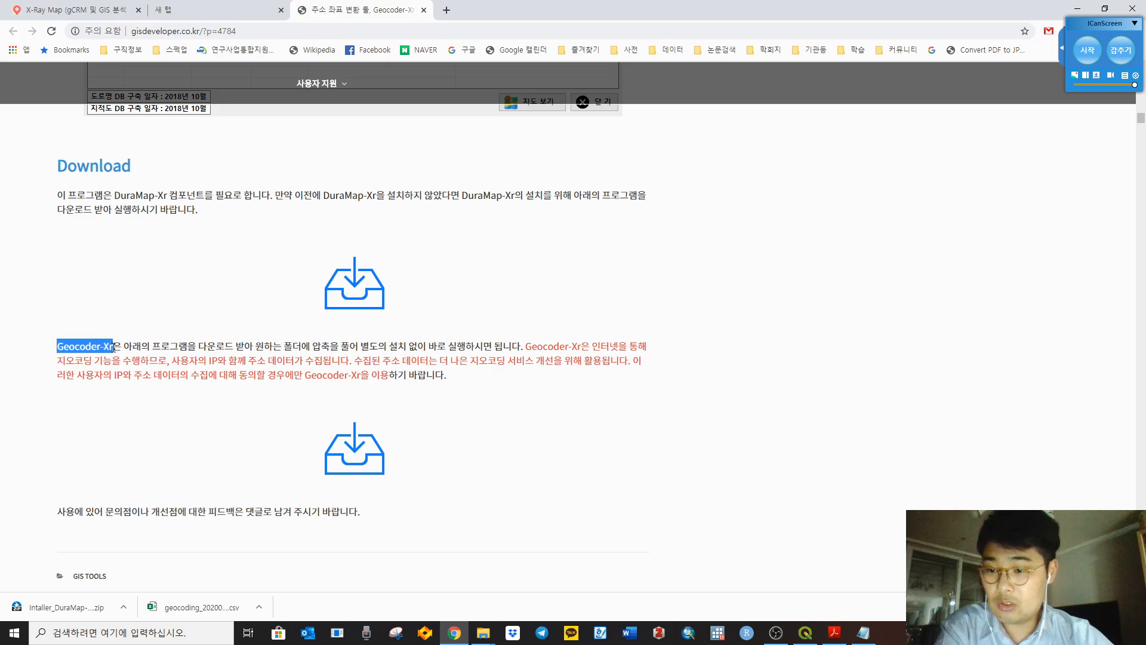
{"action": "left_click", "coordinate": [248, 398]}
{"action": "left_click", "coordinate": [359, 454]}
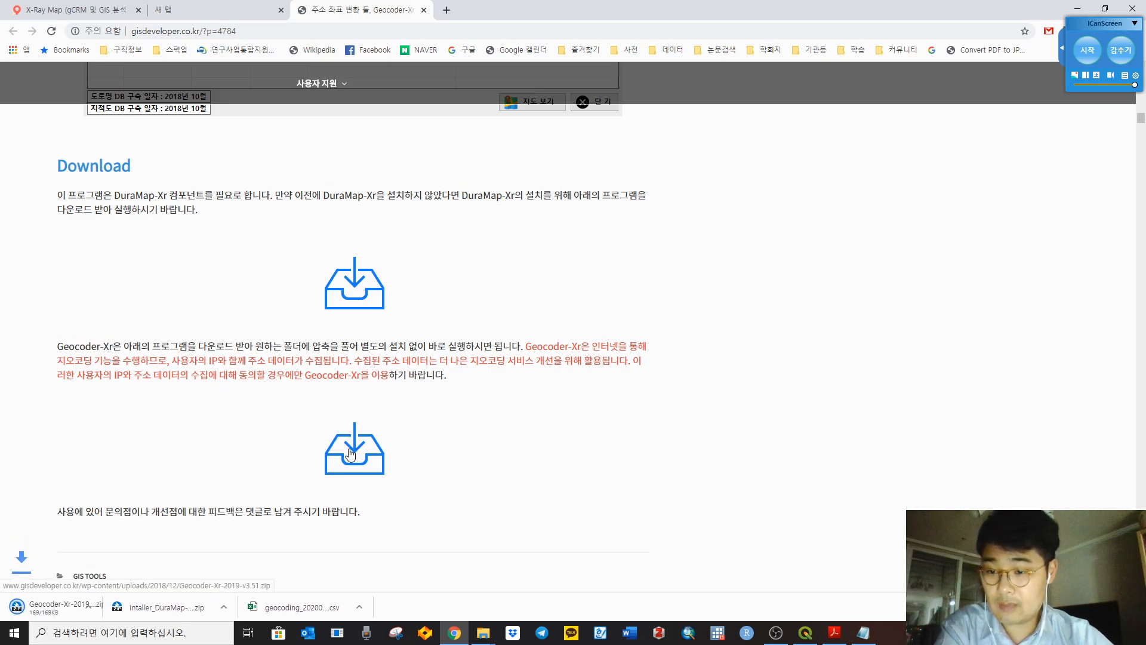
{"action": "left_click_drag", "start_coordinate": [141, 348], "coordinate": [507, 352]}
{"action": "left_click", "coordinate": [621, 418]}
{"action": "left_click", "coordinate": [123, 608]}
Step: Extract the Geocoder-Xr-2019-v3.51 zip and launch XrGeocoder, allowing it to run anyway
{"action": "left_click", "coordinate": [144, 564]}
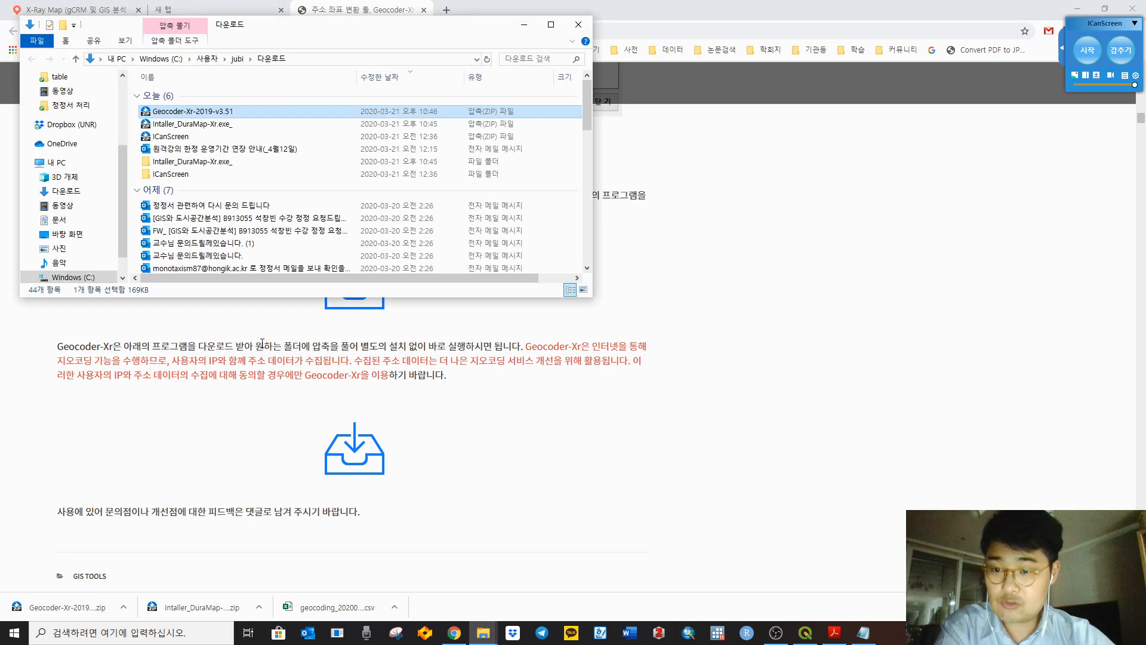
{"action": "right_click", "coordinate": [214, 114]}
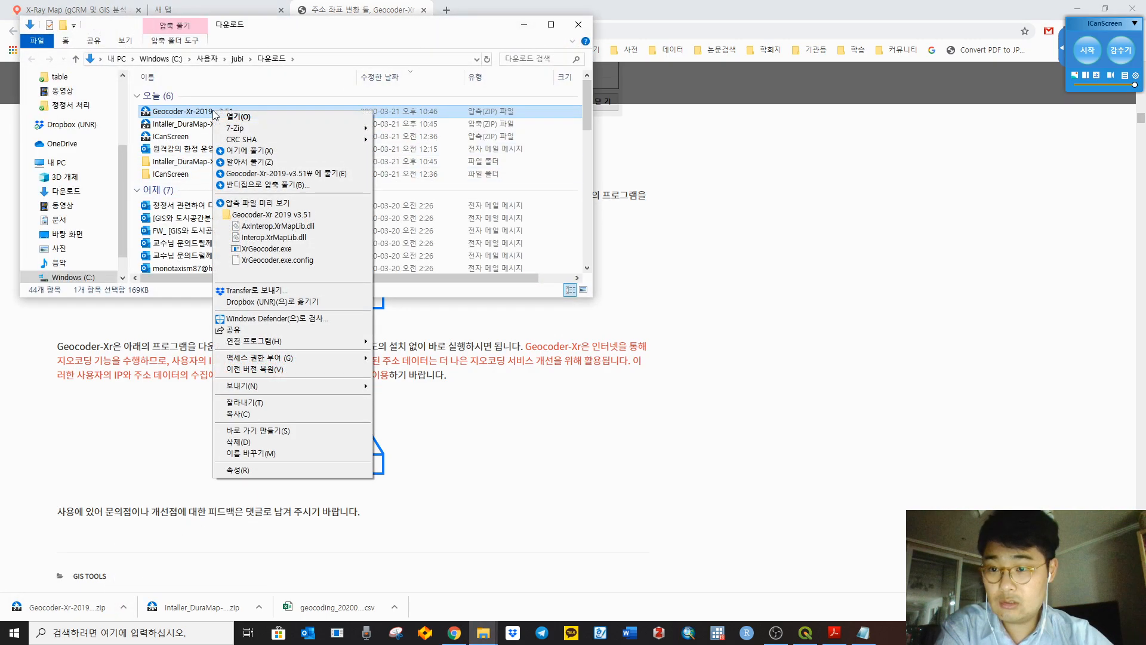
{"action": "left_click", "coordinate": [299, 174]}
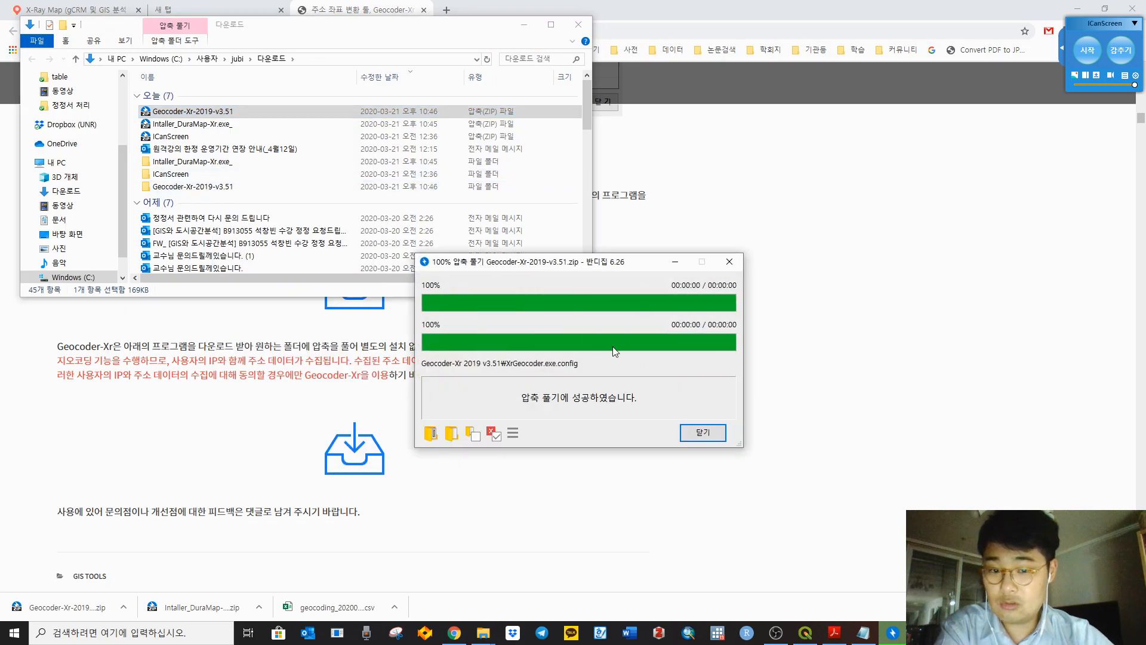
{"action": "double_click", "coordinate": [203, 187]}
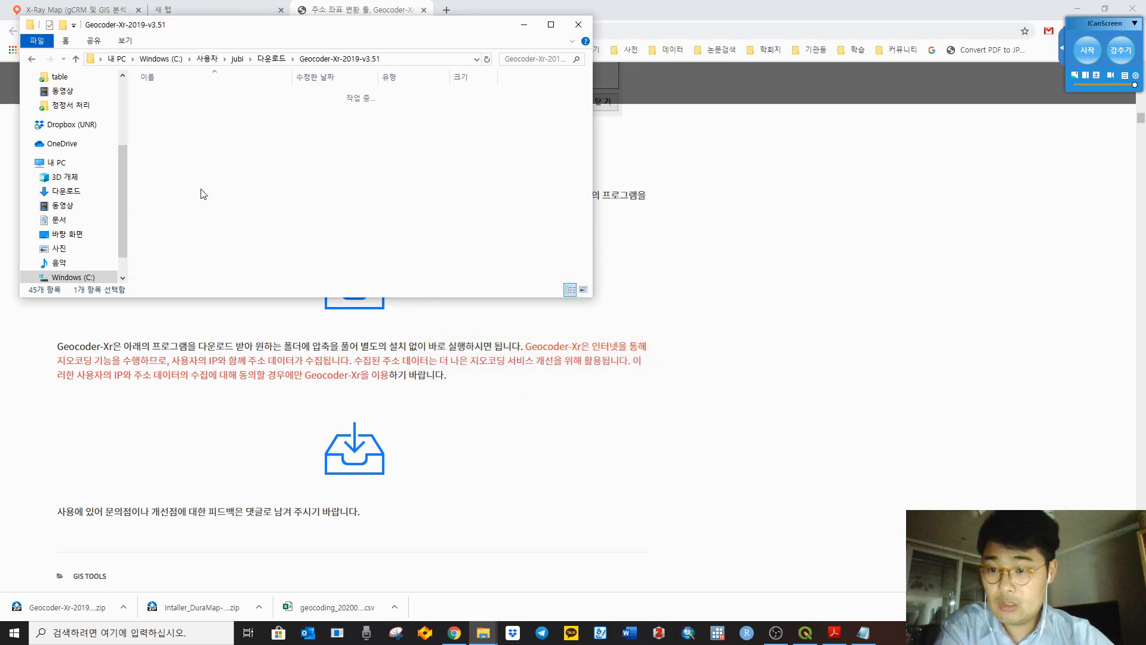
{"action": "double_click", "coordinate": [214, 96]}
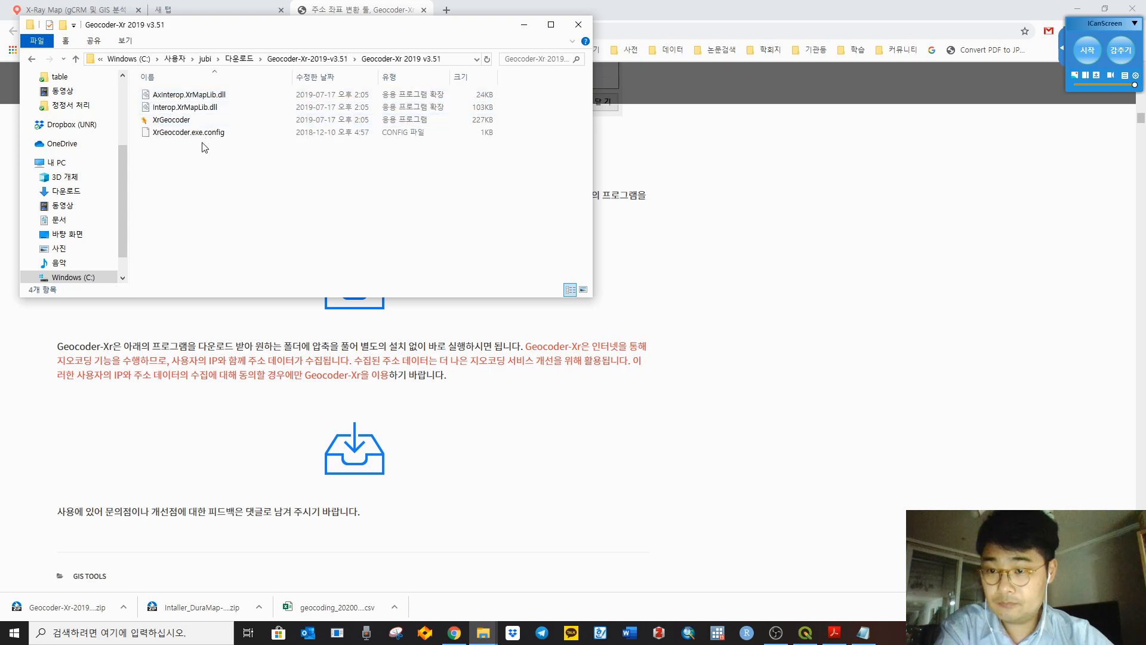
{"action": "double_click", "coordinate": [217, 120]}
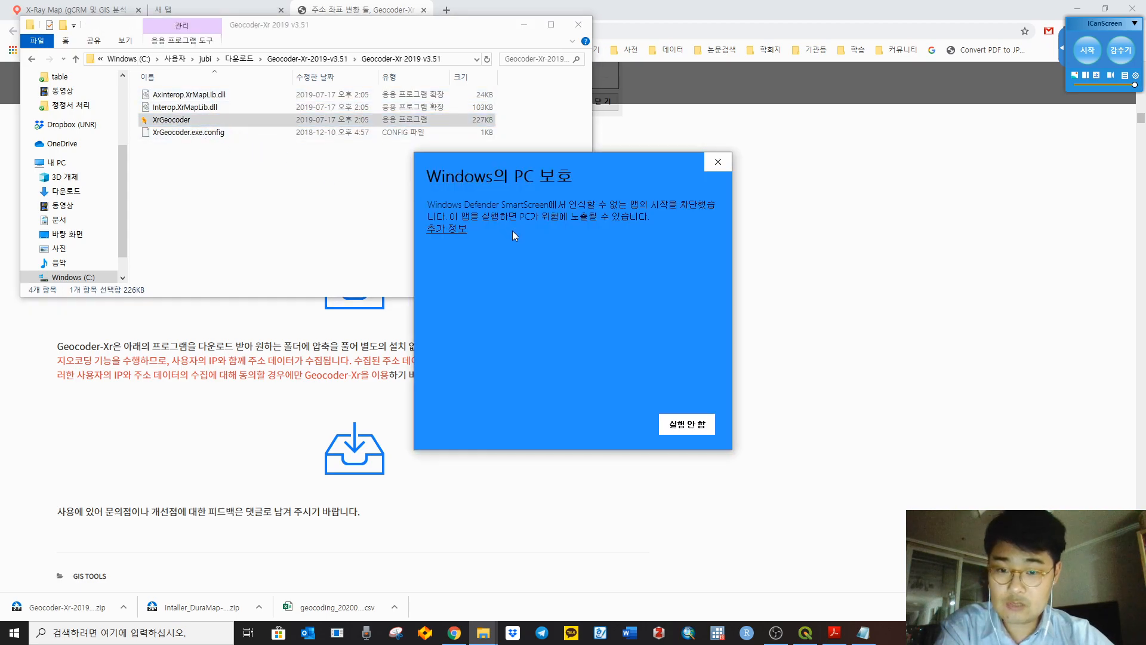
{"action": "left_click", "coordinate": [463, 230]}
{"action": "left_click", "coordinate": [621, 423]}
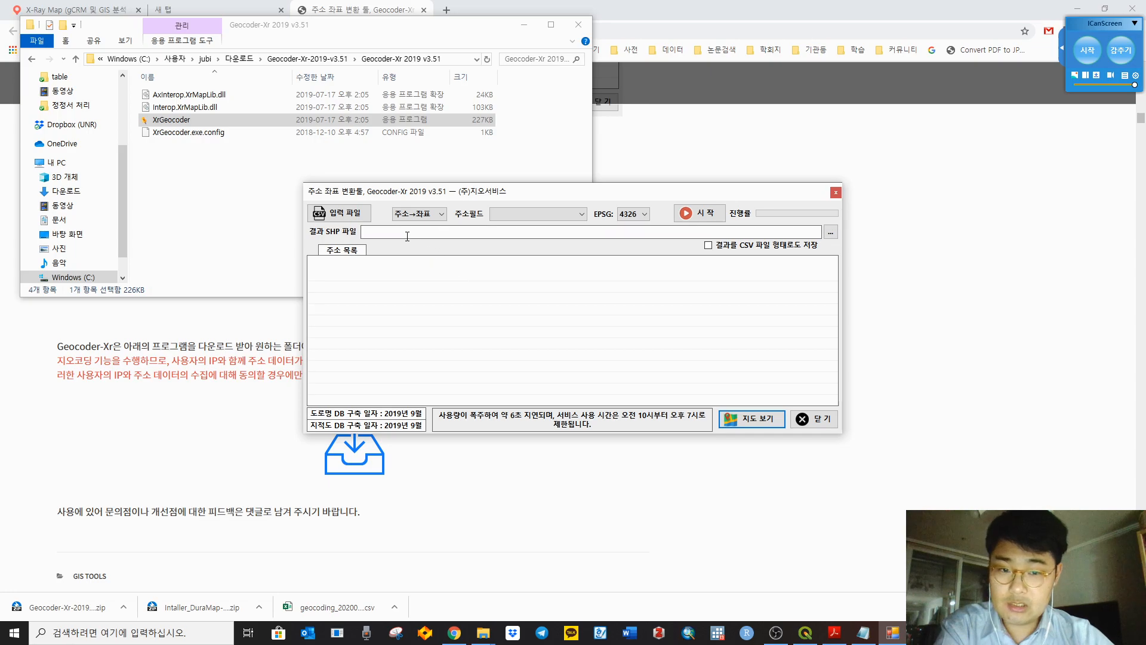
Step: Close Notepad and bring the Geocoder-Xr window forward to browse for the input CSV
{"action": "mouse_move", "coordinate": [870, 636]}
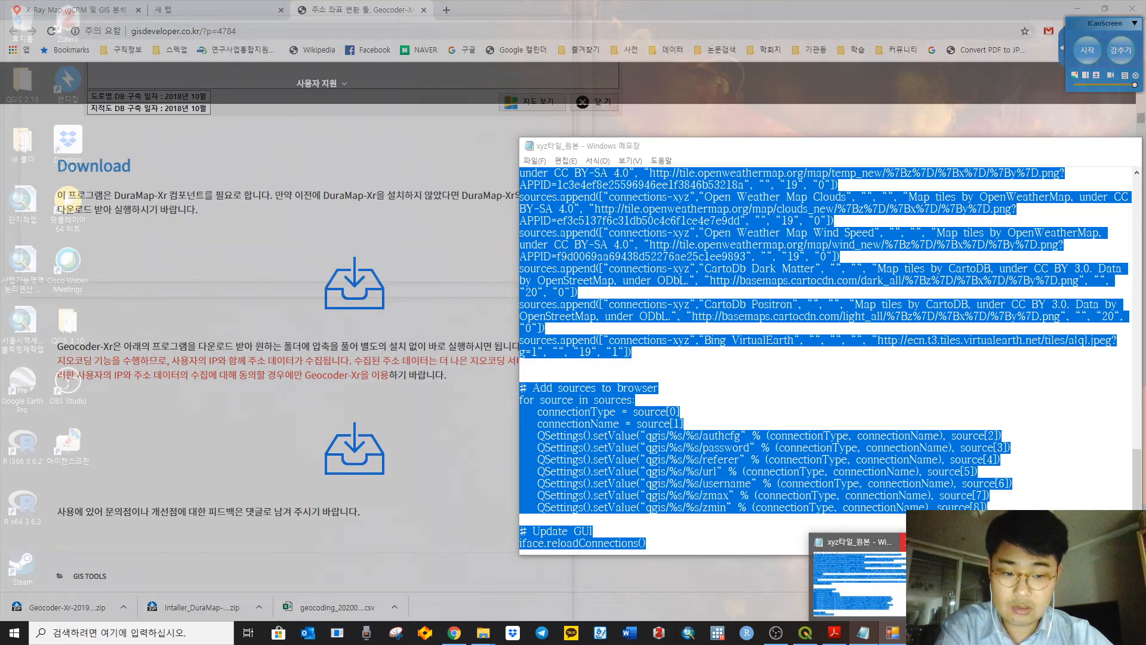
{"action": "left_click", "coordinate": [916, 522]}
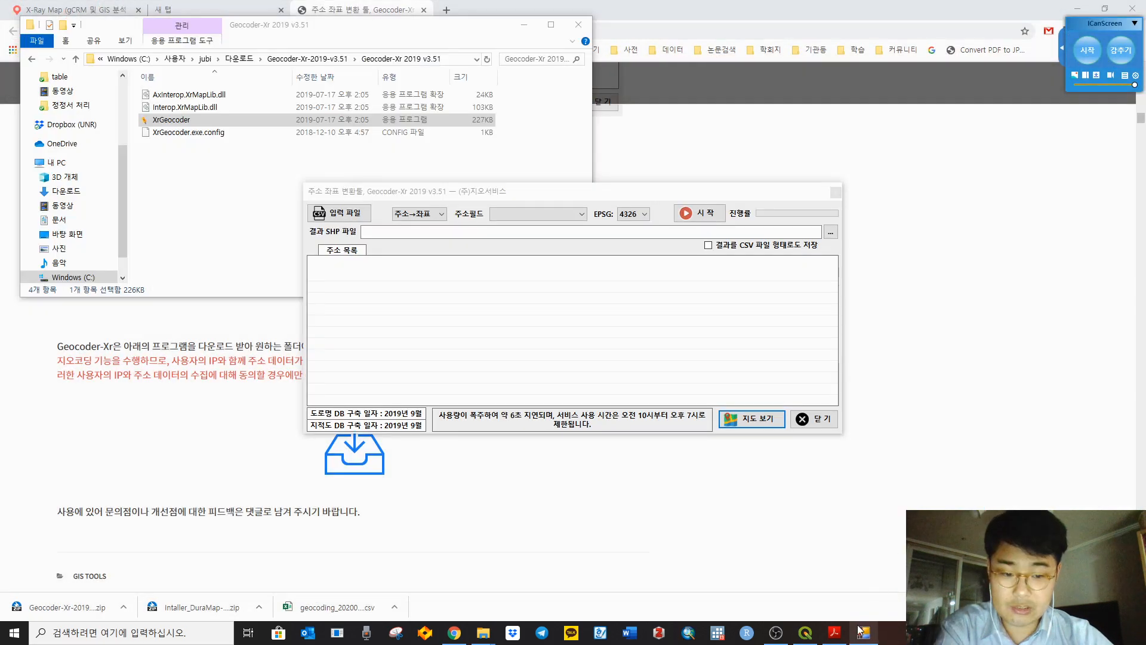
{"action": "left_click", "coordinate": [834, 632]}
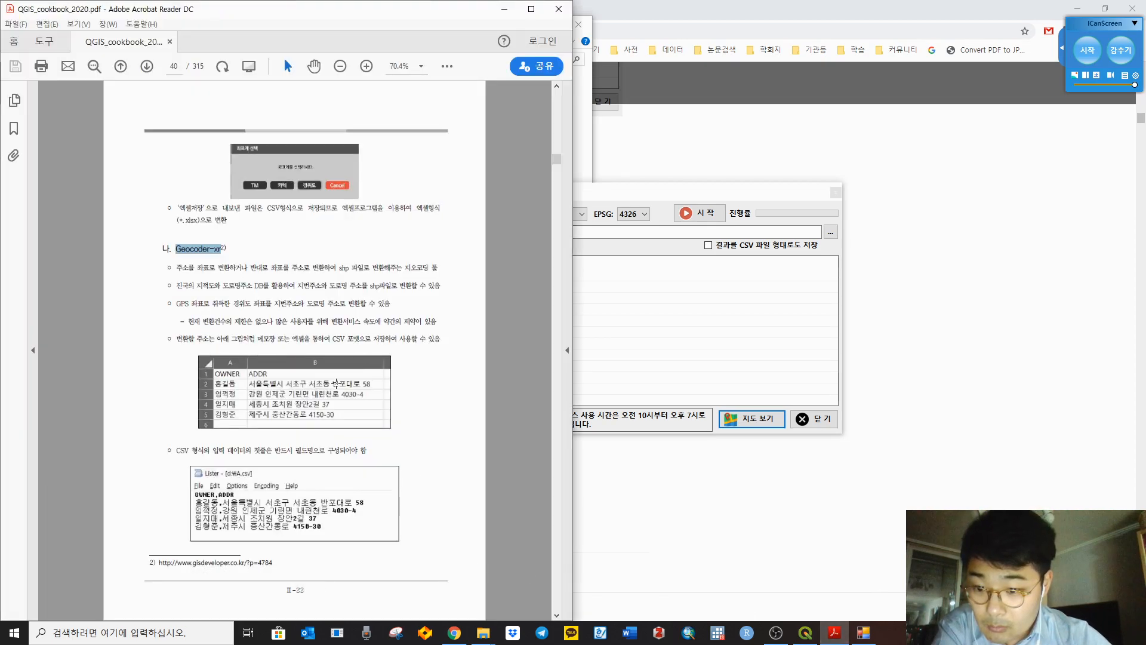
{"action": "left_click", "coordinate": [648, 200]}
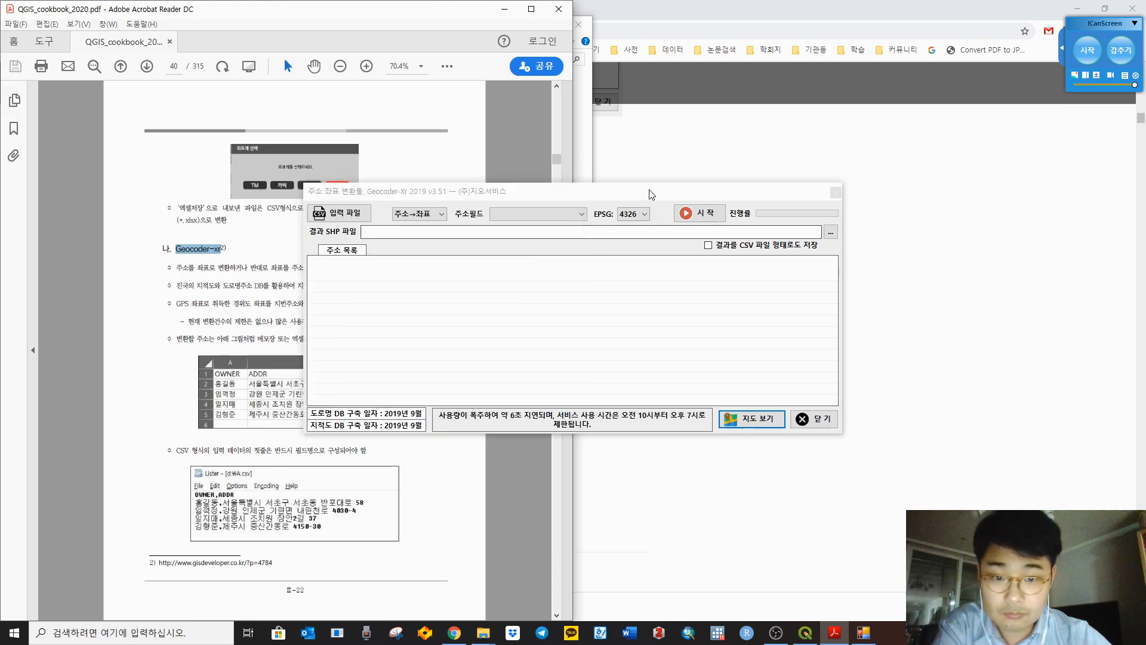
{"action": "left_click", "coordinate": [341, 215]}
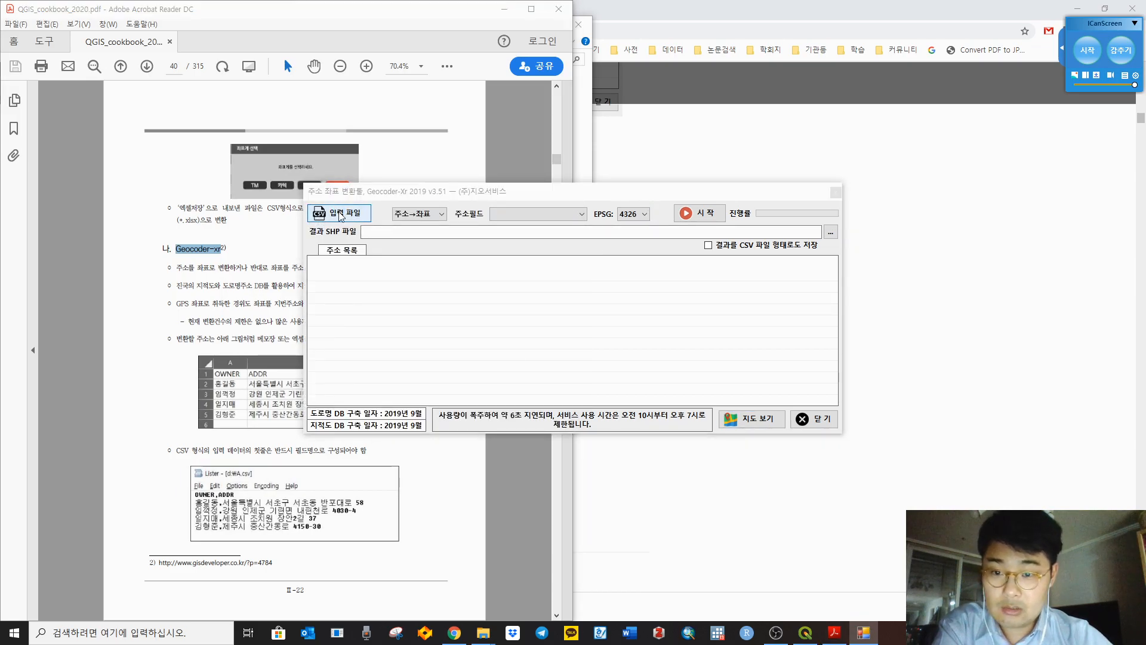
Step: Browse into Data > exercise_data > ch2 > table, peek at web_geocoder, then back up to 주교재
{"action": "scroll", "coordinate": [358, 335], "scroll_direction": "up", "scroll_amount": 3}
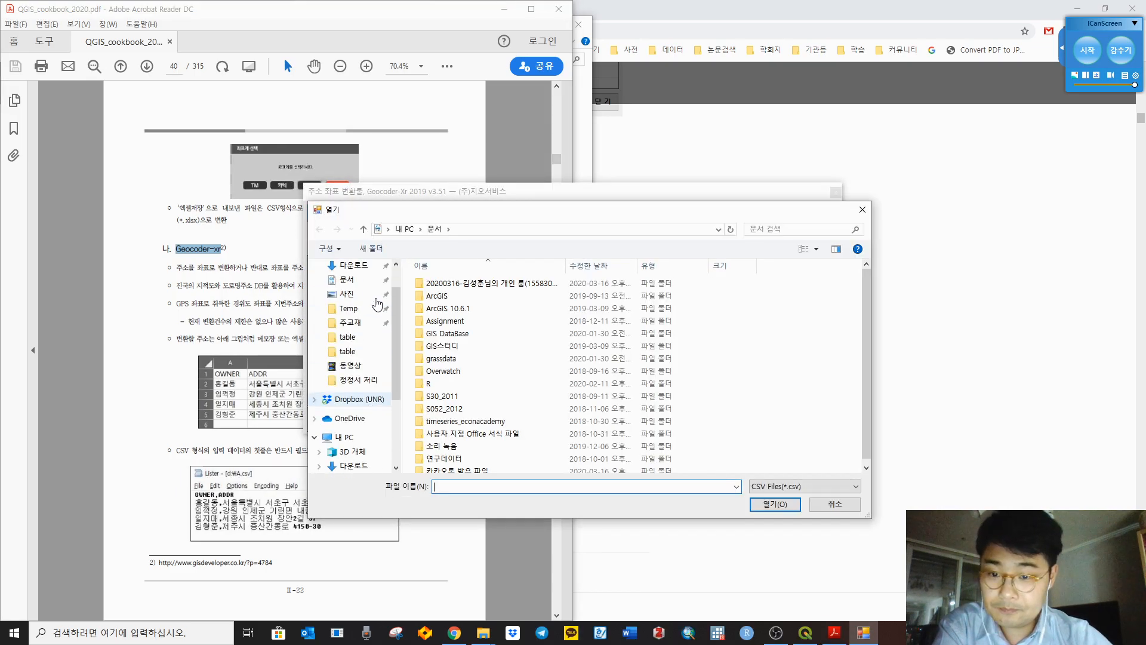
{"action": "left_click", "coordinate": [357, 362]}
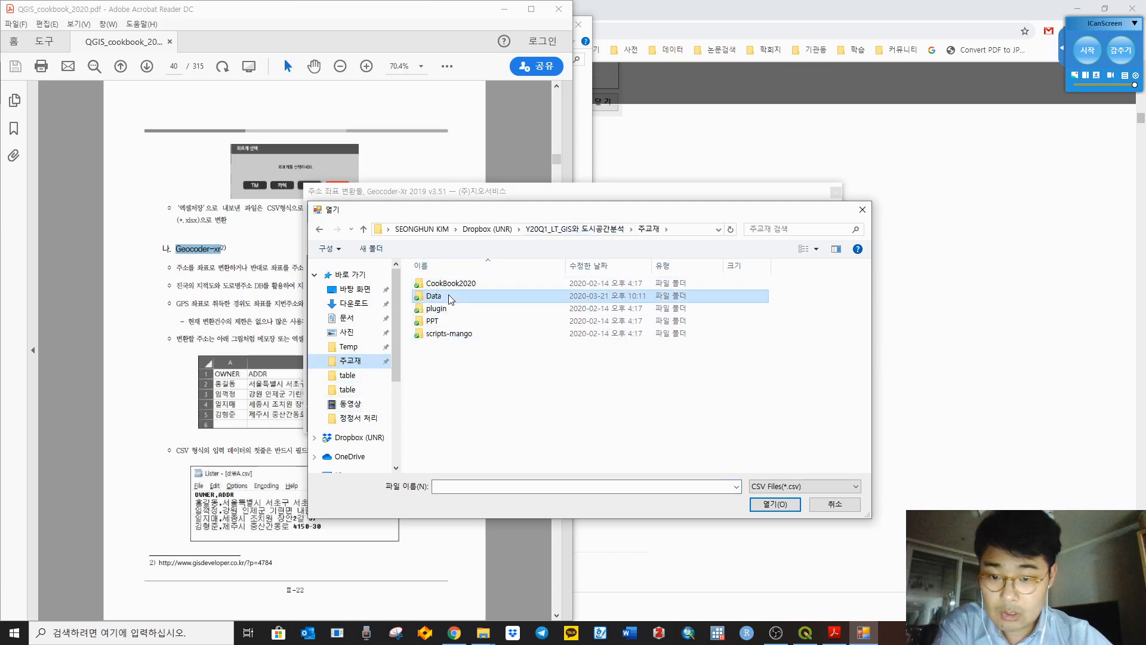
{"action": "double_click", "coordinate": [442, 296]}
{"action": "double_click", "coordinate": [448, 287]}
{"action": "double_click", "coordinate": [448, 285]}
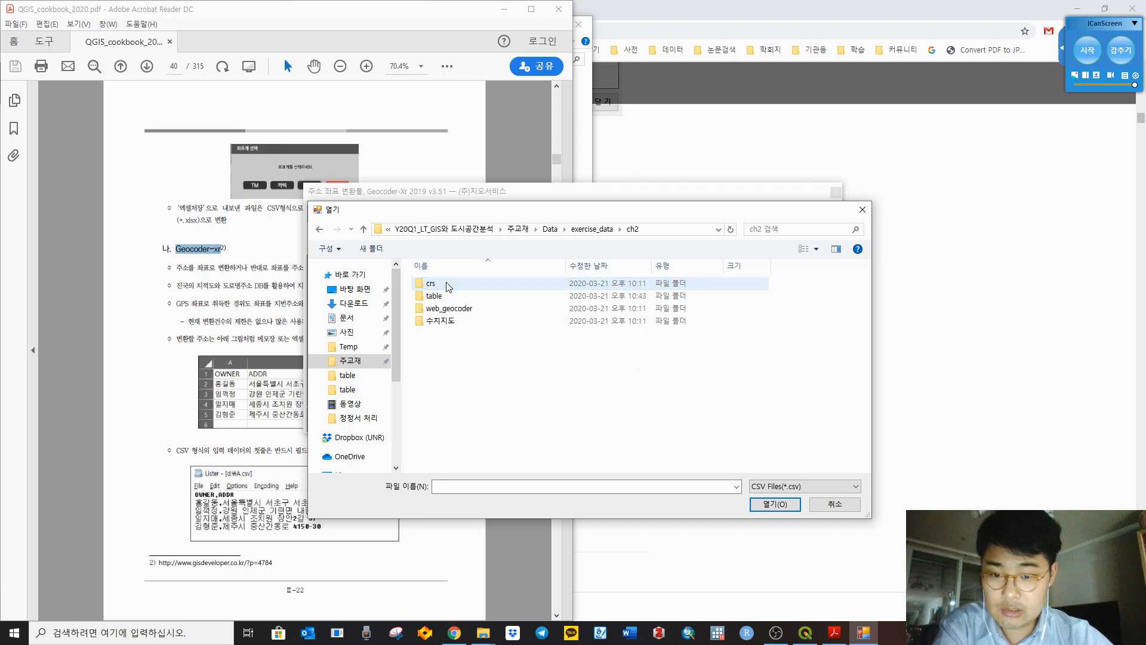
{"action": "double_click", "coordinate": [448, 298]}
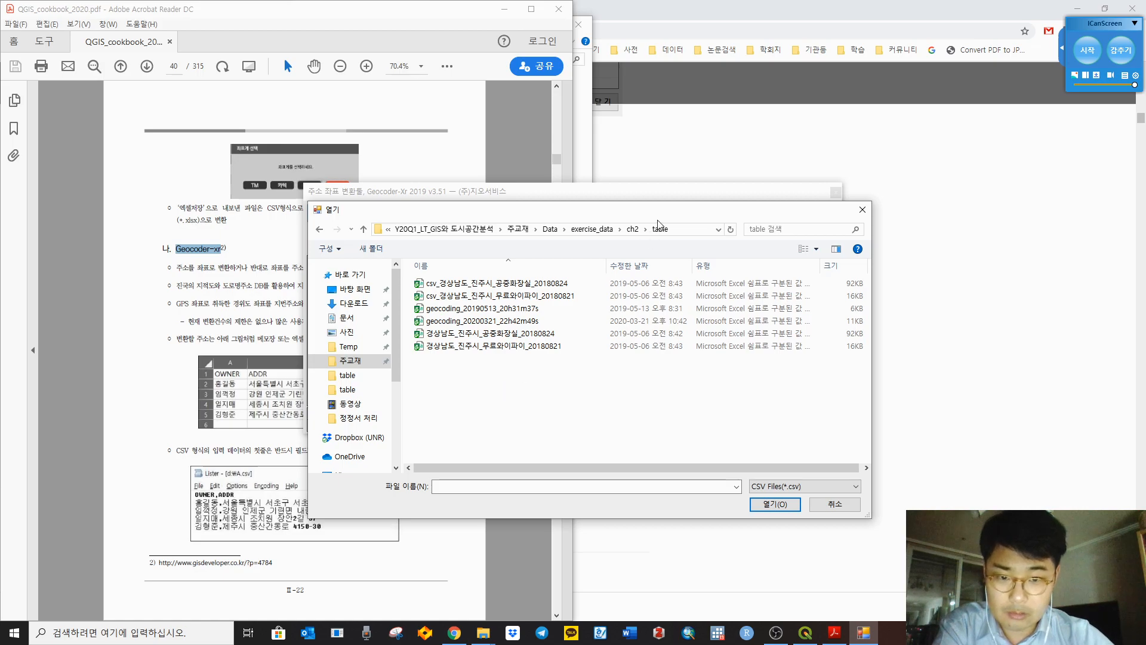
{"action": "left_click", "coordinate": [633, 229]}
{"action": "double_click", "coordinate": [463, 311]}
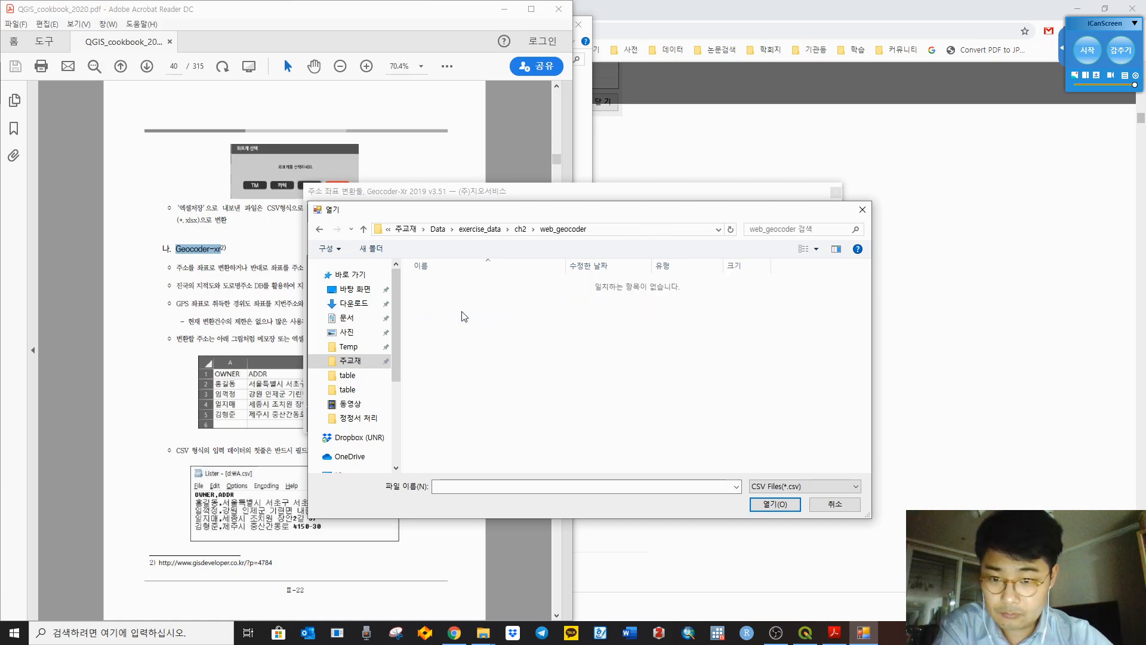
{"action": "left_click", "coordinate": [526, 229]}
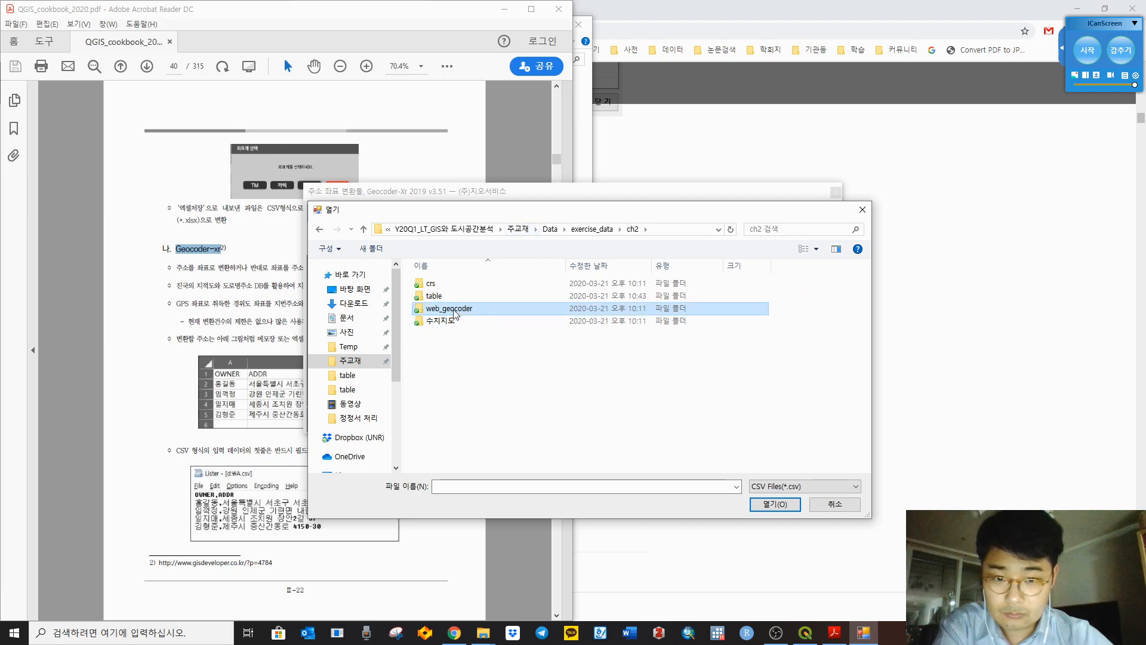
{"action": "left_click", "coordinate": [597, 232]}
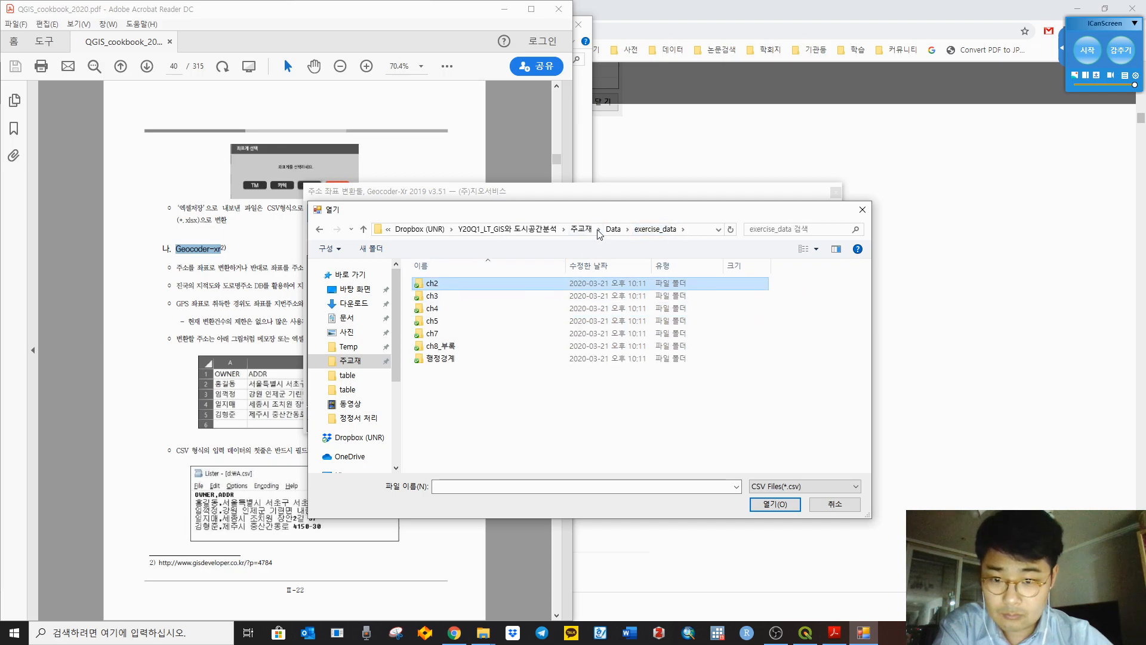
{"action": "left_click", "coordinate": [613, 229]}
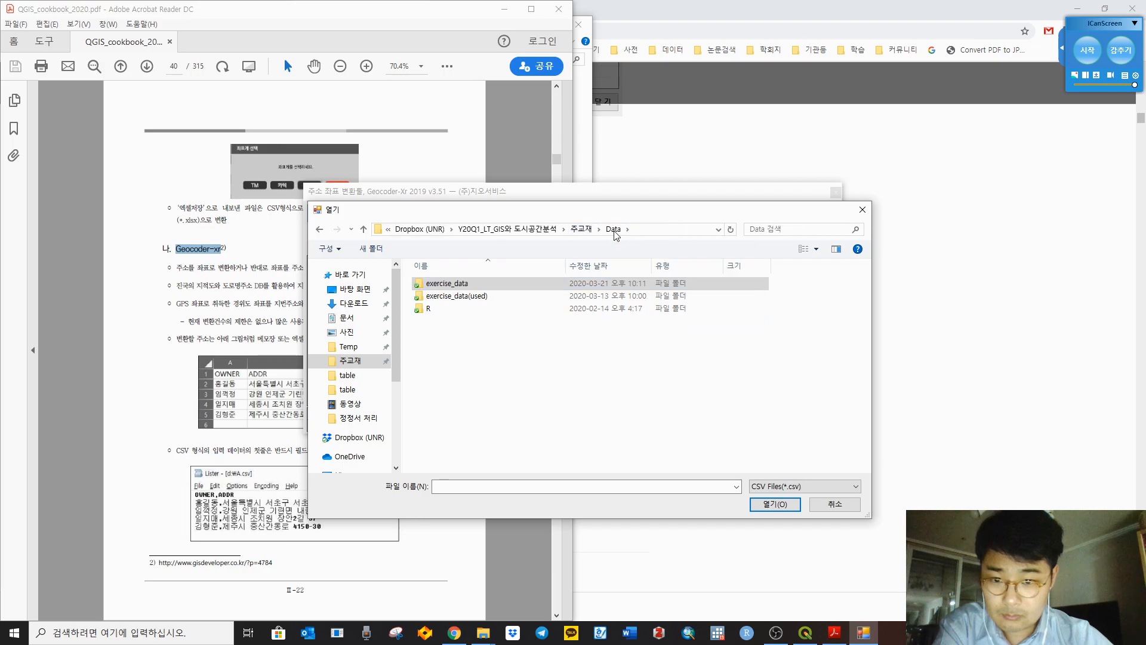
{"action": "left_click", "coordinate": [581, 228]}
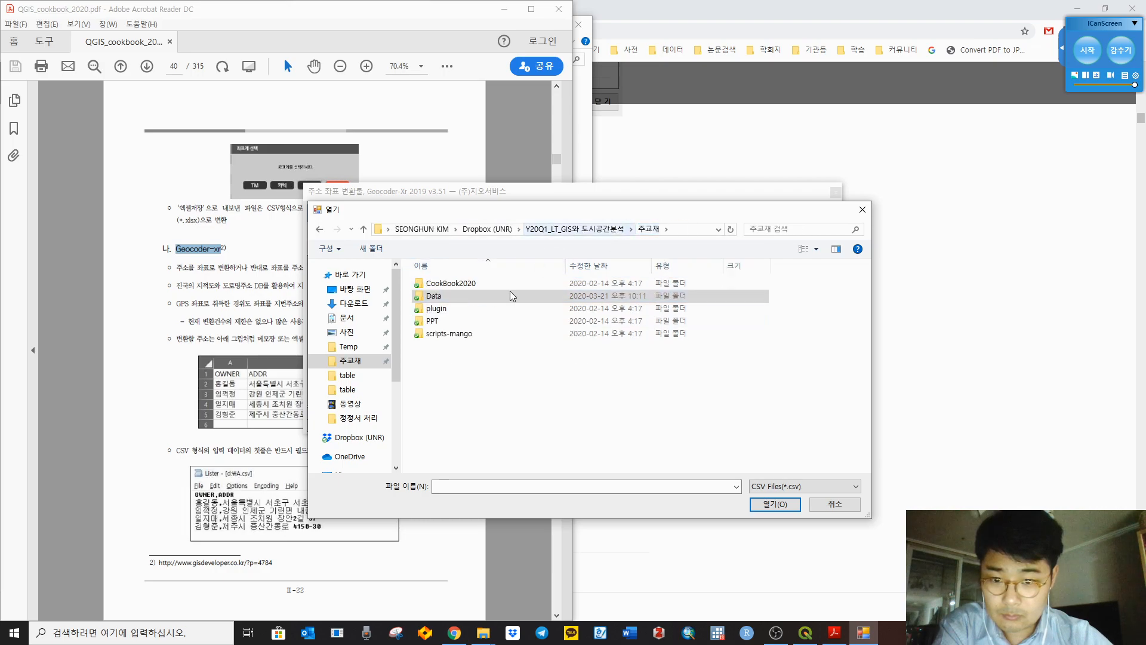
Step: Return to Data > exercise_data > ch2 > table and load geocoding_20200321_22h42m49s.csv
{"action": "double_click", "coordinate": [480, 296]}
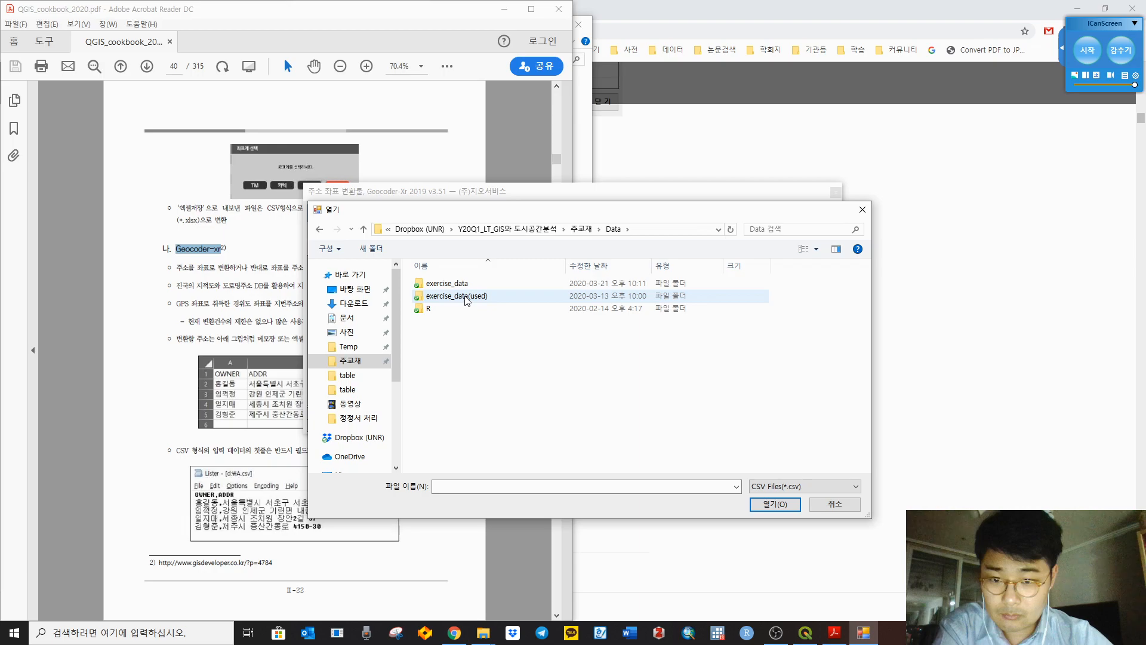
{"action": "double_click", "coordinate": [471, 289]}
{"action": "double_click", "coordinate": [469, 288]}
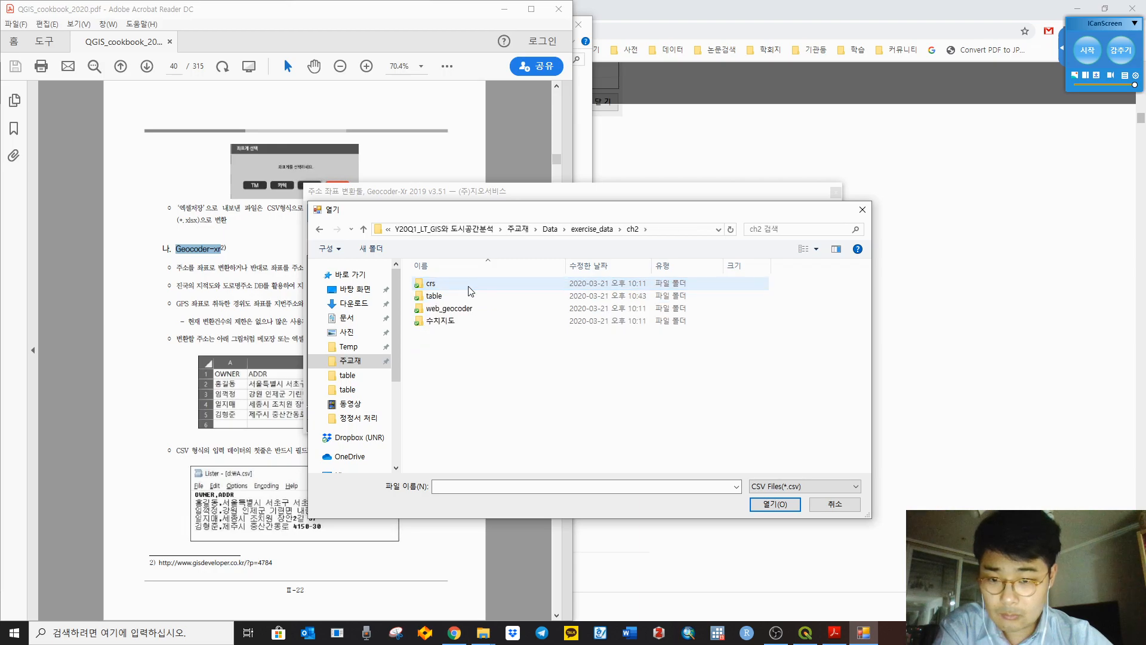
{"action": "double_click", "coordinate": [463, 296]}
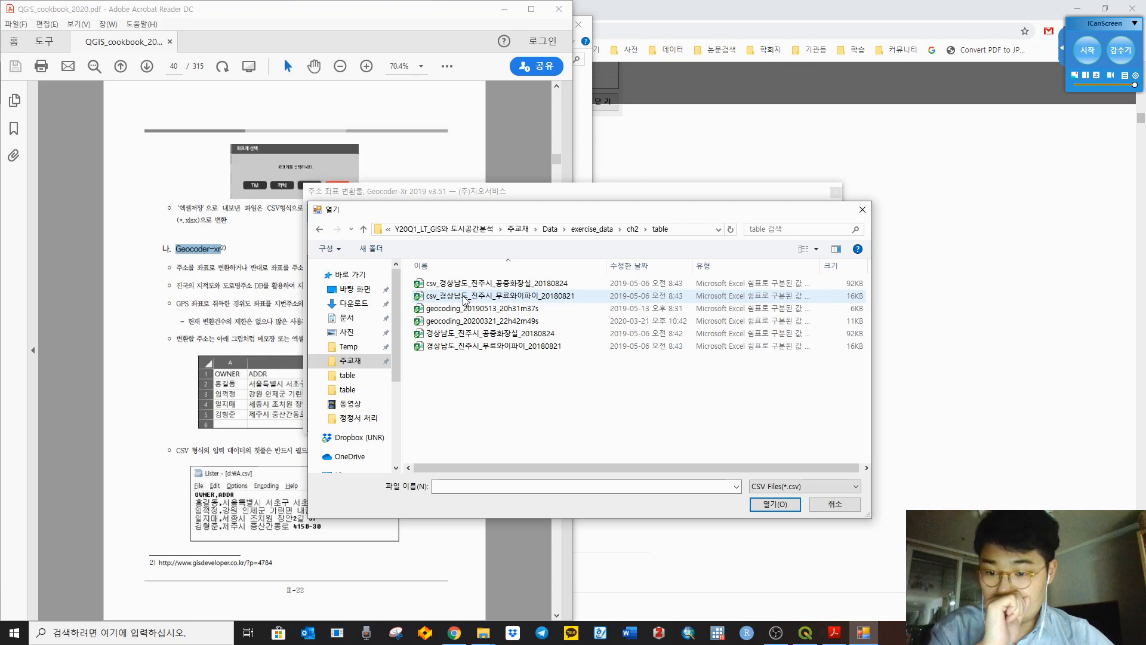
{"action": "left_click", "coordinate": [473, 309]}
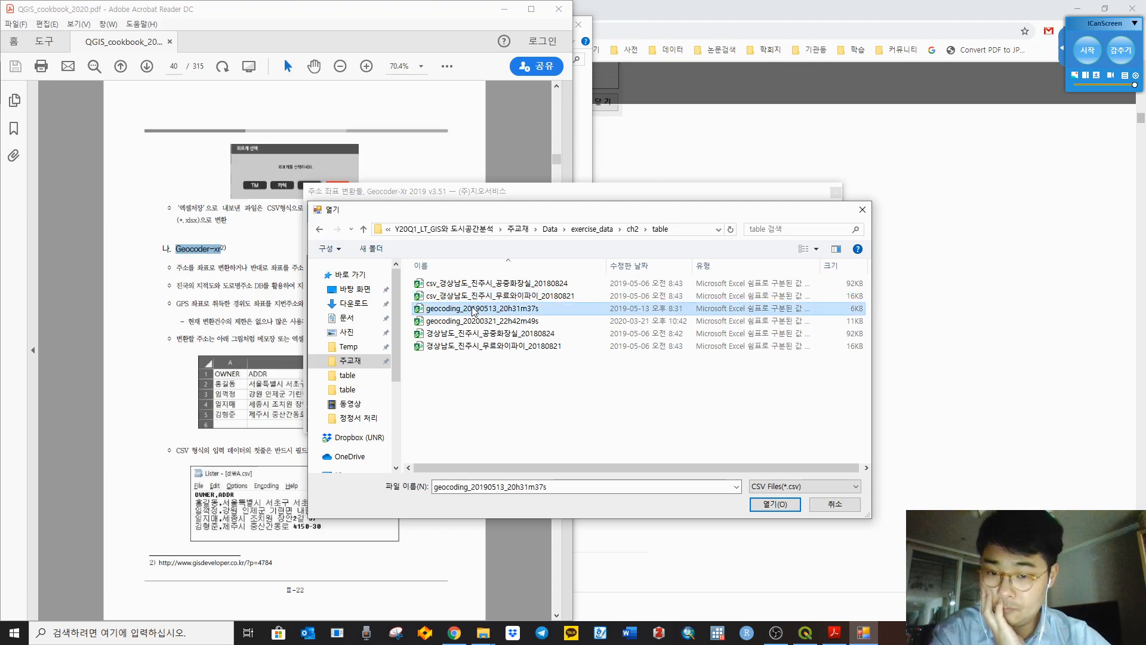
{"action": "left_click", "coordinate": [476, 321]}
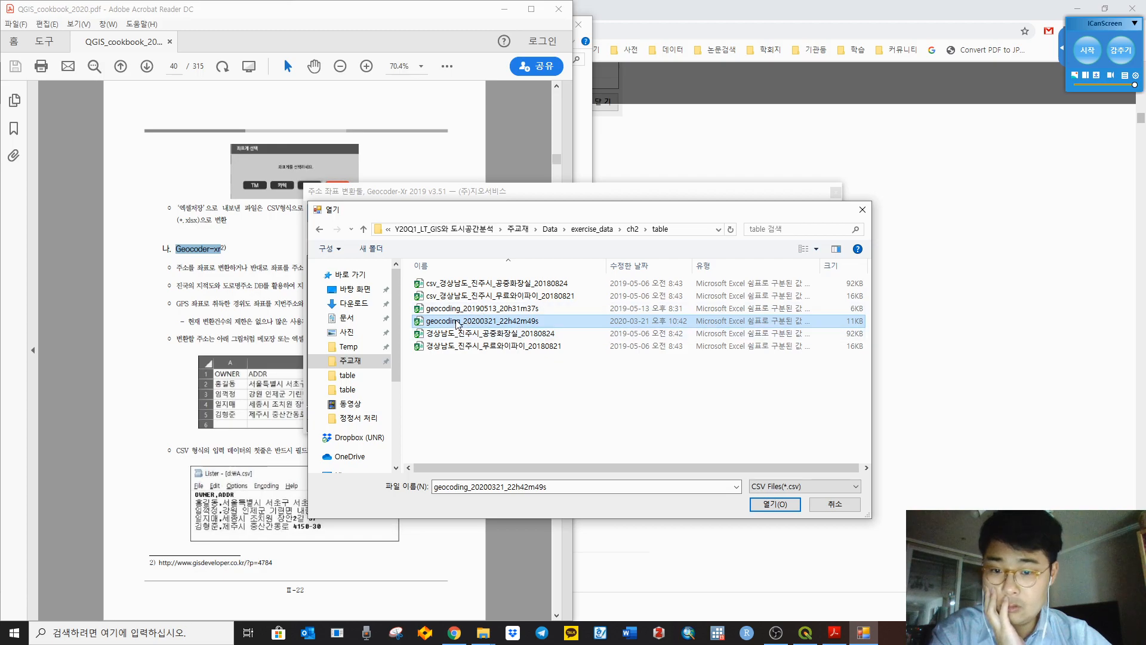
{"action": "double_click", "coordinate": [458, 324]}
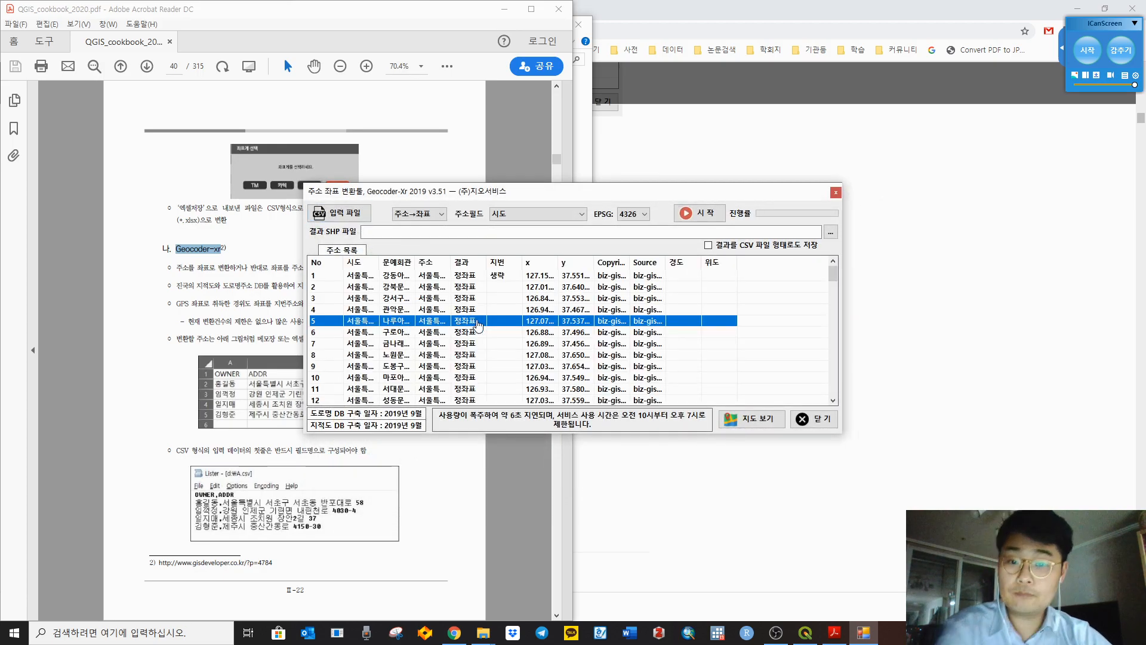
Step: Widen the address column, keep address-to-coordinate conversion with field 주소 and EPSG 4326, and open the map
{"action": "left_click", "coordinate": [539, 277]}
{"action": "left_click_drag", "start_coordinate": [452, 261], "coordinate": [562, 263]}
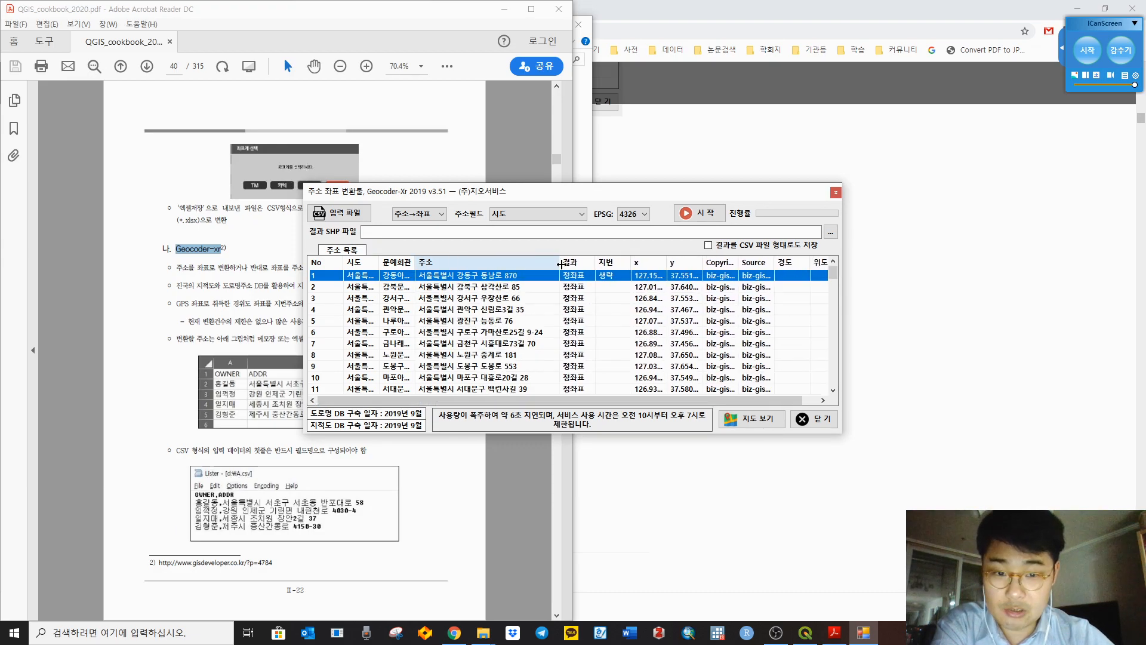
{"action": "left_click", "coordinate": [440, 214]}
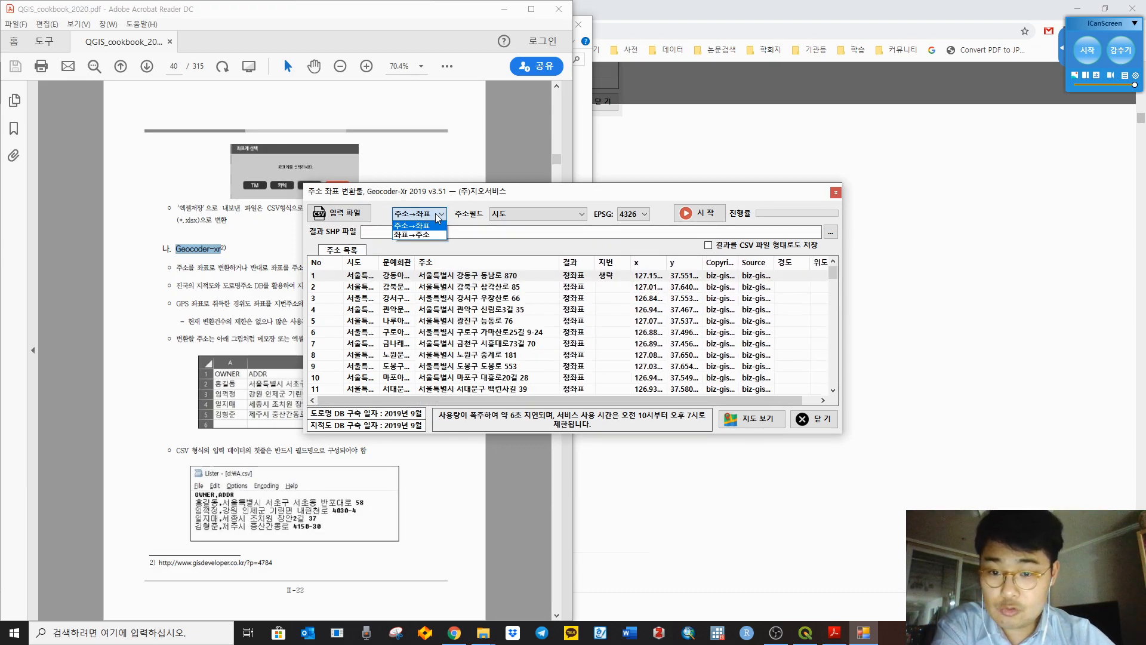
{"action": "left_click", "coordinate": [438, 215]}
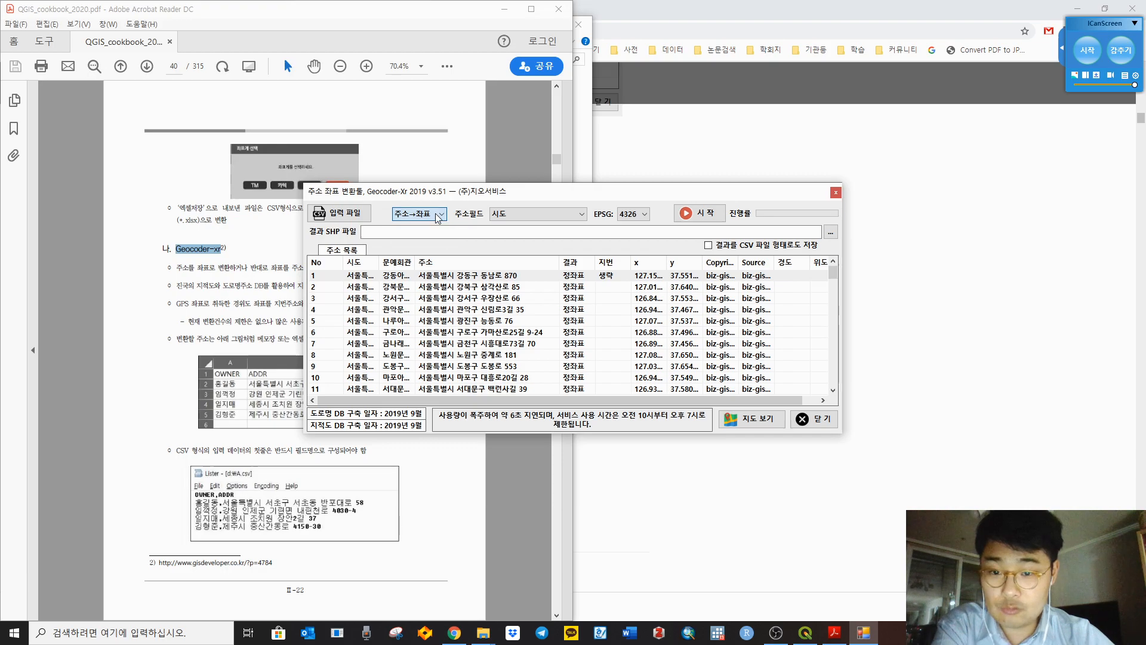
{"action": "left_click", "coordinate": [521, 216]}
{"action": "left_click", "coordinate": [520, 245]}
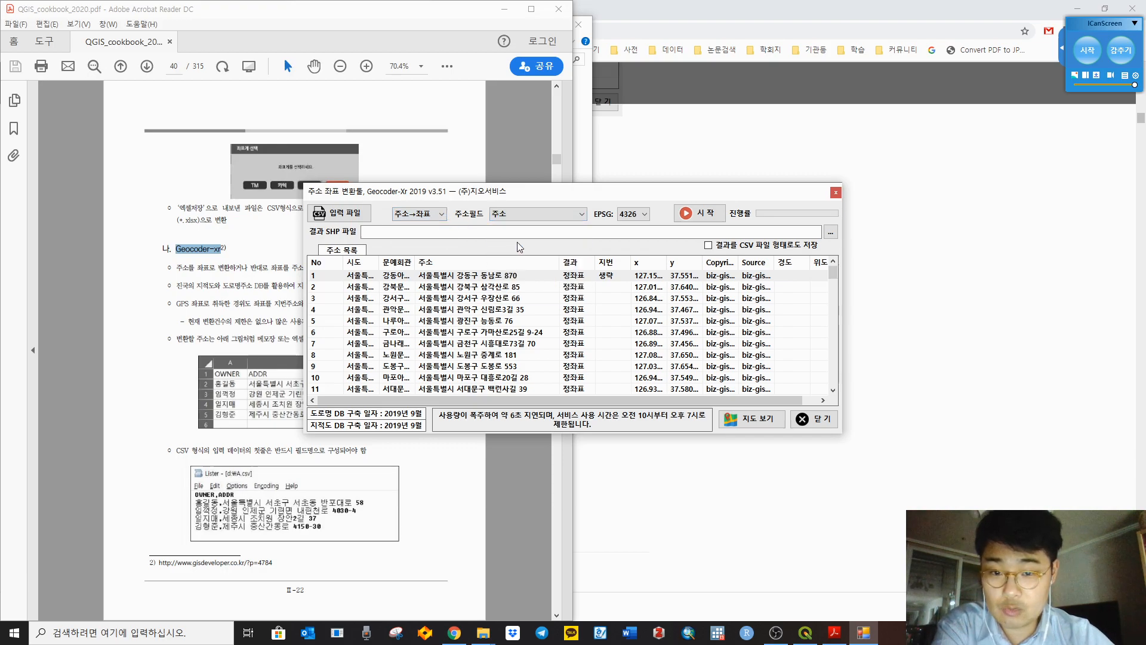
{"action": "left_click", "coordinate": [643, 216]}
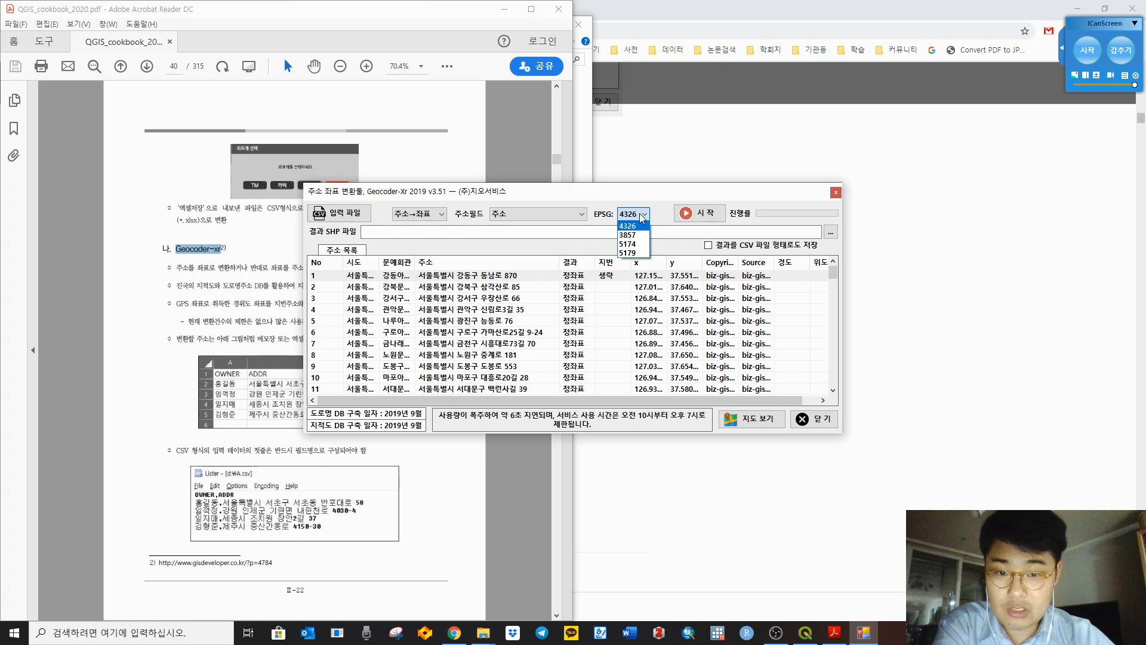
{"action": "left_click", "coordinate": [635, 226]}
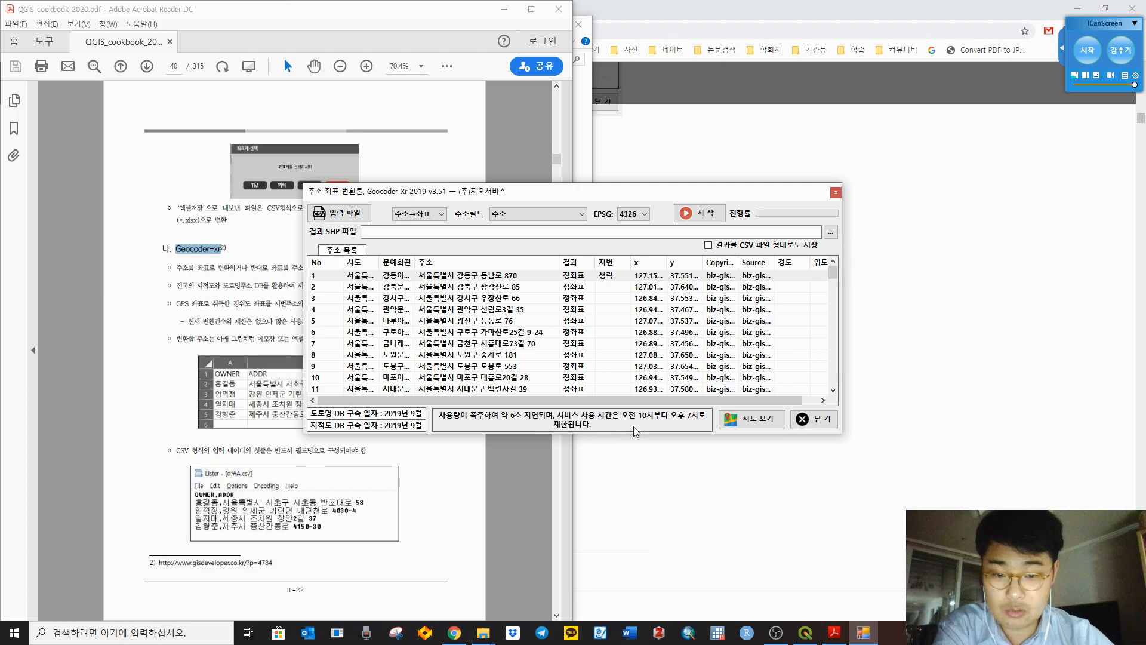
{"action": "left_click", "coordinate": [755, 421]}
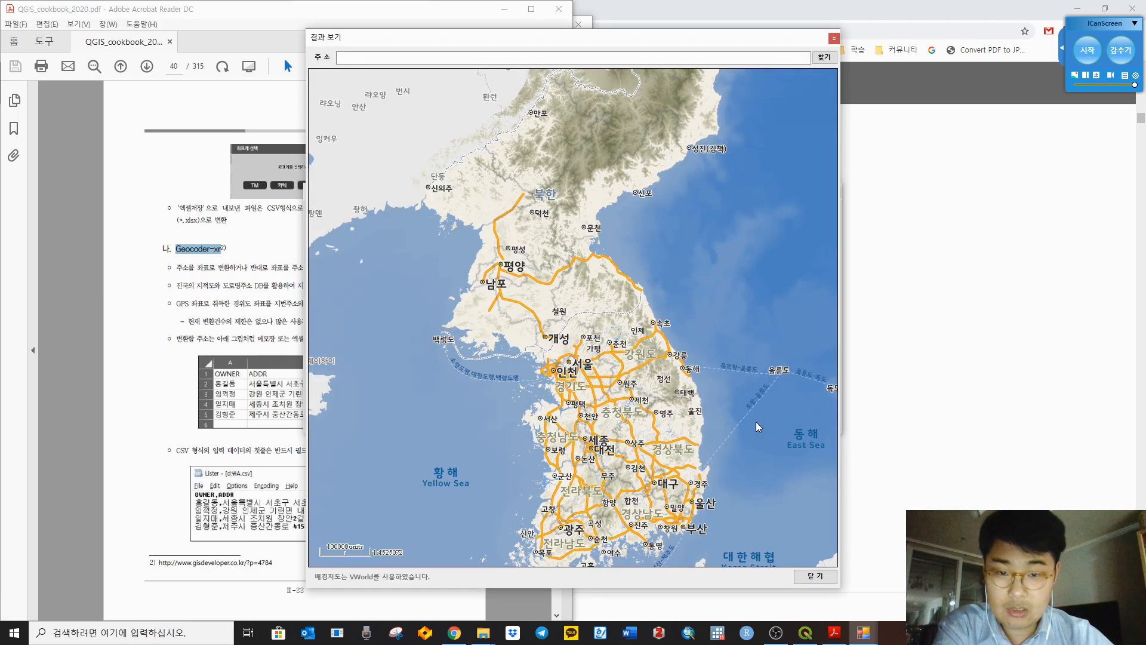
Step: Pan the results map over South Korea and the East Sea, close it, reopen it, and close again
{"action": "left_click_drag", "start_coordinate": [681, 421], "coordinate": [708, 307]}
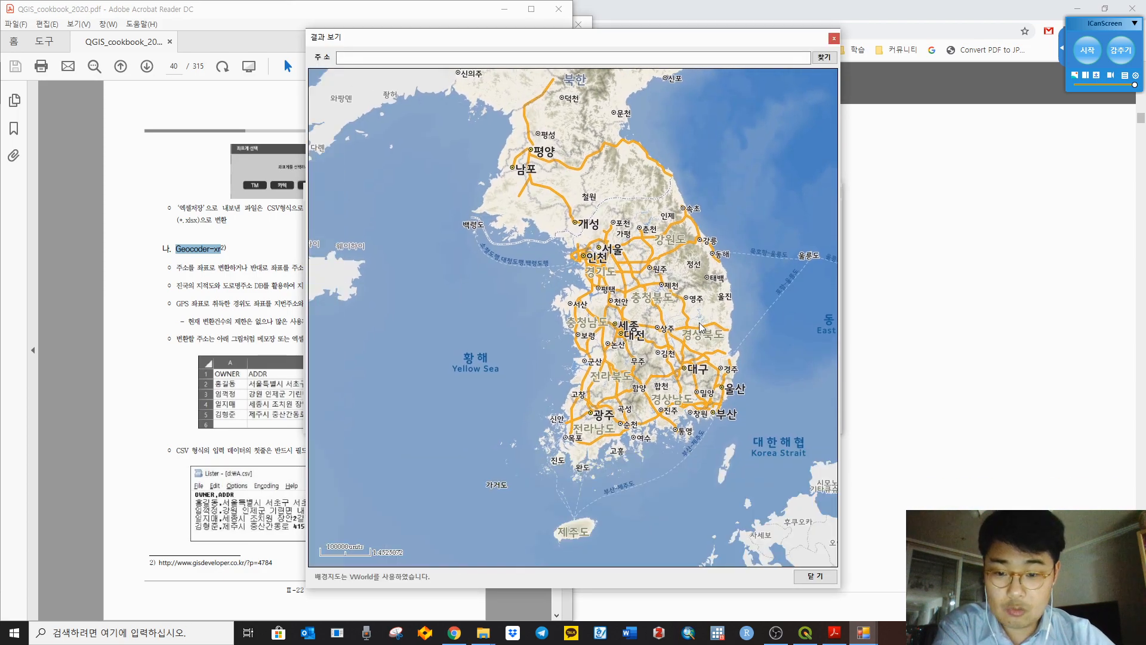
{"action": "left_click_drag", "start_coordinate": [702, 354], "coordinate": [659, 343]}
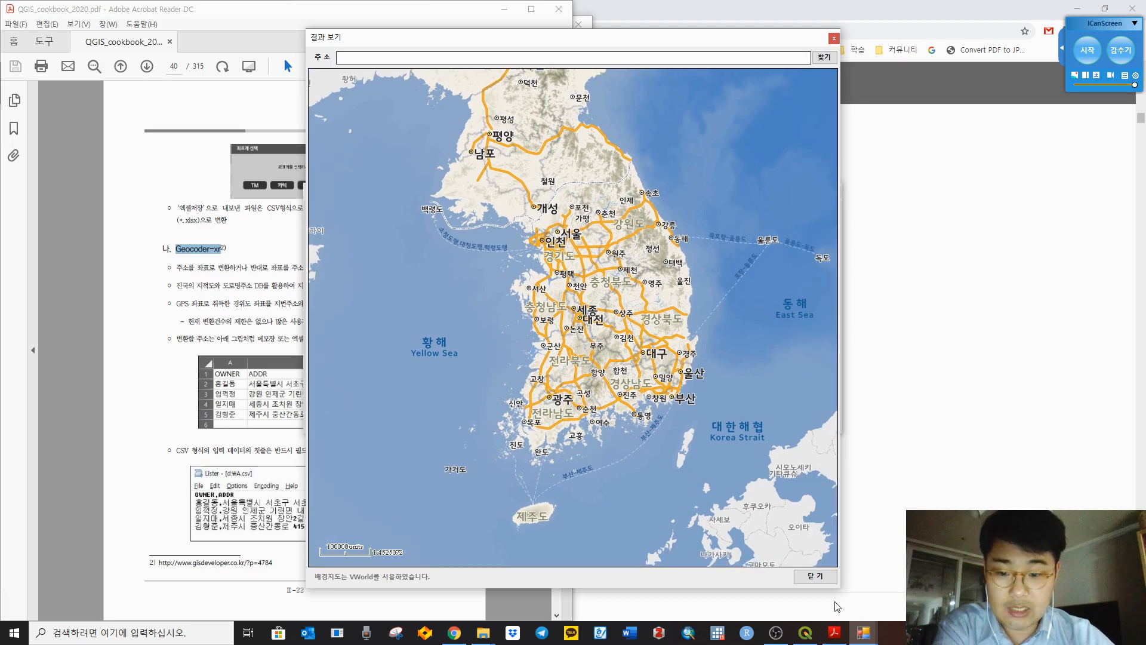
{"action": "left_click", "coordinate": [825, 581]}
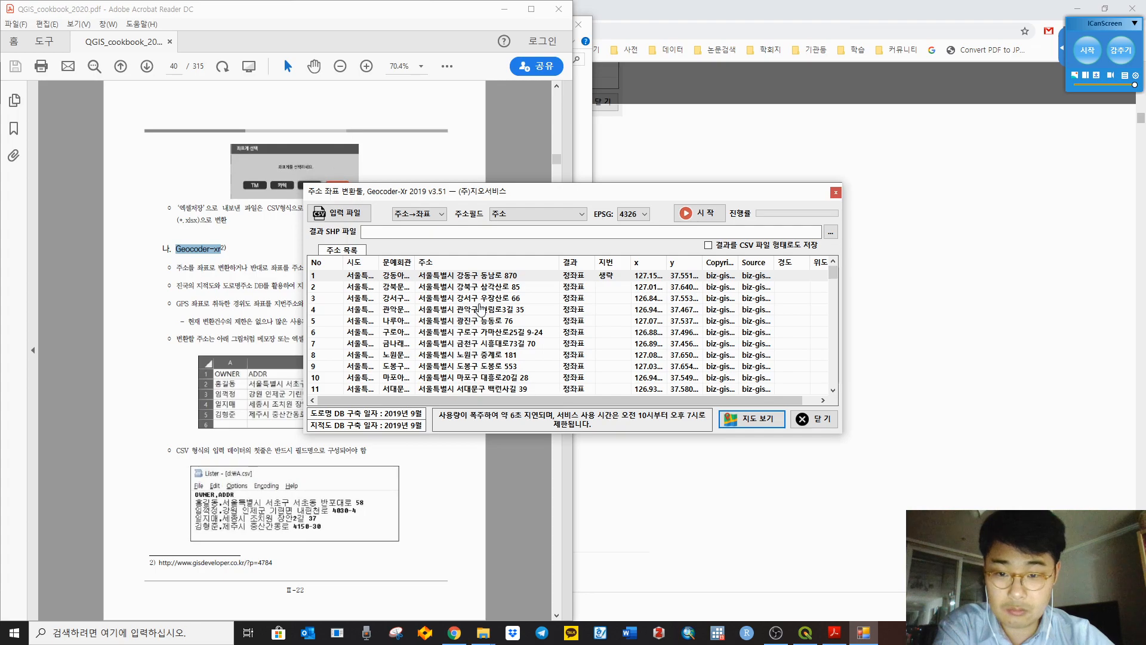
{"action": "left_click", "coordinate": [481, 309]}
{"action": "left_click", "coordinate": [754, 419]}
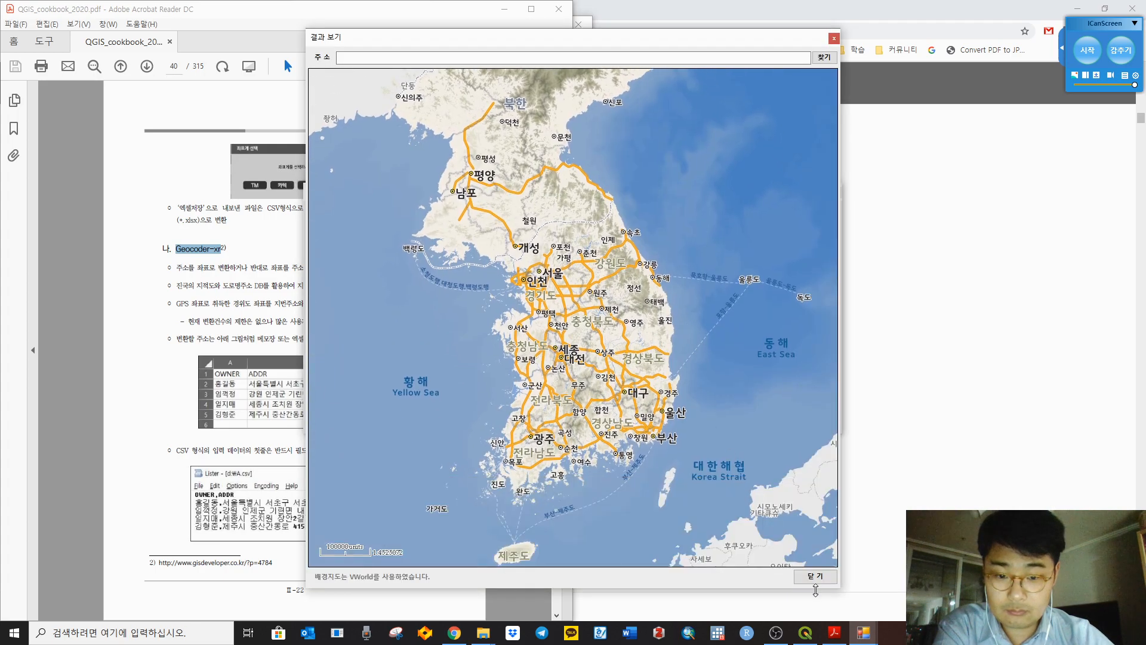
{"action": "left_click", "coordinate": [816, 576]}
{"action": "left_click", "coordinate": [586, 299]}
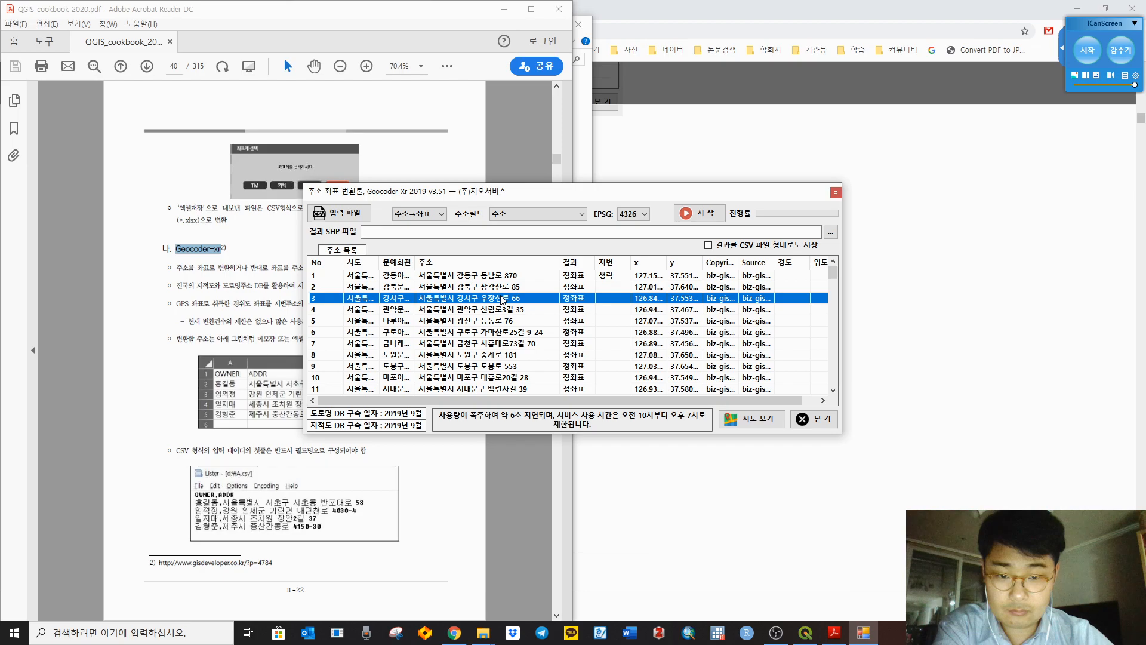
Step: After the missing-output warning, set the result SHP file to test.shp in the ch2 table folder
{"action": "left_click", "coordinate": [686, 215]}
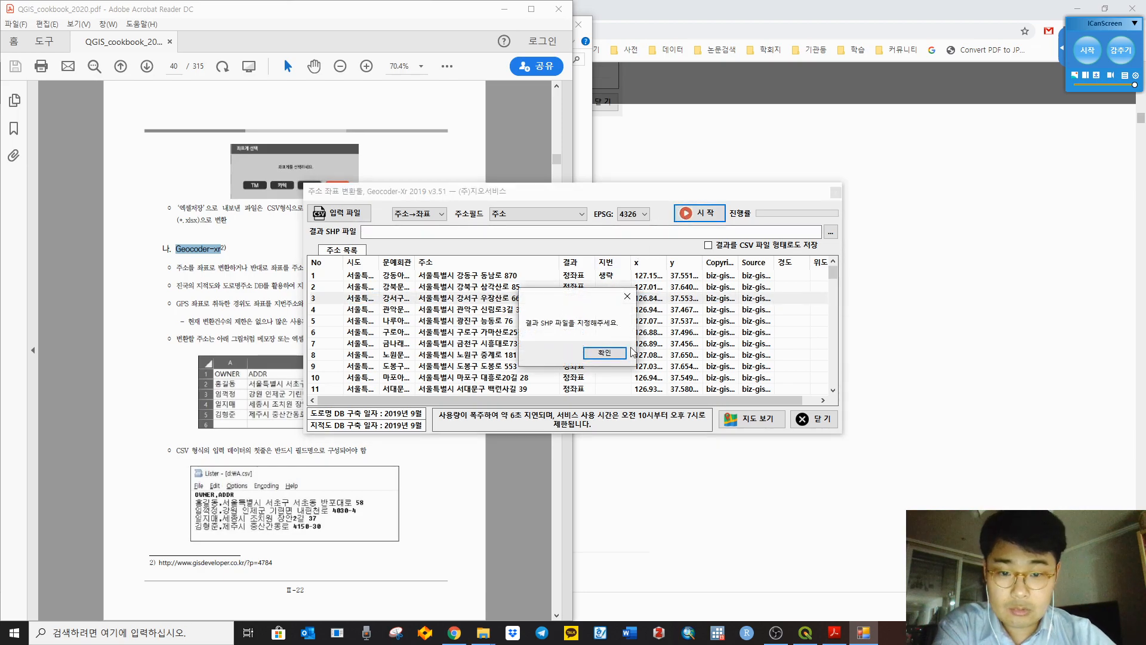
{"action": "left_click", "coordinate": [605, 353]}
{"action": "left_click", "coordinate": [645, 332]}
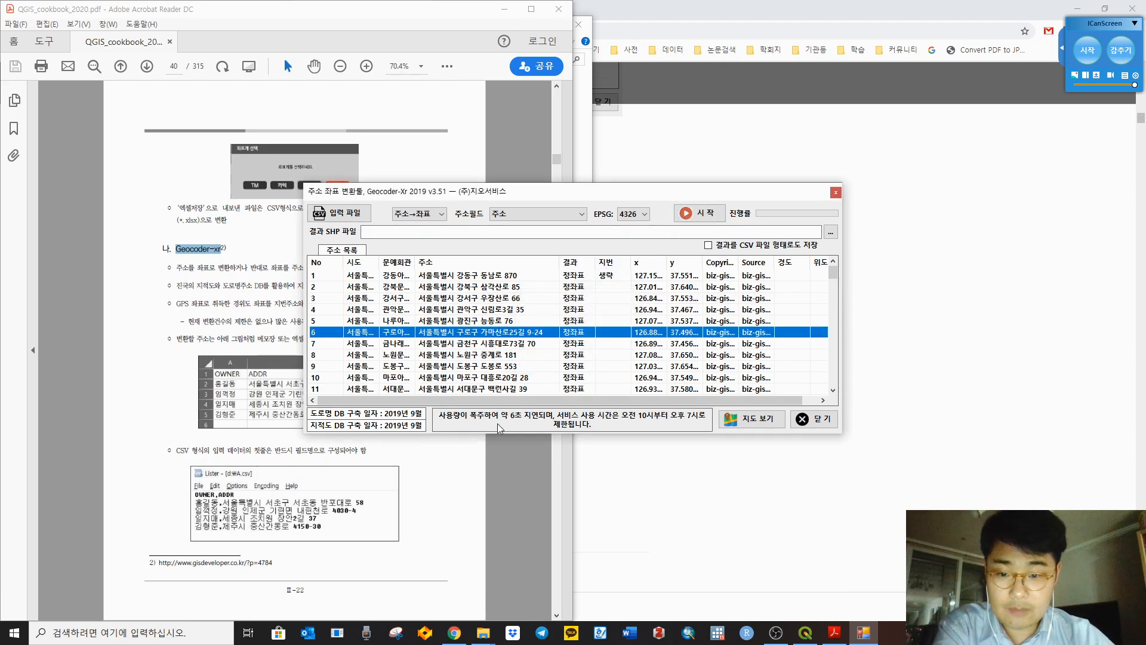
{"action": "left_click", "coordinate": [626, 389]}
{"action": "left_click", "coordinate": [748, 232]}
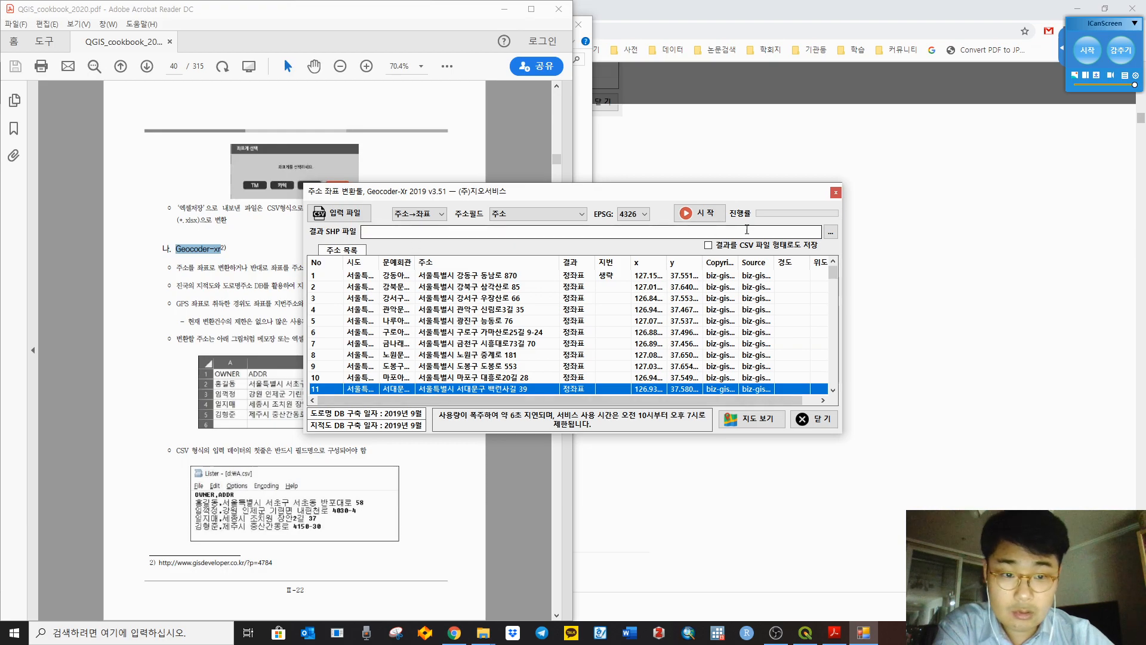
{"action": "left_click", "coordinate": [831, 232]}
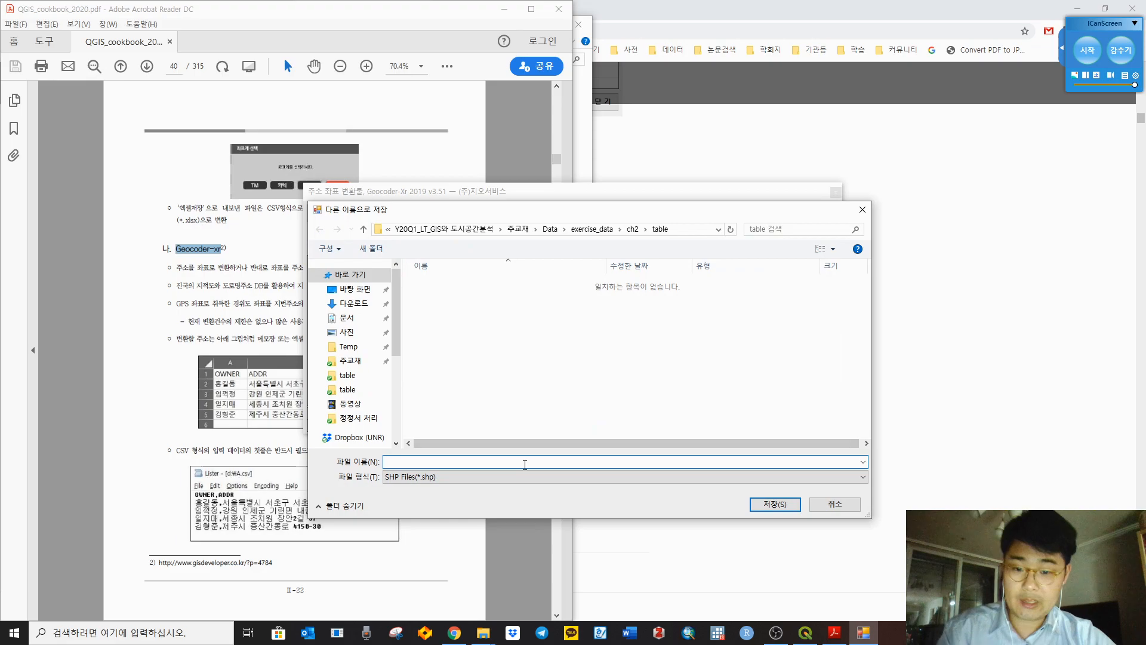
{"action": "type", "text": "test"}
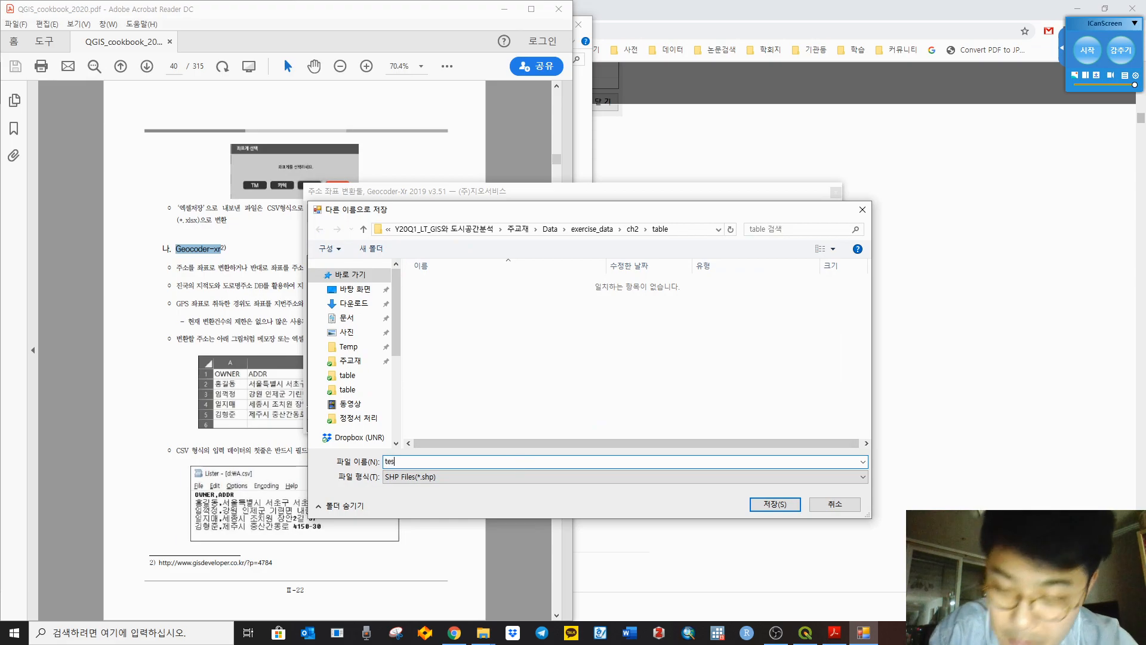
{"action": "left_click", "coordinate": [776, 507]}
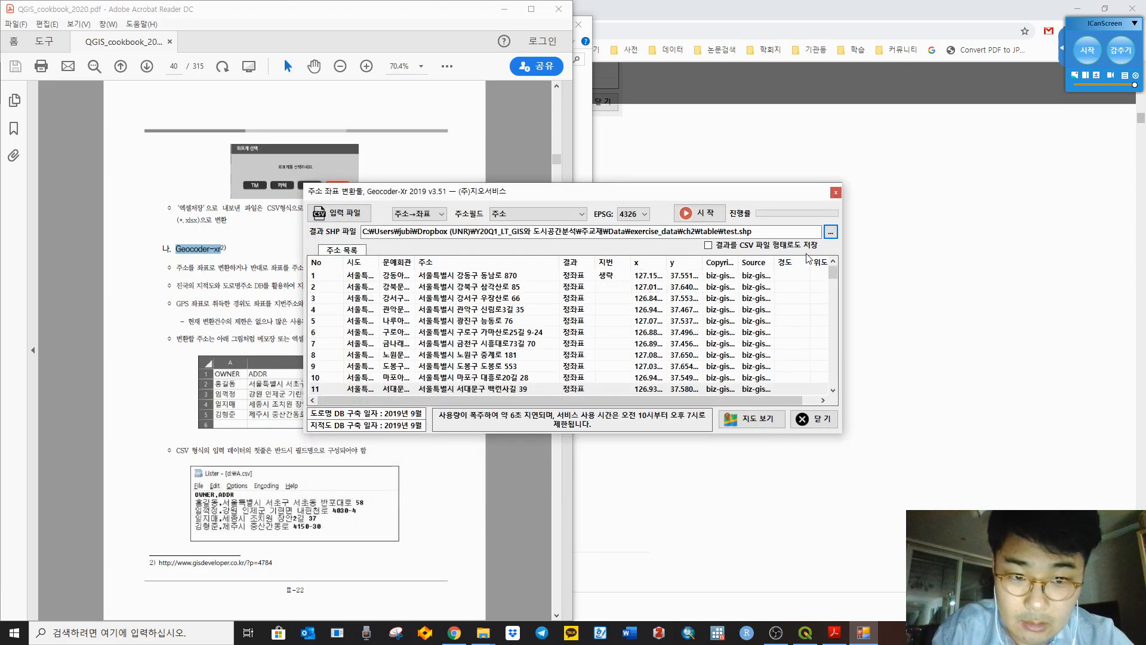
Step: Check the results map once more, then start geocoding and confirm 주소 as the address field
{"action": "left_click", "coordinate": [519, 322]}
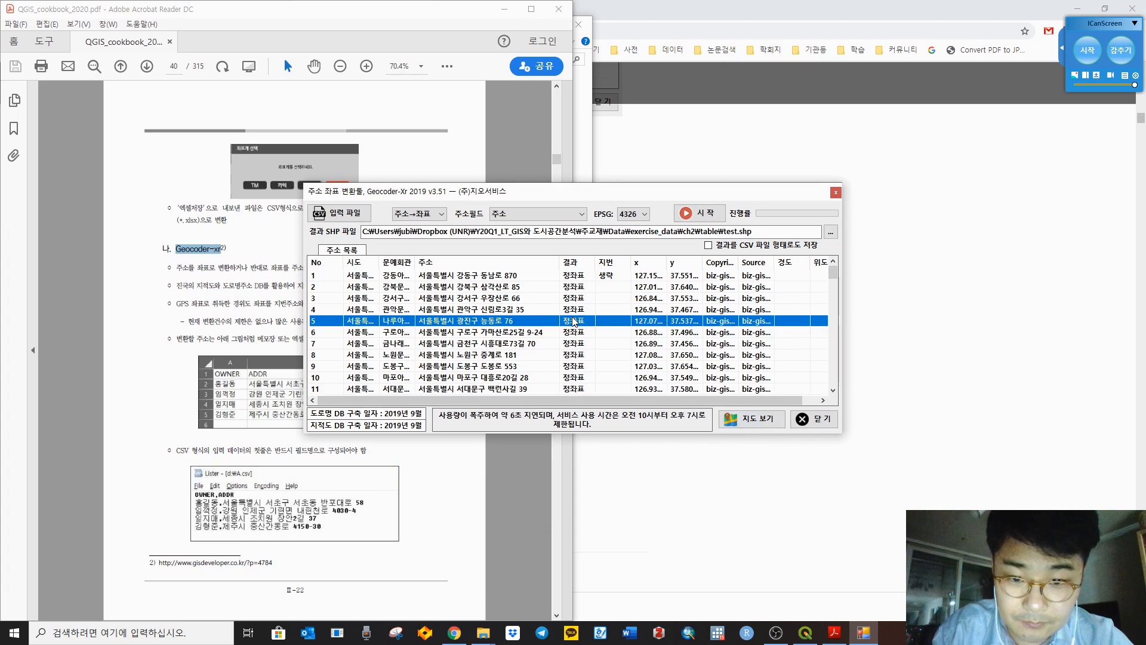
{"action": "left_click", "coordinate": [766, 418]}
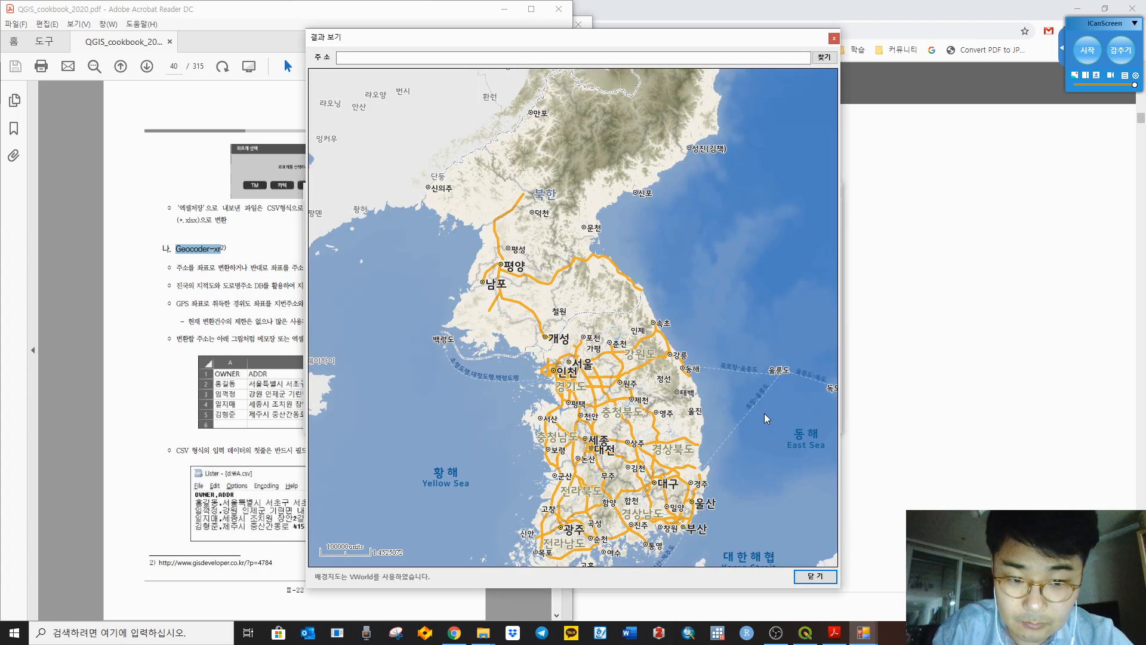
{"action": "left_click", "coordinate": [824, 577]}
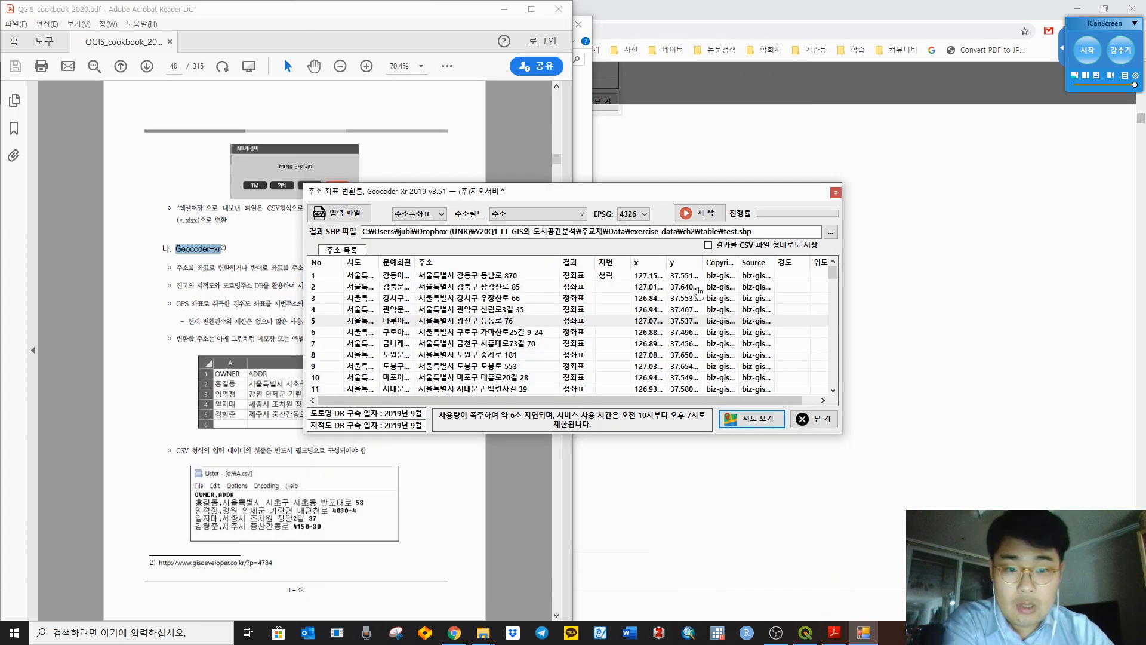
{"action": "left_click", "coordinate": [689, 216]}
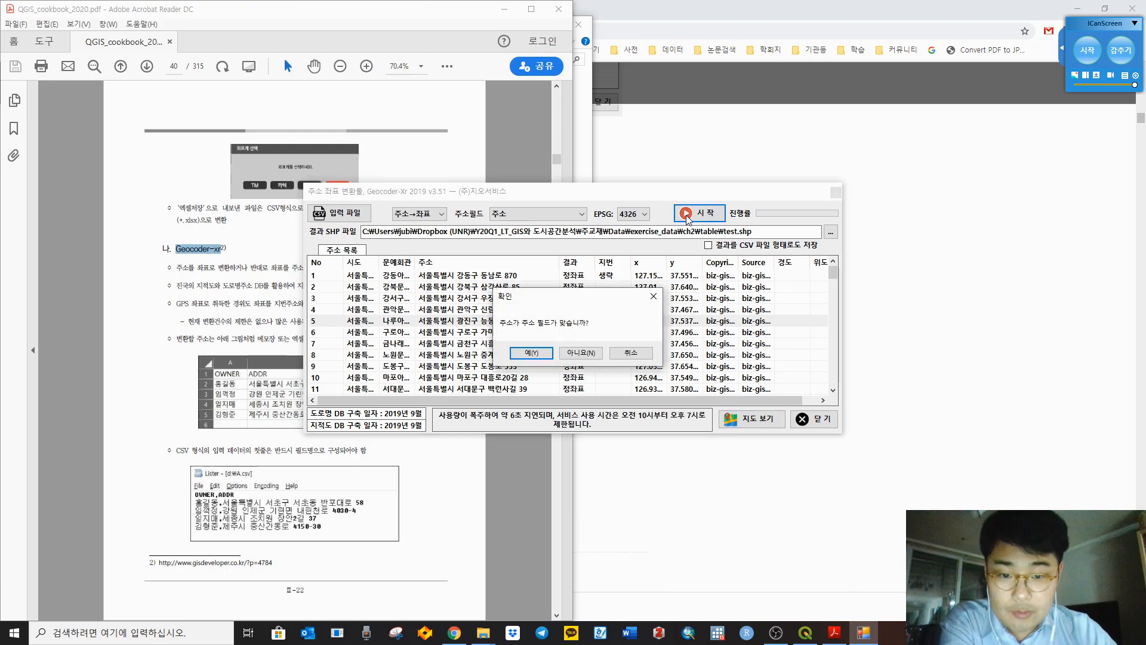
{"action": "left_click", "coordinate": [545, 353]}
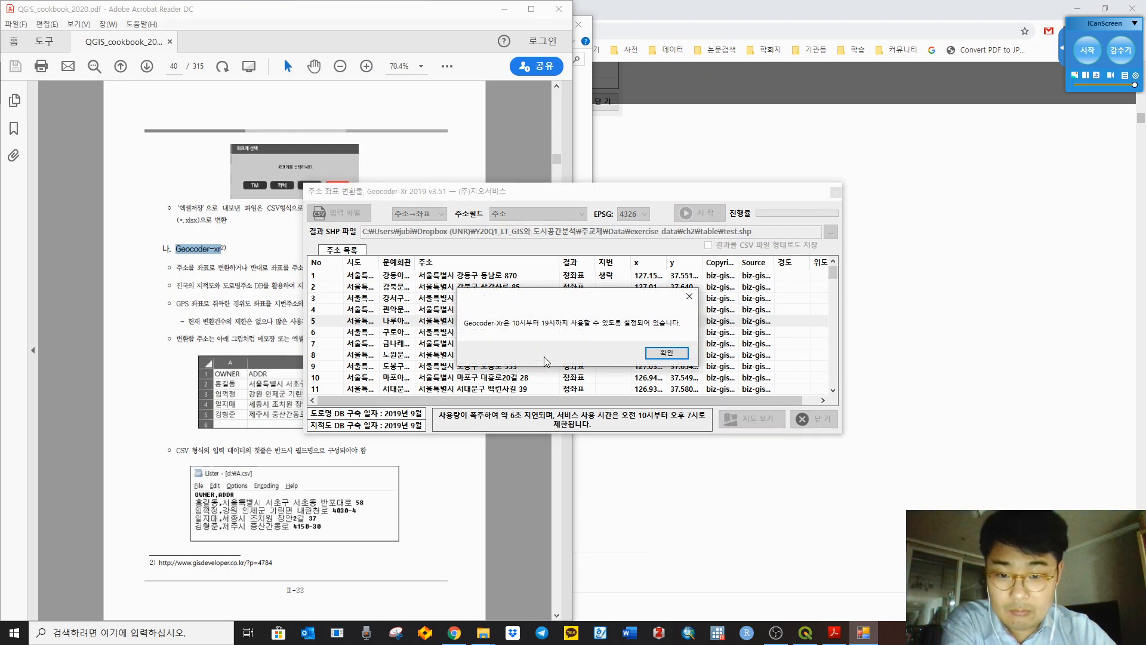
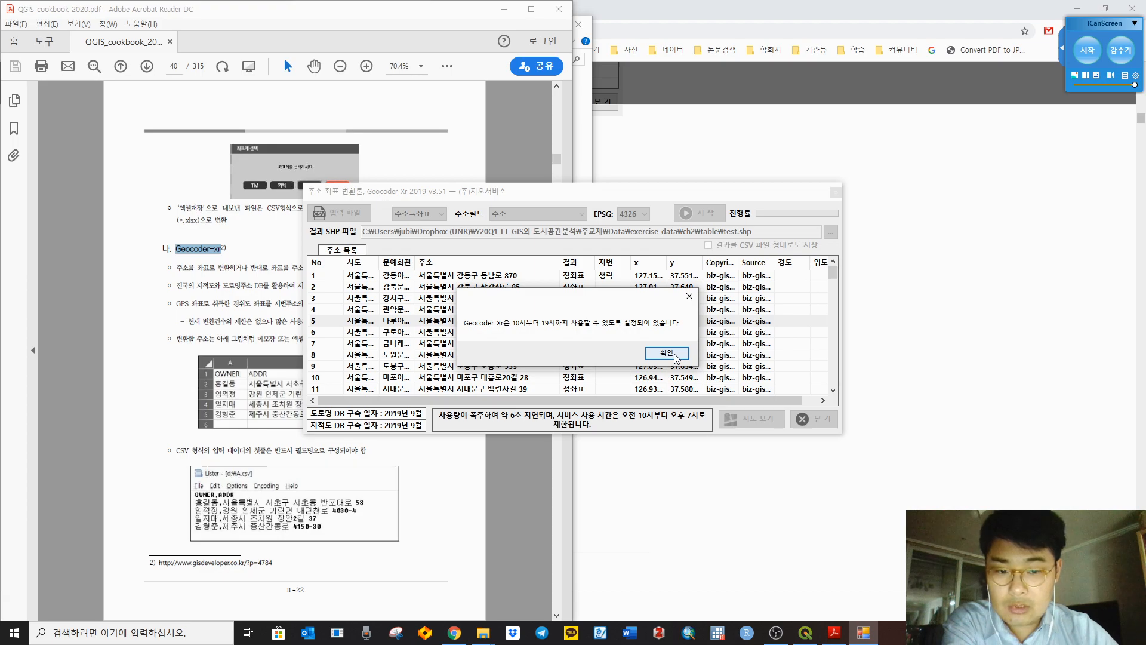
Step: Dismiss the service-hours notice, close the Geocoder-Xr result window and read the cookbook's field-name note
{"action": "left_click", "coordinate": [676, 357]}
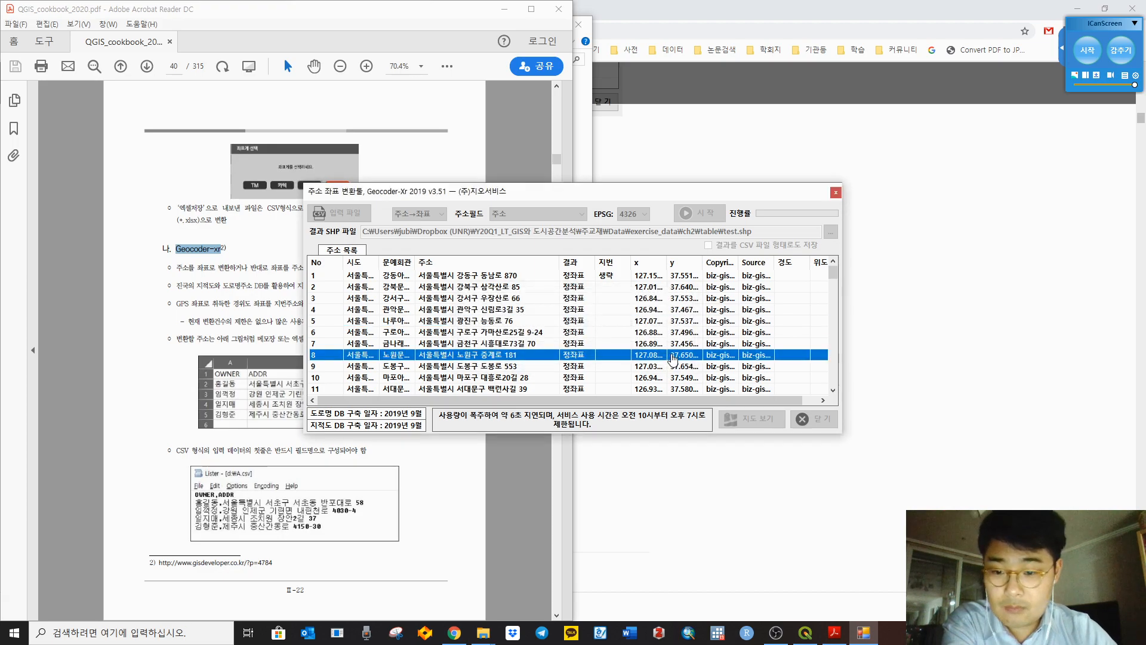
{"action": "left_click", "coordinate": [838, 194]}
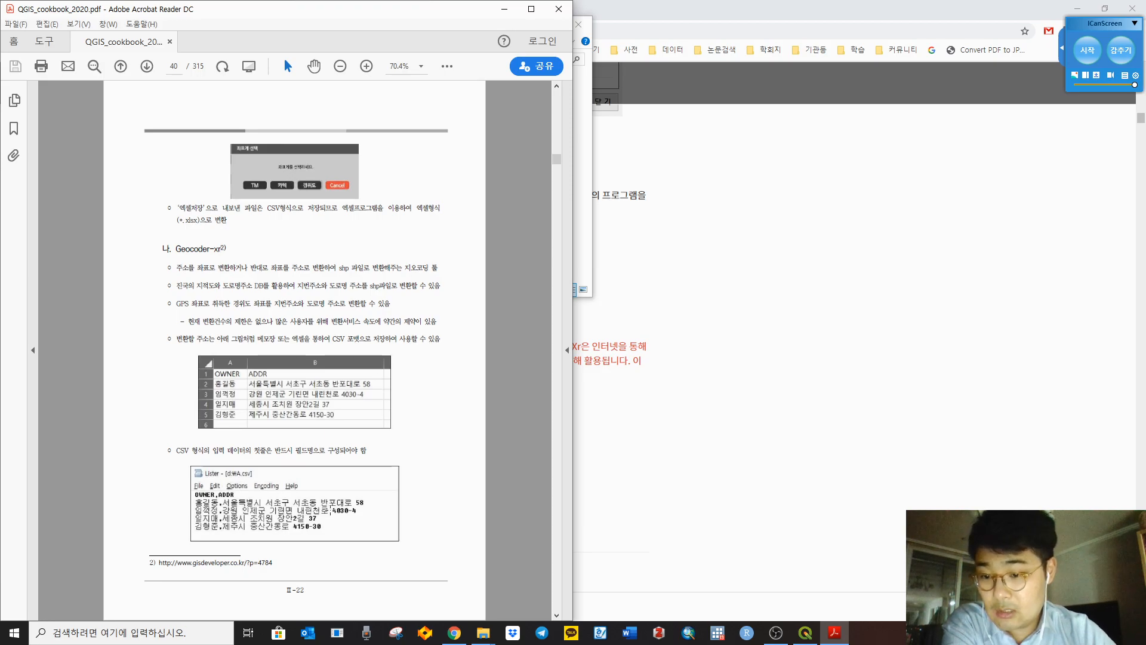
{"action": "left_click_drag", "start_coordinate": [274, 450], "coordinate": [364, 453]}
{"action": "left_click", "coordinate": [506, 484]}
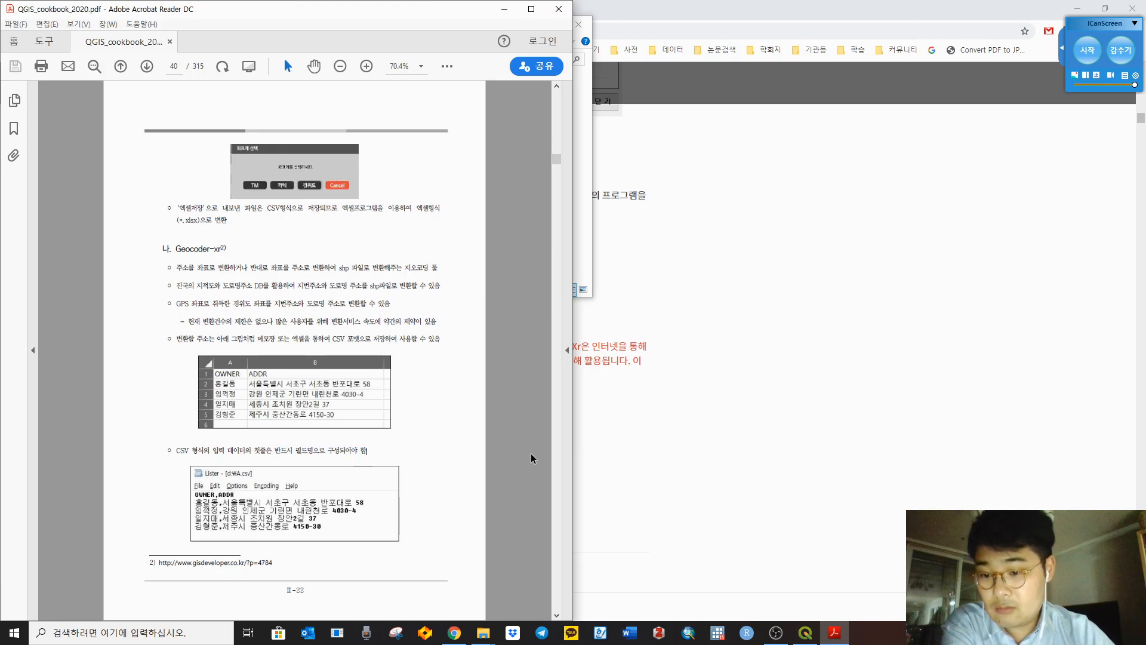
{"action": "scroll", "coordinate": [531, 458], "scroll_direction": "down", "scroll_amount": 1}
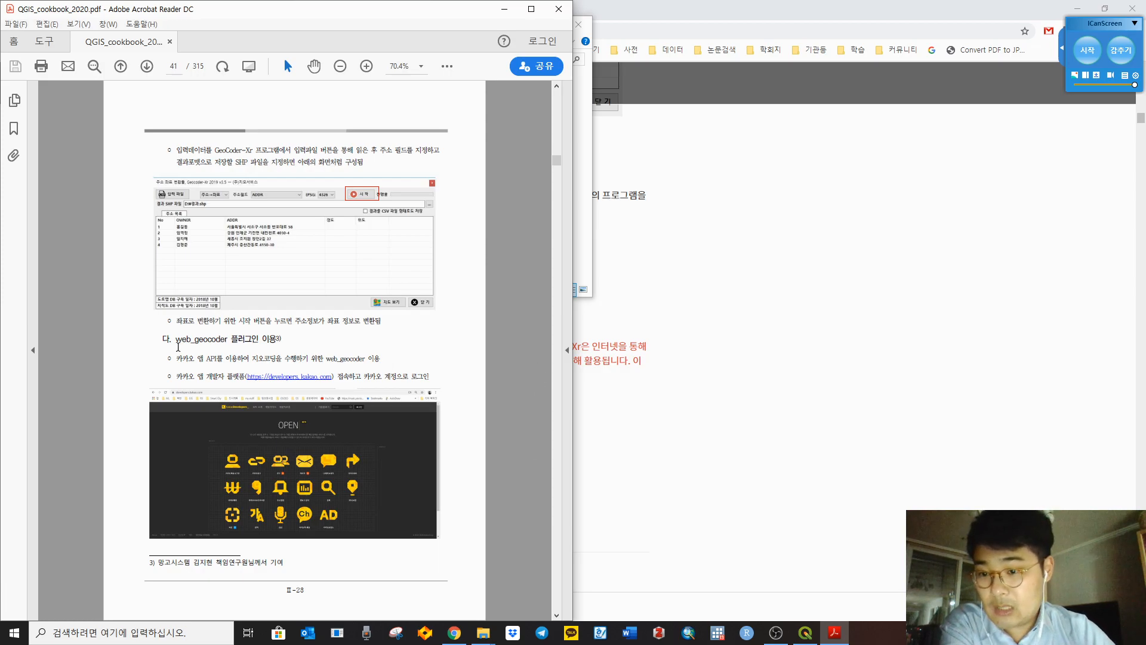
Step: Highlight the cookbook's web_geocoder heading and its bullet about using the Kakao API
{"action": "left_click_drag", "start_coordinate": [175, 341], "coordinate": [279, 338]}
{"action": "left_click", "coordinate": [522, 364]}
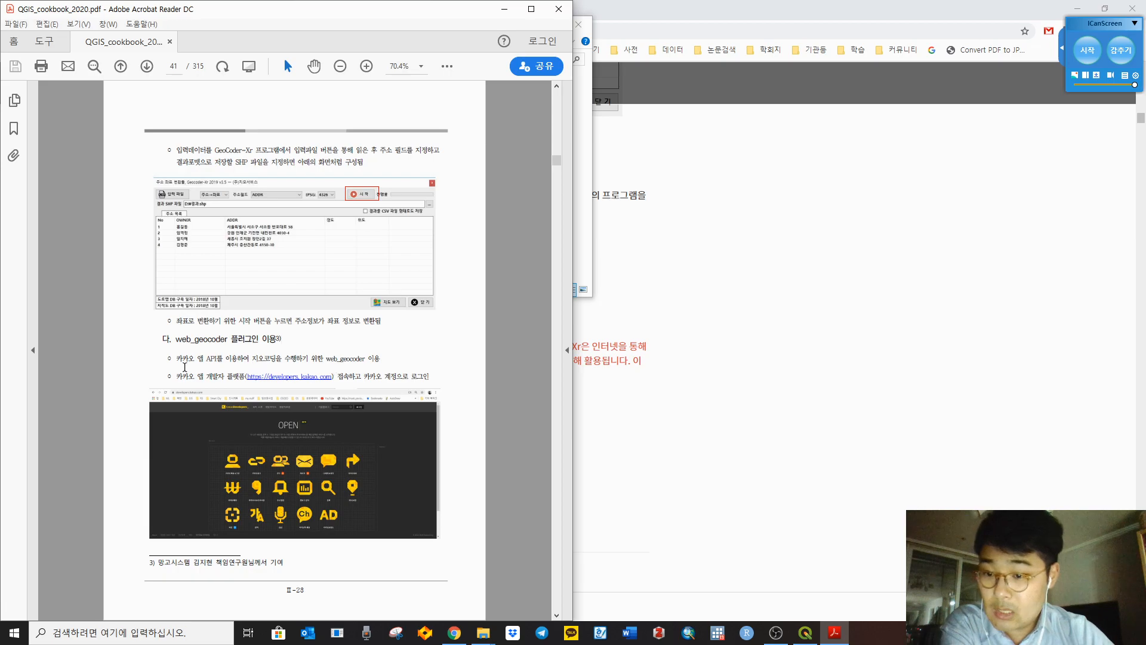
{"action": "left_click_drag", "start_coordinate": [176, 359], "coordinate": [381, 358]}
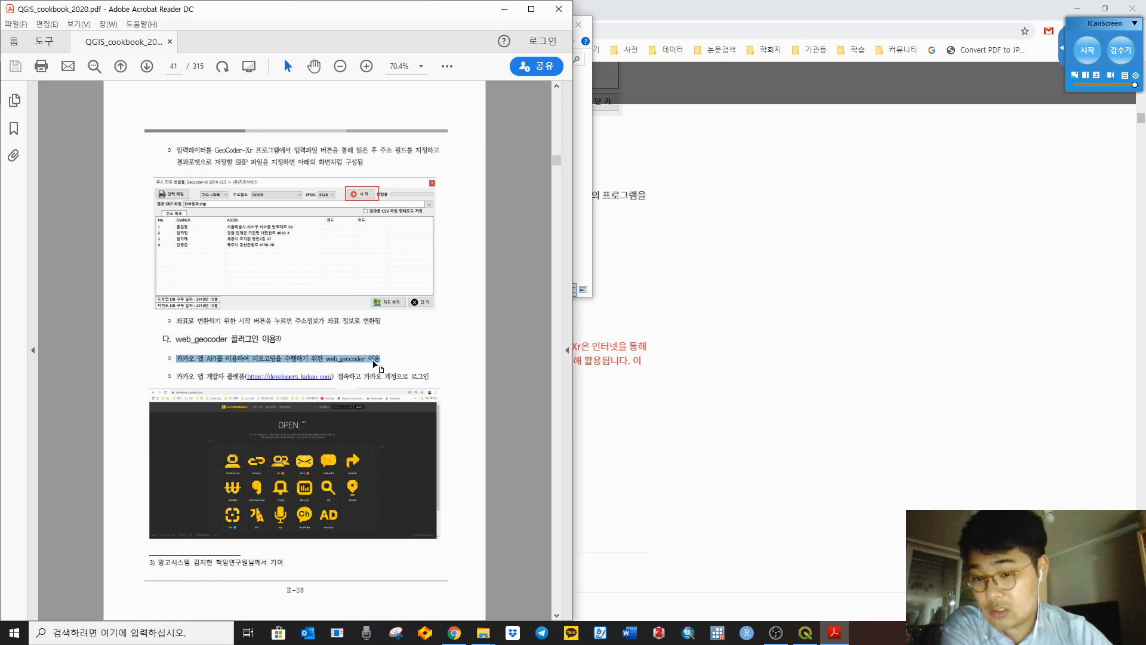
{"action": "left_click", "coordinate": [518, 402]}
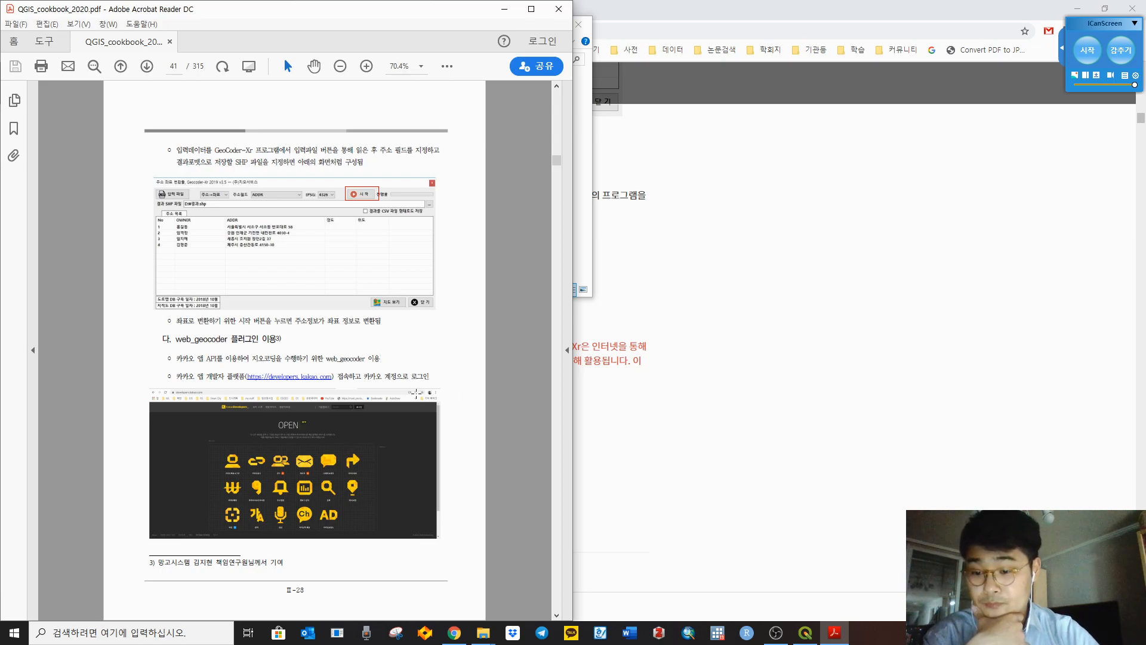
Step: Open the developers.kakao.com link from the cookbook, allowing it past the error and security warning
{"action": "left_click", "coordinate": [298, 378]}
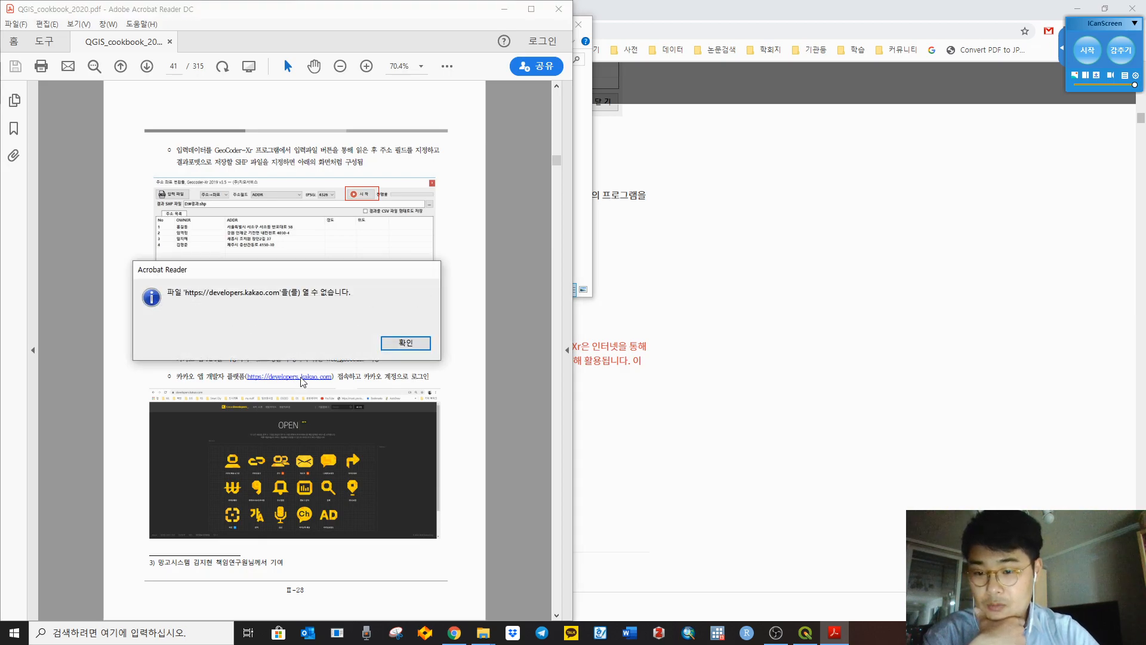
{"action": "left_click", "coordinate": [406, 343]}
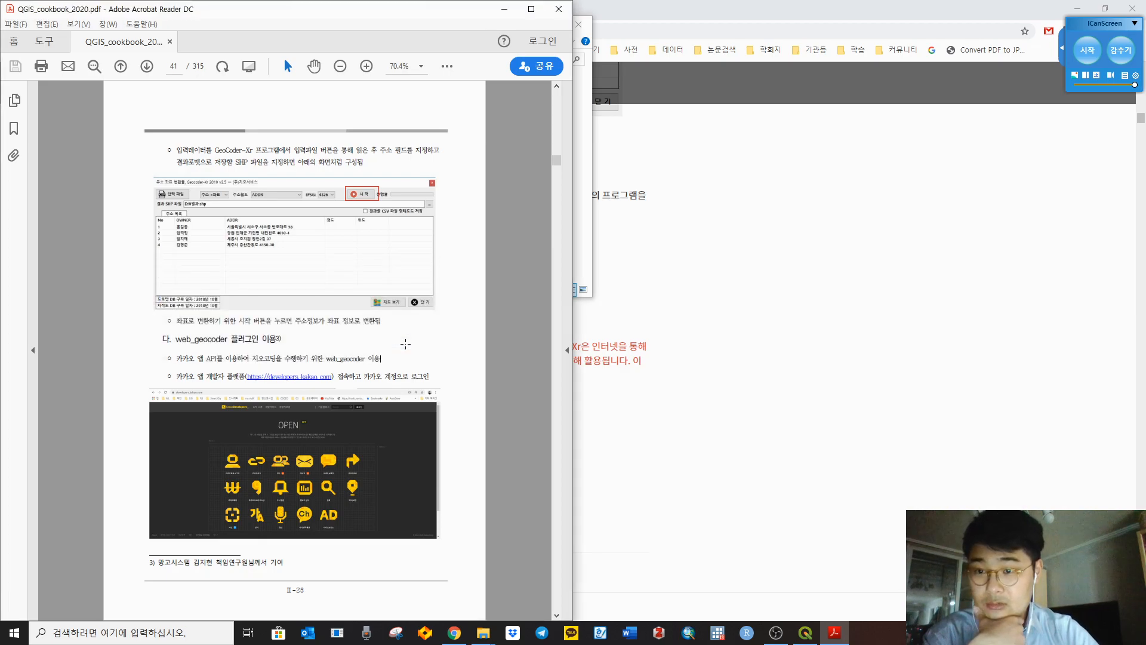
{"action": "left_click", "coordinate": [249, 379]}
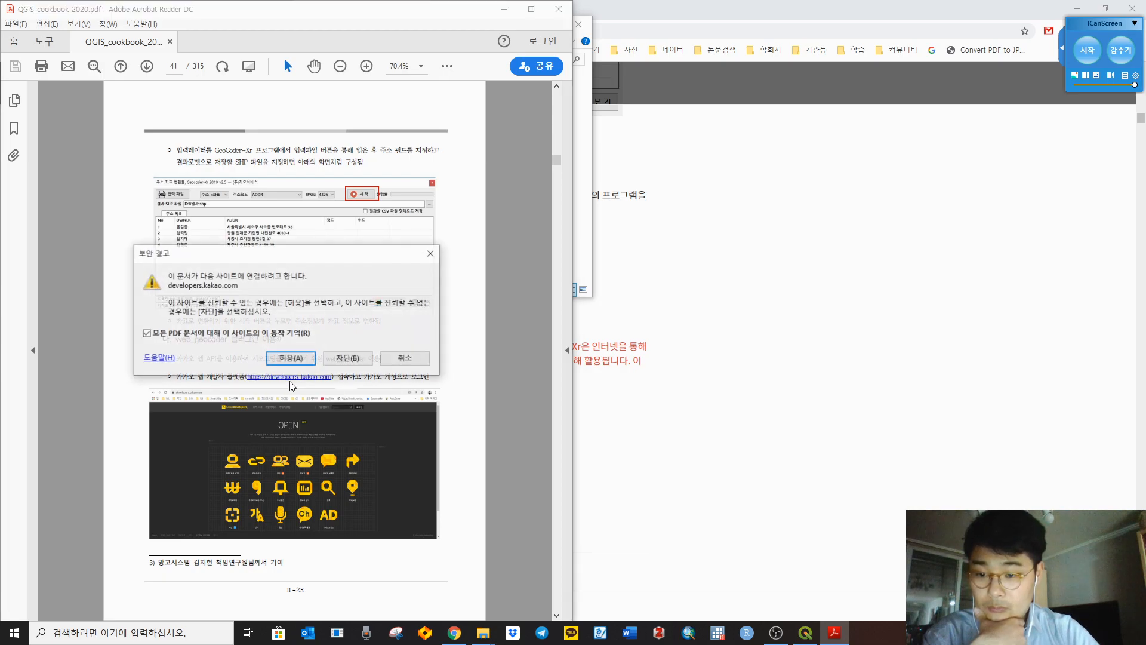
{"action": "left_click", "coordinate": [276, 360]}
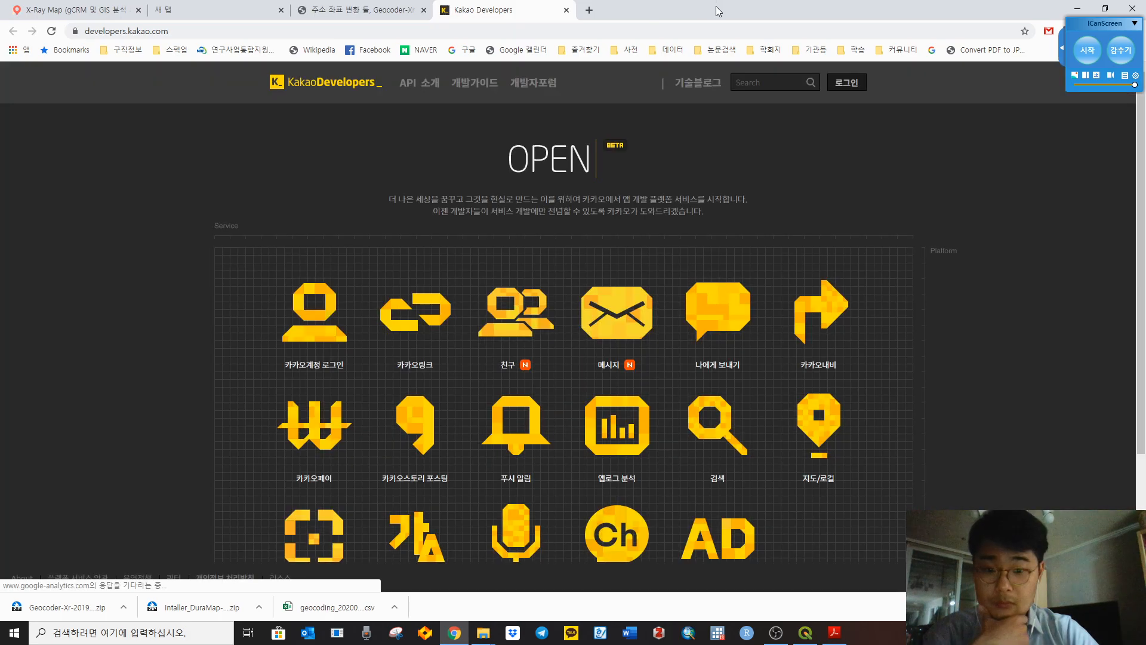
Step: Snap the browser to the right half beside the cookbook and look over the Kakao Developers page
{"action": "left_click_drag", "start_coordinate": [714, 5], "coordinate": [1135, 215]}
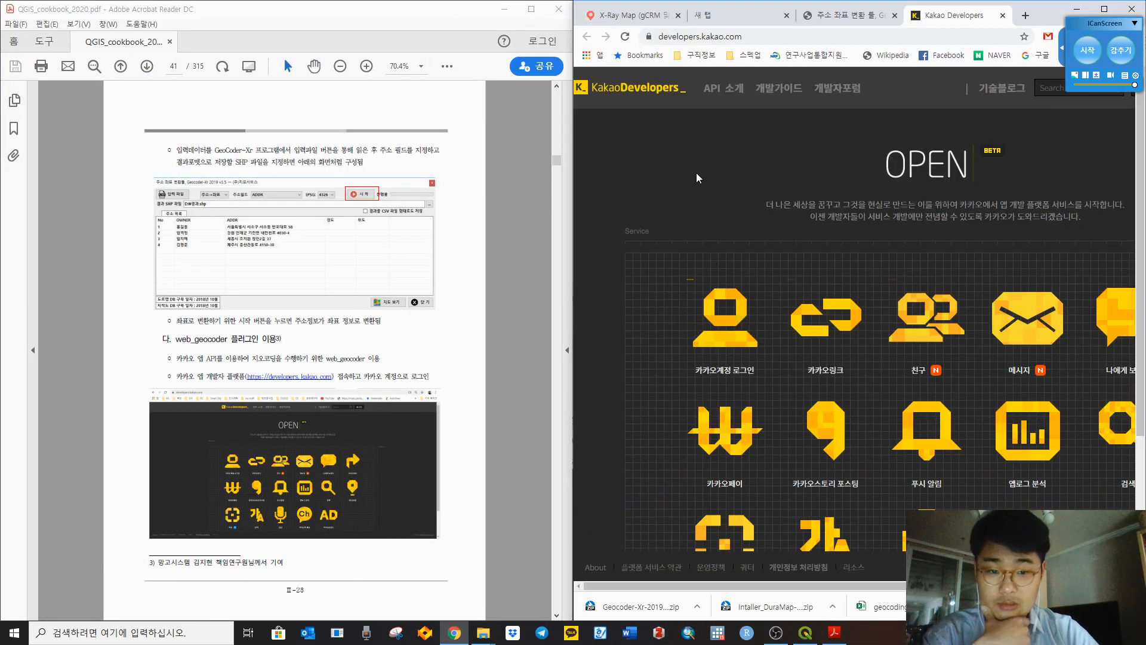
{"action": "left_click", "coordinate": [505, 366]}
{"action": "middle_click", "coordinate": [717, 145]}
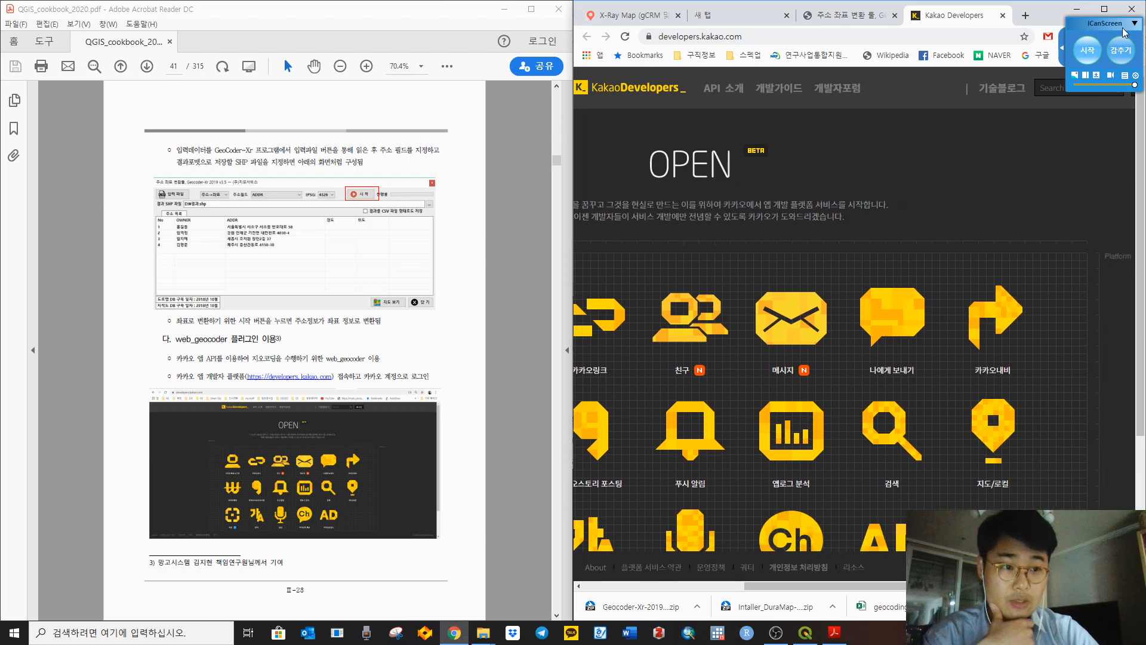
{"action": "left_click_drag", "start_coordinate": [1104, 25], "coordinate": [1012, 538]}
{"action": "left_click", "coordinate": [1012, 186]}
{"action": "middle_click", "coordinate": [876, 143]}
{"action": "scroll", "coordinate": [715, 212], "scroll_direction": "down", "scroll_amount": 3}
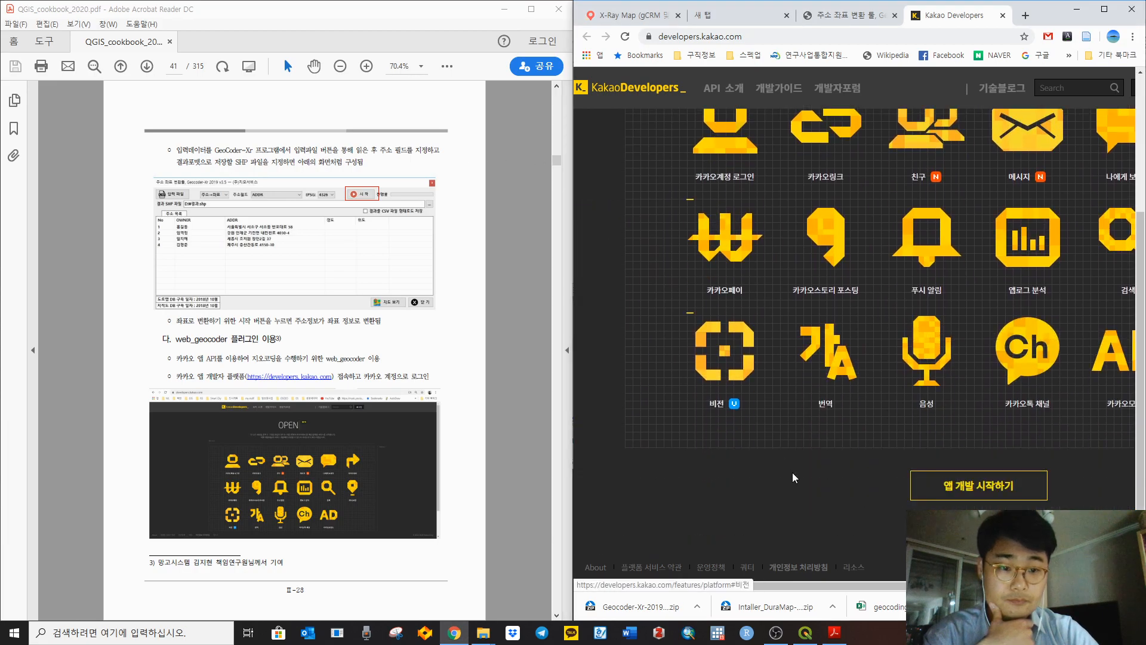
{"action": "middle_click", "coordinate": [793, 471]}
{"action": "left_click", "coordinate": [513, 433]}
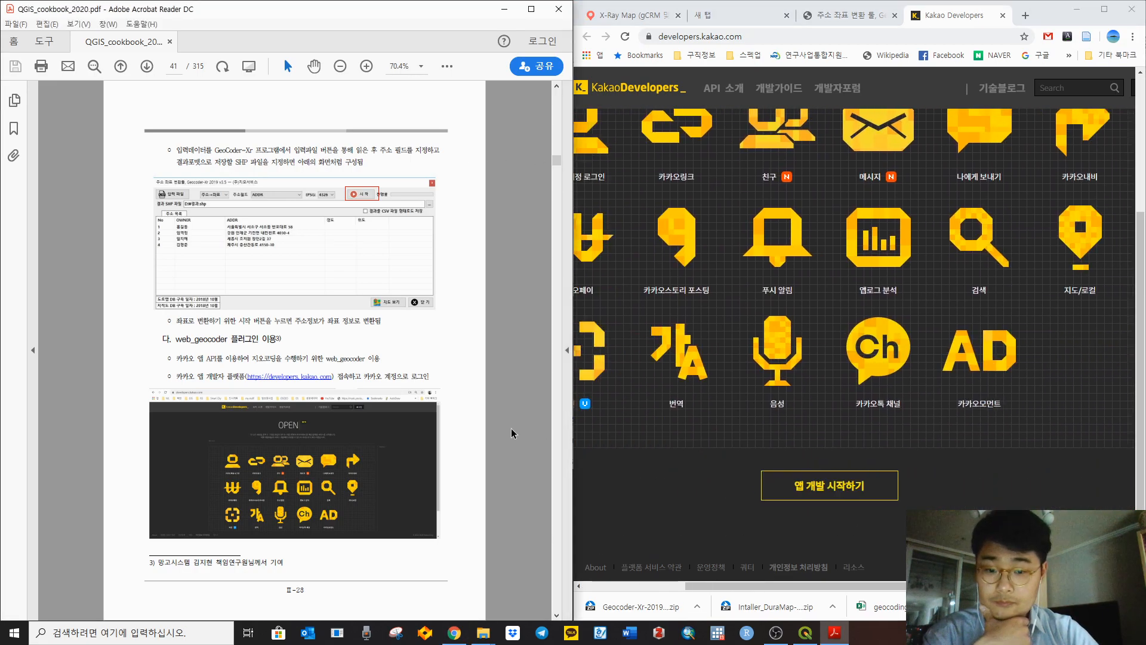
{"action": "scroll", "coordinate": [511, 431], "scroll_direction": "down", "scroll_amount": 1}
{"action": "left_click", "coordinate": [682, 495]}
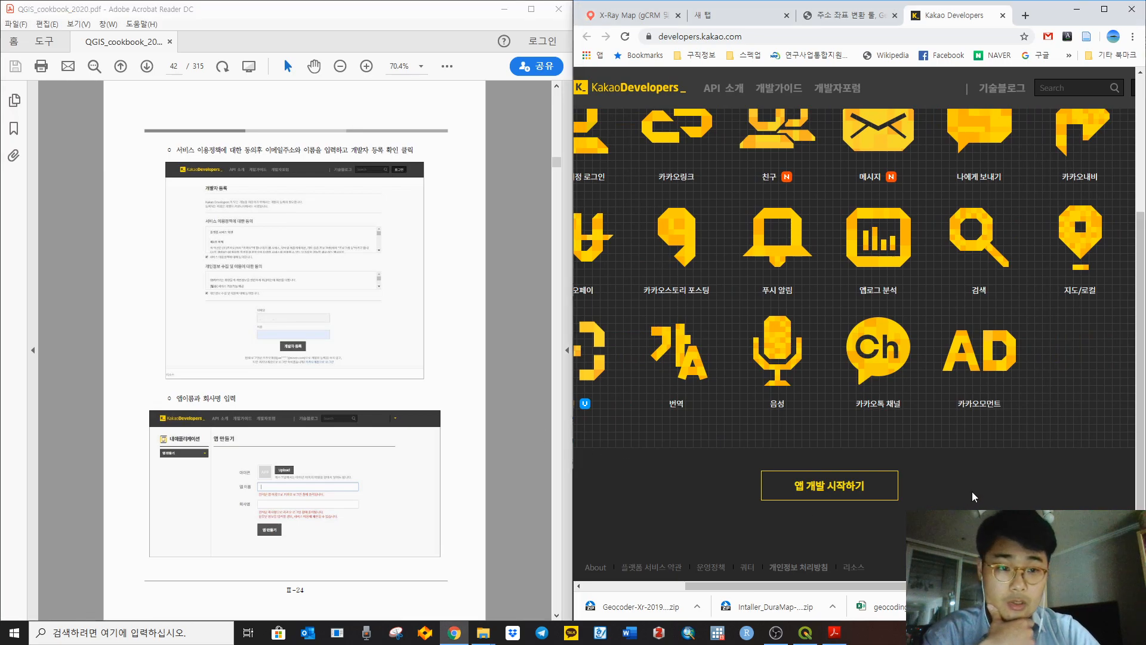
{"action": "scroll", "coordinate": [682, 495], "scroll_direction": "up", "scroll_amount": 1}
{"action": "scroll", "coordinate": [635, 242], "scroll_direction": "left", "scroll_amount": 1}
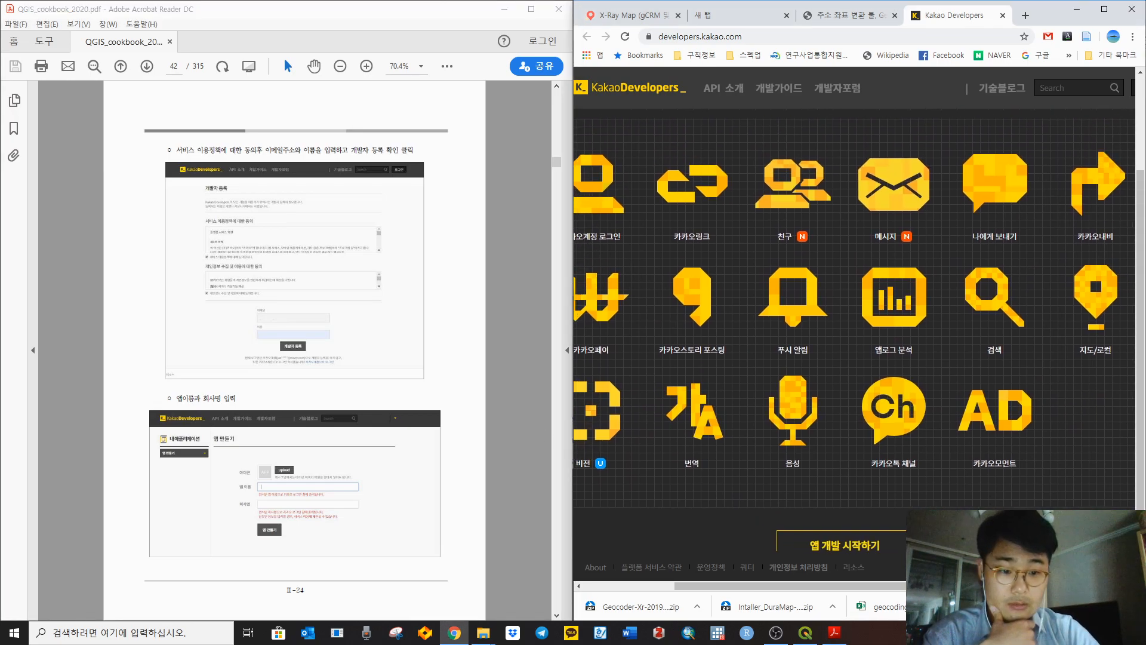
Step: Browse the 플랫폼 API page, then return home and go to the Kakao account login page
{"action": "left_click", "coordinate": [621, 238]}
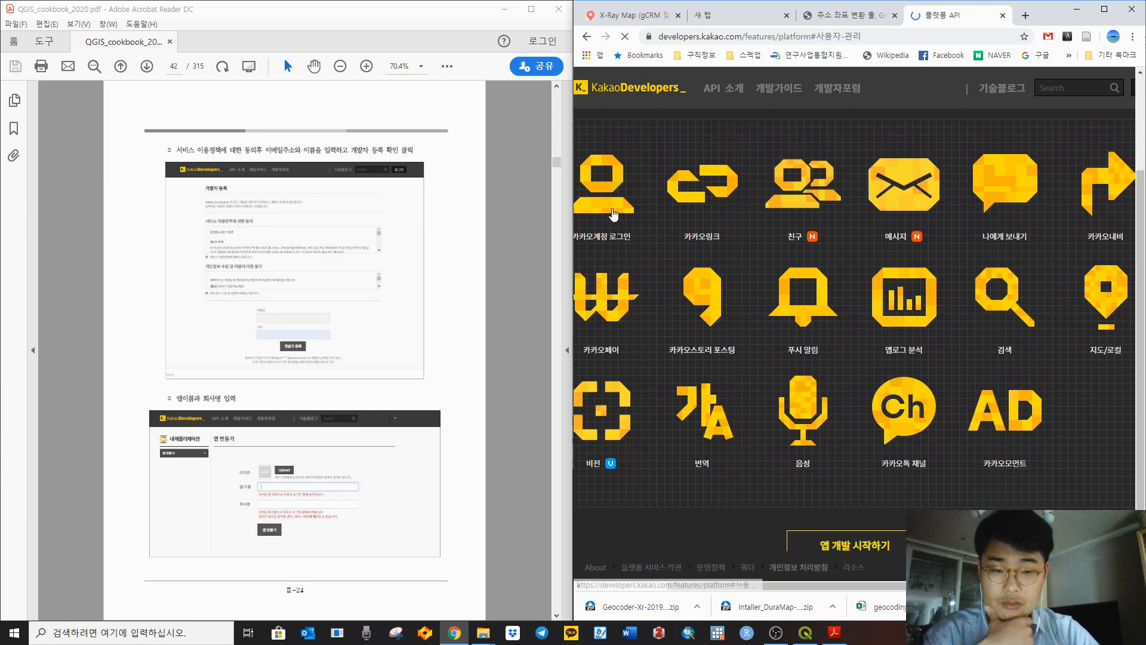
{"action": "scroll", "coordinate": [905, 303], "scroll_direction": "down", "scroll_amount": 12}
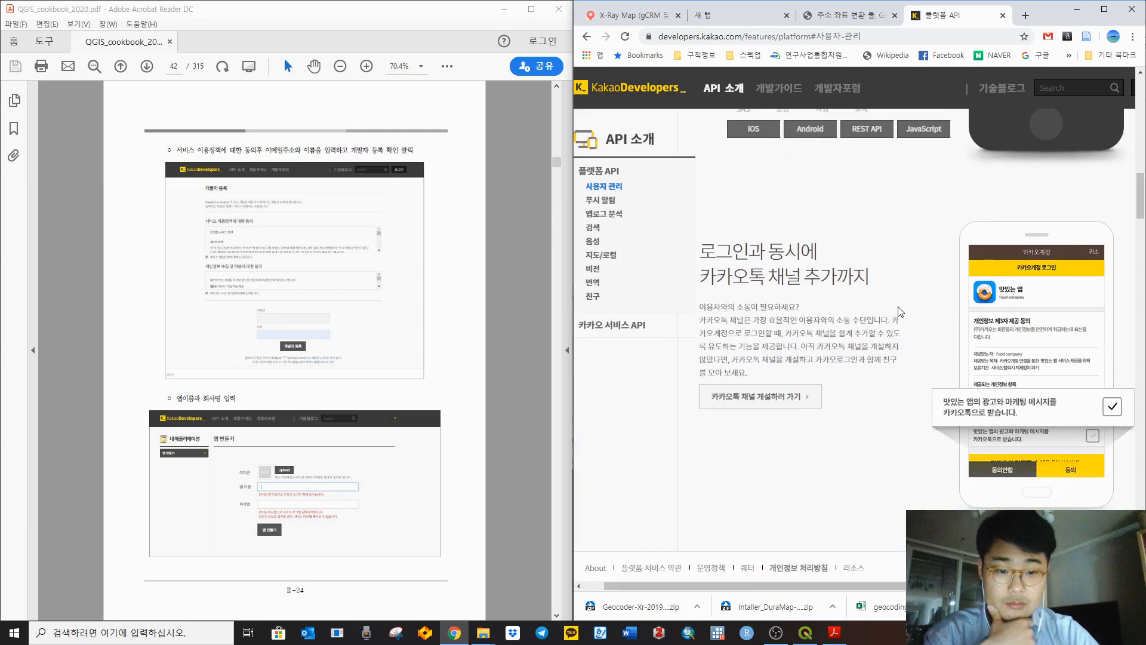
{"action": "scroll", "coordinate": [904, 303], "scroll_direction": "down", "scroll_amount": 10}
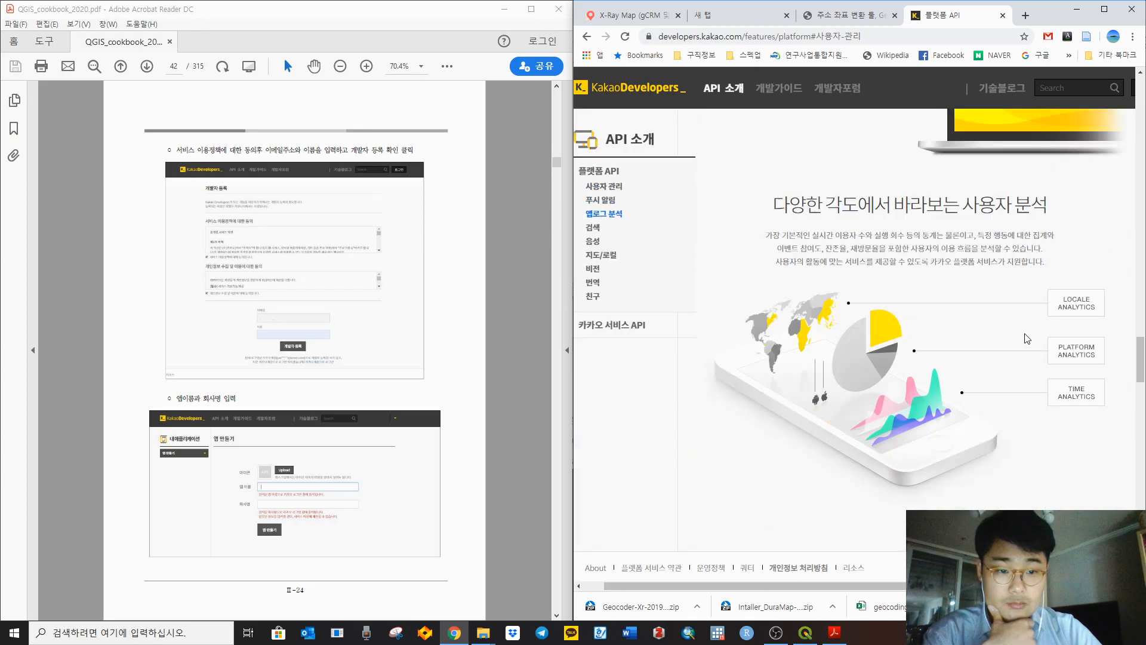
{"action": "scroll", "coordinate": [904, 302], "scroll_direction": "down", "scroll_amount": 10}
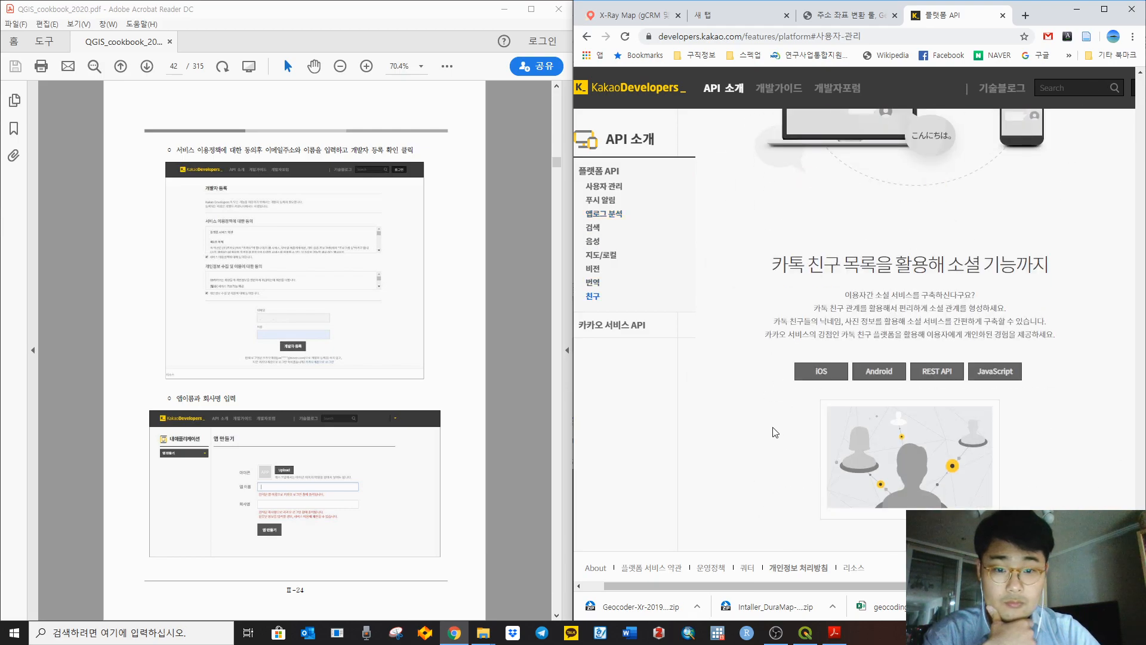
{"action": "scroll", "coordinate": [774, 186], "scroll_direction": "up", "scroll_amount": 10}
{"action": "scroll", "coordinate": [774, 186], "scroll_direction": "up", "scroll_amount": 10}
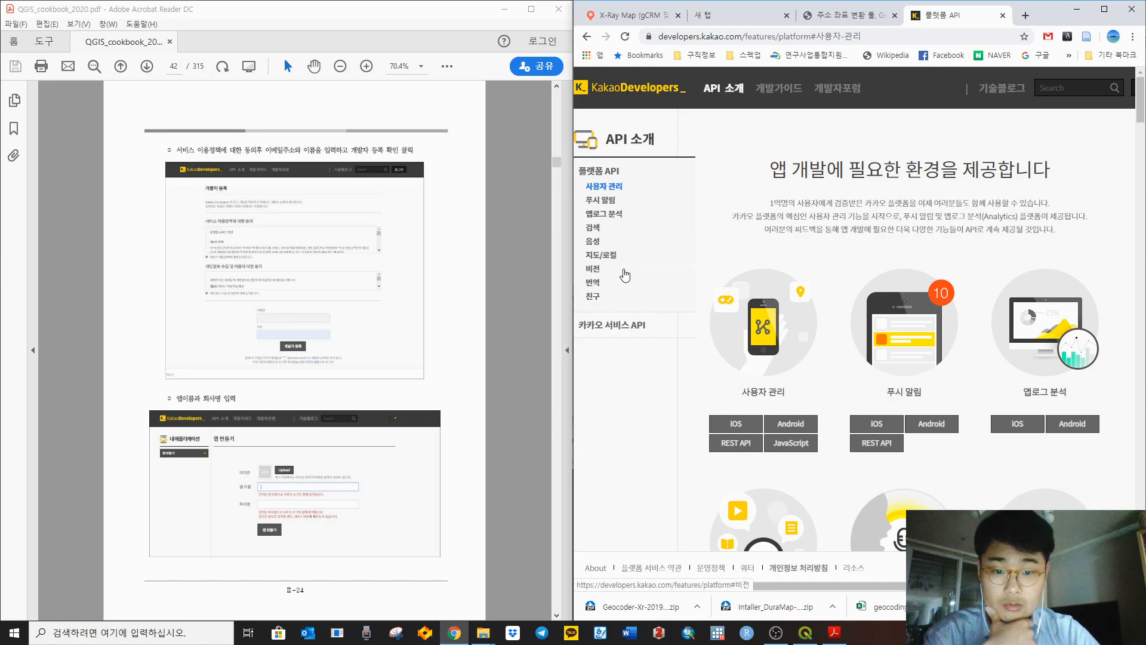
{"action": "left_click", "coordinate": [615, 90]}
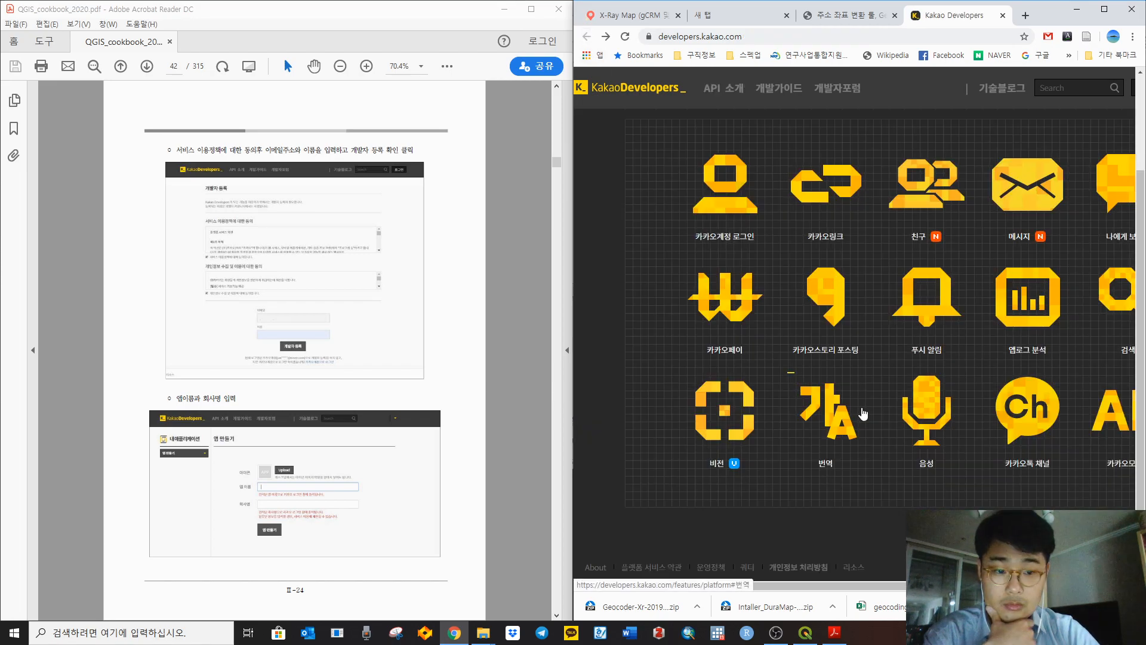
{"action": "left_click", "coordinate": [1139, 88]}
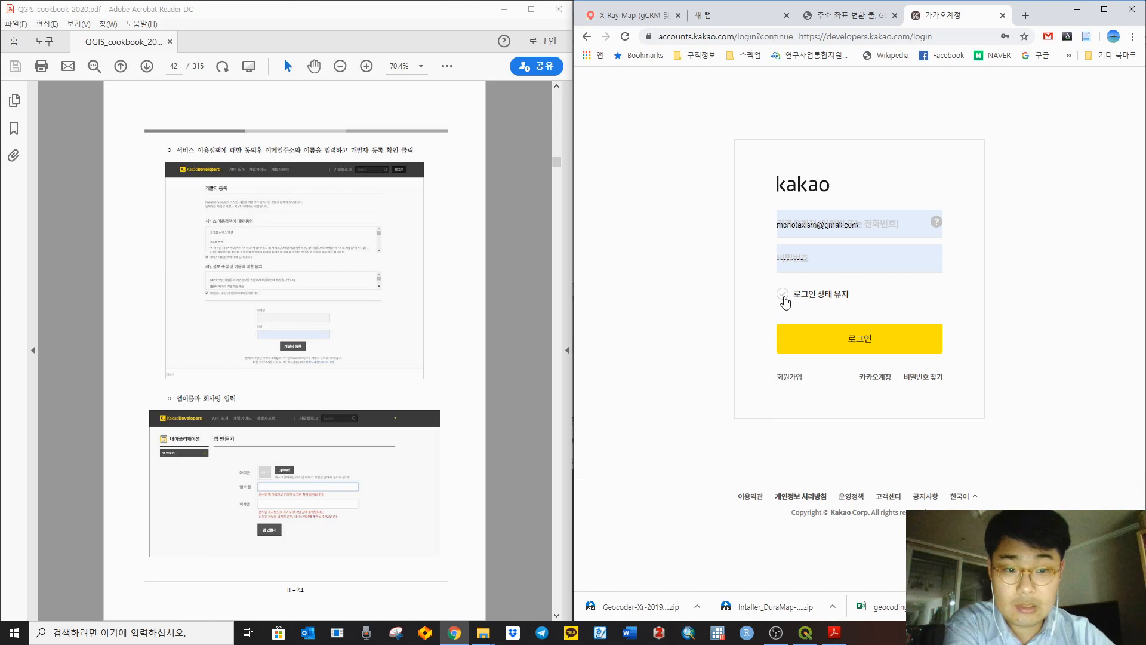
Step: Sign in to Kakao Developers, check the cookbook's registration line, and maximize the cookbook window
{"action": "left_click", "coordinate": [850, 338]}
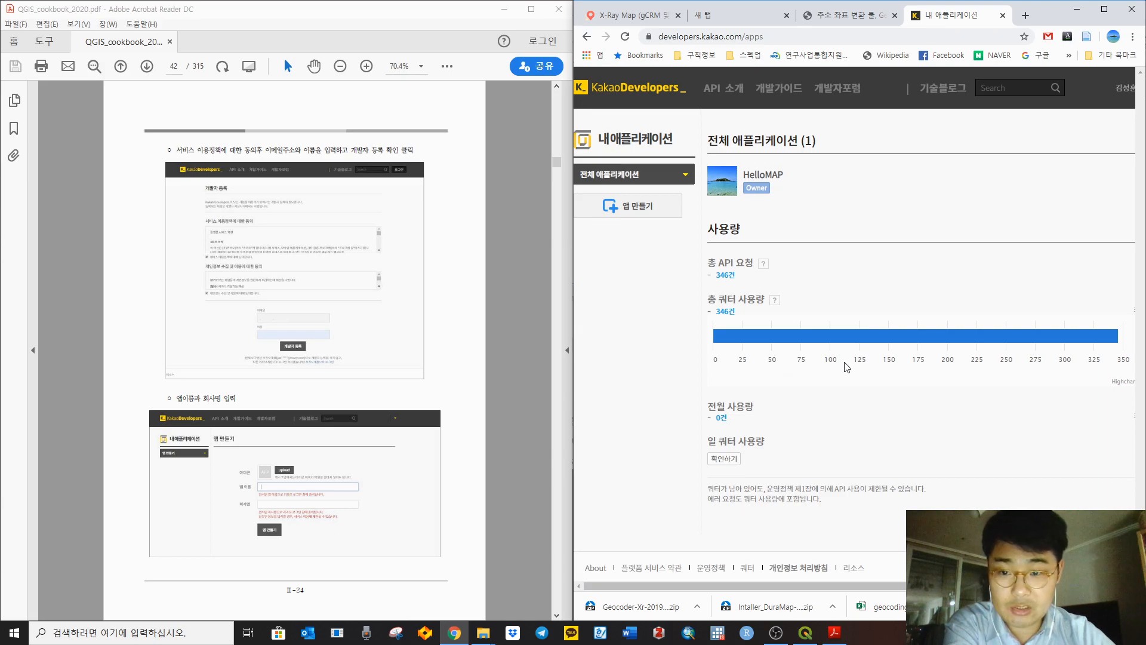
{"action": "left_click_drag", "start_coordinate": [178, 150], "coordinate": [423, 171]}
{"action": "left_click", "coordinate": [509, 258]}
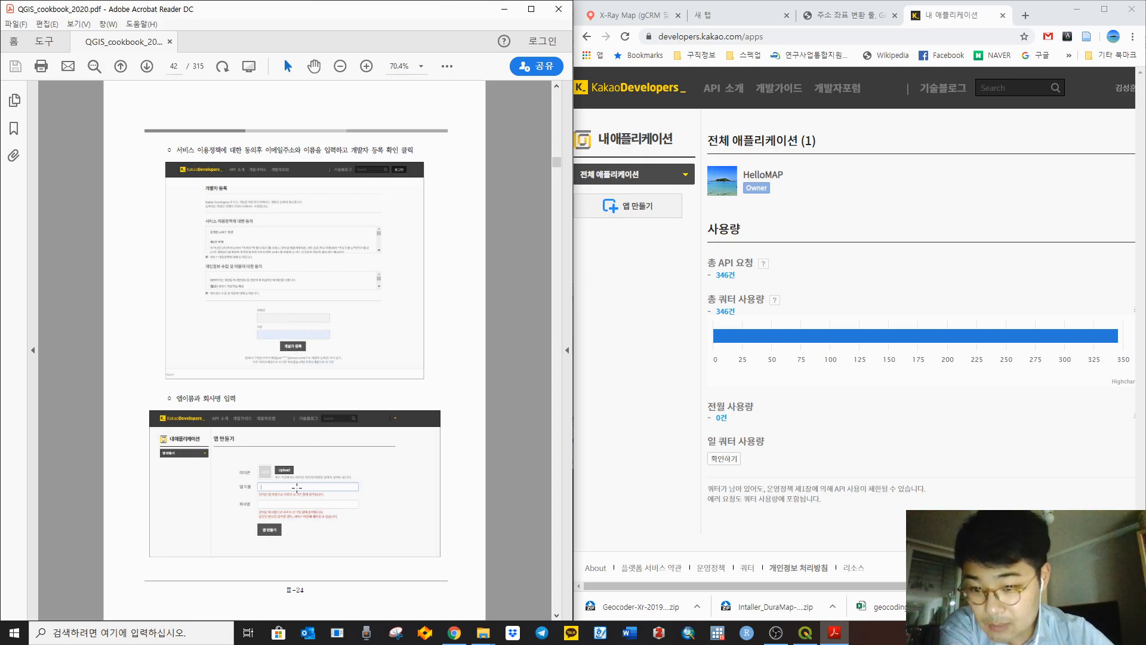
{"action": "left_click", "coordinate": [532, 11]}
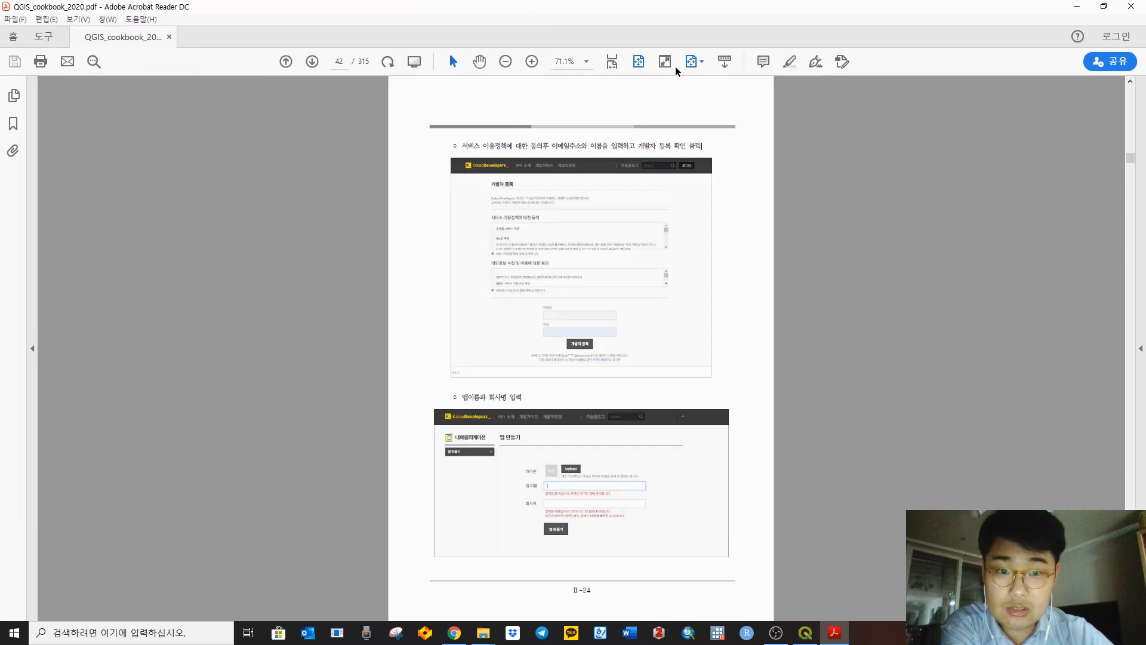
Step: Dock the cookbook on the left half, zoomed to the whole page, one page at a time
{"action": "left_click", "coordinate": [617, 65]}
{"action": "scroll", "coordinate": [865, 332], "scroll_direction": "down", "scroll_amount": 9}
{"action": "scroll", "coordinate": [869, 330], "scroll_direction": "down", "scroll_amount": 8}
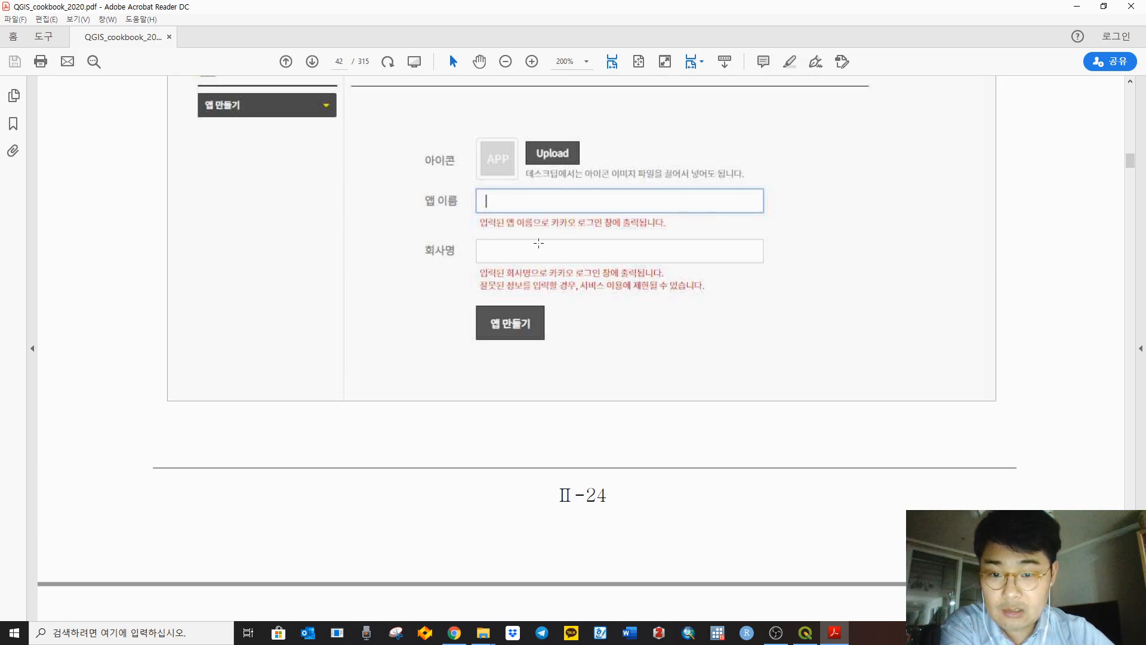
{"action": "left_click_drag", "start_coordinate": [697, 10], "coordinate": [1, 179]}
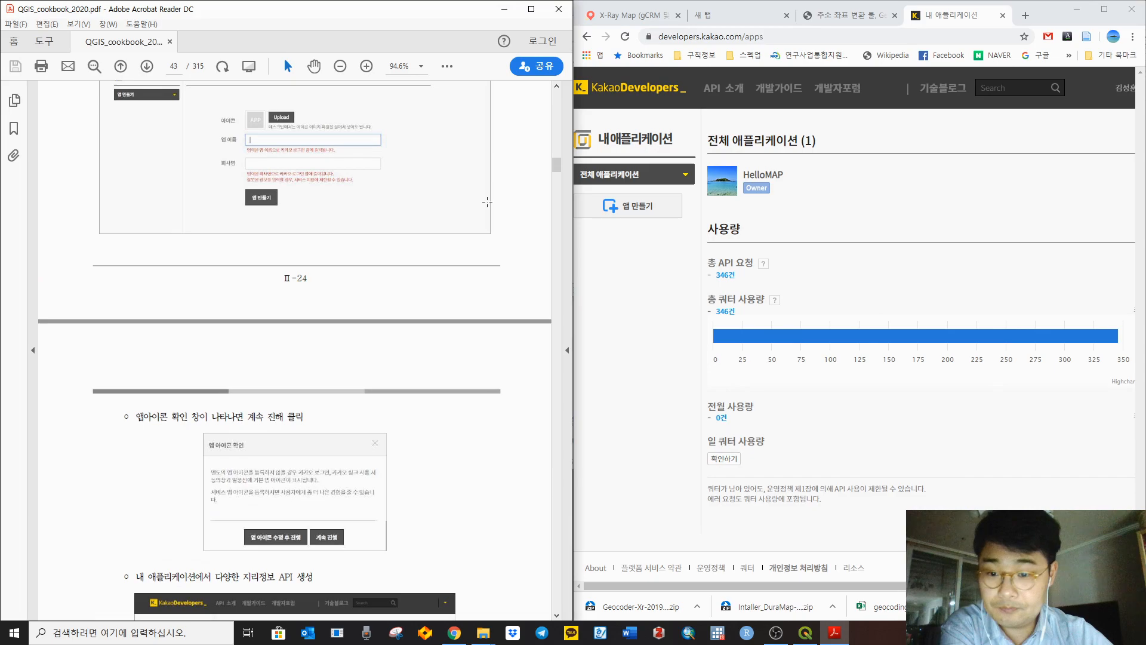
{"action": "left_click", "coordinate": [421, 65]}
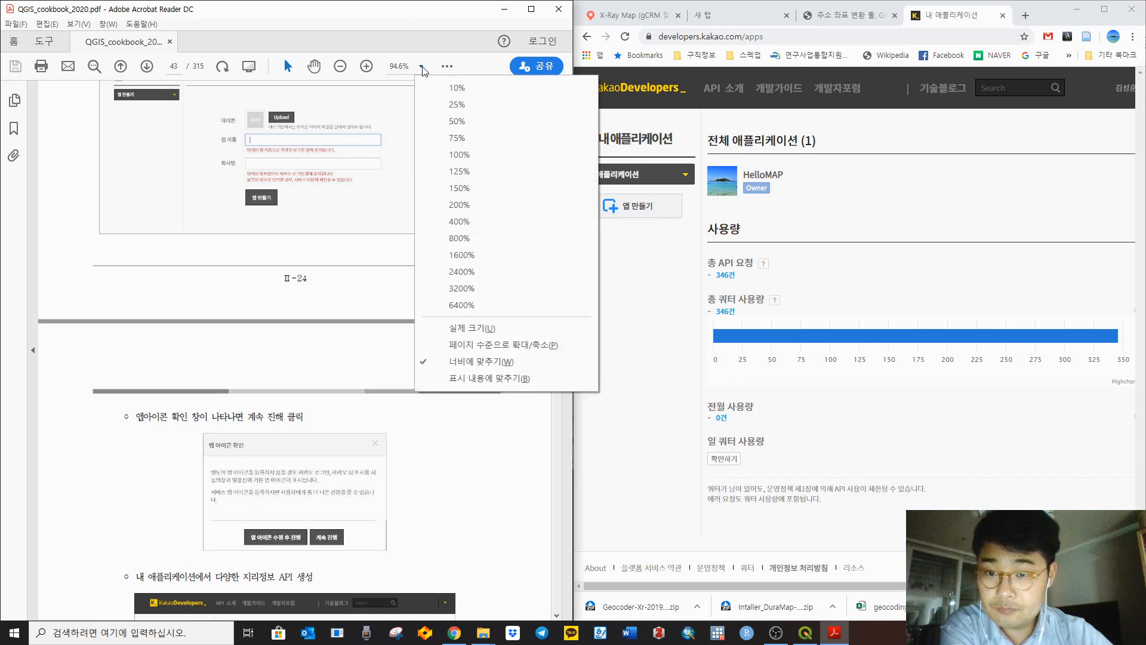
{"action": "left_click", "coordinate": [499, 346]}
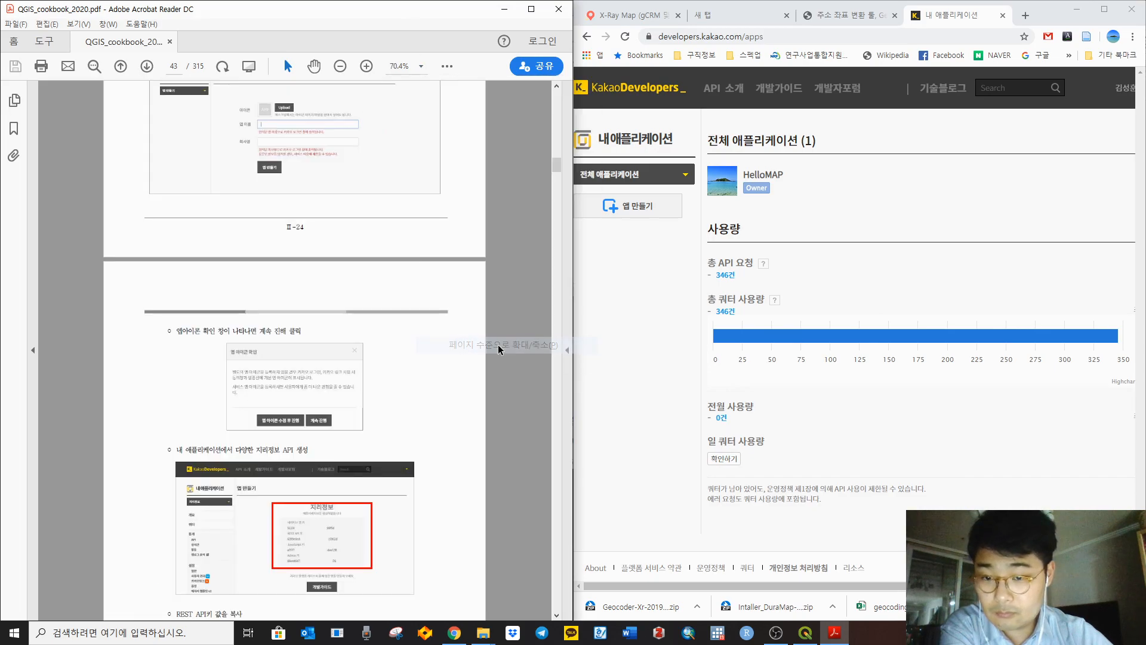
{"action": "left_click", "coordinate": [421, 66]}
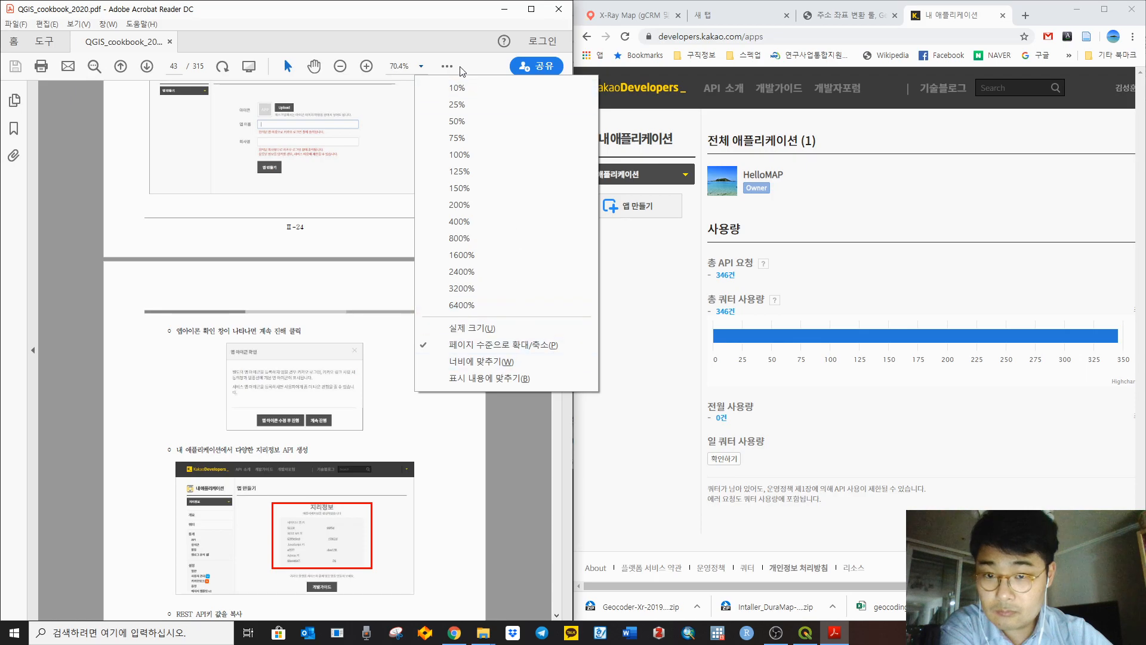
{"action": "left_click", "coordinate": [447, 66]}
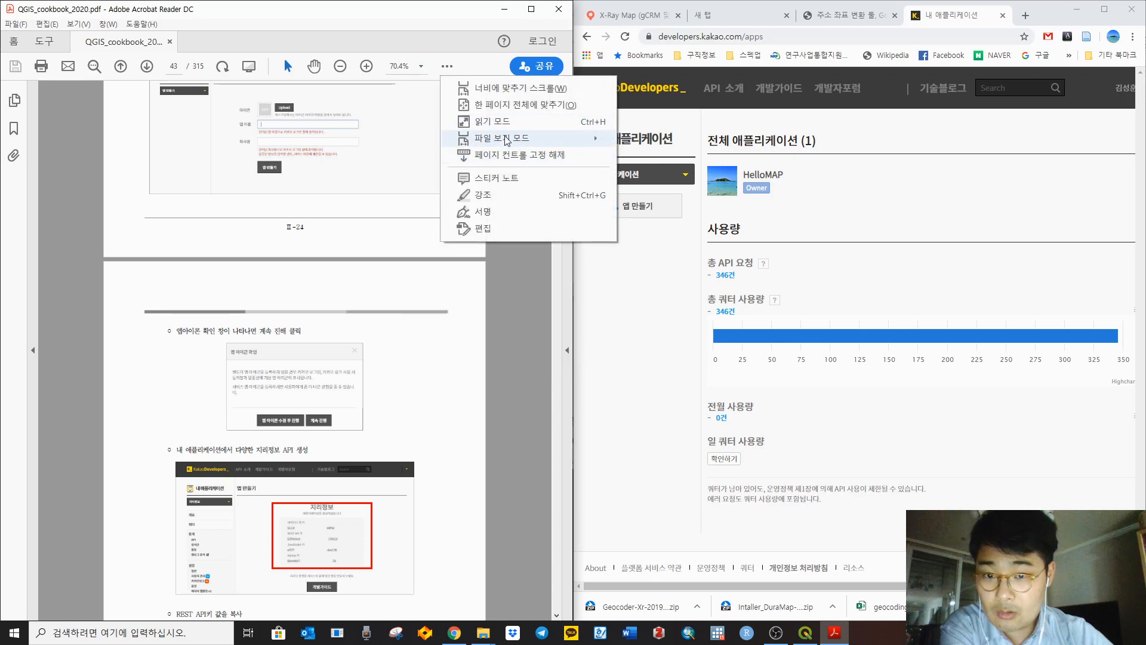
{"action": "left_click", "coordinate": [519, 105]}
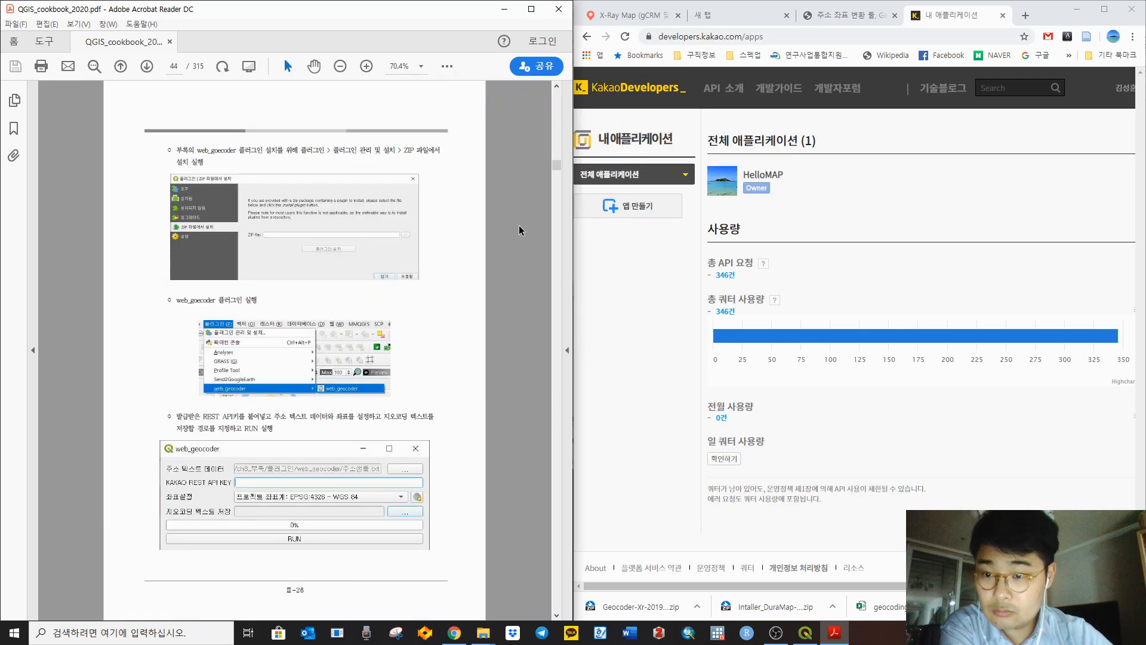
Step: Scroll the cookbook back to page 43's app-confirmation and REST API key step
{"action": "left_click", "coordinate": [651, 311]}
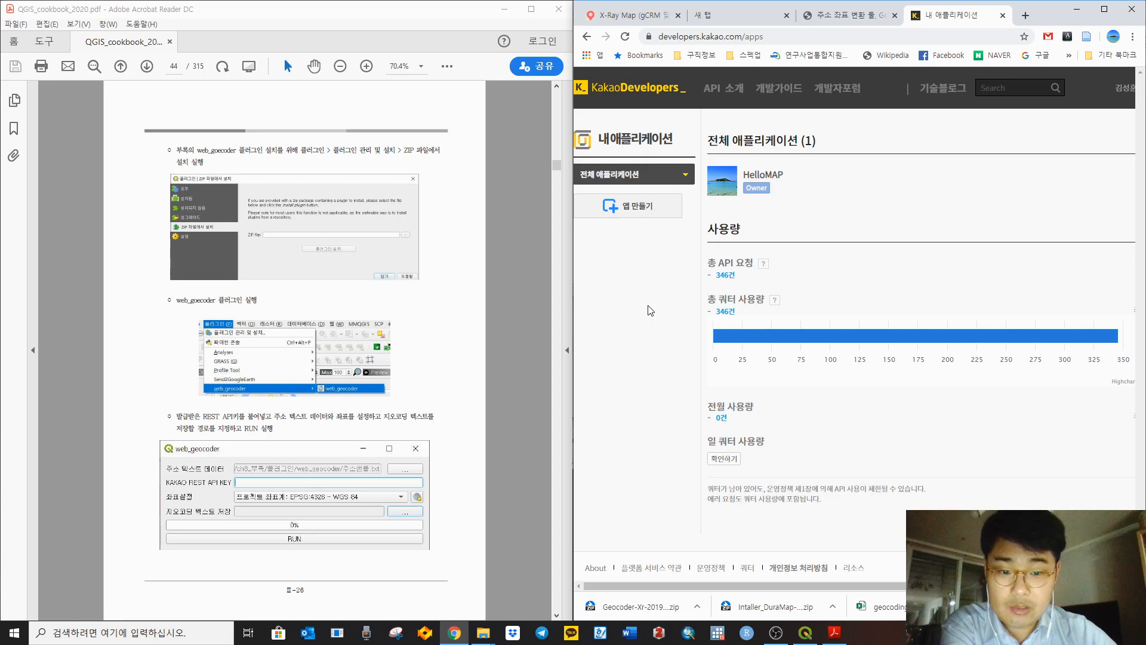
{"action": "left_click", "coordinate": [502, 279]}
{"action": "scroll", "coordinate": [499, 277], "scroll_direction": "up", "scroll_amount": 2}
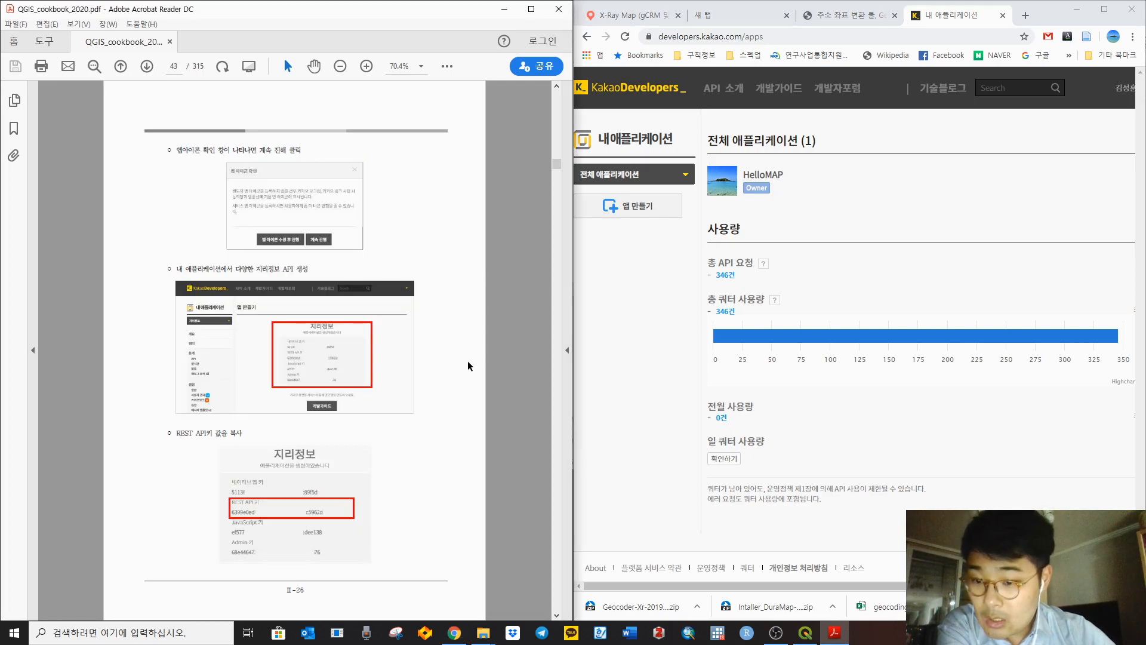
{"action": "scroll", "coordinate": [546, 317], "scroll_direction": "down", "scroll_amount": 2}
{"action": "scroll", "coordinate": [546, 371], "scroll_direction": "up", "scroll_amount": 2}
{"action": "left_click_drag", "start_coordinate": [178, 151], "coordinate": [303, 150]}
{"action": "left_click", "coordinate": [517, 225]}
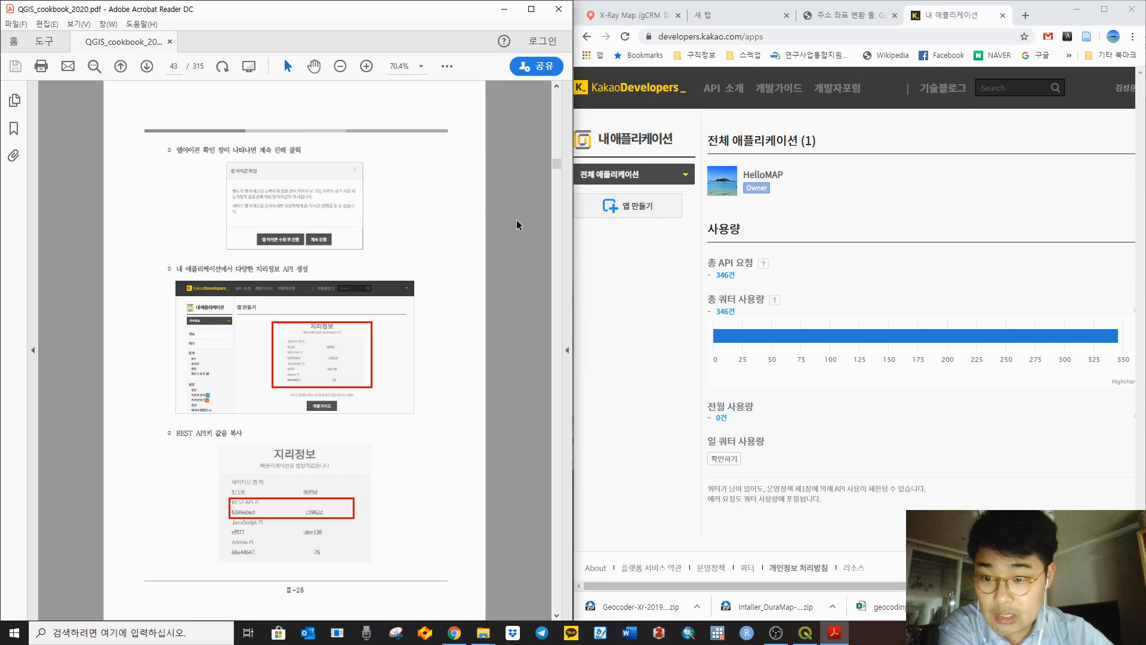
Step: Select the HelloMAP app and view its API statistics showing the 03-14 address-search spike
{"action": "left_click", "coordinate": [684, 178]}
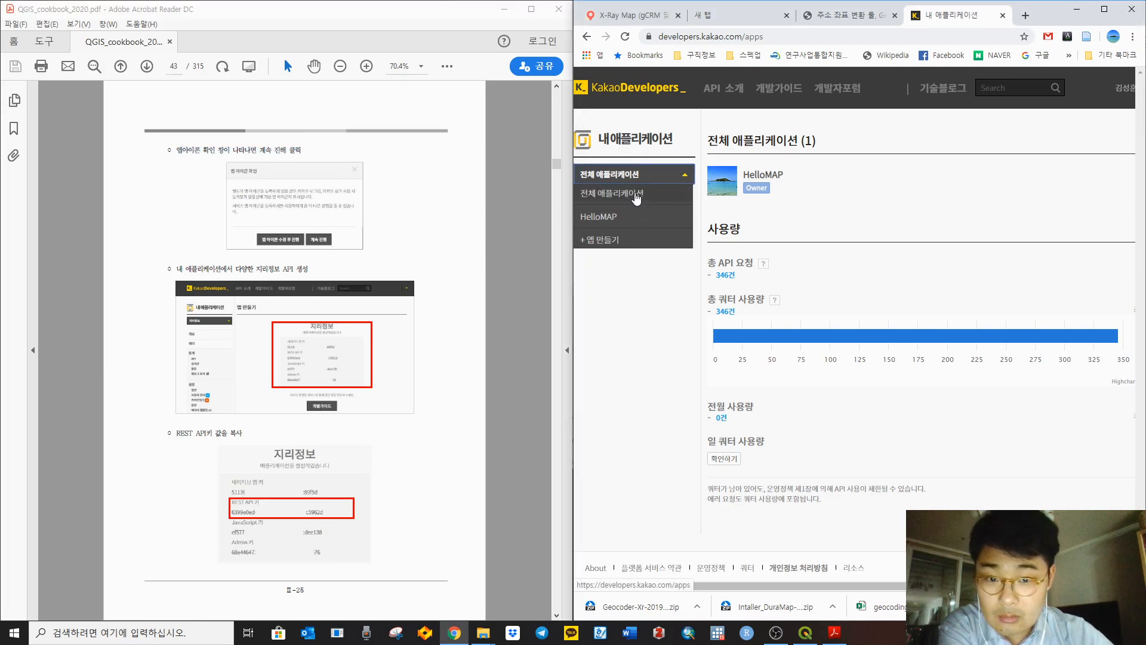
{"action": "left_click", "coordinate": [621, 219]}
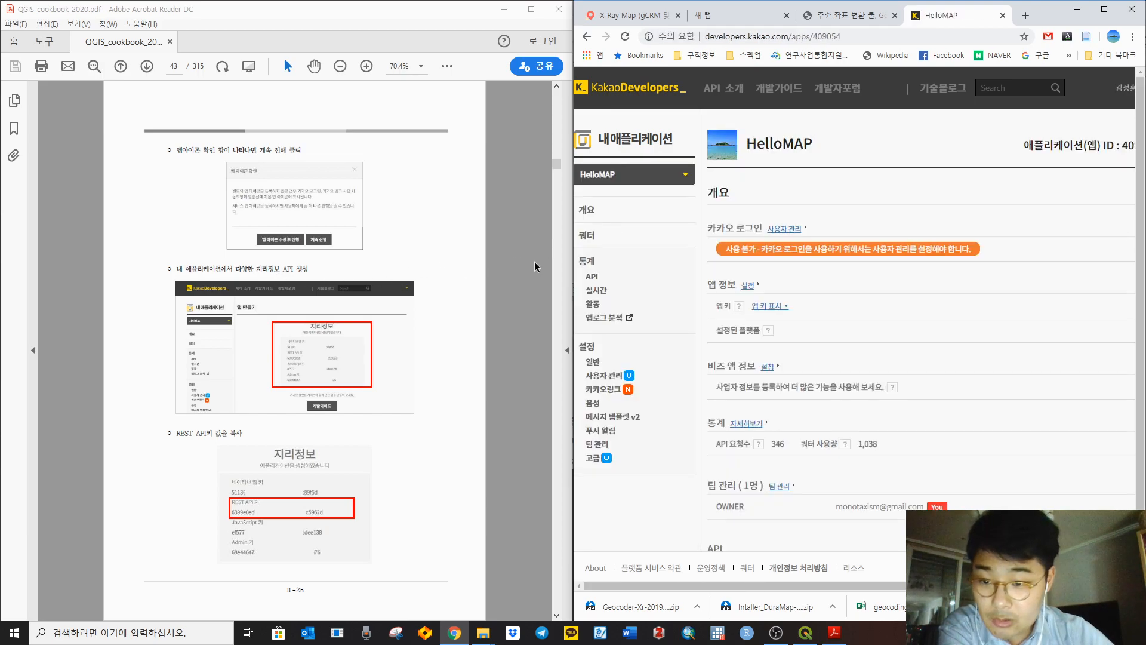
{"action": "left_click", "coordinate": [552, 291]}
{"action": "scroll", "coordinate": [553, 292], "scroll_direction": "down", "scroll_amount": 1}
{"action": "scroll", "coordinate": [553, 291], "scroll_direction": "up", "scroll_amount": 1}
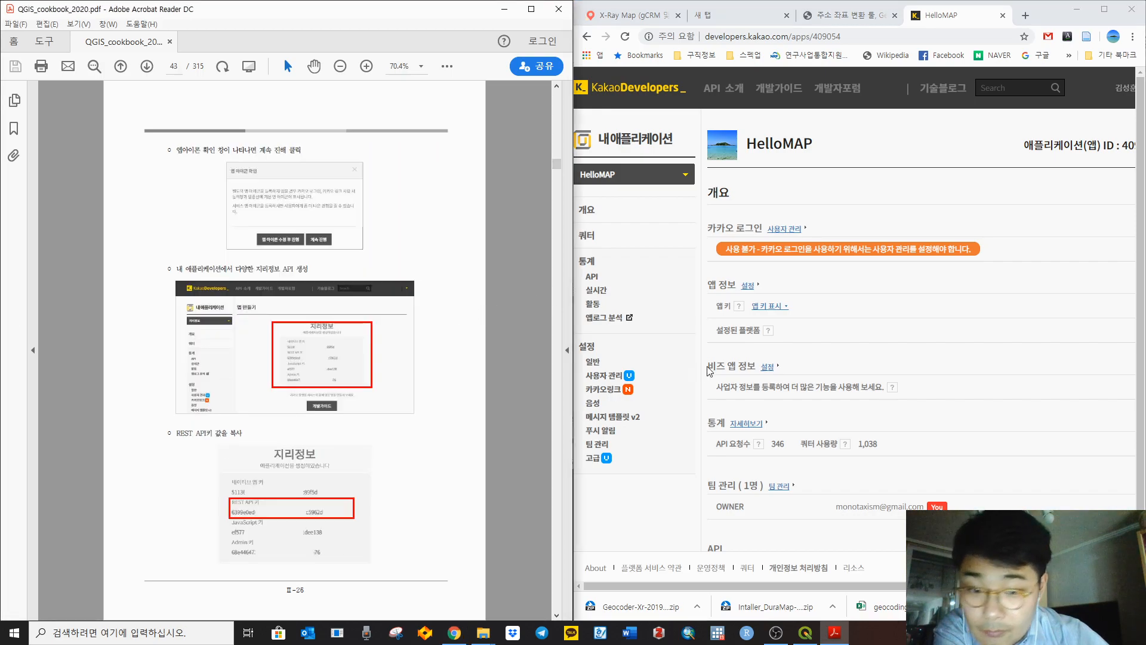
{"action": "left_click", "coordinate": [595, 278]}
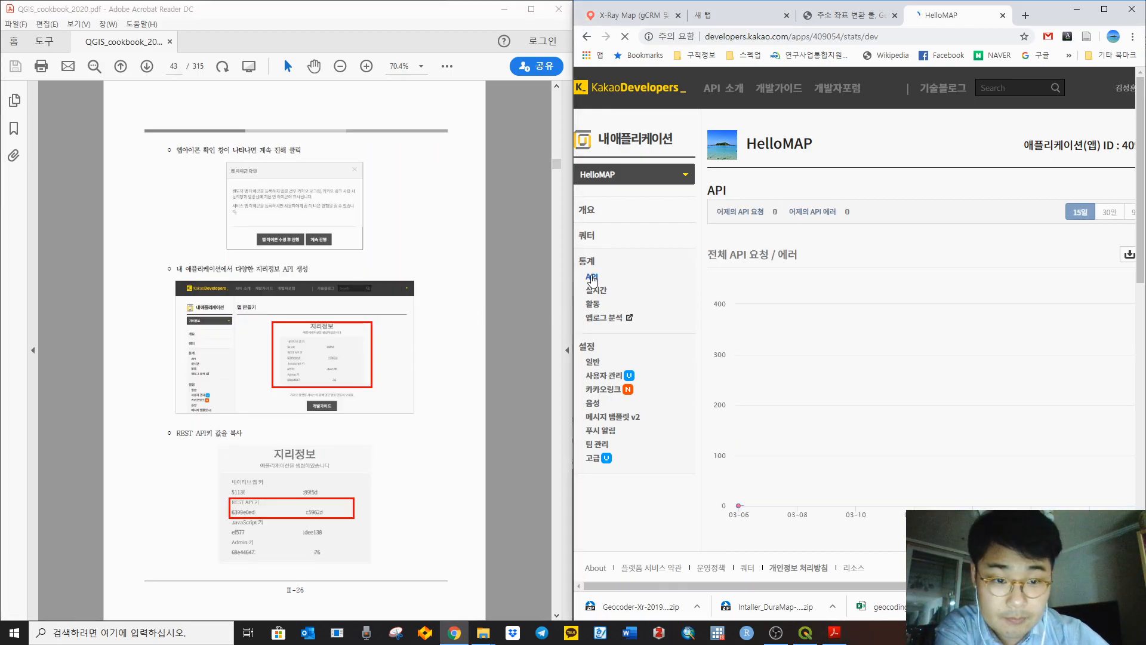
{"action": "scroll", "coordinate": [919, 246], "scroll_direction": "right", "scroll_amount": 1}
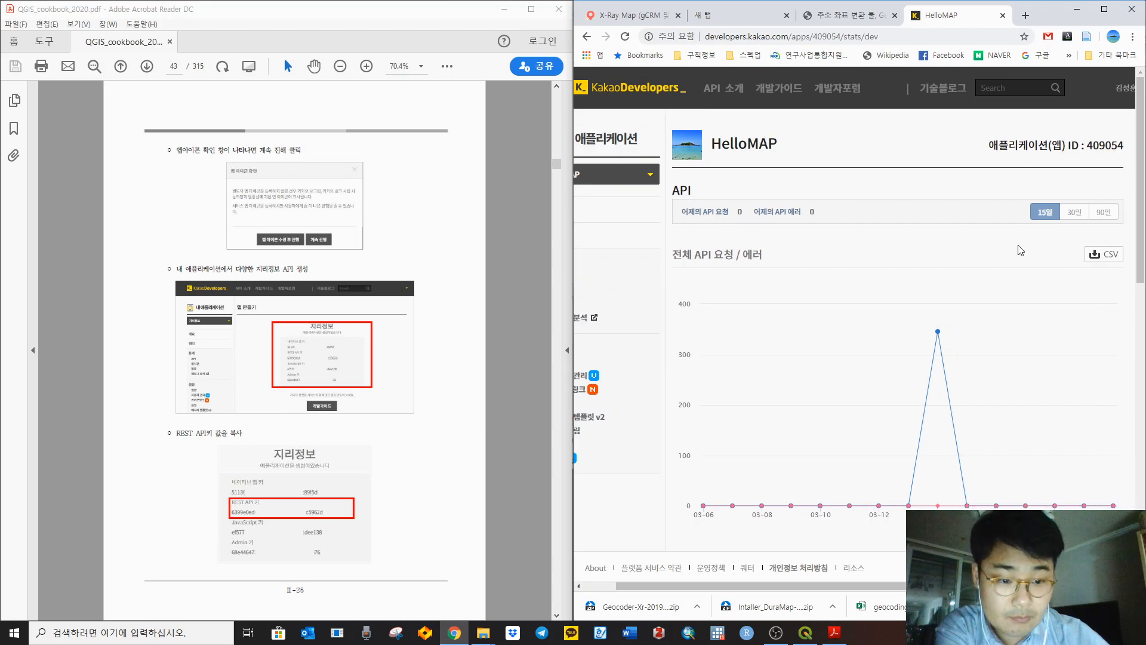
{"action": "scroll", "coordinate": [1012, 250], "scroll_direction": "down", "scroll_amount": 7}
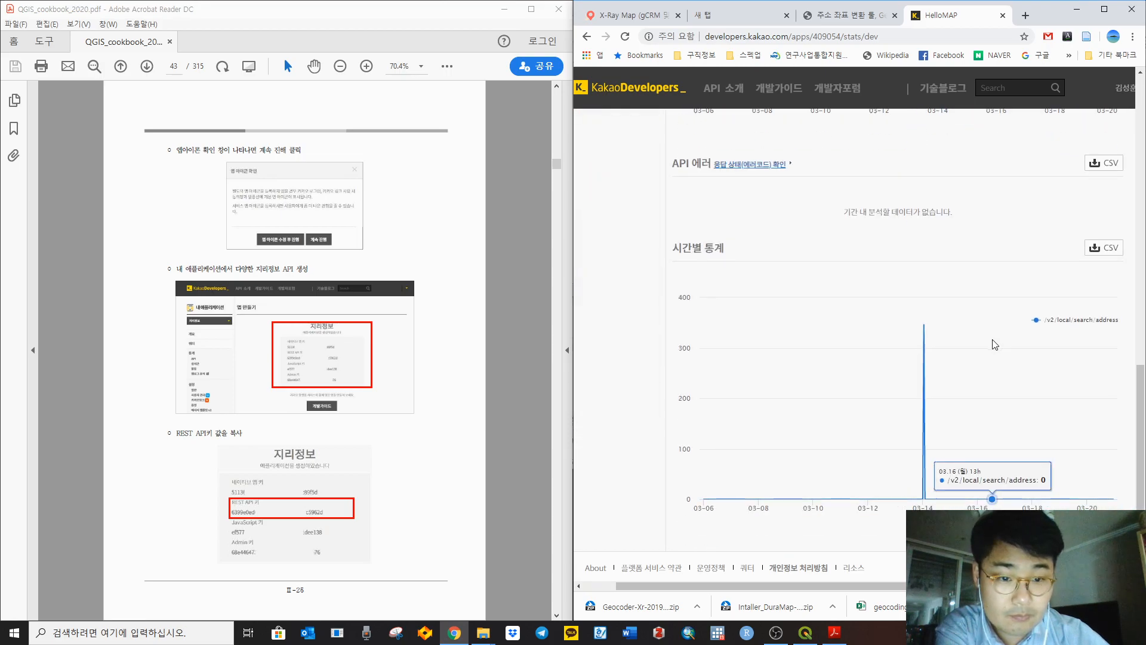
{"action": "scroll", "coordinate": [687, 430], "scroll_direction": "left", "scroll_amount": 1}
{"action": "scroll", "coordinate": [615, 382], "scroll_direction": "up", "scroll_amount": 7}
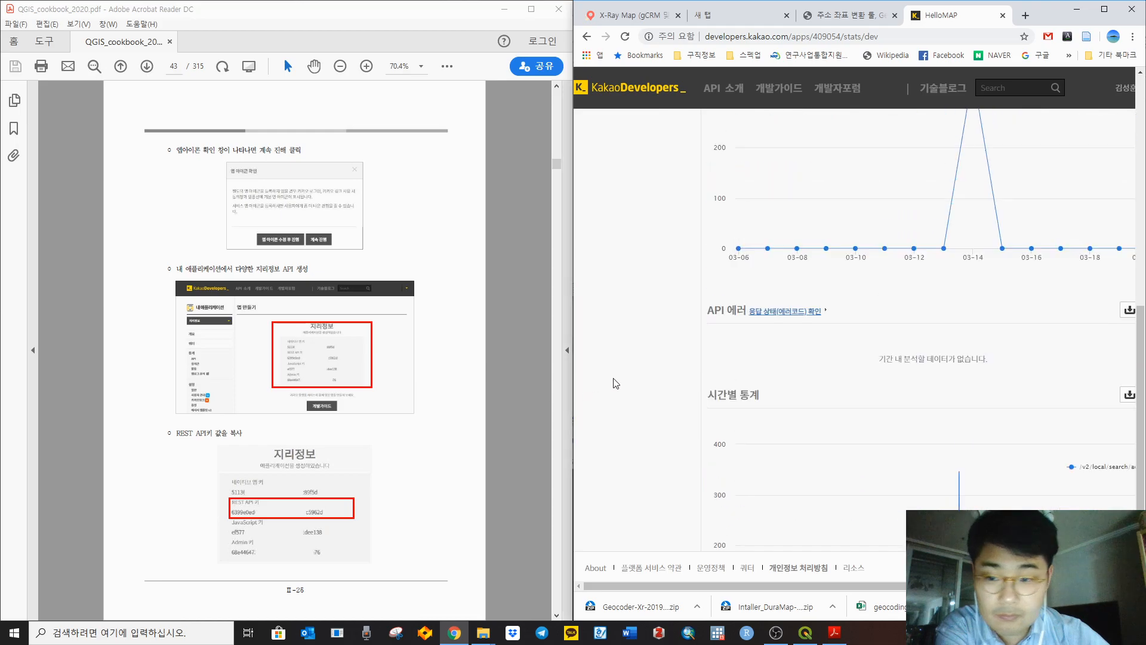
{"action": "scroll", "coordinate": [617, 383], "scroll_direction": "up", "scroll_amount": 1}
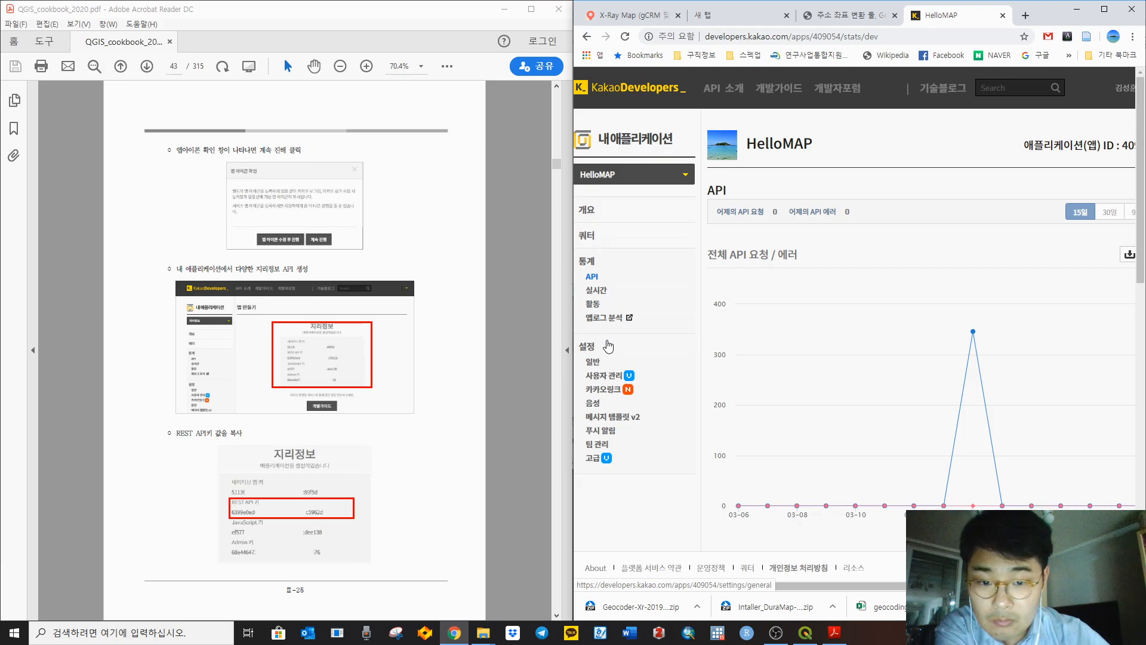
Step: Open HelloMAP's 일반 settings and highlight its REST API key value
{"action": "left_click", "coordinate": [592, 365]}
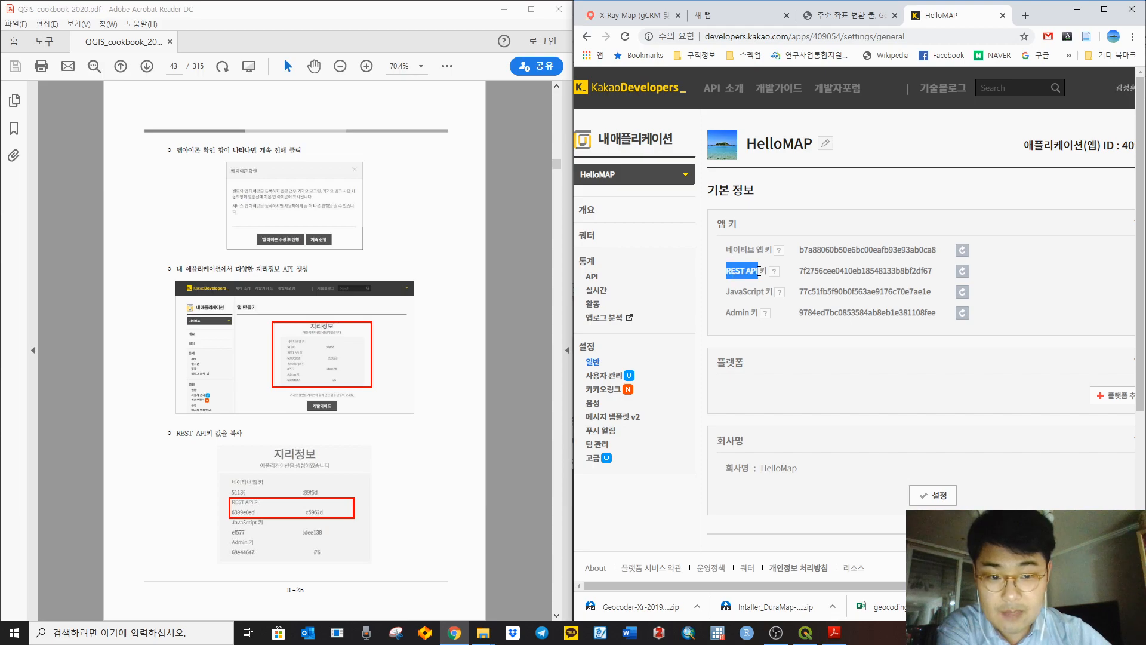
{"action": "mouse_move", "coordinate": [772, 277]}
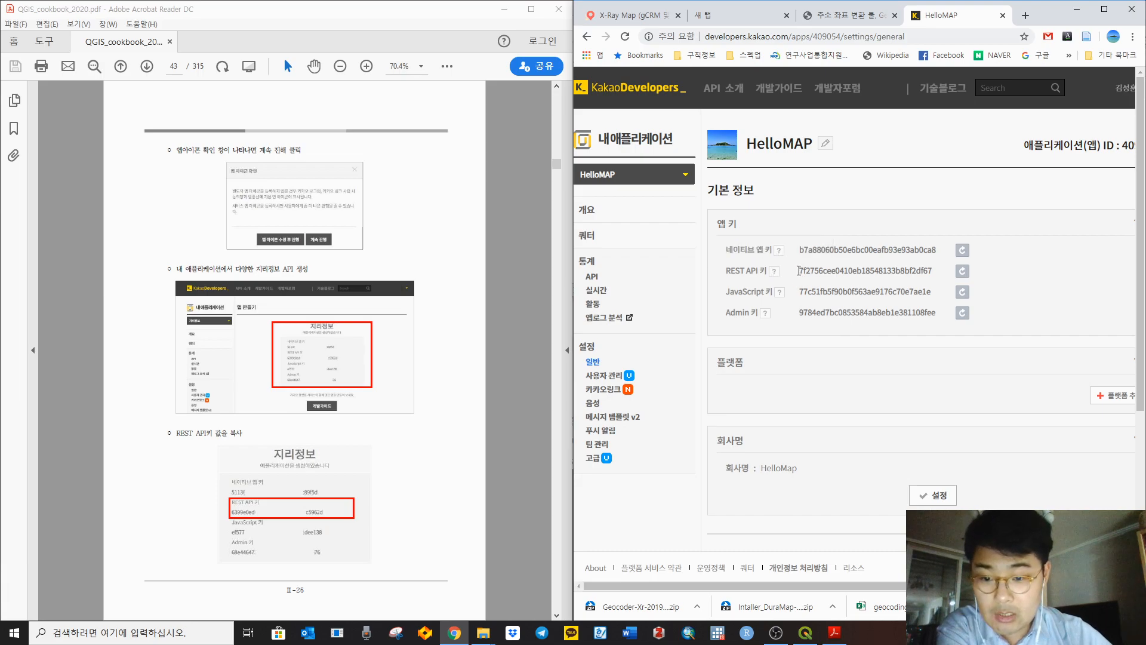
{"action": "left_click_drag", "start_coordinate": [799, 271], "coordinate": [967, 278]}
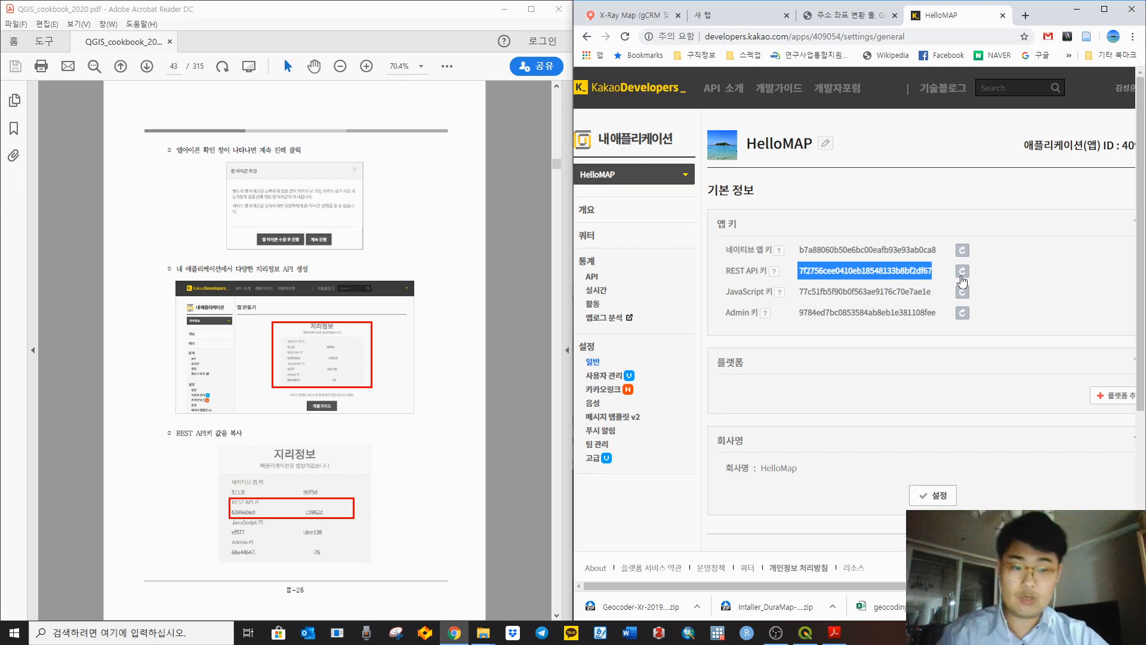
{"action": "left_click", "coordinate": [900, 370]}
{"action": "scroll", "coordinate": [881, 366], "scroll_direction": "down", "scroll_amount": 3}
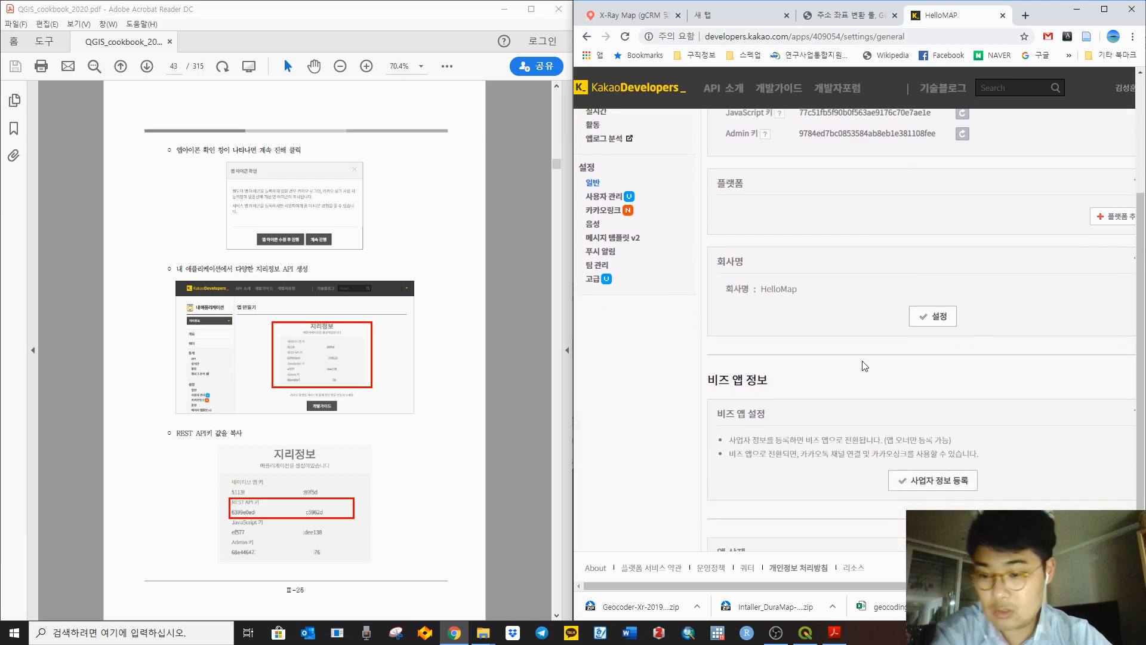
{"action": "left_click", "coordinate": [519, 489]}
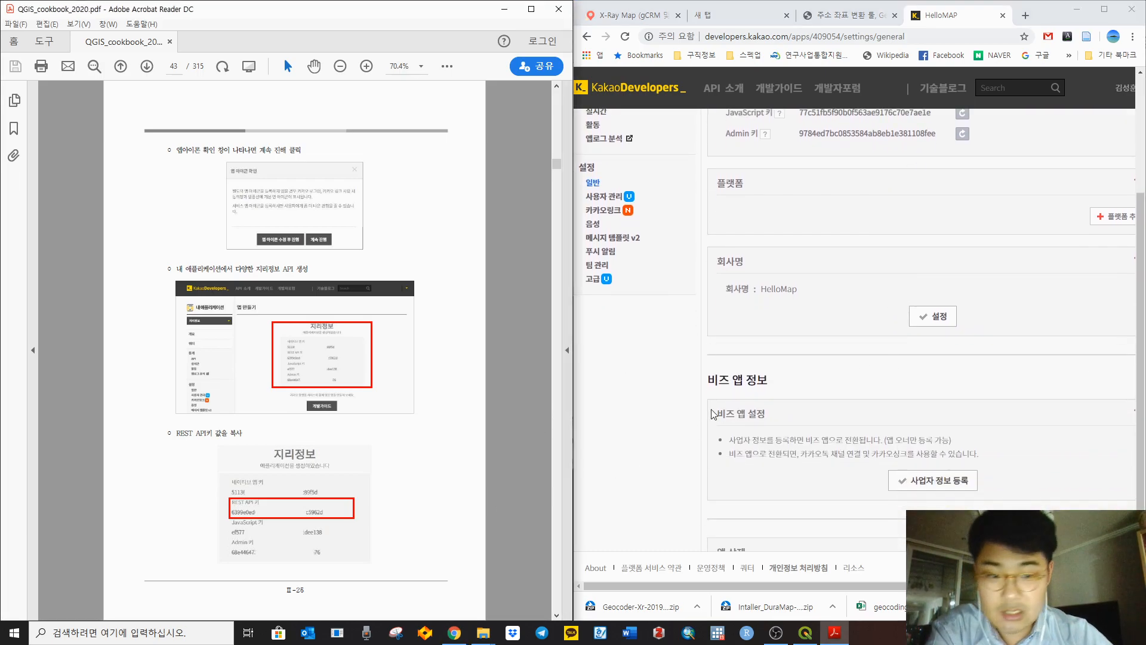
Step: Minimize the browser to reveal QGIS and open Plugins > Manage and Install Plugins
{"action": "left_click", "coordinate": [1077, 8]}
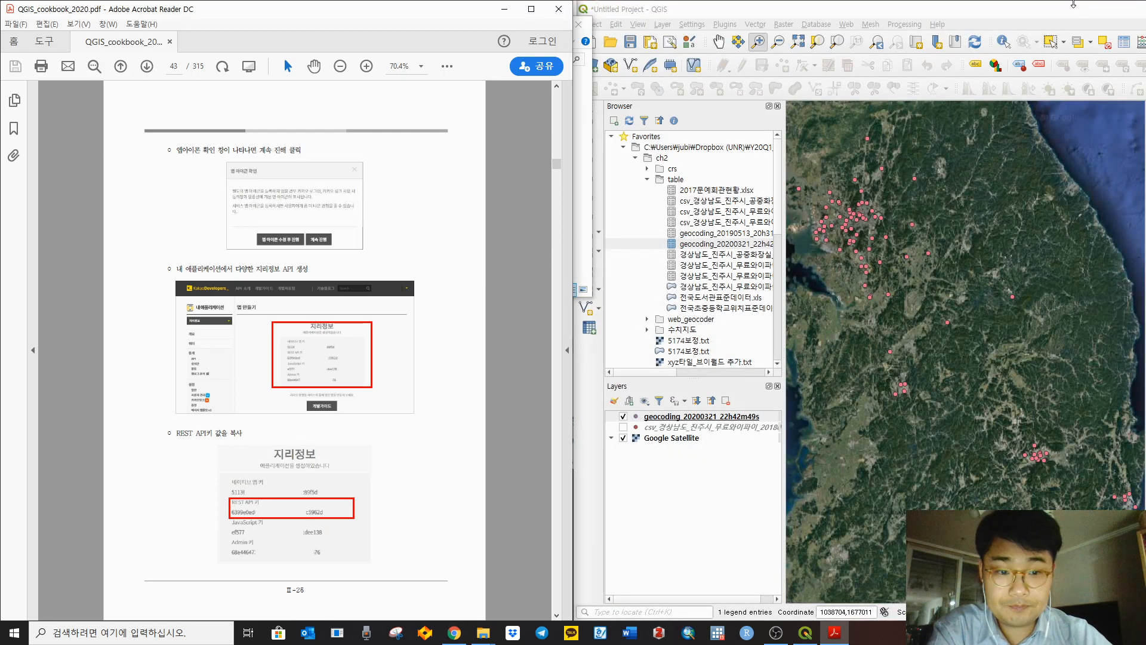
{"action": "scroll", "coordinate": [519, 446], "scroll_direction": "down", "scroll_amount": 3}
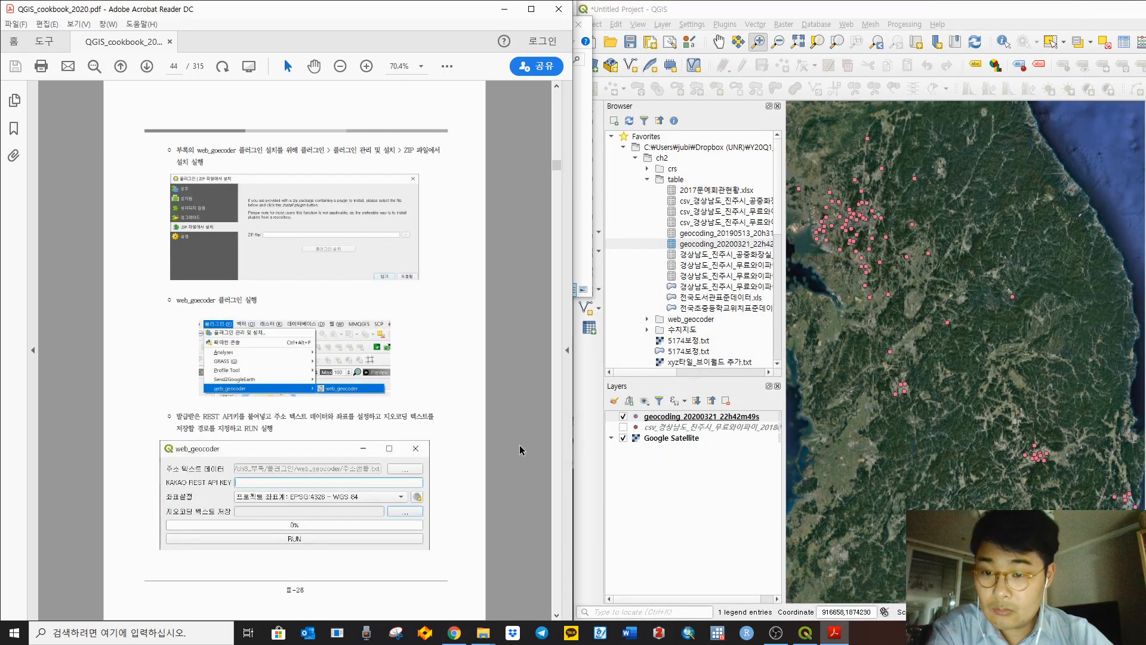
{"action": "left_click", "coordinate": [784, 25]}
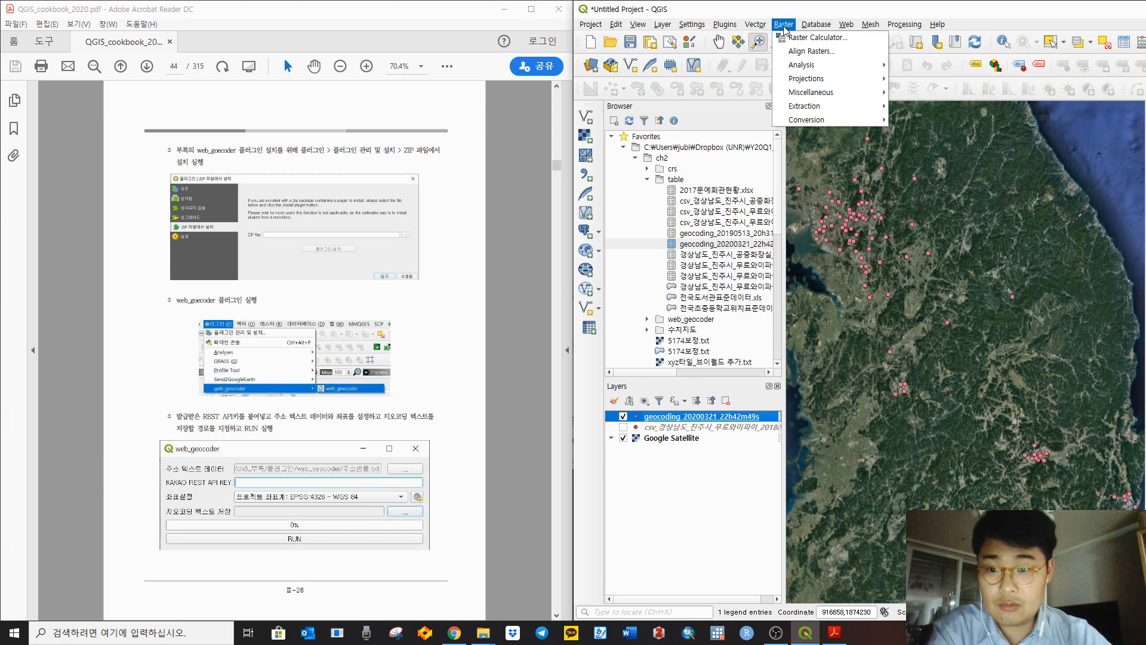
{"action": "left_click", "coordinate": [735, 38]}
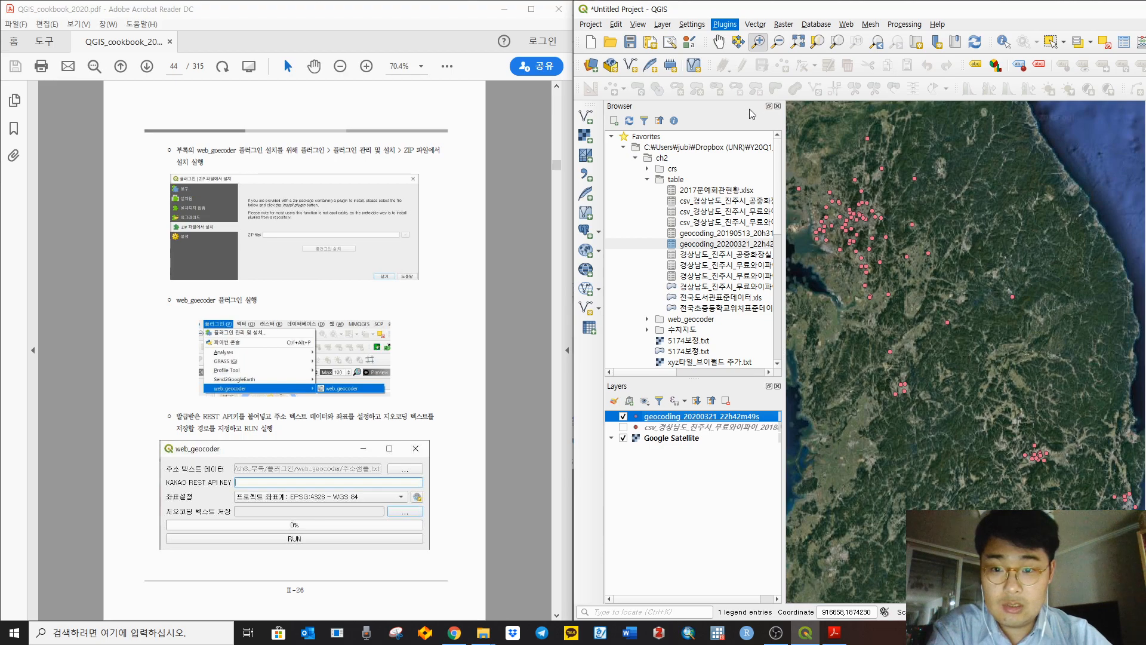
Step: Switch to Install from ZIP, browse for a file and navigate into the ch8_부록 folder
{"action": "left_click", "coordinate": [645, 263]}
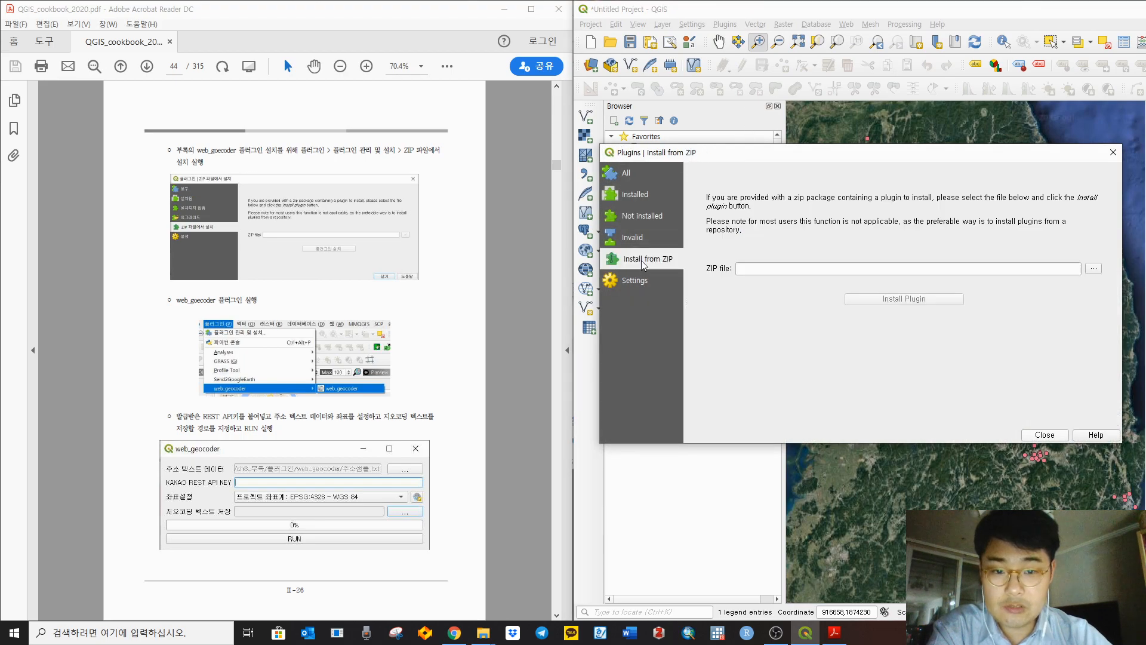
{"action": "left_click", "coordinate": [1087, 270]}
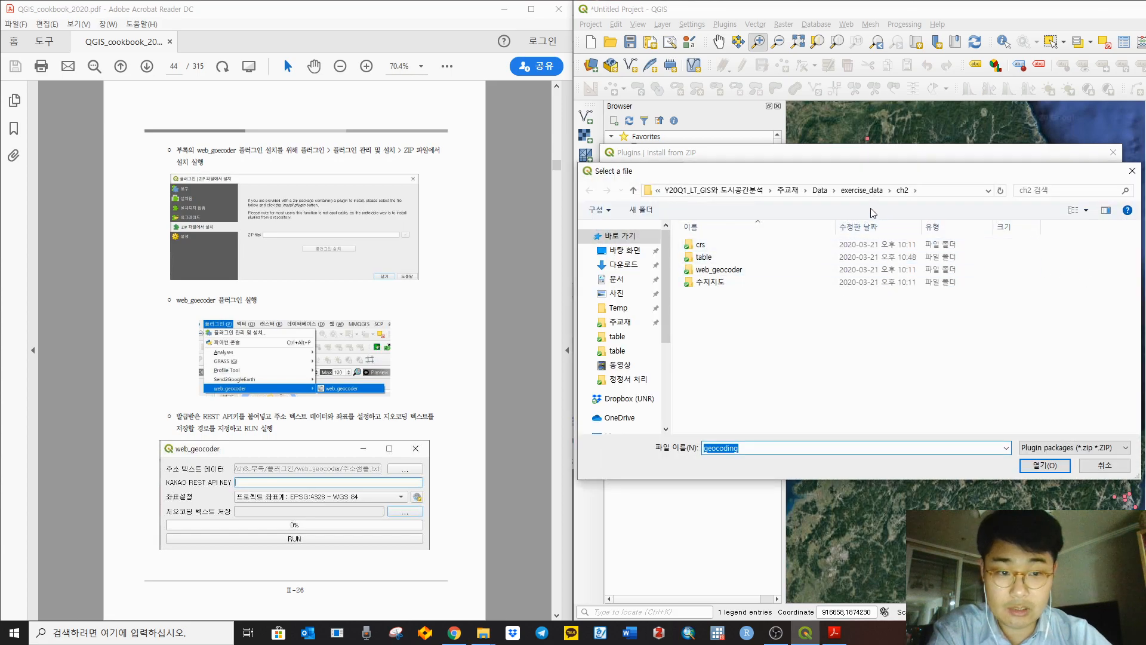
{"action": "left_click", "coordinate": [873, 191]}
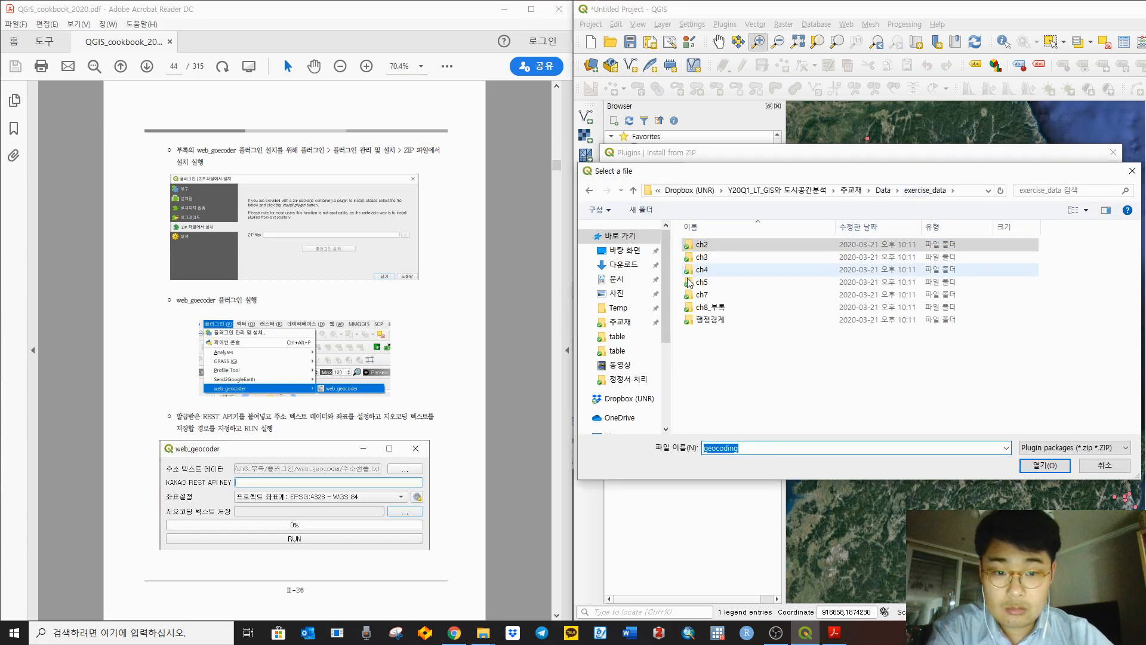
{"action": "double_click", "coordinate": [732, 251]}
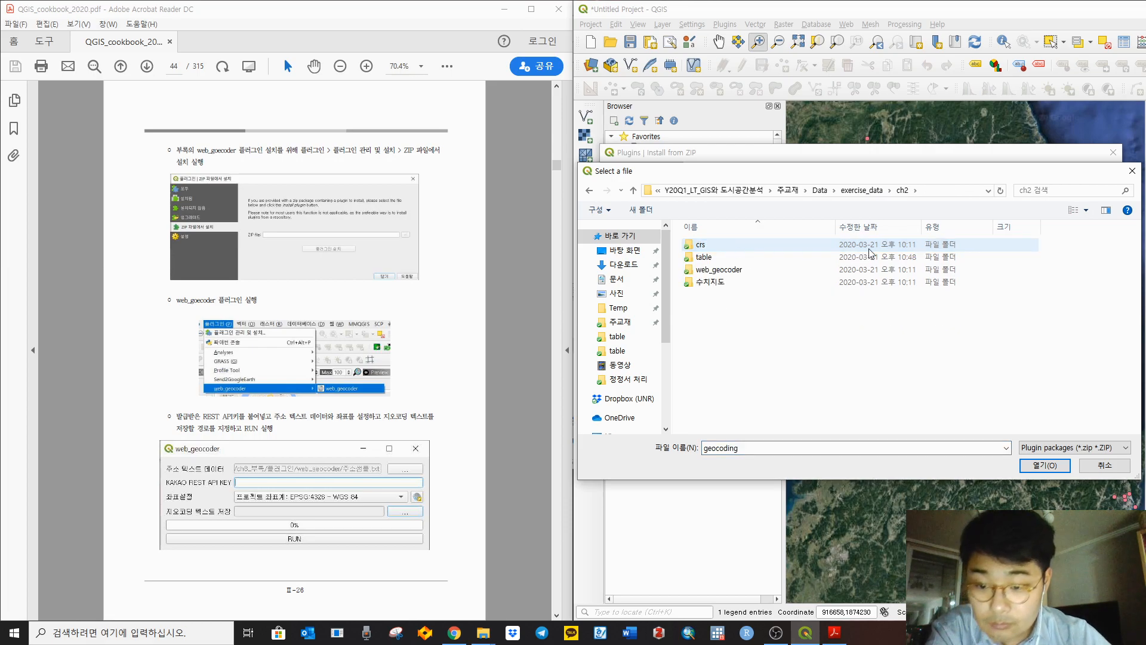
{"action": "left_click", "coordinate": [872, 191]}
{"action": "double_click", "coordinate": [737, 306]}
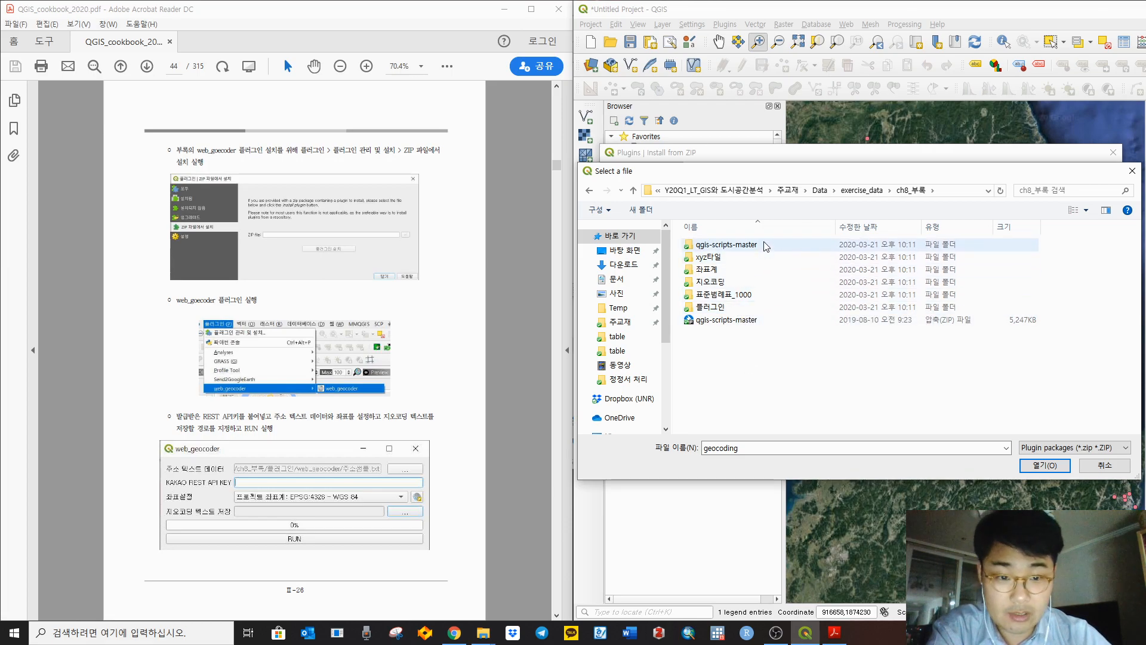
Step: Check the 지오코딩 and xyz타일 folders, then pick web_geocoder.zip from 플러그인/web_geocoder
{"action": "double_click", "coordinate": [744, 283]}
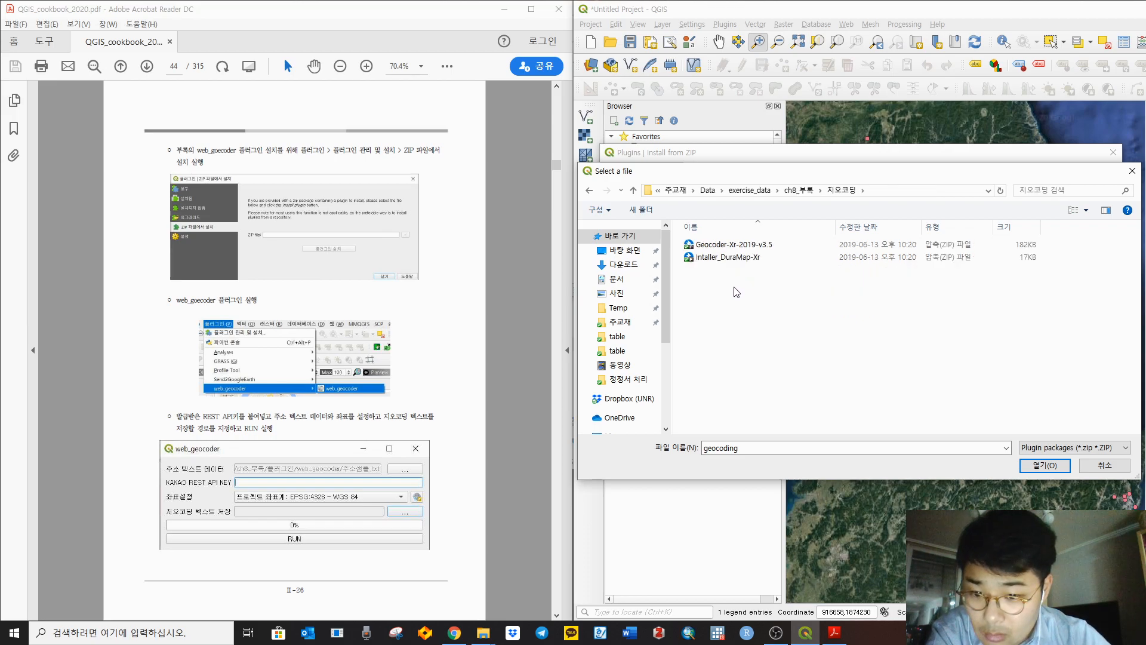
{"action": "left_click", "coordinate": [796, 193]}
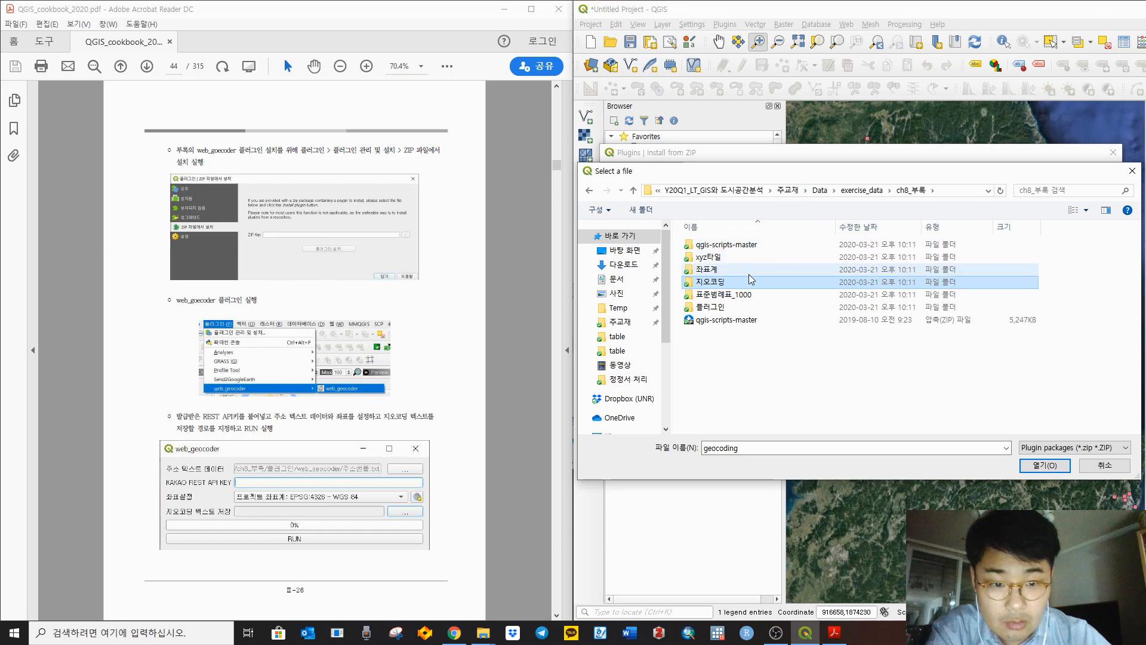
{"action": "double_click", "coordinate": [750, 258]}
{"action": "left_click", "coordinate": [803, 191]}
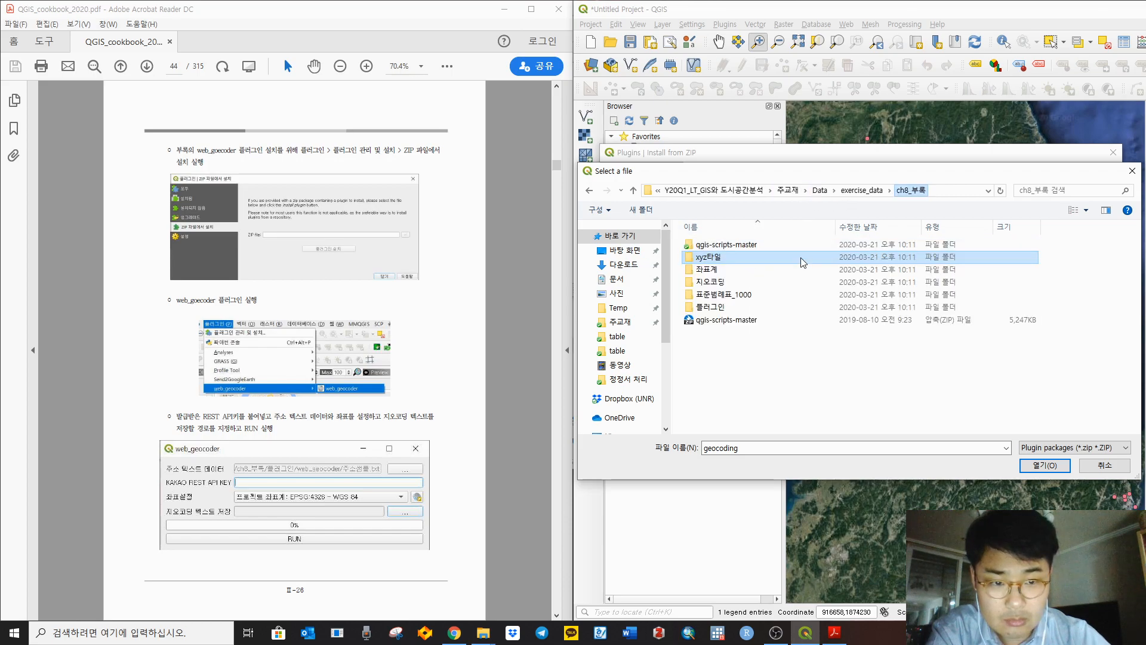
{"action": "double_click", "coordinate": [746, 308]}
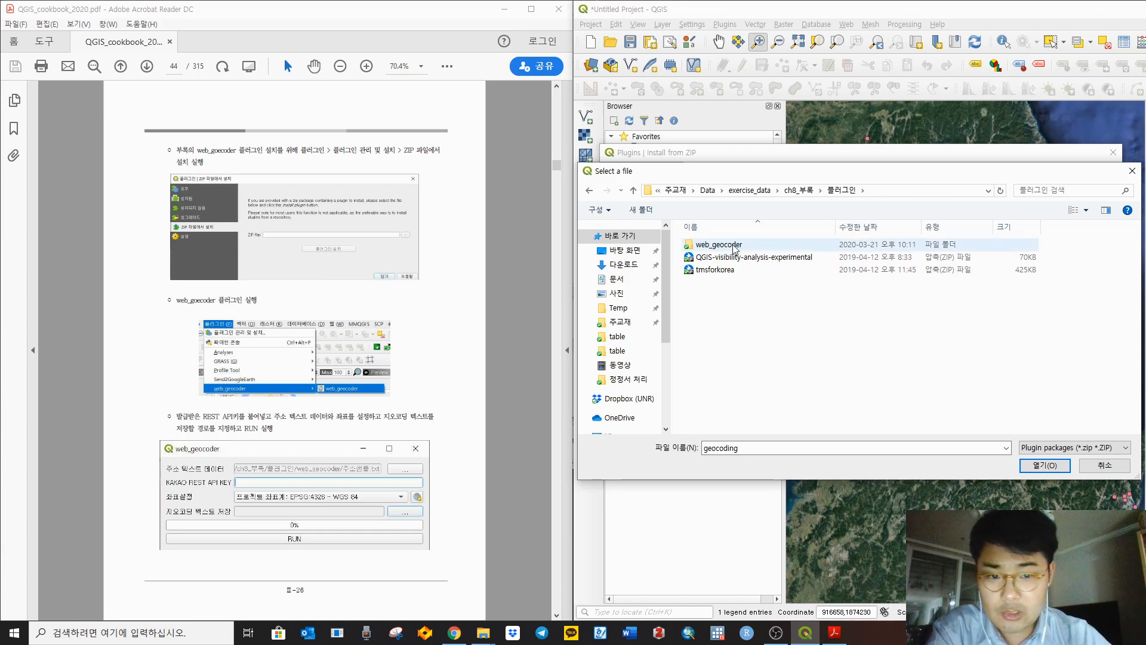
{"action": "double_click", "coordinate": [712, 246]}
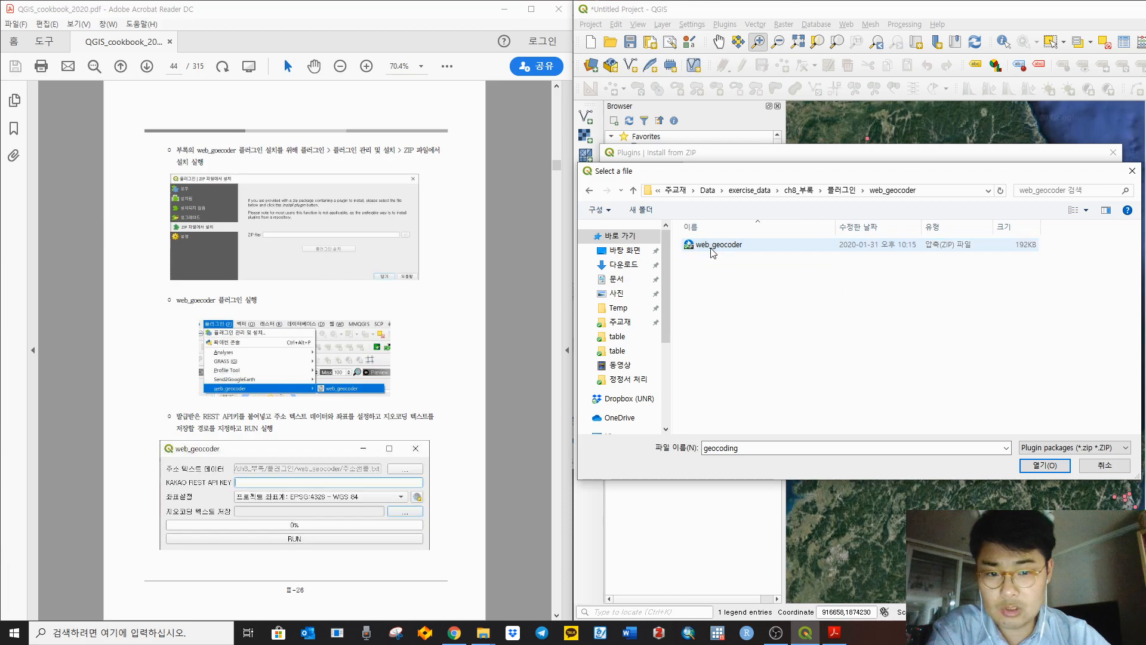
{"action": "left_click", "coordinate": [712, 249]}
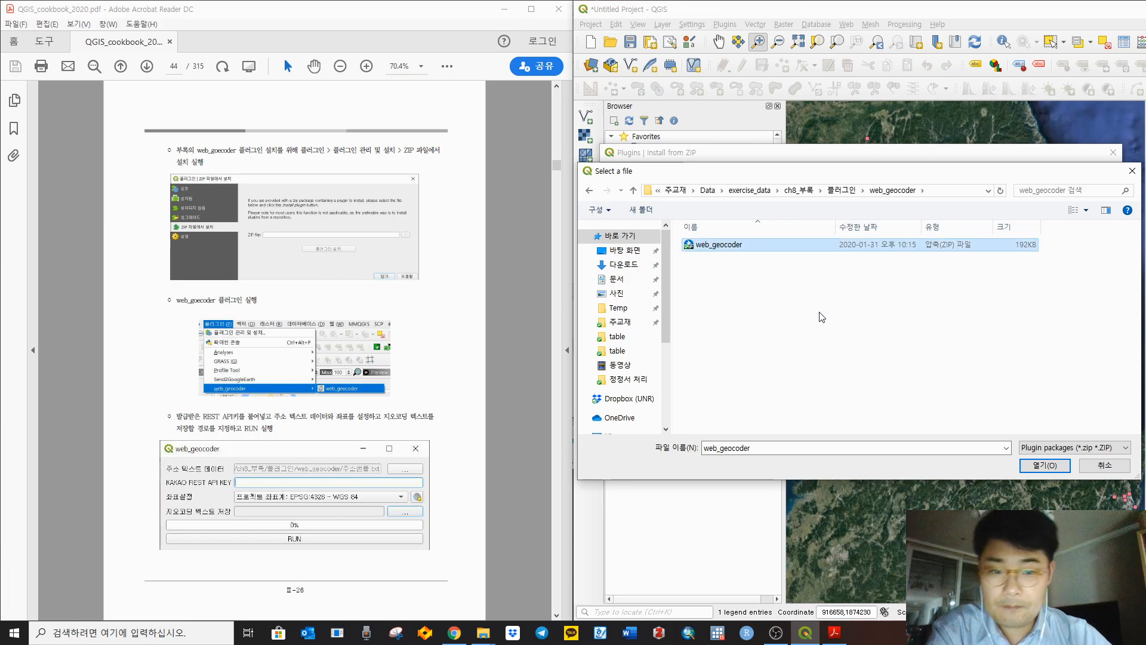
{"action": "left_click", "coordinate": [1047, 466]}
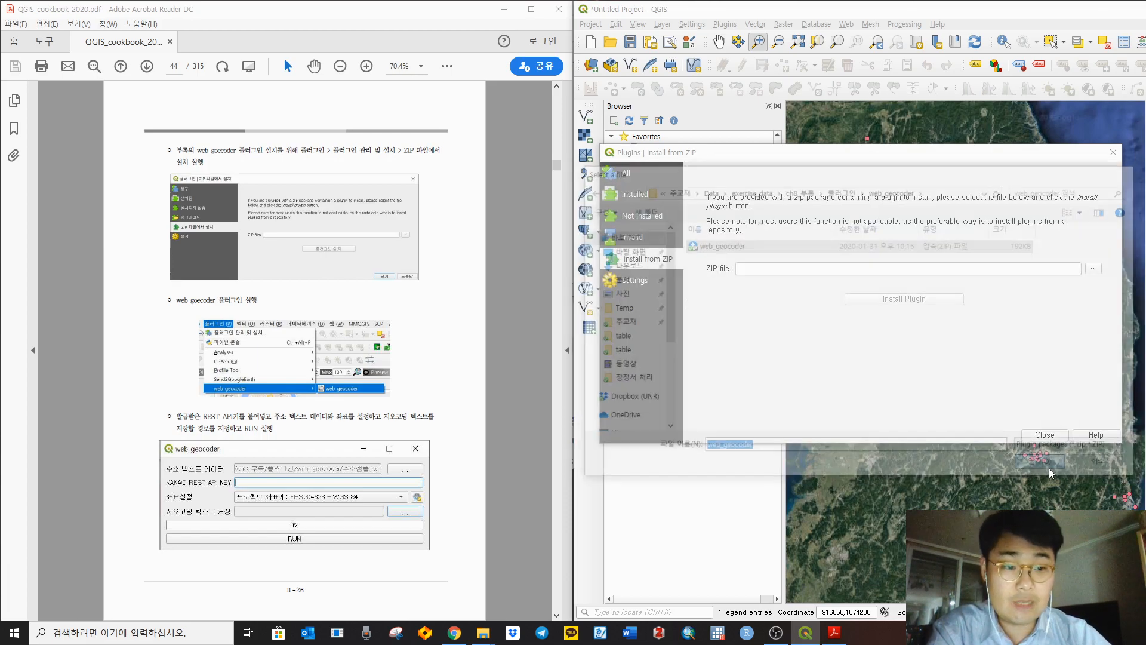
Step: Install web_geocoder from the ZIP, accept the untrusted-source warning, and close the Plugins dialog
{"action": "left_click", "coordinate": [919, 300]}
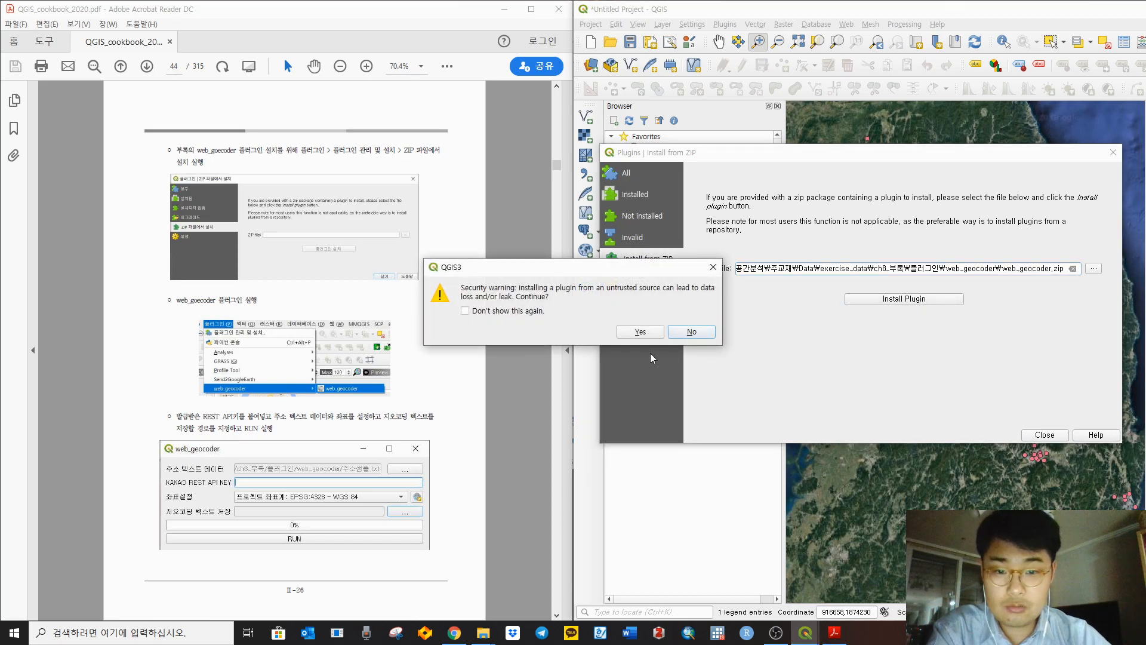
{"action": "left_click", "coordinate": [636, 332]}
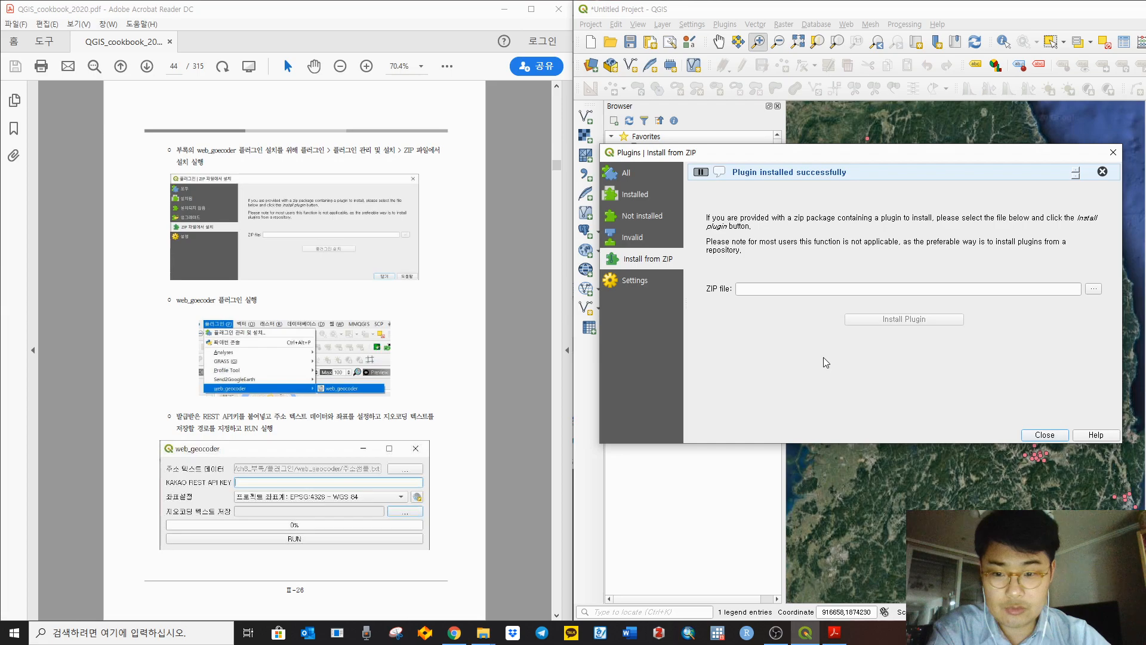
{"action": "left_click", "coordinate": [529, 354]}
{"action": "scroll", "coordinate": [529, 353], "scroll_direction": "down", "scroll_amount": 1}
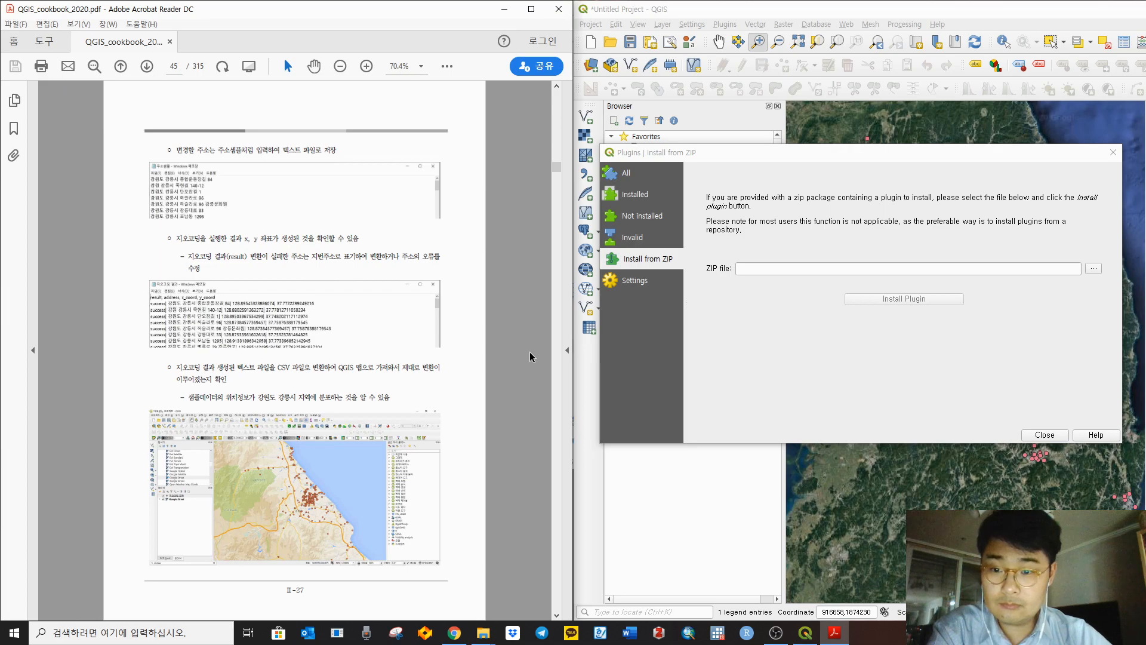
{"action": "left_click", "coordinate": [885, 338]}
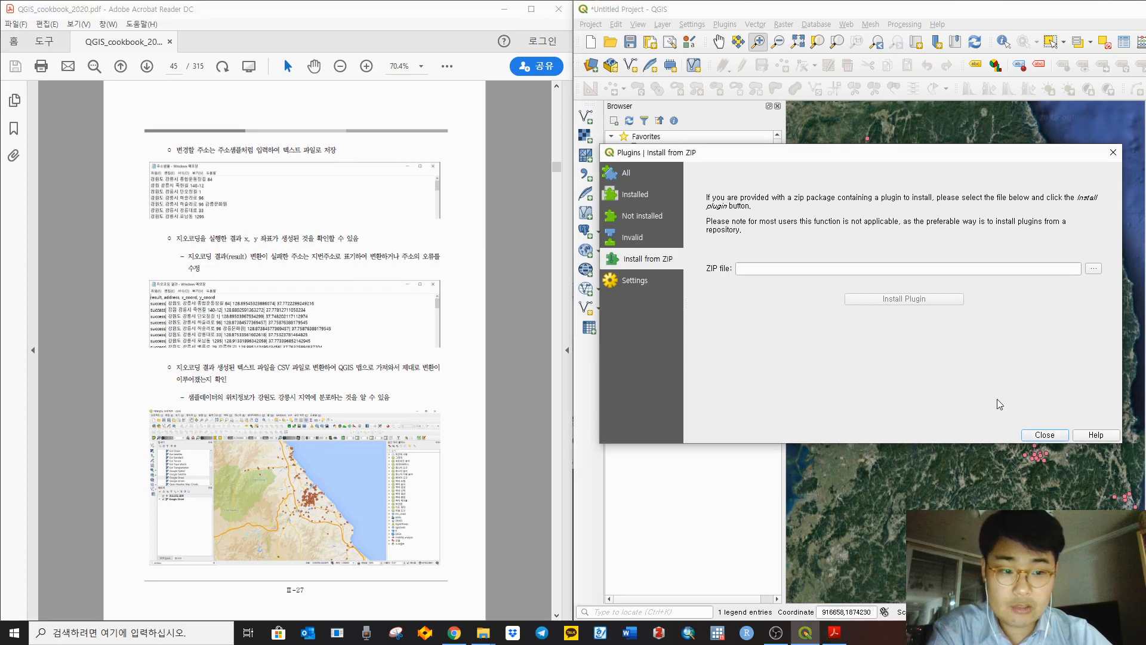
{"action": "left_click", "coordinate": [1039, 435]}
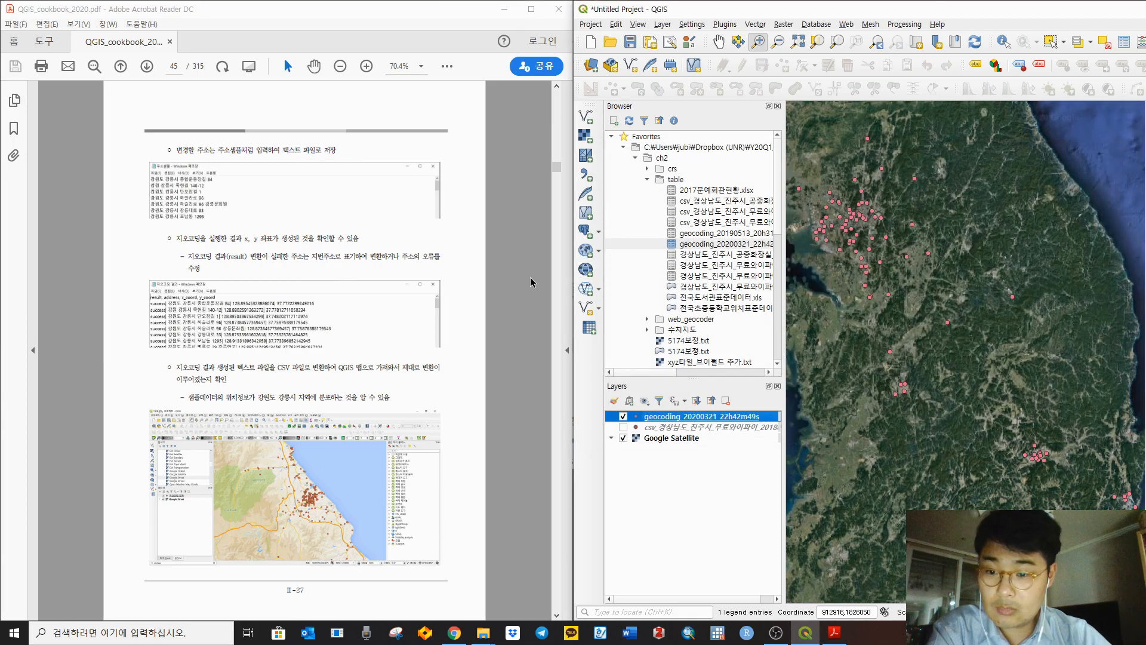
Step: Launch the web_geocoder tool from the Plugins menu and move its window aside
{"action": "left_click", "coordinate": [846, 23]}
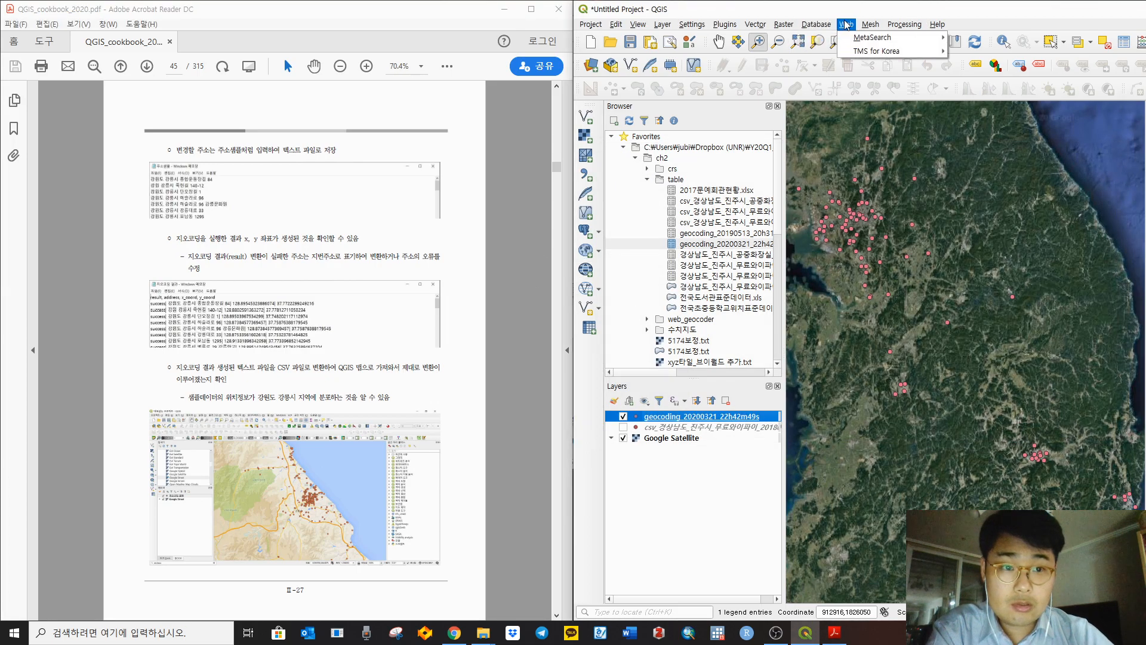
{"action": "mouse_move", "coordinate": [725, 26]}
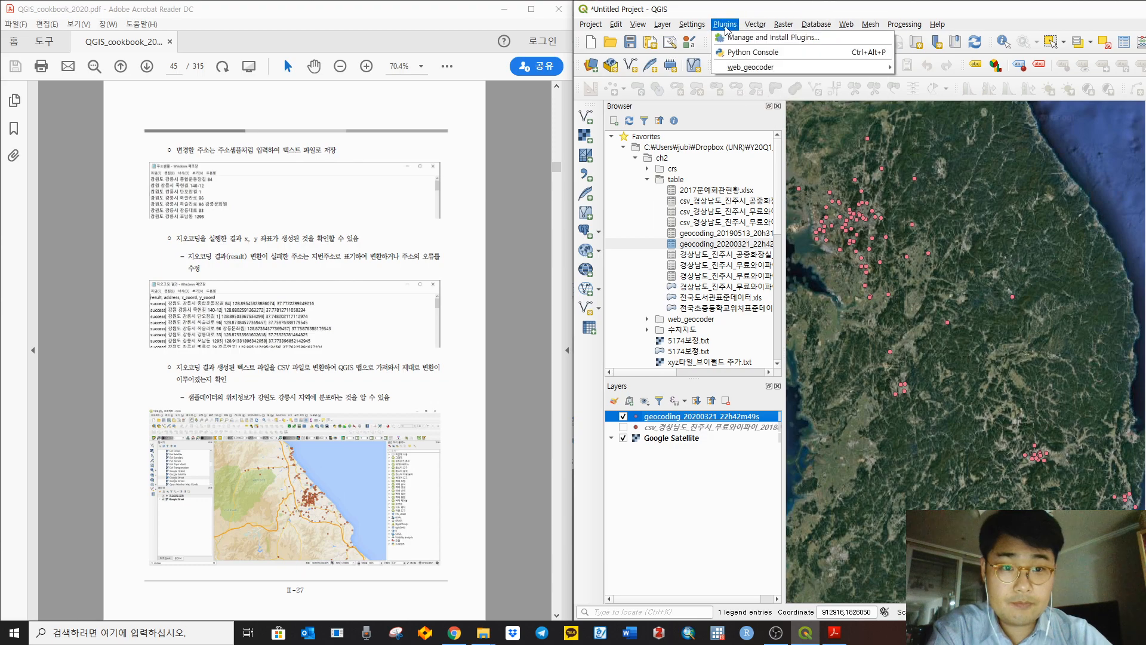
{"action": "mouse_move", "coordinate": [734, 69]}
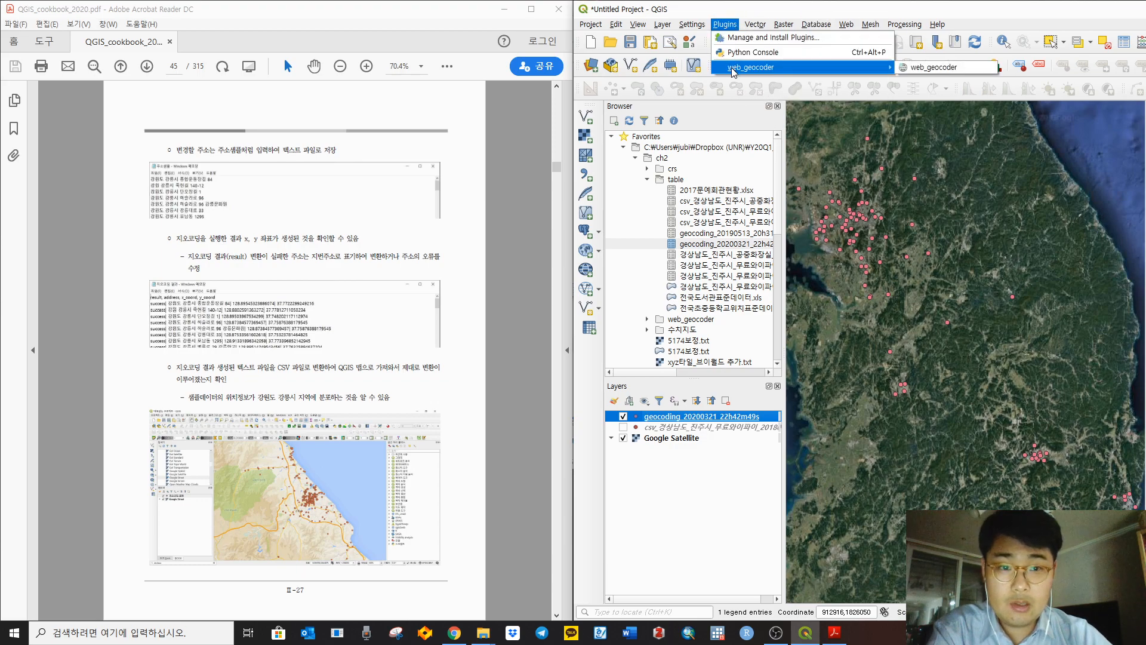
{"action": "left_click", "coordinate": [919, 67]}
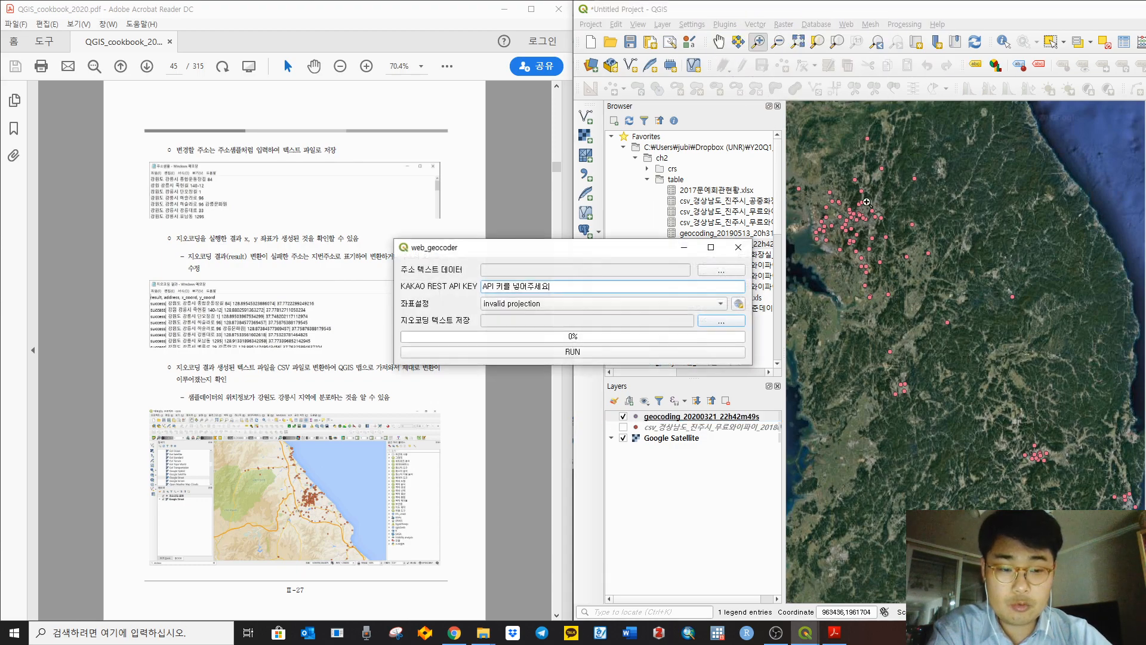
{"action": "left_click_drag", "start_coordinate": [588, 256], "coordinate": [814, 237]}
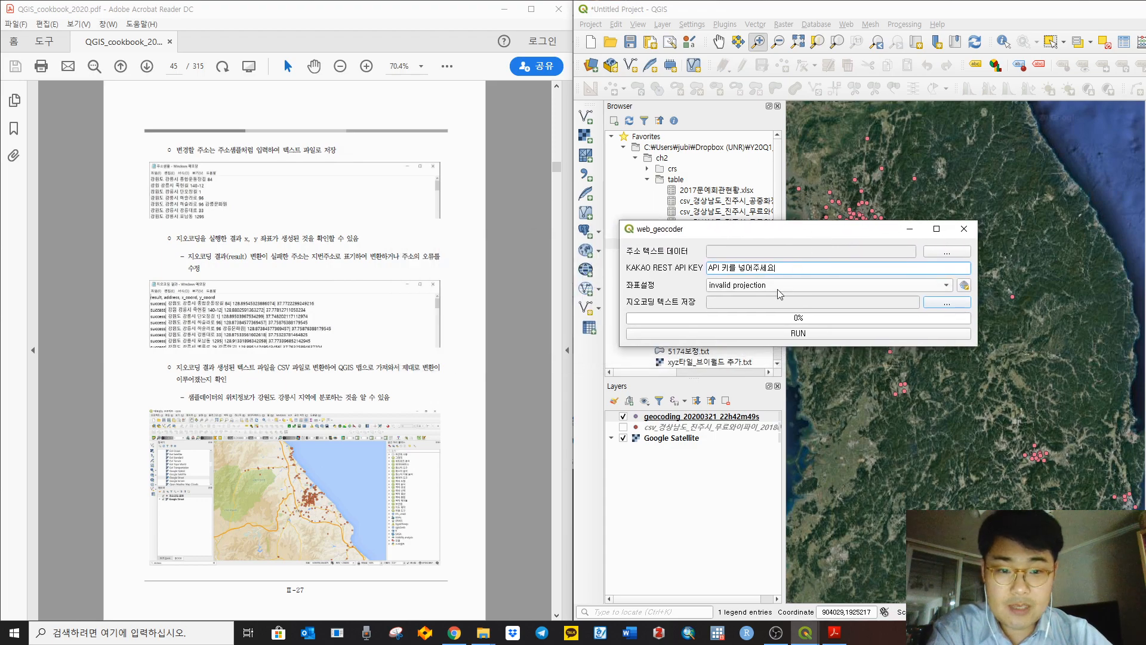
Step: Copy HelloMAP's REST API key from Kakao Developers into the KAKAO REST API KEY field
{"action": "left_click", "coordinate": [454, 632]}
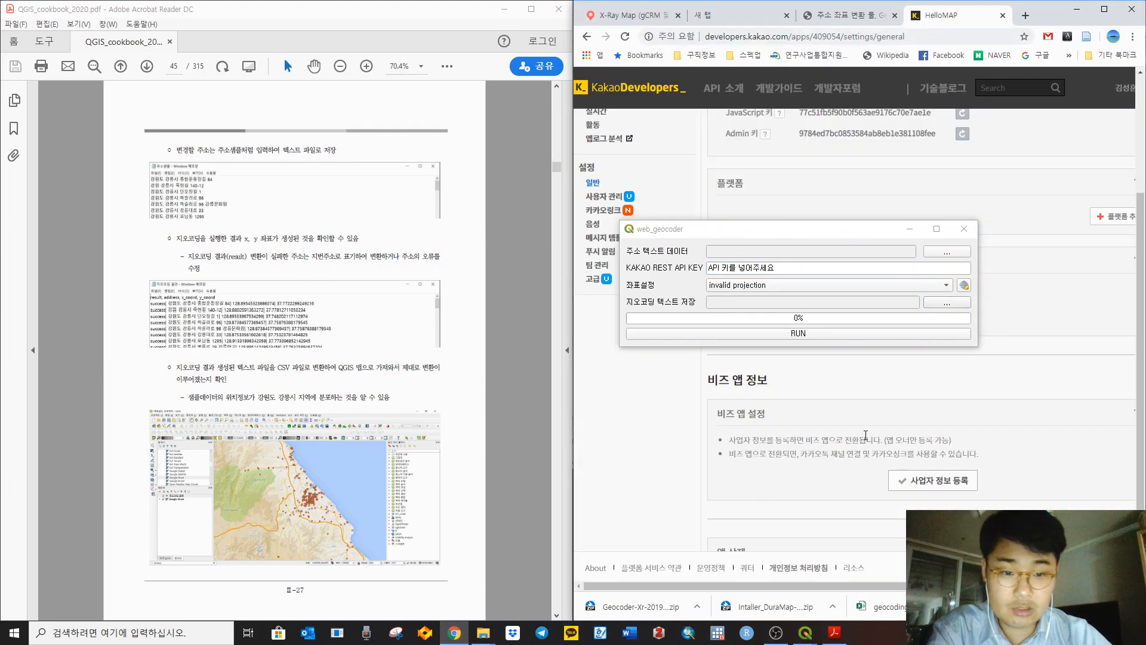
{"action": "left_click_drag", "start_coordinate": [845, 231], "coordinate": [340, 204]}
{"action": "scroll", "coordinate": [827, 233], "scroll_direction": "up", "scroll_amount": 3}
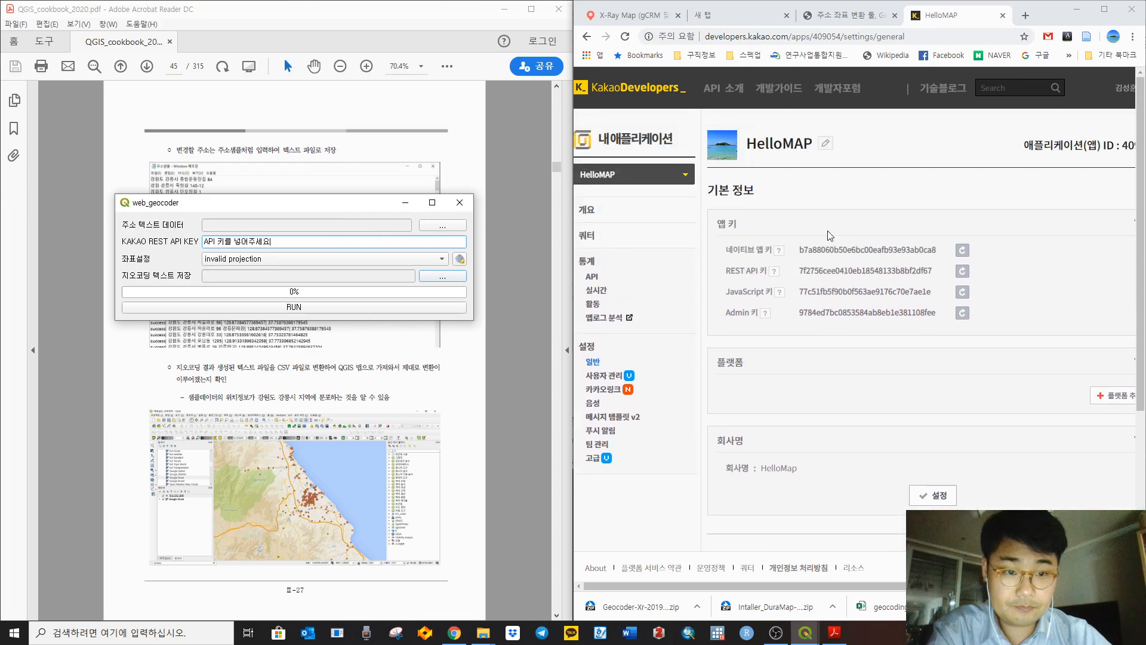
{"action": "mouse_move", "coordinate": [798, 276]}
{"action": "left_mouse_down"}
{"action": "mouse_move", "coordinate": [934, 273]}
{"action": "mouse_move", "coordinate": [802, 275]}
{"action": "left_mouse_up"}
{"action": "key", "text": "ctrl+c"}
{"action": "left_click", "coordinate": [931, 272]}
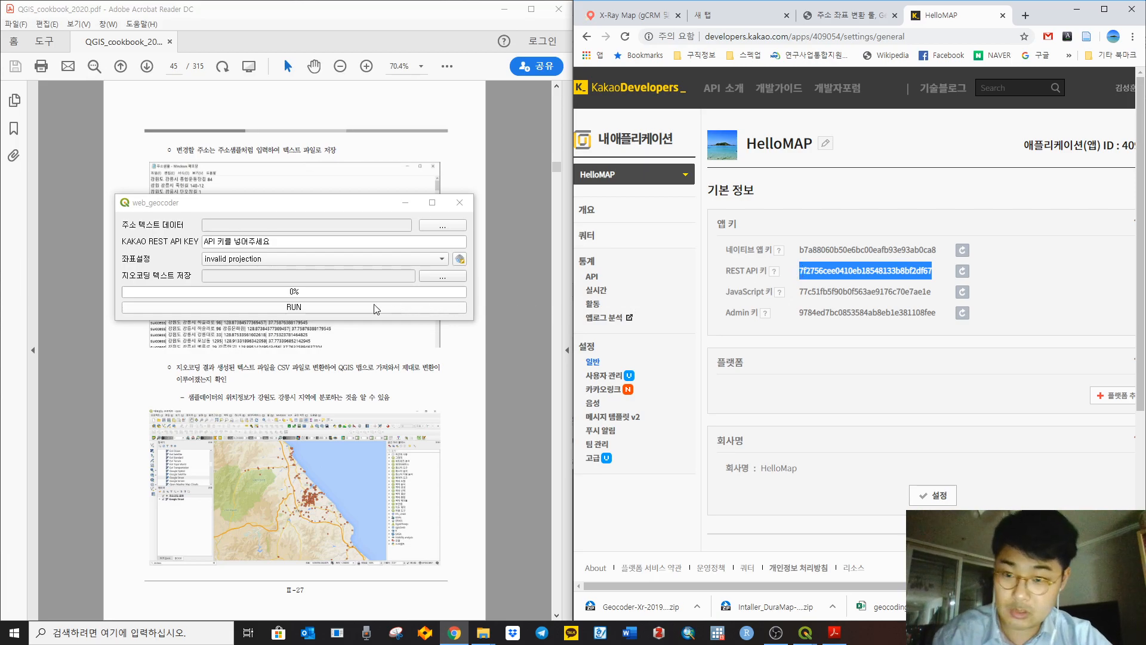
{"action": "left_click", "coordinate": [259, 242]}
{"action": "key", "text": "ctrl+a"}
{"action": "key", "text": "ctrl+v"}
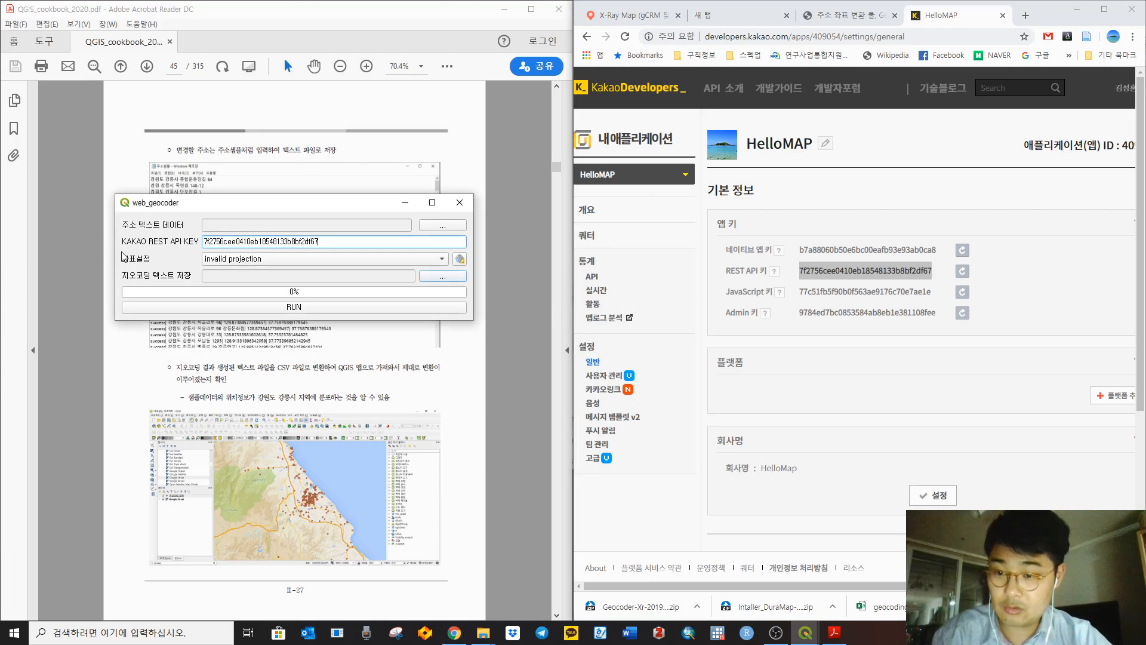
{"action": "left_click_drag", "start_coordinate": [257, 203], "coordinate": [691, 259]}
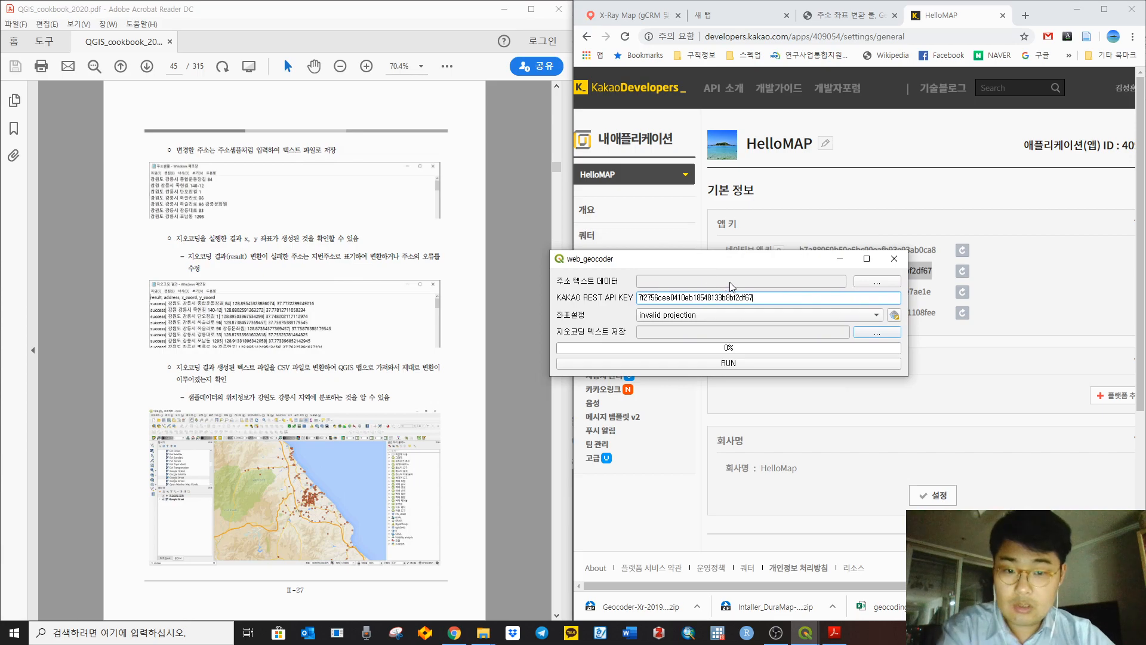
Step: Load 주소샘플.txt as the address text data and set 좌표설정 to EPSG:4326 - WGS 84
{"action": "left_click", "coordinate": [874, 281]}
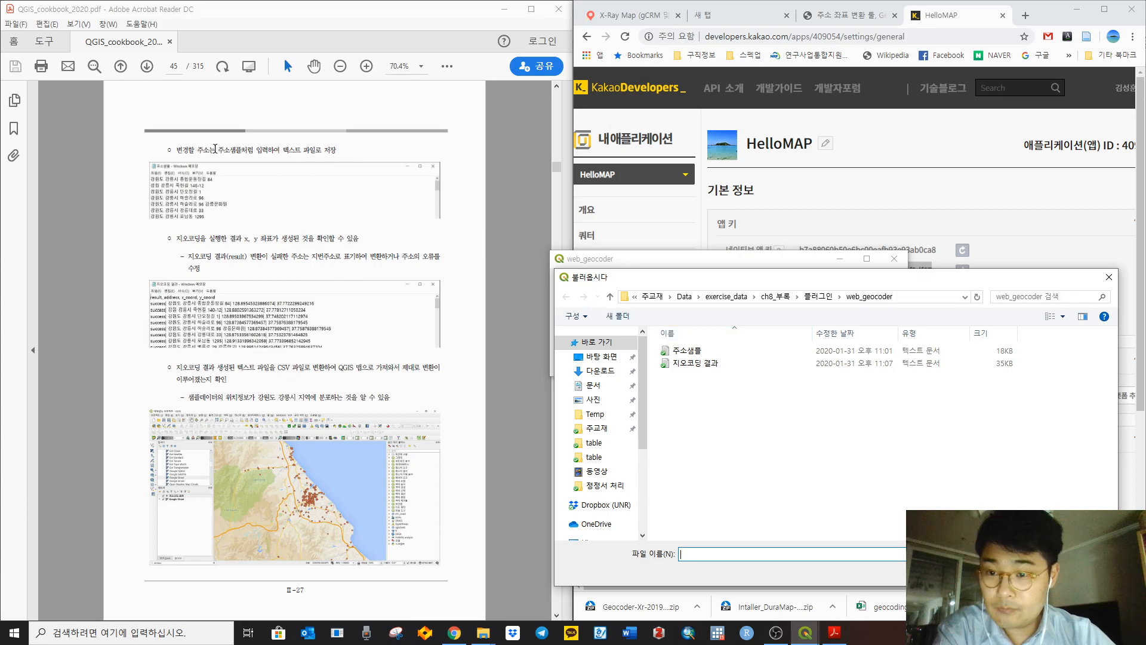
{"action": "left_click", "coordinate": [686, 351]}
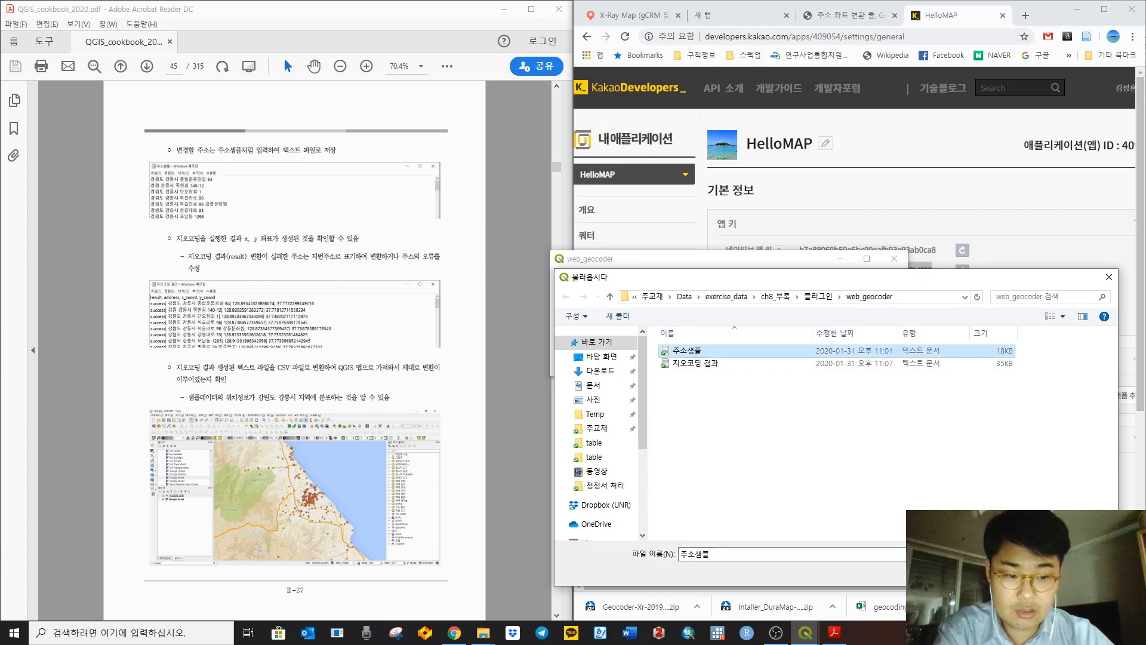
{"action": "key", "text": "Return"}
{"action": "left_click", "coordinate": [705, 317]}
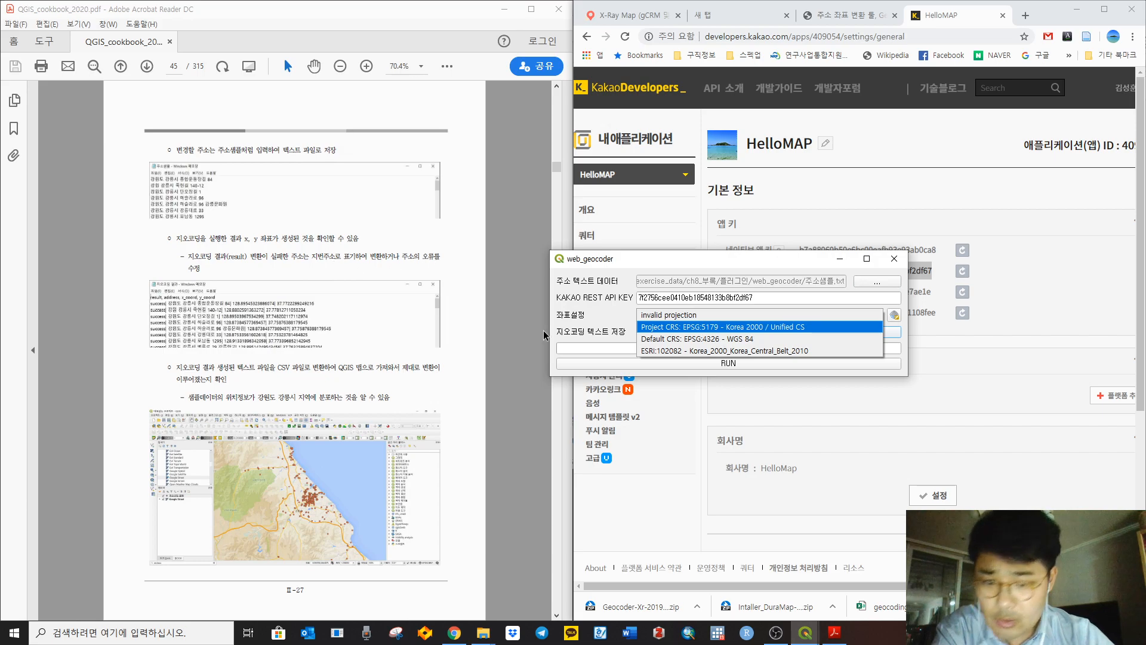
{"action": "left_click", "coordinate": [693, 340]}
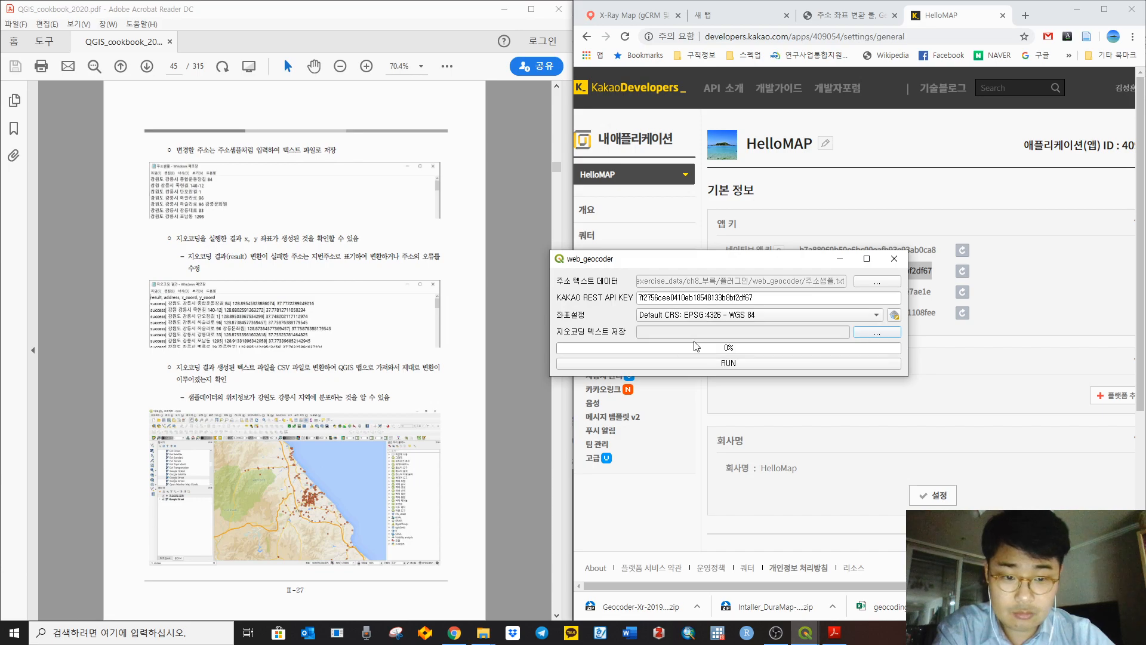
Step: Save output to 지오코딩 결과2, run the geocoding to 100%, and close the geocoder
{"action": "left_click", "coordinate": [862, 334]}
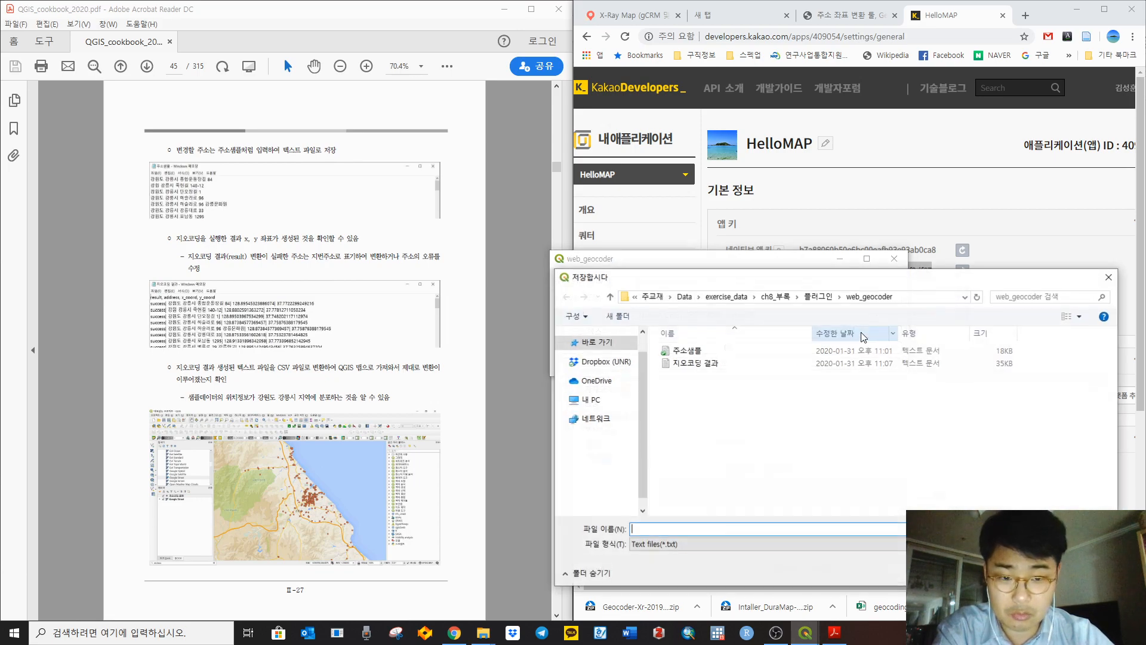
{"action": "left_click", "coordinate": [748, 365]}
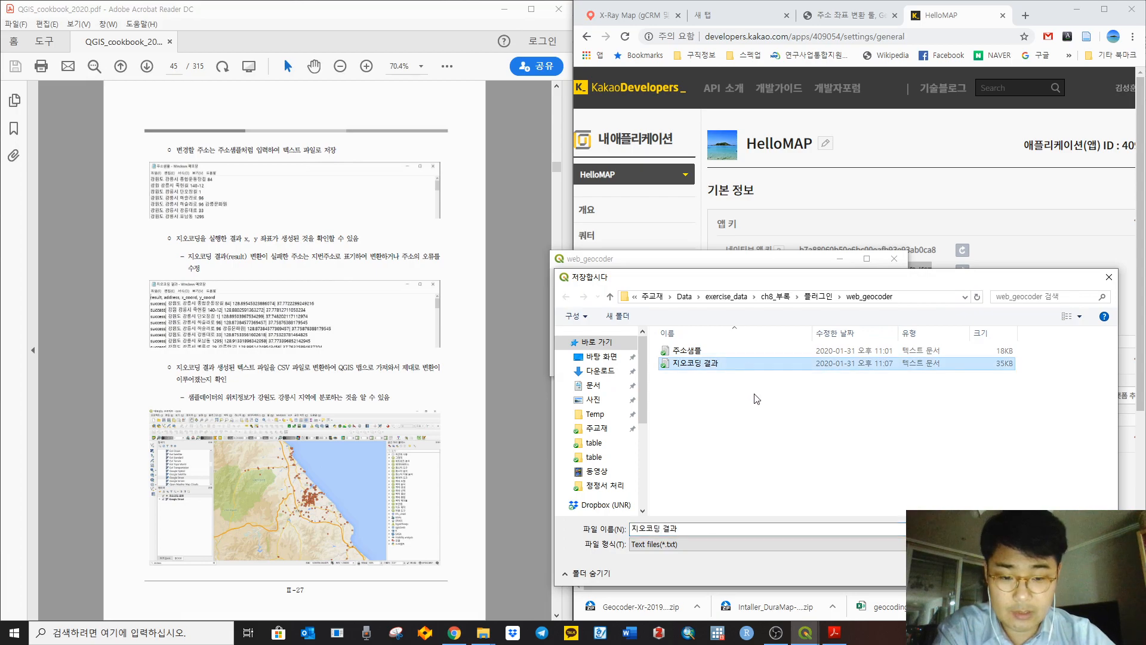
{"action": "left_click", "coordinate": [708, 530]}
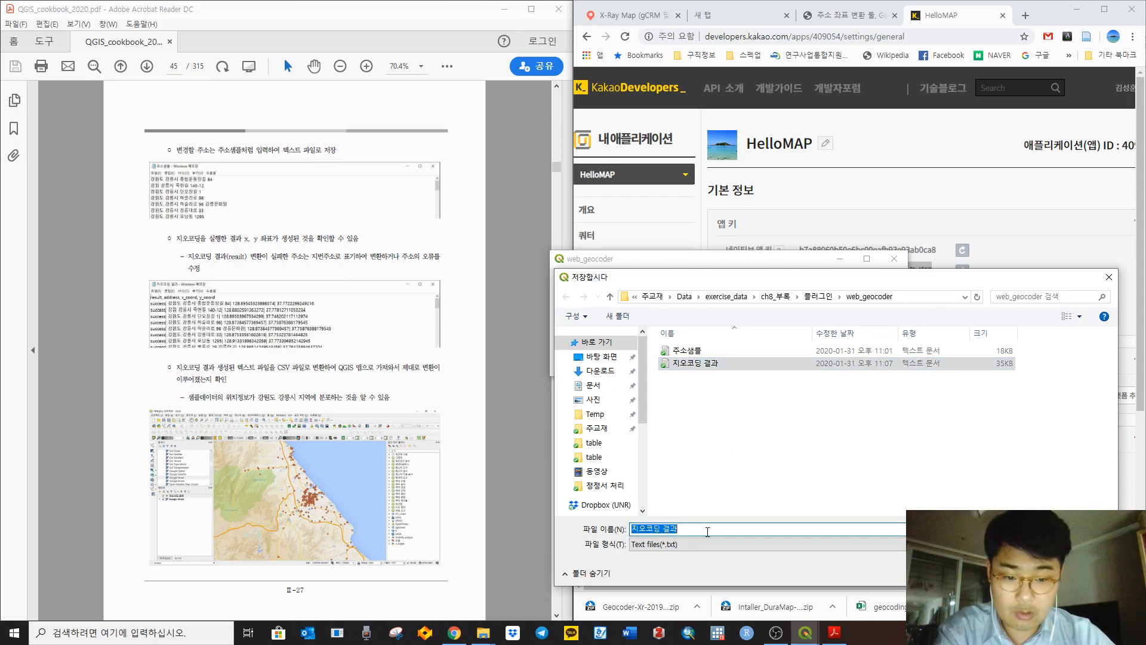
{"action": "left_click", "coordinate": [707, 531]}
{"action": "type", "text": "2"}
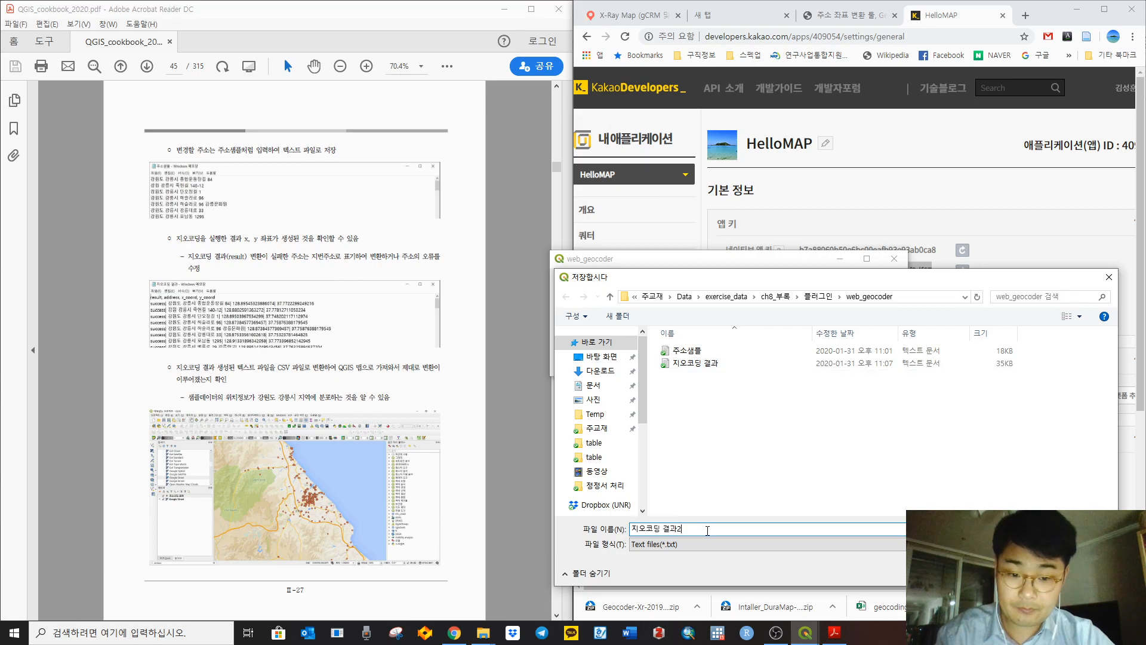
{"action": "key", "text": "Return"}
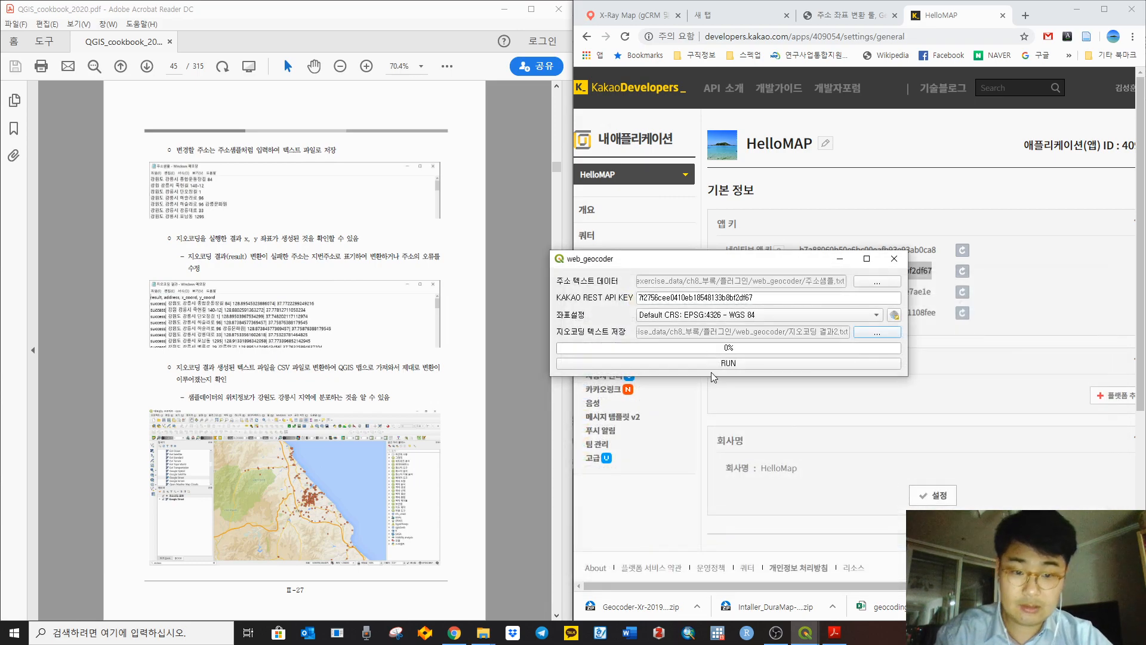
{"action": "left_click", "coordinate": [762, 366]}
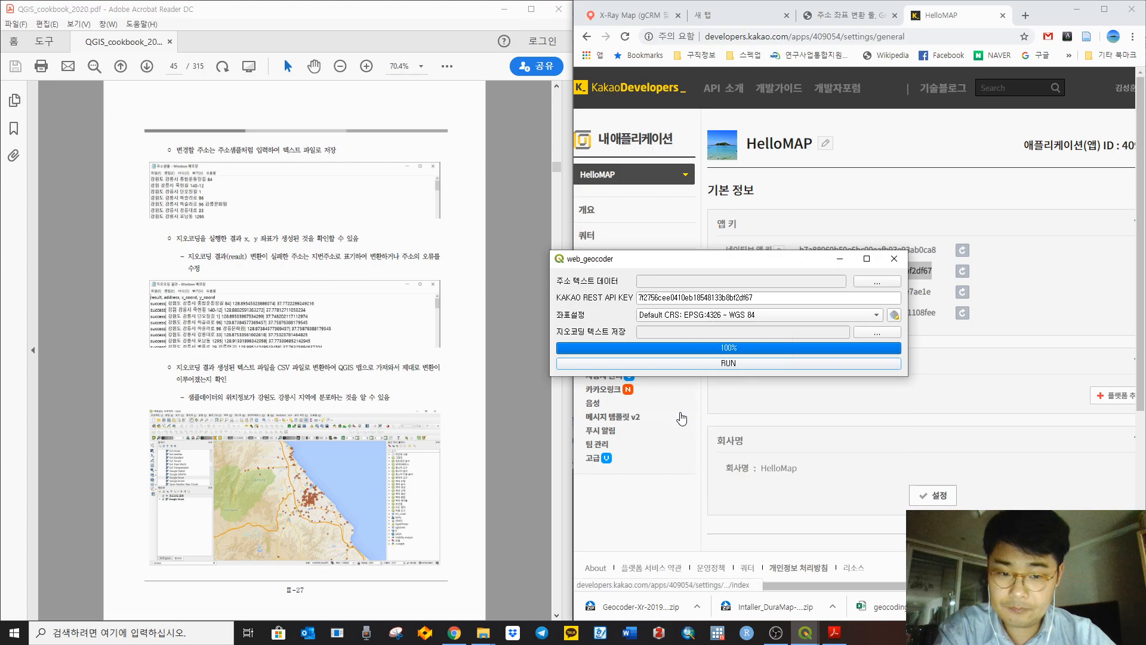
{"action": "left_click", "coordinate": [895, 261]}
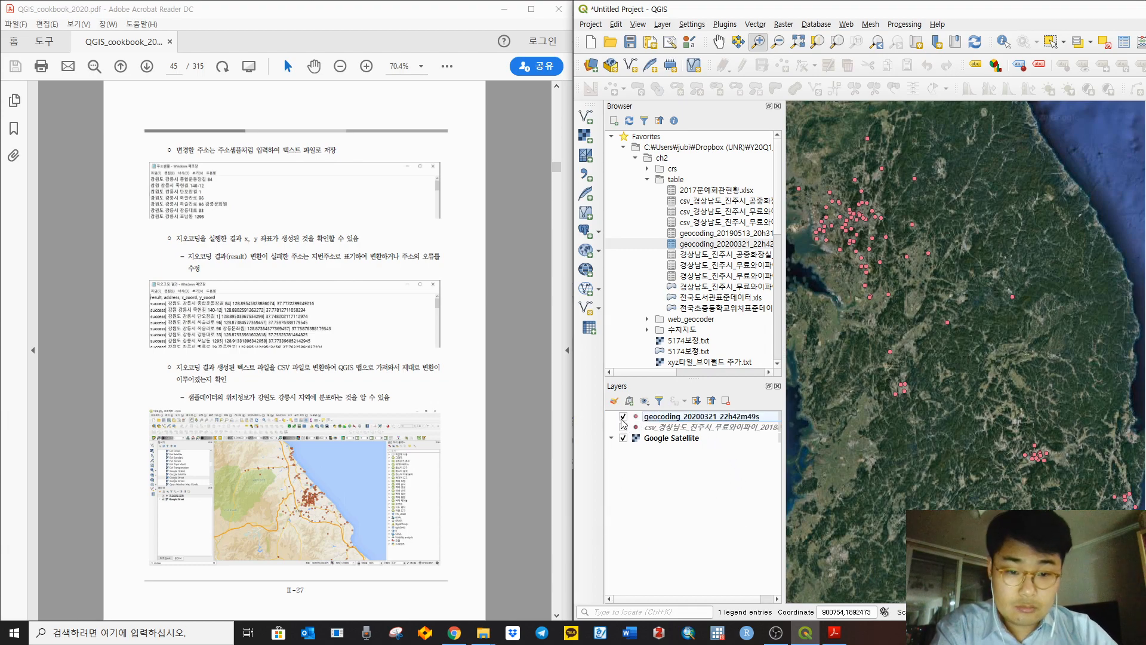
Step: Hide the geocoding layer and expand ch8_부록 > 플러그인 > web_geocoder in the Browser panel
{"action": "left_click", "coordinate": [623, 416]}
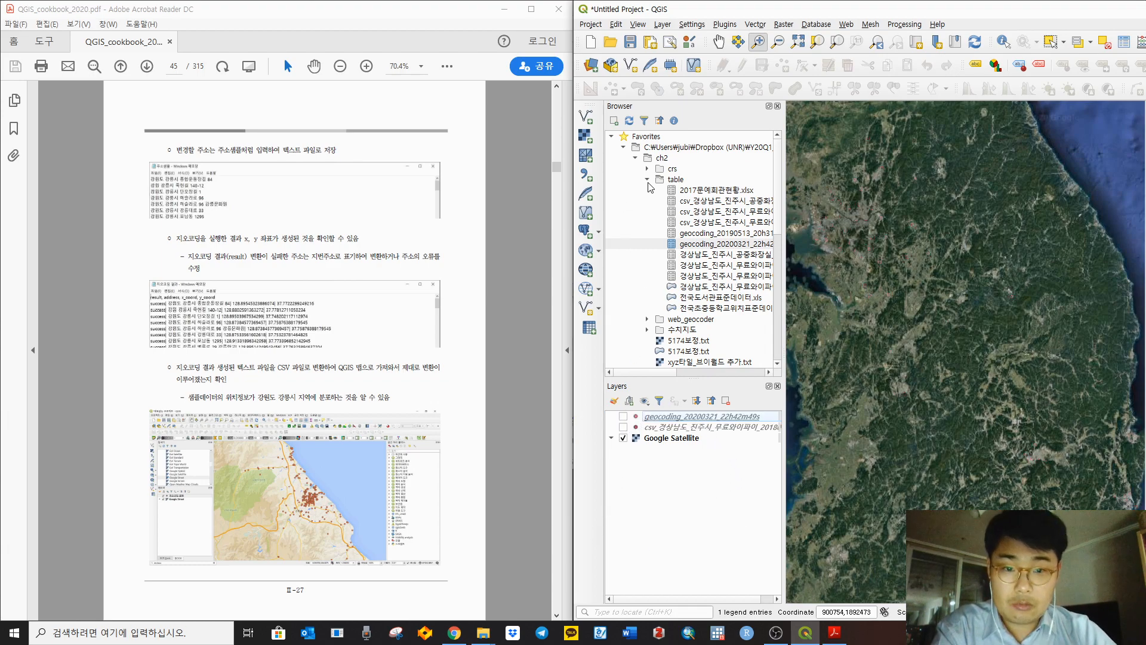
{"action": "left_click", "coordinate": [635, 158]}
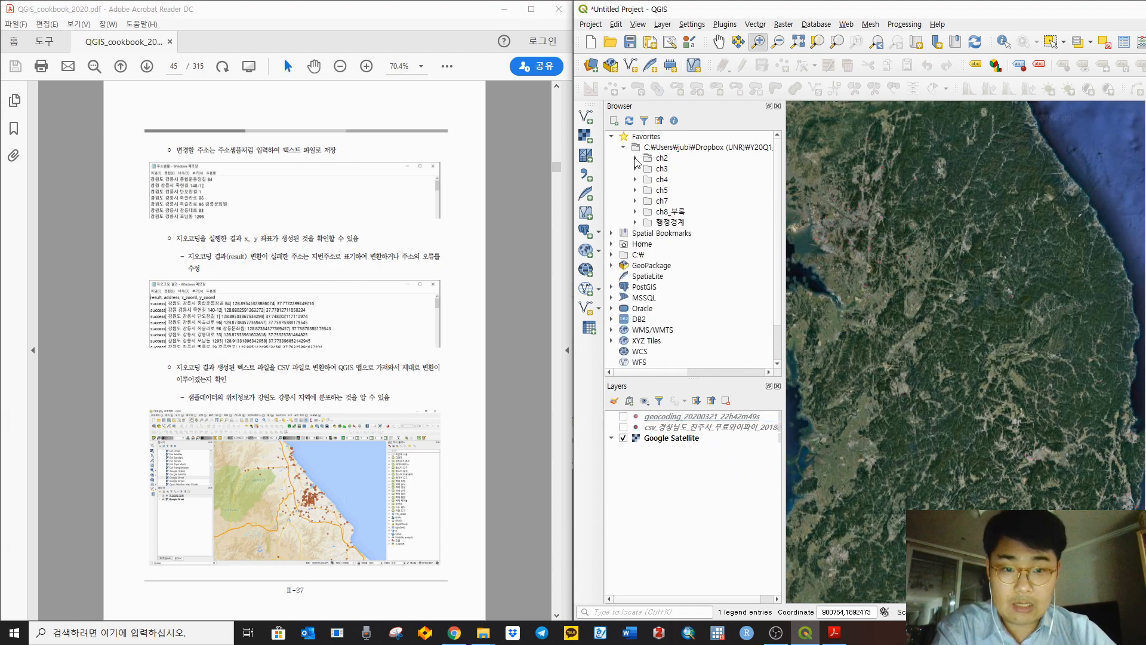
{"action": "left_click", "coordinate": [635, 212]}
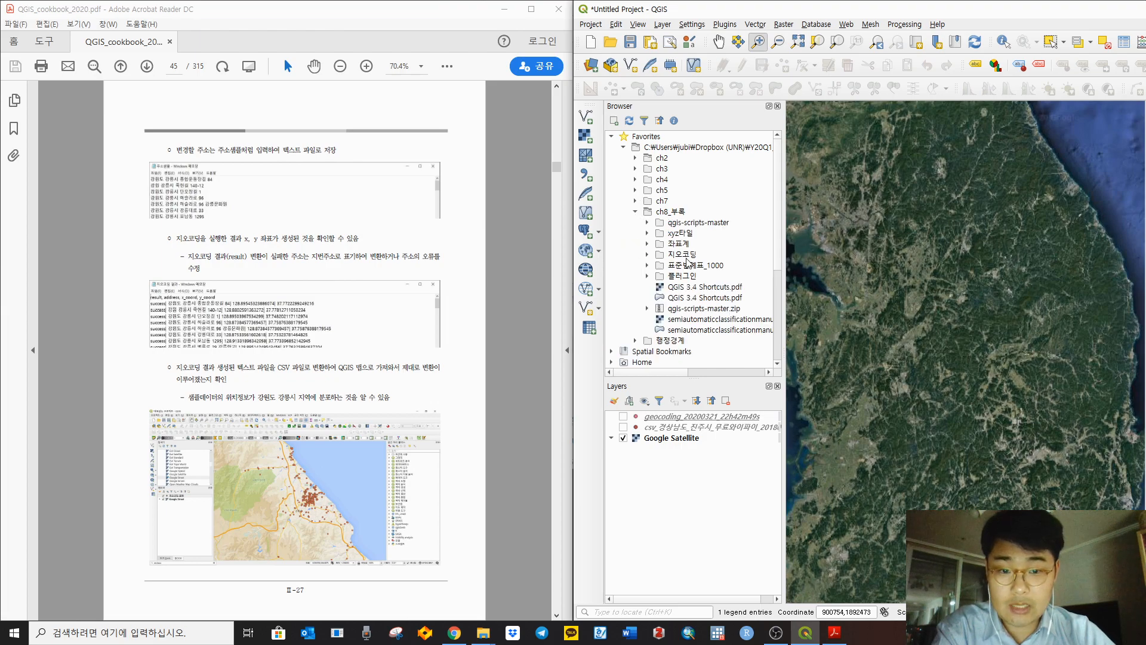
{"action": "double_click", "coordinate": [685, 256]}
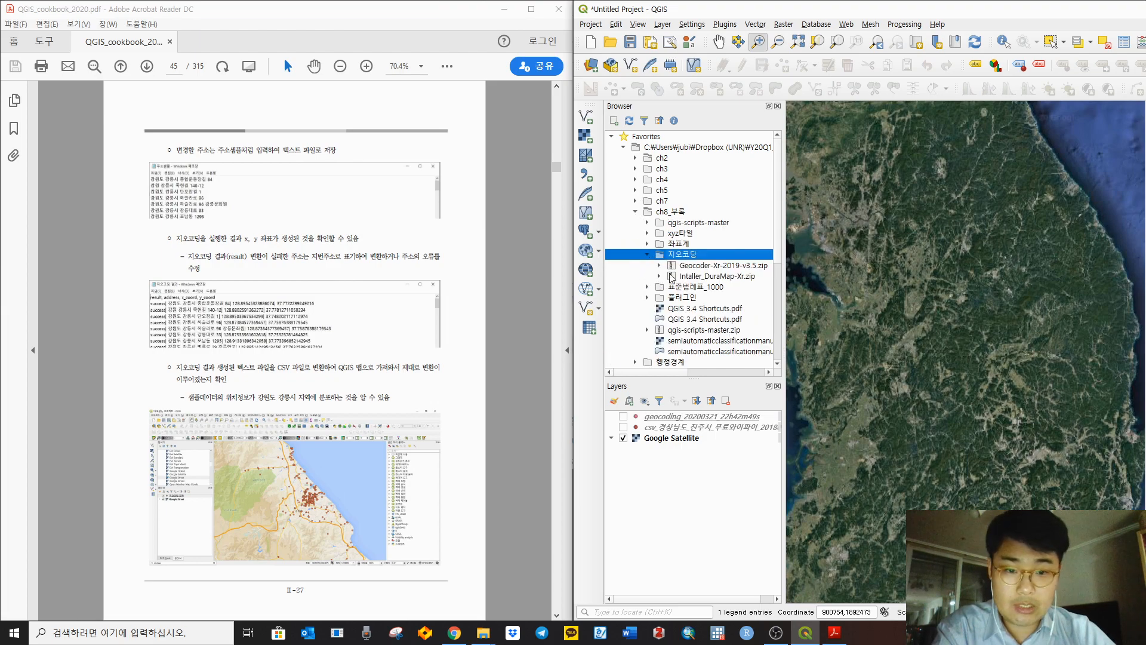
{"action": "left_click", "coordinate": [647, 255]}
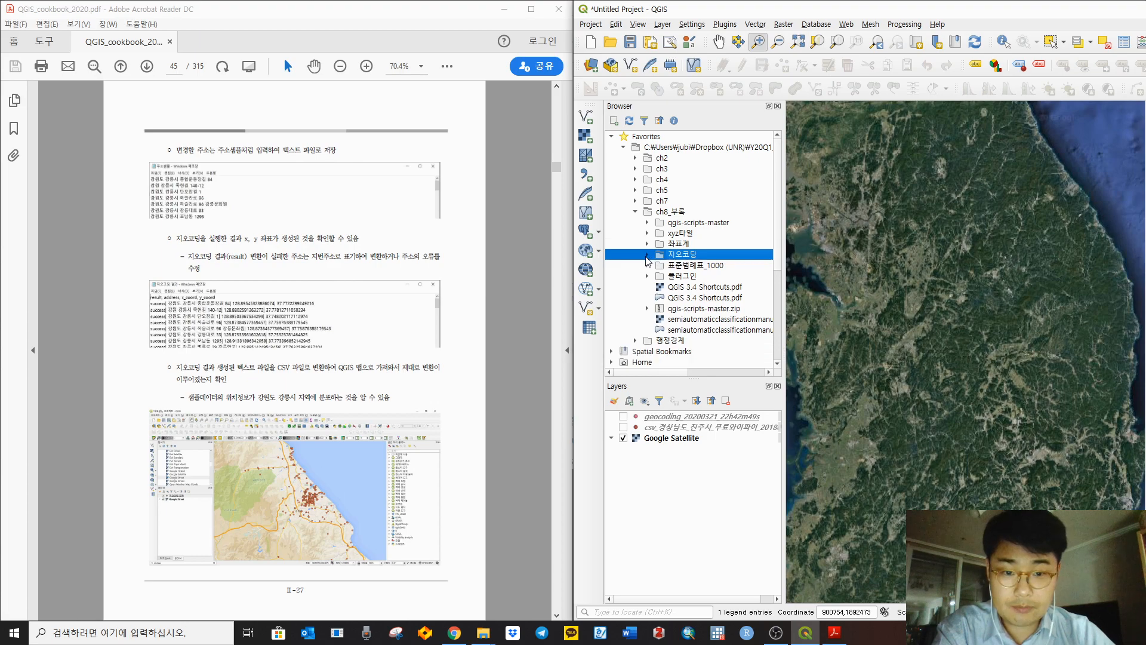
{"action": "left_click", "coordinate": [648, 275]}
{"action": "left_click", "coordinate": [659, 287]}
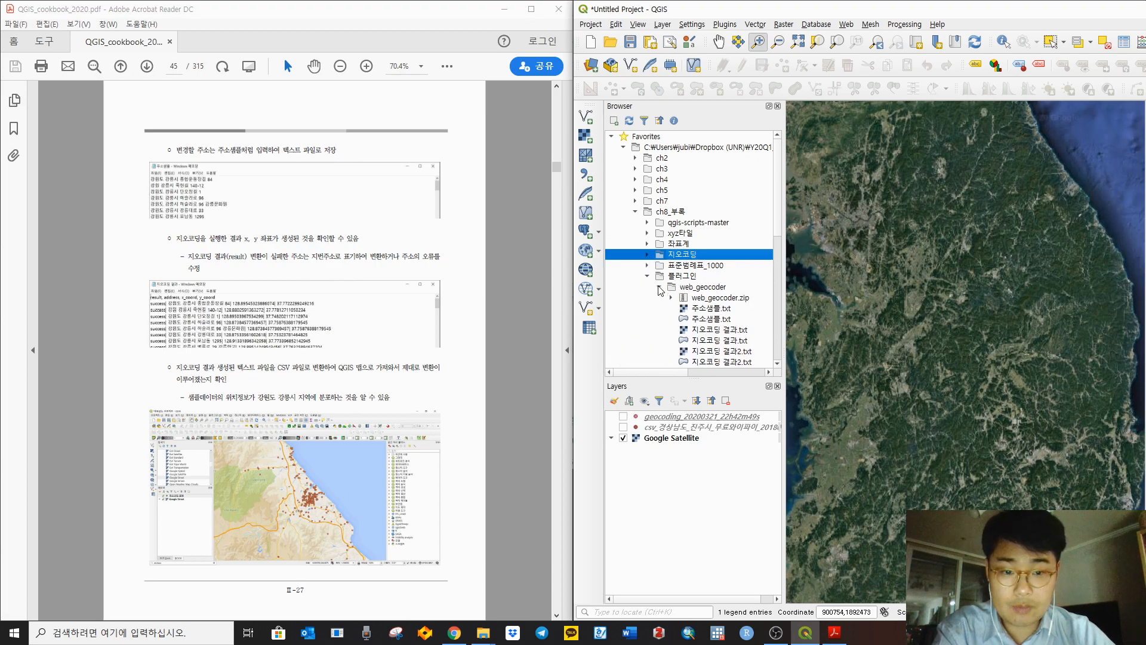
{"action": "scroll", "coordinate": [747, 296], "scroll_direction": "down", "scroll_amount": 1}
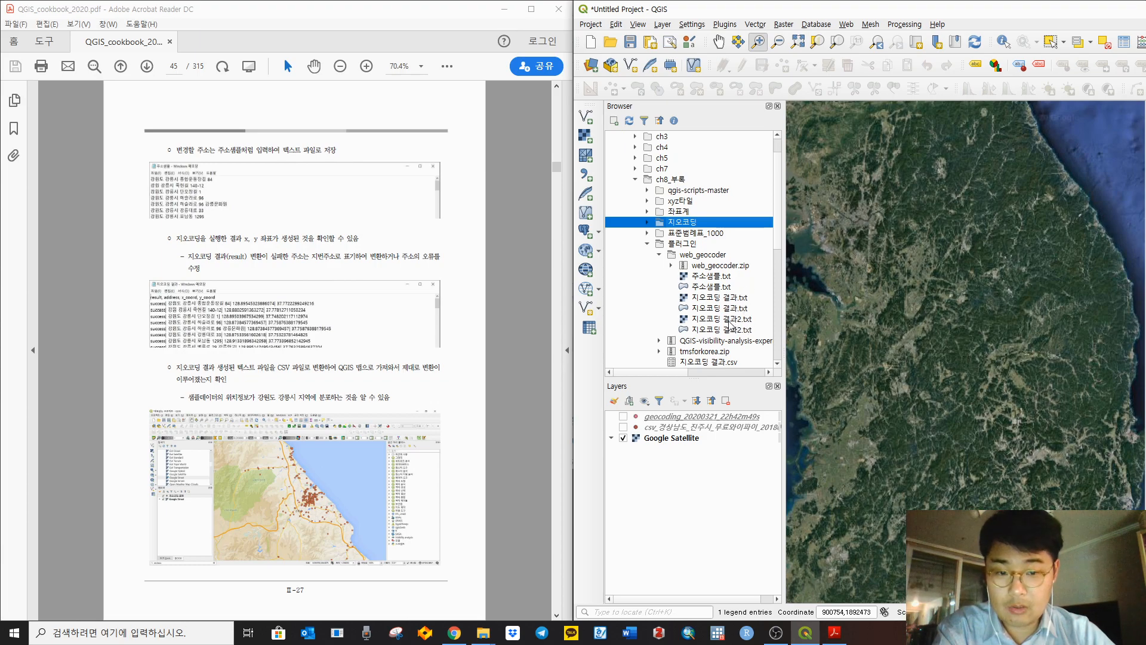
Step: Load 지오코딩 결과2.txt into the Delimited Text import and review its sample rows
{"action": "left_click", "coordinate": [587, 176]}
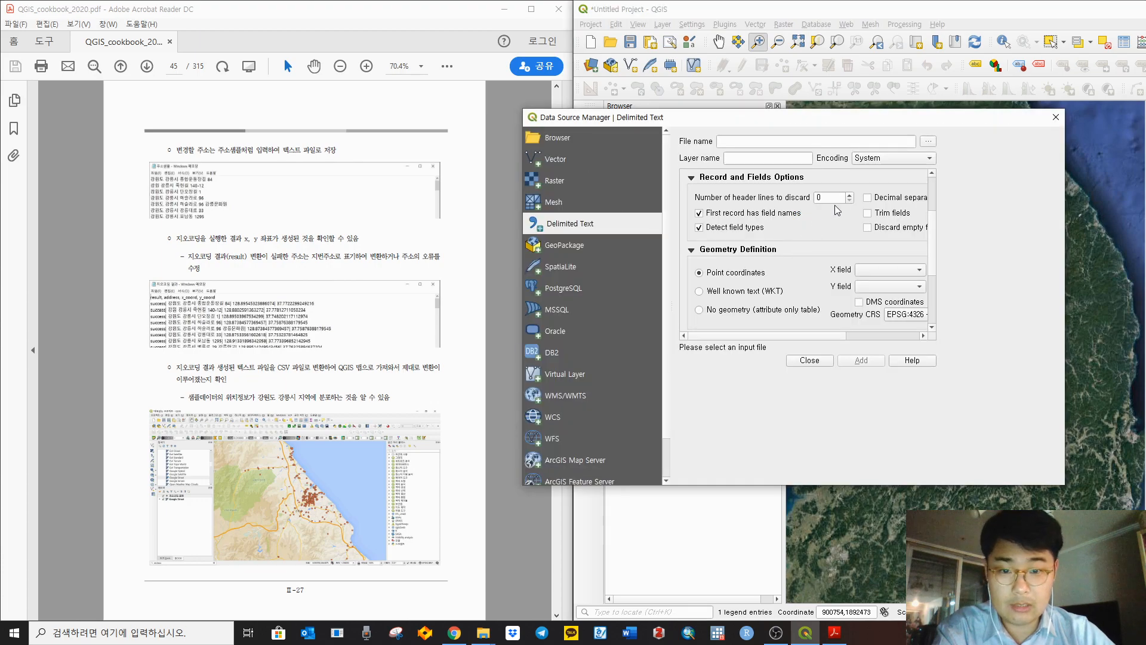
{"action": "left_click", "coordinate": [928, 141]}
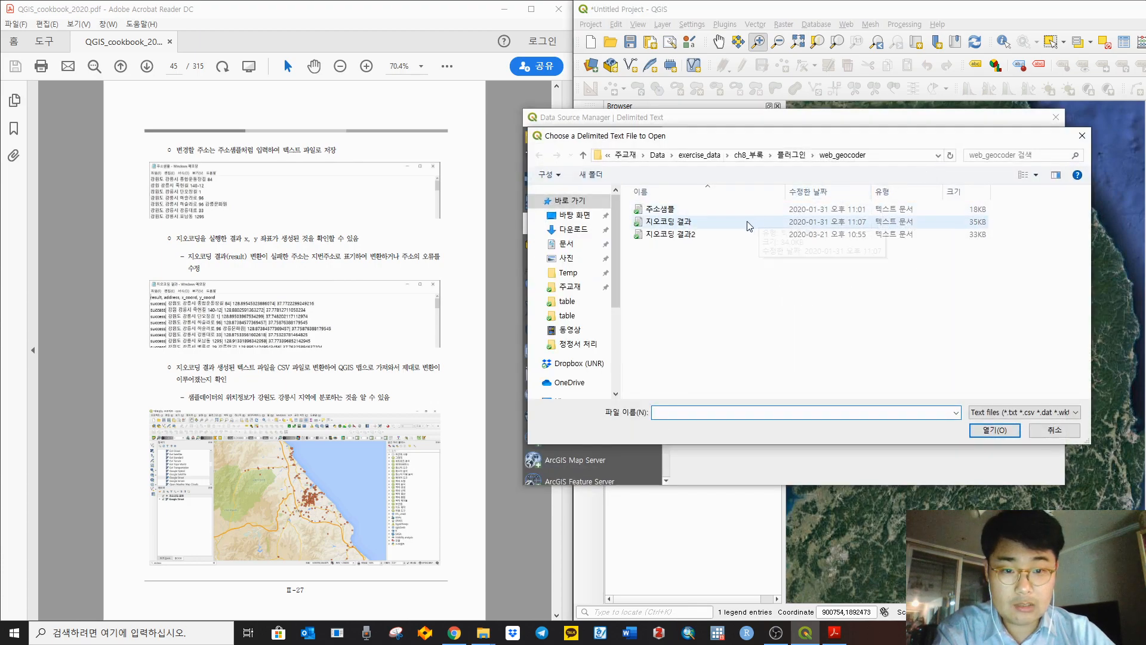
{"action": "left_click", "coordinate": [675, 235]}
{"action": "left_click", "coordinate": [992, 431]}
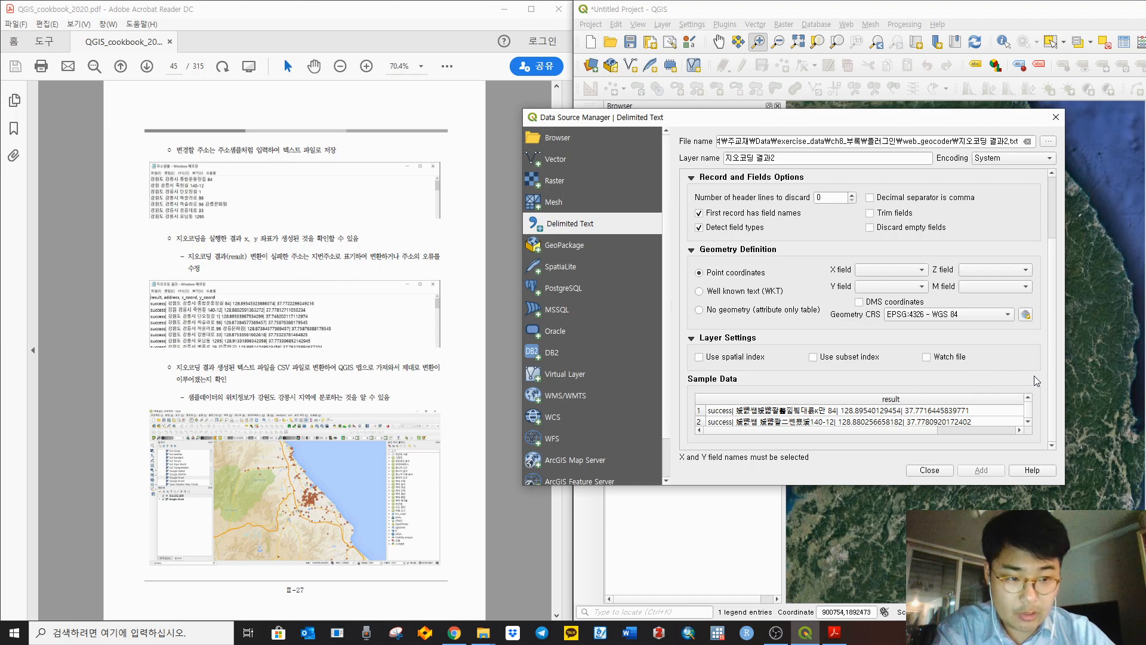
{"action": "scroll", "coordinate": [797, 418], "scroll_direction": "down", "scroll_amount": 1}
{"action": "scroll", "coordinate": [797, 414], "scroll_direction": "up", "scroll_amount": 3}
{"action": "scroll", "coordinate": [898, 399], "scroll_direction": "down", "scroll_amount": 3}
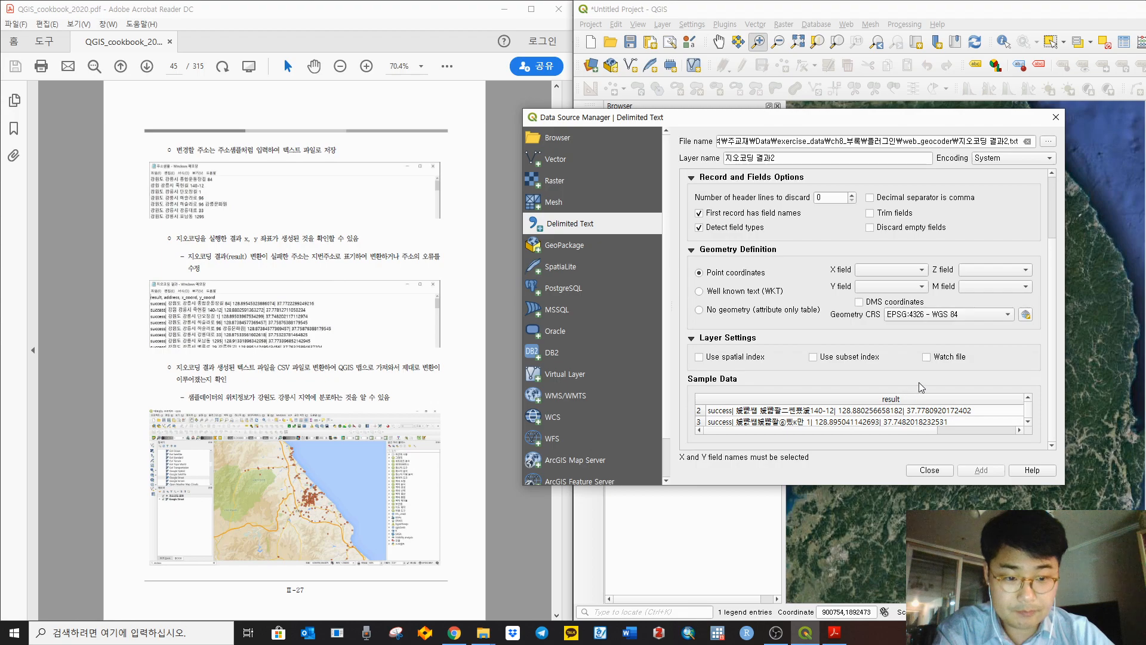
{"action": "left_click", "coordinate": [726, 414]}
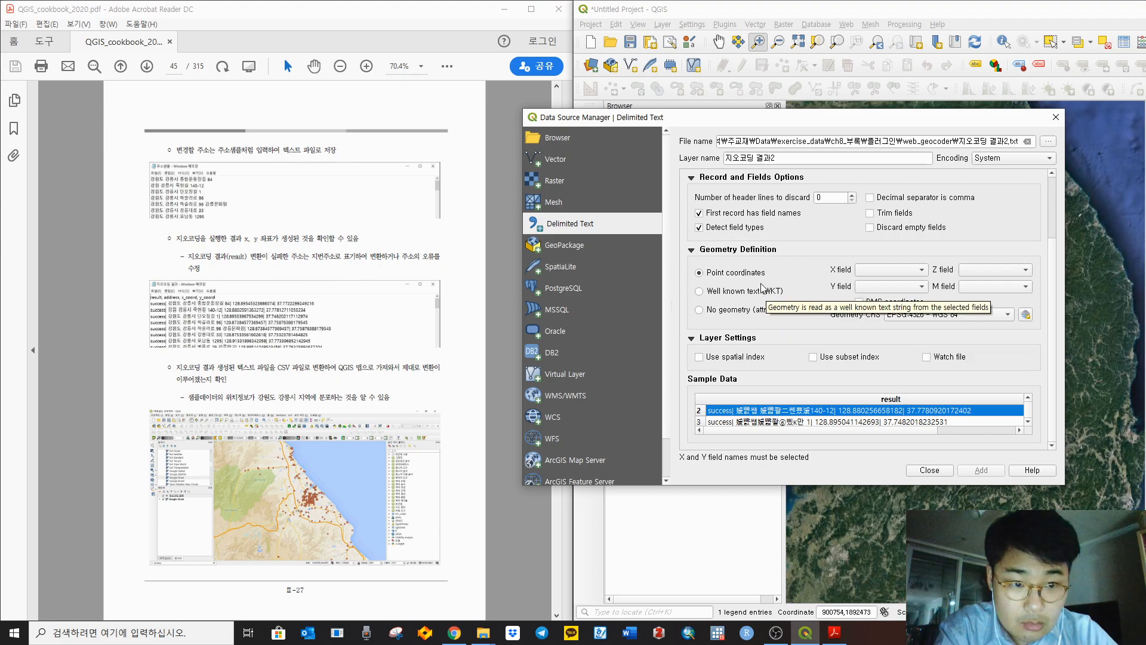
{"action": "left_click", "coordinate": [918, 200]}
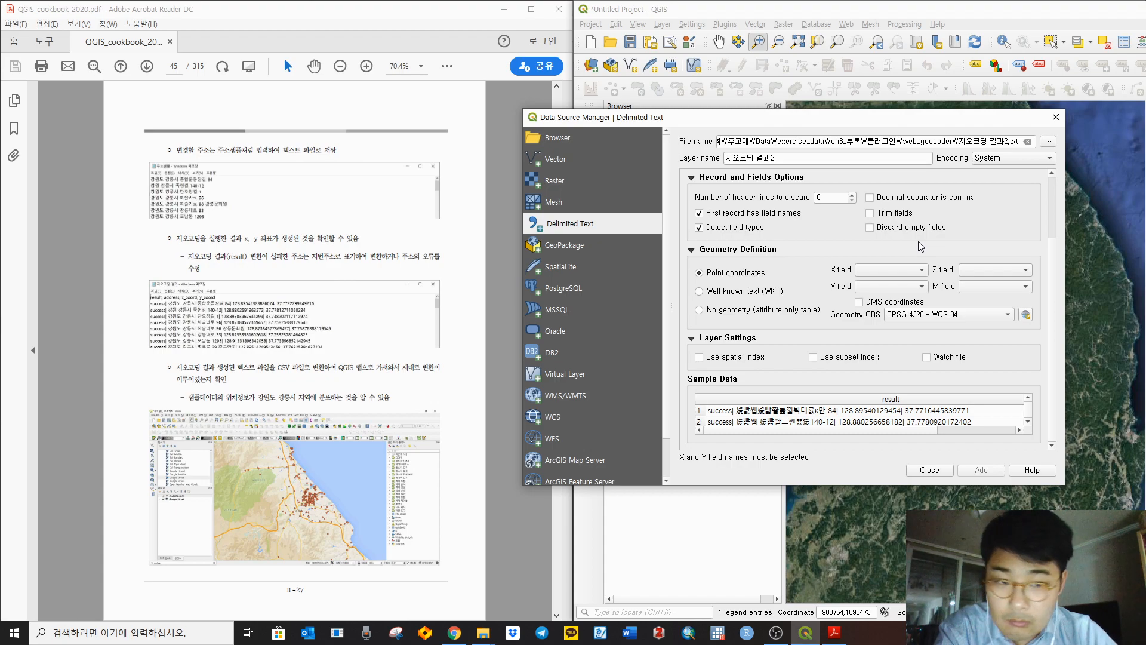
Step: Switch the import encoding from System to UTF-8 and check the Korean sample rows
{"action": "left_click", "coordinate": [984, 171]}
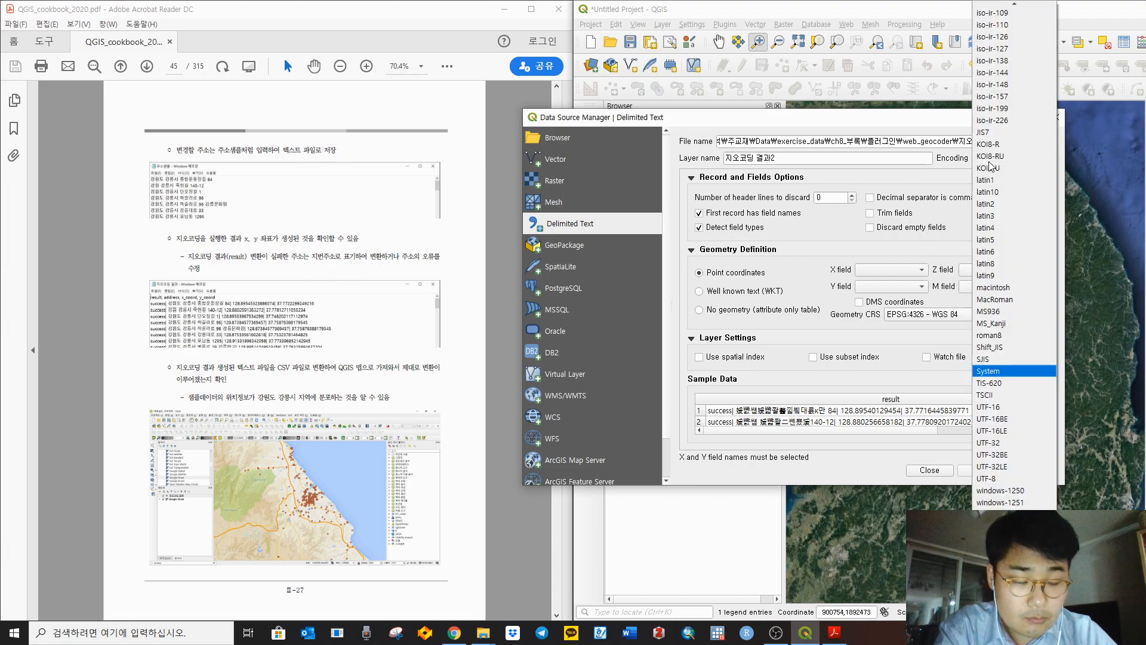
{"action": "left_click", "coordinate": [936, 185]}
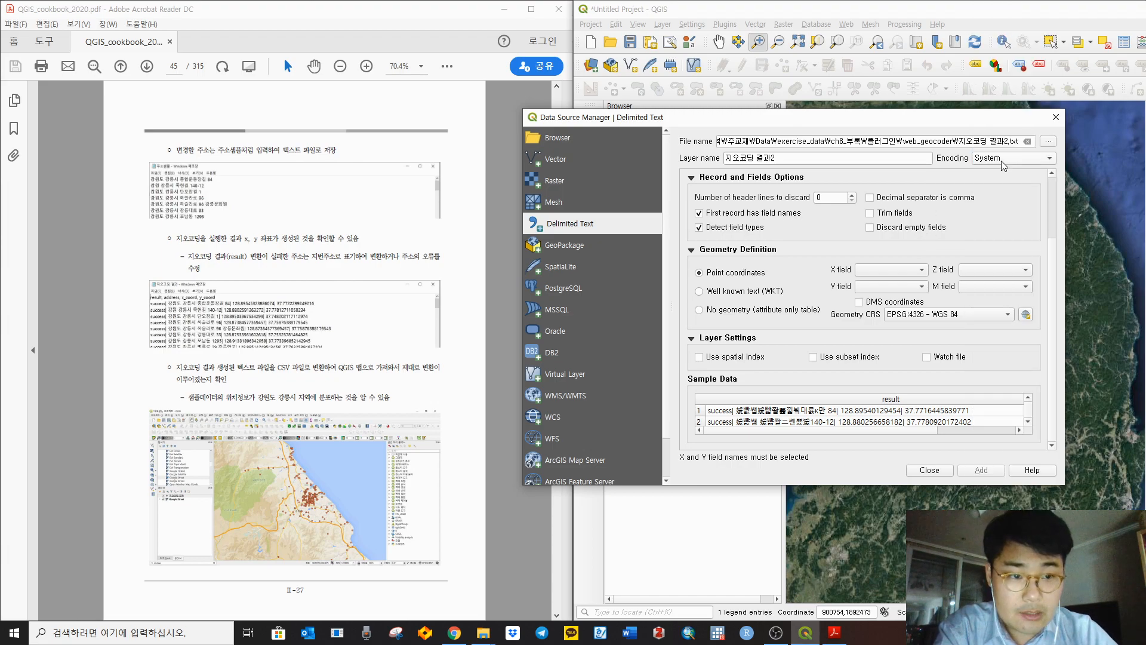
{"action": "left_click", "coordinate": [994, 160]}
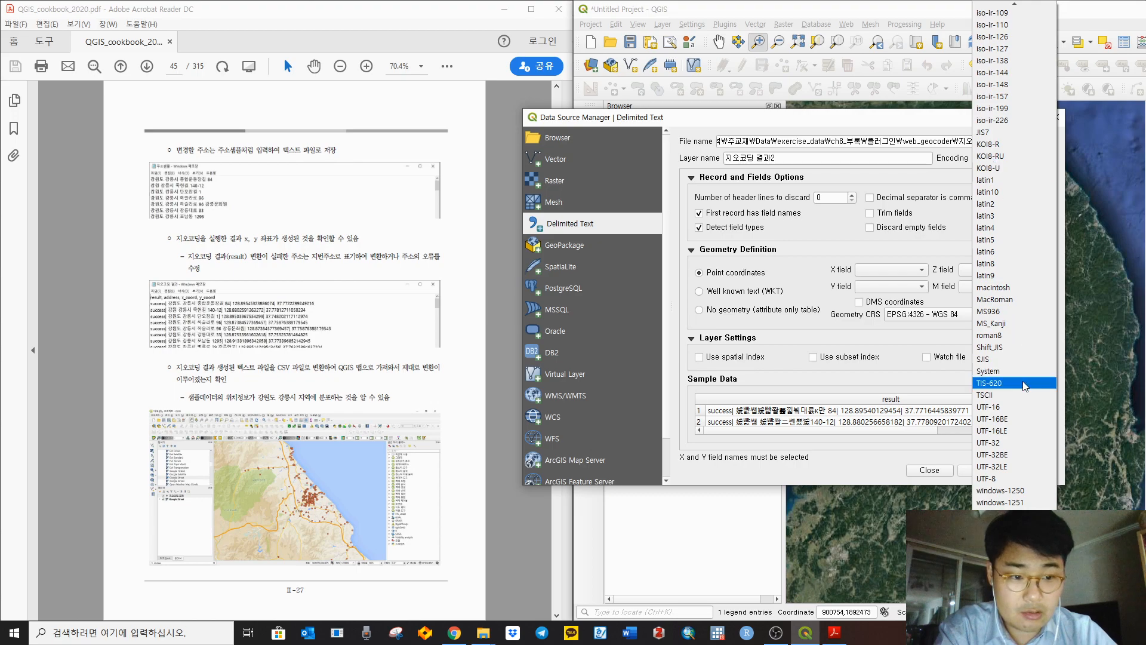
{"action": "left_click", "coordinate": [1027, 371]}
{"action": "left_click", "coordinate": [1013, 159]}
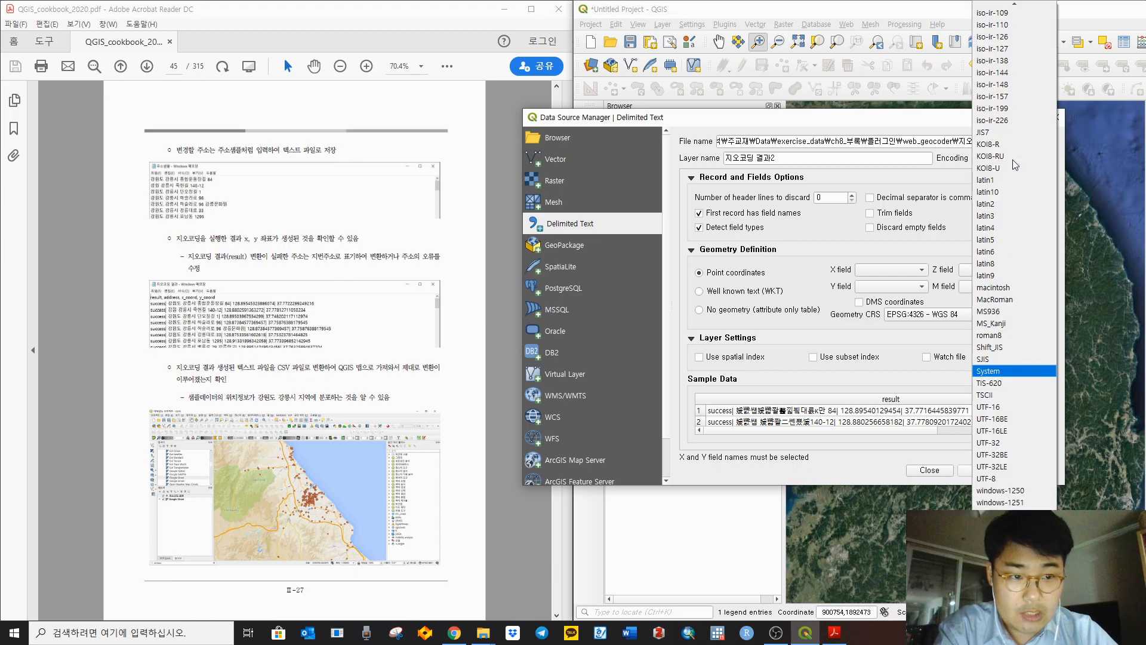
{"action": "left_click", "coordinate": [1037, 479]}
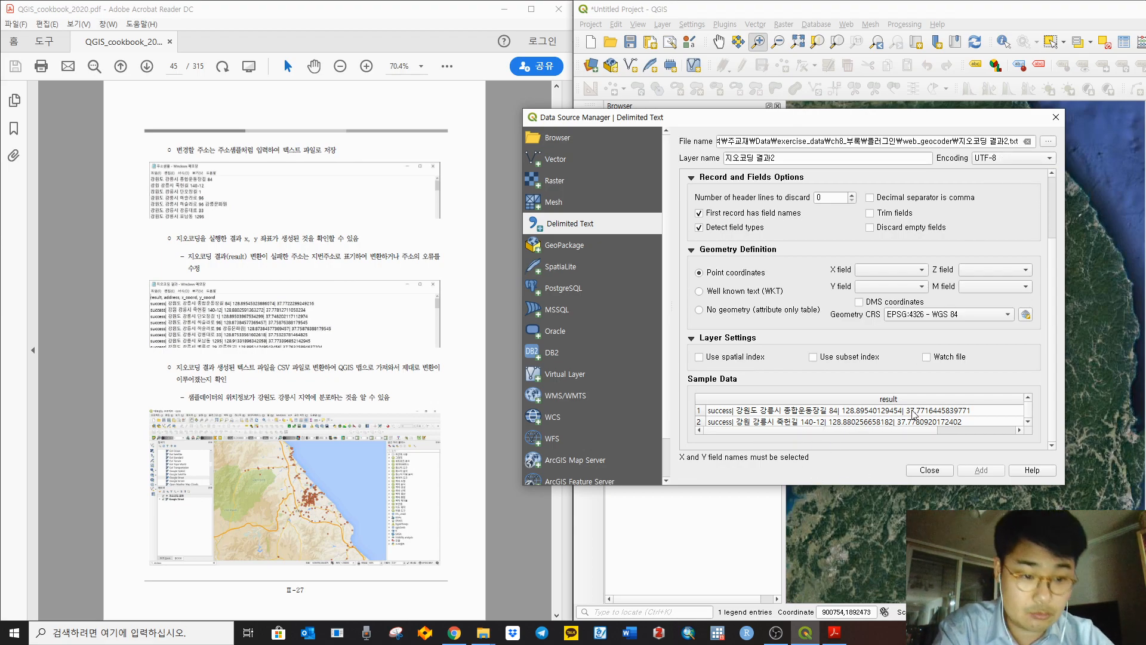
{"action": "scroll", "coordinate": [950, 377], "scroll_direction": "up", "scroll_amount": 2}
{"action": "scroll", "coordinate": [950, 375], "scroll_direction": "down", "scroll_amount": 2}
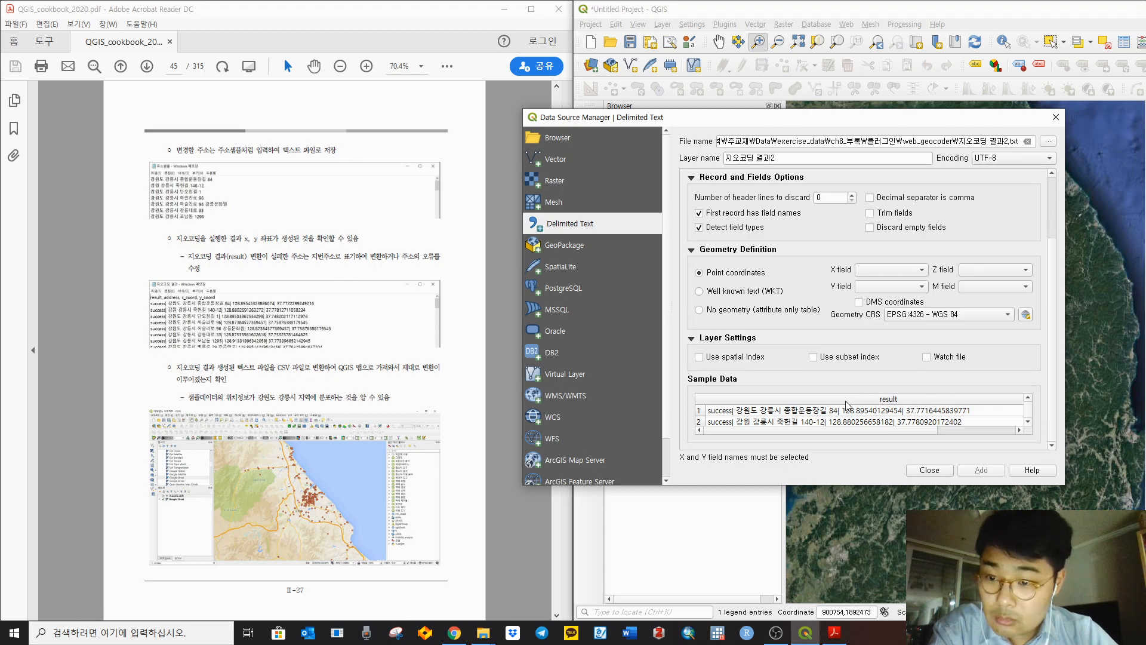
{"action": "scroll", "coordinate": [835, 409], "scroll_direction": "down", "scroll_amount": 1}
{"action": "scroll", "coordinate": [827, 408], "scroll_direction": "up", "scroll_amount": 2}
{"action": "scroll", "coordinate": [827, 403], "scroll_direction": "down", "scroll_amount": 2}
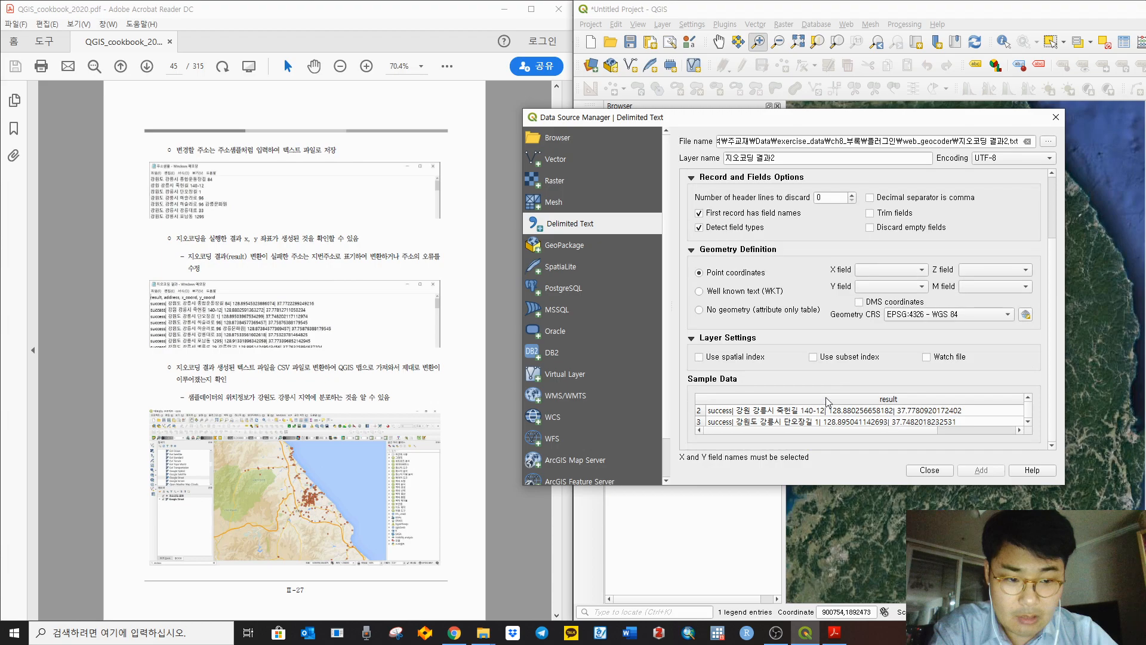
Step: Close the Delimited Text import without adding a layer and bring the folder window forward
{"action": "left_click", "coordinate": [929, 470]}
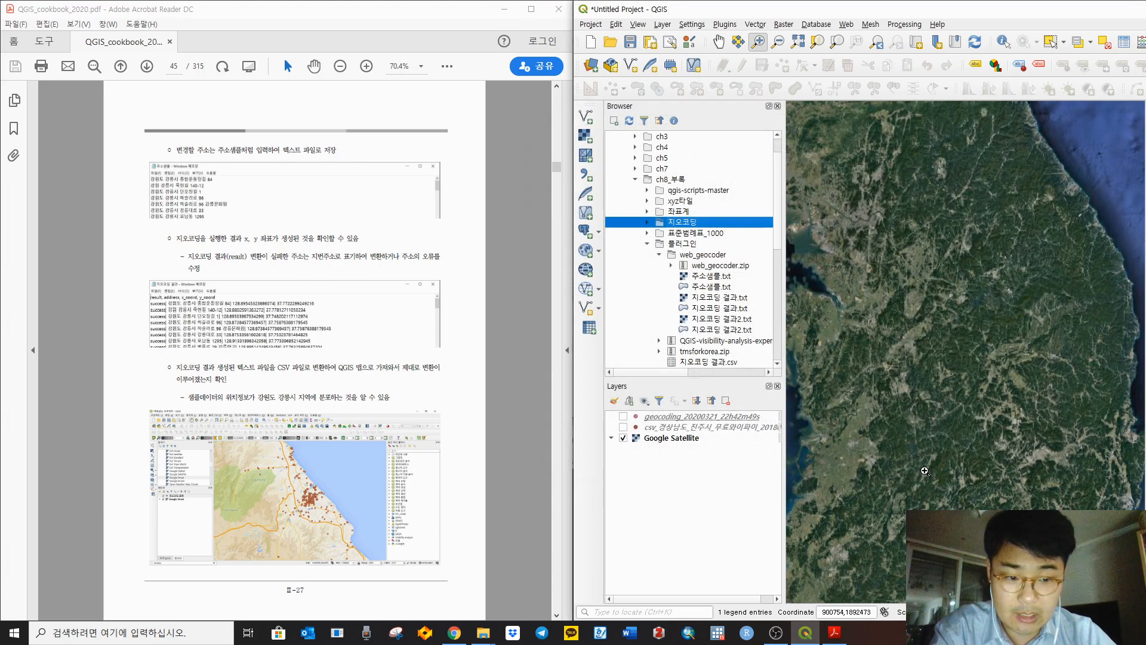
{"action": "mouse_move", "coordinate": [484, 634]}
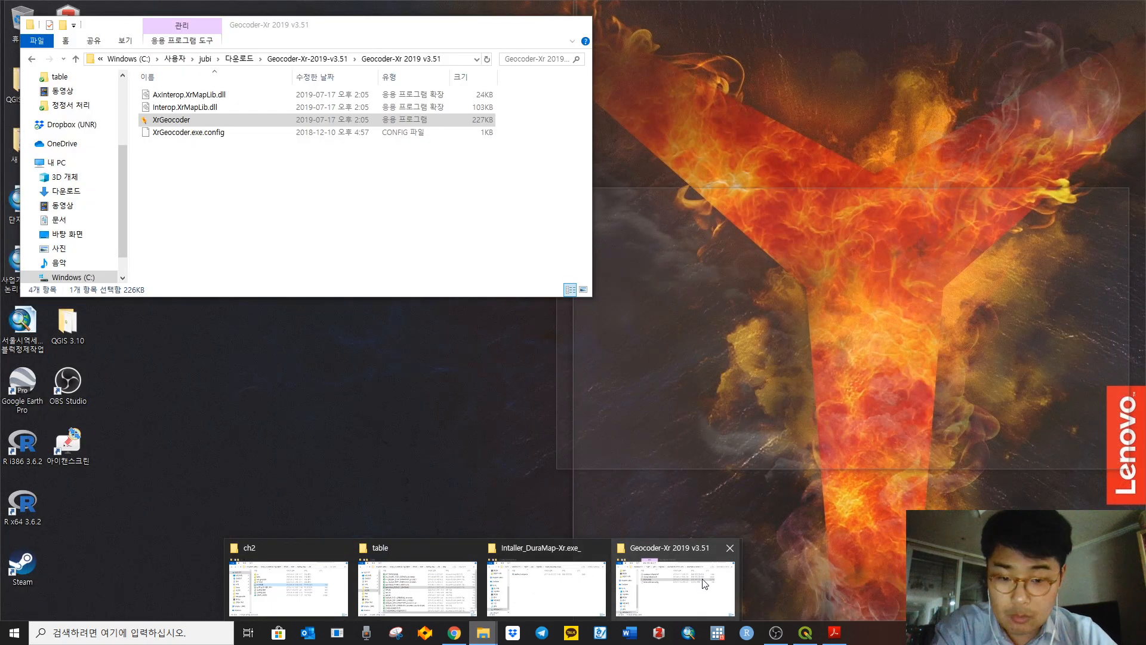
{"action": "left_click", "coordinate": [671, 586]}
{"action": "left_click_drag", "start_coordinate": [321, 26], "coordinate": [747, 170]}
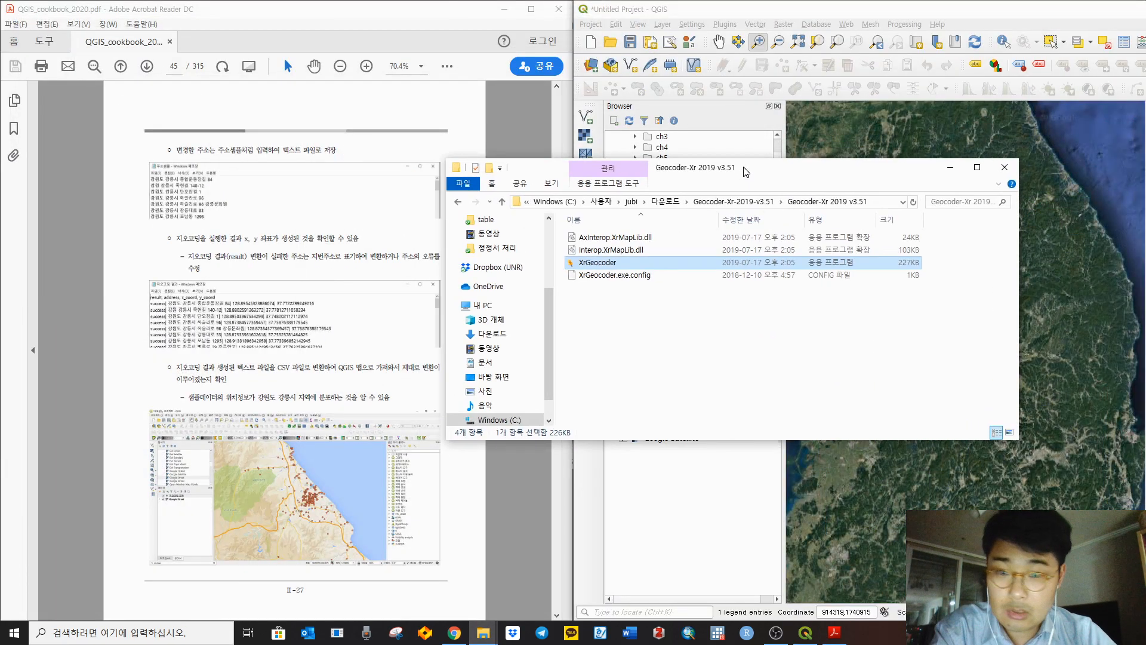
Step: Browse 주교재 > Data > exercise_data > ch8_부록 > 플러그인 > web_geocoder and open 지오코딩 결과2 in Notepad
{"action": "left_click", "coordinate": [664, 202]}
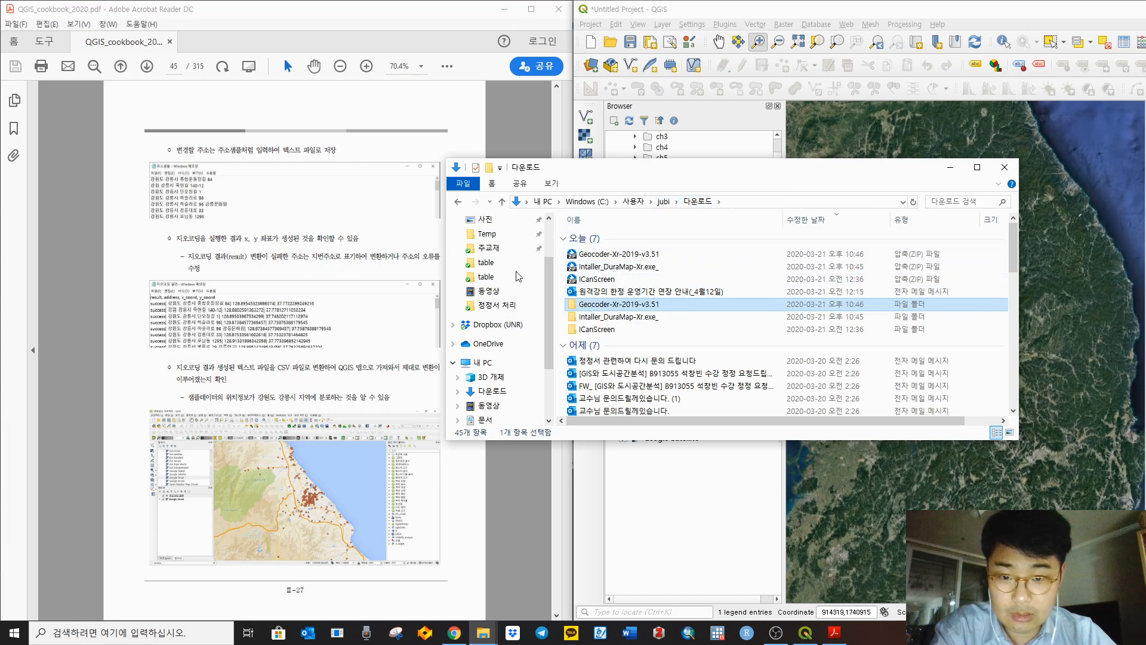
{"action": "left_click", "coordinate": [488, 247]}
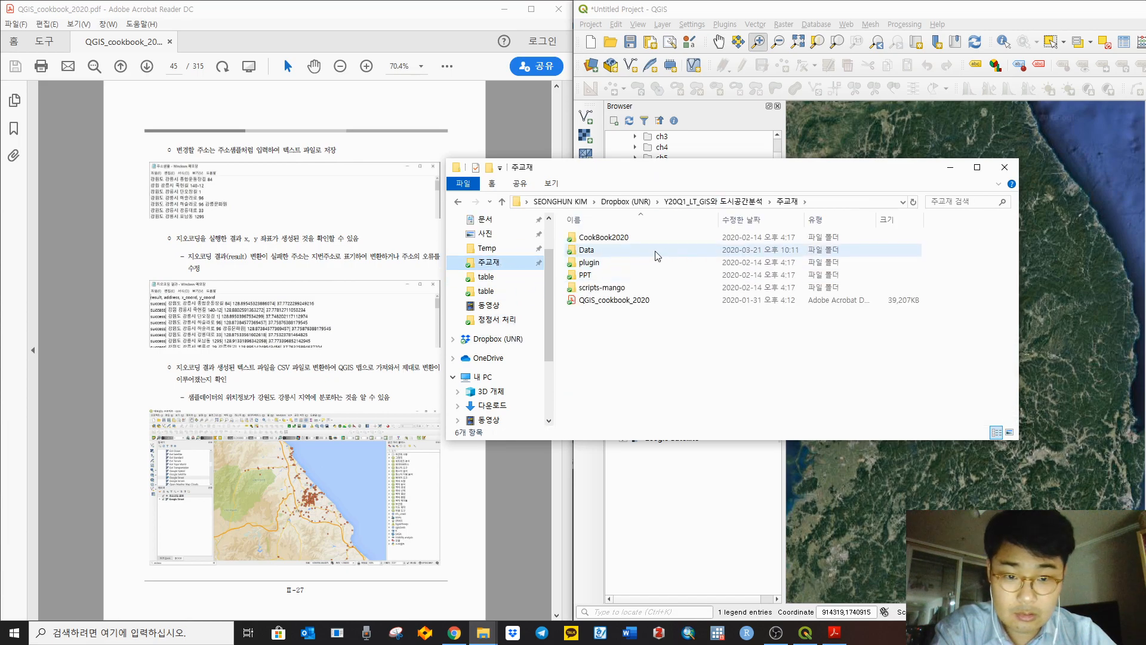
{"action": "double_click", "coordinate": [648, 253]}
{"action": "left_click", "coordinate": [625, 242]}
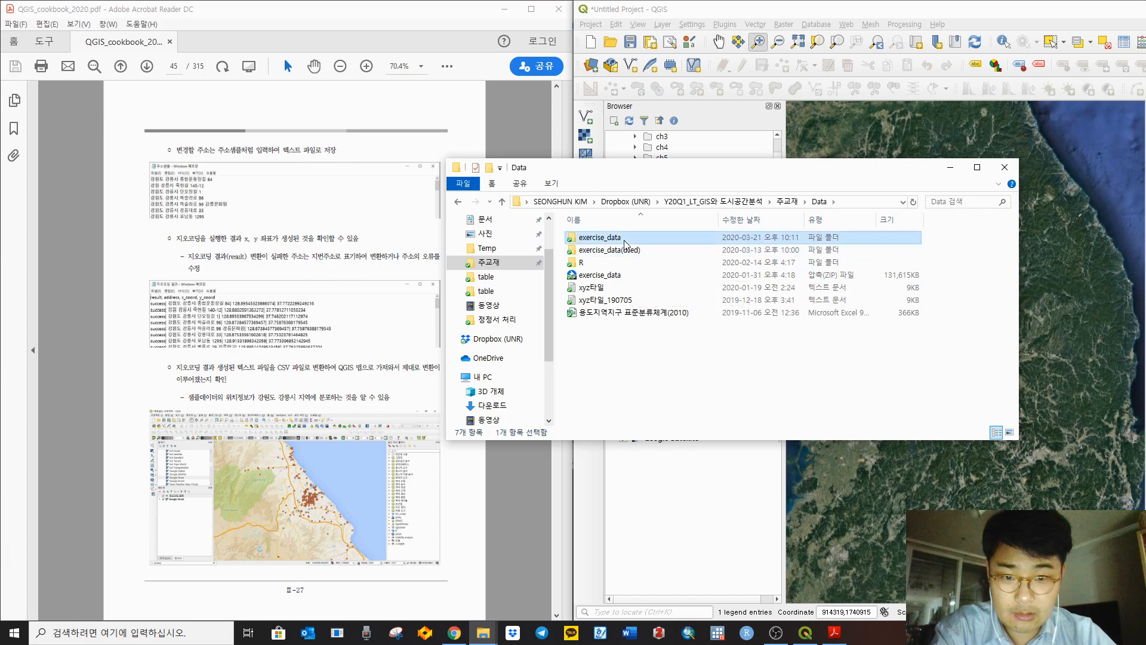
{"action": "double_click", "coordinate": [625, 244]}
{"action": "double_click", "coordinate": [619, 301]}
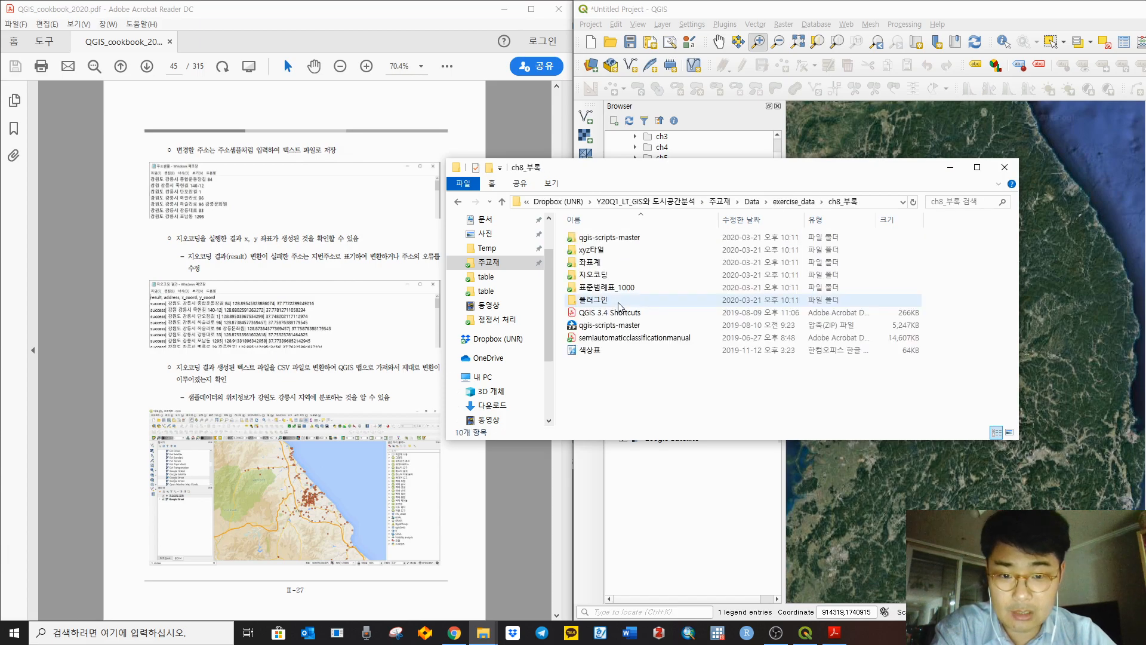
{"action": "double_click", "coordinate": [621, 303]}
{"action": "double_click", "coordinate": [630, 238]}
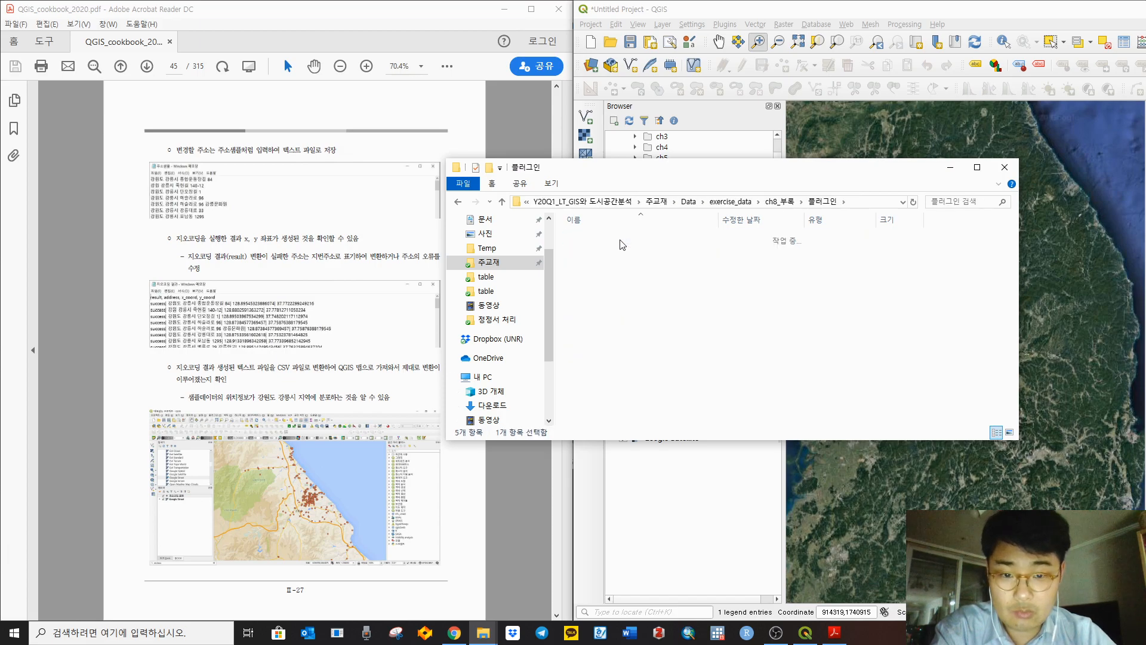
{"action": "left_click", "coordinate": [600, 276]}
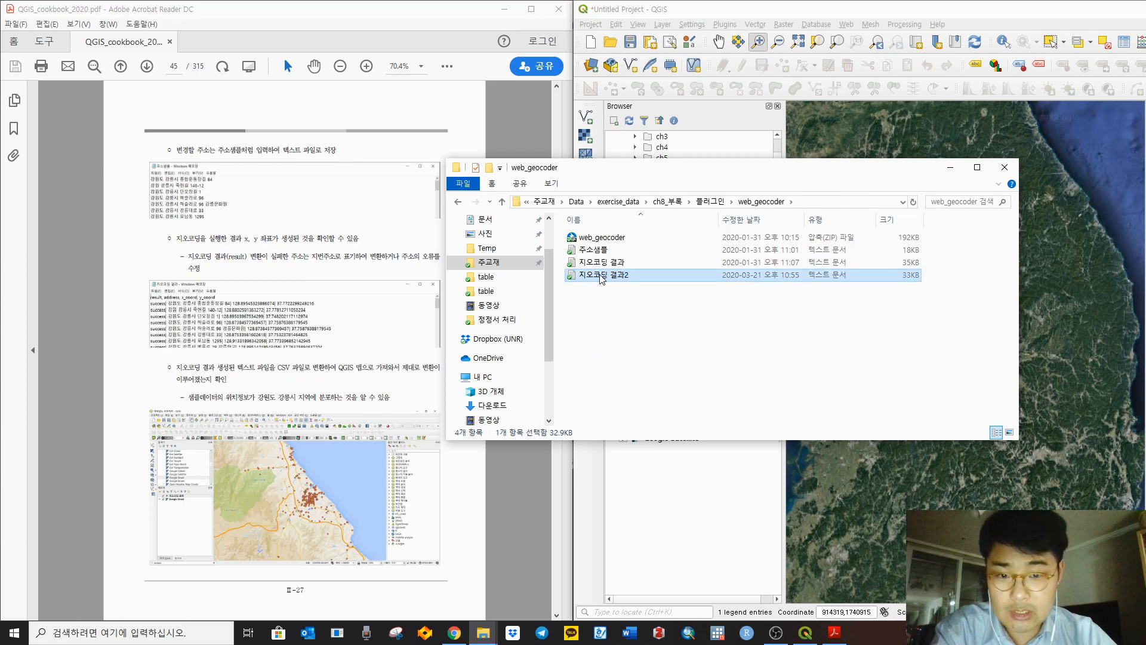
{"action": "double_click", "coordinate": [601, 276]}
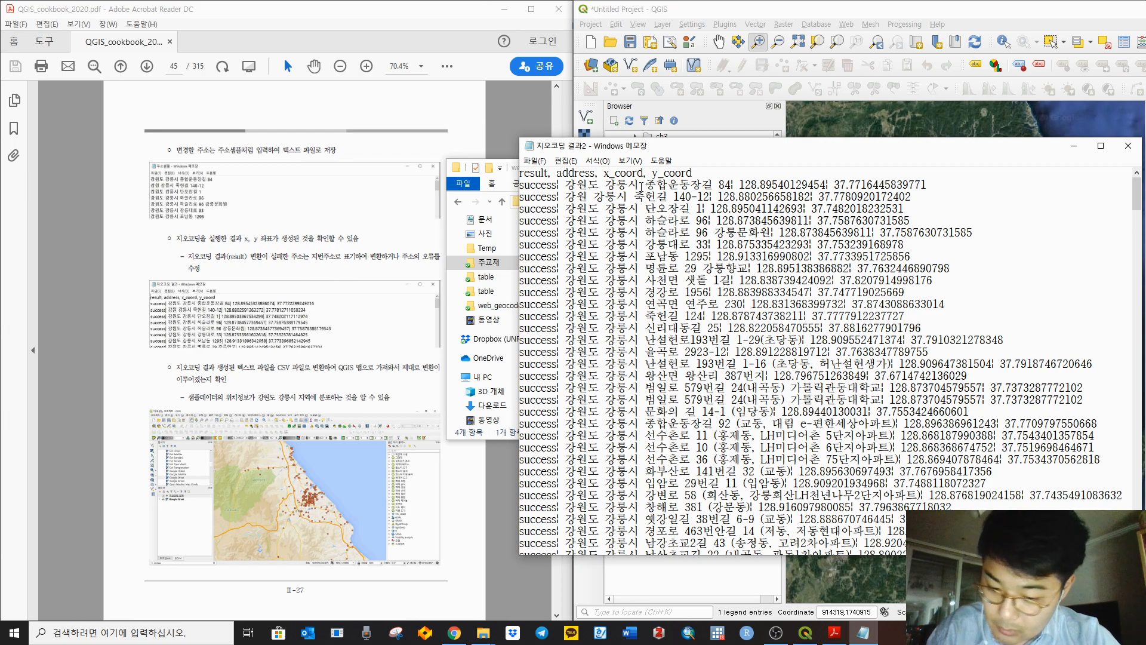
Step: Replace every ¦ separator in the results file with a comma
{"action": "key", "text": "ctrl+h"}
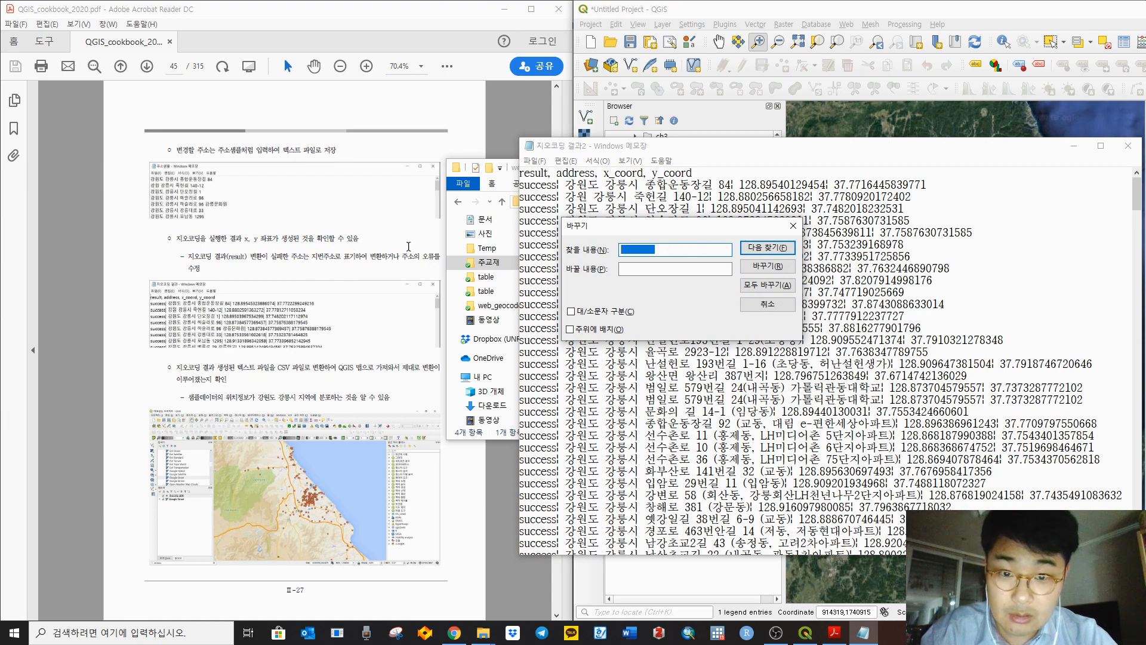
{"action": "left_click", "coordinate": [793, 225]}
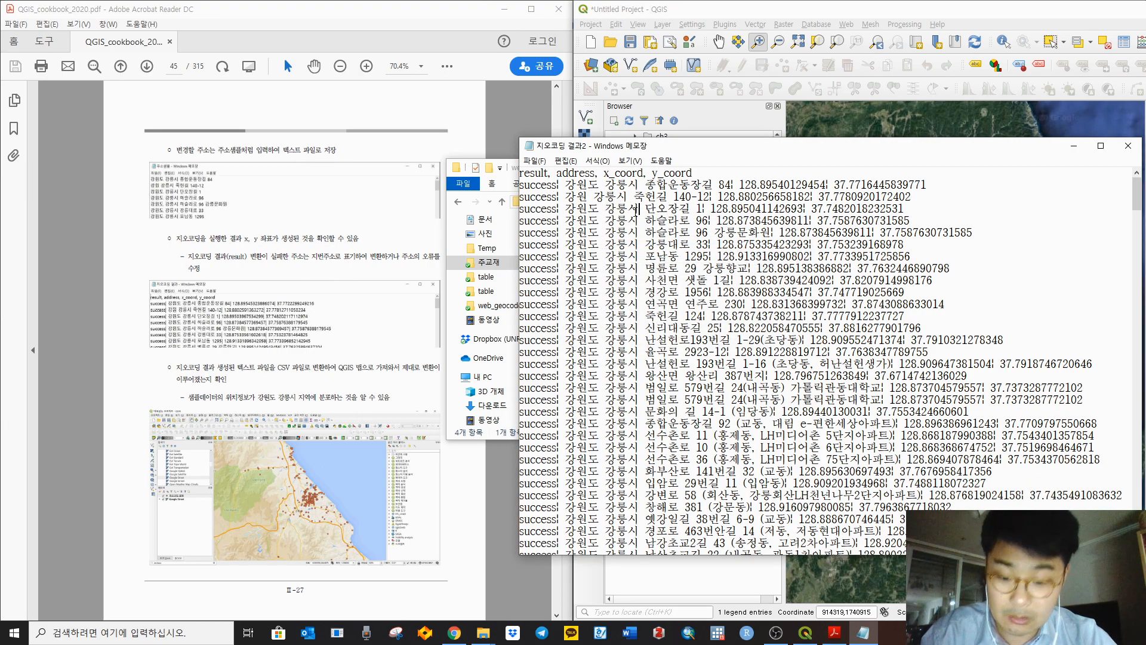
{"action": "key", "text": "ctrl+h"}
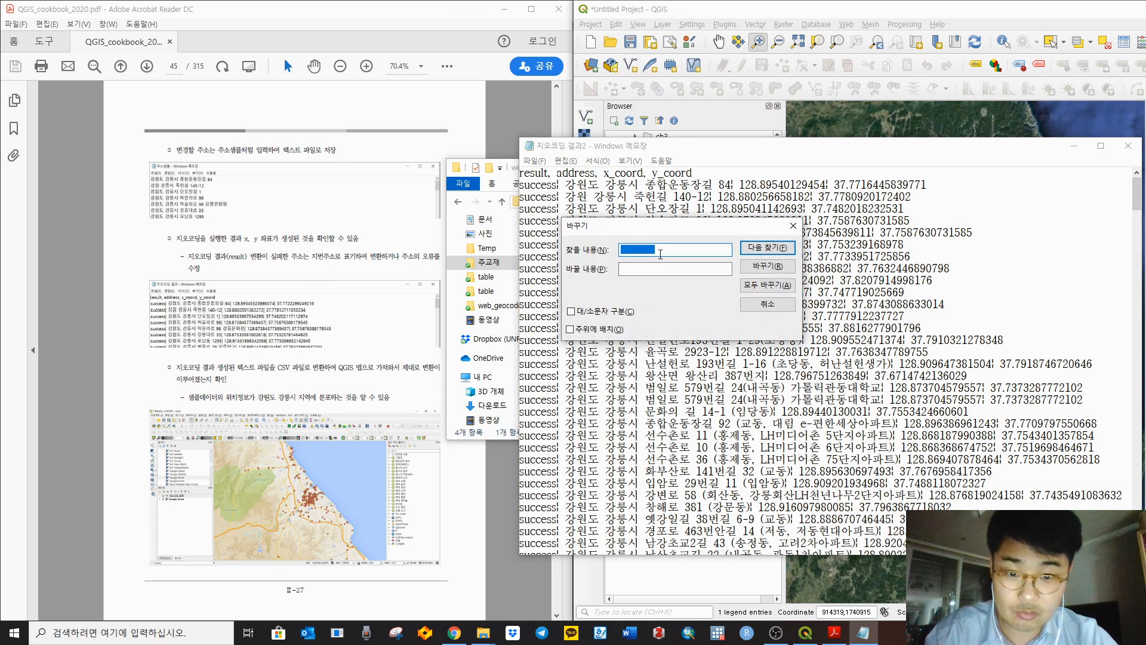
{"action": "key", "text": "BackSpace"}
{"action": "left_click", "coordinate": [641, 267]}
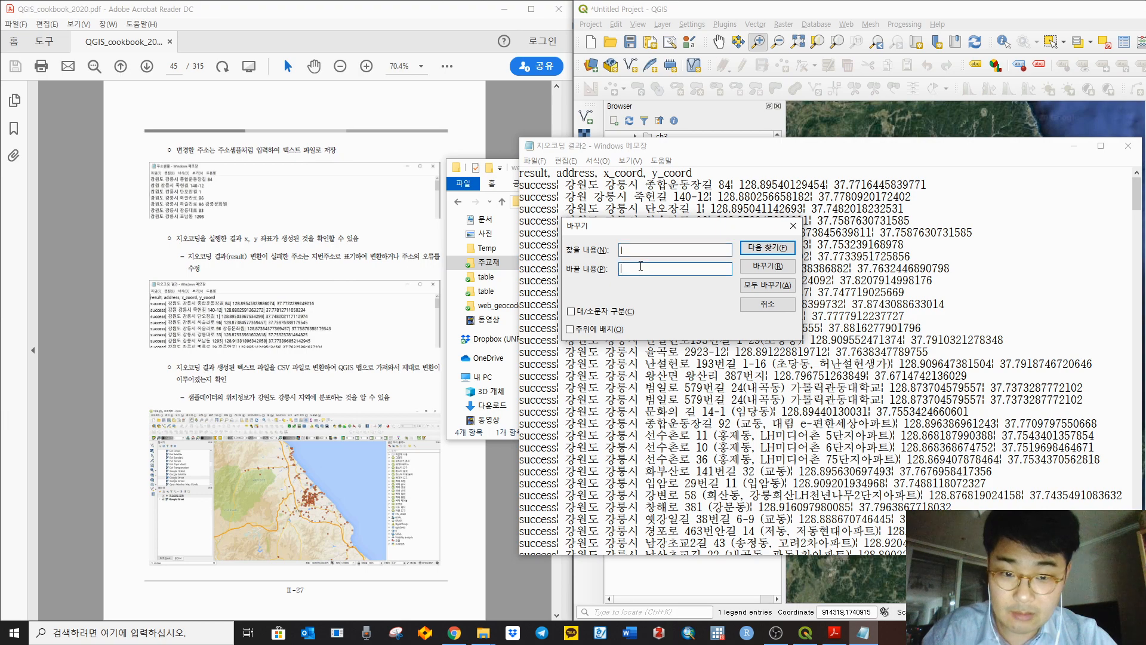
{"action": "type", "text": ","}
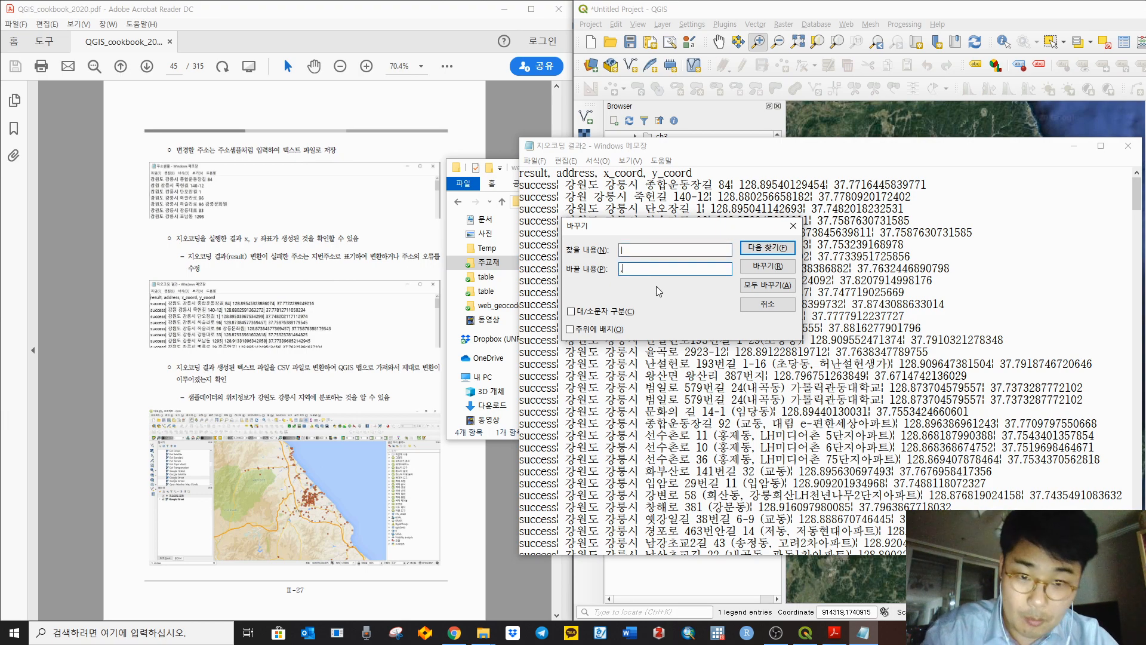
{"action": "left_click", "coordinate": [766, 287]}
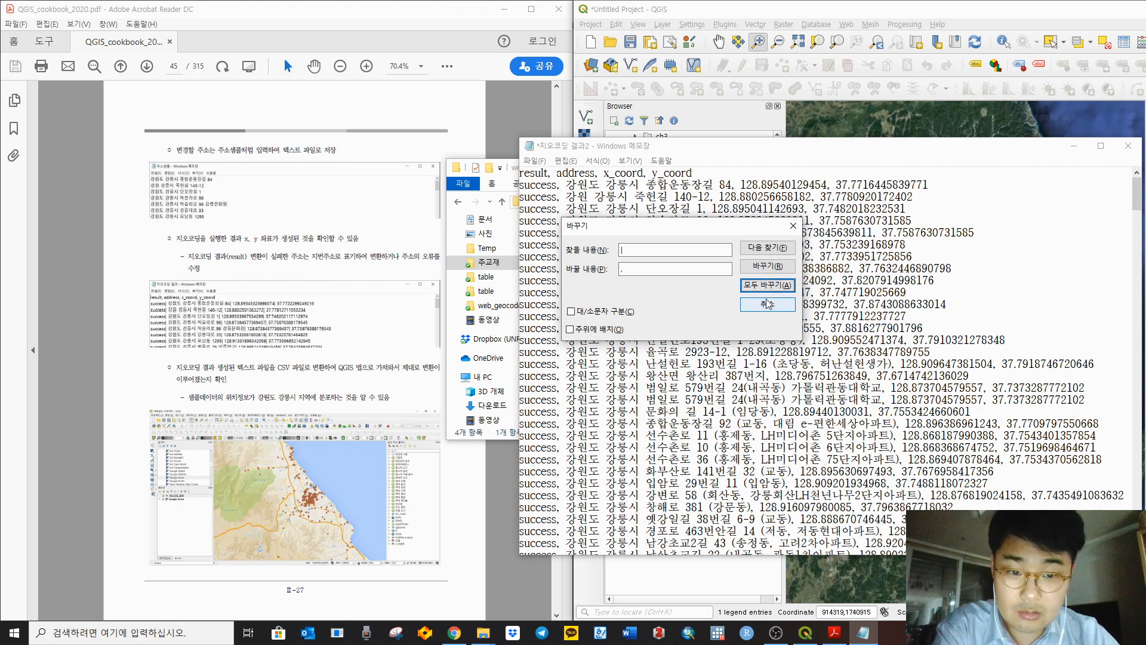
{"action": "left_click", "coordinate": [794, 225]}
Step: Save 지오코딩 결과2, close Notepad, and return to QGIS
{"action": "left_click", "coordinate": [535, 161]}
{"action": "left_click", "coordinate": [568, 215]}
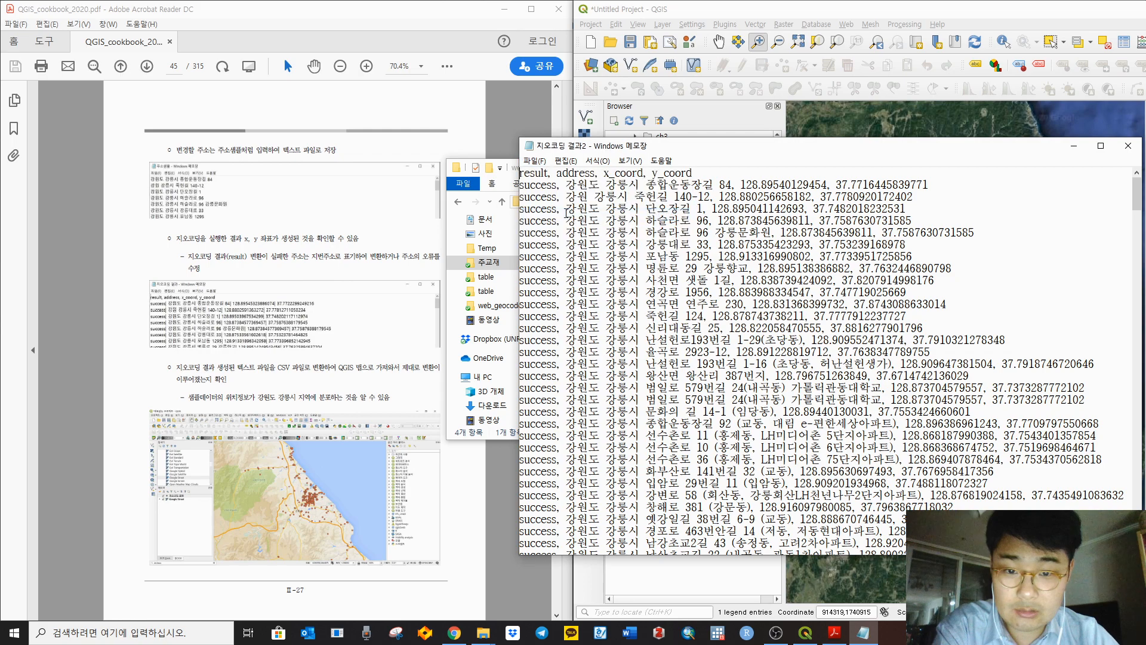
{"action": "left_click", "coordinate": [534, 161]}
{"action": "left_click", "coordinate": [534, 162]}
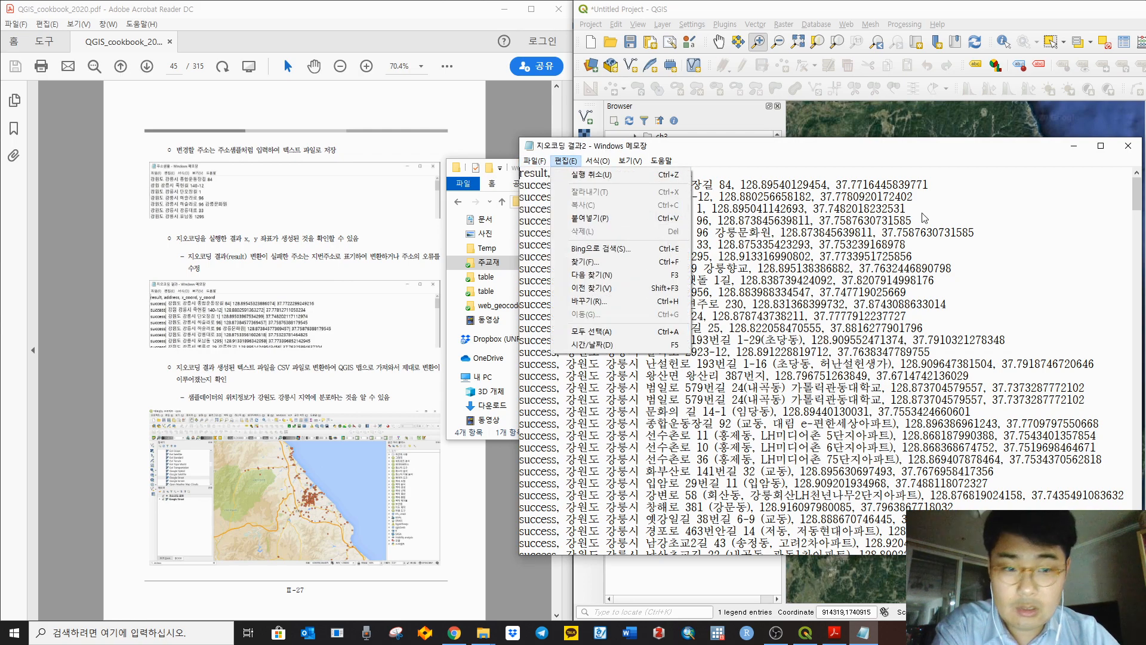
{"action": "left_click", "coordinate": [1127, 145]}
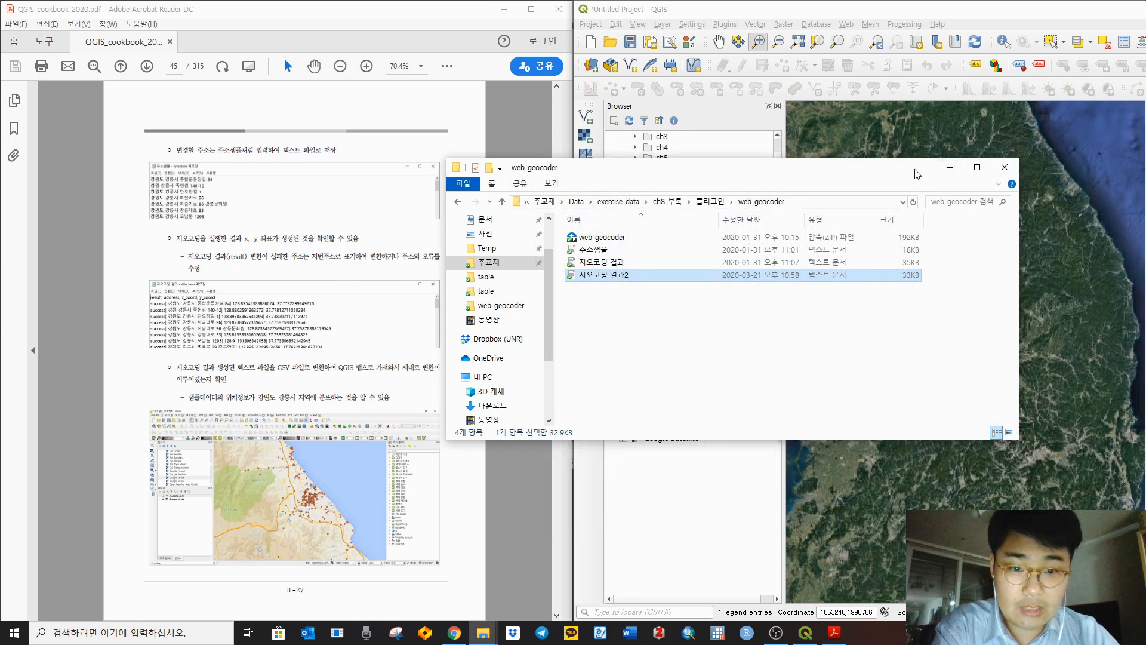
{"action": "left_click", "coordinate": [906, 9]}
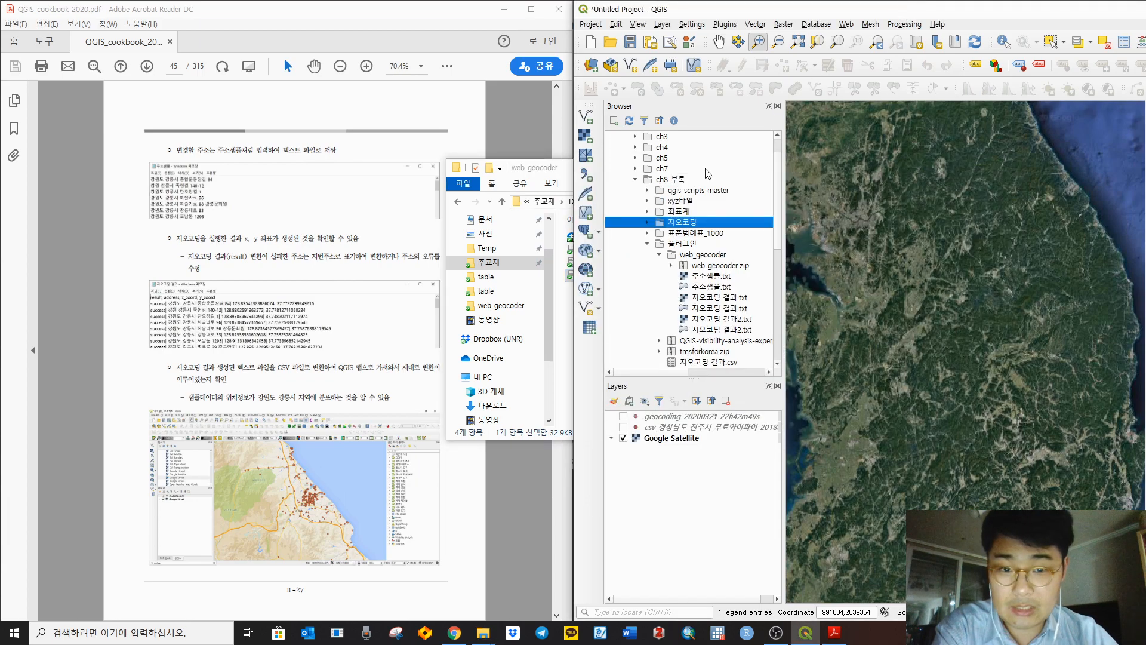
Step: Start a new Delimited Text import with 지오코딩 결과2.txt as the source file
{"action": "left_click", "coordinate": [539, 170]}
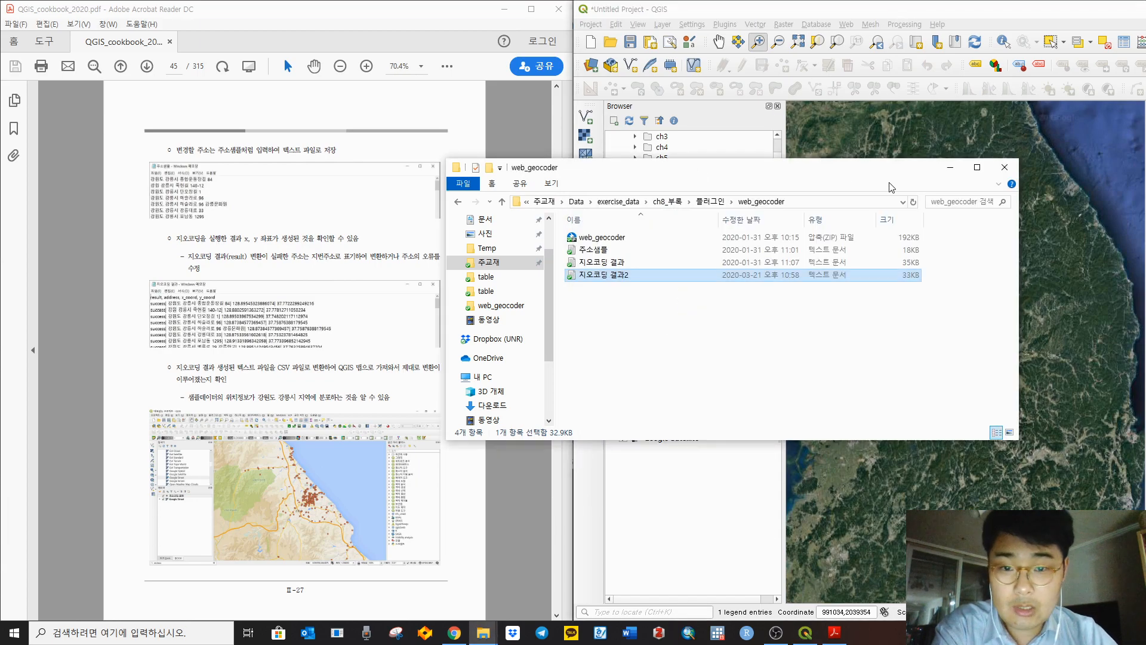
{"action": "left_click", "coordinate": [953, 169]}
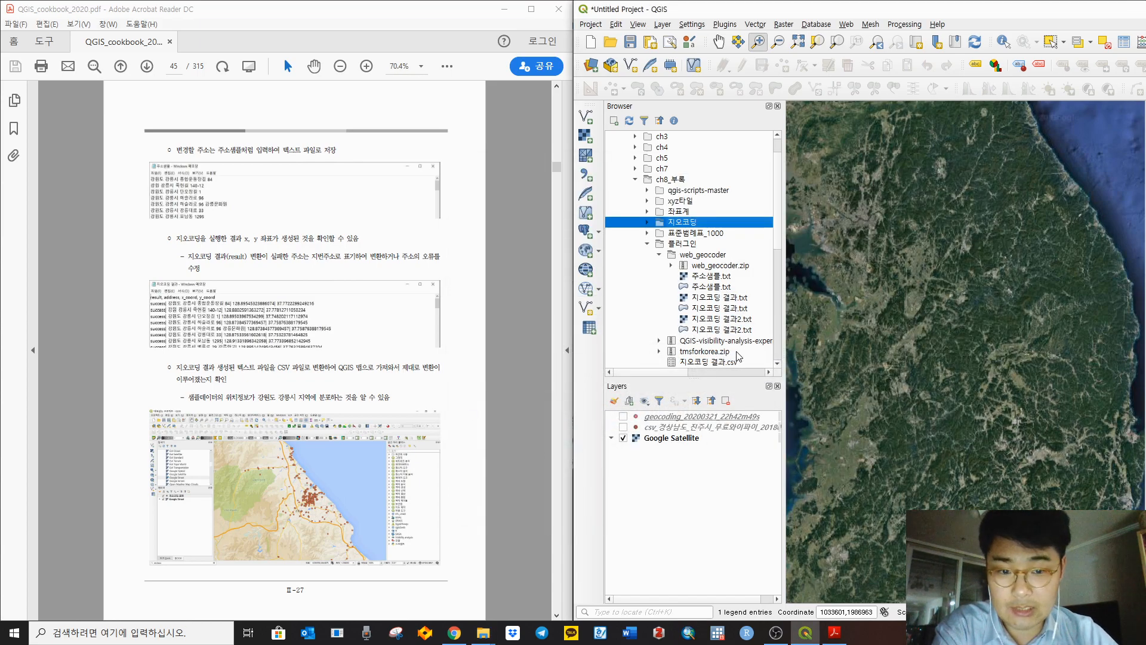
{"action": "left_click", "coordinate": [586, 174]}
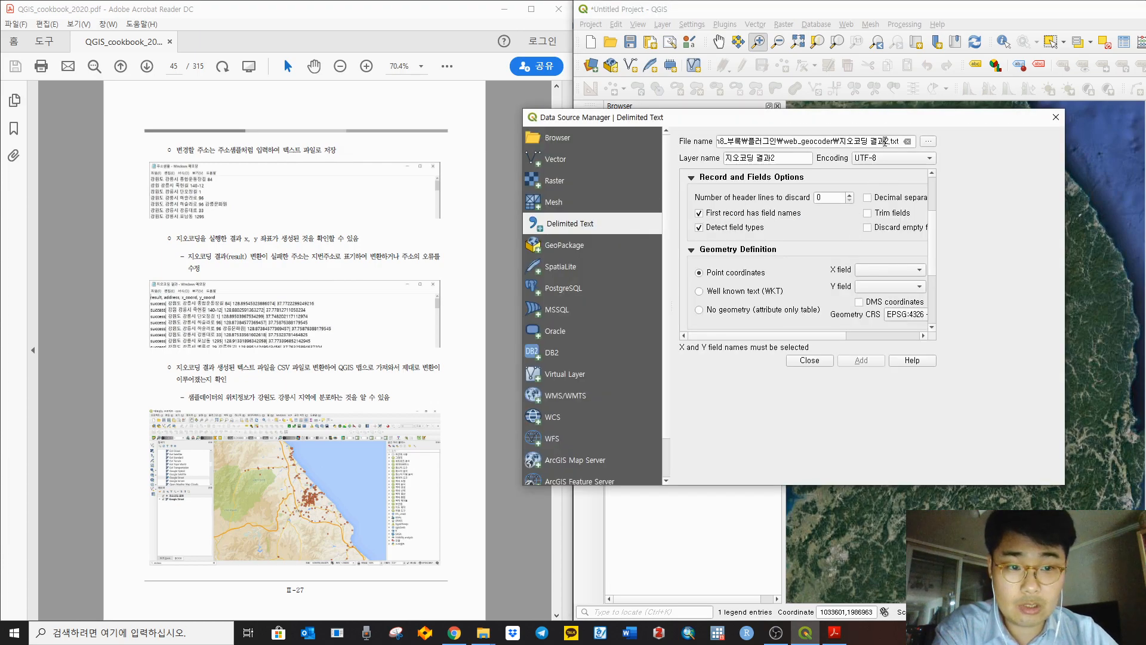
{"action": "left_click", "coordinate": [928, 141]}
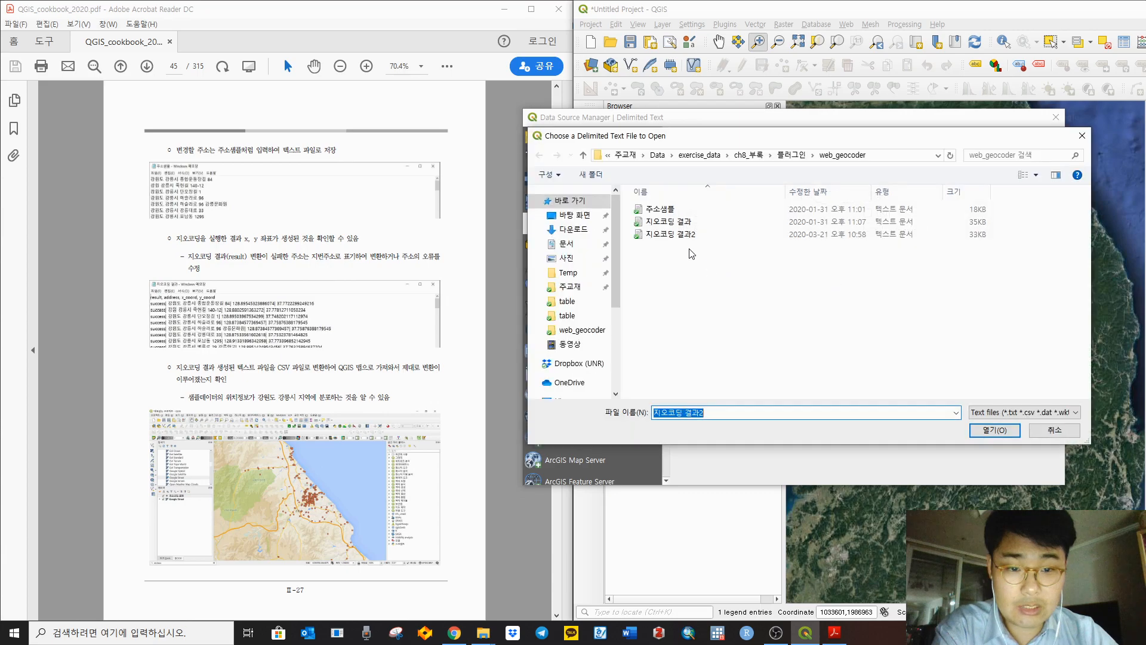
{"action": "left_click", "coordinate": [1005, 431]}
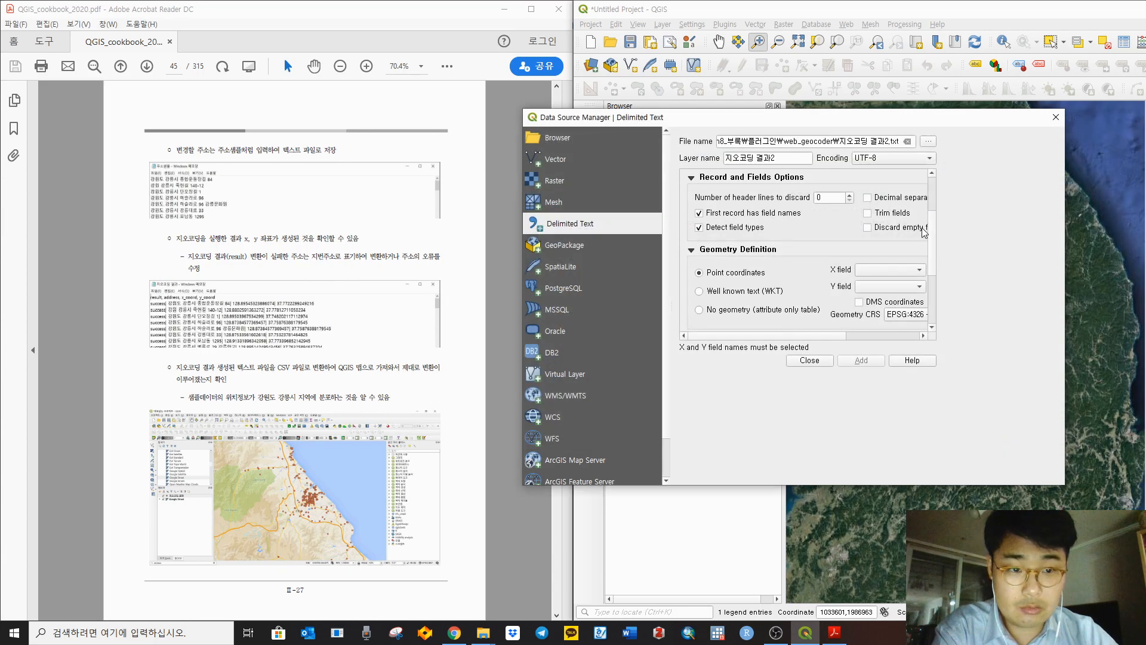
Step: Enable 'Decimal separator is comma' and enlarge the import dialog
{"action": "scroll", "coordinate": [917, 242], "scroll_direction": "down", "scroll_amount": 3}
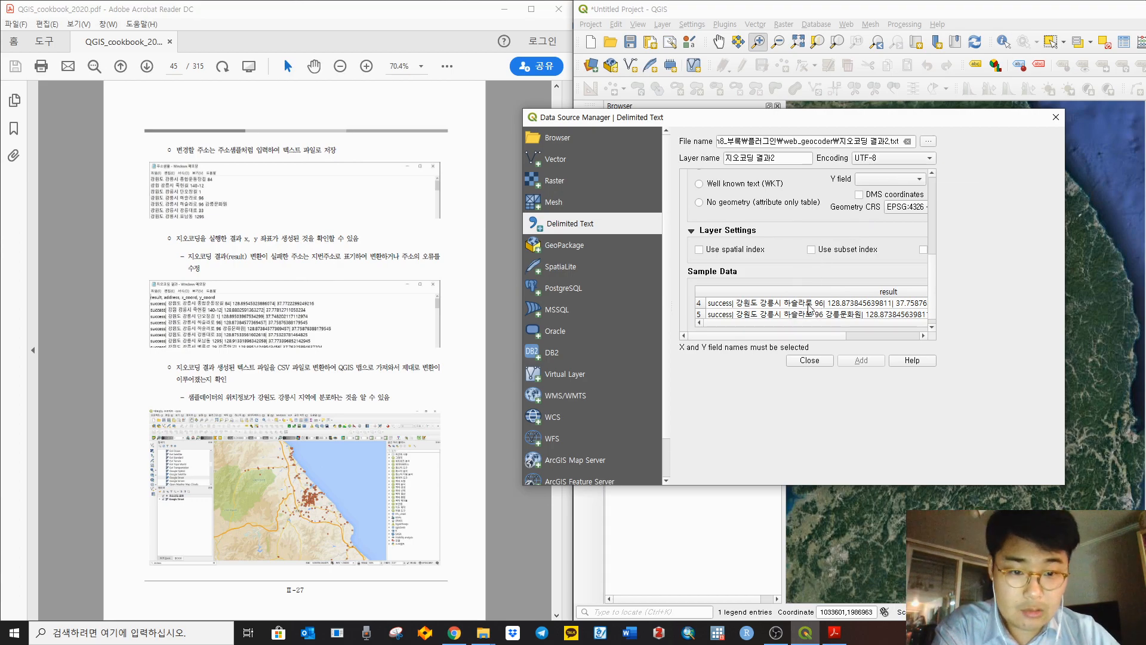
{"action": "scroll", "coordinate": [854, 257], "scroll_direction": "up", "scroll_amount": 5}
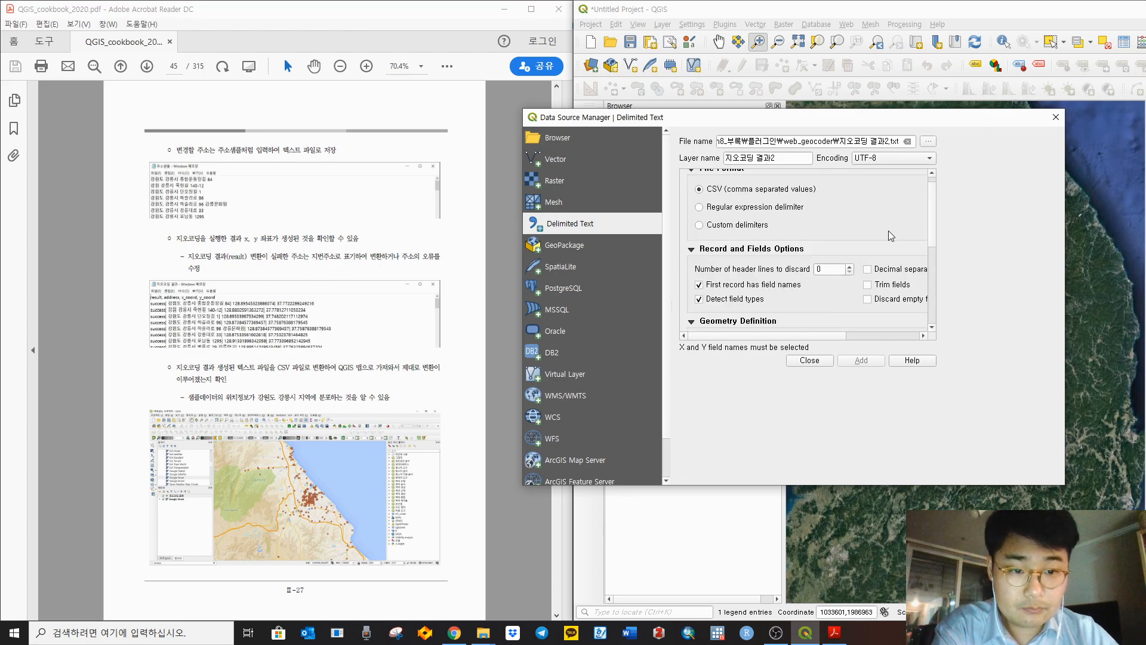
{"action": "left_click", "coordinate": [900, 269]}
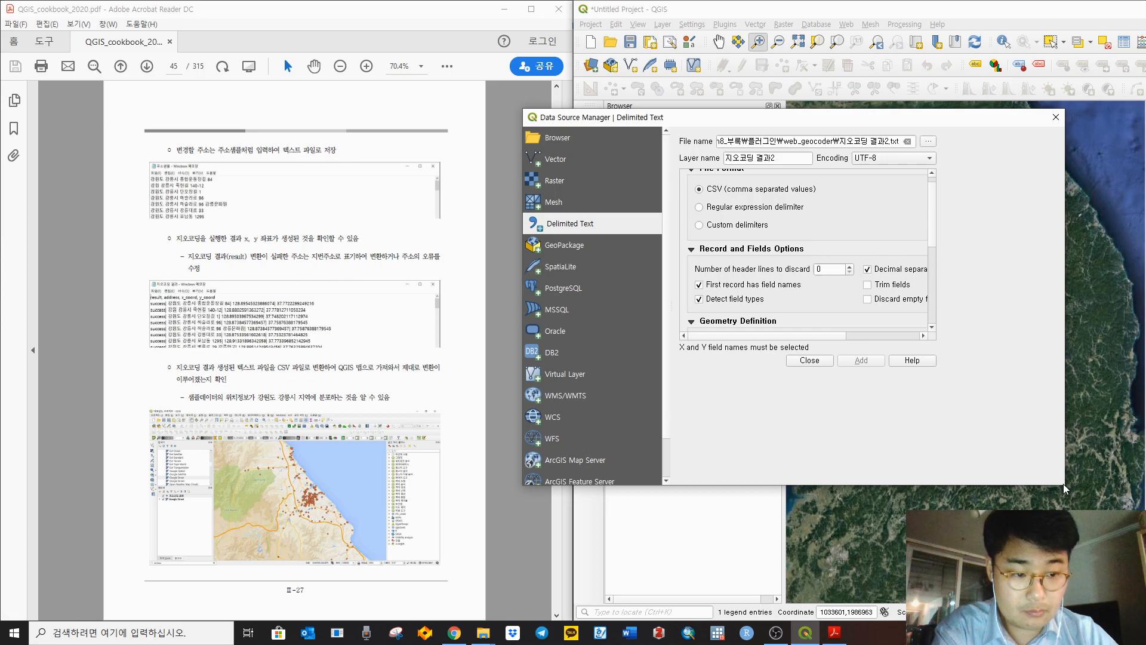
{"action": "left_click_drag", "start_coordinate": [1063, 485], "coordinate": [1096, 517]}
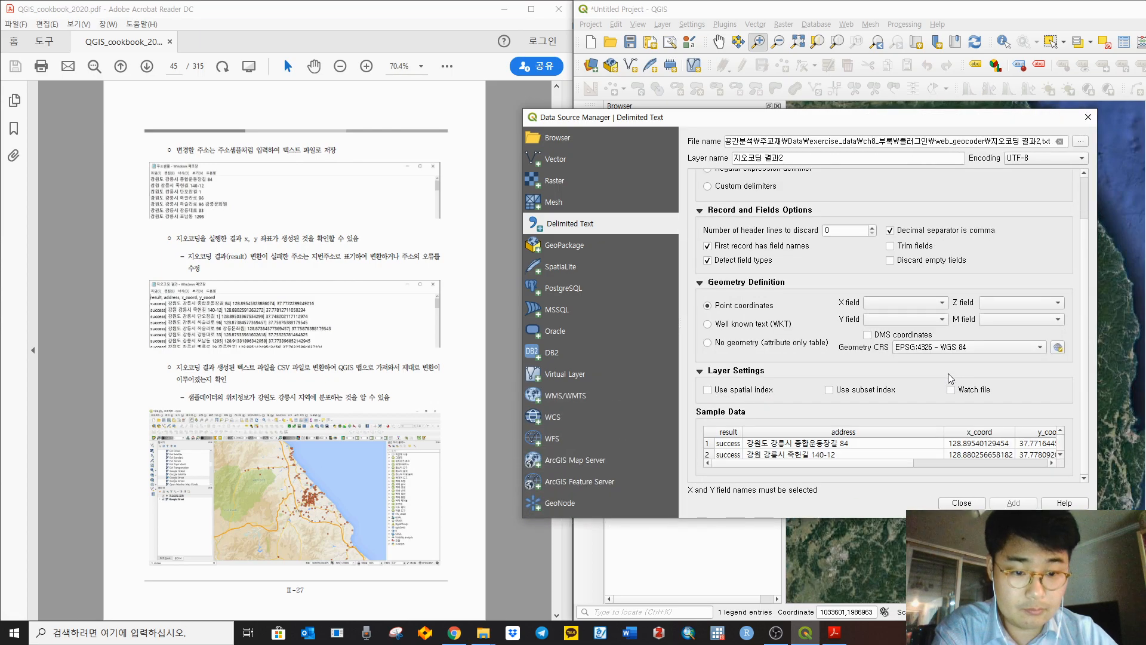
Step: Set the X field to x_coord and the Y field to y_coord
{"action": "left_click", "coordinate": [890, 303]}
{"action": "left_click", "coordinate": [881, 327]}
{"action": "left_click", "coordinate": [884, 320]}
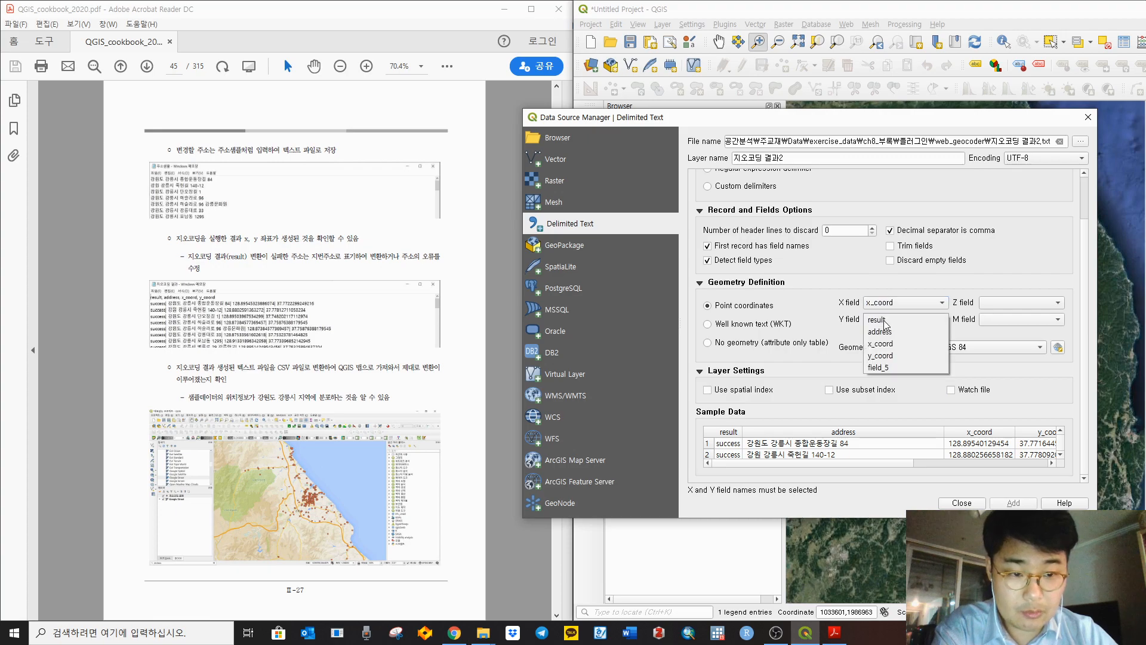
{"action": "left_click", "coordinate": [886, 355]}
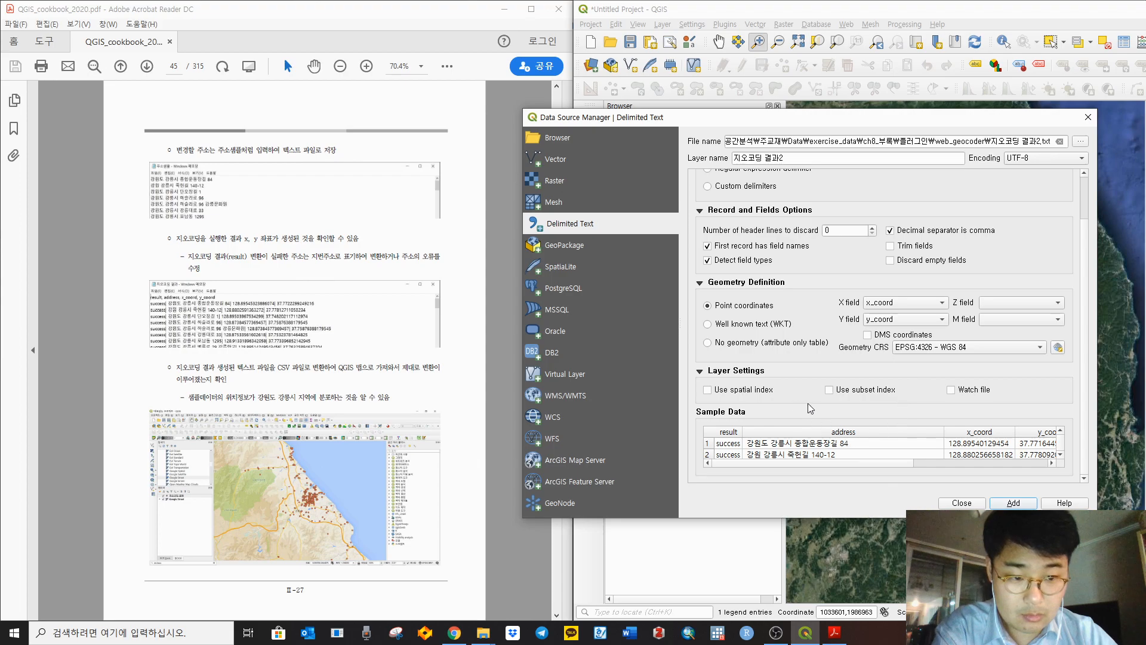
Step: Inspect sample rows 16–17, spot the misaligned coordinates, and close without adding the layer
{"action": "scroll", "coordinate": [804, 455], "scroll_direction": "down", "scroll_amount": 1}
{"action": "scroll", "coordinate": [804, 456], "scroll_direction": "down", "scroll_amount": 6}
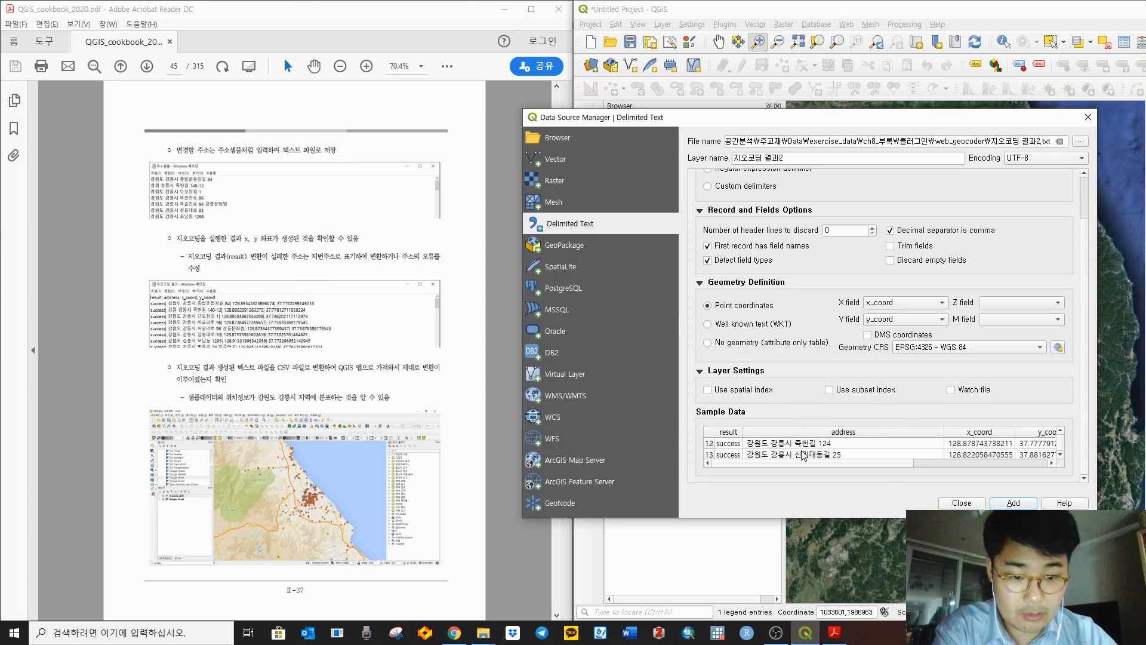
{"action": "left_click", "coordinate": [737, 443]}
{"action": "left_click", "coordinate": [775, 434]}
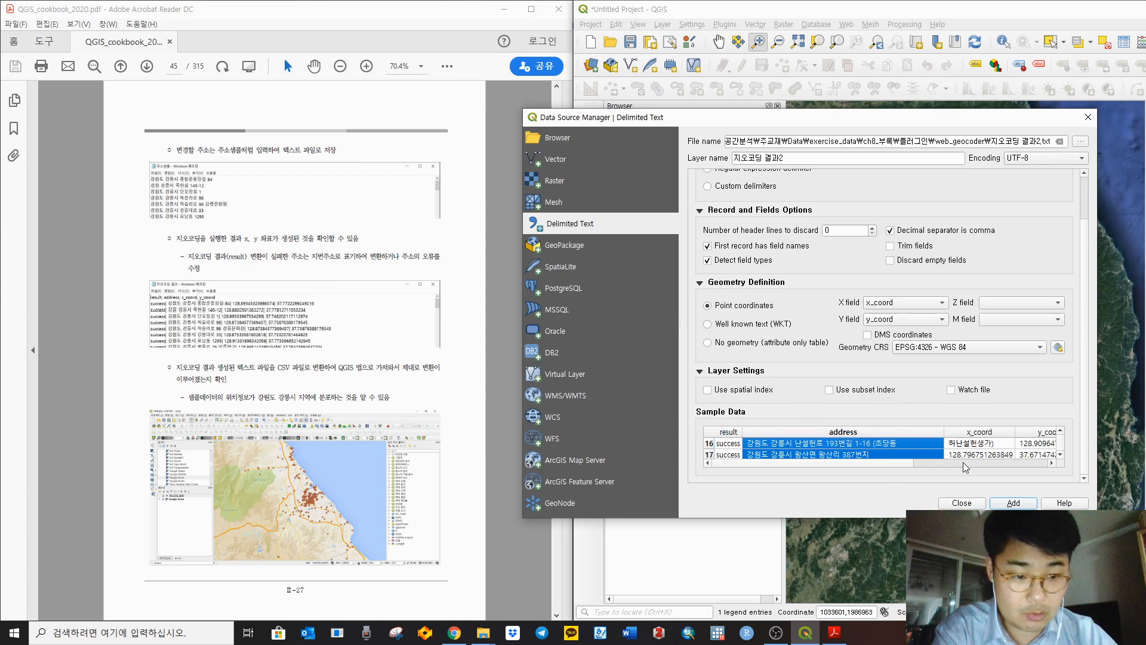
{"action": "left_click_drag", "start_coordinate": [901, 463], "coordinate": [1018, 464]}
{"action": "left_click", "coordinate": [950, 432]}
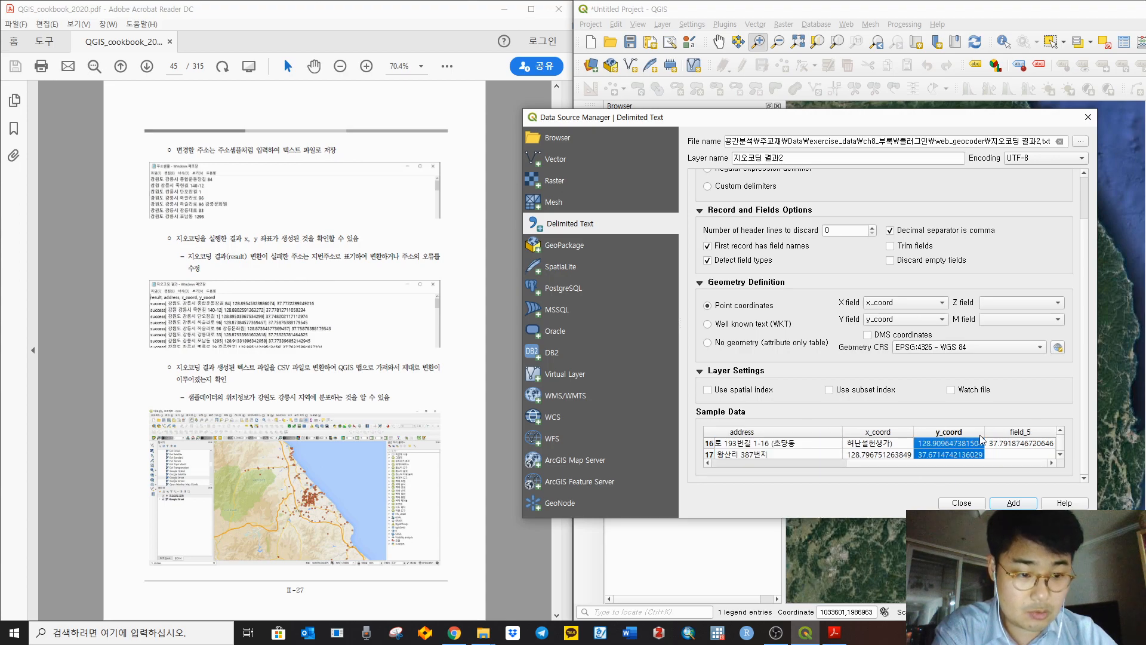
{"action": "left_click", "coordinate": [1021, 432]}
{"action": "left_click", "coordinate": [941, 455]}
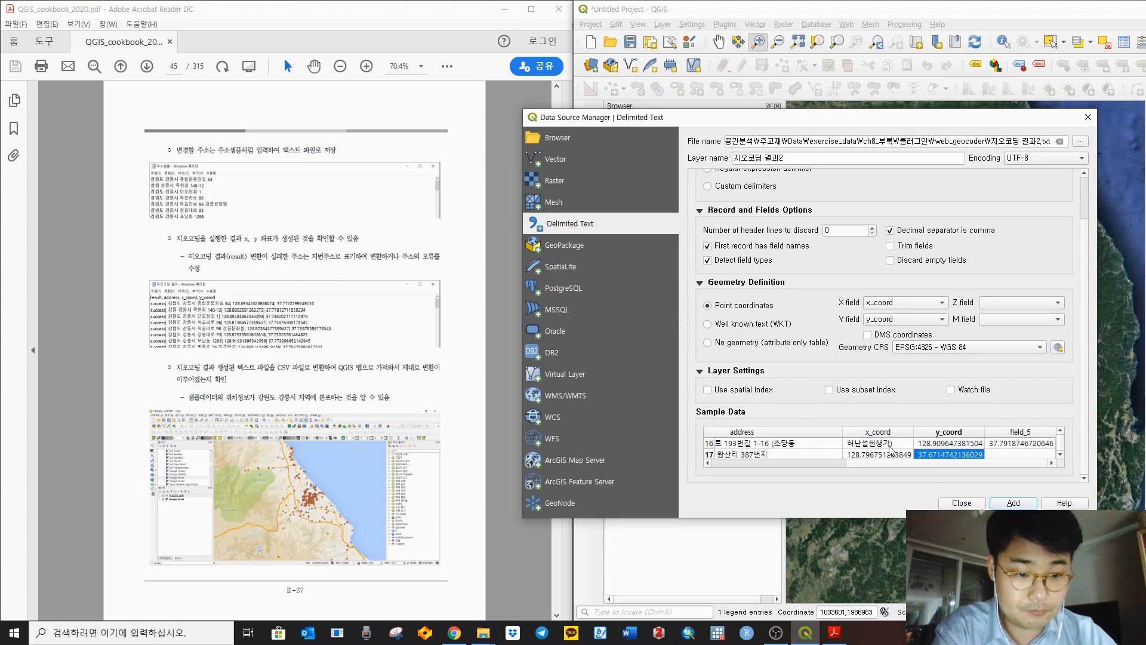
{"action": "left_click", "coordinate": [885, 444]}
{"action": "left_click", "coordinate": [836, 444]}
{"action": "left_click", "coordinate": [861, 445]}
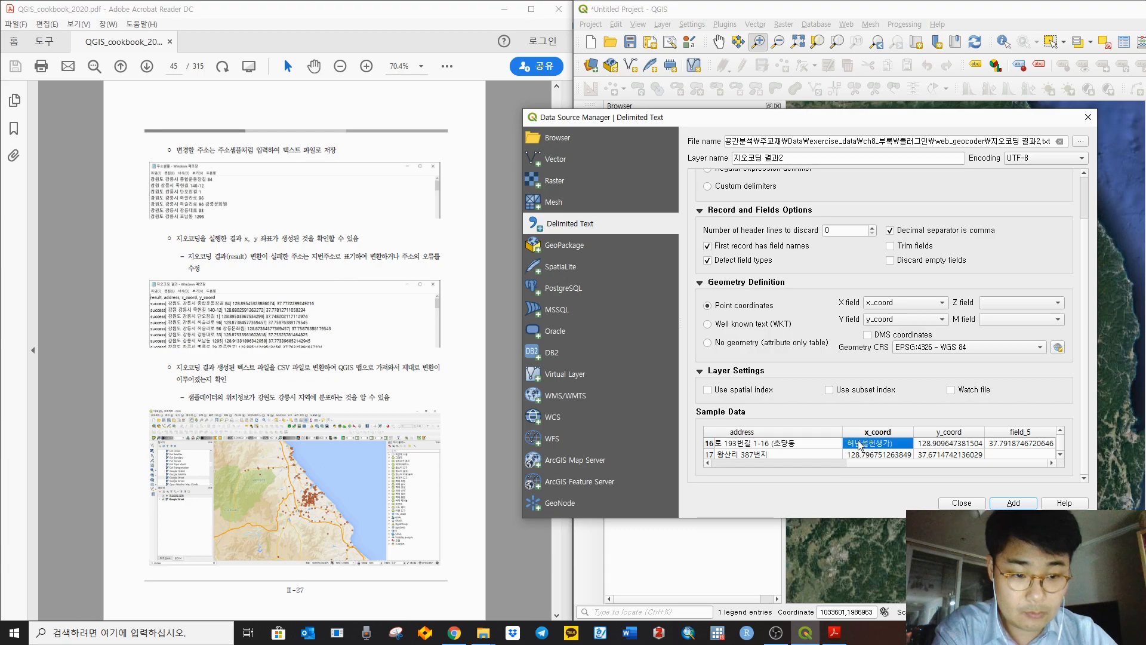
{"action": "left_click", "coordinate": [961, 503]}
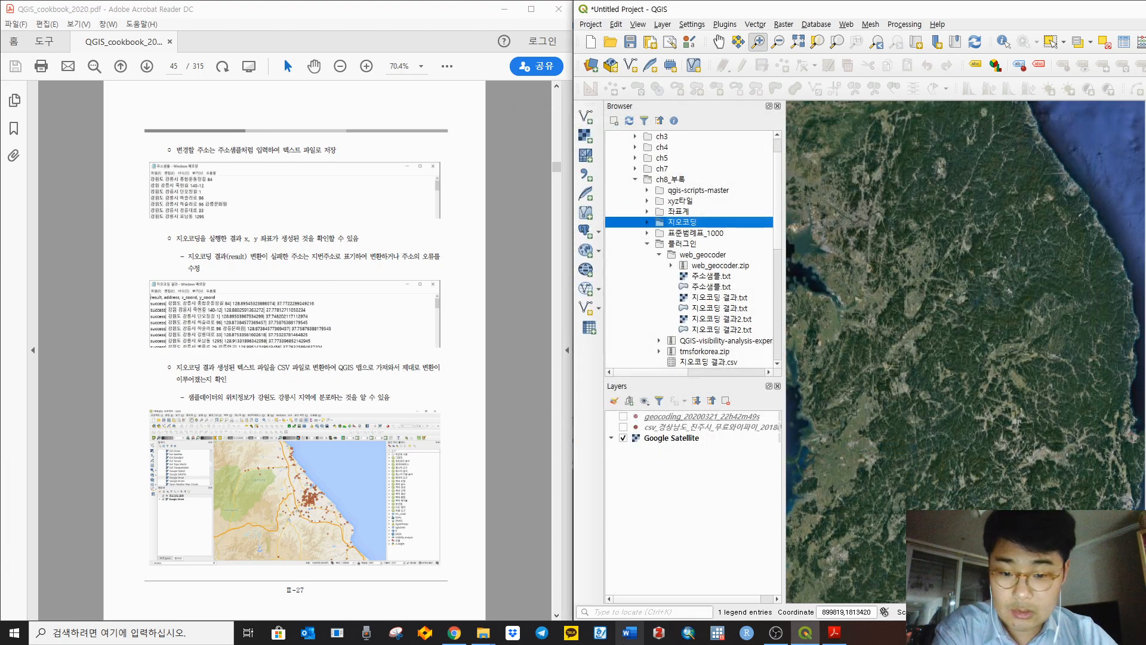
Step: Bring the web_geocoder folder forward and briefly view 지오코딩 결과 before closing it
{"action": "left_click", "coordinate": [483, 632]}
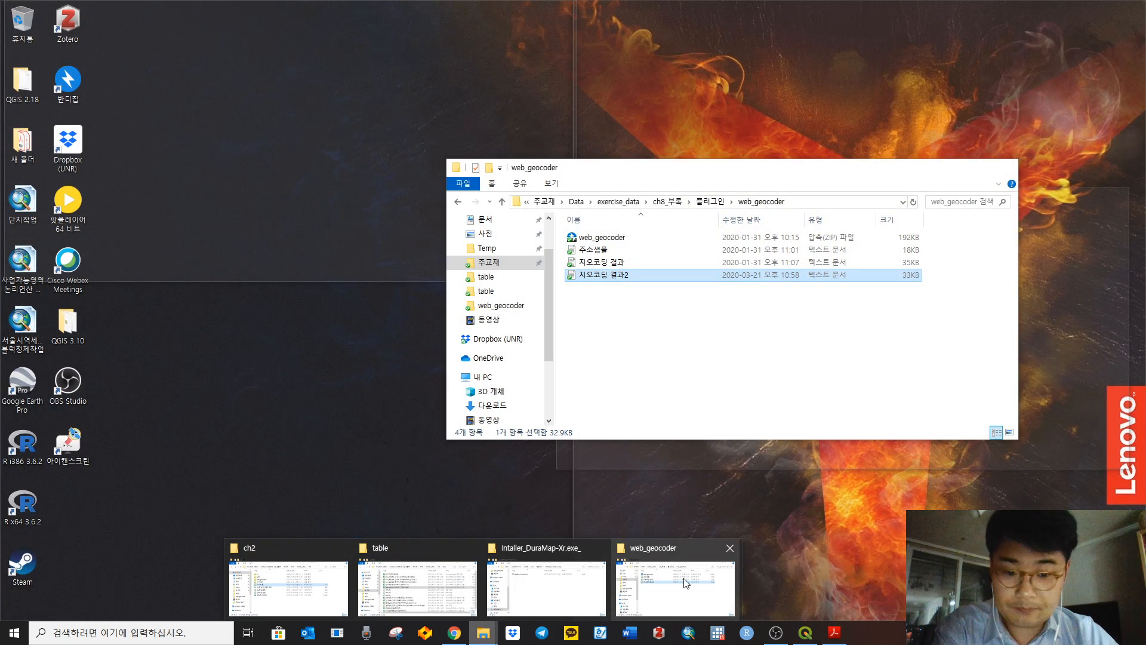
{"action": "left_click", "coordinate": [674, 582]}
{"action": "double_click", "coordinate": [602, 262]}
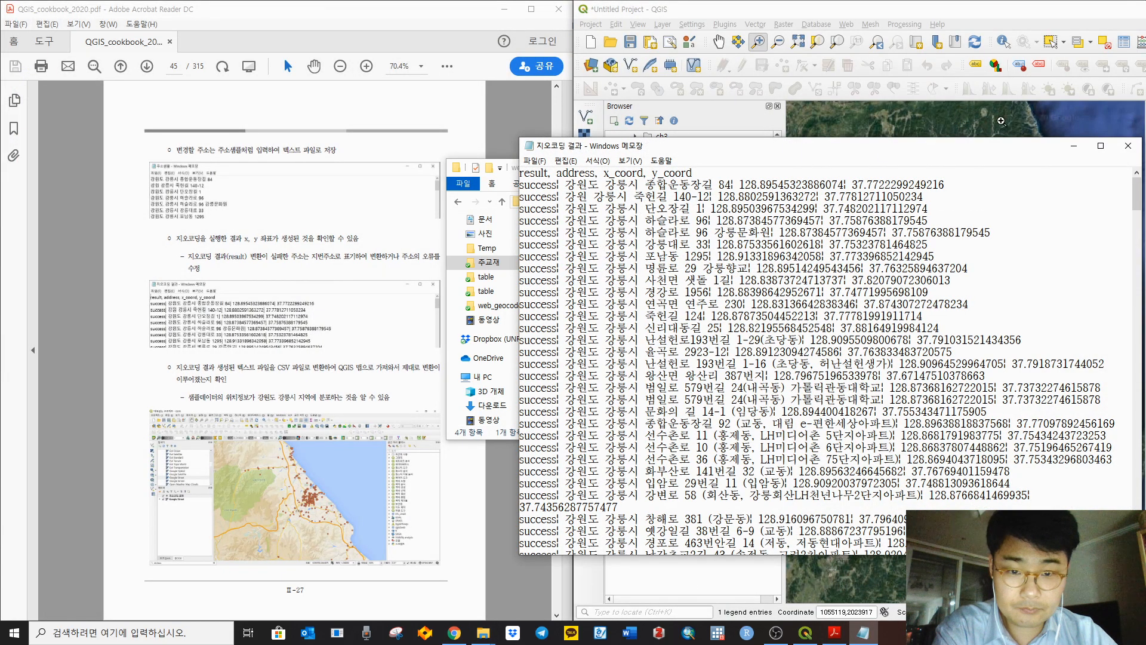
{"action": "left_click", "coordinate": [1128, 146]}
Step: Try twice to delete 지오코딩 결과2, dismissing the file-in-use warning each time
{"action": "left_click", "coordinate": [616, 275]}
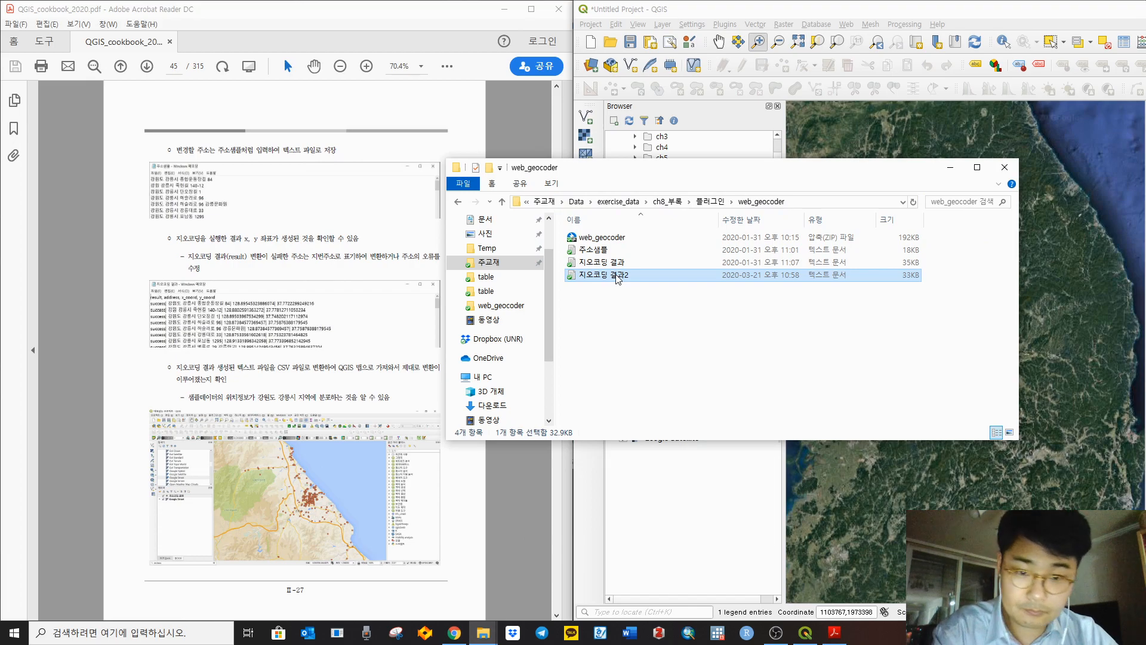
{"action": "key", "text": "Delete"}
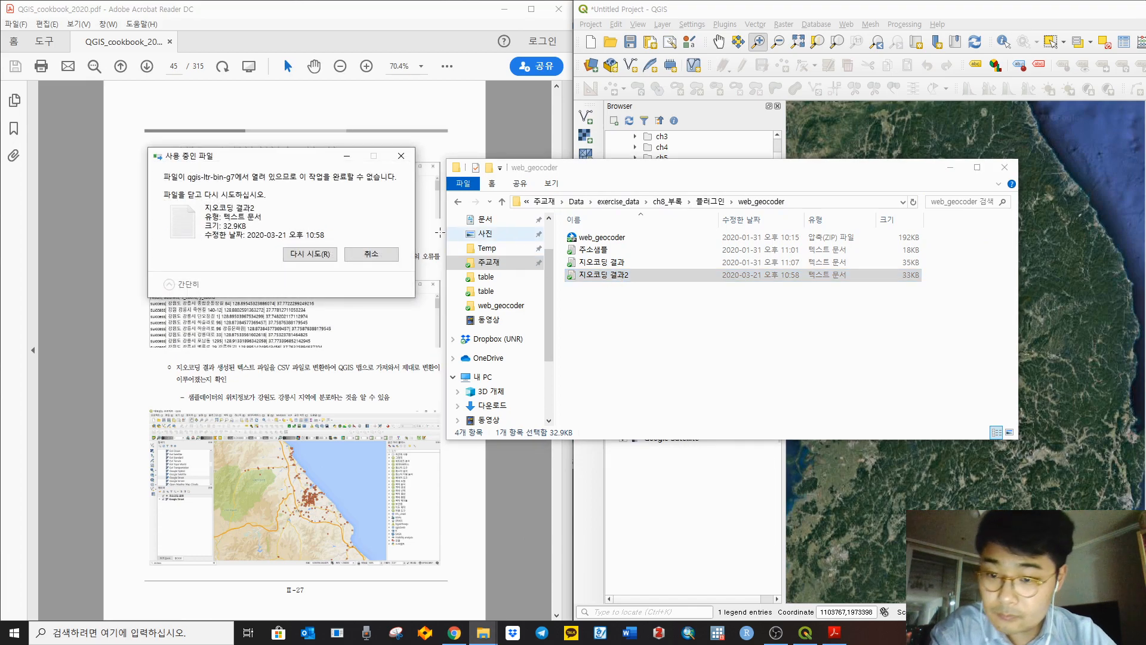
{"action": "left_click", "coordinate": [371, 254]}
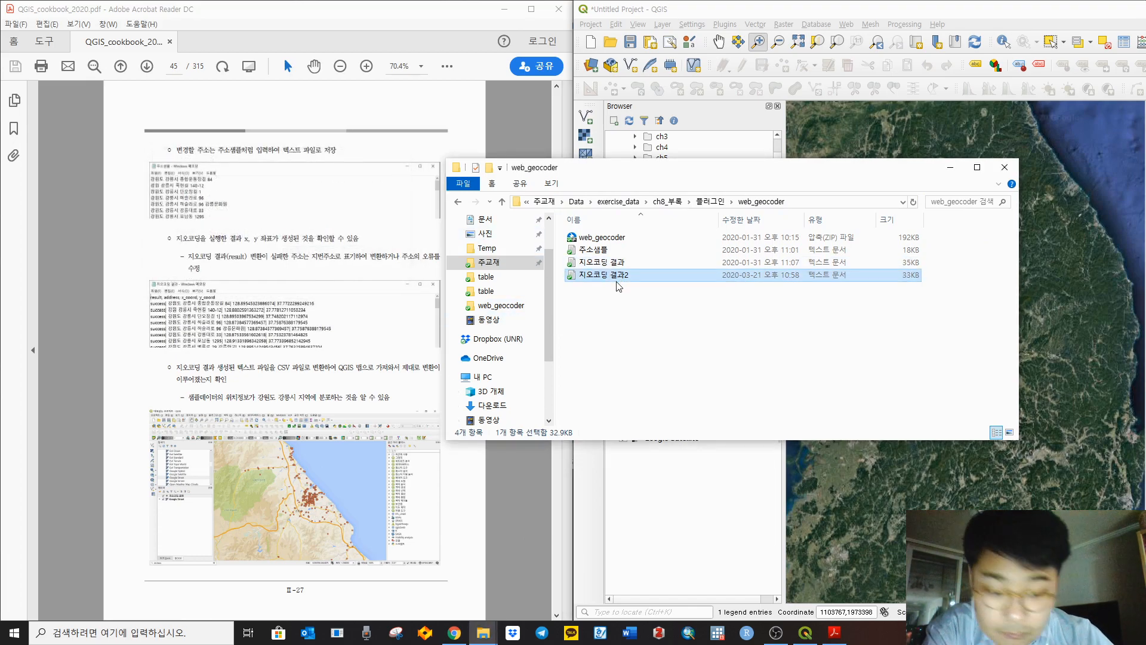
{"action": "key", "text": "Delete"}
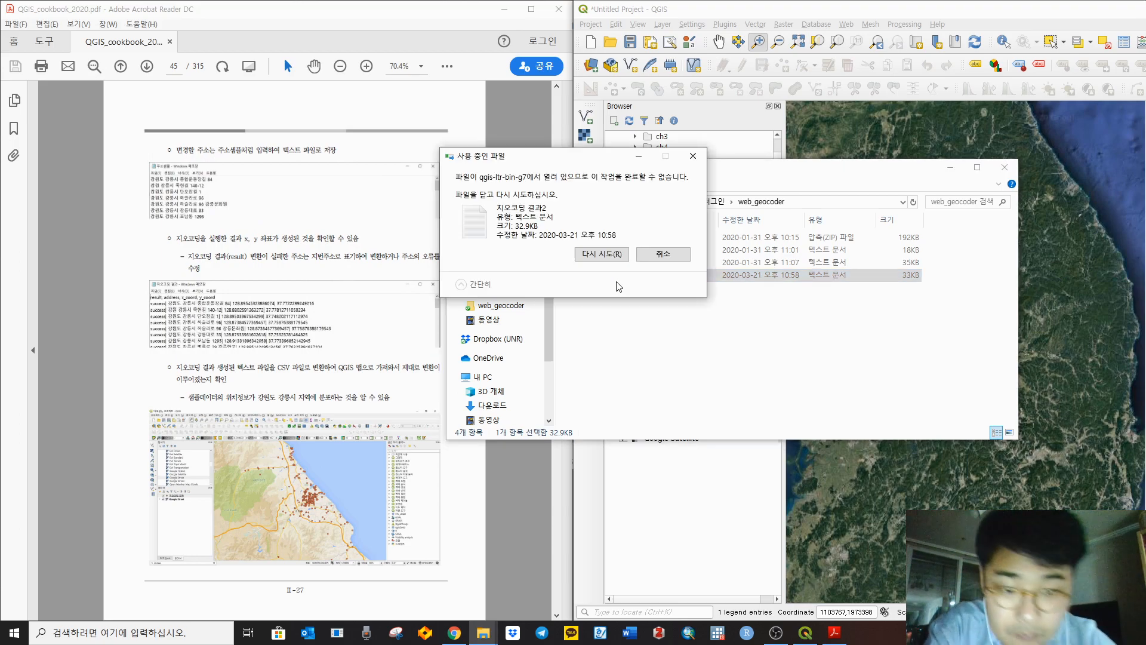
{"action": "left_click", "coordinate": [663, 253]}
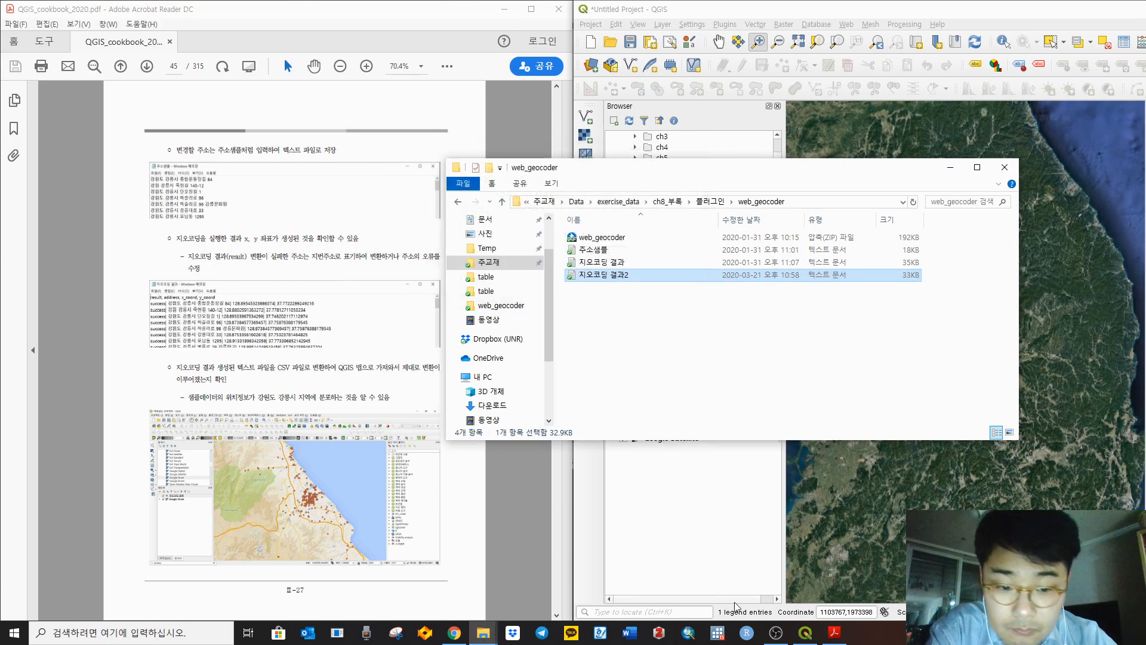
Step: Locate 지오코딩 결과2.txt in the QGIS data browser and check its context actions
{"action": "left_click_drag", "start_coordinate": [770, 175], "coordinate": [542, 172]}
{"action": "left_click", "coordinate": [438, 258]}
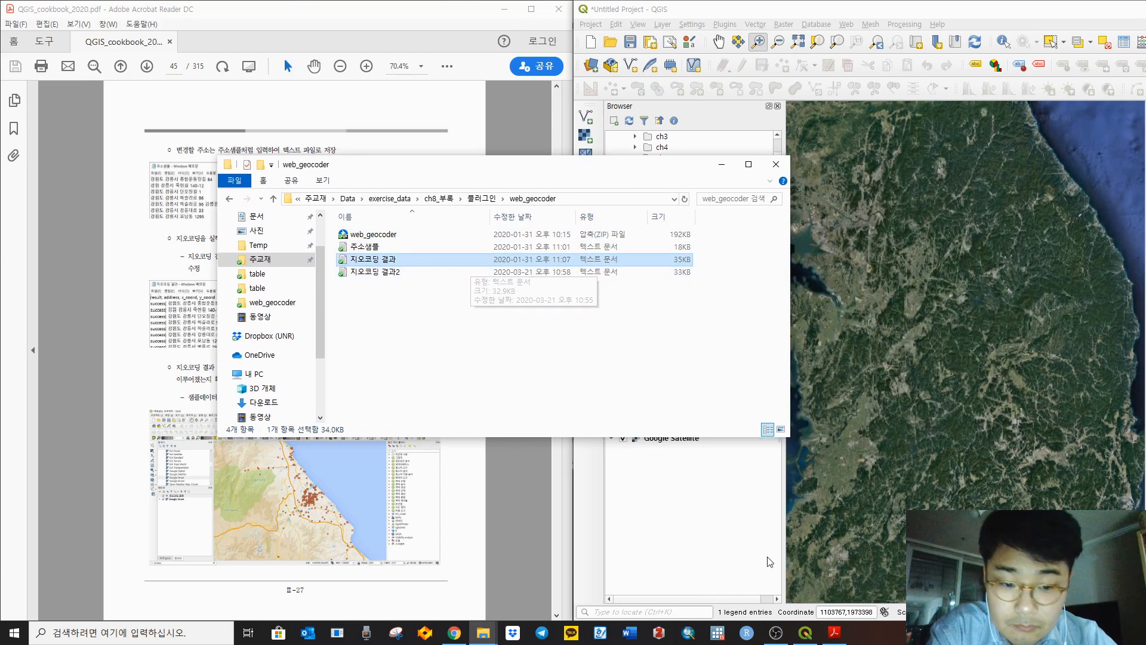
{"action": "left_click", "coordinate": [743, 515]}
{"action": "left_click", "coordinate": [685, 245]}
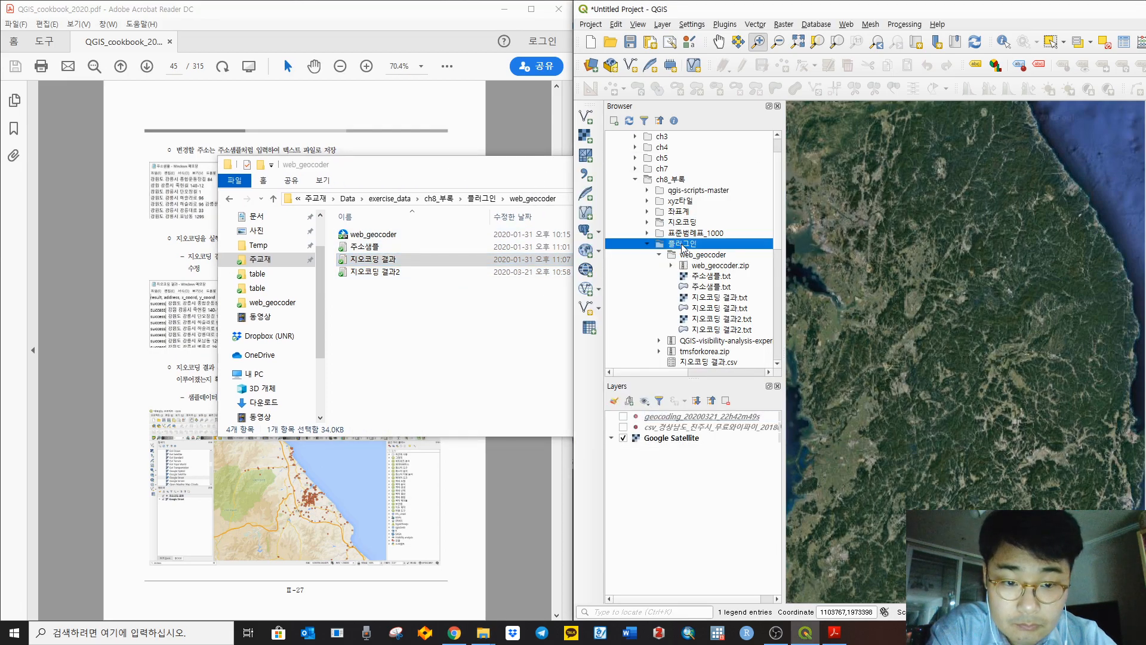
{"action": "left_click", "coordinate": [723, 330]}
{"action": "right_click", "coordinate": [725, 331]}
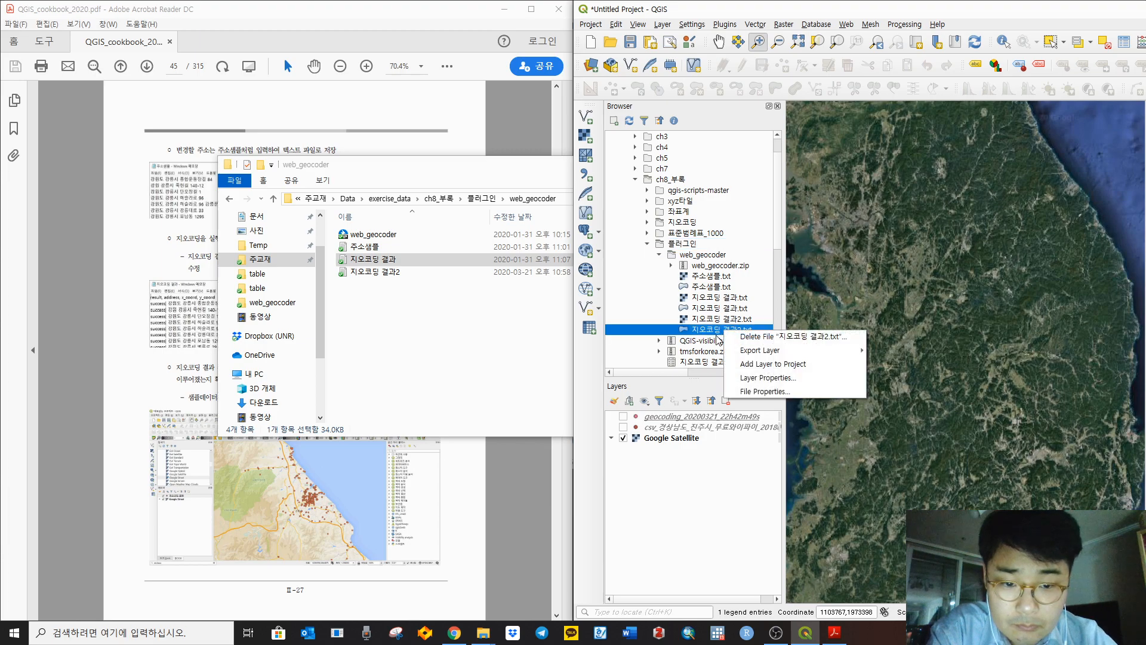
{"action": "left_click", "coordinate": [694, 460]}
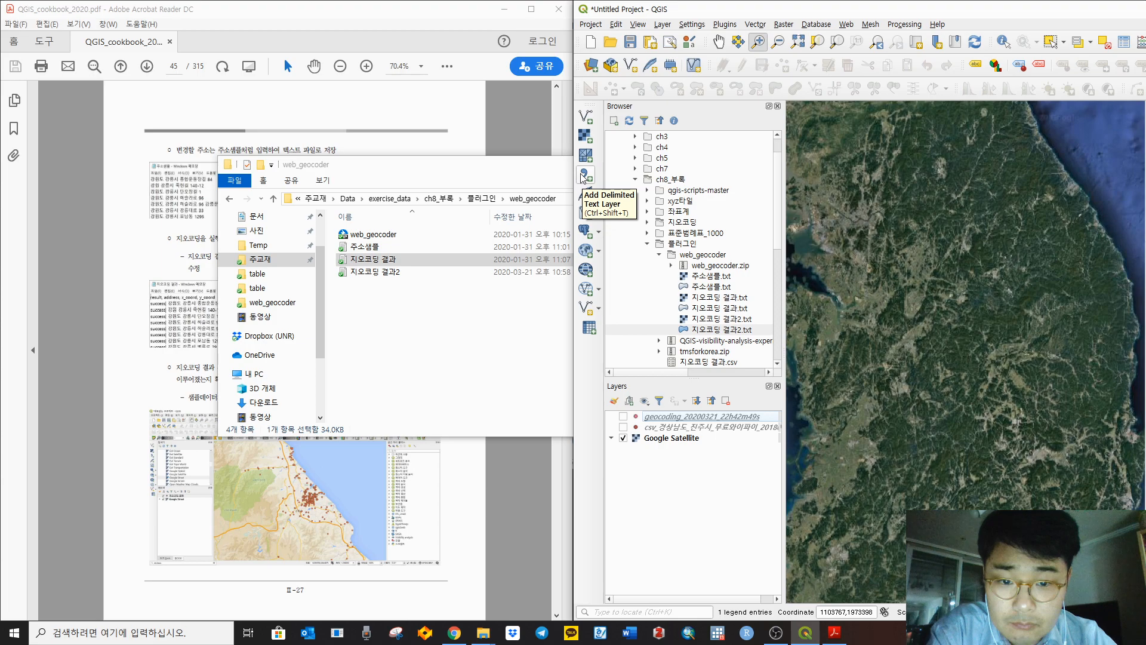
Step: Read the contents of 지오코딩 결과2 in Notepad, then close it
{"action": "left_click", "coordinate": [440, 323]}
{"action": "double_click", "coordinate": [401, 271]}
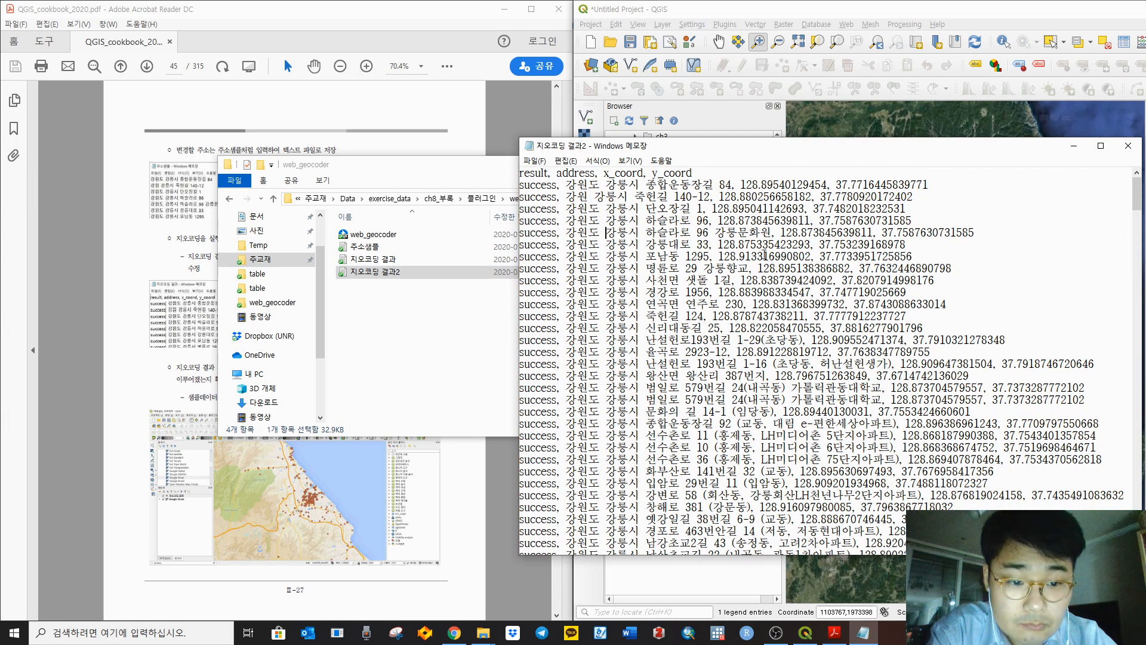
{"action": "scroll", "coordinate": [766, 267], "scroll_direction": "down", "scroll_amount": 8}
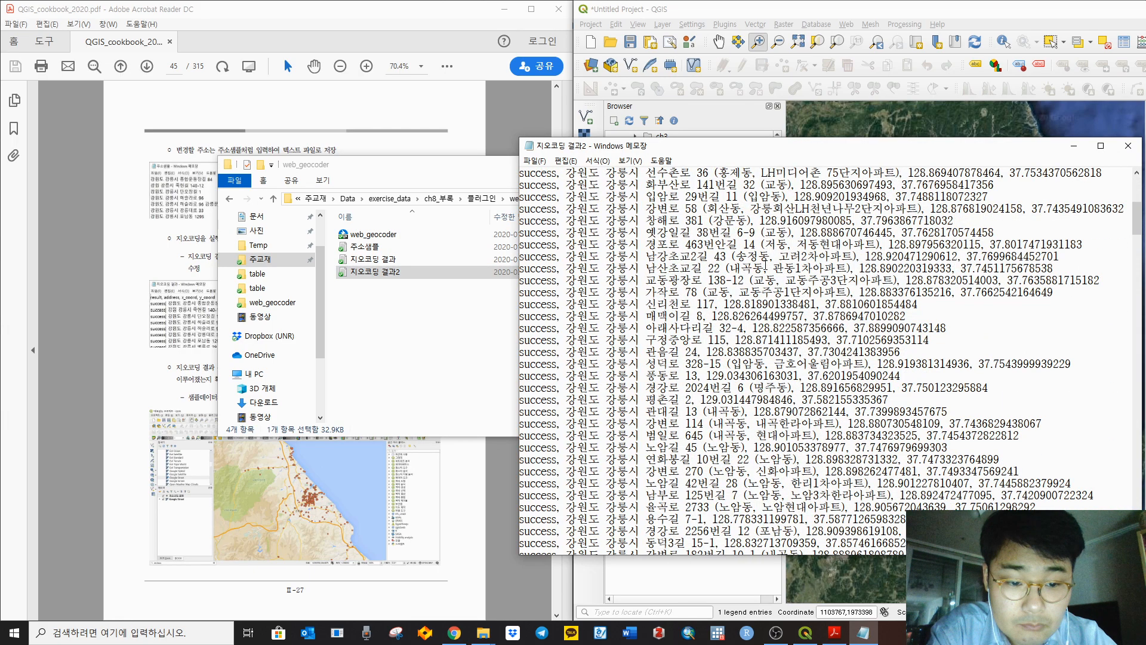
{"action": "scroll", "coordinate": [767, 267], "scroll_direction": "up", "scroll_amount": 8}
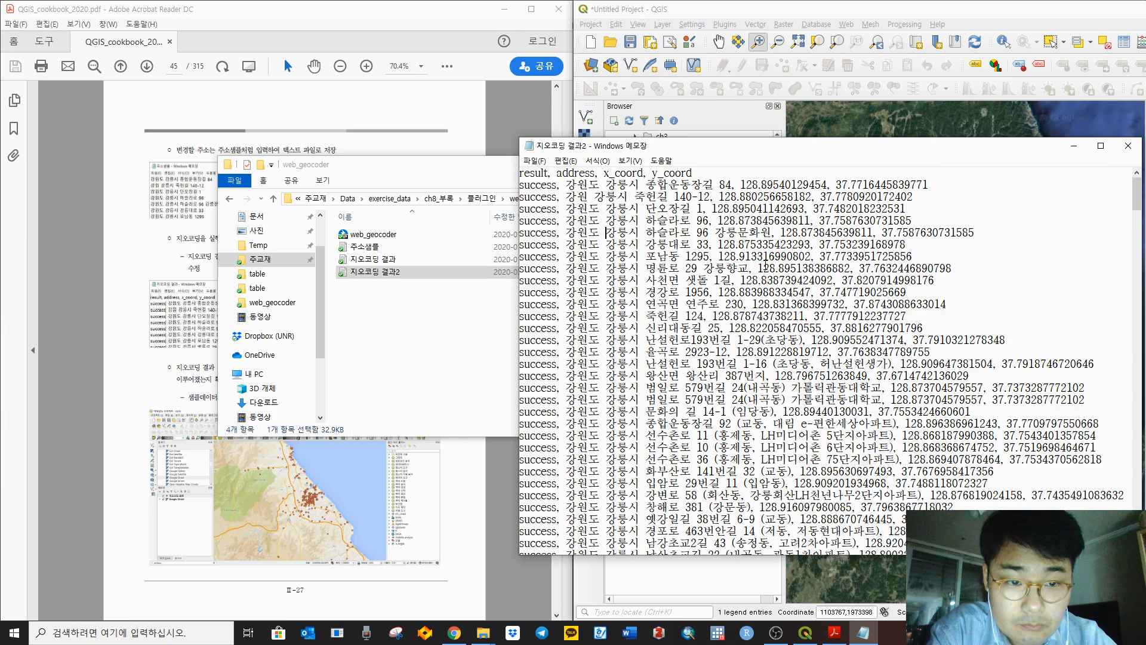
{"action": "left_click", "coordinate": [1138, 145]}
Step: Minimize the web_geocoder folder window and go to QGIS's Plugins menu
{"action": "left_click", "coordinate": [866, 13]}
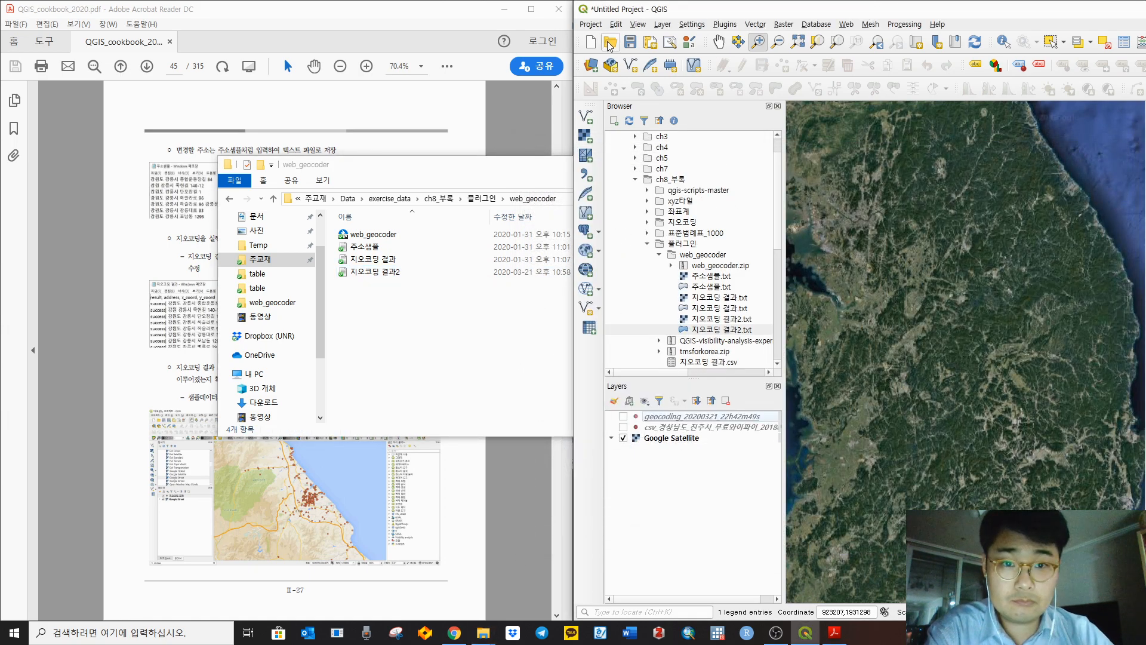
{"action": "mouse_move", "coordinate": [805, 640]}
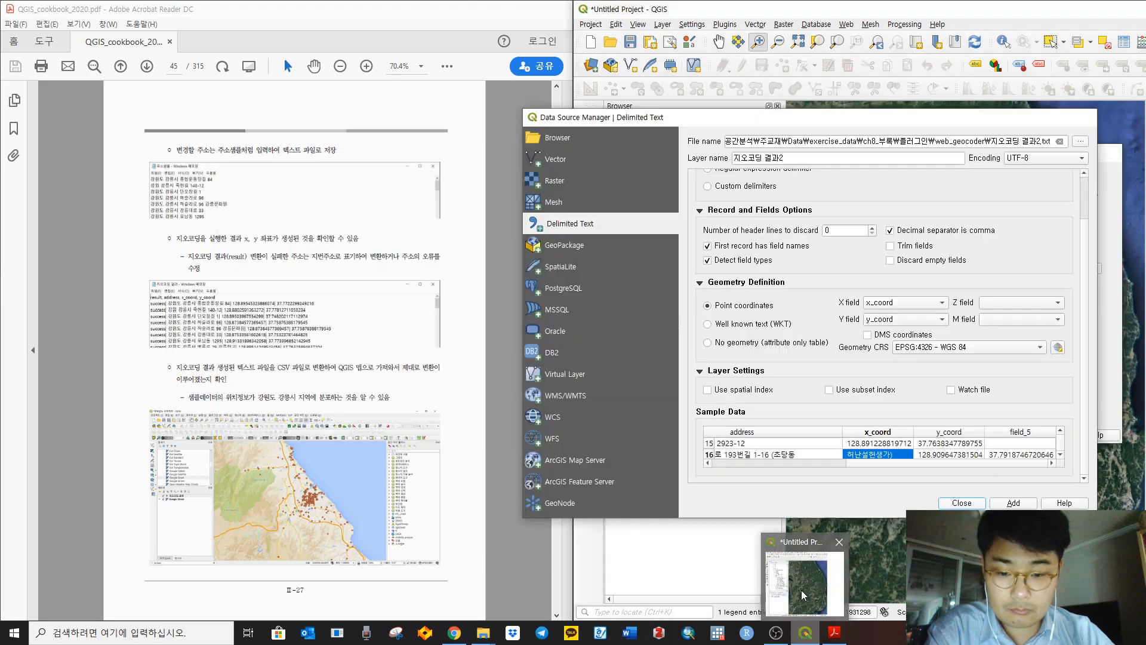
{"action": "left_click", "coordinate": [802, 592]}
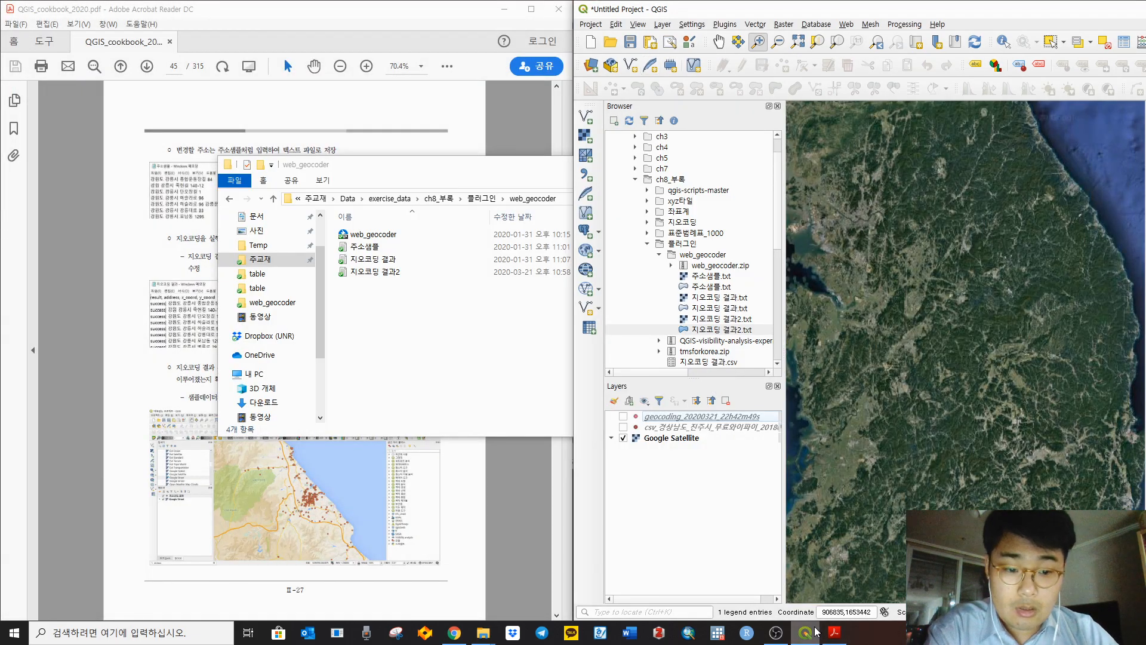
{"action": "left_click", "coordinate": [516, 350]}
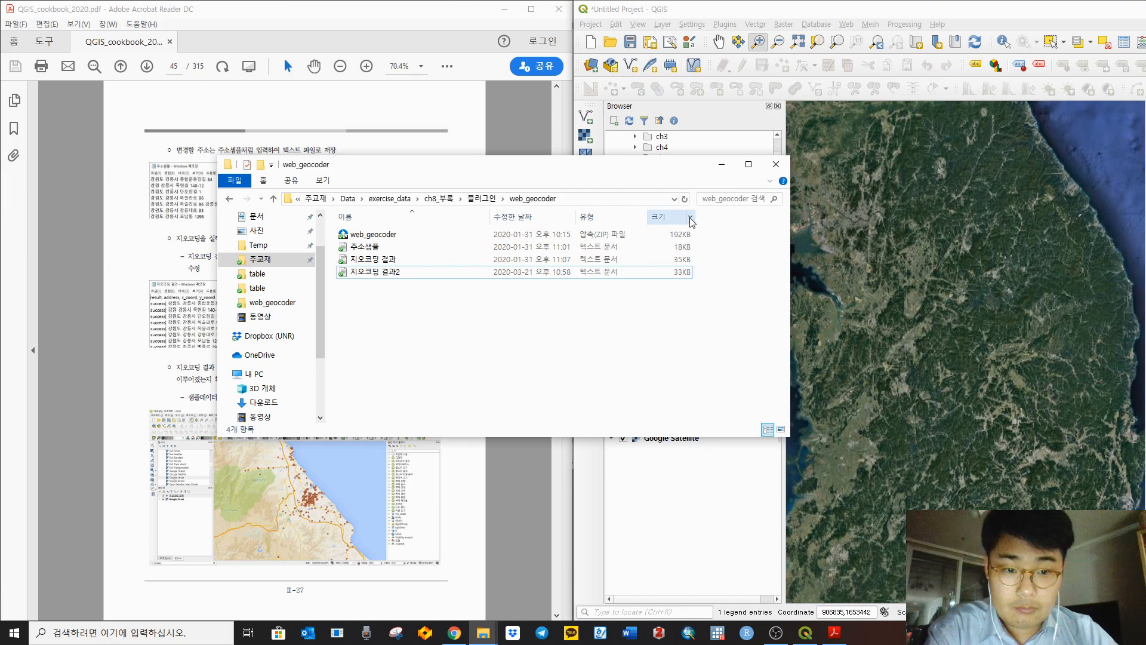
{"action": "left_click", "coordinate": [784, 8]}
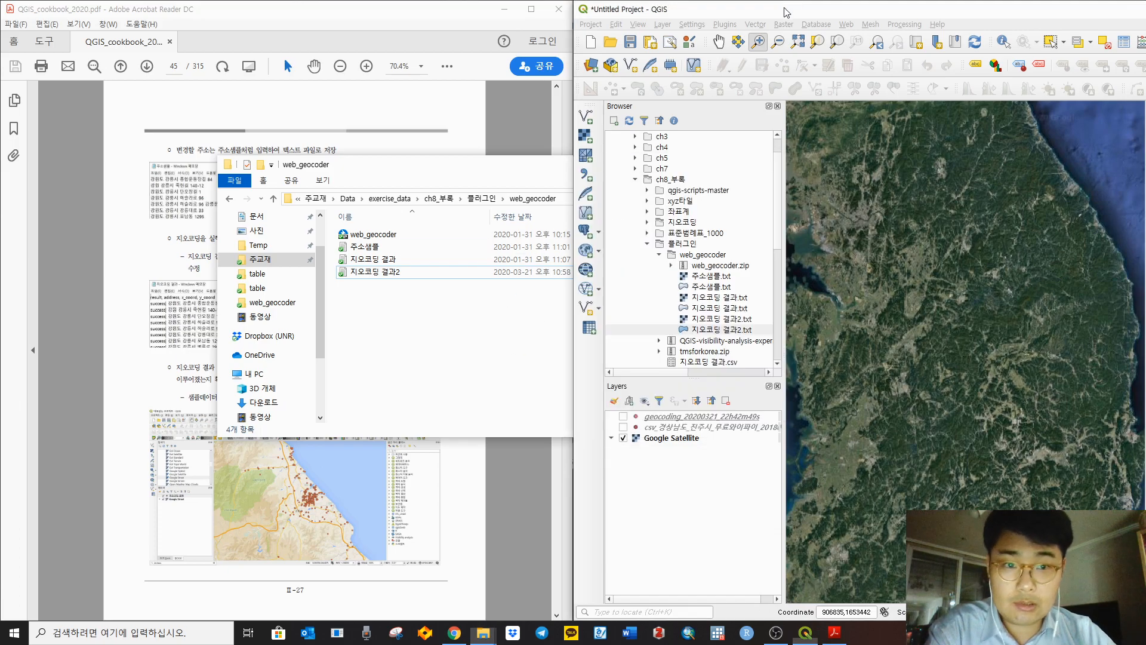
{"action": "left_click", "coordinate": [487, 356]}
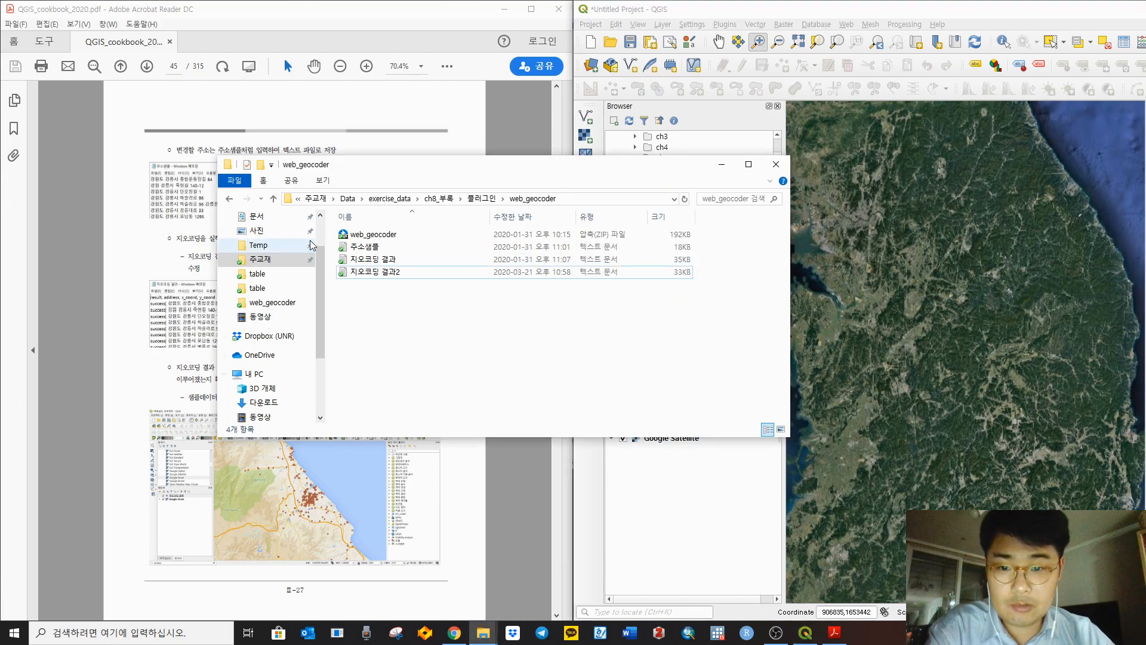
{"action": "left_click", "coordinate": [732, 165]}
{"action": "left_click", "coordinate": [725, 24]}
Step: Launch web_geocoder and set 주소샘플.txt as the input address file
{"action": "mouse_move", "coordinate": [743, 69]}
{"action": "left_click", "coordinate": [935, 66]}
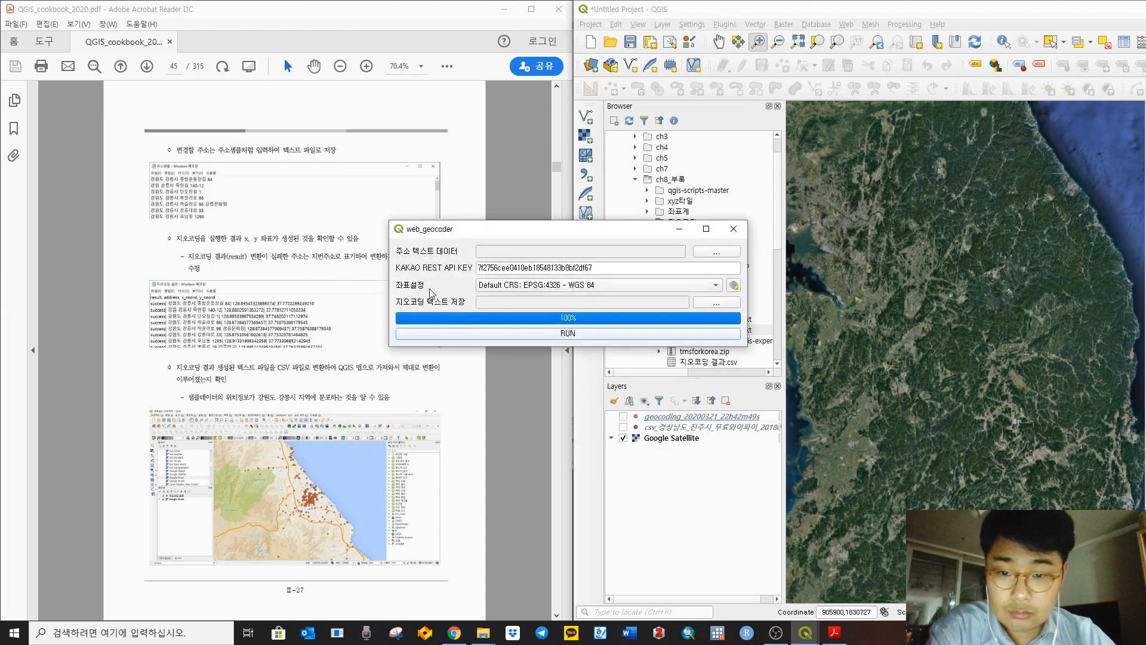
{"action": "left_click", "coordinate": [717, 251]}
{"action": "left_click", "coordinate": [526, 321]}
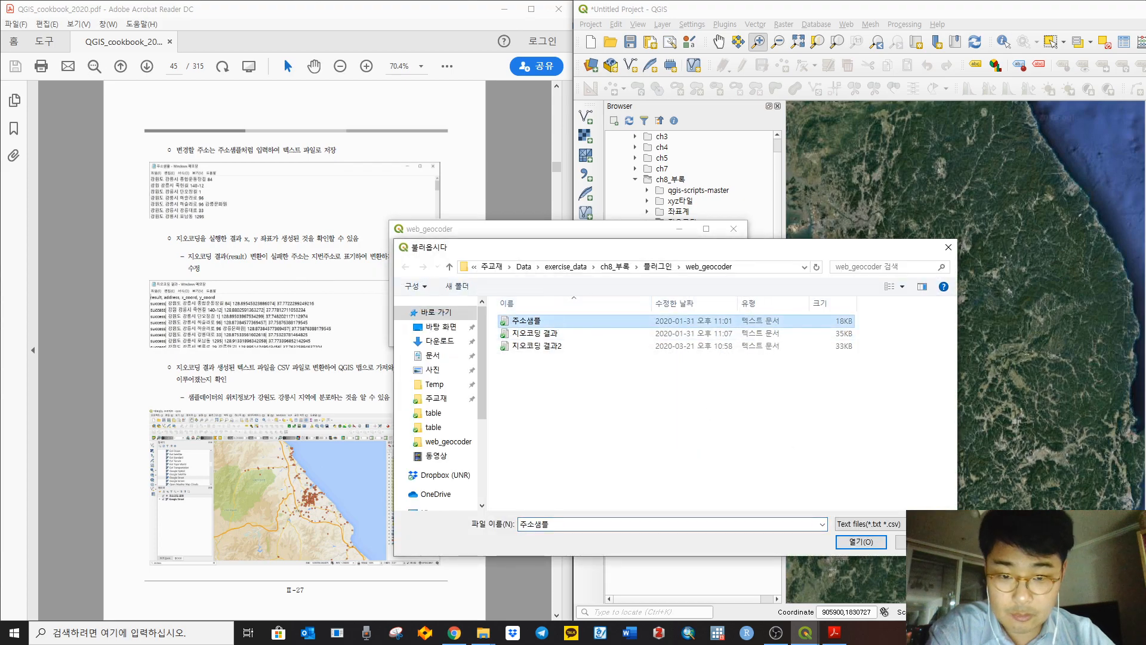
{"action": "left_click", "coordinate": [861, 542]}
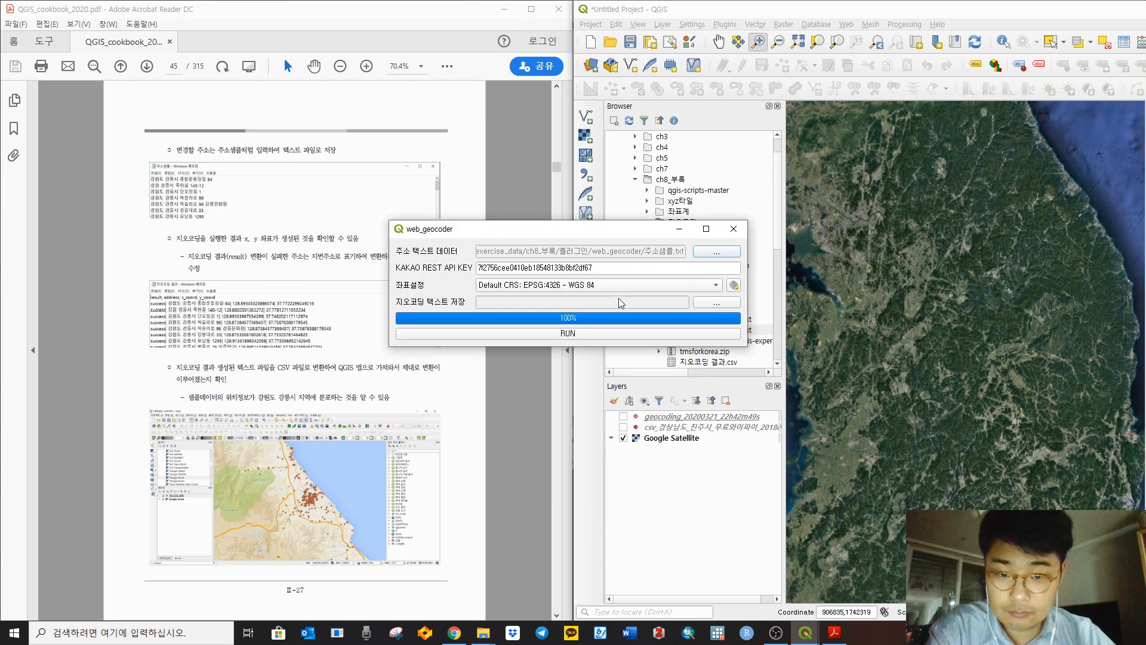
Step: Name the output 지오코딩 결과3.txt and run the geocoding
{"action": "left_click", "coordinate": [716, 303]}
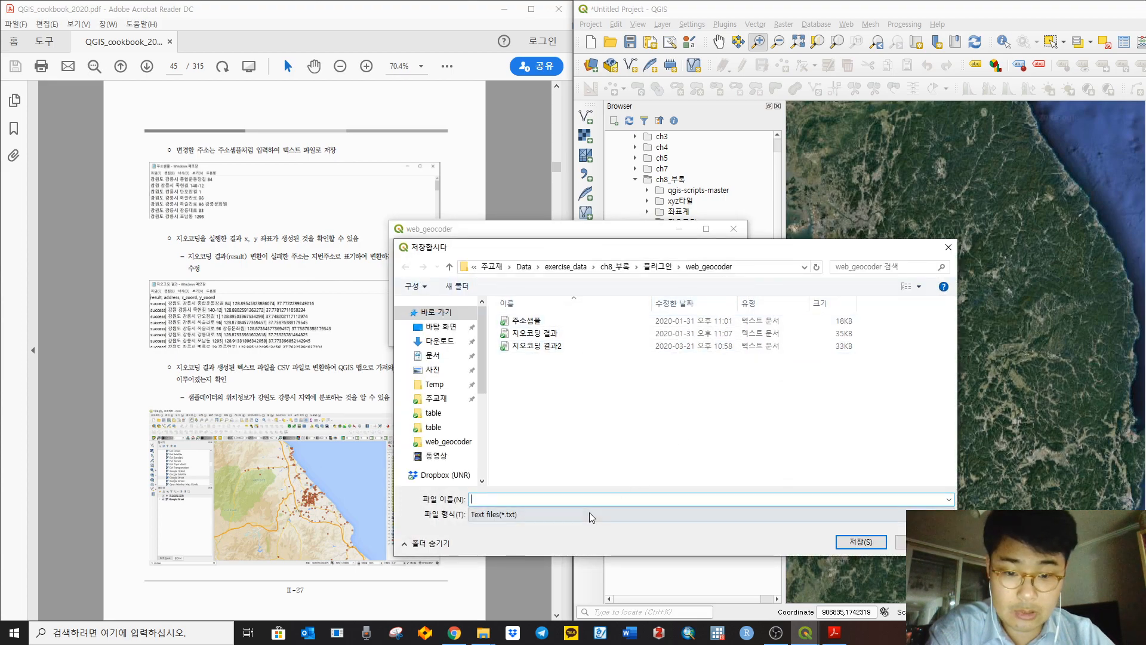
{"action": "left_click", "coordinate": [571, 348]}
{"action": "left_click", "coordinate": [532, 501]}
{"action": "left_click_drag", "start_coordinate": [517, 500], "coordinate": [547, 501]}
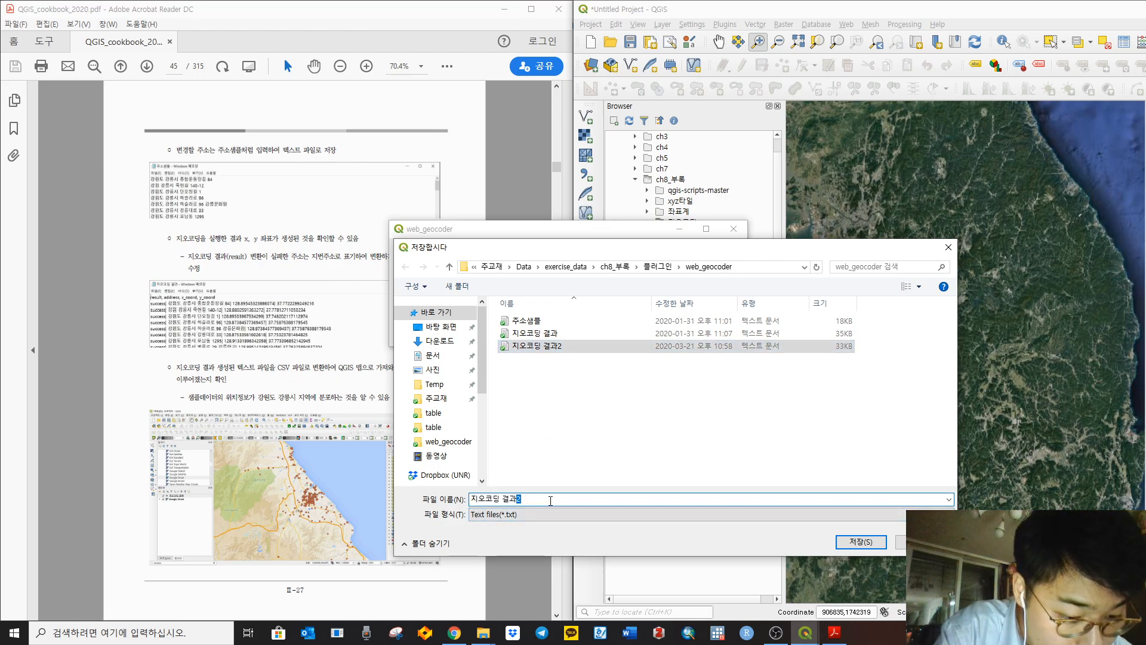
{"action": "type", "text": "3"}
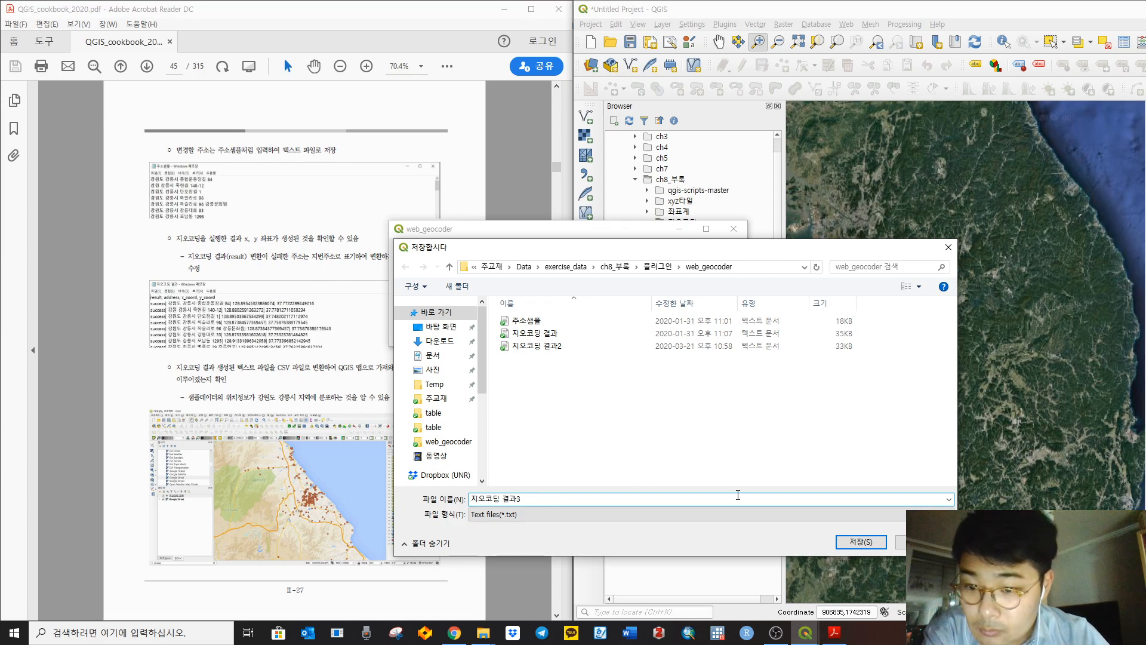
{"action": "left_click", "coordinate": [866, 542]}
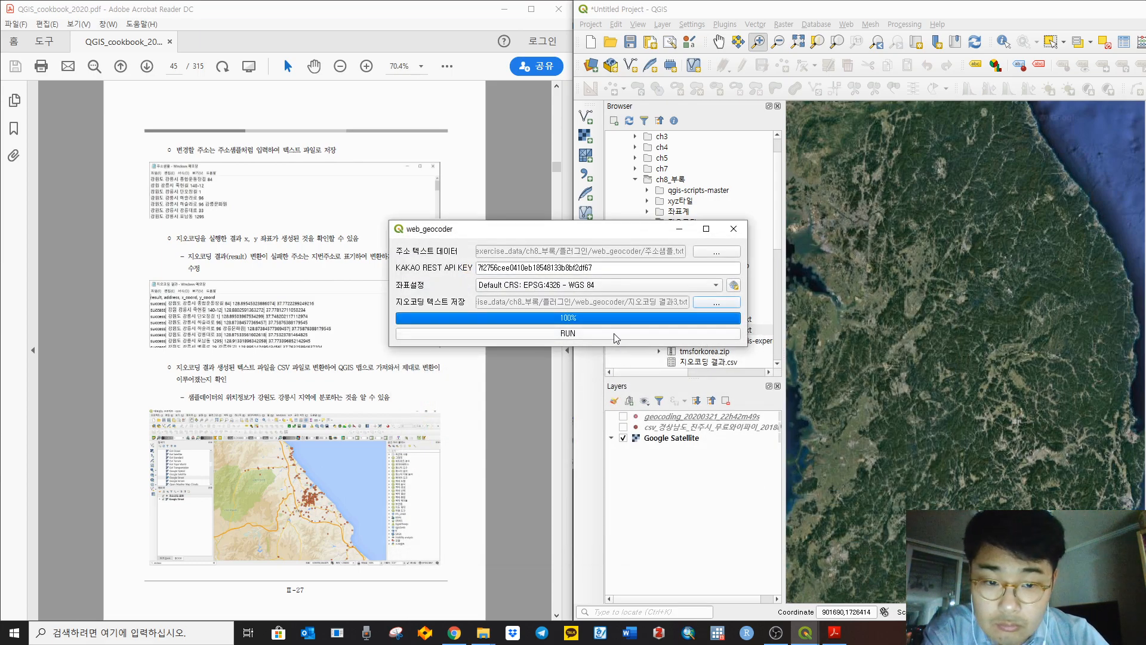
{"action": "left_click", "coordinate": [618, 336]}
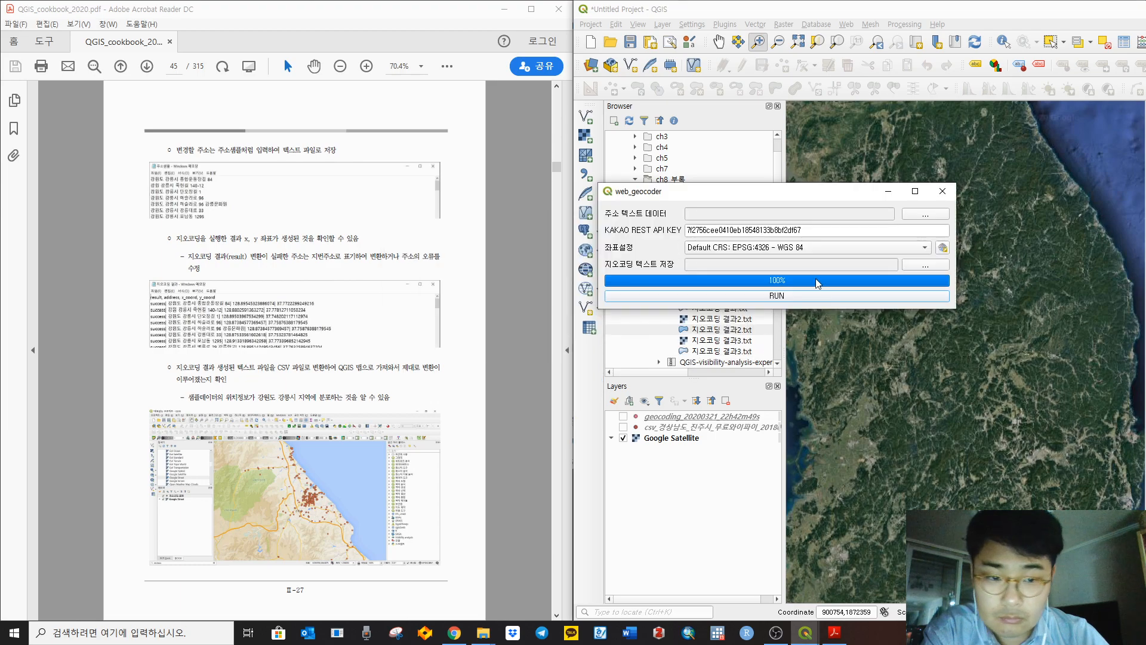
Step: Close the web_geocoder dialog and find 지오코딩 결과3 in the web_geocoder folder
{"action": "left_click", "coordinate": [943, 192]}
{"action": "mouse_move", "coordinate": [483, 633]}
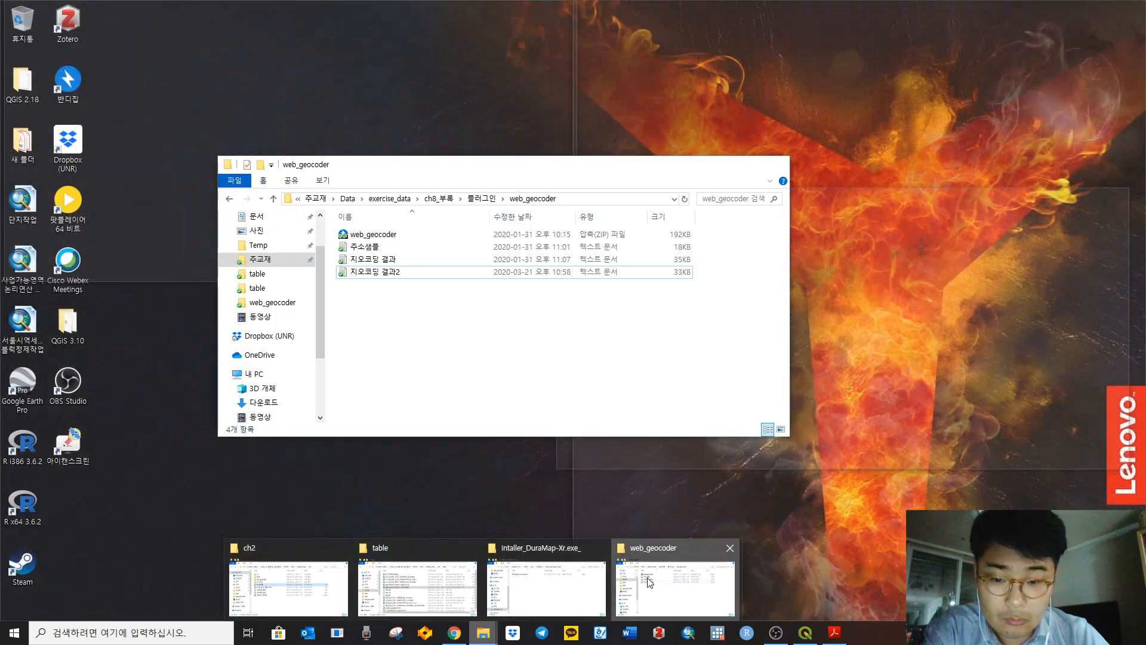
{"action": "left_click", "coordinate": [650, 582]}
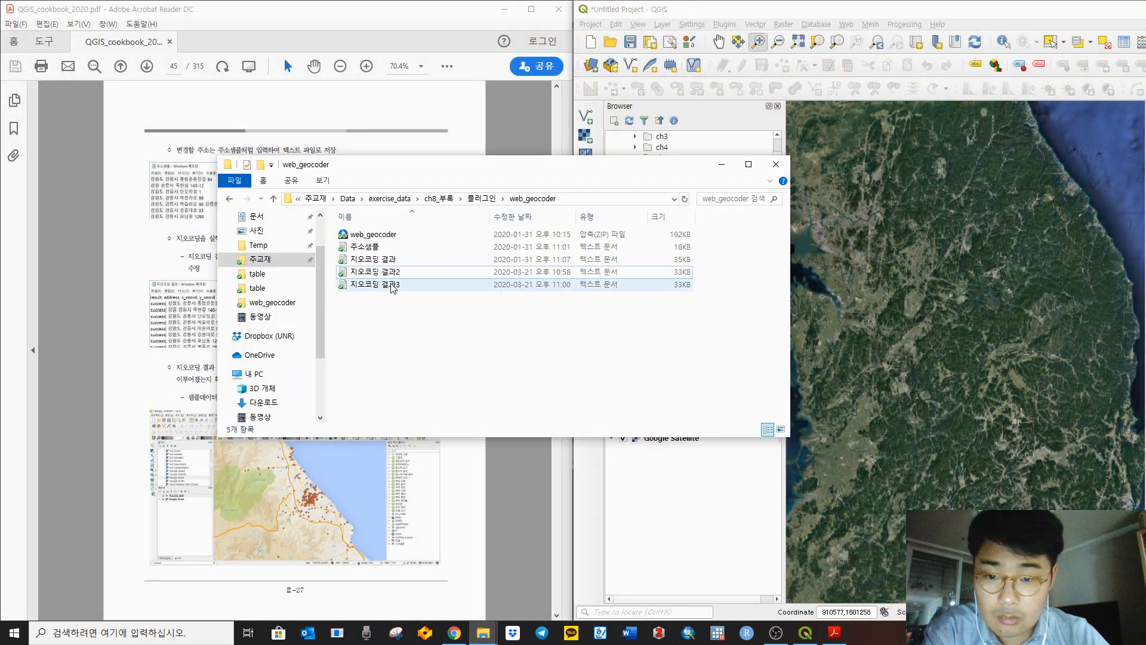
{"action": "left_click", "coordinate": [392, 287]}
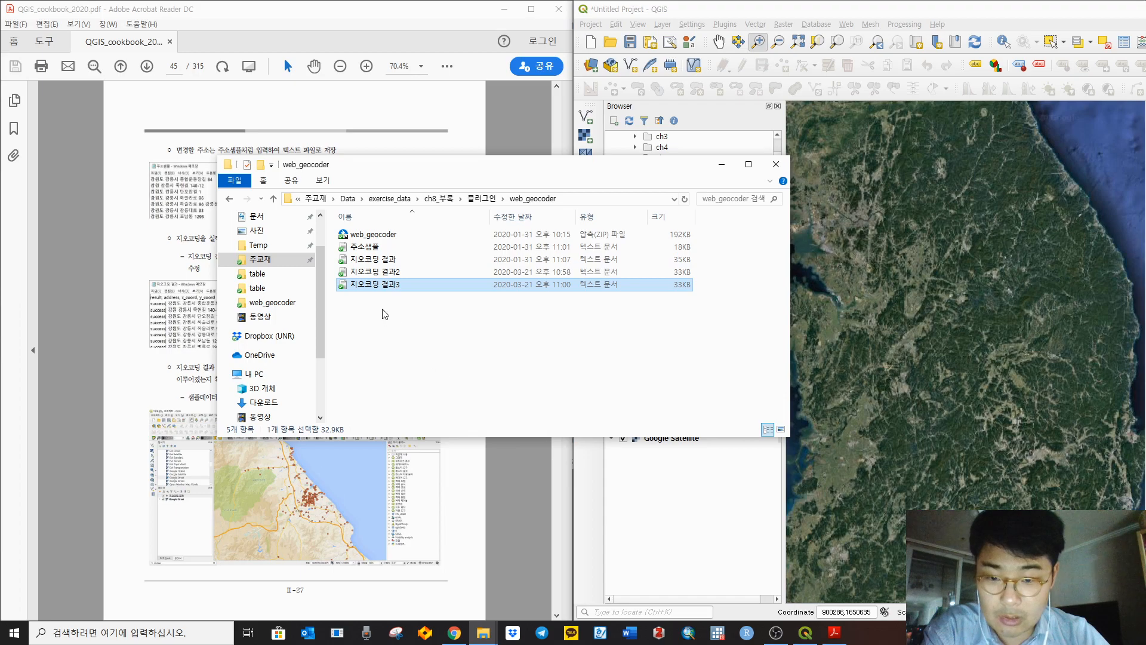
{"action": "right_click", "coordinate": [382, 289]}
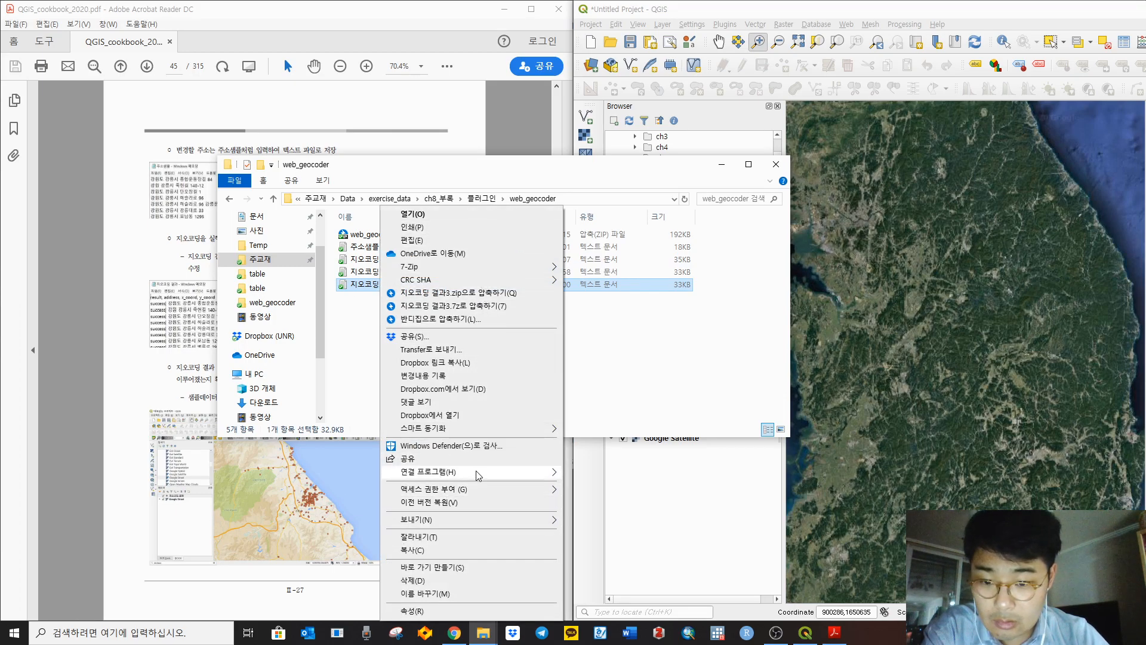
Step: Start Excel from the Start menu
{"action": "mouse_move", "coordinate": [478, 474]}
{"action": "left_click", "coordinate": [14, 632]}
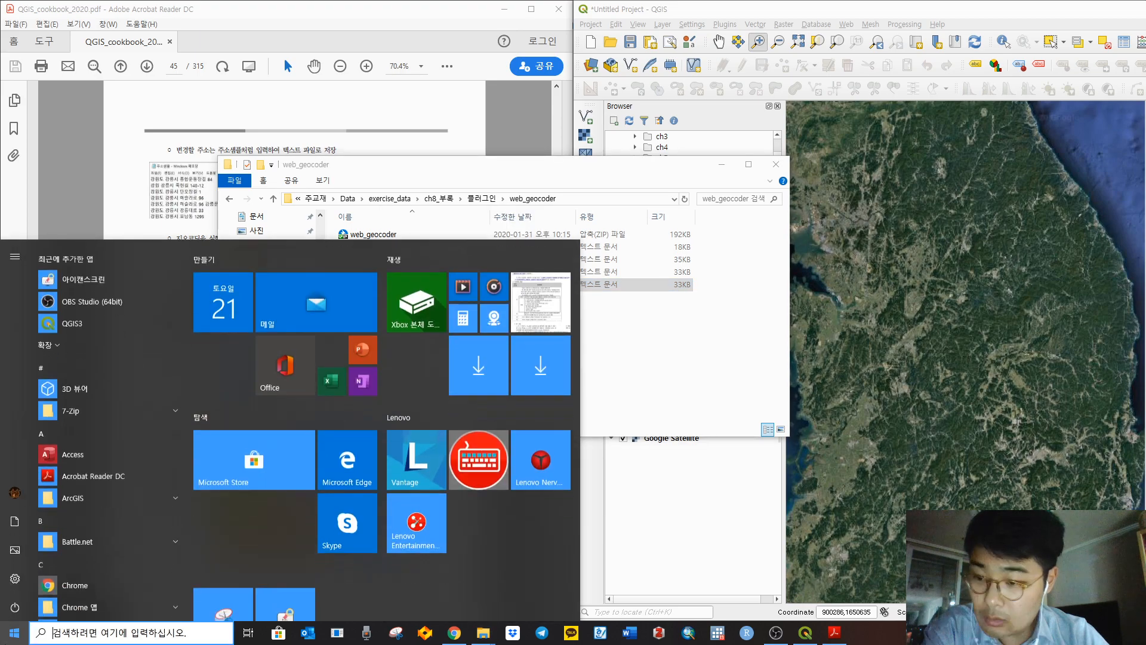
{"action": "left_click", "coordinate": [331, 375]}
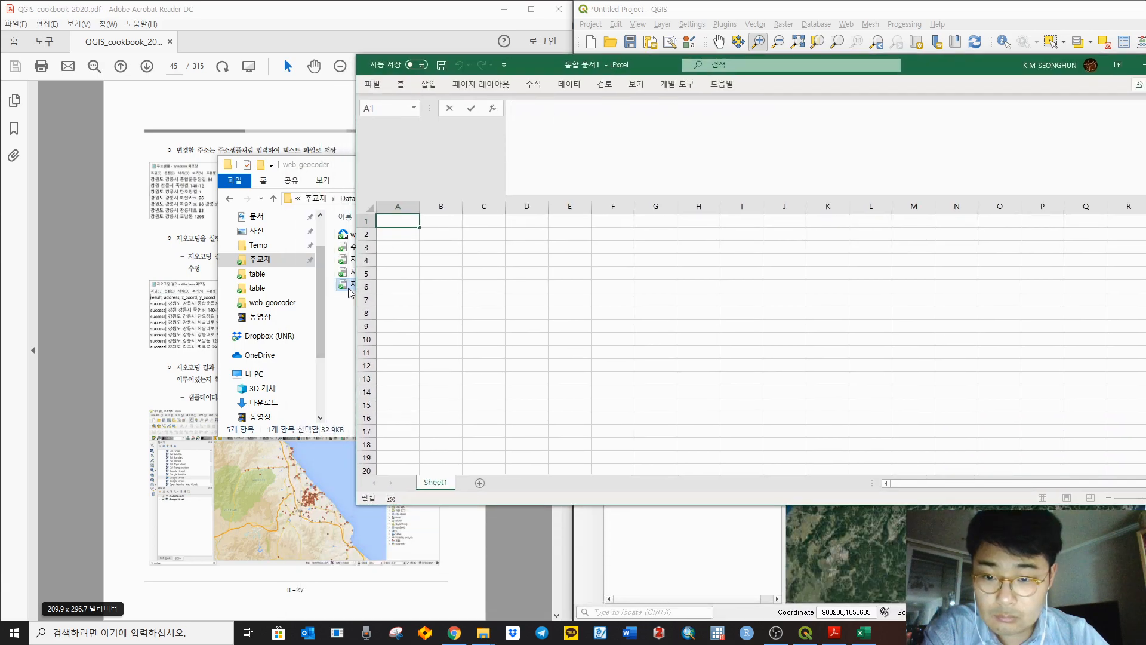
Step: Drag 지오코딩 결과3 from the folder into Excel to open it
{"action": "left_click_drag", "start_coordinate": [349, 289], "coordinate": [627, 304]}
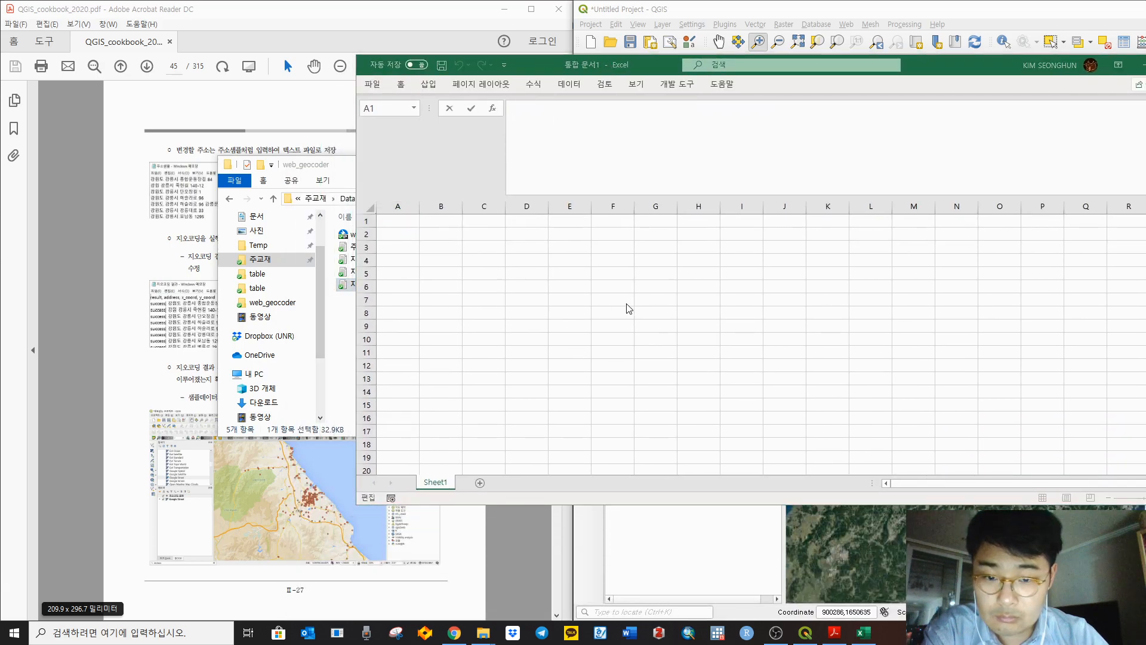
{"action": "left_click", "coordinate": [327, 167]}
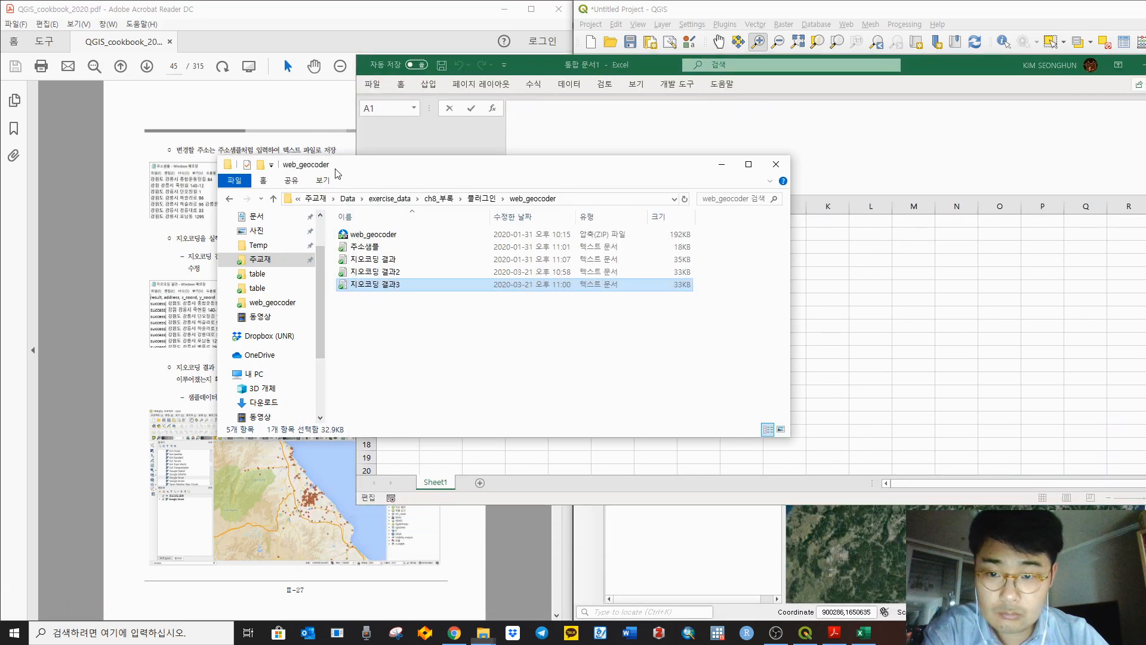
{"action": "left_click_drag", "start_coordinate": [366, 167], "coordinate": [195, 167]}
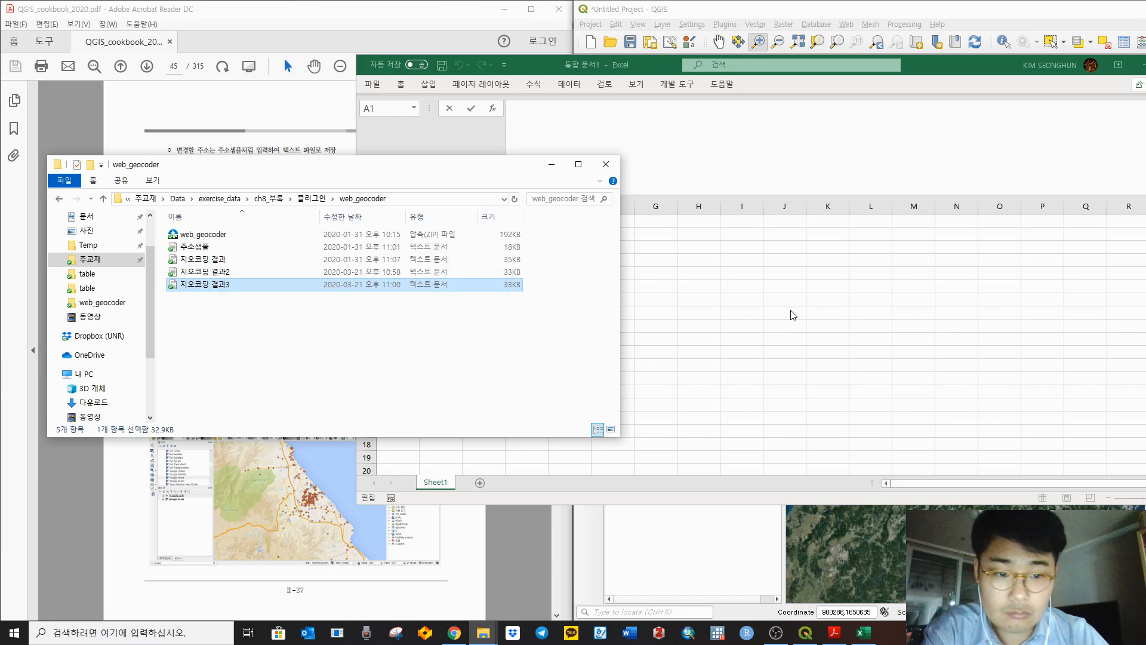
{"action": "left_click", "coordinate": [794, 352]}
{"action": "left_click", "coordinate": [807, 391]}
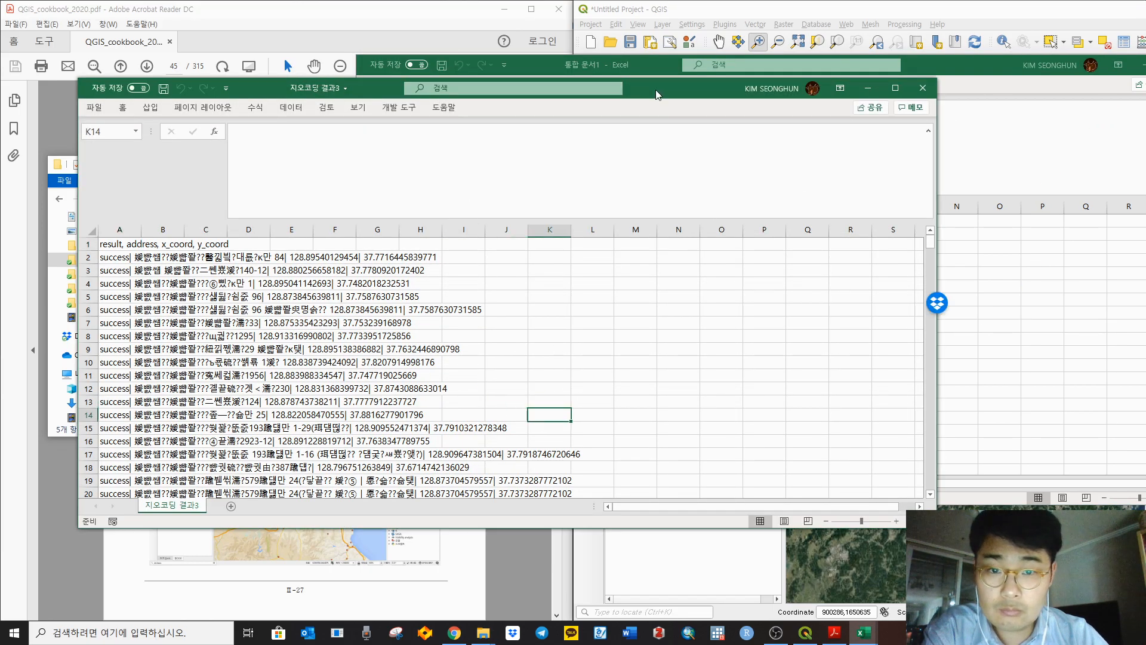
Step: Close the blank Book1 workbook without saving
{"action": "left_click_drag", "start_coordinate": [656, 89], "coordinate": [560, 157]}
{"action": "left_click", "coordinate": [962, 86]}
{"action": "left_click_drag", "start_coordinate": [936, 68], "coordinate": [689, 149]}
{"action": "left_click", "coordinate": [955, 147]}
{"action": "left_click", "coordinate": [578, 449]}
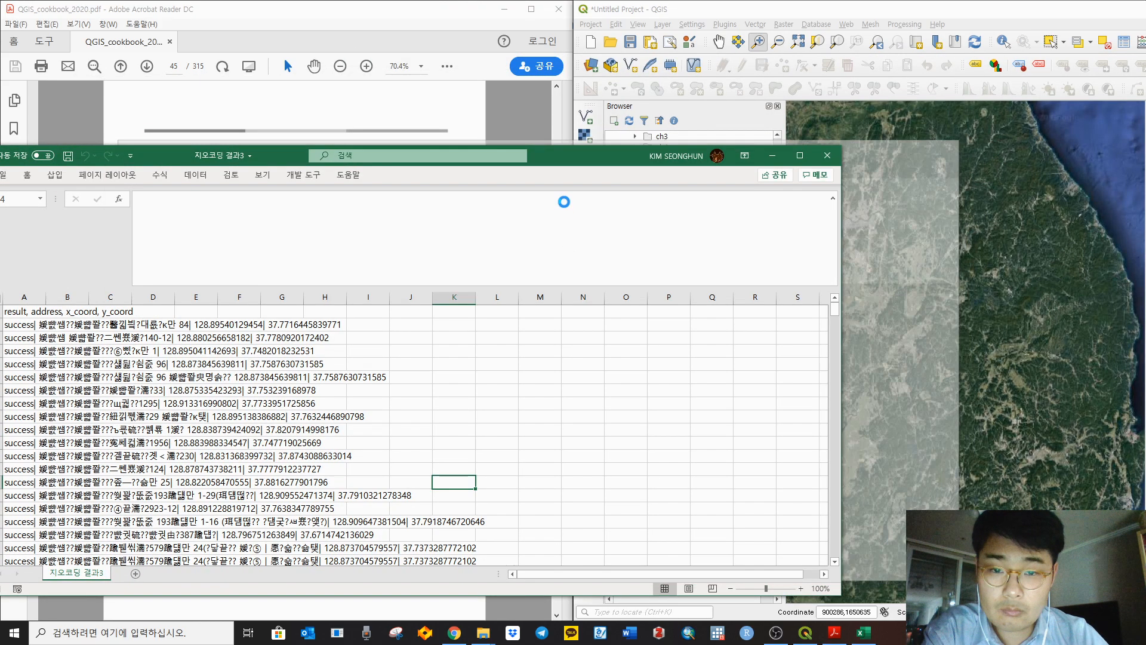
Step: Scroll through 지오코딩 결과3's columns, then close the workbook
{"action": "left_click_drag", "start_coordinate": [567, 160], "coordinate": [761, 90]}
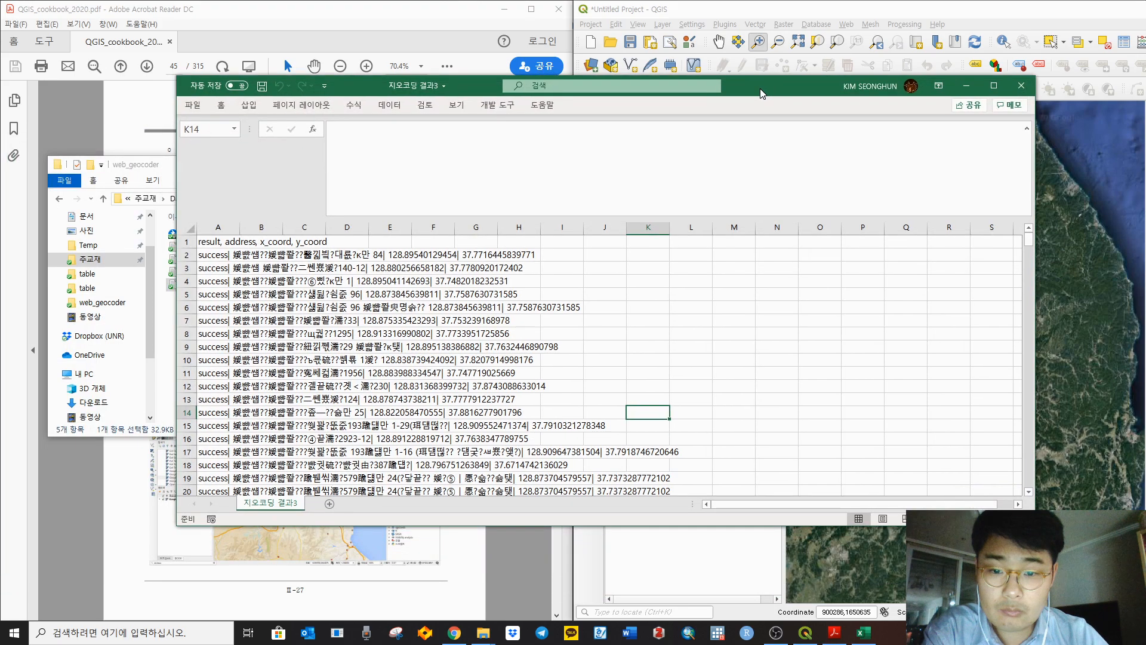
{"action": "scroll", "coordinate": [305, 353], "scroll_direction": "down", "scroll_amount": 2}
{"action": "scroll", "coordinate": [305, 353], "scroll_direction": "up", "scroll_amount": 2}
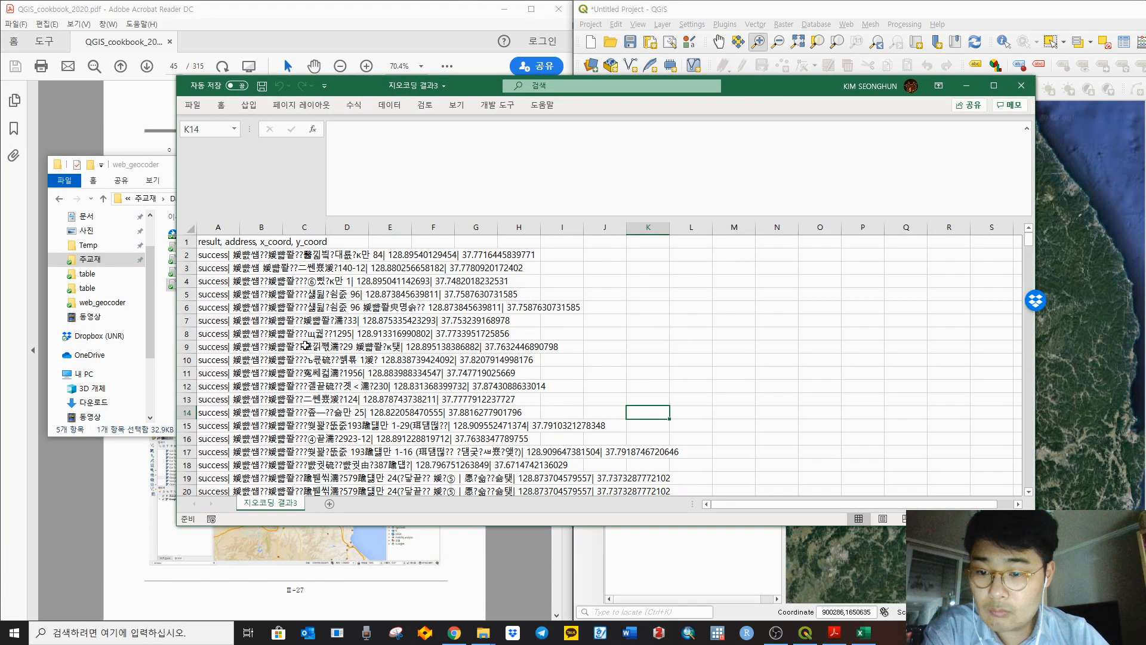
{"action": "left_click", "coordinate": [1023, 87]}
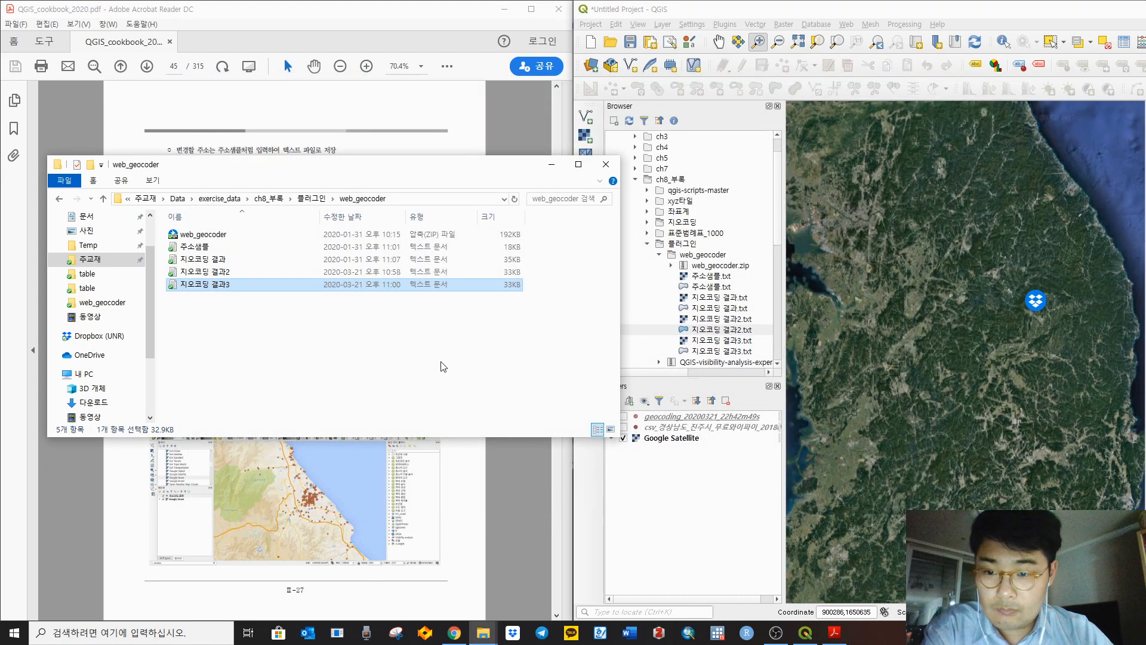
Step: Open the Delimited Text import dialog for 지오코딩 결과2 and enlarge it
{"action": "left_click", "coordinate": [678, 520]}
{"action": "left_click", "coordinate": [583, 175]}
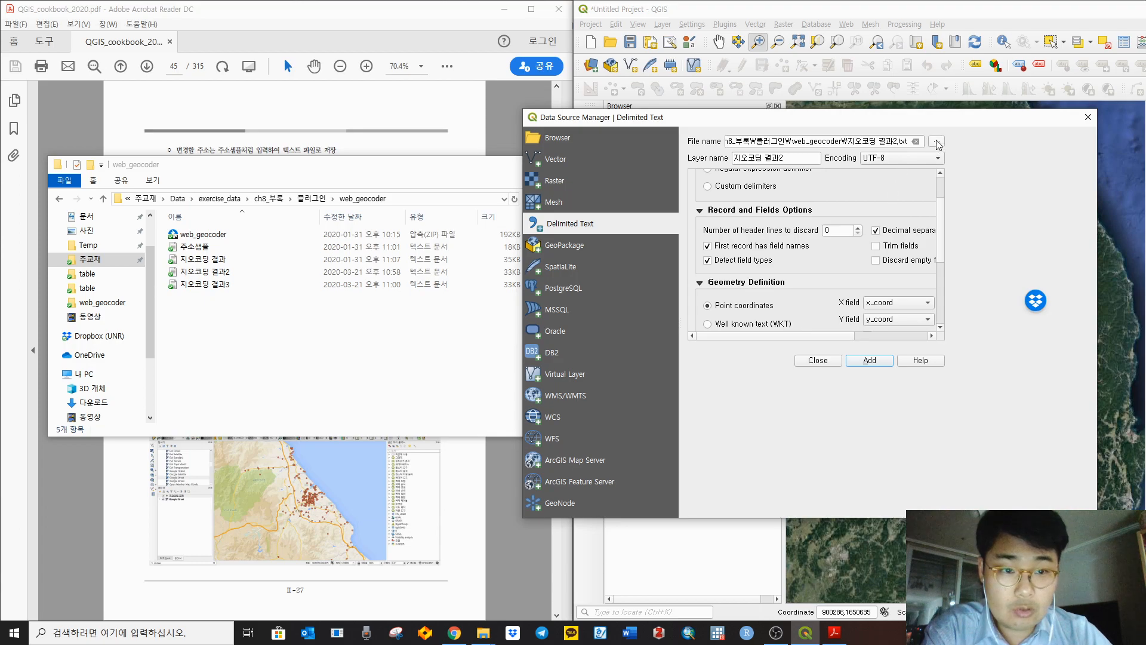
{"action": "left_click", "coordinate": [791, 160]}
{"action": "scroll", "coordinate": [823, 192], "scroll_direction": "up", "scroll_amount": 2}
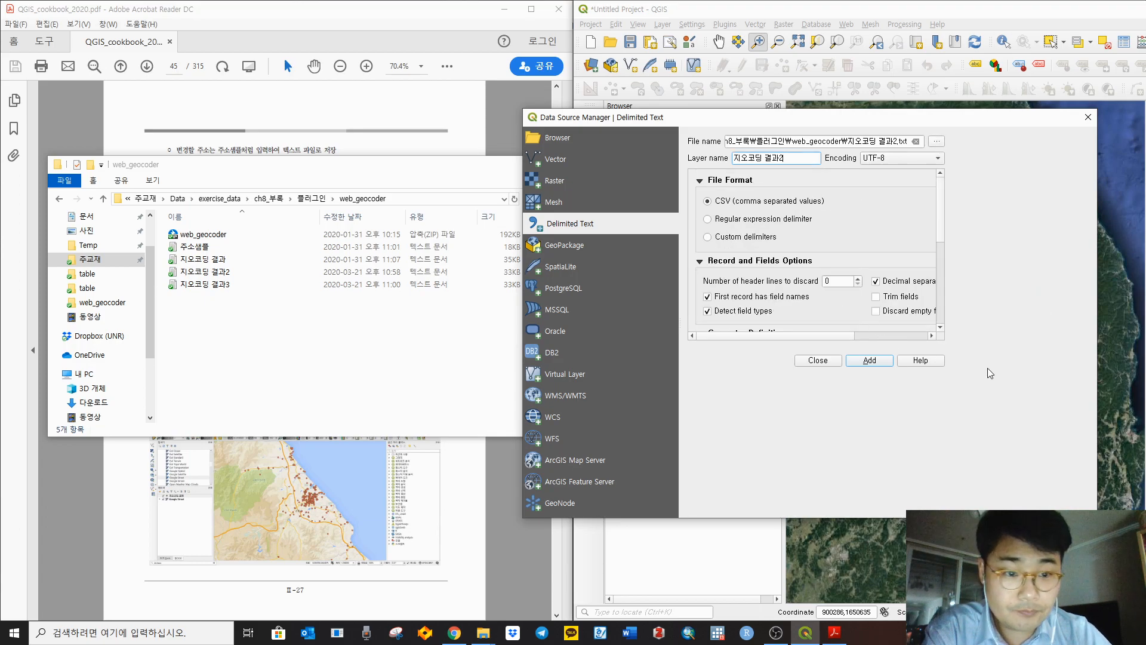
{"action": "left_click_drag", "start_coordinate": [1097, 518], "coordinate": [1114, 557]}
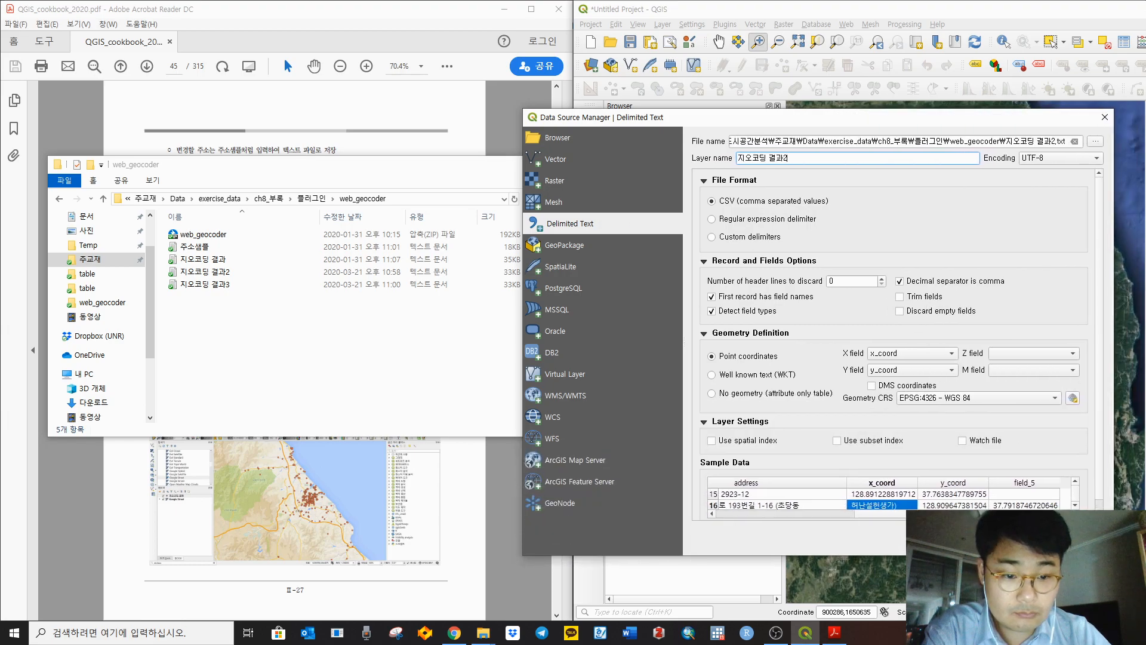
{"action": "left_click_drag", "start_coordinate": [803, 122], "coordinate": [634, 54]}
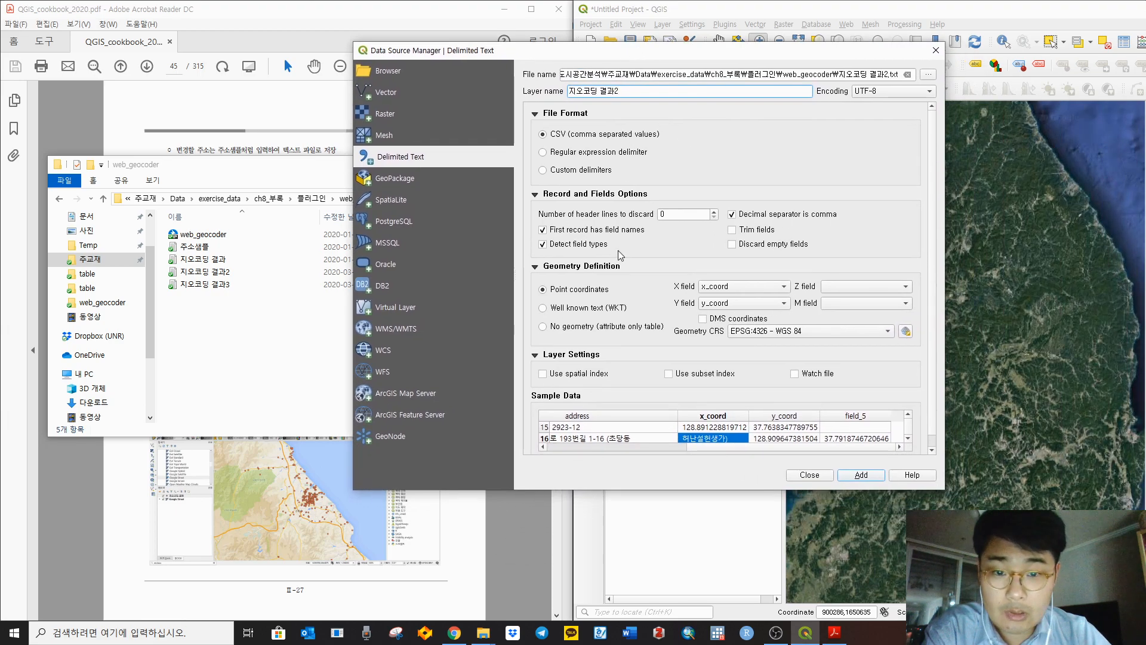
Step: Try CSV and Regular expression formats, then settle on Custom delimiters with Comma
{"action": "left_click", "coordinate": [579, 171]}
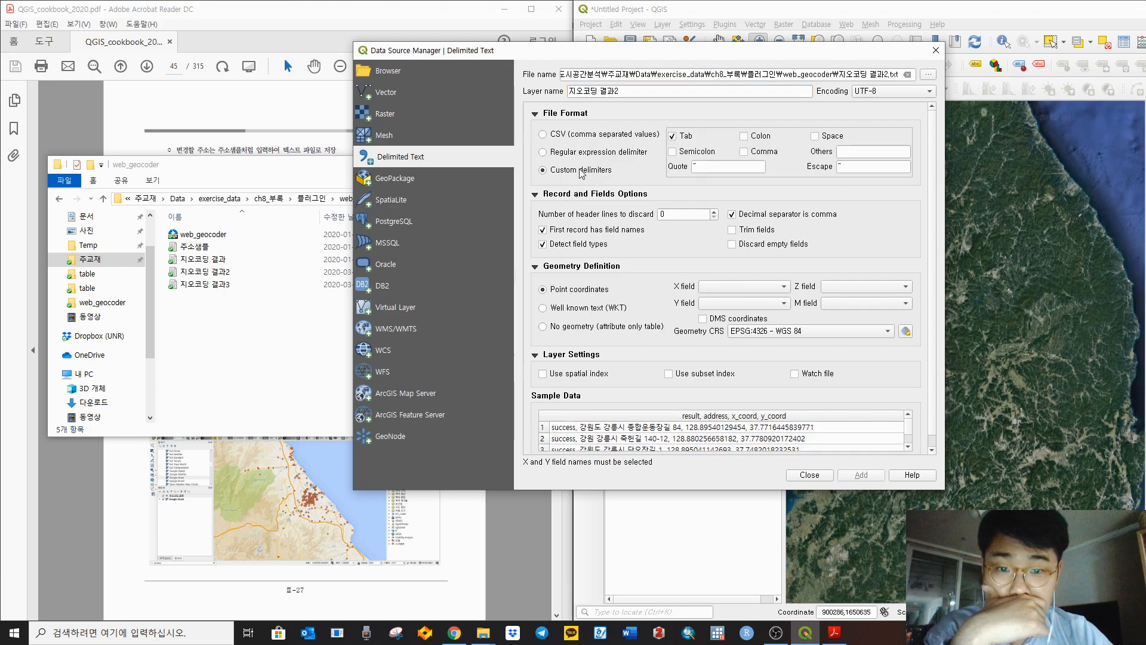
{"action": "left_click", "coordinate": [570, 136]}
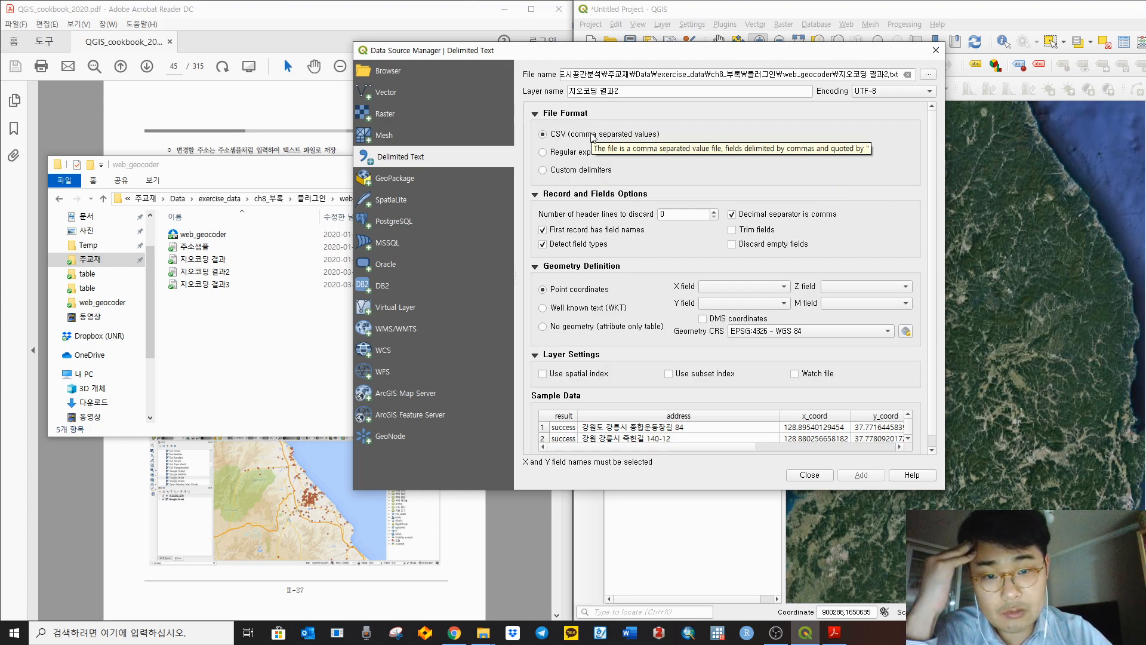
{"action": "left_click", "coordinate": [577, 156]}
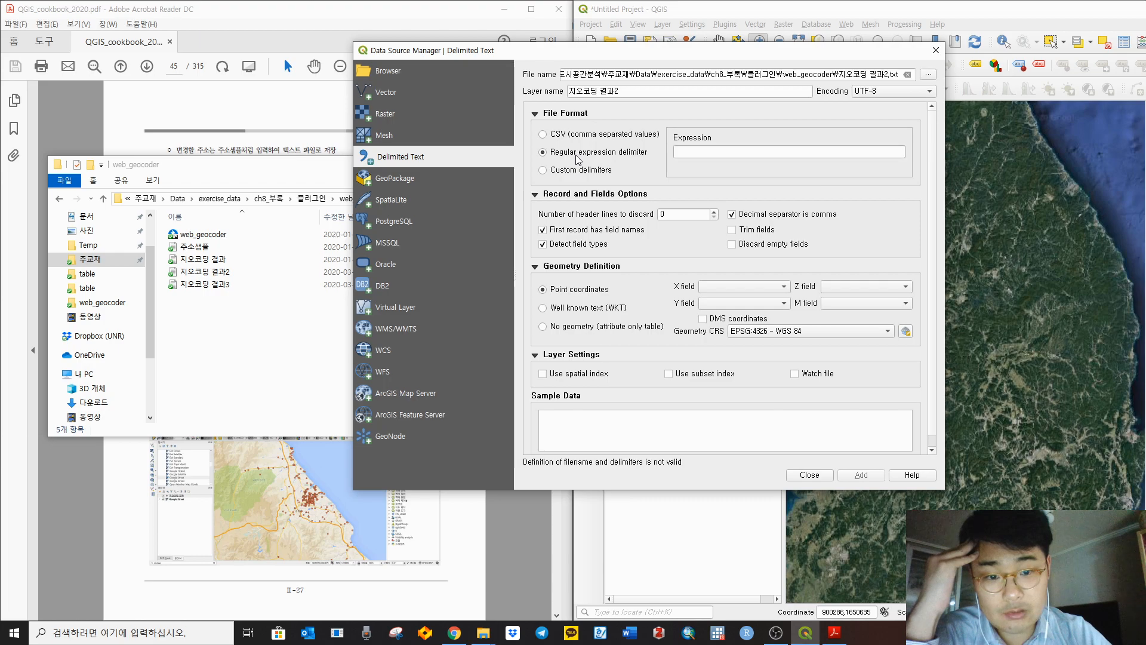
{"action": "left_click", "coordinate": [581, 174]}
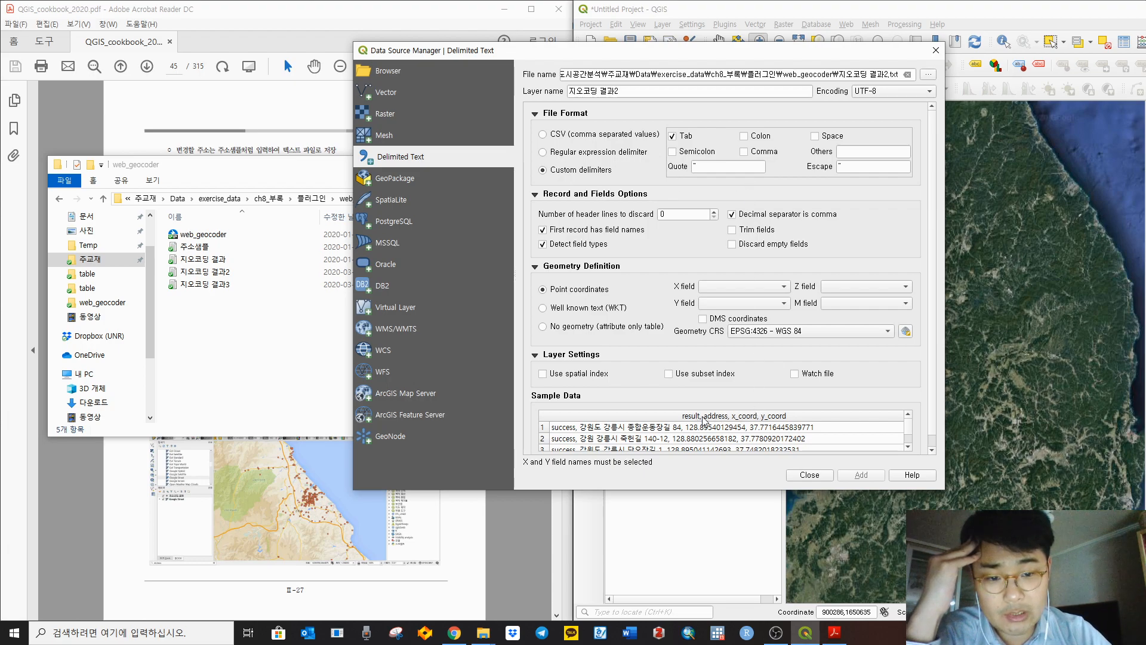
{"action": "left_click", "coordinate": [762, 151]}
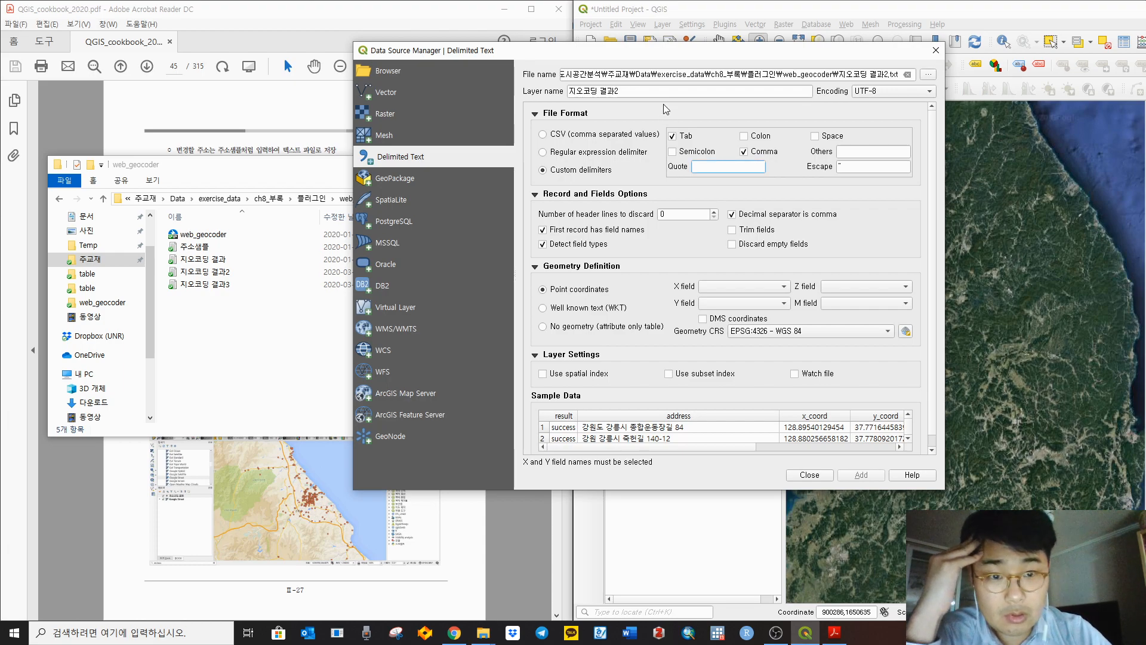
Step: Turn off the Tab delimiter and add | as an extra delimiter
{"action": "left_click", "coordinate": [673, 138]}
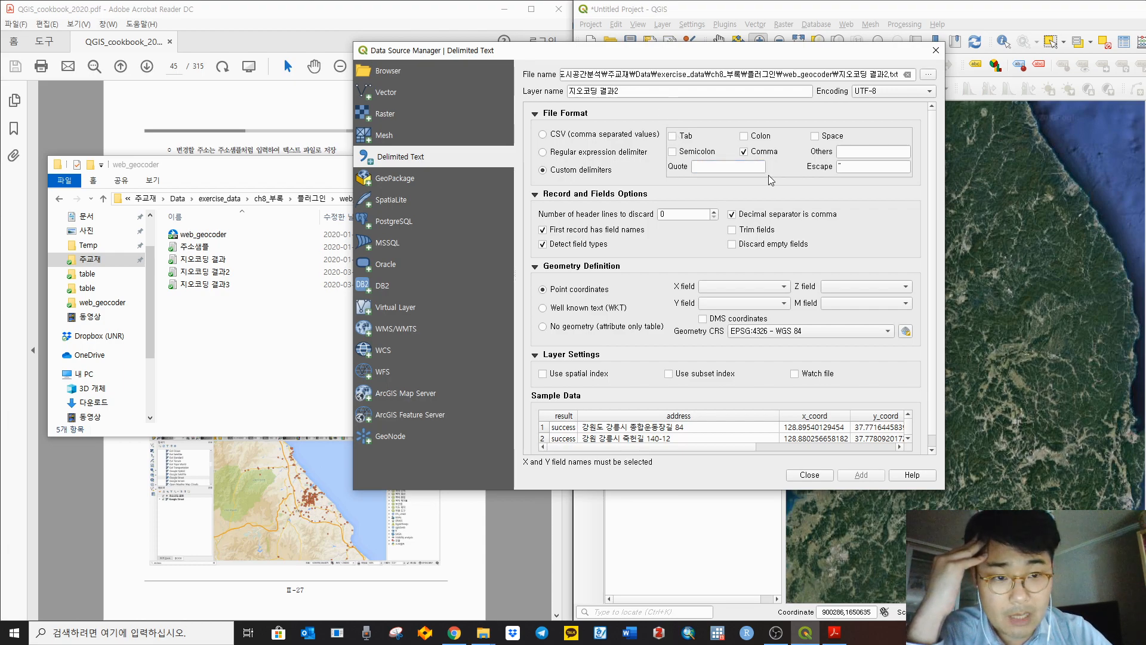
{"action": "left_click", "coordinate": [752, 168]}
{"action": "left_click", "coordinate": [873, 152]}
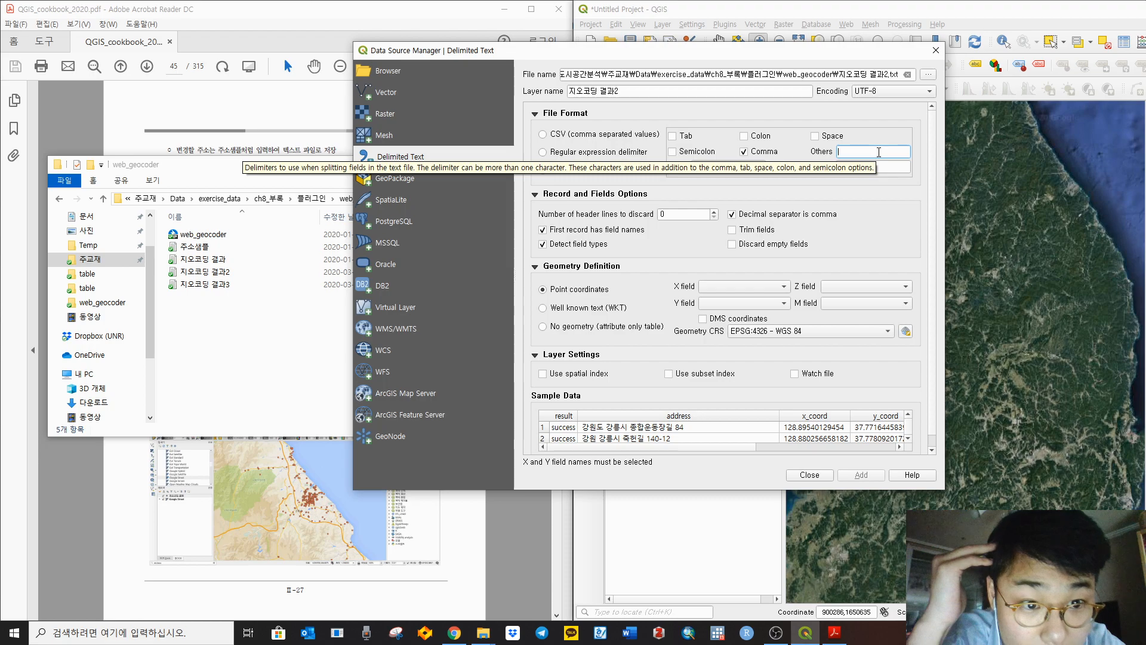
{"action": "type", "text": "`"}
{"action": "key", "text": "BackSpace"}
{"action": "type", "text": "|"}
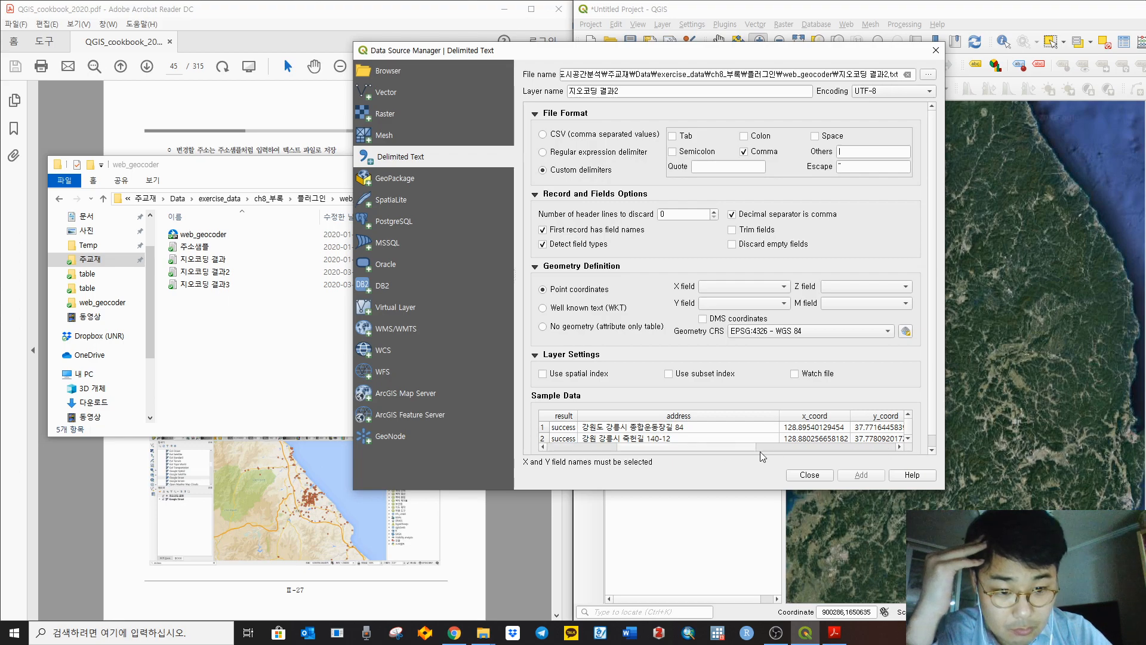
Step: Review the Sample Data columns, including field_5 and y_coord, and the X field options
{"action": "left_click_drag", "start_coordinate": [757, 451], "coordinate": [877, 456]}
{"action": "left_click", "coordinate": [908, 438]}
{"action": "left_click", "coordinate": [908, 439]}
{"action": "left_click", "coordinate": [908, 439]}
{"action": "left_click", "coordinate": [908, 441]}
{"action": "left_click", "coordinate": [909, 441]}
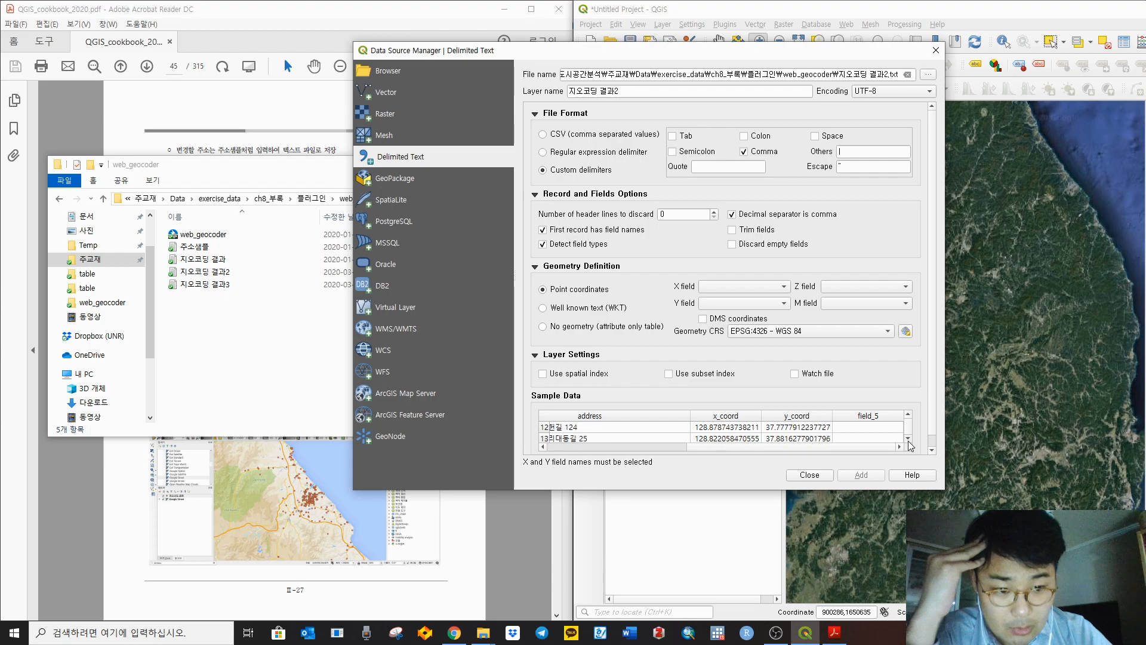
{"action": "left_click", "coordinate": [767, 291]}
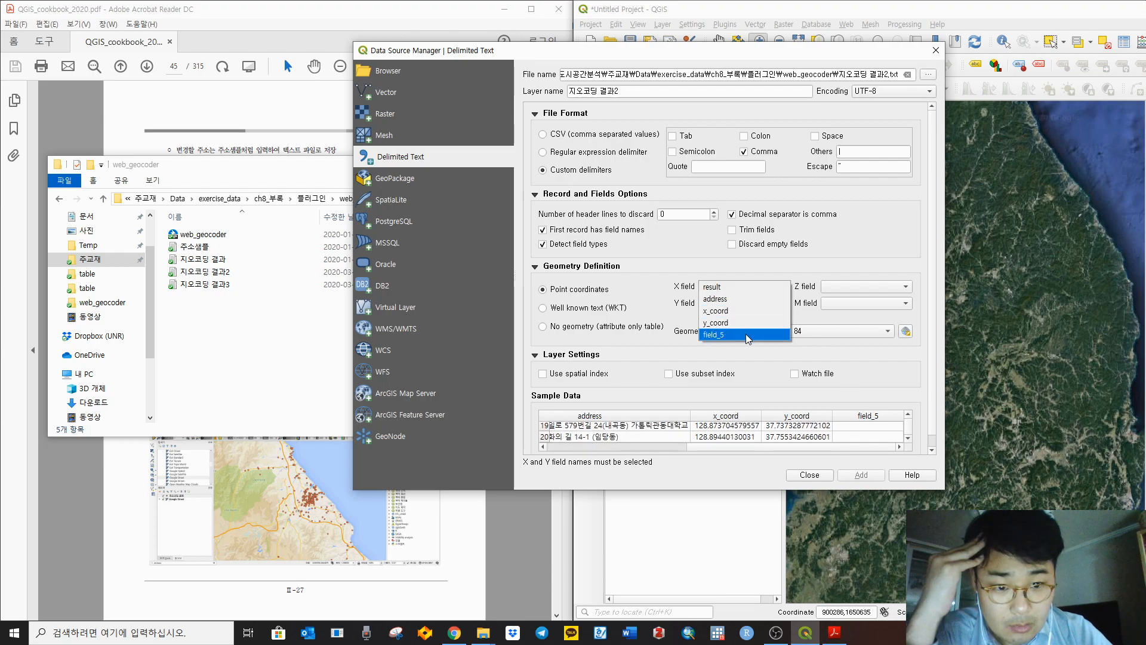
{"action": "left_click", "coordinate": [812, 270]}
{"action": "left_click", "coordinate": [890, 417]}
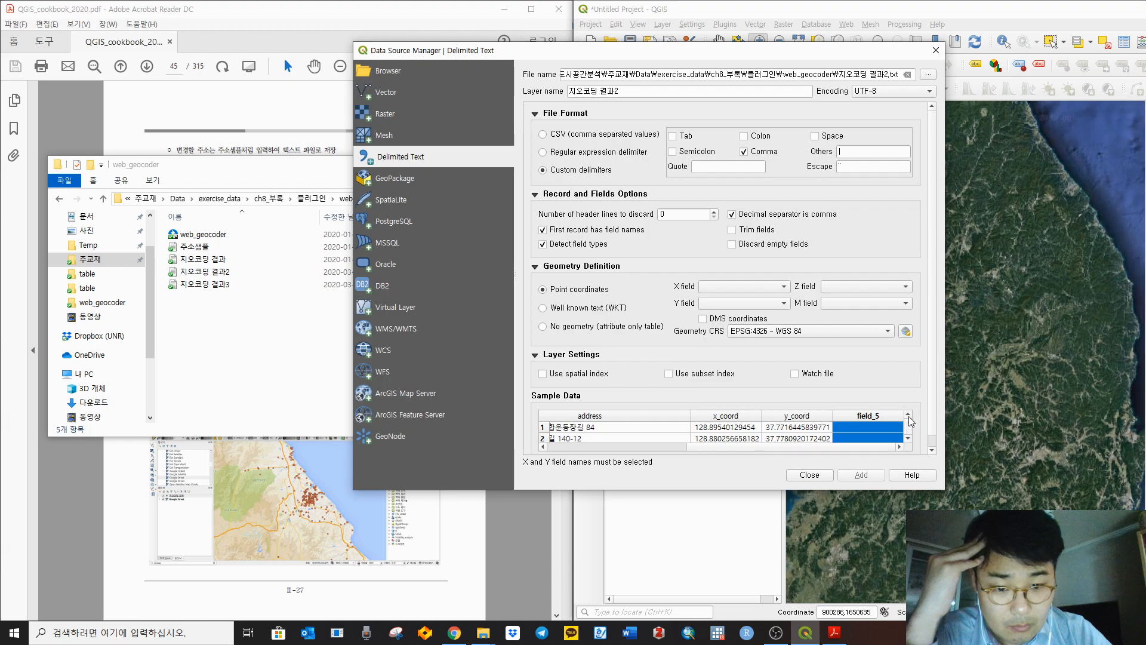
{"action": "scroll", "coordinate": [878, 430], "scroll_direction": "down", "scroll_amount": 7}
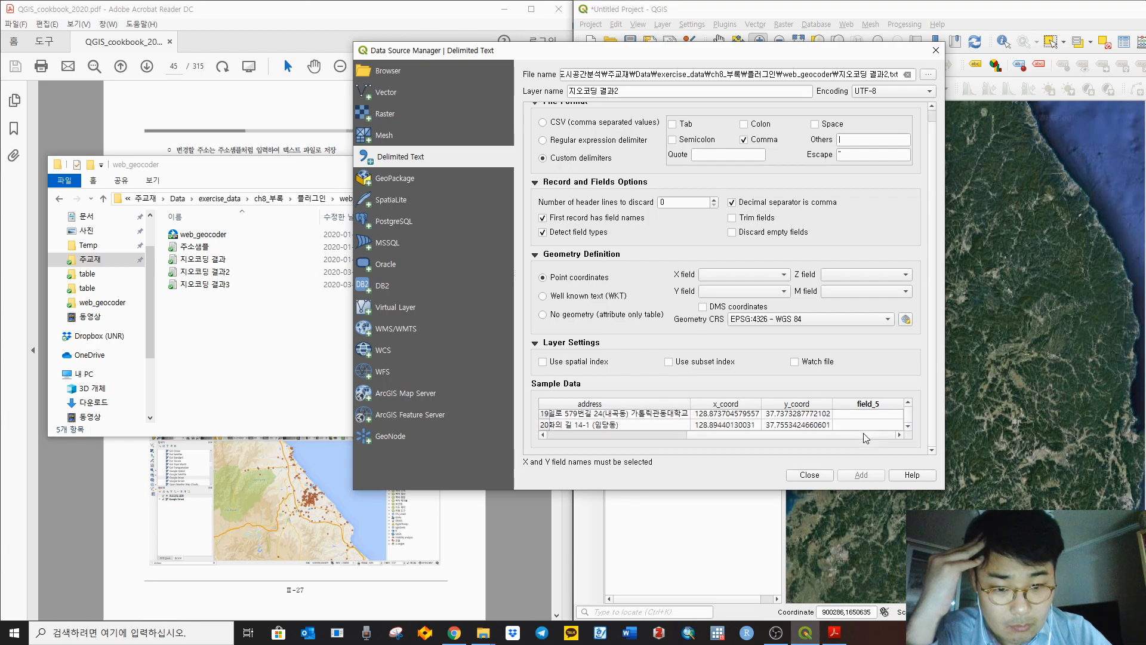
{"action": "scroll", "coordinate": [869, 428], "scroll_direction": "up", "scroll_amount": 8}
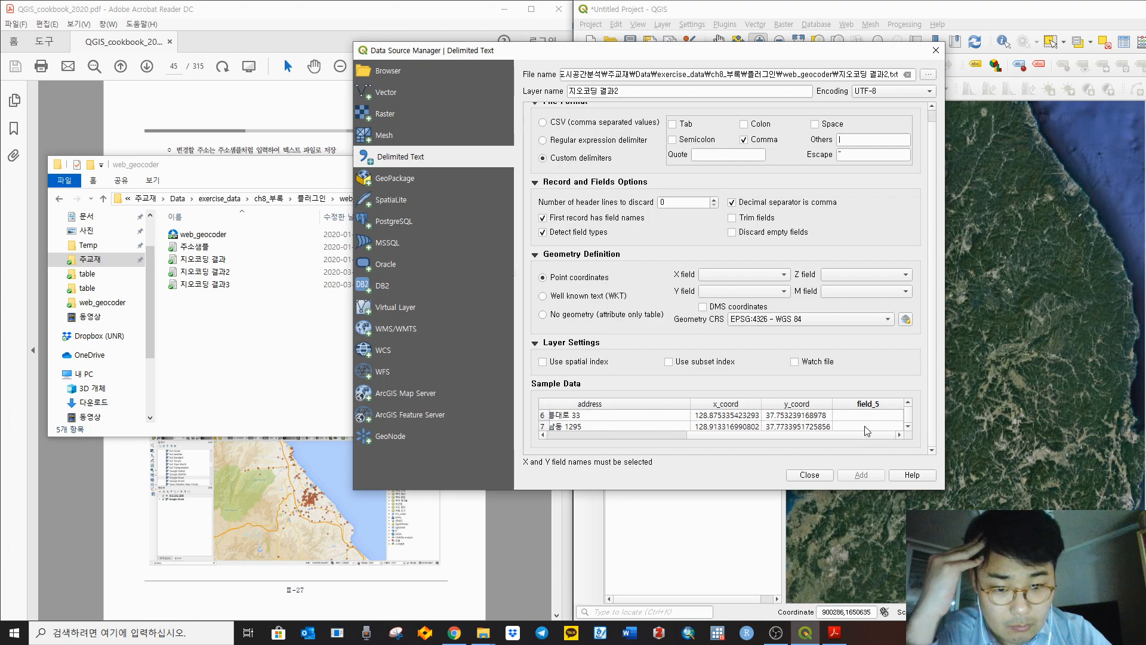
{"action": "left_click", "coordinate": [792, 416]}
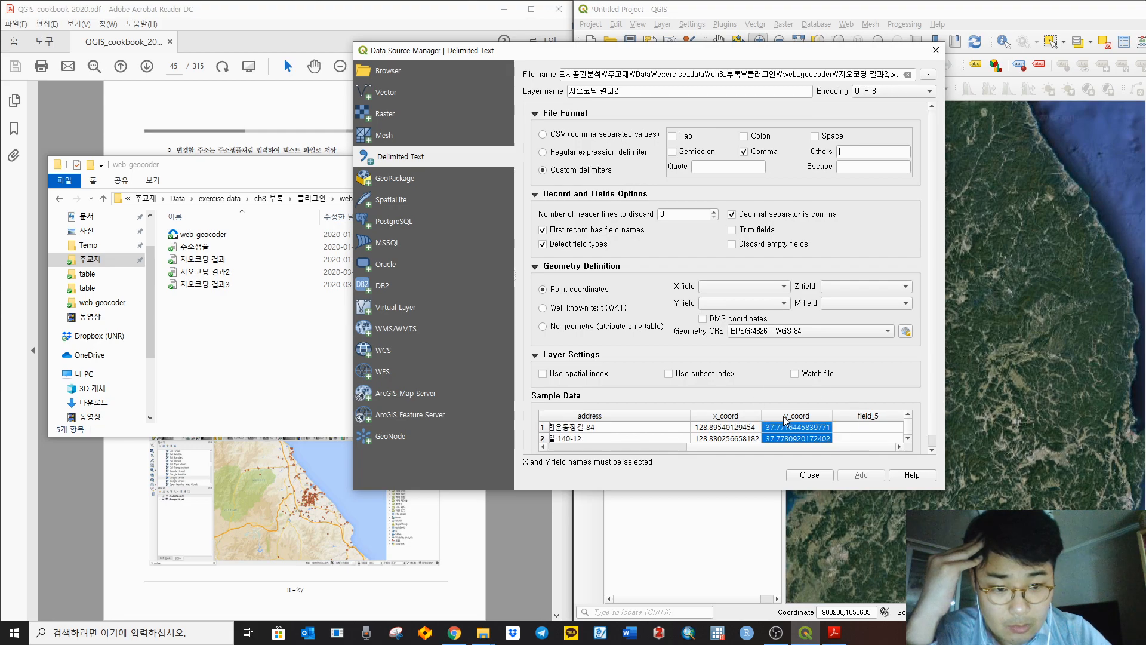
{"action": "left_click_drag", "start_coordinate": [703, 446], "coordinate": [556, 447]}
Step: Switch the import source file to 지오코딩 결과3 from the web_geocoder folder
{"action": "left_click", "coordinate": [927, 75]}
{"action": "left_click", "coordinate": [515, 180]}
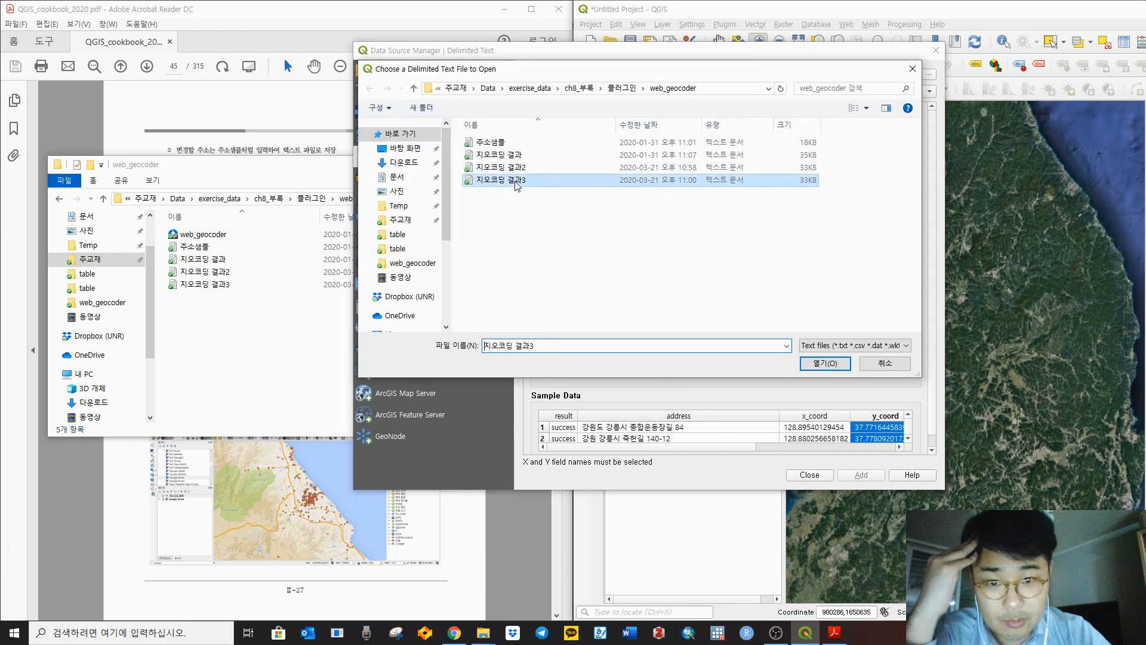
{"action": "left_click", "coordinate": [525, 169]}
{"action": "left_click", "coordinate": [534, 156]}
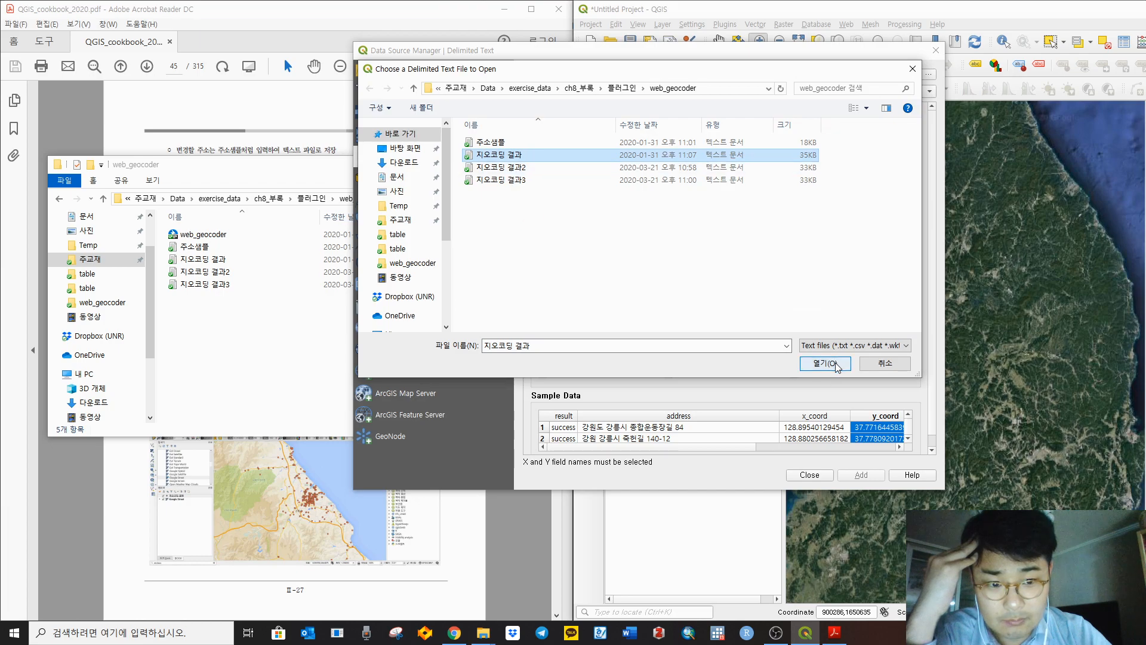
{"action": "double_click", "coordinate": [548, 181]}
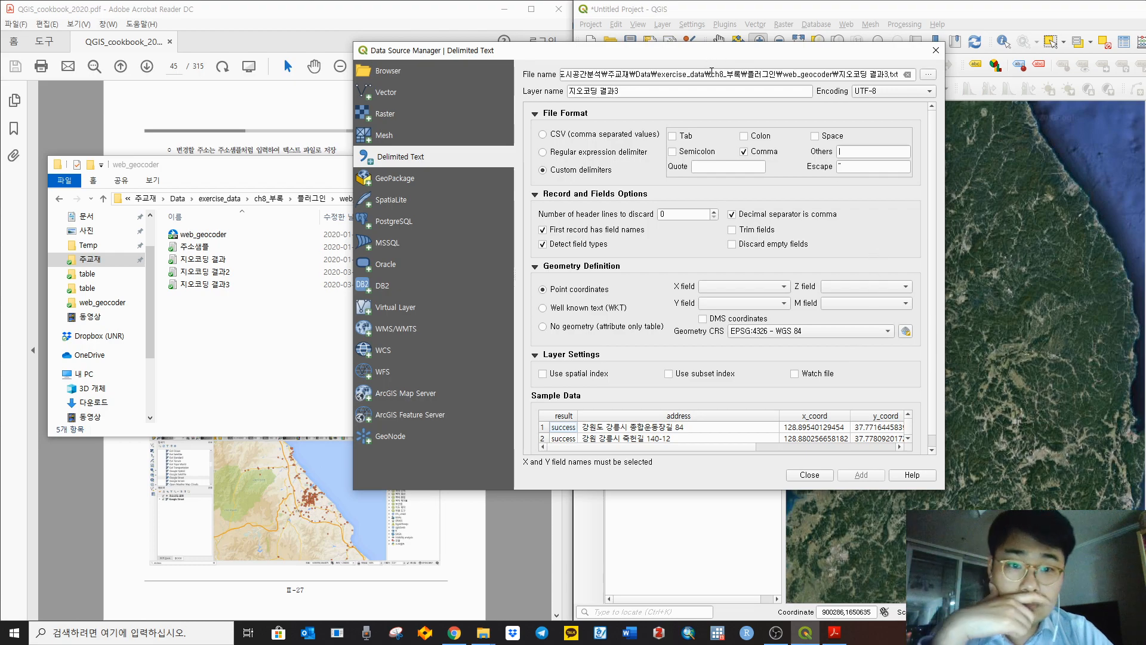
Step: Try System encoding, restore UTF-8, and recheck the comma-delimited address preview
{"action": "left_click", "coordinate": [908, 90]}
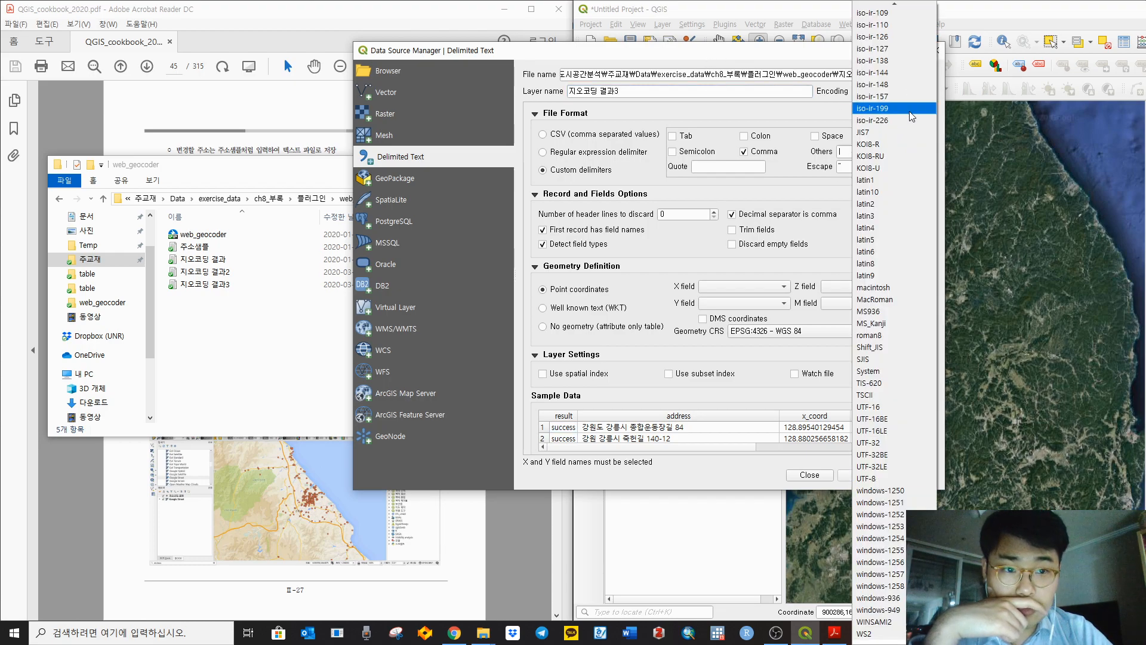
{"action": "left_click", "coordinate": [890, 369]}
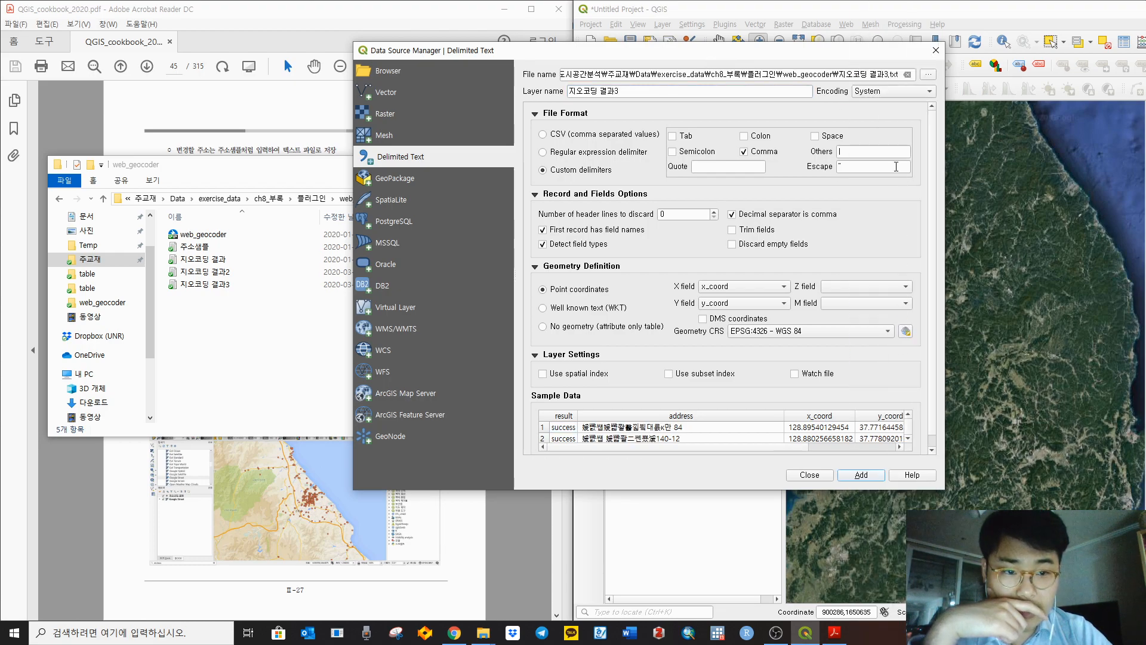
{"action": "left_click", "coordinate": [892, 95]}
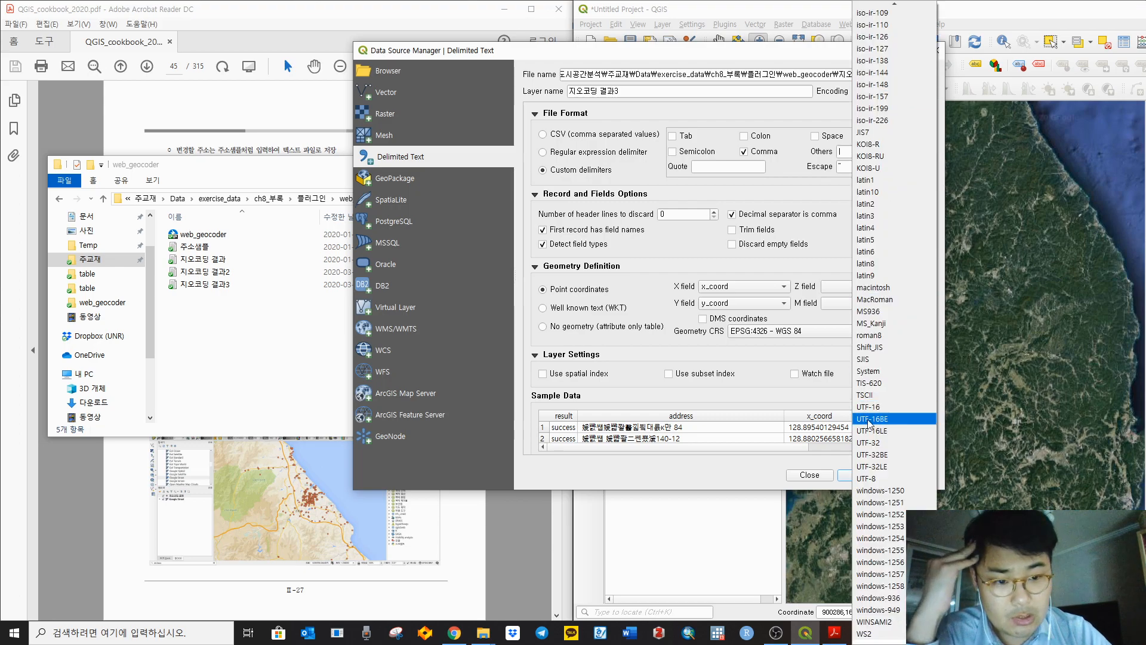
{"action": "left_click", "coordinate": [893, 479]}
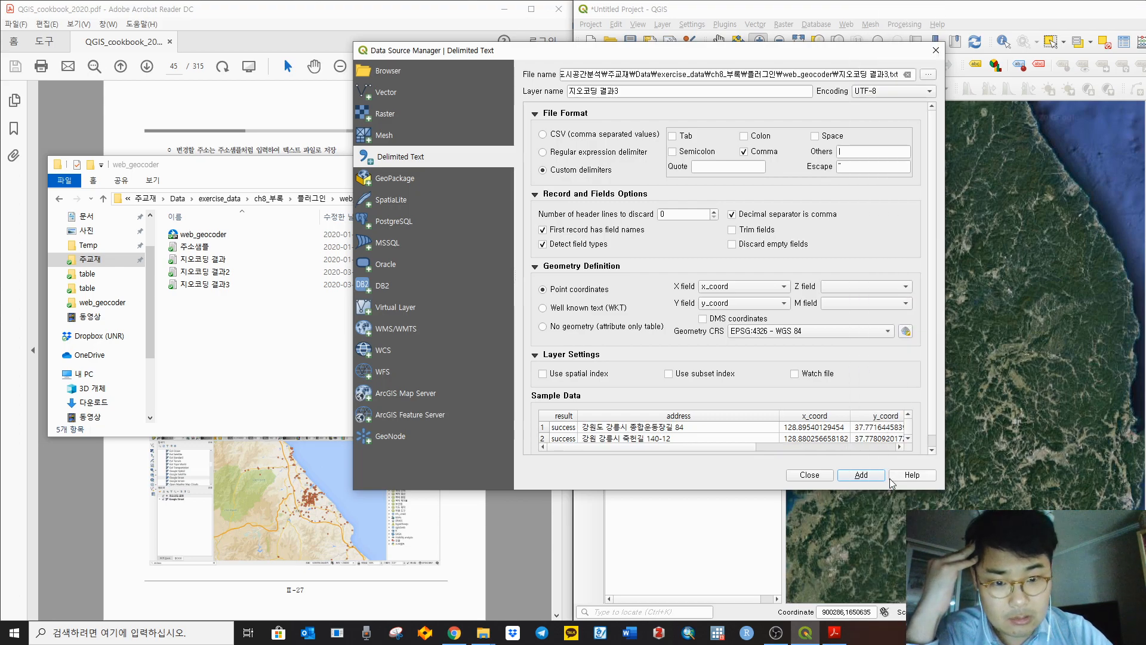
{"action": "left_click", "coordinate": [700, 430]}
{"action": "left_click", "coordinate": [703, 440]}
{"action": "scroll", "coordinate": [704, 440], "scroll_direction": "down", "scroll_amount": 1}
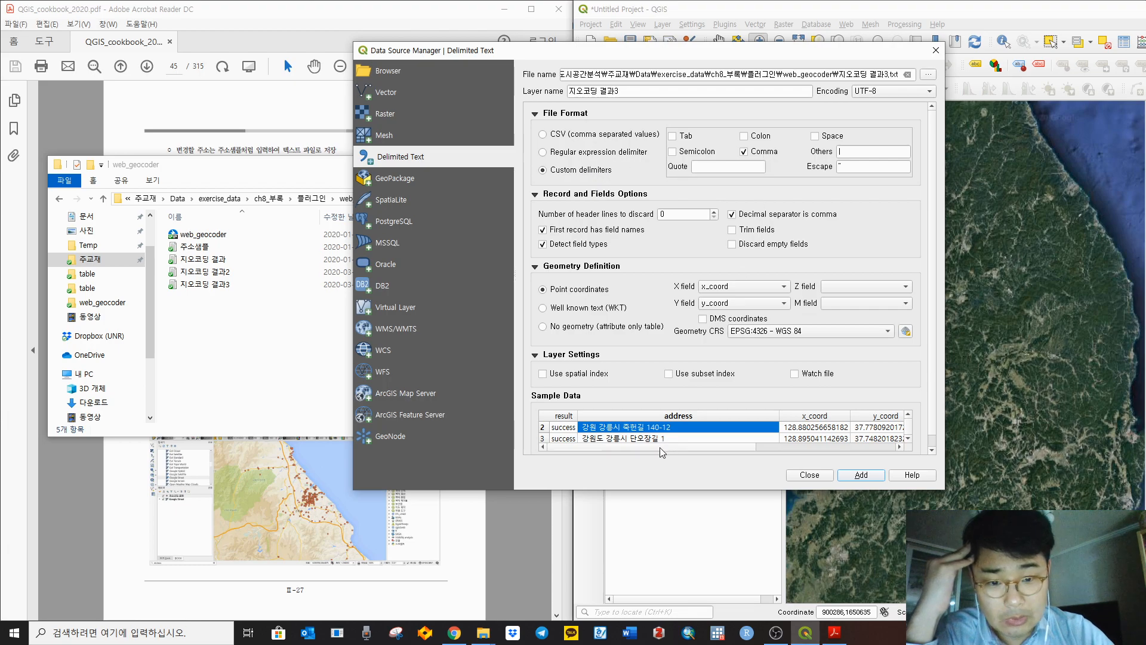
{"action": "left_click", "coordinate": [767, 154]}
{"action": "left_click", "coordinate": [768, 155]}
{"action": "left_click", "coordinate": [875, 151]}
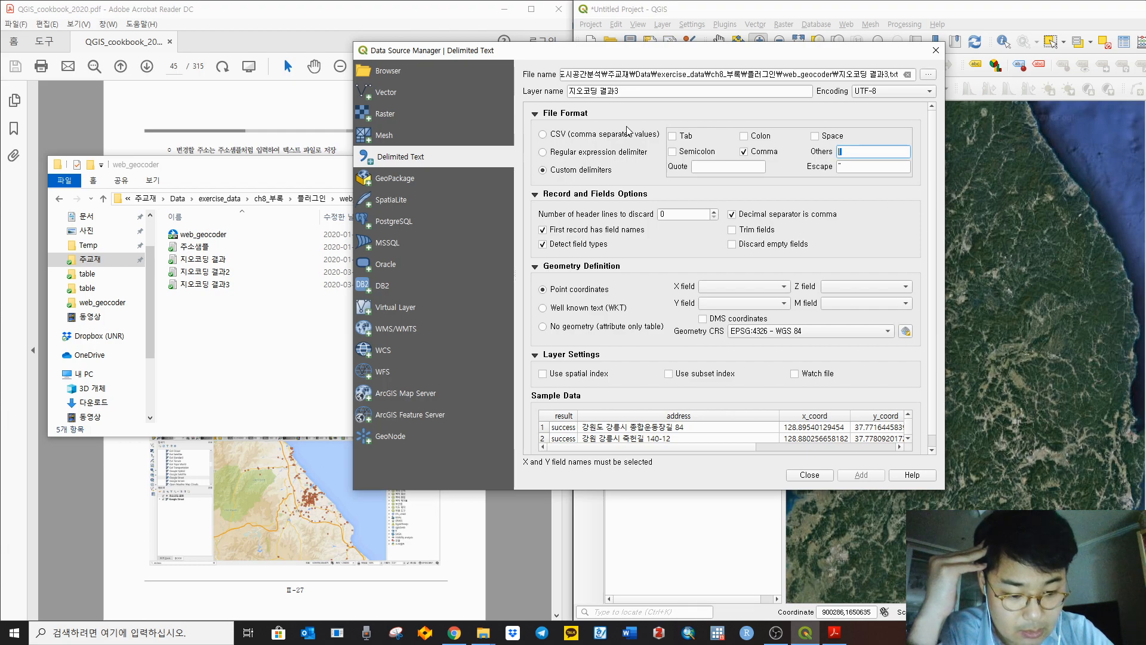
Step: Re-enter the | delimiter and set X to x_coord and Y to y_coord
{"action": "key", "text": "BackSpace"}
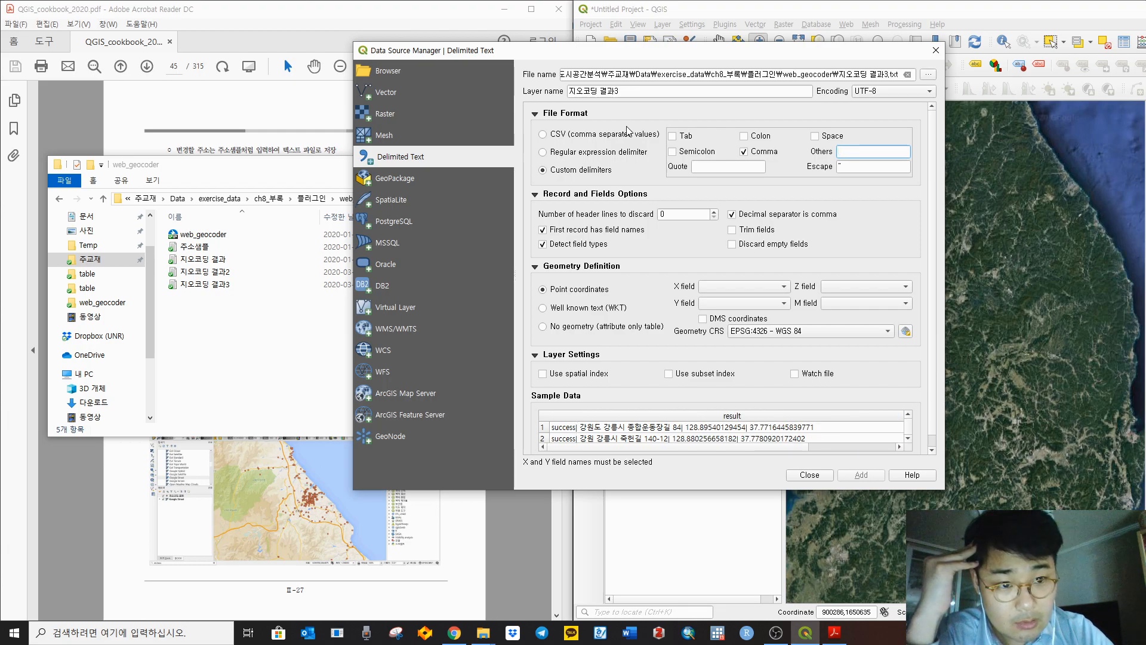
{"action": "type", "text": "|"}
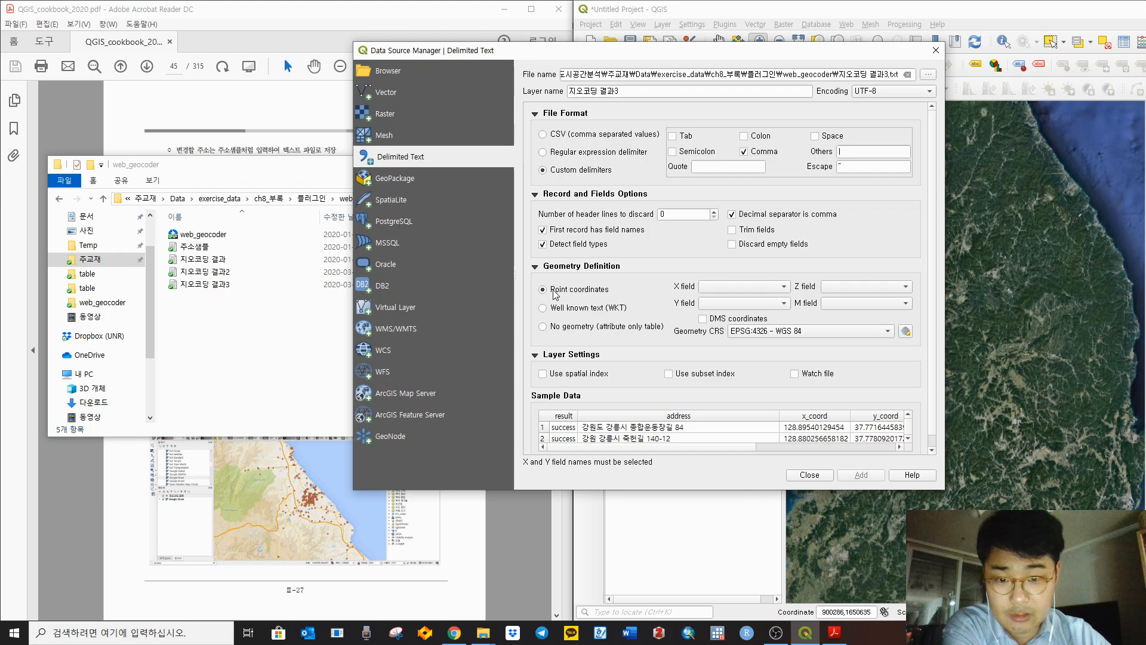
{"action": "left_click", "coordinate": [750, 288]}
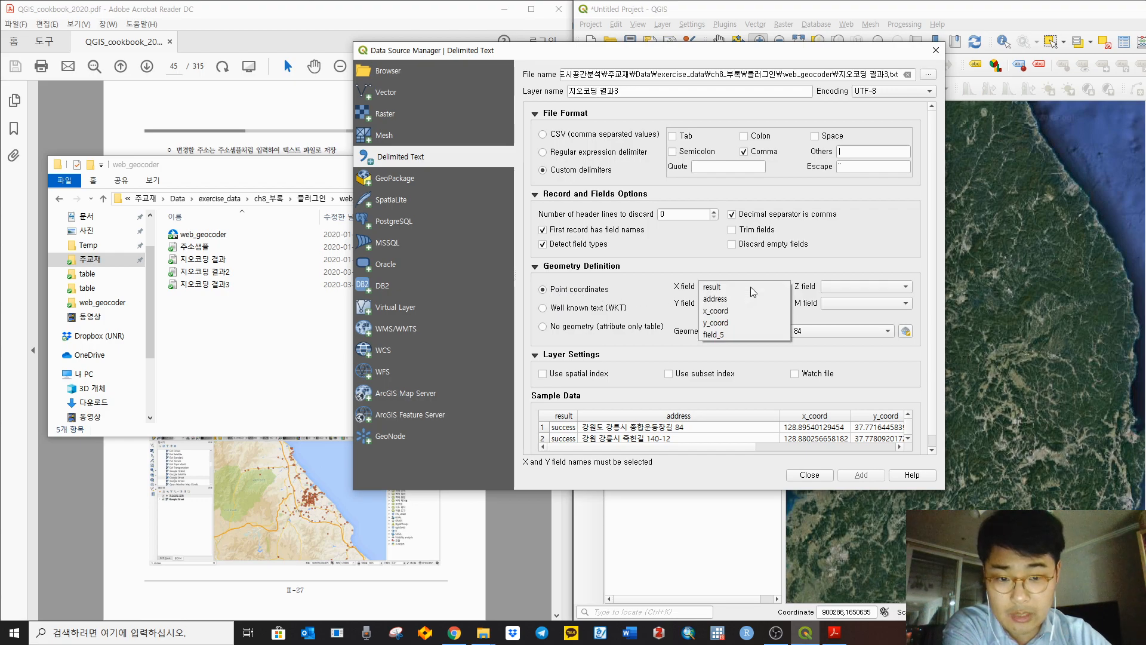
{"action": "left_click", "coordinate": [733, 314]}
{"action": "left_click", "coordinate": [734, 303]}
{"action": "left_click", "coordinate": [726, 339]}
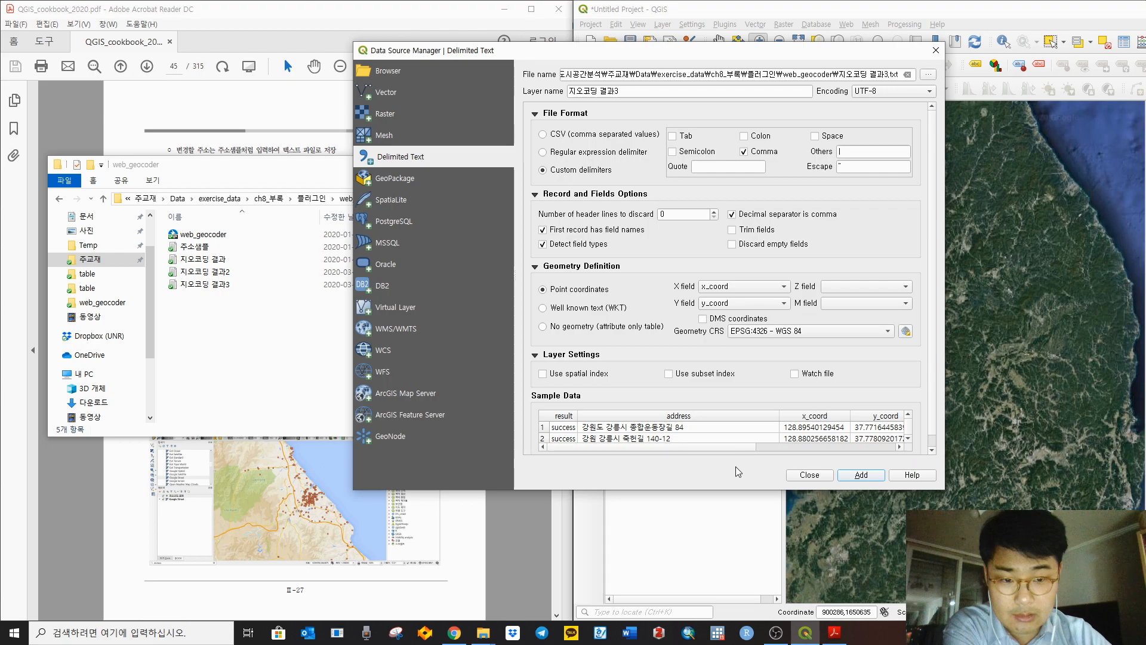
Step: Add 지오코딩 결과3 as a point layer and close the Data Source Manager
{"action": "left_click", "coordinate": [851, 478]}
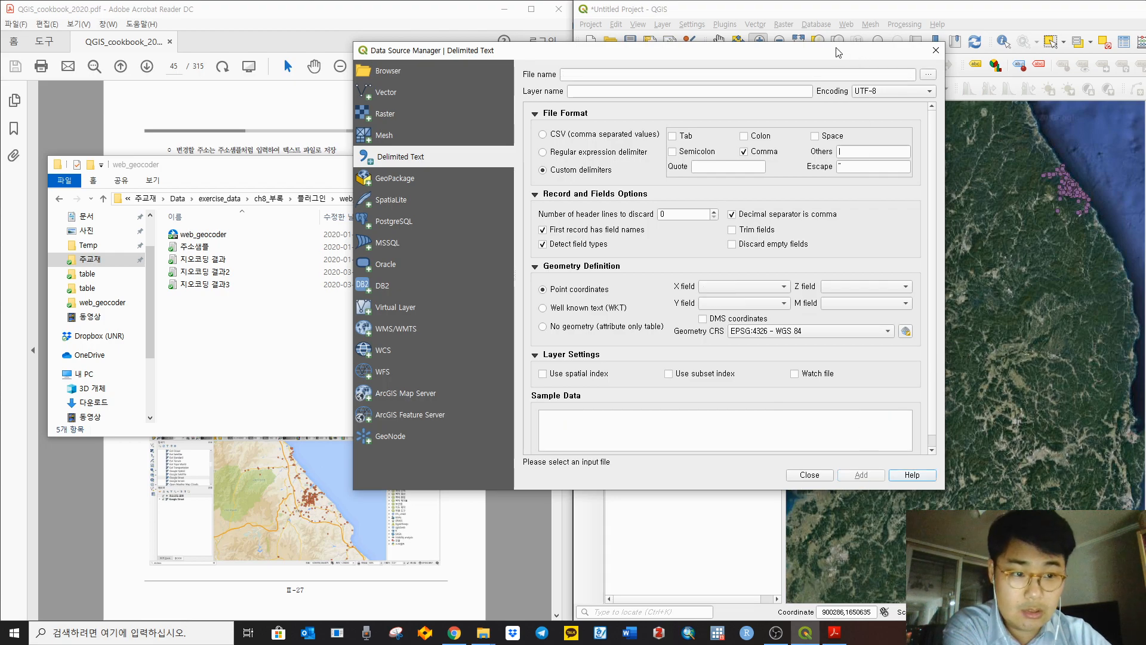
{"action": "left_click_drag", "start_coordinate": [824, 50], "coordinate": [549, 52]}
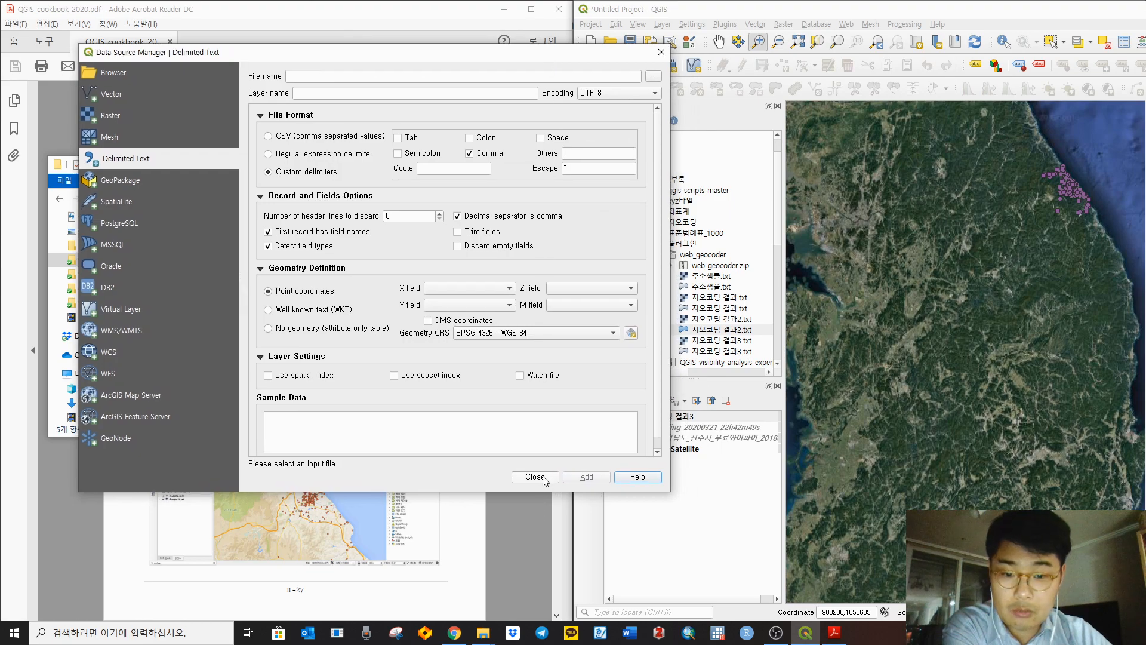
{"action": "left_click", "coordinate": [535, 477]}
{"action": "scroll", "coordinate": [963, 405], "scroll_direction": "up", "scroll_amount": 5}
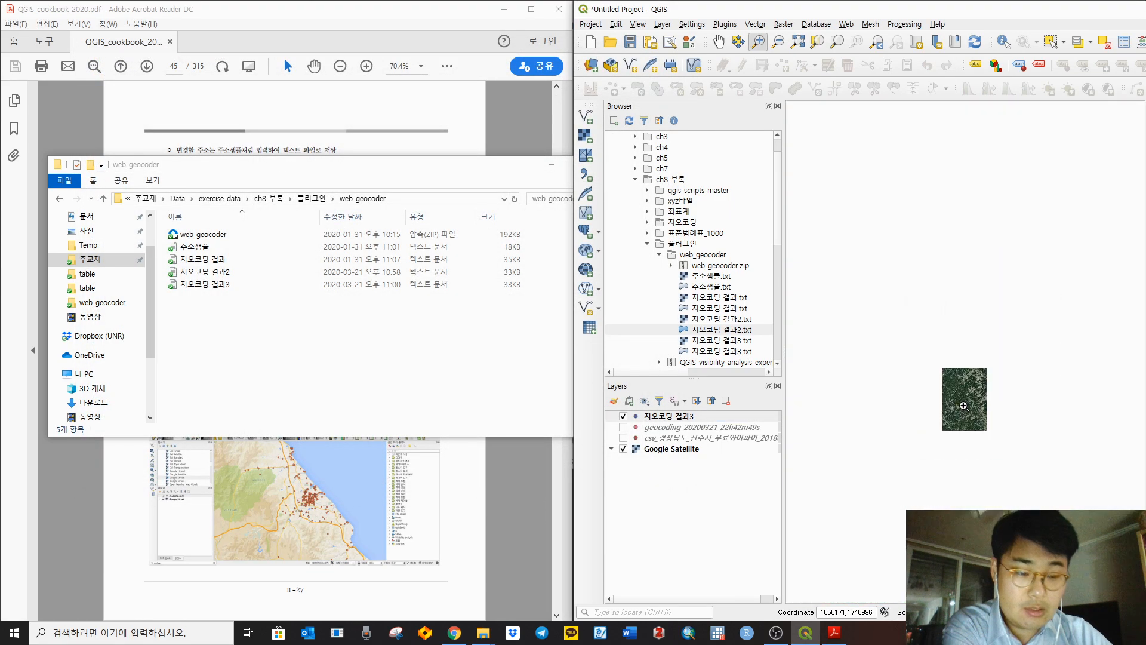
Step: Zoom to the 지오코딩 결과3 layer's points near Gangneung
{"action": "scroll", "coordinate": [988, 319], "scroll_direction": "up", "scroll_amount": 10}
{"action": "scroll", "coordinate": [988, 318], "scroll_direction": "down", "scroll_amount": 5}
{"action": "right_click", "coordinate": [663, 417]}
{"action": "left_click", "coordinate": [687, 435]}
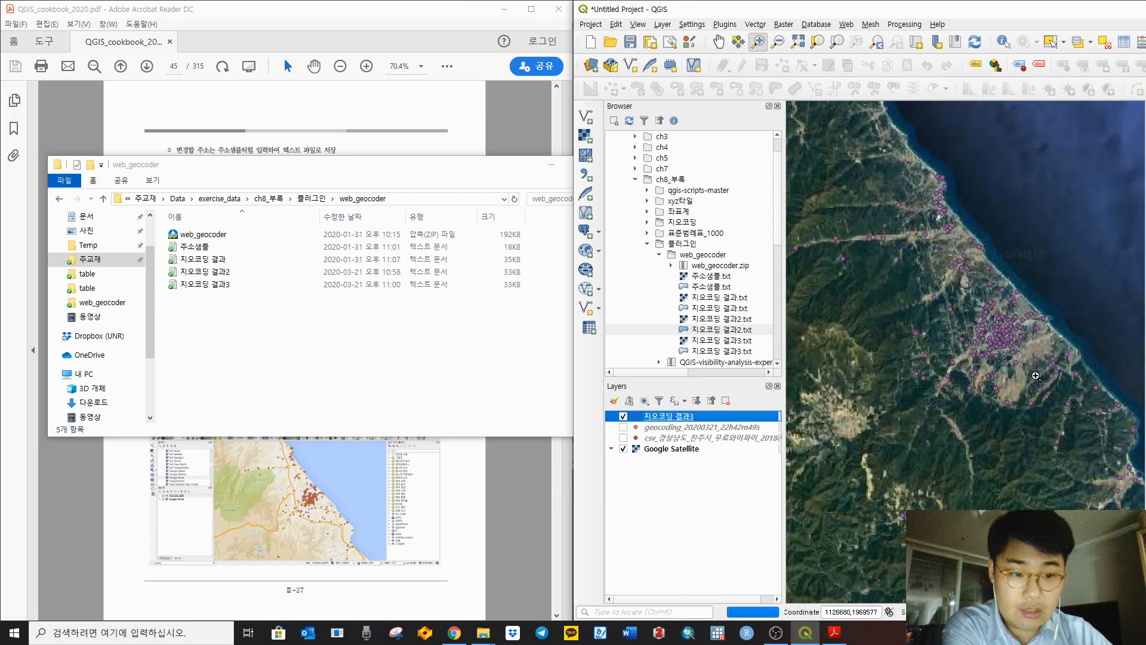
Step: Return to the cookbook PDF at page 45 on loading geocoding results
{"action": "left_click", "coordinate": [523, 529]}
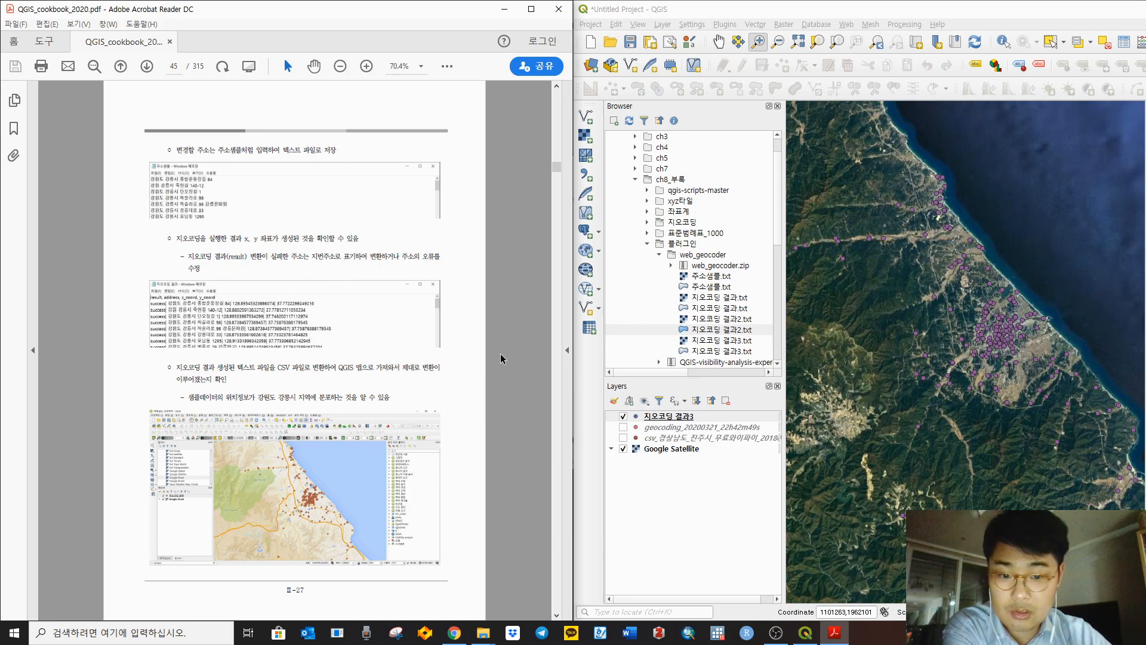
{"action": "scroll", "coordinate": [501, 354], "scroll_direction": "down", "scroll_amount": 1}
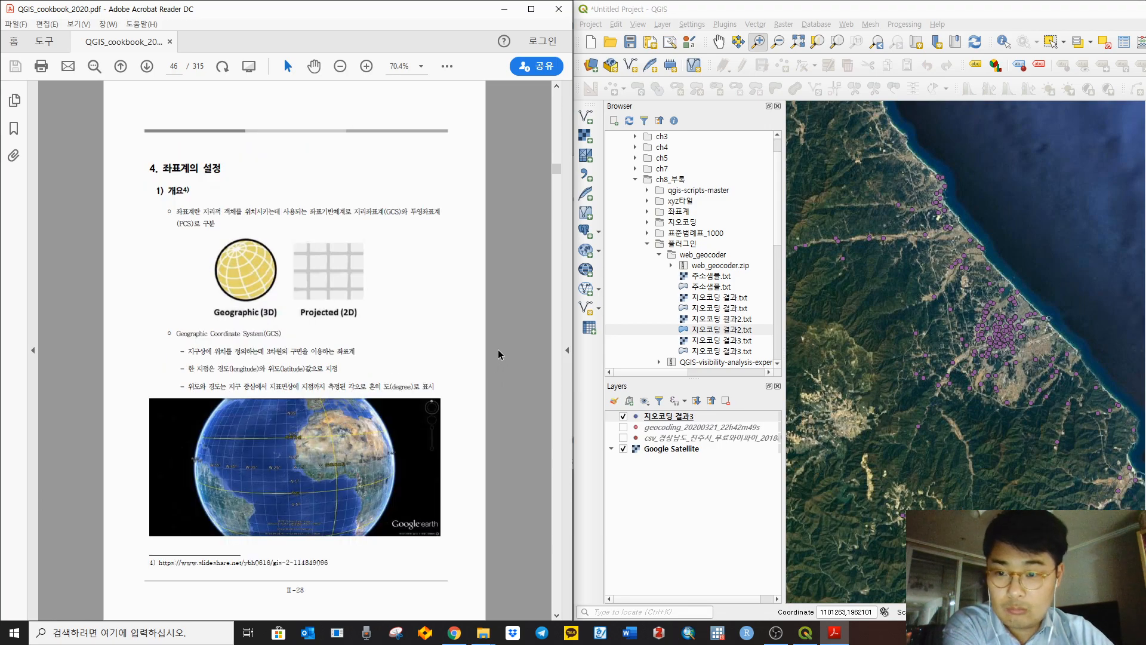
{"action": "scroll", "coordinate": [500, 354], "scroll_direction": "up", "scroll_amount": 1}
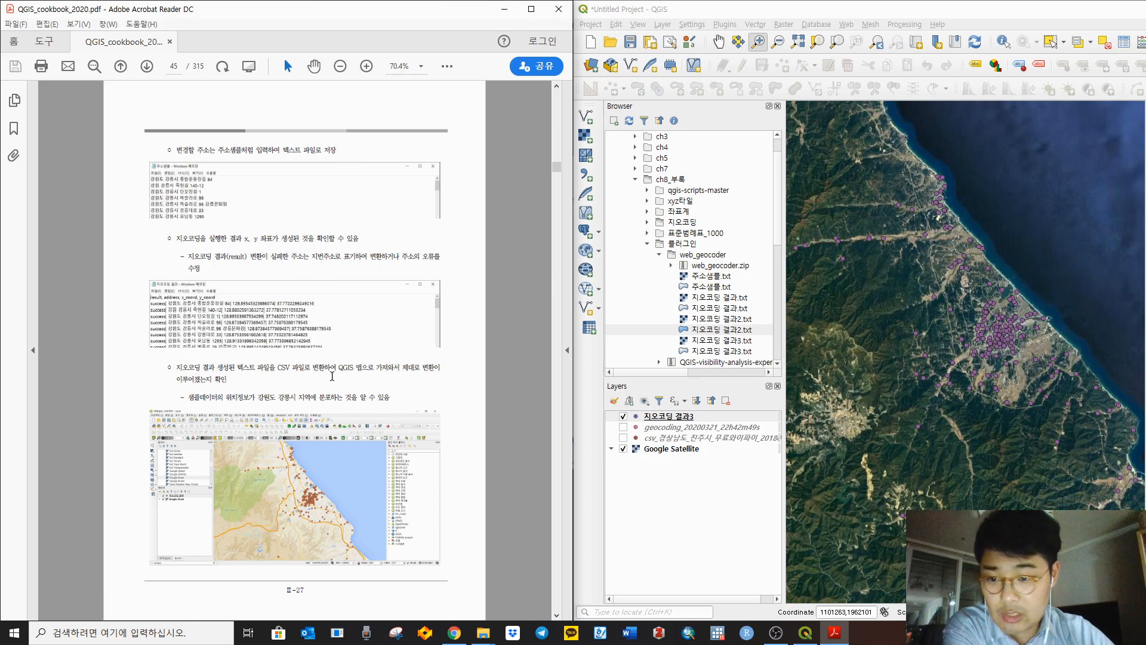
Step: Fit the cookbook to page width, maximize Acrobat, and scroll to the Notepad result image
{"action": "left_click", "coordinate": [447, 66]}
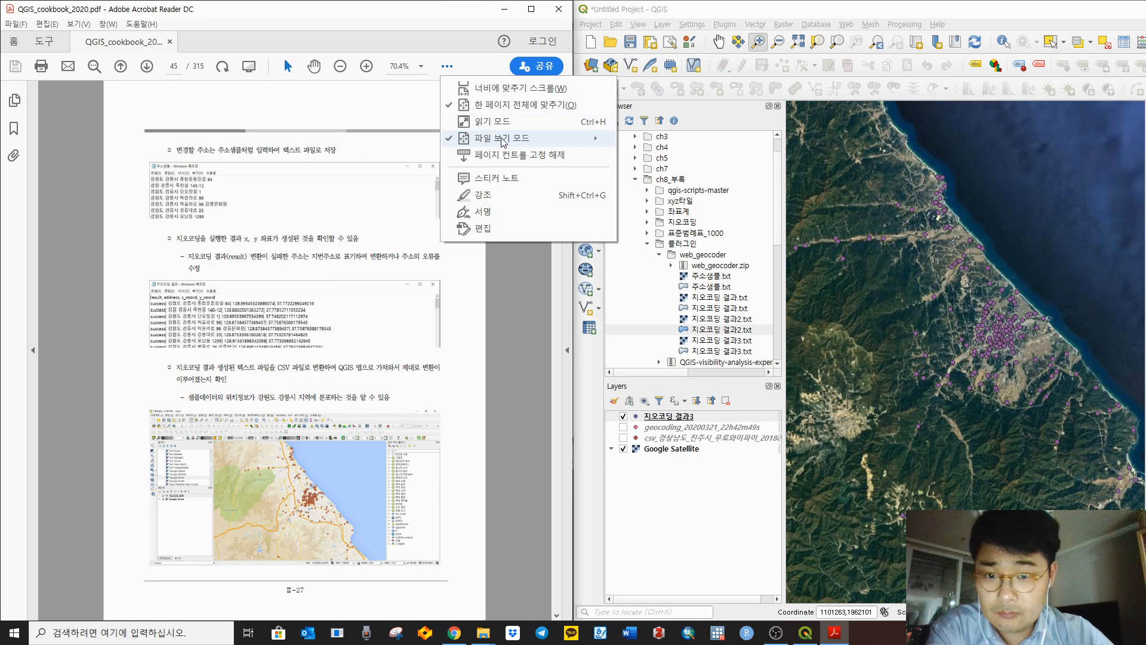
{"action": "left_click", "coordinate": [491, 88]}
{"action": "left_click", "coordinate": [535, 17]}
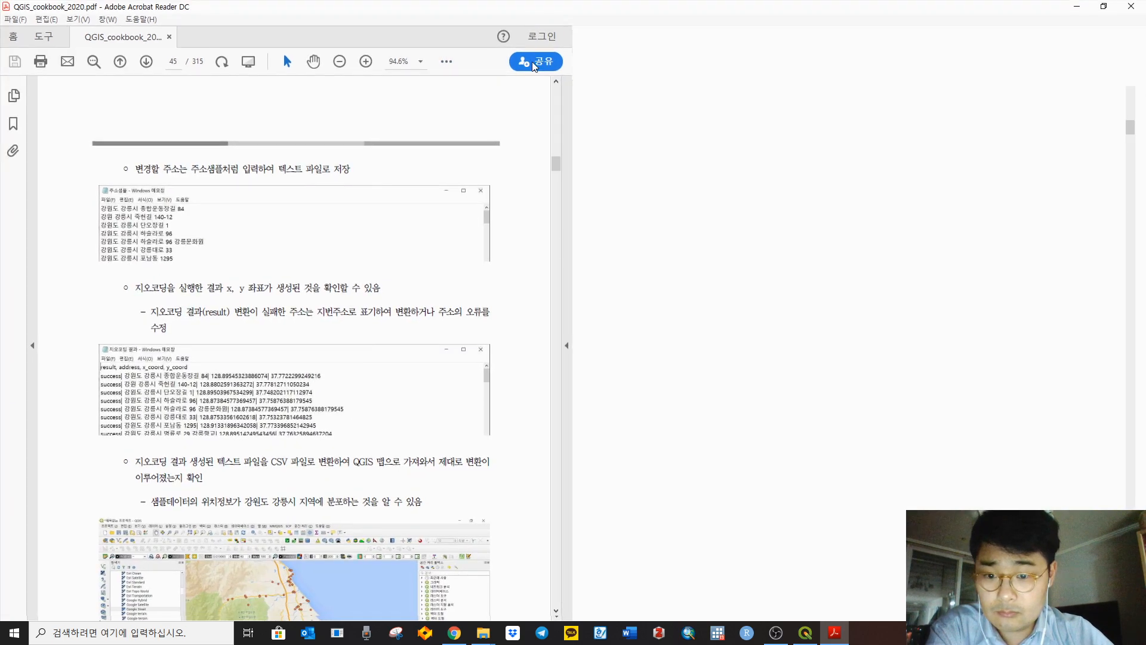
{"action": "scroll", "coordinate": [688, 359], "scroll_direction": "down", "scroll_amount": 6}
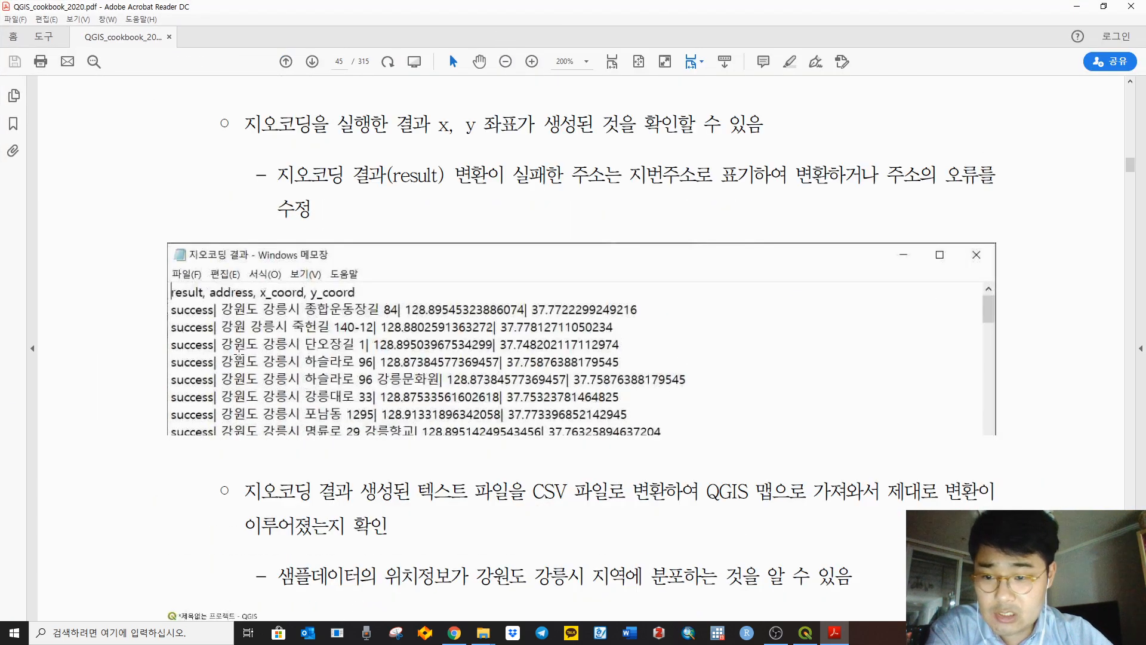
Step: Highlight the comma separators in the geocoding result lines with ICanScreen, then erase the marks
{"action": "left_click_drag", "start_coordinate": [1072, 541], "coordinate": [1086, 109]}
{"action": "left_click", "coordinate": [1083, 138]}
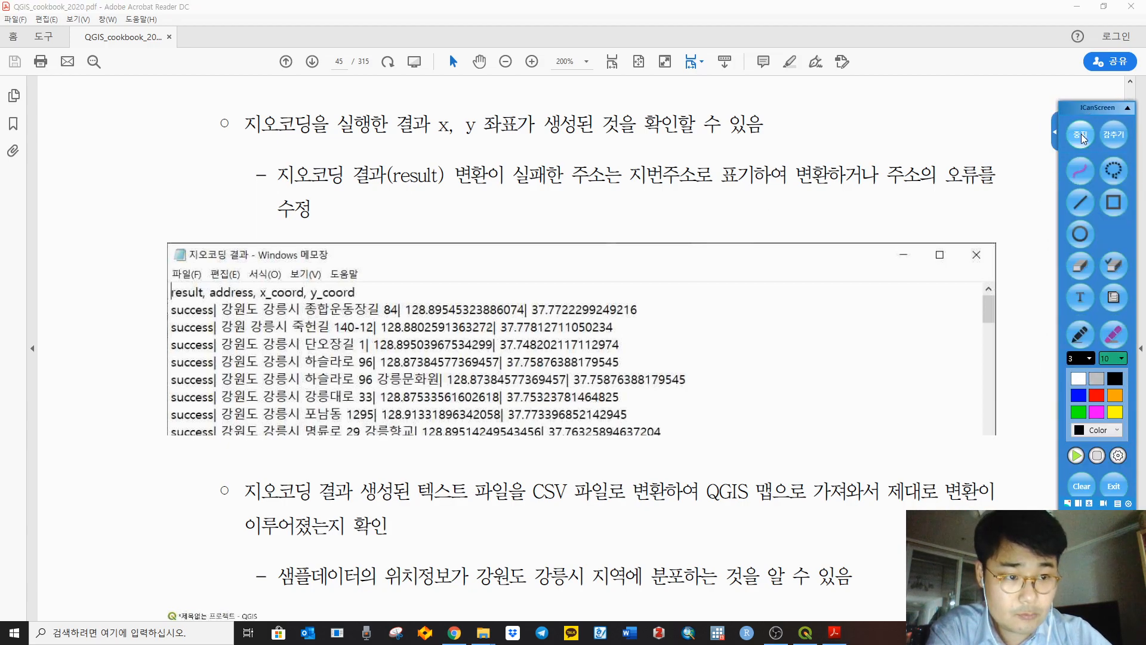
{"action": "left_click_drag", "start_coordinate": [207, 293], "coordinate": [300, 295]}
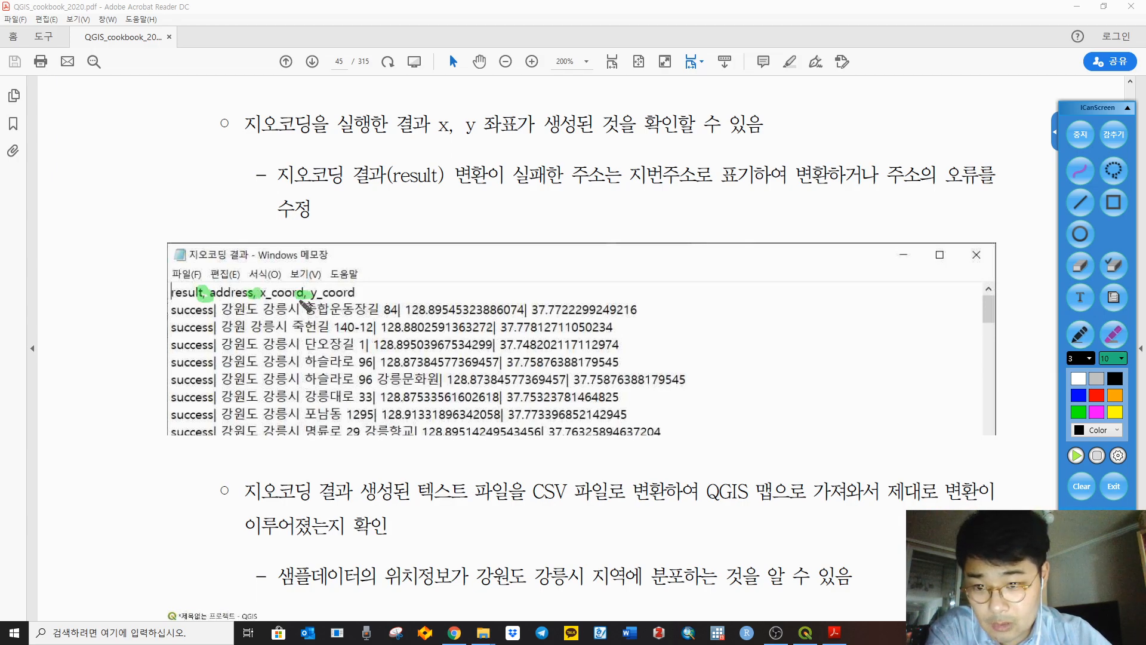
{"action": "left_click_drag", "start_coordinate": [216, 305], "coordinate": [214, 314]}
{"action": "left_click_drag", "start_coordinate": [400, 304], "coordinate": [399, 314]}
{"action": "left_click_drag", "start_coordinate": [526, 305], "coordinate": [526, 315]}
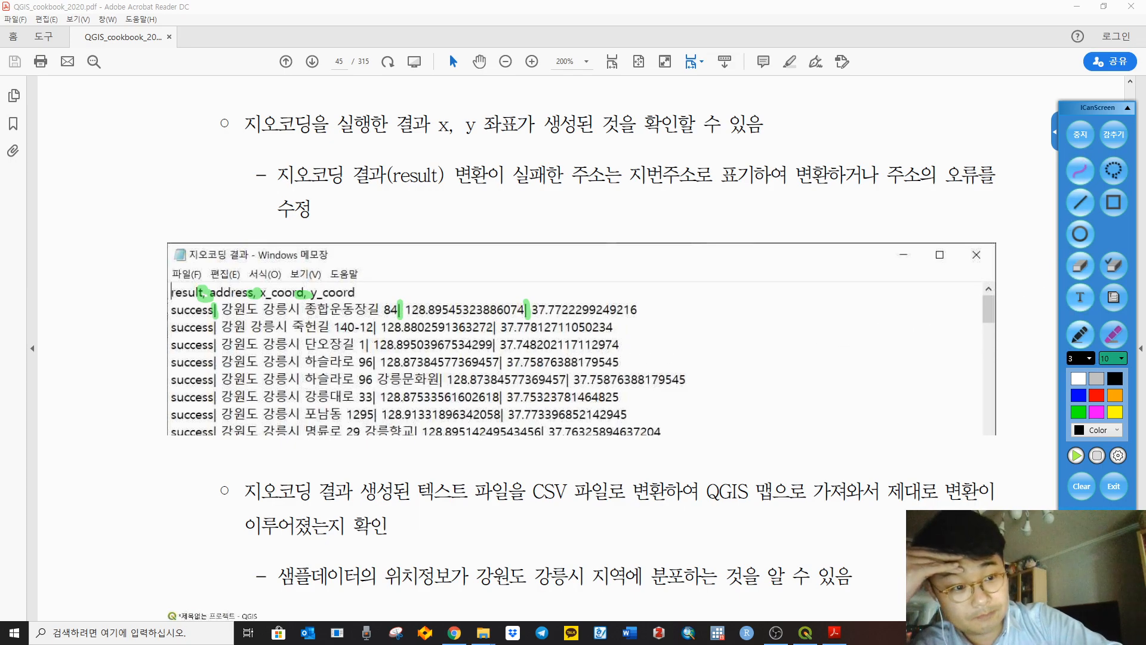
{"action": "left_click", "coordinate": [1090, 489]}
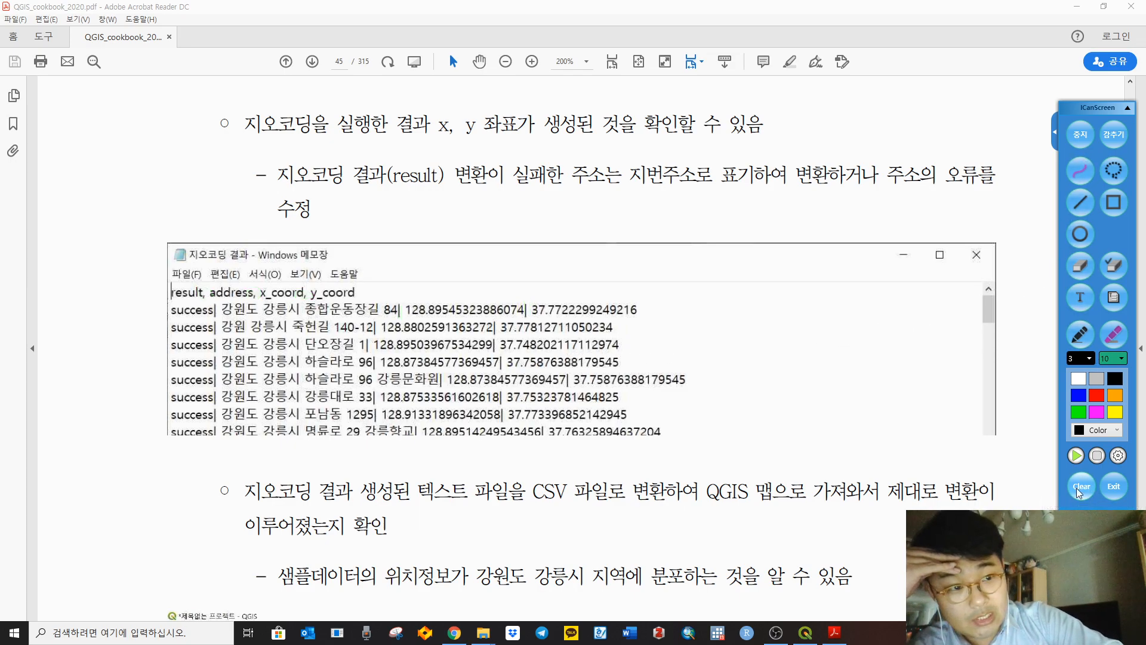
{"action": "left_click", "coordinate": [1128, 109]}
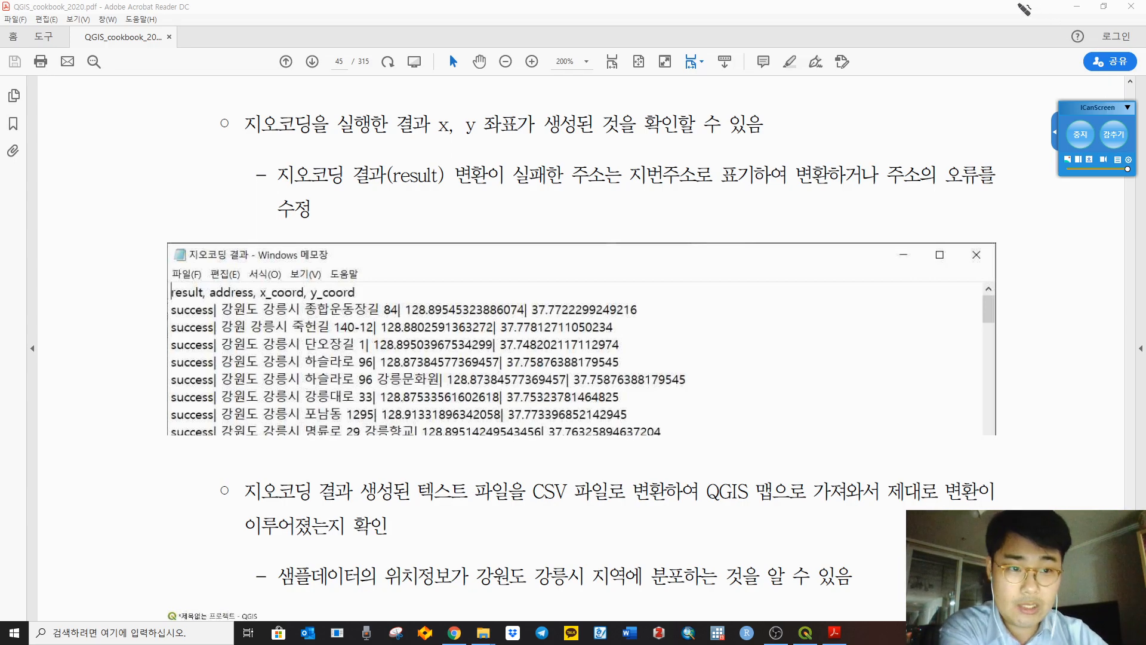
Step: Snap the cookbook PDF to the left half with QGIS on the right half
{"action": "left_click", "coordinate": [1081, 135]}
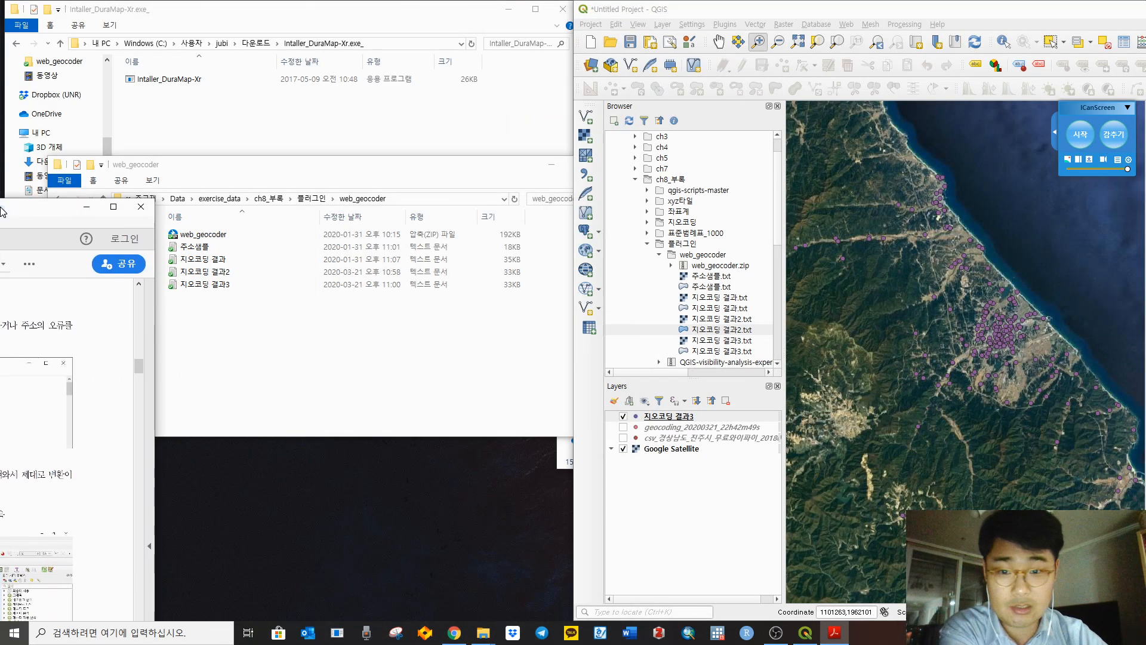
{"action": "left_click_drag", "start_coordinate": [1, 210], "coordinate": [1, 212]}
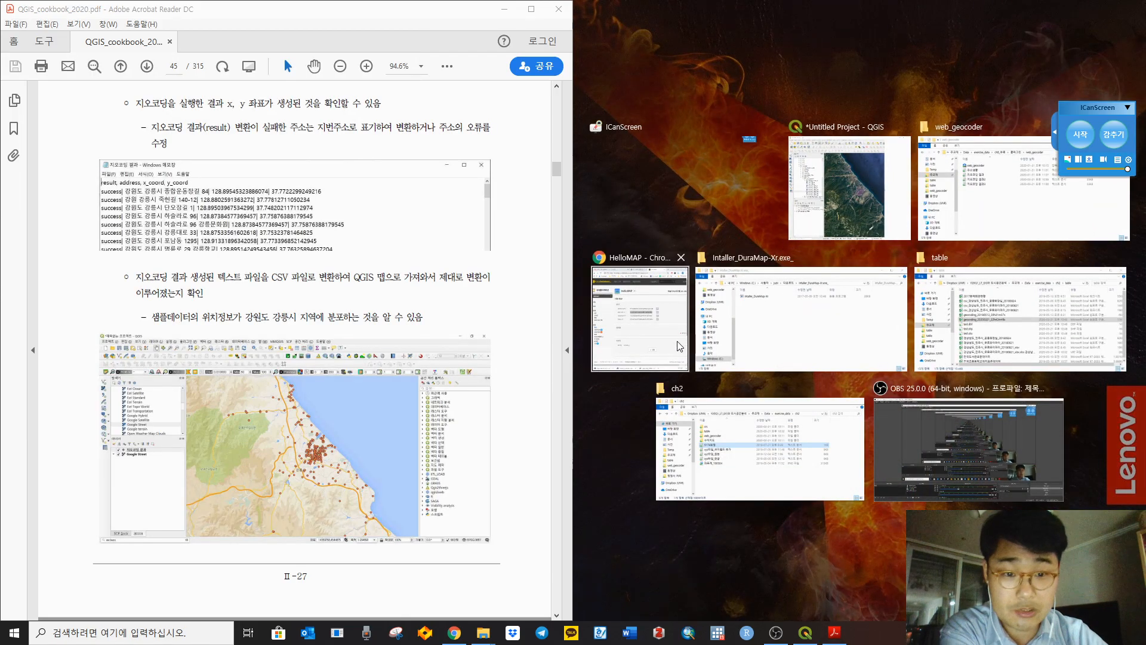
{"action": "left_click", "coordinate": [842, 180]}
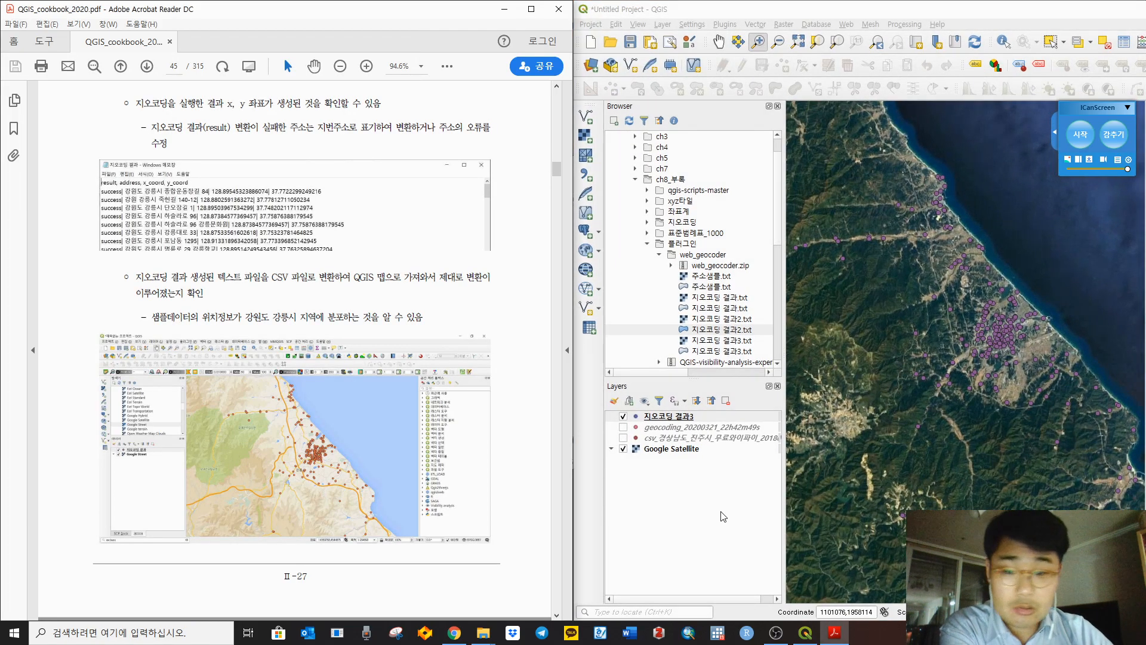
Step: Scroll the cookbook to page 48 with the EPSG table and project CRS section
{"action": "scroll", "coordinate": [524, 371], "scroll_direction": "down", "scroll_amount": 8}
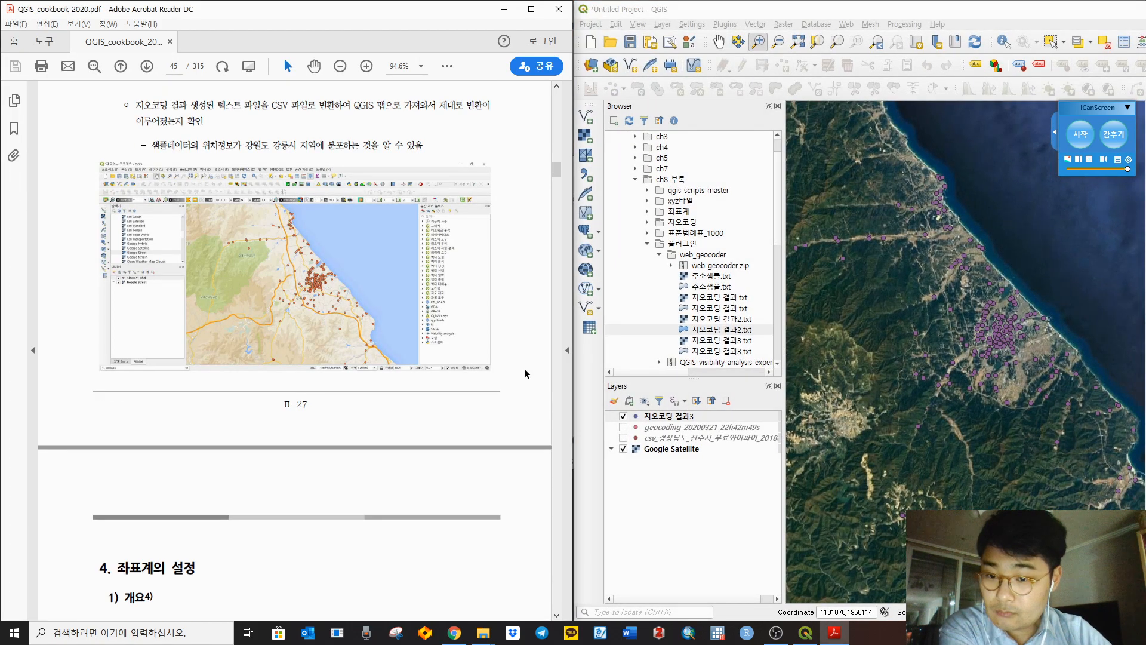
{"action": "scroll", "coordinate": [521, 369], "scroll_direction": "down", "scroll_amount": 4}
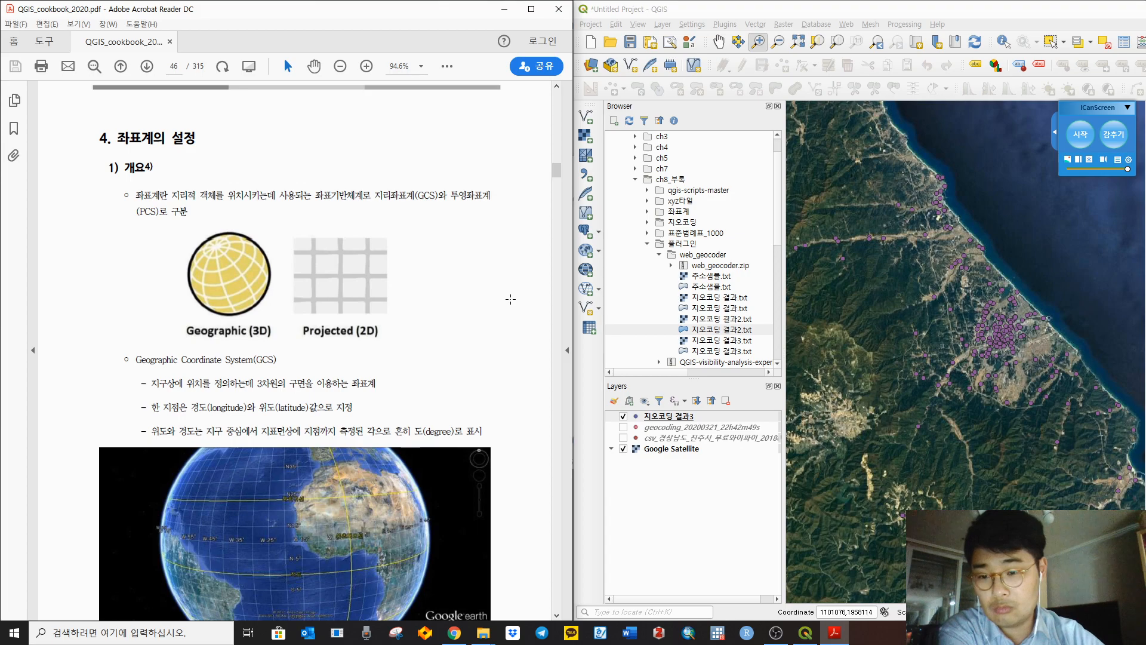
{"action": "scroll", "coordinate": [510, 299], "scroll_direction": "down", "scroll_amount": 10}
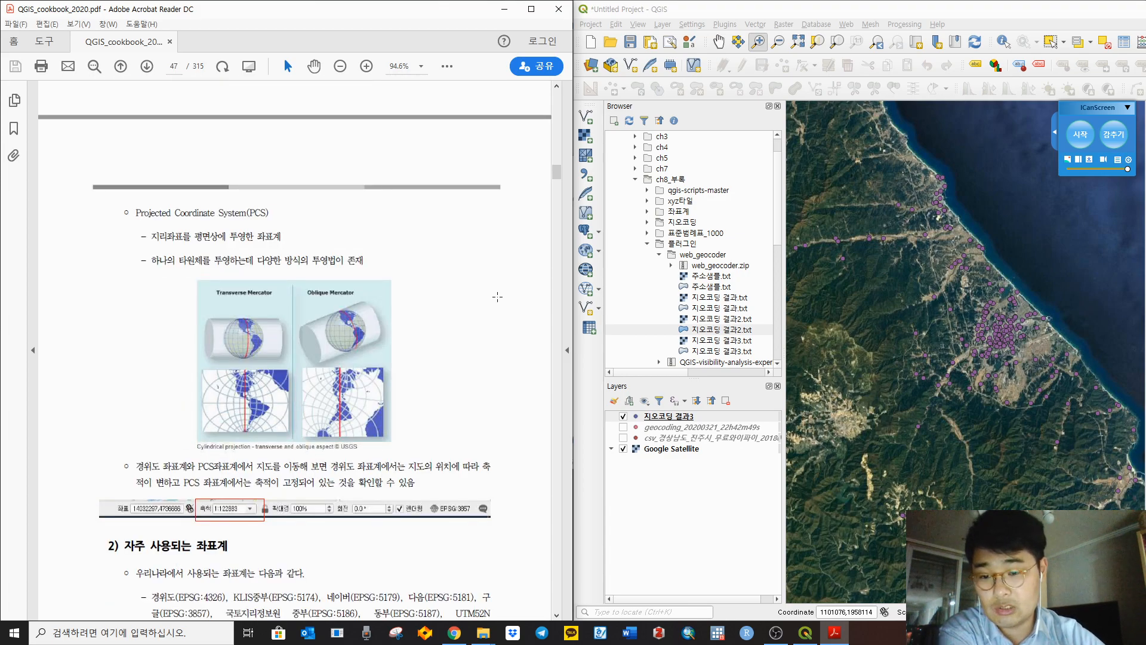
{"action": "scroll", "coordinate": [497, 296], "scroll_direction": "down", "scroll_amount": 5}
{"action": "scroll", "coordinate": [497, 296], "scroll_direction": "up", "scroll_amount": 6}
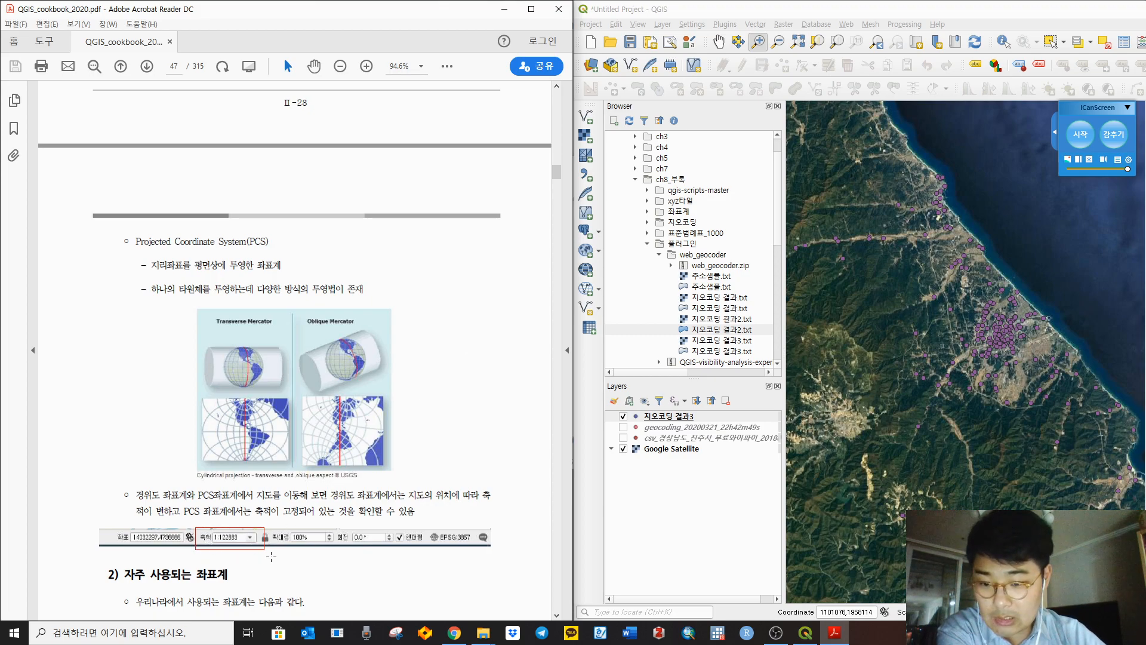
{"action": "left_click_drag", "start_coordinate": [828, 613], "coordinate": [884, 612]}
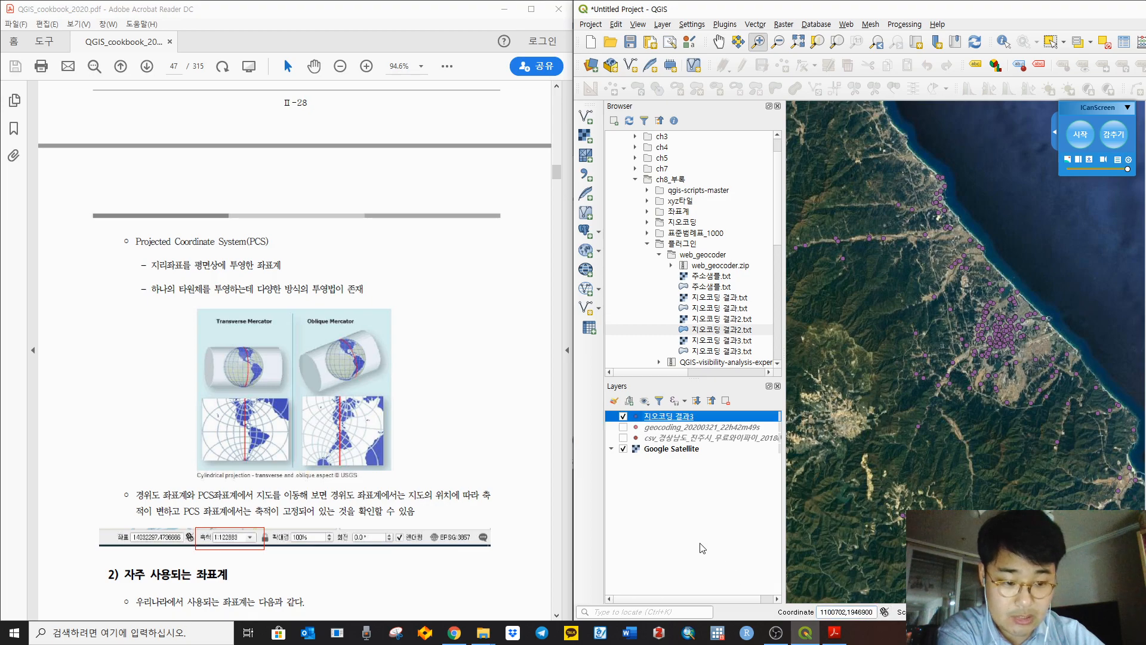
{"action": "left_click", "coordinate": [517, 542]}
{"action": "scroll", "coordinate": [517, 542], "scroll_direction": "down", "scroll_amount": 10}
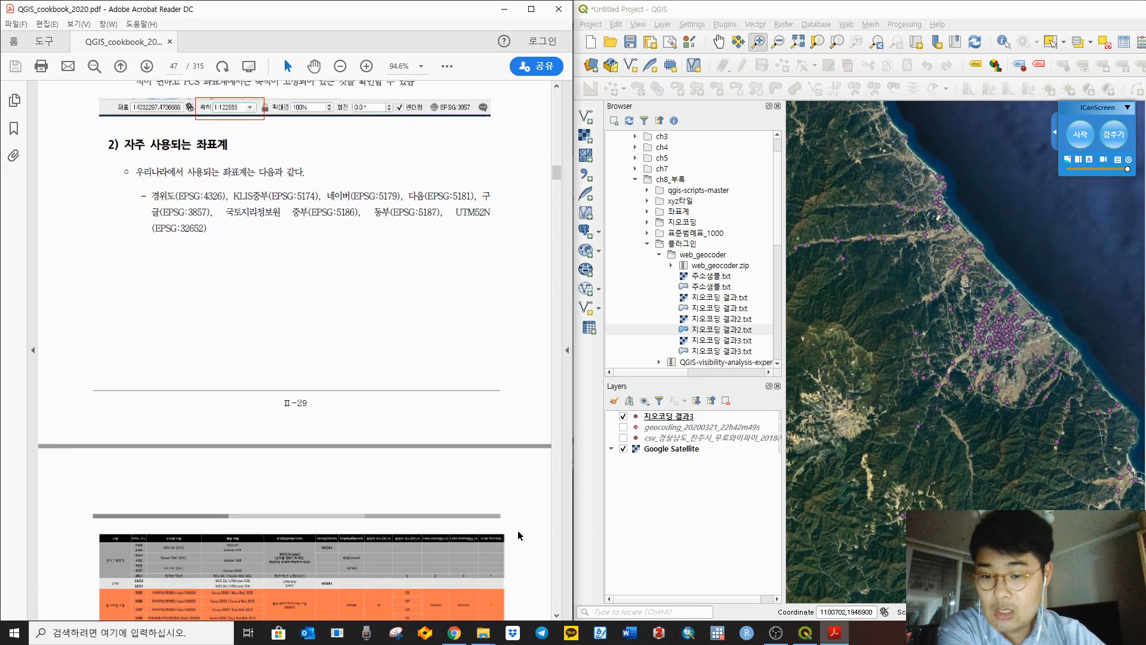
{"action": "scroll", "coordinate": [465, 376], "scroll_direction": "down", "scroll_amount": 7}
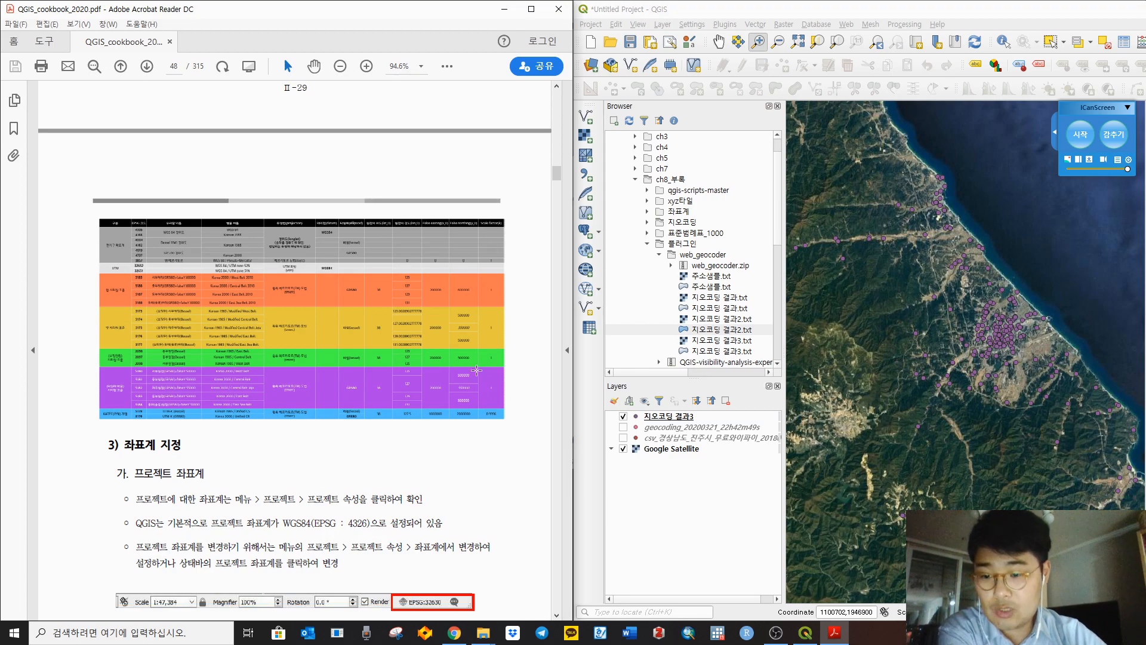
Step: Close the DuraMap installer, table and ch2 folder windows, and move web_geocoder to the right
{"action": "left_click", "coordinate": [483, 633]}
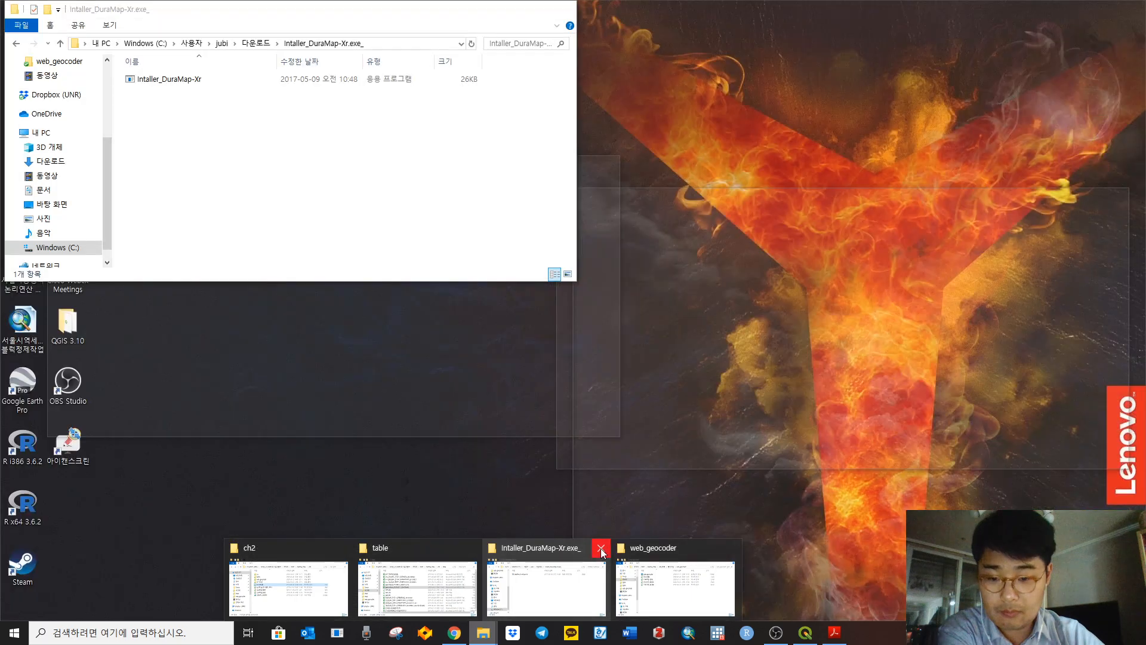
{"action": "left_click", "coordinate": [600, 548]}
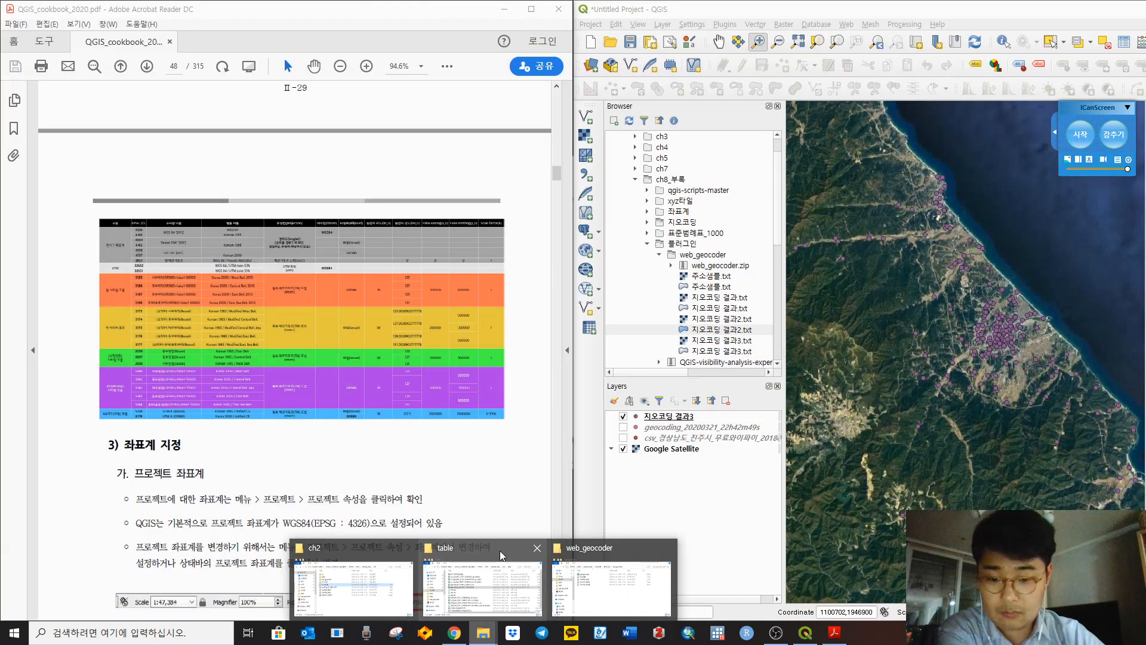
{"action": "left_click", "coordinate": [536, 548]}
{"action": "left_click", "coordinate": [475, 548]}
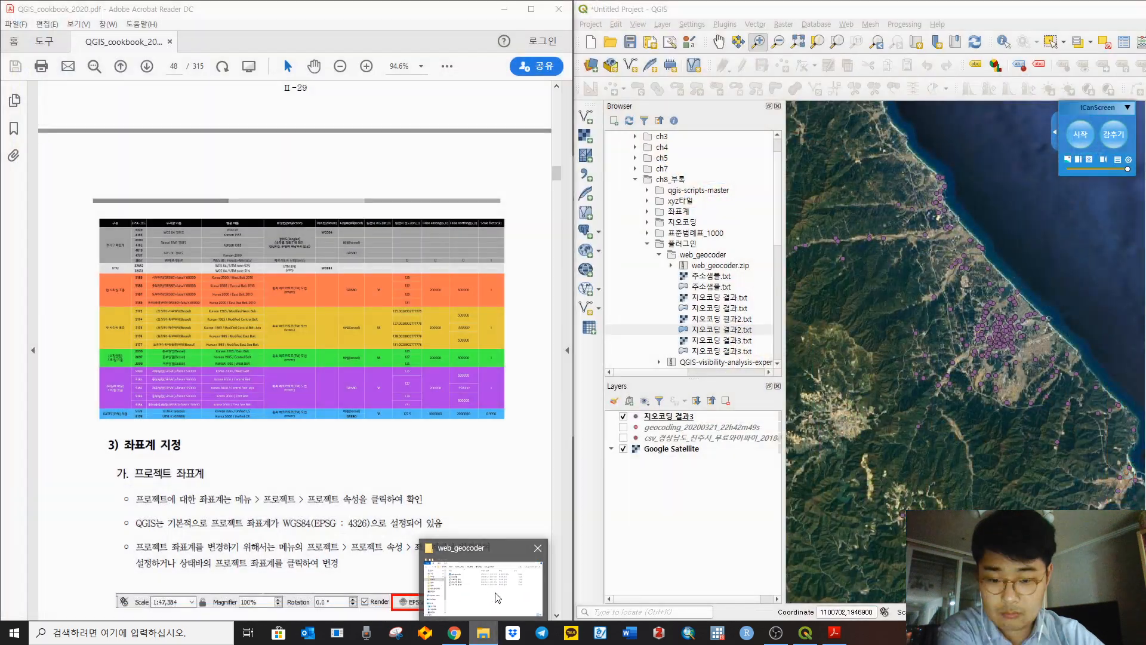
{"action": "left_click", "coordinate": [483, 585]}
{"action": "left_click_drag", "start_coordinate": [435, 167], "coordinate": [939, 238]}
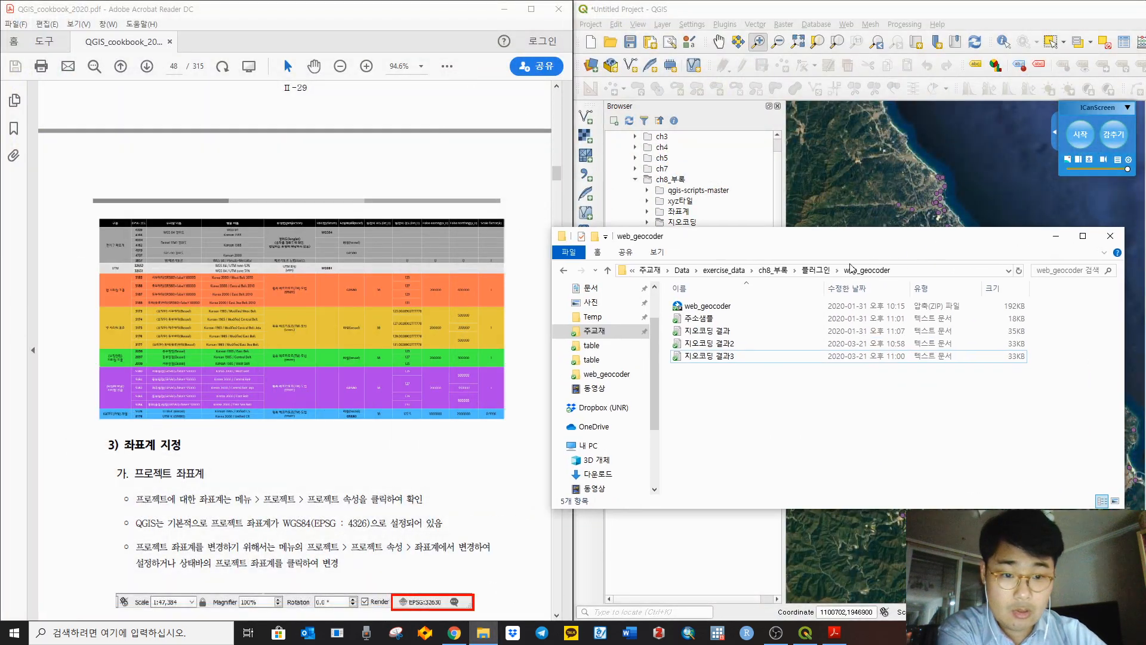
Step: Go to exercise_data > ch2 and open the 좌표계_190504.png image
{"action": "left_click", "coordinate": [725, 270]}
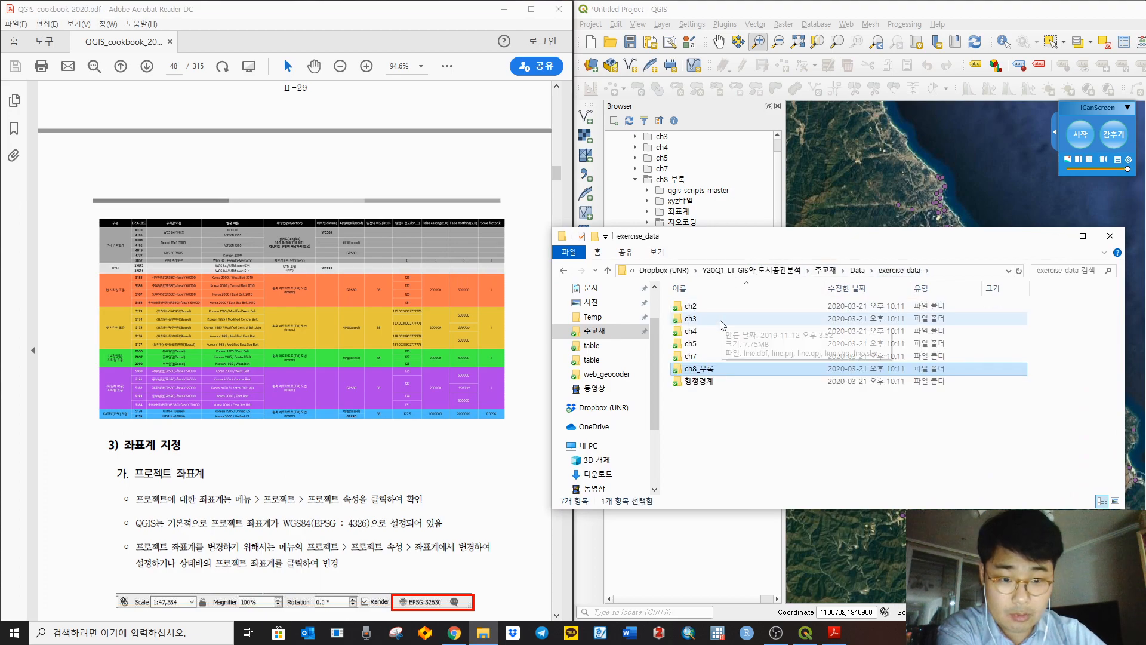
{"action": "double_click", "coordinate": [726, 308]}
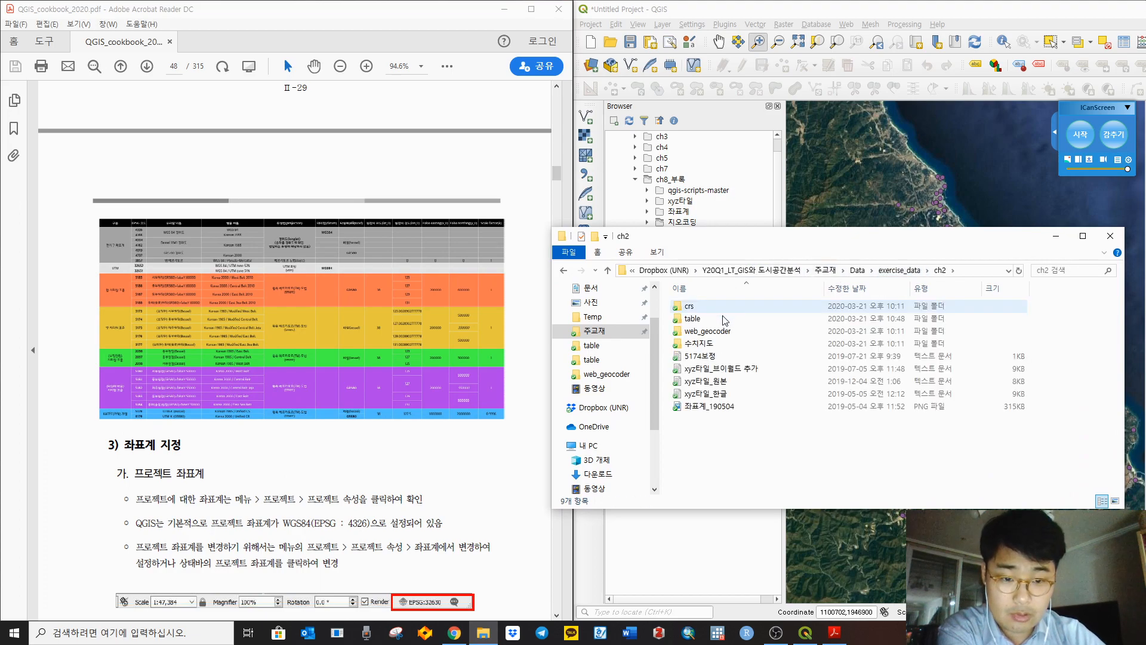
{"action": "left_click", "coordinate": [721, 408]}
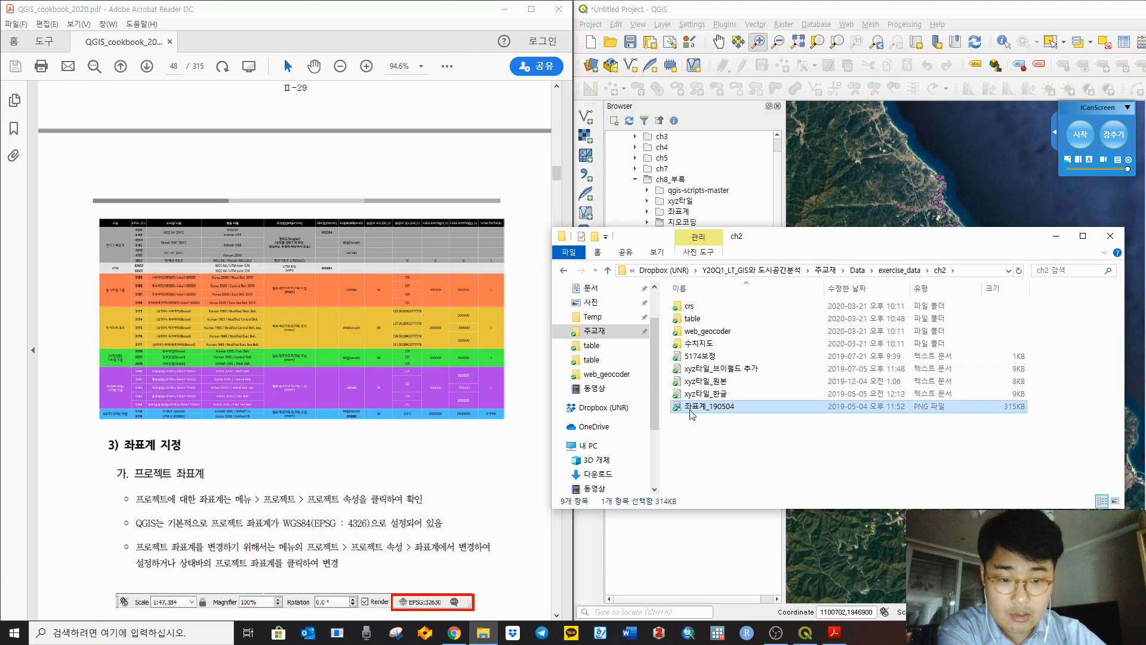
{"action": "double_click", "coordinate": [714, 410]}
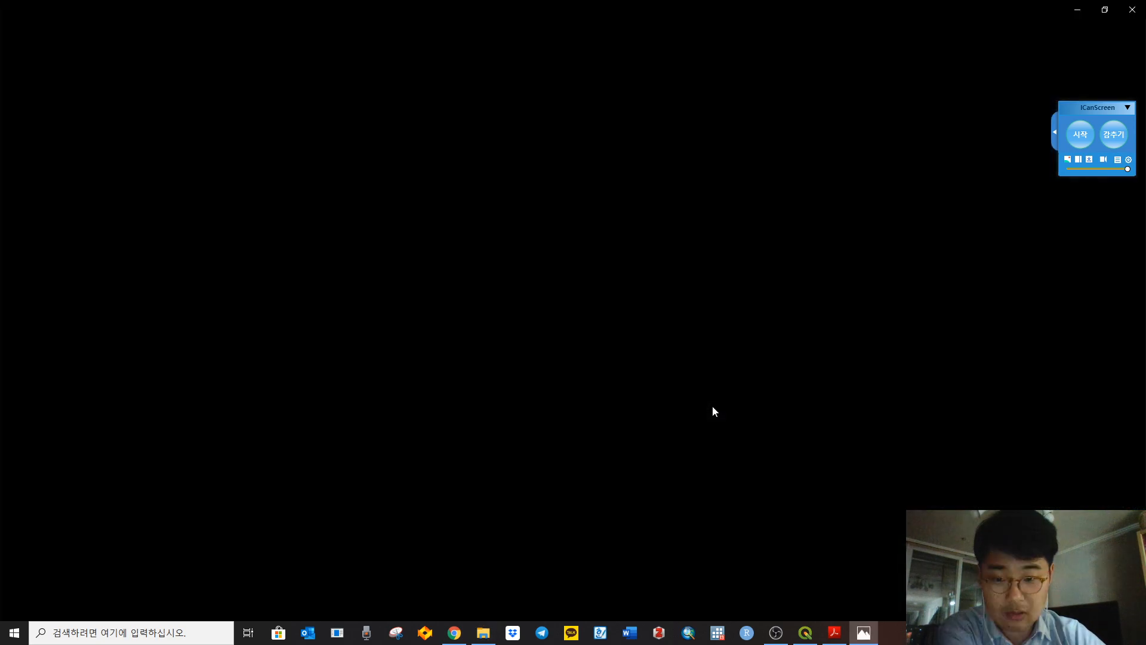
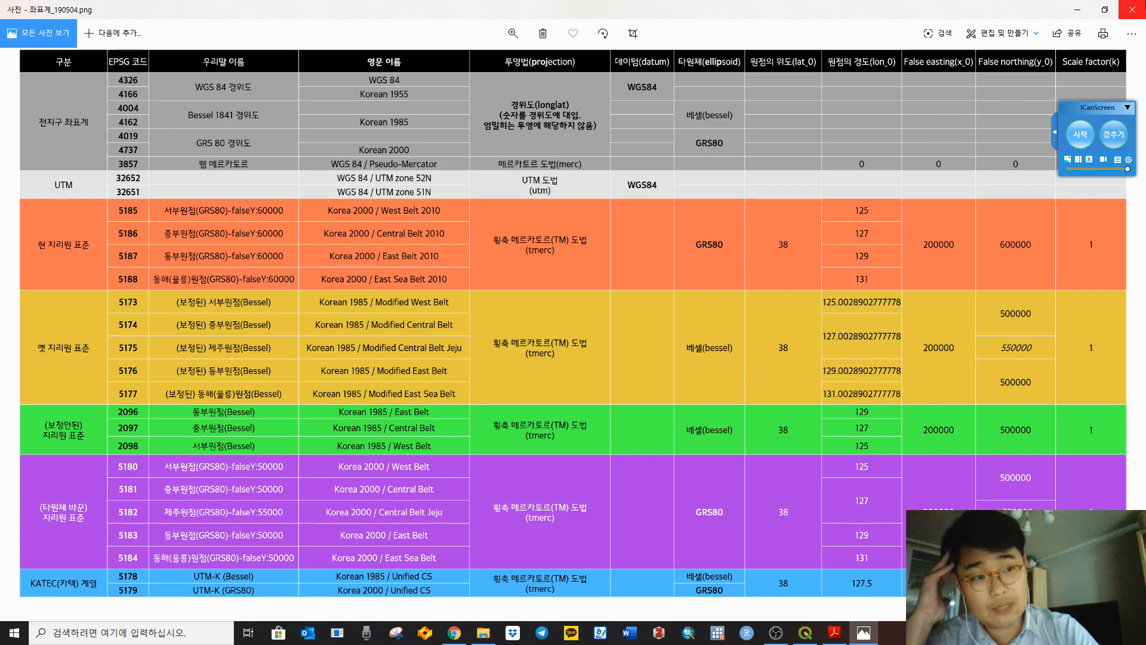
Step: Close the 좌표계_190504.png table image and scroll further through the cookbook PDF next to QGIS
{"action": "left_click", "coordinate": [1133, 10]}
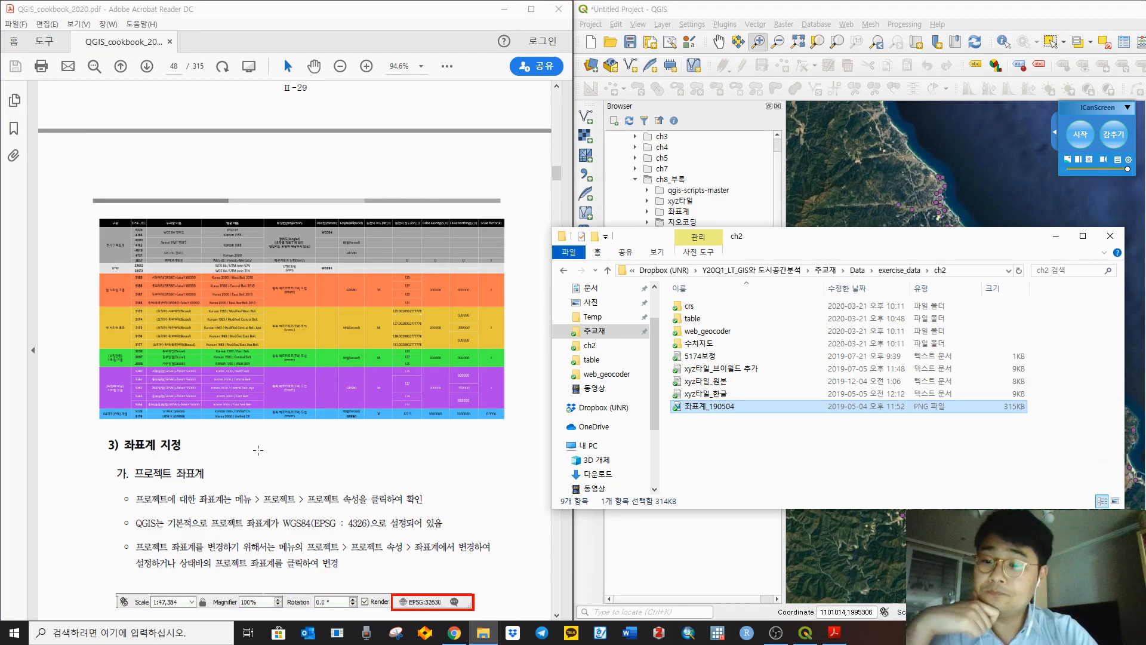
{"action": "left_click", "coordinate": [258, 449]}
{"action": "scroll", "coordinate": [146, 451], "scroll_direction": "down", "scroll_amount": 2}
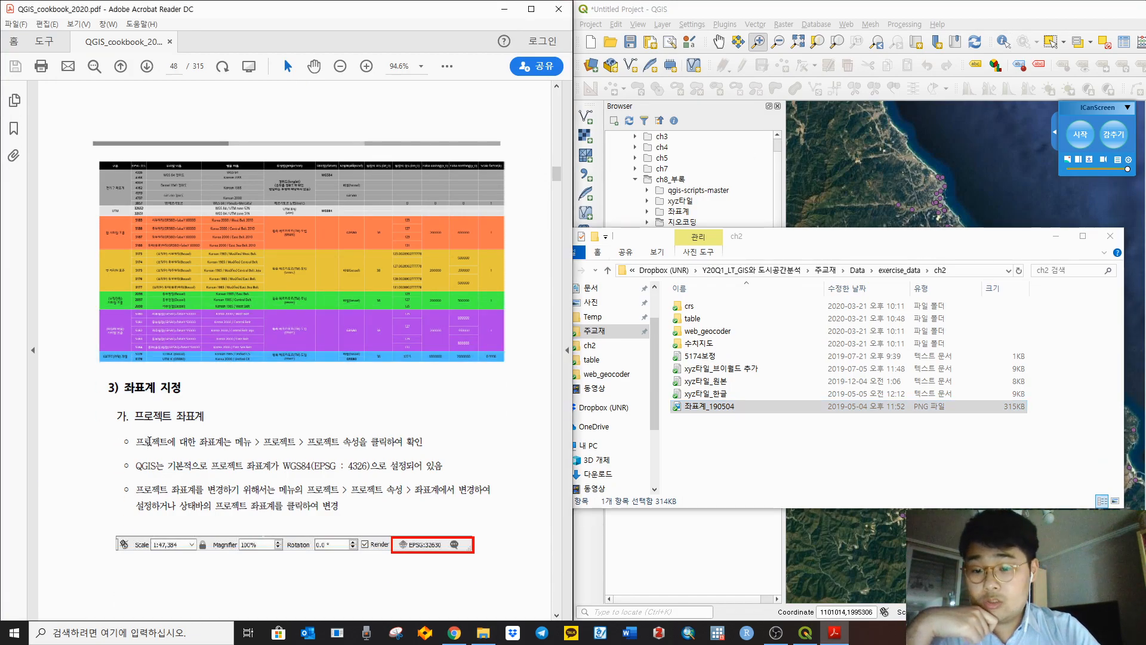
{"action": "scroll", "coordinate": [149, 442], "scroll_direction": "down", "scroll_amount": 4}
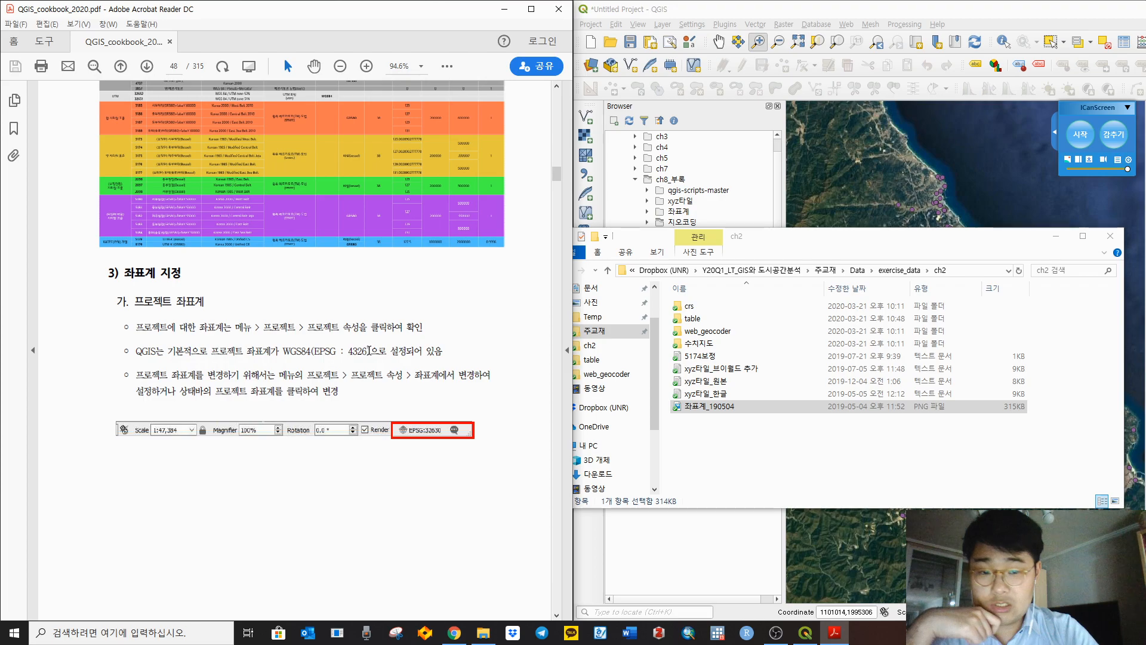
{"action": "left_click", "coordinate": [810, 11]}
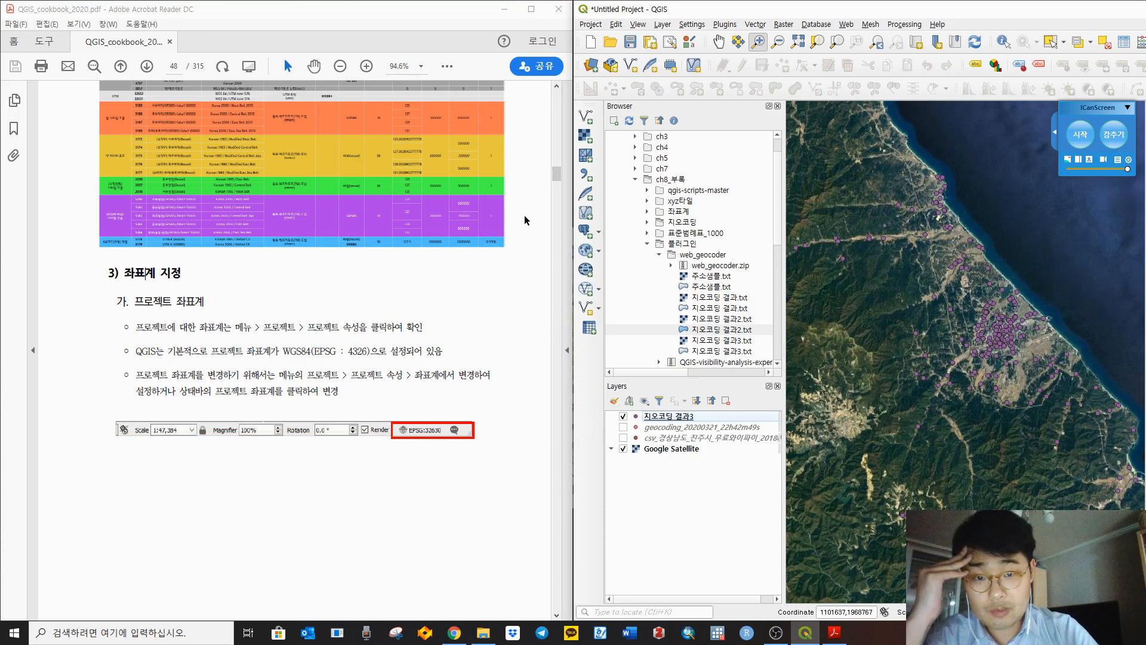
{"action": "left_click", "coordinate": [530, 249]}
Step: Set the cookbook to 한 페이지 전체에 맞추기 view and make the Acrobat window narrower
{"action": "left_click", "coordinate": [449, 68]}
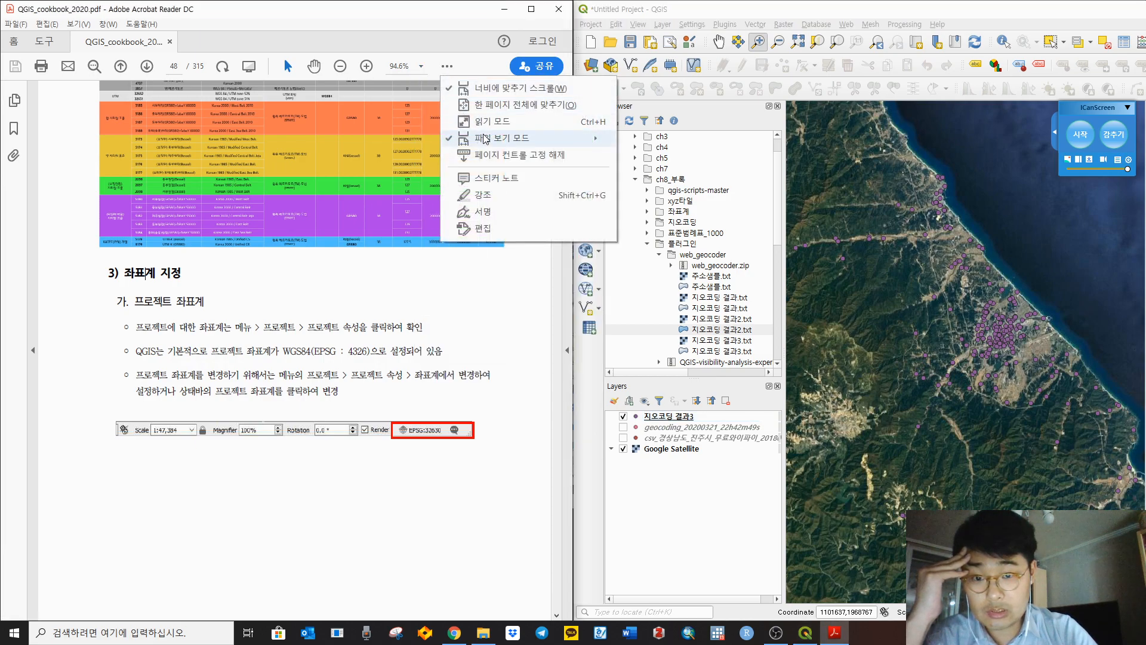
{"action": "mouse_move", "coordinate": [517, 140]}
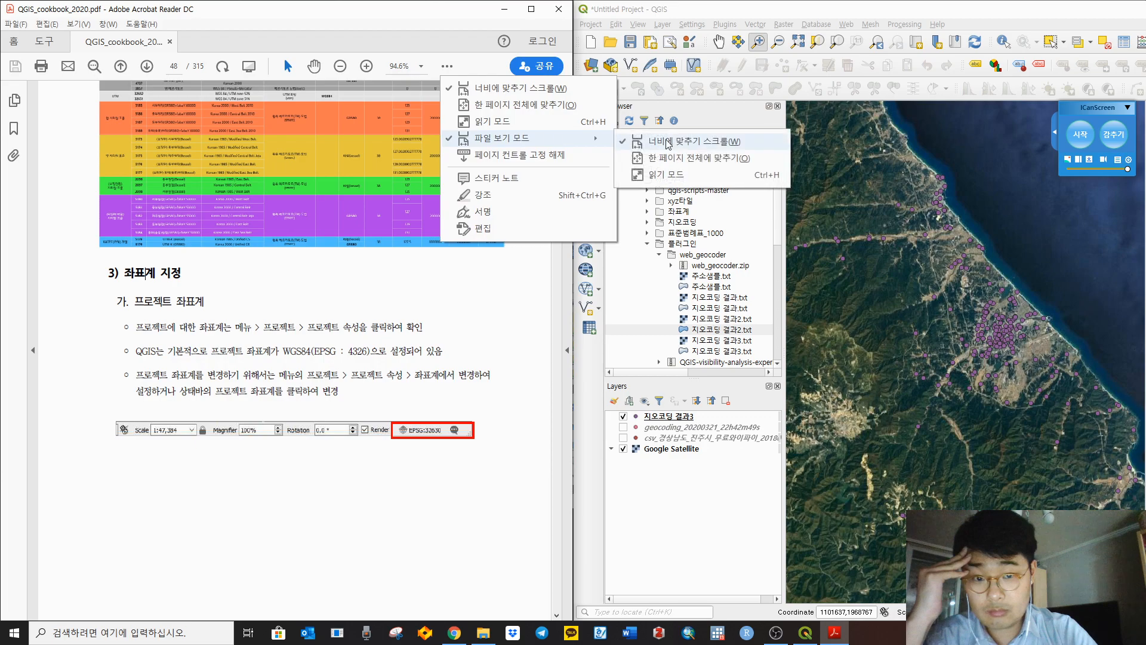
{"action": "left_click", "coordinate": [698, 162]}
{"action": "left_click_drag", "start_coordinate": [574, 122], "coordinate": [458, 126]}
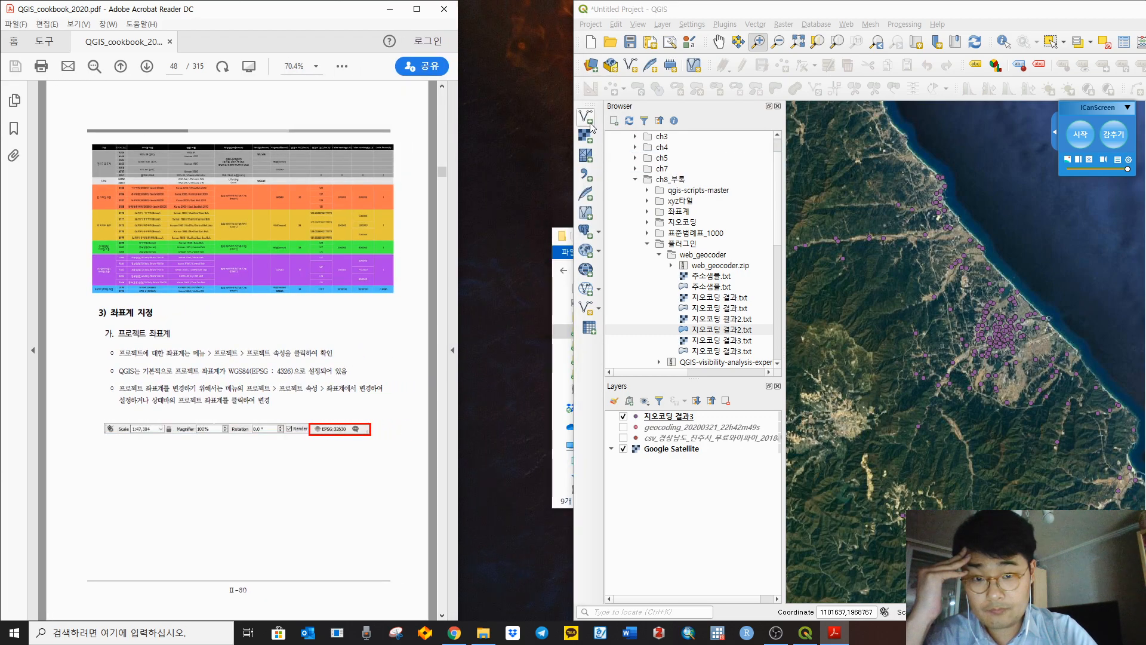
{"action": "left_click_drag", "start_coordinate": [577, 120], "coordinate": [461, 128]}
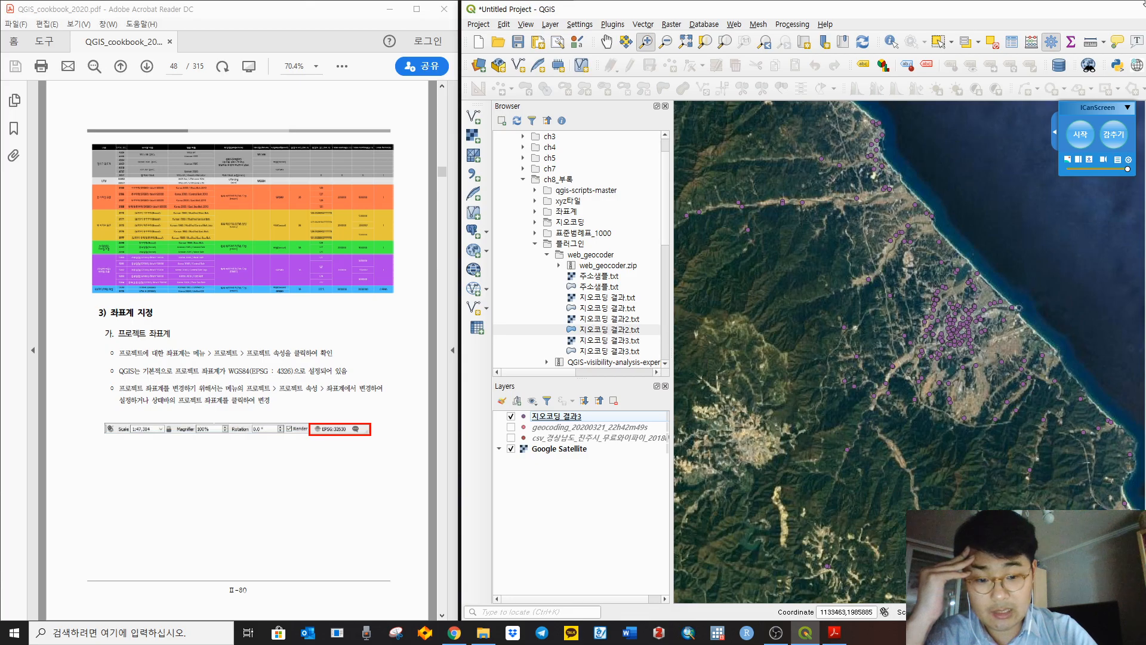
Step: Snap QGIS to the right half of the screen and close its Processing Toolbox
{"action": "left_click_drag", "start_coordinate": [1078, 9], "coordinate": [1145, 128]}
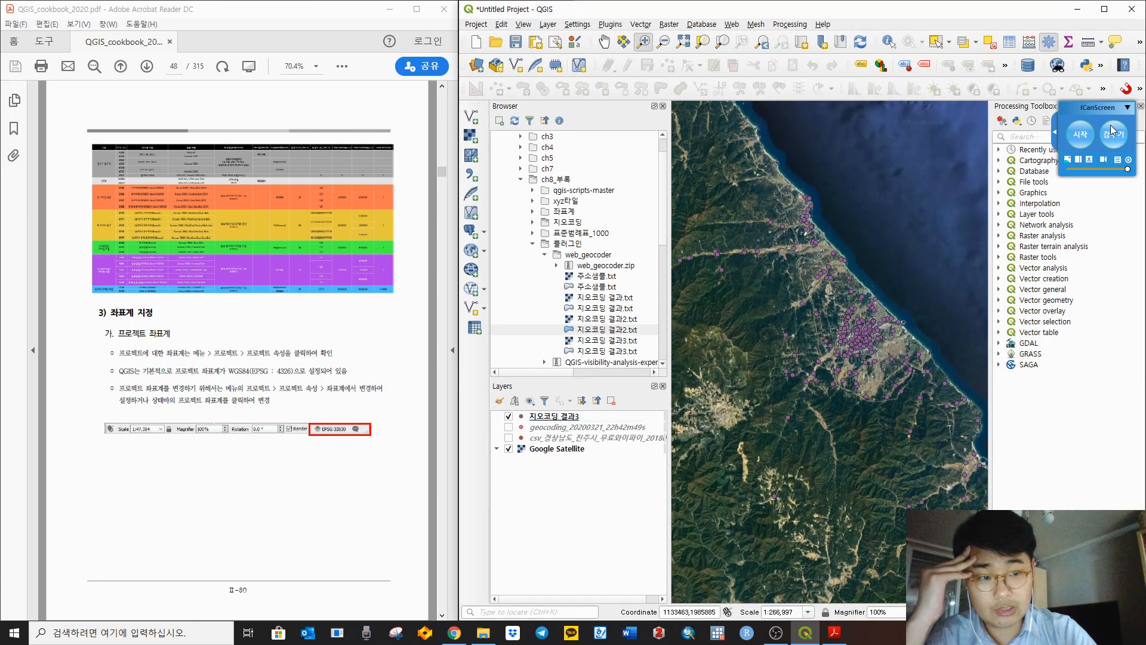
{"action": "left_click_drag", "start_coordinate": [1106, 107], "coordinate": [1092, 158]}
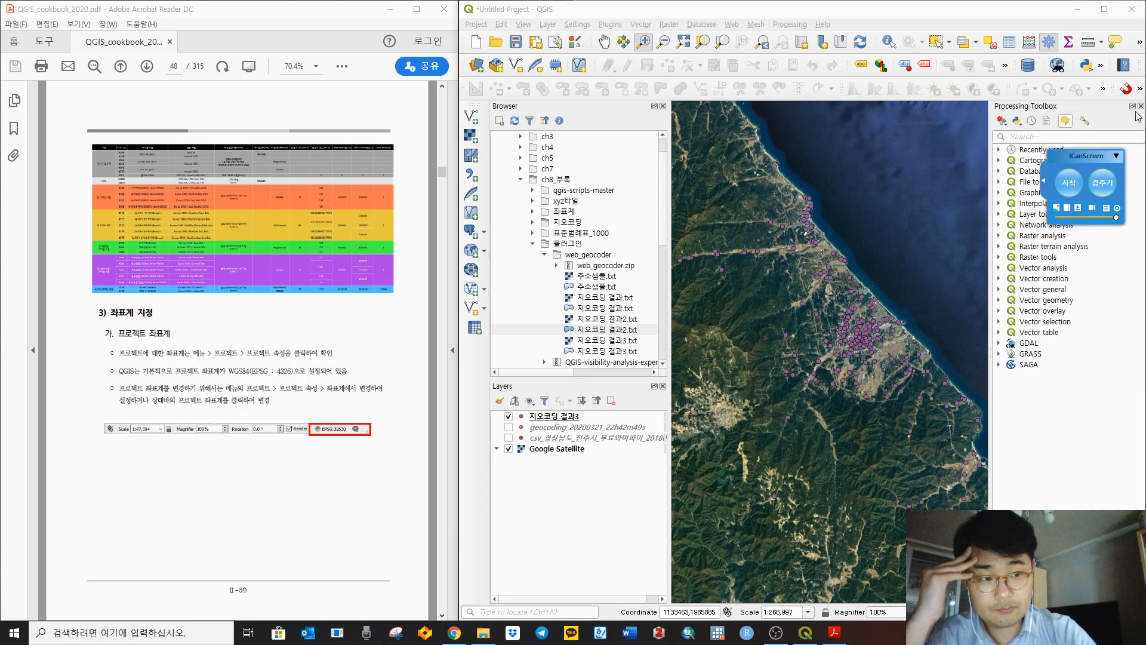
{"action": "left_click", "coordinate": [1133, 106]}
{"action": "left_click", "coordinate": [1139, 90]}
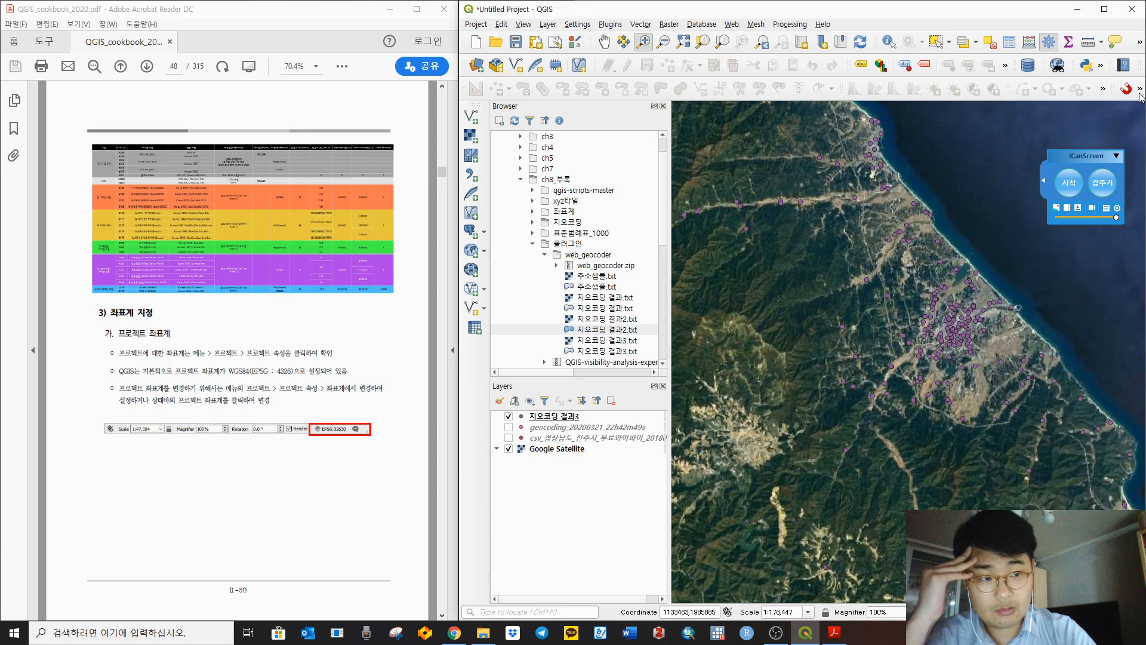
{"action": "left_click_drag", "start_coordinate": [1092, 159], "coordinate": [1105, 113]}
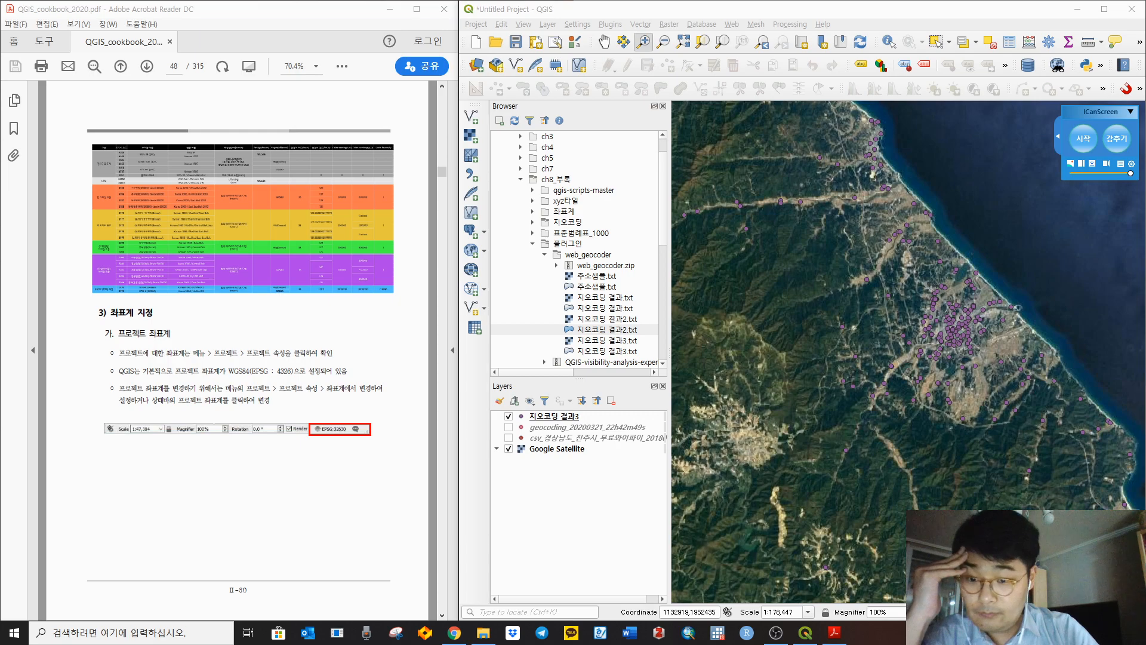
{"action": "key", "text": "alt+Tab"}
Step: Open the project CRS settings, which show Korea 2000 / Unified CS, and advance the cookbook a page
{"action": "left_click", "coordinate": [1098, 612]}
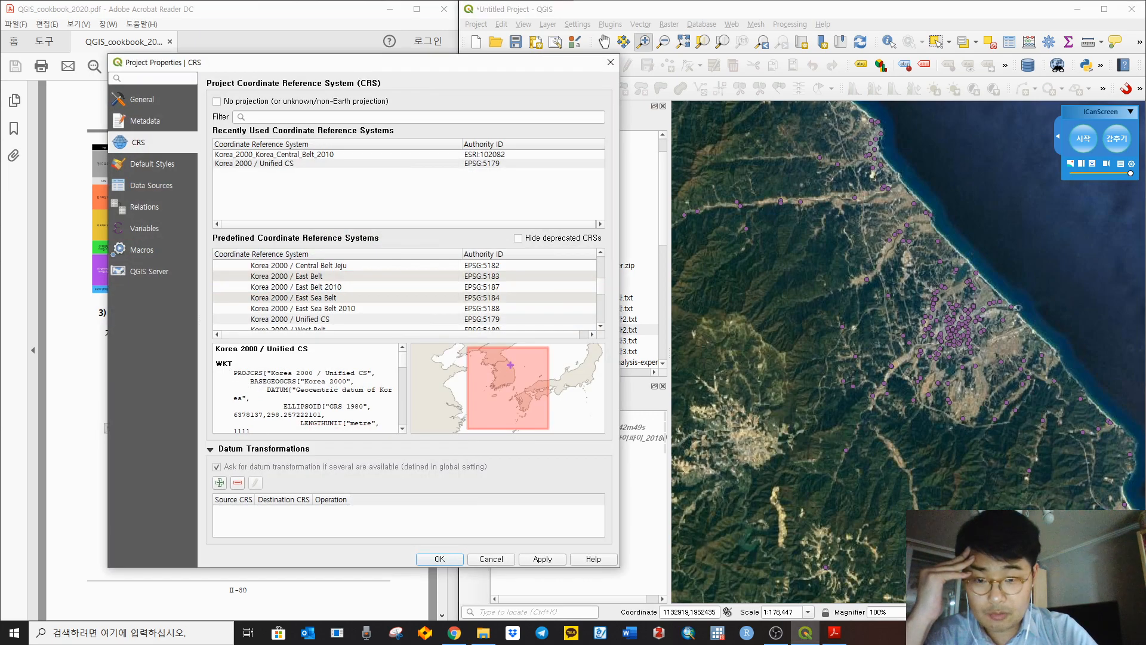
{"action": "left_click_drag", "start_coordinate": [451, 67], "coordinate": [863, 77]}
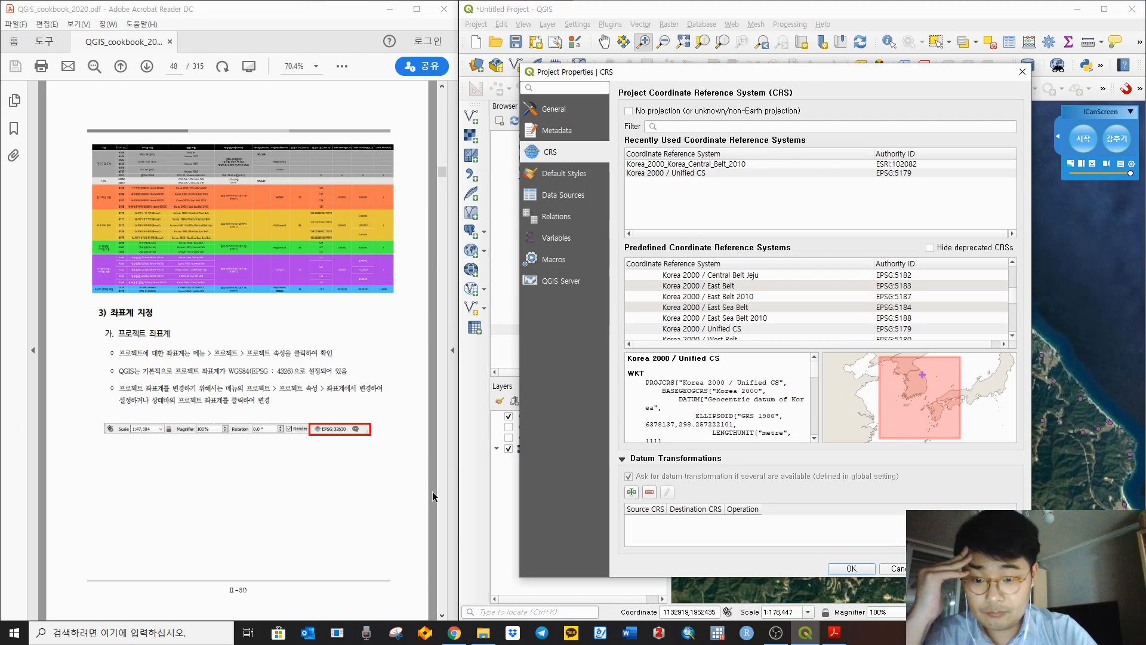
{"action": "left_click", "coordinate": [440, 474]}
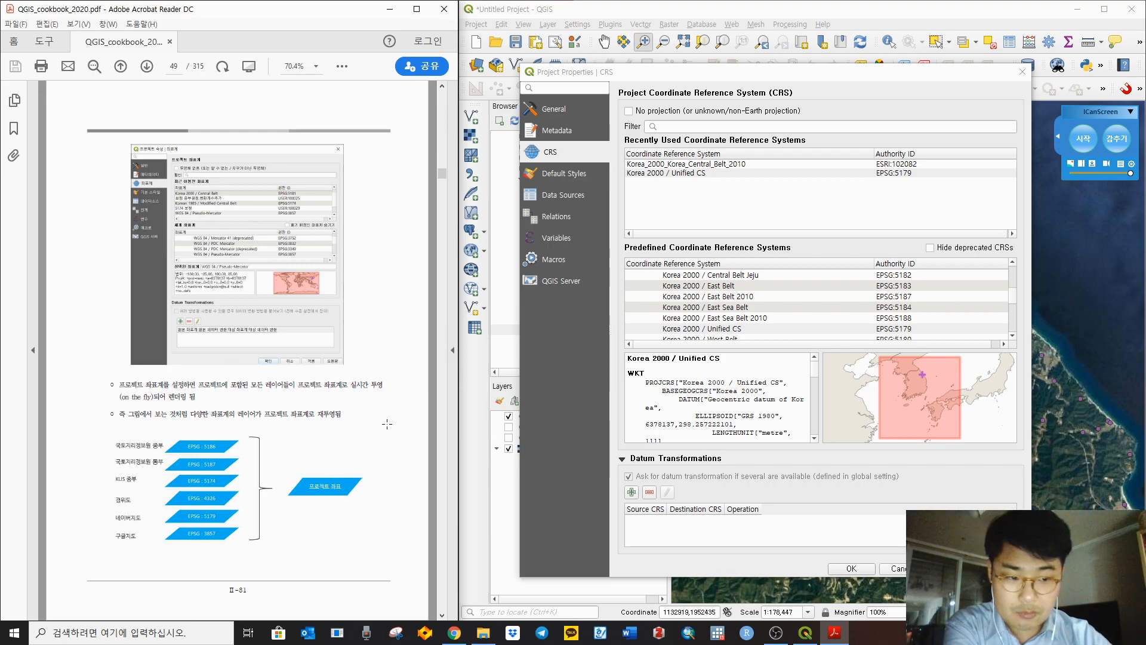
{"action": "left_click_drag", "start_coordinate": [750, 75], "coordinate": [880, 83]}
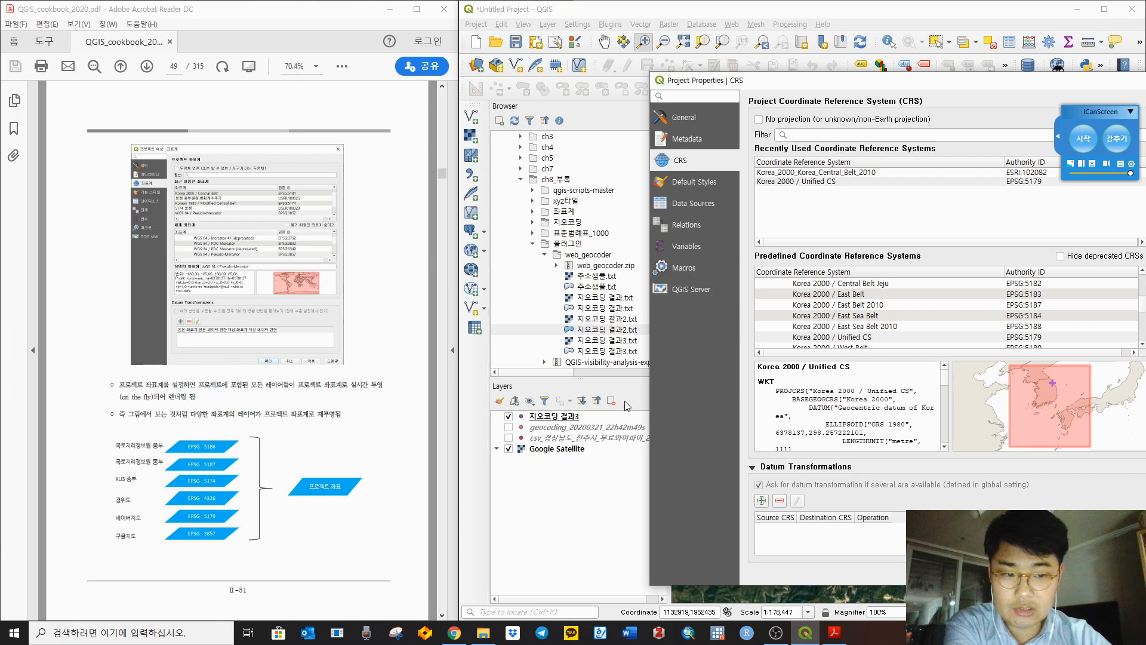
{"action": "left_click_drag", "start_coordinate": [873, 81], "coordinate": [717, 73]}
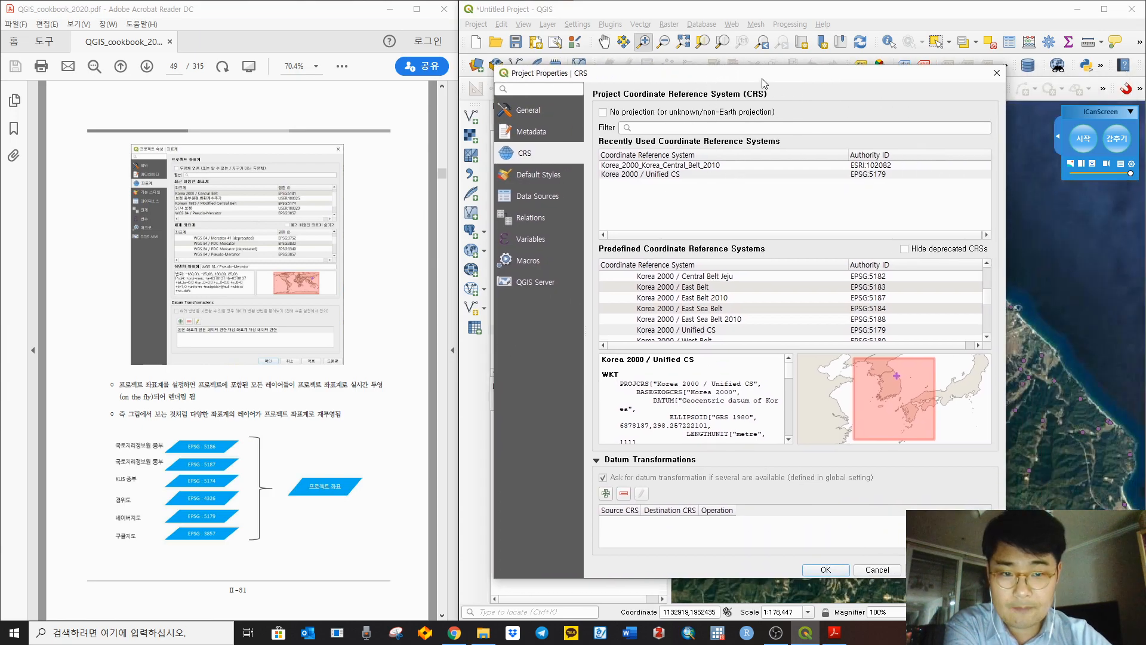
Step: Reposition the Project Properties CRS dialog to compare it with the map, then close it
{"action": "left_click_drag", "start_coordinate": [764, 73], "coordinate": [290, 58]}
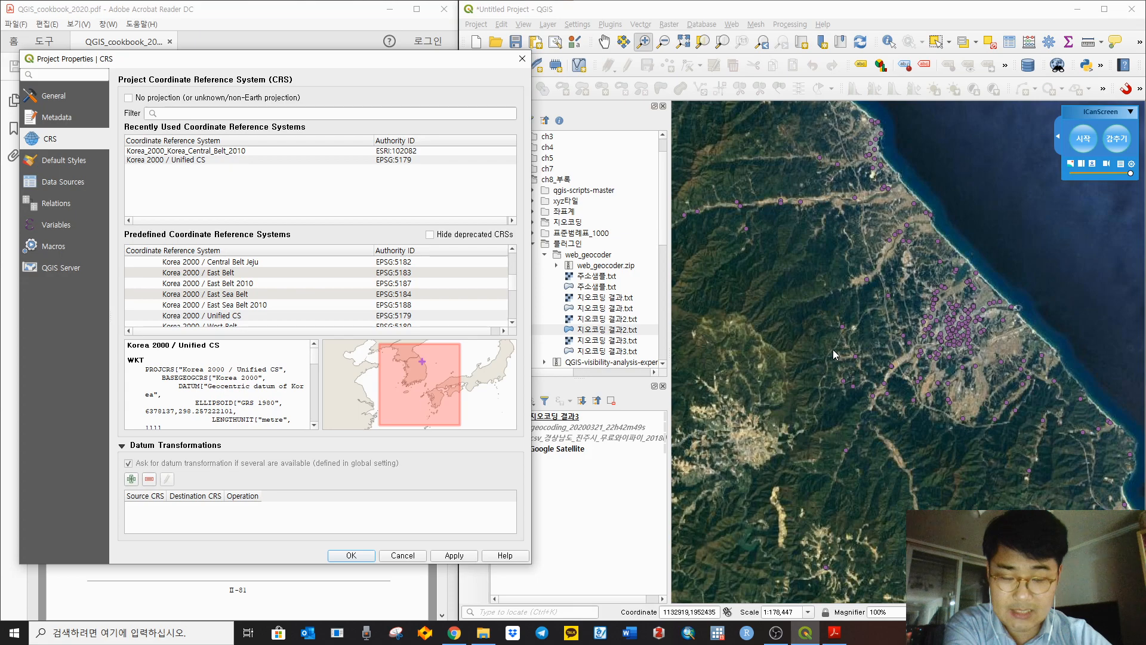
{"action": "left_click_drag", "start_coordinate": [378, 60], "coordinate": [940, 54]}
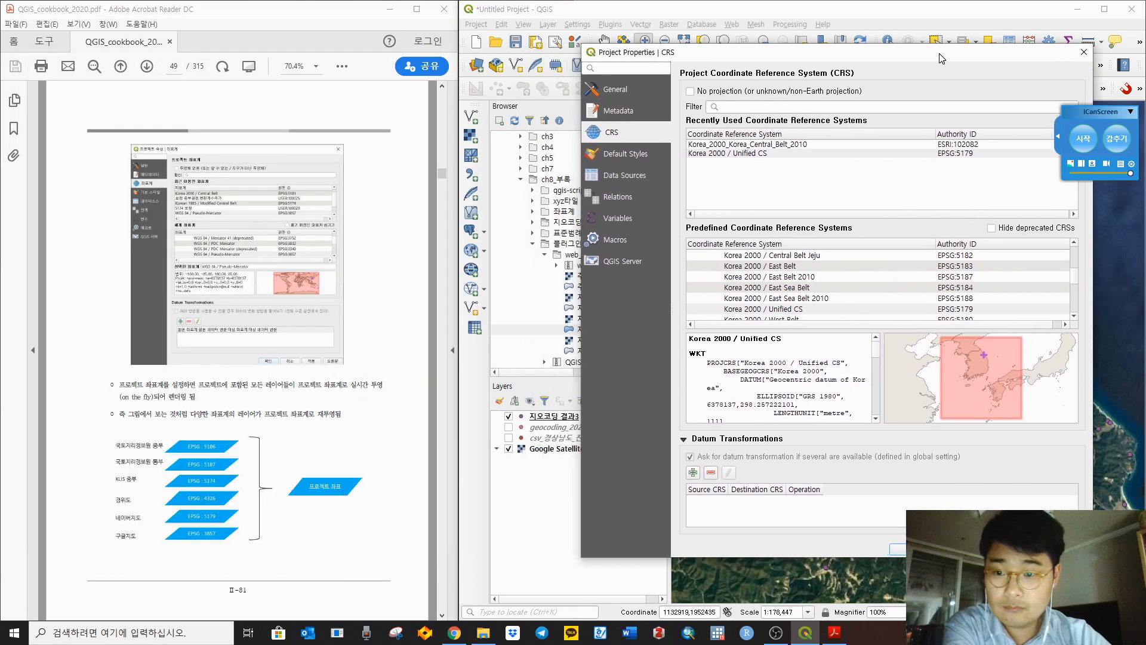
{"action": "scroll", "coordinate": [400, 223], "scroll_direction": "down", "scroll_amount": 3}
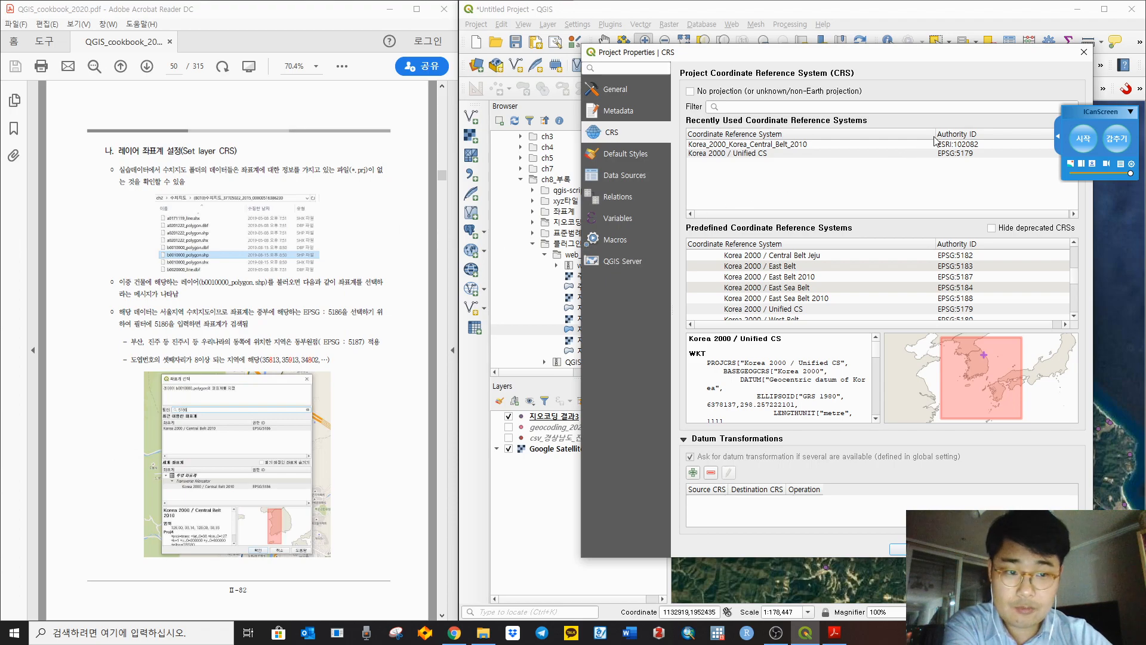
{"action": "left_click", "coordinate": [1082, 53]}
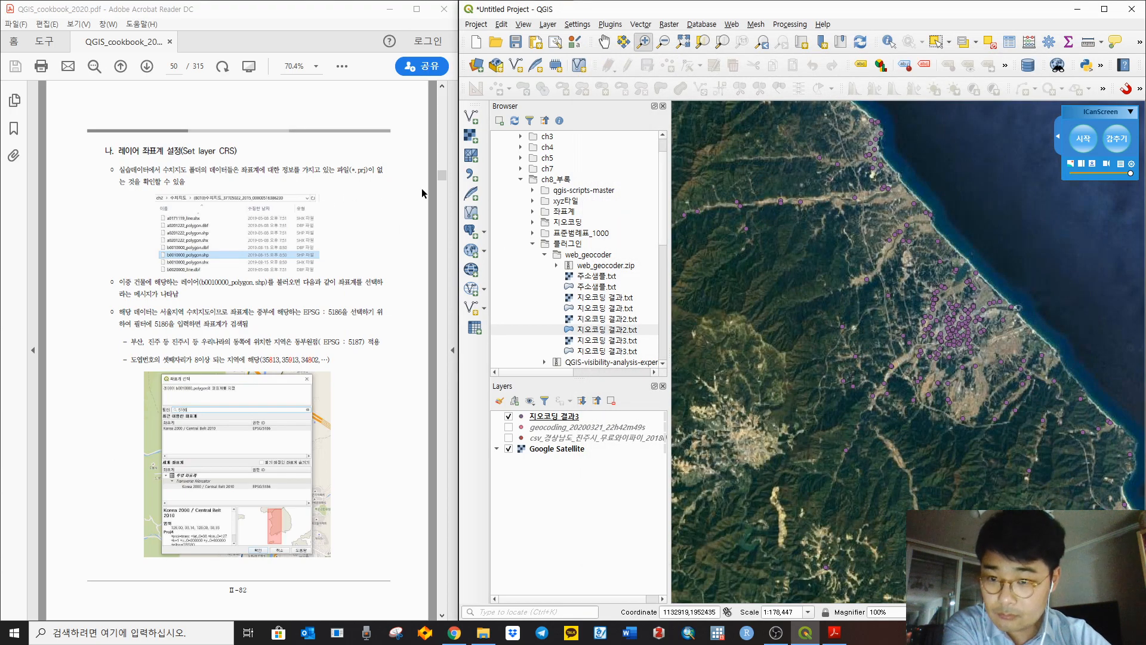
Step: In the Browser panel, collapse ch8_부록 and expand ch2 > 수치지도 to list its shapefiles
{"action": "left_click", "coordinate": [435, 174]}
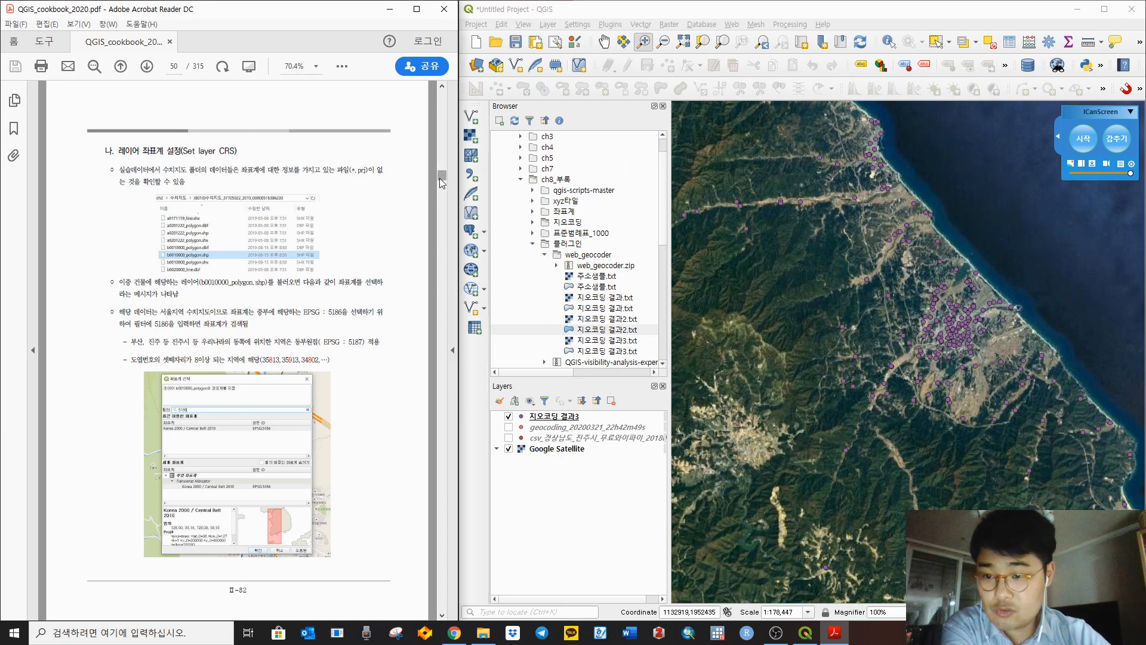
{"action": "left_click", "coordinate": [533, 246]}
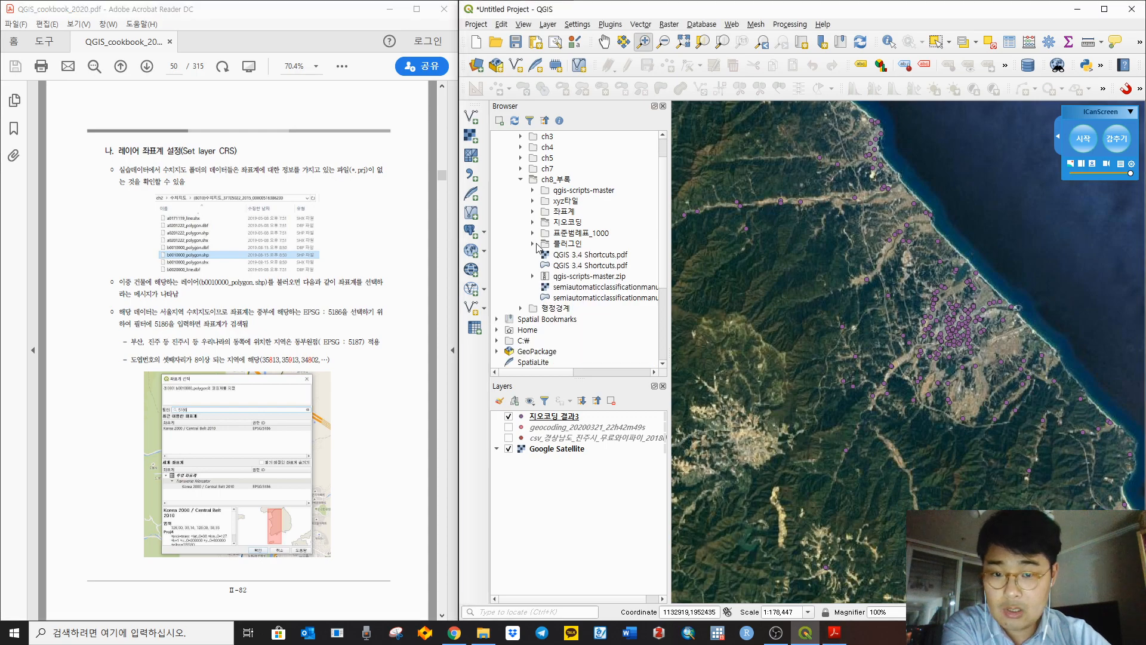
{"action": "left_click", "coordinate": [520, 179]}
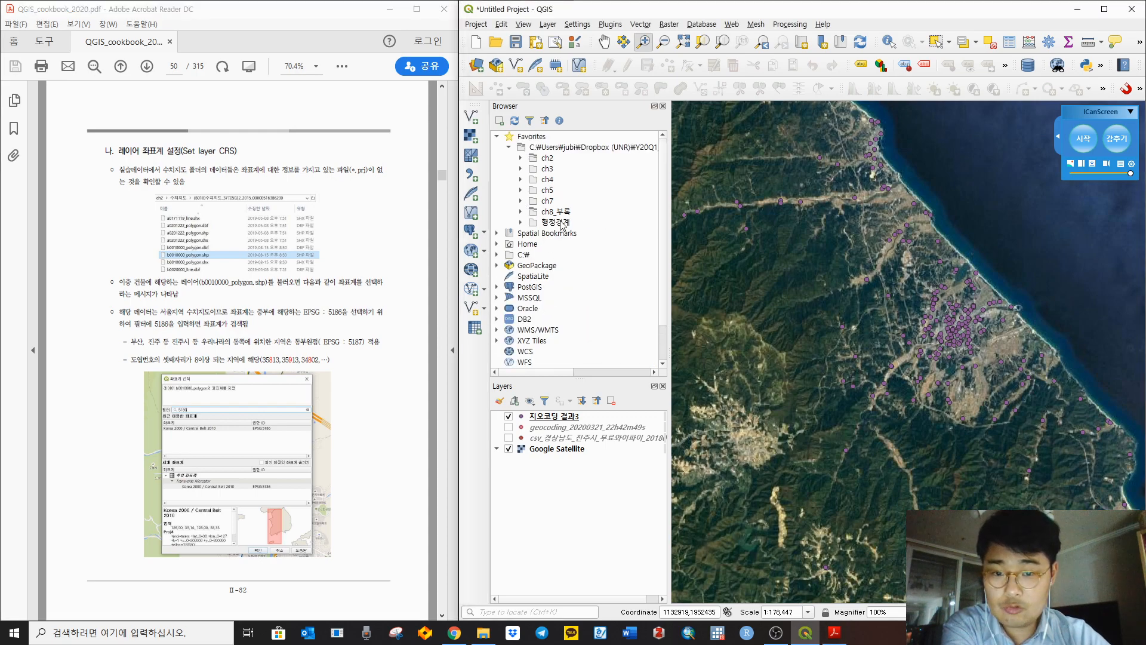
{"action": "left_click", "coordinate": [546, 159]}
{"action": "left_click", "coordinate": [522, 159]}
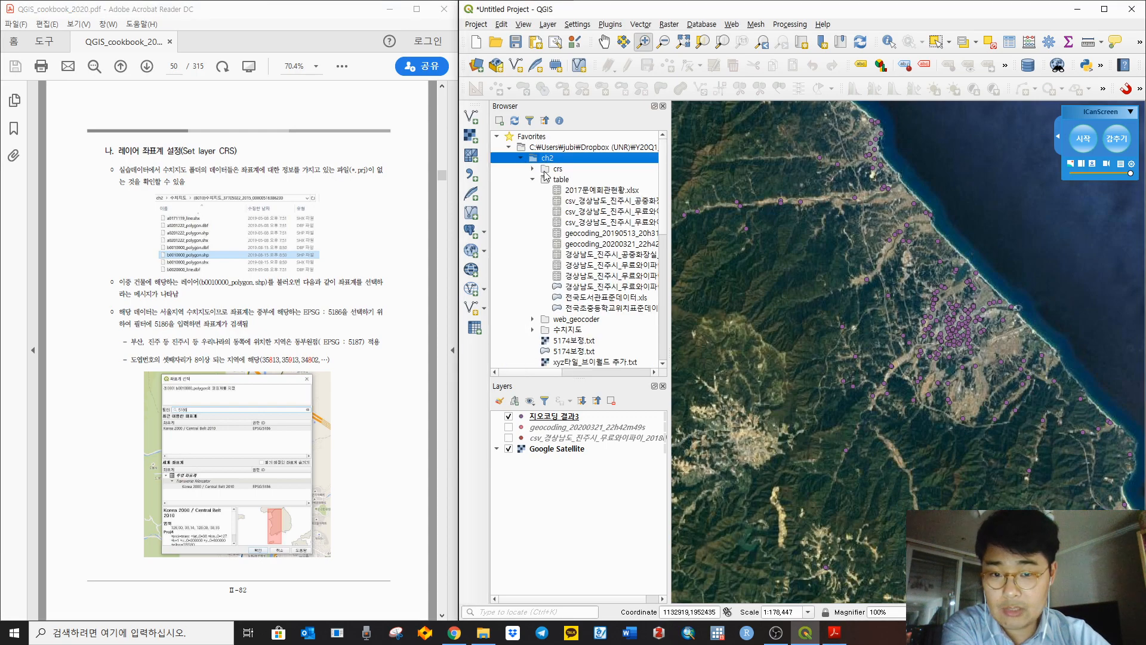
{"action": "left_click", "coordinate": [533, 179]}
{"action": "left_click", "coordinate": [558, 202]}
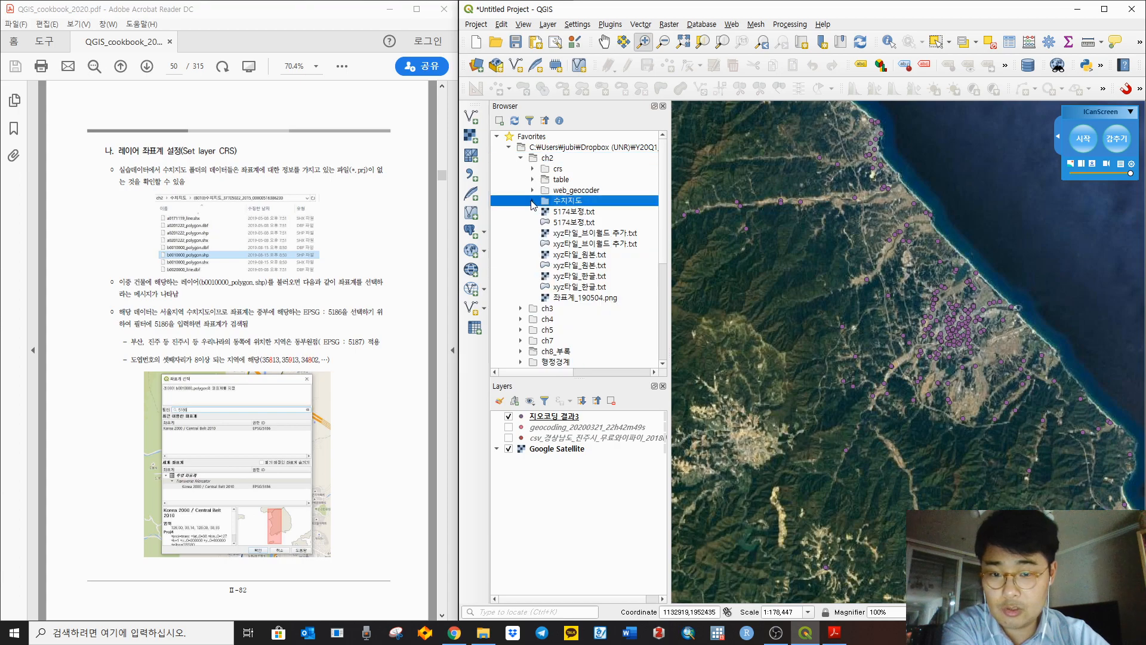
{"action": "left_click", "coordinate": [533, 201]}
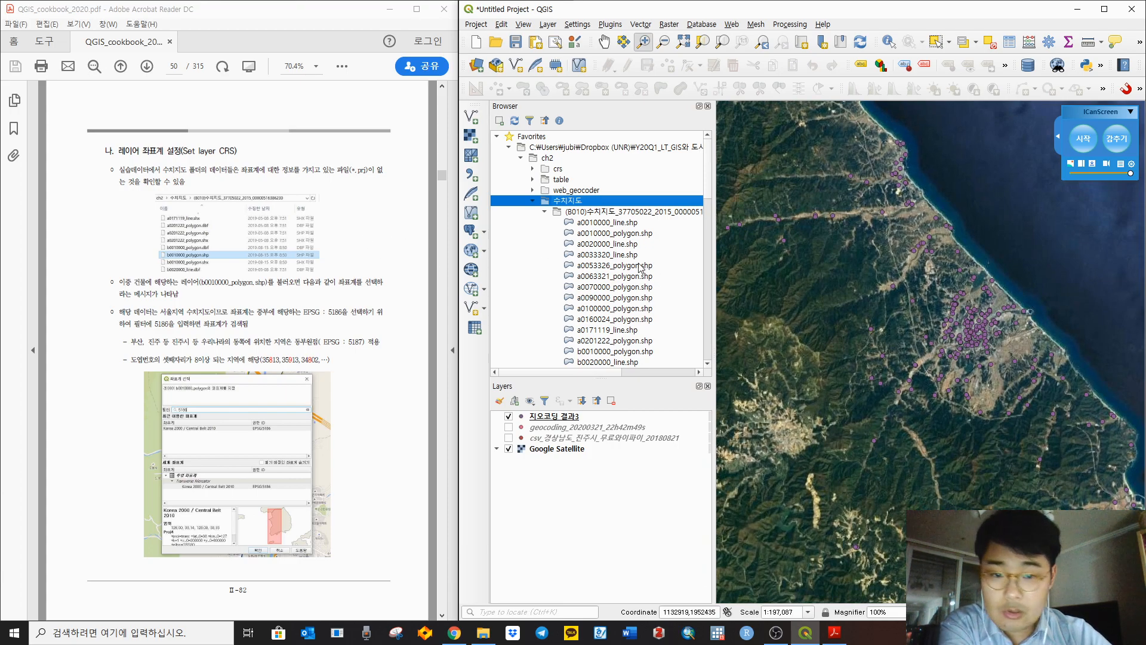
Step: Look through the a0010000, a0053326, a0090000 and a0171119 shapefiles in 수치지도
{"action": "left_click", "coordinate": [642, 266]}
{"action": "left_click", "coordinate": [625, 298]}
{"action": "left_click", "coordinate": [624, 223]}
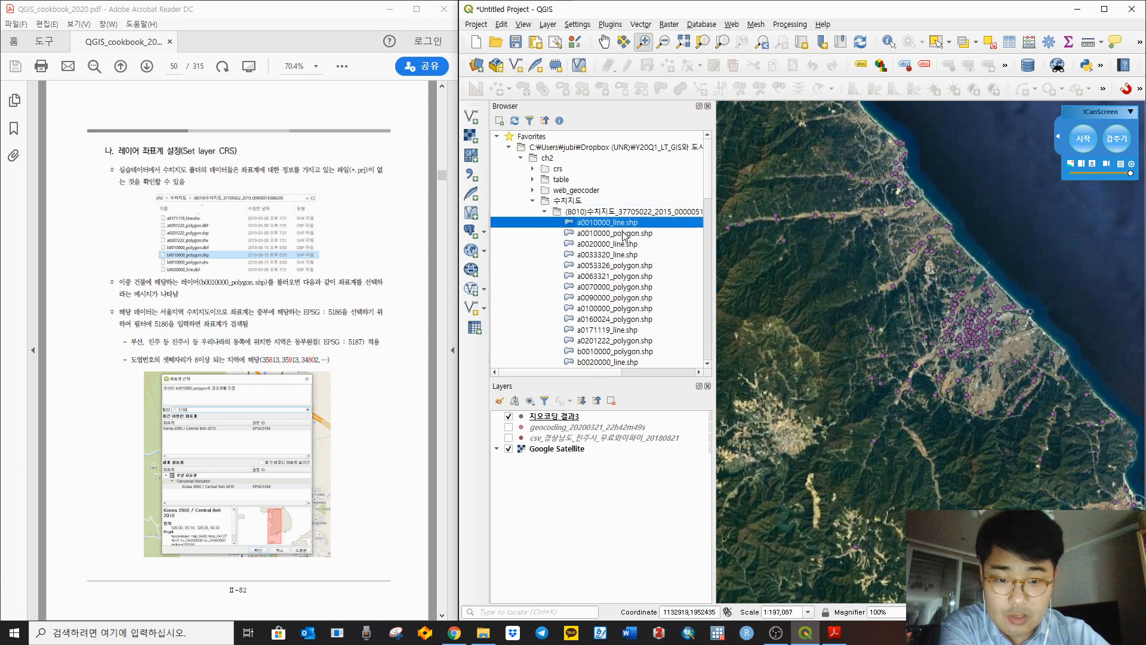
{"action": "left_click", "coordinate": [626, 233]}
{"action": "left_click", "coordinate": [627, 266]}
{"action": "left_click", "coordinate": [626, 298]}
{"action": "left_click", "coordinate": [619, 331]}
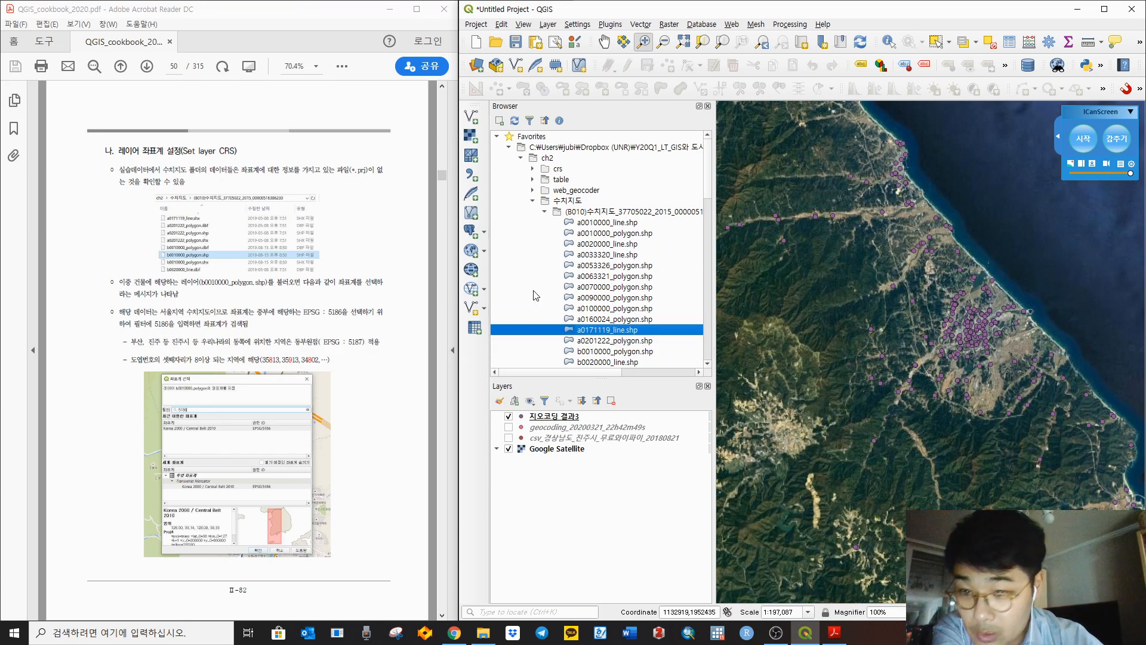
Step: Drag b0010000_polygon.shp from the Browser onto the map canvas as a new layer
{"action": "scroll", "coordinate": [640, 282], "scroll_direction": "down", "scroll_amount": 3}
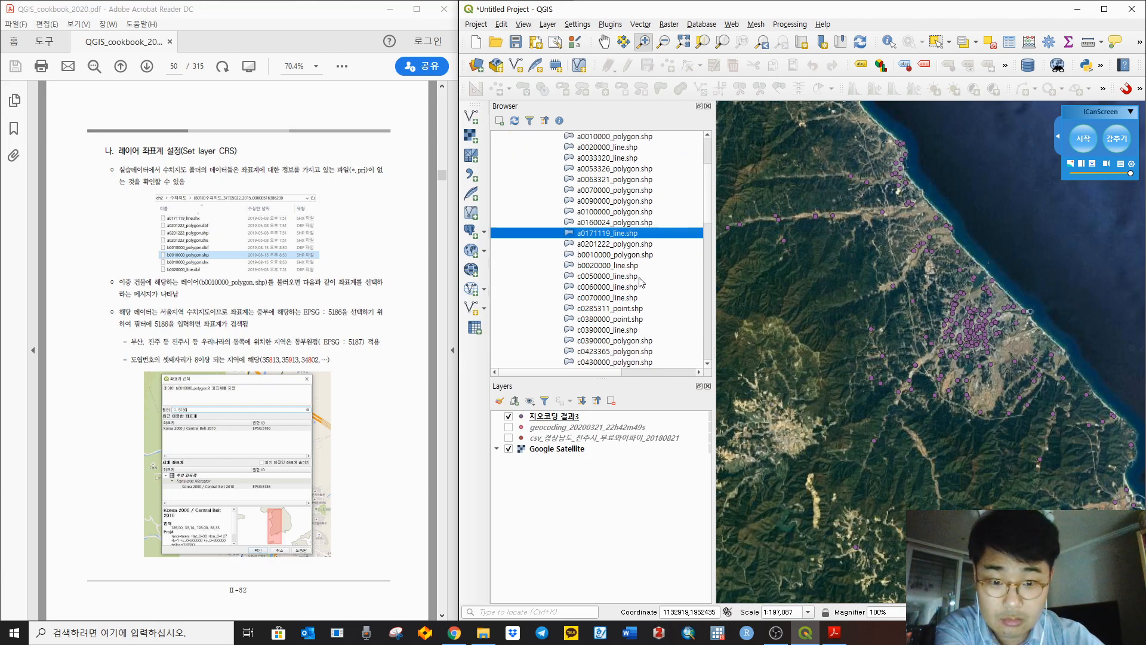
{"action": "left_click", "coordinate": [611, 260]}
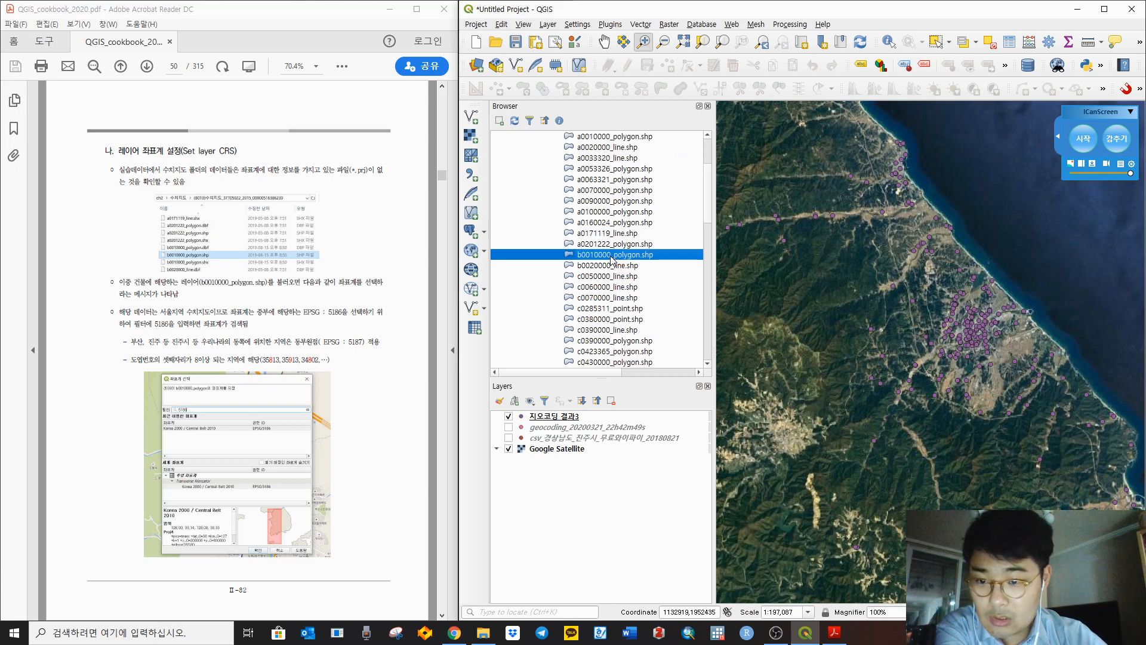
{"action": "right_click", "coordinate": [609, 256]}
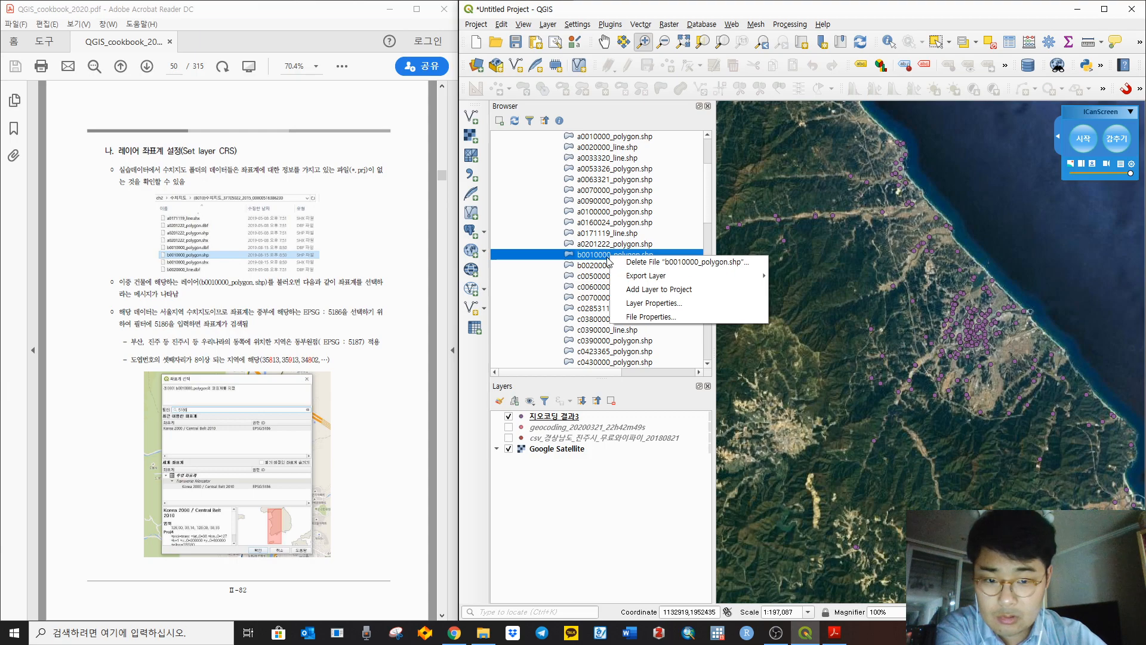
{"action": "left_click", "coordinate": [600, 256]}
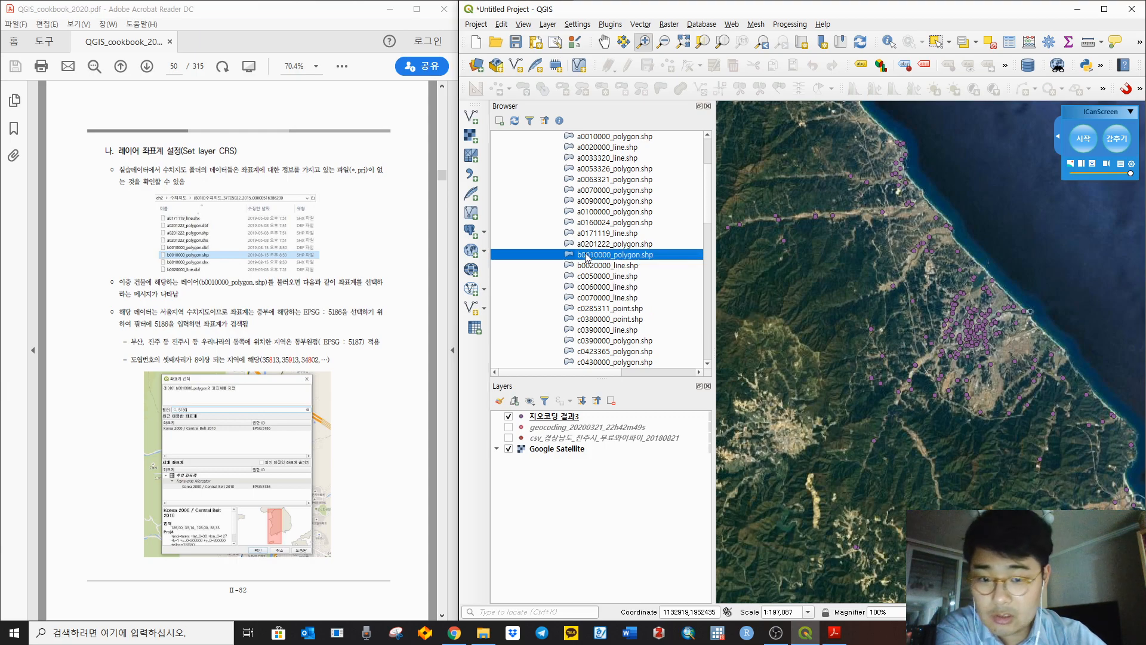
{"action": "left_click_drag", "start_coordinate": [587, 258], "coordinate": [888, 332]}
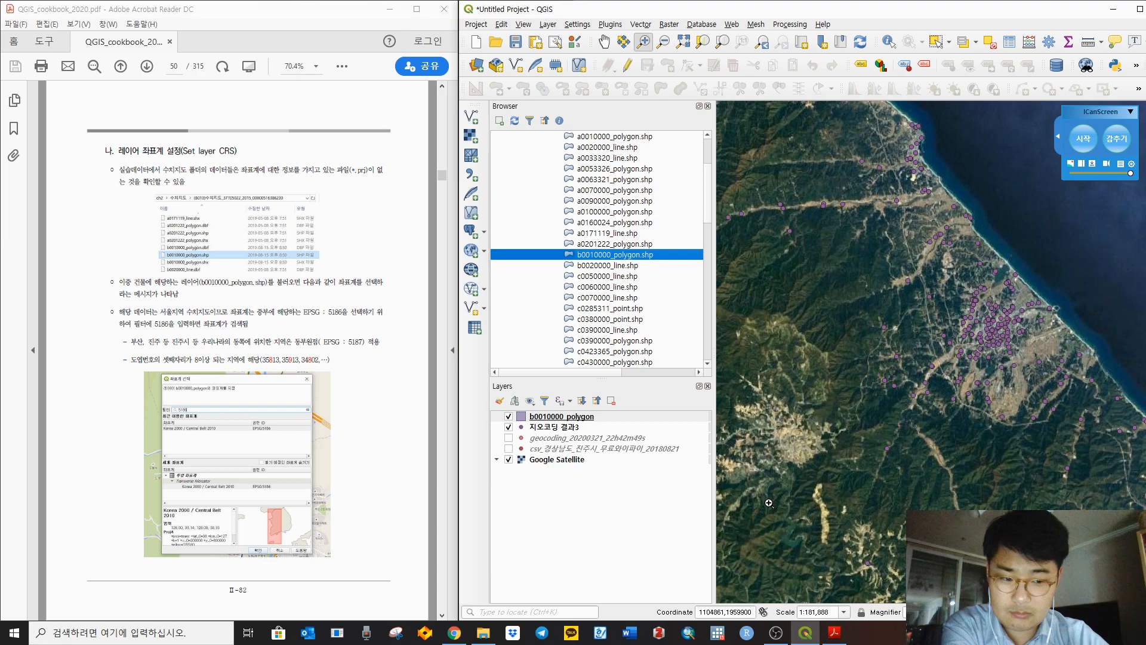
Step: Hide the Google Satellite basemap and zoom the map to the b0010000_polygon buildings
{"action": "left_click", "coordinate": [509, 460]}
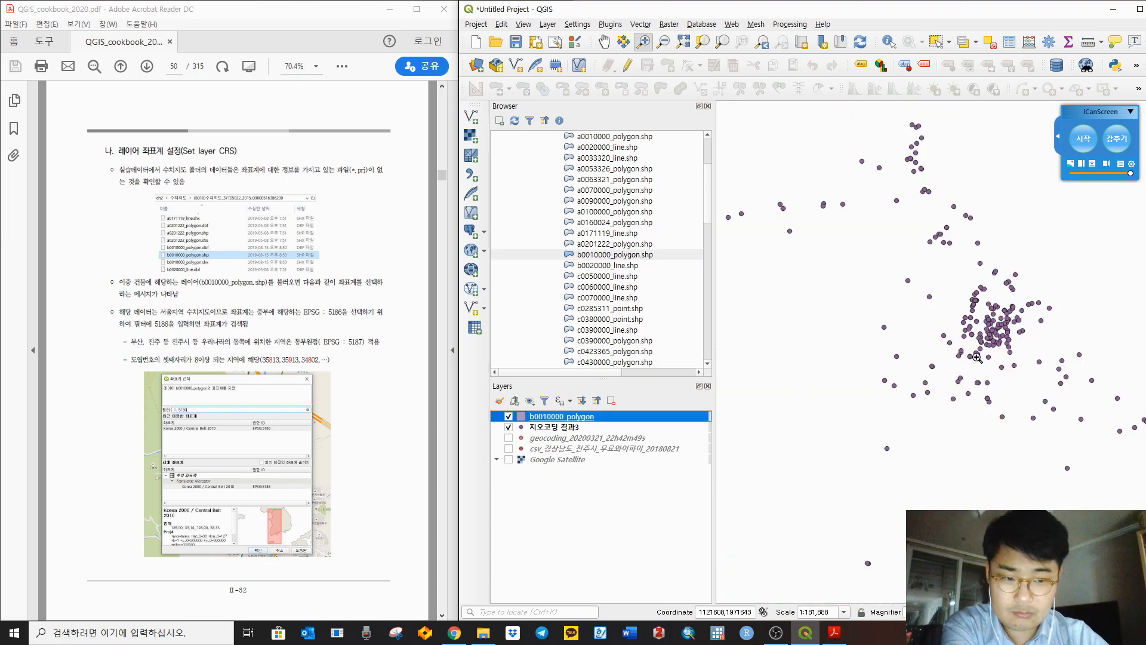
{"action": "right_click", "coordinate": [574, 417]}
{"action": "left_click", "coordinate": [610, 185]}
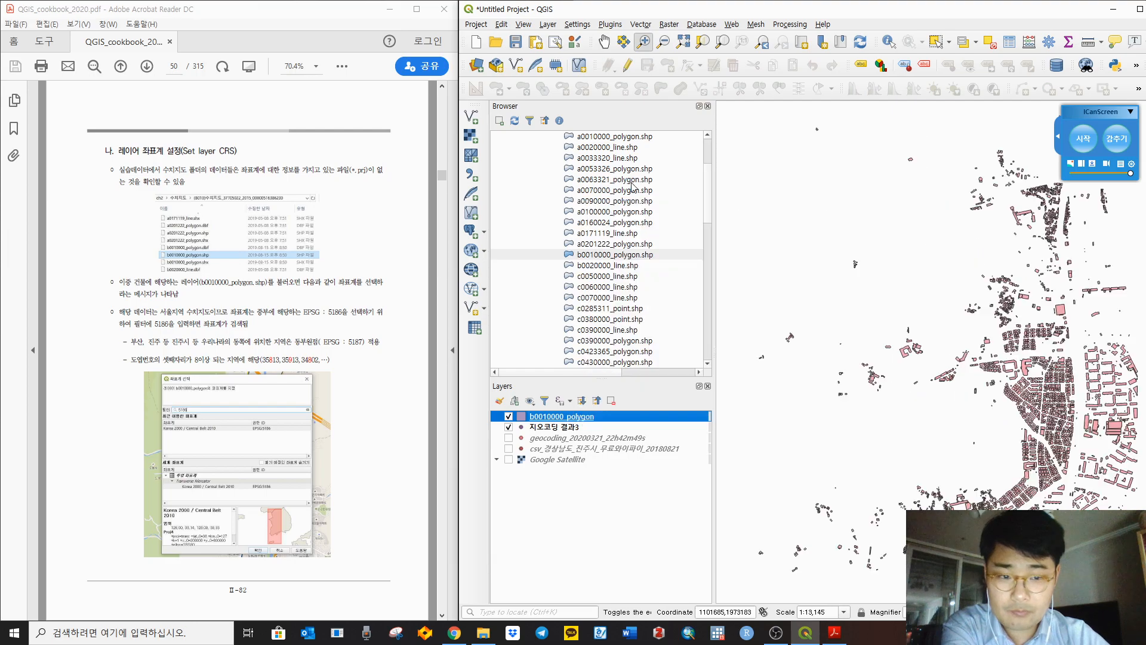
{"action": "left_click_drag", "start_coordinate": [1098, 112], "coordinate": [1100, 30]}
{"action": "left_click_drag", "start_coordinate": [1002, 425], "coordinate": [839, 318]}
{"action": "left_click_drag", "start_coordinate": [934, 373], "coordinate": [1005, 409]}
Step: Open the b0010000_polygon Layer Properties, showing Unknown CRS and 3,377 features
{"action": "right_click", "coordinate": [575, 417]}
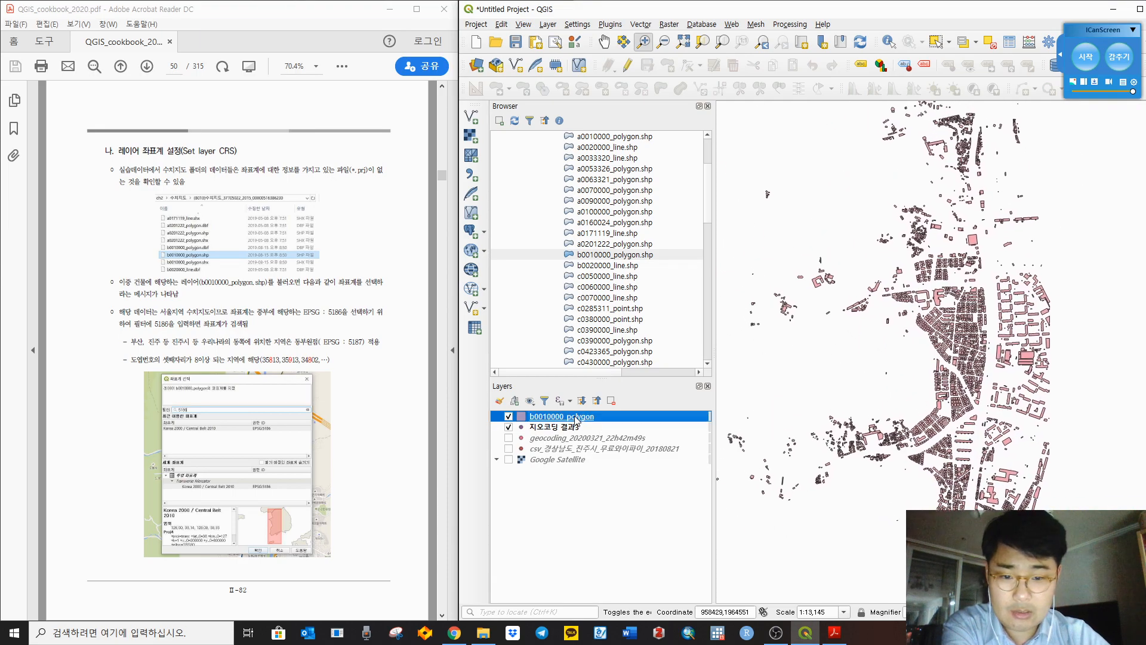
{"action": "left_click", "coordinate": [610, 407]}
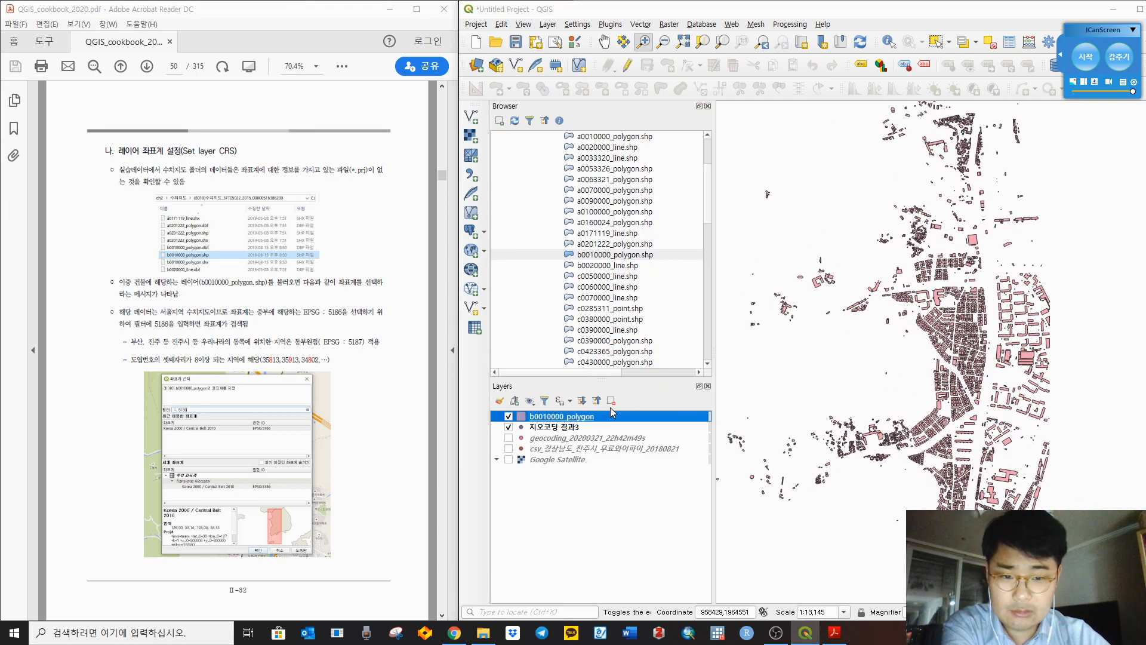
{"action": "left_click_drag", "start_coordinate": [373, 90], "coordinate": [758, 45]}
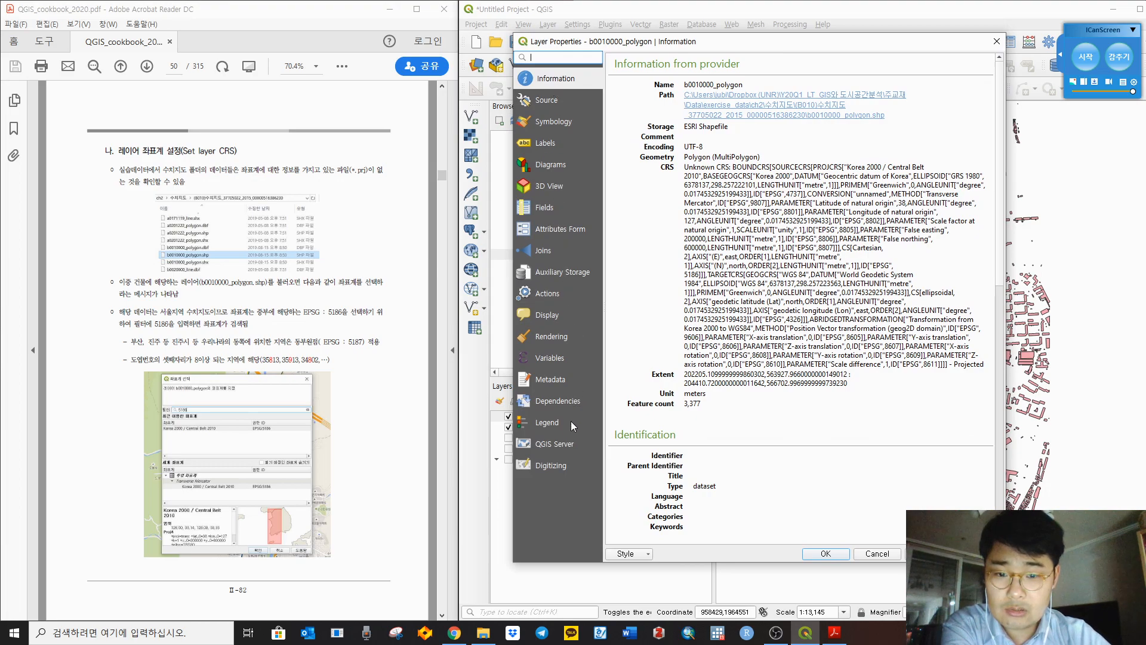
Step: Check the layer's Source CRS list, keep it as Unknown CRS, and close Layer Properties
{"action": "left_click", "coordinate": [552, 102]}
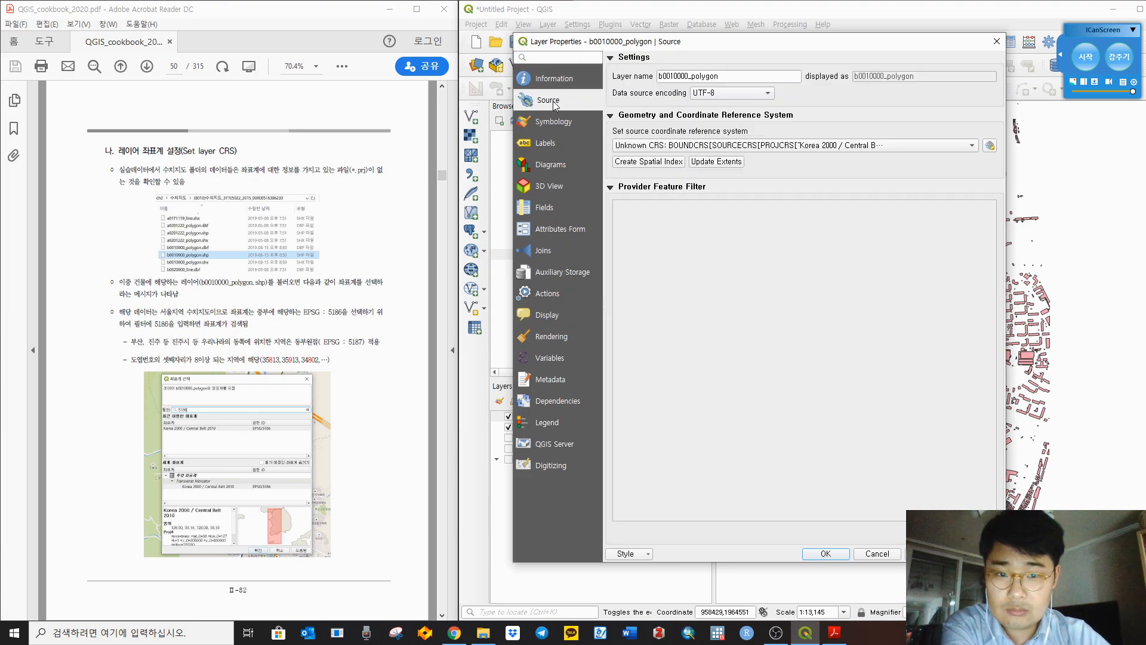
{"action": "left_click", "coordinate": [699, 147]}
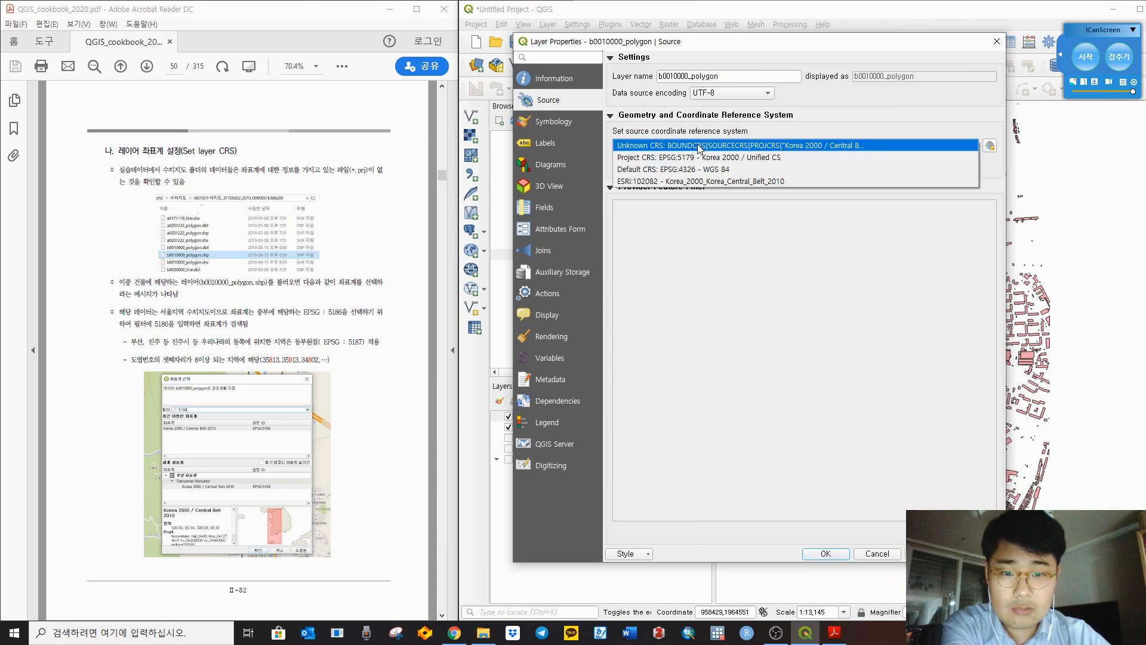
{"action": "left_click", "coordinate": [699, 146]}
{"action": "left_click", "coordinate": [702, 147]}
{"action": "left_click", "coordinate": [703, 147]}
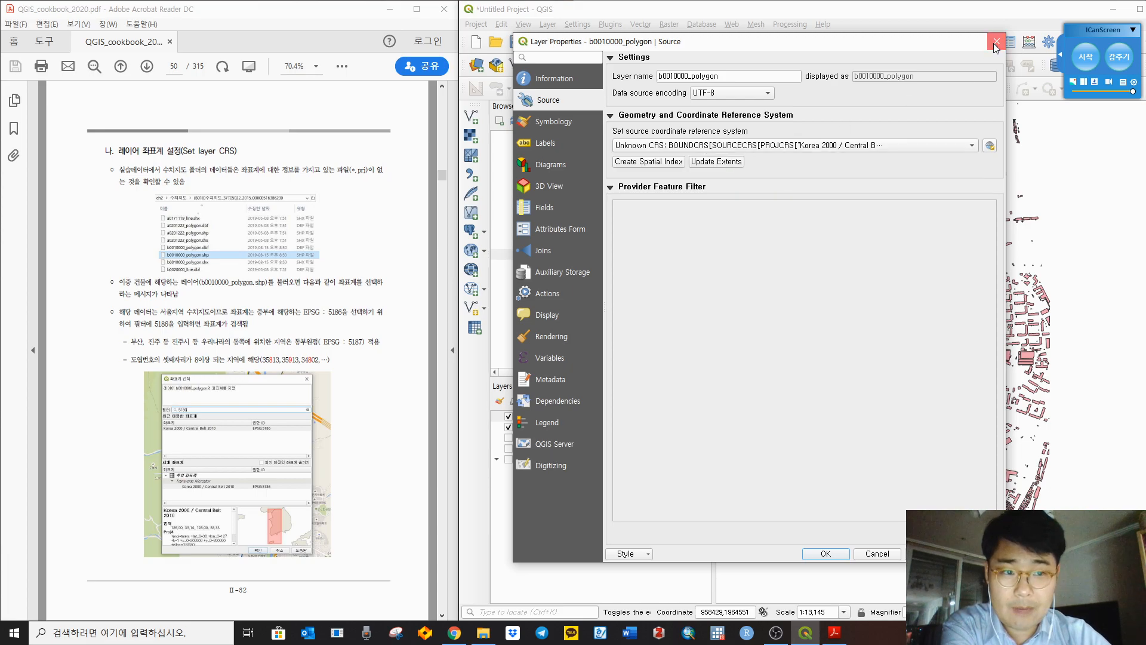
{"action": "left_click", "coordinate": [997, 41]}
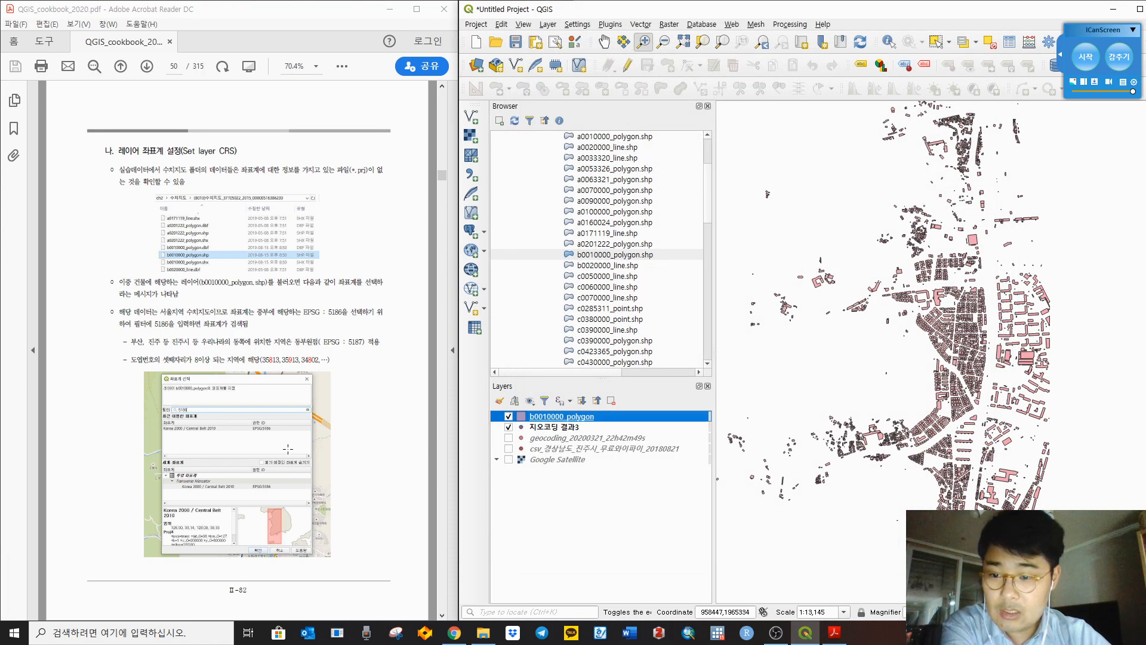
Step: Bring up the context menu for the b0010000_polygon layer
{"action": "right_click", "coordinate": [599, 257]}
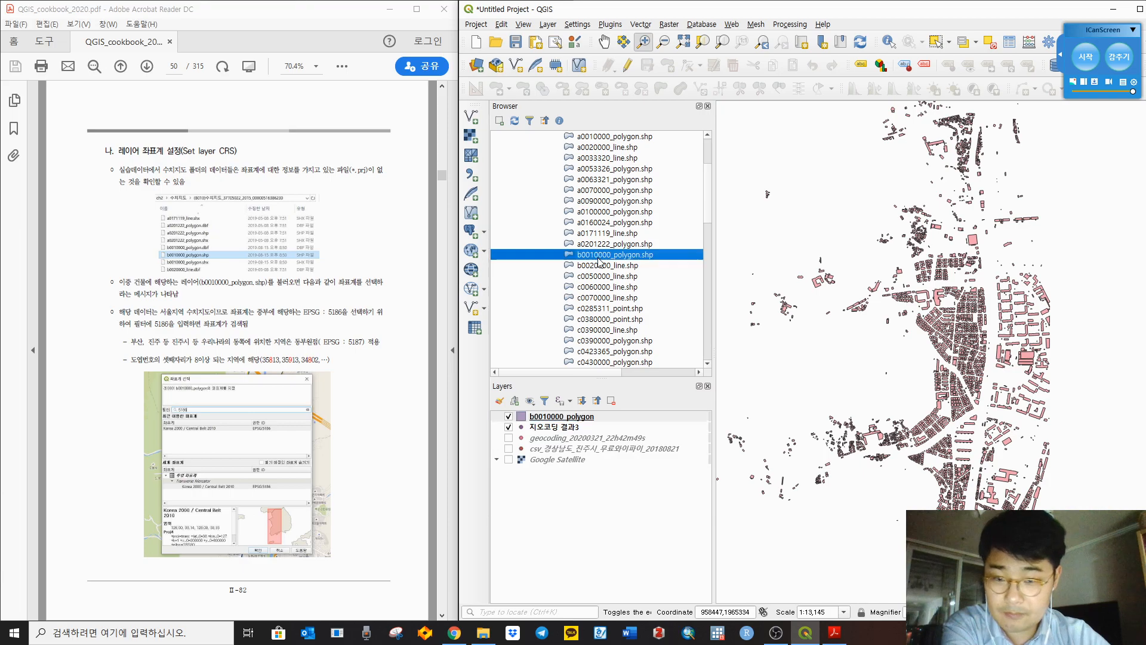
{"action": "left_click", "coordinate": [580, 518]}
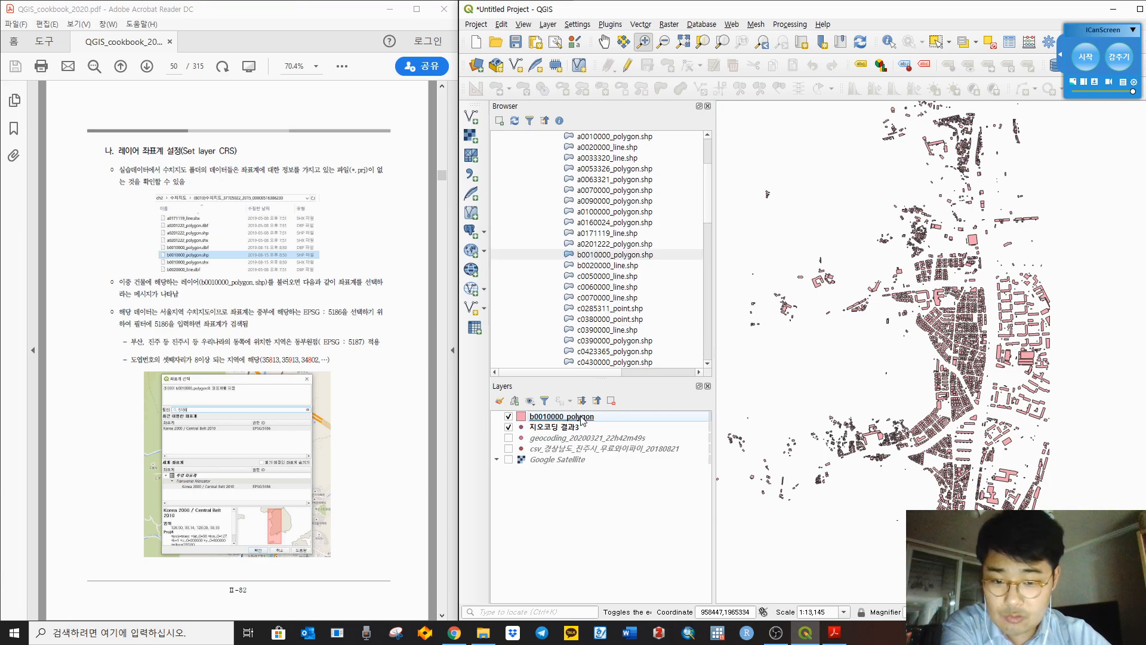
{"action": "right_click", "coordinate": [582, 418]}
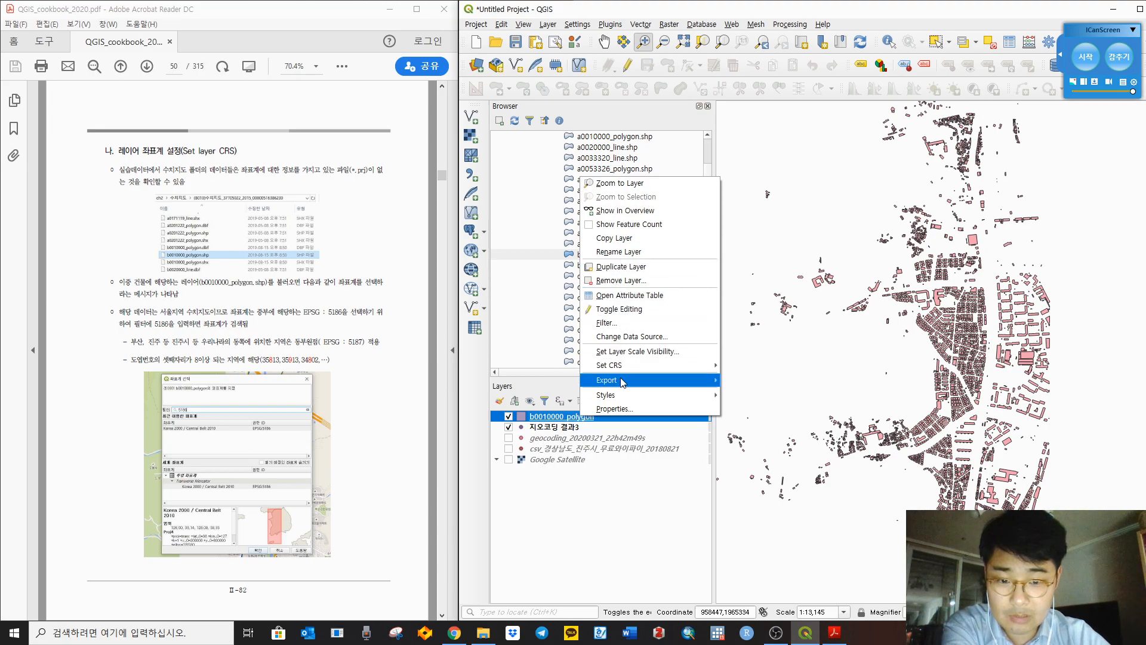
Step: Remove the b0010000_polygon layer from the project
{"action": "left_click", "coordinate": [638, 281]}
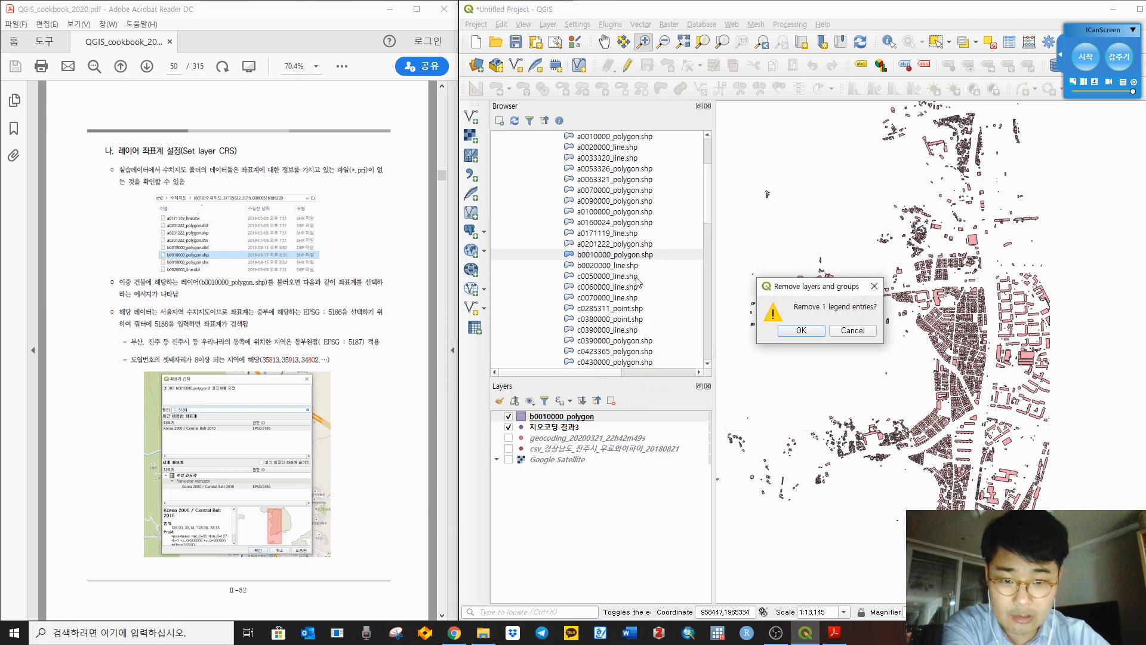
{"action": "left_click", "coordinate": [809, 337]}
{"action": "left_click", "coordinate": [629, 257]}
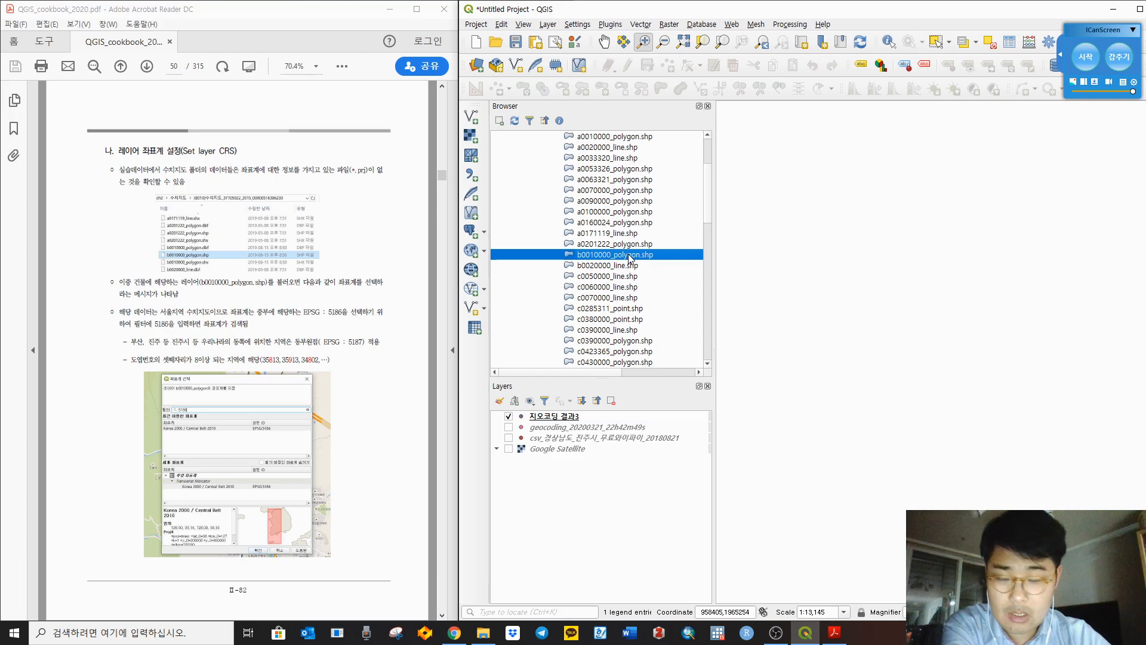
Step: Review b0010000_polygon.shp's metadata CRS, building preview, and UFID/area attributes, then close it
{"action": "right_click", "coordinate": [629, 257]}
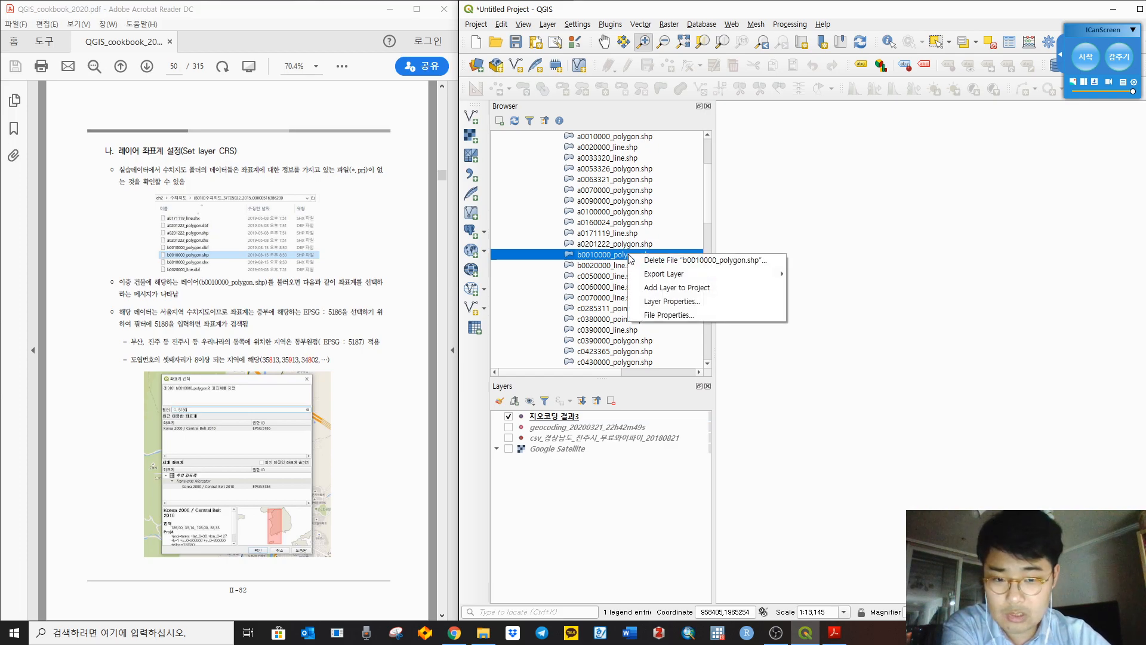
{"action": "left_click", "coordinate": [715, 300]}
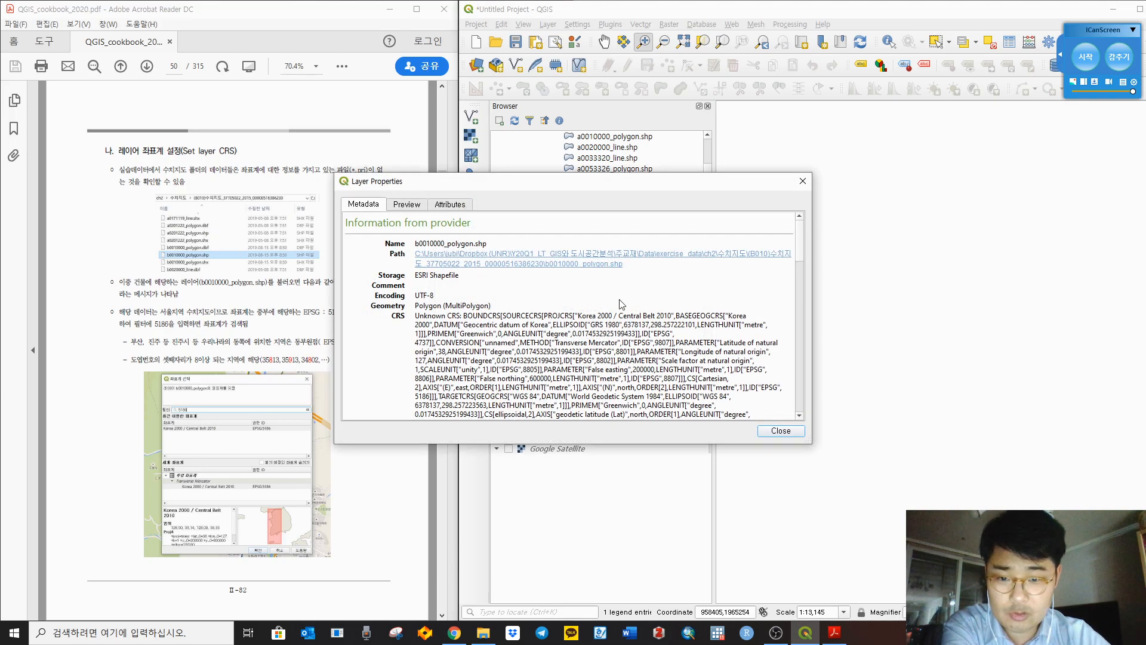
{"action": "scroll", "coordinate": [531, 340], "scroll_direction": "down", "scroll_amount": 1}
{"action": "left_click_drag", "start_coordinate": [393, 283], "coordinate": [531, 315]}
{"action": "left_click", "coordinate": [600, 358]}
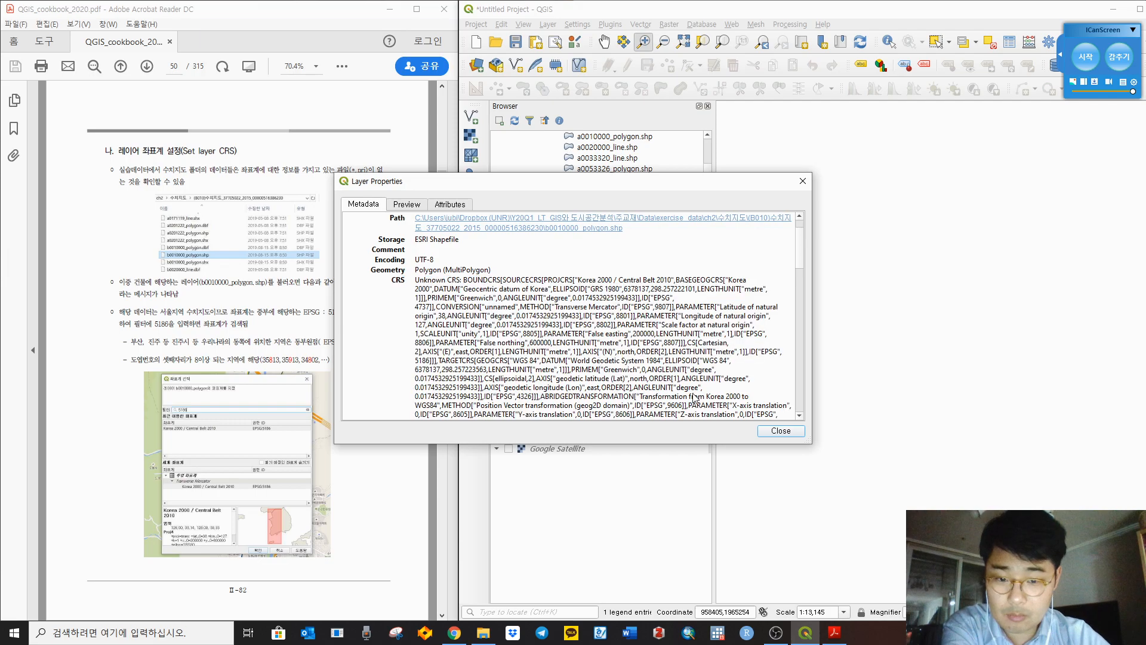
{"action": "scroll", "coordinate": [709, 352], "scroll_direction": "down", "scroll_amount": 4}
{"action": "scroll", "coordinate": [710, 352], "scroll_direction": "up", "scroll_amount": 4}
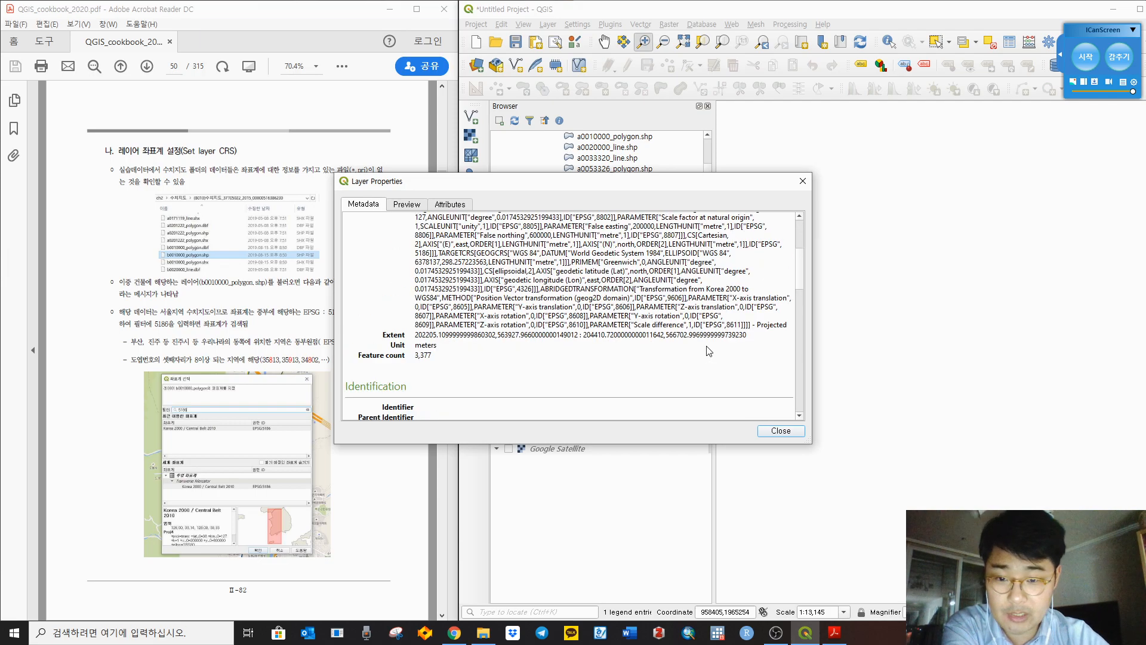
{"action": "left_click", "coordinate": [396, 207]}
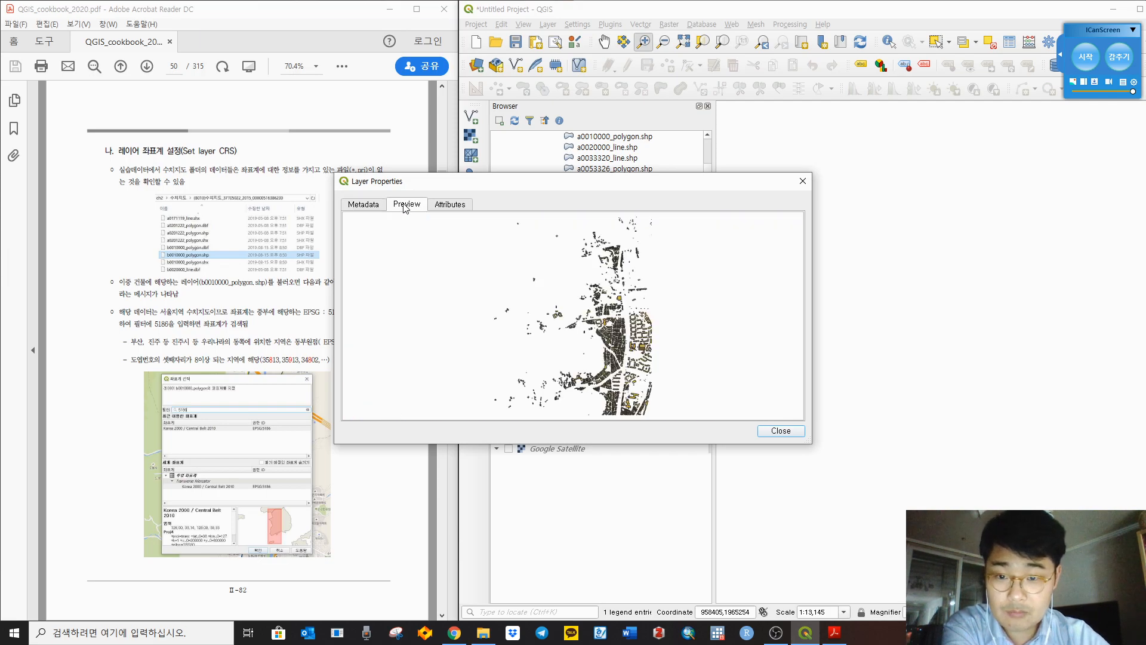
{"action": "left_click", "coordinate": [452, 206]}
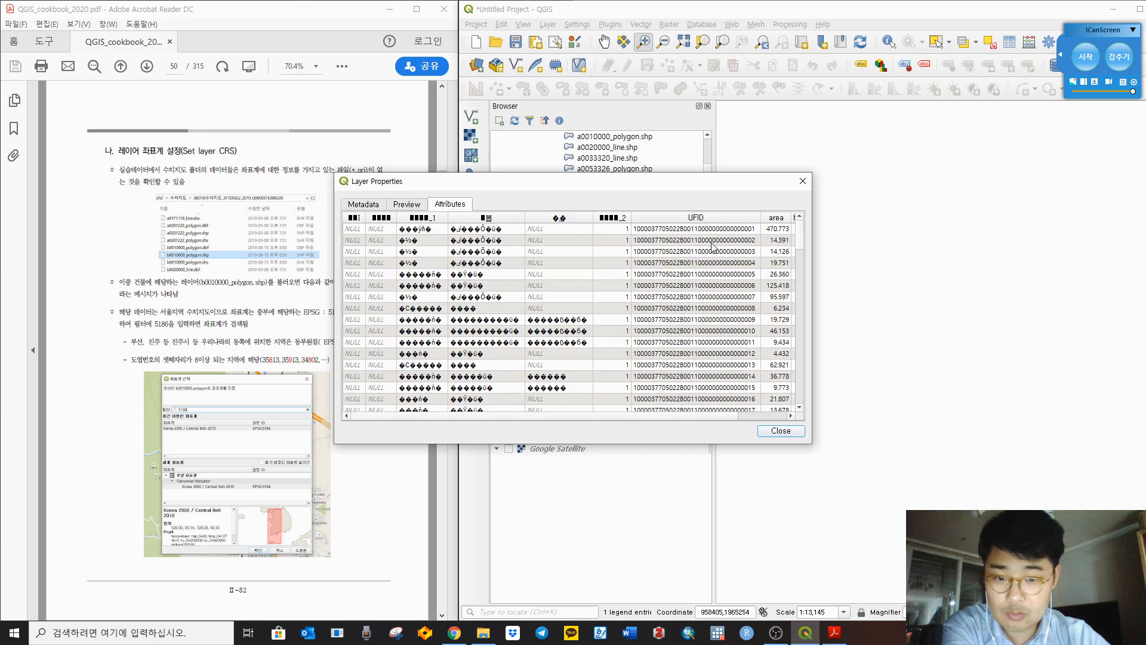
{"action": "left_click", "coordinate": [803, 181]}
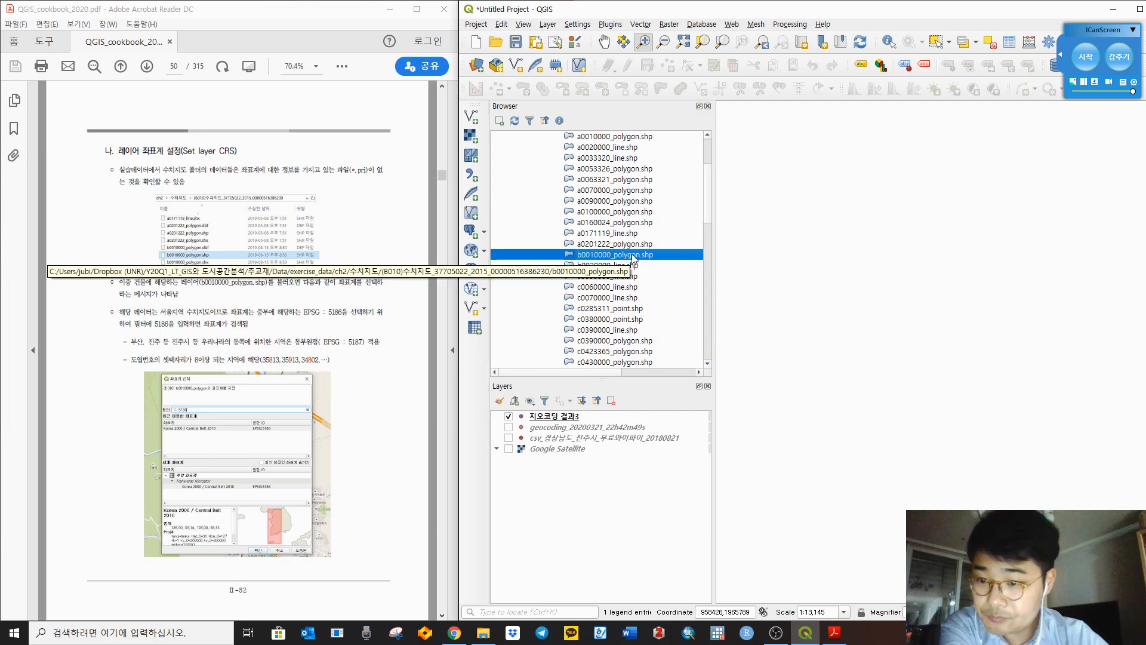
Step: Re-add b0010000_polygon.shp to the map and open Set Layer CRS for it
{"action": "left_click_drag", "start_coordinate": [635, 258], "coordinate": [832, 315]}
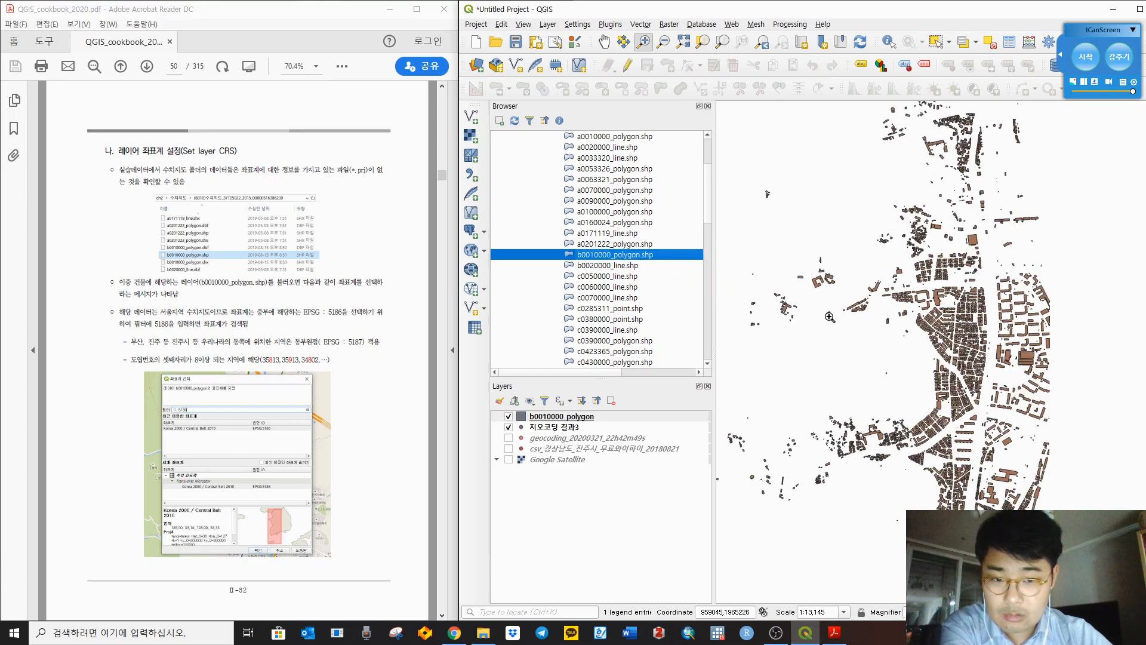
{"action": "right_click", "coordinate": [578, 420]}
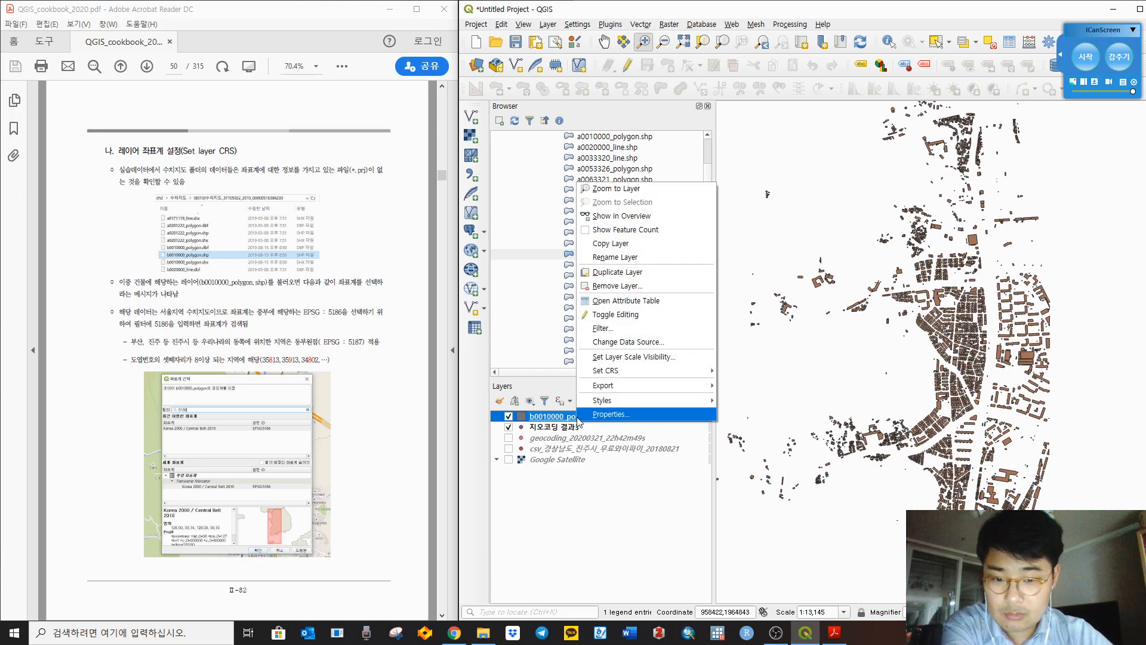
{"action": "left_click", "coordinate": [545, 423]}
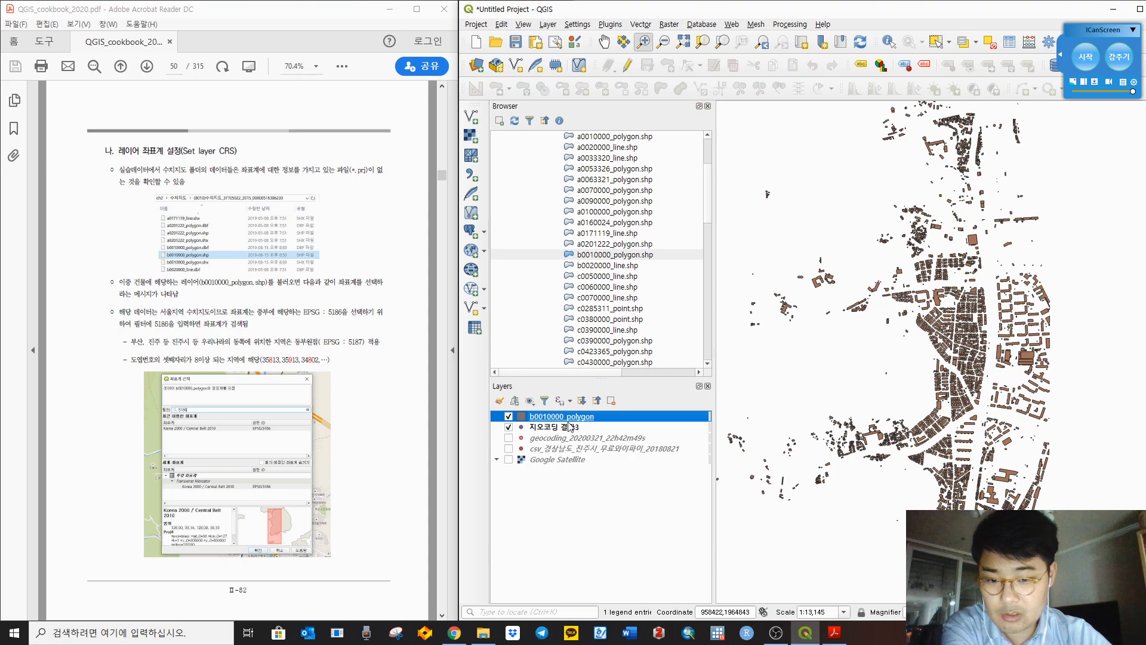
{"action": "right_click", "coordinate": [572, 418]}
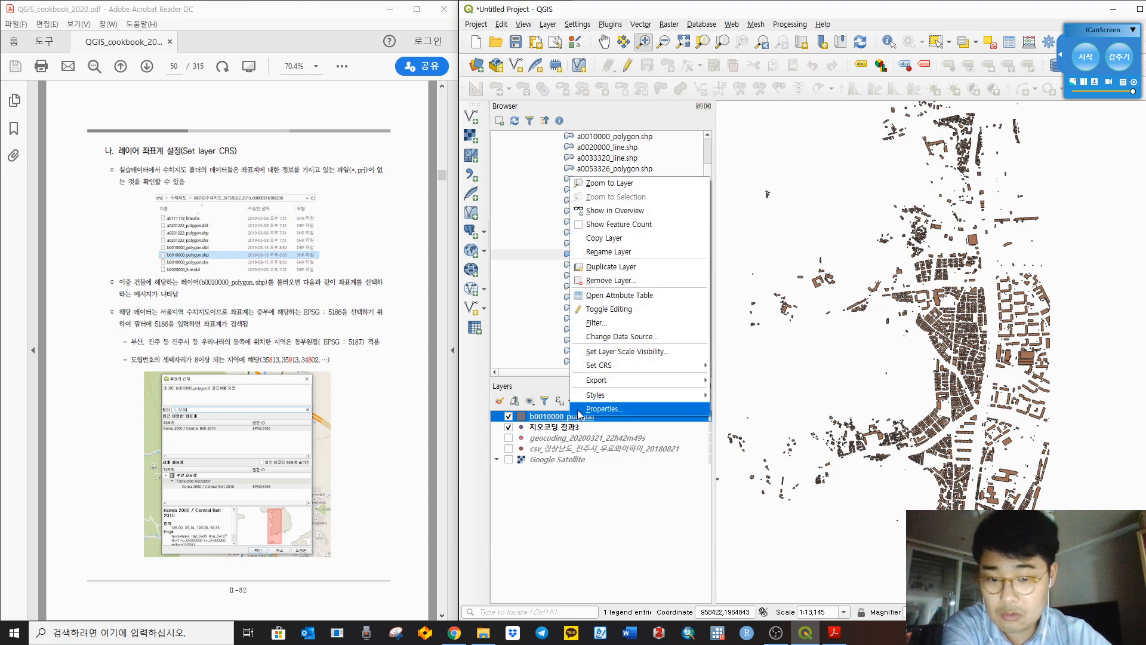
{"action": "mouse_move", "coordinate": [633, 372]}
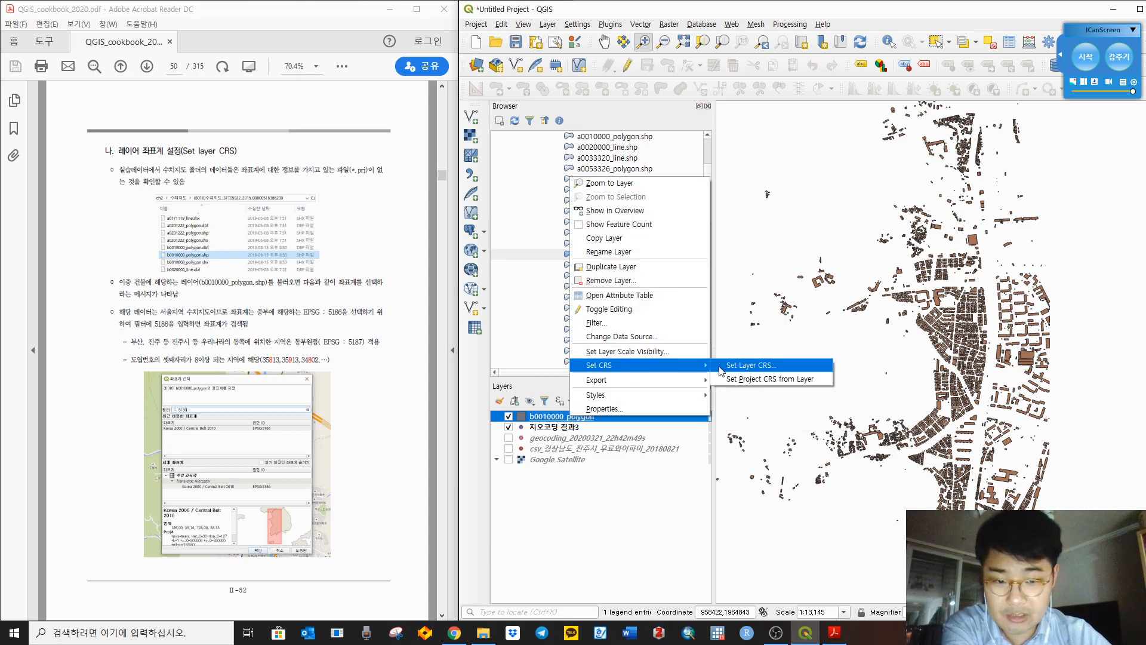
{"action": "left_click", "coordinate": [766, 368]}
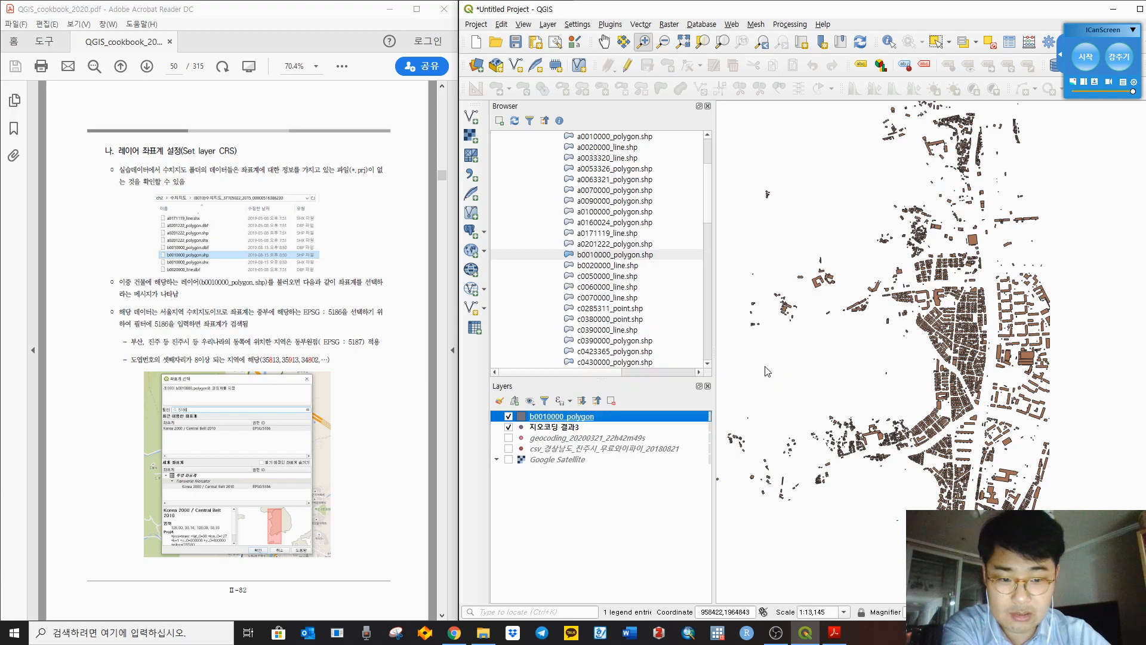
{"action": "left_click_drag", "start_coordinate": [394, 148], "coordinate": [851, 156]}
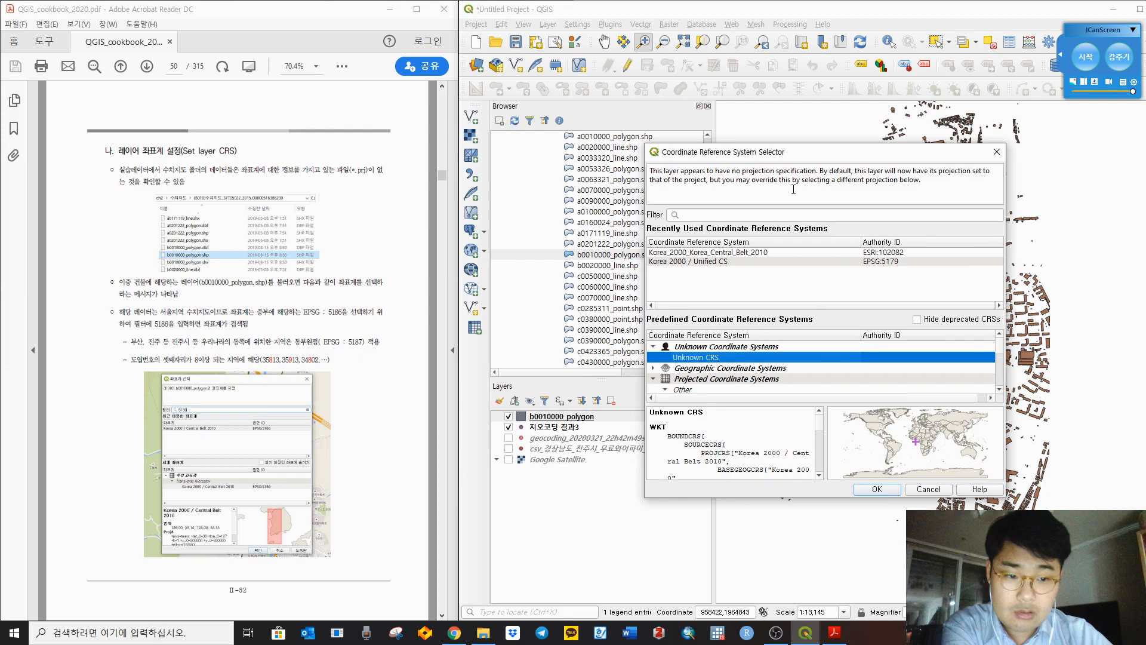
Step: Filter the CRS selector by 5186 and apply Korea 2000 / Central Belt 2010 (EPSG:5186)
{"action": "left_click", "coordinate": [822, 276]}
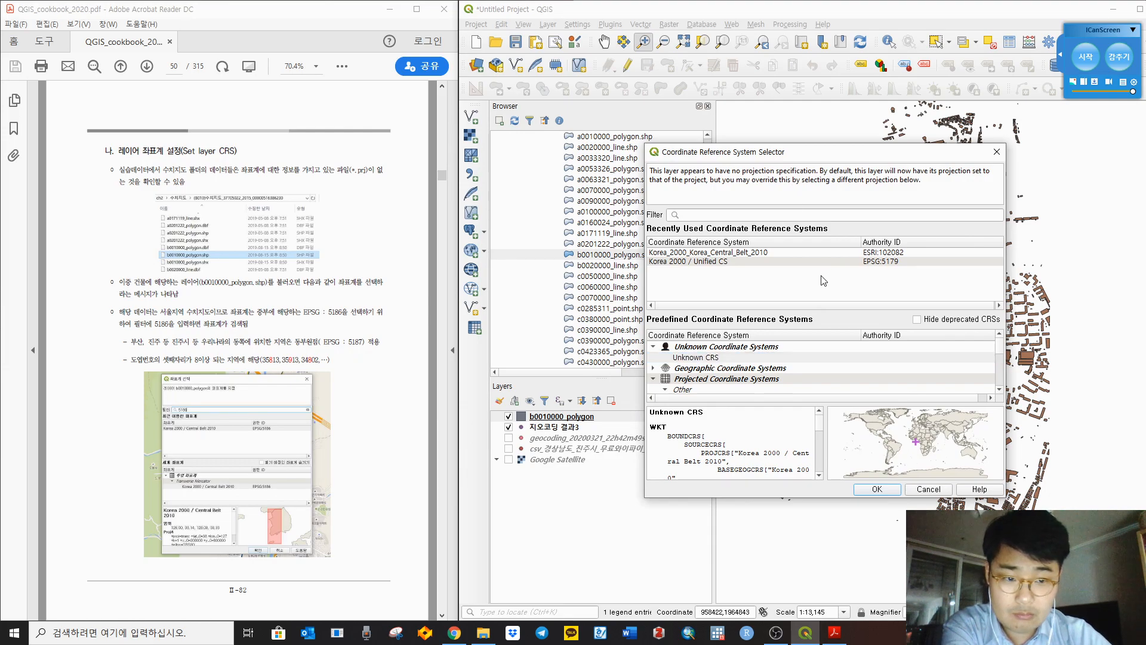
{"action": "left_click", "coordinate": [722, 262]}
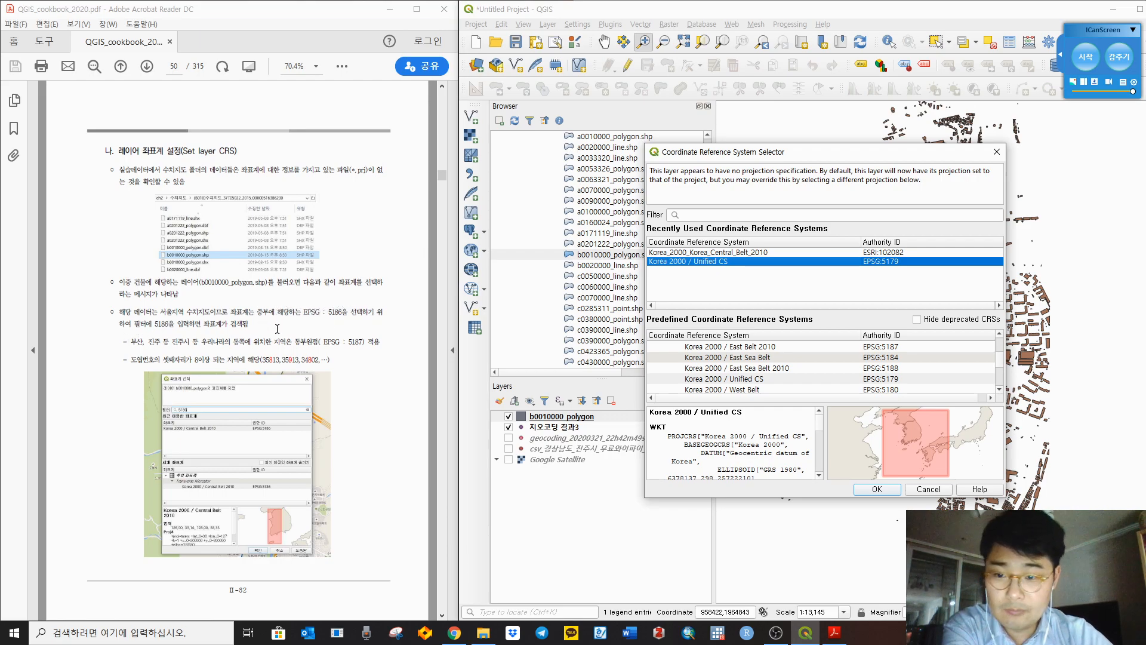
{"action": "left_click", "coordinate": [742, 215]}
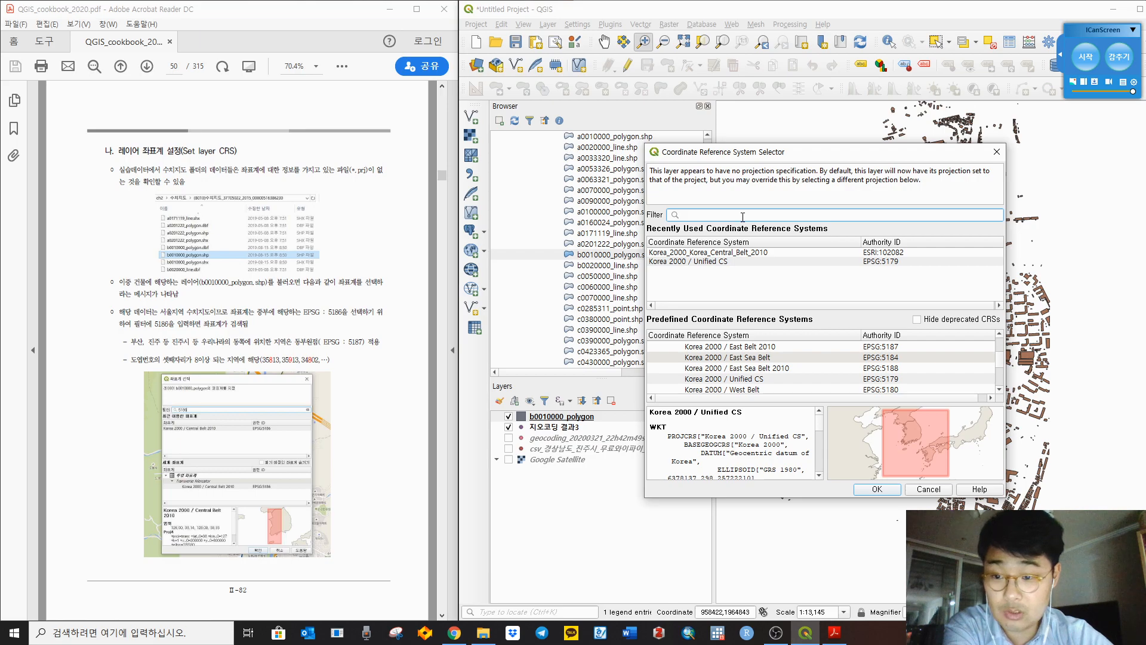
{"action": "type", "text": "5186"}
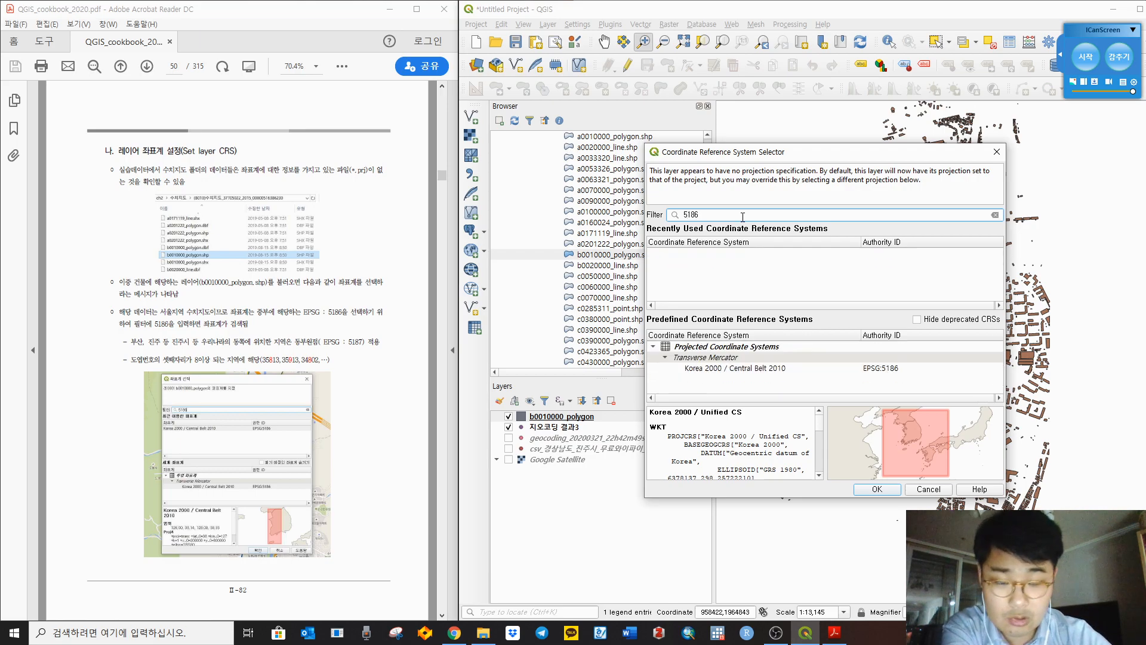
{"action": "left_click", "coordinate": [749, 368]}
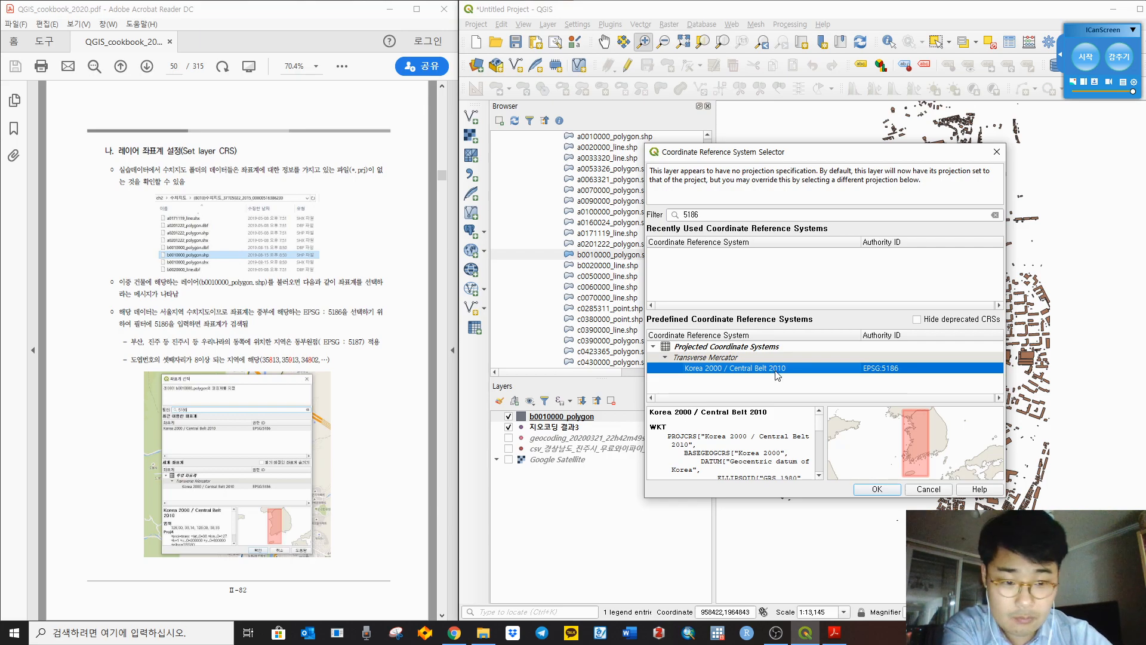
{"action": "double_click", "coordinate": [797, 368]}
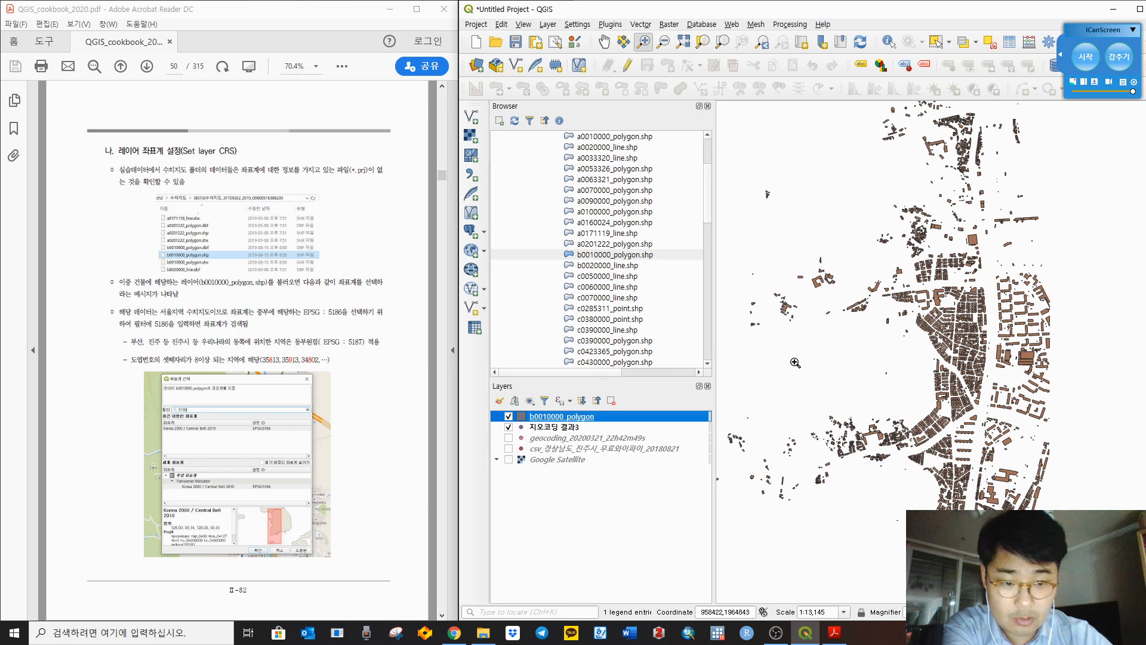
Step: Reapply EPSG:5186 Korea 2000 / Central Belt 2010 to the layer from Recently Used CRSs
{"action": "right_click", "coordinate": [575, 420]}
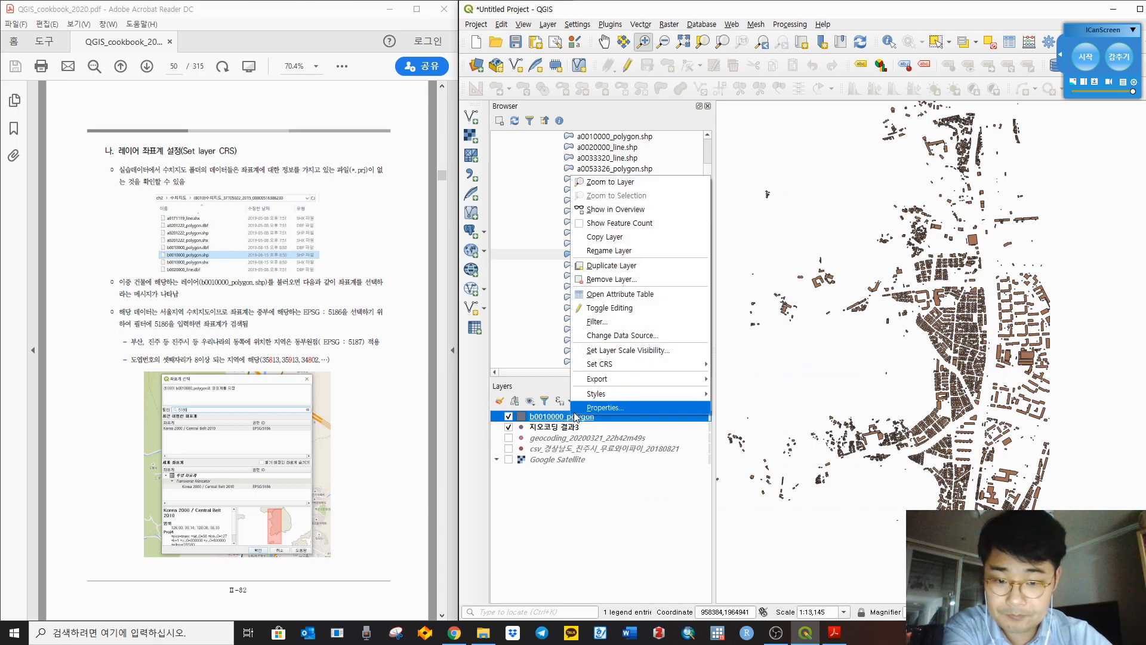
{"action": "mouse_move", "coordinate": [623, 363]}
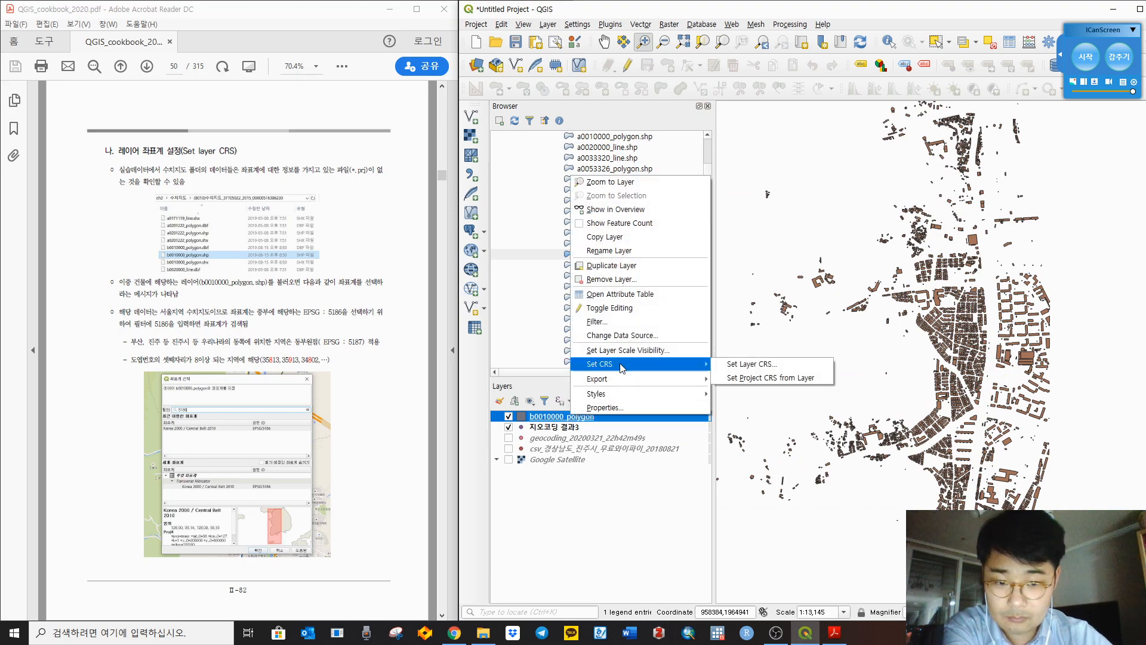
{"action": "left_click", "coordinate": [748, 364]}
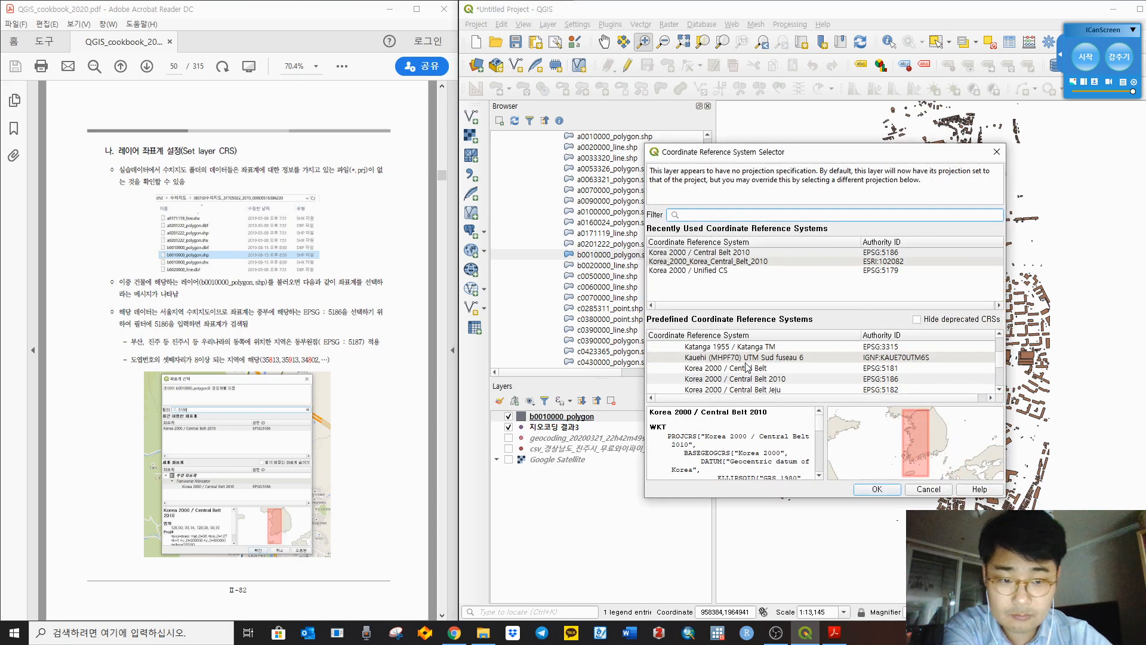
{"action": "left_click", "coordinate": [876, 254]}
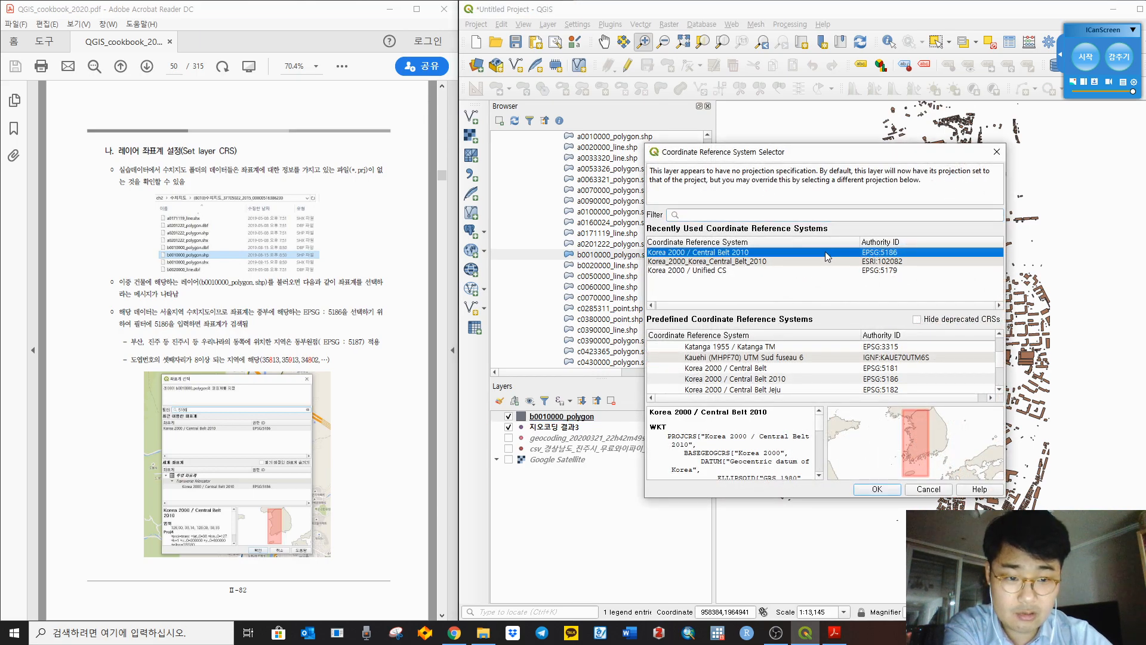
{"action": "left_click", "coordinate": [875, 490]}
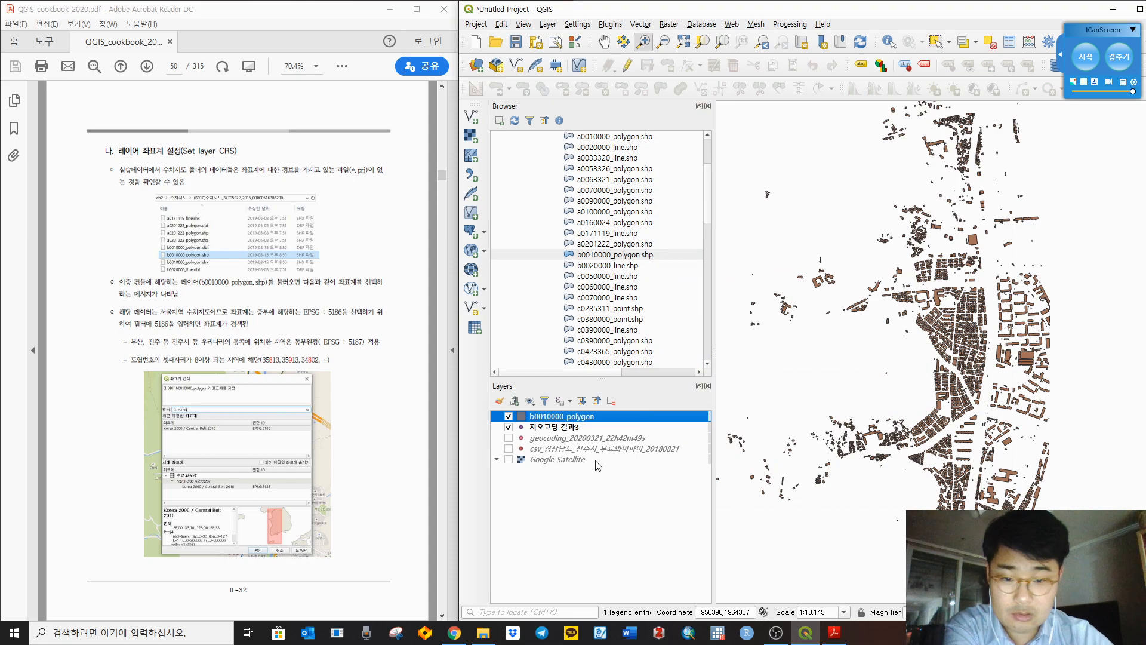
Step: Turn the Google Satellite basemap back on beneath the buildings and scroll on in the cookbook
{"action": "left_click", "coordinate": [509, 460]}
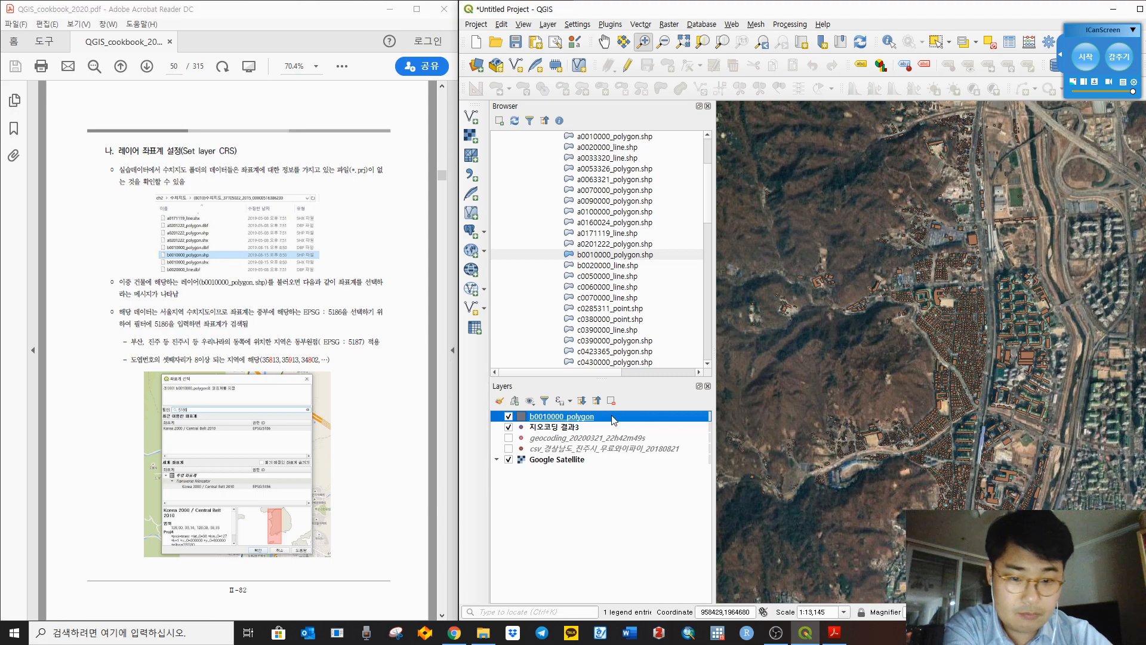
{"action": "scroll", "coordinate": [1036, 336], "scroll_direction": "up", "scroll_amount": 1}
{"action": "scroll", "coordinate": [1036, 336], "scroll_direction": "down", "scroll_amount": 2}
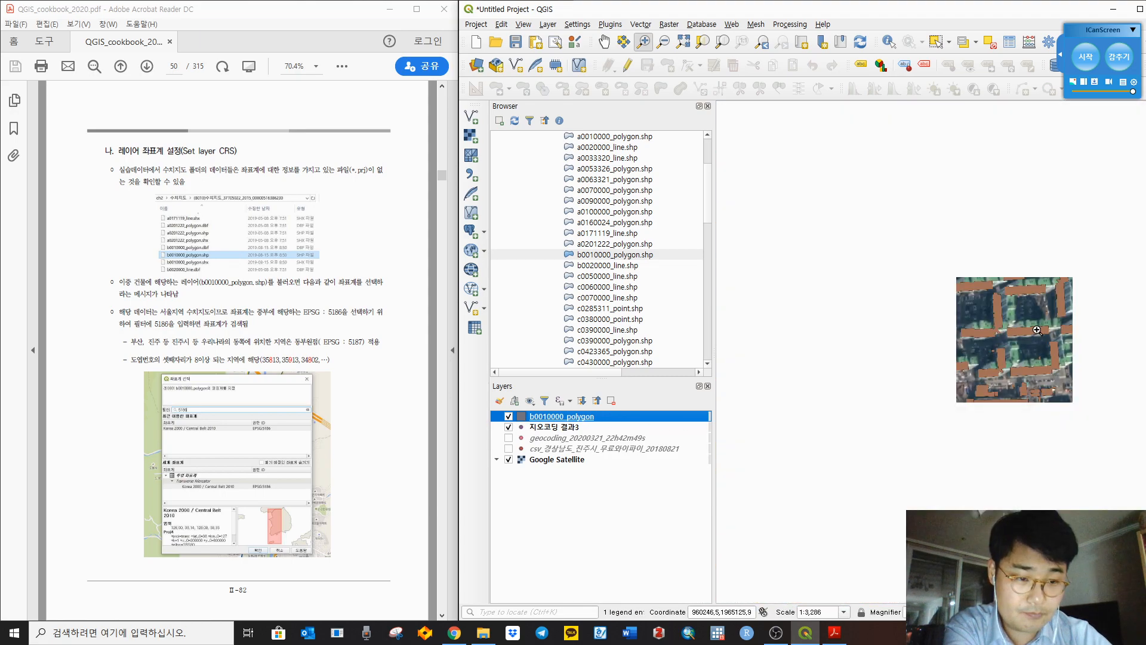
{"action": "scroll", "coordinate": [1016, 302], "scroll_direction": "down", "scroll_amount": 2}
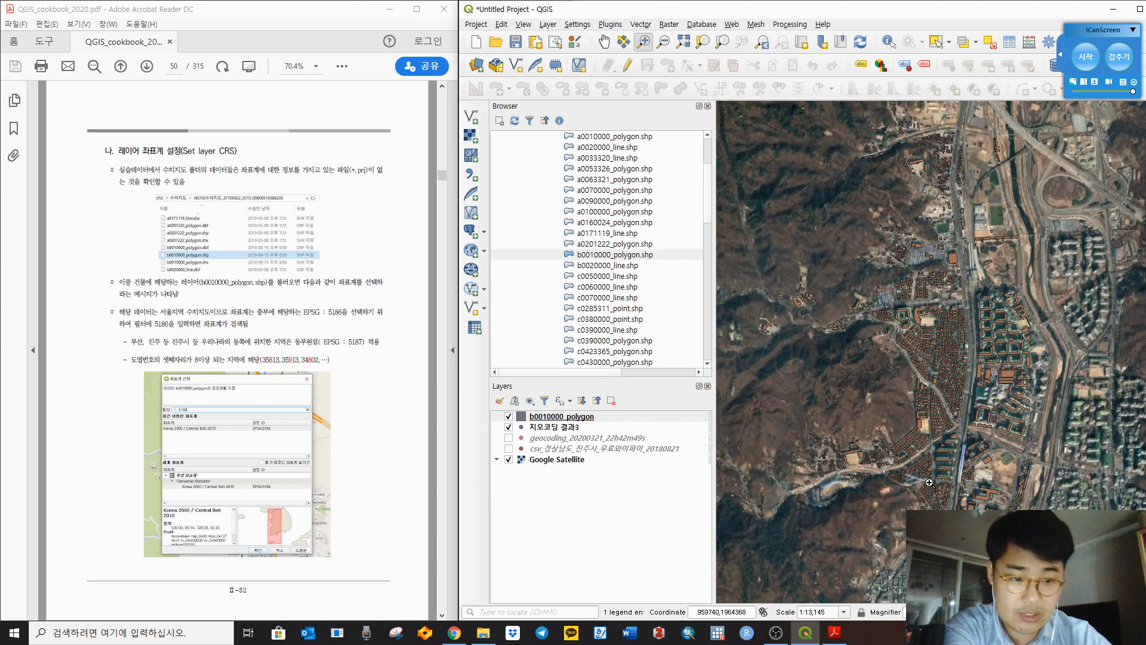
{"action": "left_click", "coordinate": [398, 387]}
{"action": "scroll", "coordinate": [406, 359], "scroll_direction": "down", "scroll_amount": 3}
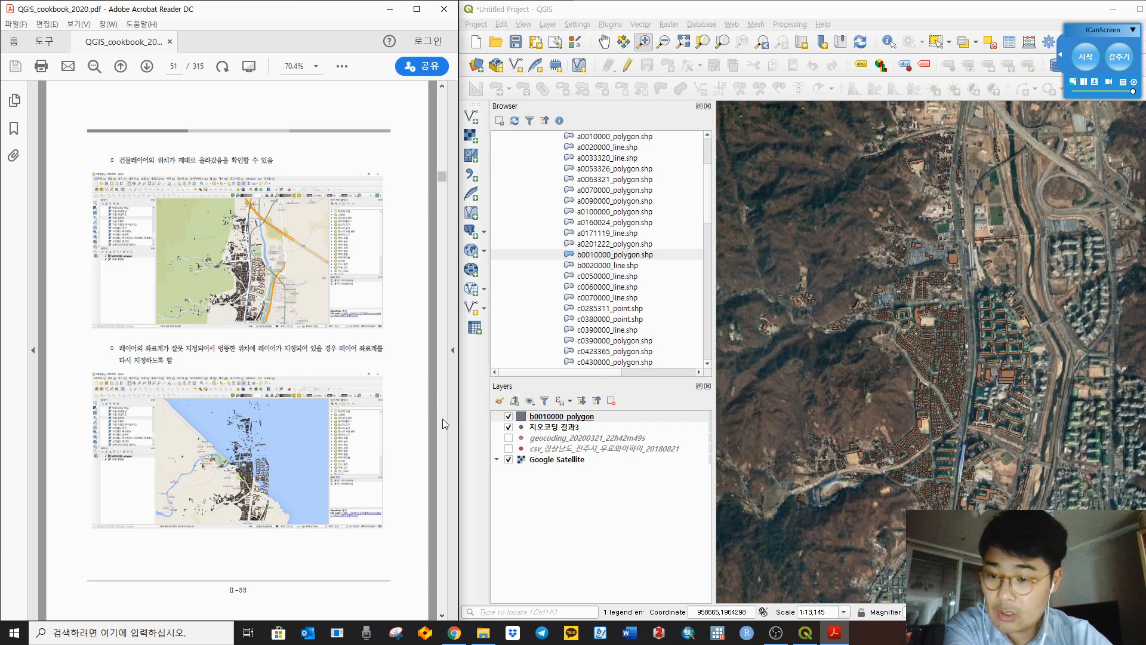
Step: Assign Korea 2000 / Unified CS (EPSG:5179) as the building layer's CRS
{"action": "right_click", "coordinate": [554, 418]}
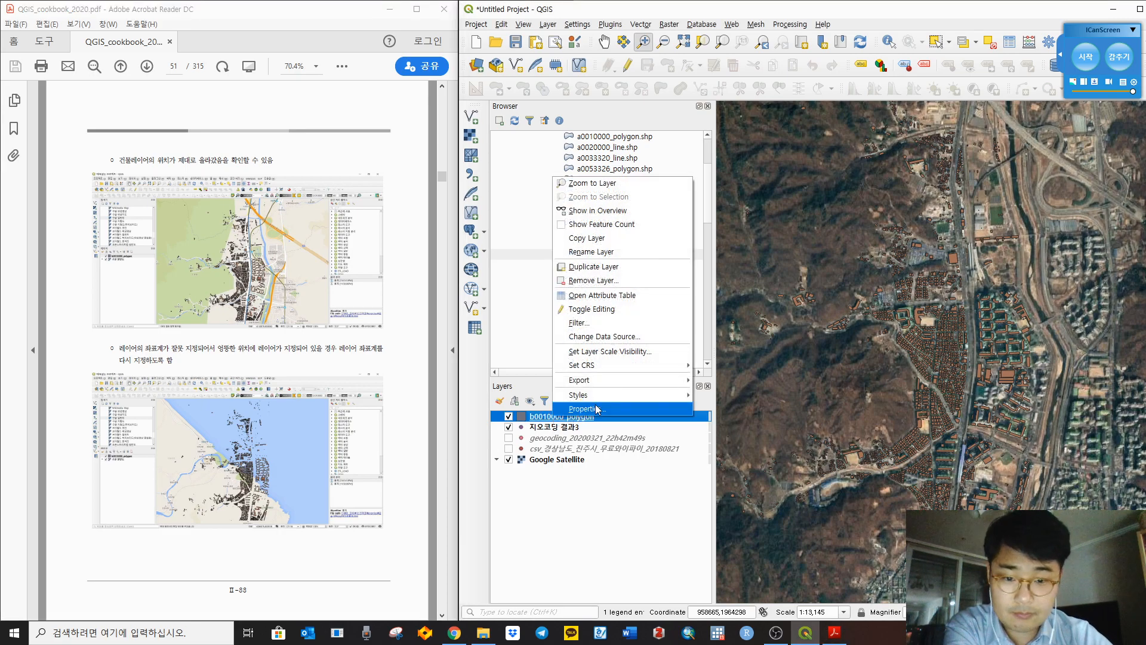
{"action": "mouse_move", "coordinate": [632, 369]}
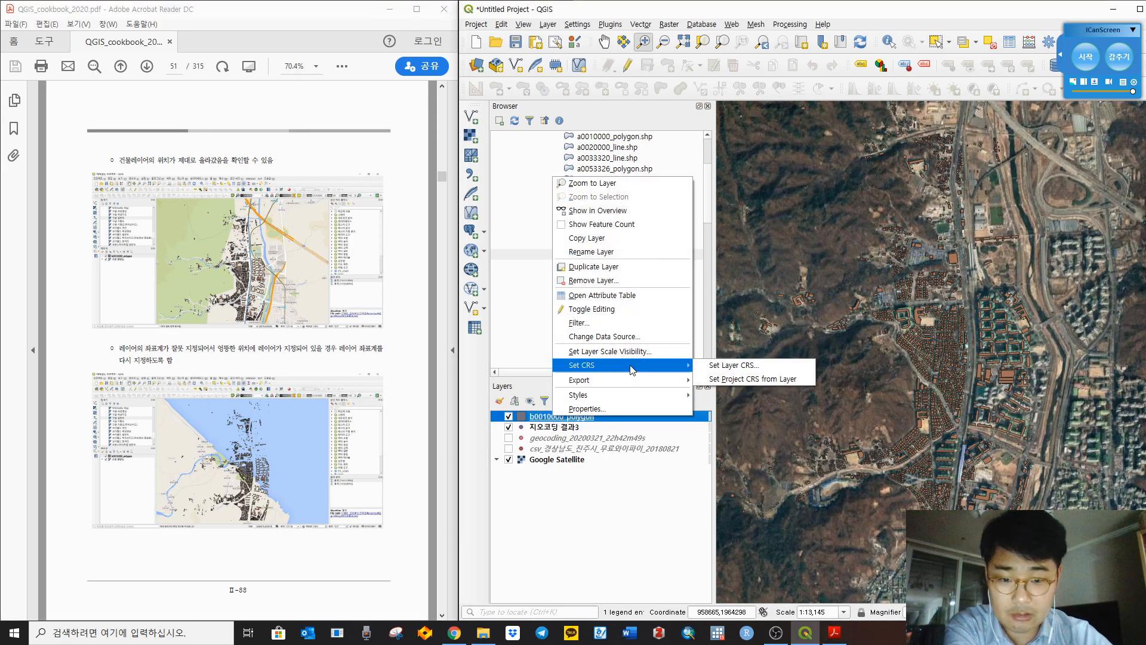
{"action": "left_click", "coordinate": [719, 365]}
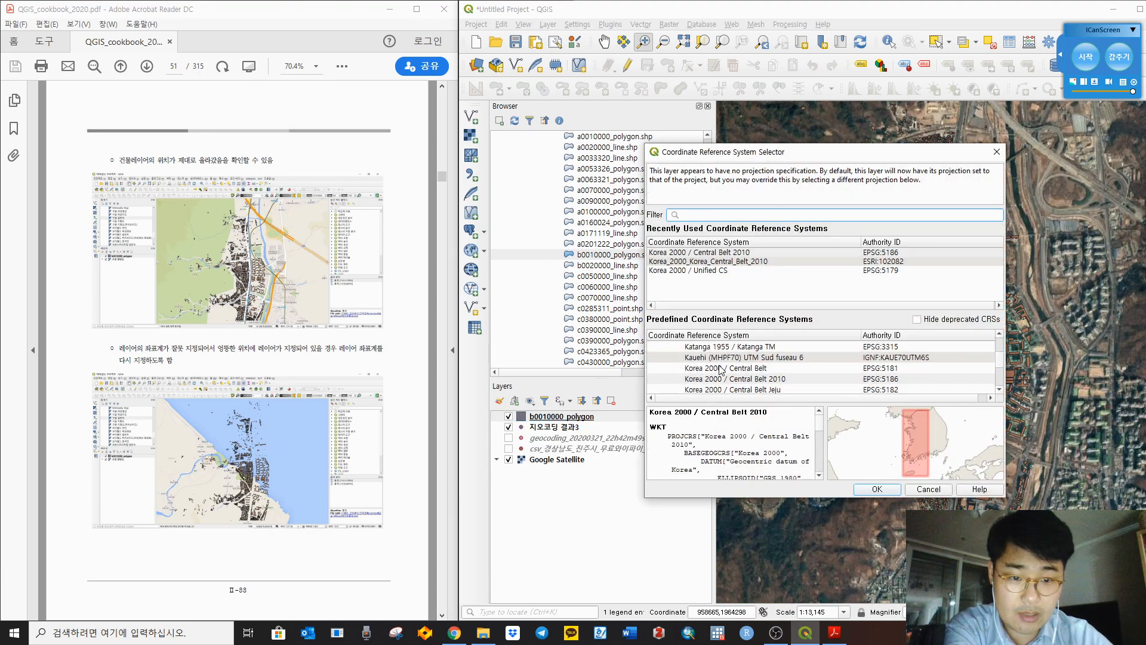
{"action": "left_click", "coordinate": [808, 271]}
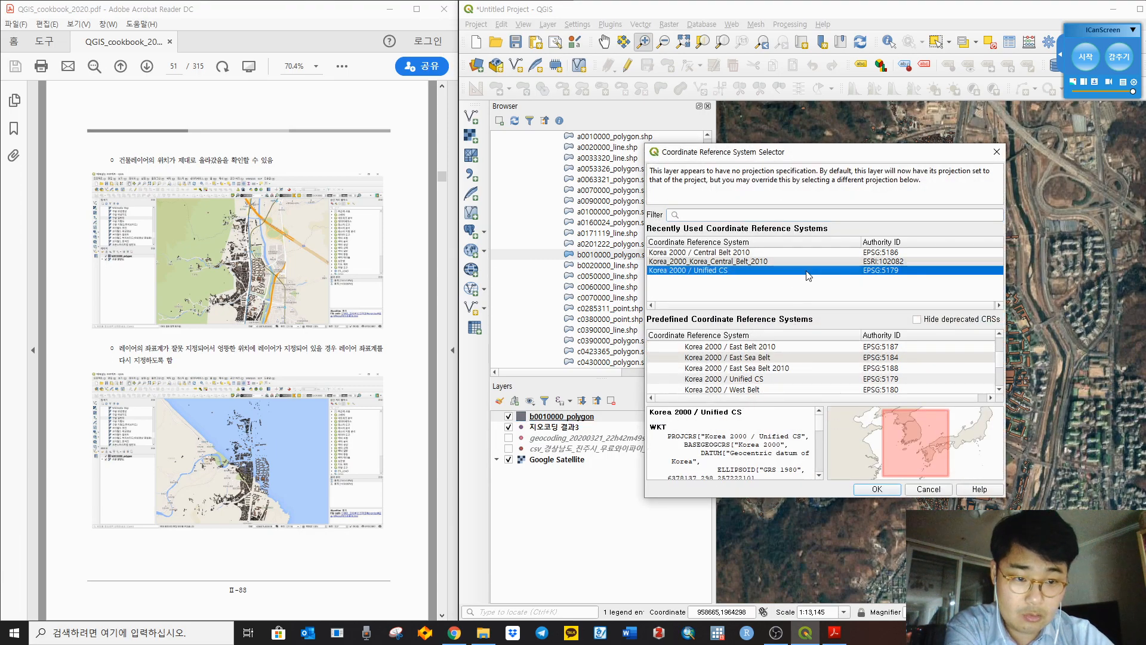
{"action": "left_click", "coordinate": [889, 492]}
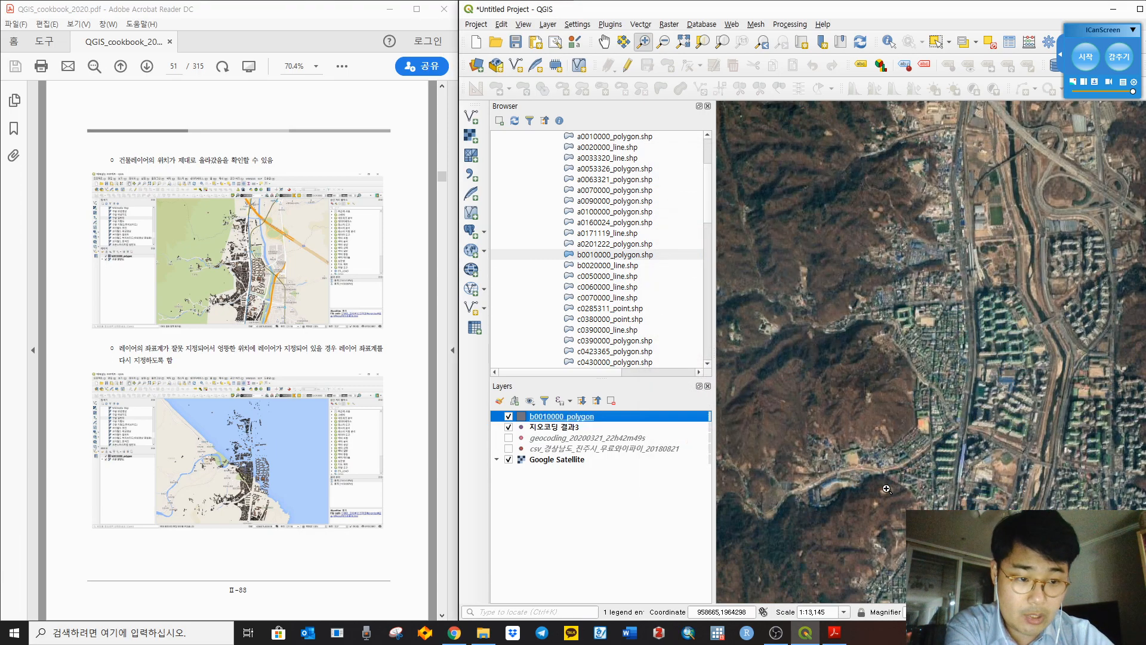
Step: Zoom to the building layer to see it misplaced offshore
{"action": "right_click", "coordinate": [559, 416]}
{"action": "left_click", "coordinate": [596, 182]}
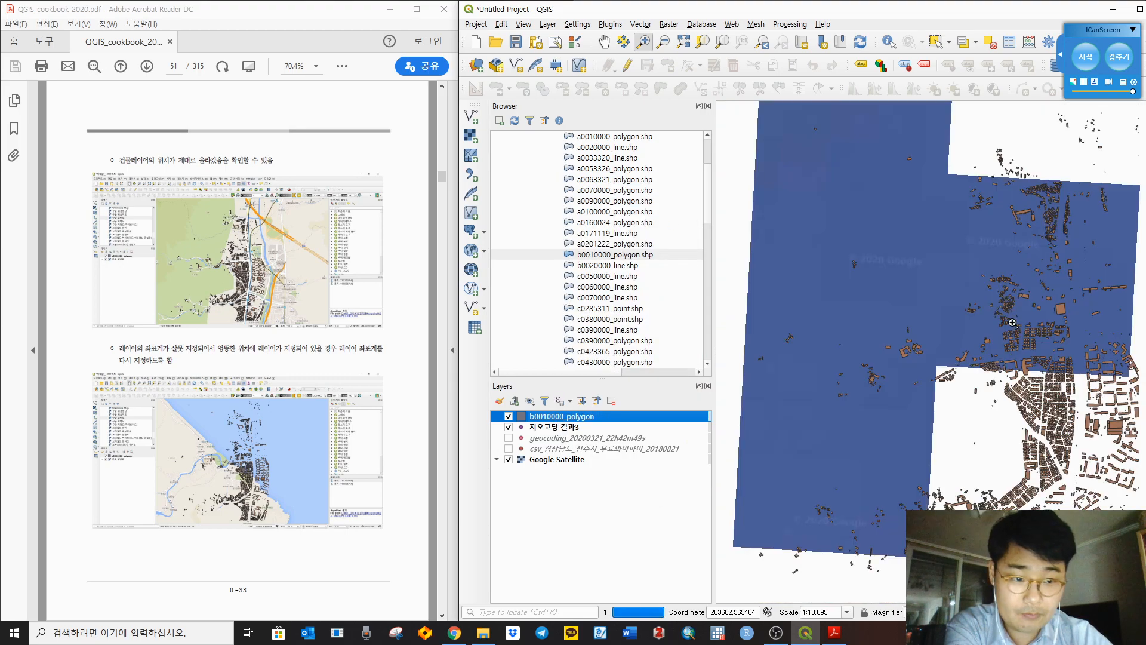
{"action": "scroll", "coordinate": [977, 320], "scroll_direction": "down", "scroll_amount": 1}
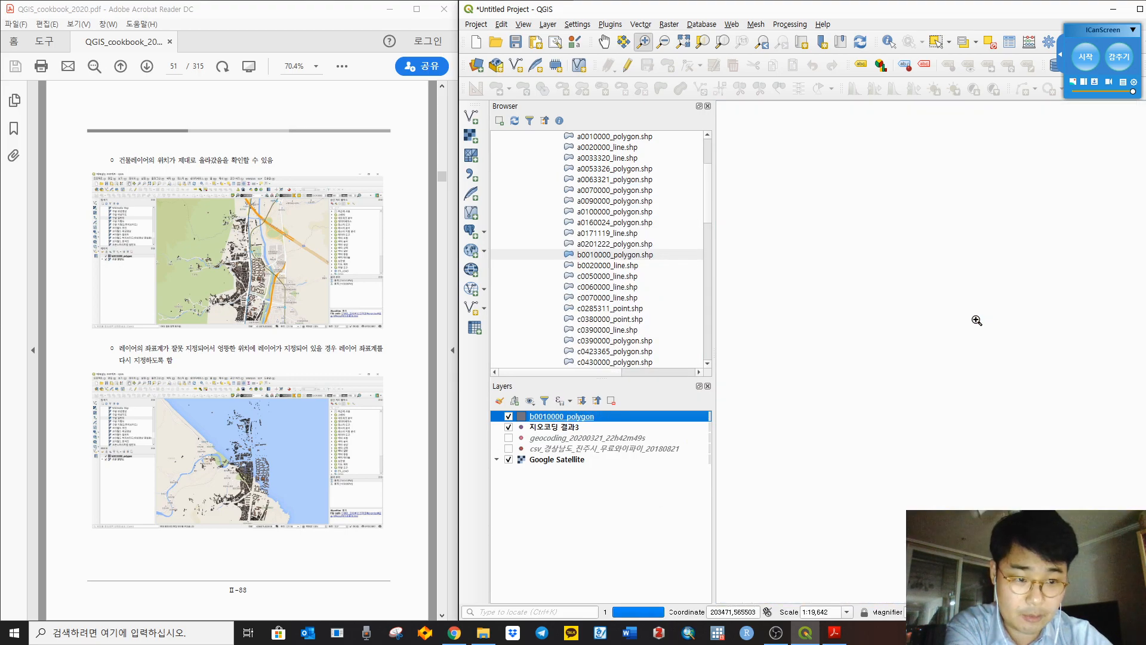
{"action": "scroll", "coordinate": [977, 319], "scroll_direction": "down", "scroll_amount": 7}
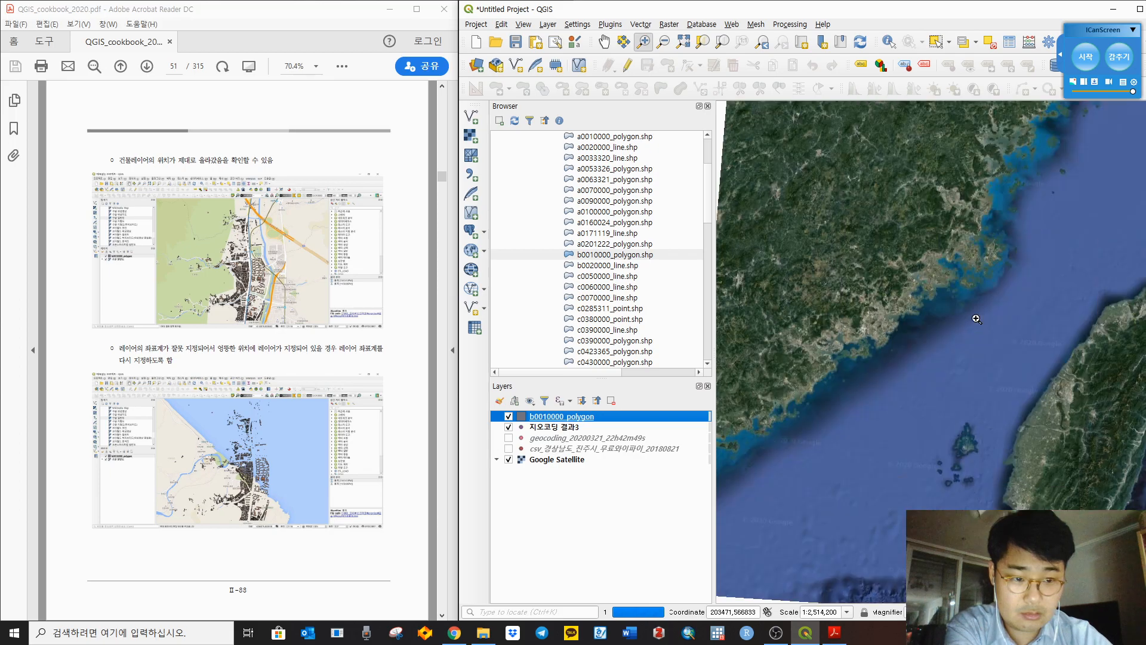
{"action": "scroll", "coordinate": [977, 320], "scroll_direction": "down", "scroll_amount": 3}
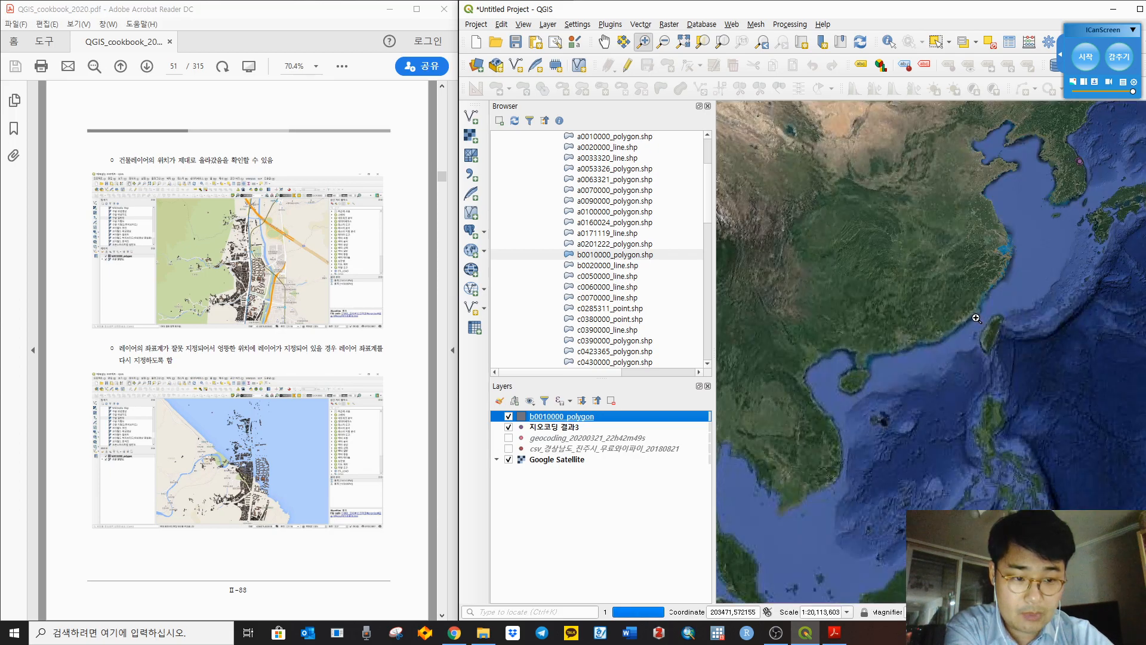
{"action": "scroll", "coordinate": [982, 323], "scroll_direction": "up", "scroll_amount": 3}
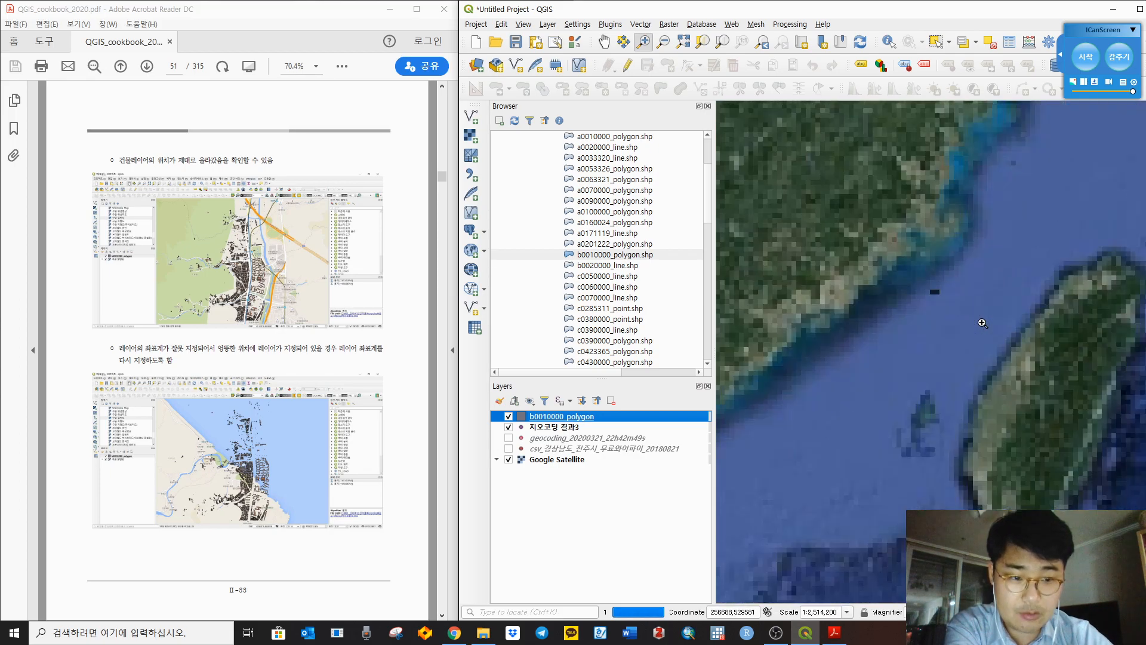
Step: Reassign Korea 2000 / Unified CS to b0010000_polygon and zoom to its polygons
{"action": "right_click", "coordinate": [553, 417]}
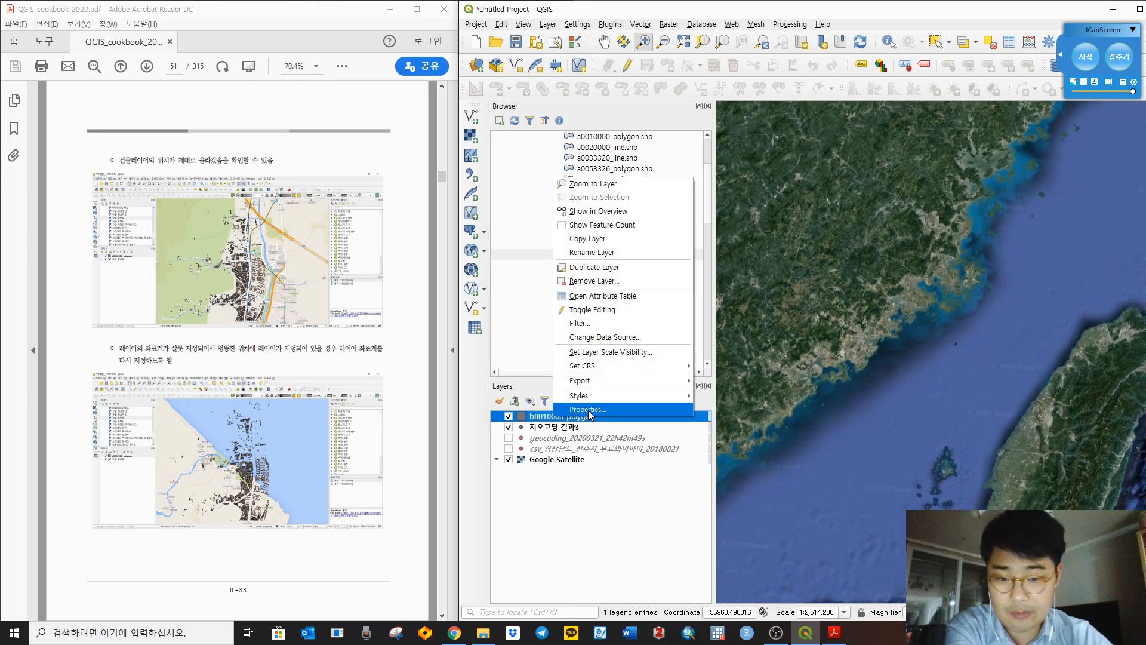
{"action": "mouse_move", "coordinate": [614, 365]}
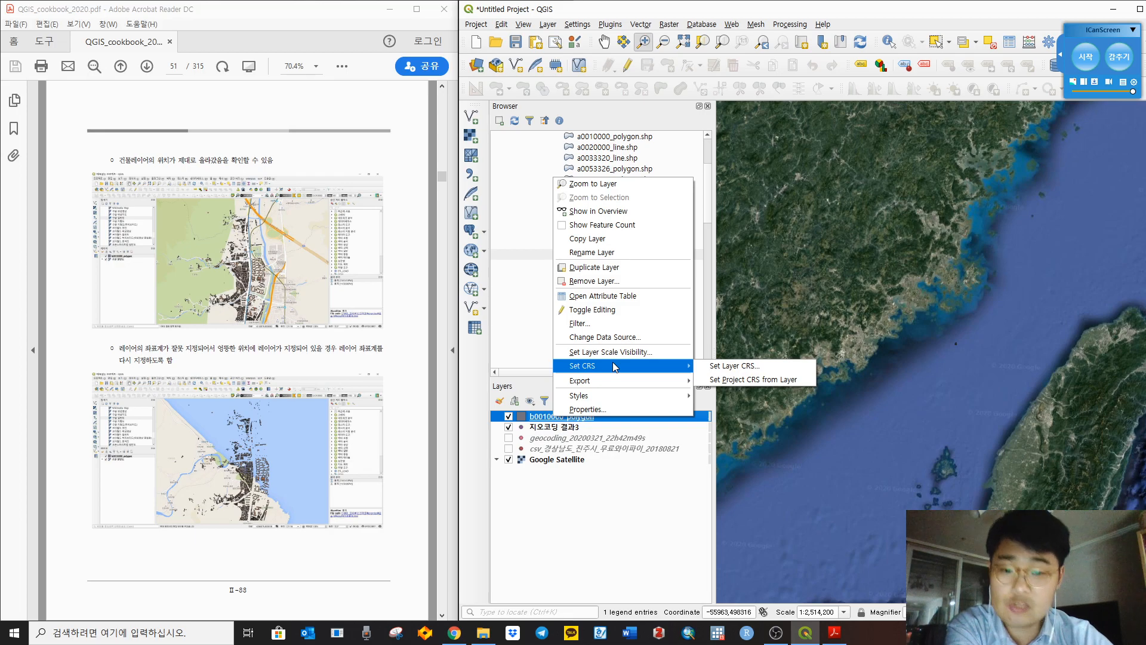
{"action": "left_click", "coordinate": [710, 366]}
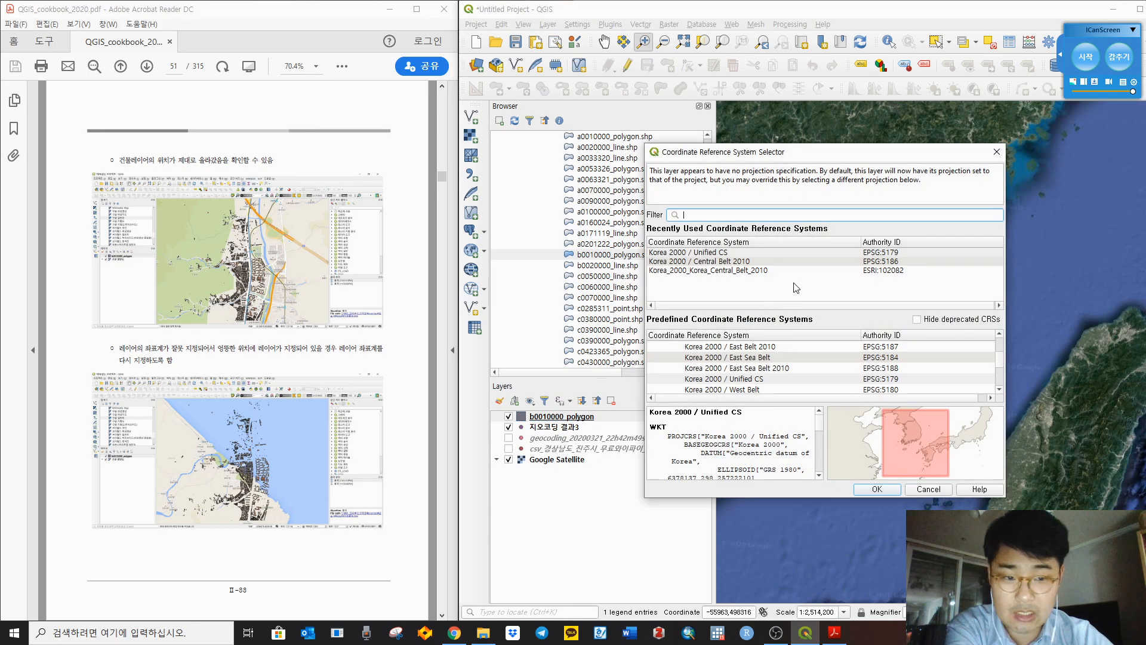
{"action": "left_click", "coordinate": [822, 251]}
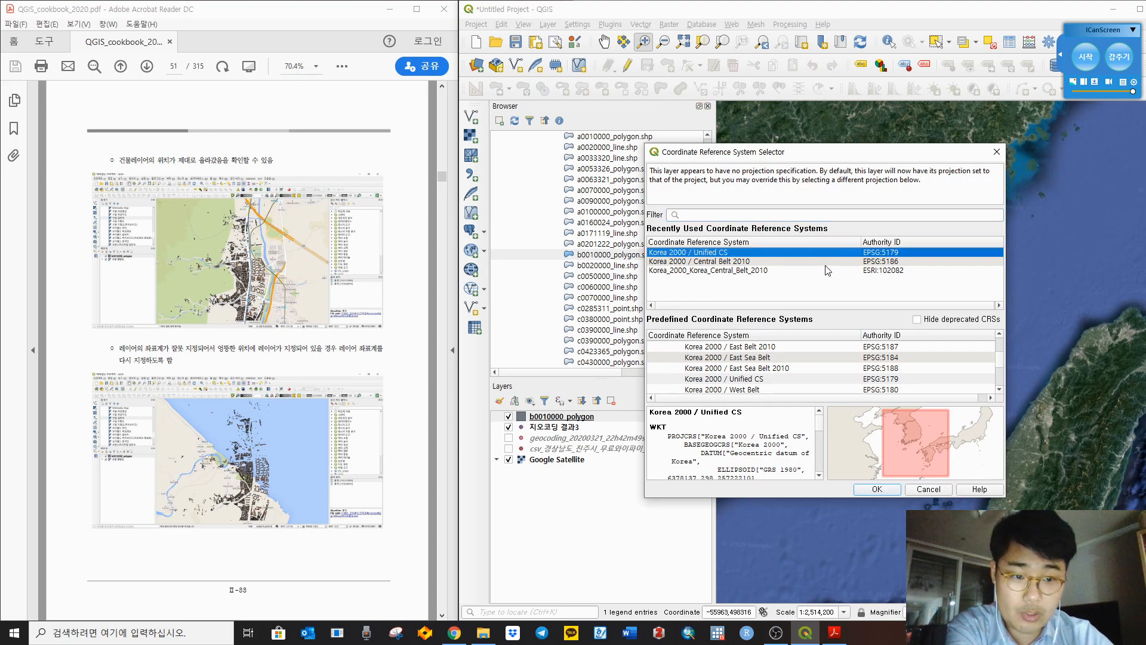
{"action": "left_click", "coordinate": [879, 488]}
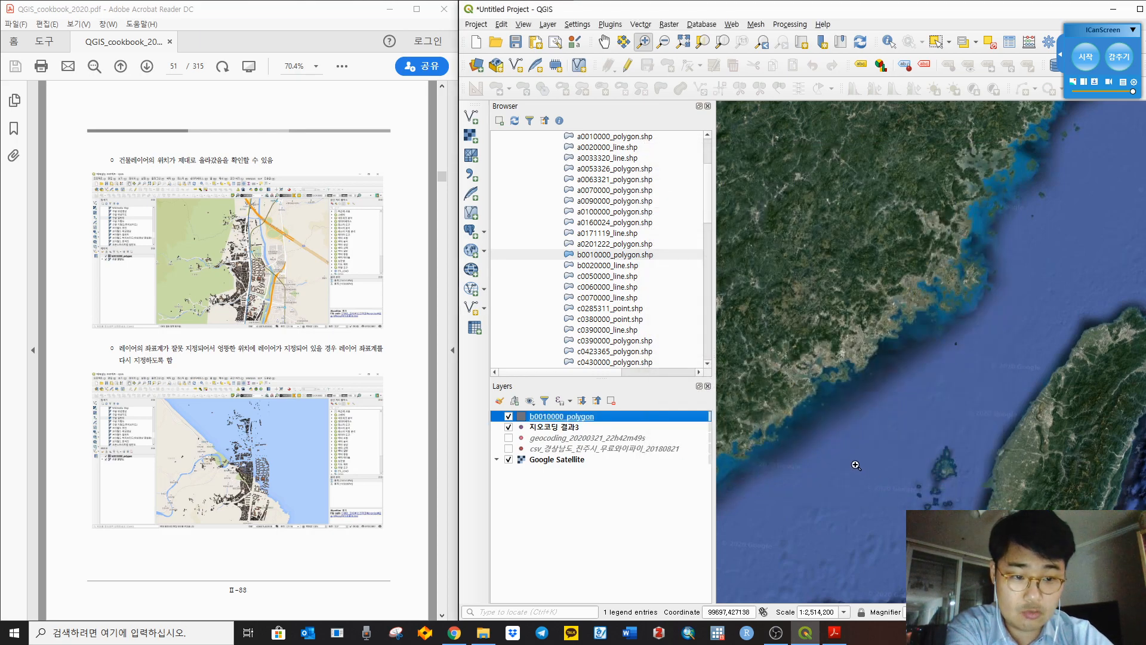
{"action": "left_click_drag", "start_coordinate": [841, 447], "coordinate": [794, 483]}
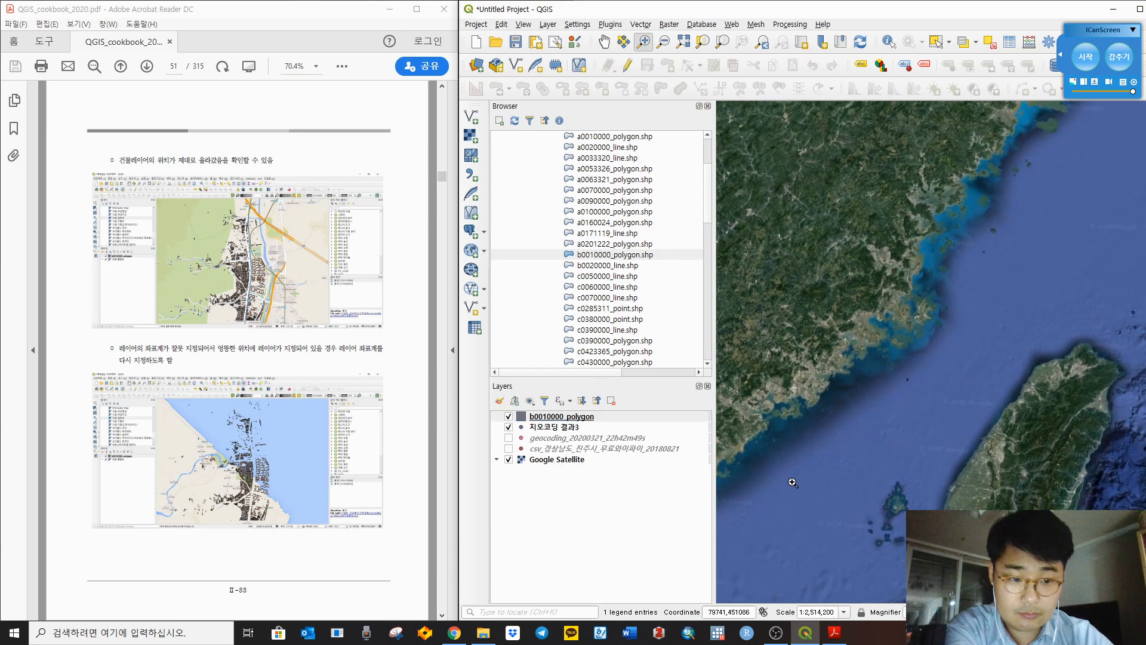
{"action": "right_click", "coordinate": [569, 418]}
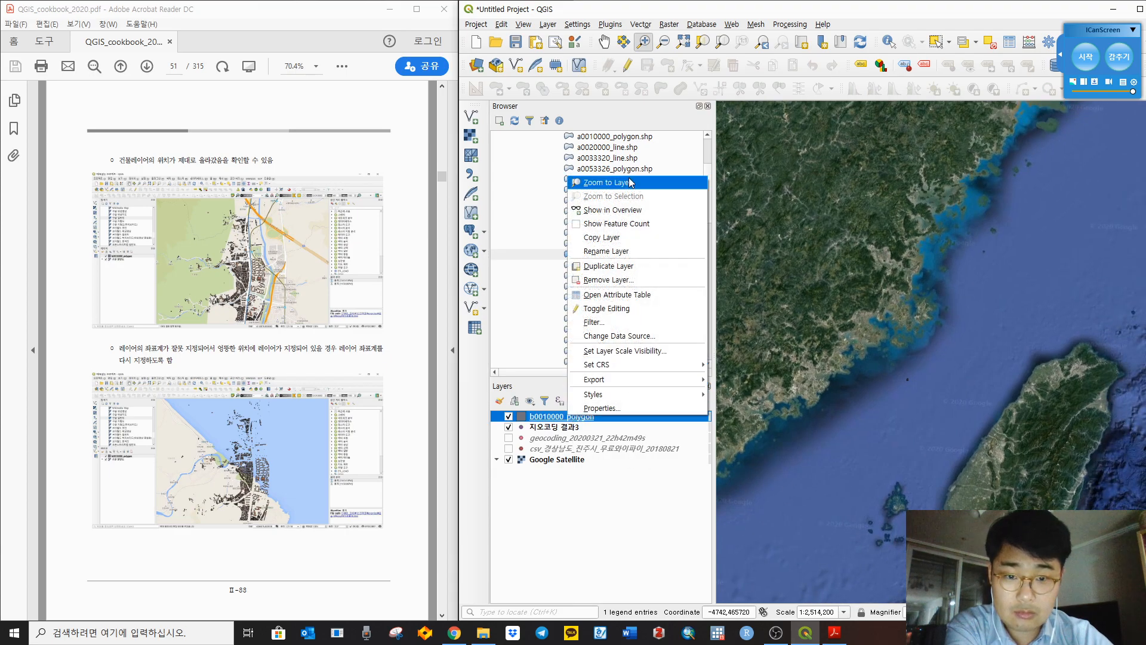
{"action": "left_click", "coordinate": [632, 178]}
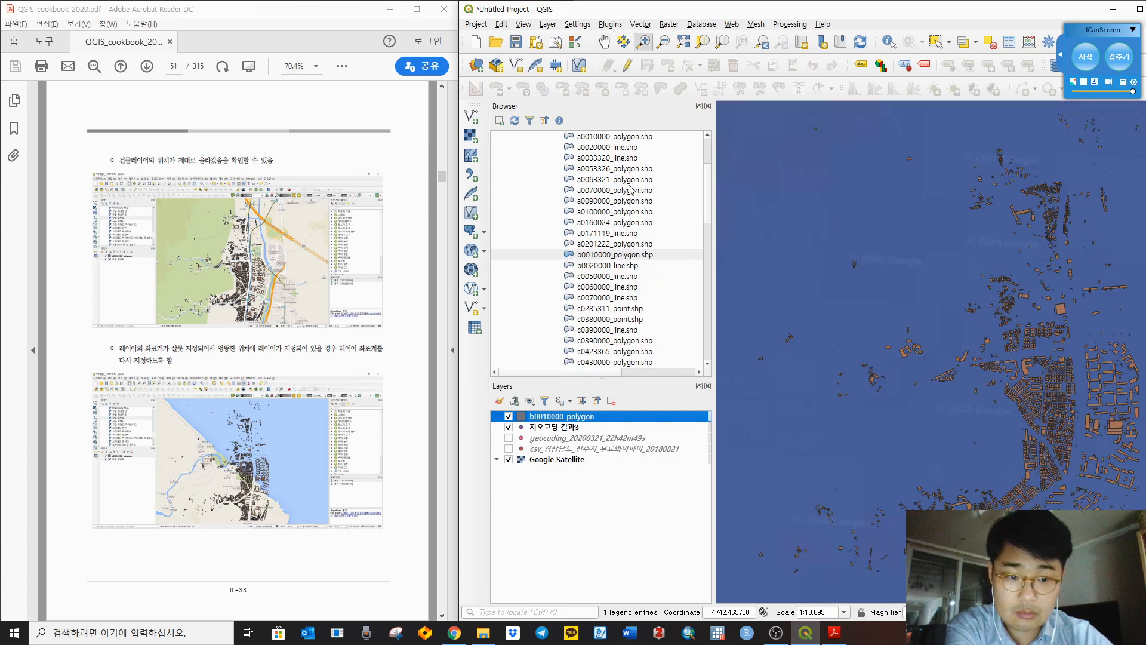
Step: Set the b0010000_polygon layer CRS to Korea 2000 / Central Belt 2010
{"action": "right_click", "coordinate": [561, 418]}
{"action": "mouse_move", "coordinate": [599, 398]}
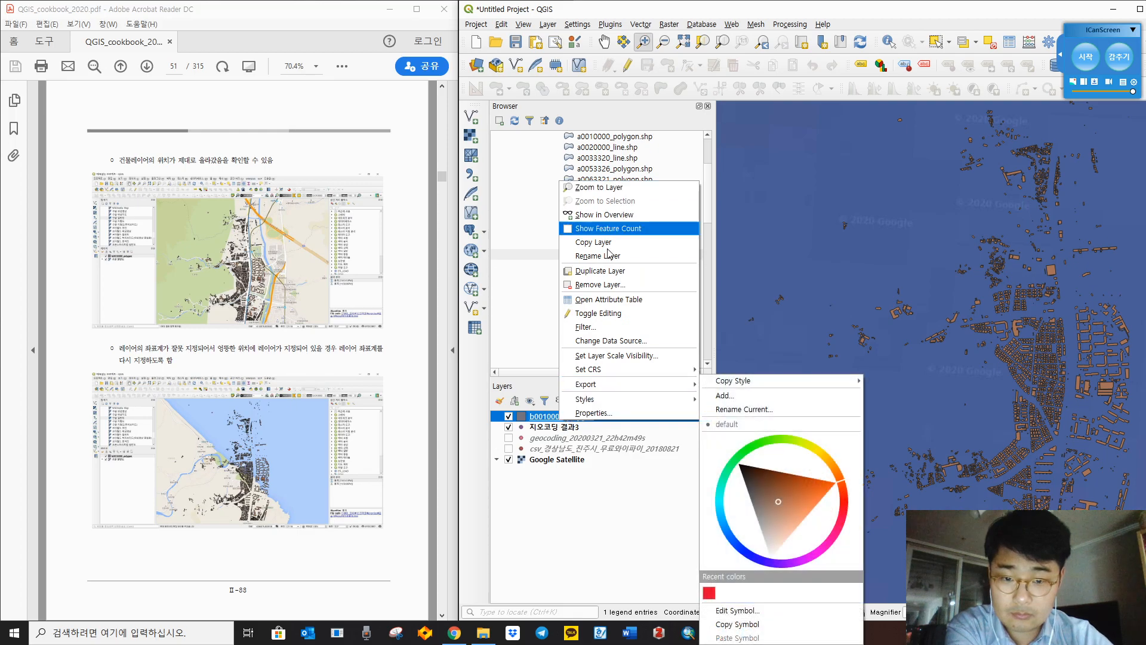
{"action": "mouse_move", "coordinate": [599, 369]}
{"action": "left_click", "coordinate": [726, 370]}
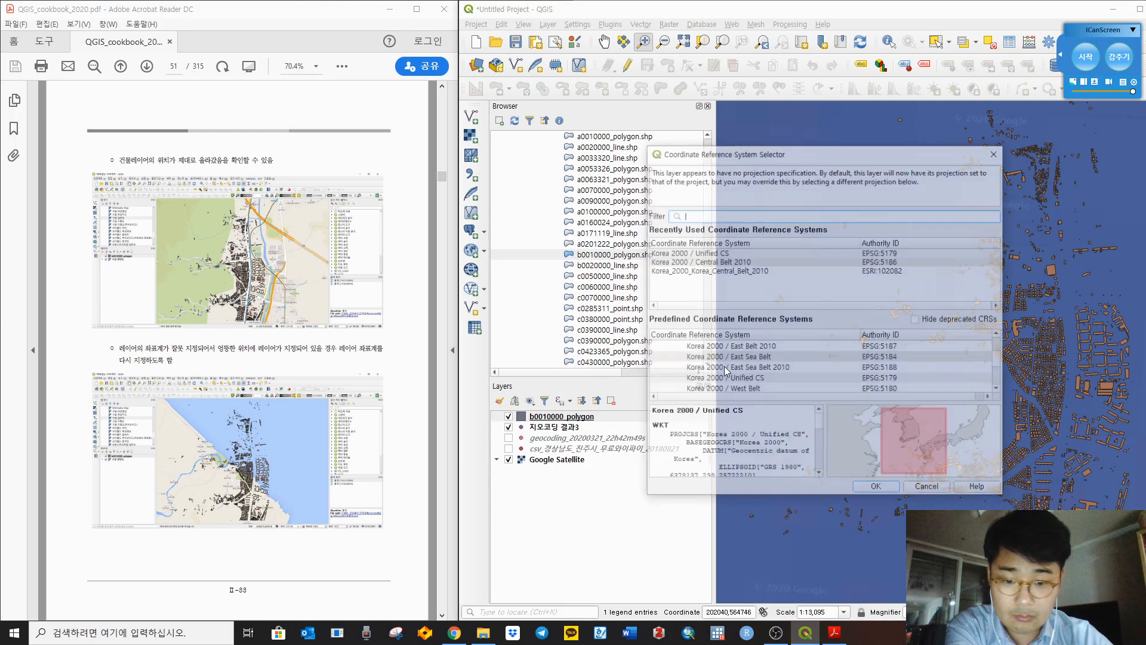
{"action": "left_click", "coordinate": [888, 261]}
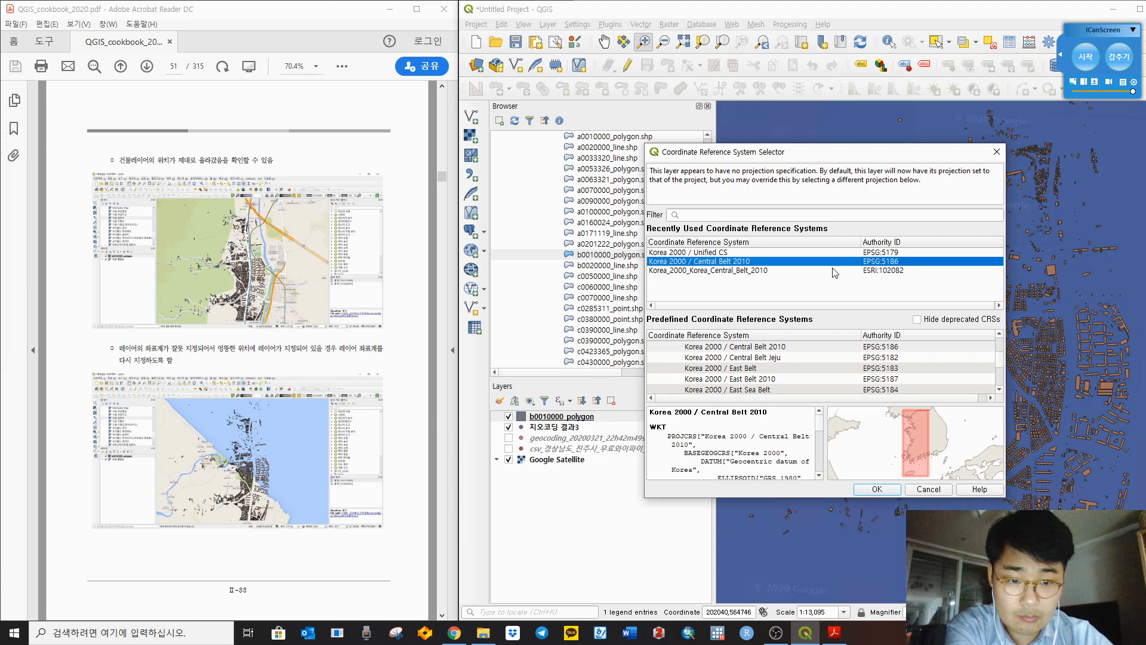
{"action": "left_click", "coordinate": [887, 489]}
Step: Zoom to the relocated buildings over the satellite imagery, then check the cookbook PDF
{"action": "right_click", "coordinate": [539, 417]}
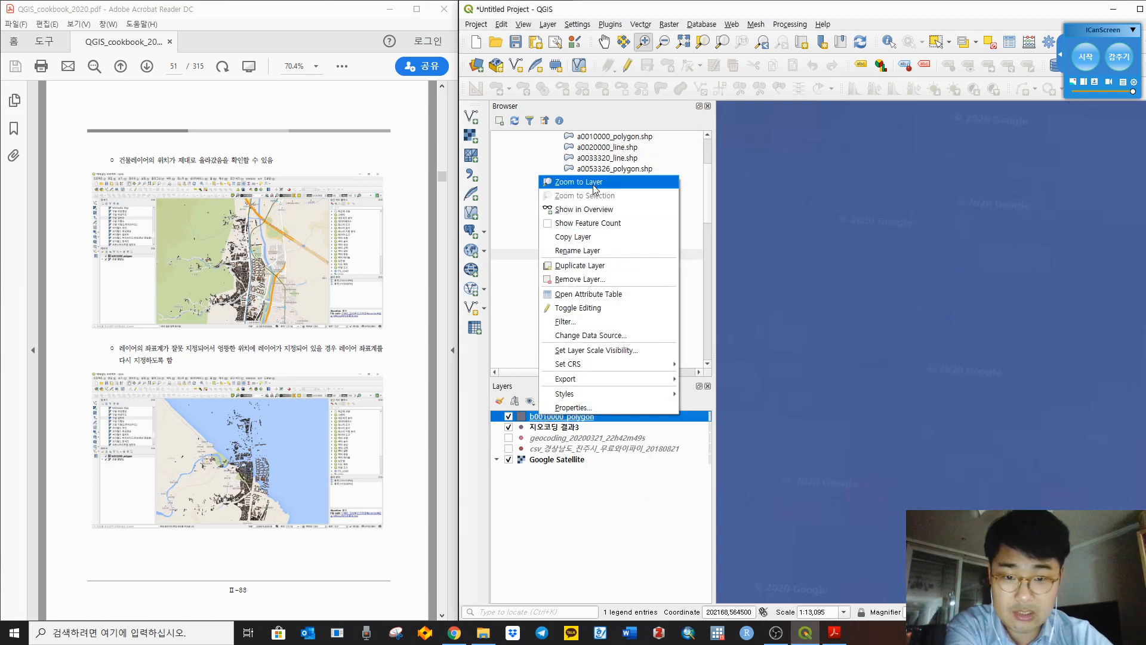
{"action": "left_click", "coordinate": [564, 180]}
{"action": "left_click_drag", "start_coordinate": [1026, 430], "coordinate": [977, 383]}
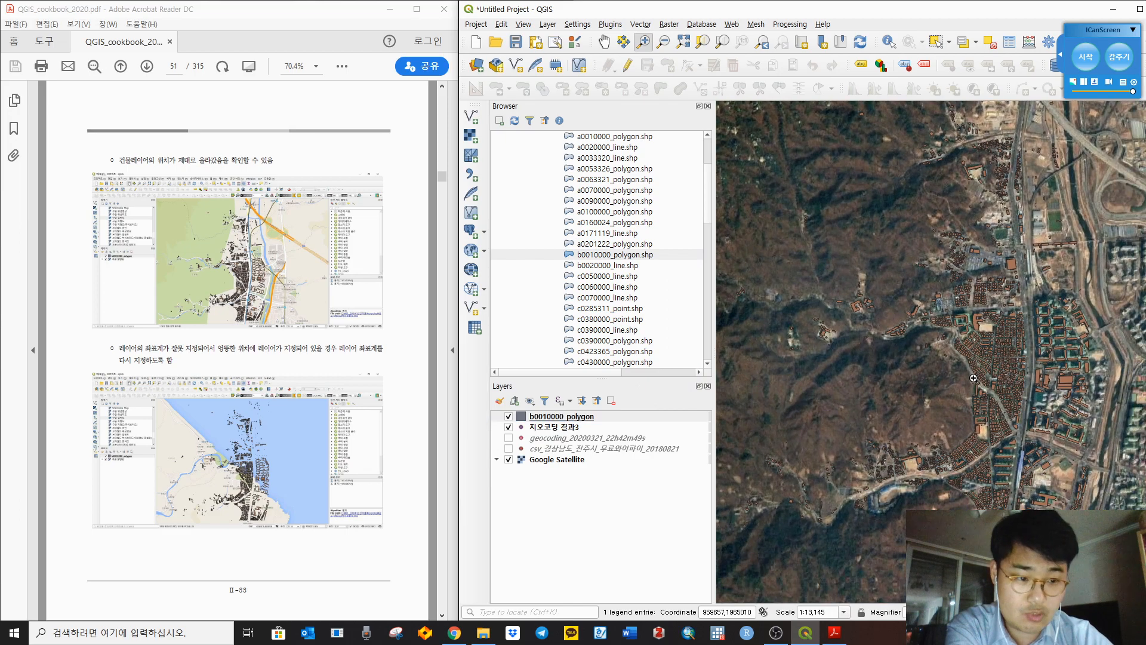
{"action": "left_click", "coordinate": [416, 447]}
{"action": "scroll", "coordinate": [416, 448], "scroll_direction": "down", "scroll_amount": 1}
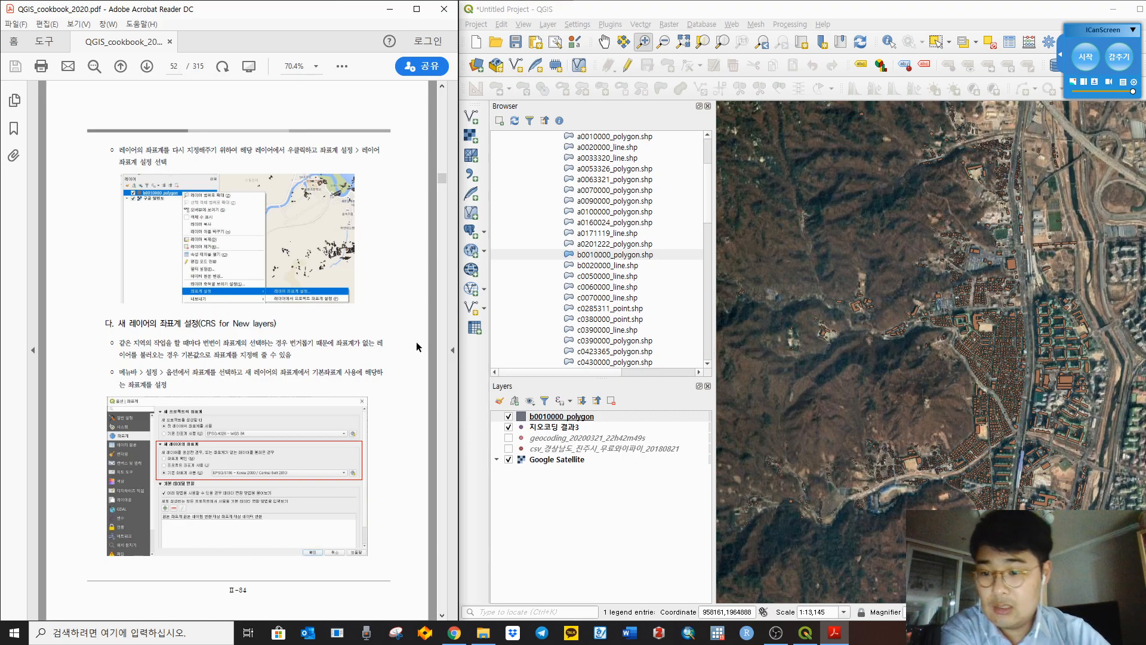
Step: Bring QGIS back to the front and browse the Raster menu
{"action": "left_click", "coordinate": [535, 12]}
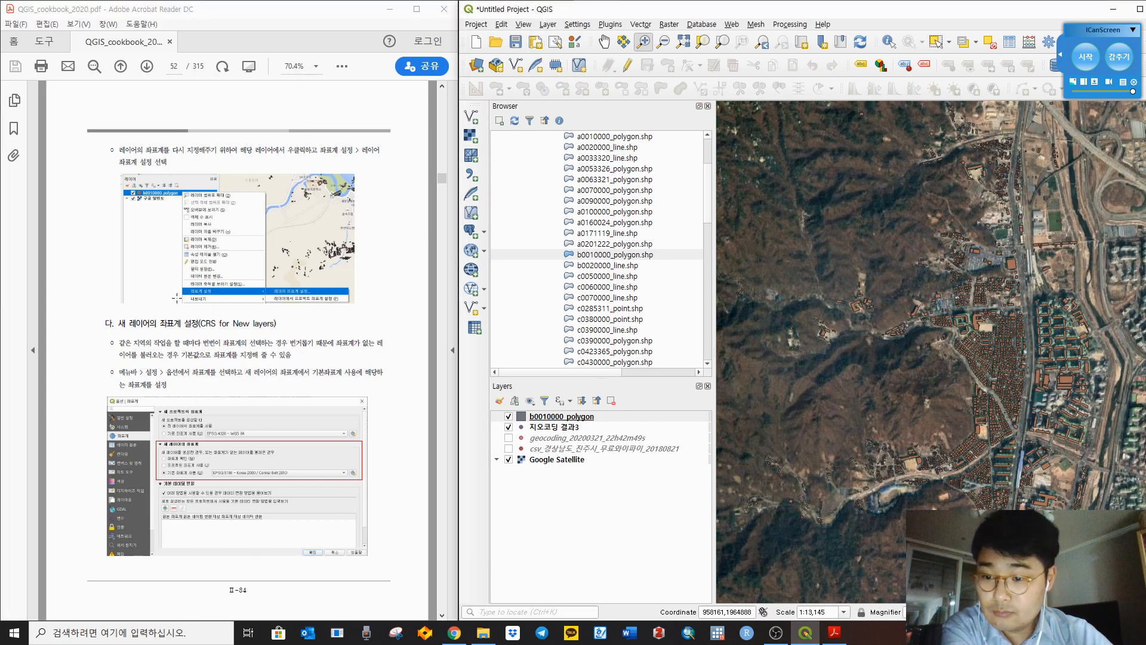
{"action": "left_click", "coordinate": [669, 24]}
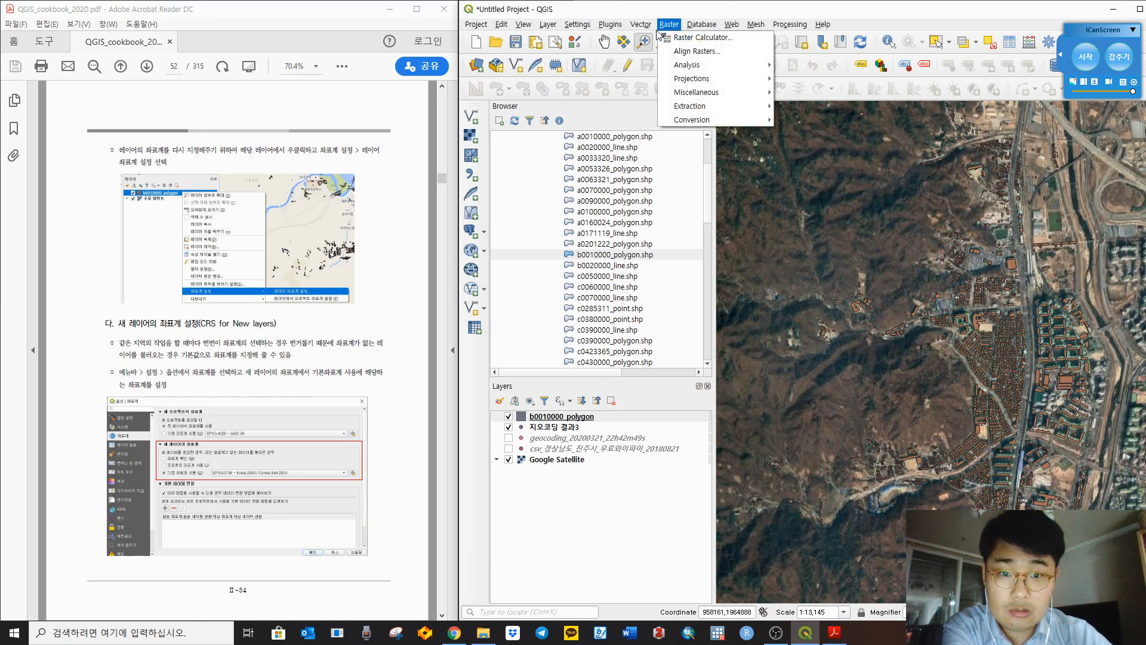
Step: In Options CRS settings, keep EPSG:4326 - WGS 84 default and make CRS-less layers use it
{"action": "mouse_move", "coordinate": [641, 24]}
{"action": "mouse_move", "coordinate": [572, 27]}
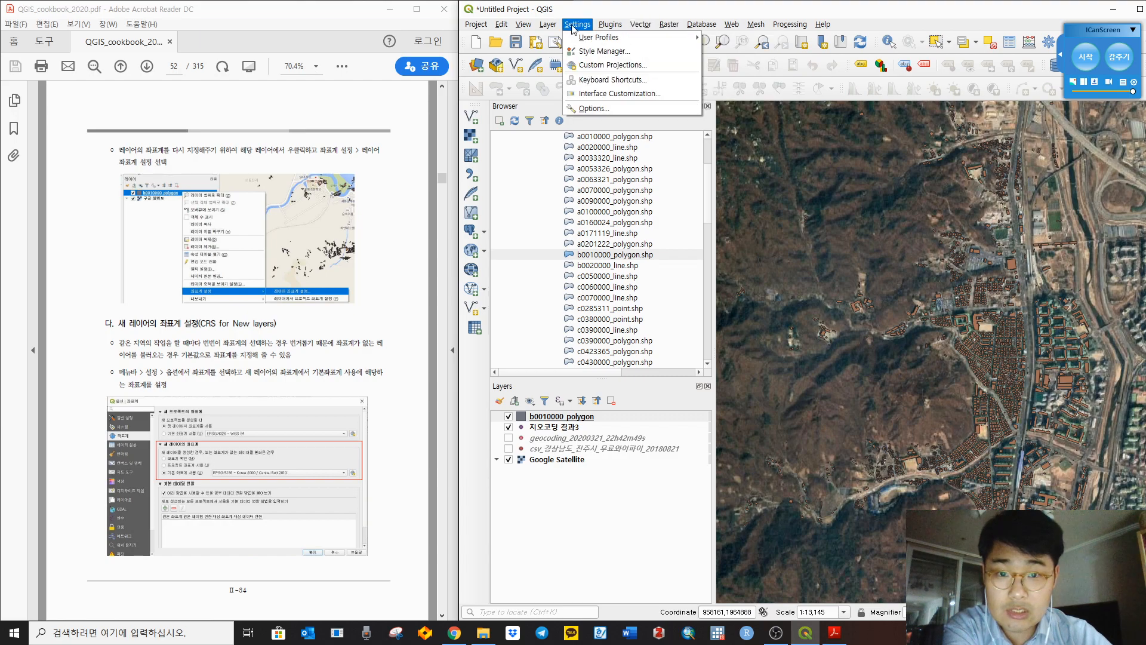
{"action": "left_click", "coordinate": [584, 109]}
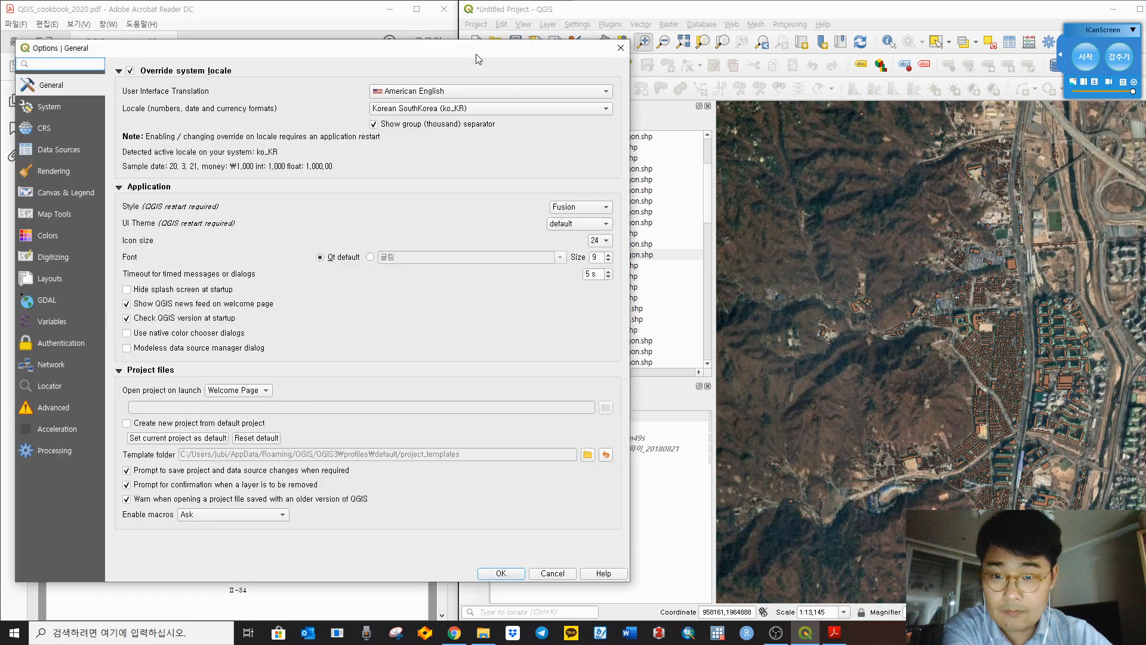
{"action": "left_click_drag", "start_coordinate": [475, 53], "coordinate": [942, 65]}
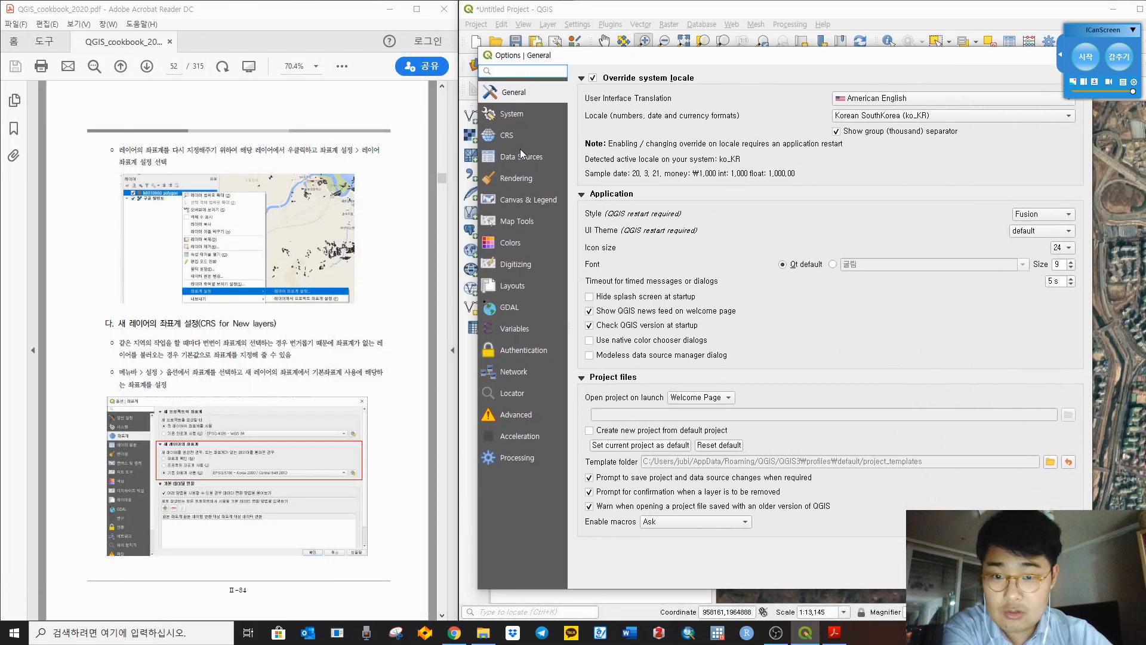
{"action": "left_click", "coordinate": [508, 136]}
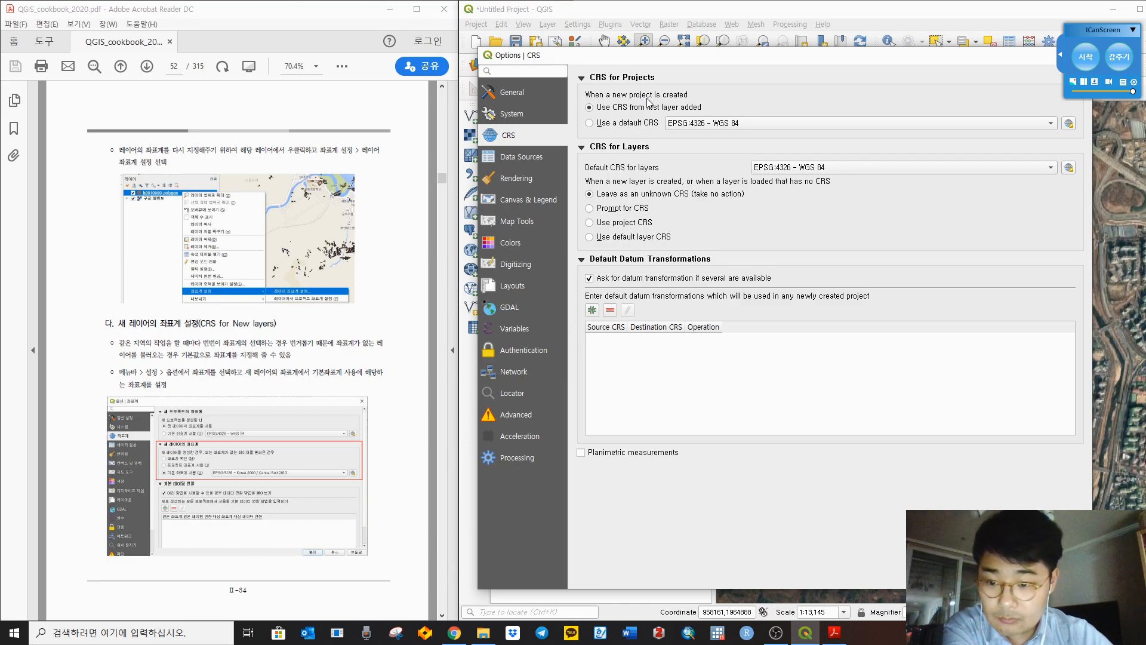
{"action": "left_click", "coordinate": [802, 169]}
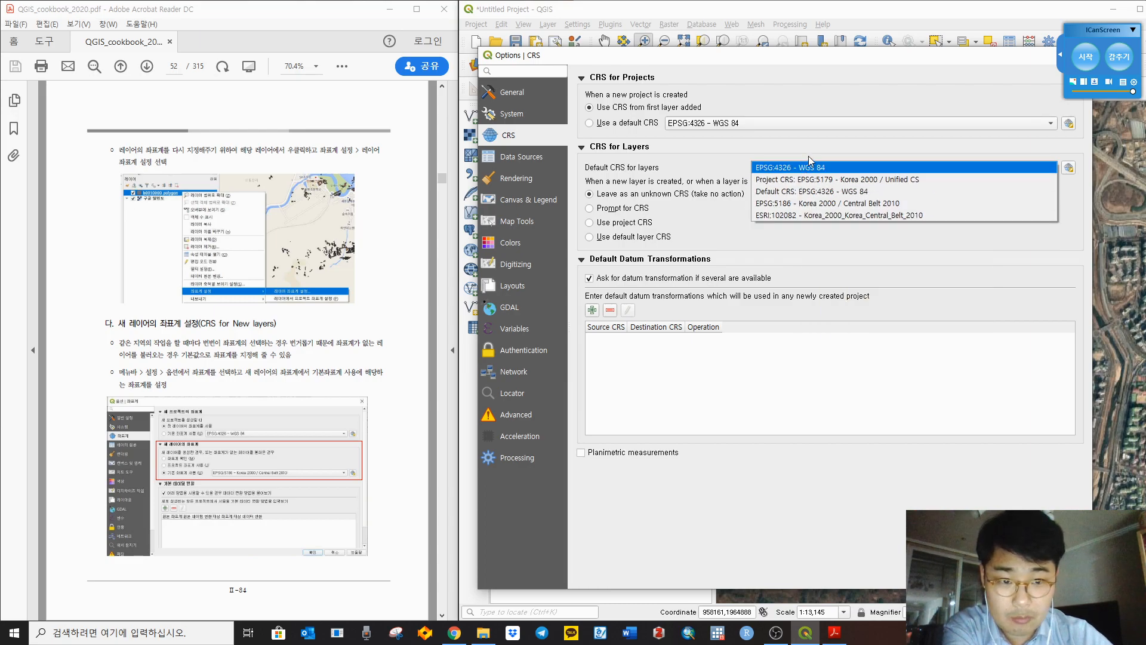
{"action": "left_click", "coordinate": [777, 170]}
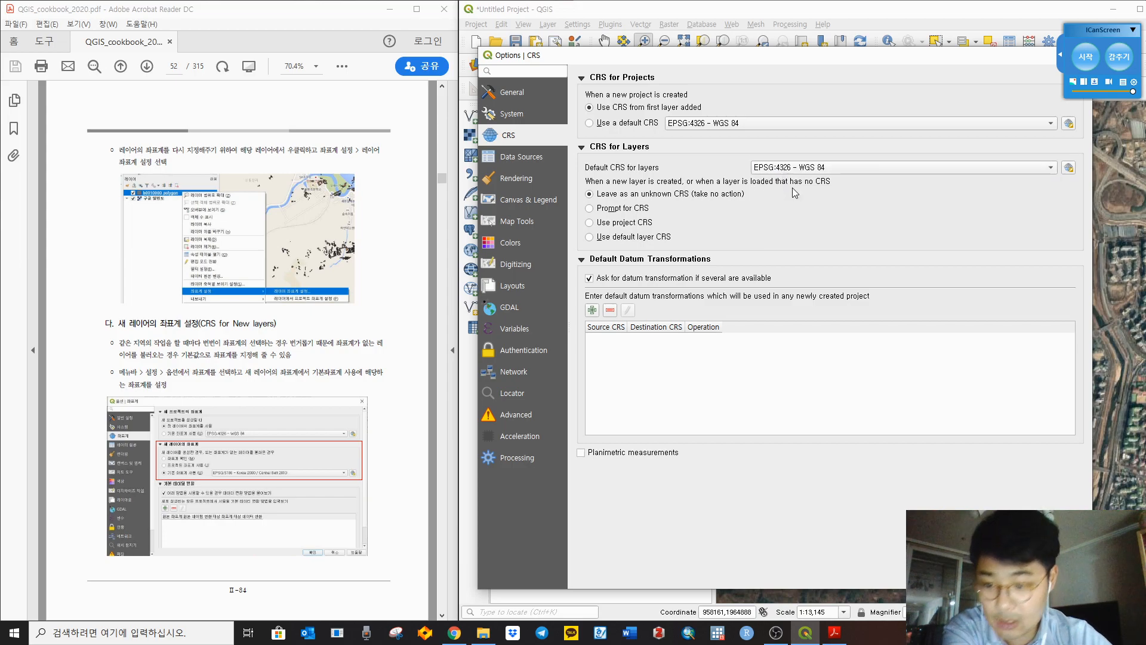
{"action": "left_click", "coordinate": [624, 237]}
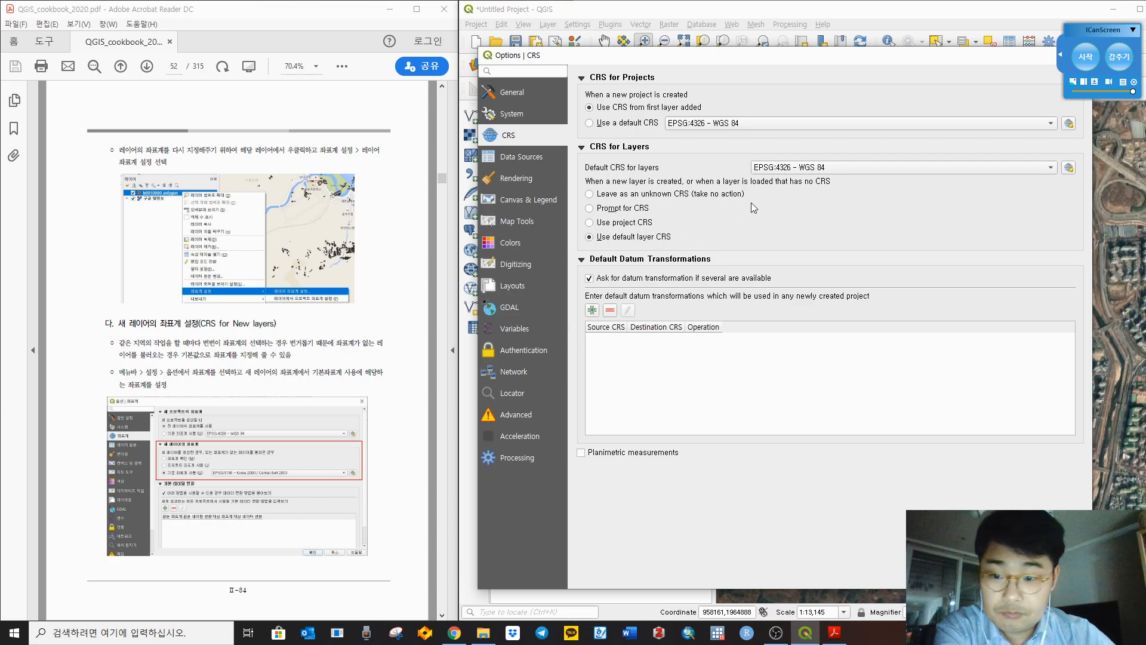
{"action": "left_click", "coordinate": [962, 578]}
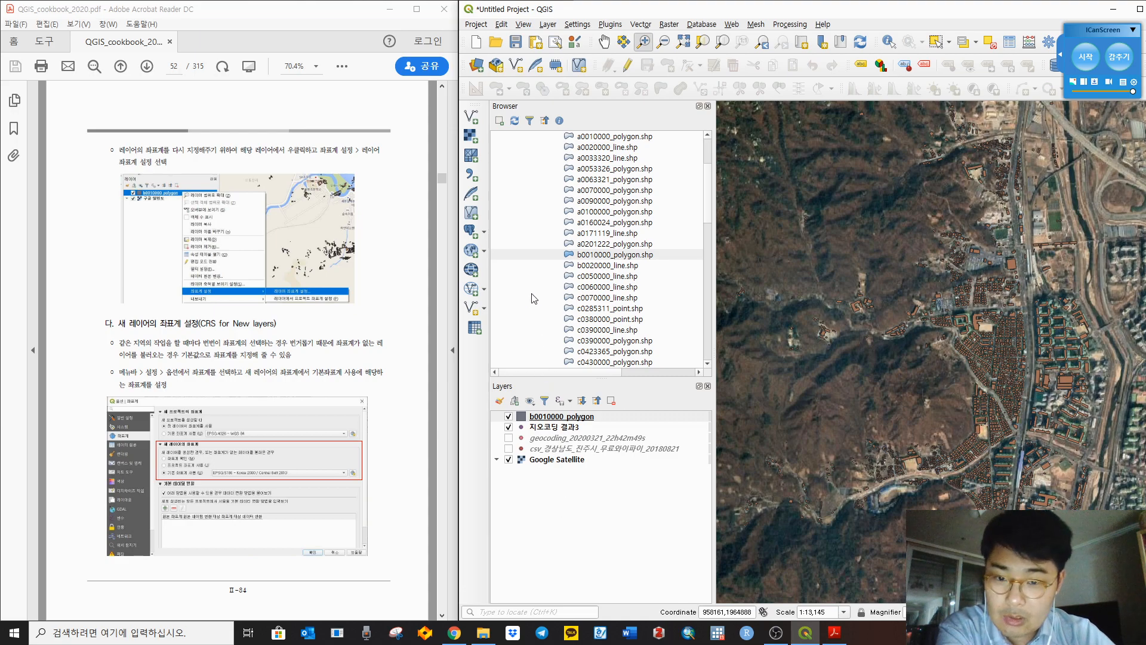
Step: Browse the b0010000_polygon shapefile and the 수치지도 / B010 folders in the Browser panel
{"action": "left_click", "coordinate": [588, 286]}
{"action": "left_click", "coordinate": [606, 256]}
{"action": "scroll", "coordinate": [609, 266], "scroll_direction": "up", "scroll_amount": 3}
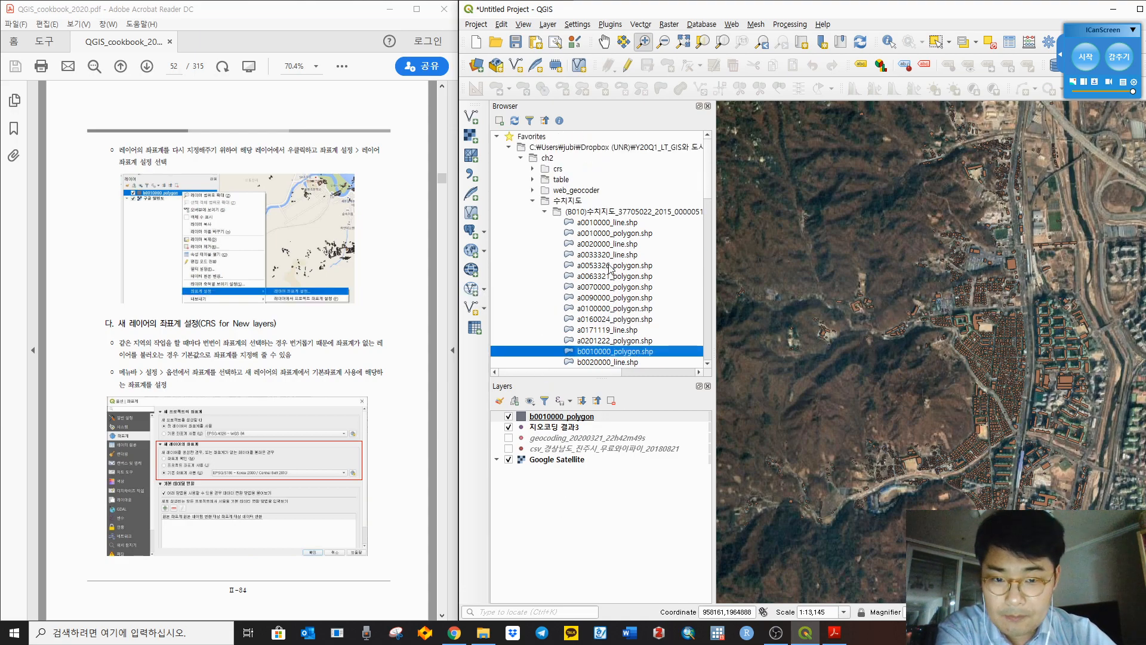
{"action": "left_click", "coordinate": [576, 202]}
{"action": "left_click", "coordinate": [581, 213]}
{"action": "scroll", "coordinate": [593, 214], "scroll_direction": "down", "scroll_amount": 2}
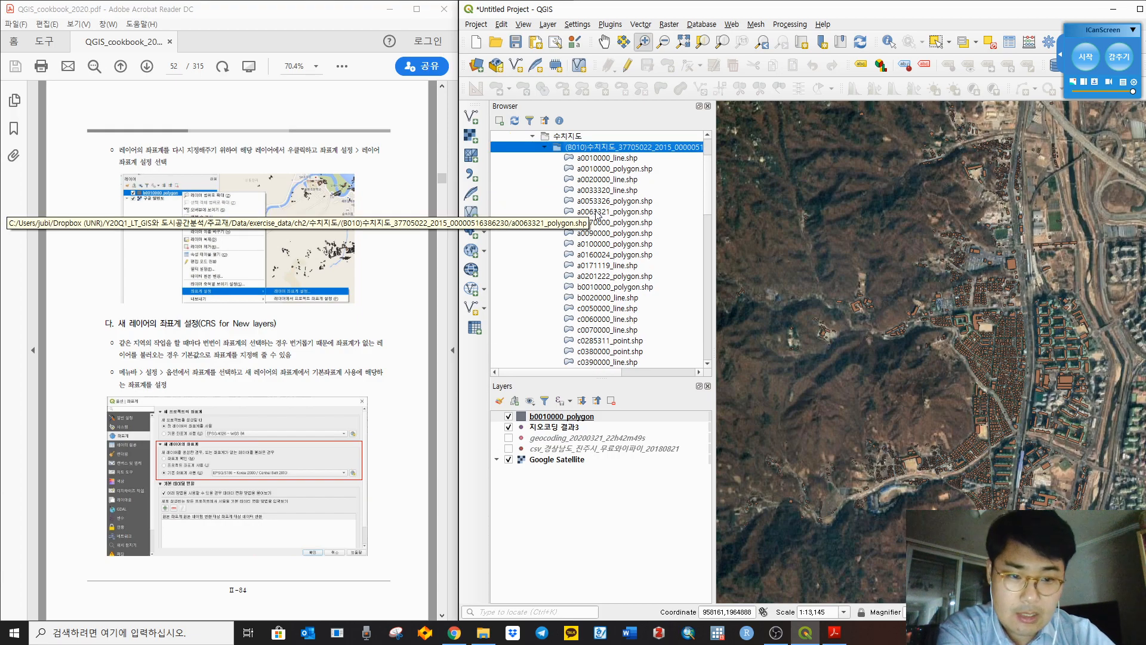
Step: Make EPSG:5186 - Korea 2000 / Central Belt 2010 the default layer CRS in Options
{"action": "left_click", "coordinate": [577, 23]}
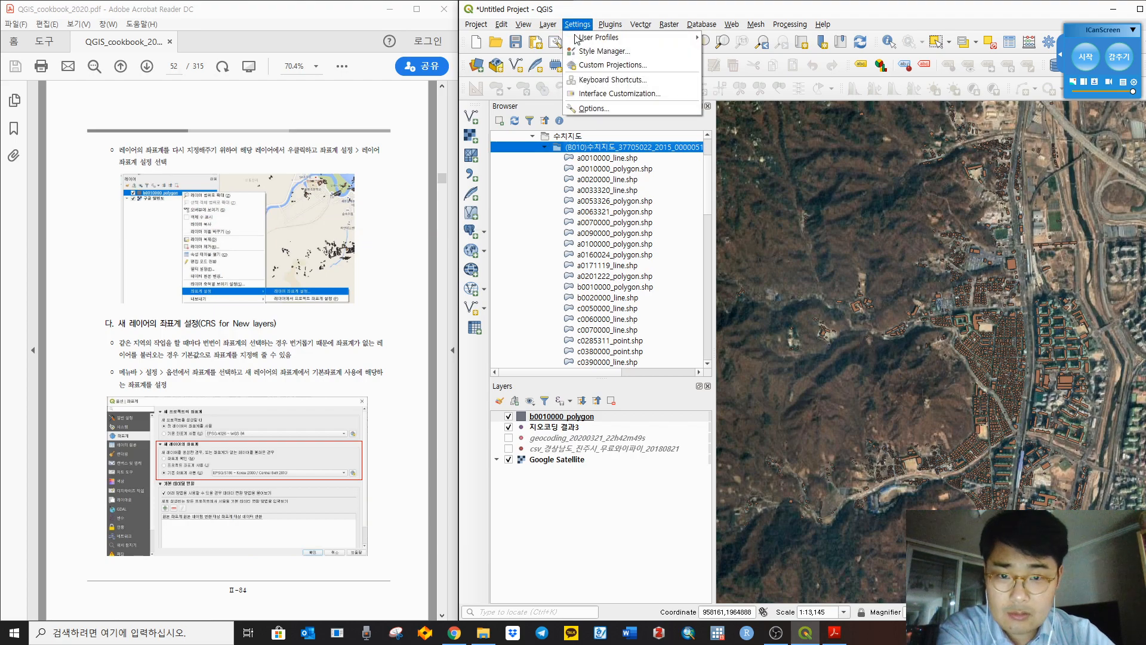
{"action": "left_click", "coordinate": [593, 110]}
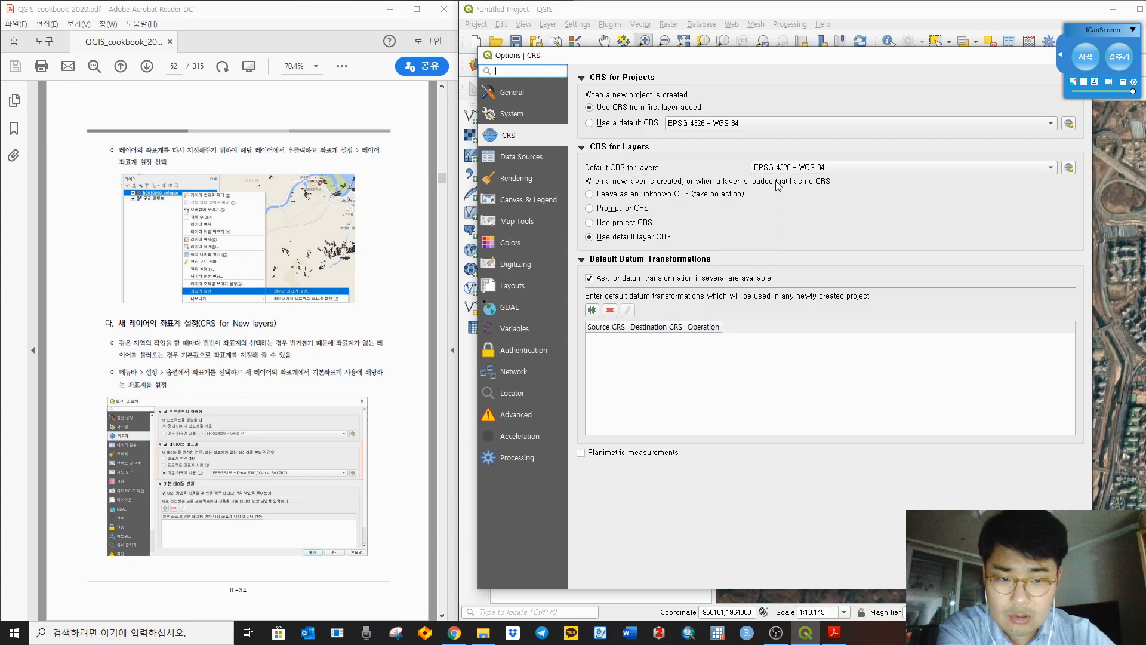
{"action": "left_click", "coordinate": [783, 170]}
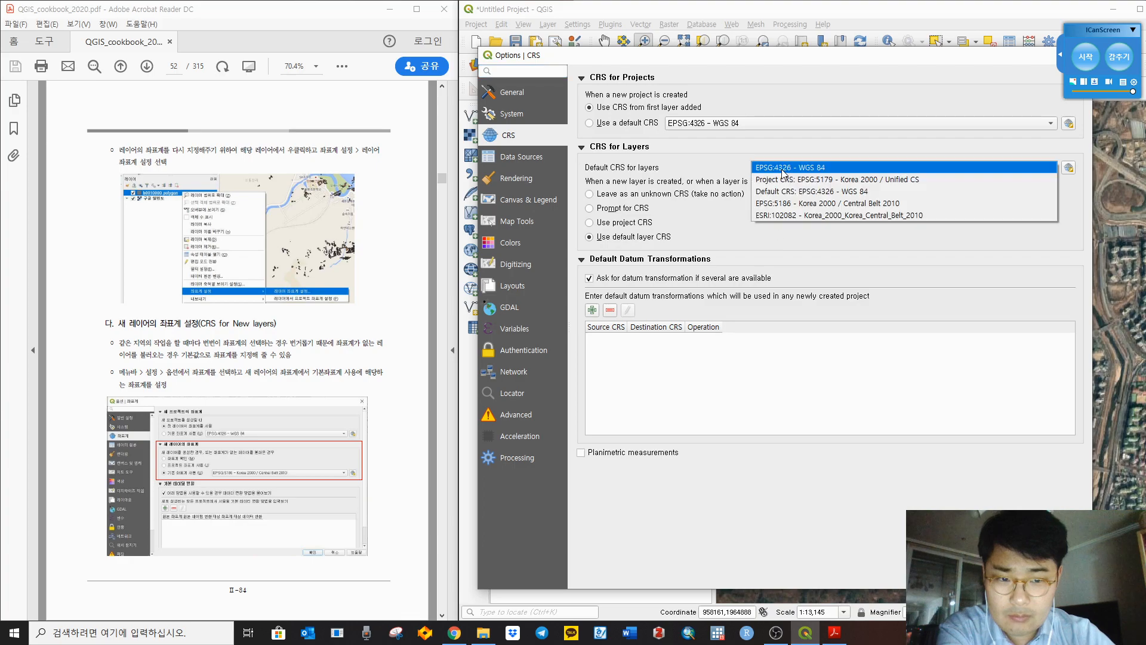
{"action": "left_click", "coordinate": [807, 204]}
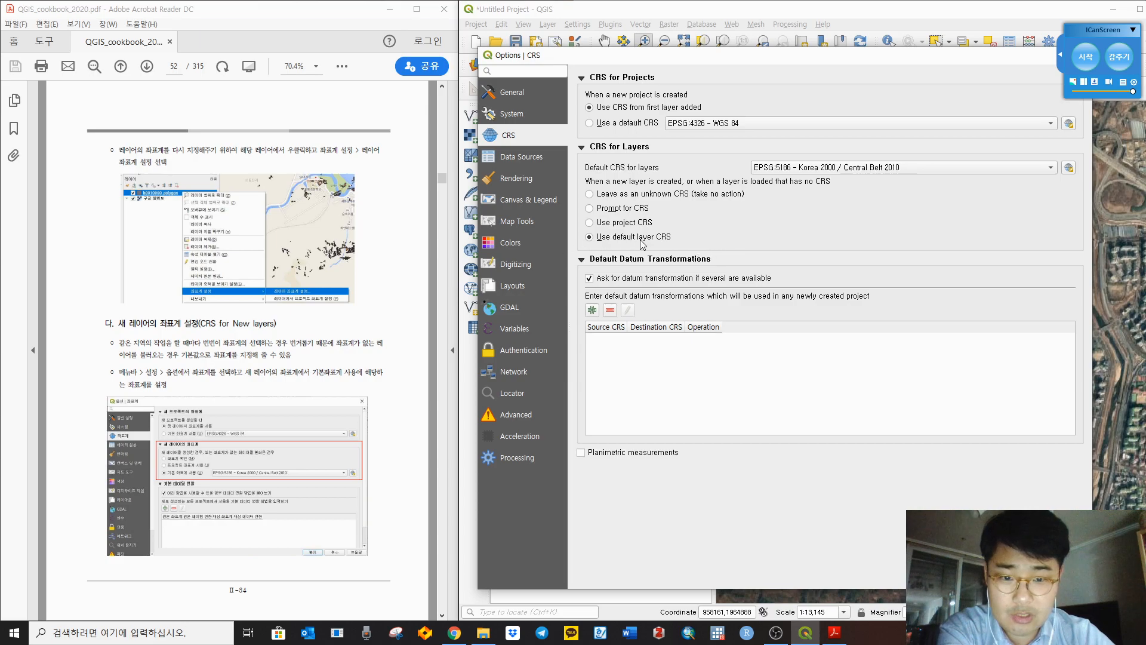
{"action": "left_click", "coordinate": [982, 578]}
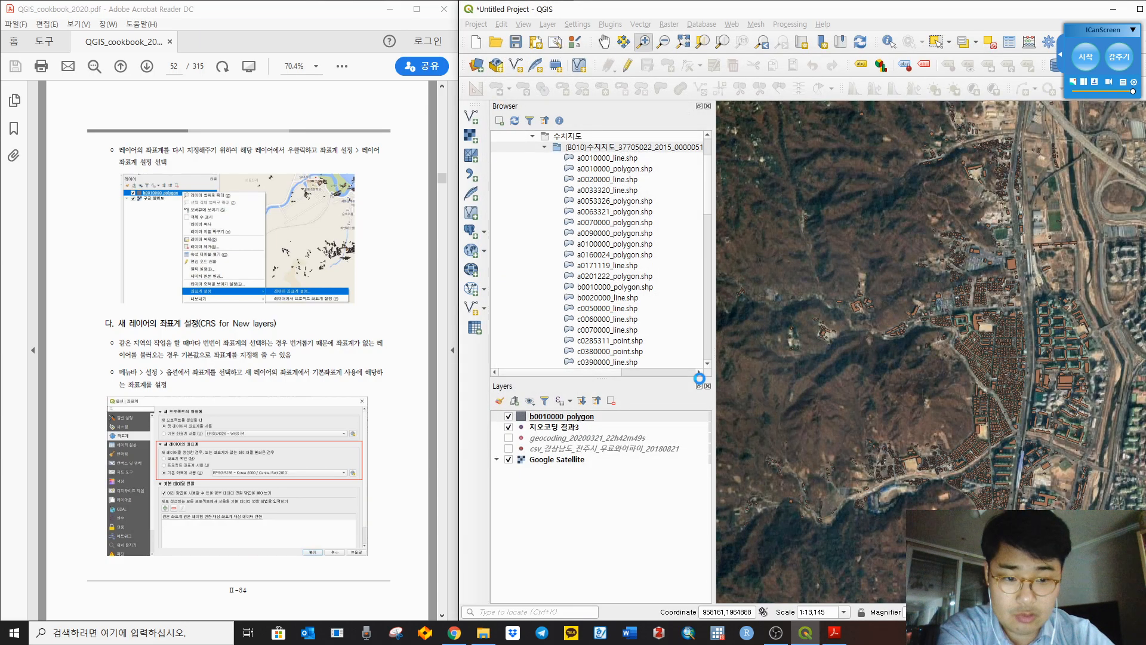
{"action": "left_click", "coordinate": [607, 308]}
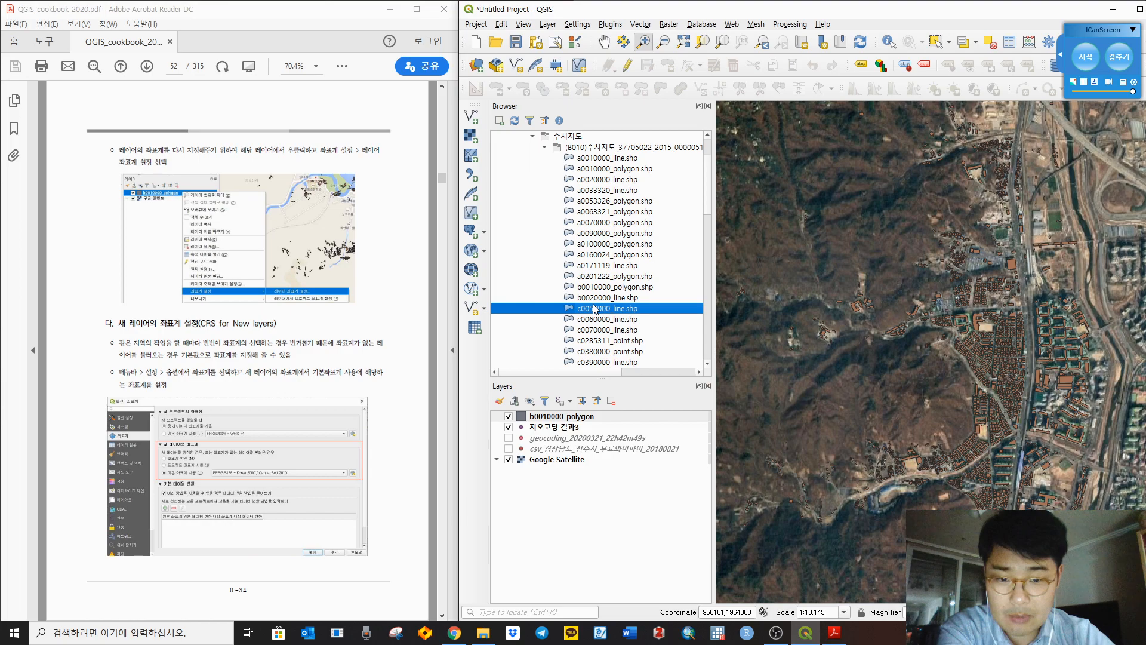
{"action": "left_click", "coordinate": [607, 159]}
{"action": "left_click_drag", "start_coordinate": [618, 170], "coordinate": [927, 225]}
{"action": "left_click_drag", "start_coordinate": [961, 319], "coordinate": [840, 347]}
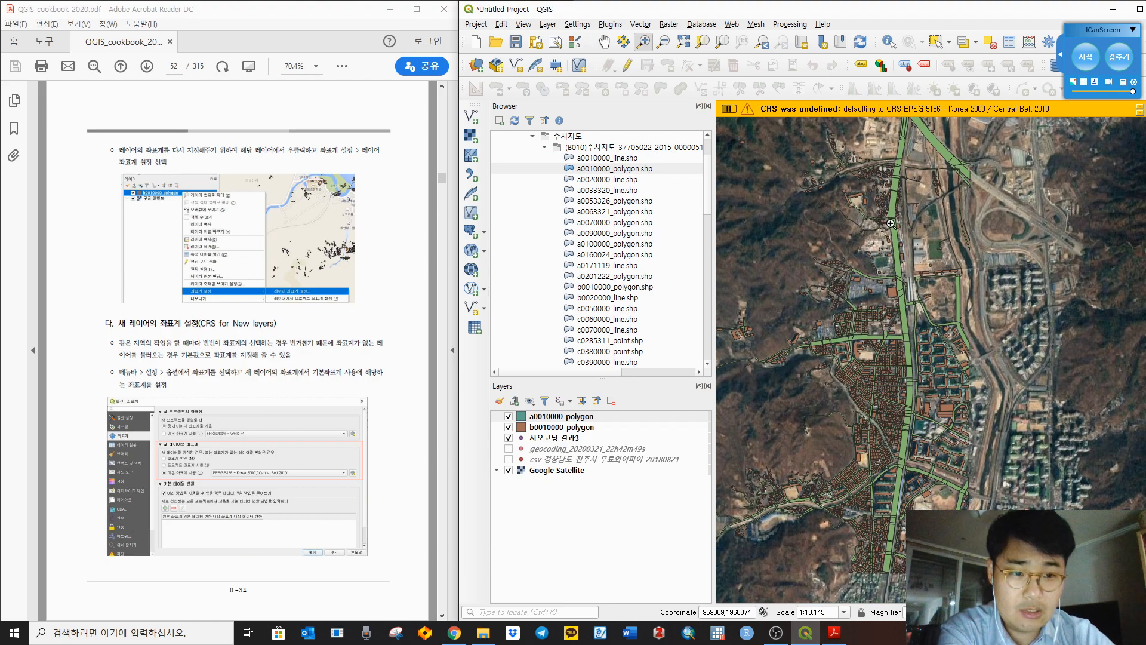
{"action": "left_click_drag", "start_coordinate": [890, 223], "coordinate": [895, 250]}
{"action": "left_click_drag", "start_coordinate": [606, 159], "coordinate": [961, 270]}
{"action": "left_click", "coordinate": [592, 191]}
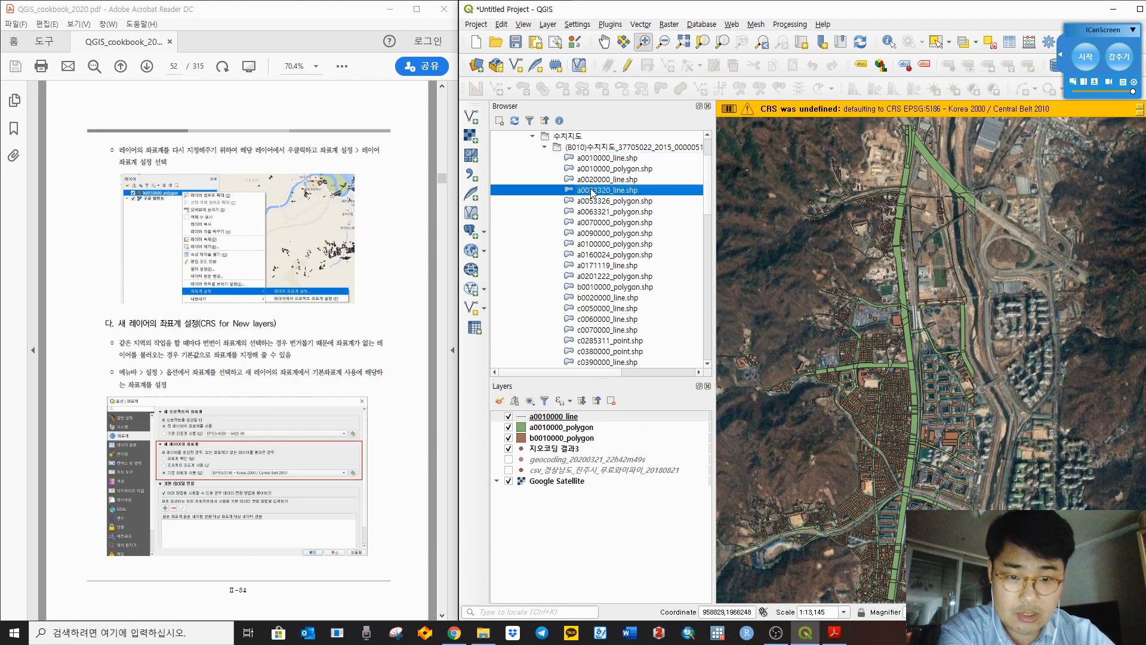
{"action": "scroll", "coordinate": [649, 245], "scroll_direction": "down", "scroll_amount": 5}
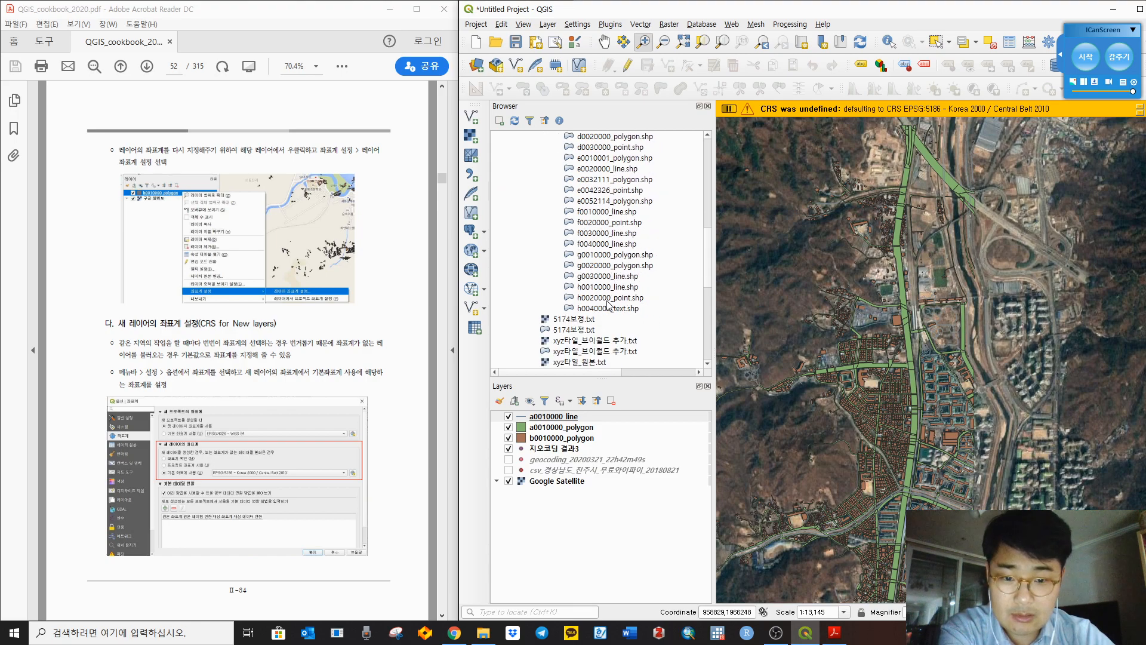
{"action": "left_click_drag", "start_coordinate": [603, 287], "coordinate": [905, 323]}
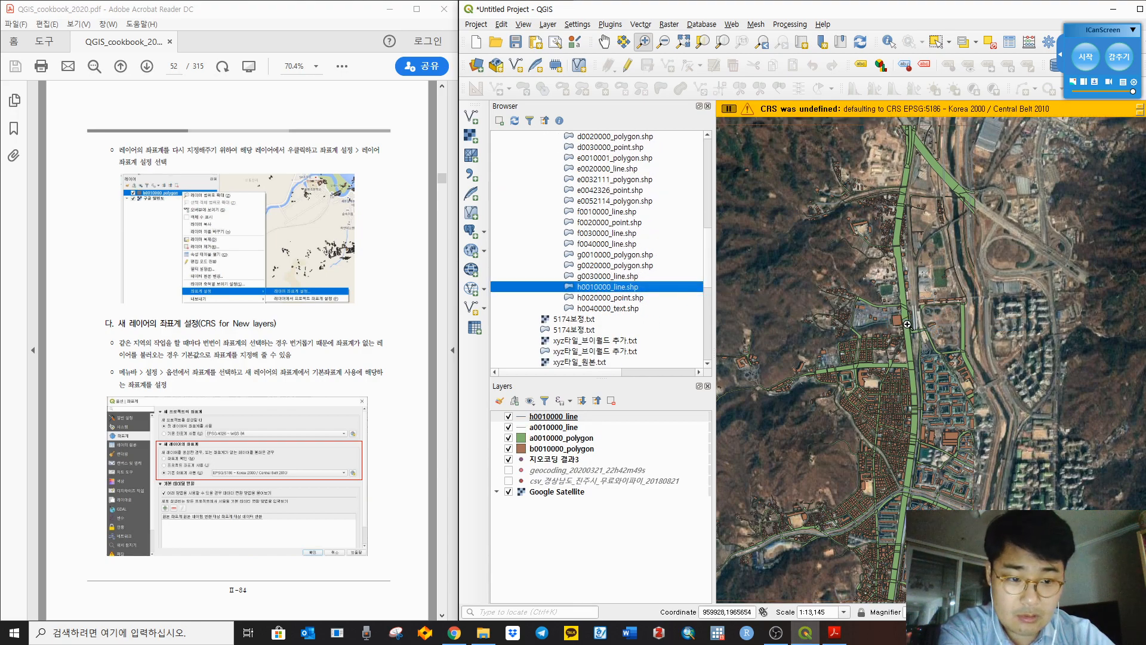
{"action": "left_click_drag", "start_coordinate": [597, 213], "coordinate": [994, 275]}
{"action": "left_click_drag", "start_coordinate": [835, 292], "coordinate": [956, 282]}
{"action": "left_click_drag", "start_coordinate": [974, 352], "coordinate": [939, 345]}
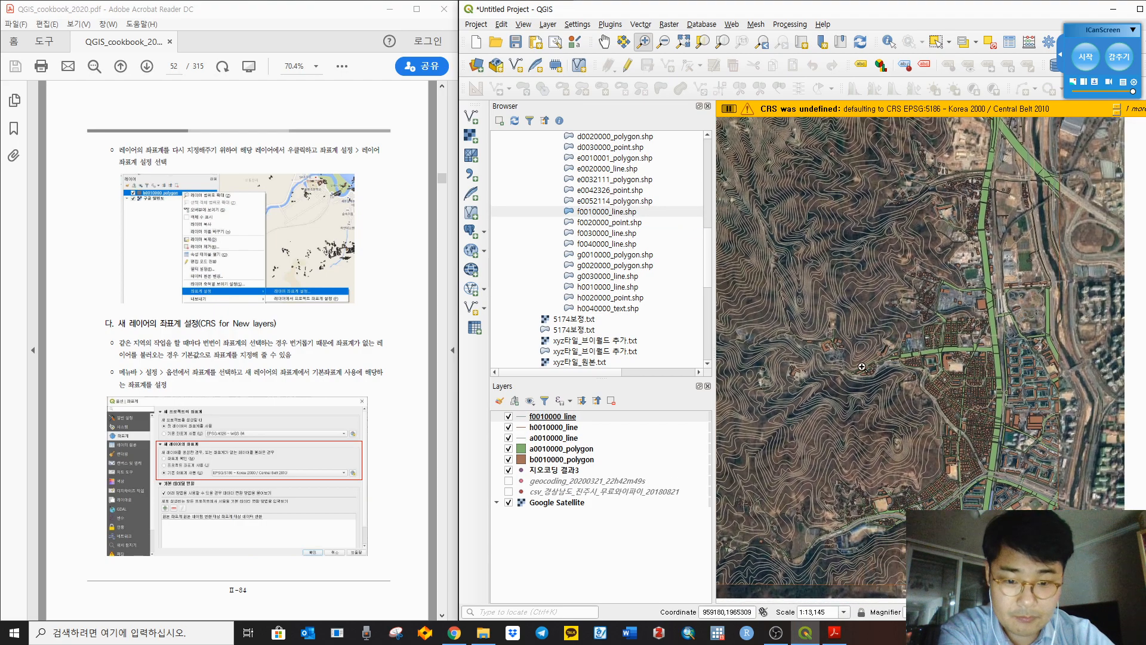
{"action": "left_click", "coordinate": [550, 460], "text": "shift"}
Step: Remove the five selected contour and polygon layers from the project
{"action": "right_click", "coordinate": [549, 451]}
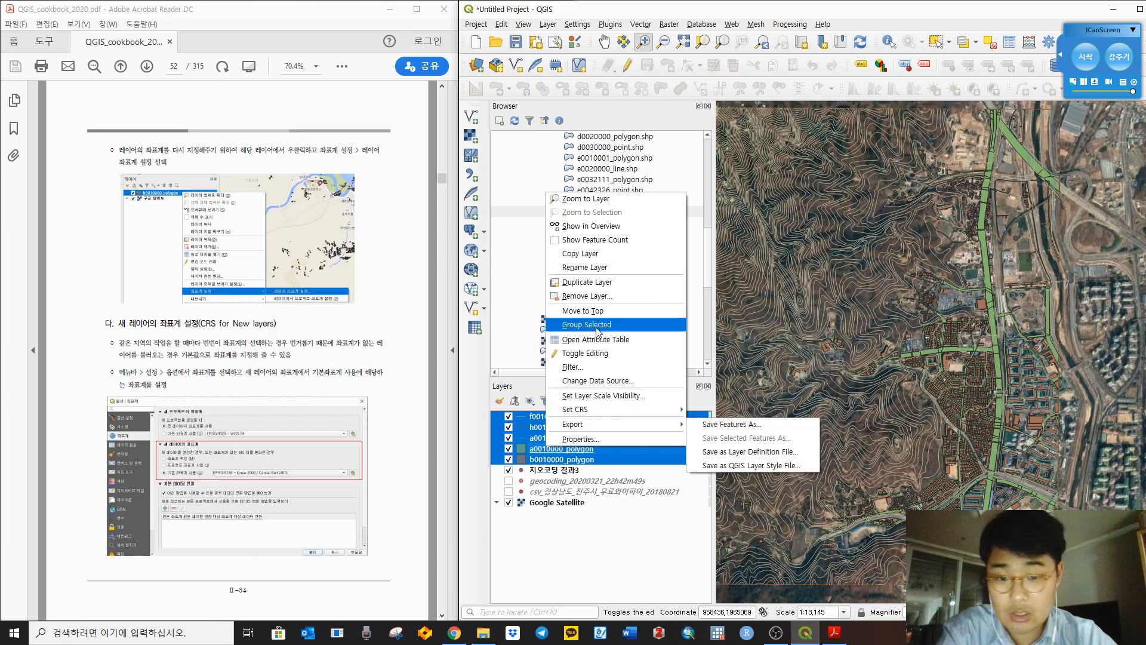
{"action": "left_click", "coordinate": [588, 295]}
{"action": "left_click", "coordinate": [801, 329]}
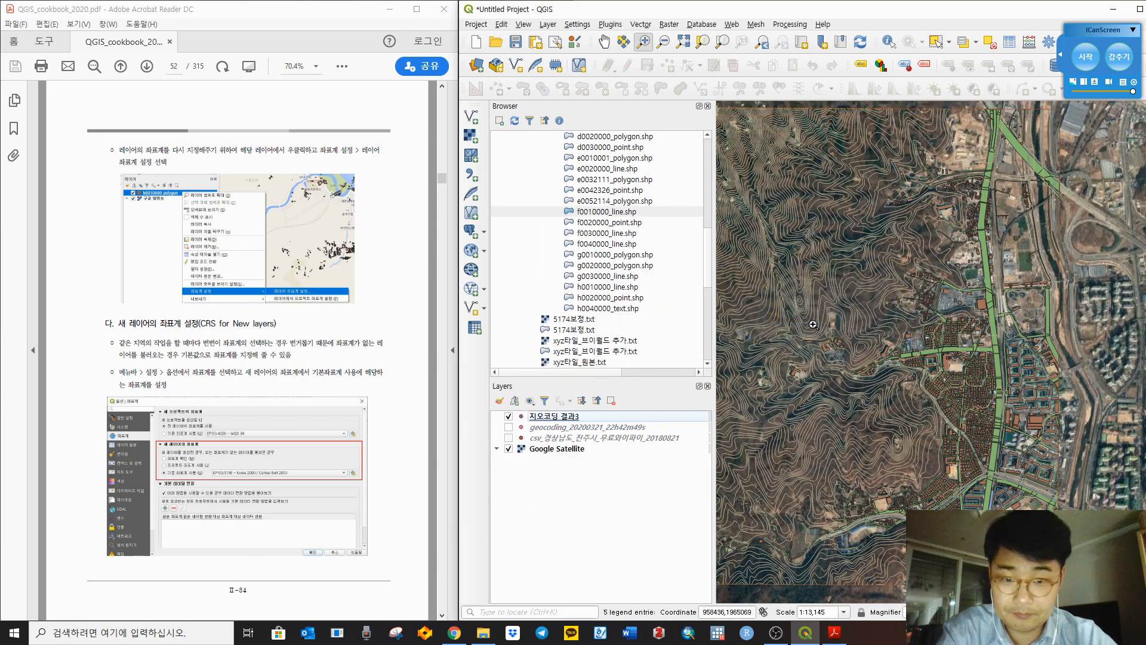
Step: Read the Define layer projection section in the tutorial PDF, then return to QGIS
{"action": "left_click", "coordinate": [421, 403]}
{"action": "scroll", "coordinate": [421, 404], "scroll_direction": "down", "scroll_amount": 2}
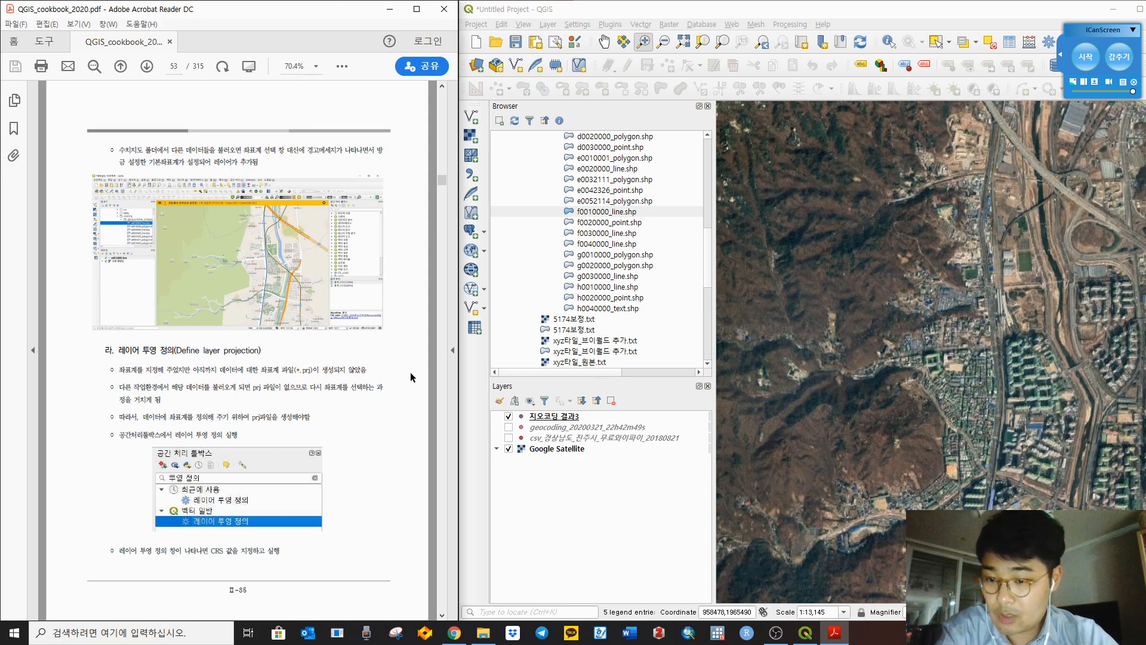
{"action": "scroll", "coordinate": [410, 369], "scroll_direction": "down", "scroll_amount": 2}
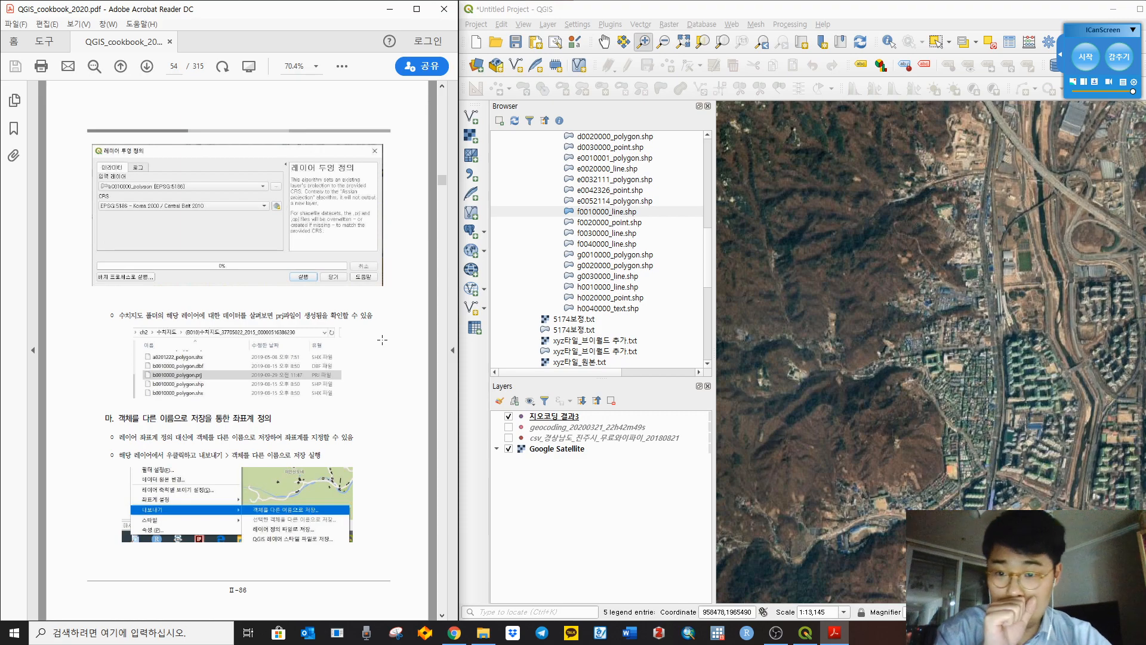
{"action": "scroll", "coordinate": [382, 340], "scroll_direction": "up", "scroll_amount": 3}
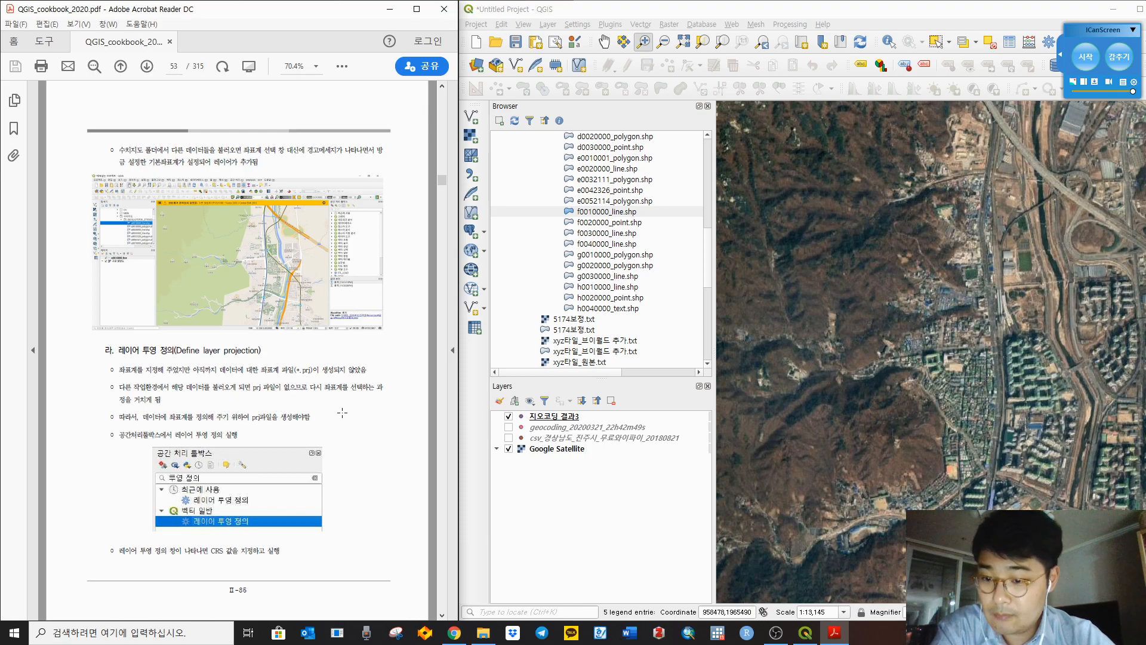
{"action": "left_click", "coordinate": [620, 528]}
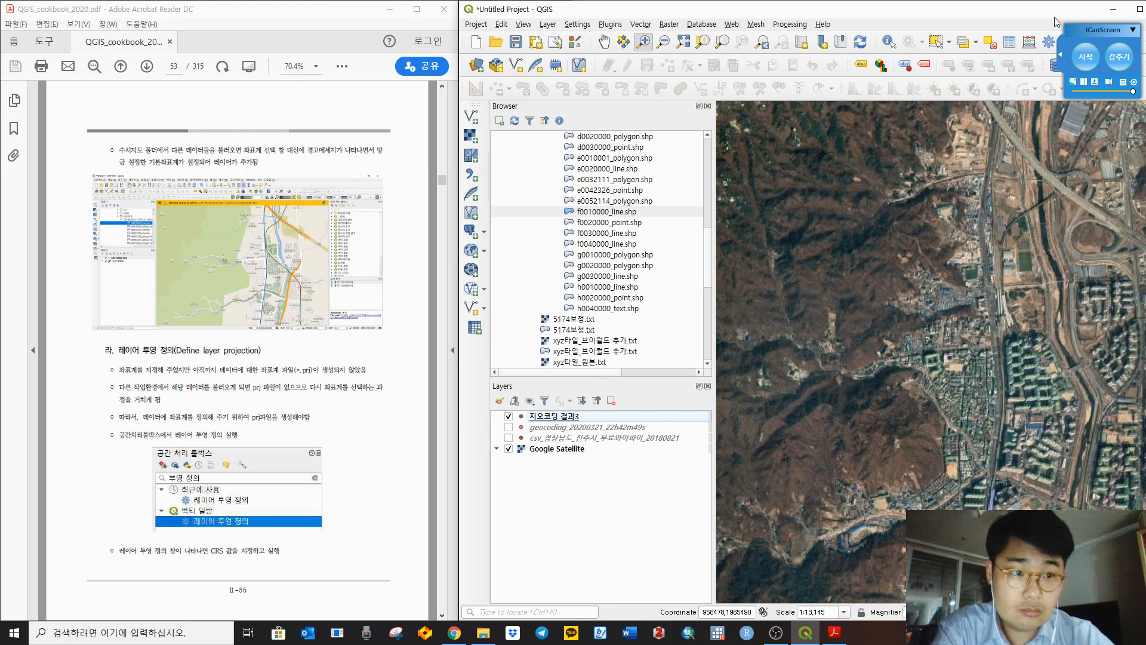
Step: Show the Processing Toolbox and search 'proje', inspecting the Vector geometry results
{"action": "right_click", "coordinate": [869, 27]}
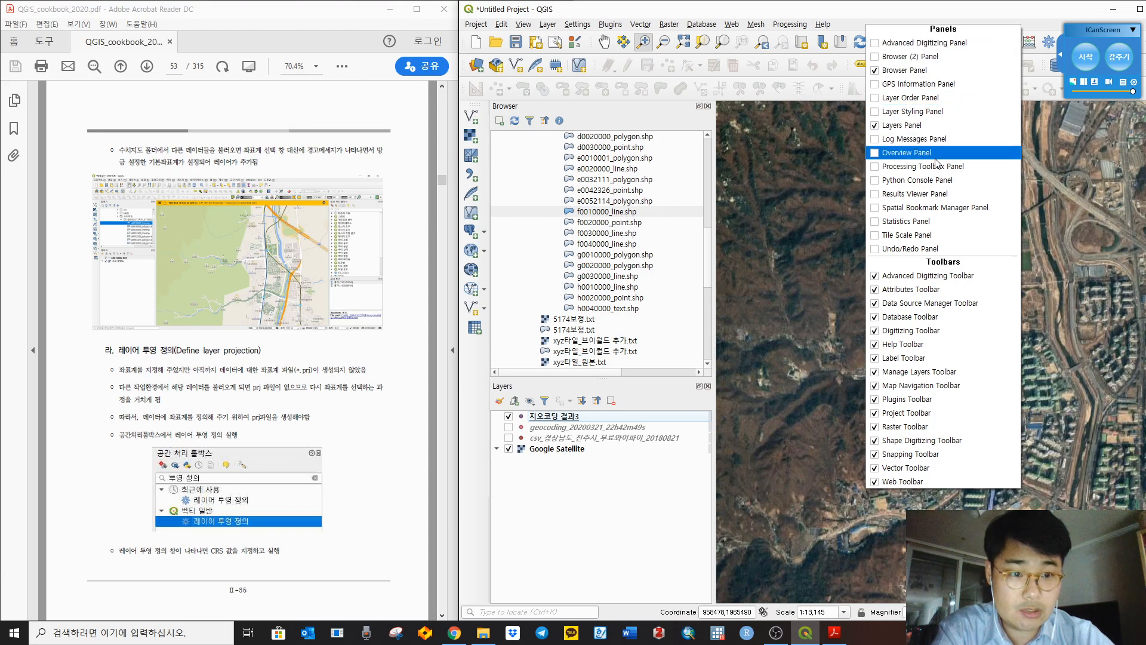
{"action": "left_click", "coordinate": [876, 168]}
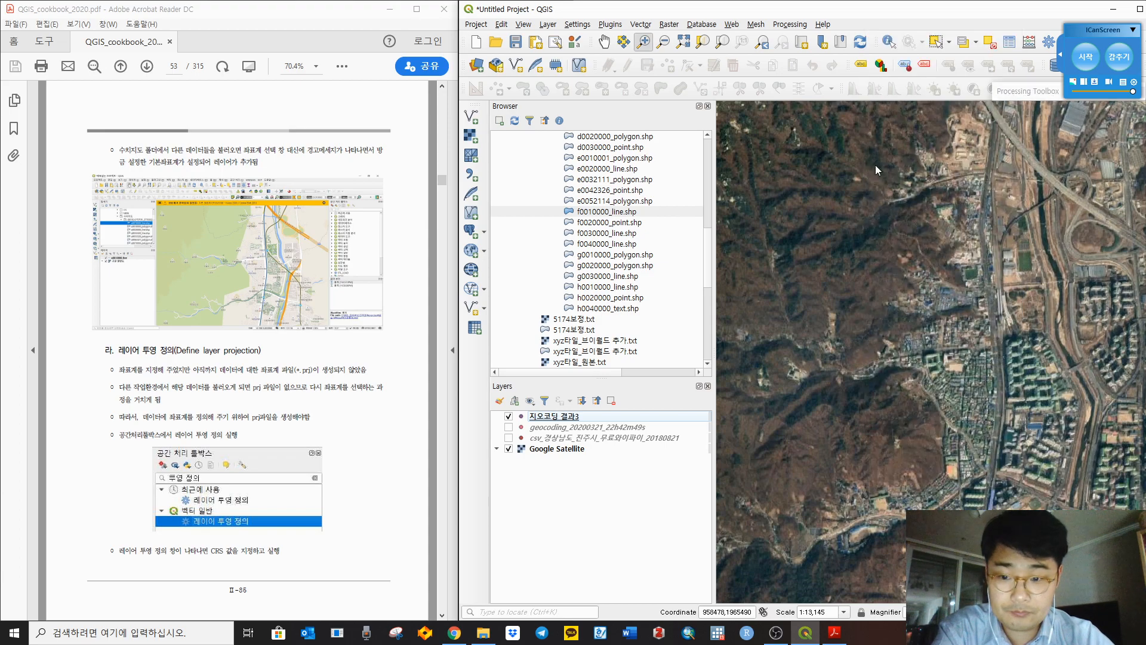
{"action": "left_click", "coordinate": [1075, 128]}
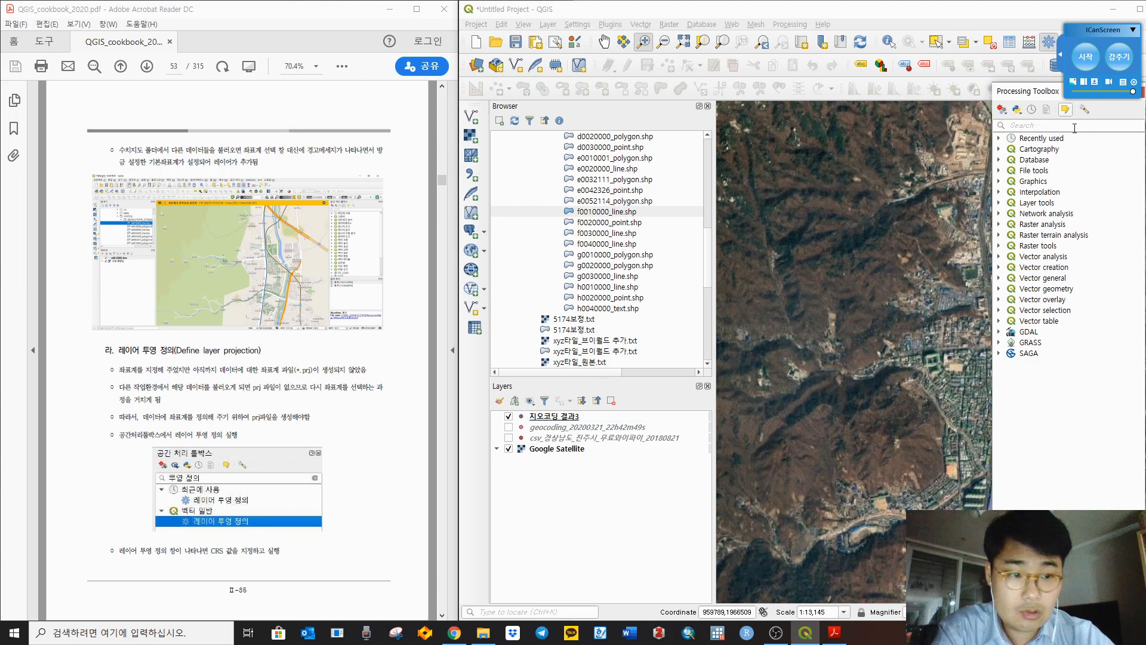
{"action": "left_click", "coordinate": [1042, 127]}
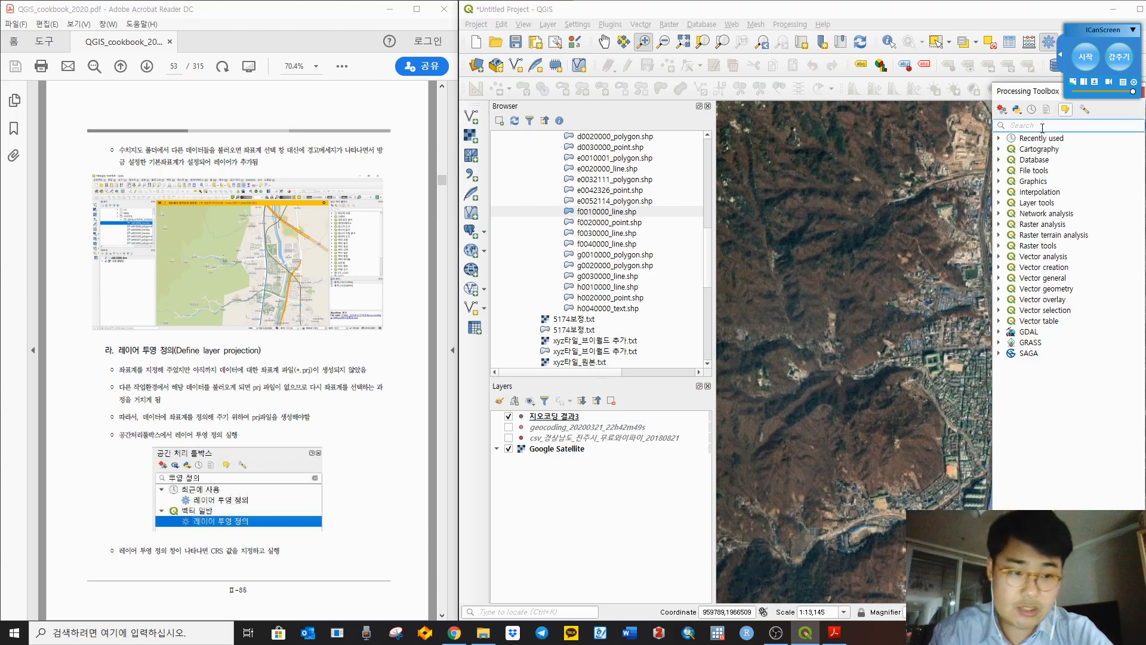
{"action": "type", "text": "project"}
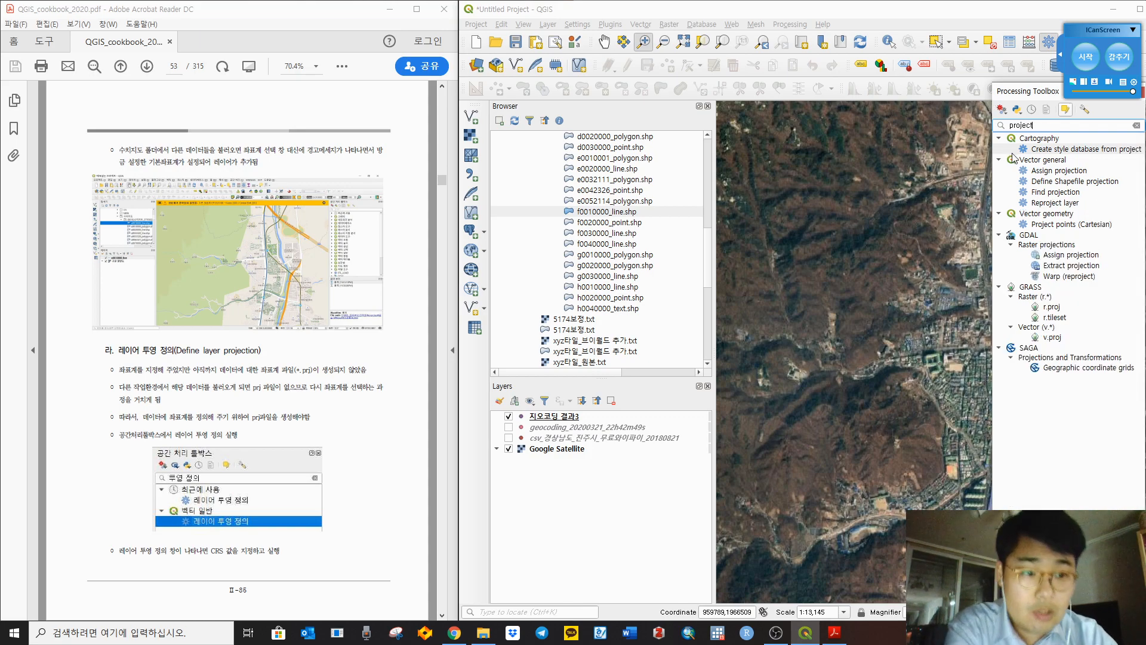
{"action": "left_click", "coordinate": [1072, 216]}
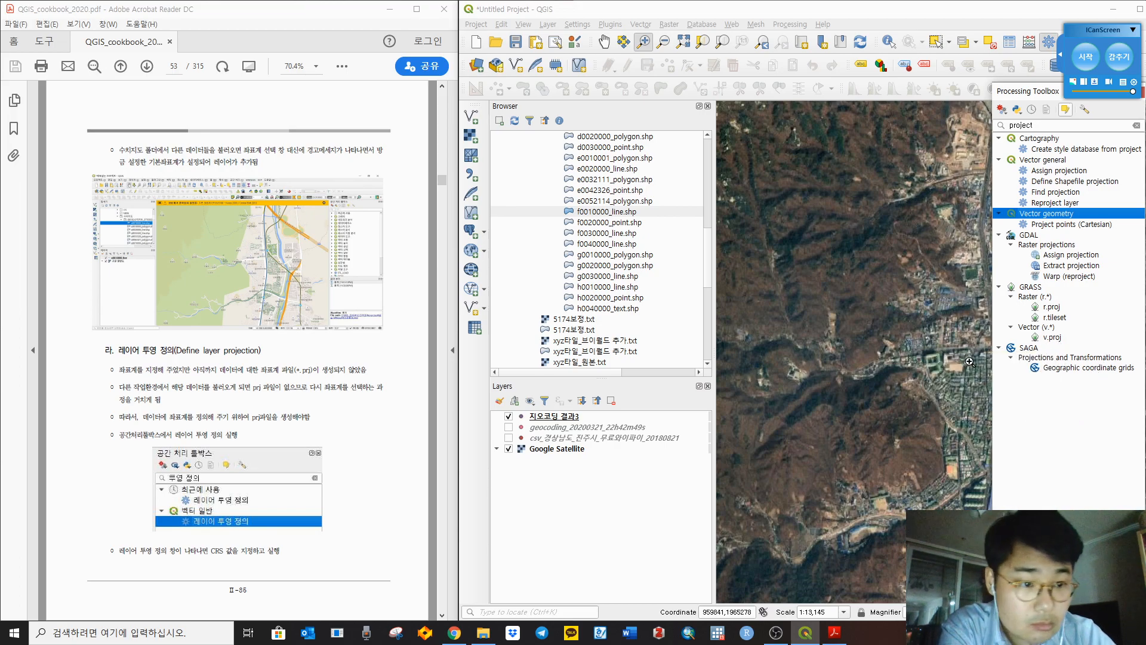
{"action": "left_click", "coordinate": [1082, 224]}
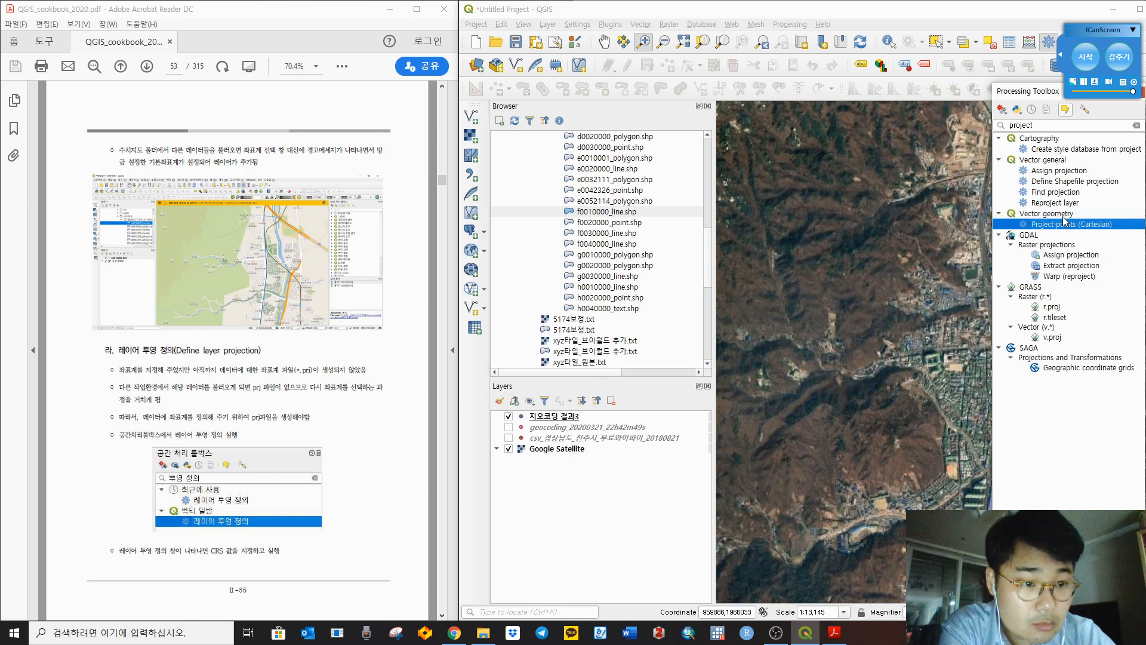
{"action": "left_click", "coordinate": [1064, 216]}
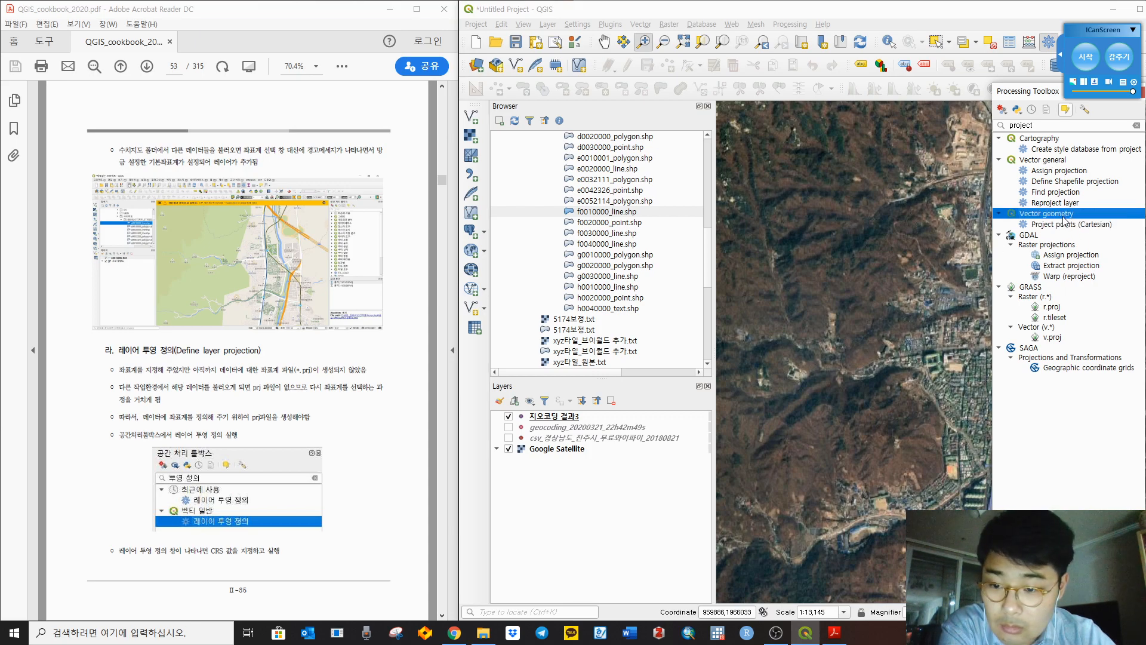
Step: Search the toolbox for 'define' and open Define Shapefile projection
{"action": "left_click", "coordinate": [1058, 124]}
{"action": "double_click", "coordinate": [1068, 125]}
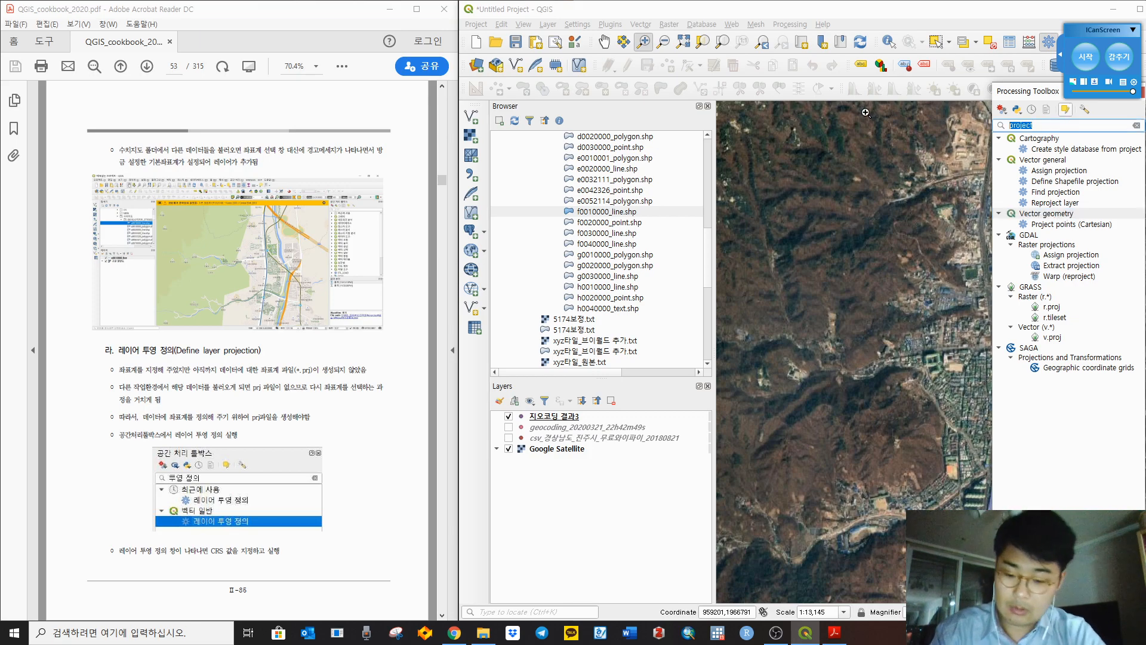
{"action": "type", "text": "define"}
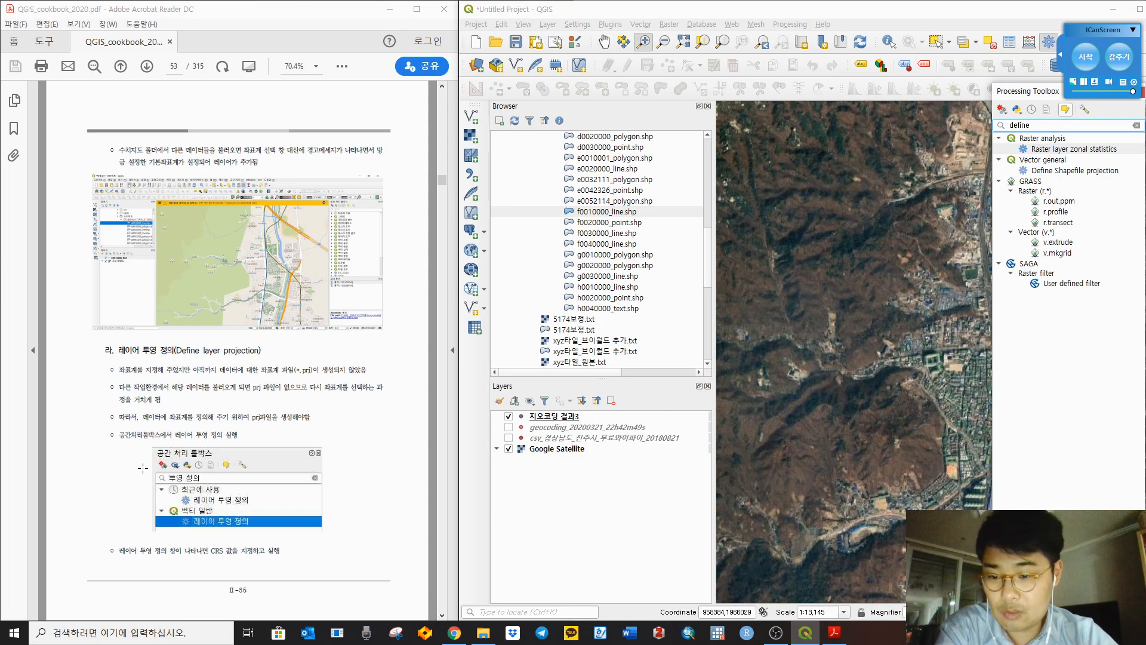
{"action": "double_click", "coordinate": [1043, 123]}
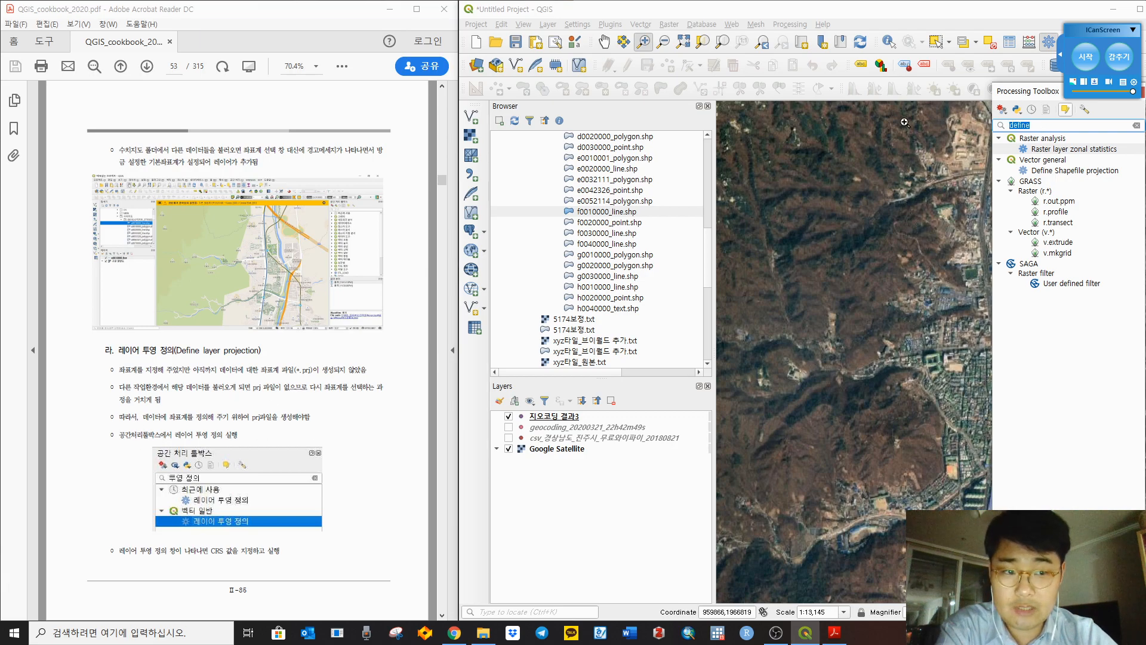
{"action": "left_click", "coordinate": [1065, 161]}
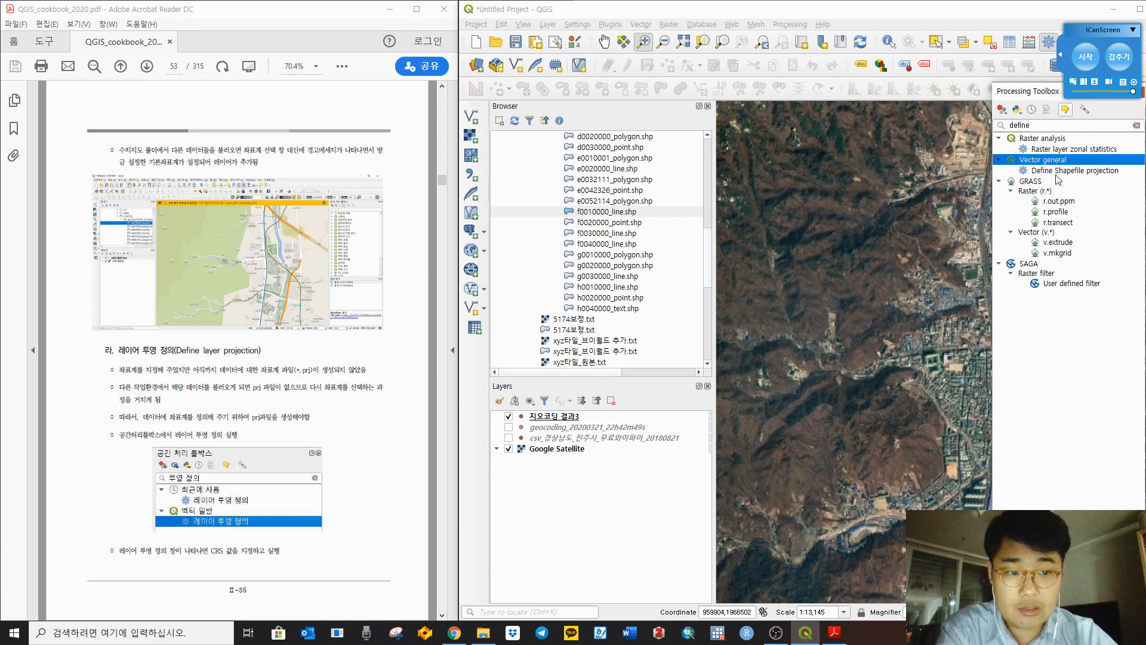
{"action": "left_click", "coordinate": [1049, 171]}
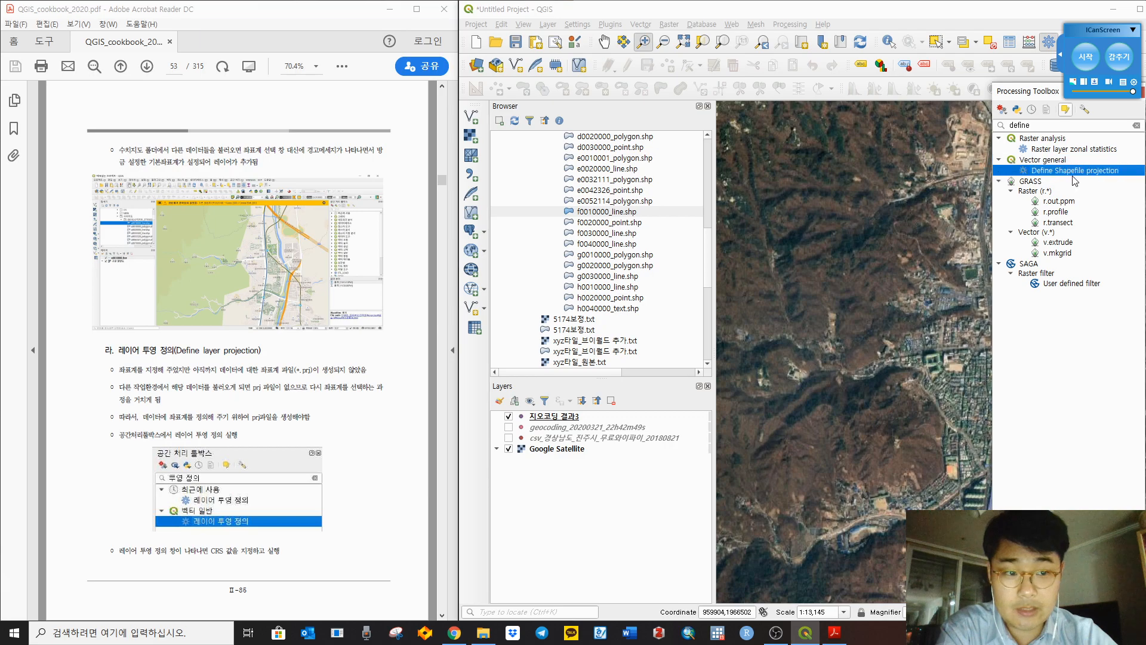
{"action": "double_click", "coordinate": [1080, 171]}
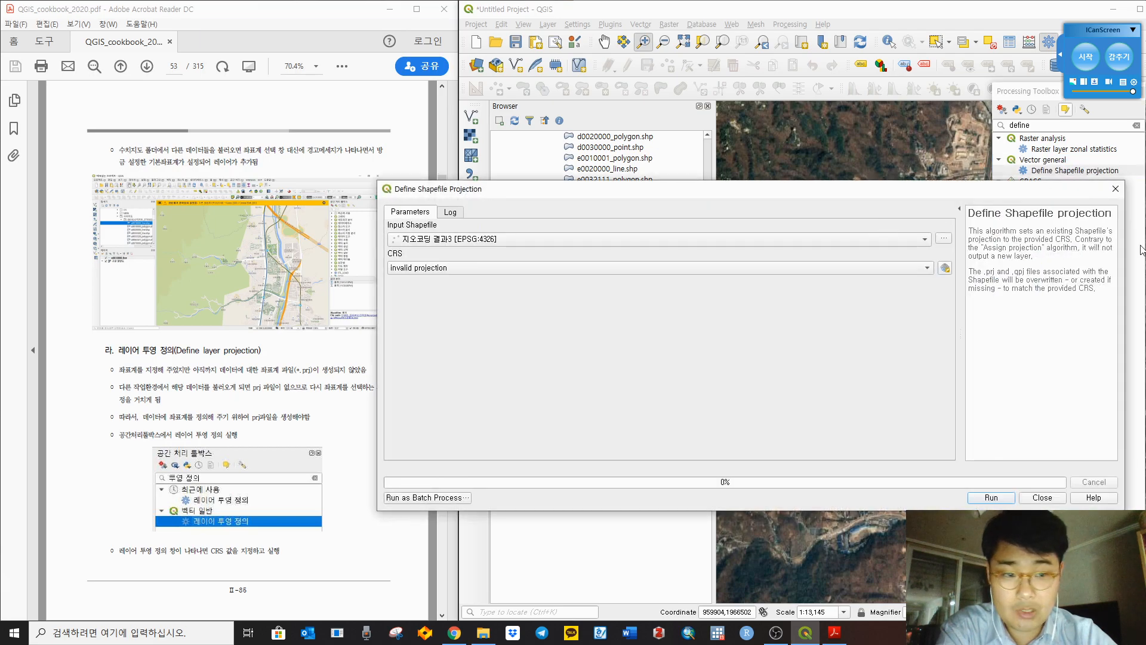
Step: Check the PDF, leave 지오코딩 결과3 as input, and close the Define Shapefile projection tool
{"action": "left_click_drag", "start_coordinate": [1121, 250], "coordinate": [915, 250]}
{"action": "left_click_drag", "start_coordinate": [812, 196], "coordinate": [936, 179]}
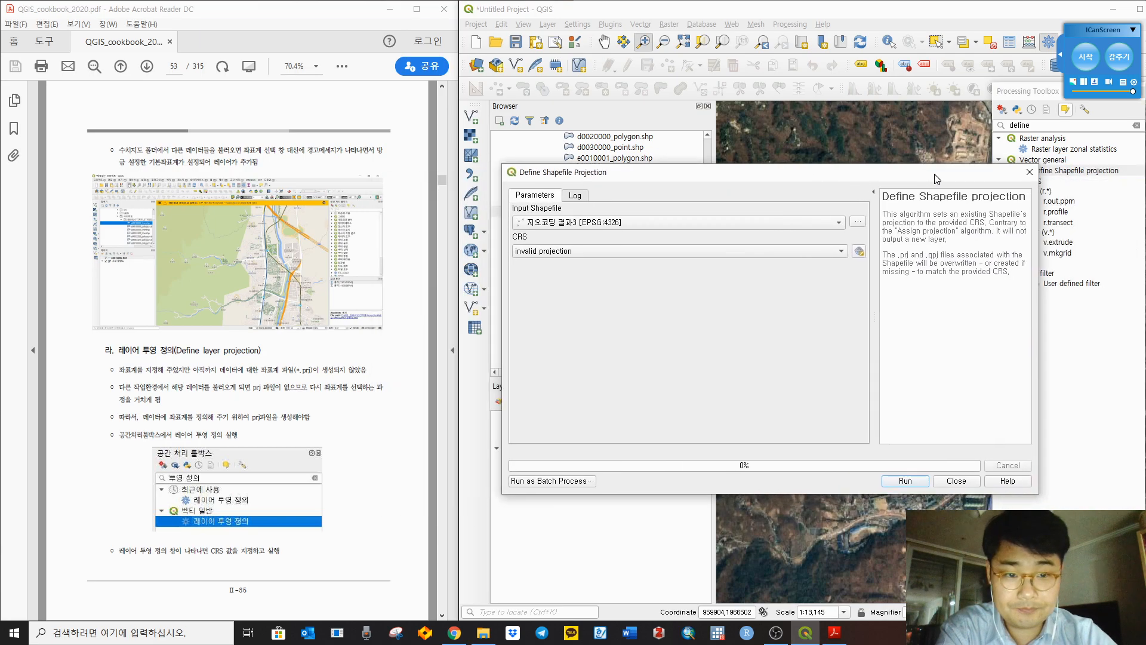
{"action": "left_click", "coordinate": [424, 485]}
{"action": "scroll", "coordinate": [424, 483], "scroll_direction": "down", "scroll_amount": 3}
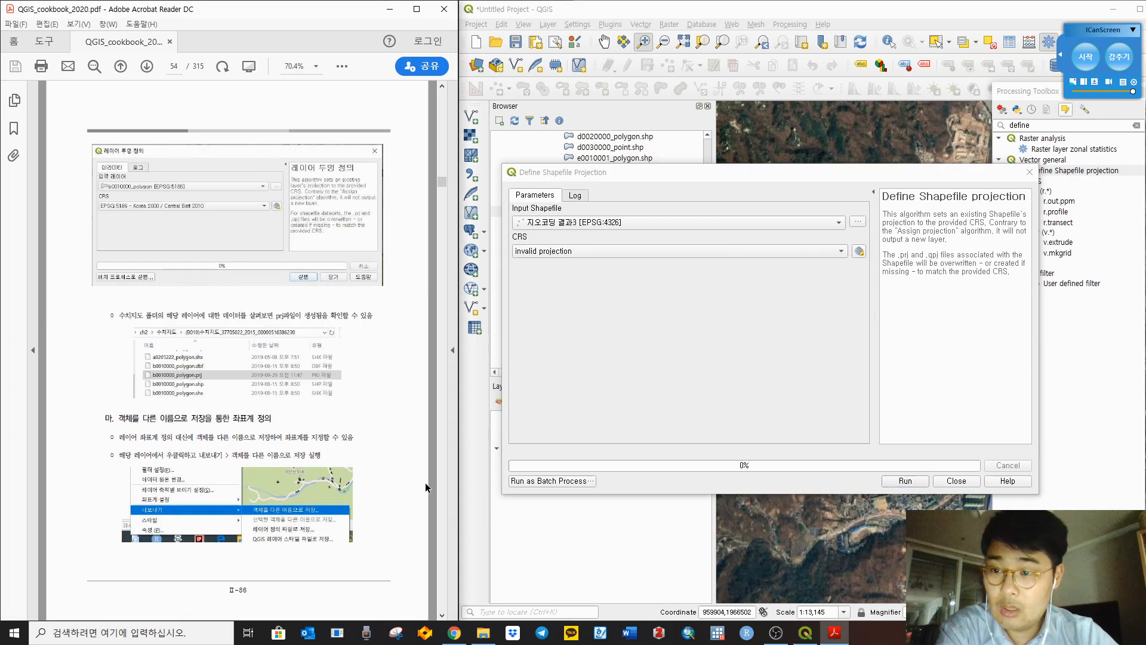
{"action": "left_click", "coordinate": [566, 224]}
{"action": "left_click", "coordinate": [591, 222]}
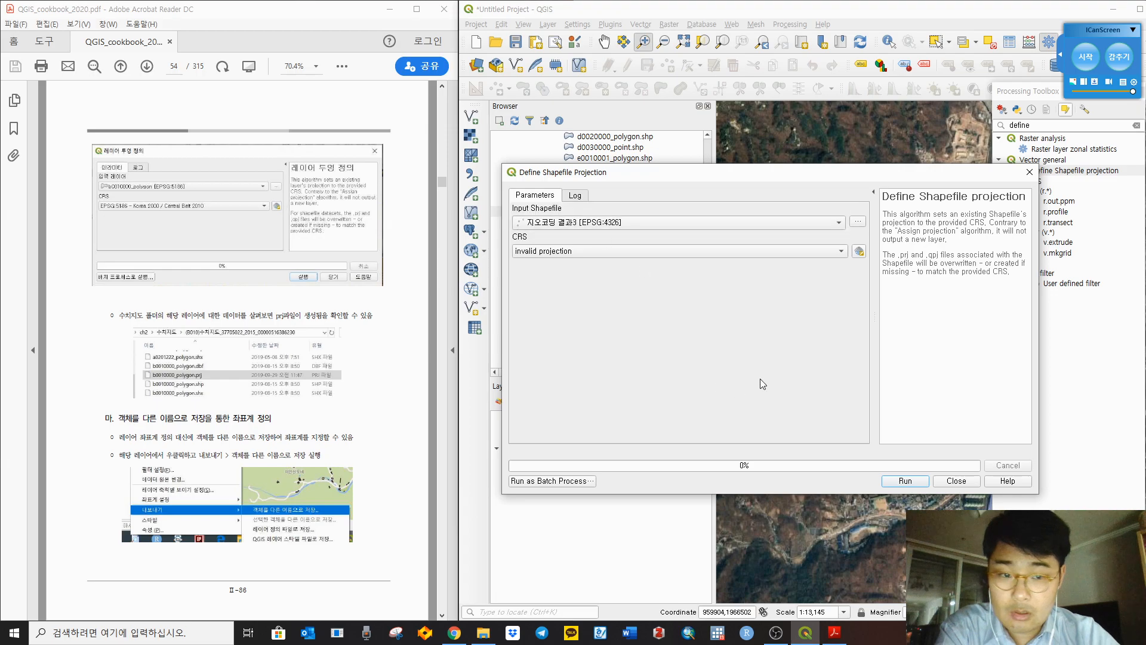
{"action": "left_click", "coordinate": [1030, 172]}
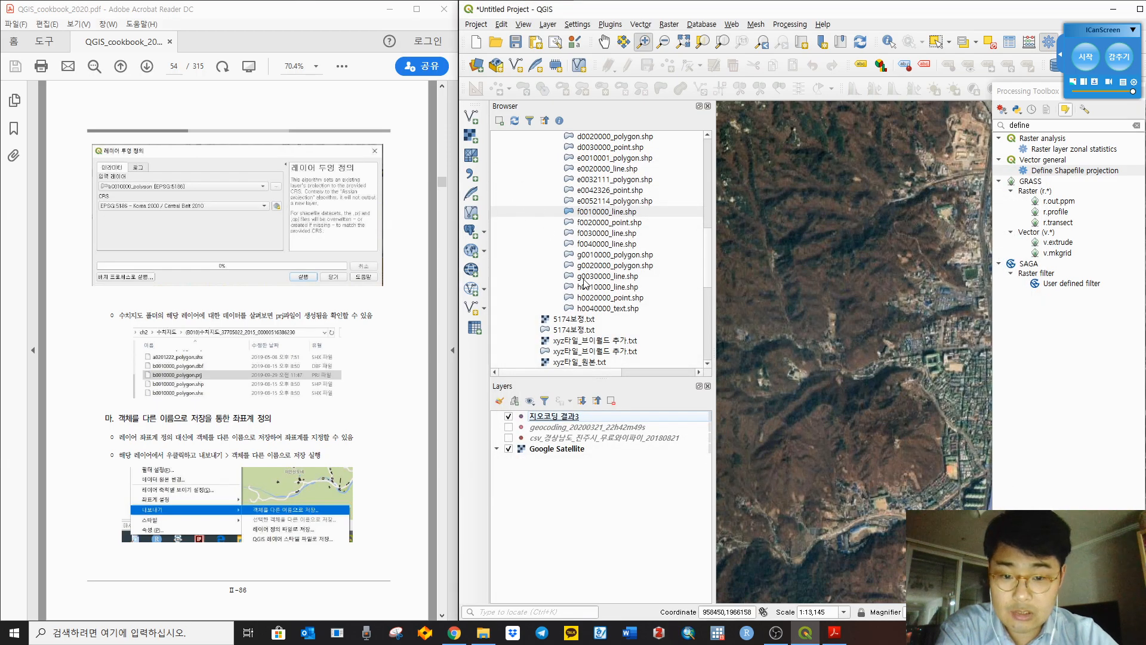
Step: Add the f0010000_line contour shapefile to the map from the browser
{"action": "scroll", "coordinate": [593, 290], "scroll_direction": "up", "scroll_amount": 1}
{"action": "left_click", "coordinate": [608, 245]}
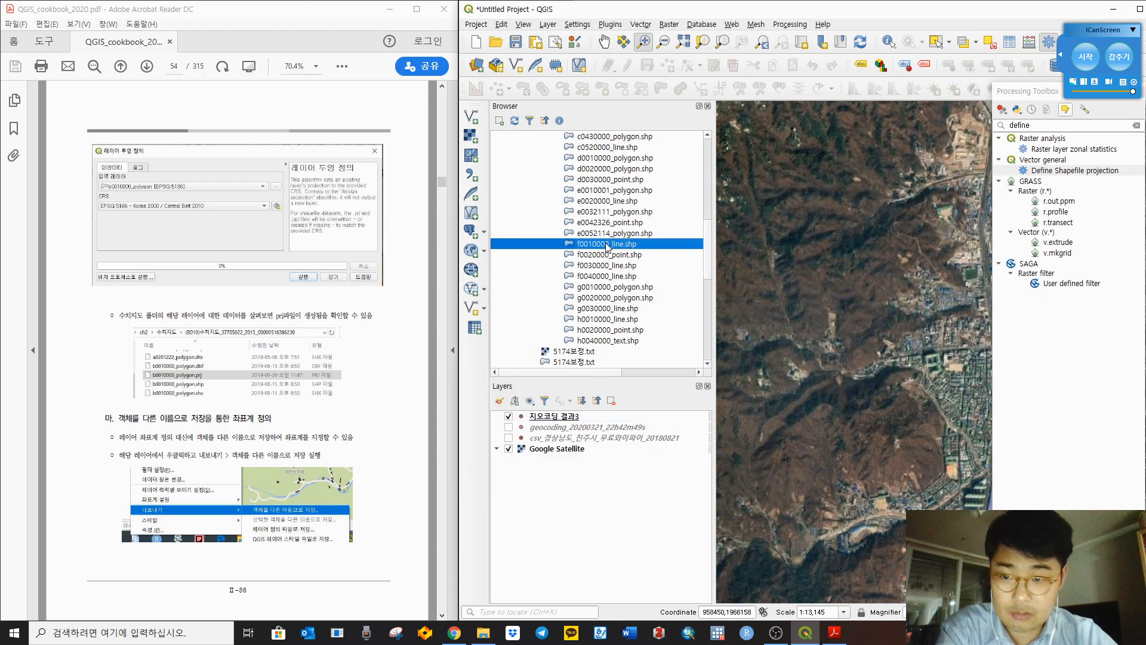
{"action": "left_click_drag", "start_coordinate": [588, 247], "coordinate": [825, 292]}
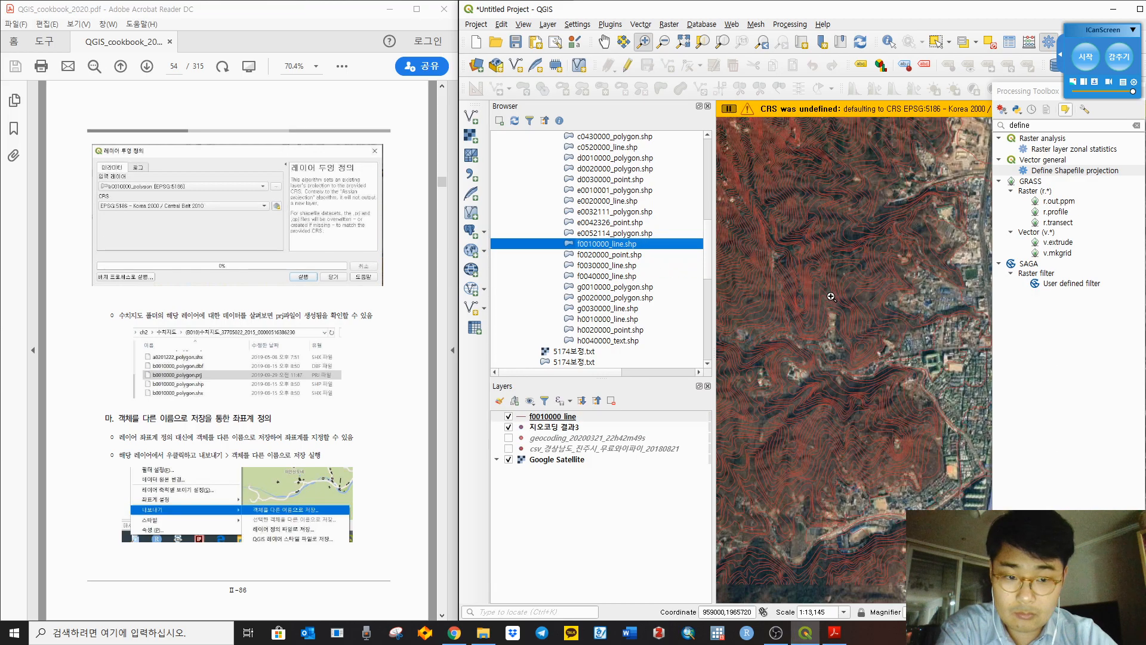
Step: Run Define Shapefile projection with Korea 2000 / Central Belt 2010 as the CRS
{"action": "left_click", "coordinate": [1069, 172]}
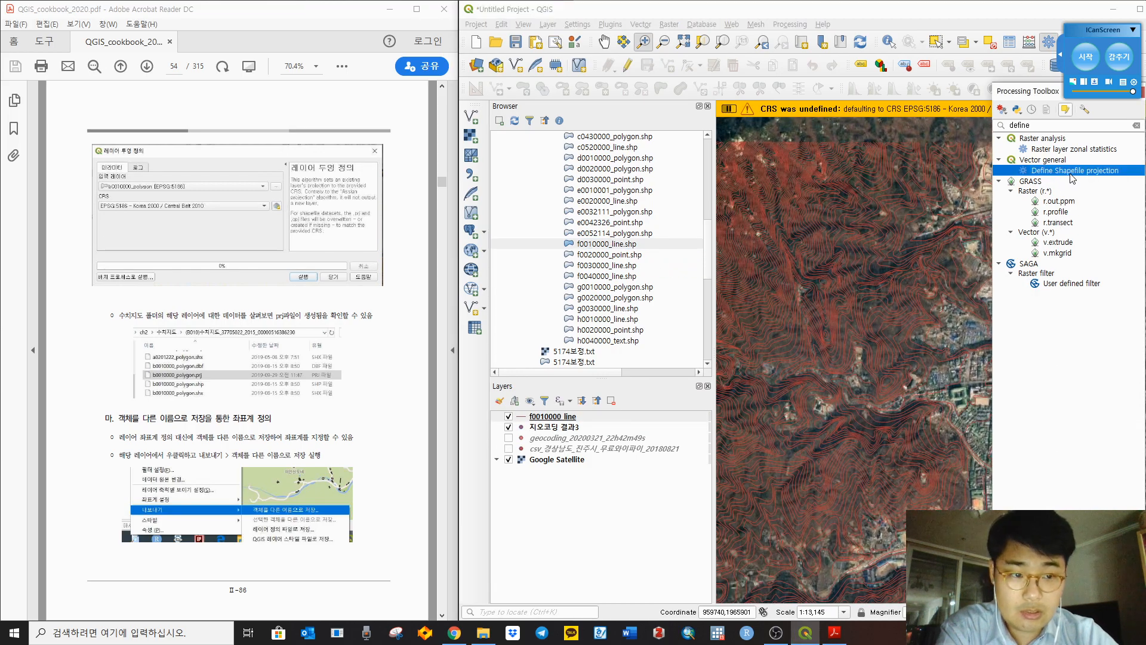
{"action": "double_click", "coordinate": [1080, 172]}
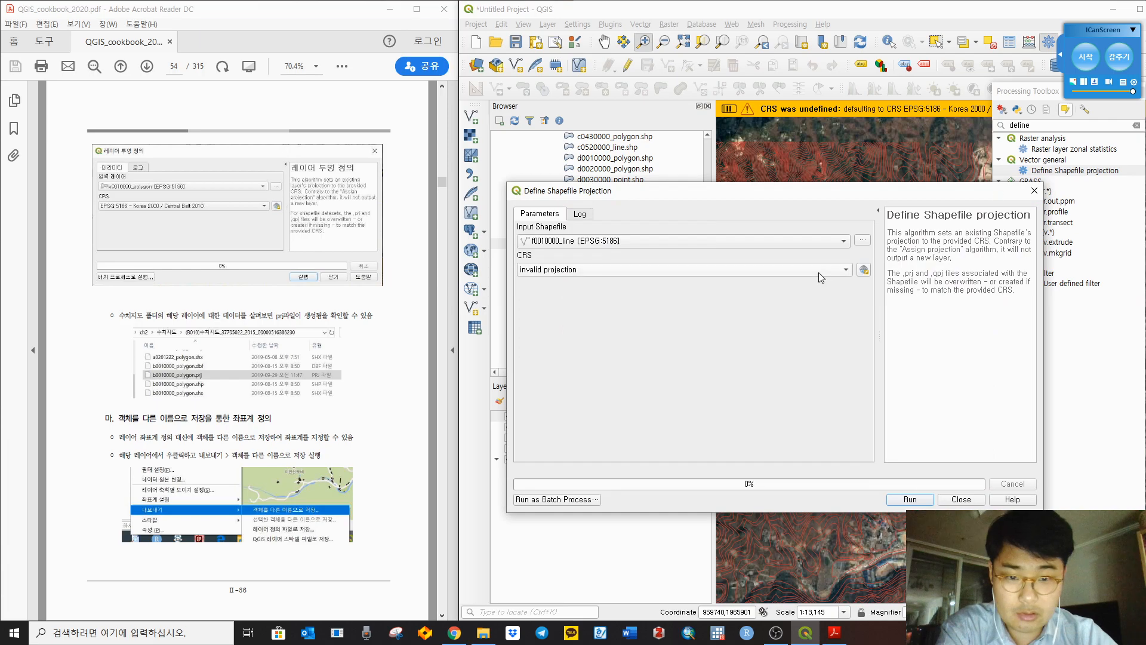
{"action": "left_click_drag", "start_coordinate": [634, 194], "coordinate": [667, 188]}
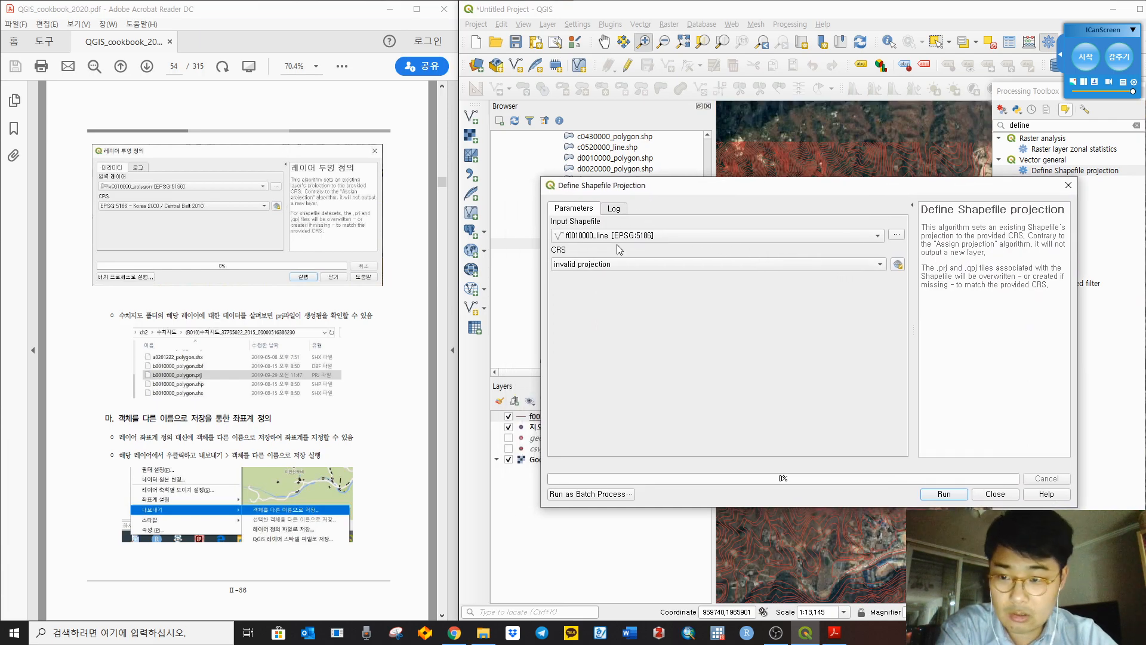
{"action": "left_click", "coordinate": [632, 267]}
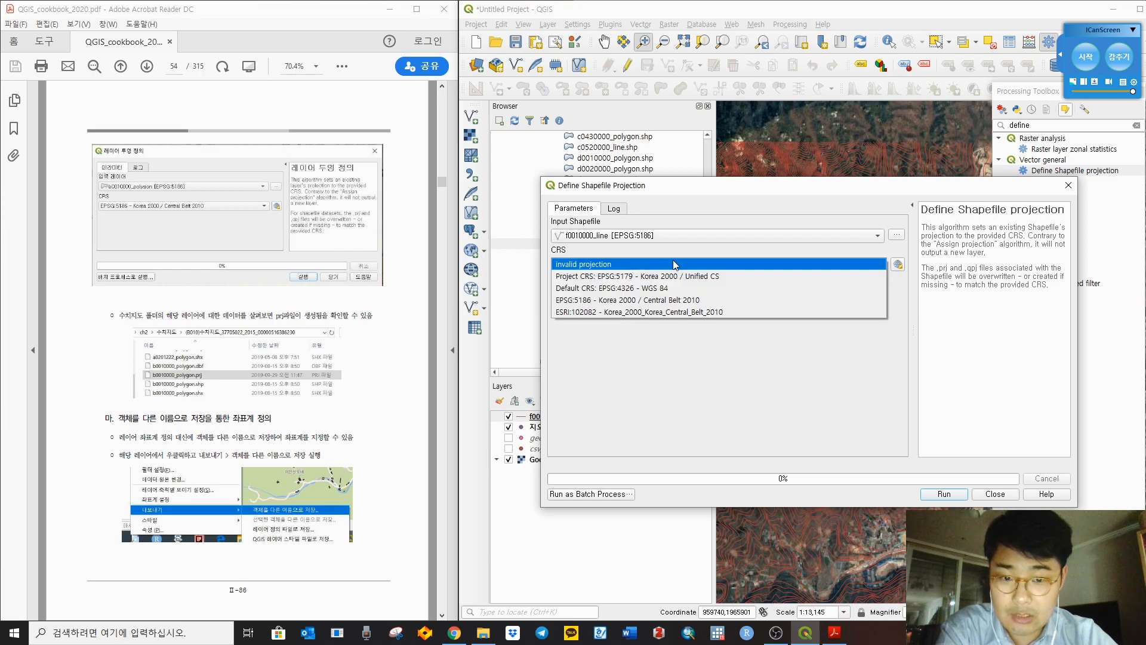
{"action": "left_click", "coordinate": [897, 266]}
{"action": "left_click", "coordinate": [898, 265]}
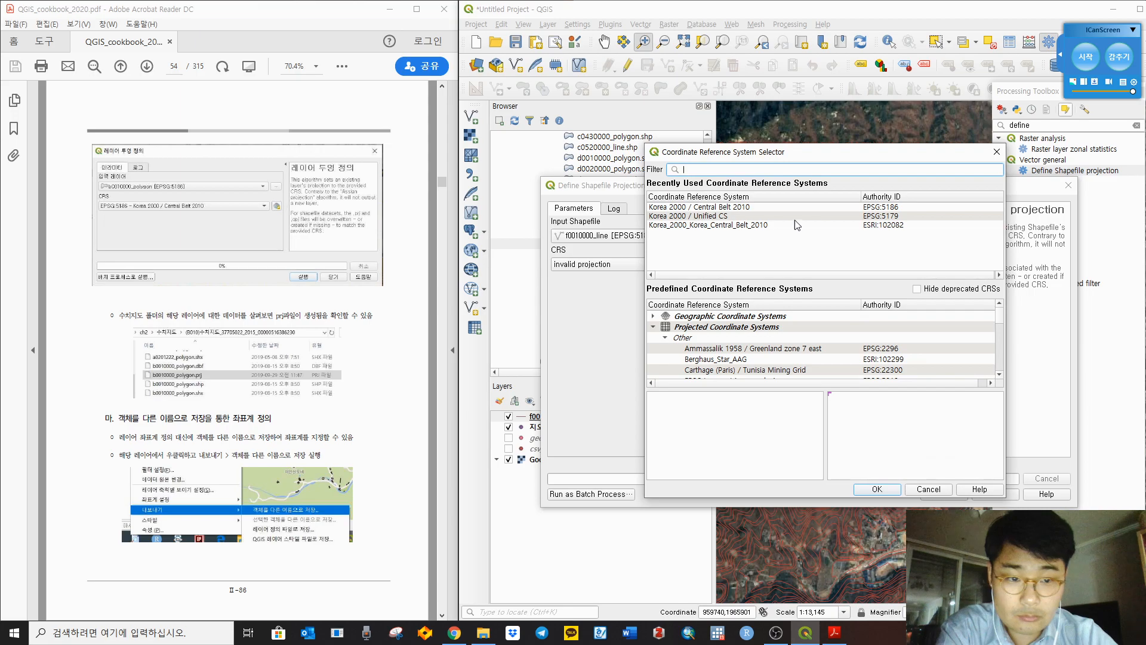
{"action": "left_click", "coordinate": [860, 208]}
{"action": "left_click", "coordinate": [869, 490]}
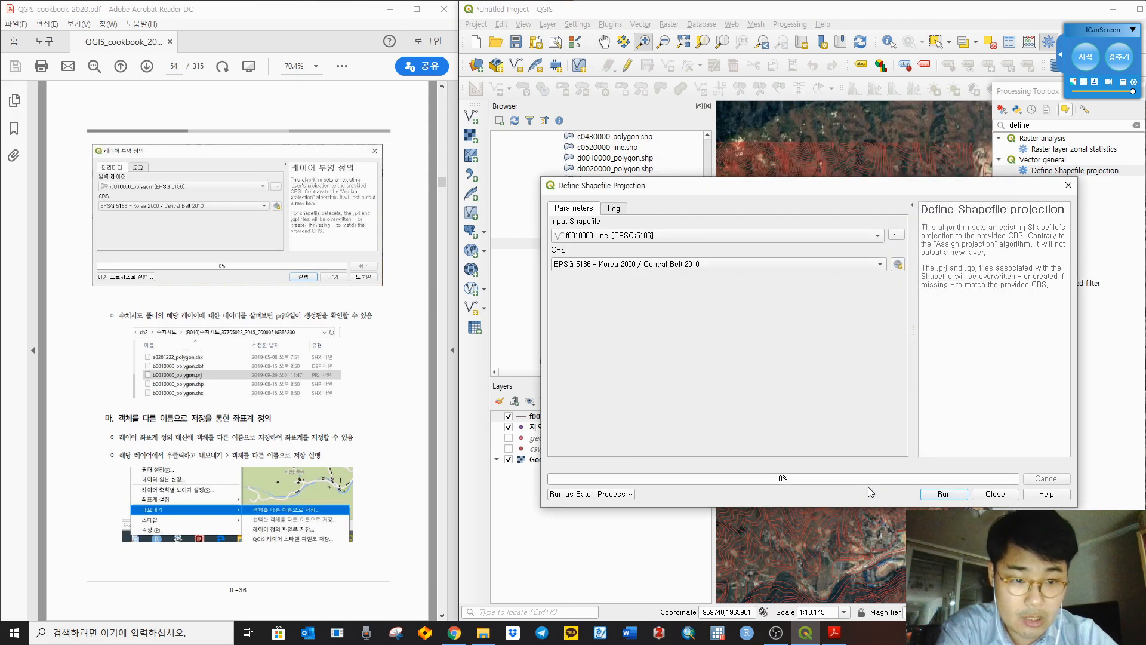
{"action": "left_click", "coordinate": [944, 495]}
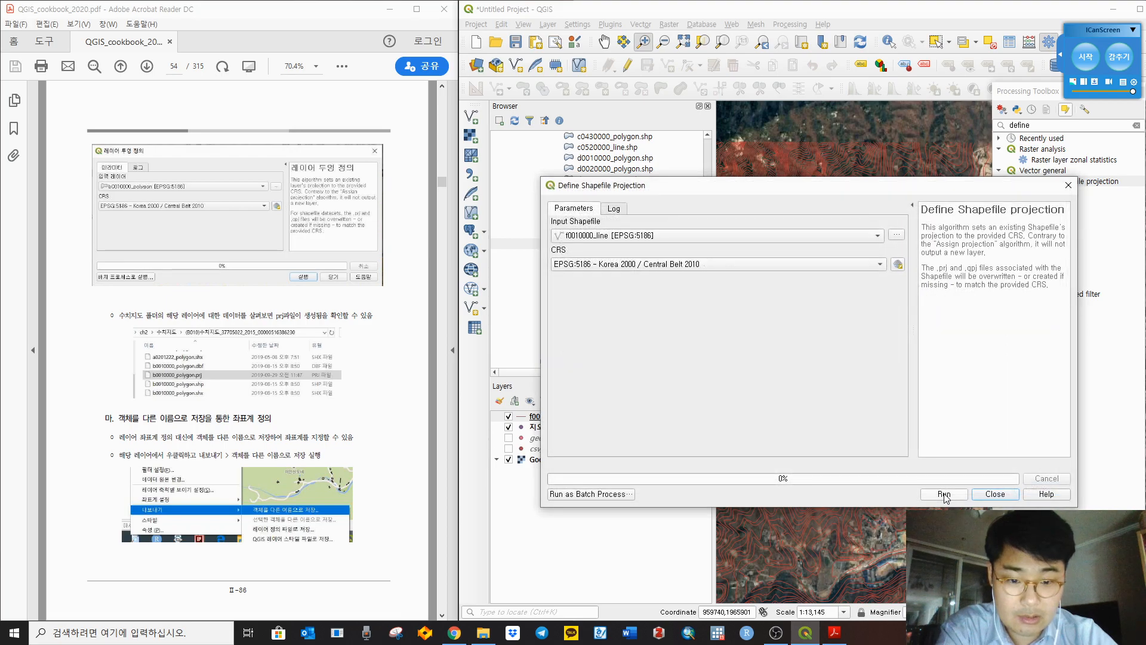
{"action": "left_click", "coordinate": [996, 495]}
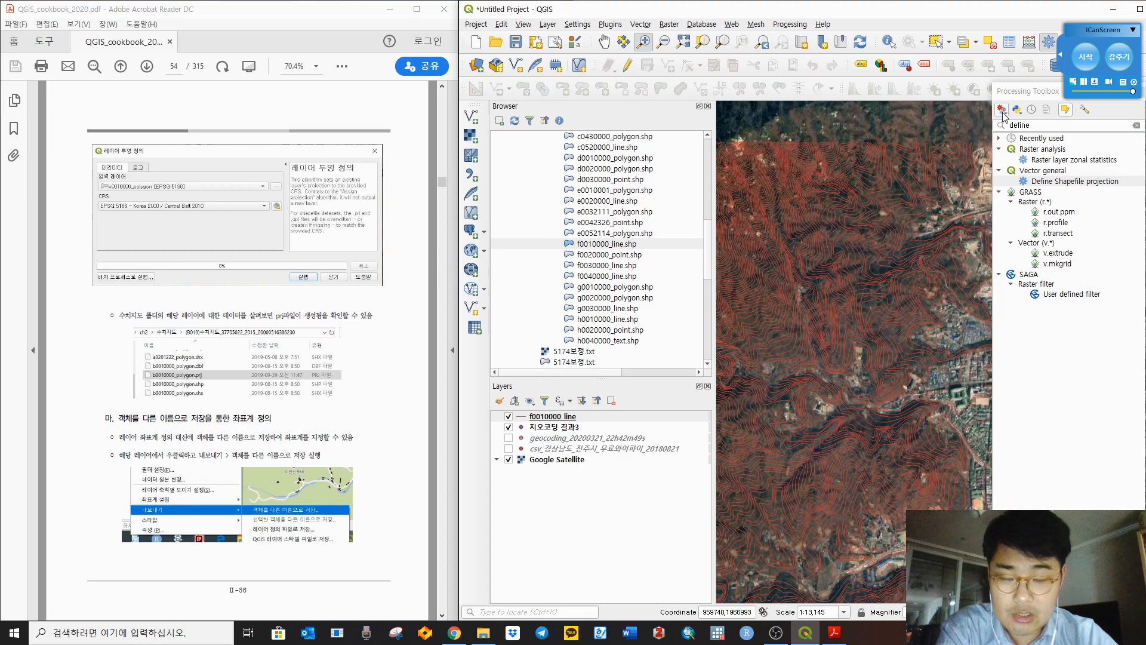
{"action": "left_click_drag", "start_coordinate": [1028, 94], "coordinate": [934, 154]}
{"action": "left_click_drag", "start_coordinate": [892, 9], "coordinate": [615, 63]}
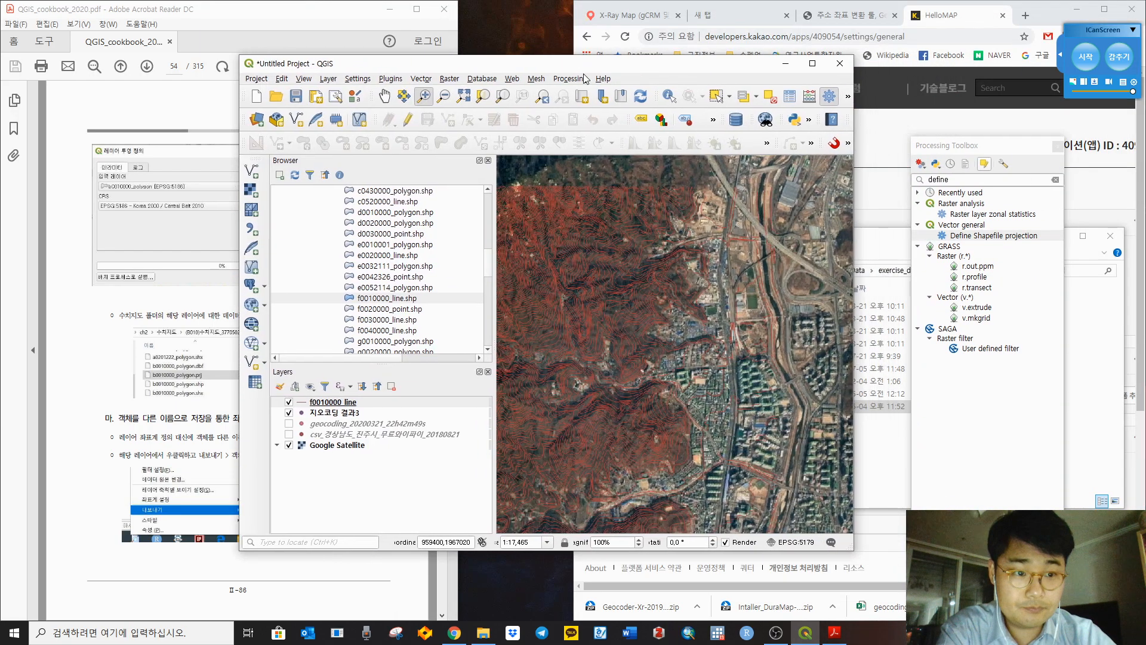
{"action": "left_click_drag", "start_coordinate": [957, 154], "coordinate": [816, 215]}
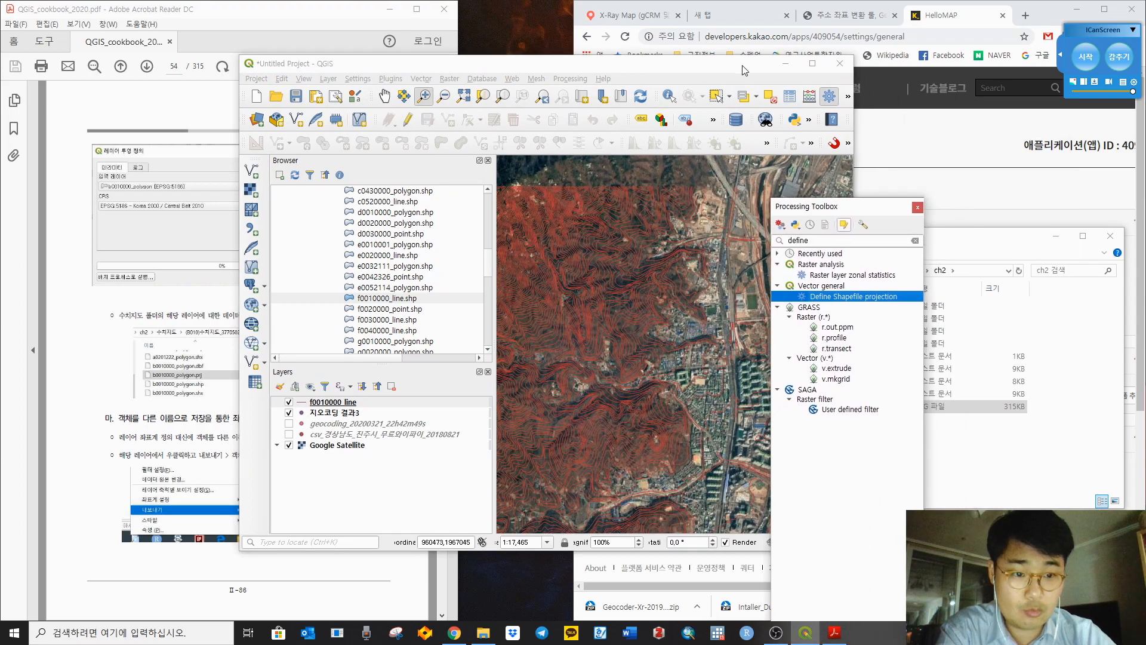
{"action": "left_click", "coordinate": [812, 64]}
{"action": "left_click_drag", "start_coordinate": [855, 212], "coordinate": [1043, 105]}
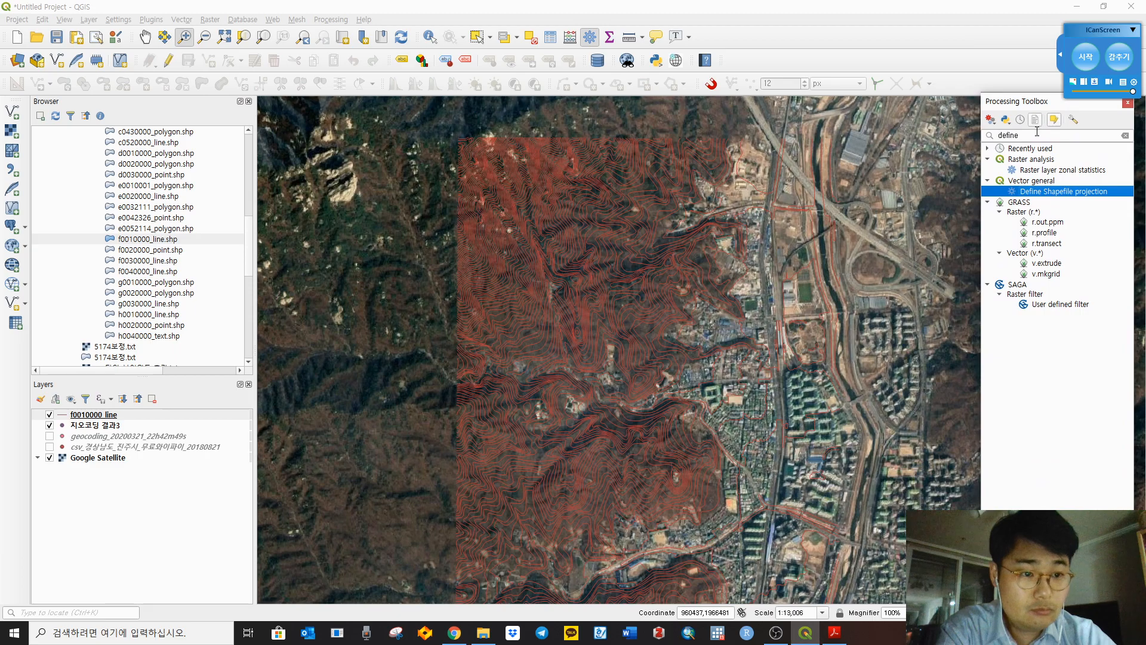
{"action": "left_click", "coordinate": [1074, 120]}
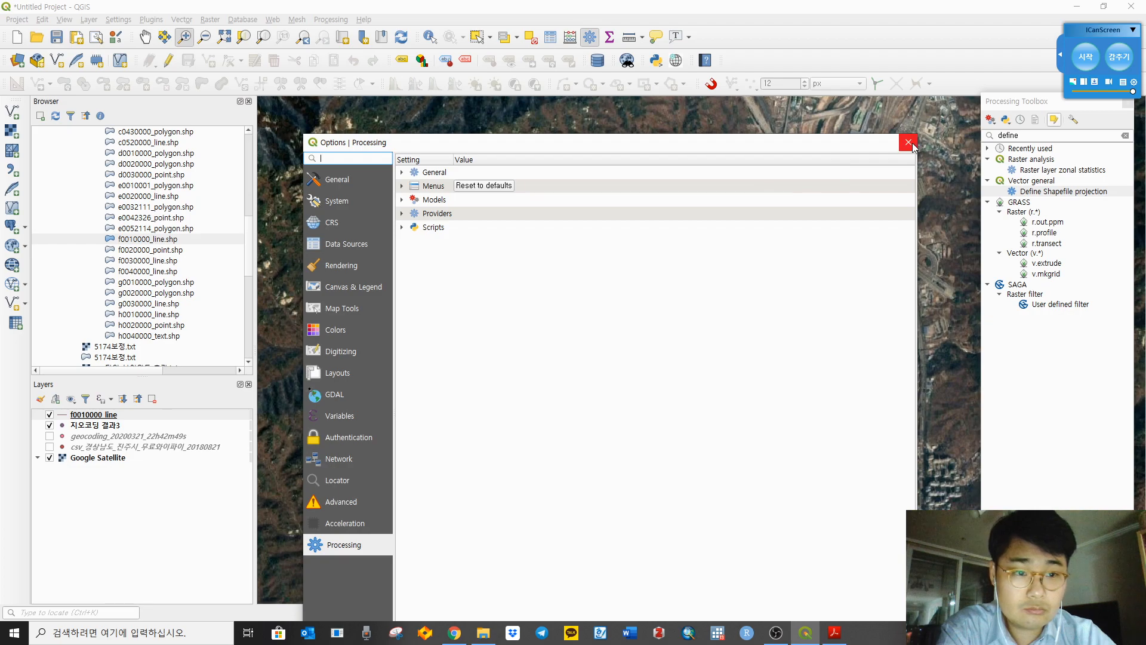
{"action": "left_click", "coordinate": [908, 142]}
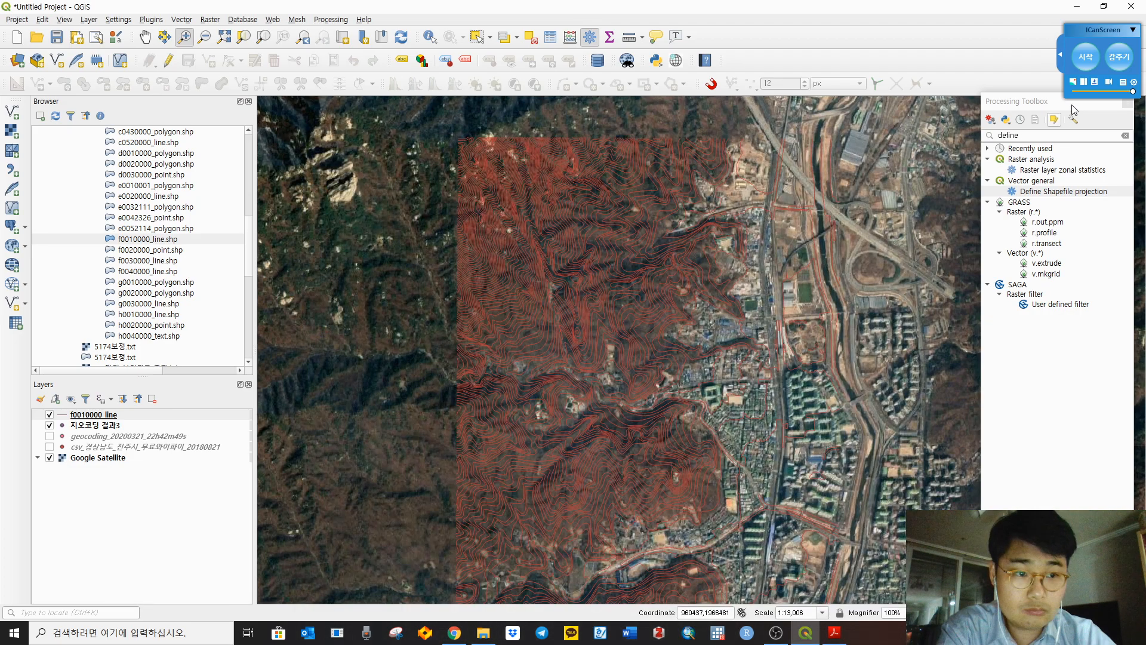
{"action": "right_click", "coordinate": [1073, 105]}
{"action": "left_click", "coordinate": [1029, 103]}
{"action": "left_click_drag", "start_coordinate": [1088, 104], "coordinate": [1101, 110]}
{"action": "left_click_drag", "start_coordinate": [911, 7], "coordinate": [1145, 37]}
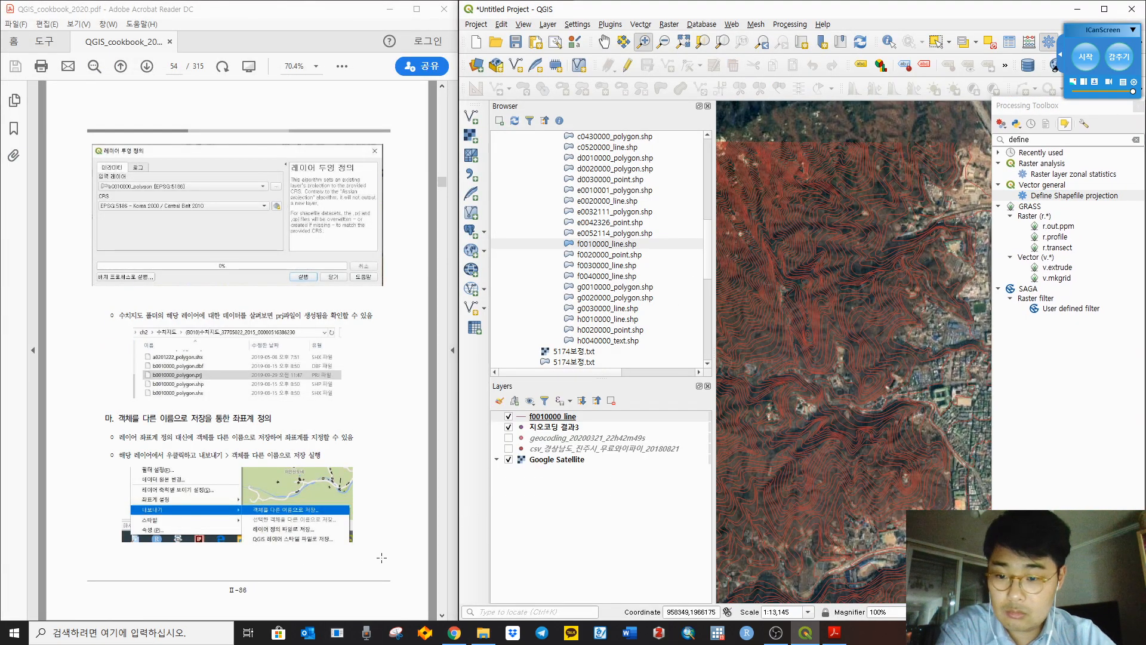
Step: After checking the PDF, start Save Features As for the f0010000_line layer
{"action": "left_click", "coordinate": [417, 457]}
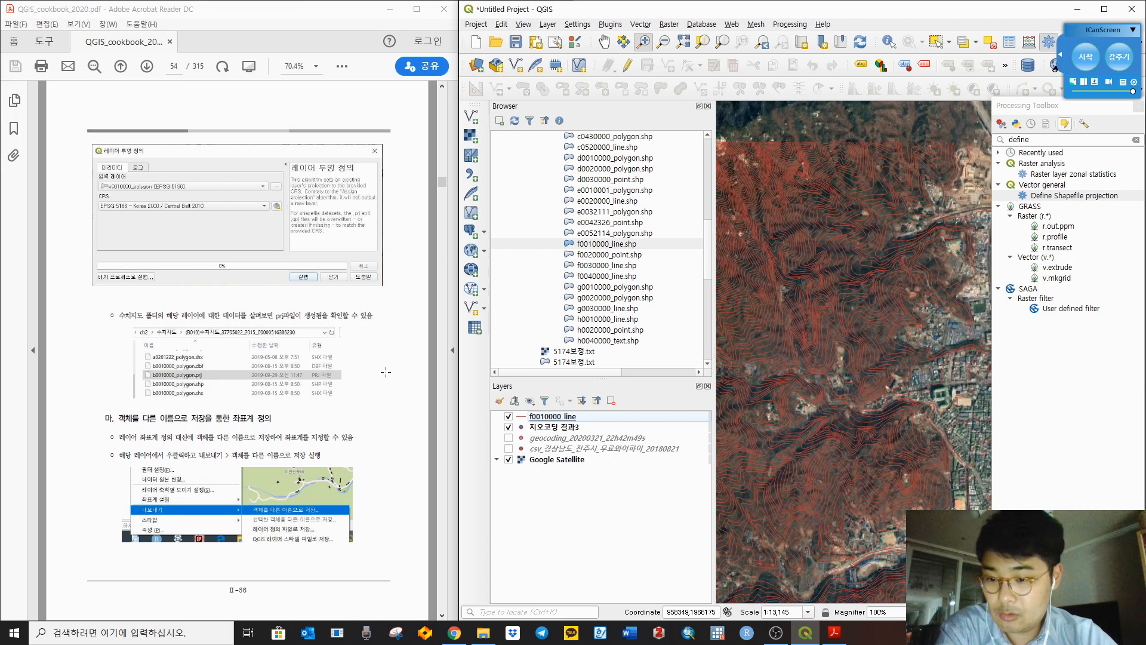
{"action": "left_click", "coordinate": [554, 417]}
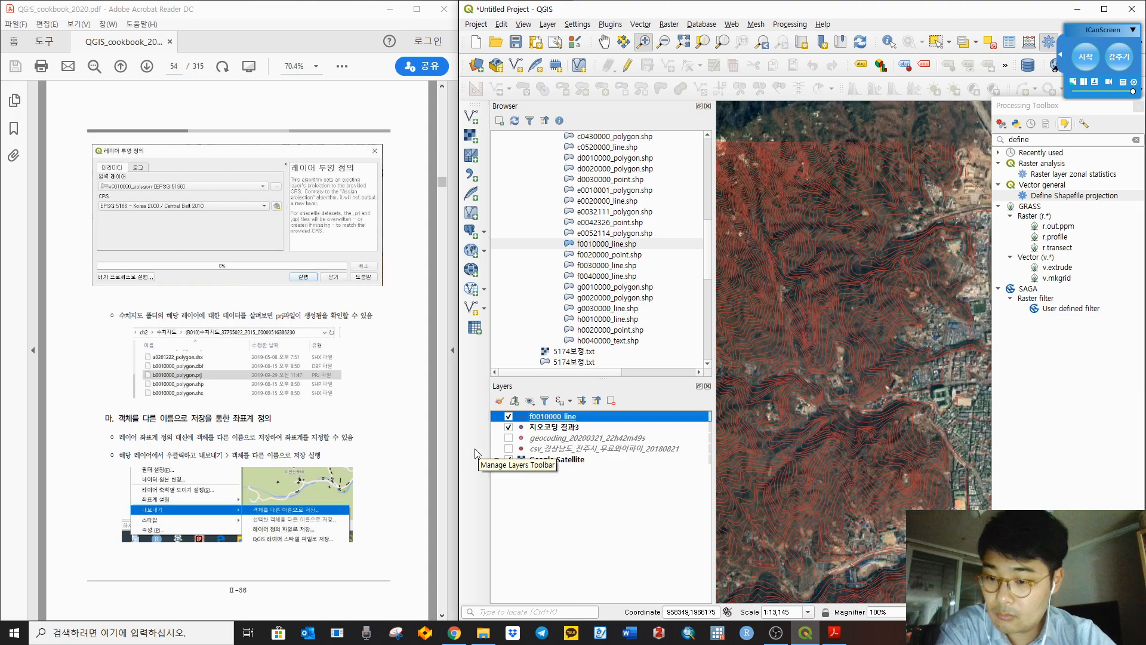
{"action": "right_click", "coordinate": [545, 419]}
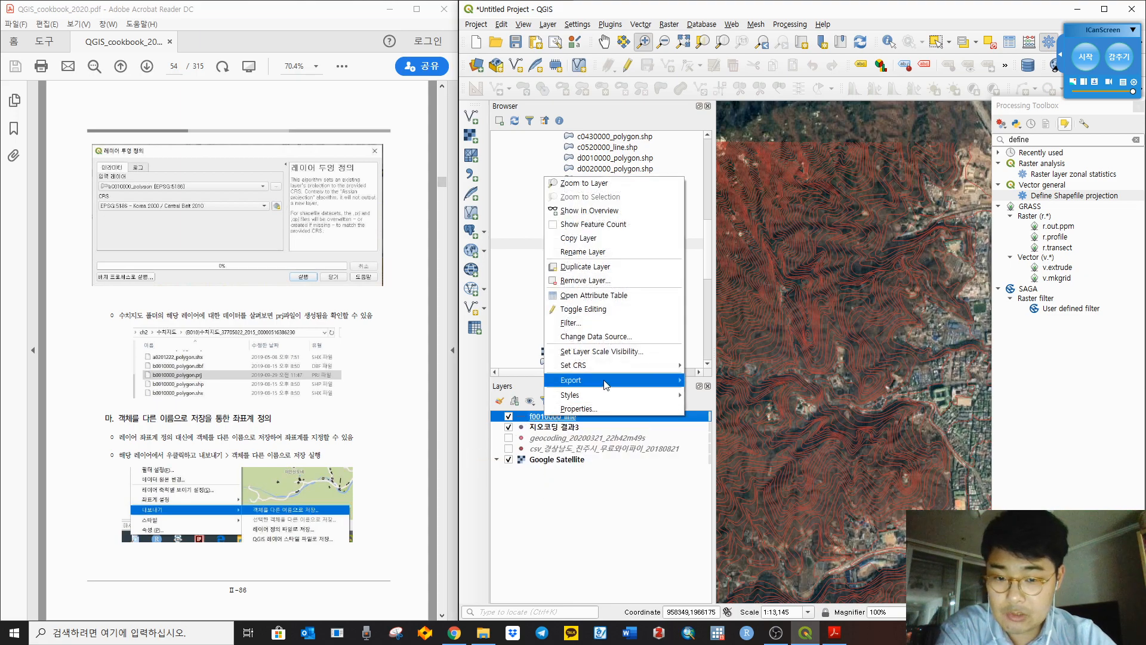
{"action": "mouse_move", "coordinate": [606, 382]}
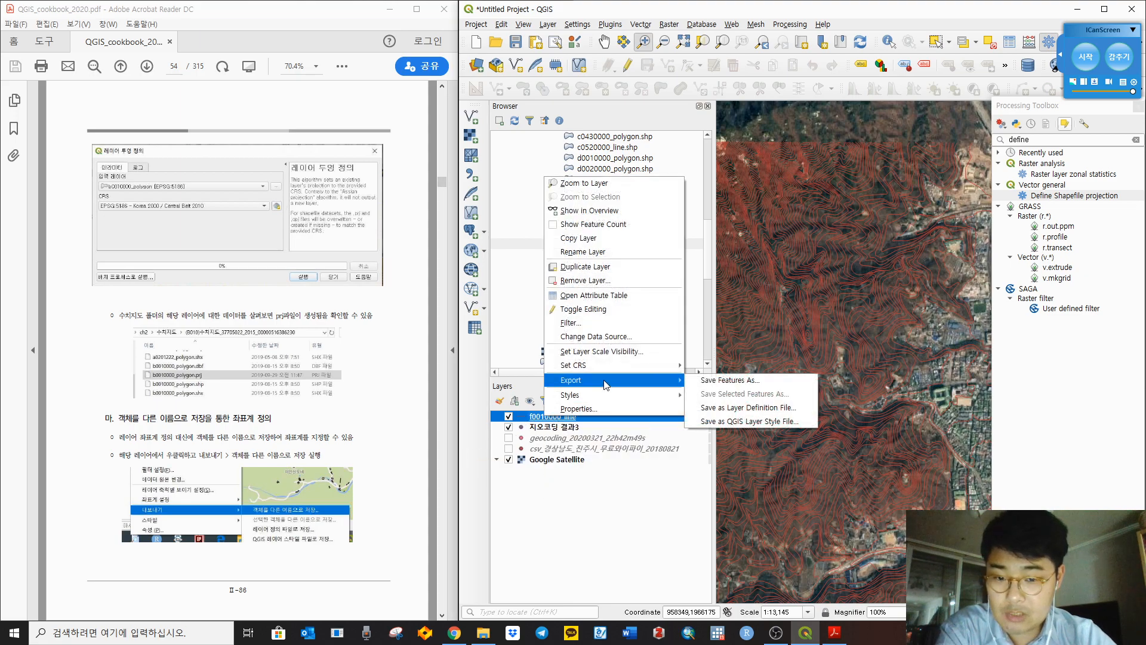
{"action": "left_click", "coordinate": [729, 382]}
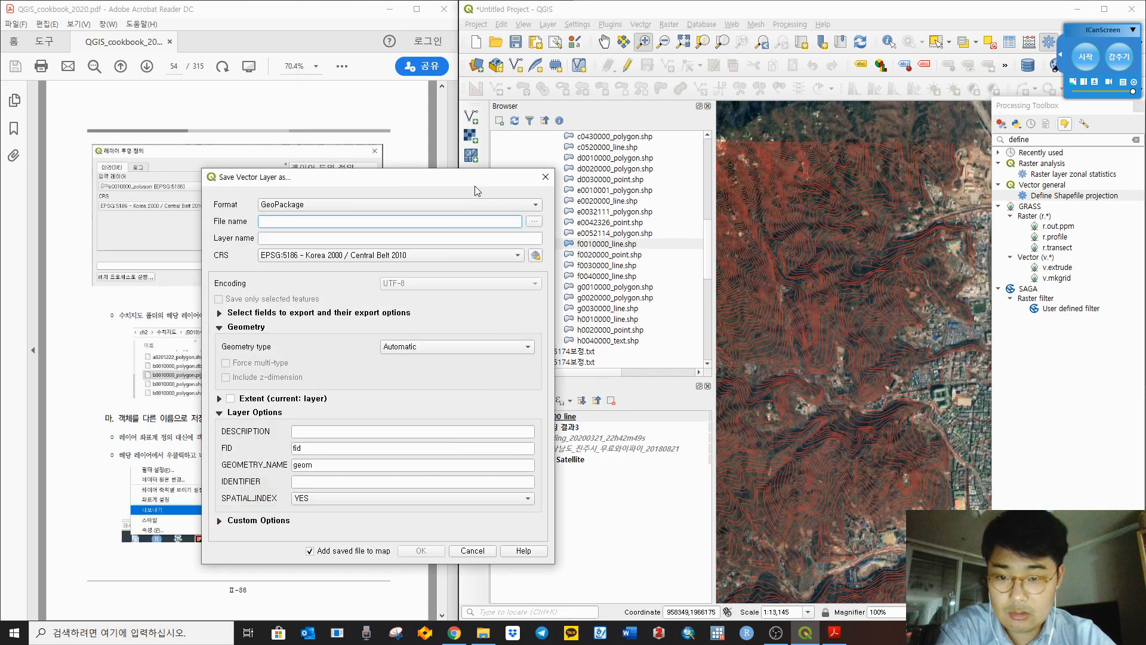
Step: Set the export format to ESRI Shapefile
{"action": "left_click_drag", "start_coordinate": [478, 185], "coordinate": [861, 177]}
{"action": "scroll", "coordinate": [428, 343], "scroll_direction": "down", "scroll_amount": 5}
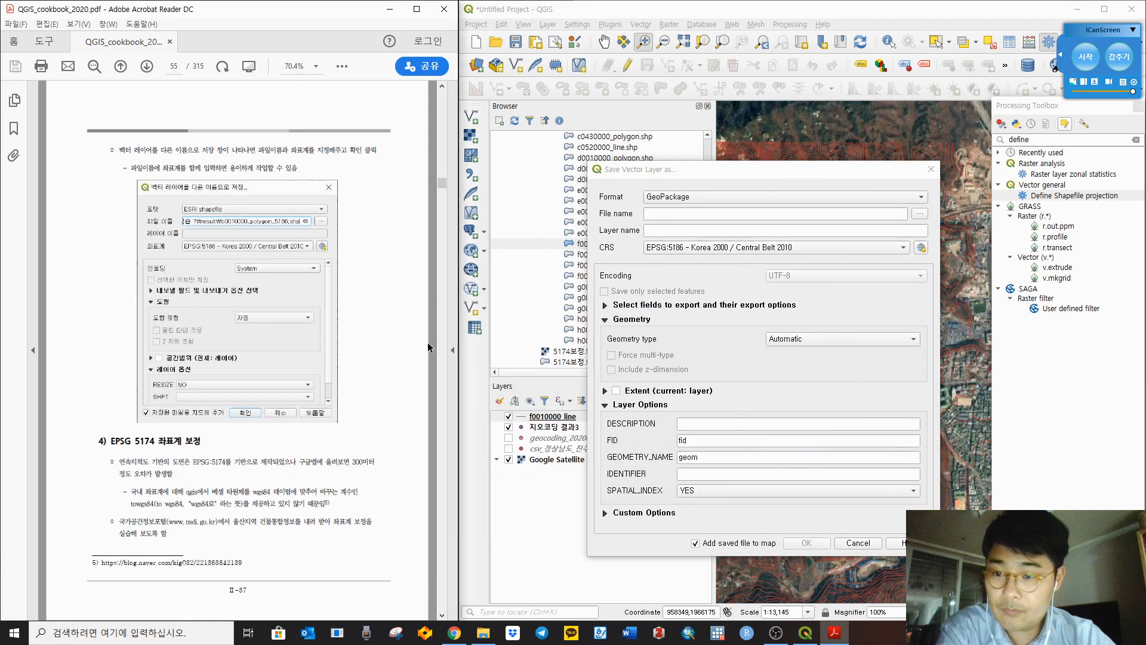
{"action": "left_click", "coordinate": [707, 194]}
{"action": "left_click", "coordinate": [702, 211]}
{"action": "left_click", "coordinate": [703, 214]}
Step: Save into the map shapefile folder, naming the file f0010000_line_prj.shp
{"action": "left_click", "coordinate": [919, 216]}
{"action": "double_click", "coordinate": [798, 263]}
{"action": "scroll", "coordinate": [811, 361], "scroll_direction": "down", "scroll_amount": 5}
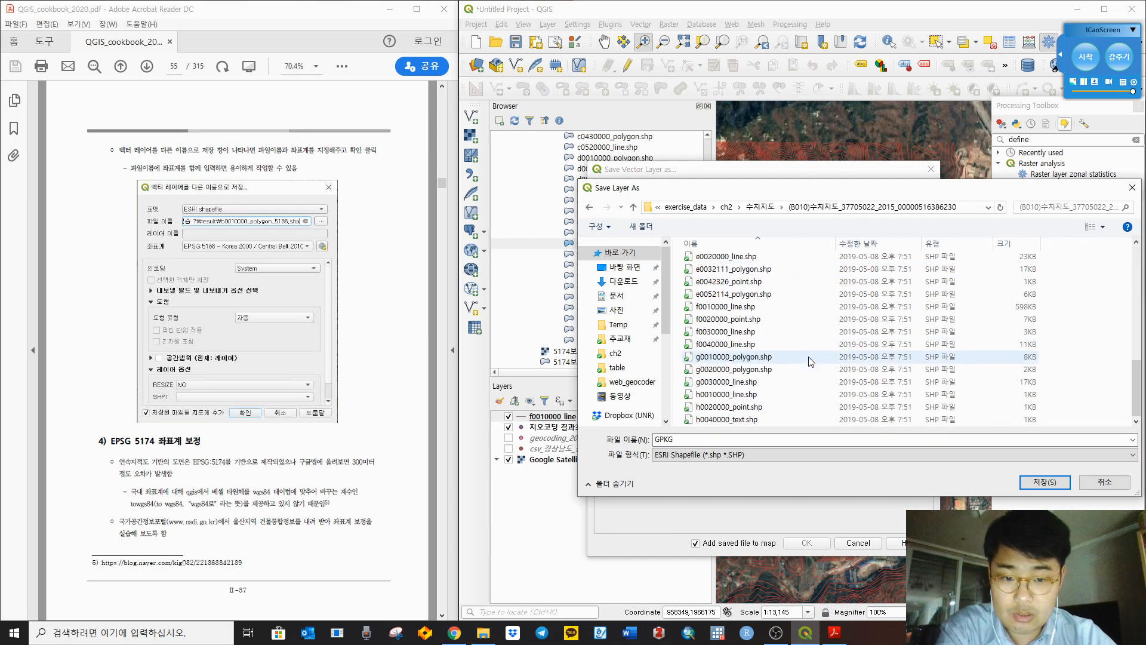
{"action": "left_click", "coordinate": [763, 307]}
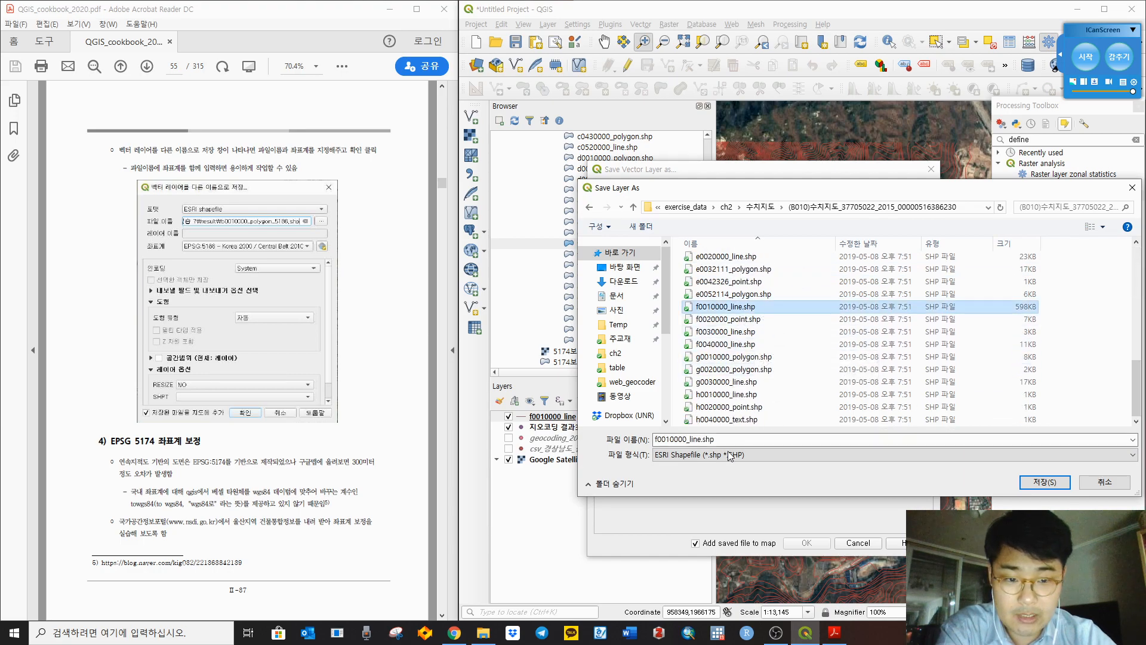
{"action": "left_click", "coordinate": [738, 456]}
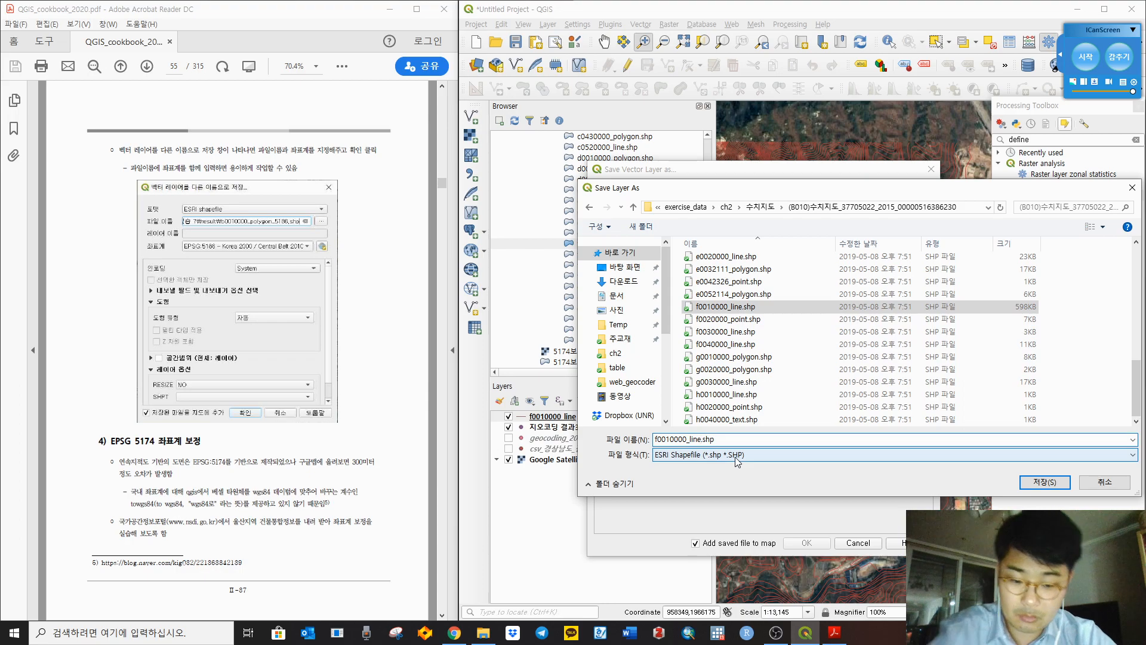
{"action": "left_click", "coordinate": [696, 439]}
{"action": "type", "text": "_"}
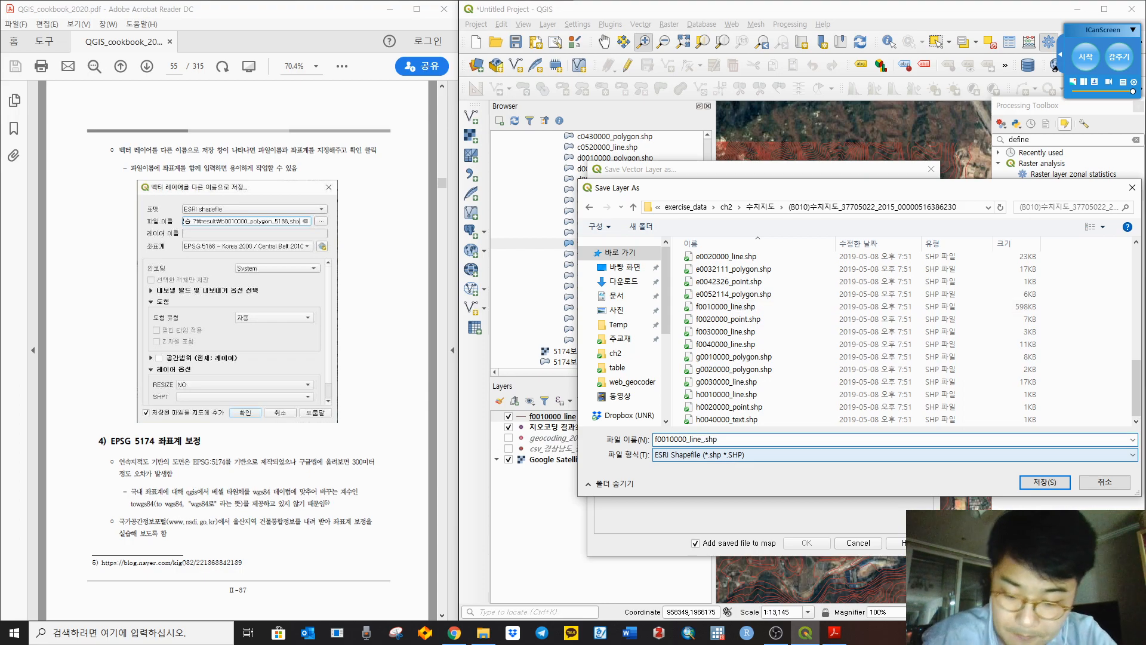
{"action": "type", "text": "prj"}
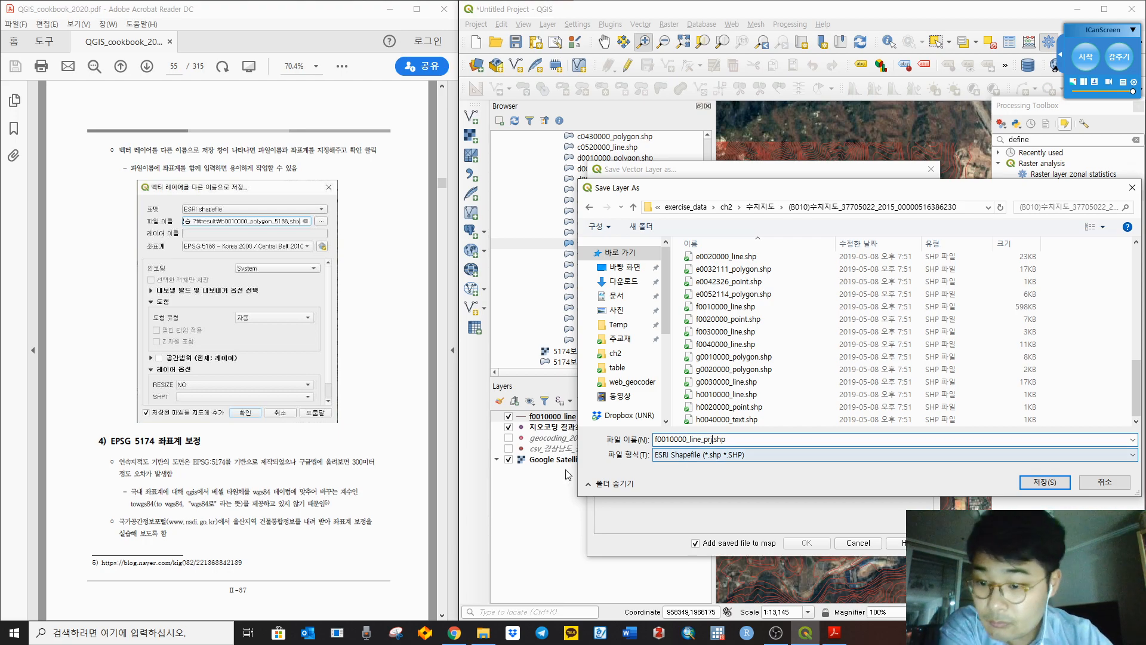
Step: Confirm the output path and choose EPSG:4326 - WGS 84 as the target CRS
{"action": "left_click", "coordinate": [1065, 488]}
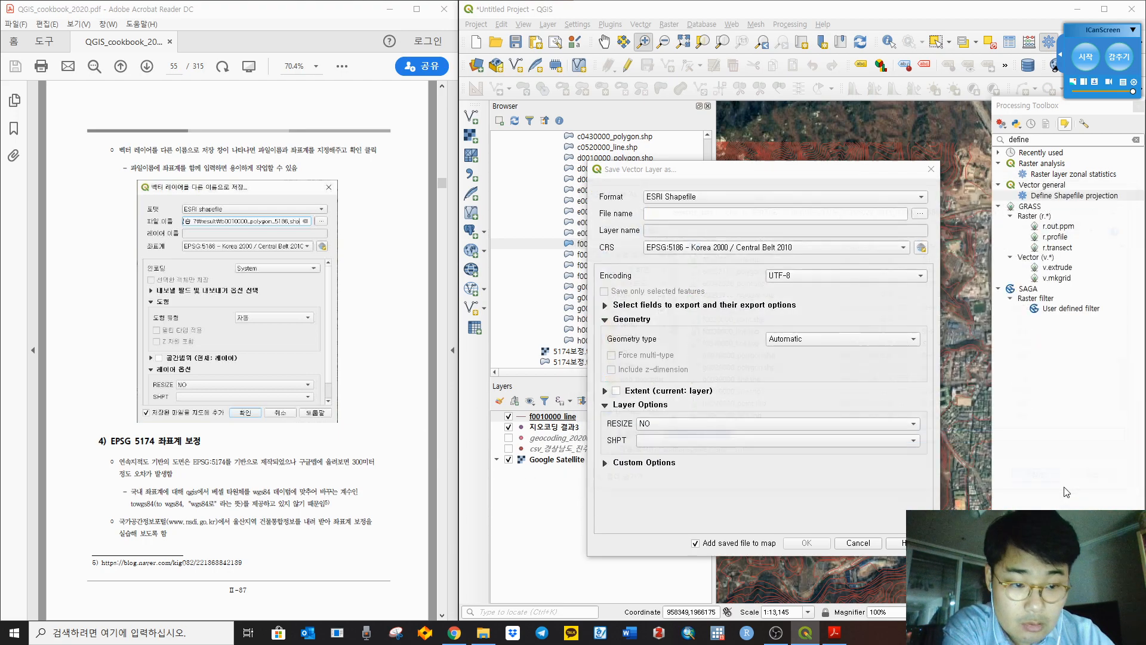
{"action": "left_click", "coordinate": [693, 244]}
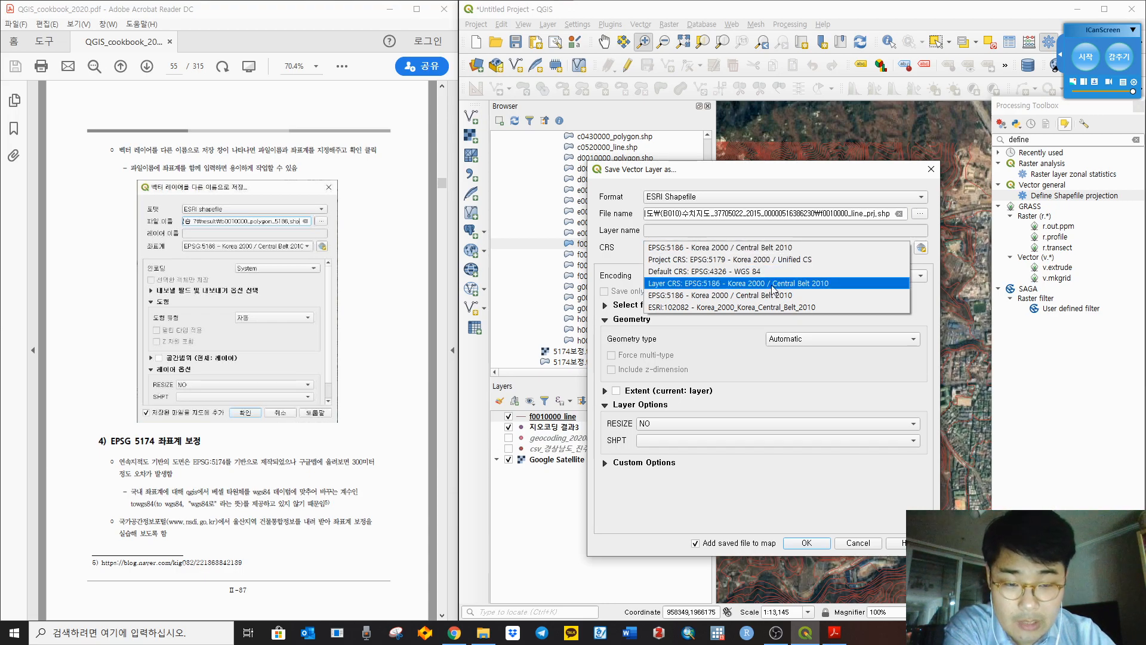
{"action": "left_click", "coordinate": [727, 273]}
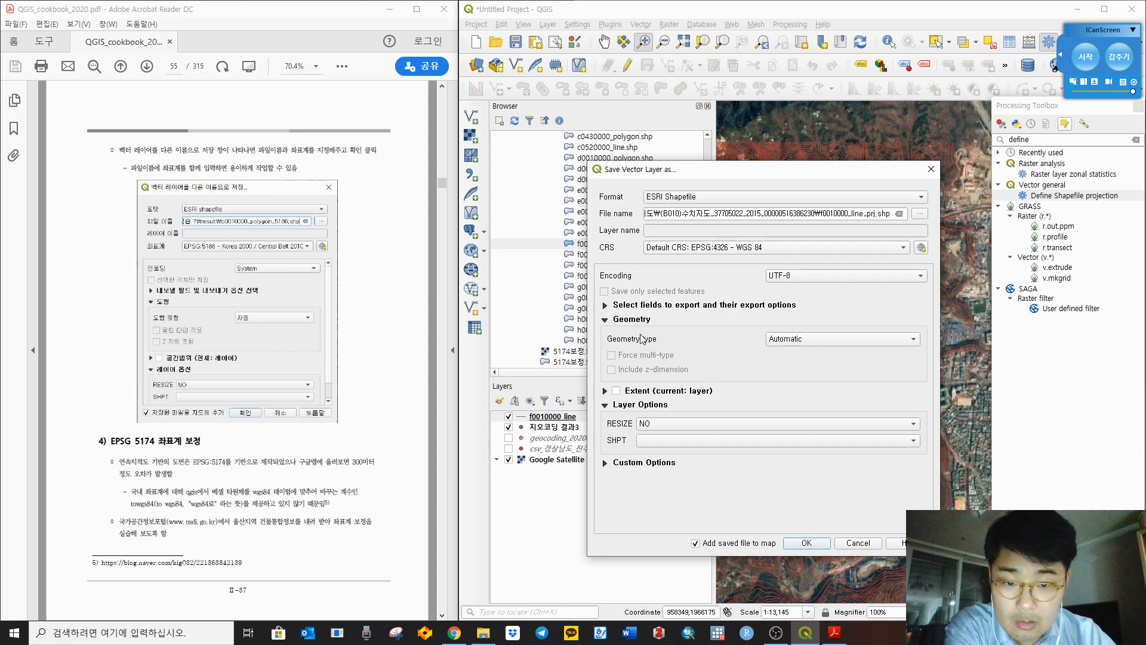
{"action": "left_click", "coordinate": [605, 305]}
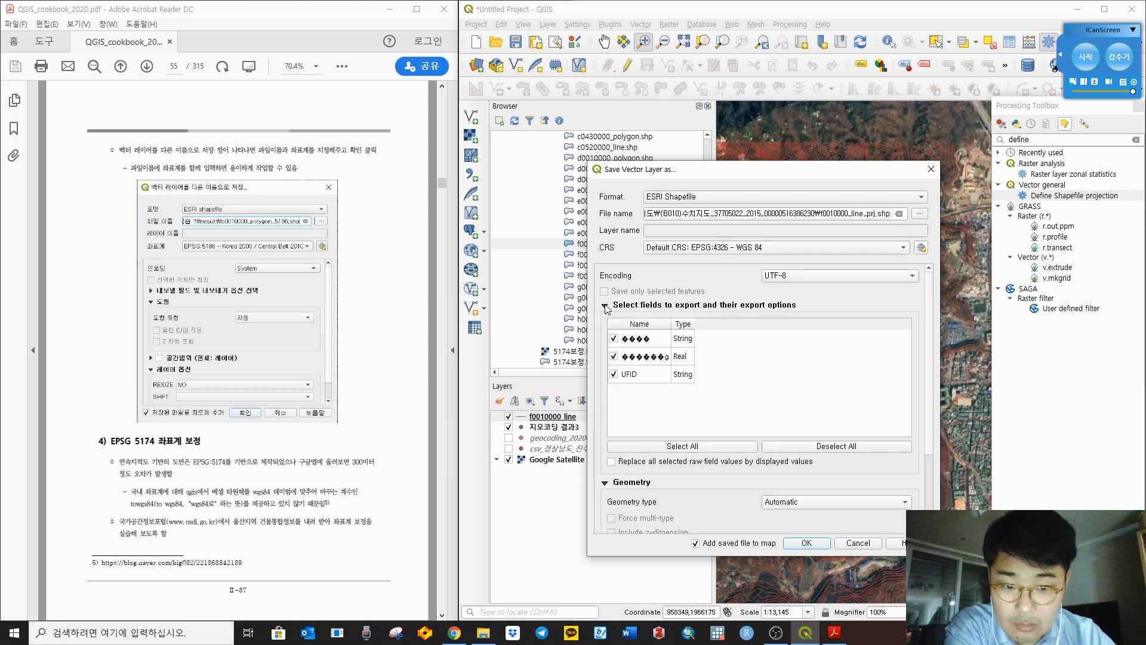
{"action": "left_click", "coordinate": [861, 276]}
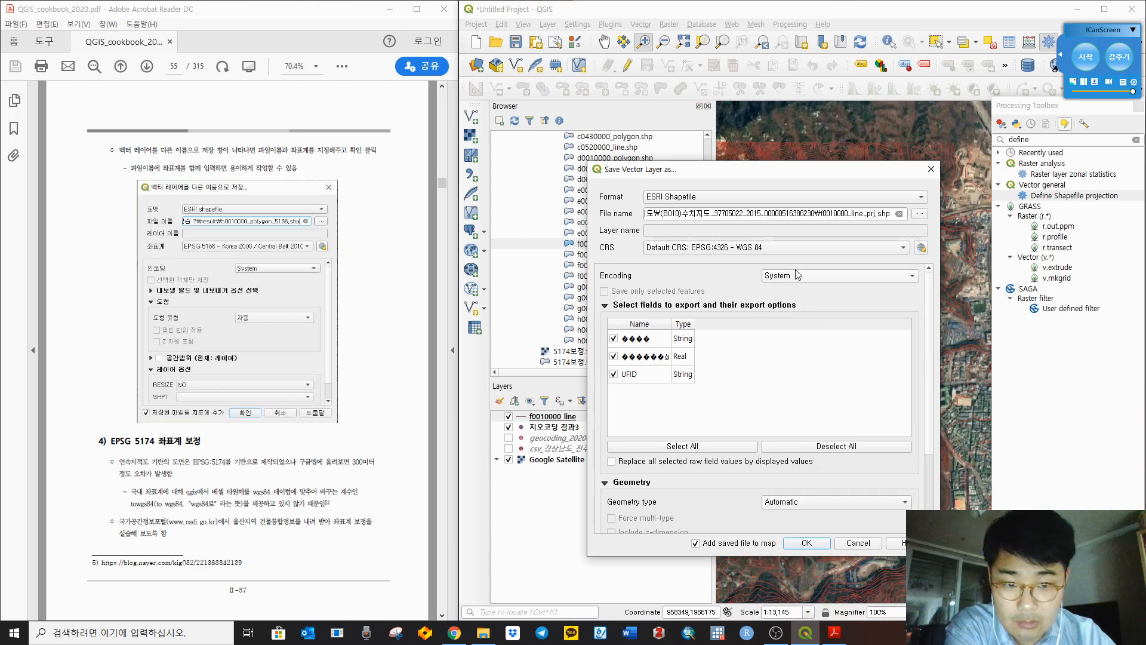
{"action": "left_click", "coordinate": [605, 306]}
{"action": "left_click", "coordinate": [605, 310]}
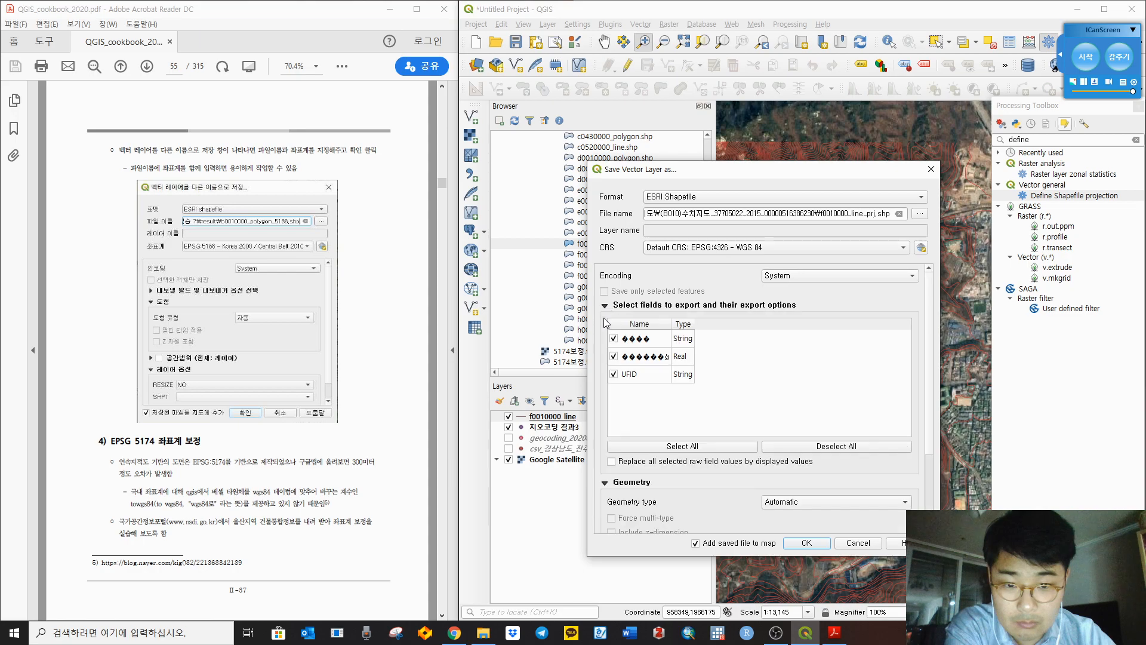
Step: Set the export file encoding to System after trying UTF-8 and EUC-KR
{"action": "left_click", "coordinate": [812, 281]}
{"action": "left_click", "coordinate": [800, 467]}
{"action": "left_click", "coordinate": [801, 280]}
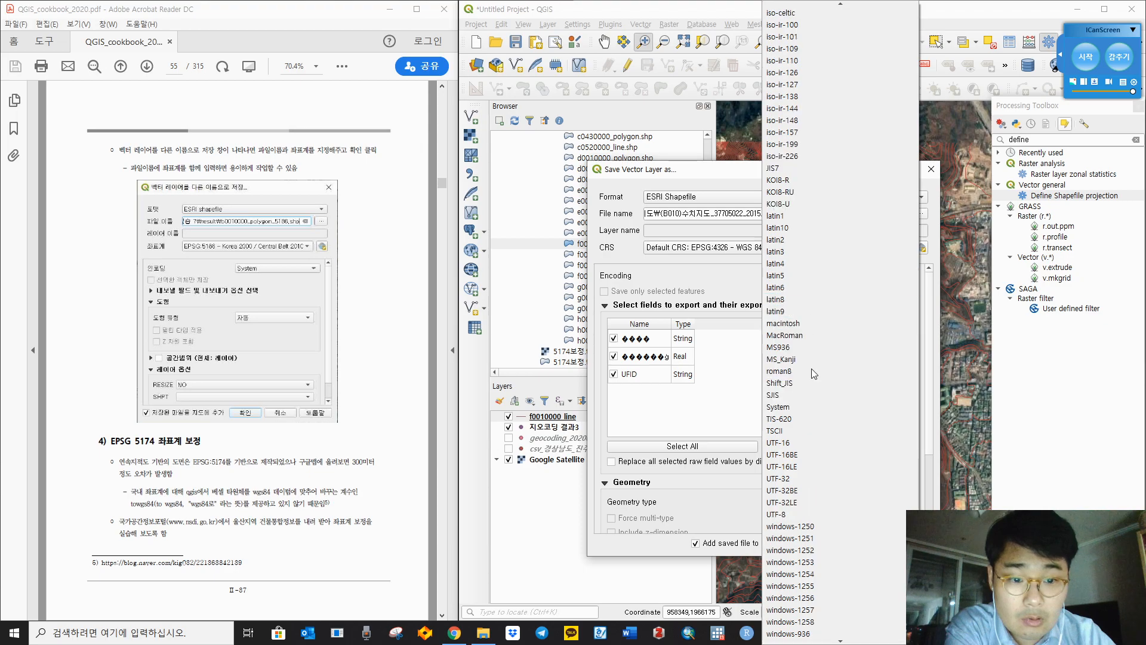
{"action": "scroll", "coordinate": [814, 404], "scroll_direction": "down", "scroll_amount": 1}
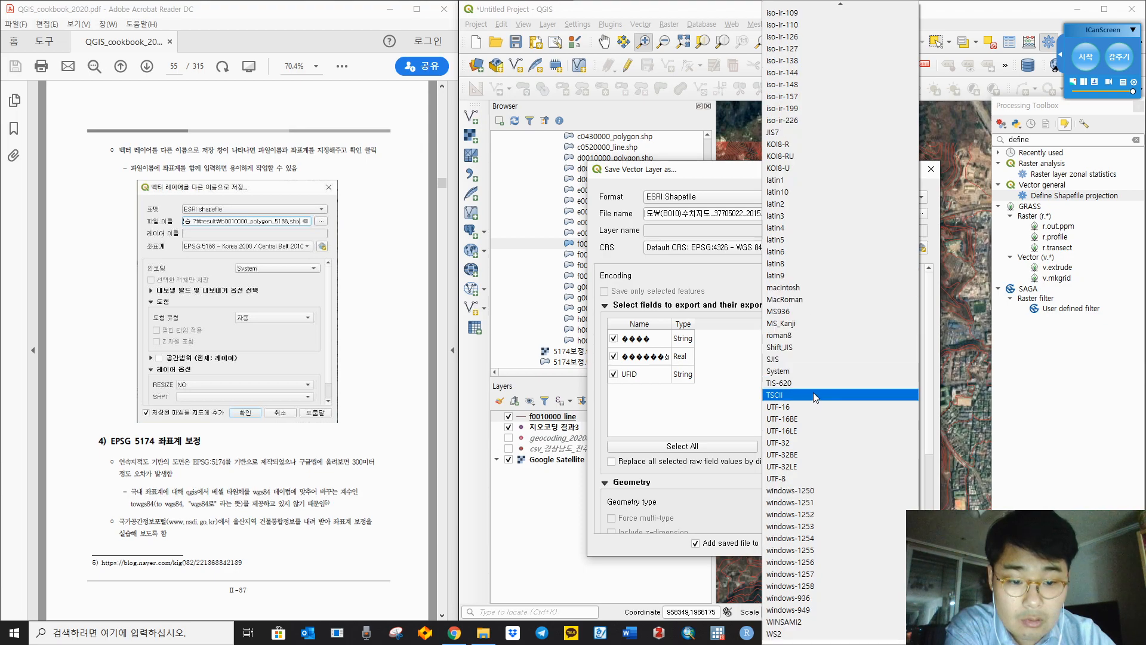
{"action": "scroll", "coordinate": [815, 397], "scroll_direction": "up", "scroll_amount": 17}
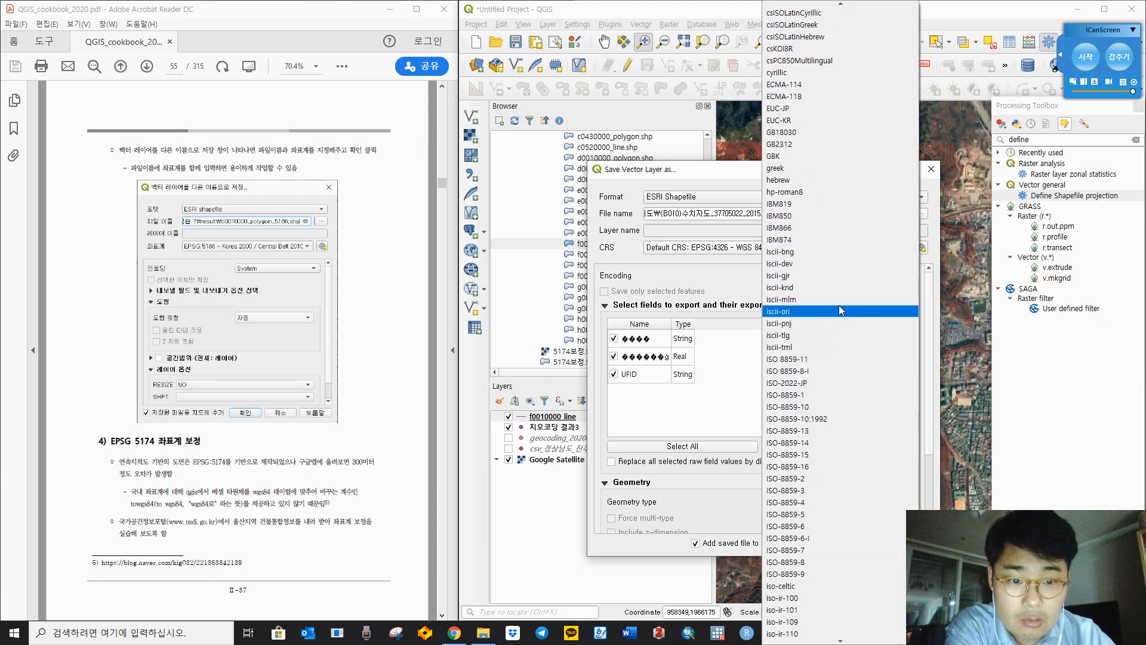
{"action": "scroll", "coordinate": [810, 430], "scroll_direction": "up", "scroll_amount": 6}
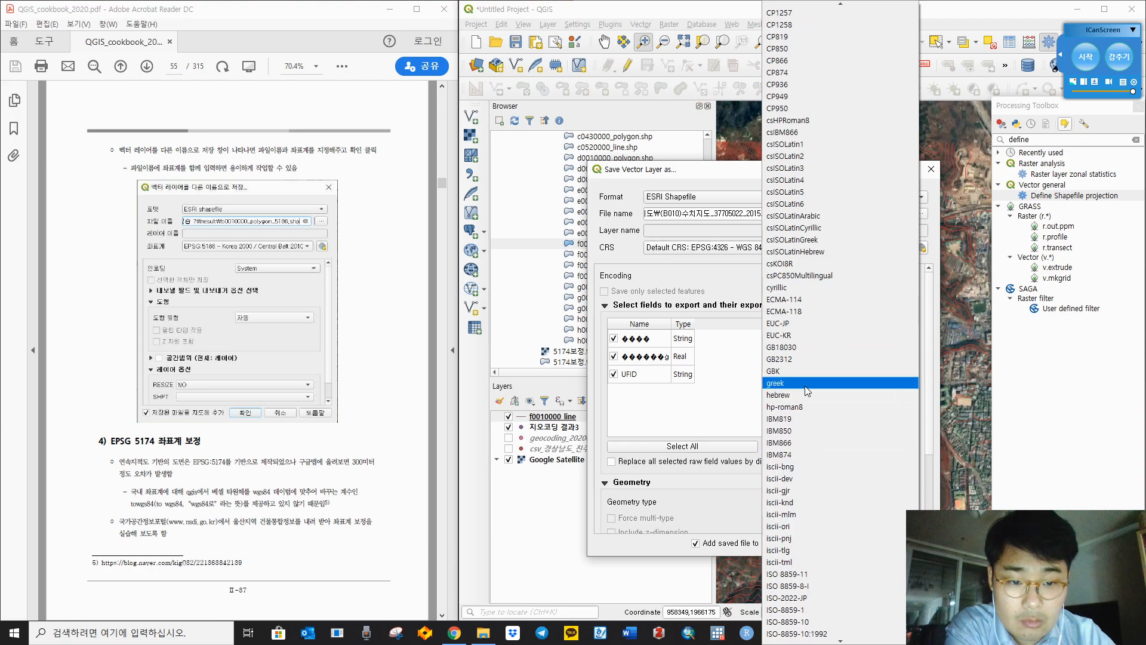
{"action": "left_click", "coordinate": [795, 335]}
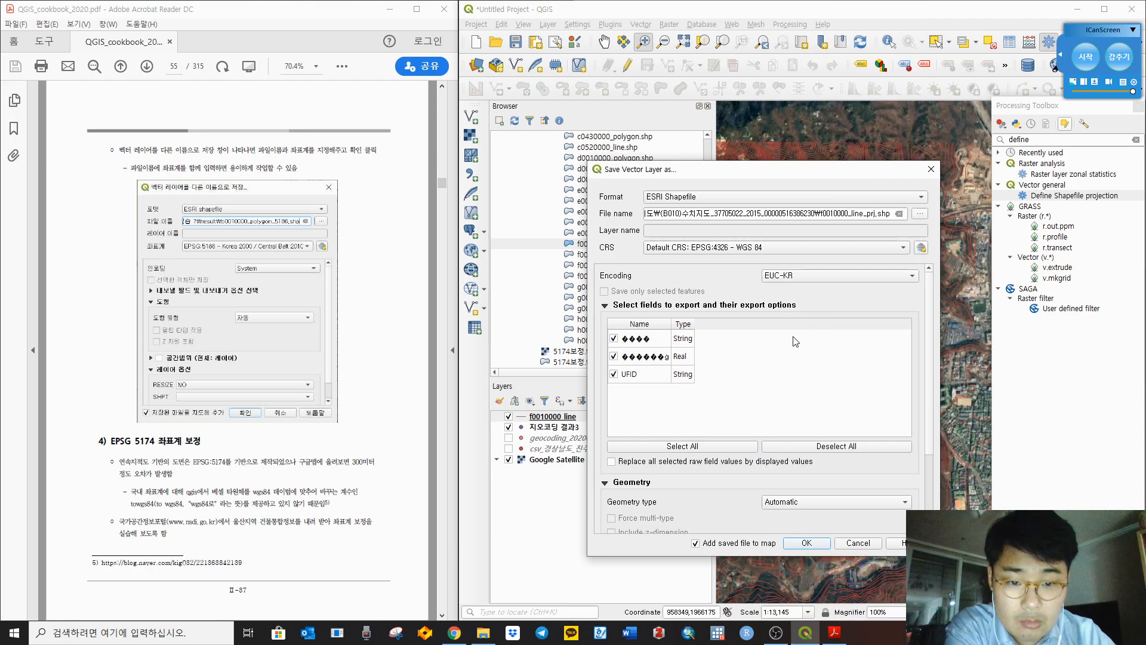
{"action": "left_click", "coordinate": [806, 275]}
{"action": "scroll", "coordinate": [815, 332], "scroll_direction": "down", "scroll_amount": 10}
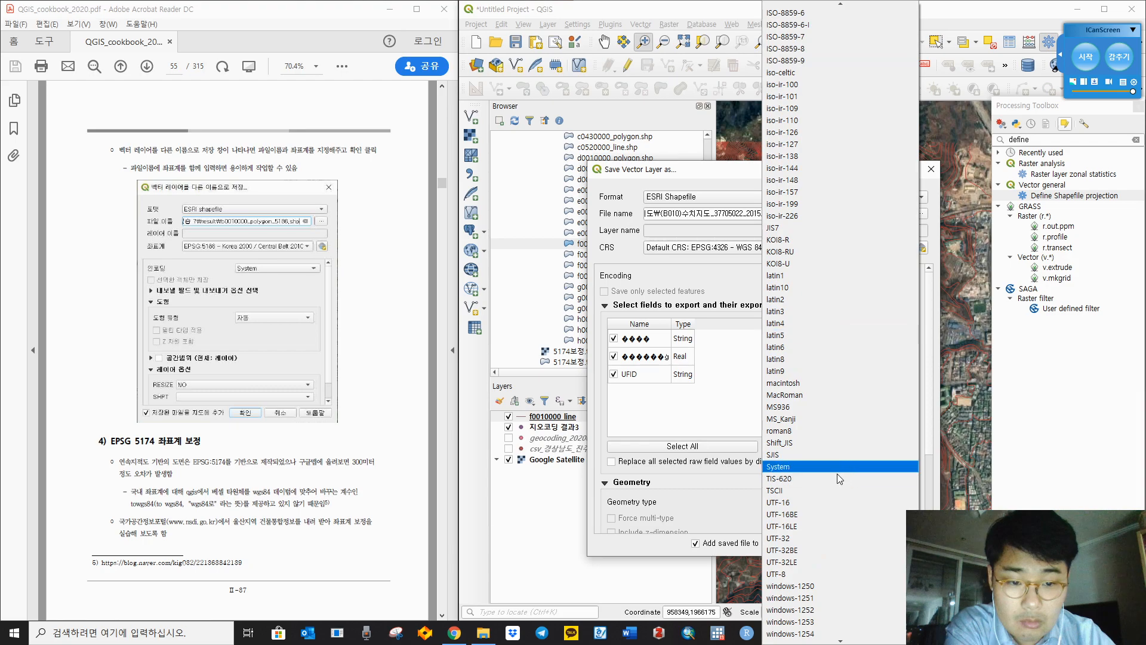
{"action": "left_click", "coordinate": [795, 466]}
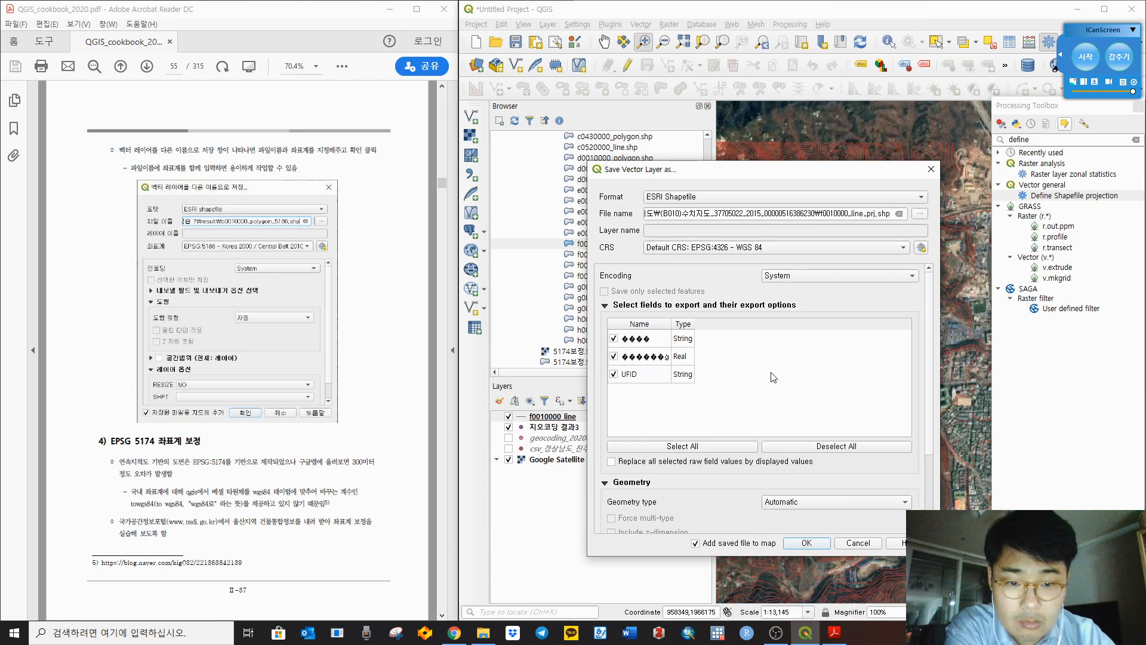
Step: Keep the geometry type Automatic and review the custom options section
{"action": "left_click", "coordinate": [606, 305]}
{"action": "left_click", "coordinate": [794, 338]}
{"action": "left_click", "coordinate": [798, 339]}
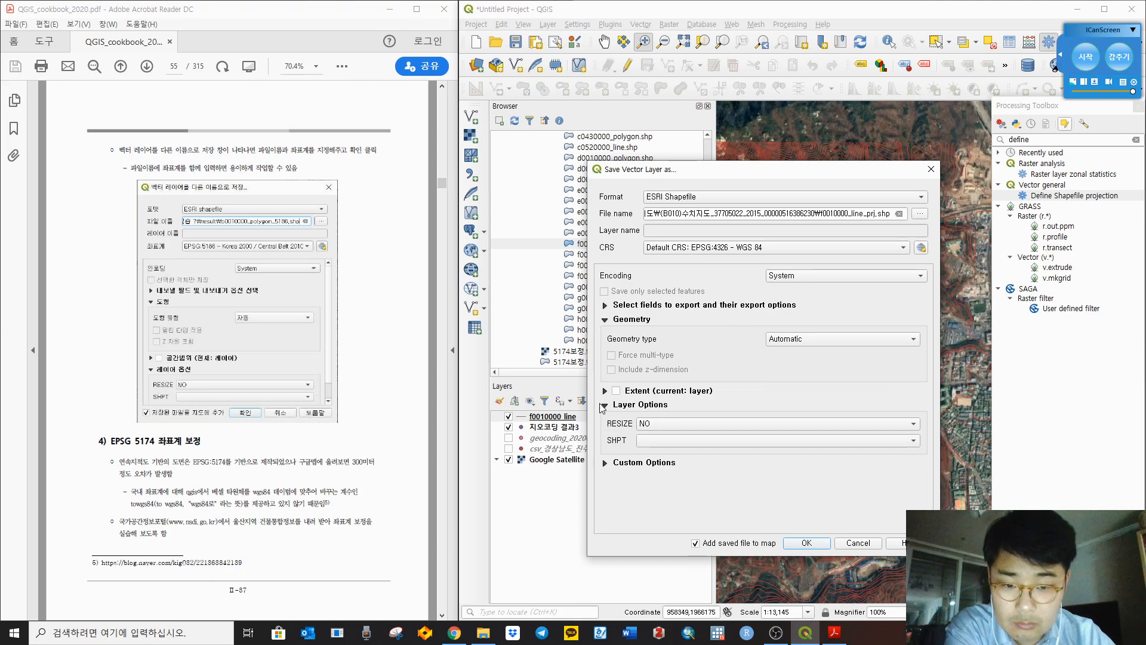
{"action": "left_click", "coordinate": [606, 462]}
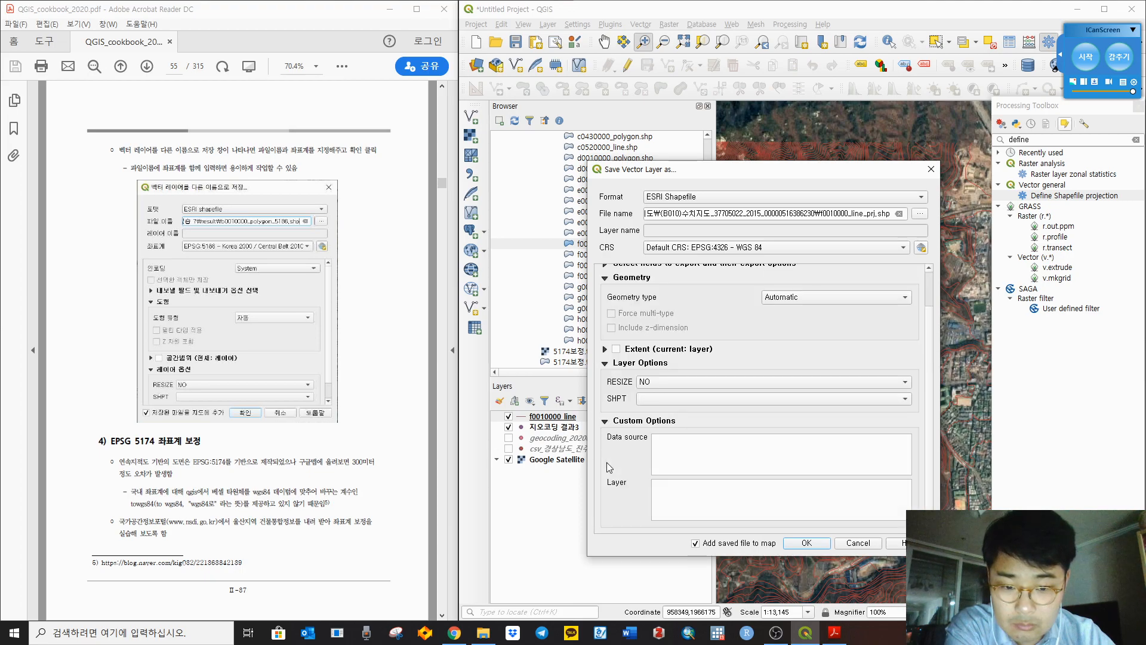
{"action": "left_click", "coordinate": [606, 421]}
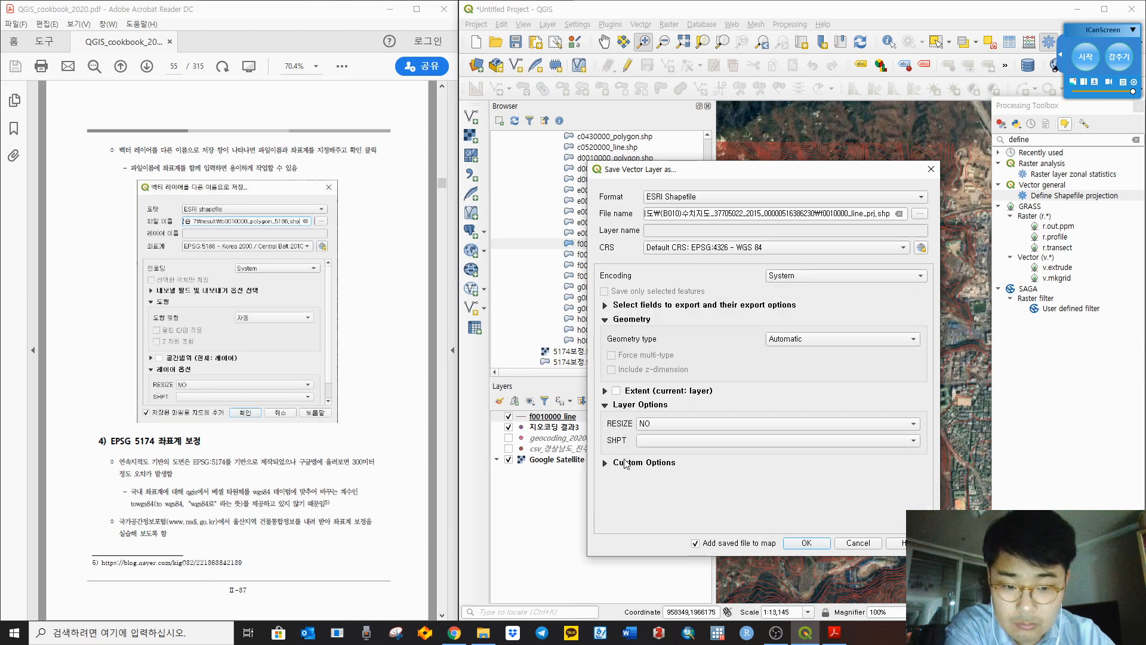
Step: Save the layer as f0010000_line_prj.shp in WGS 84 and toggle f0010000_line's visibility to compare
{"action": "left_click", "coordinate": [815, 544]}
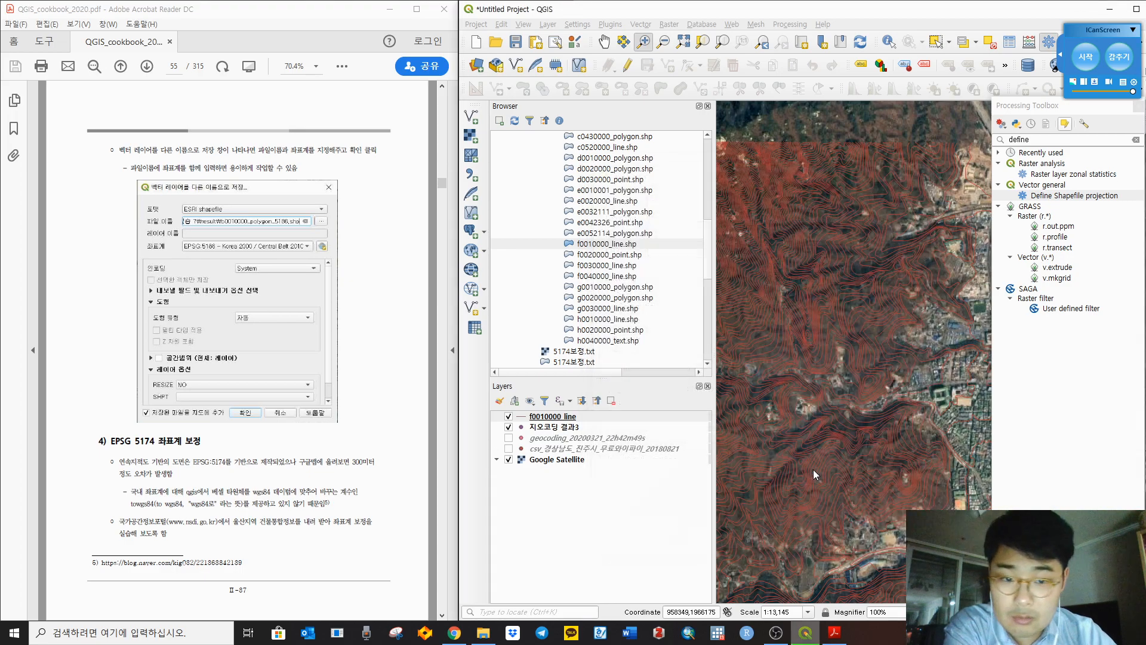
{"action": "scroll", "coordinate": [786, 385], "scroll_direction": "down", "scroll_amount": 1}
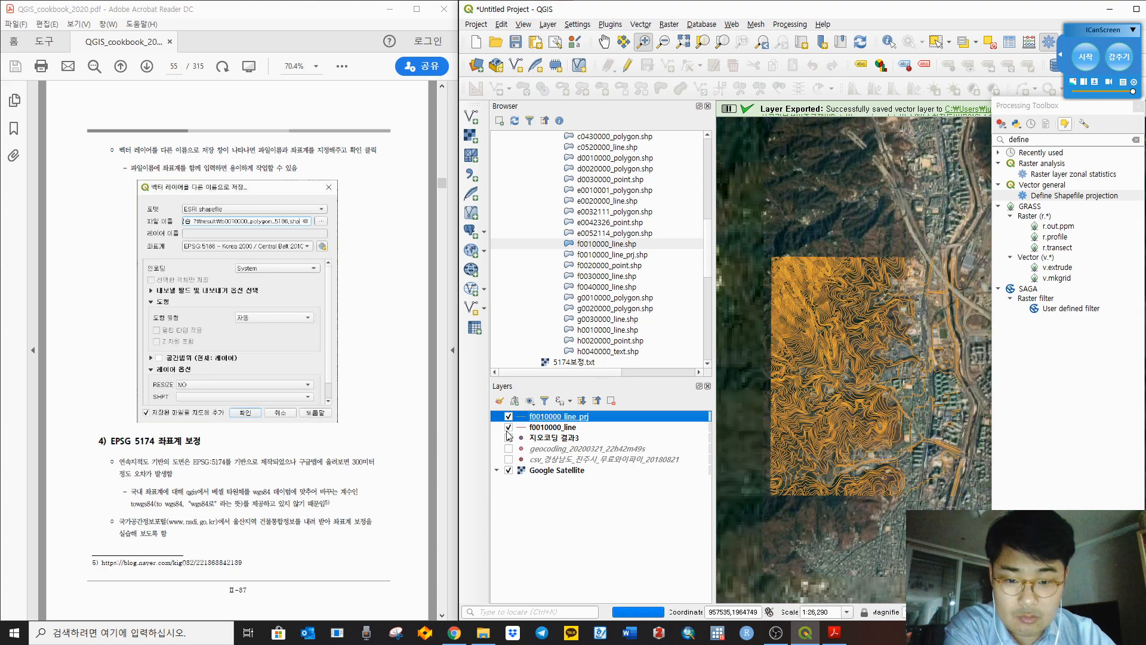
{"action": "left_click", "coordinate": [508, 427]}
{"action": "left_click", "coordinate": [509, 427]}
Step: Check the CRS in the properties of f0010000_line_prj (EPSG:4326) and of f0010000_line
{"action": "right_click", "coordinate": [563, 417]}
{"action": "left_click", "coordinate": [593, 410]}
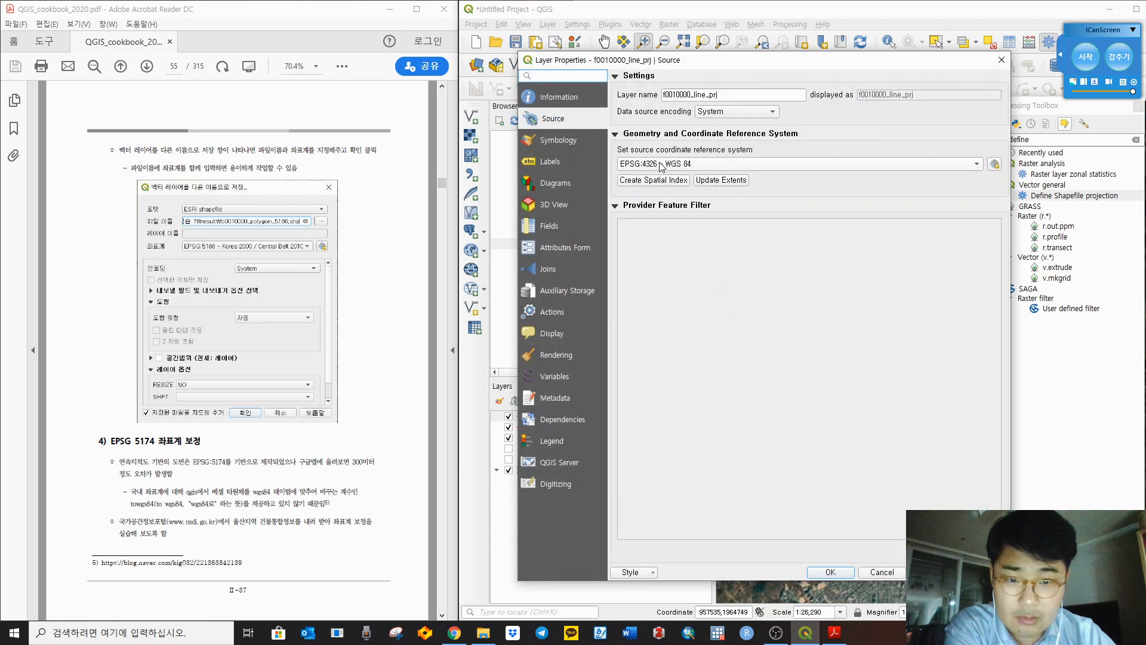
{"action": "left_click", "coordinate": [663, 164]}
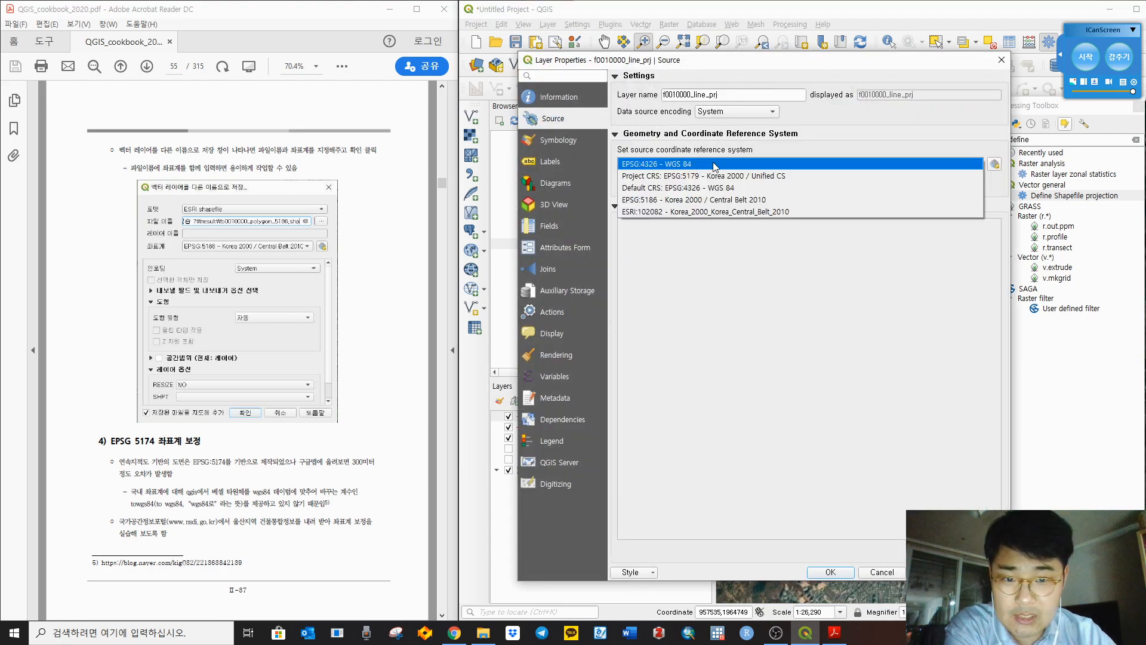
{"action": "left_click", "coordinate": [715, 166]}
{"action": "left_click", "coordinate": [1003, 60]}
{"action": "right_click", "coordinate": [554, 427]}
{"action": "left_click", "coordinate": [610, 426]}
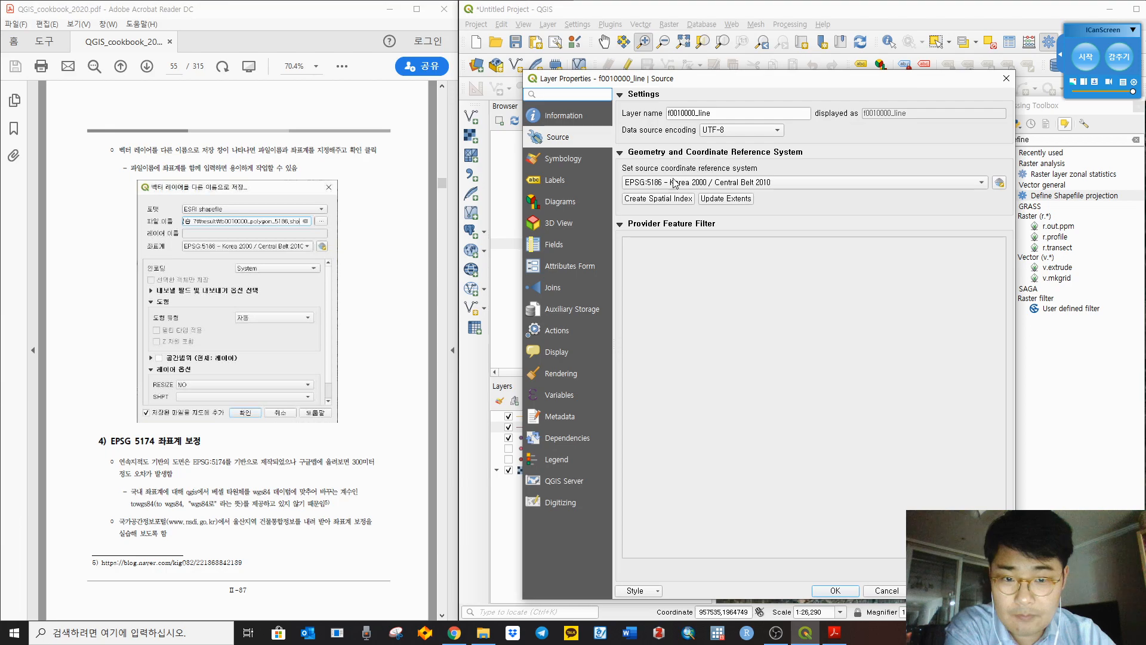
{"action": "left_click", "coordinate": [1006, 79]}
Step: Remove the f0010000_line_prj layer from the project, confirming the removal
{"action": "right_click", "coordinate": [574, 417]}
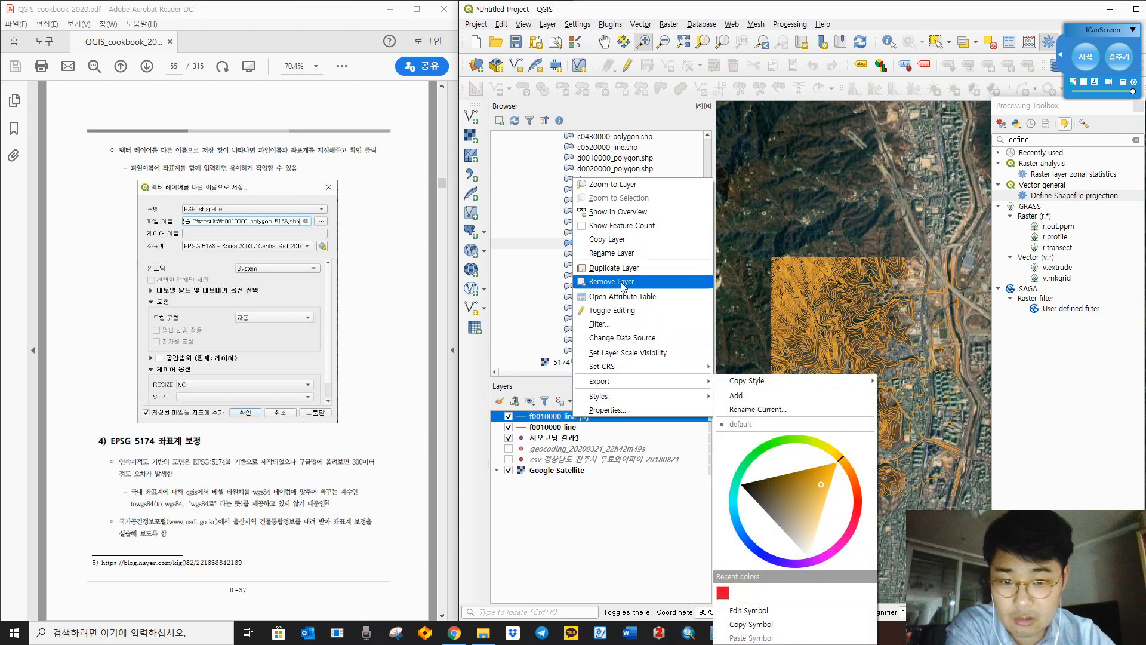
{"action": "left_click", "coordinate": [615, 281]}
{"action": "left_click", "coordinate": [800, 331]}
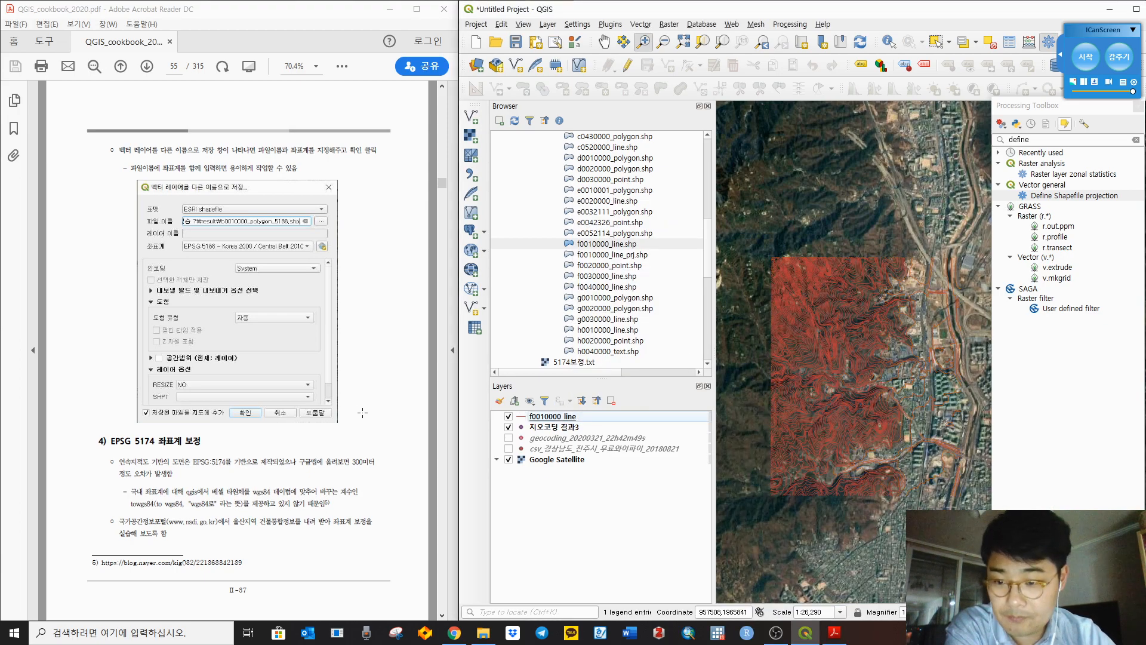
{"action": "left_click", "coordinate": [417, 379]}
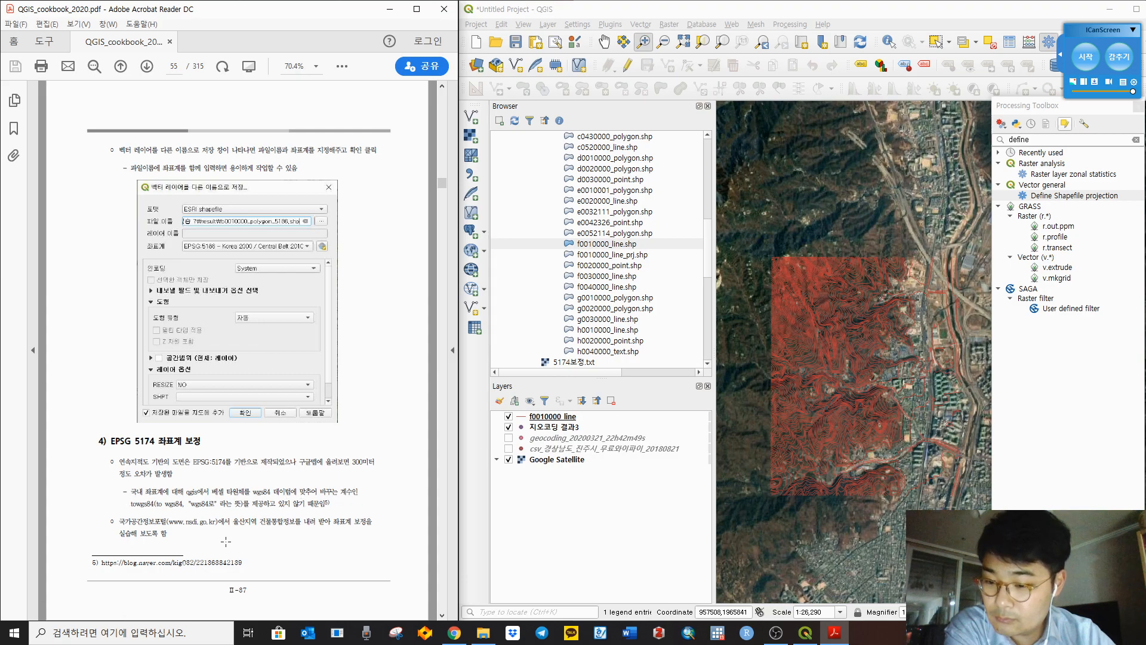
{"action": "left_click_drag", "start_coordinate": [131, 491], "coordinate": [238, 488]}
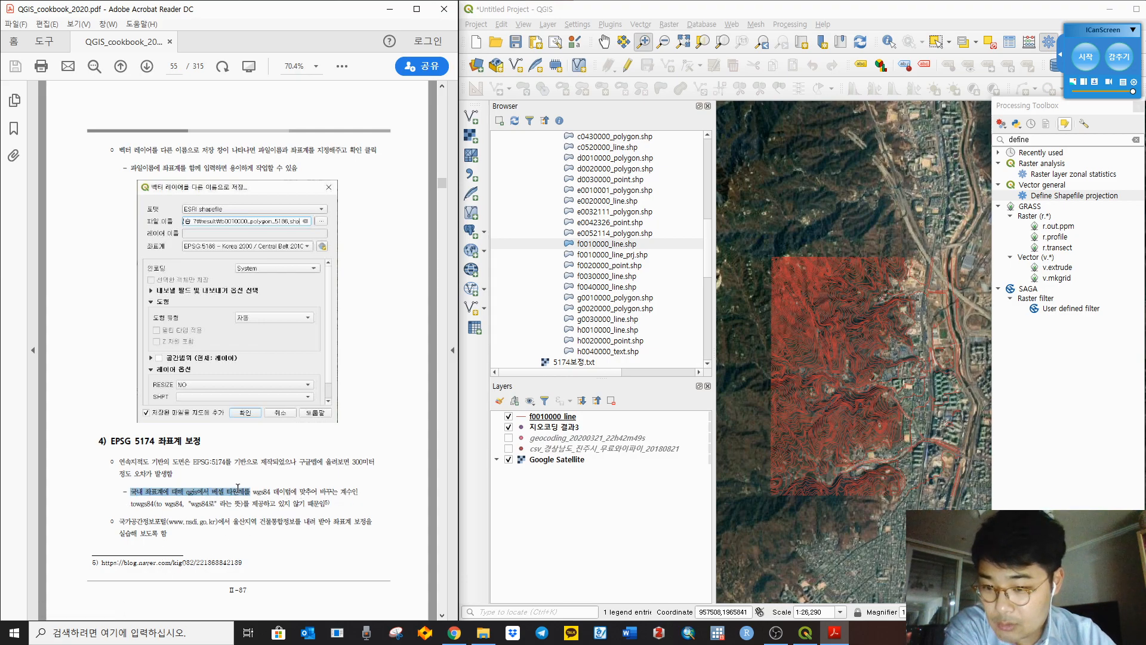
{"action": "left_click", "coordinate": [421, 521]}
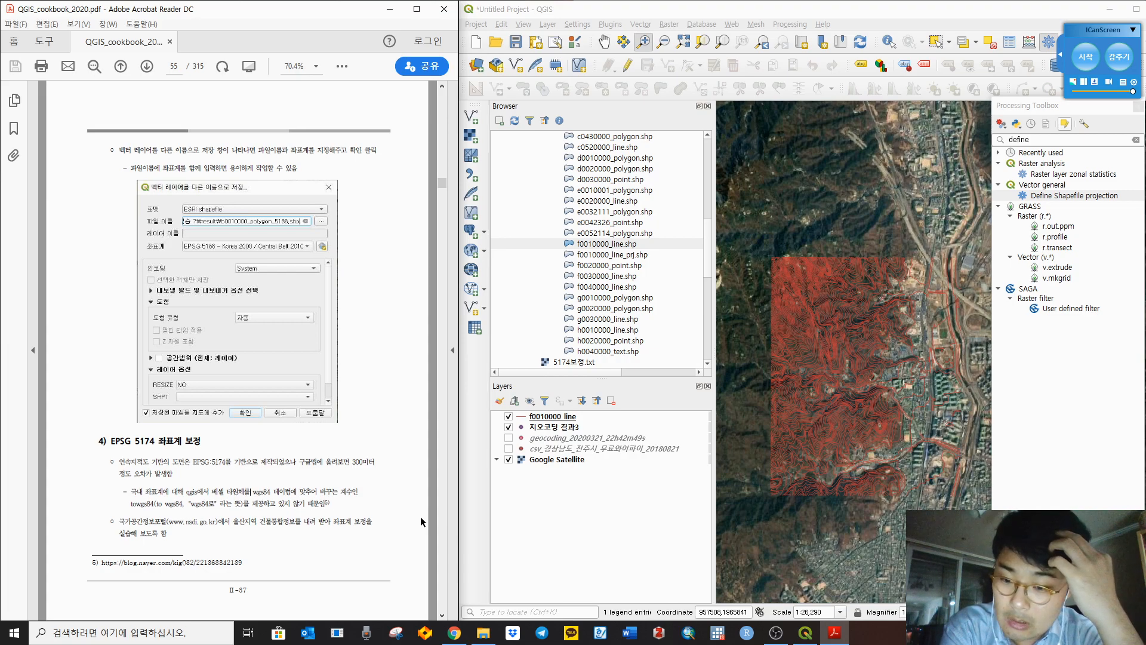
Step: Scroll the cookbook from page 55 to page 59, which covers defining a custom 5174 보정 projection
{"action": "scroll", "coordinate": [322, 281], "scroll_direction": "down", "scroll_amount": 2}
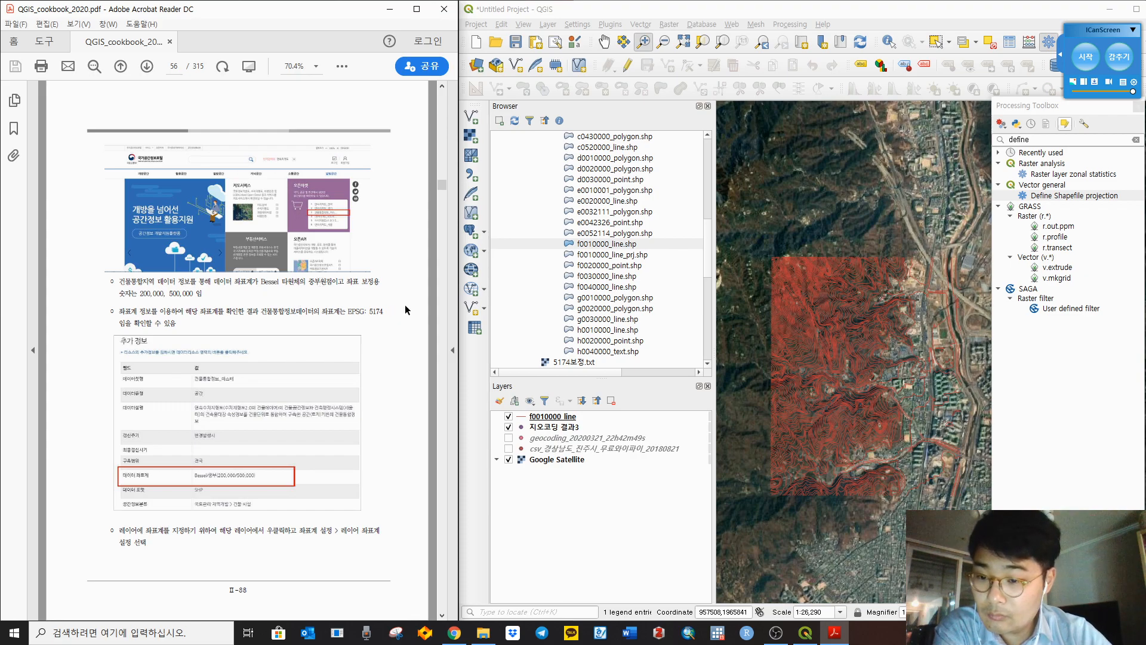
{"action": "scroll", "coordinate": [406, 311], "scroll_direction": "down", "scroll_amount": 2}
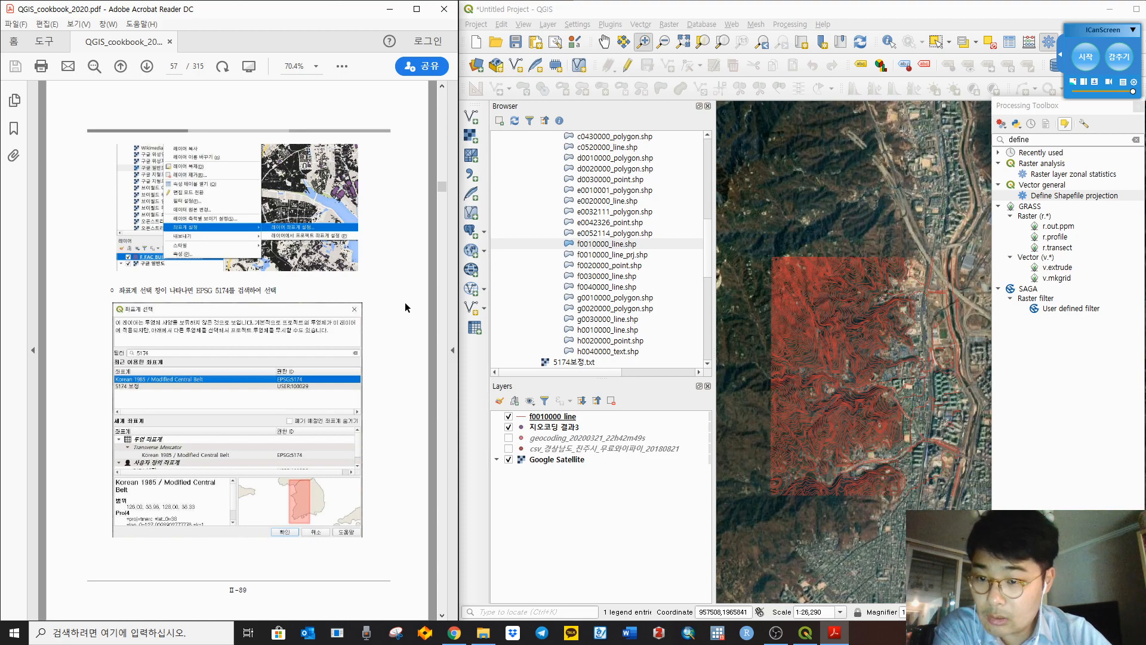
{"action": "scroll", "coordinate": [410, 306], "scroll_direction": "up", "scroll_amount": 2}
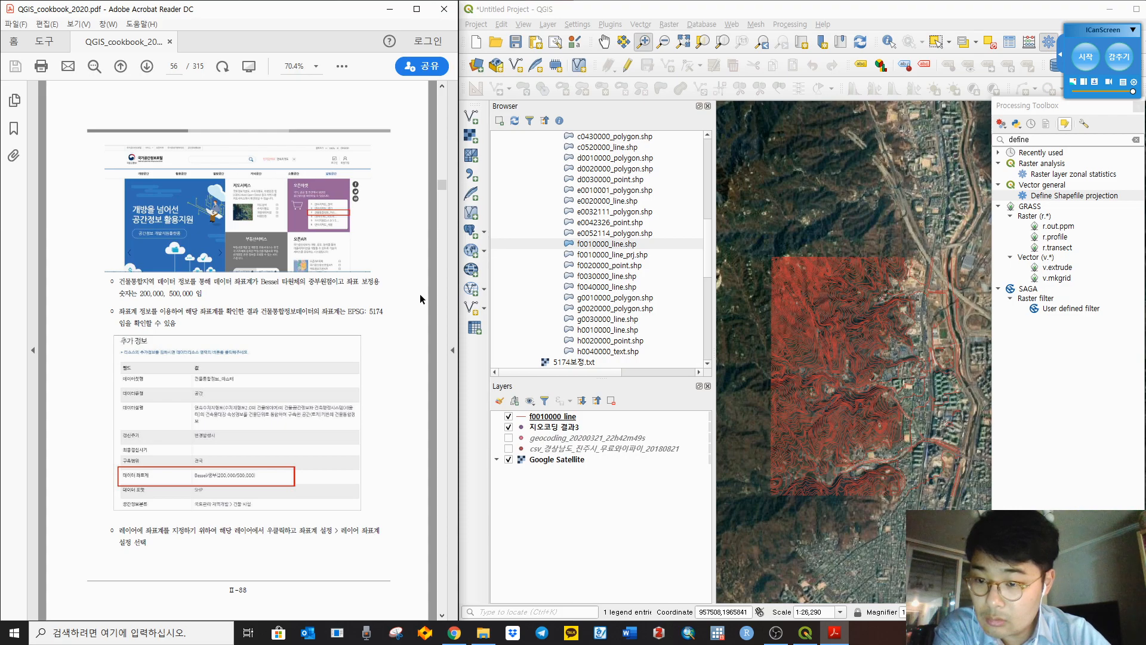
{"action": "scroll", "coordinate": [421, 294], "scroll_direction": "up", "scroll_amount": 2}
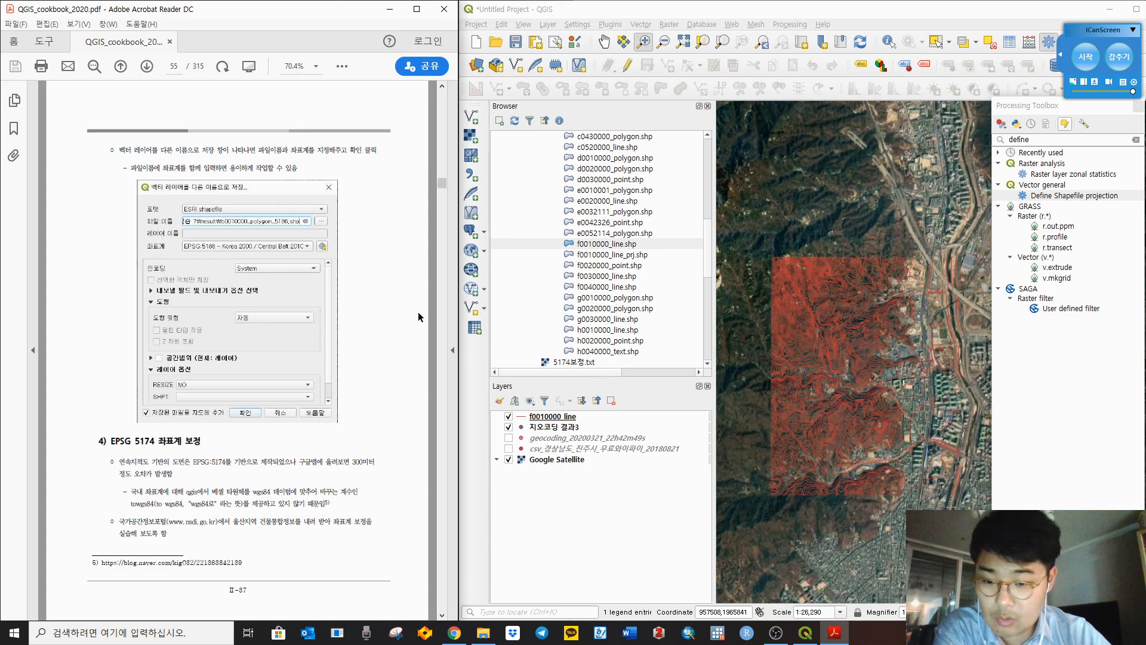
{"action": "scroll", "coordinate": [429, 301], "scroll_direction": "down", "scroll_amount": 4}
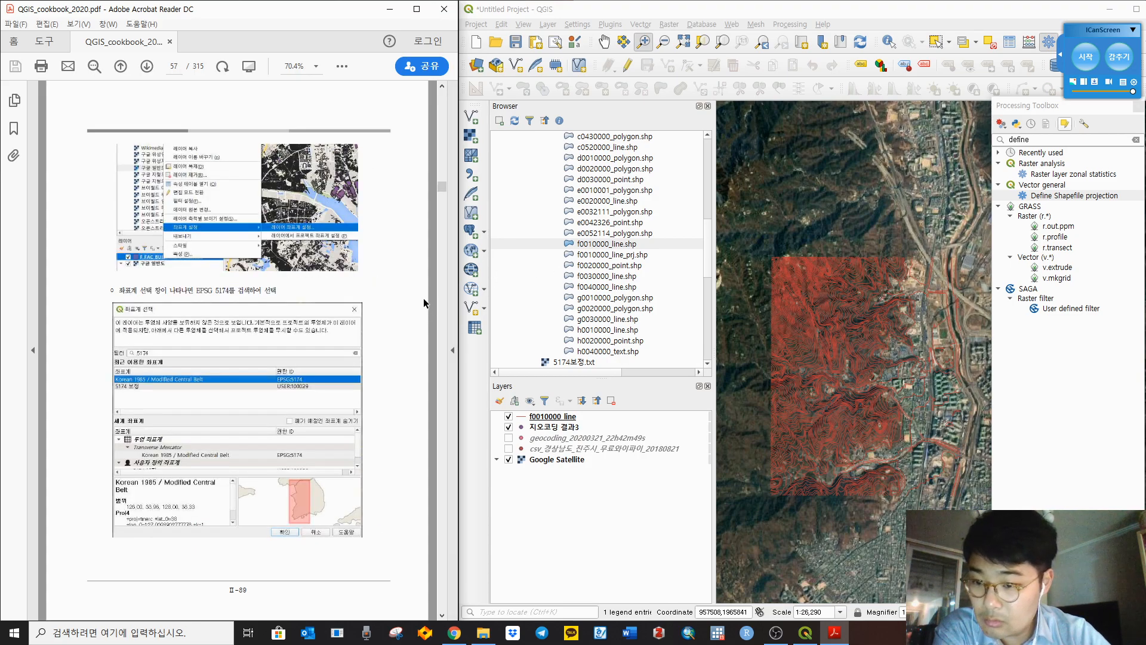
{"action": "scroll", "coordinate": [424, 301], "scroll_direction": "down", "scroll_amount": 3}
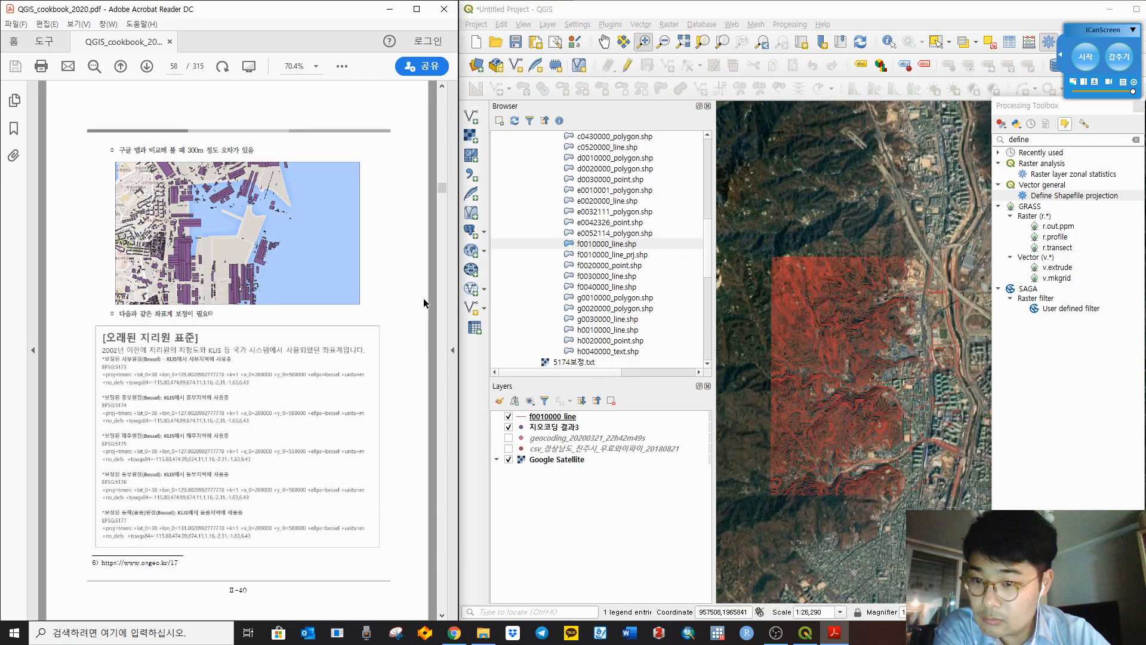
{"action": "scroll", "coordinate": [424, 302], "scroll_direction": "down", "scroll_amount": 3}
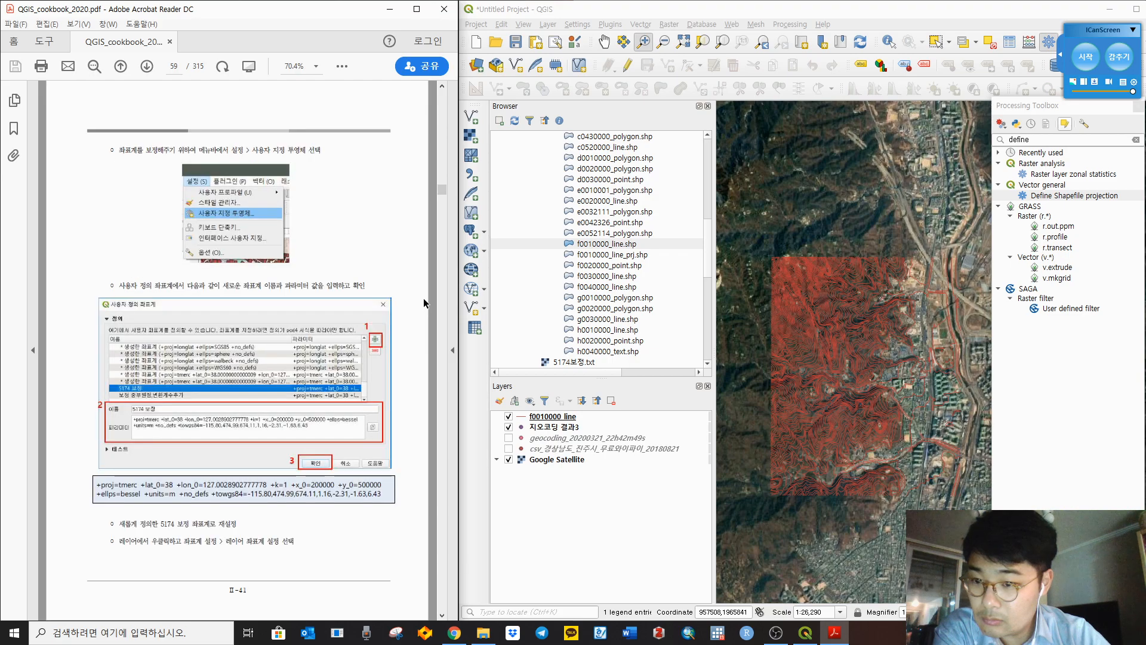
{"action": "scroll", "coordinate": [547, 216], "scroll_direction": "up", "scroll_amount": 10}
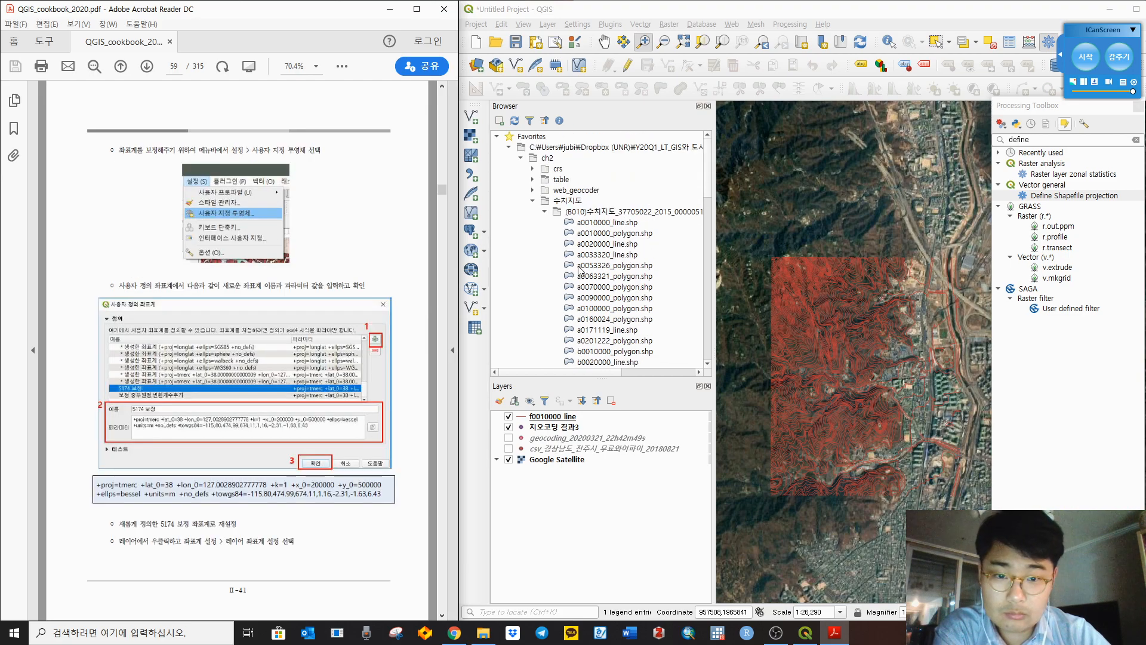
Step: Collapse the Browser's data folders, briefly expanding crs, table and web_geocoder to look inside
{"action": "left_click", "coordinate": [545, 212]}
{"action": "left_click", "coordinate": [532, 202]}
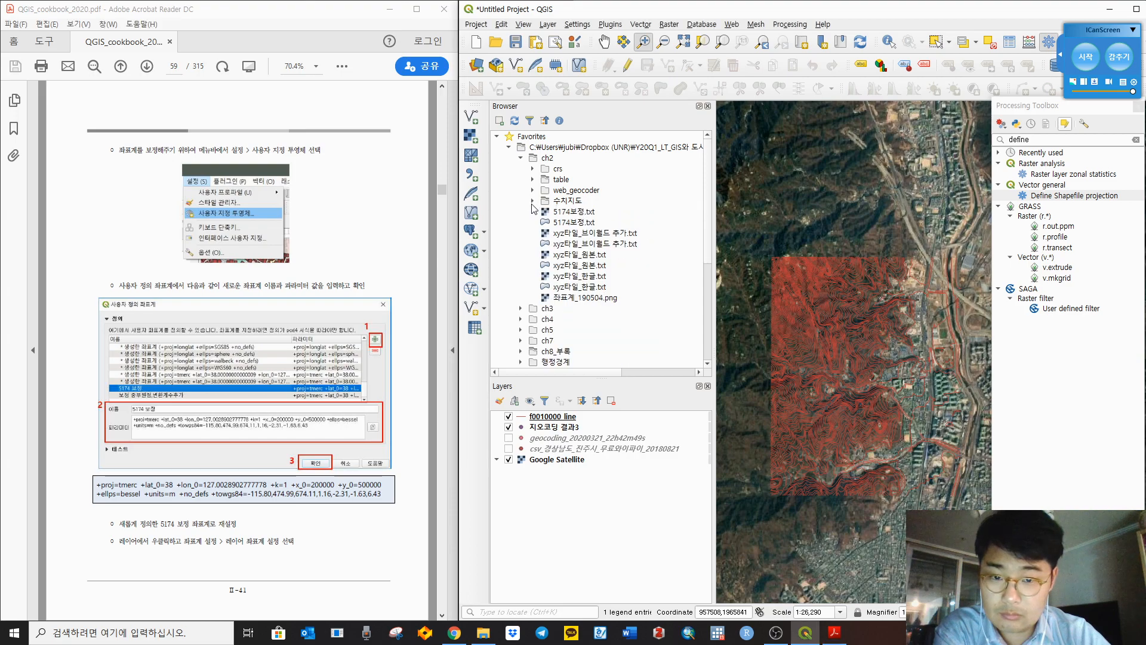
{"action": "double_click", "coordinate": [559, 171]}
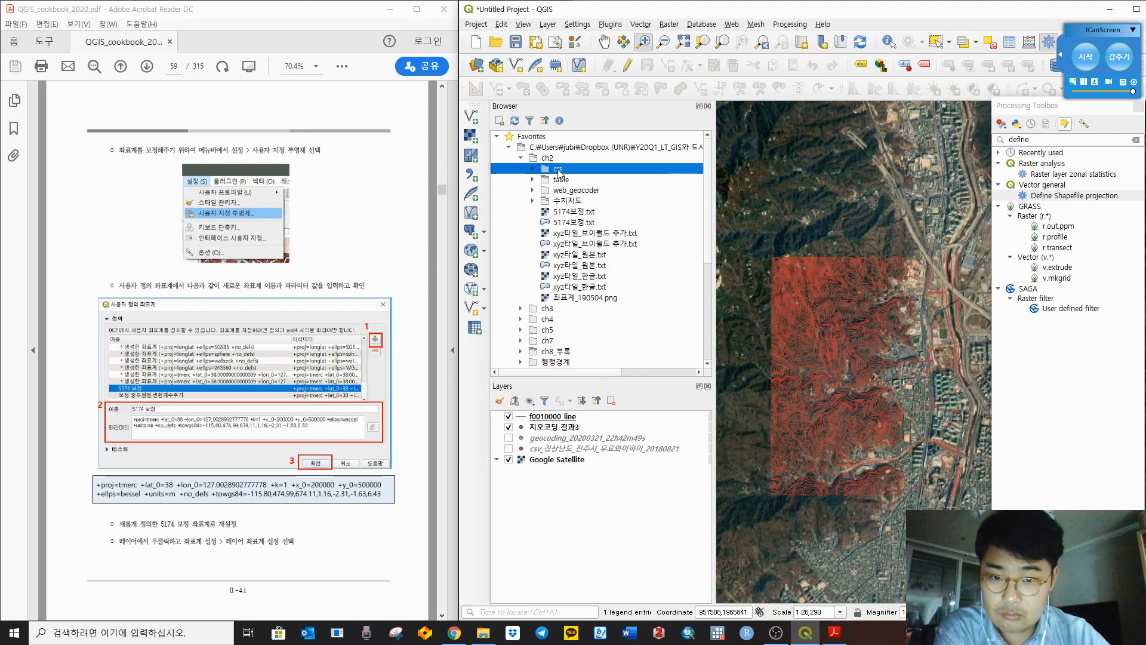
{"action": "double_click", "coordinate": [559, 170]}
{"action": "double_click", "coordinate": [562, 180]}
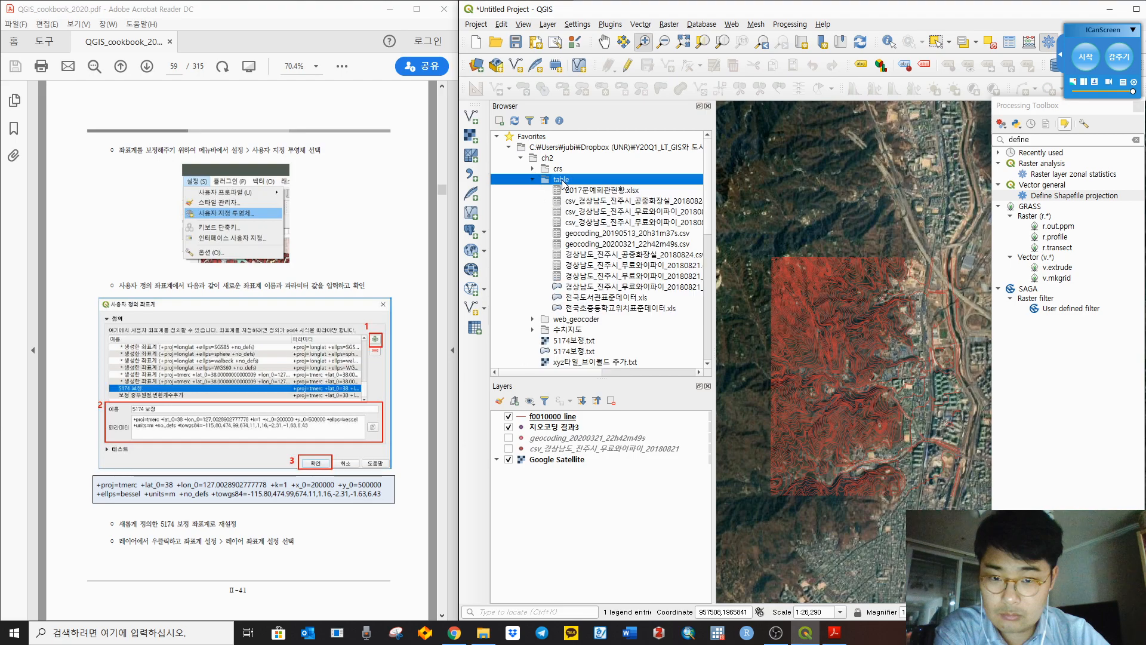
{"action": "double_click", "coordinate": [562, 181]}
{"action": "double_click", "coordinate": [563, 191]}
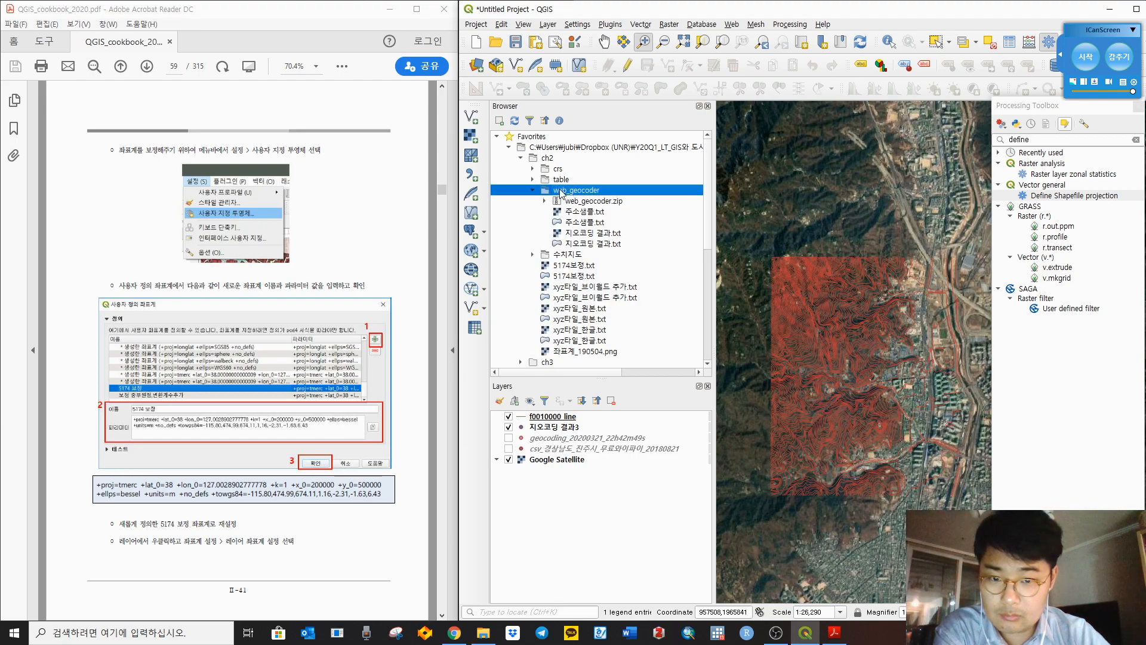
{"action": "double_click", "coordinate": [563, 190]}
Step: Select 5174보정.txt in ch2, show ch2 in File Explorer and open the file in Notepad
{"action": "left_click", "coordinate": [563, 202]}
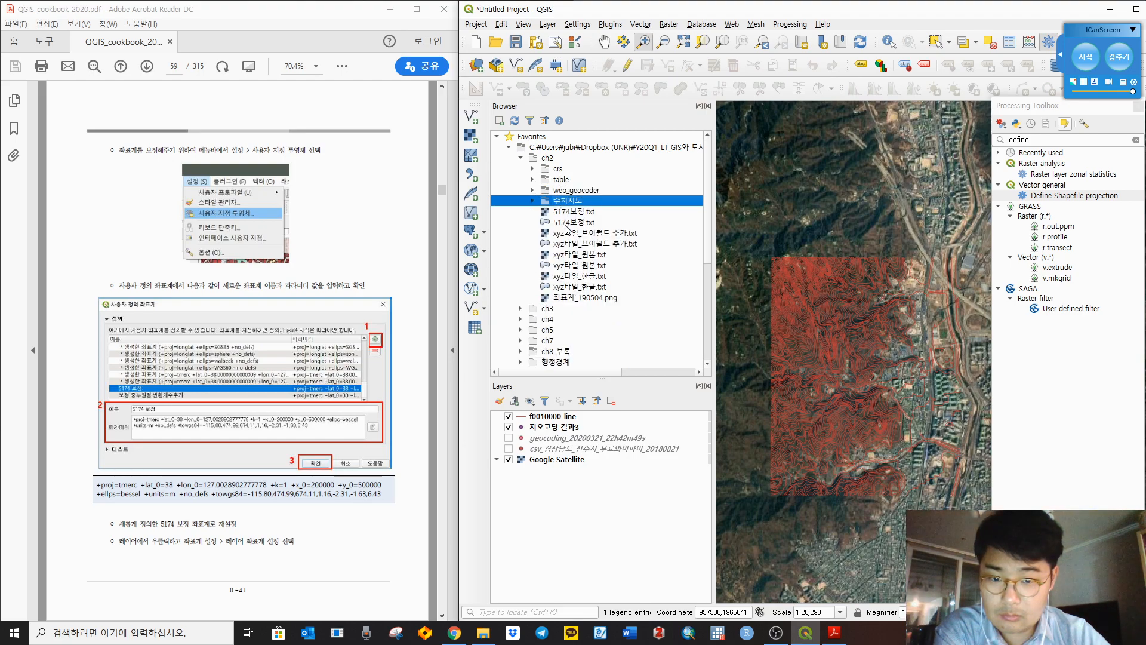
{"action": "left_click", "coordinate": [565, 224]}
{"action": "left_click", "coordinate": [566, 215]}
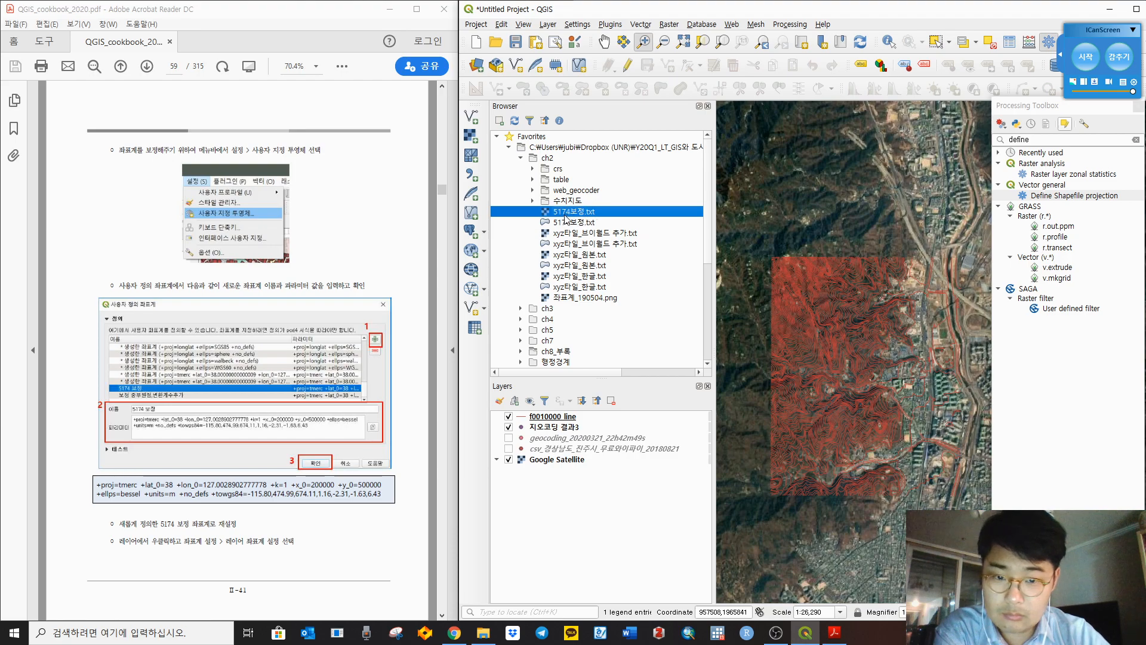
{"action": "left_click", "coordinate": [483, 632]}
{"action": "double_click", "coordinate": [727, 357]}
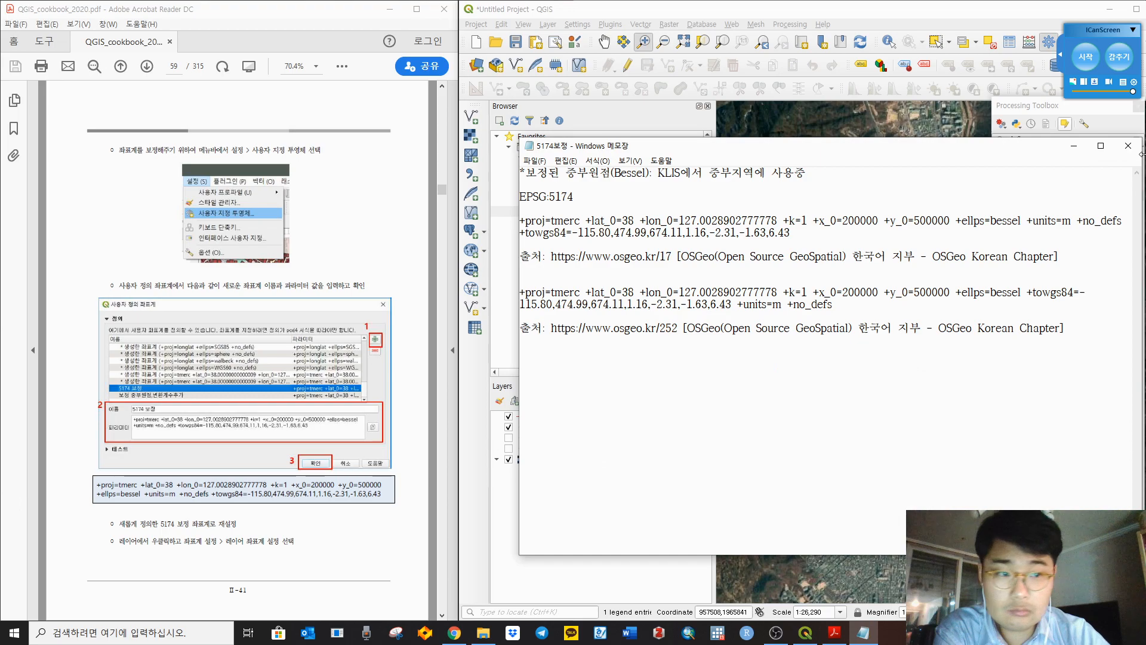
Step: Close the 5174보정 text file, peek into web_geocoder, then open ch2's 수치지도 folder
{"action": "left_click", "coordinate": [1129, 146]}
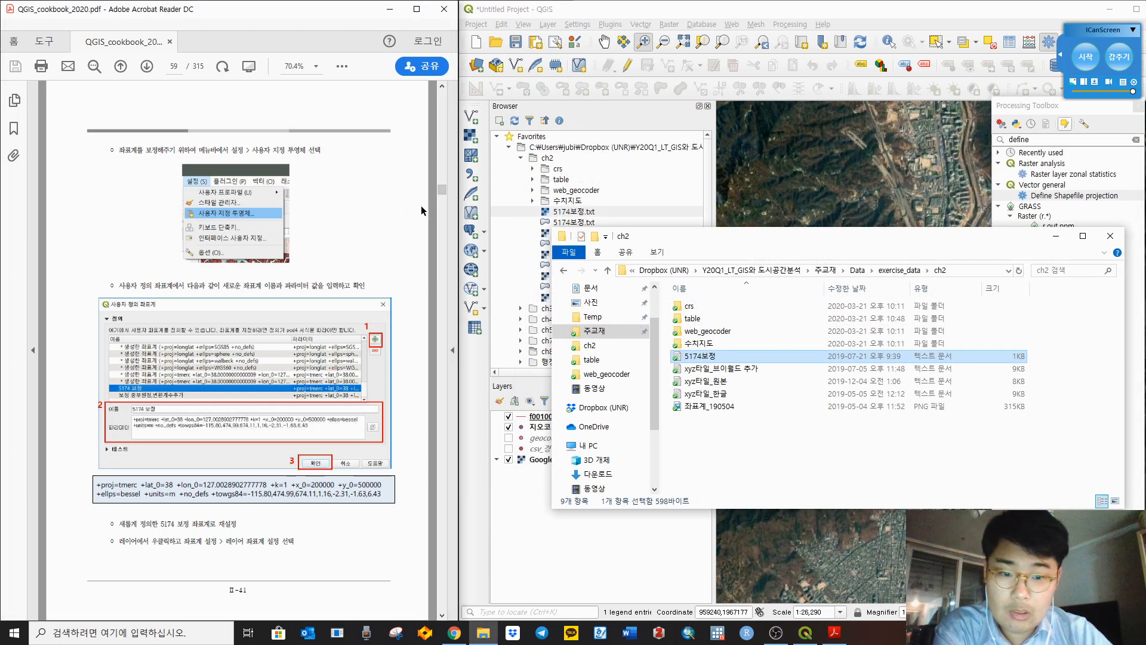
{"action": "left_click", "coordinate": [422, 207]}
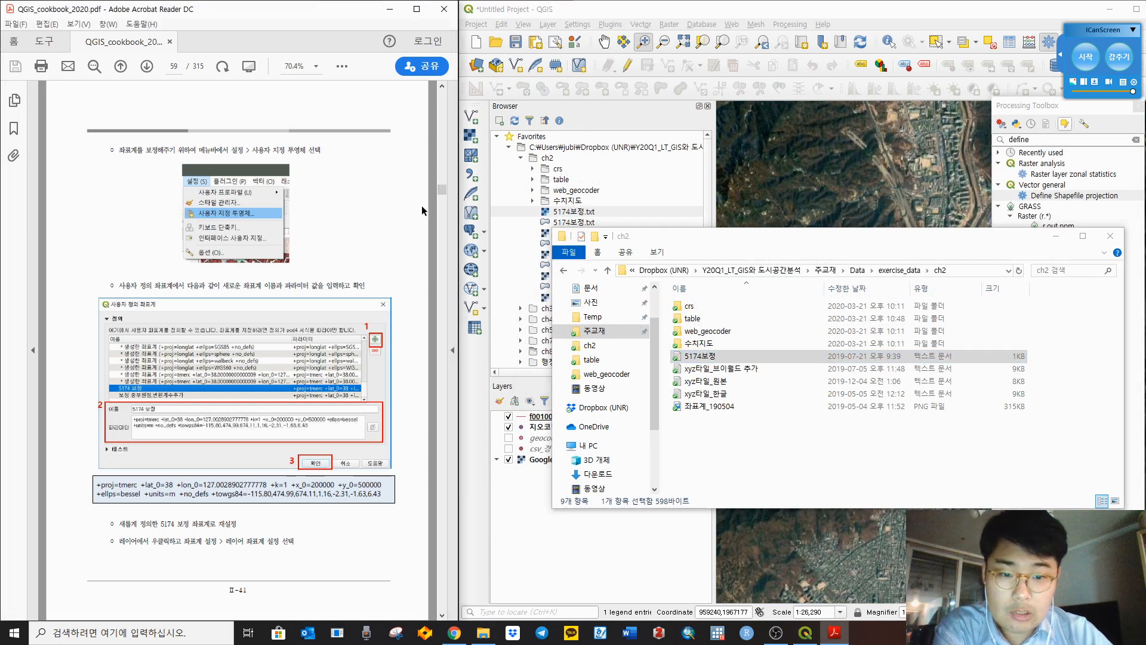
{"action": "double_click", "coordinate": [719, 331]}
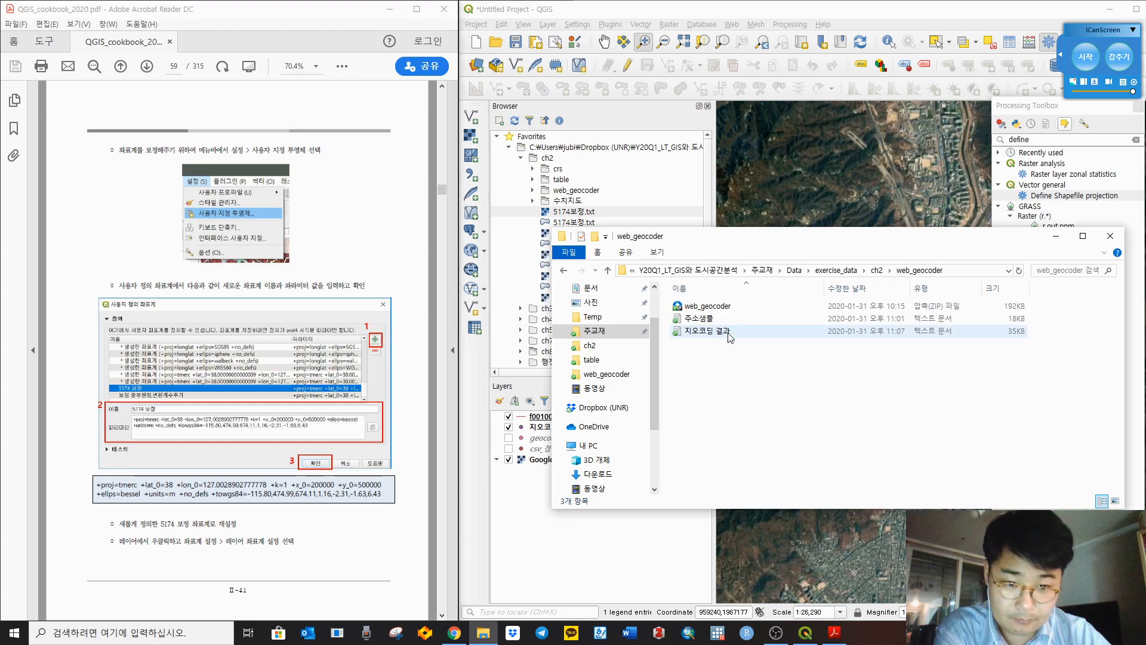
{"action": "left_click", "coordinate": [877, 270]}
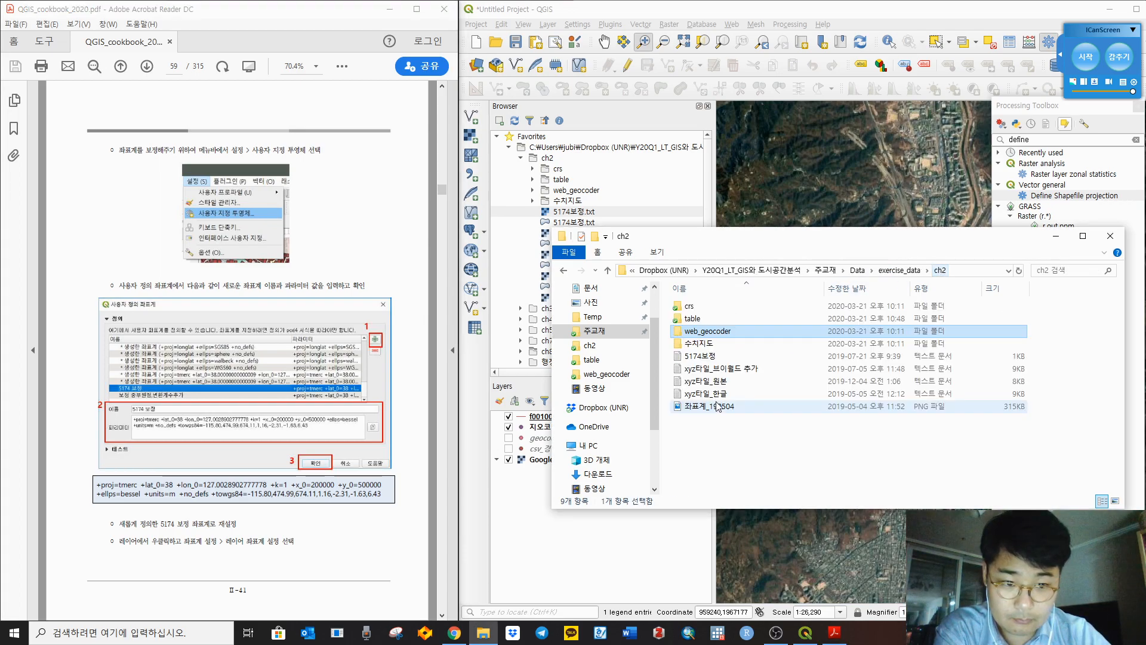
{"action": "double_click", "coordinate": [705, 344]}
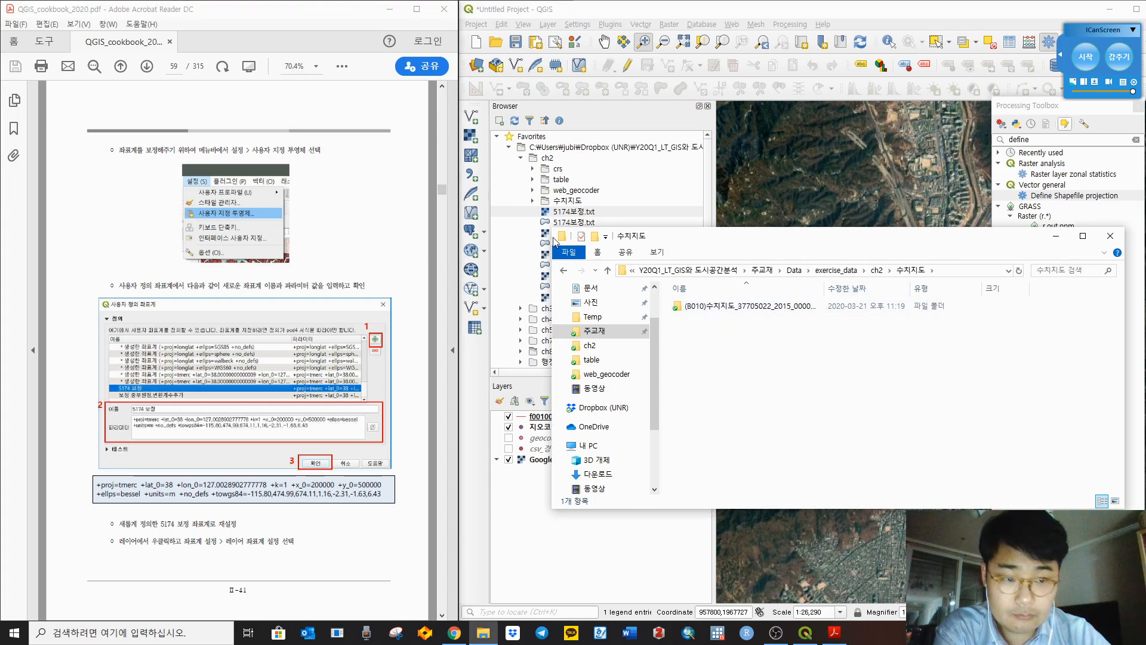
Step: Scroll through the current cookbook PDF page
{"action": "left_click", "coordinate": [407, 228]}
{"action": "scroll", "coordinate": [407, 230], "scroll_direction": "up", "scroll_amount": 2}
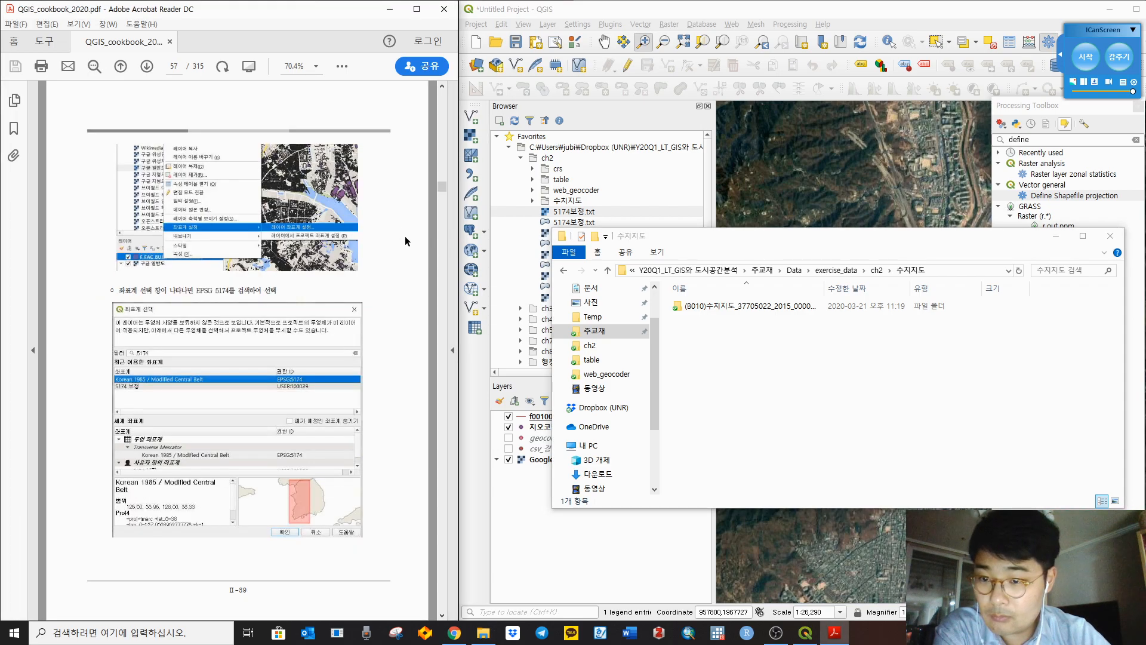
{"action": "scroll", "coordinate": [406, 240], "scroll_direction": "down", "scroll_amount": 1}
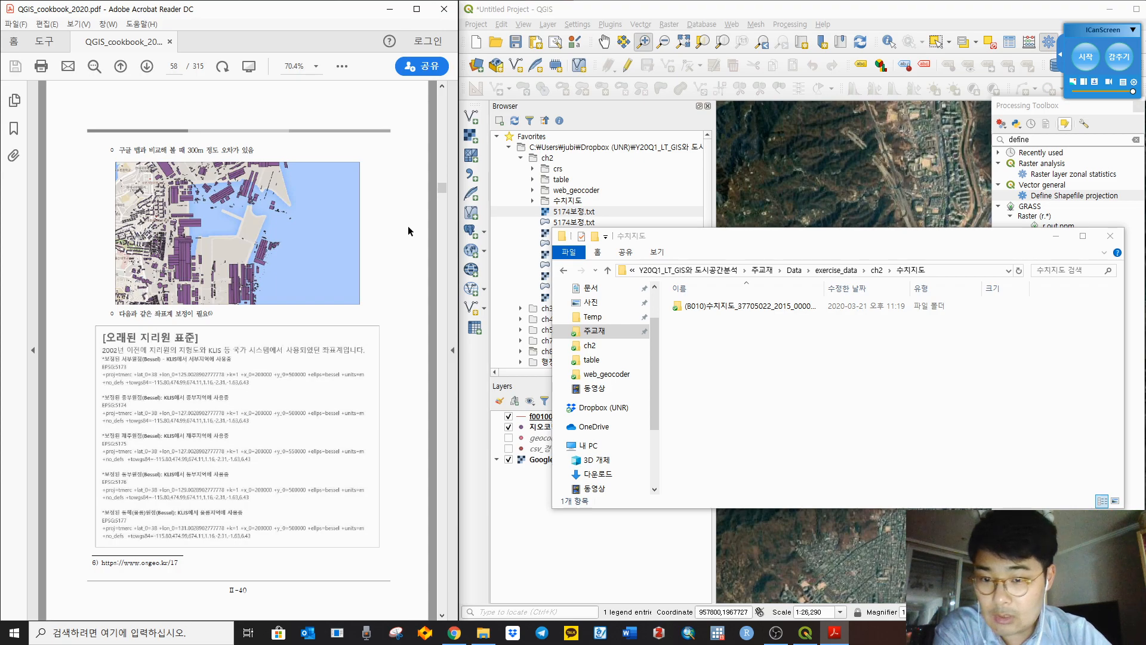
{"action": "scroll", "coordinate": [408, 226], "scroll_direction": "up", "scroll_amount": 1}
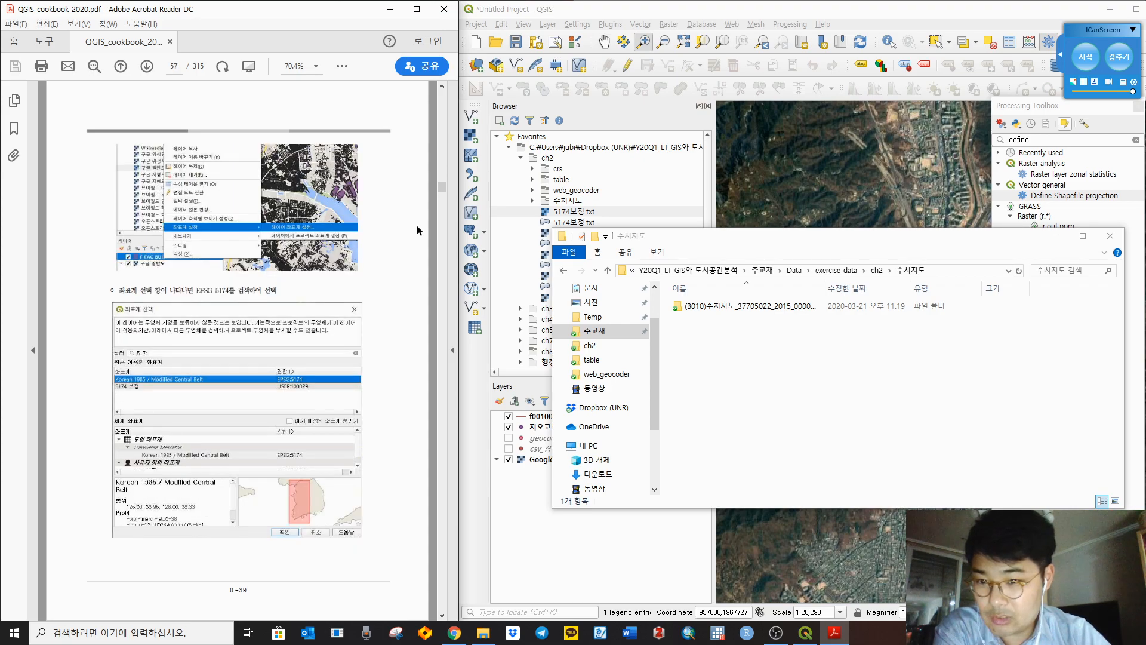
{"action": "scroll", "coordinate": [417, 230], "scroll_direction": "up", "scroll_amount": 1}
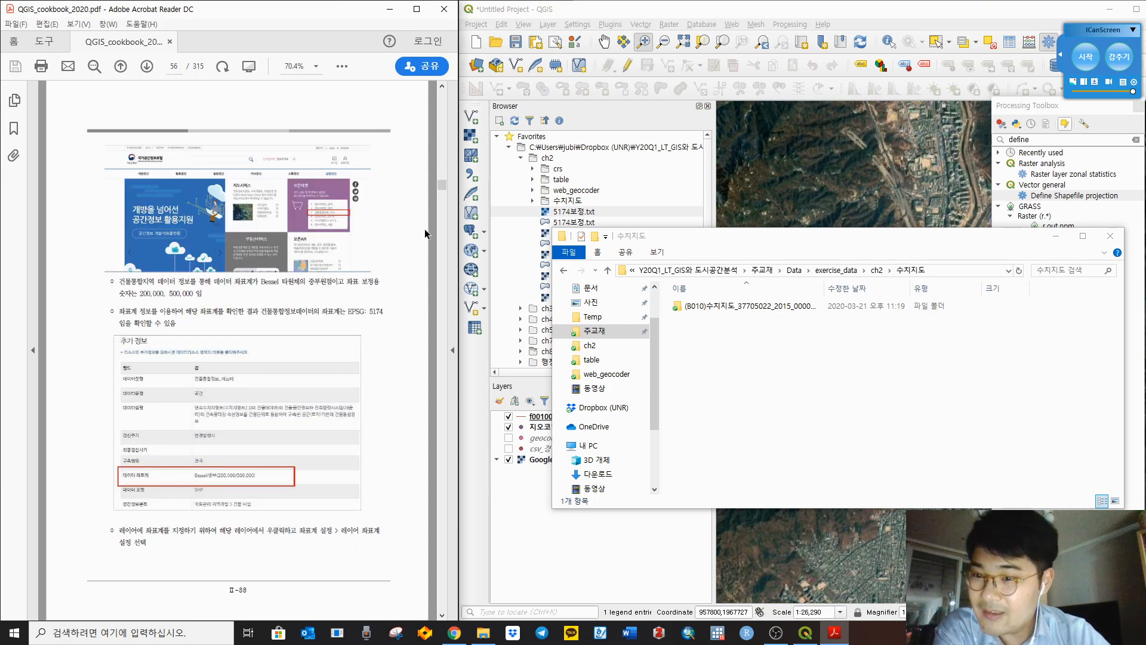
Step: Widen the Chrome window and search Google for 국가공간정보포털 in a new tab
{"action": "left_click", "coordinate": [454, 632]}
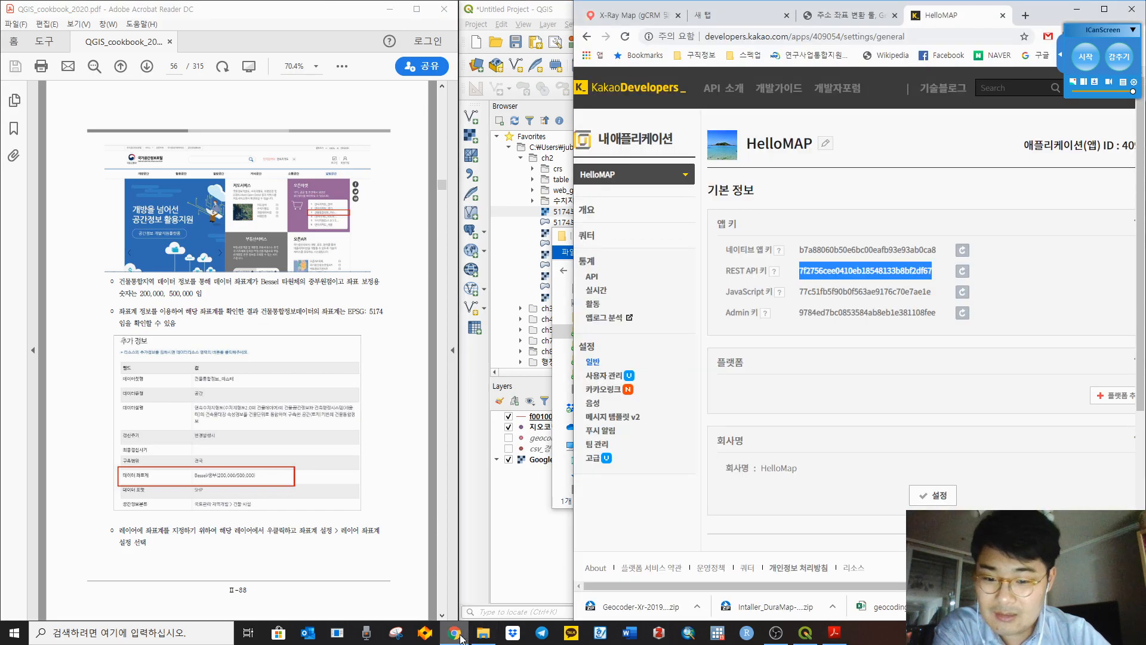
{"action": "left_click_drag", "start_coordinate": [1059, 17], "coordinate": [1145, 156]}
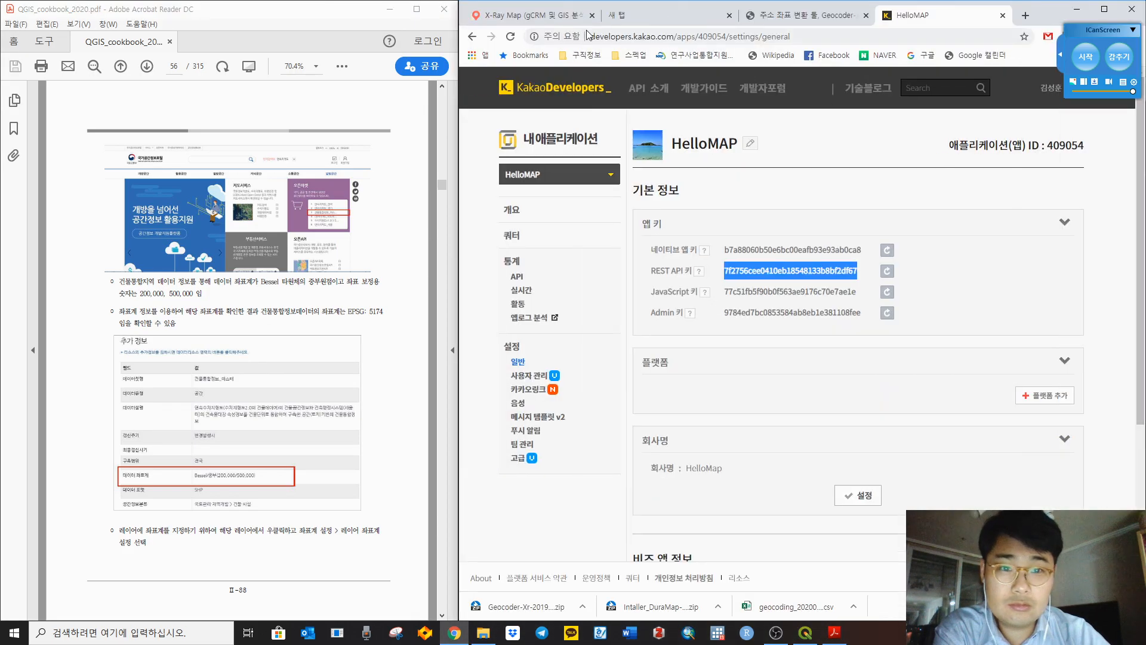
{"action": "left_click", "coordinate": [670, 15]}
{"action": "left_click", "coordinate": [729, 260]}
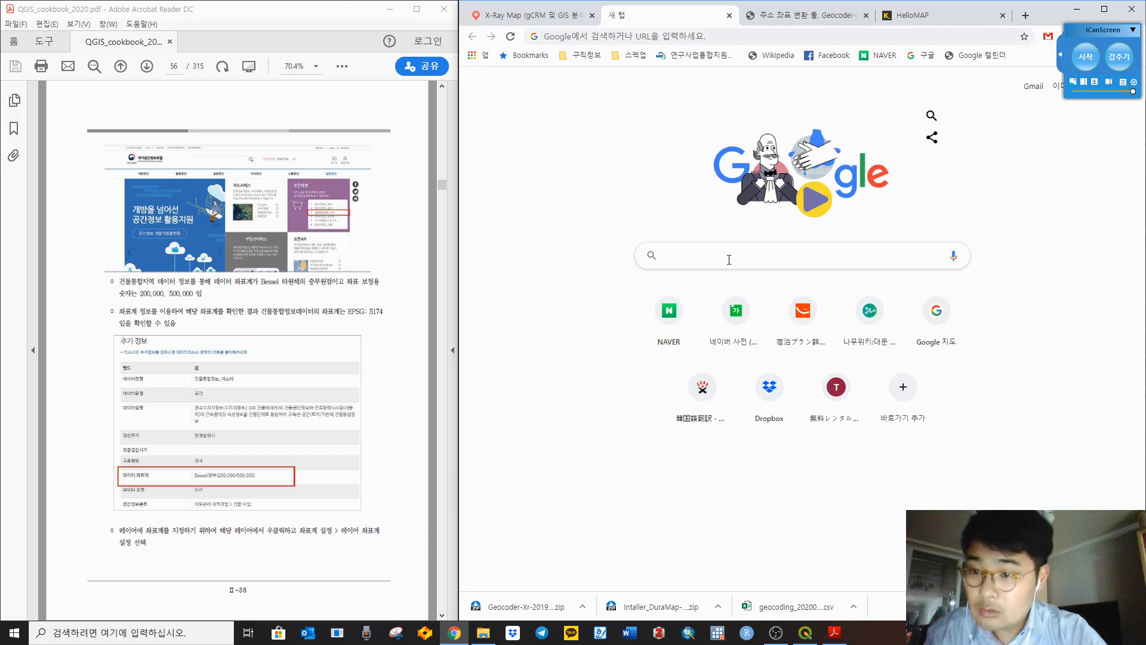
{"action": "type", "text": "rn"}
{"action": "key", "text": "BackSpace"}
{"action": "key", "text": "BackSpace"}
{"action": "type", "text": "국가공"}
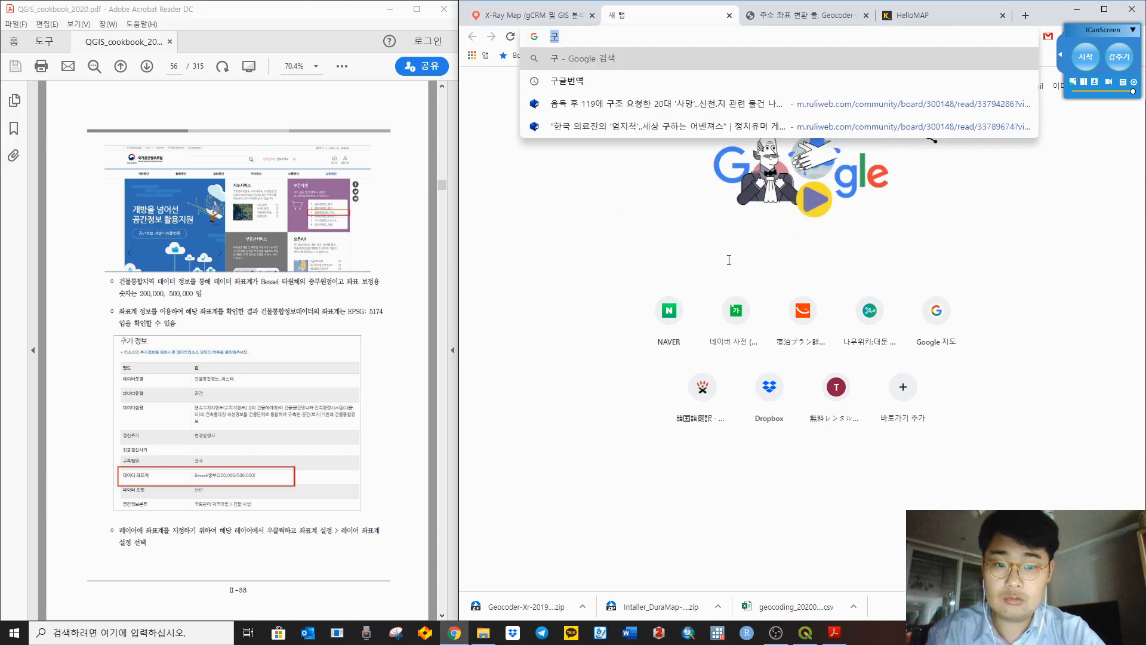
{"action": "type", "text": "간정보퓨ㅗㅌ"}
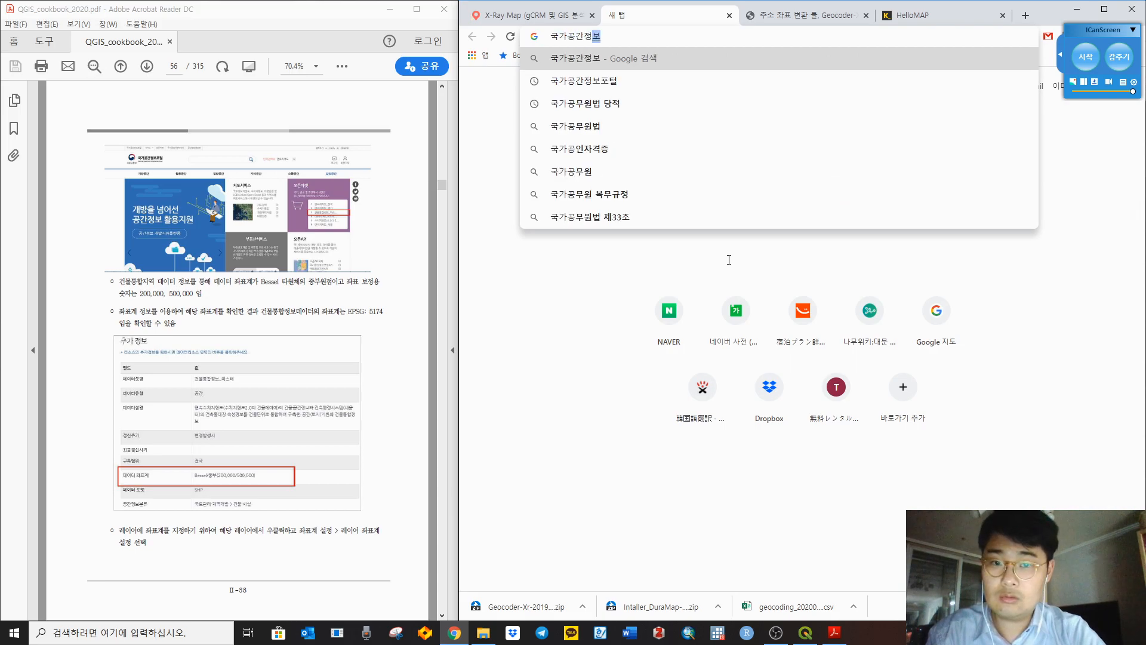
{"action": "key", "text": "BackSpace"}
{"action": "key", "text": "BackSpace"}
{"action": "key", "text": "BackSpace"}
{"action": "type", "text": "포터ㄹ"}
{"action": "key", "text": "Return"}
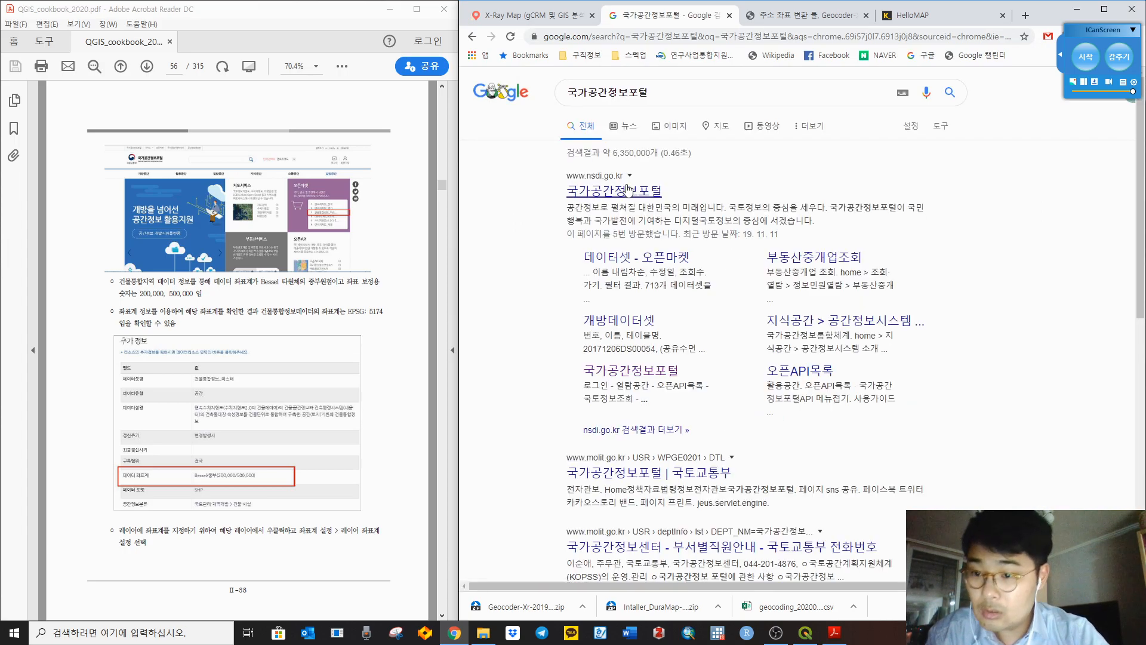
Step: Open the nsdi.go.kr portal and its 건물통합정보_마스터 dataset under 오픈마켓
{"action": "left_click", "coordinate": [629, 190]}
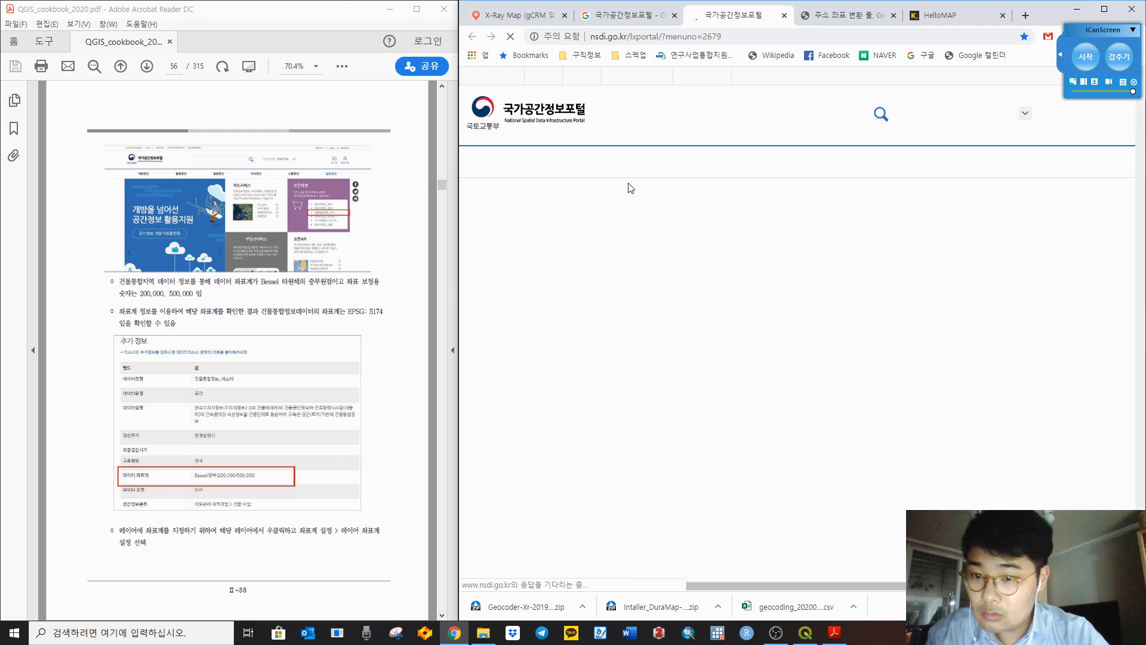
{"action": "scroll", "coordinate": [906, 346], "scroll_direction": "right", "scroll_amount": 2}
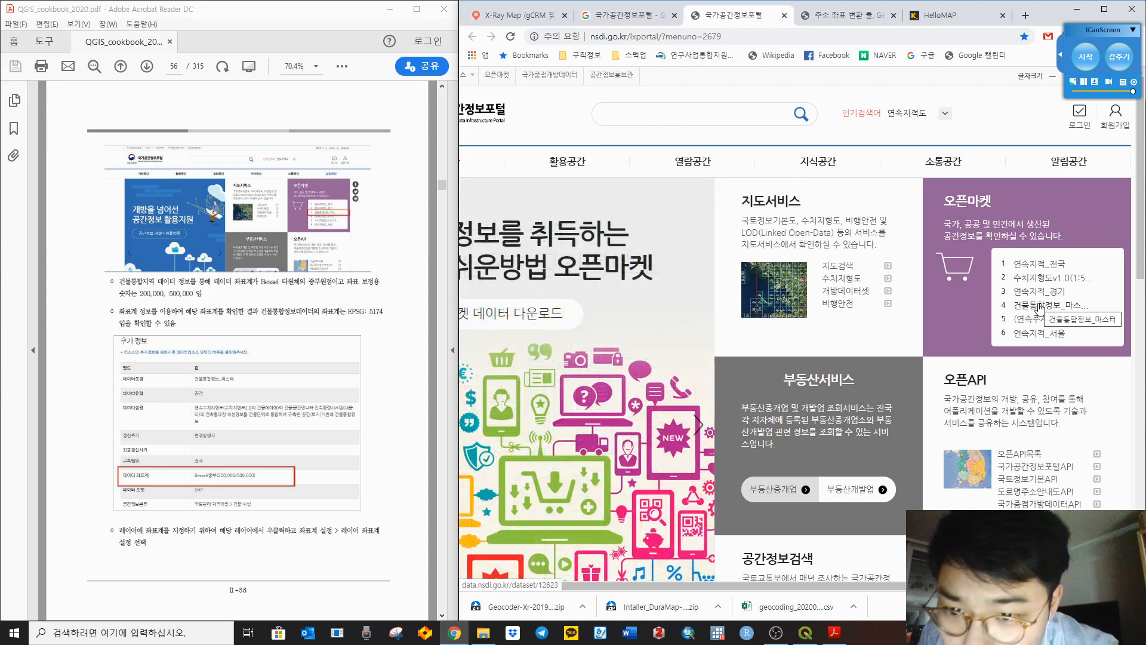
{"action": "left_click", "coordinate": [1062, 311]}
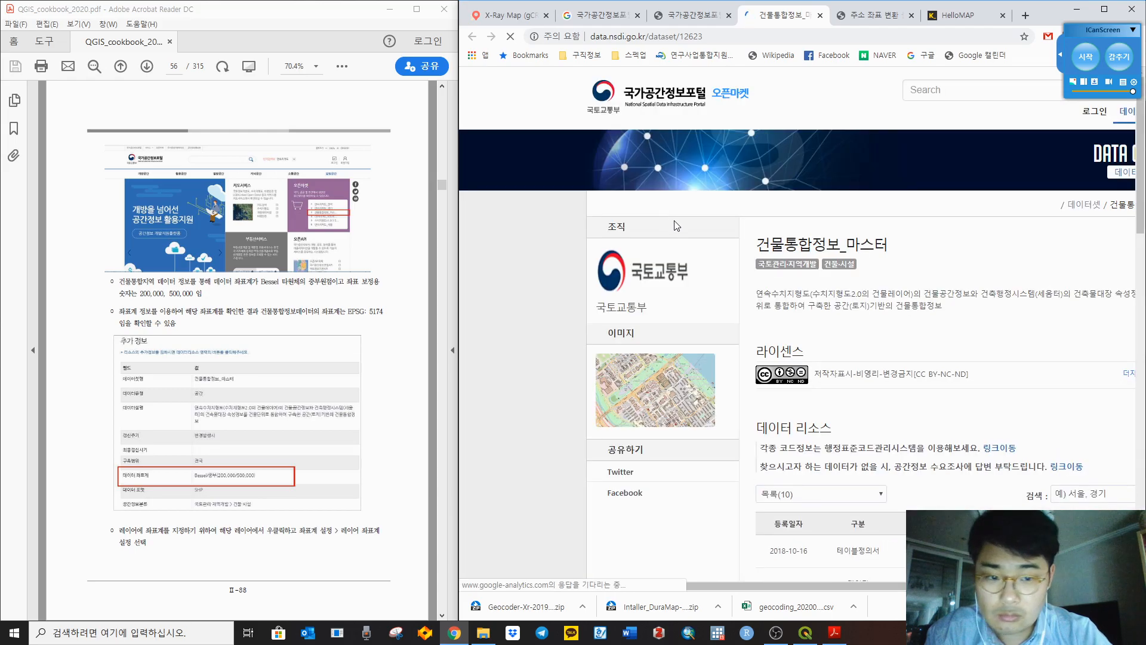
Step: Scroll to the resource list and note the dataset's EPSG 2097 coordinate system entry
{"action": "scroll", "coordinate": [346, 339], "scroll_direction": "down", "scroll_amount": 1}
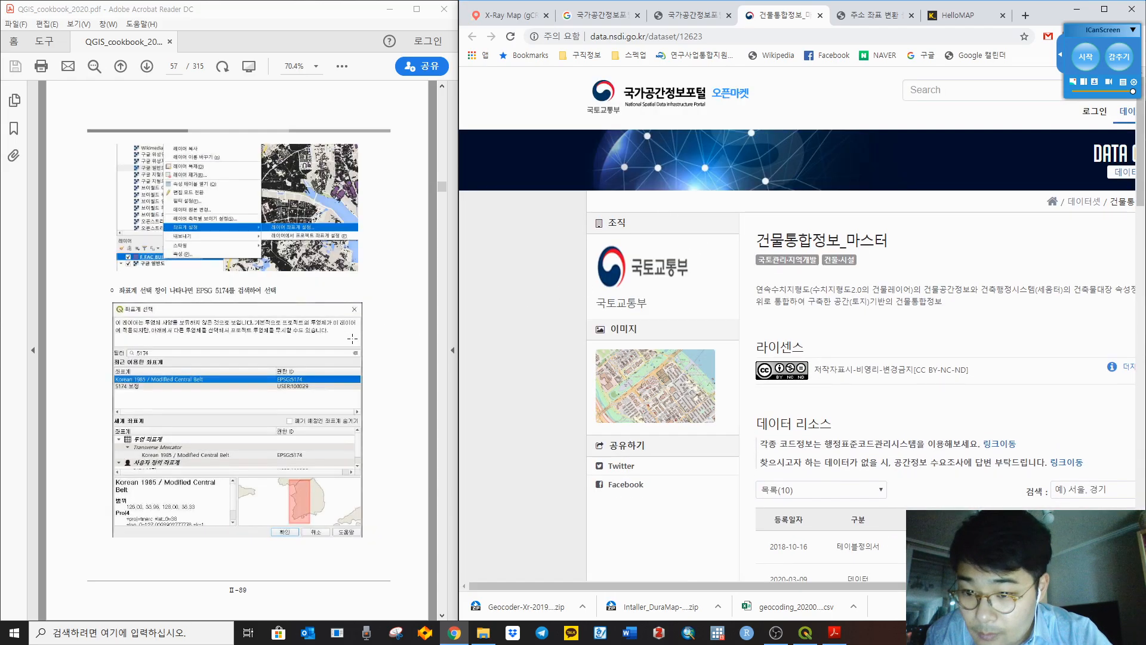
{"action": "scroll", "coordinate": [406, 337], "scroll_direction": "up", "scroll_amount": 1}
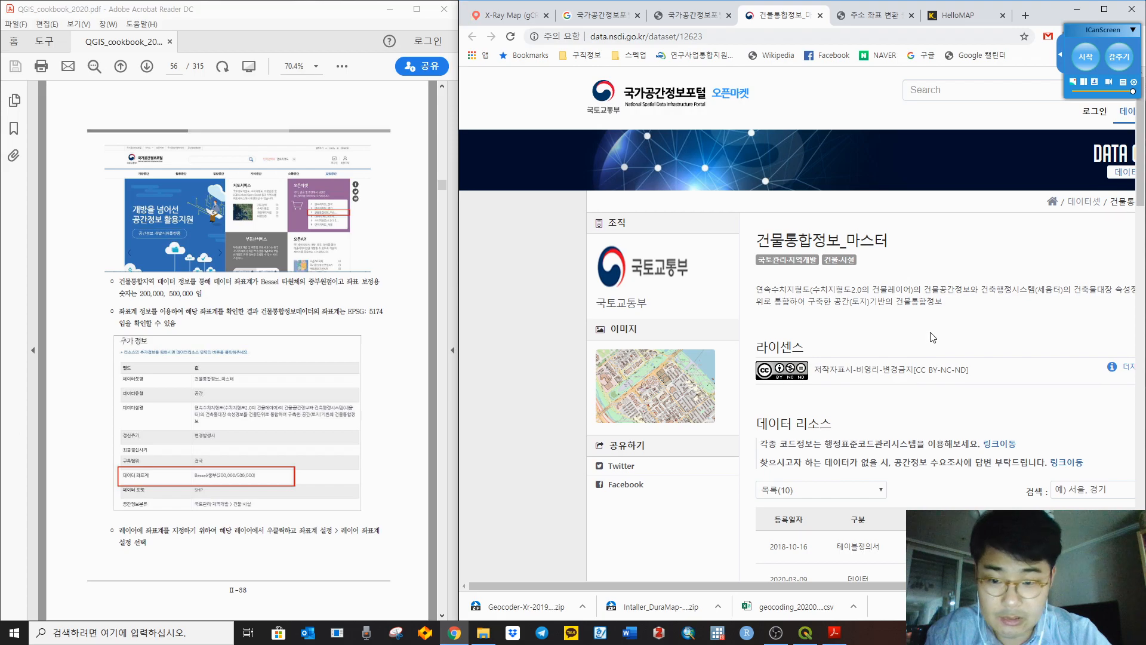
{"action": "scroll", "coordinate": [933, 333], "scroll_direction": "down", "scroll_amount": 3}
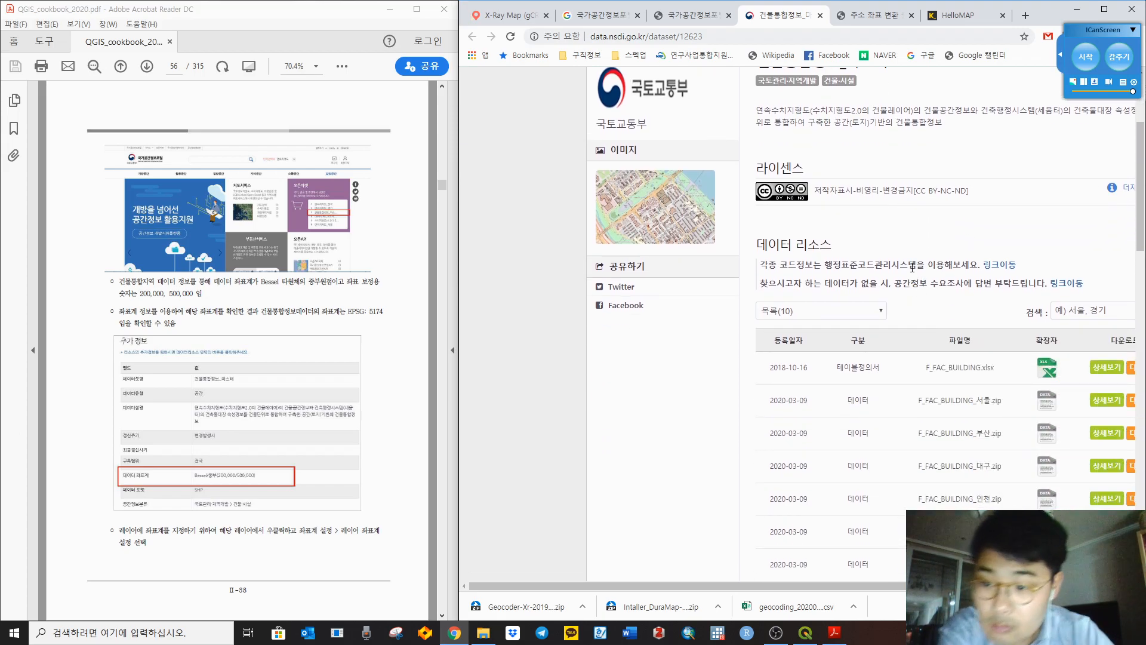
{"action": "scroll", "coordinate": [912, 267], "scroll_direction": "down", "scroll_amount": 9}
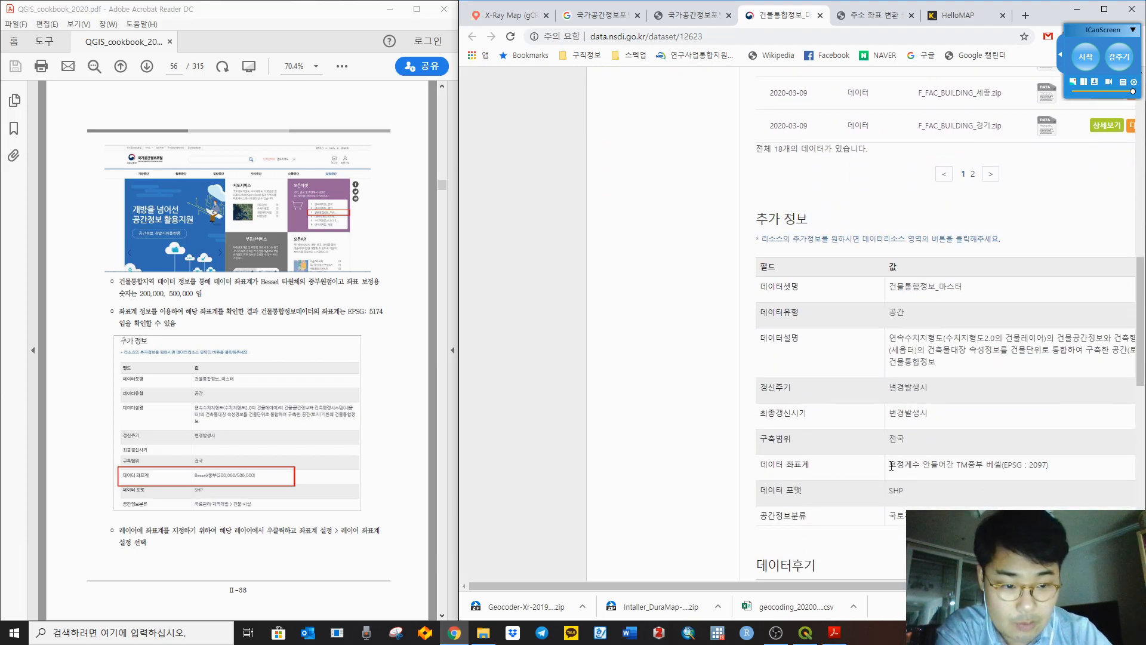
{"action": "left_click_drag", "start_coordinate": [1013, 463], "coordinate": [1069, 466]}
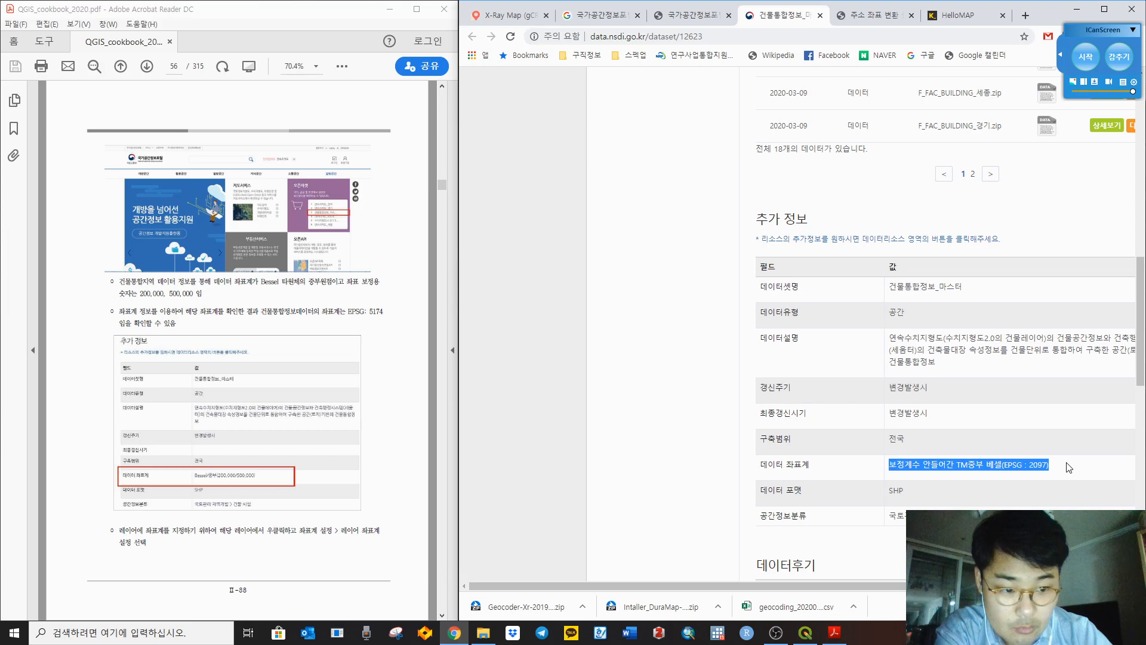
{"action": "left_click", "coordinate": [1043, 421]}
{"action": "scroll", "coordinate": [1027, 406], "scroll_direction": "right", "scroll_amount": 3}
{"action": "scroll", "coordinate": [1026, 405], "scroll_direction": "up", "scroll_amount": 3}
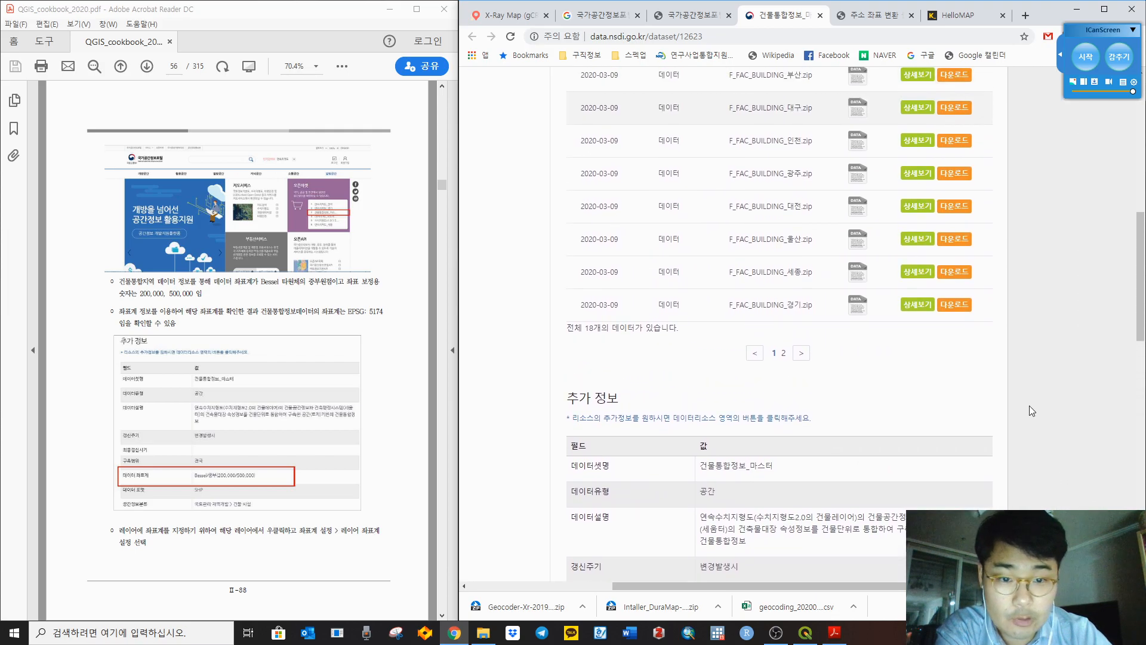
{"action": "scroll", "coordinate": [1029, 406], "scroll_direction": "up", "scroll_amount": 2}
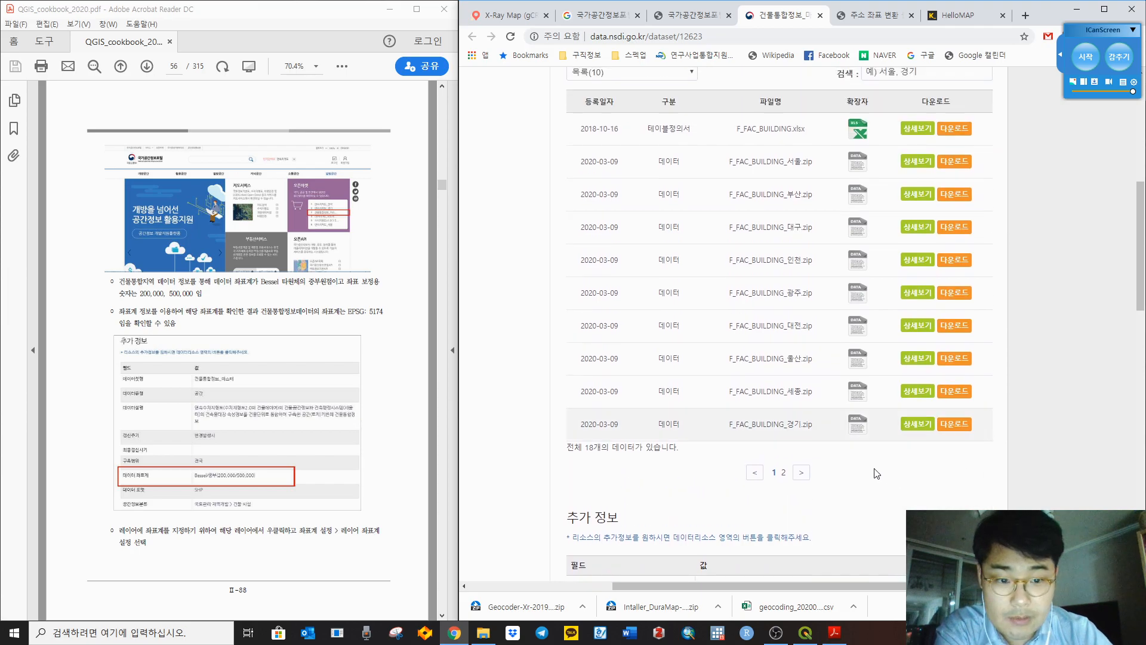
Step: Download the 울산 building zip, logging in when prompted and downloading again
{"action": "left_click", "coordinate": [954, 358]}
{"action": "left_click", "coordinate": [864, 116]}
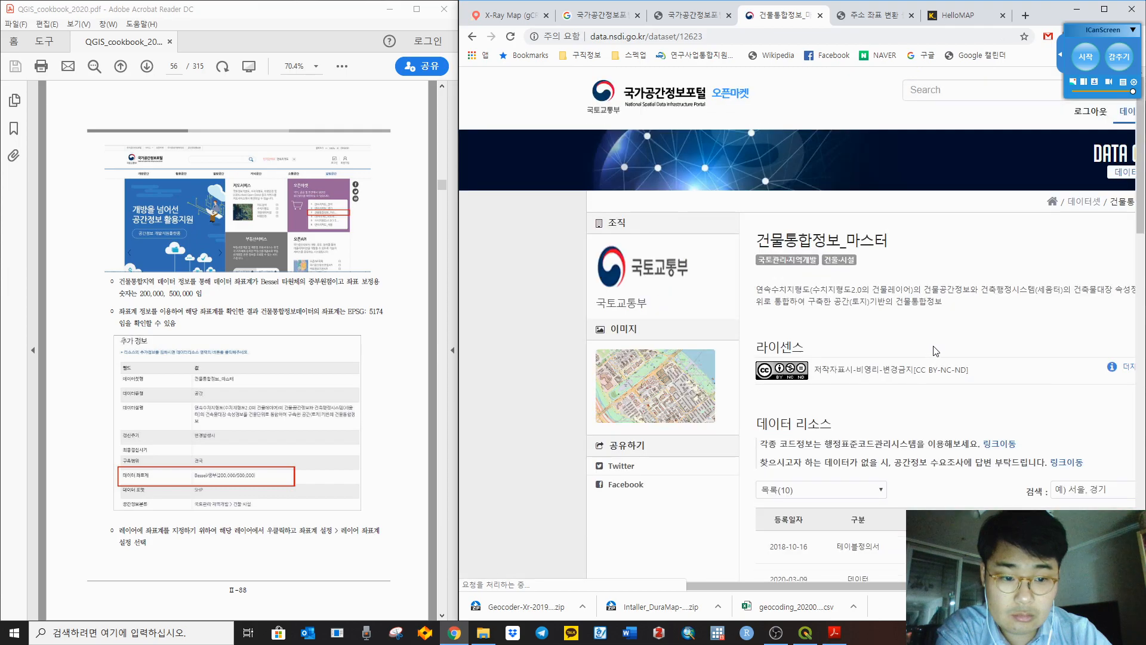
{"action": "scroll", "coordinate": [664, 399], "scroll_direction": "down", "scroll_amount": 4}
{"action": "scroll", "coordinate": [664, 398], "scroll_direction": "down", "scroll_amount": 2}
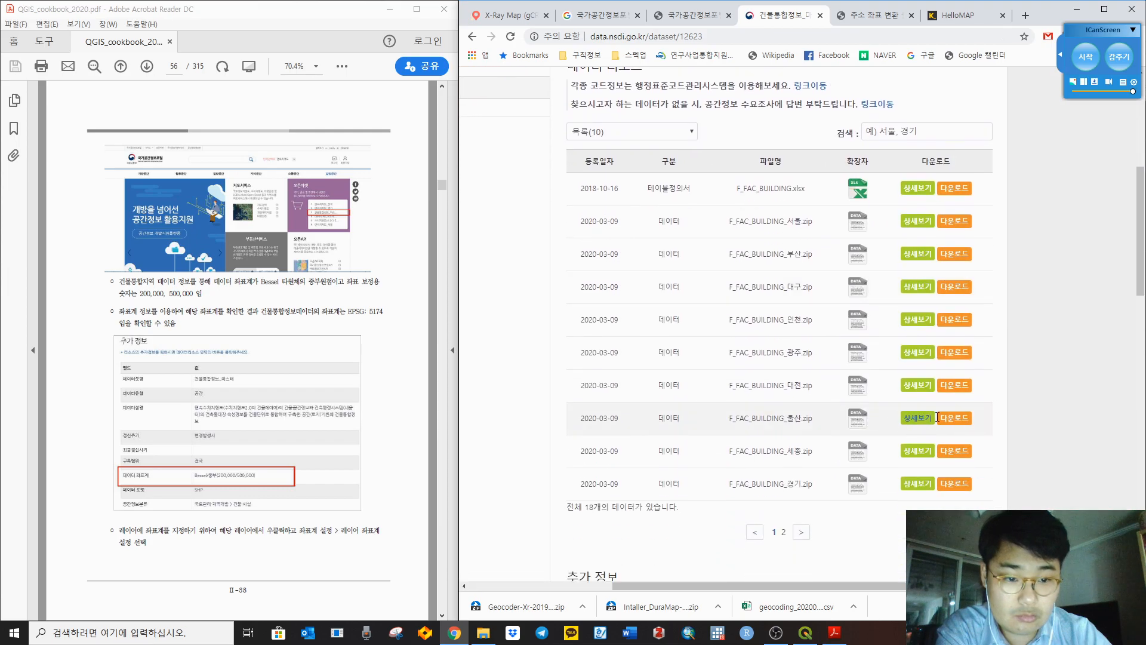
{"action": "left_click", "coordinate": [957, 420]}
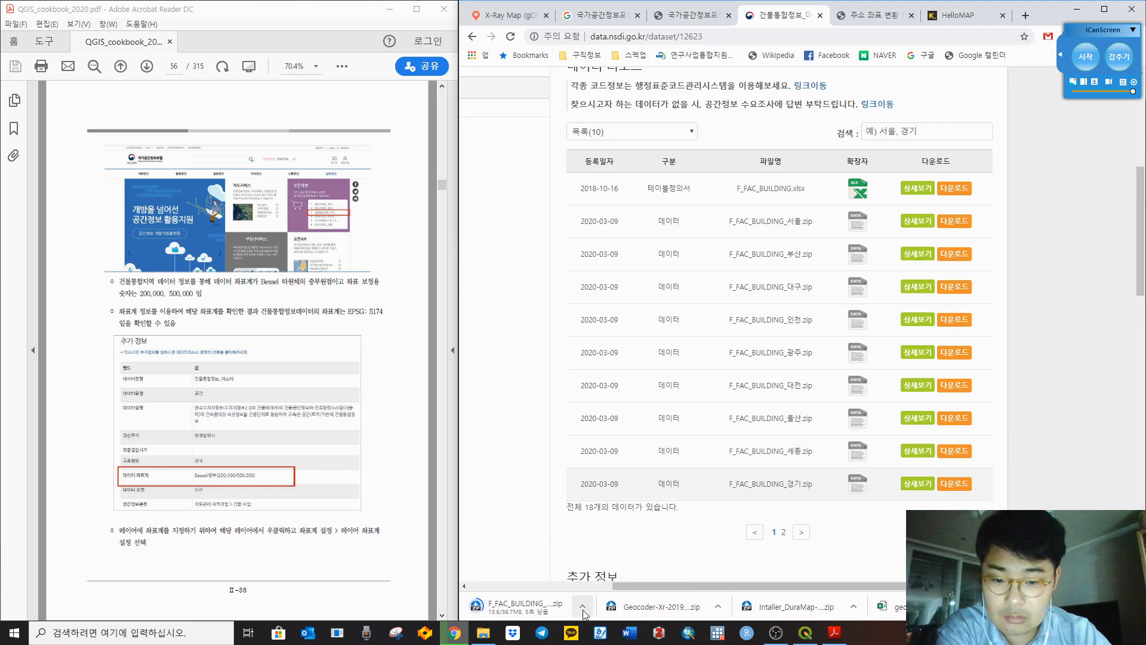
{"action": "left_click", "coordinate": [583, 610]}
Step: Locate the downloaded F_FAC_BUILDING_울산 zip and paste it into the ch2 folder
{"action": "left_click", "coordinate": [618, 566]}
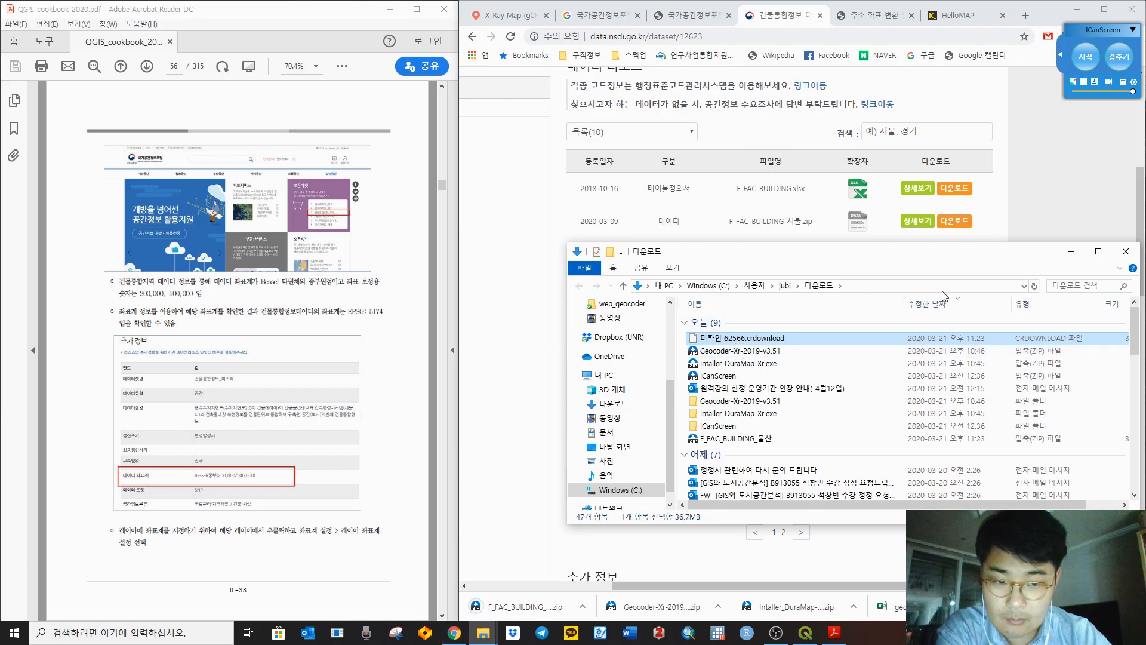
{"action": "left_click", "coordinate": [1035, 286]}
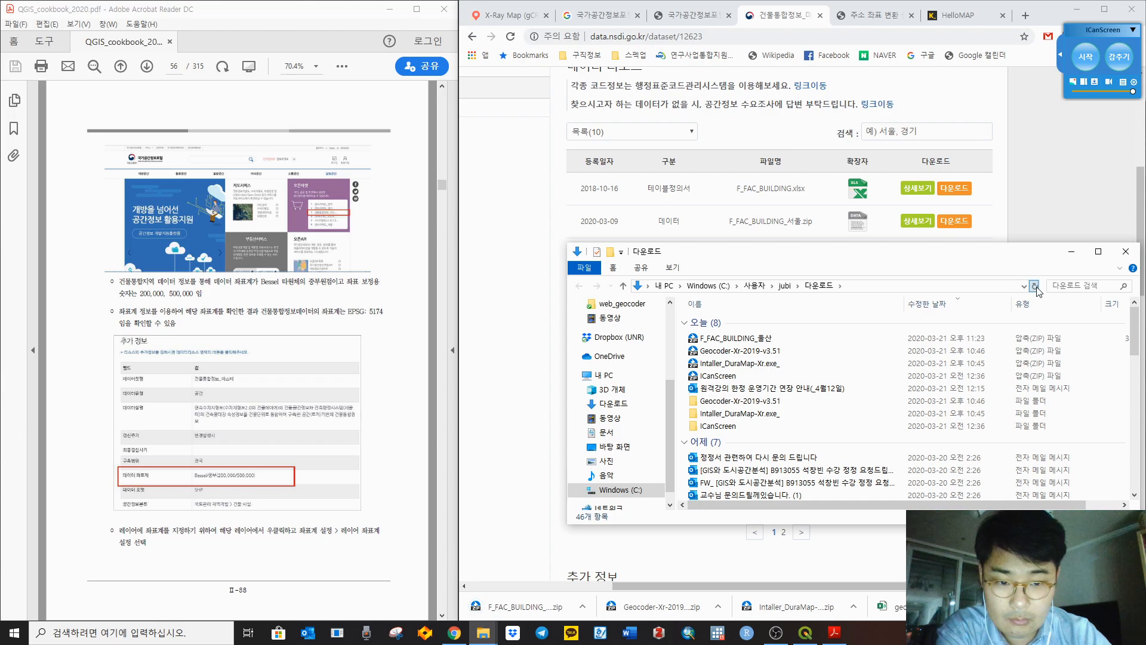
{"action": "left_click", "coordinate": [748, 339]}
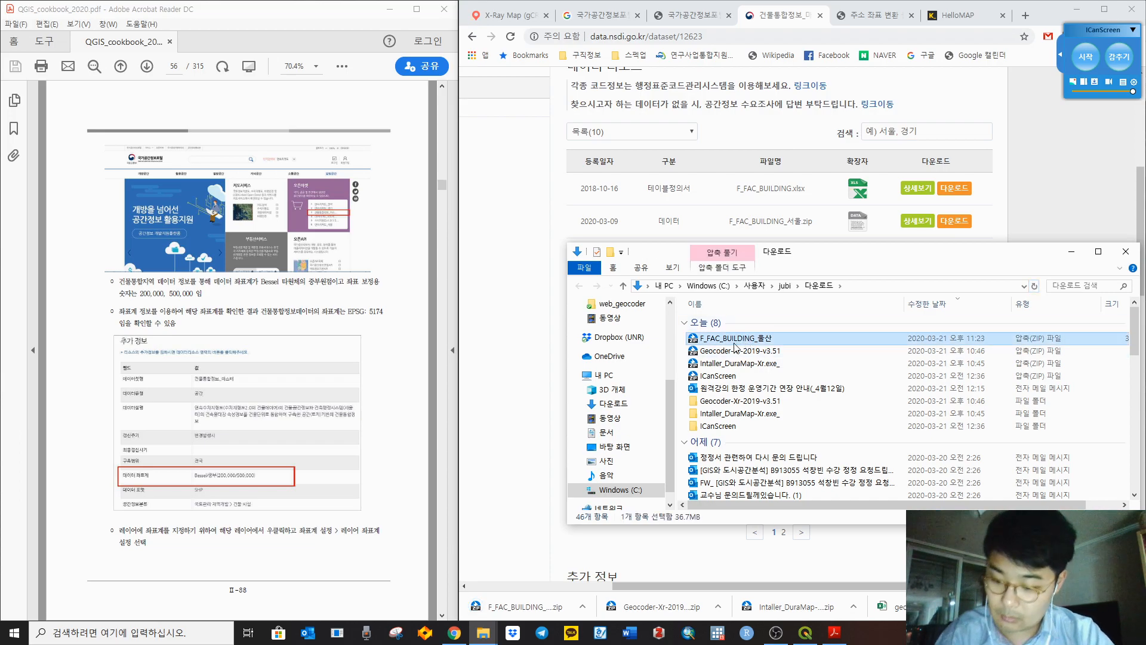
{"action": "scroll", "coordinate": [621, 346], "scroll_direction": "up", "scroll_amount": 2}
{"action": "scroll", "coordinate": [621, 346], "scroll_direction": "up", "scroll_amount": 1}
{"action": "left_click", "coordinate": [622, 375]}
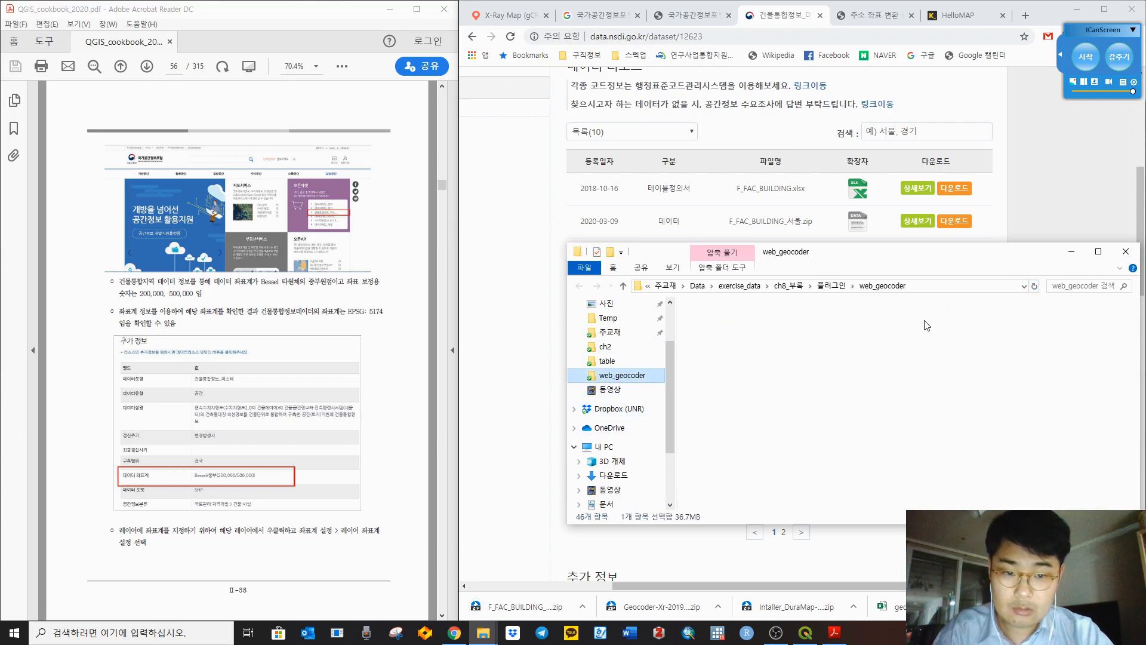
{"action": "left_click", "coordinate": [740, 286]}
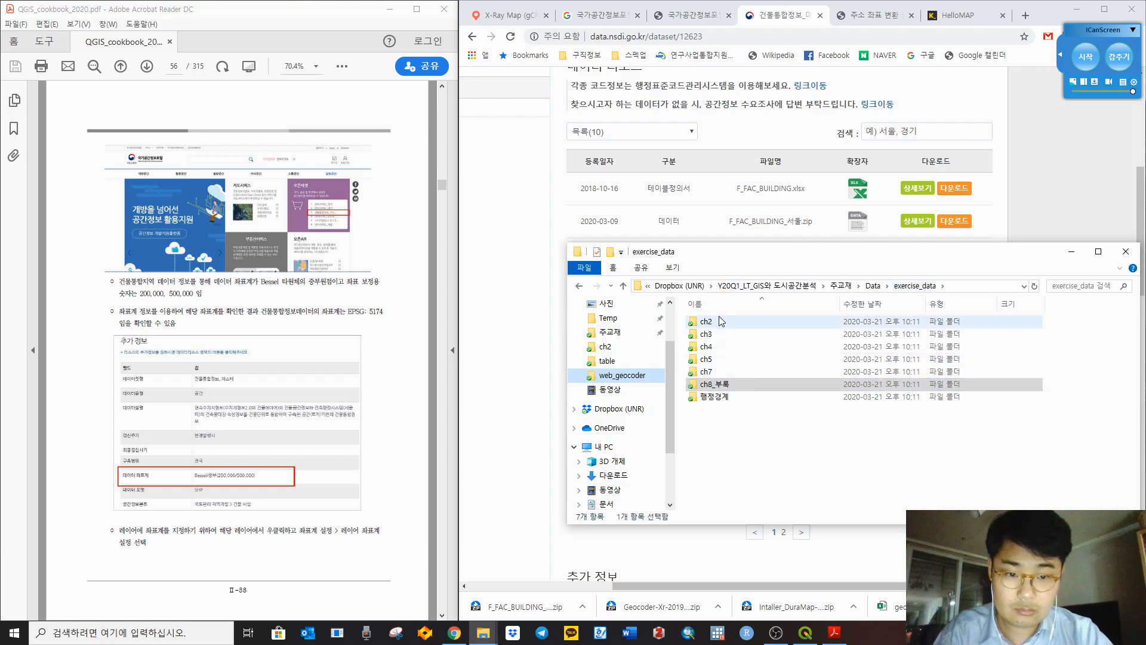
{"action": "double_click", "coordinate": [742, 384]}
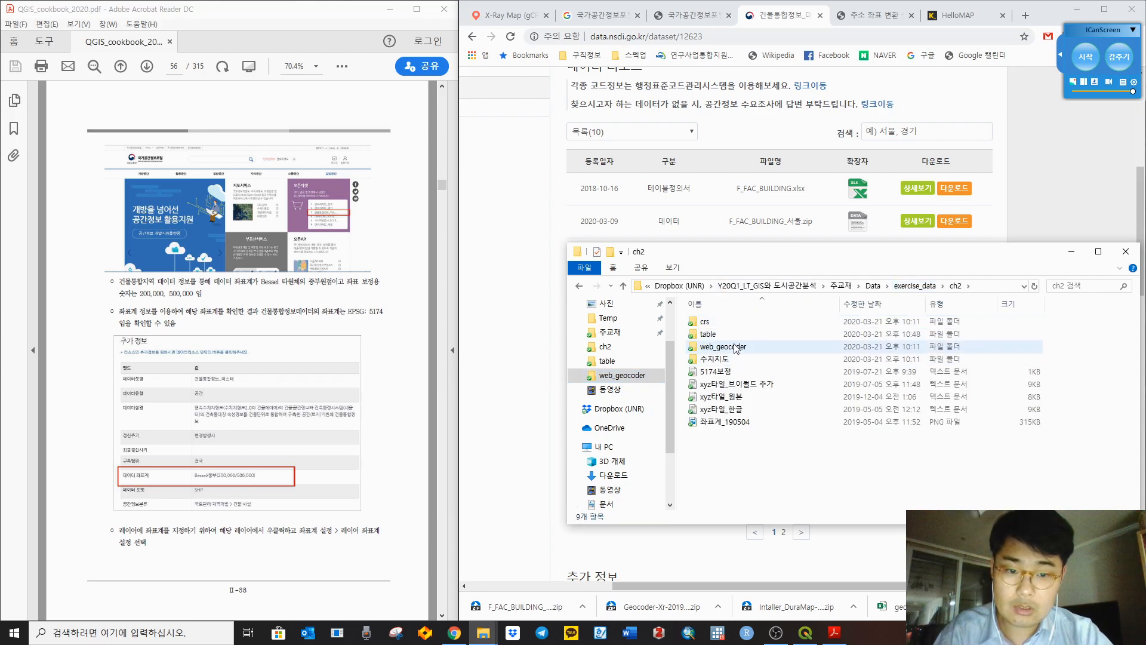
{"action": "right_click", "coordinate": [808, 491]}
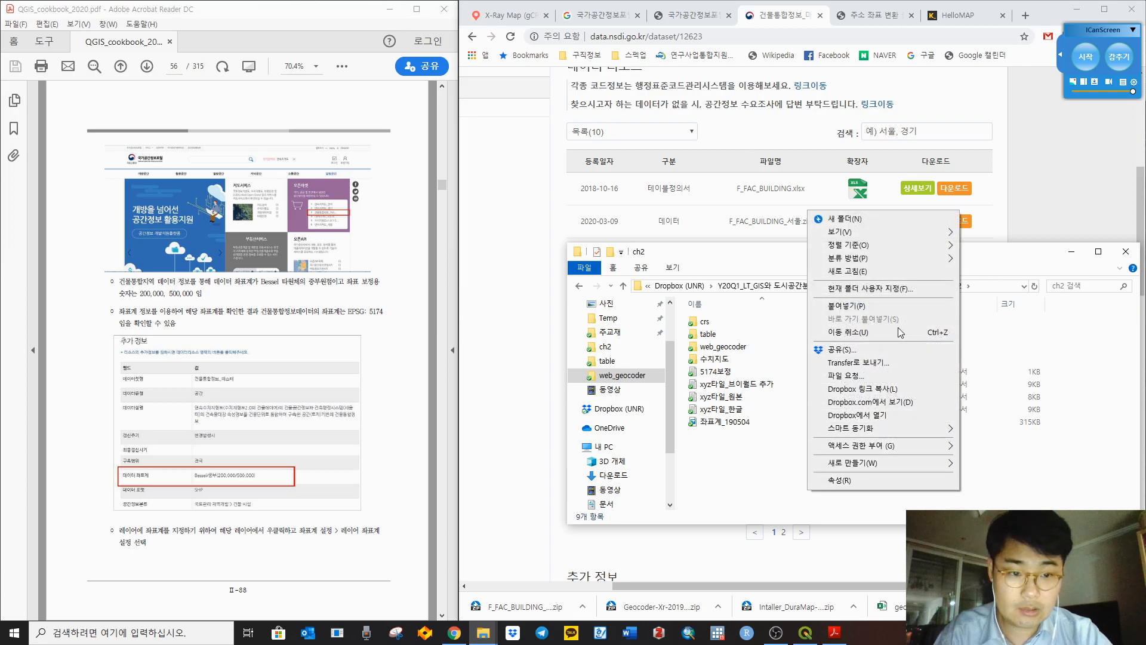
{"action": "left_click", "coordinate": [847, 306]}
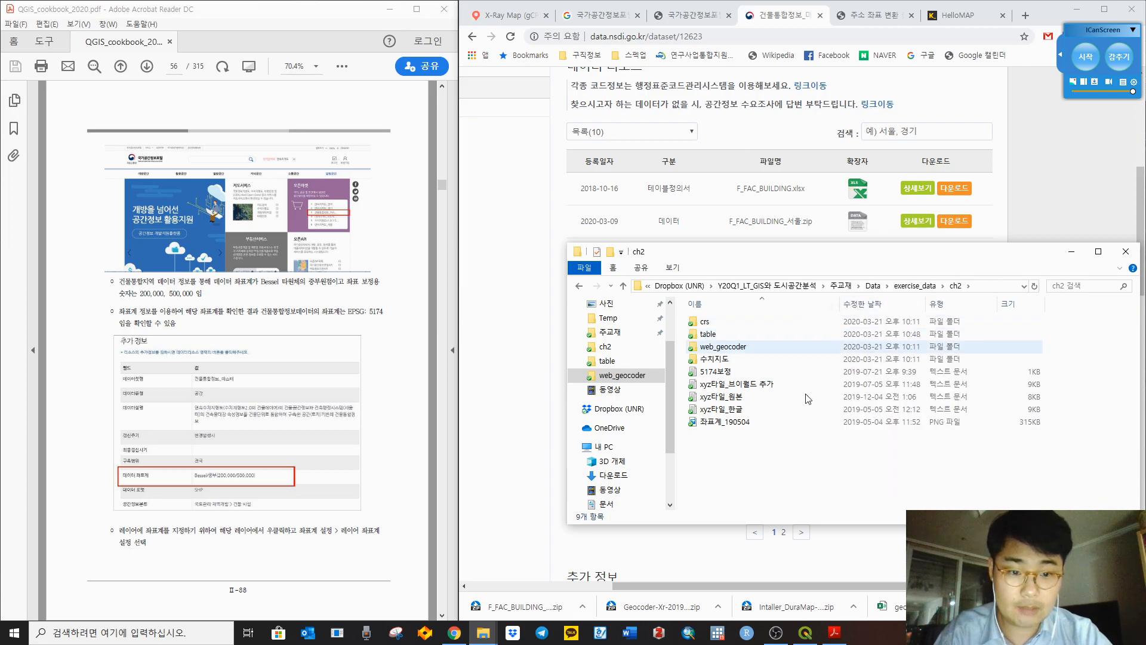
Step: Extract the zip into its own folder and open the new F_FAC_BUILDING_울산 folder
{"action": "right_click", "coordinate": [762, 388]}
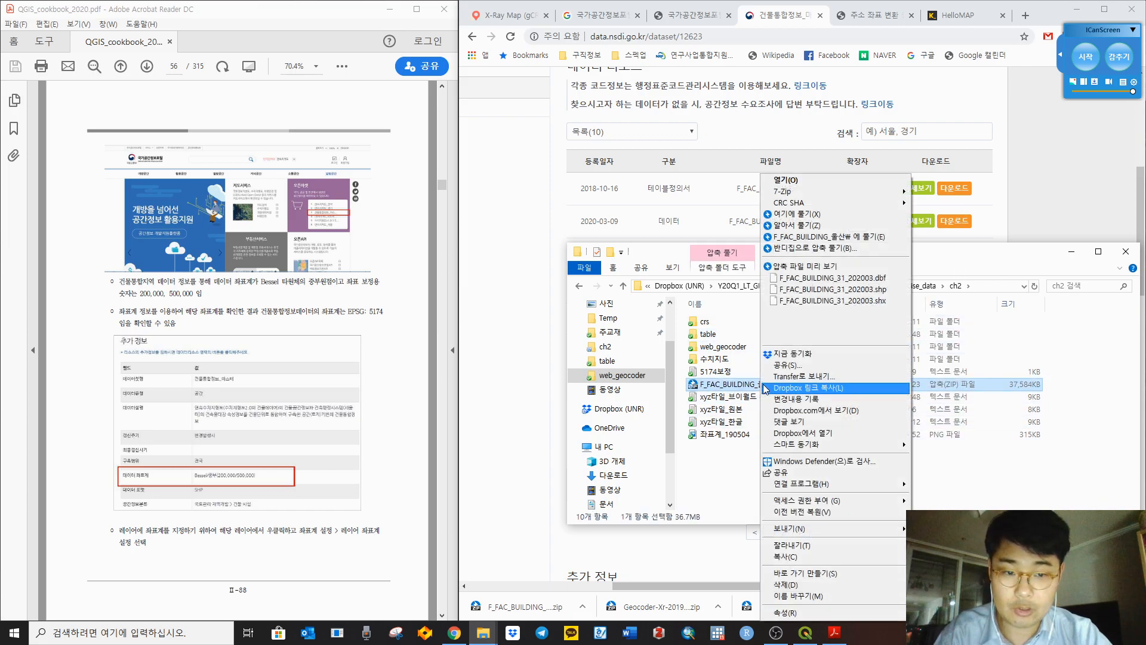
{"action": "left_click", "coordinate": [806, 242]}
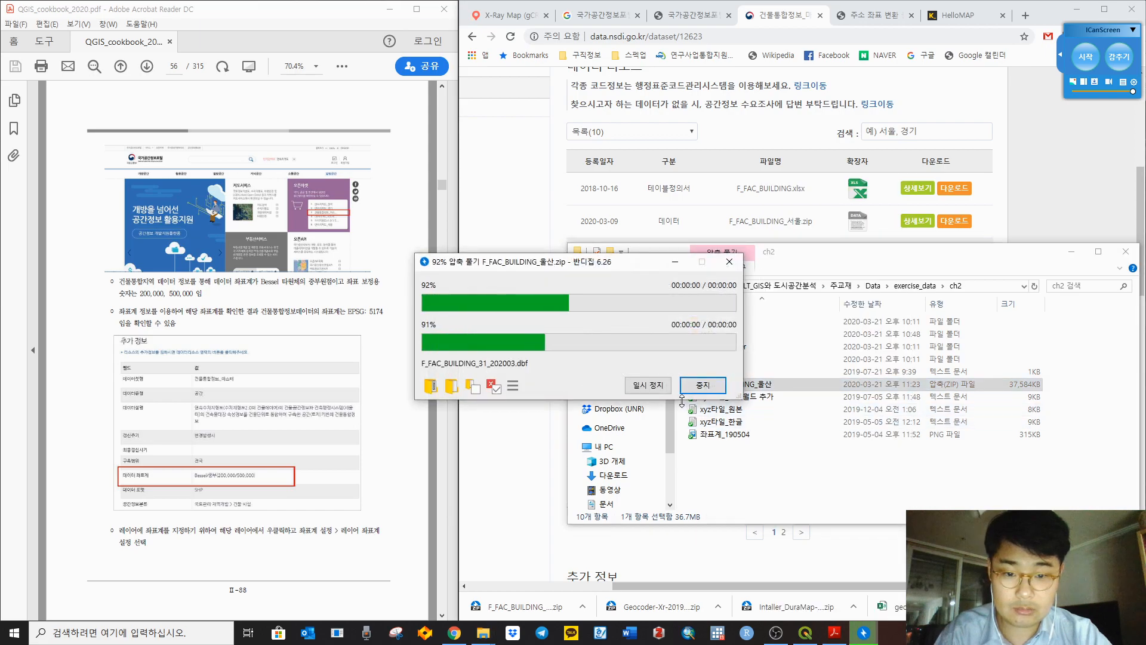
{"action": "left_click", "coordinate": [702, 431]}
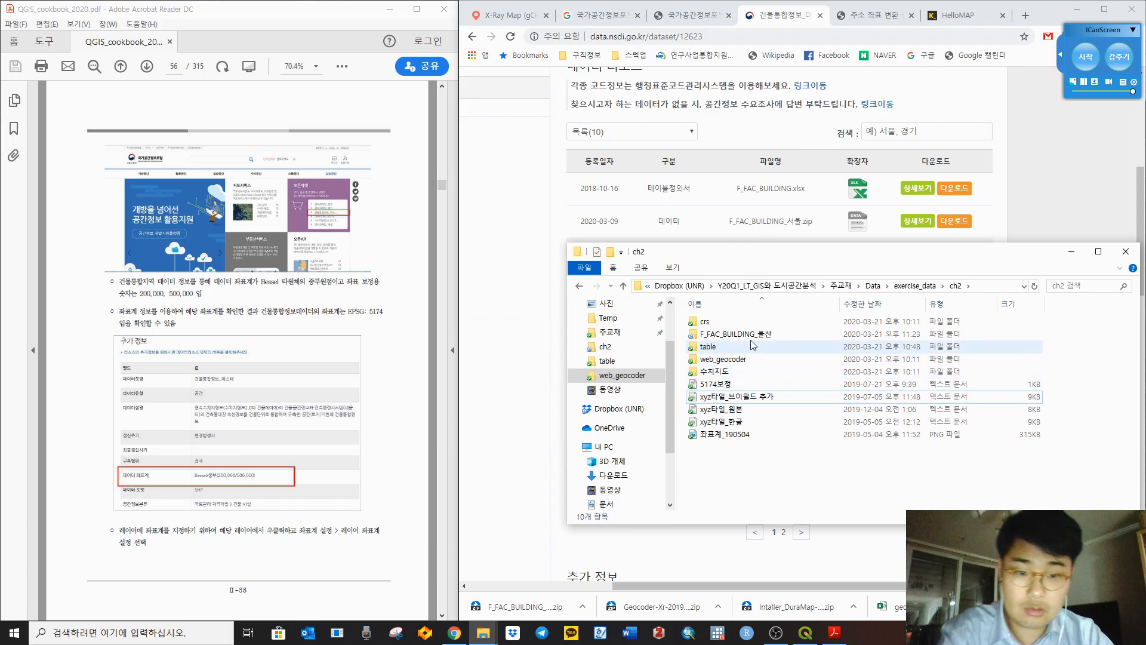
{"action": "double_click", "coordinate": [738, 334]}
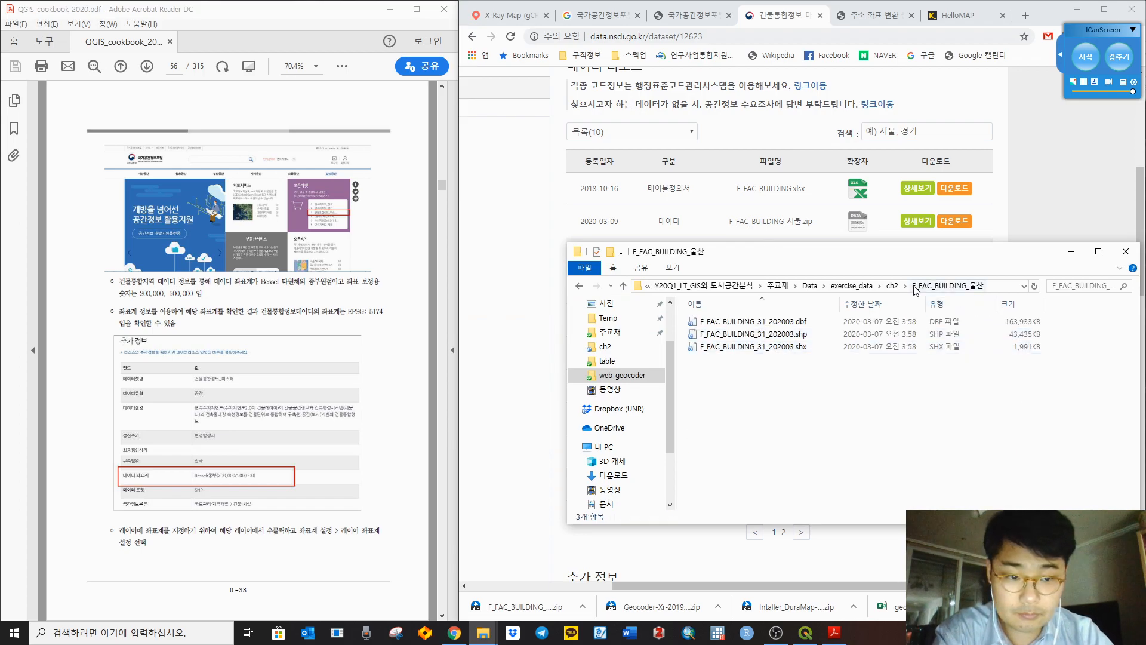
{"action": "left_click", "coordinate": [1073, 178]}
{"action": "left_click", "coordinate": [805, 632]}
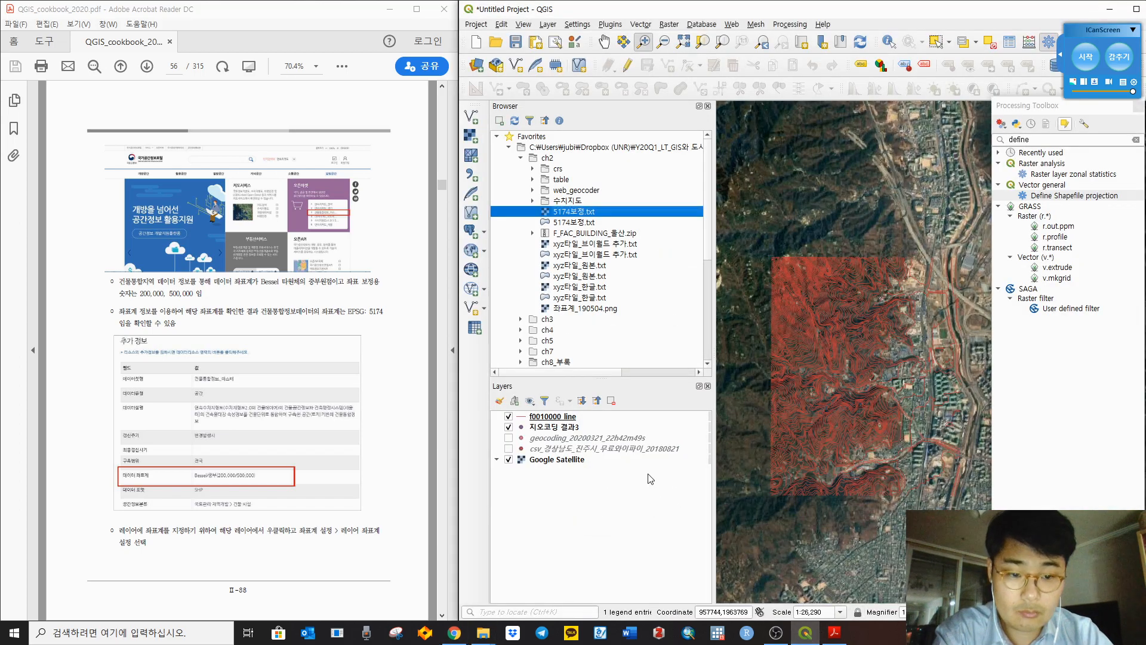
Step: Expand the ch2 folder in the Browser panel and select the F_FAC_BUILDING_울산 zip entry
{"action": "right_click", "coordinate": [548, 158]}
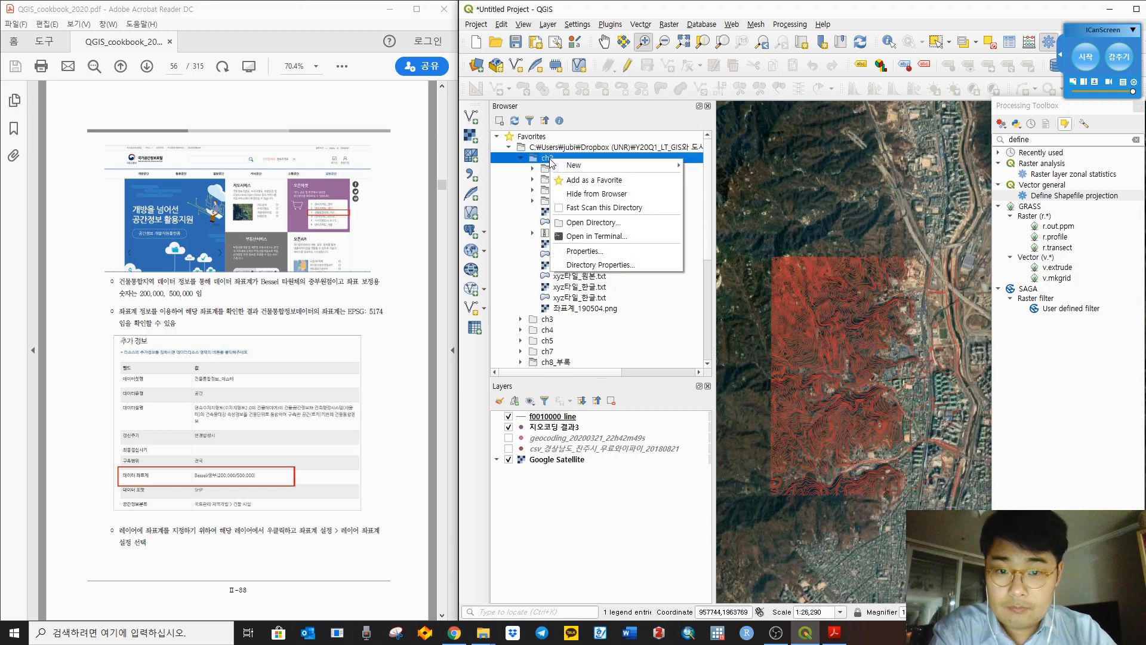
{"action": "left_click", "coordinate": [507, 199]}
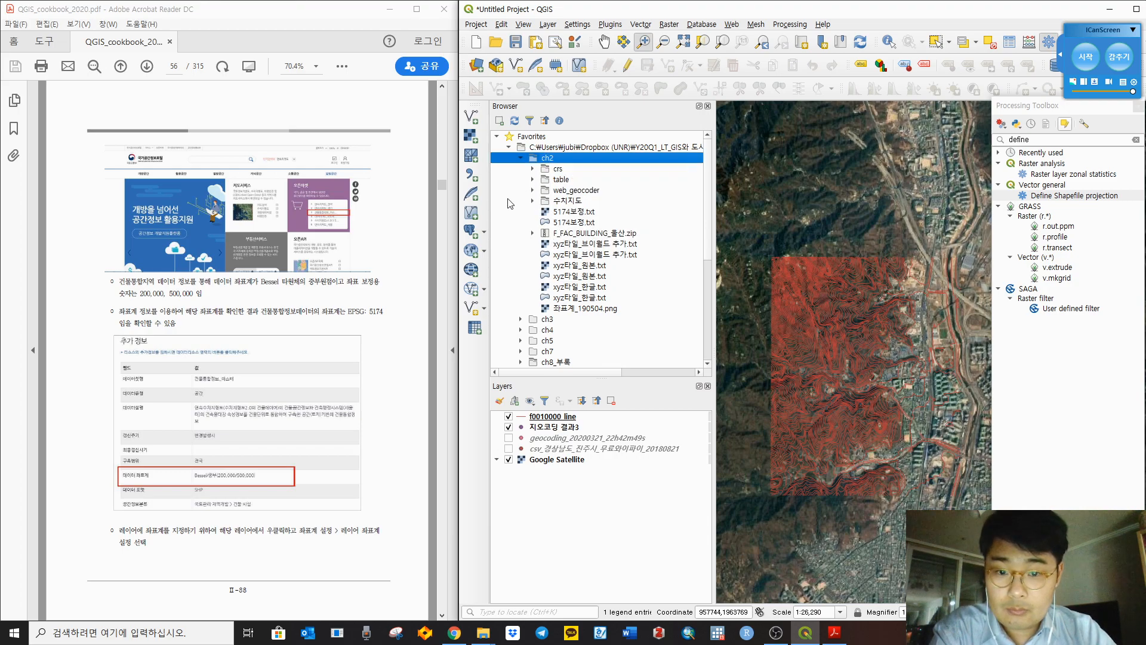
{"action": "left_click", "coordinate": [521, 158]}
{"action": "double_click", "coordinate": [543, 158]}
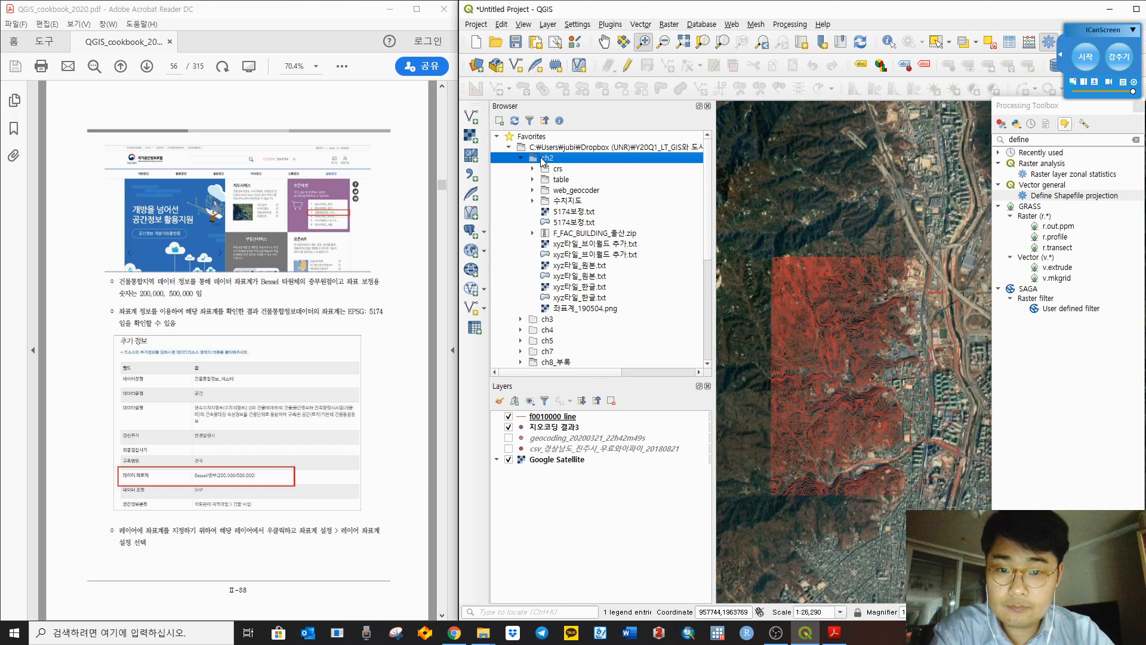
{"action": "right_click", "coordinate": [543, 160]}
{"action": "left_click", "coordinate": [495, 203]}
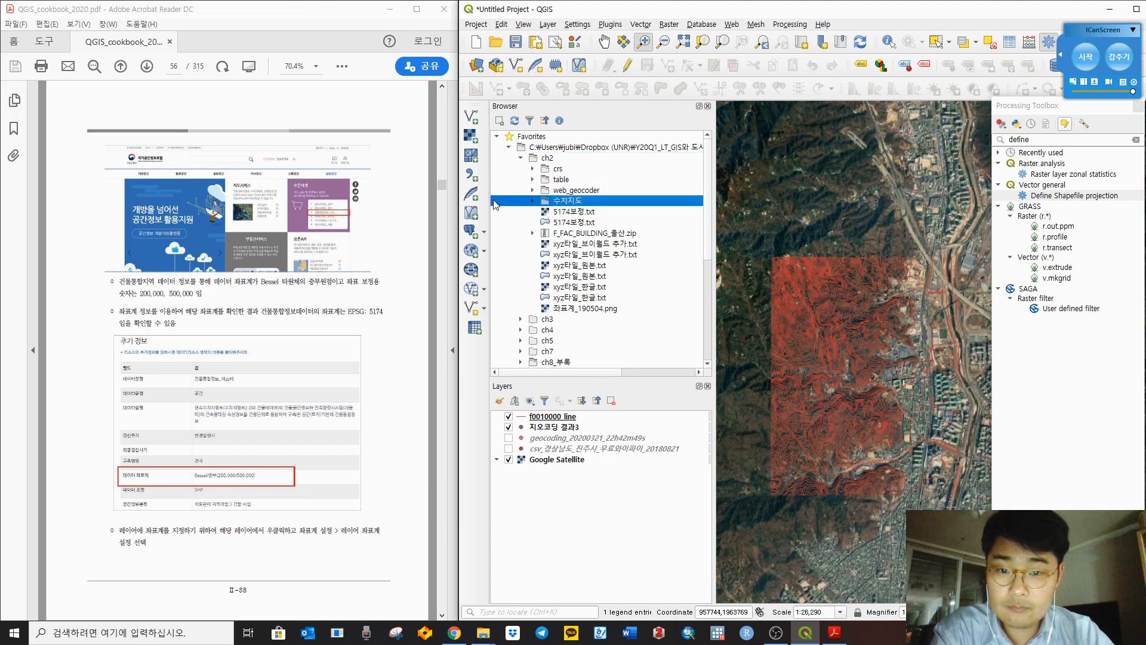
{"action": "left_click", "coordinate": [578, 233]}
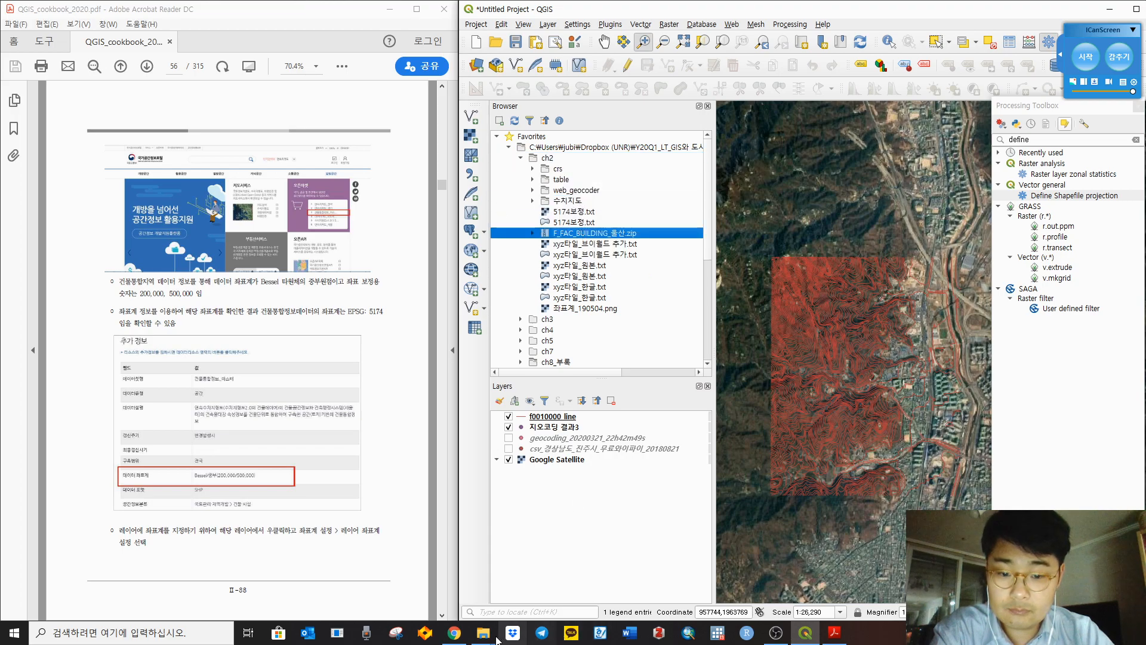
Step: Click through the Browser panel's Dropbox favorite and folder entries, ending on the ch2 folder
{"action": "mouse_move", "coordinate": [484, 633]}
{"action": "mouse_move", "coordinate": [555, 572]}
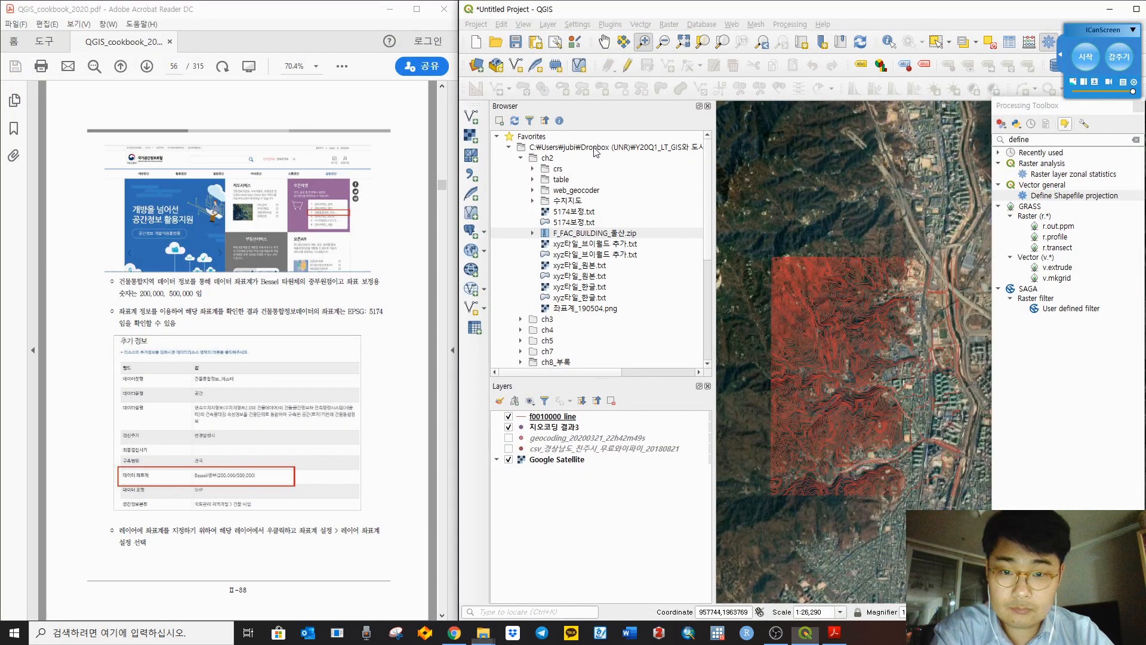
{"action": "right_click", "coordinate": [596, 152]}
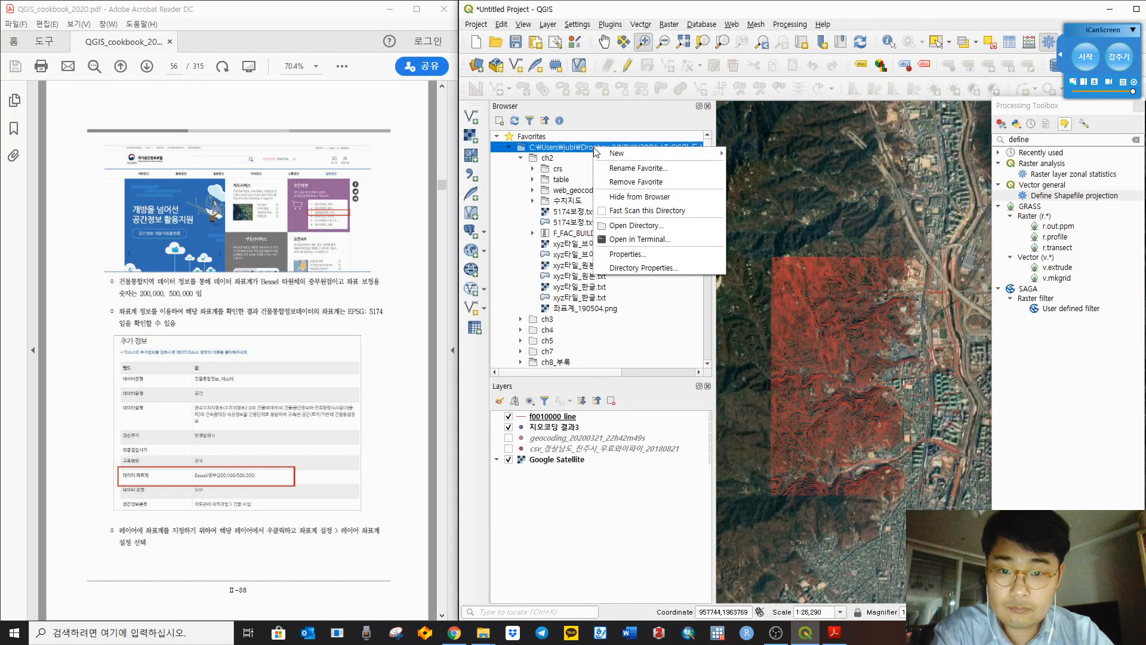
{"action": "left_click", "coordinate": [511, 178]}
{"action": "left_click", "coordinate": [564, 201]}
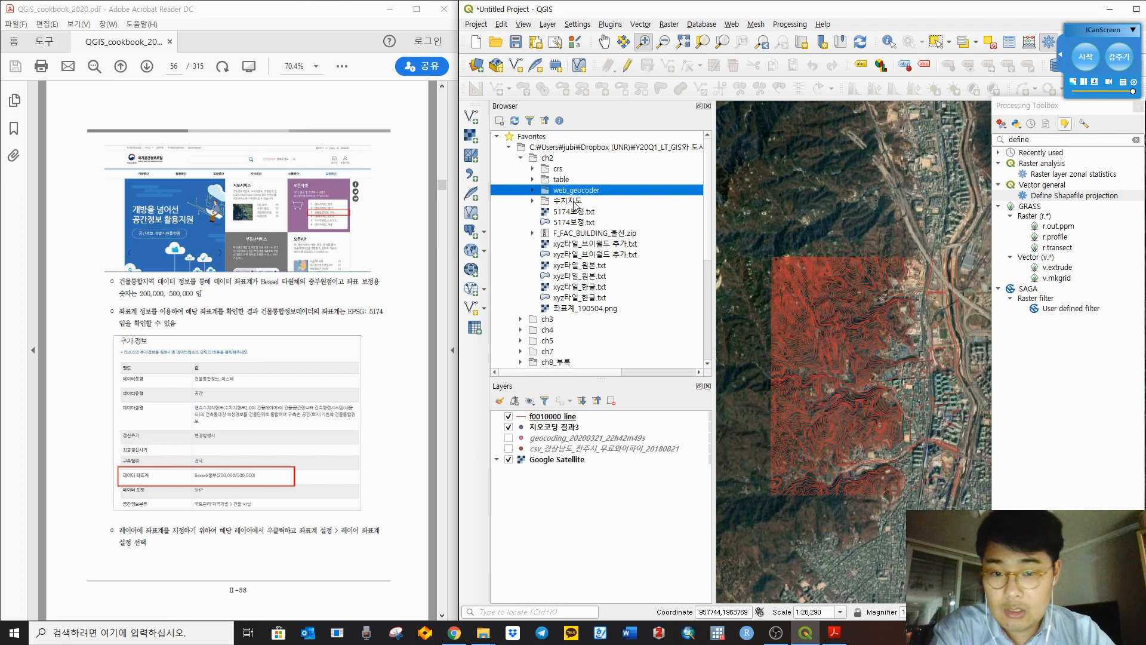
{"action": "left_click", "coordinate": [624, 233]}
{"action": "left_click", "coordinate": [628, 191]}
{"action": "left_click", "coordinate": [610, 148]}
{"action": "left_click", "coordinate": [550, 160]}
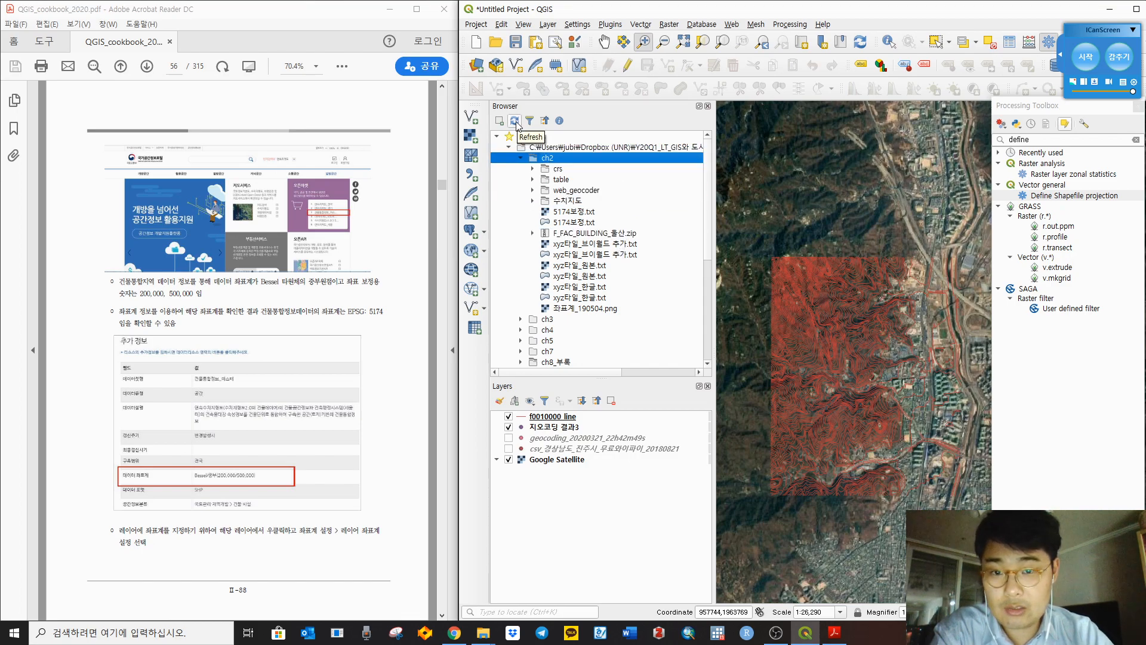
Step: Refresh the Browser, expand F_FAC_BUILDING_울산 and drag F_FAC_BUILDING_31_202003.shp onto the map
{"action": "left_click", "coordinate": [515, 121]}
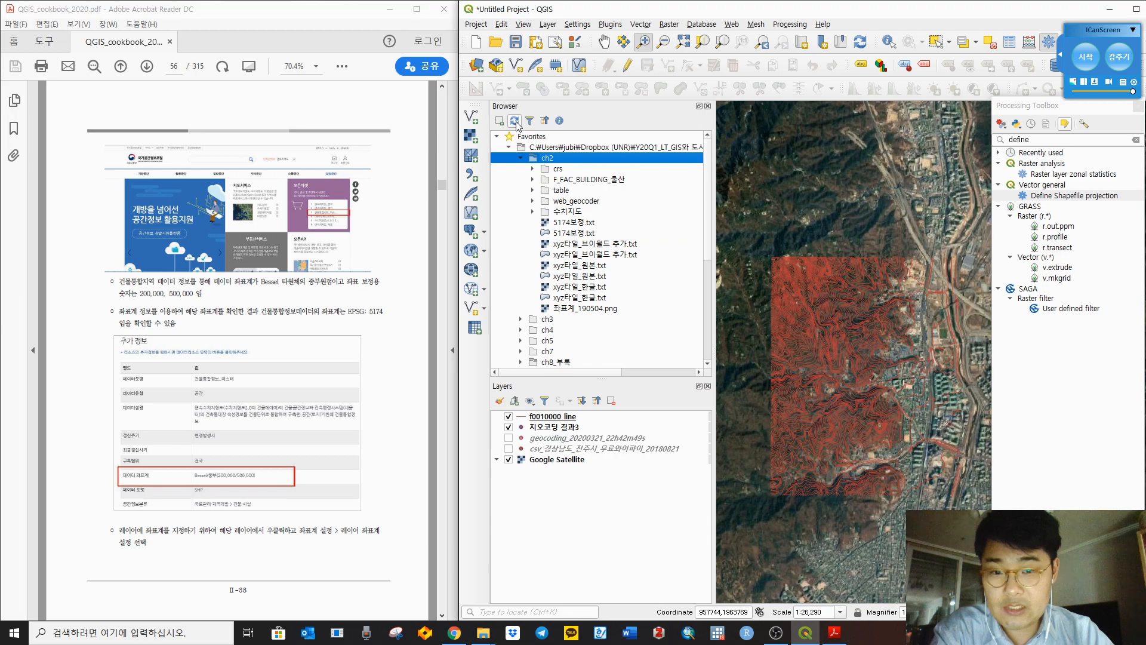
{"action": "left_click", "coordinate": [563, 180]}
{"action": "left_click", "coordinate": [533, 179]}
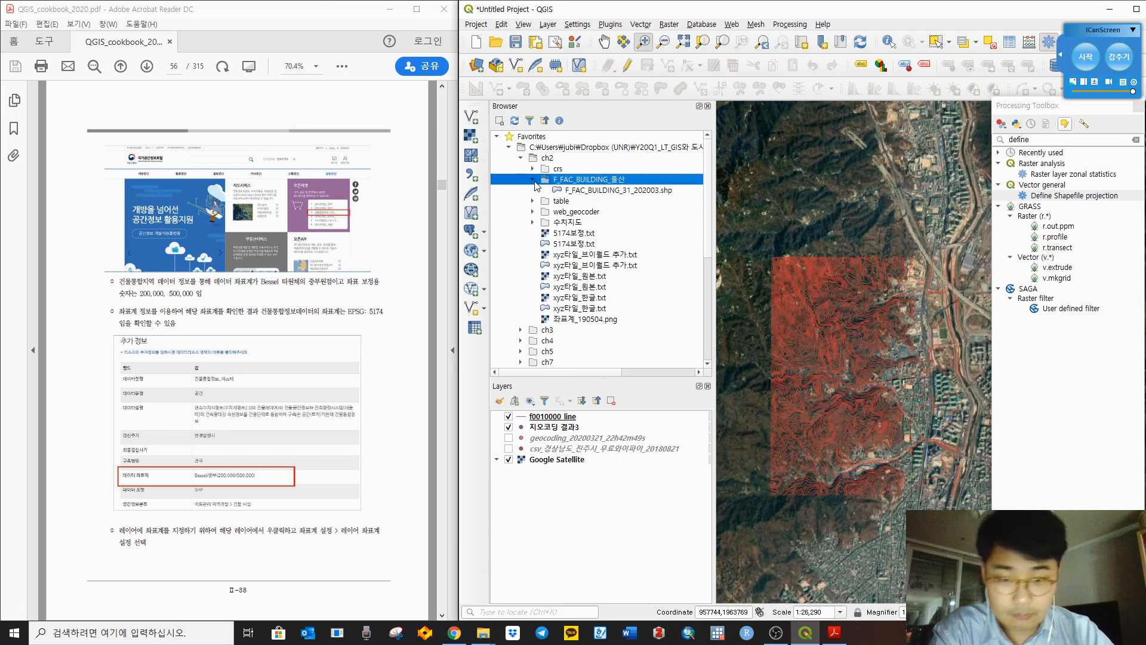
{"action": "left_click", "coordinate": [589, 191]}
{"action": "left_click_drag", "start_coordinate": [632, 198], "coordinate": [792, 213]}
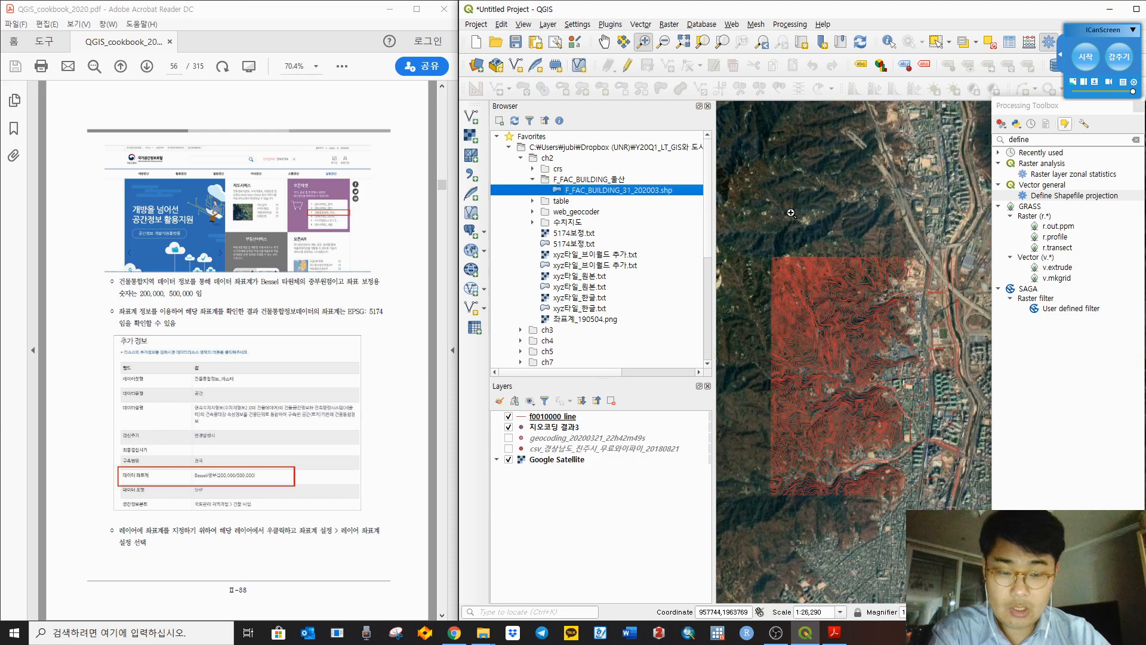
Step: Open the Set Layer CRS selector for F_FAC_BUILDING_31_202003, currently set to EPSG:5186
{"action": "right_click", "coordinate": [568, 416]}
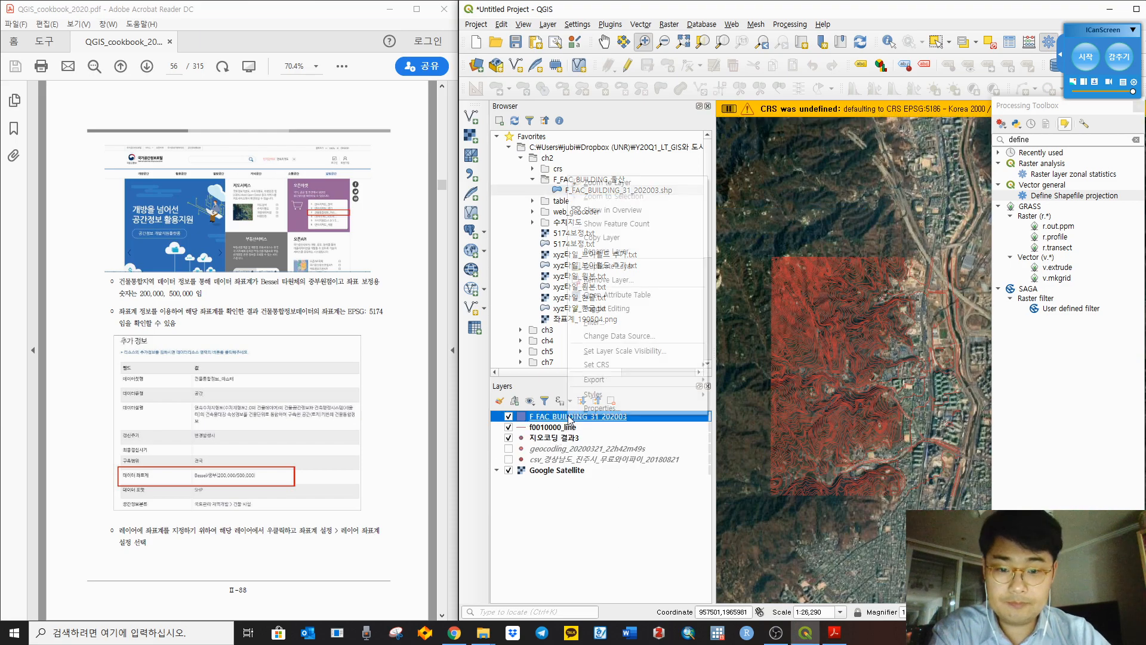
{"action": "mouse_move", "coordinate": [650, 365]}
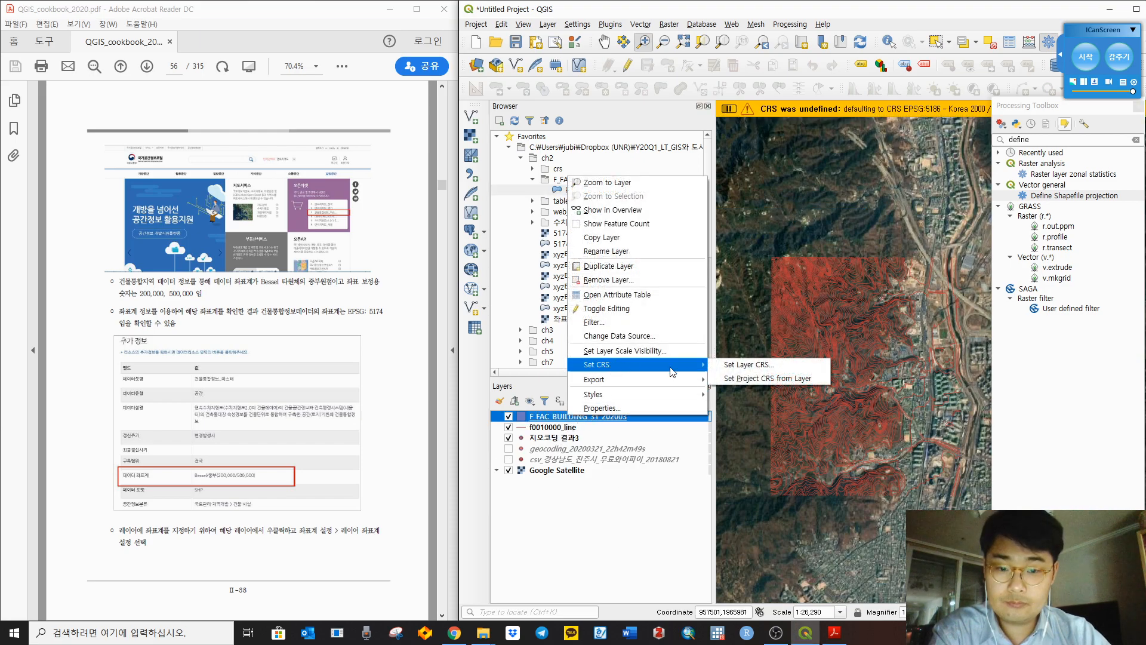
{"action": "left_click", "coordinate": [739, 366]}
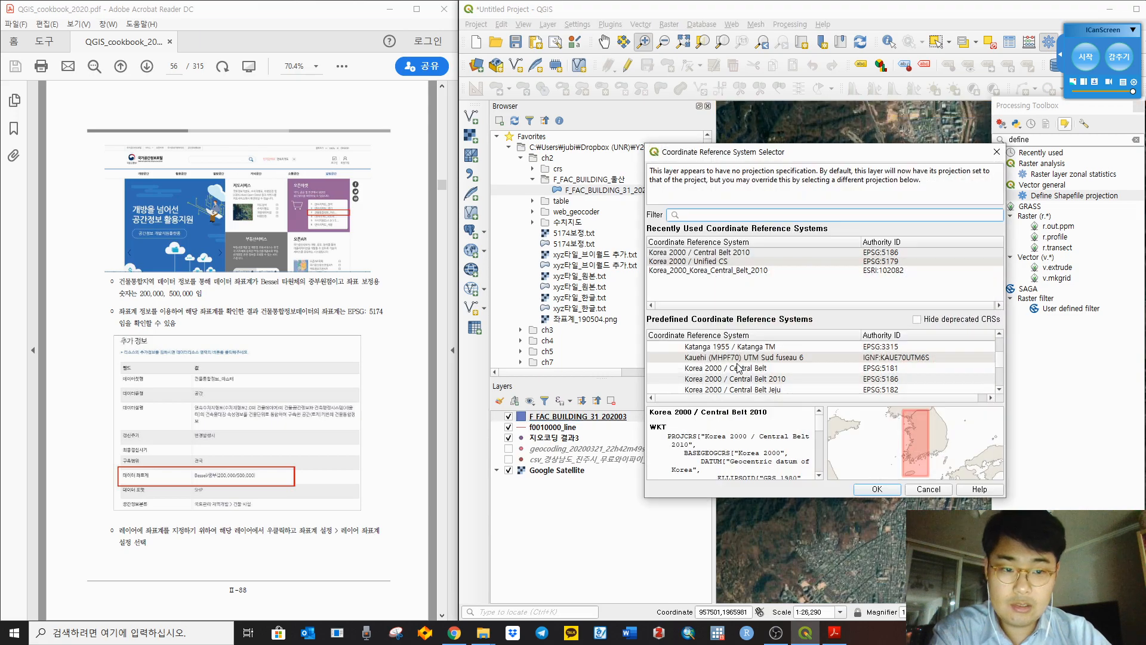
{"action": "left_click", "coordinate": [411, 405]}
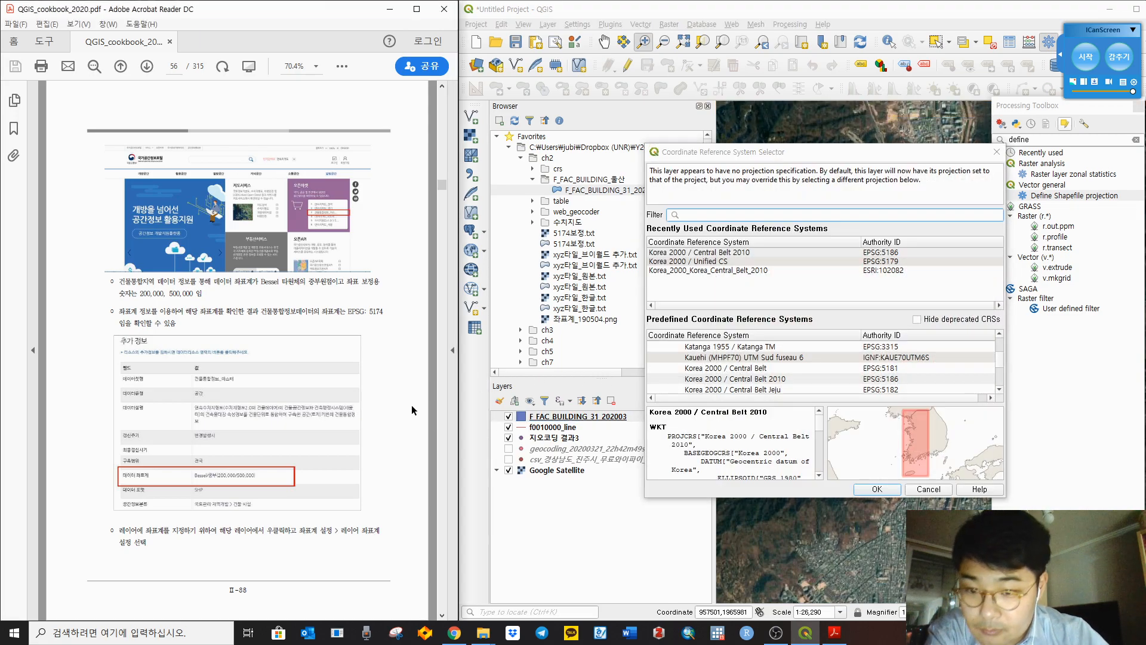
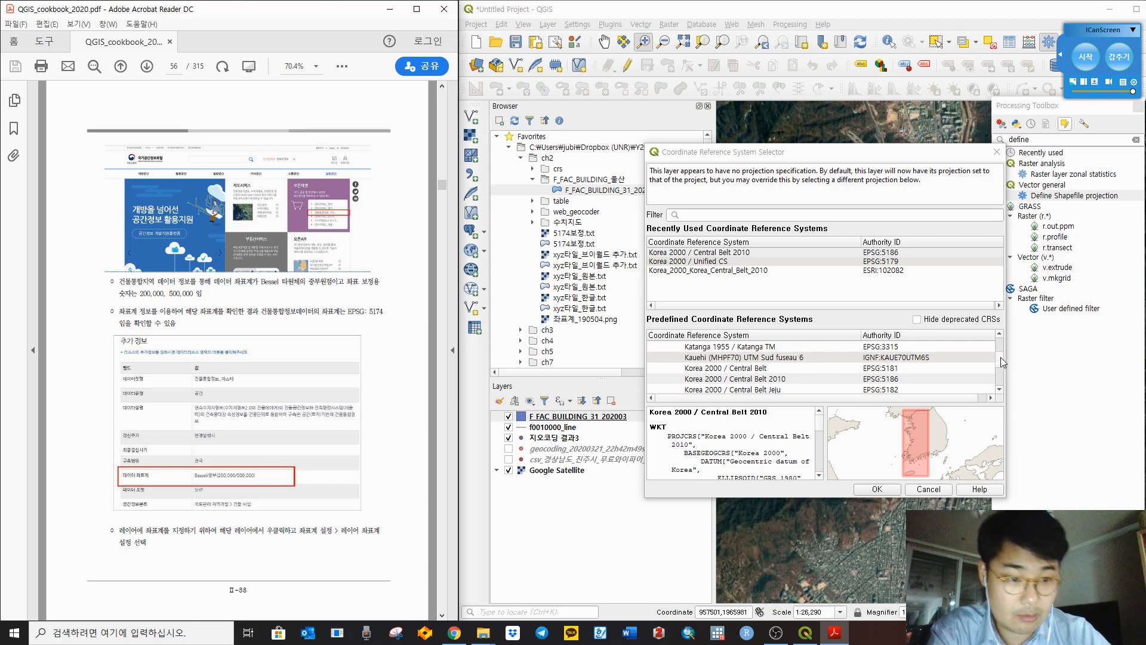
Step: Assign Korean 1985 / Modified Central Belt (EPSG:5174) to the F_FAC_BUILDING_31_202003 layer
{"action": "left_click_drag", "start_coordinate": [1002, 358], "coordinate": [1004, 346]}
{"action": "left_click", "coordinate": [878, 215]}
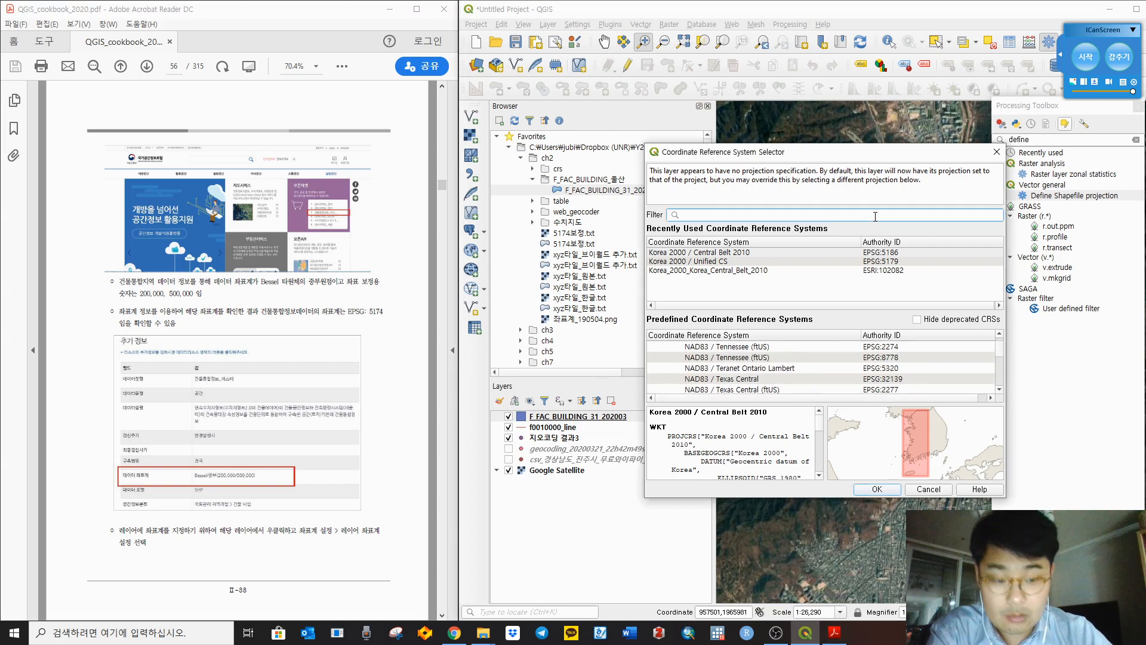
{"action": "type", "text": "5"}
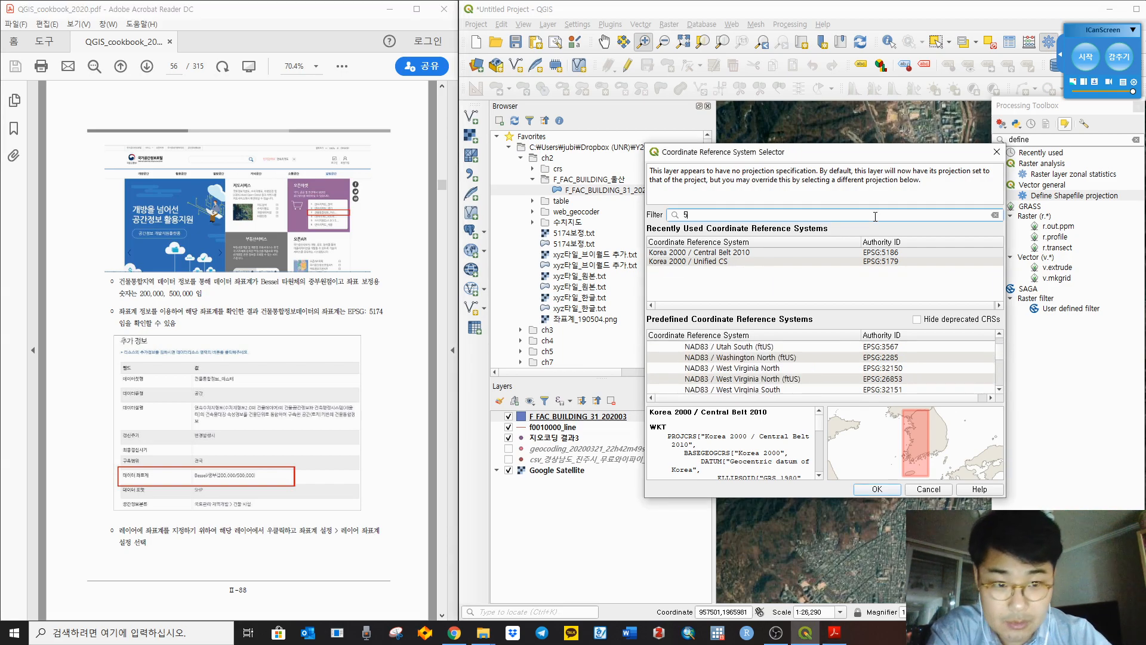
{"action": "type", "text": "174"}
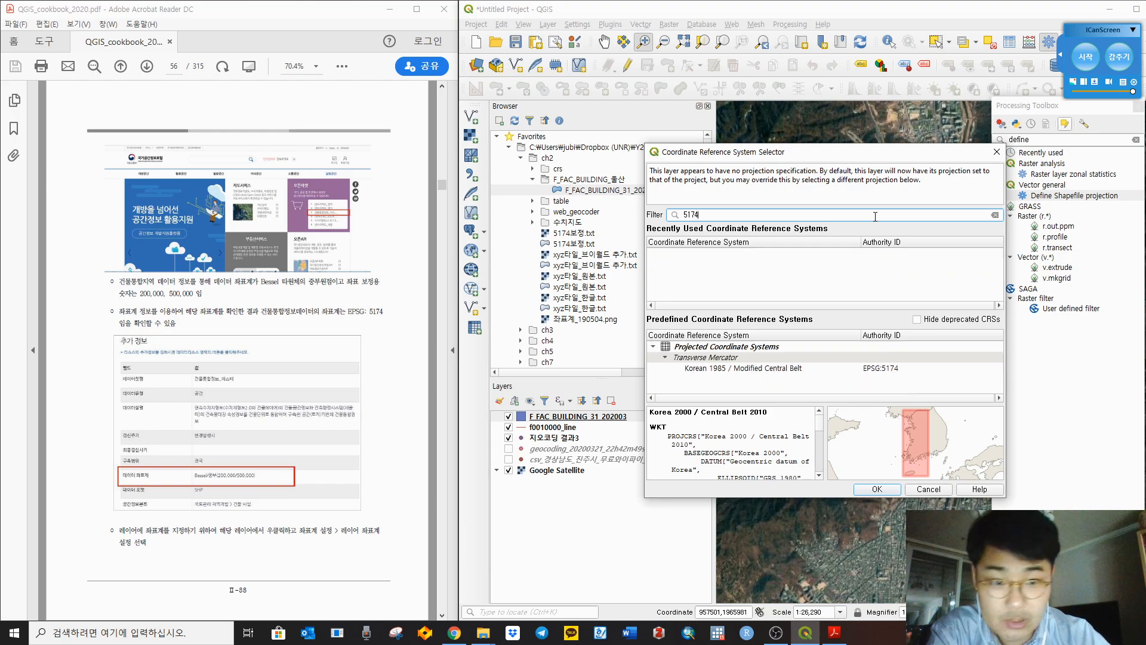
{"action": "left_click", "coordinate": [735, 369]}
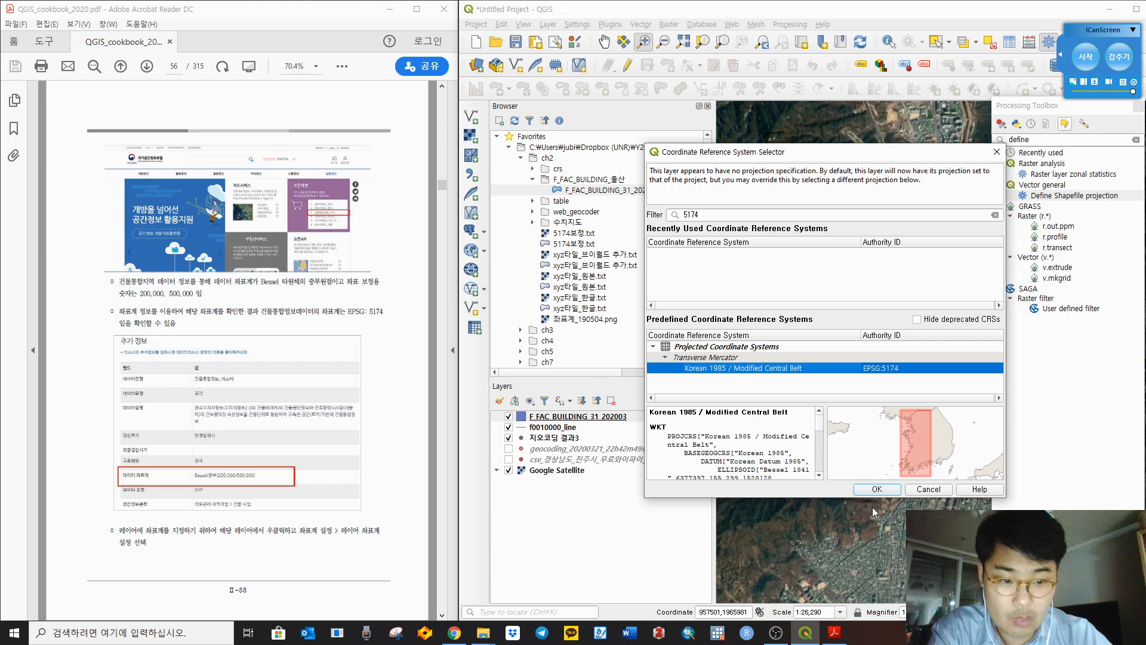
{"action": "left_click", "coordinate": [880, 489]}
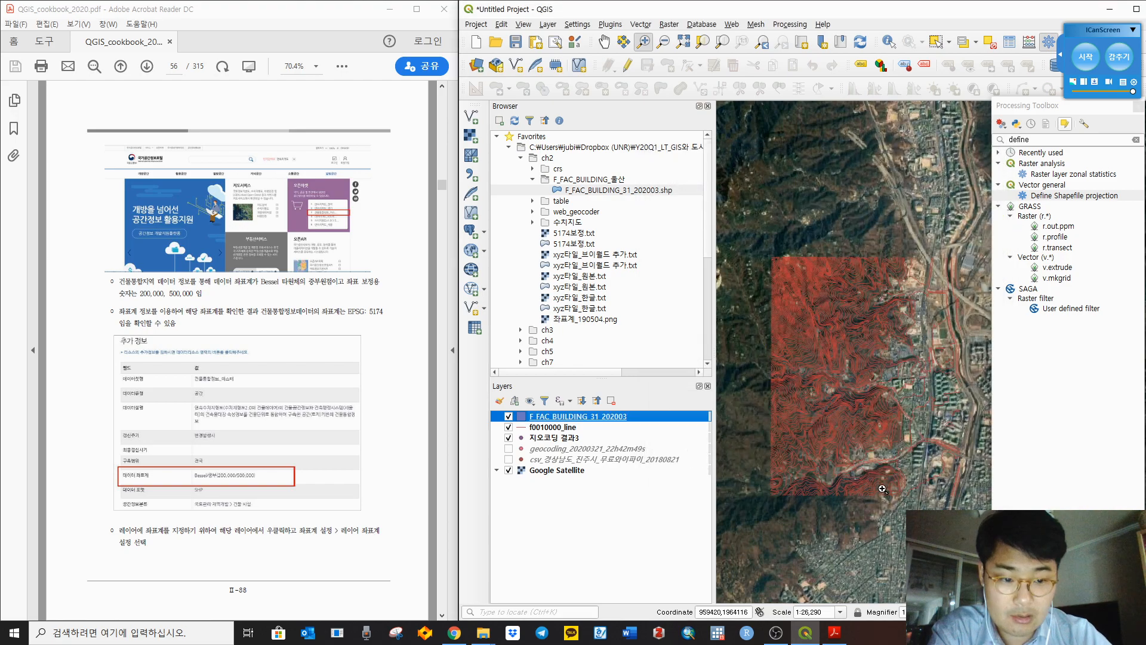
{"action": "right_click", "coordinate": [576, 417]}
Step: Zoom to the building layer's extent and pan along the bay and coast
{"action": "left_click", "coordinate": [630, 186]}
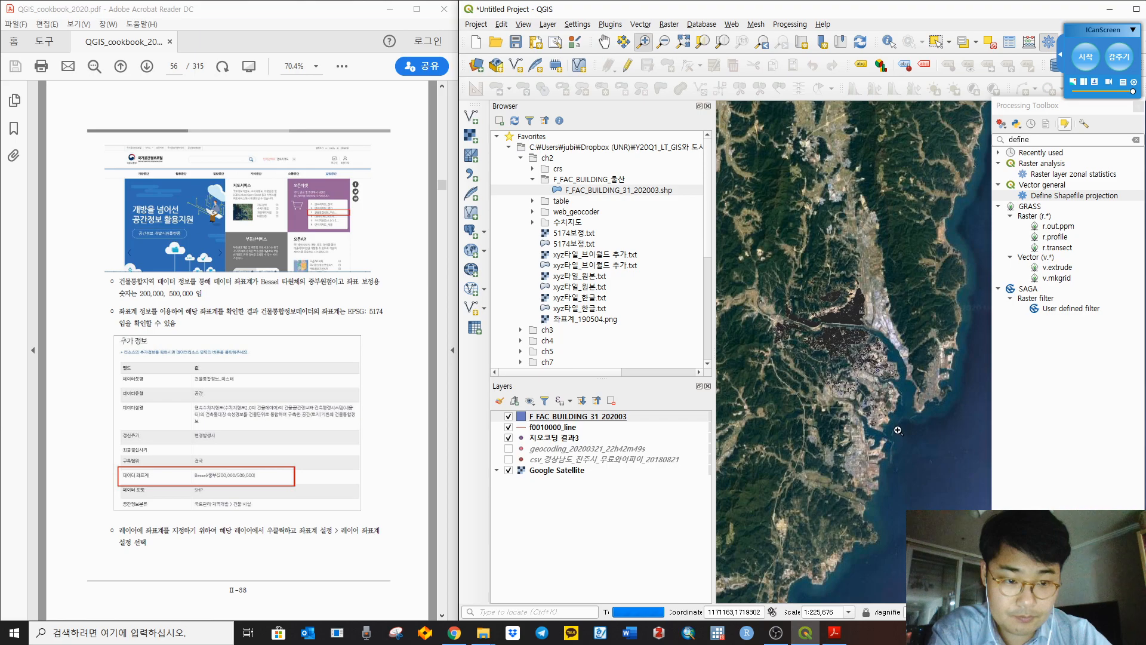
{"action": "scroll", "coordinate": [902, 411], "scroll_direction": "up", "scroll_amount": 2}
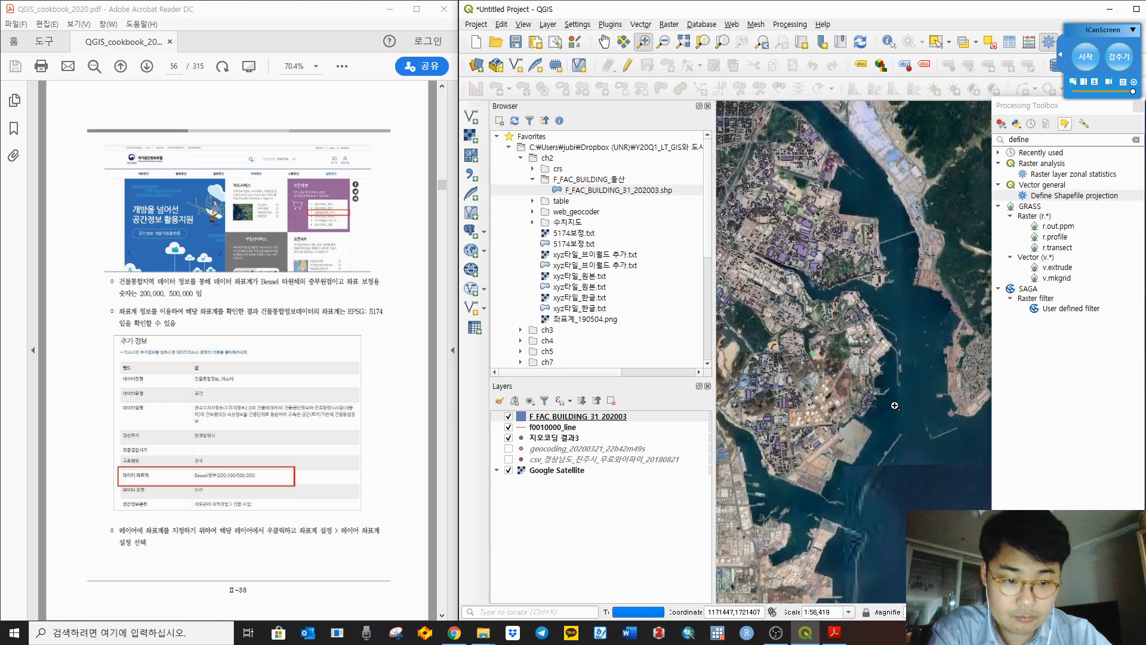
{"action": "left_click_drag", "start_coordinate": [933, 345], "coordinate": [816, 336]}
{"action": "left_click_drag", "start_coordinate": [940, 200], "coordinate": [784, 334]}
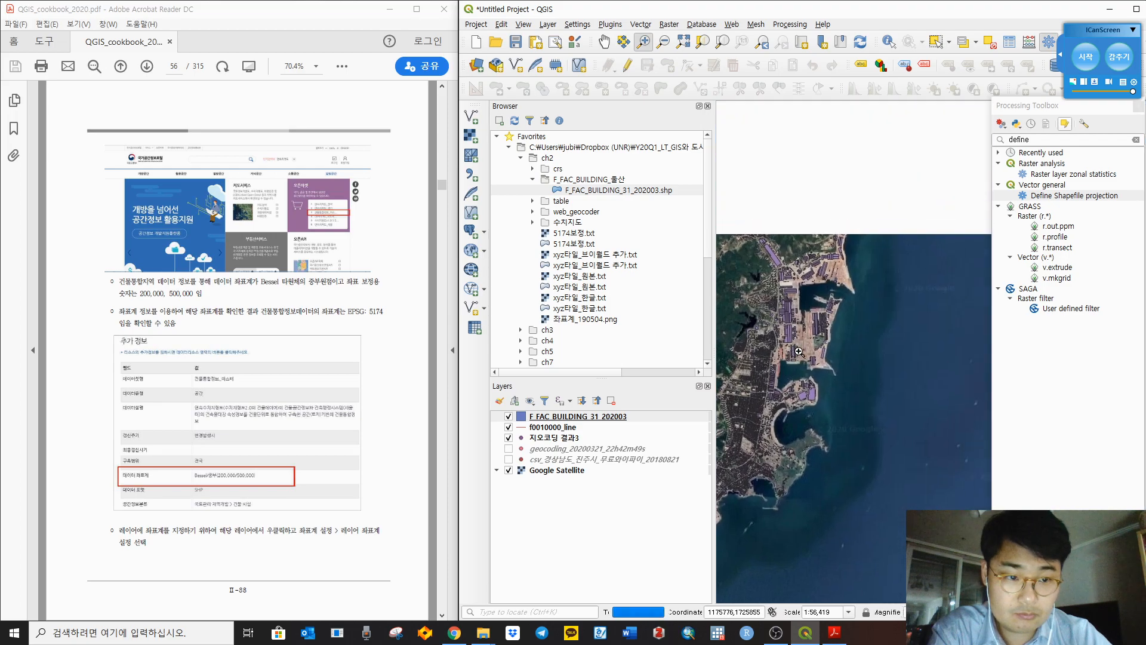
Step: Consult the cookbook PDF, then pan north along the building footprints
{"action": "left_click", "coordinate": [435, 420]}
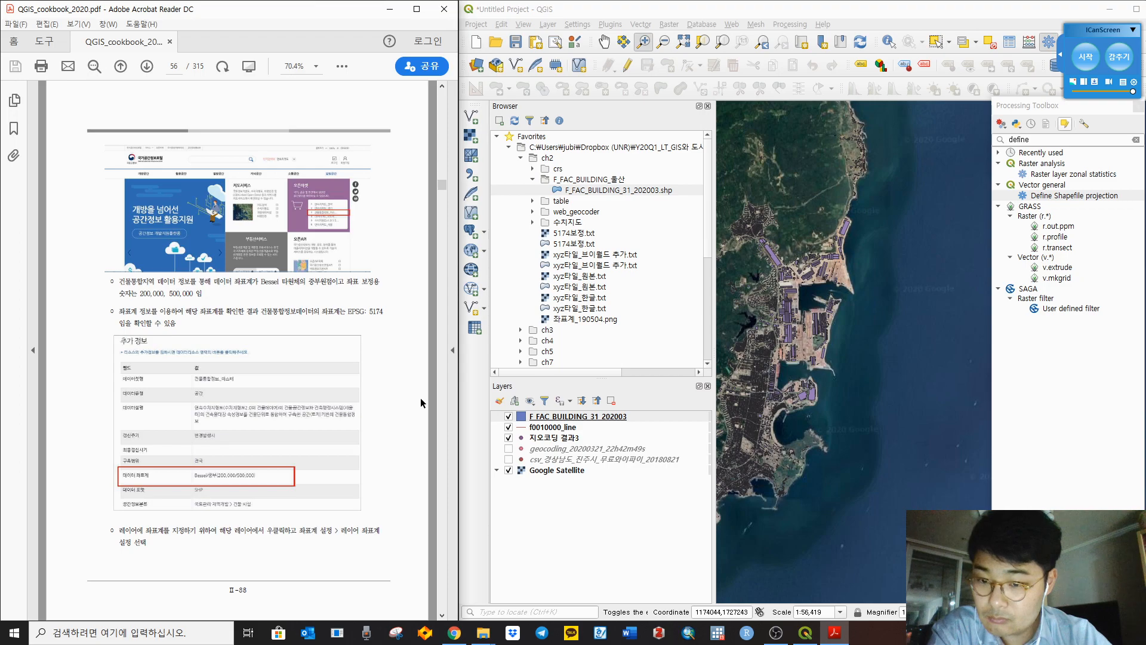
{"action": "scroll", "coordinate": [420, 398], "scroll_direction": "down", "scroll_amount": 2}
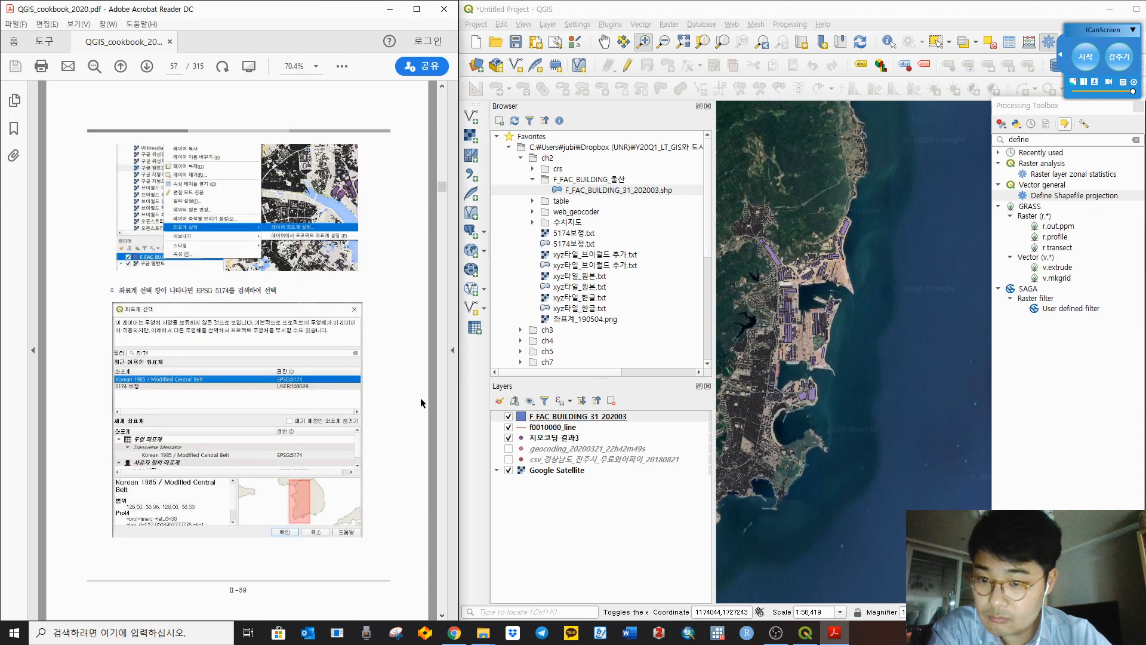
{"action": "scroll", "coordinate": [420, 397], "scroll_direction": "down", "scroll_amount": 1}
{"action": "scroll", "coordinate": [420, 398], "scroll_direction": "up", "scroll_amount": 1}
{"action": "scroll", "coordinate": [838, 203], "scroll_direction": "up", "scroll_amount": 4}
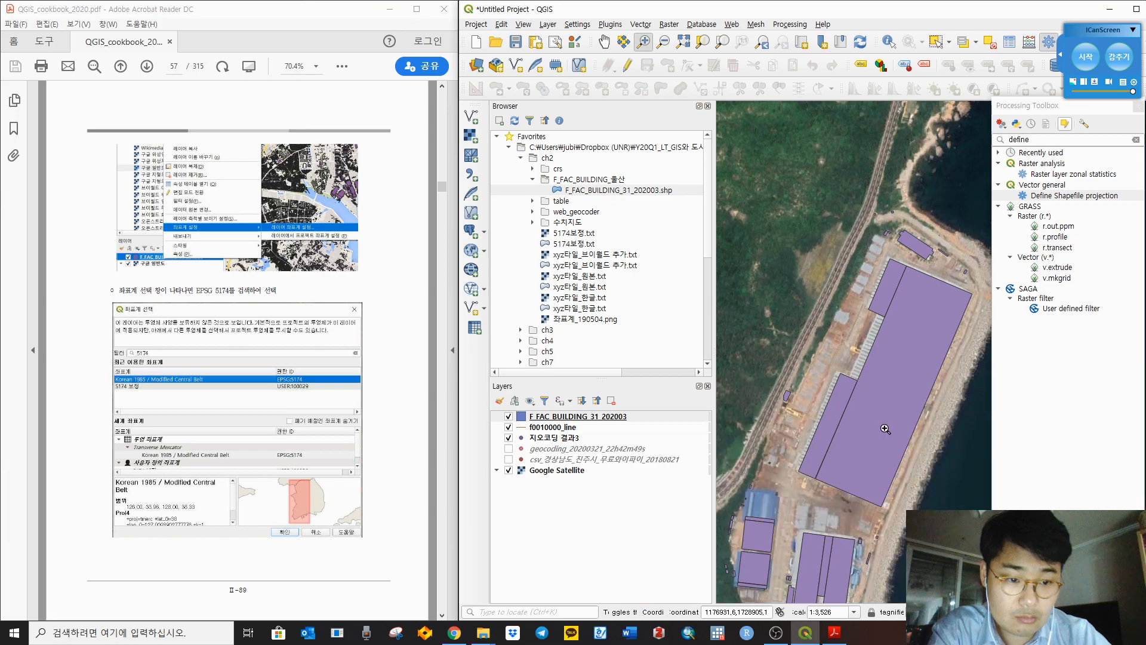
{"action": "left_click_drag", "start_coordinate": [886, 428], "coordinate": [870, 291]}
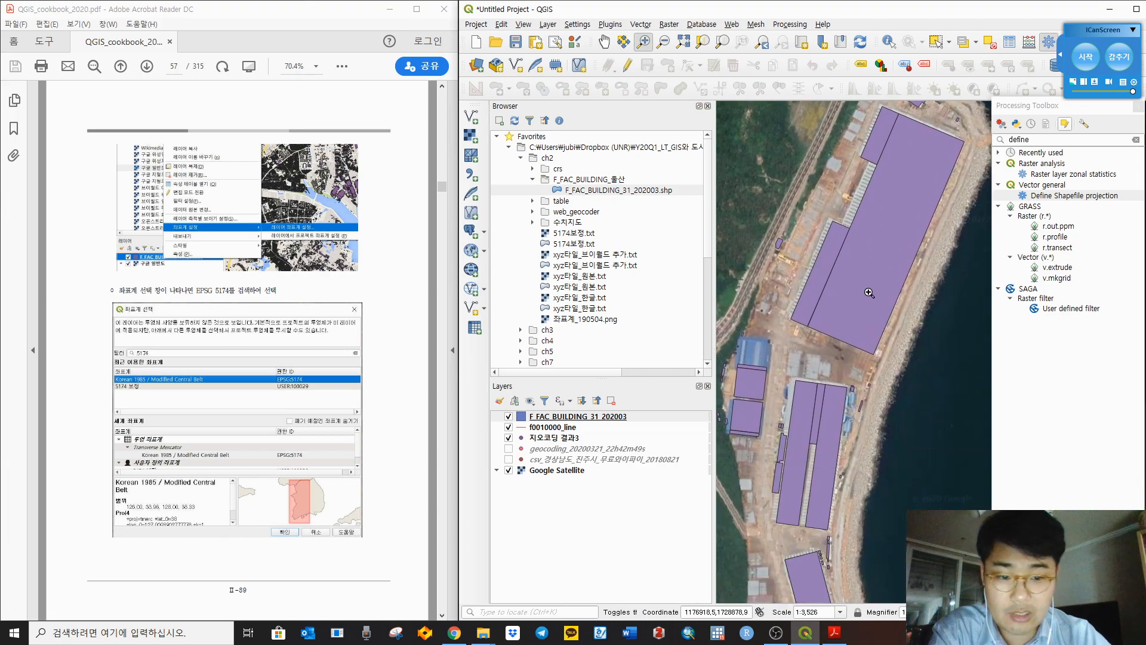
{"action": "scroll", "coordinate": [870, 292], "scroll_direction": "down", "scroll_amount": 1}
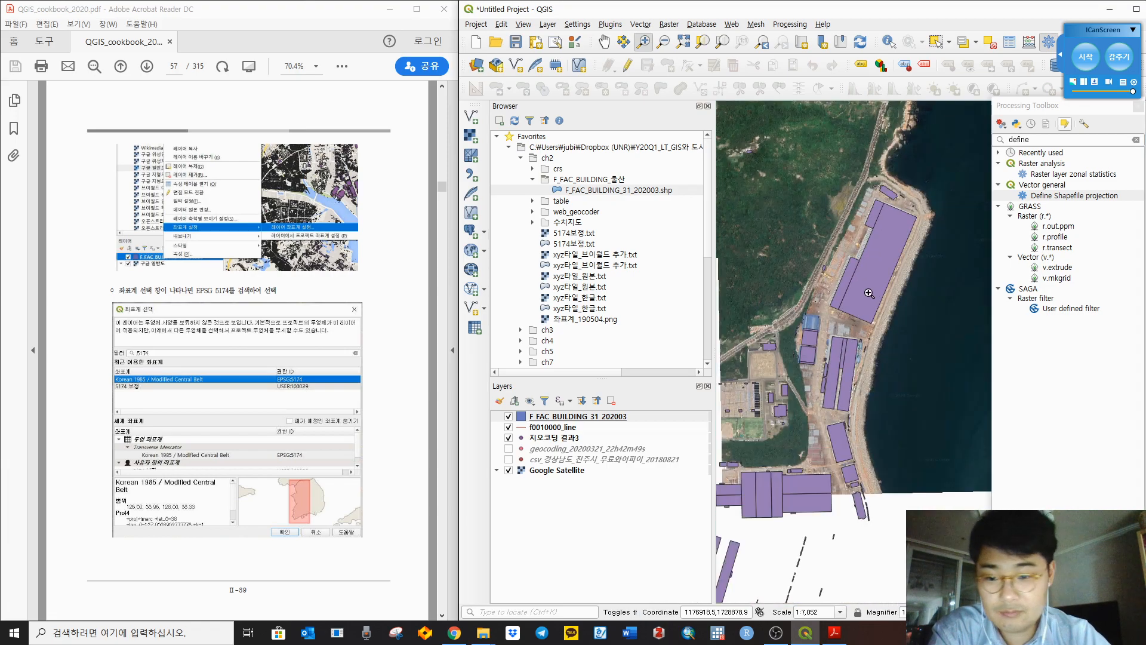
Step: Check the cookbook again and bring the shipyard buildings into view
{"action": "left_click", "coordinate": [431, 204]}
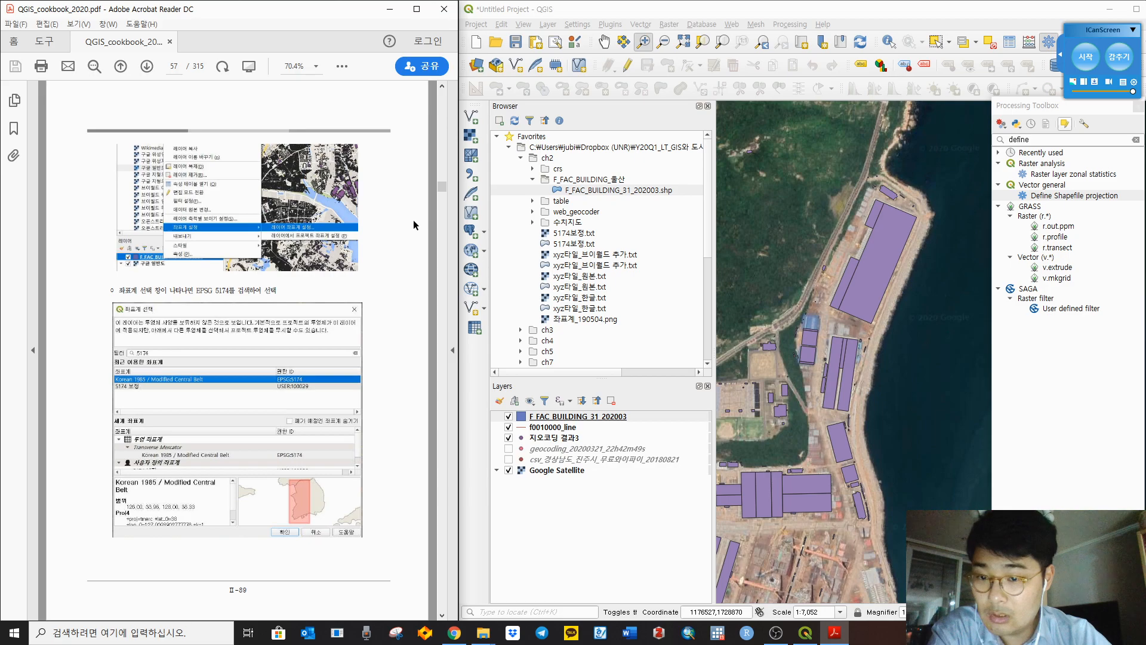
{"action": "scroll", "coordinate": [415, 224], "scroll_direction": "down", "scroll_amount": 1}
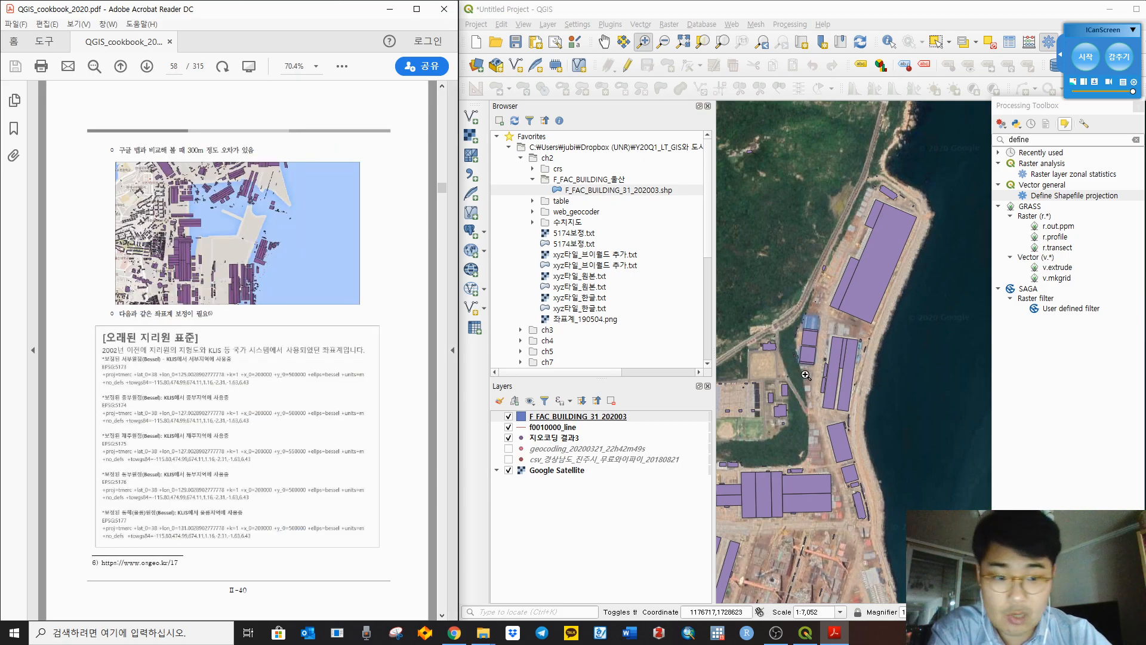
{"action": "left_click_drag", "start_coordinate": [803, 374], "coordinate": [901, 161]}
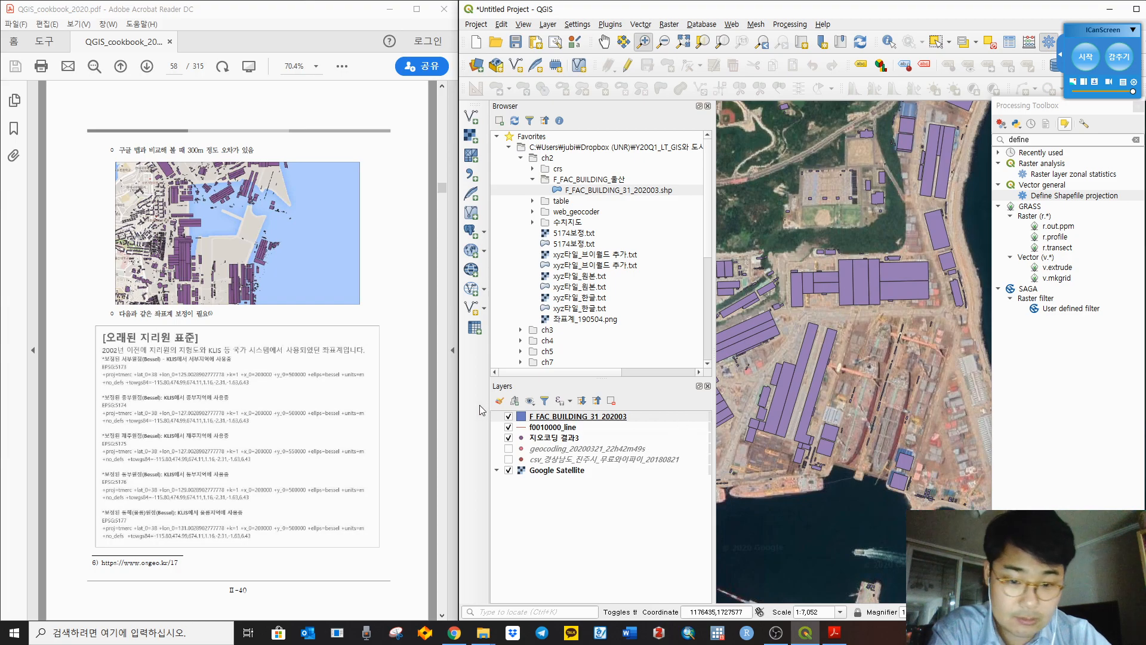
Step: Hide the f0010000_line and 지오코딩 결과3 layers and select the building layer
{"action": "left_click", "coordinate": [508, 427]}
{"action": "left_click", "coordinate": [509, 437]}
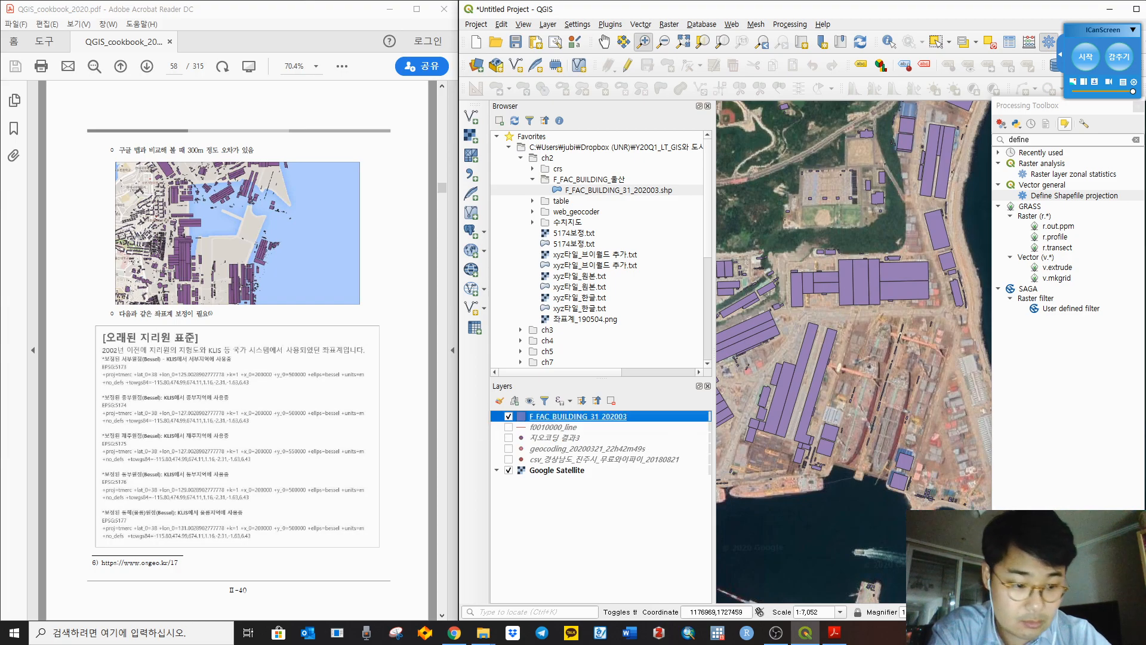
{"action": "left_click_drag", "start_coordinate": [1092, 108], "coordinate": [1092, 63]}
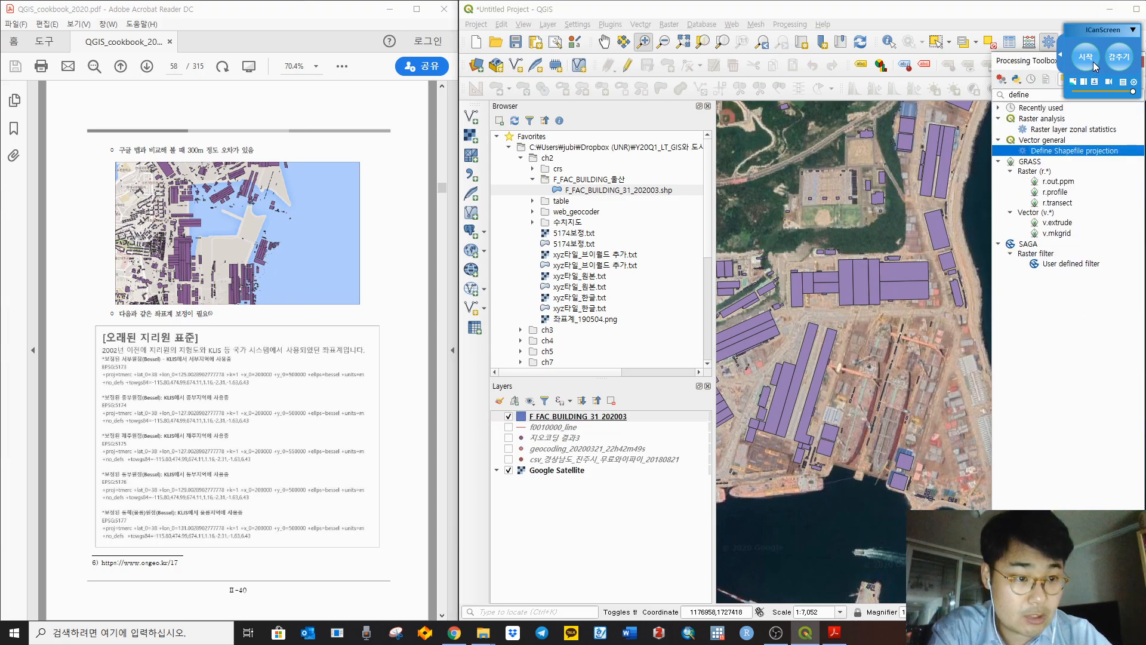
{"action": "left_click", "coordinate": [578, 417]}
Step: Add a project datum transformation with Korean 1985 / Modified Central Belt (EPSG:5174) as source
{"action": "left_click", "coordinate": [1102, 612]}
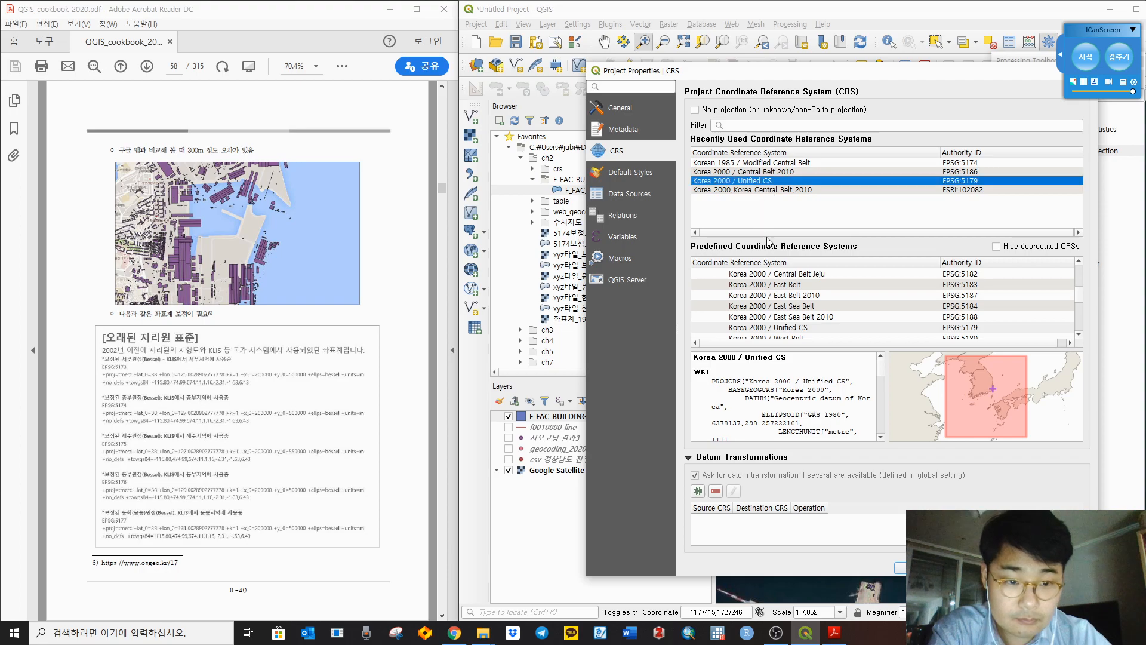
{"action": "scroll", "coordinate": [838, 303], "scroll_direction": "up", "scroll_amount": 6}
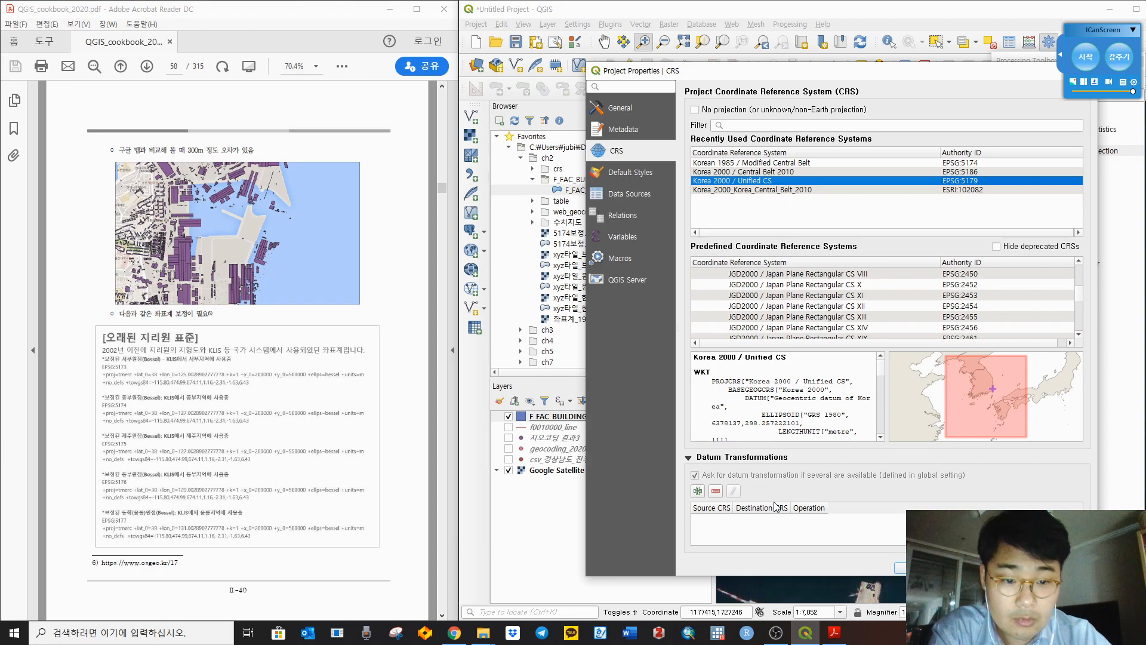
{"action": "left_click", "coordinate": [652, 149]}
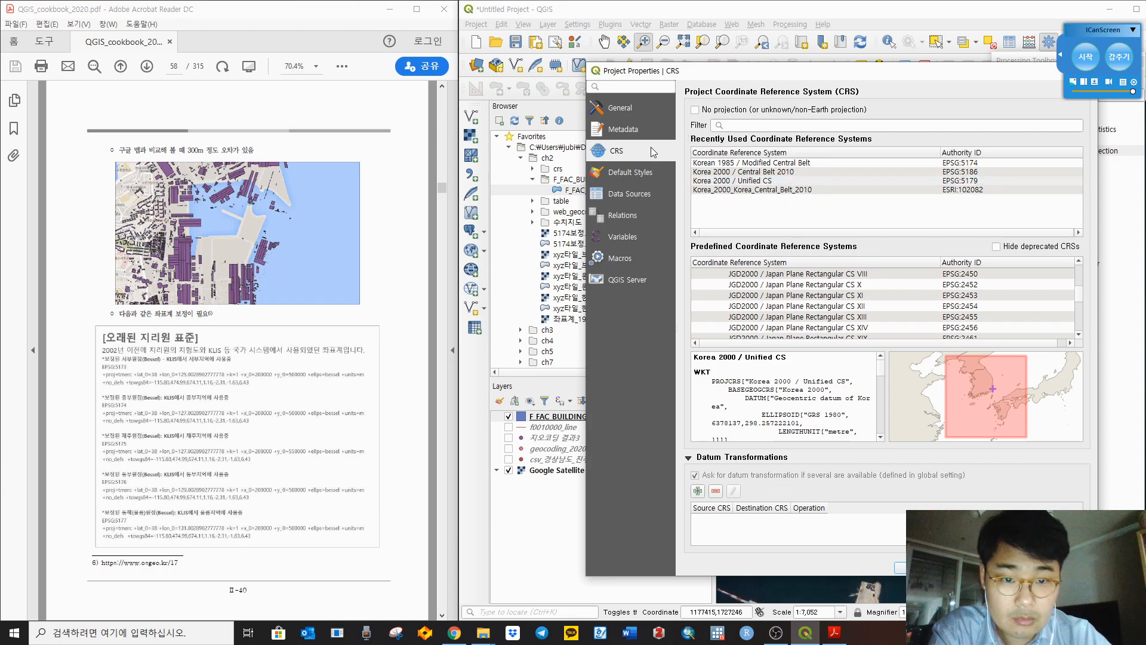
{"action": "left_click", "coordinate": [703, 488]}
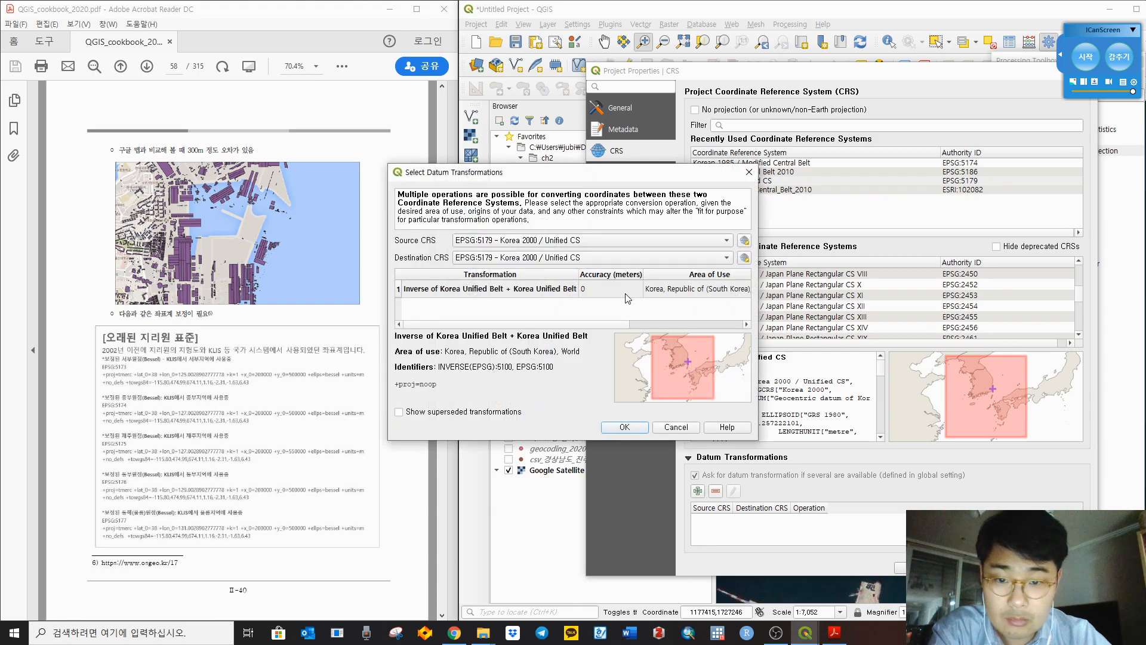
{"action": "left_click", "coordinate": [614, 241]}
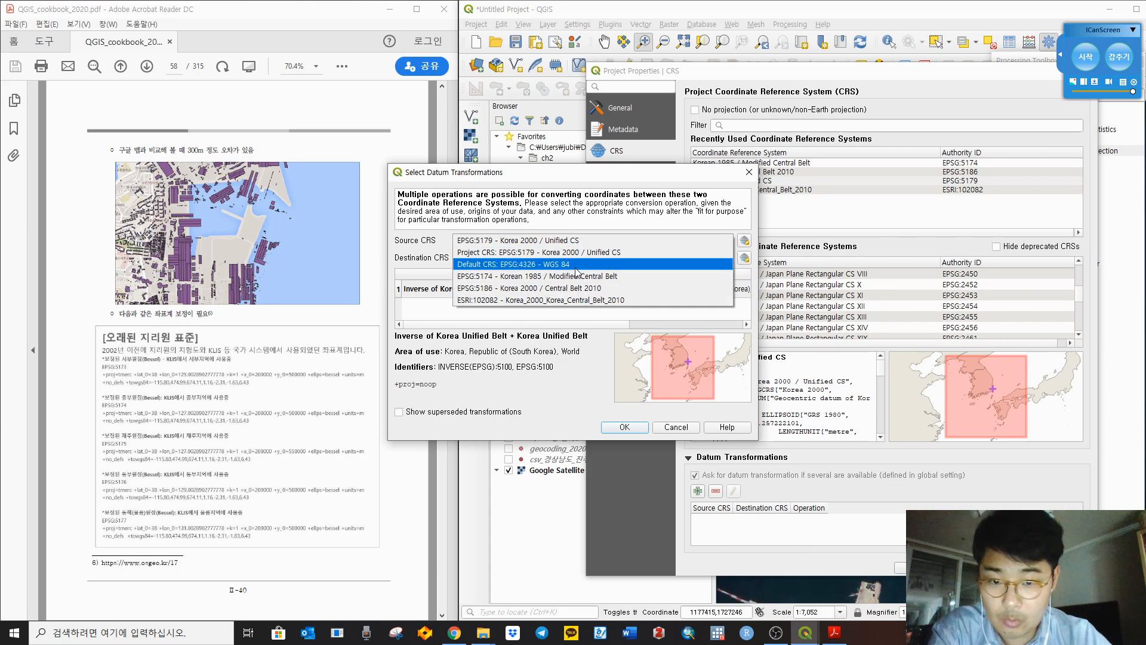
{"action": "left_click", "coordinate": [576, 240]}
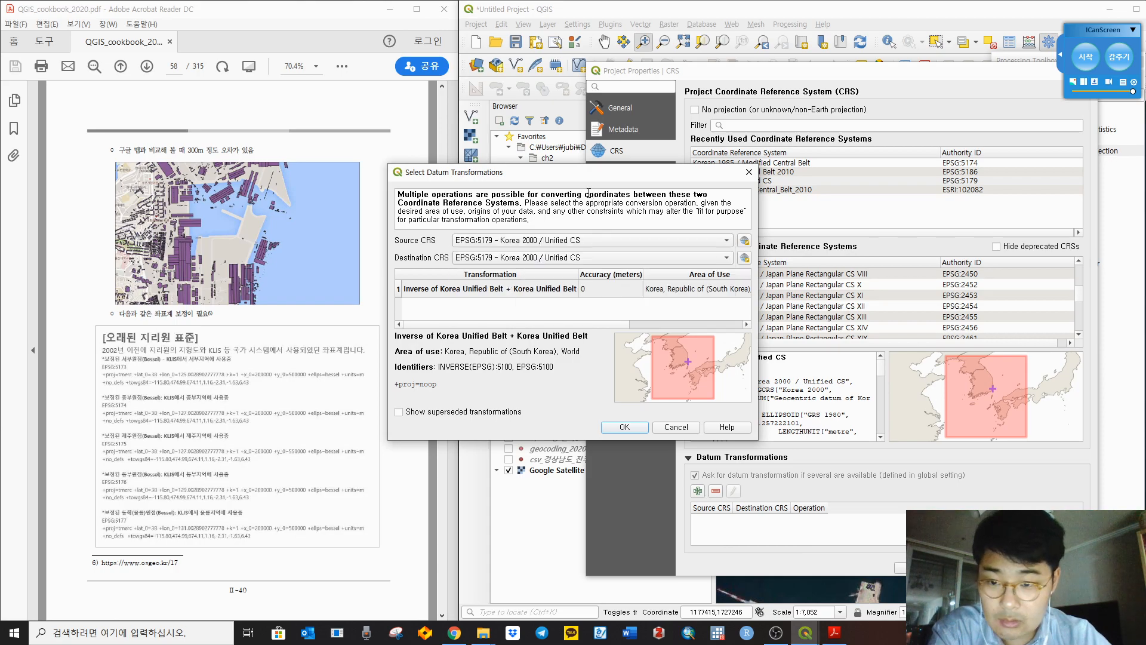
{"action": "left_click", "coordinate": [744, 241]}
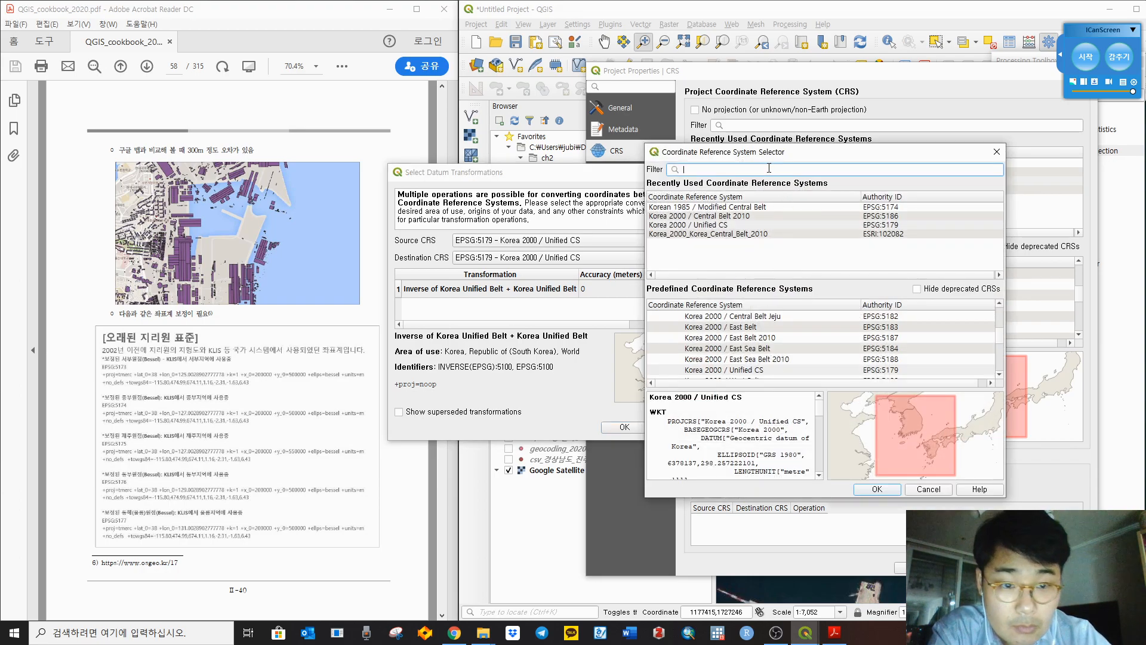
{"action": "left_click", "coordinate": [753, 208]}
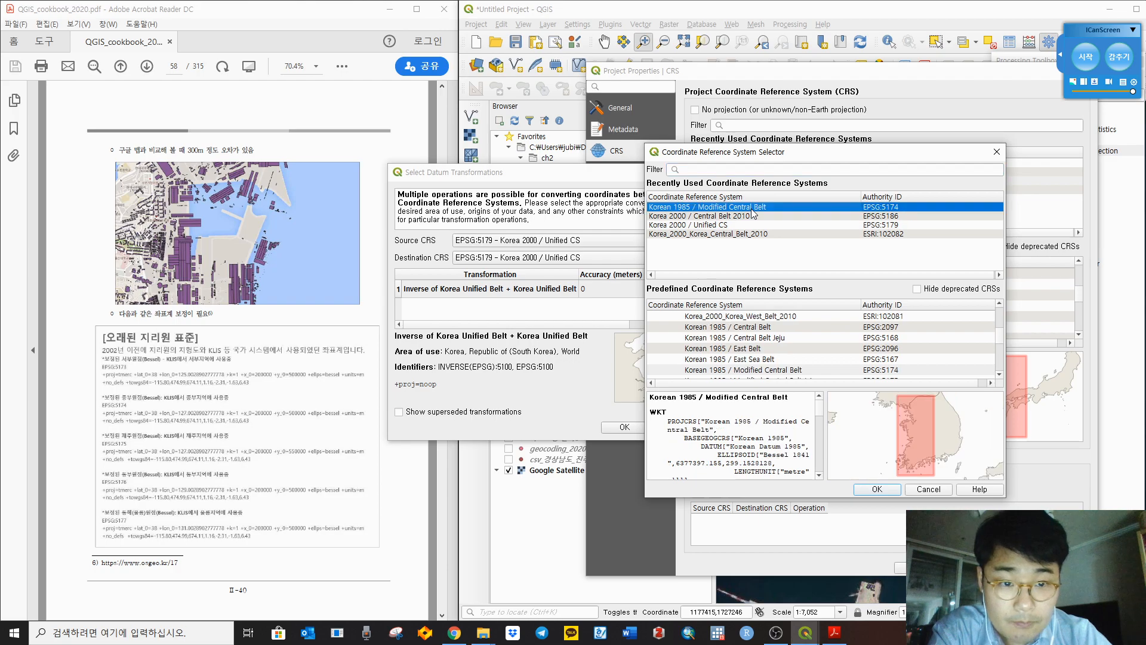
{"action": "left_click", "coordinate": [890, 491]}
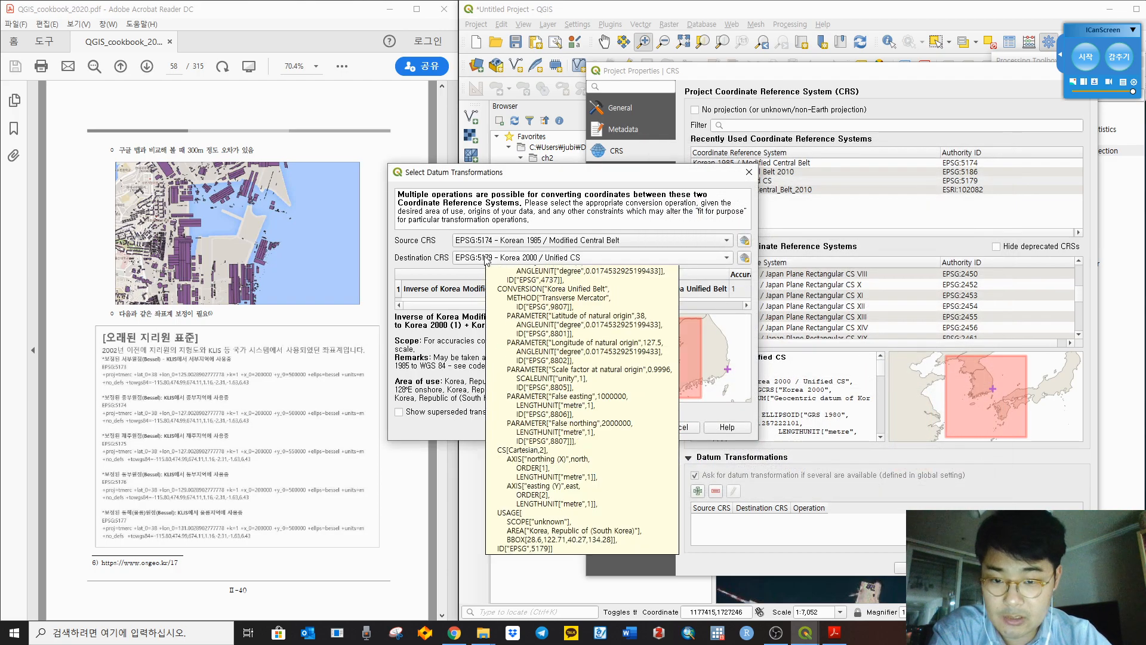
Step: Set WGS 84 (EPSG:4326) as destination, confirm Korea 1985 to WGS 84, and close settings
{"action": "left_click", "coordinate": [486, 258]}
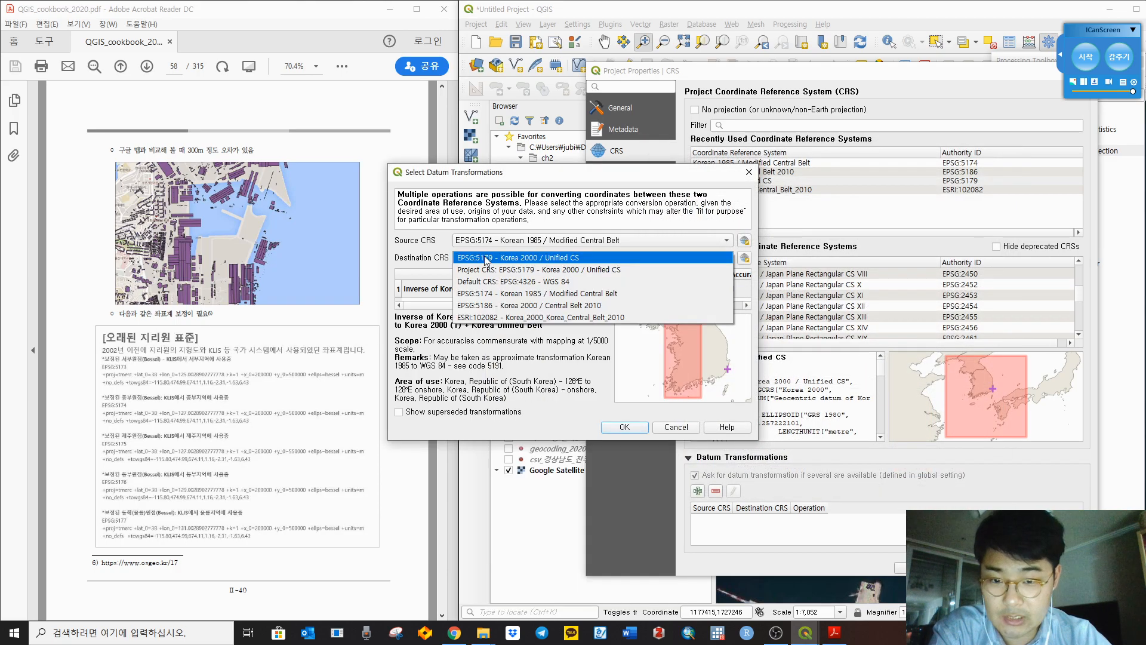
{"action": "left_click", "coordinate": [518, 283]}
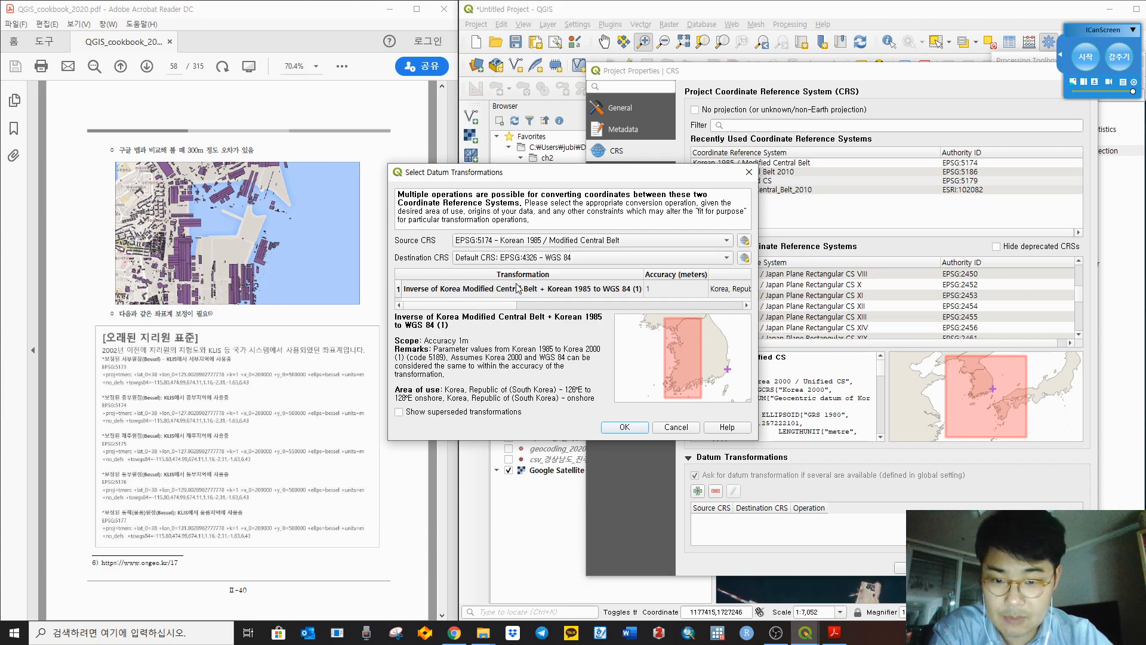
{"action": "left_click", "coordinate": [627, 427]}
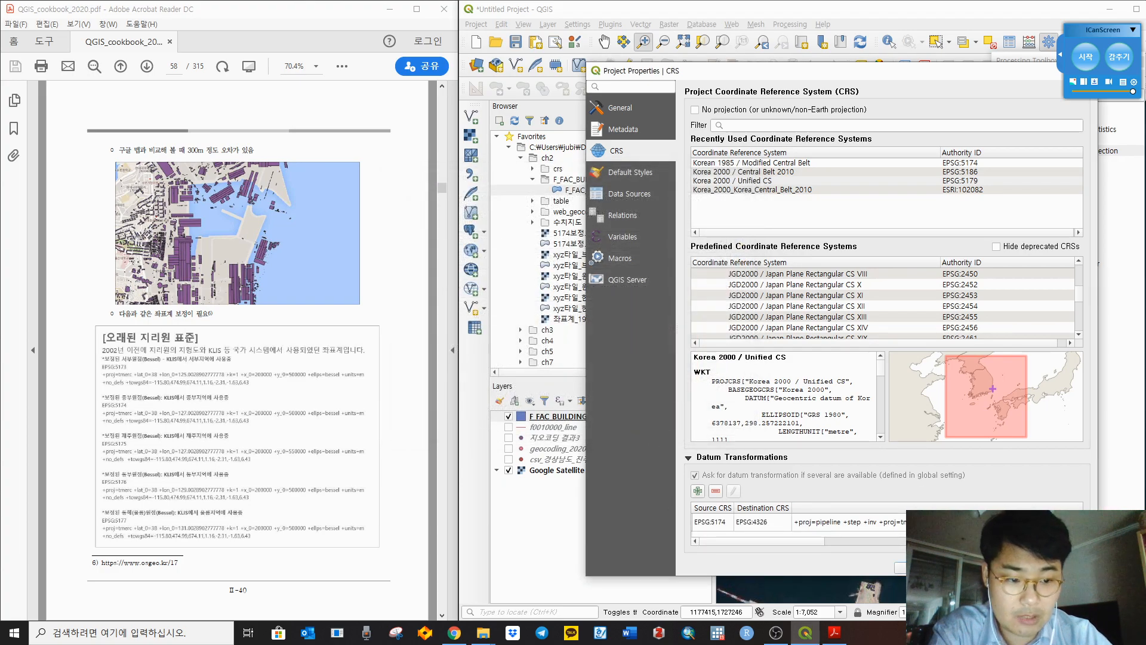
{"action": "left_click_drag", "start_coordinate": [940, 75], "coordinate": [515, 58]}
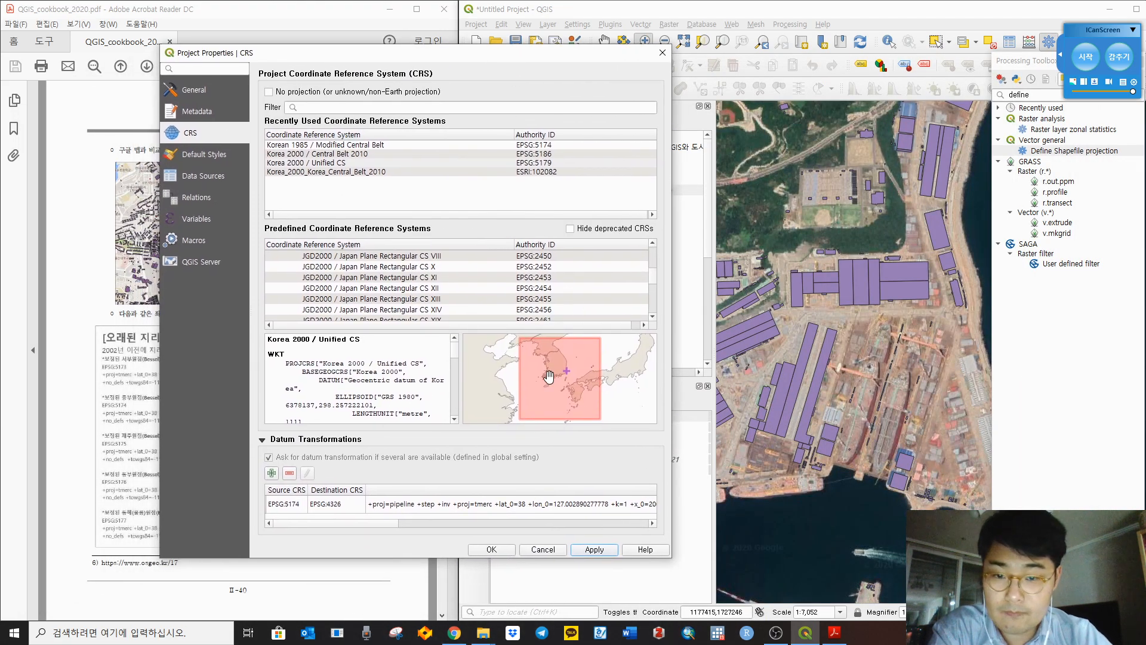
{"action": "left_click", "coordinate": [509, 550]}
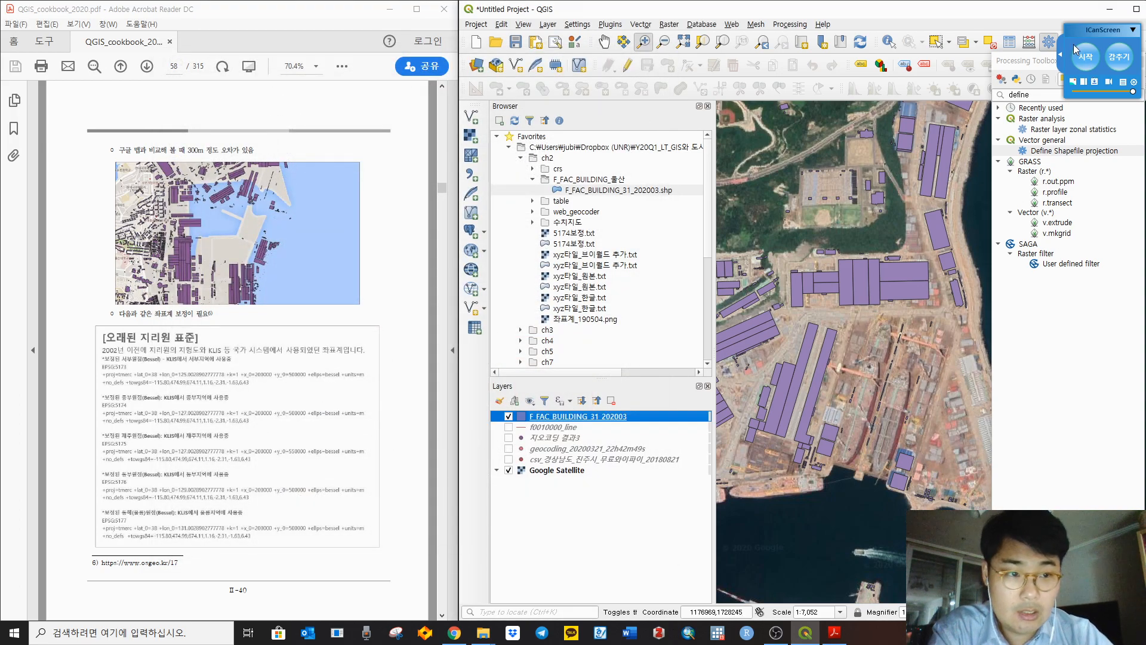
Step: Rearrange the processing panel and pan the map across the harbour, peninsula and western port
{"action": "left_click_drag", "start_coordinate": [1032, 60], "coordinate": [1029, 98]}
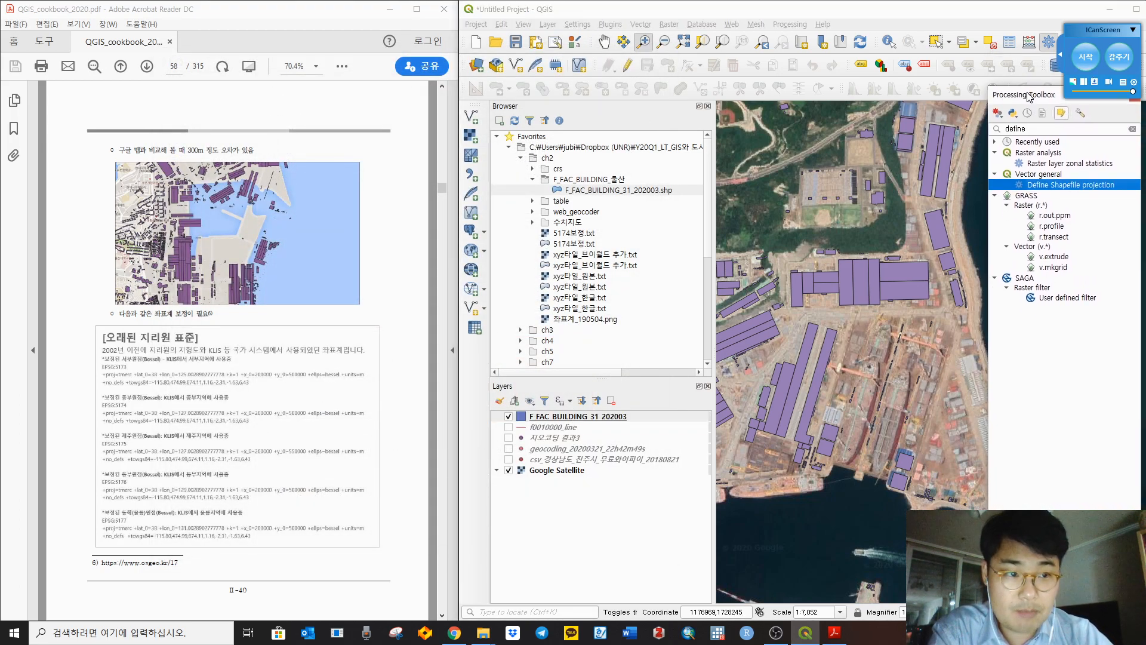
{"action": "left_click", "coordinate": [1133, 30]}
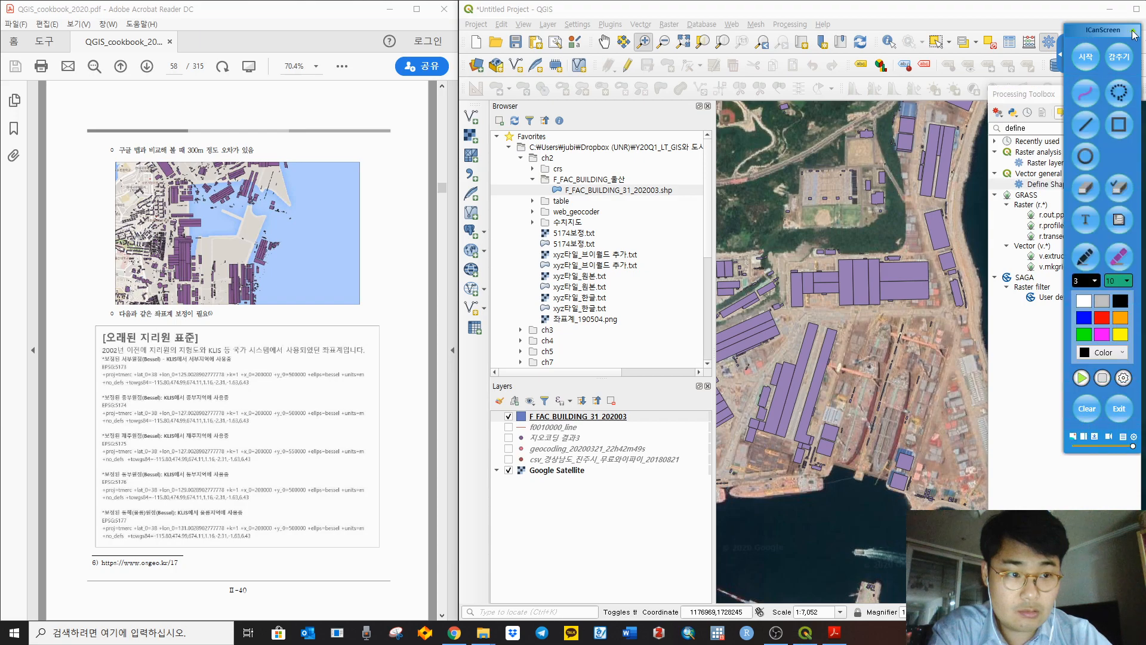
{"action": "left_click", "coordinate": [1120, 408]}
{"action": "scroll", "coordinate": [837, 277], "scroll_direction": "down", "scroll_amount": 2}
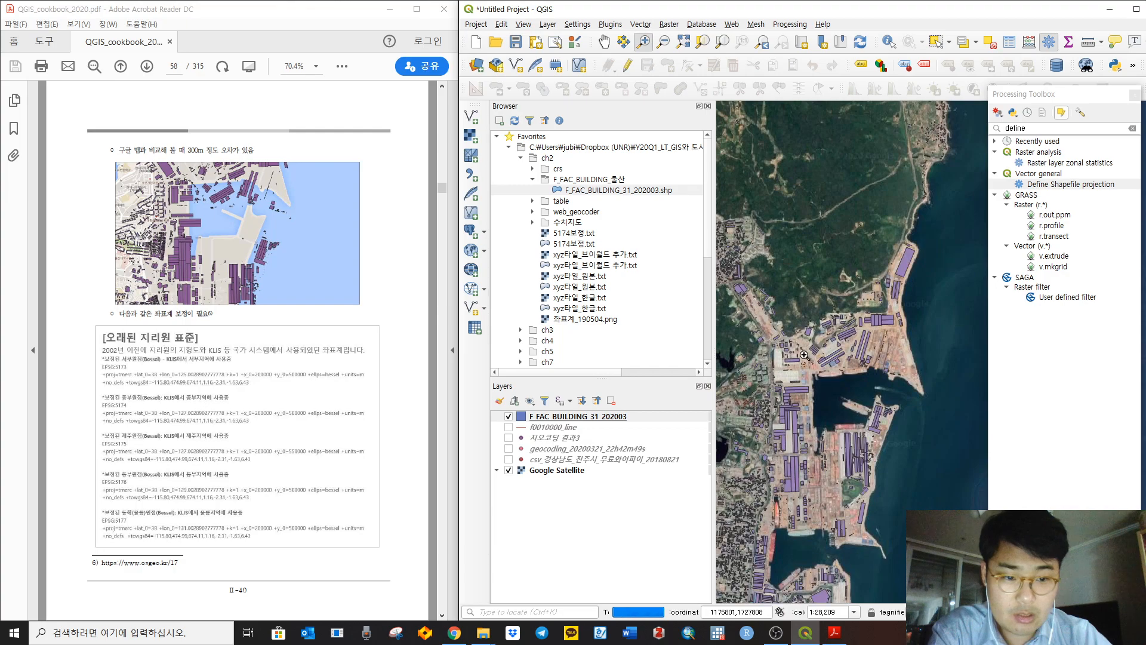
{"action": "left_click", "coordinate": [542, 428]}
{"action": "left_click", "coordinate": [545, 442]}
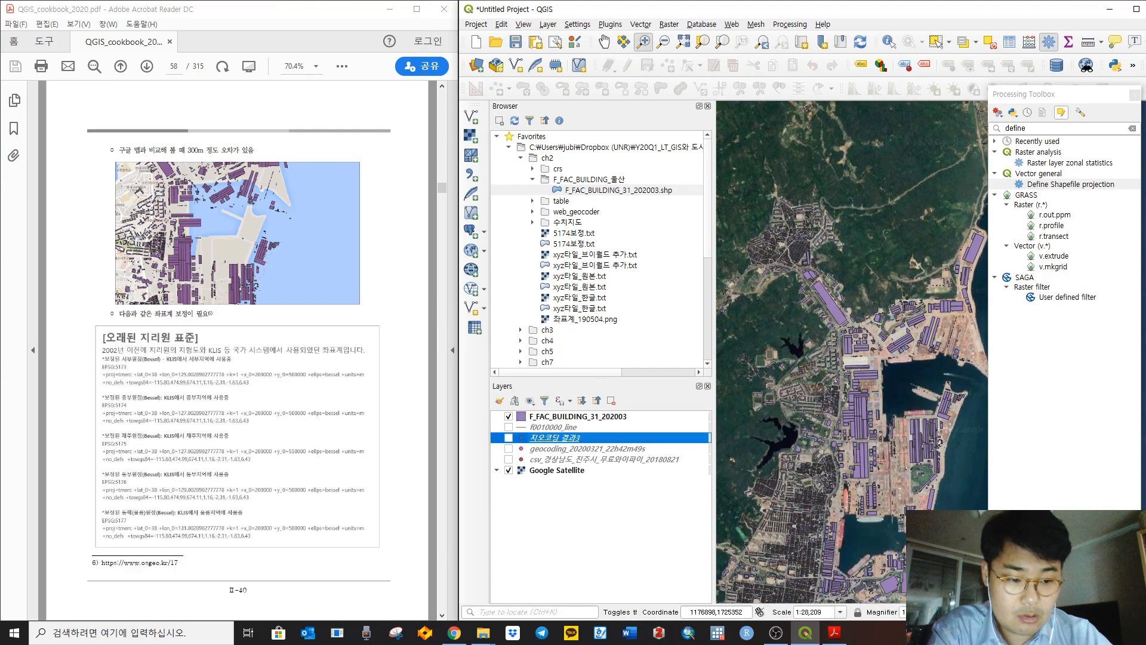
{"action": "left_click_drag", "start_coordinate": [862, 392], "coordinate": [913, 238]}
{"action": "left_click_drag", "start_coordinate": [900, 486], "coordinate": [916, 310]}
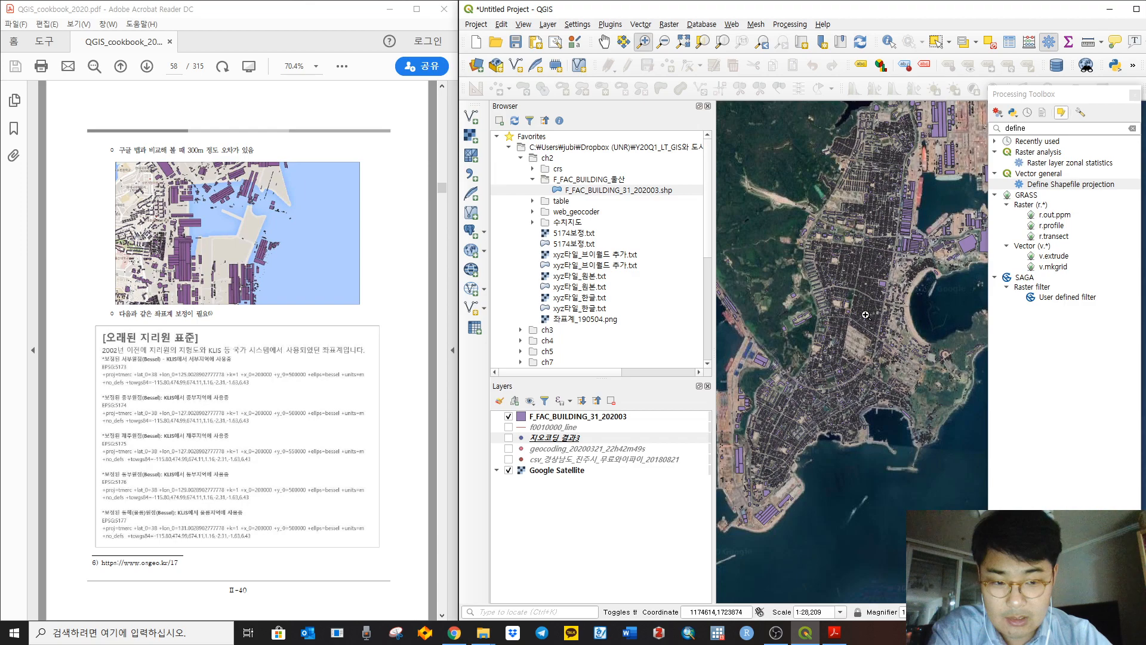
{"action": "left_click_drag", "start_coordinate": [816, 361], "coordinate": [738, 575]}
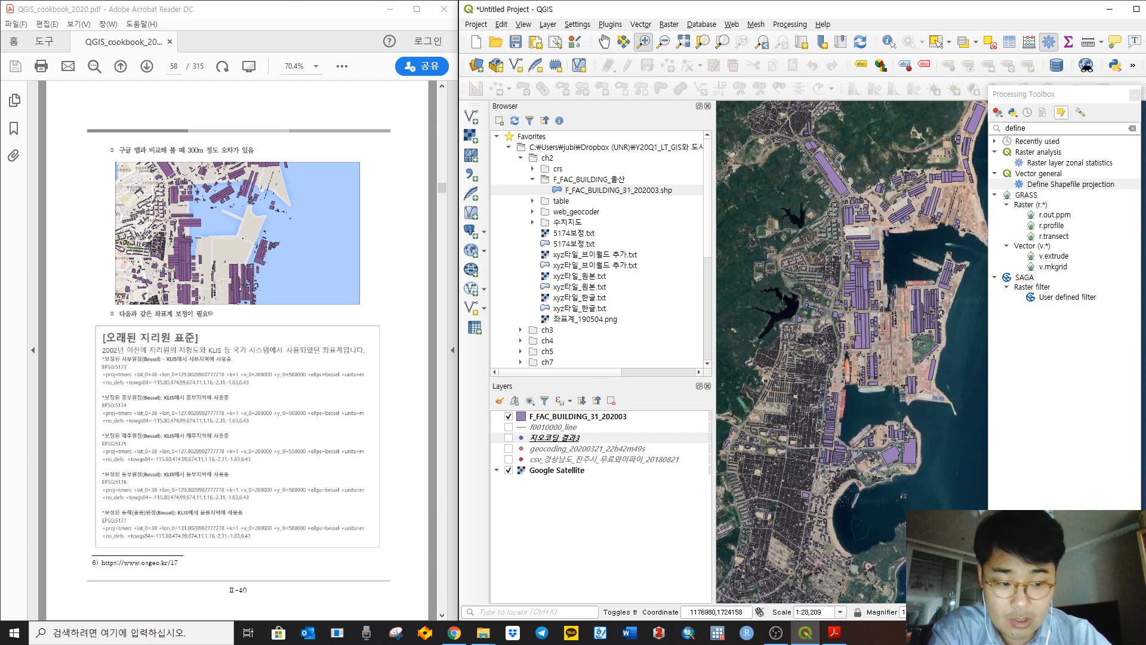
Step: Close the project CRS settings without adding a transformation, then return to the cookbook PDF
{"action": "left_click", "coordinate": [1104, 612]}
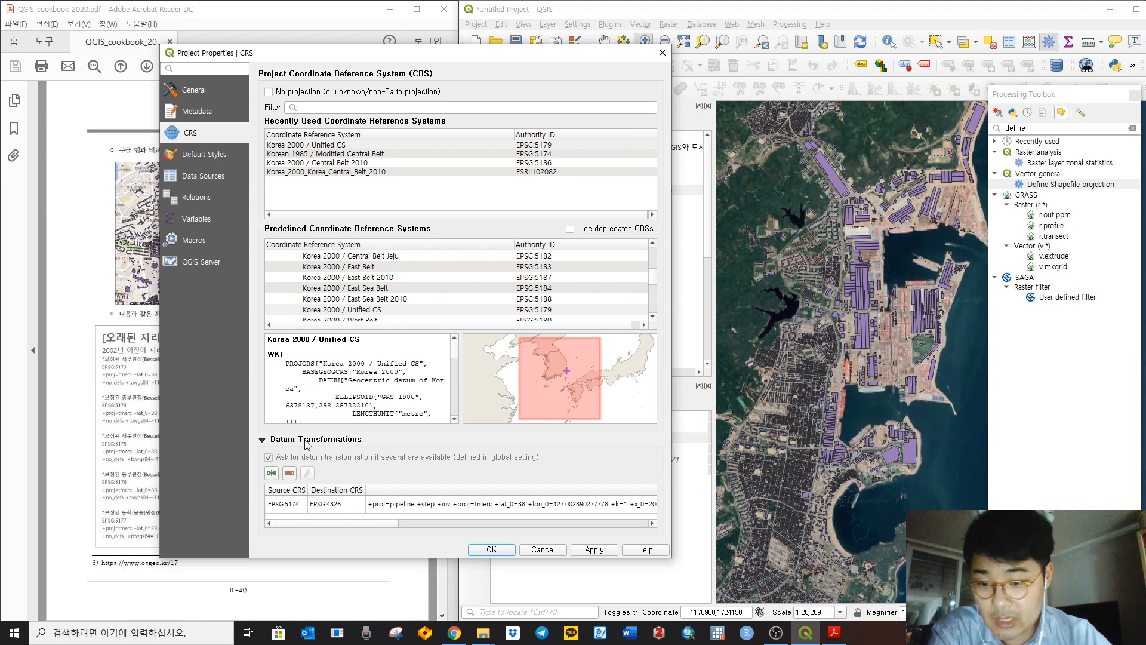
{"action": "left_click", "coordinate": [272, 474]}
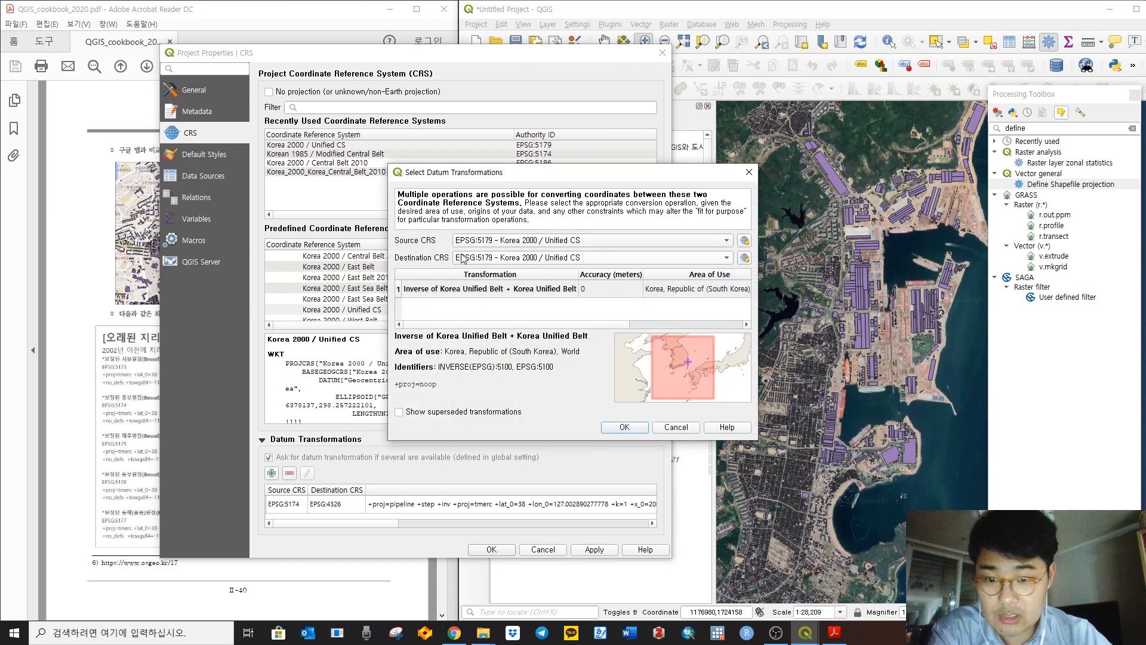
{"action": "left_click", "coordinate": [748, 175]}
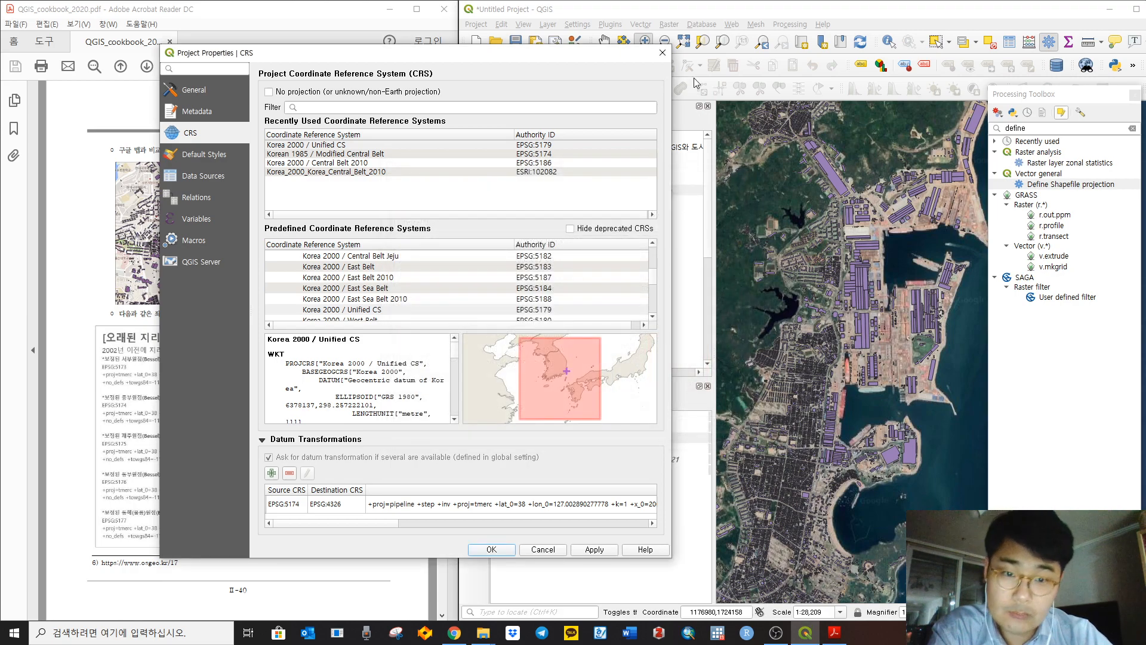
{"action": "left_click", "coordinate": [662, 54]}
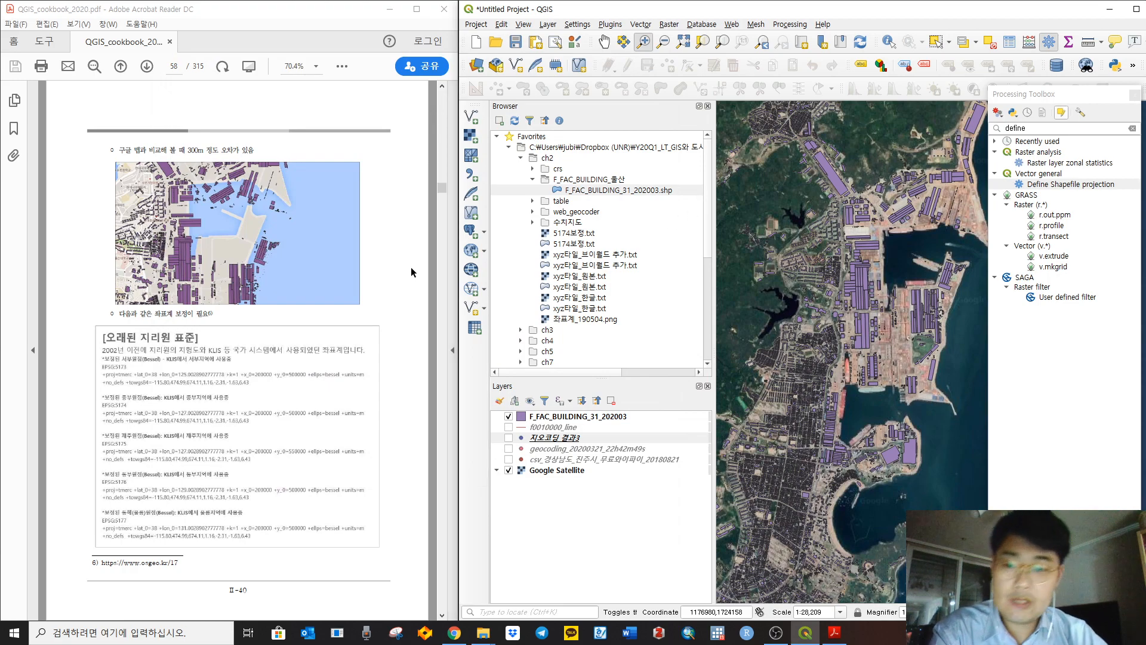
{"action": "left_click", "coordinate": [414, 249]}
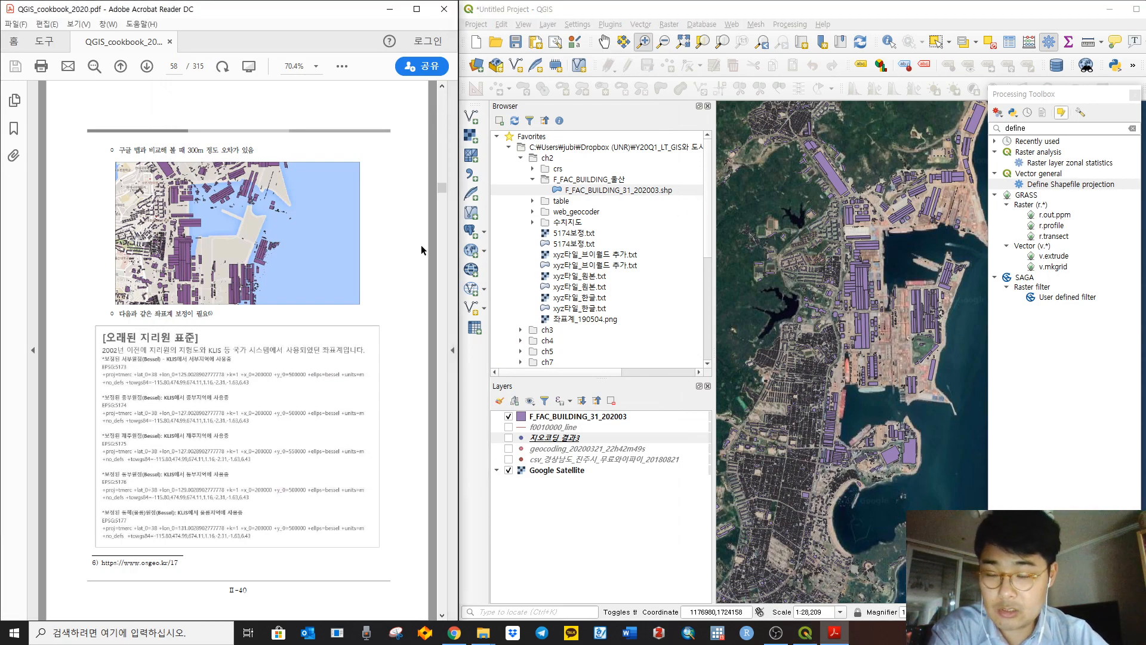
{"action": "scroll", "coordinate": [422, 247], "scroll_direction": "down", "scroll_amount": 1}
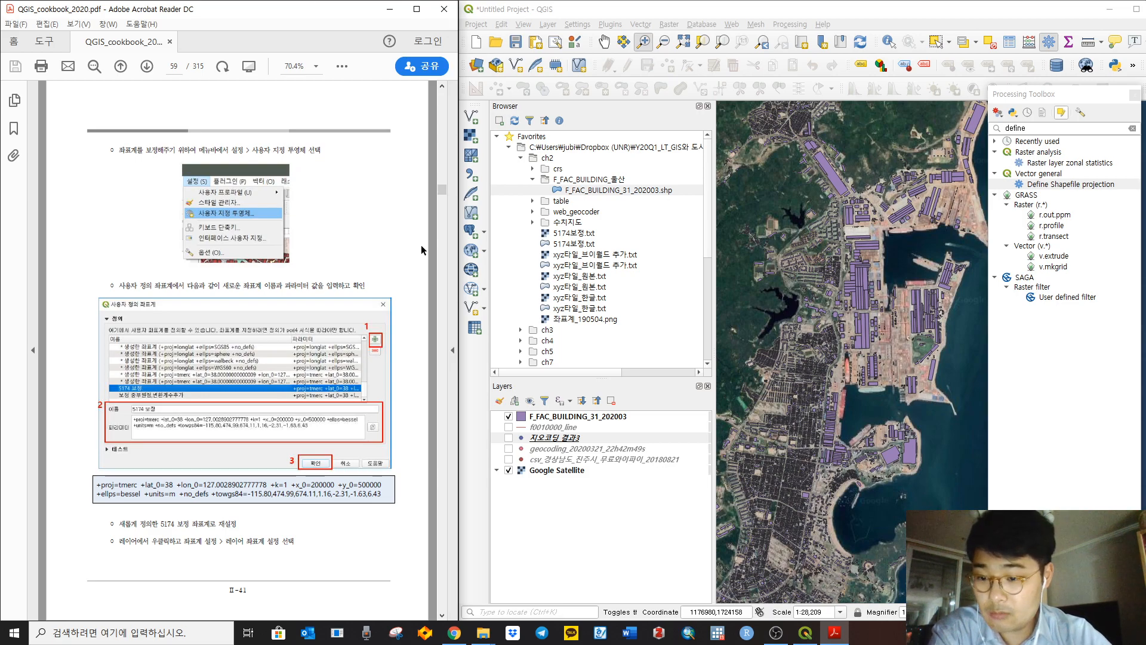
Step: Read the cookbook from page 59 to page 70, highlighting the On the fly reprojection heading
{"action": "scroll", "coordinate": [422, 249], "scroll_direction": "down", "scroll_amount": 1}
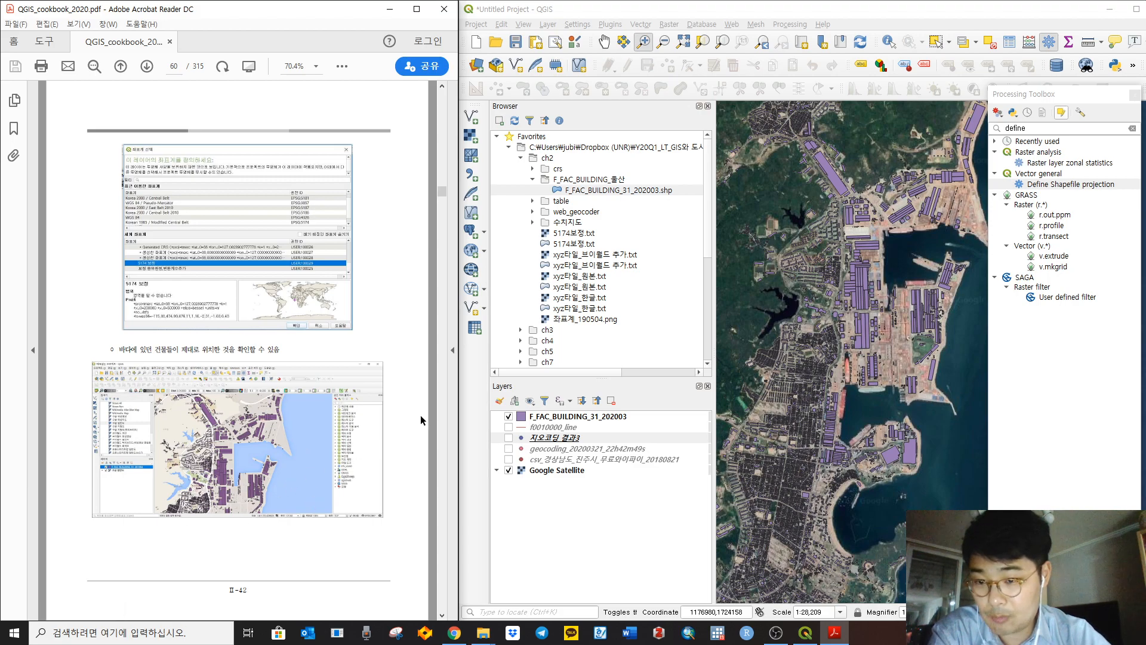
{"action": "scroll", "coordinate": [420, 414], "scroll_direction": "down", "scroll_amount": 1}
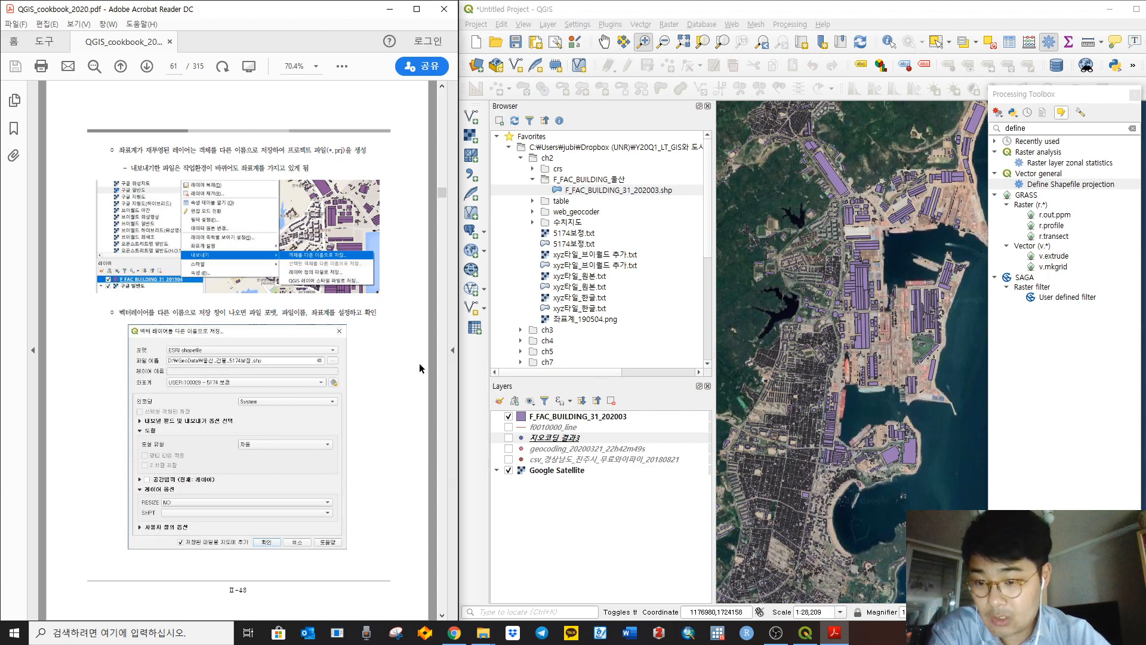
{"action": "scroll", "coordinate": [420, 362], "scroll_direction": "down", "scroll_amount": 1}
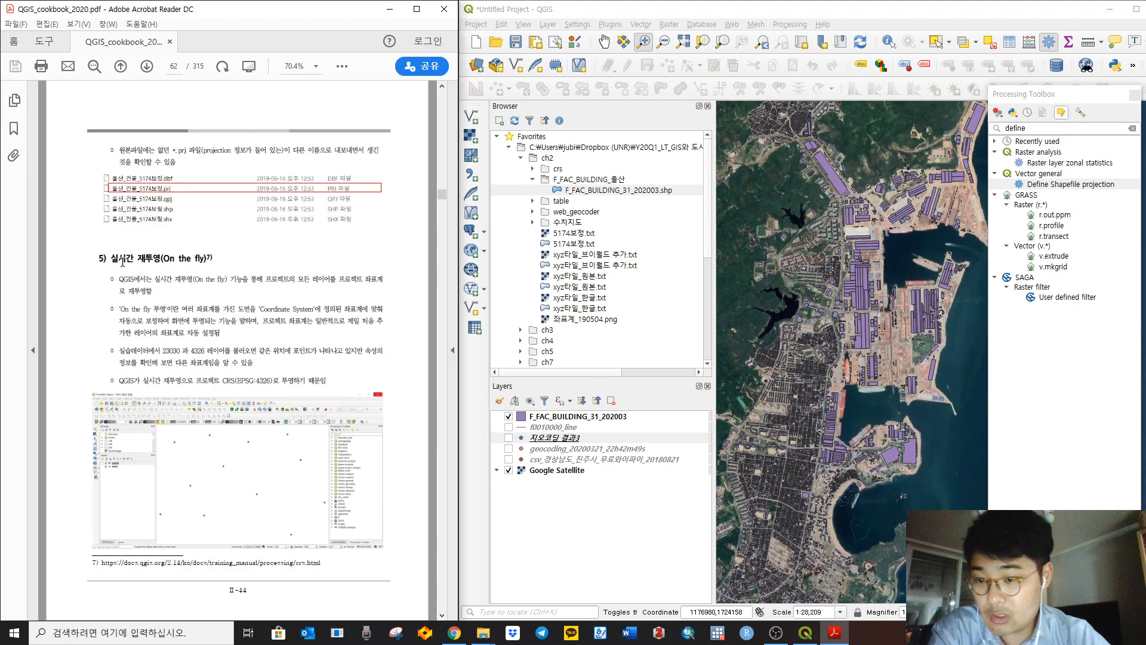
{"action": "left_click_drag", "start_coordinate": [98, 259], "coordinate": [214, 259]}
{"action": "scroll", "coordinate": [379, 319], "scroll_direction": "down", "scroll_amount": 1}
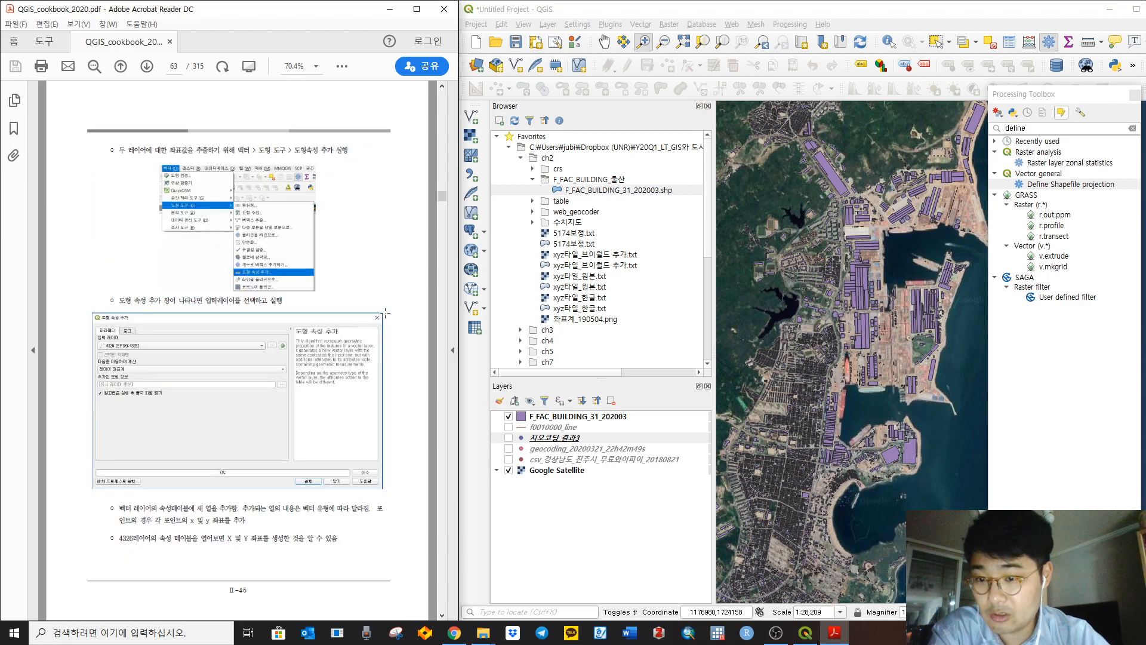
{"action": "scroll", "coordinate": [393, 309], "scroll_direction": "down", "scroll_amount": 3}
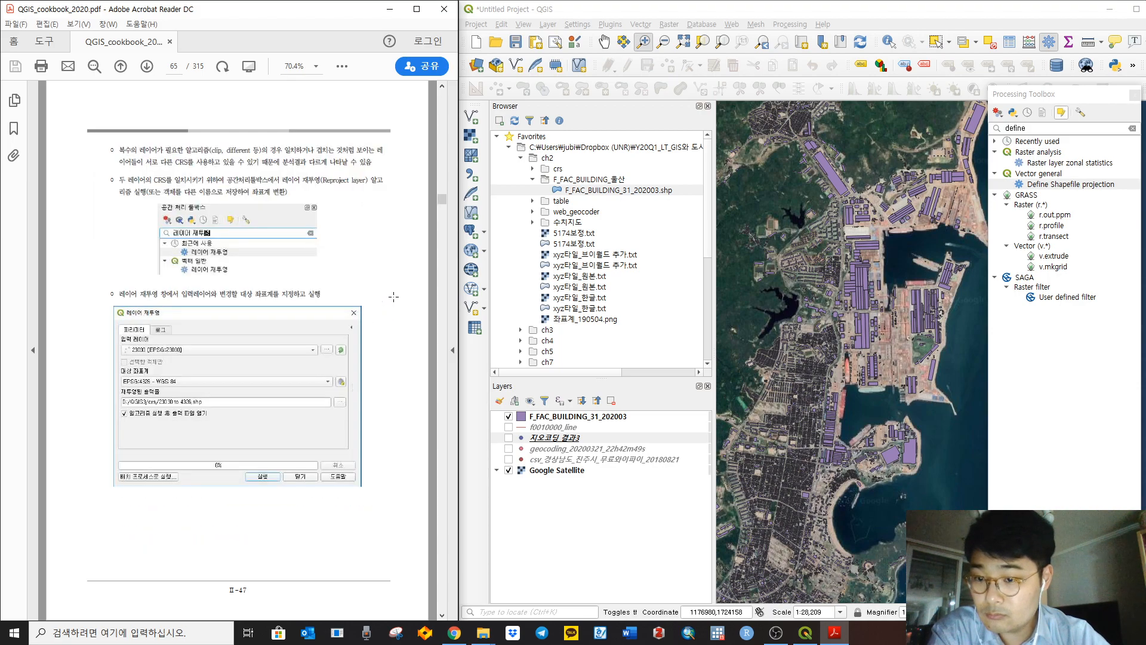
{"action": "scroll", "coordinate": [394, 294], "scroll_direction": "down", "scroll_amount": 1}
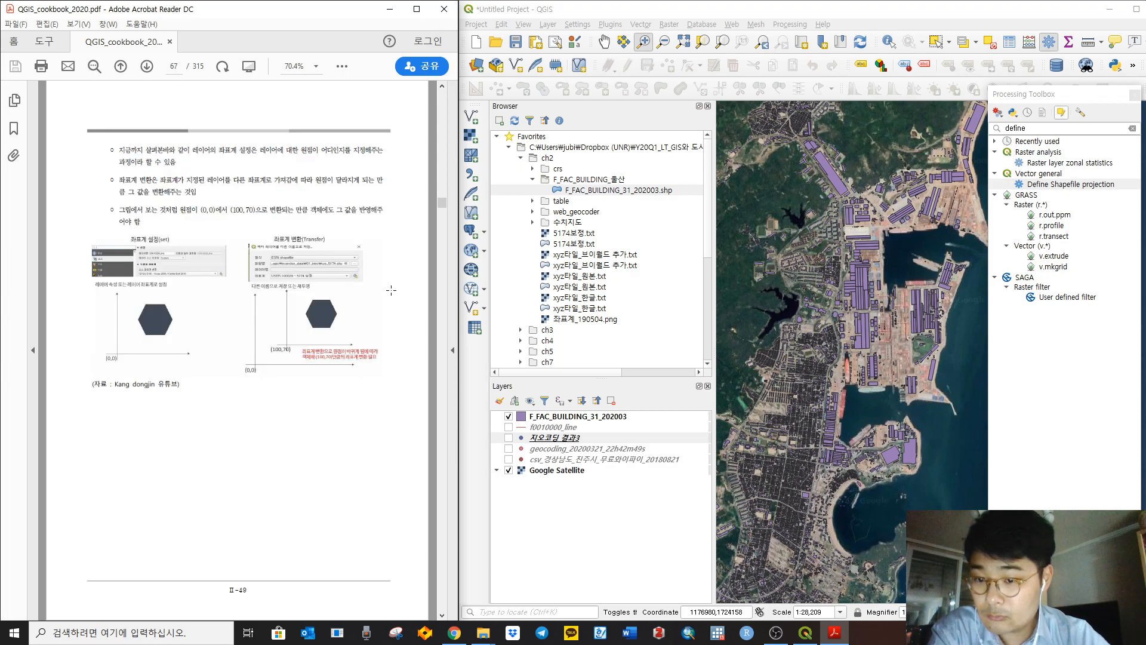
{"action": "scroll", "coordinate": [391, 291], "scroll_direction": "down", "scroll_amount": 1}
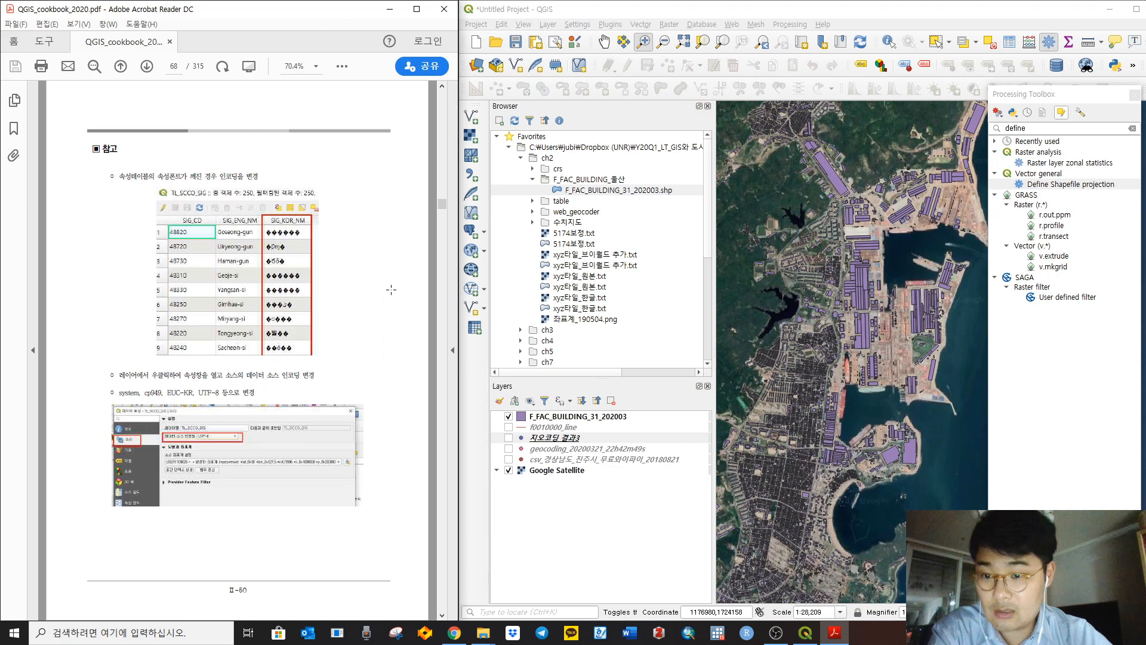
{"action": "scroll", "coordinate": [391, 290], "scroll_direction": "down", "scroll_amount": 1}
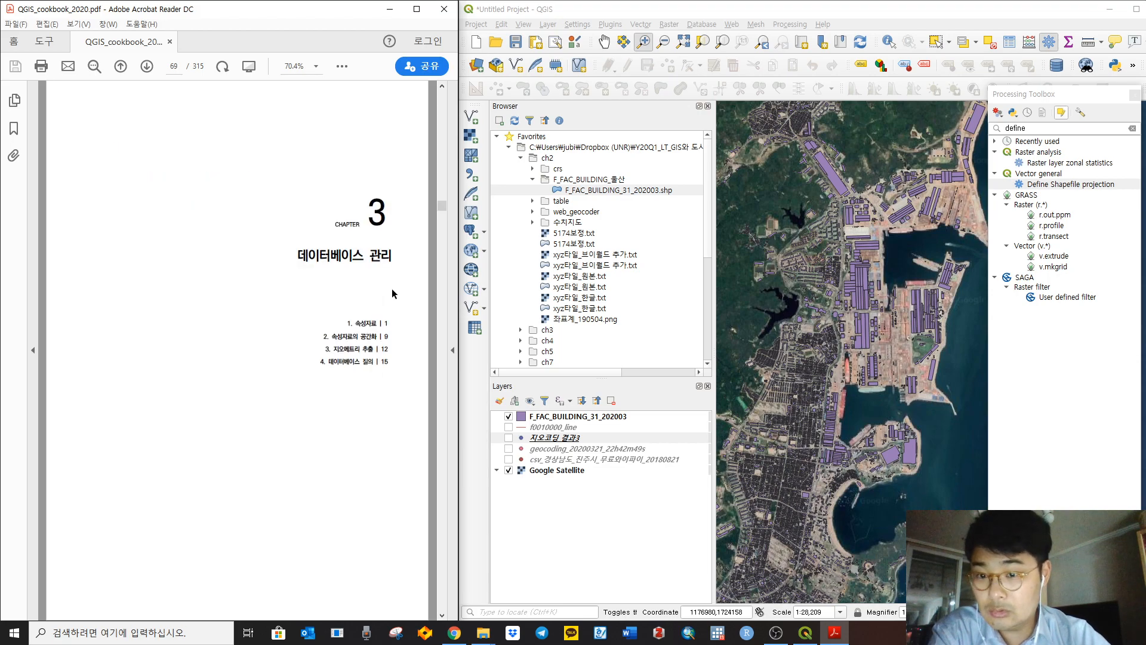
{"action": "scroll", "coordinate": [392, 288], "scroll_direction": "down", "scroll_amount": 1}
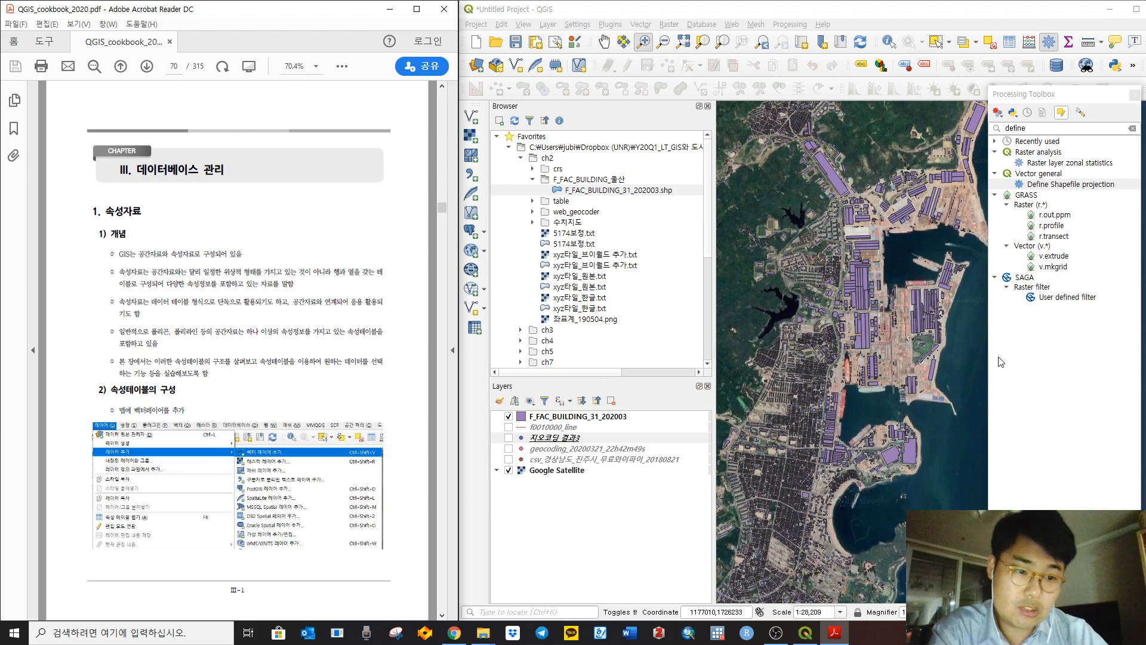
Step: Return to QGIS and open the project CRS settings listing the EPSG:5174 to EPSG:4326 transformation
{"action": "left_click", "coordinate": [1020, 357]}
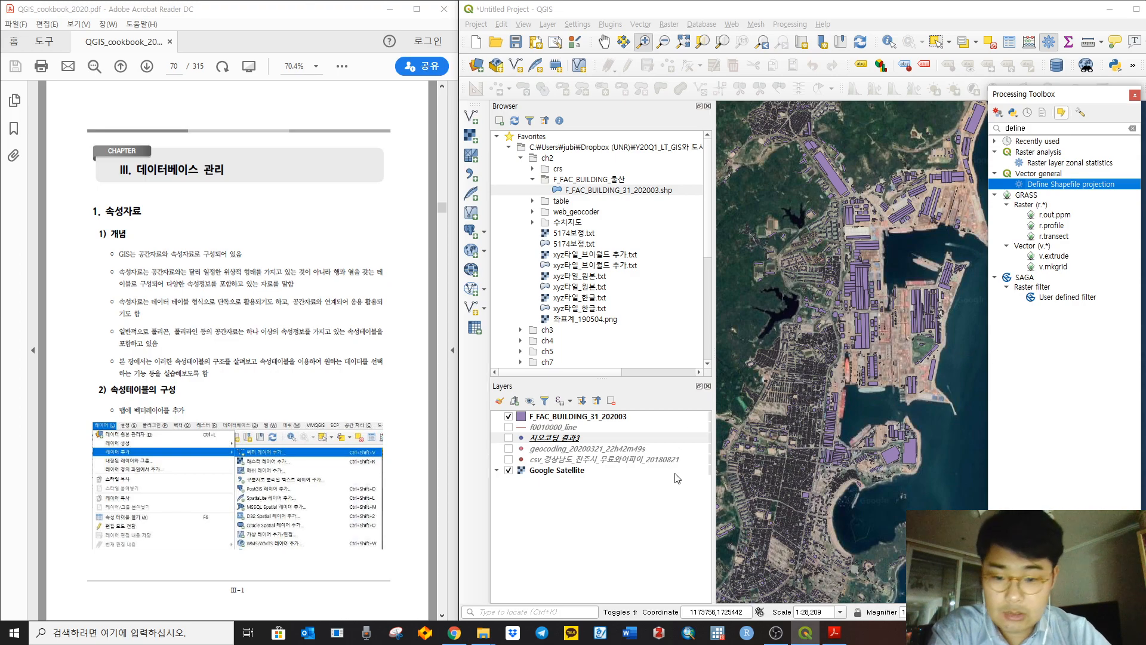
{"action": "left_click", "coordinate": [615, 517]}
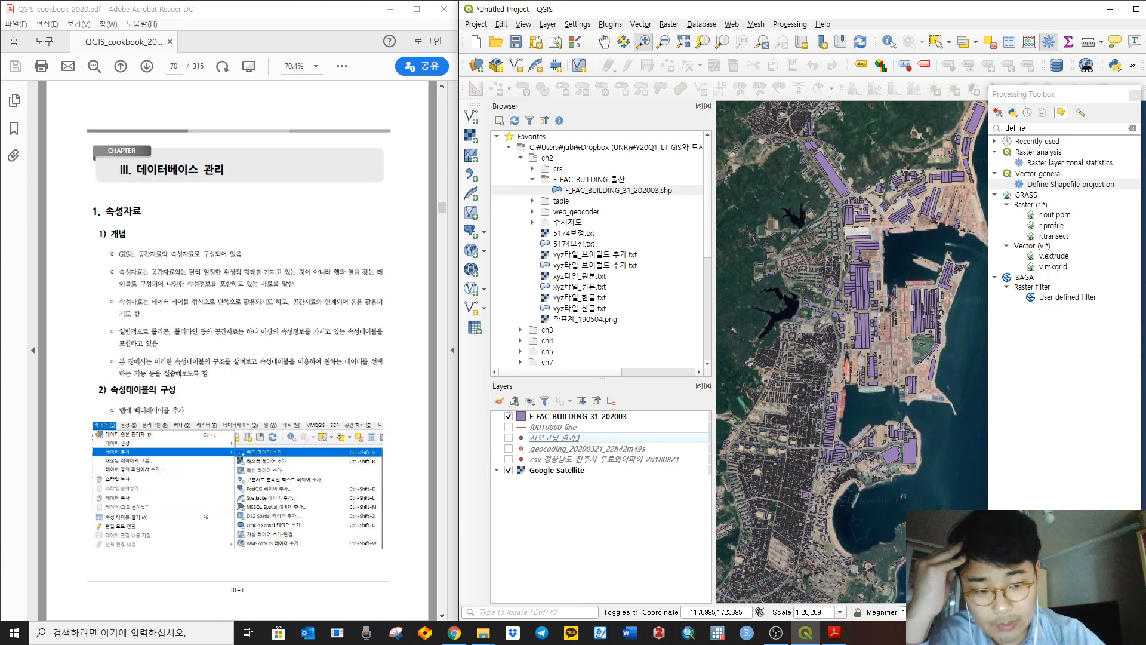
{"action": "left_click", "coordinate": [1110, 612]}
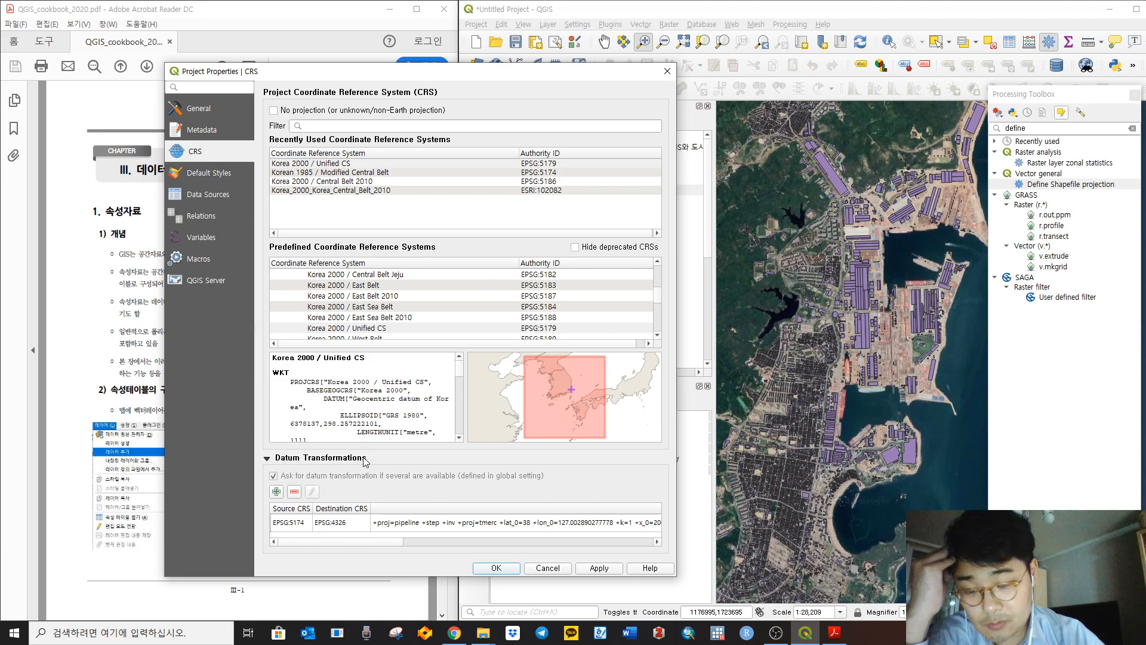
Step: Abandon adding the Inverse of Korea Unified Belt transformation, close Project Properties, and return to the cookbook
{"action": "left_click", "coordinate": [278, 492]}
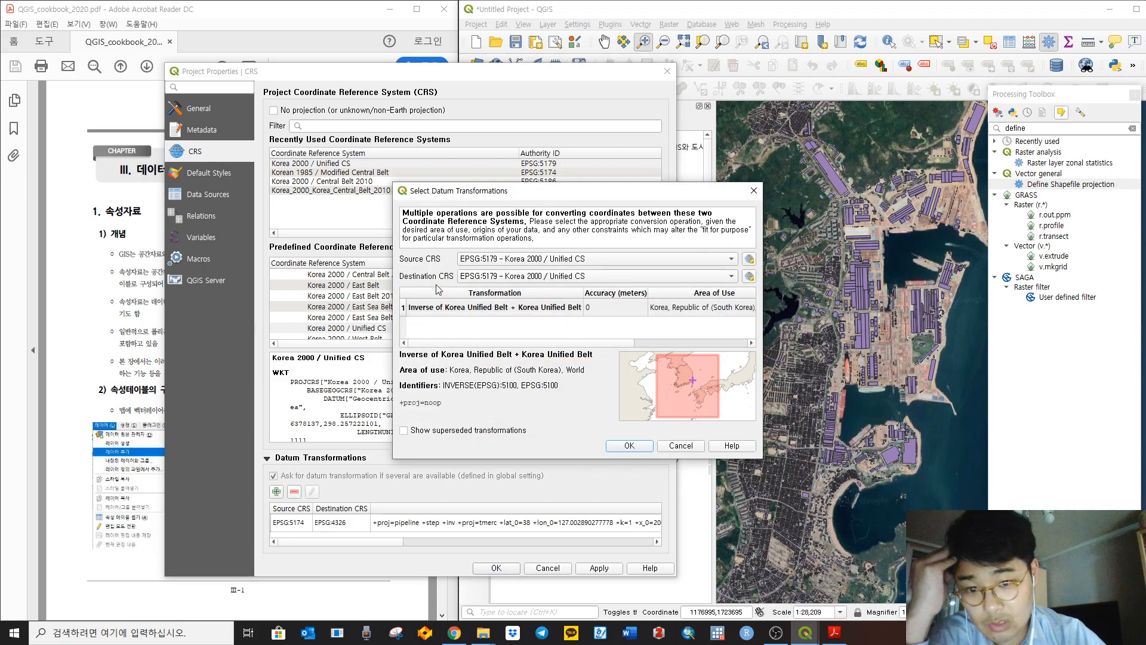
{"action": "left_click", "coordinate": [569, 316]}
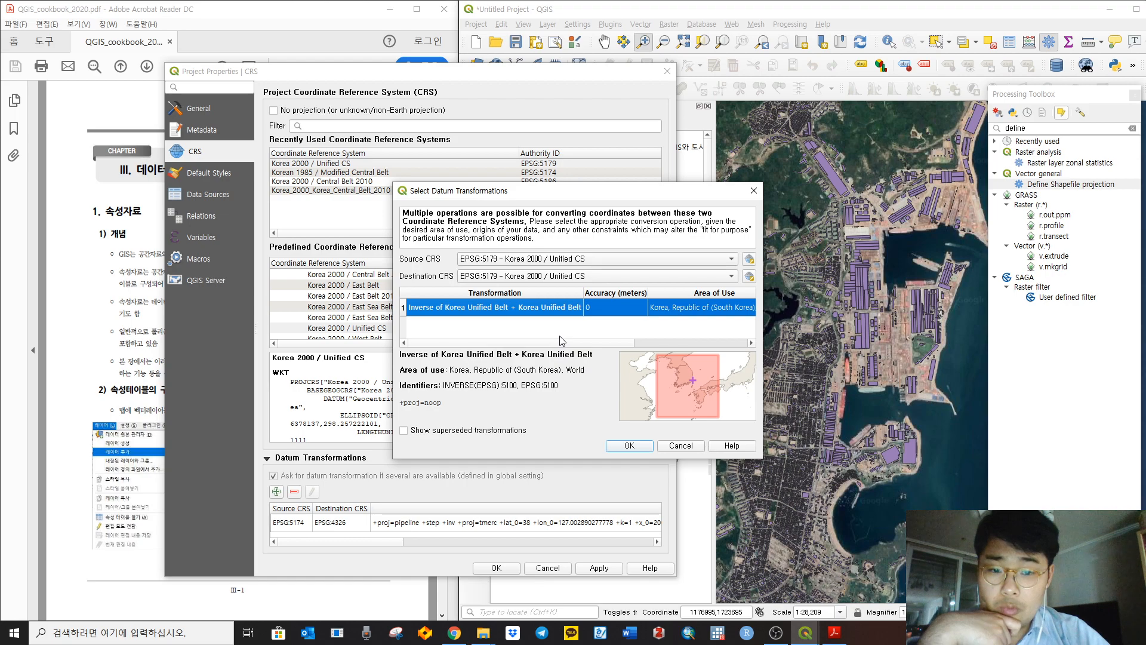
{"action": "left_click", "coordinate": [754, 190]}
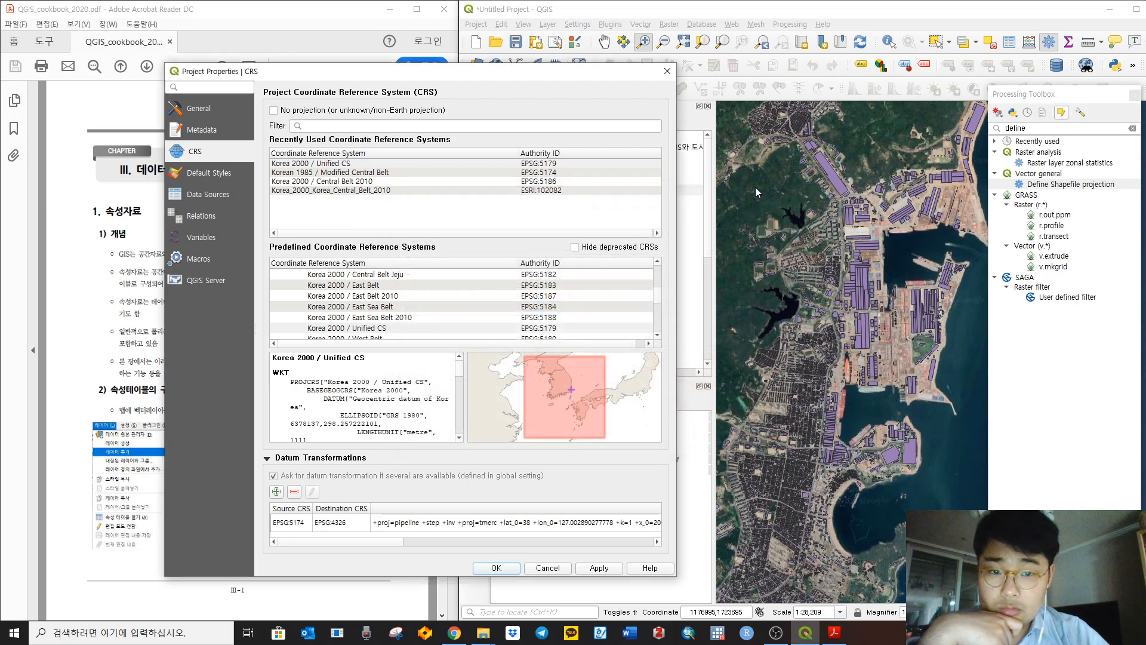
{"action": "left_click", "coordinate": [667, 72]}
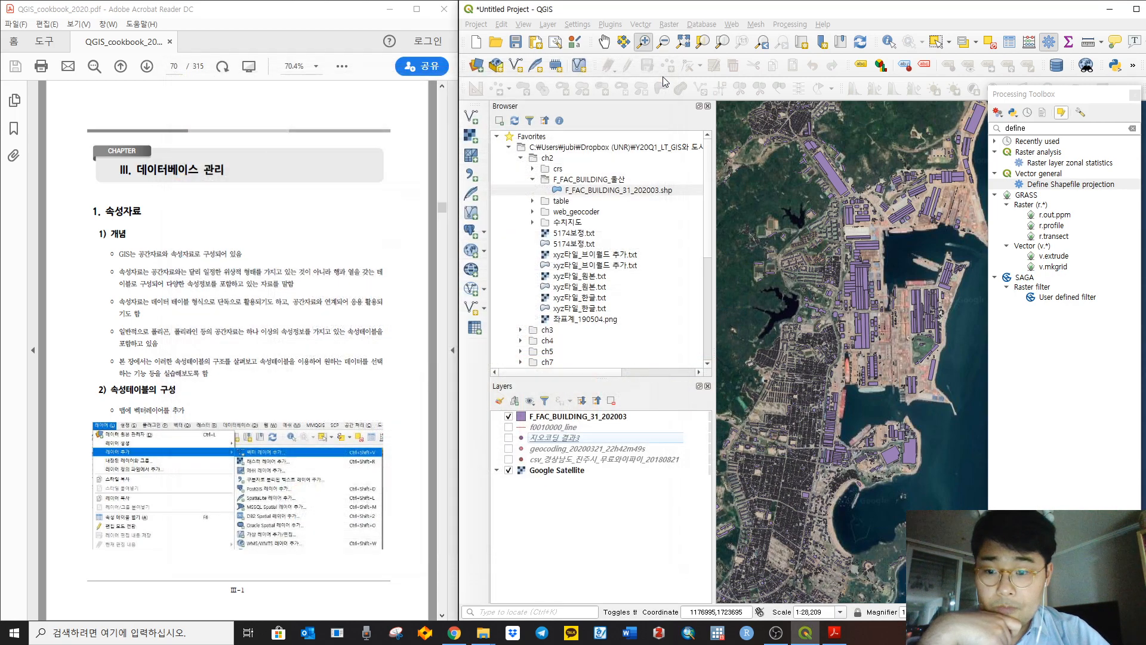
{"action": "left_click", "coordinate": [430, 228]}
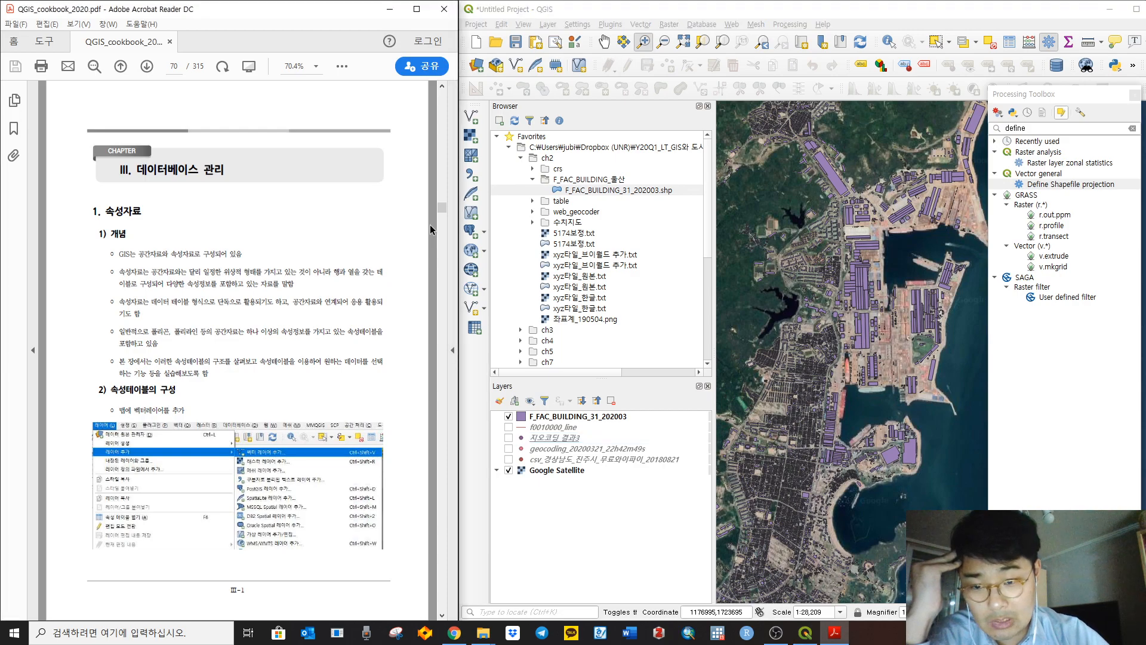
{"action": "scroll", "coordinate": [431, 229], "scroll_direction": "up", "scroll_amount": 2}
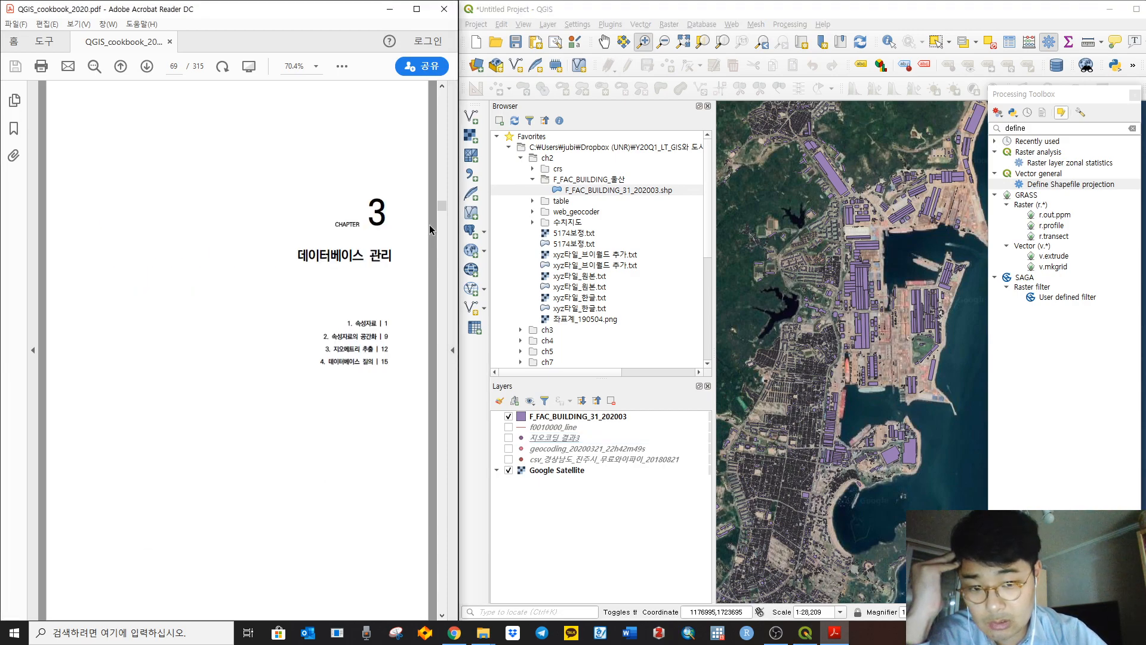
{"action": "scroll", "coordinate": [429, 229], "scroll_direction": "up", "scroll_amount": 8}
{"action": "scroll", "coordinate": [428, 225], "scroll_direction": "up", "scroll_amount": 4}
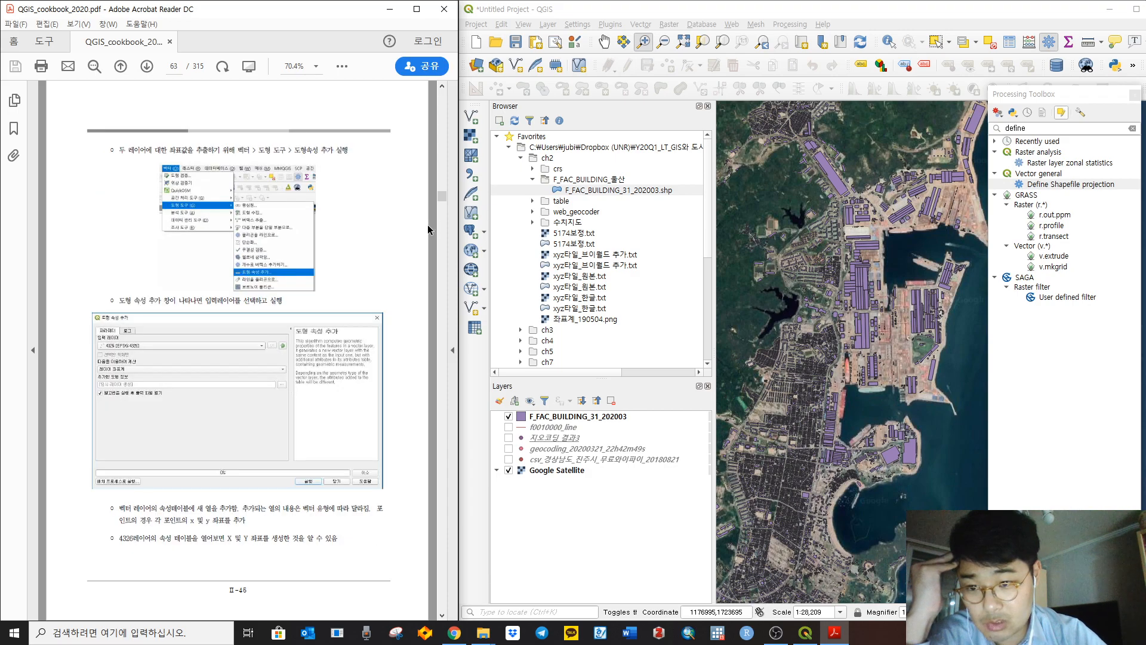
{"action": "scroll", "coordinate": [428, 225], "scroll_direction": "up", "scroll_amount": 4}
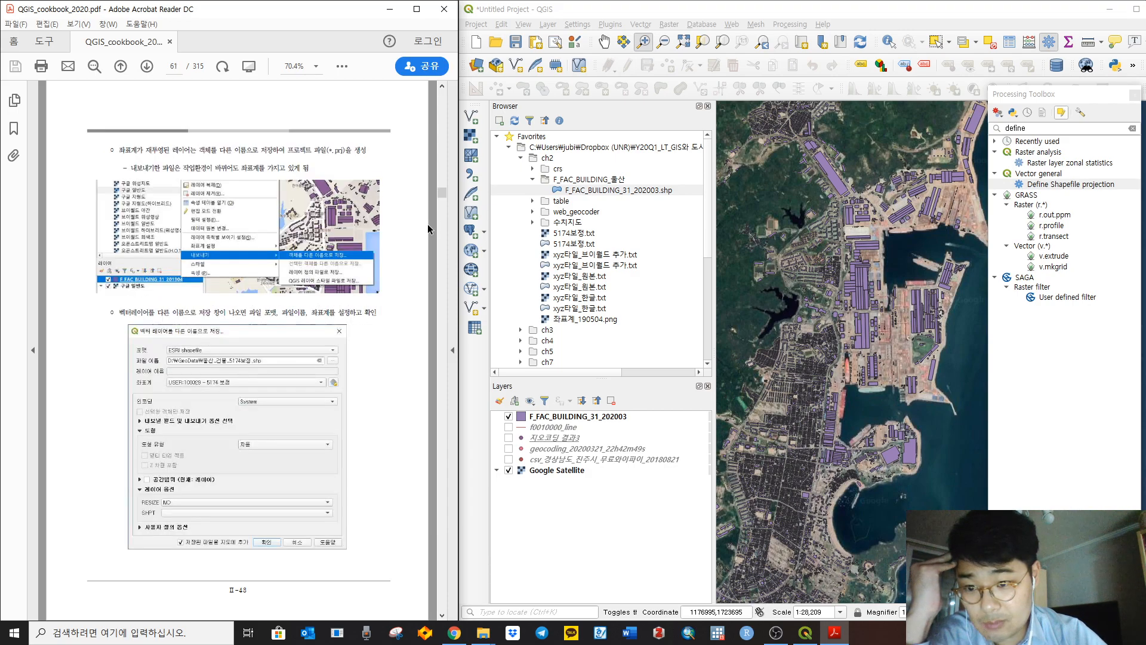
{"action": "scroll", "coordinate": [427, 223], "scroll_direction": "down", "scroll_amount": 2}
{"action": "scroll", "coordinate": [427, 224], "scroll_direction": "down", "scroll_amount": 5}
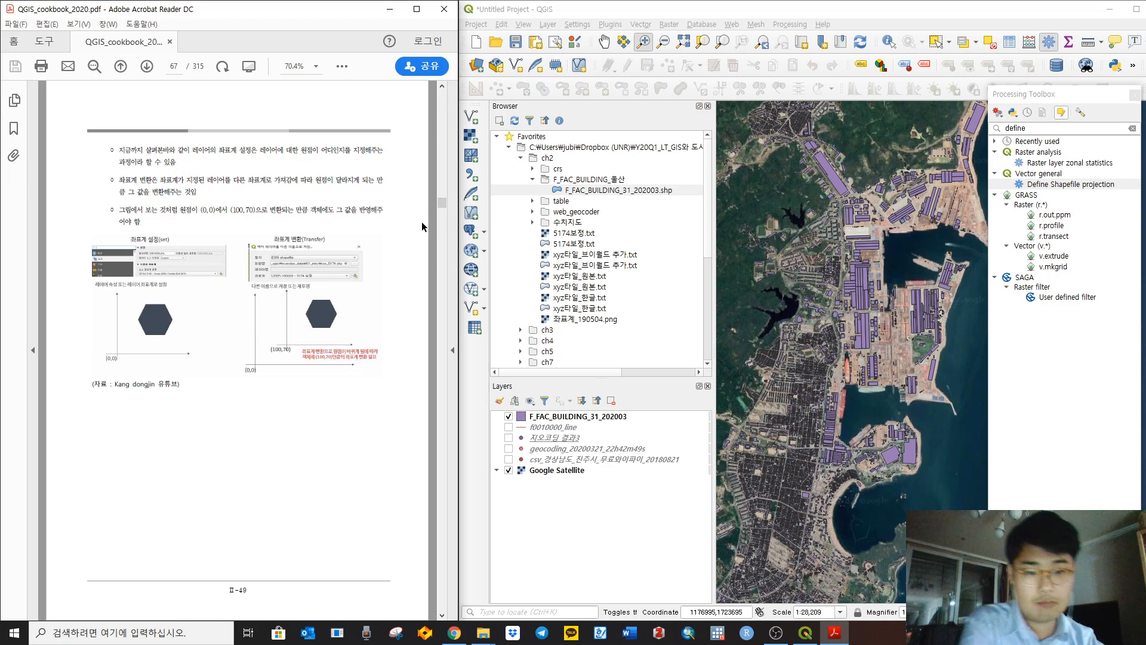
{"action": "scroll", "coordinate": [418, 216], "scroll_direction": "down", "scroll_amount": 1}
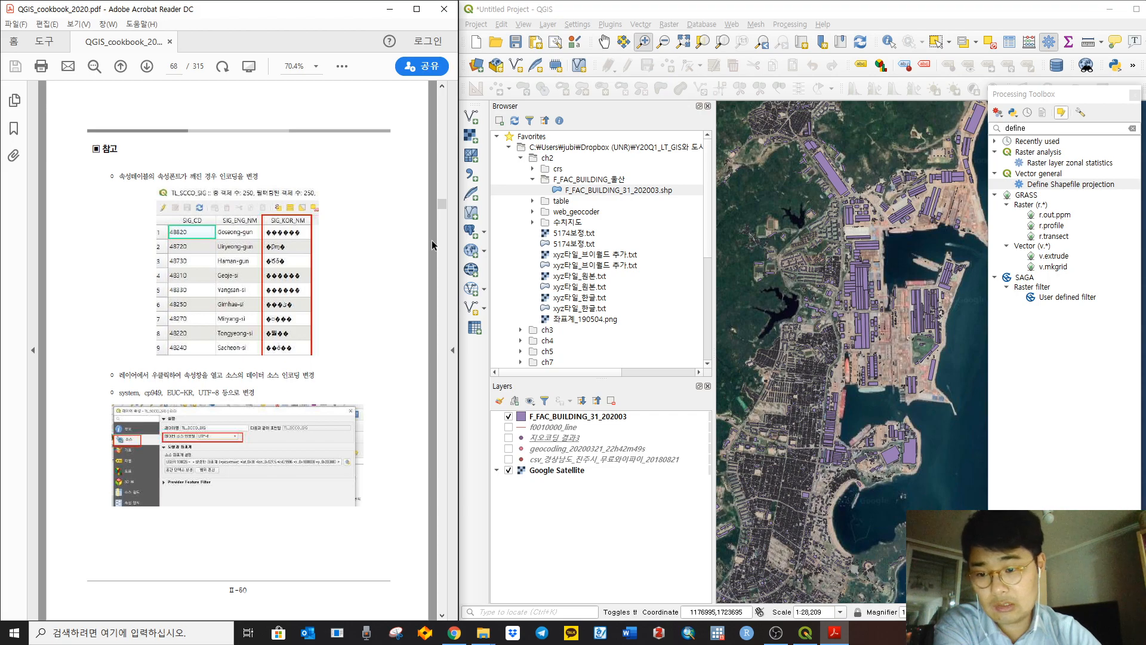
{"action": "scroll", "coordinate": [431, 246], "scroll_direction": "down", "scroll_amount": 2}
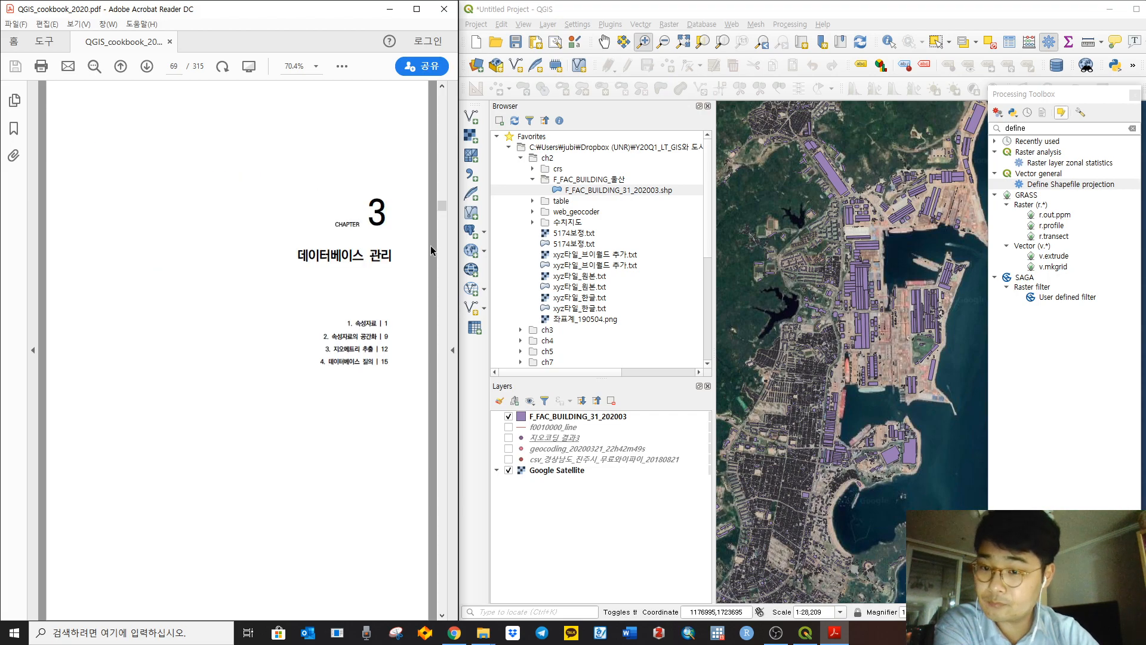
{"action": "scroll", "coordinate": [433, 248], "scroll_direction": "down", "scroll_amount": 2}
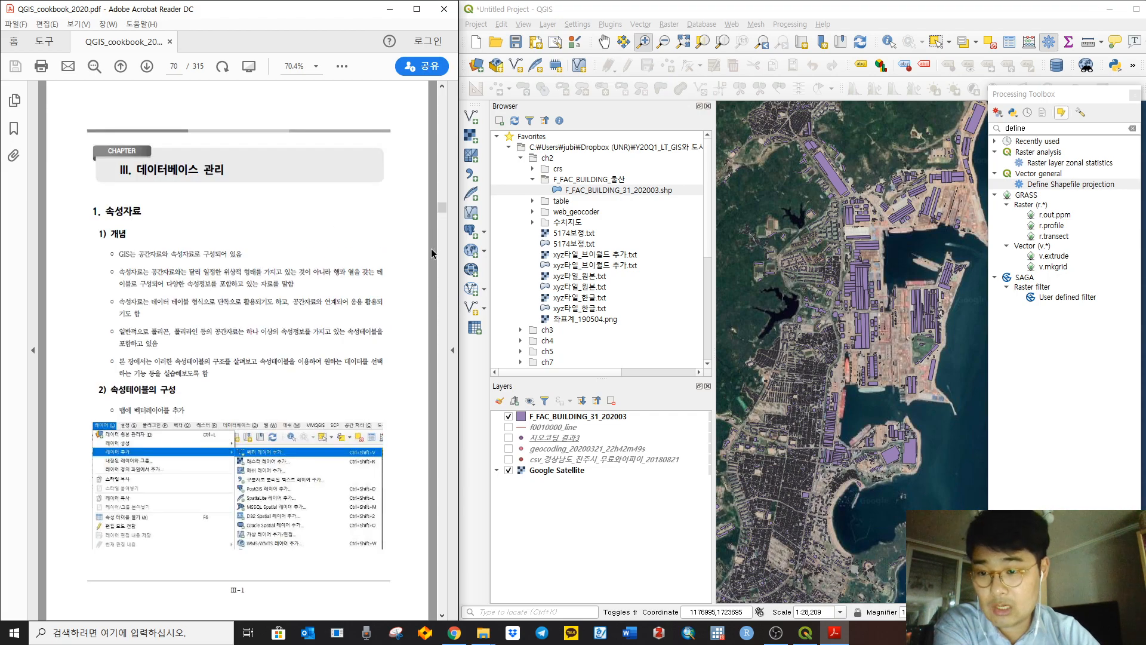
{"action": "left_click", "coordinate": [605, 512]}
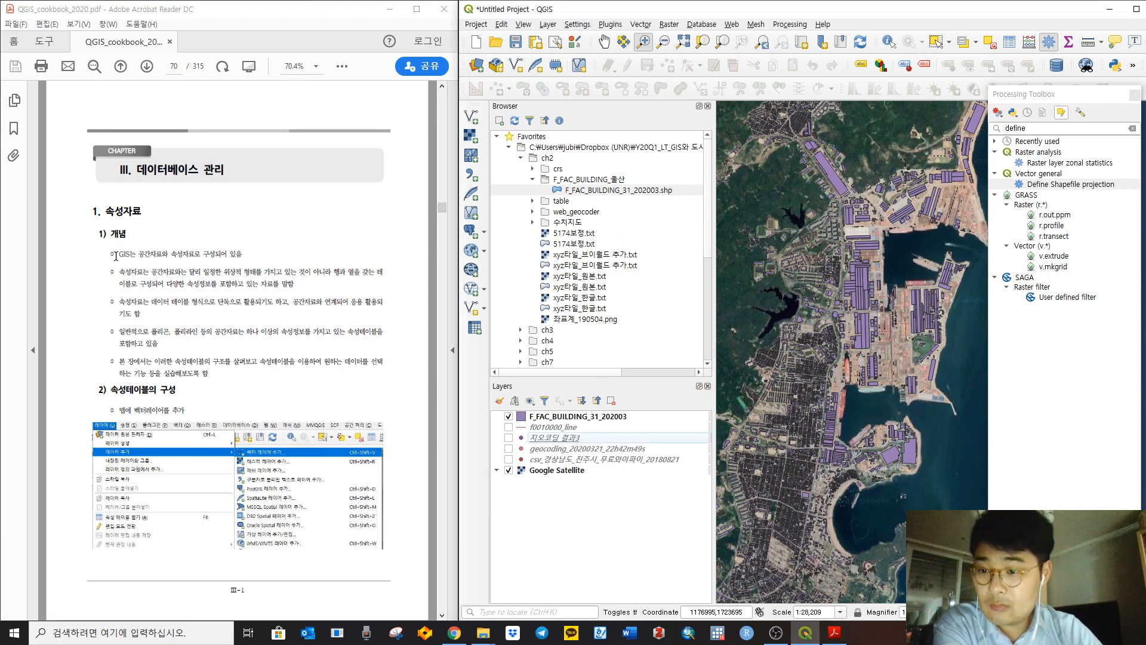
{"action": "left_click_drag", "start_coordinate": [119, 254], "coordinate": [243, 252]}
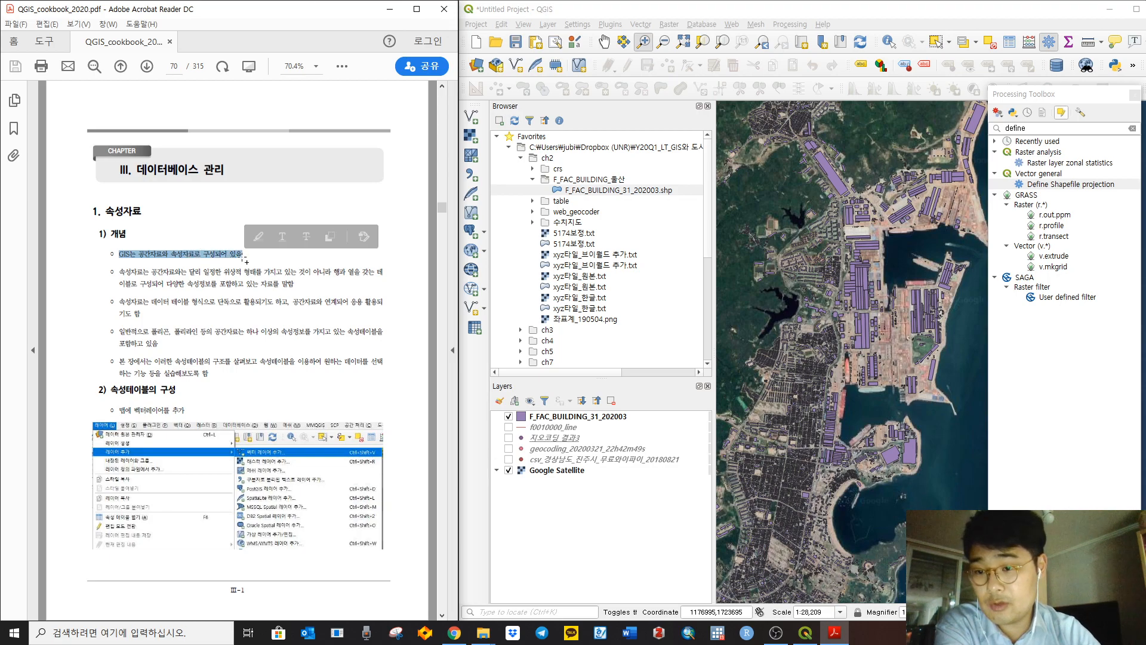
{"action": "left_click", "coordinate": [225, 259]}
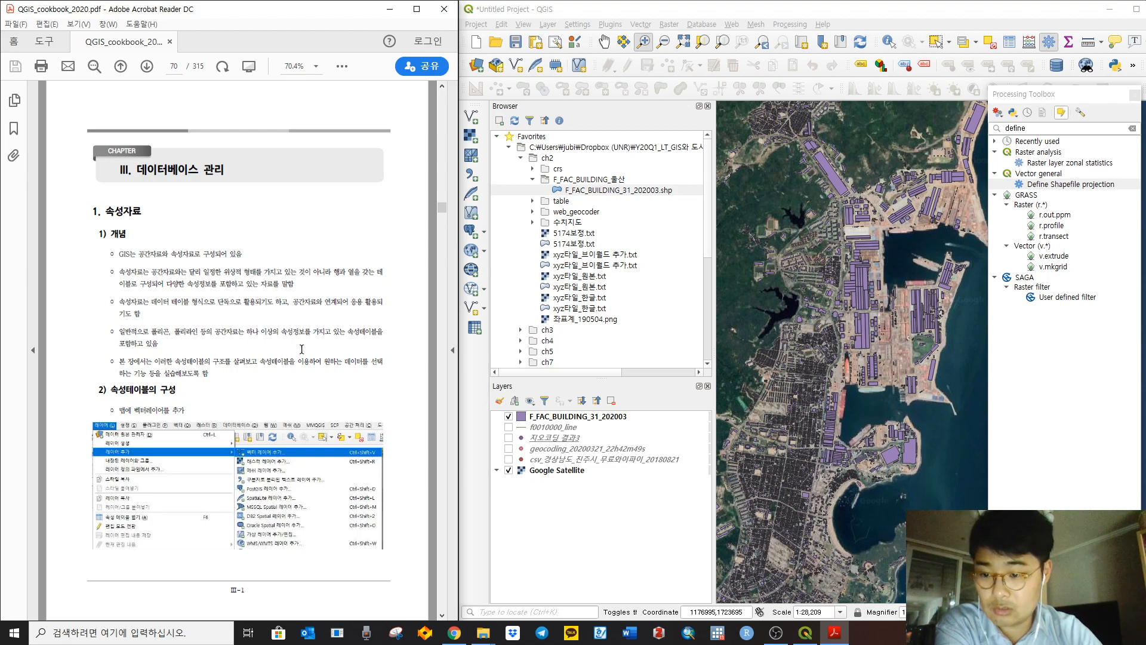
{"action": "left_click", "coordinate": [549, 24]}
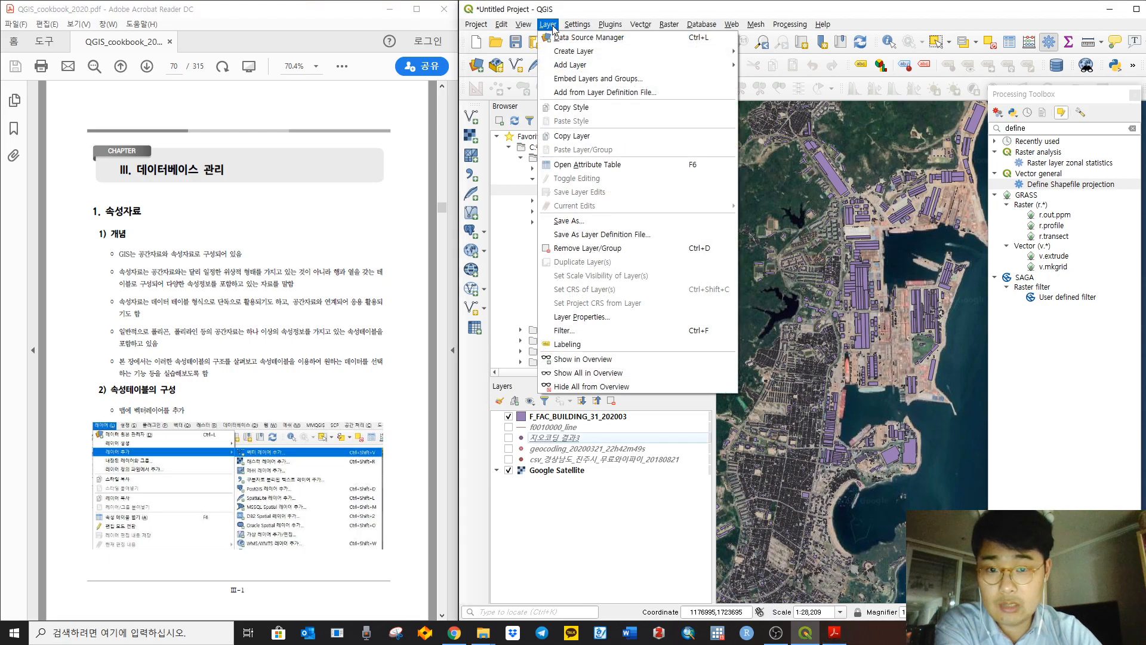
{"action": "mouse_move", "coordinate": [571, 68]}
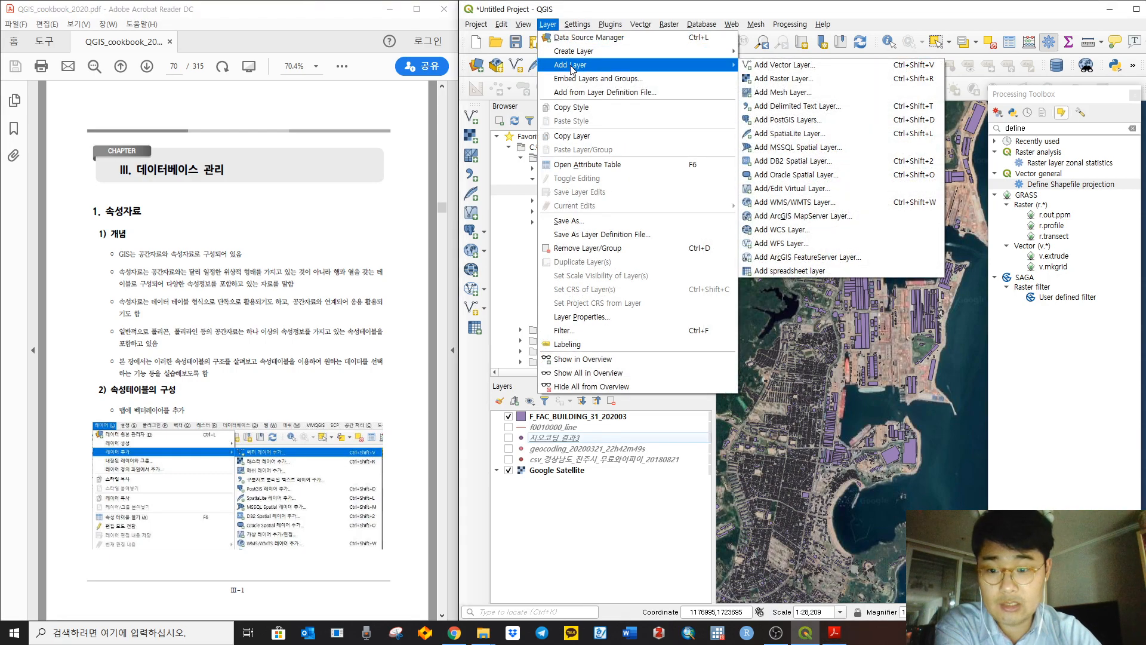
{"action": "left_click", "coordinate": [811, 69]}
{"action": "left_click_drag", "start_coordinate": [298, 52], "coordinate": [705, 70]}
{"action": "scroll", "coordinate": [248, 273], "scroll_direction": "down", "scroll_amount": 3}
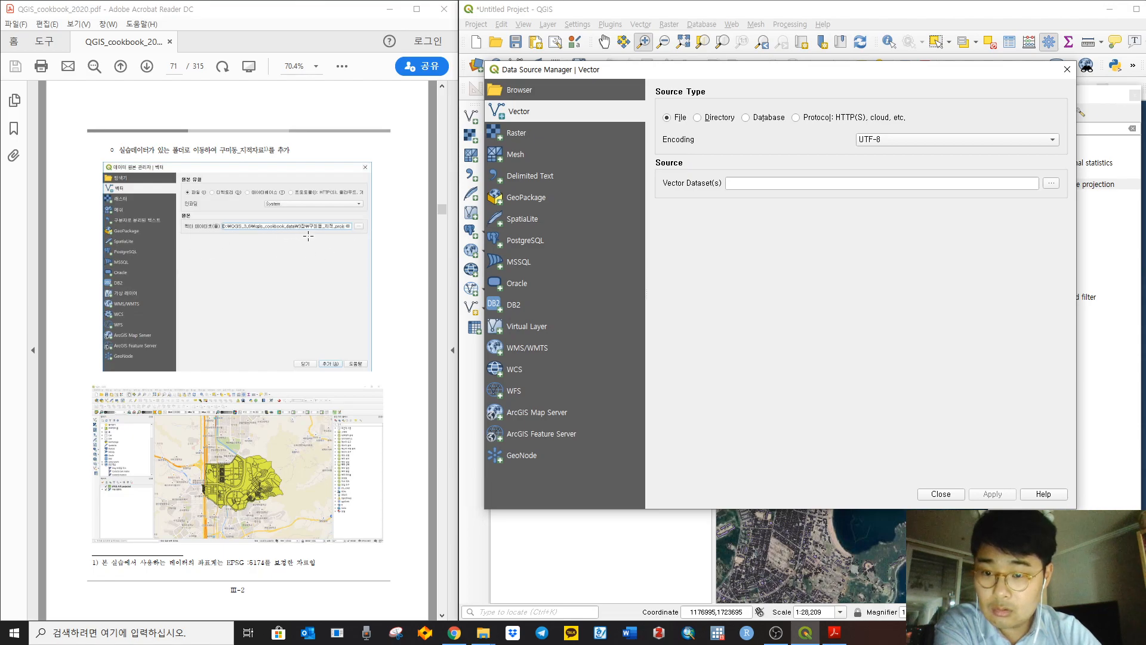
{"action": "left_click", "coordinate": [296, 35]}
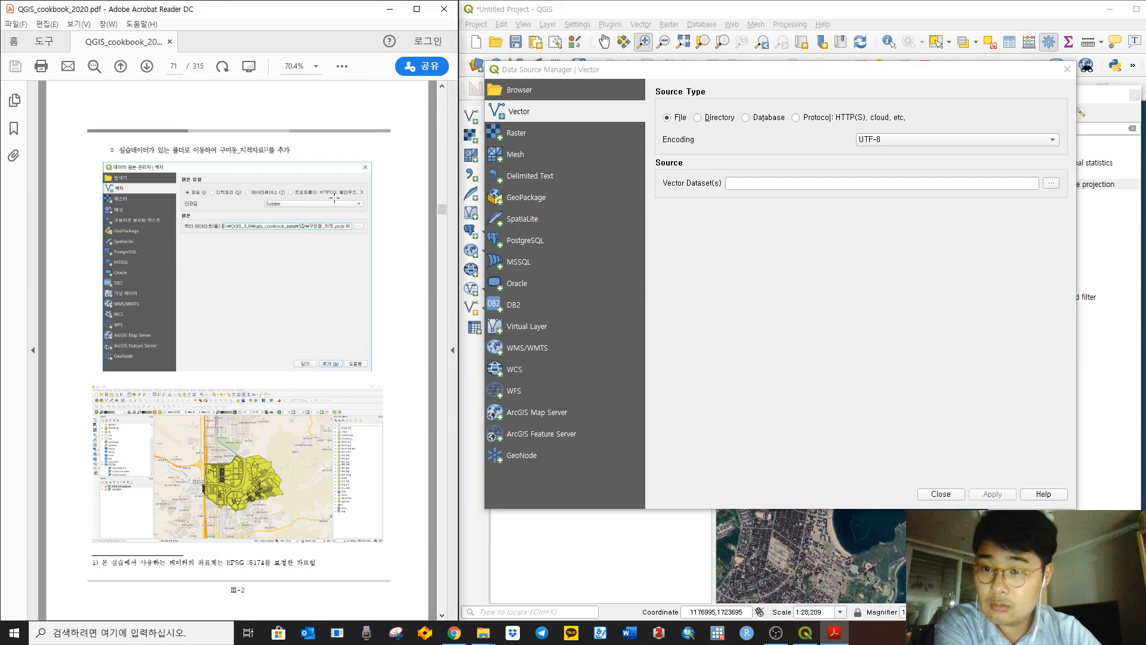
{"action": "scroll", "coordinate": [347, 235], "scroll_direction": "up", "scroll_amount": 6}
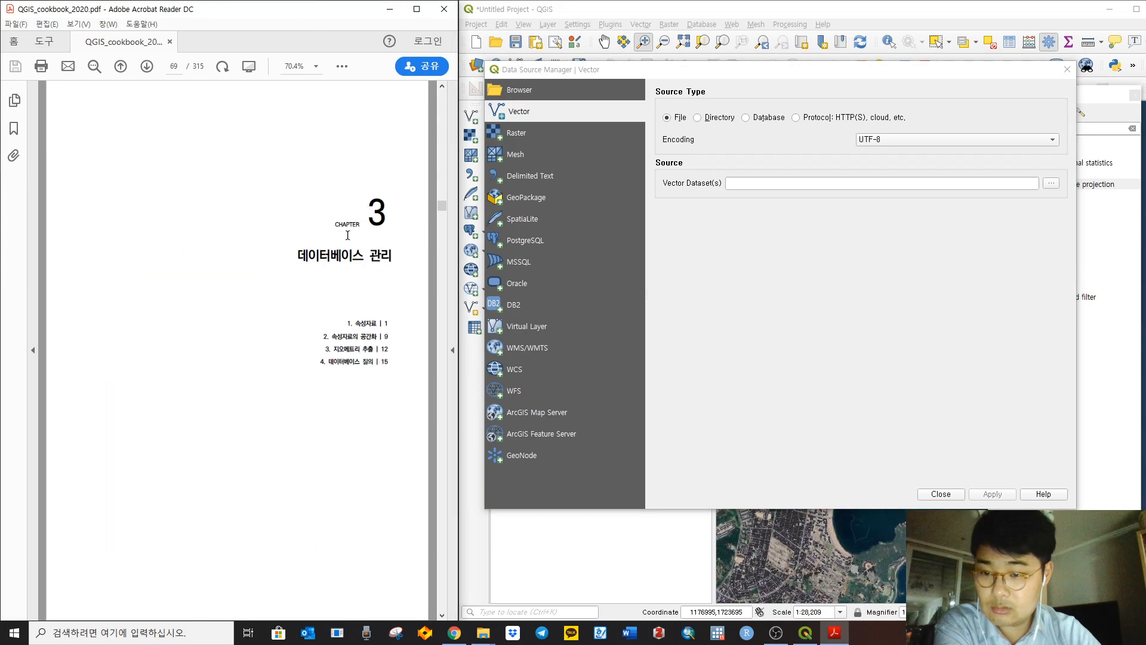
{"action": "scroll", "coordinate": [358, 237], "scroll_direction": "up", "scroll_amount": 3}
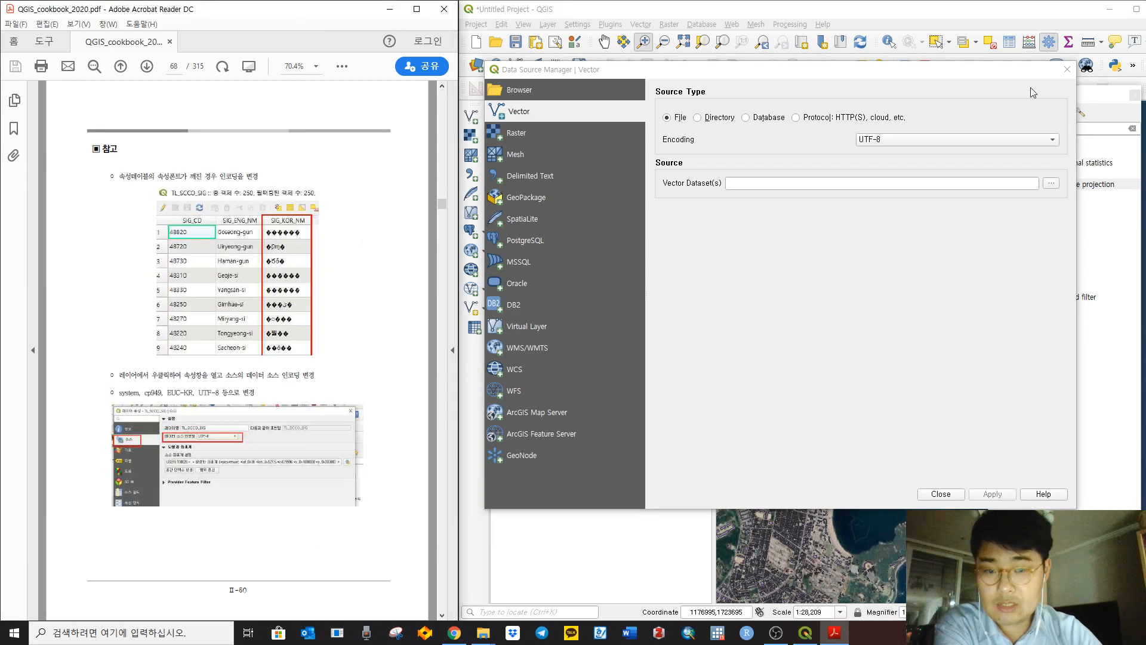
{"action": "left_click", "coordinate": [1068, 69]}
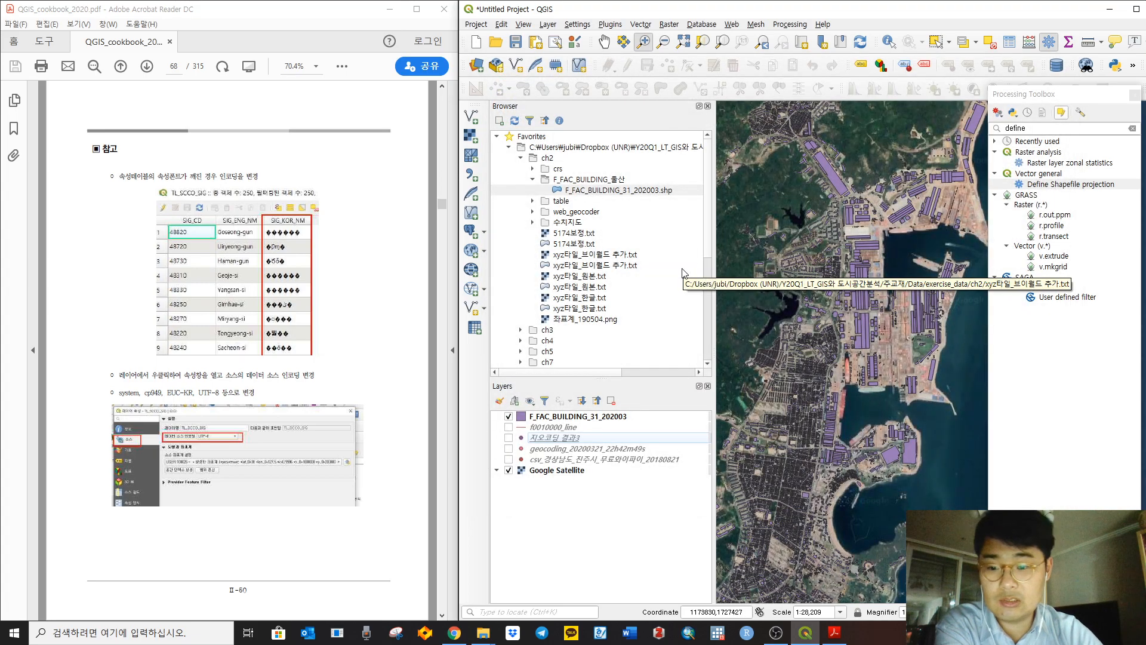
Step: Scroll the cookbook back to page 52 on CRS for New layers, then bring OBS forward
{"action": "left_click", "coordinate": [435, 275]}
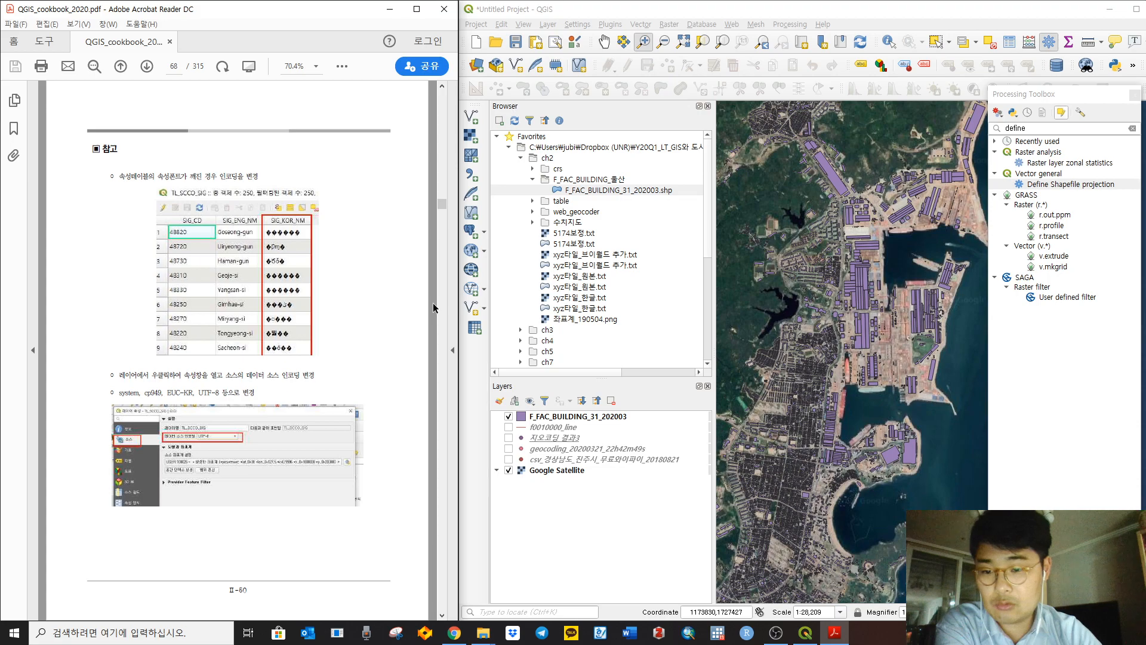
{"action": "scroll", "coordinate": [434, 309], "scroll_direction": "up", "scroll_amount": 6}
{"action": "scroll", "coordinate": [421, 309], "scroll_direction": "up", "scroll_amount": 9}
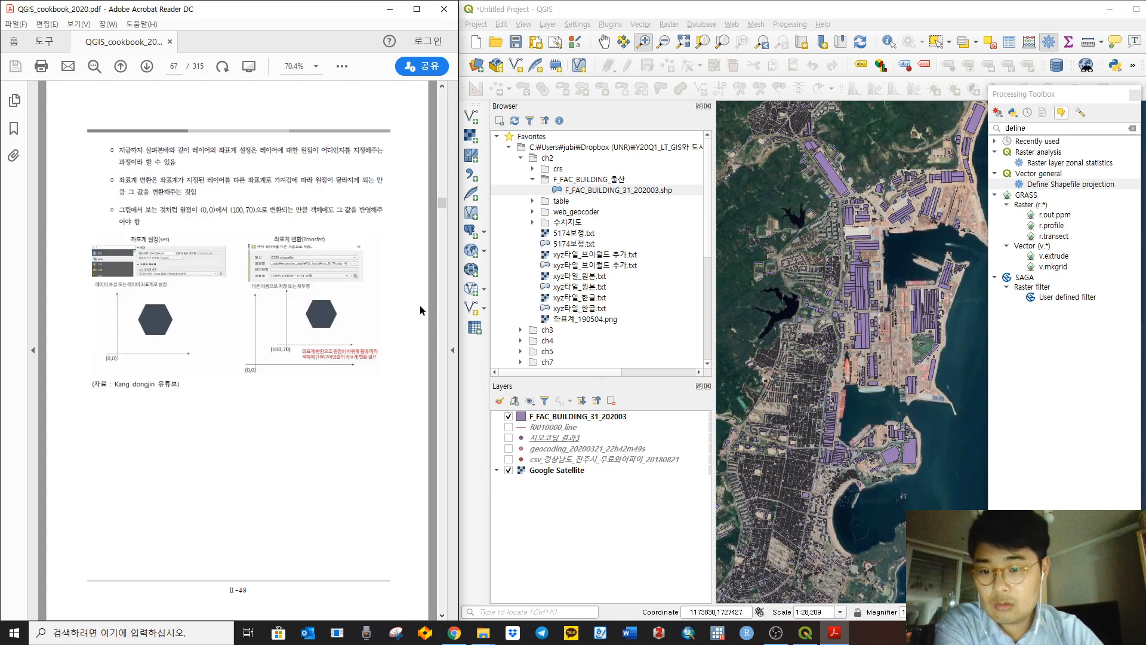
{"action": "scroll", "coordinate": [420, 305], "scroll_direction": "up", "scroll_amount": 12}
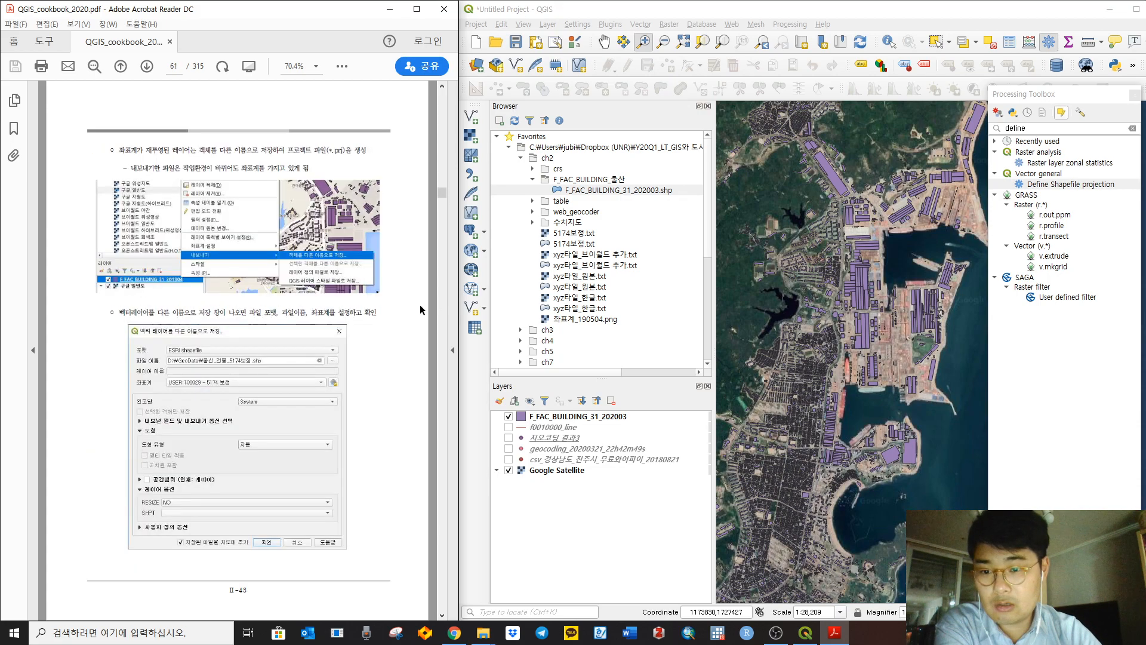
{"action": "scroll", "coordinate": [415, 302], "scroll_direction": "up", "scroll_amount": 12}
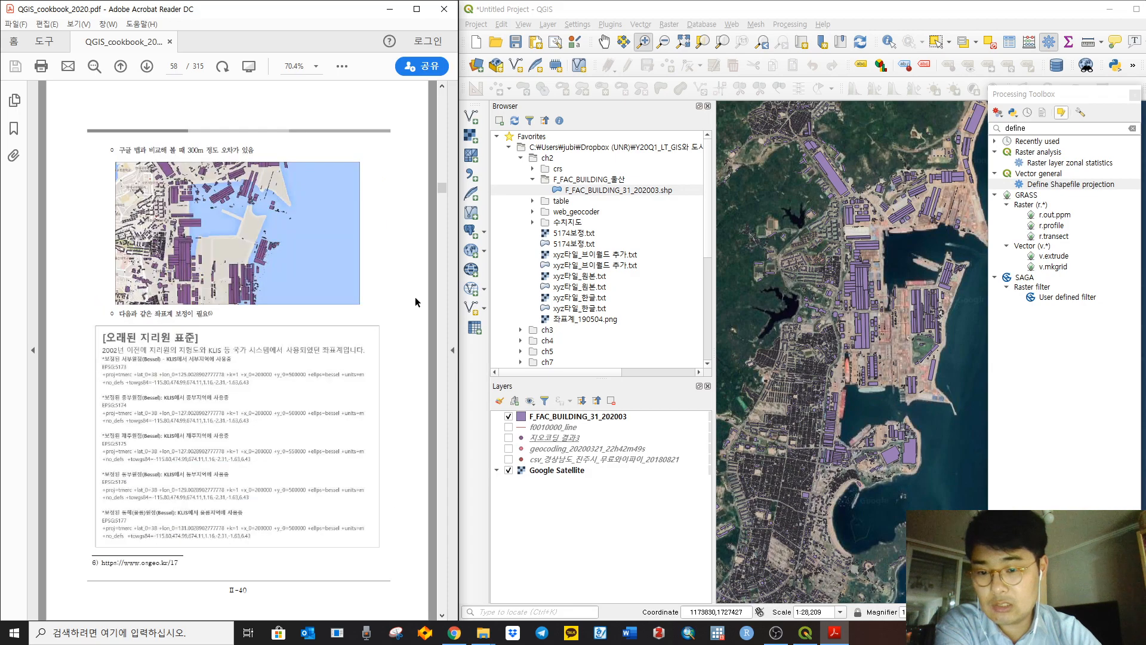
{"action": "scroll", "coordinate": [414, 296], "scroll_direction": "up", "scroll_amount": 3}
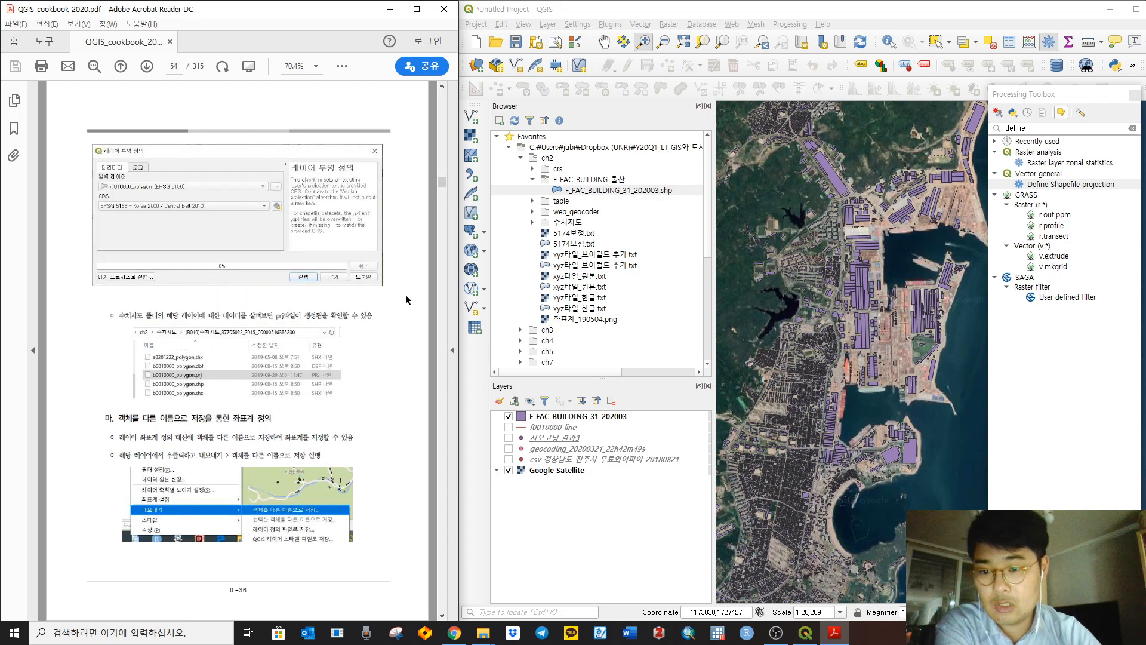
{"action": "scroll", "coordinate": [402, 284], "scroll_direction": "up", "scroll_amount": 3}
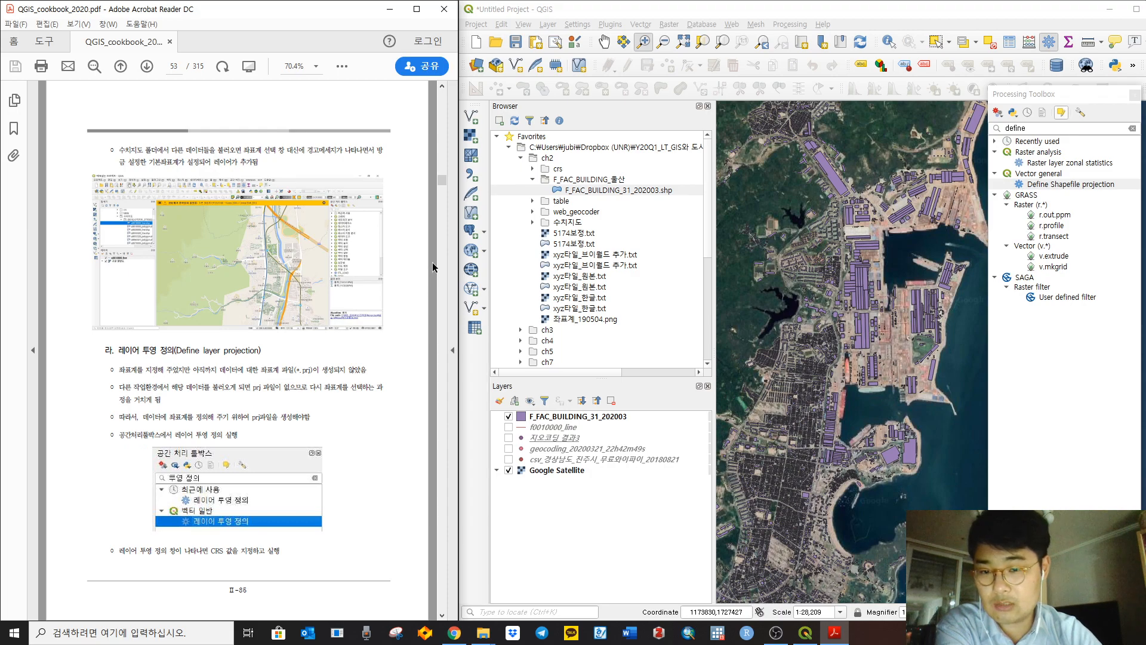
{"action": "scroll", "coordinate": [433, 267], "scroll_direction": "up", "scroll_amount": 3}
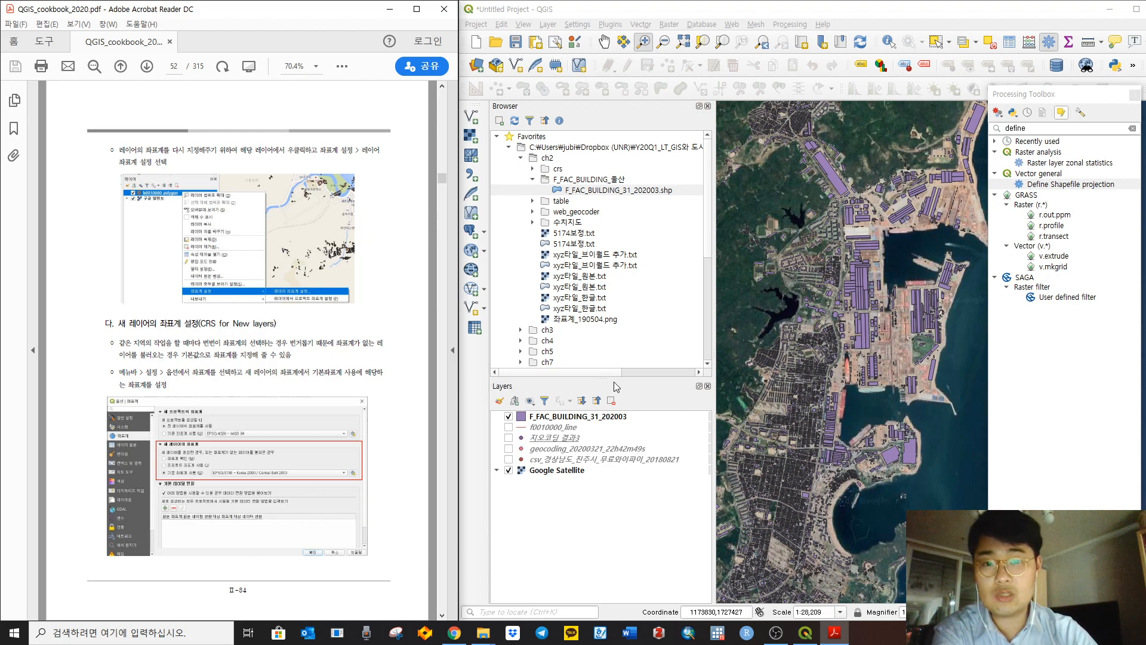
{"action": "left_click", "coordinate": [776, 634]}
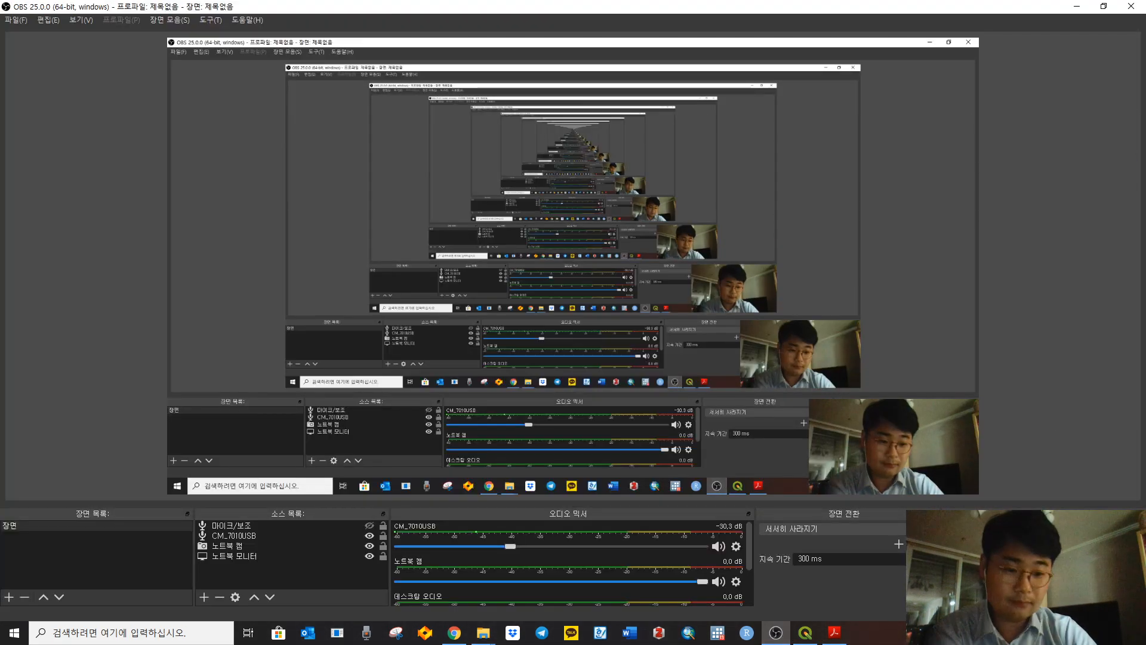